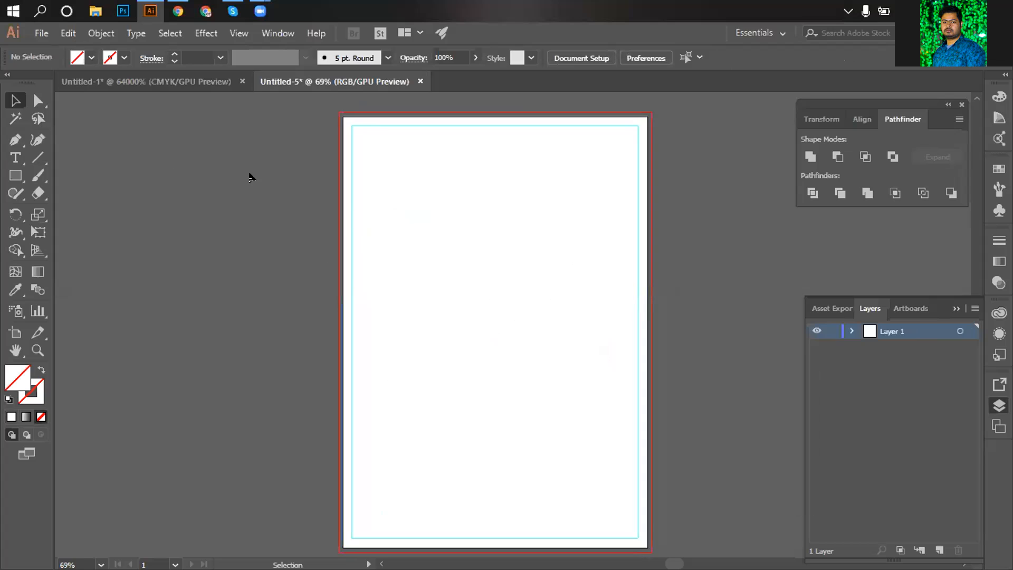
# Draw a rectangle covering the whole artboard and fill it with white.
pyautogui.click(15, 180)
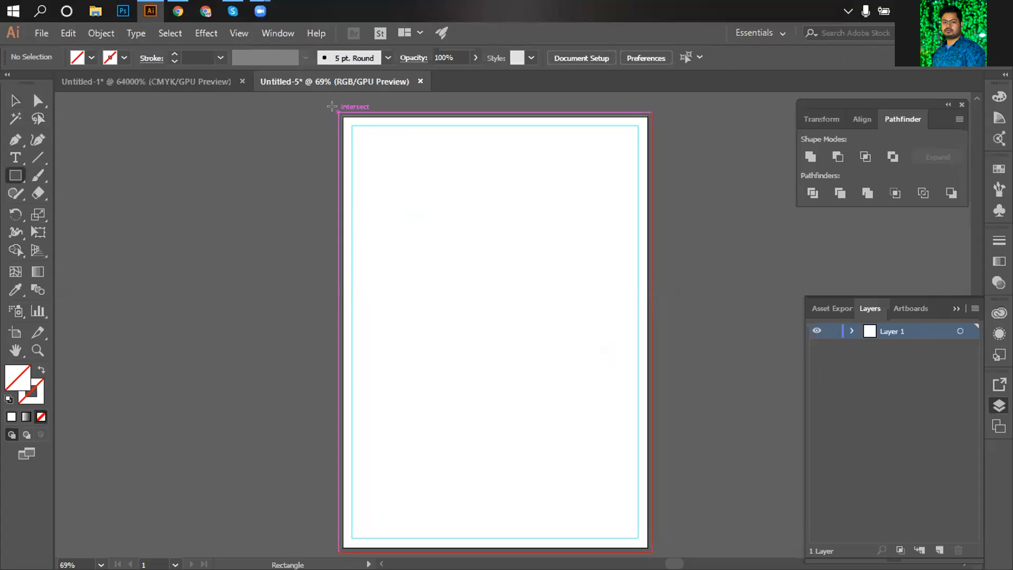
pyautogui.moveTo(331, 106); pyautogui.dragTo(649, 440)
pyautogui.click(92, 58)
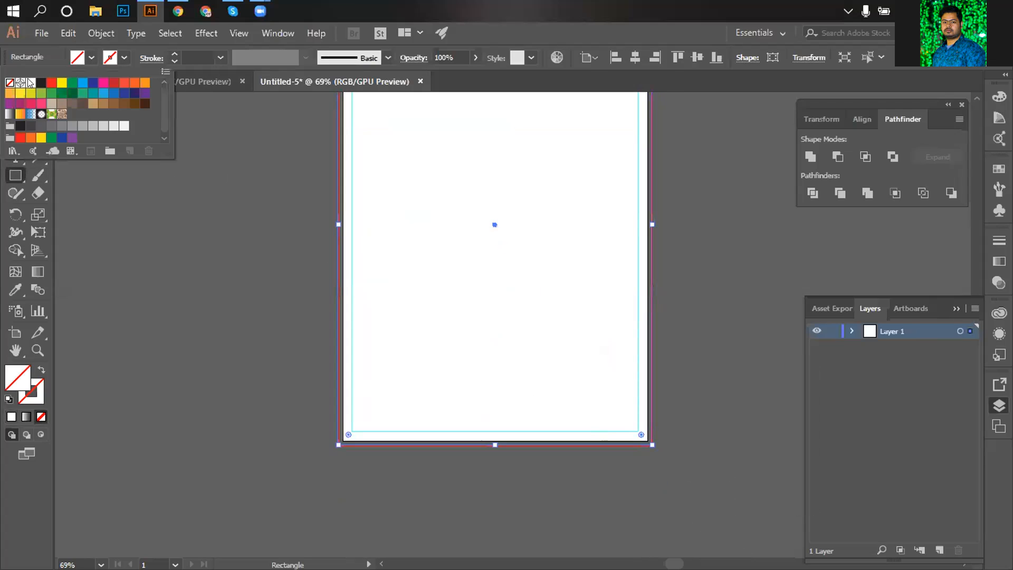
pyautogui.click(31, 83)
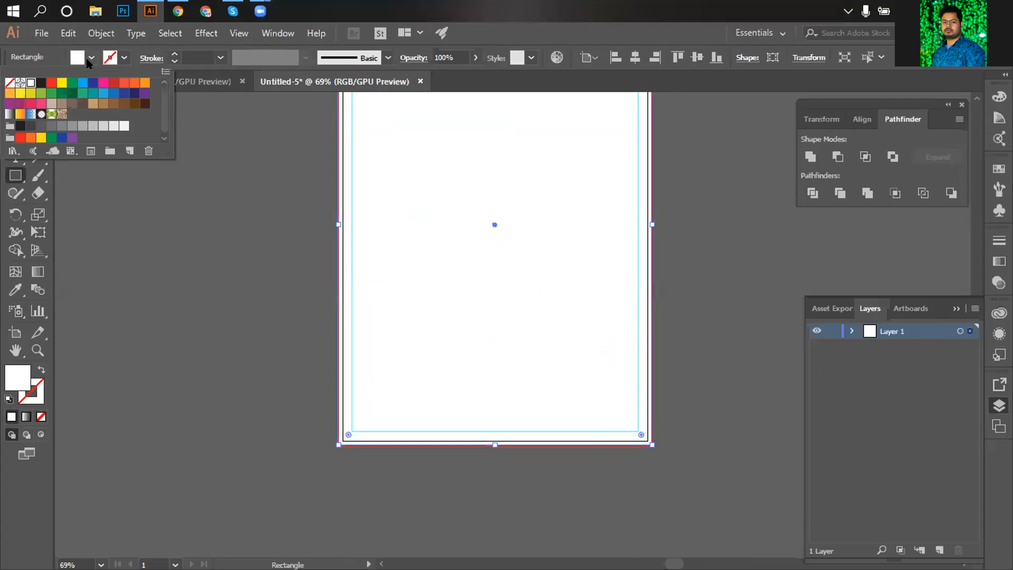
pyautogui.click(87, 60)
# Send the white rectangle to the back, behind all other objects.
pyautogui.click(15, 100)
pyautogui.click(157, 187)
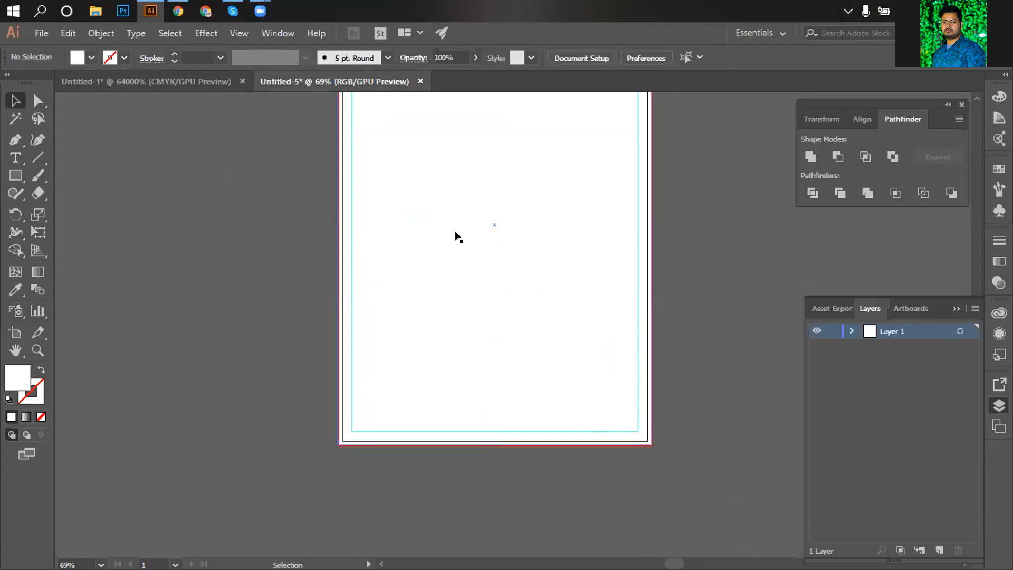
pyautogui.click(455, 230)
pyautogui.scroll(5, 461, 264)
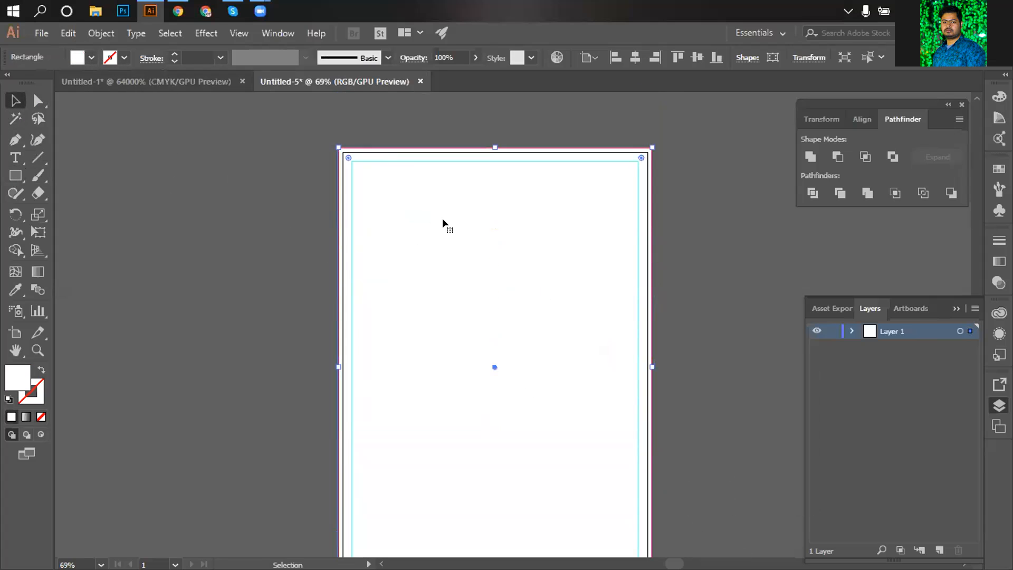
pyautogui.rightClick(445, 221)
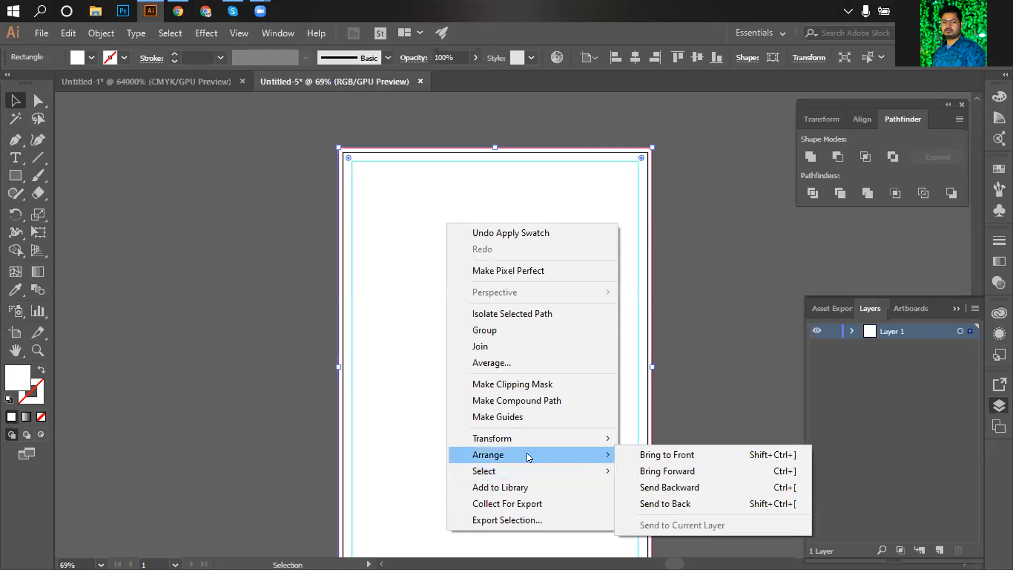
pyautogui.moveTo(580, 455)
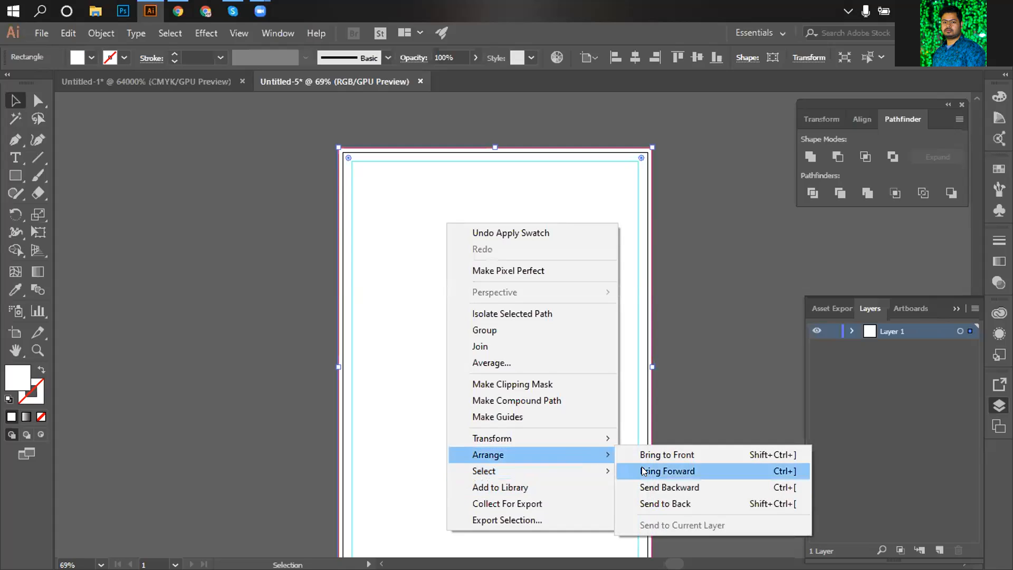
pyautogui.click(689, 504)
pyautogui.click(280, 159)
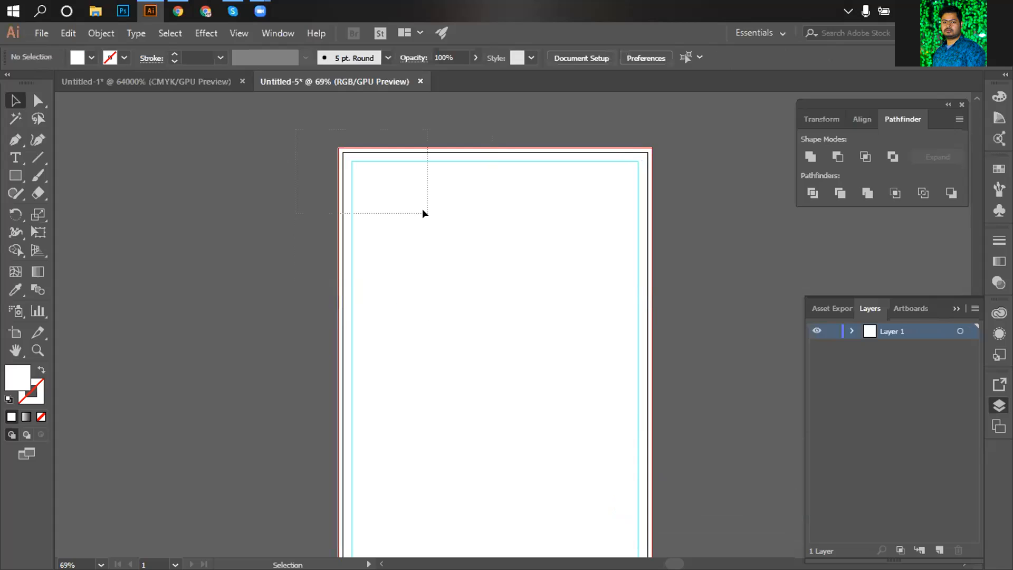
# Lock the white background rectangle with Ctrl+2, then close Untitled-1, choosing to save it.
pyautogui.moveTo(425, 214); pyautogui.dragTo(425, 213)
pyautogui.hotkey('ctrl', '2')
pyautogui.click(241, 80)
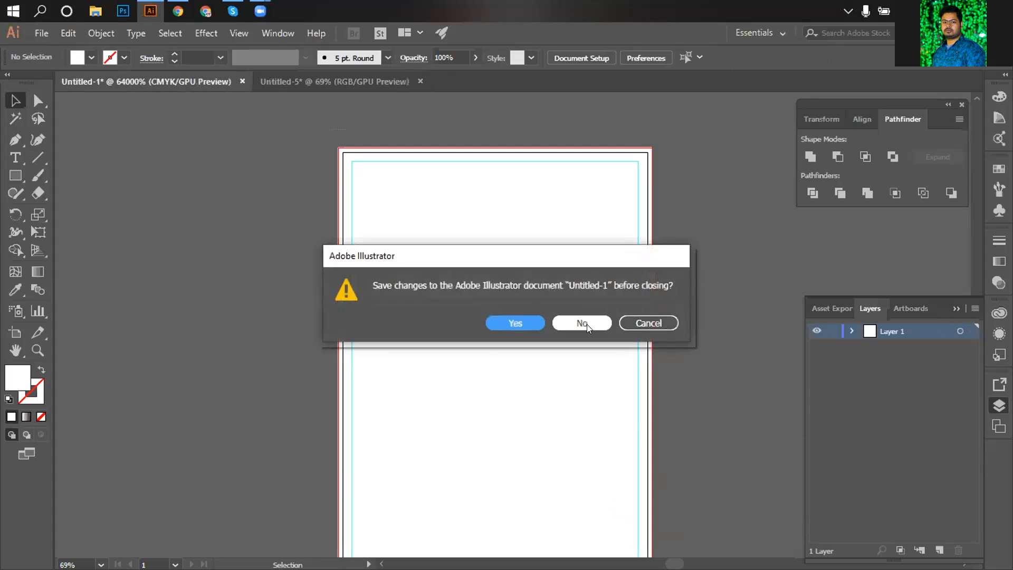
pyautogui.click(514, 322)
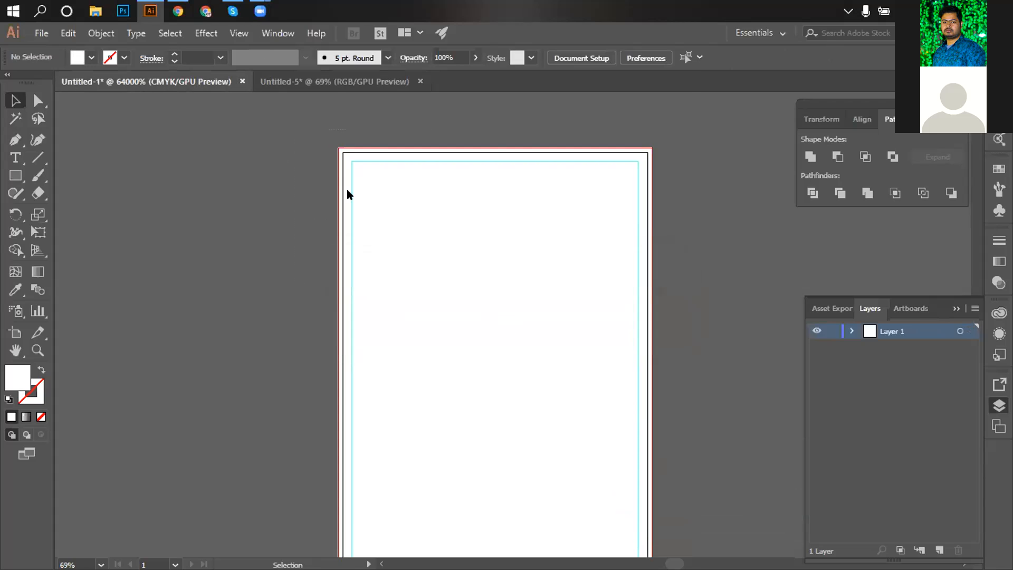
# Save Untitled-1 to the Desktop as Untitled-1gg.ai with the default Illustrator options.
pyautogui.click(165, 421)
pyautogui.write('gg')
pyautogui.click(564, 545)
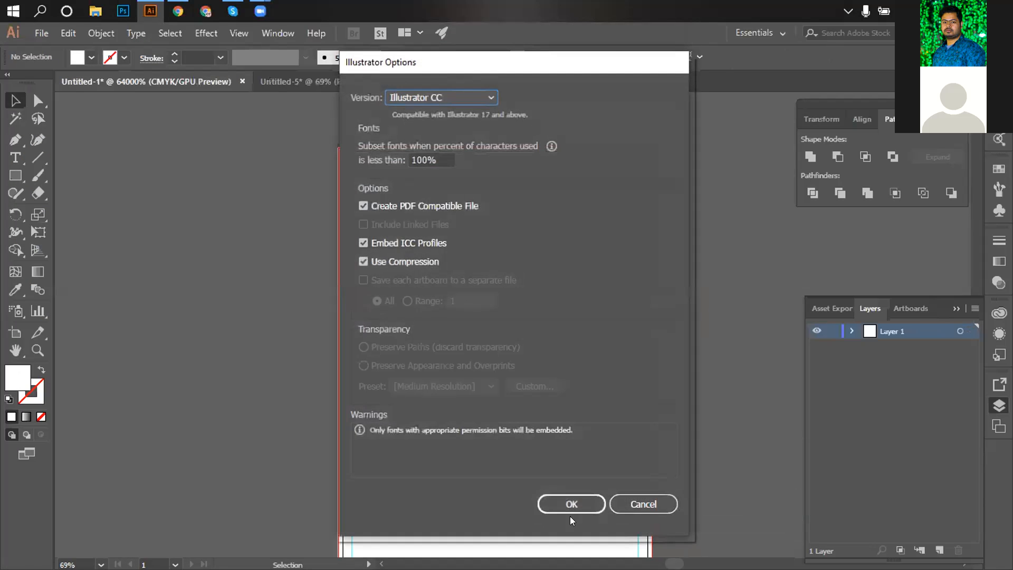
pyautogui.click(572, 502)
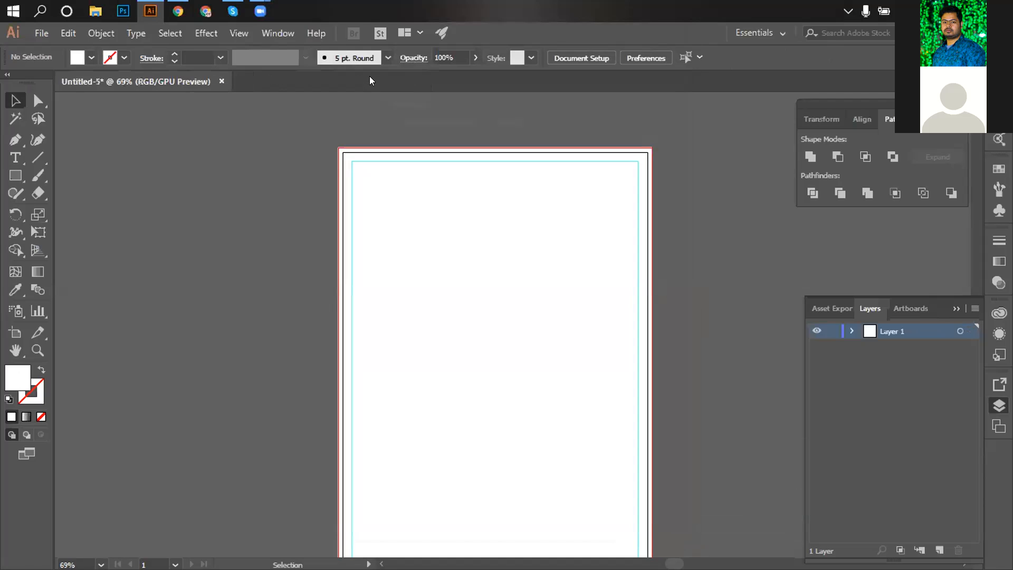
pyautogui.rightClick(407, 84)
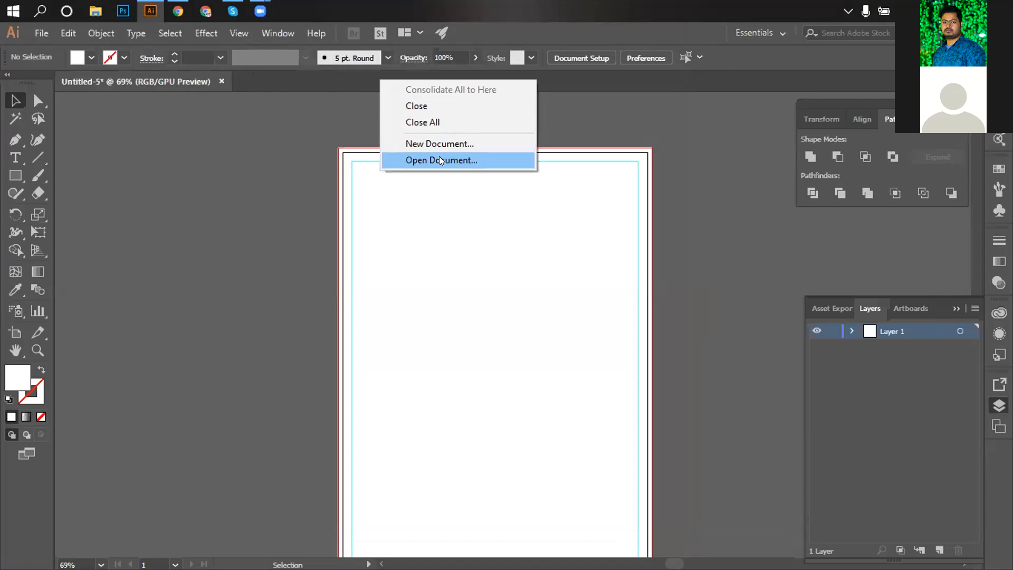
# Open the business event flyer image file.
pyautogui.click(435, 159)
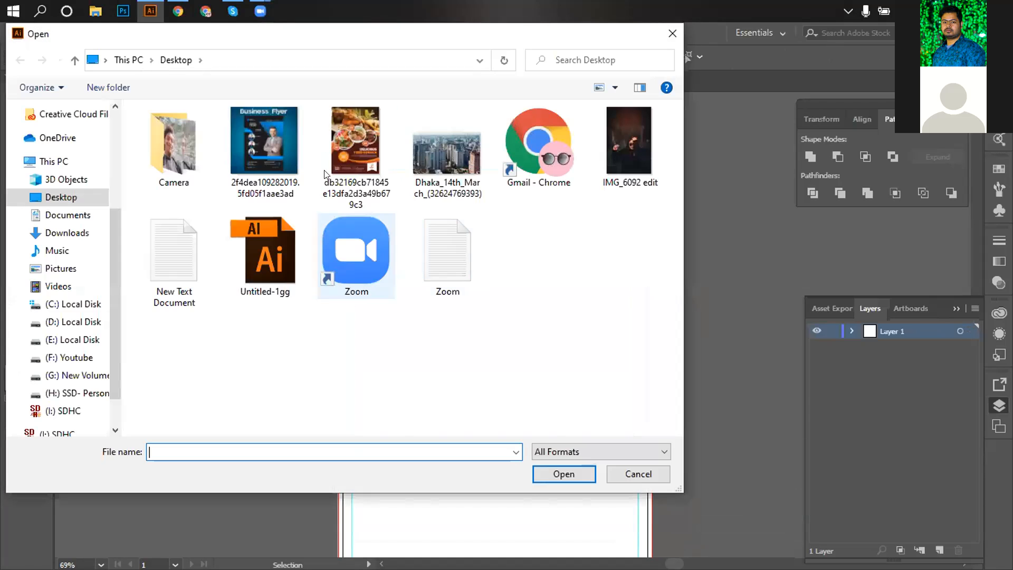
pyautogui.click(248, 154)
pyautogui.click(563, 474)
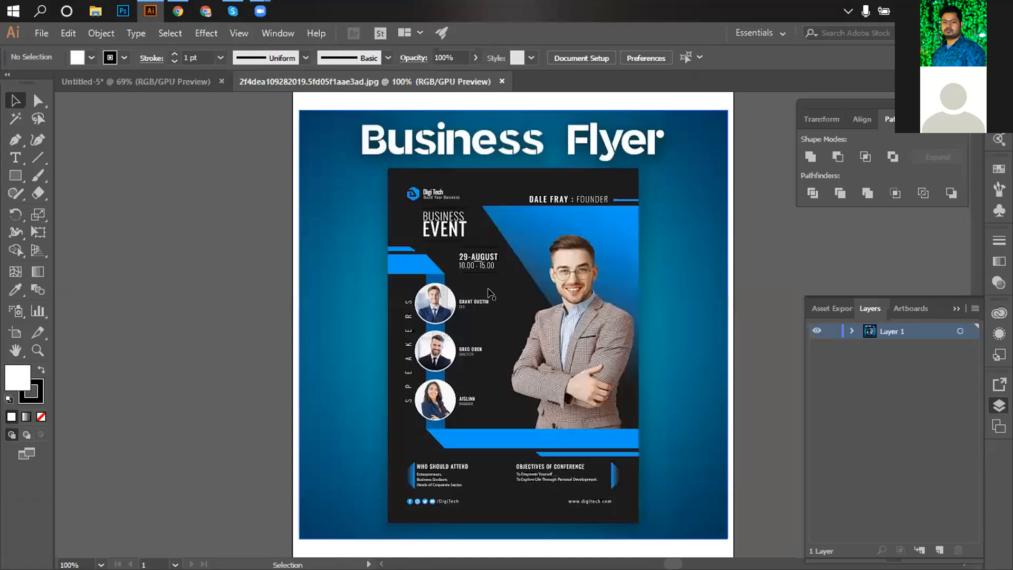
# Crop the image to the dark flyer design using a stroke-less rectangle as a clipping mask.
pyautogui.click(15, 175)
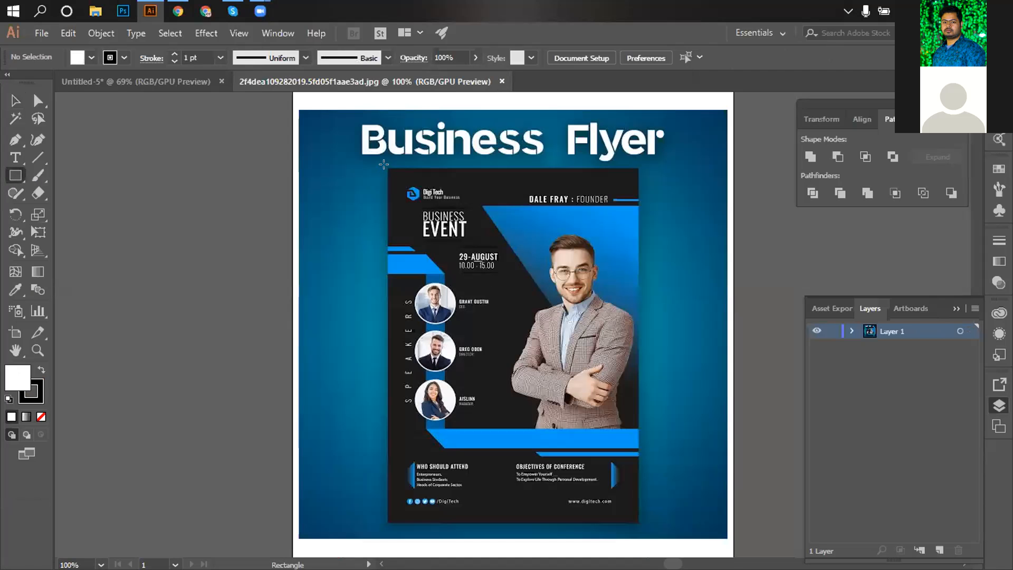
pyautogui.moveTo(387, 169); pyautogui.dragTo(635, 521)
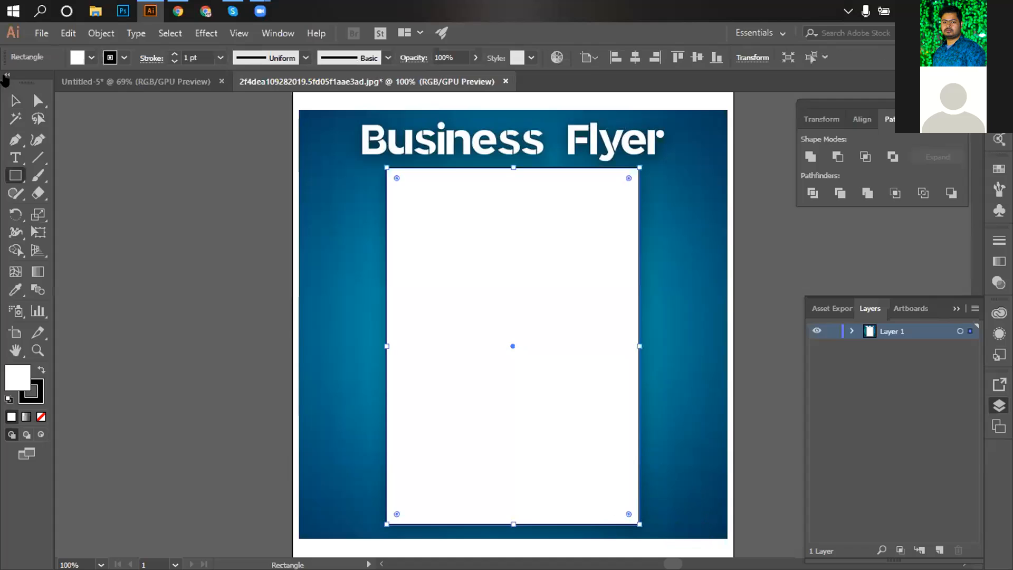
pyautogui.click(124, 57)
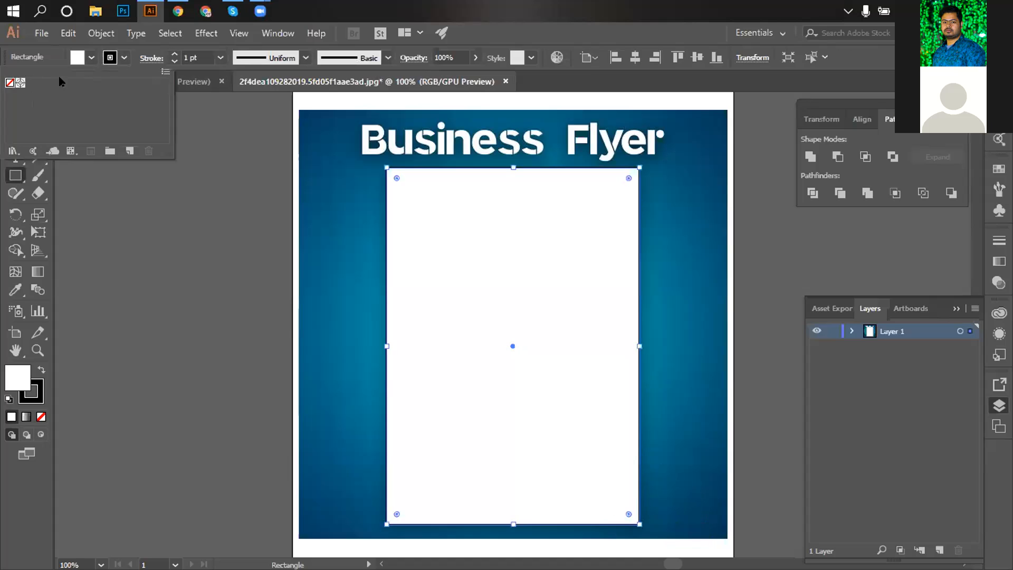
pyautogui.click(9, 83)
pyautogui.press('v')
pyautogui.moveTo(241, 252); pyautogui.dragTo(536, 367)
pyautogui.rightClick(536, 366)
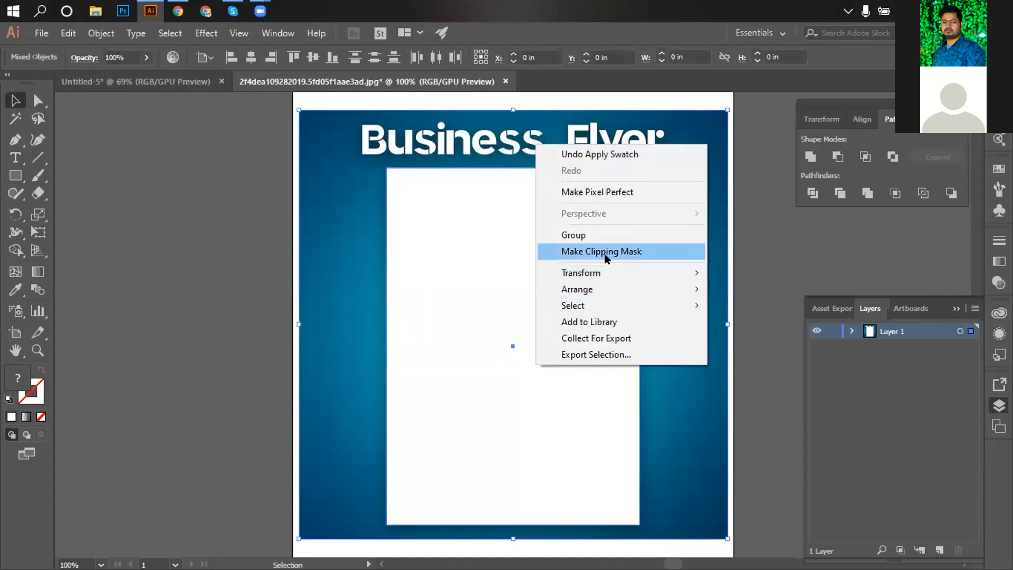
pyautogui.click(549, 252)
pyautogui.click(211, 243)
# Drag the cropped flyer into Untitled-5 beside the artboard.
pyautogui.moveTo(422, 272); pyautogui.dragTo(197, 254)
pyautogui.rightClick(201, 253)
pyautogui.moveTo(266, 379)
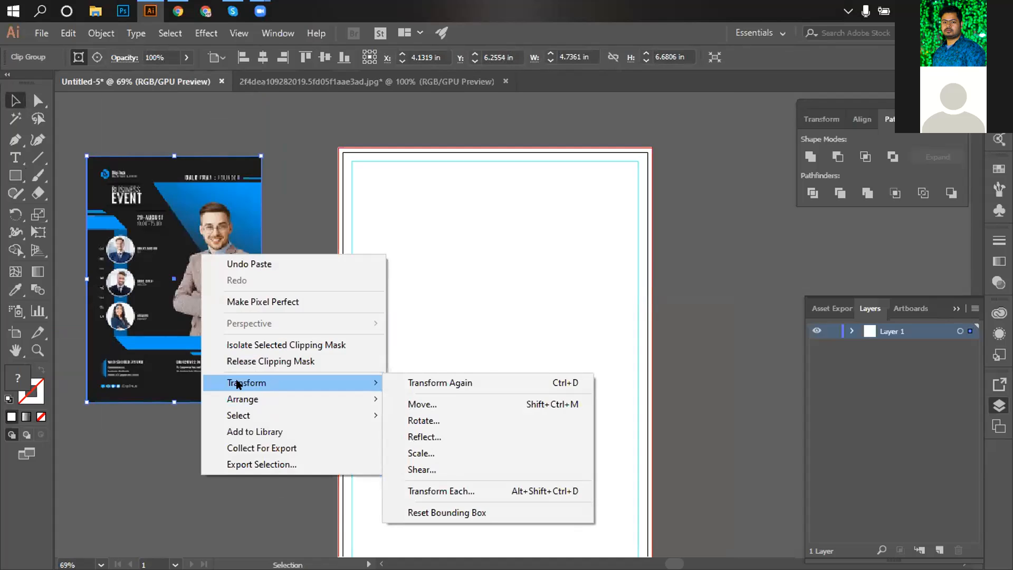
pyautogui.click(161, 432)
pyautogui.click(160, 432)
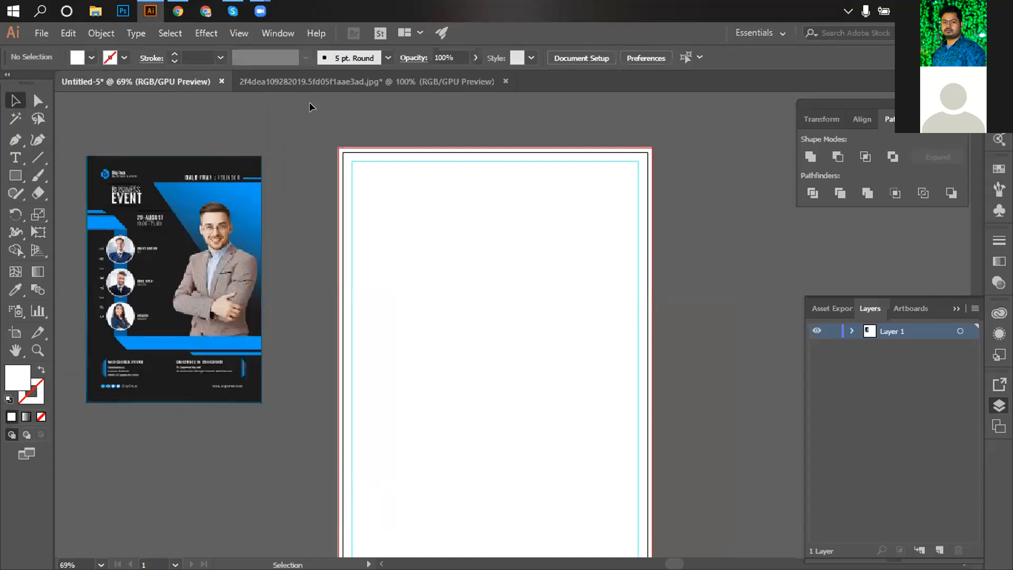
# Undo the clipping mask in the flyer image document and close that document.
pyautogui.click(315, 85)
pyautogui.click(681, 296)
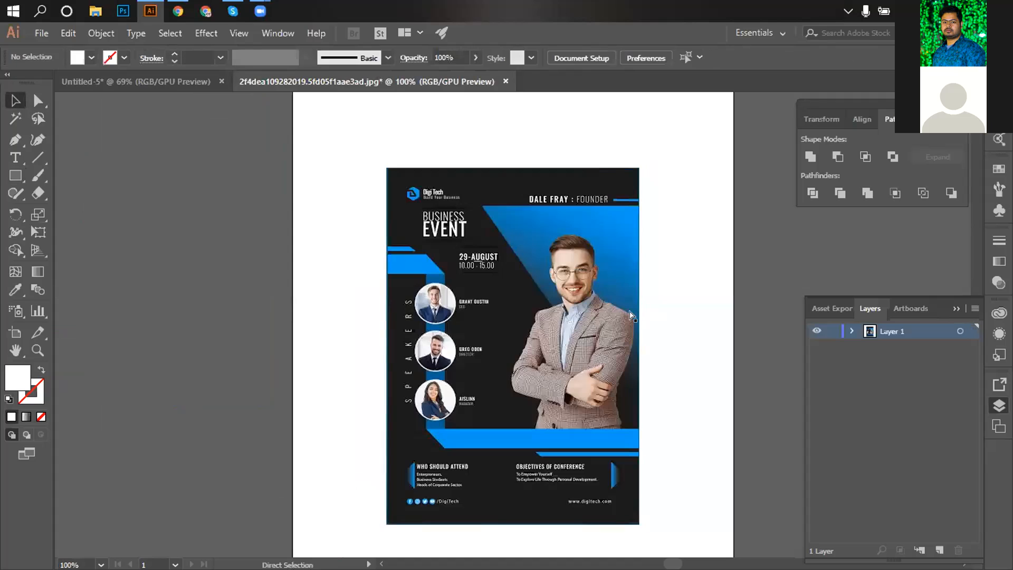
pyautogui.hotkey('ctrl', 'z')
pyautogui.hotkey('ctrl', 'z')
pyautogui.hotkey('ctrl', 'z')
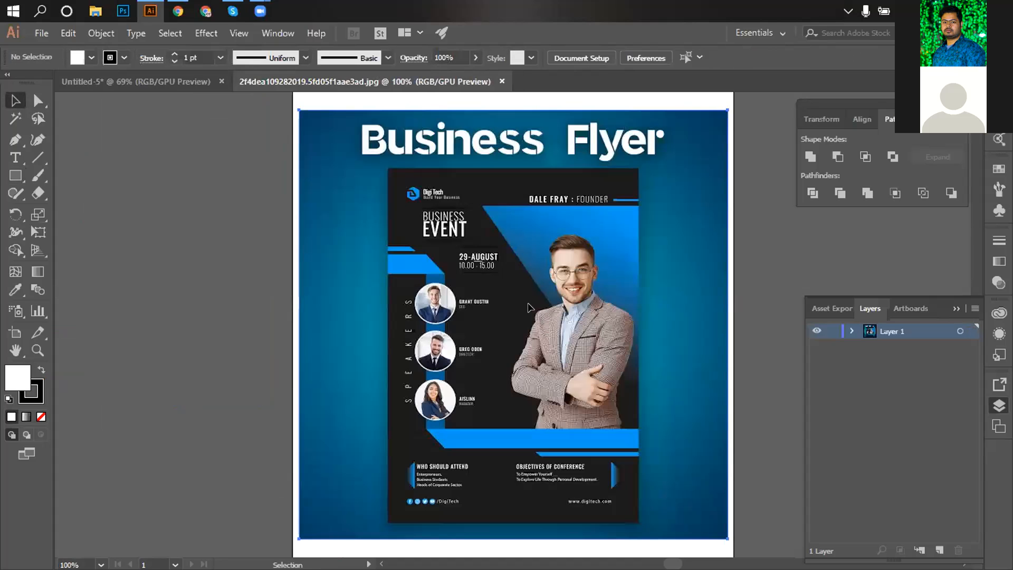
pyautogui.rightClick(516, 294)
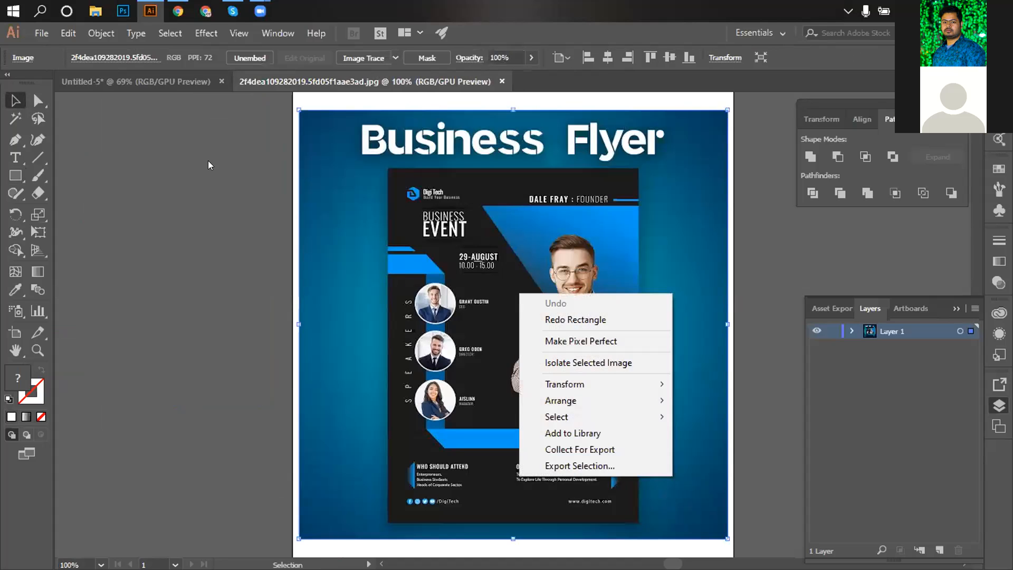
pyautogui.click(119, 80)
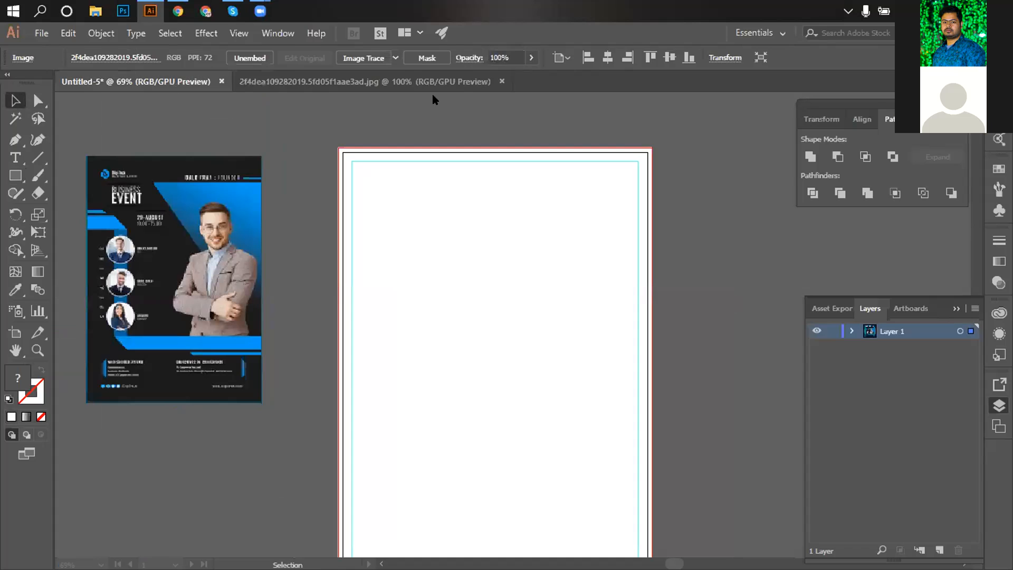
pyautogui.click(502, 81)
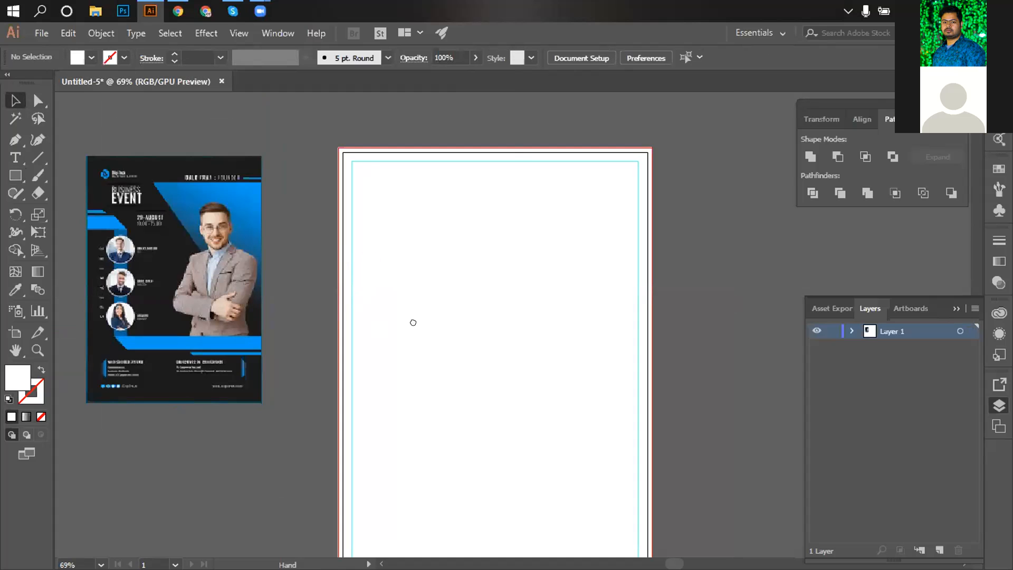
# Enlarge the cropped flyer around its centre to 6.2168 × 8.7691 in and reposition it beside the artboard.
pyautogui.click(241, 314)
pyautogui.moveTo(246, 356); pyautogui.dragTo(273, 394)
pyautogui.moveTo(229, 306); pyautogui.dragTo(275, 331)
pyautogui.moveTo(217, 280); pyautogui.dragTo(232, 321)
pyautogui.rightClick(232, 320)
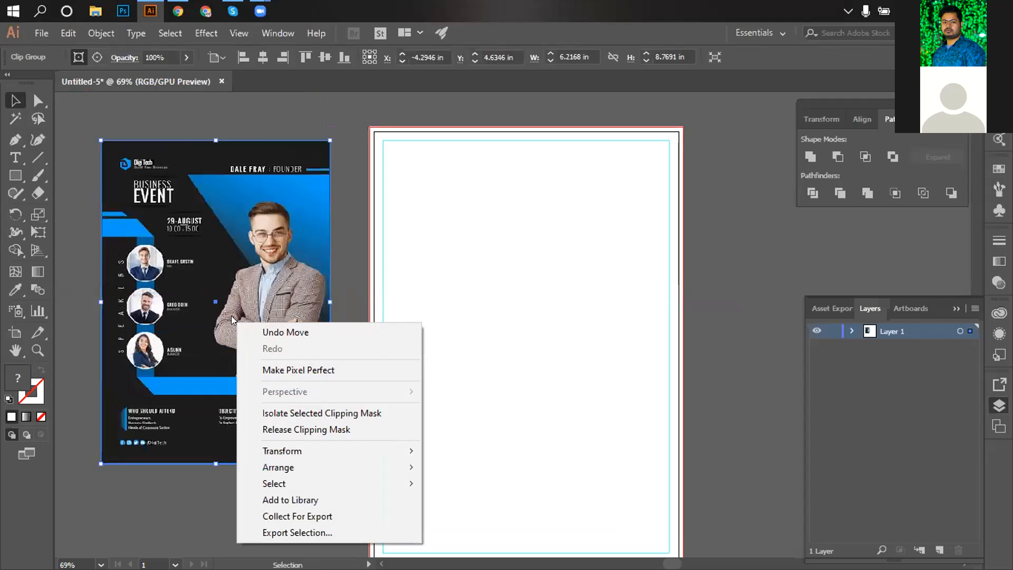
pyautogui.click(715, 222)
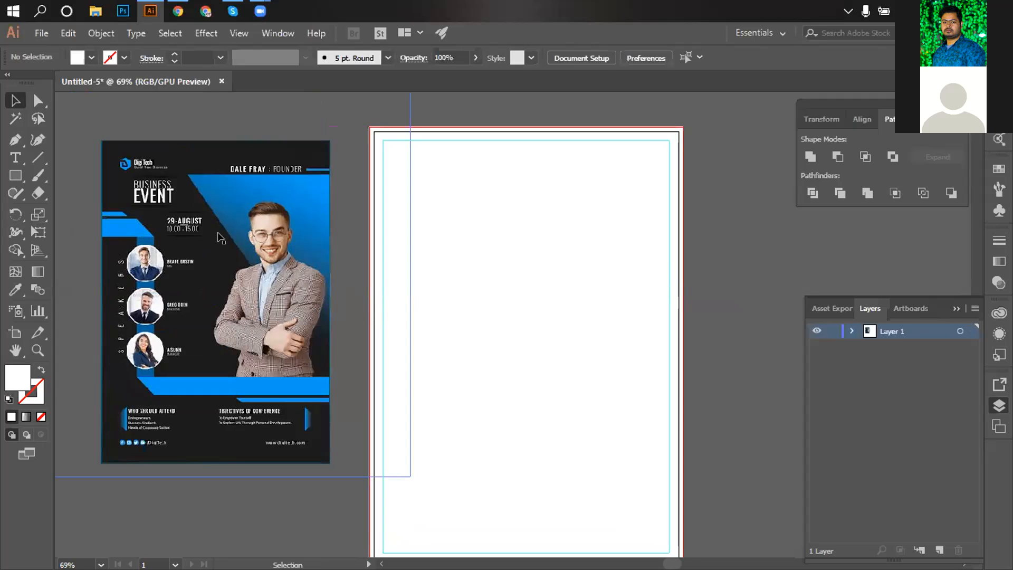
pyautogui.keyDown('ctrl'); pyautogui.click(234, 244); pyautogui.keyUp('ctrl')
pyautogui.moveTo(386, 313); pyautogui.dragTo(343, 219)
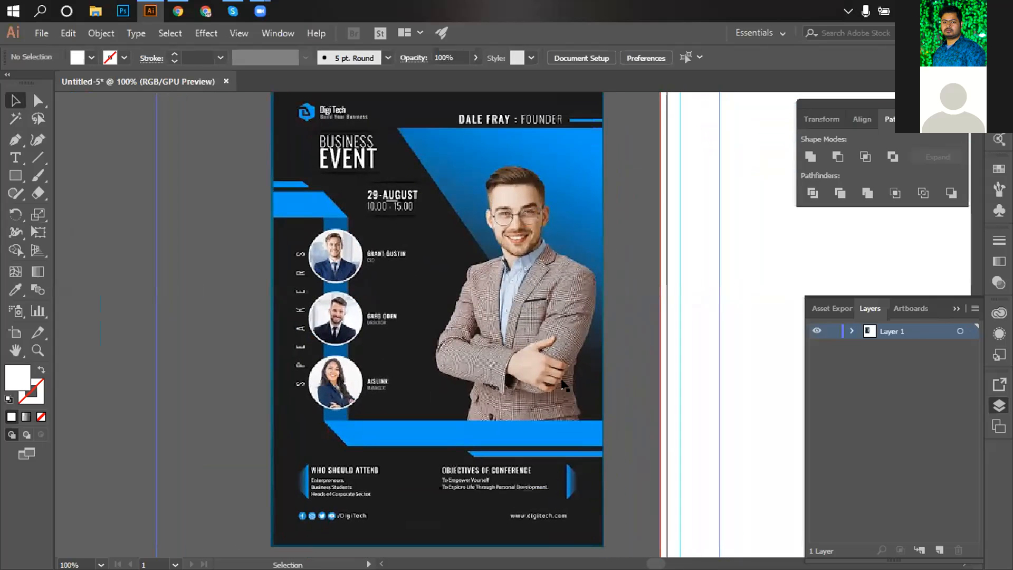
pyautogui.scroll(1, 560, 373)
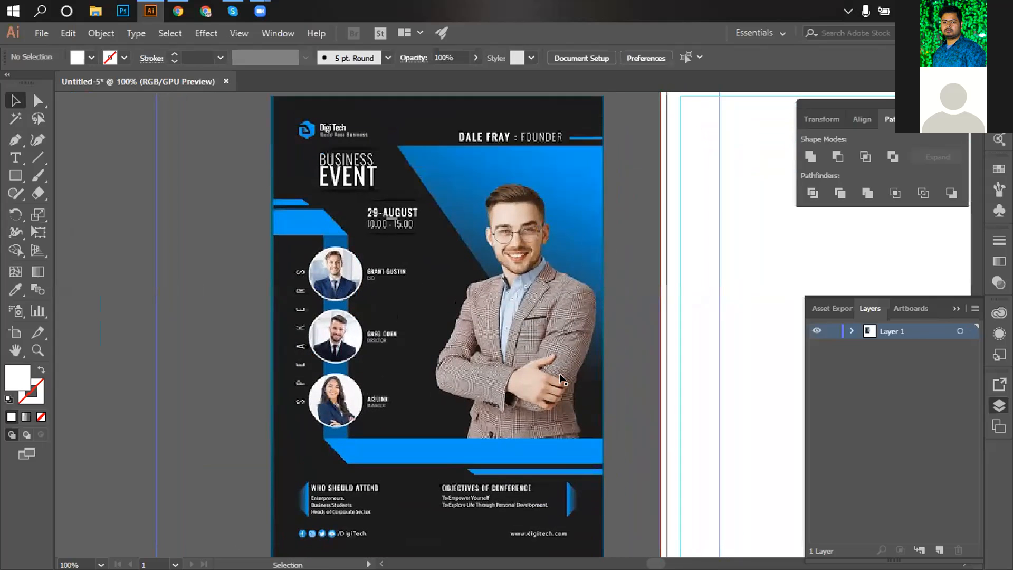
pyautogui.keyDown('ctrl'); pyautogui.keyDown('alt'); pyautogui.click(482, 341); pyautogui.keyUp('alt'); pyautogui.keyUp('ctrl')
pyautogui.click(433, 329)
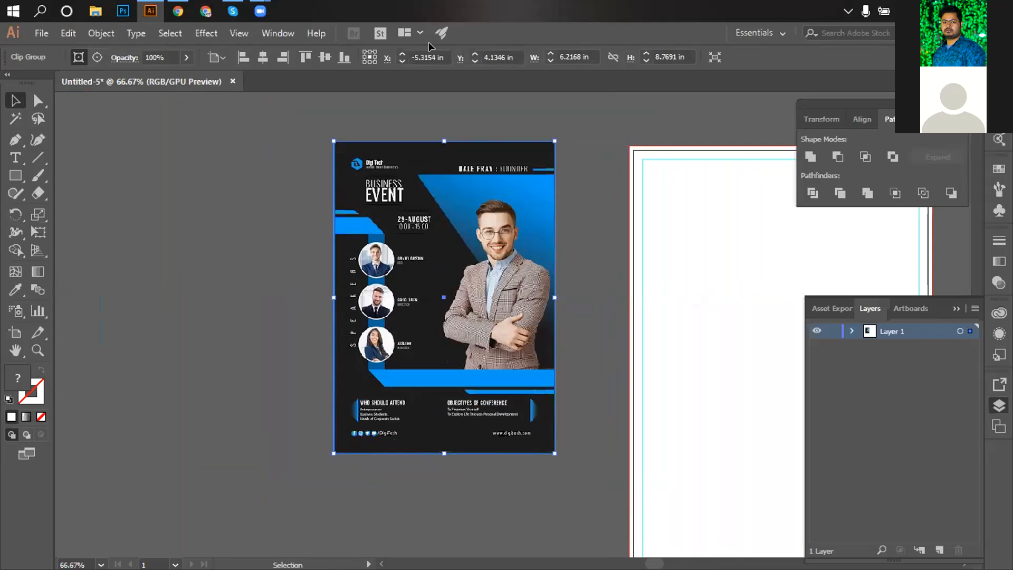
# Move the flyer onto the Untitled-5 artboard, snap it top-left, and scale it to fill the page.
pyautogui.click(213, 256)
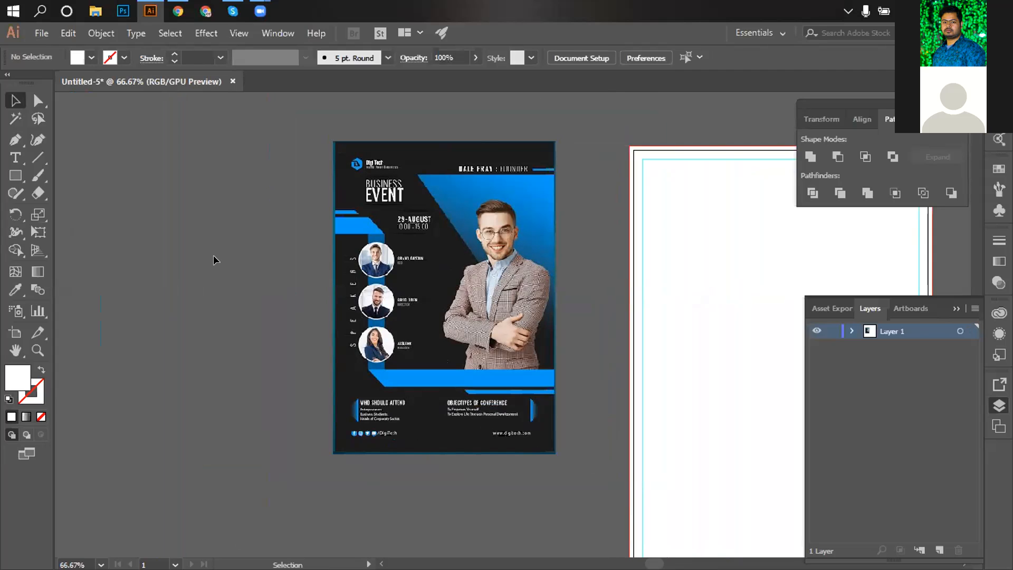
pyautogui.moveTo(545, 271); pyautogui.dragTo(389, 247)
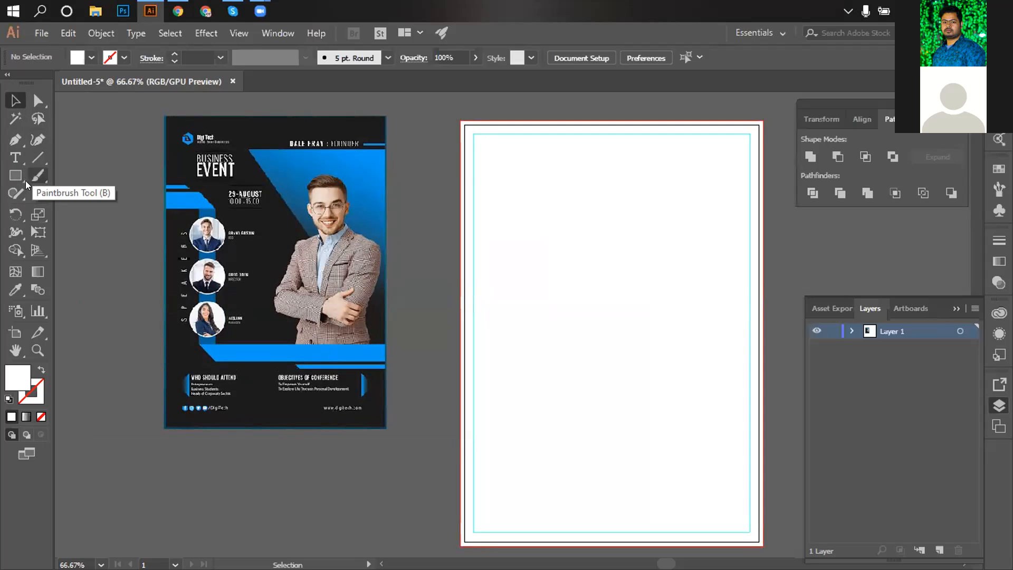
pyautogui.moveTo(259, 204); pyautogui.dragTo(526, 210)
pyautogui.moveTo(654, 421); pyautogui.dragTo(628, 453)
pyautogui.click(690, 273)
pyautogui.moveTo(566, 258); pyautogui.dragTo(518, 340)
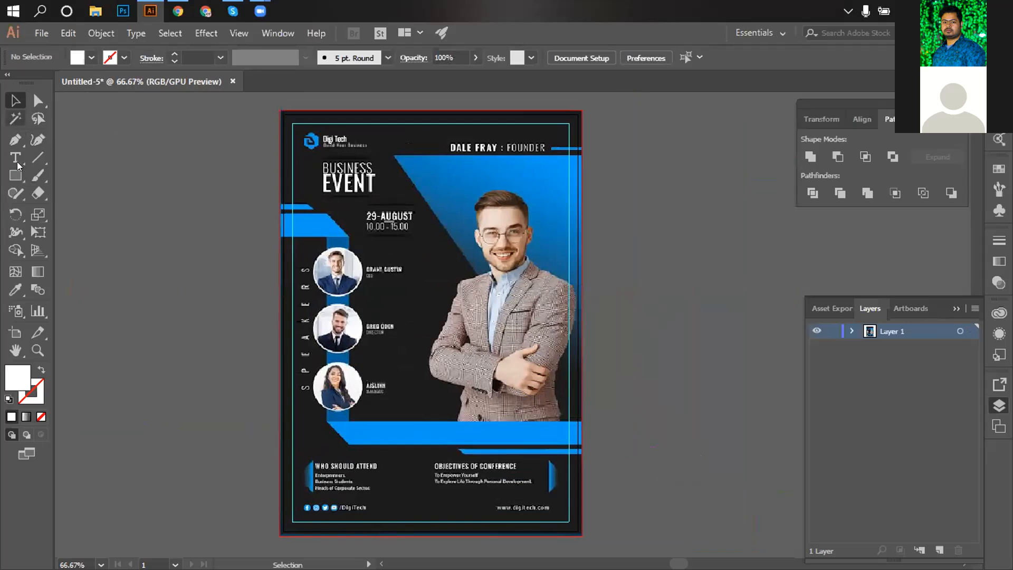
pyautogui.click(376, 265)
pyautogui.hotkey('ctrl', '2')
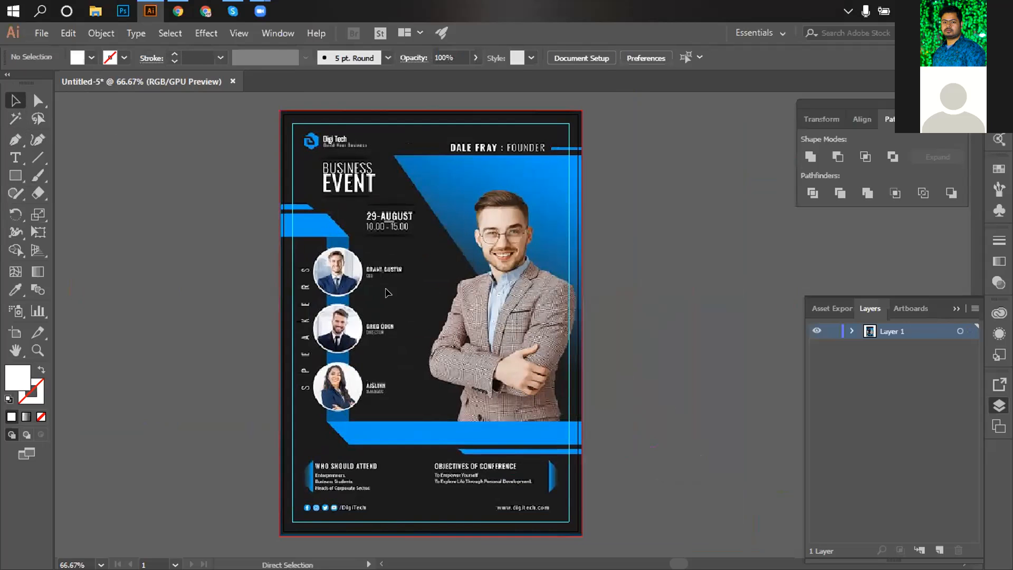
# Trace a white triangle with the Pen tool over the large blue triangle at the top right.
pyautogui.click(15, 140)
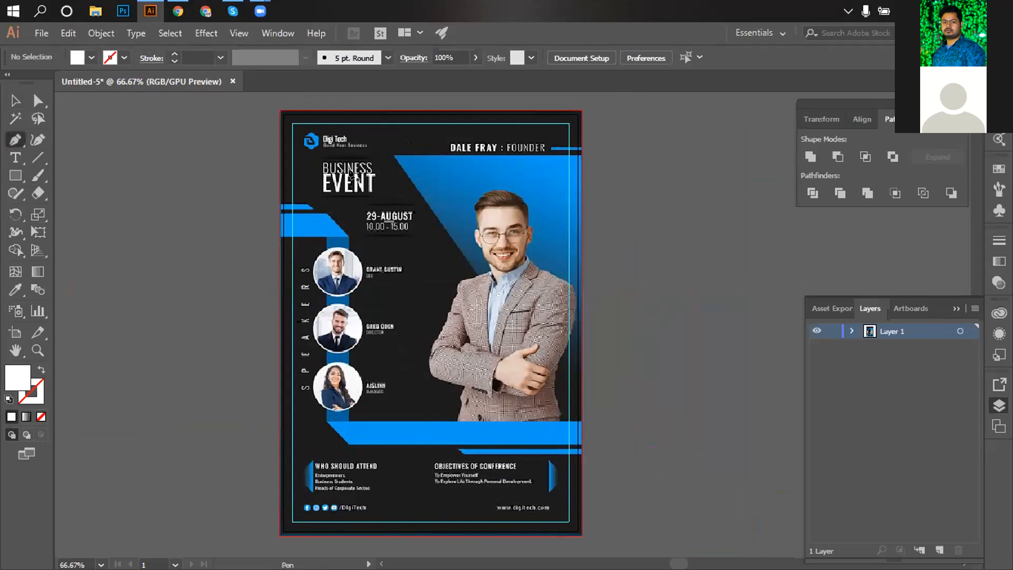
pyautogui.click(392, 156)
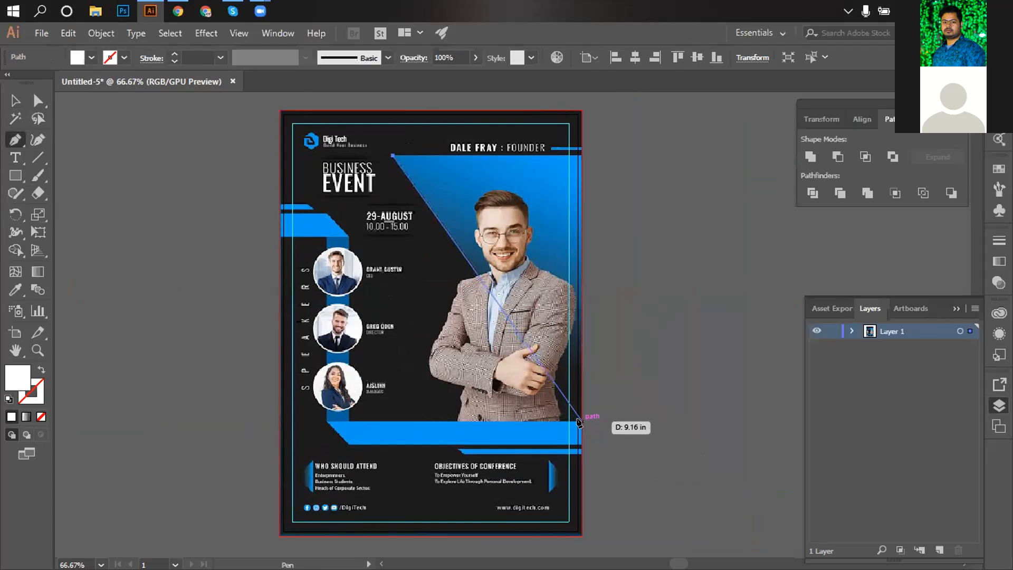
pyautogui.click(580, 421)
pyautogui.click(581, 154)
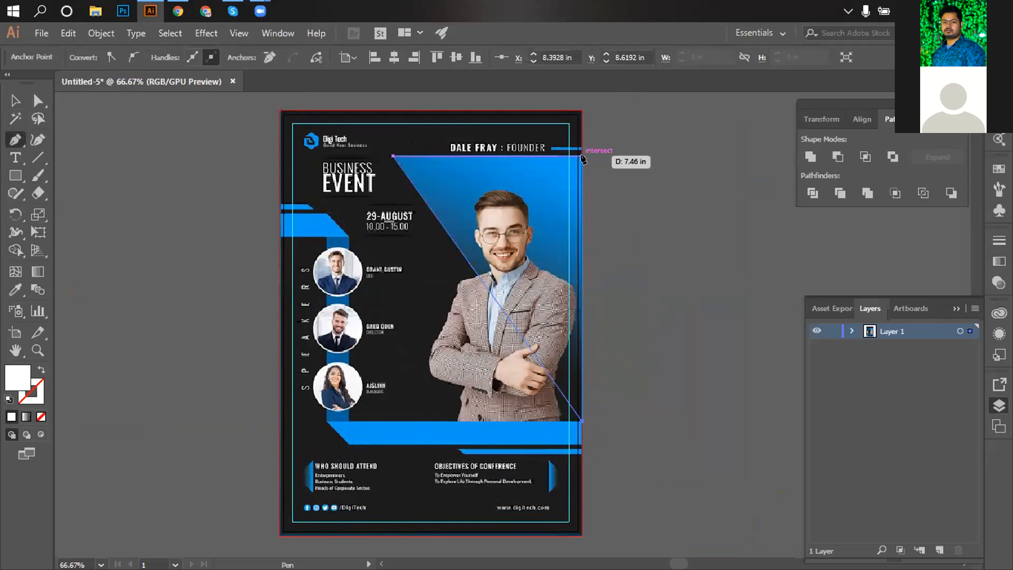
pyautogui.click(393, 156)
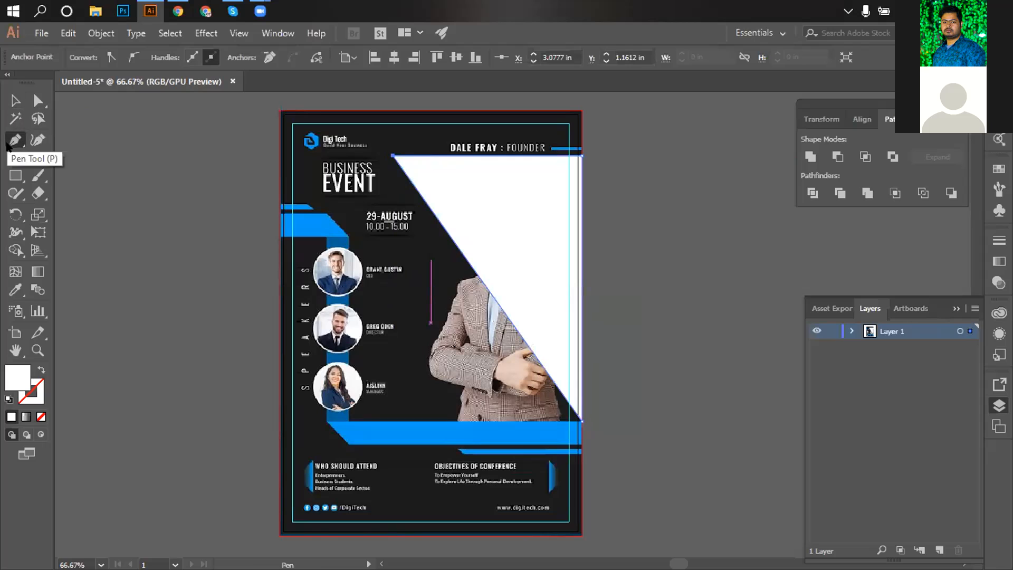
# Trace white shapes over the small top-left bar and the angled left blue bar.
pyautogui.click(276, 204)
pyautogui.moveTo(309, 204); pyautogui.dragTo(280, 213)
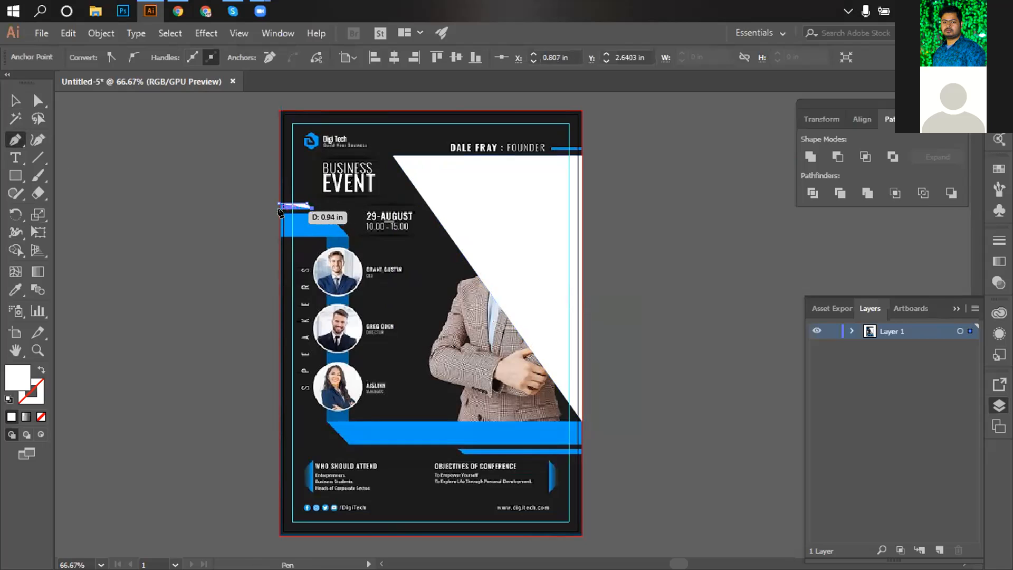
pyautogui.click(278, 209)
pyautogui.click(279, 204)
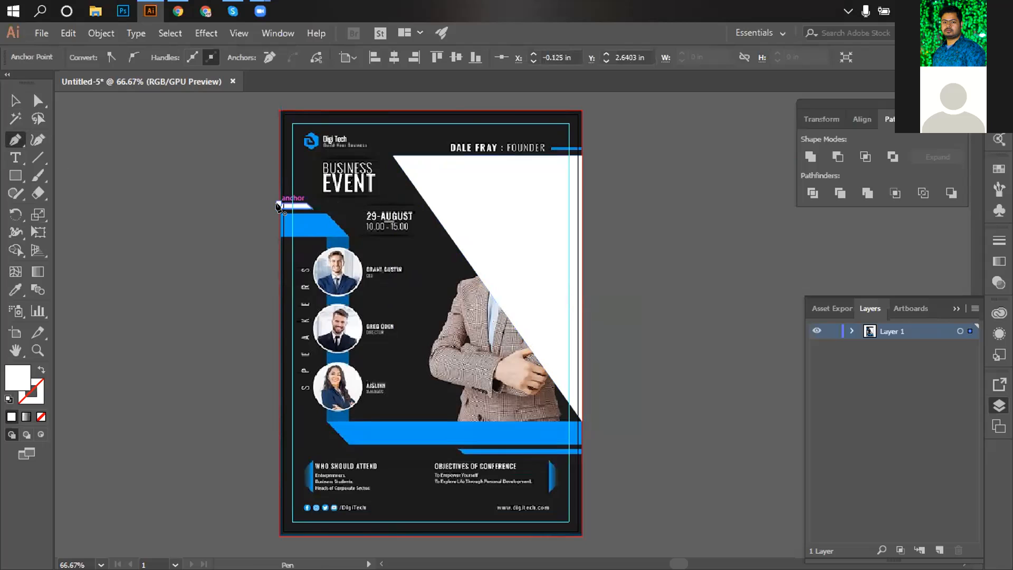
pyautogui.moveTo(278, 214); pyautogui.dragTo(324, 213)
pyautogui.click(325, 213)
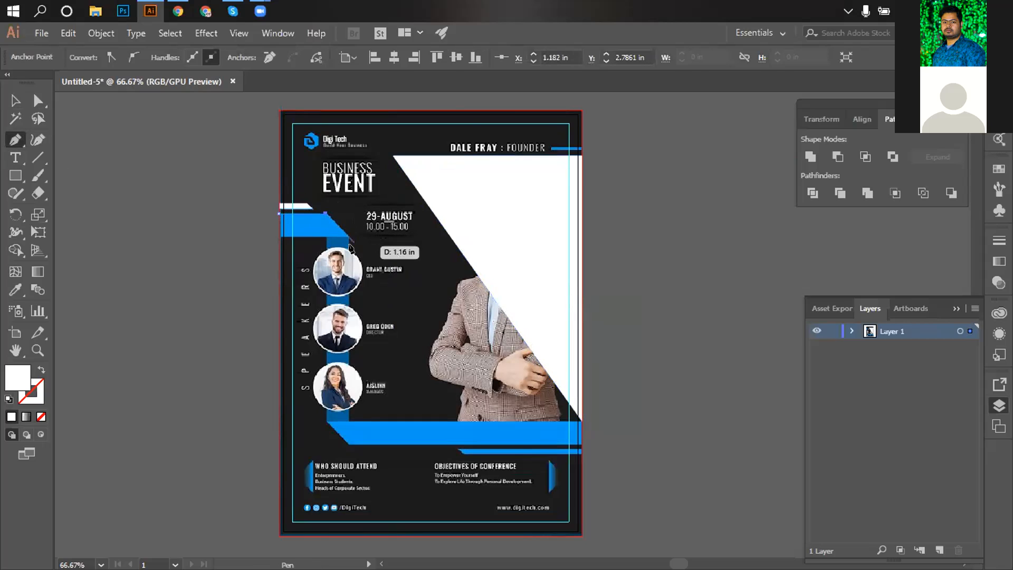
pyautogui.click(346, 234)
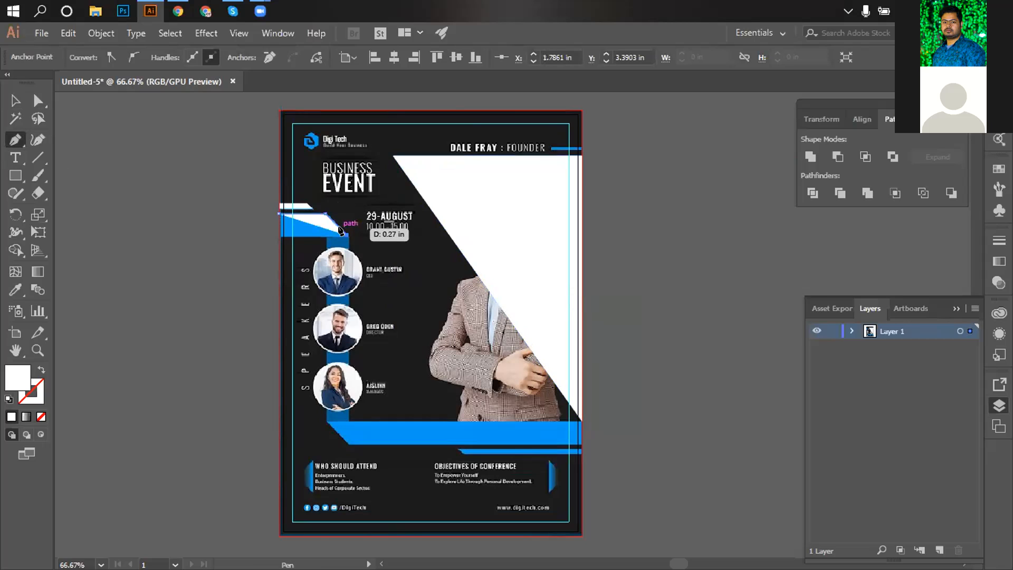
pyautogui.click(278, 235)
pyautogui.click(278, 213)
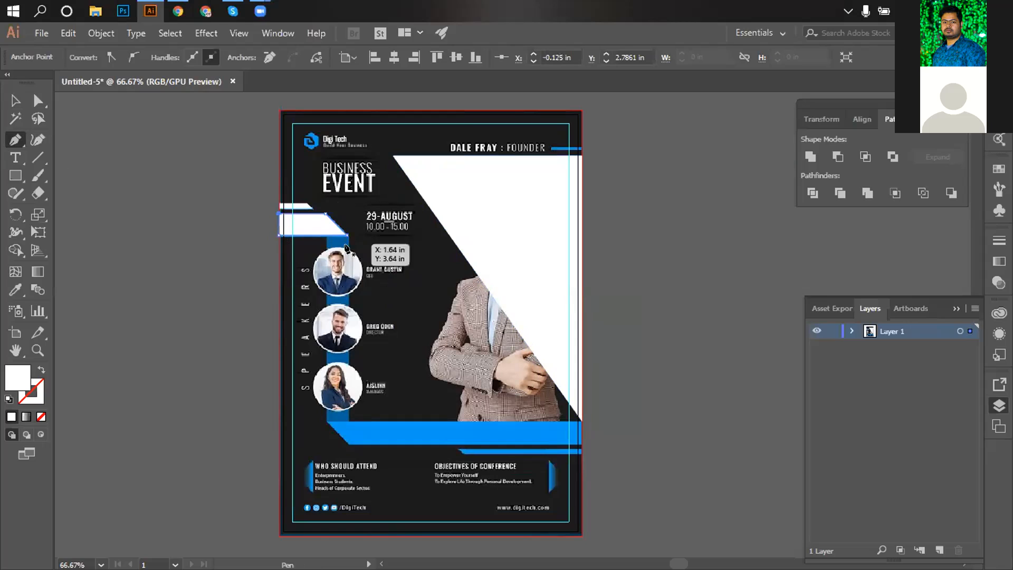
# Trace white shapes over the bottom blue band and the thin strip below it.
pyautogui.click(325, 422)
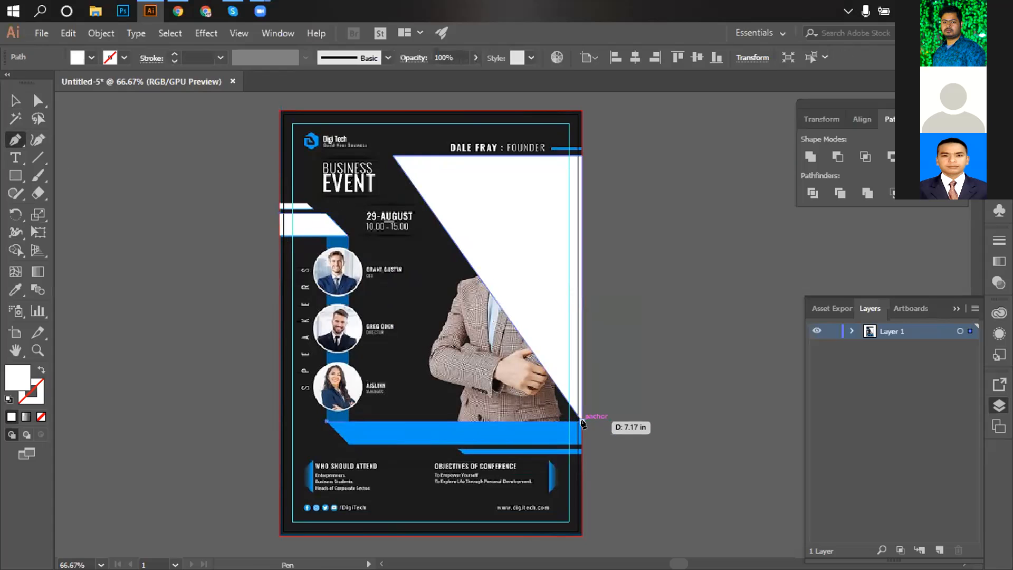
pyautogui.click(583, 422)
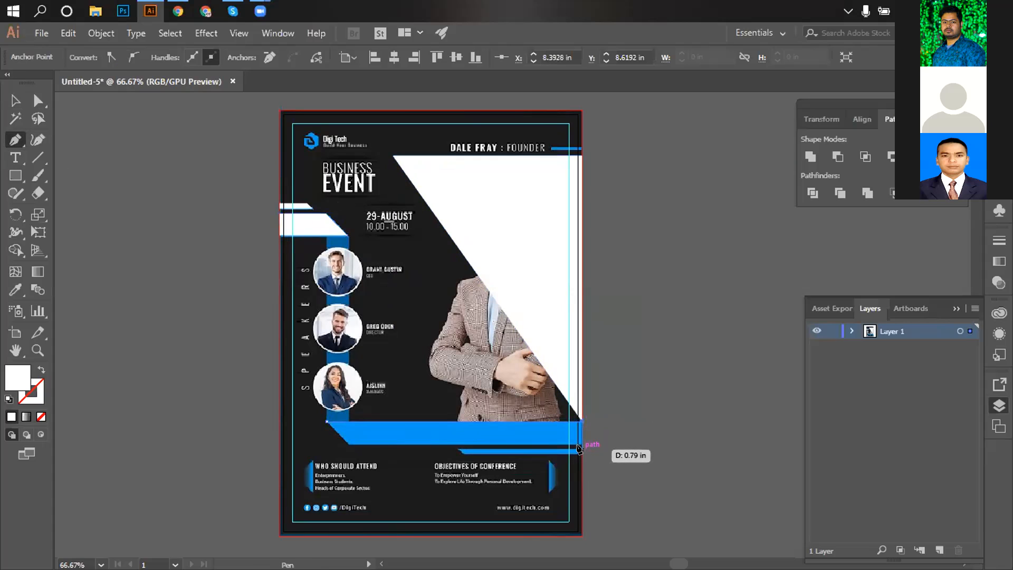
pyautogui.keyDown('shift'); pyautogui.click(581, 445); pyautogui.keyUp('shift')
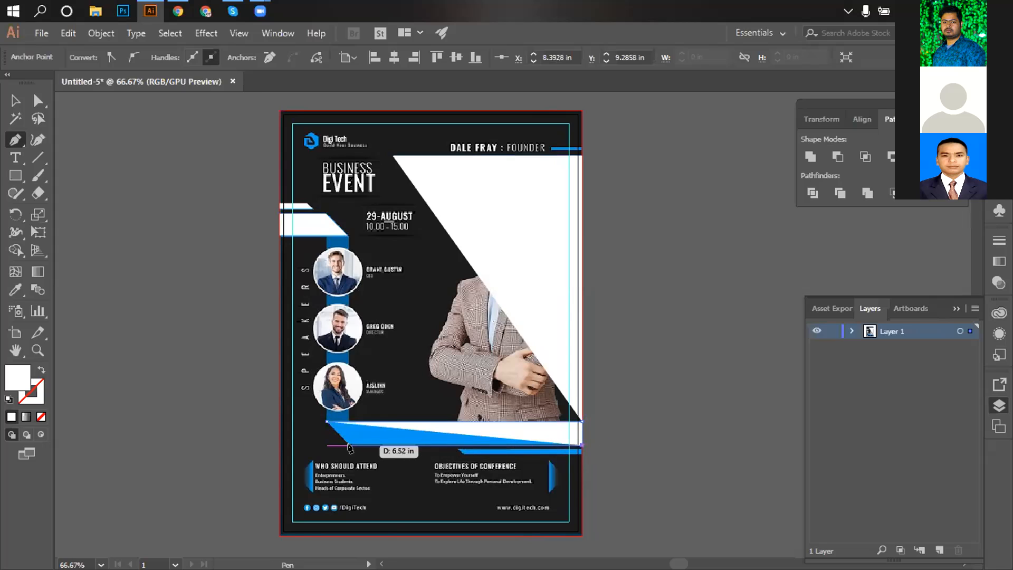
pyautogui.click(350, 444)
pyautogui.click(326, 421)
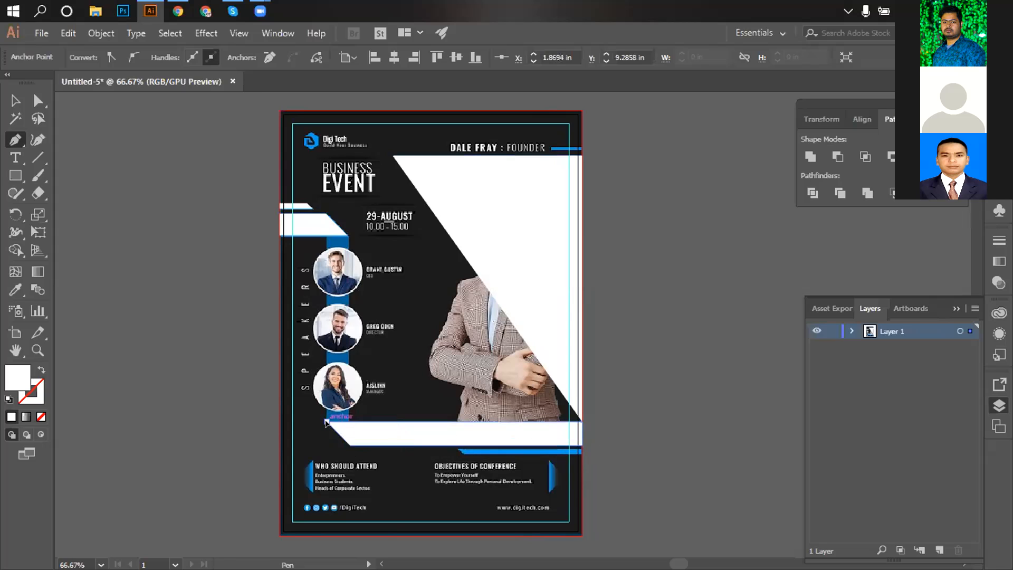
pyautogui.click(455, 450)
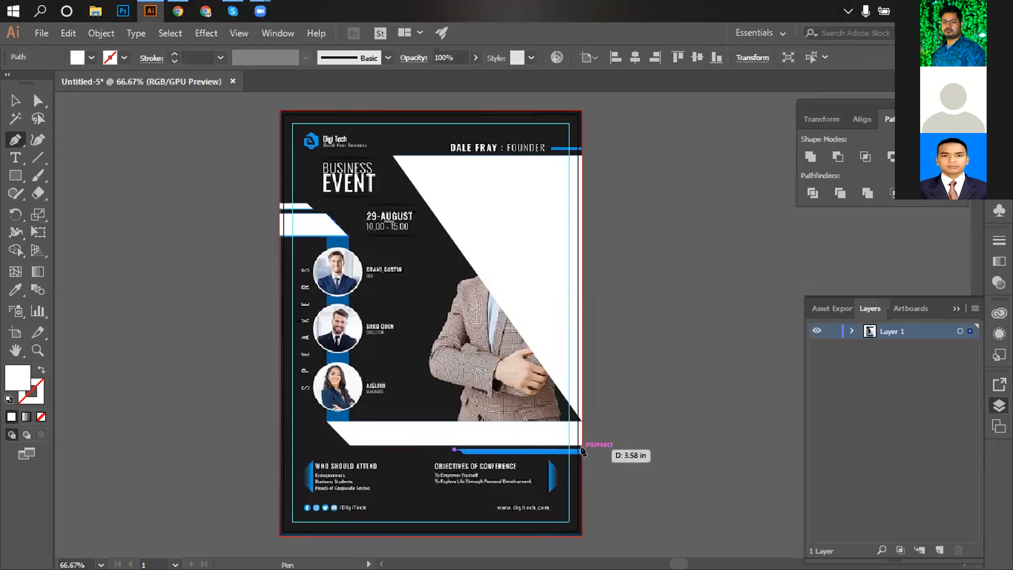
pyautogui.click(580, 450)
pyautogui.click(580, 454)
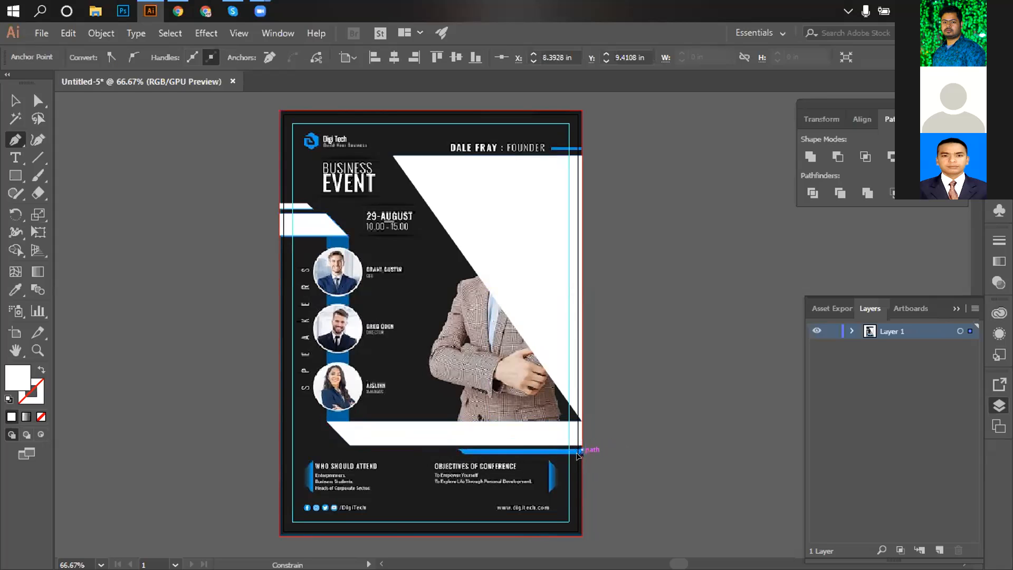
pyautogui.click(455, 450)
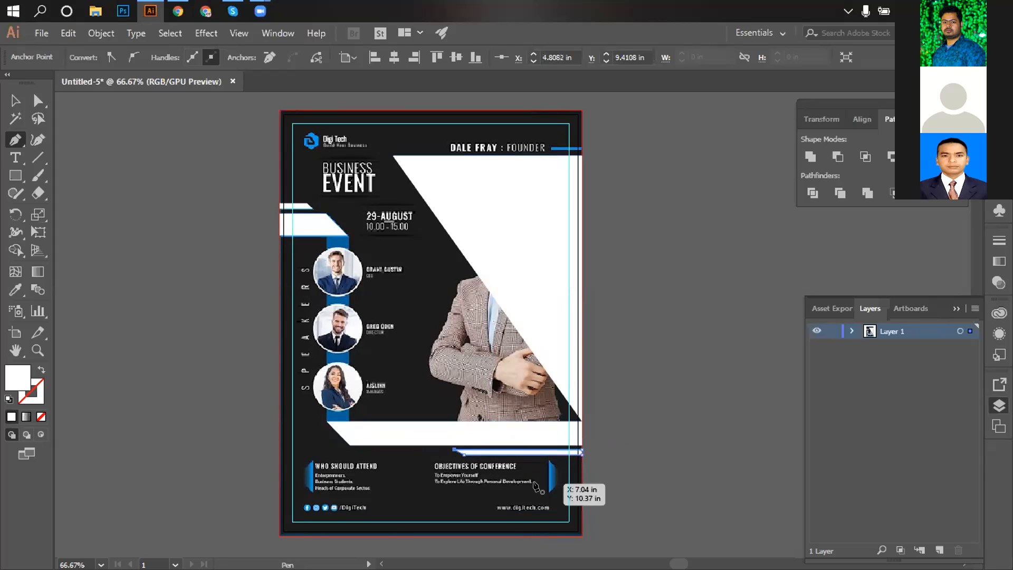
# Trace a white triangle over the footer arrow.
pyautogui.scroll(-3, 436, 449)
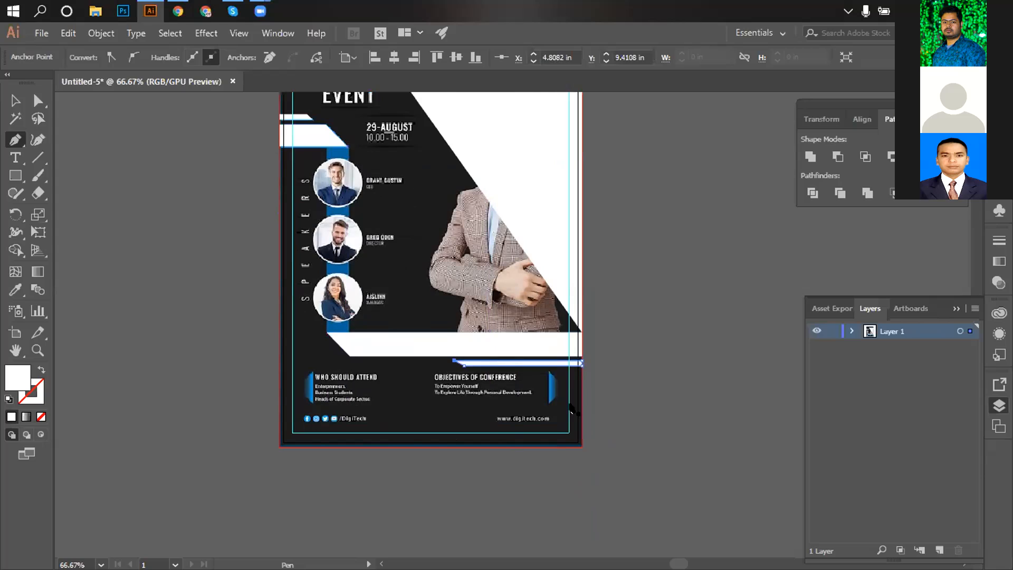
pyautogui.click(548, 372)
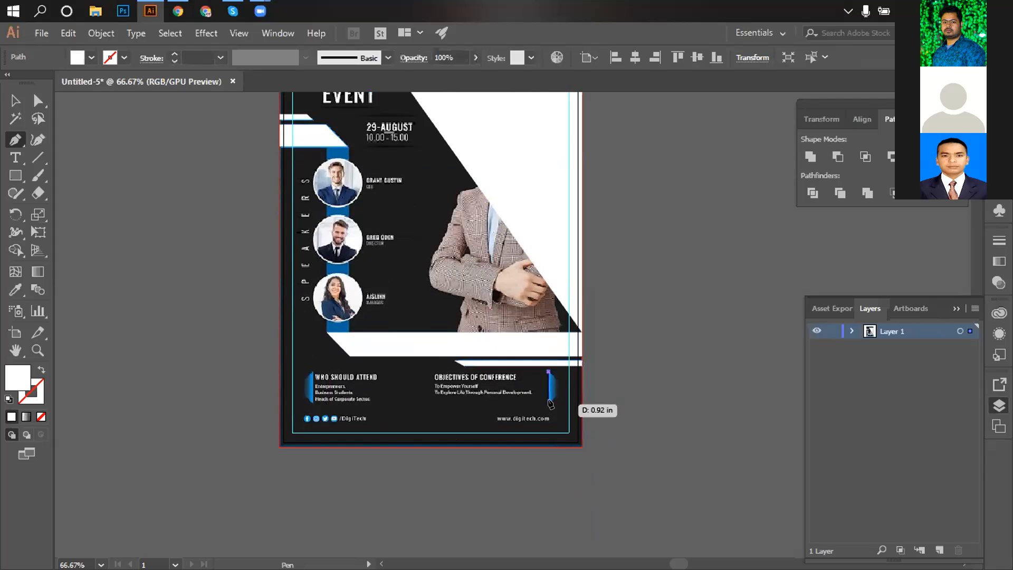
pyautogui.click(550, 404)
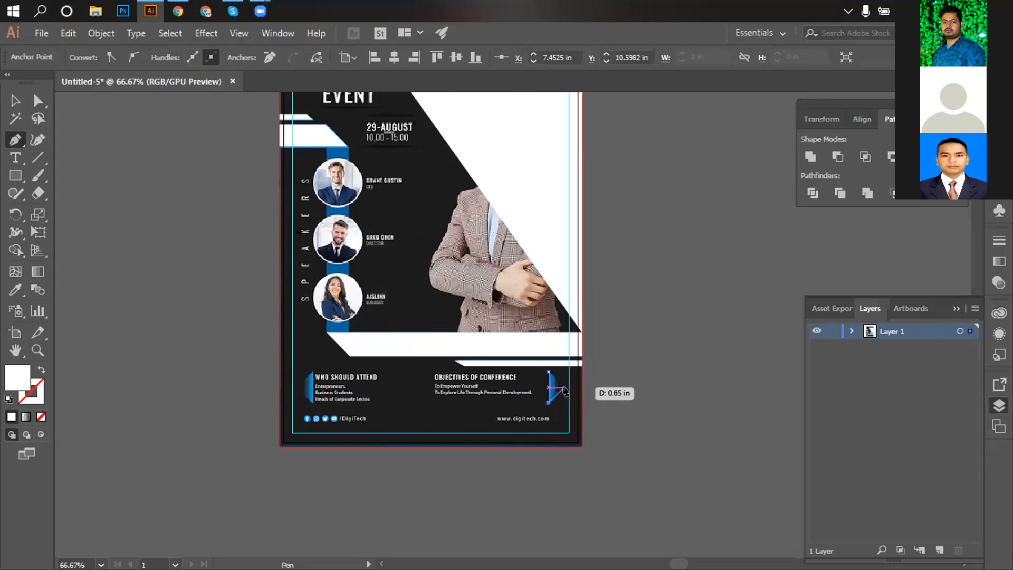
pyautogui.click(565, 389)
pyautogui.click(550, 373)
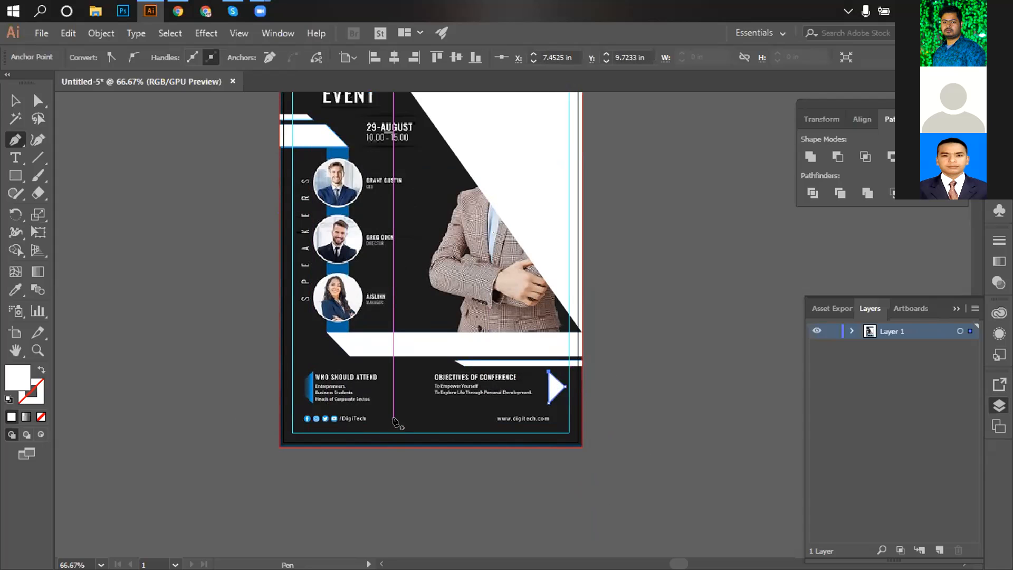
pyautogui.scroll(4, 393, 421)
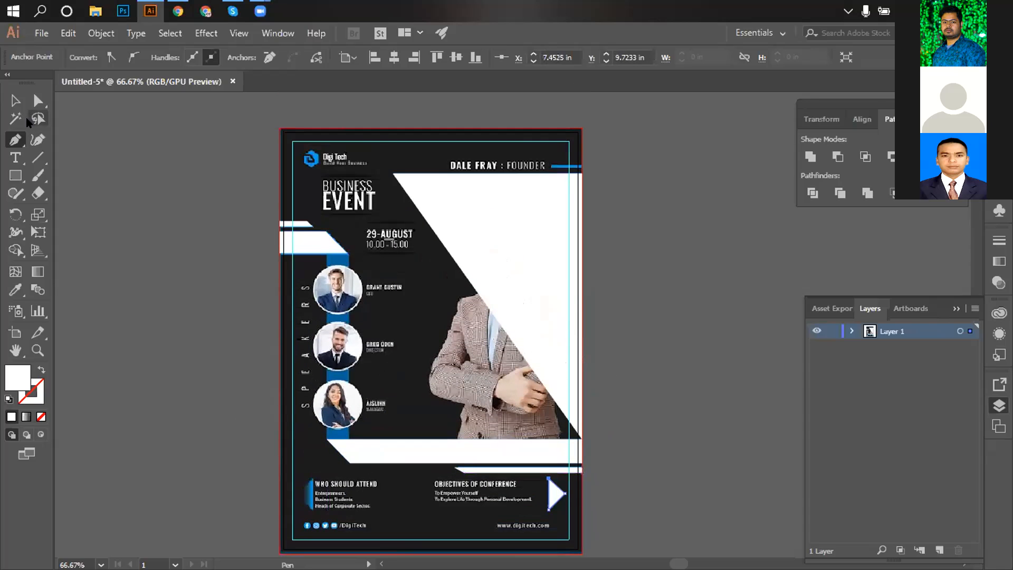
pyautogui.click(15, 173)
# Pull the white bottom bar off the flyer into the empty space on its left.
pyautogui.moveTo(176, 208); pyautogui.dragTo(197, 434)
pyautogui.hotkey('ctrl', 'z')
pyautogui.click(8, 101)
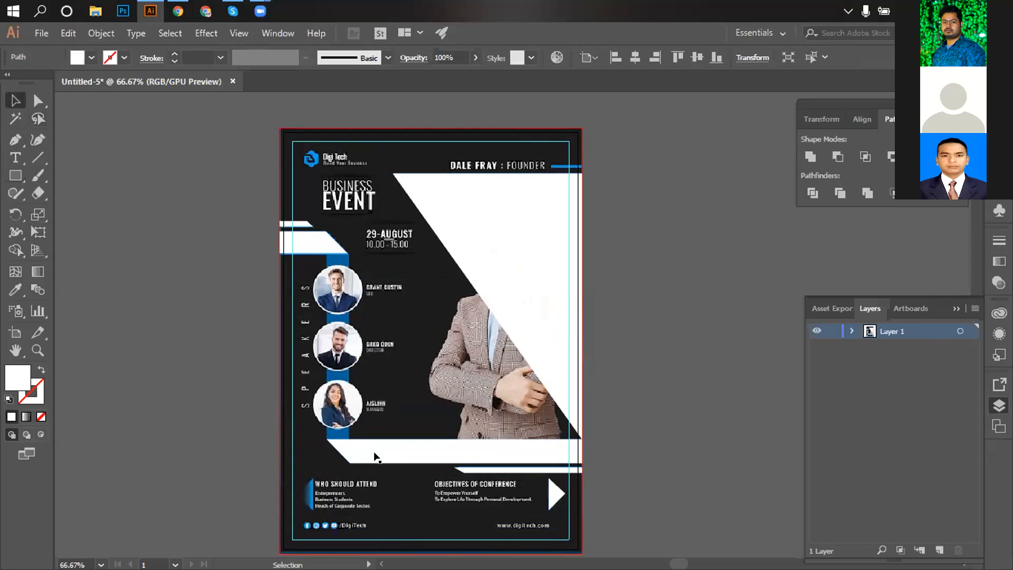
pyautogui.click(433, 456)
pyautogui.moveTo(442, 455); pyautogui.dragTo(250, 316)
# Reflect the white bar across the horizontal axis.
pyautogui.rightClick(252, 317)
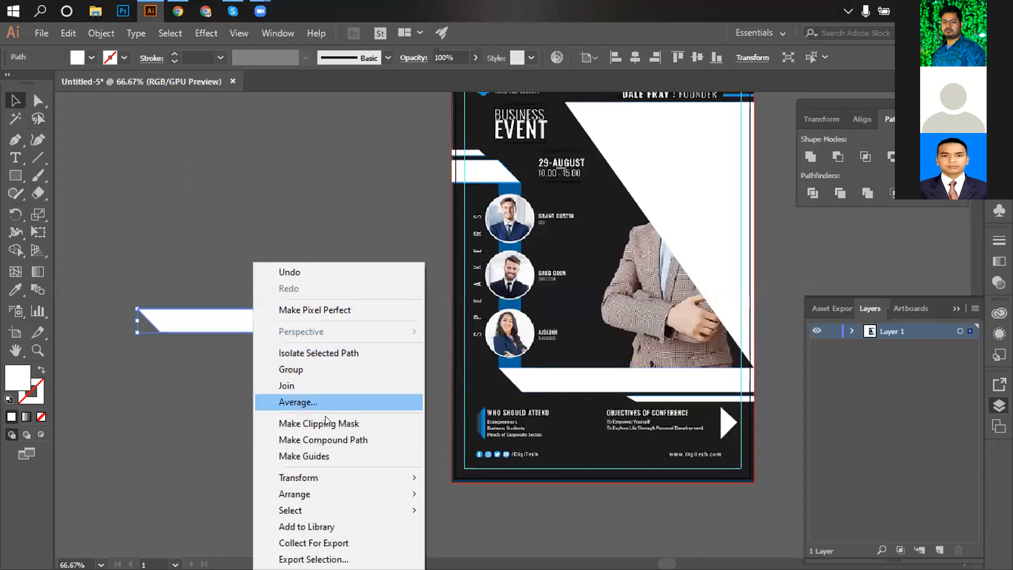
pyautogui.moveTo(326, 491)
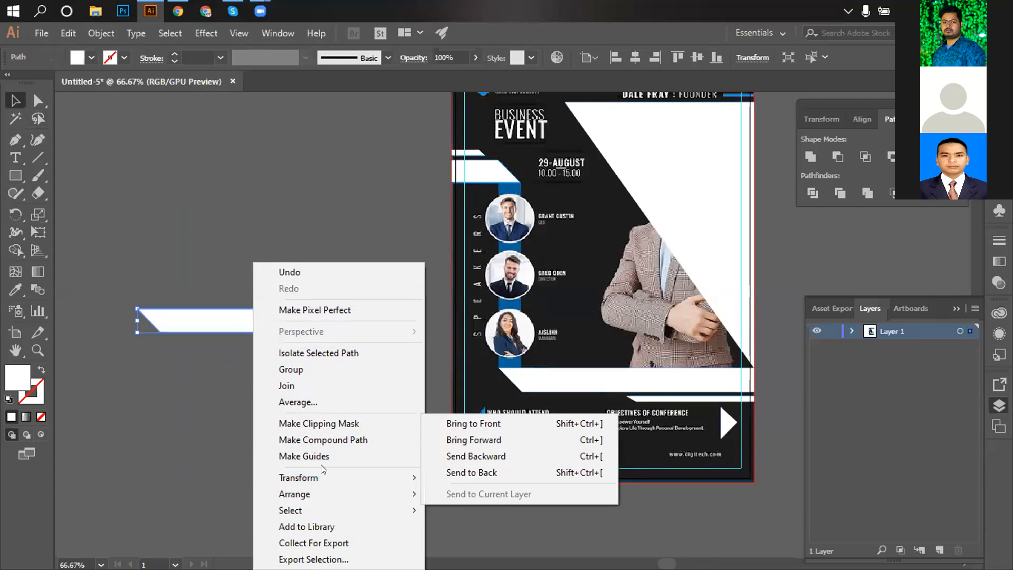
pyautogui.moveTo(338, 475)
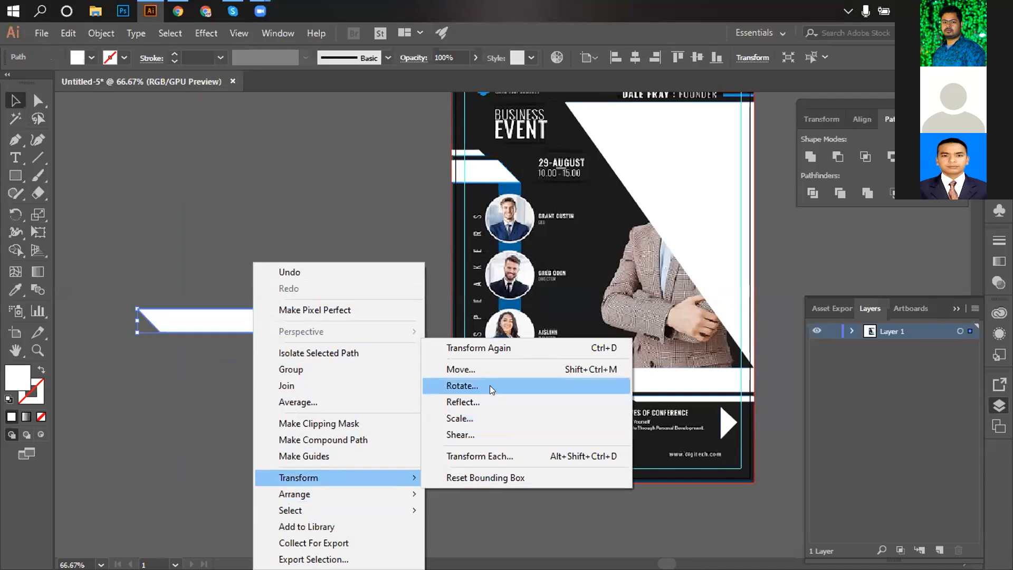
pyautogui.click(486, 403)
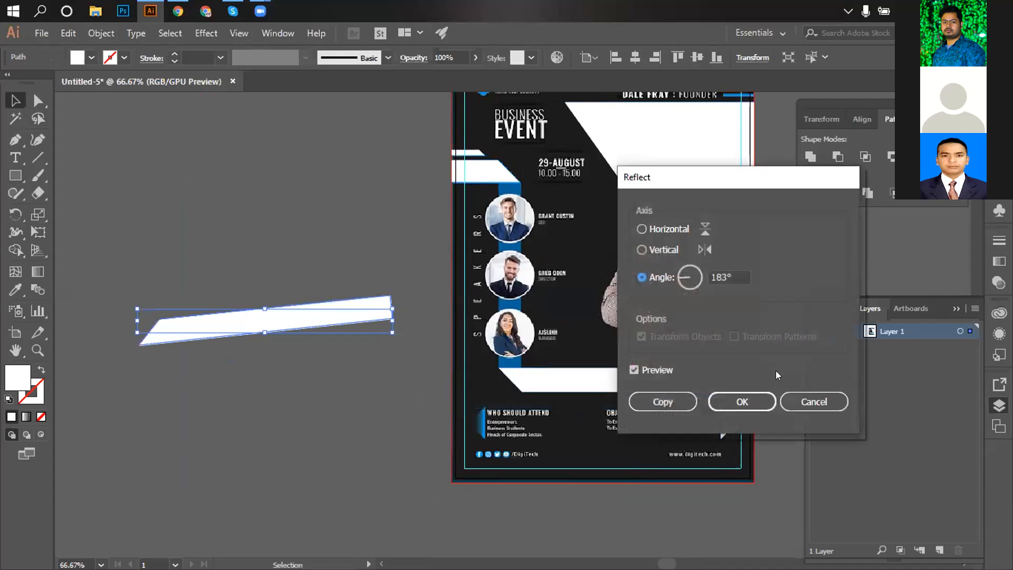
pyautogui.click(661, 250)
pyautogui.click(656, 229)
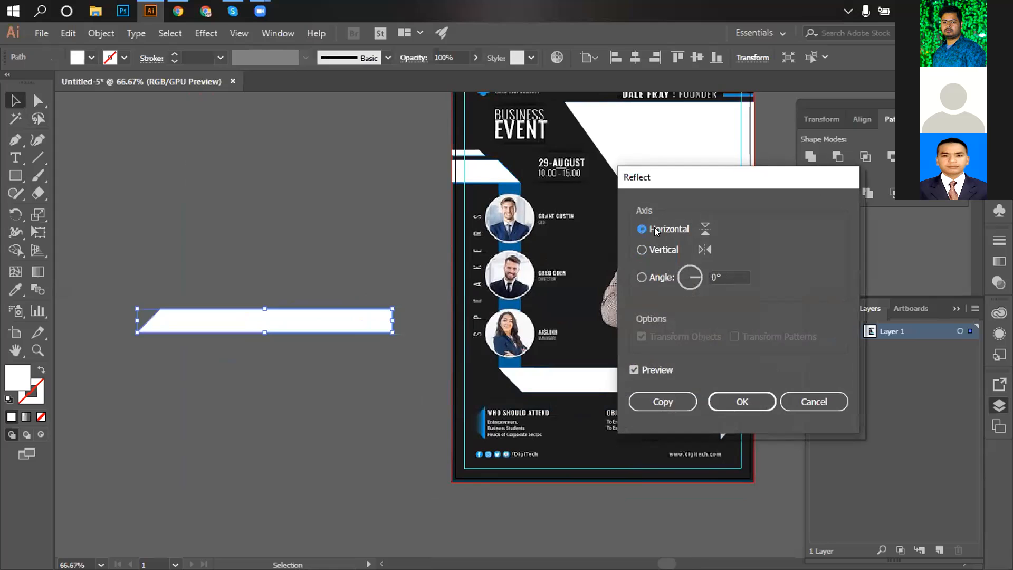
pyautogui.click(800, 412)
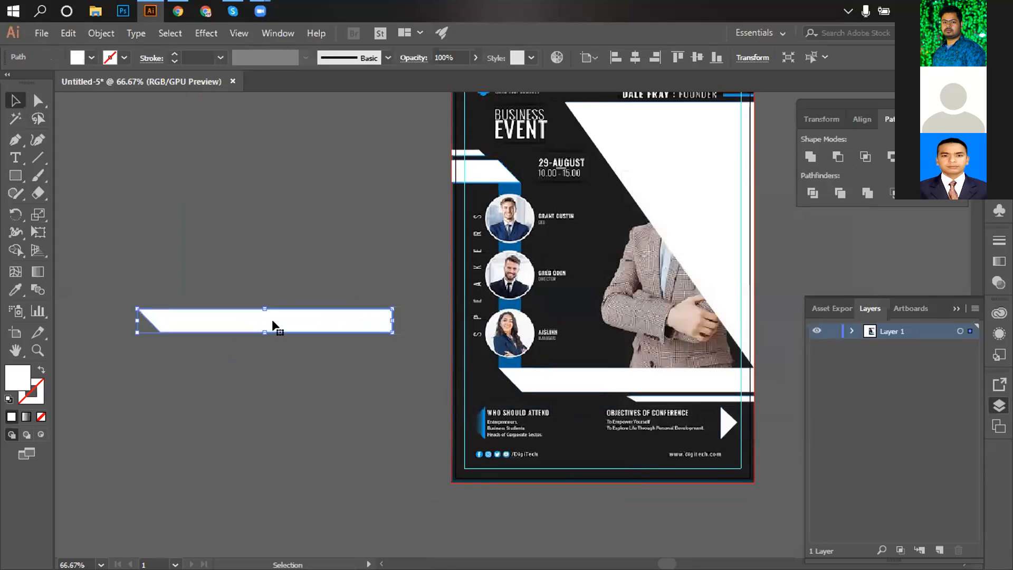
# Rotate the bar 90° and move the upright bar onto the flyer.
pyautogui.rightClick(272, 325)
pyautogui.moveTo(335, 486)
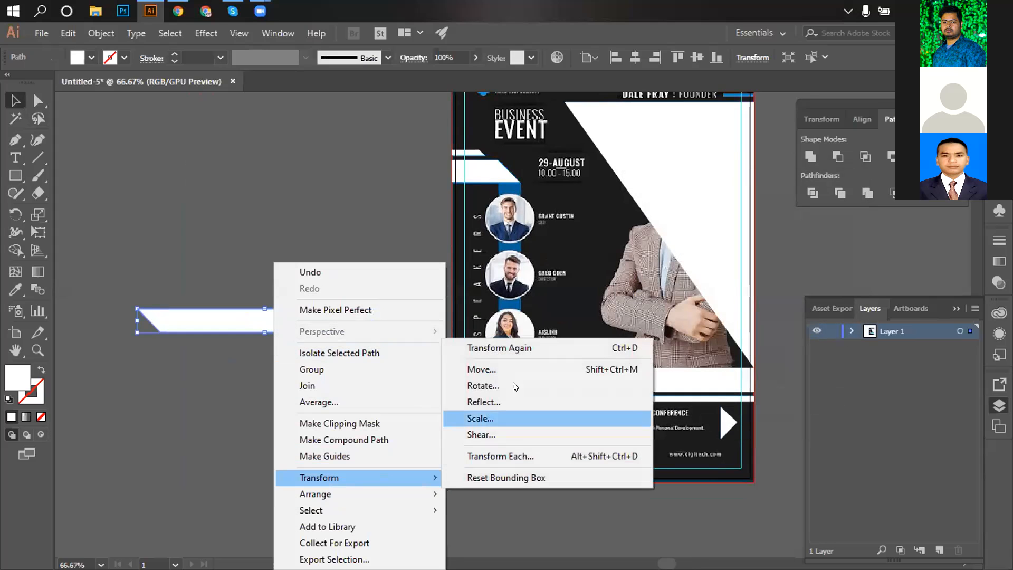
pyautogui.click(503, 384)
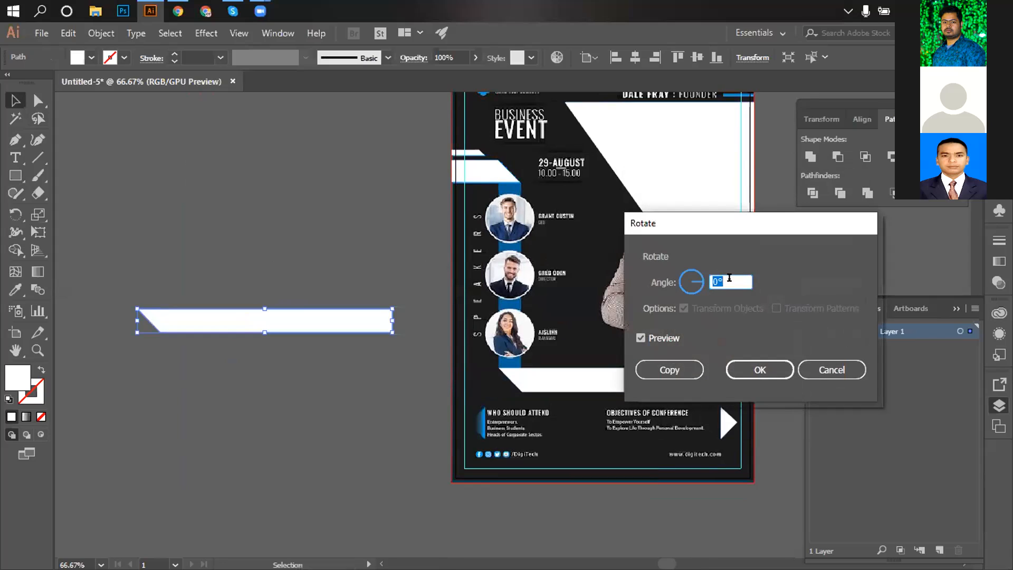
pyautogui.write('90')
pyautogui.press('Tab')
pyautogui.click(778, 373)
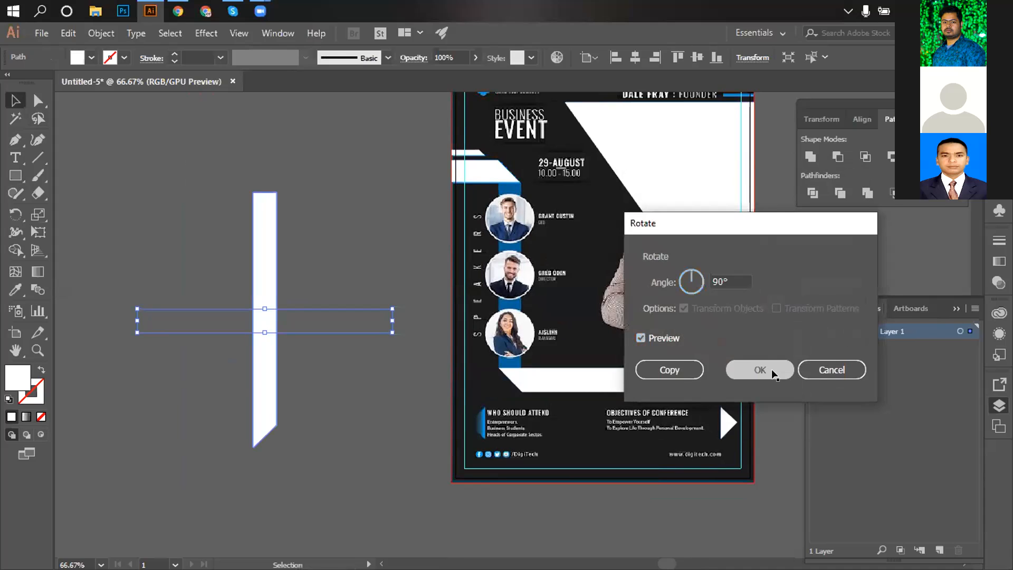
pyautogui.moveTo(266, 263); pyautogui.dragTo(505, 257)
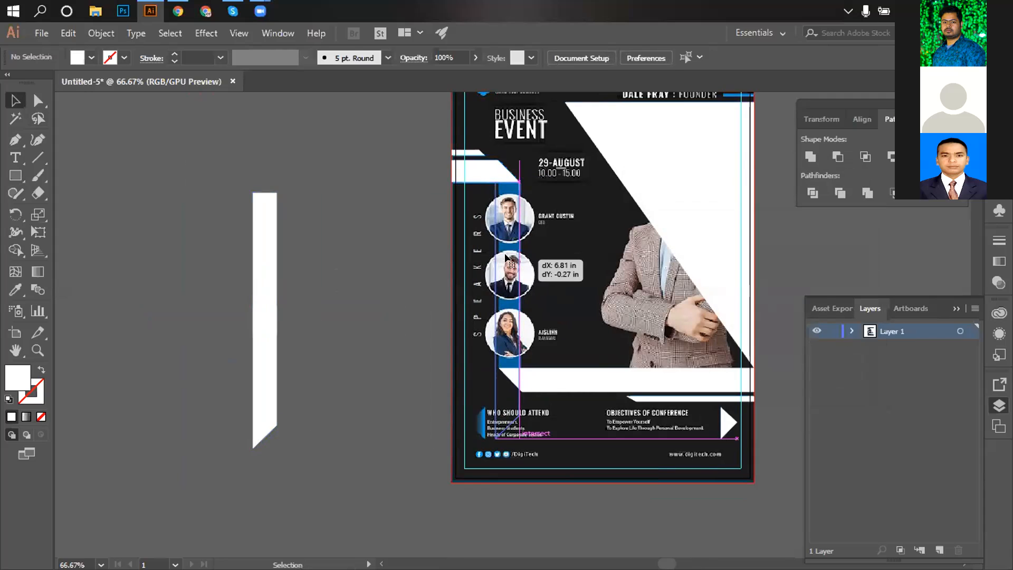
# Place the bar over the speaker photo column and reflect it across the vertical axis.
pyautogui.moveTo(505, 257); pyautogui.dragTo(506, 257)
pyautogui.rightClick(503, 251)
pyautogui.moveTo(533, 467)
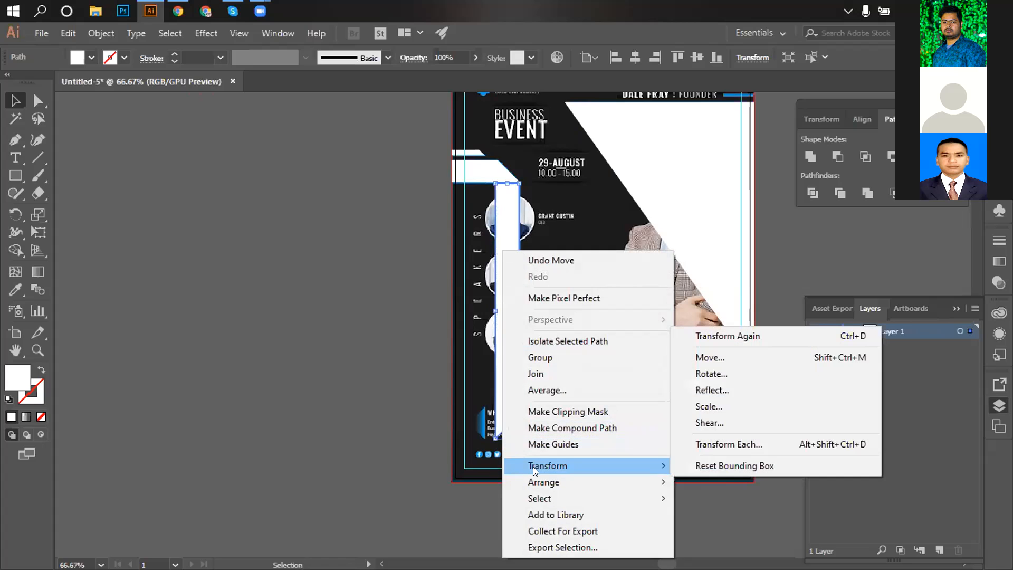
pyautogui.click(702, 389)
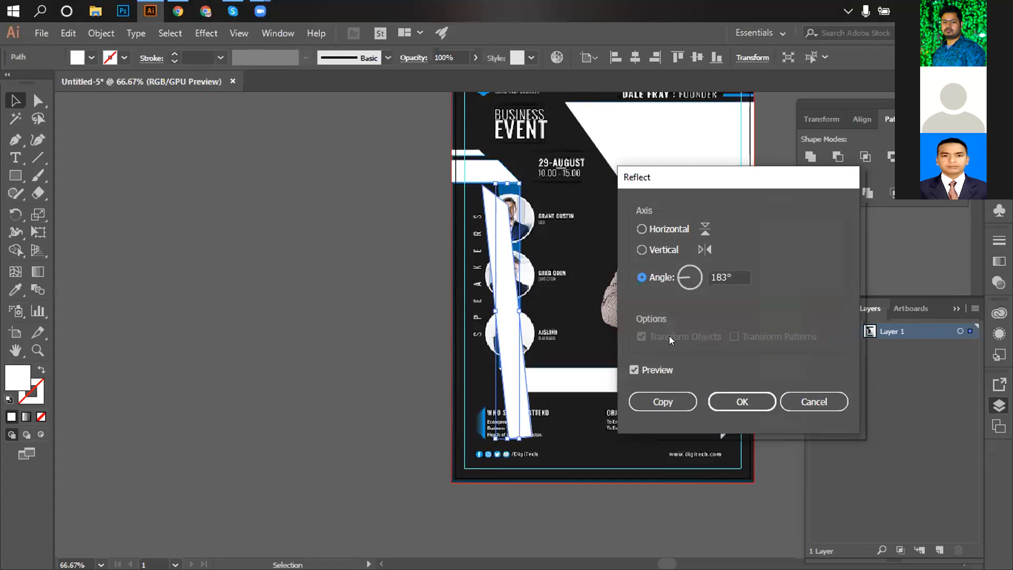
pyautogui.click(653, 253)
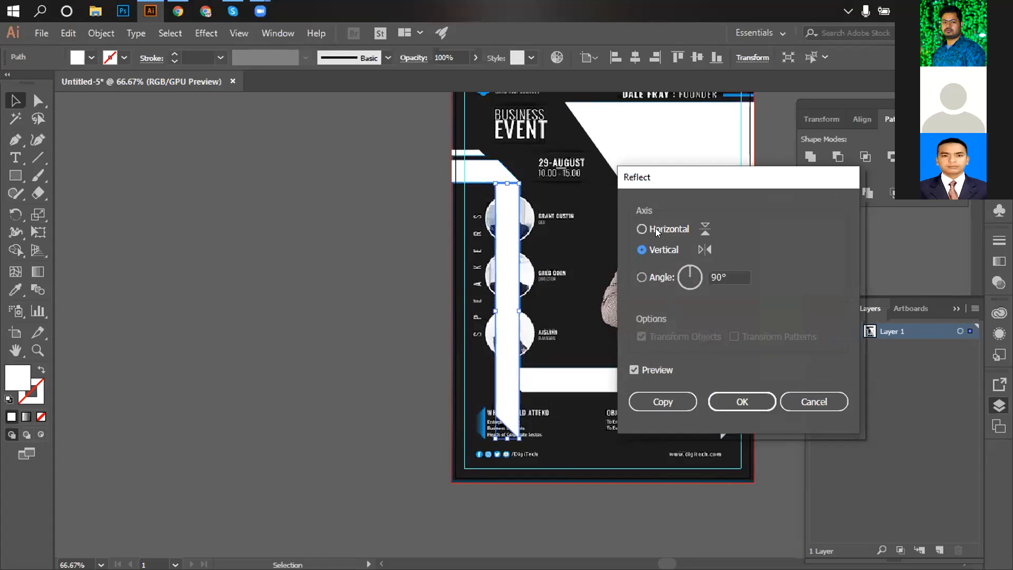
pyautogui.click(657, 230)
pyautogui.click(653, 251)
pyautogui.moveTo(726, 182); pyautogui.dragTo(718, 189)
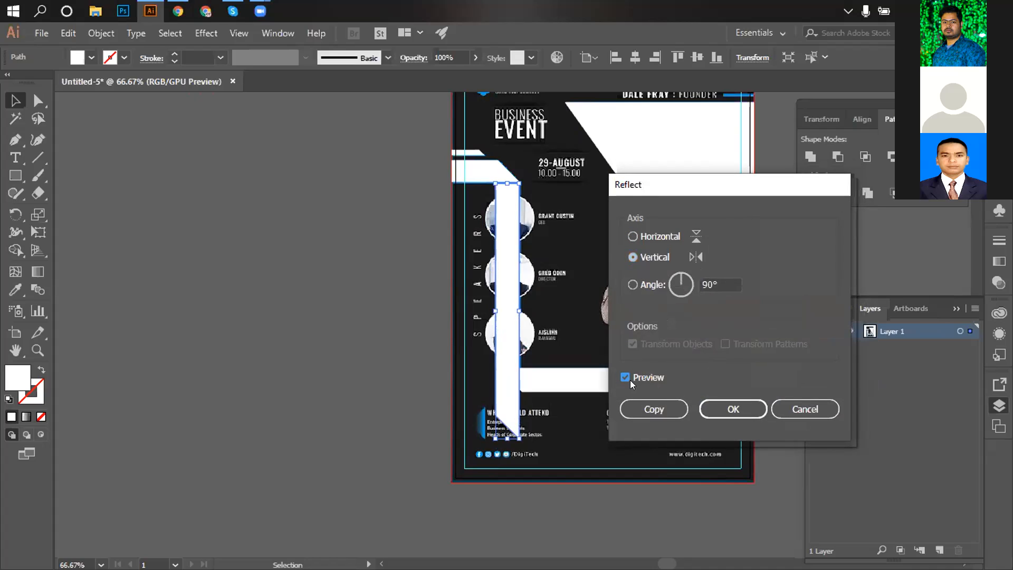
pyautogui.click(719, 410)
# Select the vertical bar, zoom in on its bottom corner, then zoom back out to the whole flyer.
pyautogui.click(350, 386)
pyautogui.hotkey('ctrl', 'space')
pyautogui.keyDown('ctrl'); pyautogui.doubleClick(526, 388); pyautogui.keyUp('ctrl')
pyautogui.moveTo(483, 358); pyautogui.dragTo(399, 397)
pyautogui.click(457, 340)
pyautogui.click(171, 317)
pyautogui.hotkey('ctrl', 'space')
pyautogui.keyDown('ctrl'); pyautogui.doubleClick(474, 295); pyautogui.keyUp('ctrl')
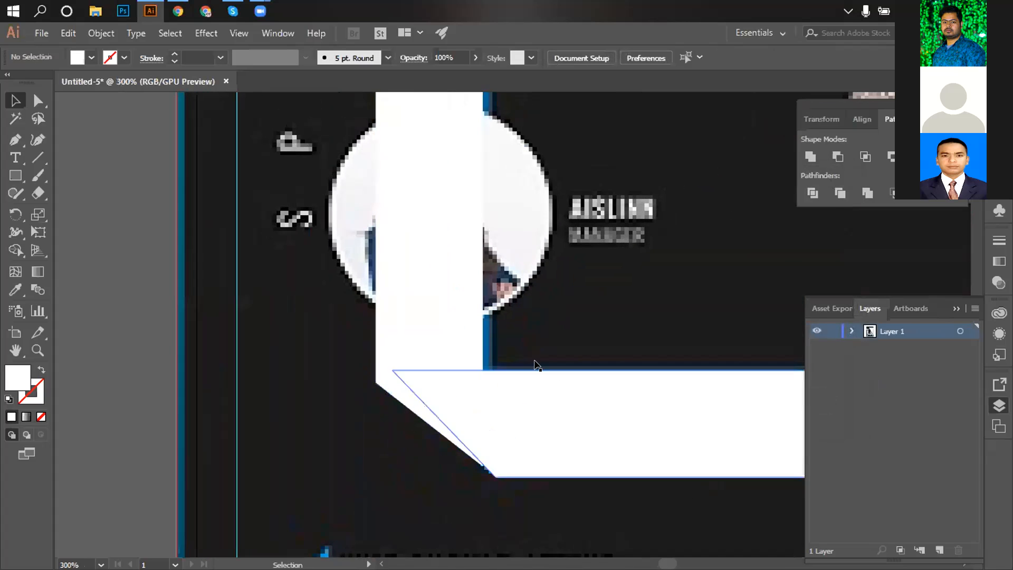
pyautogui.hotkey('ctrl', 'alt', 'space')
pyautogui.keyDown('ctrl'); pyautogui.keyDown('alt'); pyautogui.click(515, 350); pyautogui.keyUp('alt'); pyautogui.keyUp('ctrl')
pyautogui.keyDown('ctrl'); pyautogui.keyDown('alt'); pyautogui.click(516, 350); pyautogui.keyUp('alt'); pyautogui.keyUp('ctrl')
pyautogui.keyDown('ctrl'); pyautogui.keyDown('alt'); pyautogui.click(515, 351); pyautogui.keyUp('alt'); pyautogui.keyUp('ctrl')
pyautogui.keyDown('ctrl'); pyautogui.keyDown('alt'); pyautogui.click(514, 351); pyautogui.keyUp('alt'); pyautogui.keyUp('ctrl')
pyautogui.keyDown('ctrl'); pyautogui.keyDown('alt'); pyautogui.click(514, 350); pyautogui.keyUp('alt'); pyautogui.keyUp('ctrl')
pyautogui.press('space')
pyautogui.moveTo(510, 294); pyautogui.dragTo(491, 388)
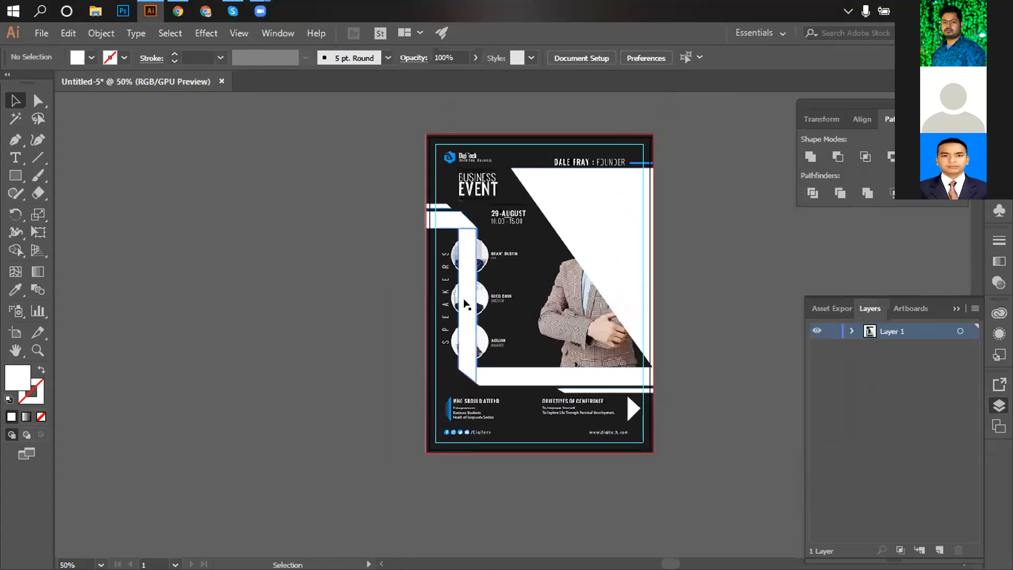
# Set the vertical strip over the speakers to 50% opacity in the Control bar.
pyautogui.click(466, 305)
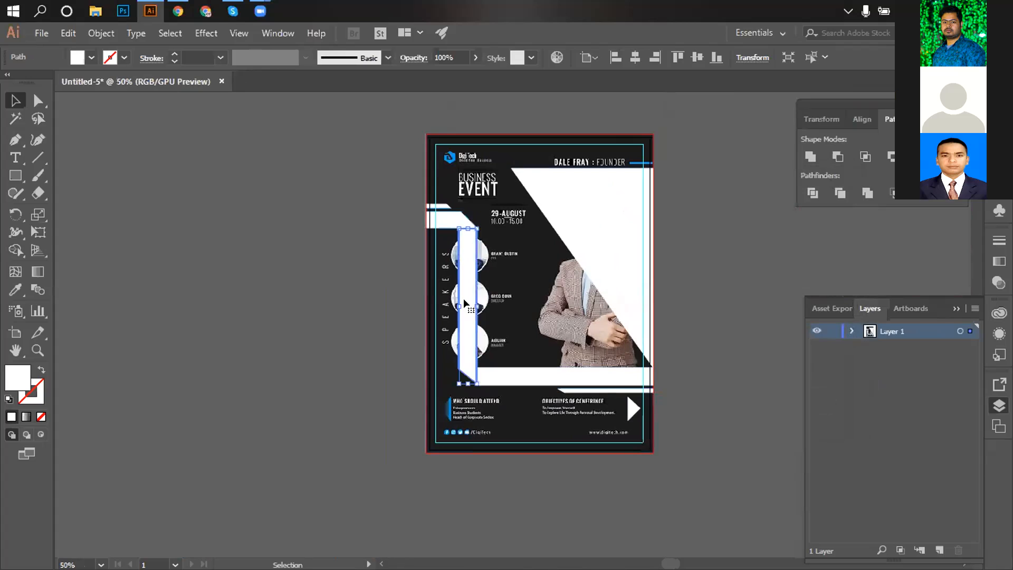
pyautogui.click(476, 57)
pyautogui.moveTo(474, 76); pyautogui.dragTo(434, 78)
pyautogui.hotkey('ctrl', 'space')
pyautogui.keyDown('ctrl'); pyautogui.click(472, 257); pyautogui.keyUp('ctrl')
pyautogui.keyDown('ctrl'); pyautogui.click(473, 257); pyautogui.keyUp('ctrl')
pyautogui.keyDown('ctrl'); pyautogui.click(473, 257); pyautogui.keyUp('ctrl')
pyautogui.press('space')
pyautogui.moveTo(556, 518); pyautogui.dragTo(490, 288)
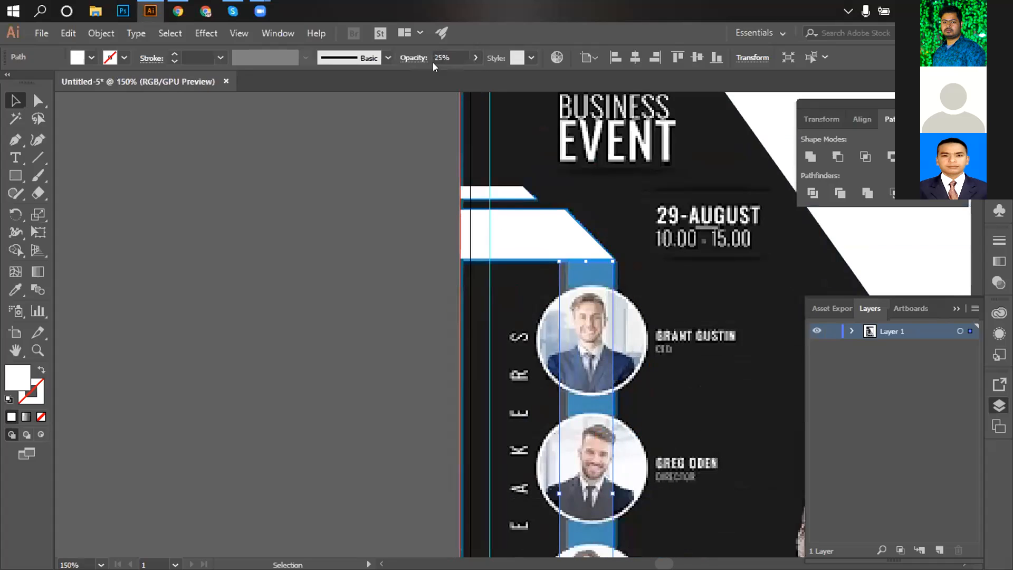
pyautogui.click(475, 58)
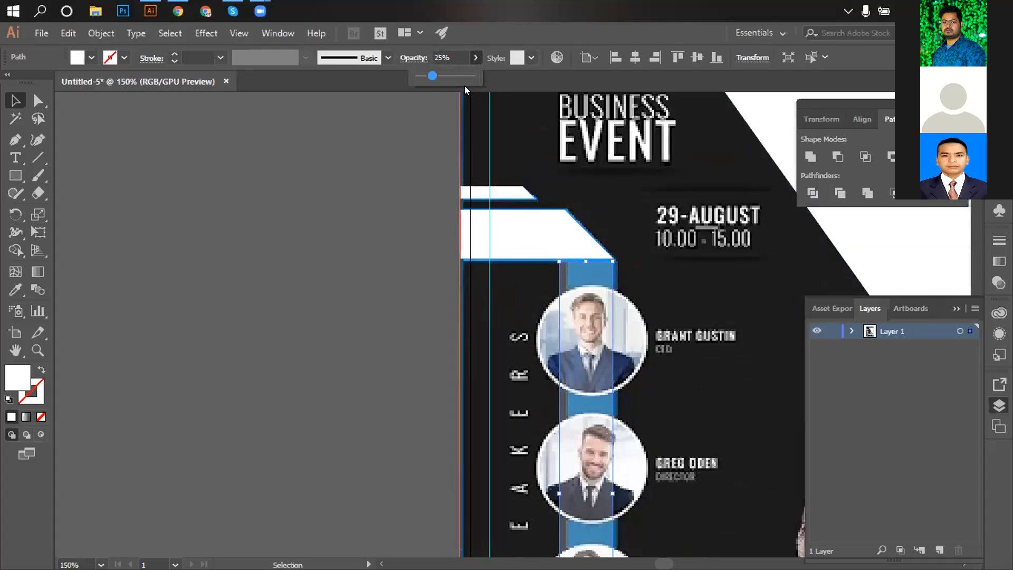
pyautogui.moveTo(433, 78); pyautogui.dragTo(448, 78)
pyautogui.click(485, 329)
# Zoom in to 300% and move the translucent strip up to the top speaker photo.
pyautogui.press('space')
pyautogui.moveTo(593, 540); pyautogui.dragTo(533, 339)
pyautogui.hotkey('ctrl', 'space')
pyautogui.keyDown('ctrl'); pyautogui.click(564, 375); pyautogui.keyUp('ctrl')
pyautogui.press('space')
pyautogui.moveTo(507, 375); pyautogui.dragTo(398, 345)
pyautogui.hotkey('ctrl', 'space')
pyautogui.keyDown('ctrl'); pyautogui.click(474, 337); pyautogui.keyUp('ctrl')
pyautogui.click(458, 321)
pyautogui.press('space')
pyautogui.moveTo(420, 110); pyautogui.dragTo(403, 300)
pyautogui.moveTo(409, 118); pyautogui.dragTo(397, 284)
pyautogui.moveTo(393, 103); pyautogui.dragTo(376, 266)
pyautogui.moveTo(373, 318); pyautogui.dragTo(373, 265)
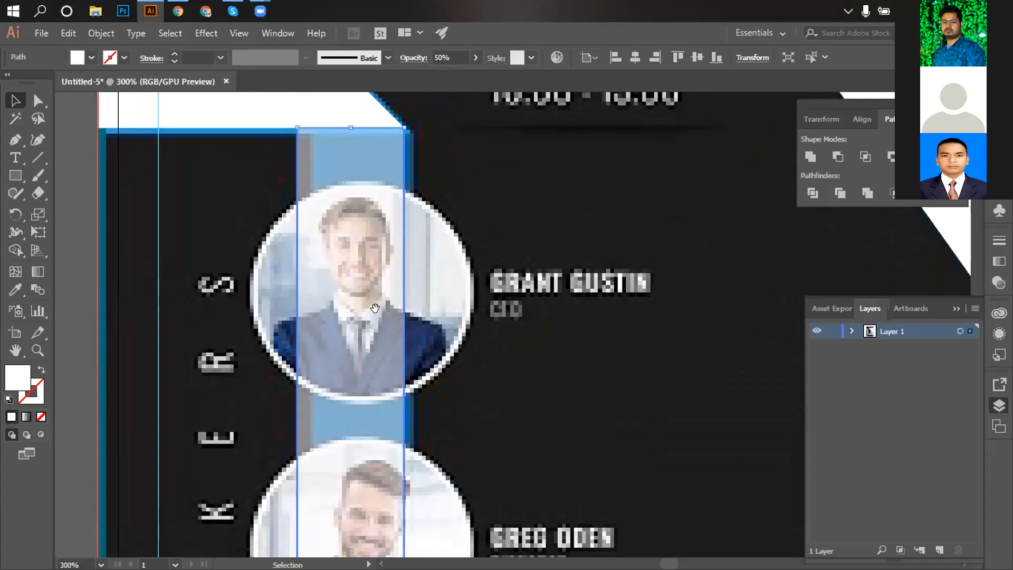
pyautogui.moveTo(375, 308); pyautogui.dragTo(367, 164)
# Drag the strip's left edge to line up with the speaker photo column.
pyautogui.moveTo(363, 443); pyautogui.dragTo(362, 158)
pyautogui.moveTo(361, 468); pyautogui.dragTo(358, 388)
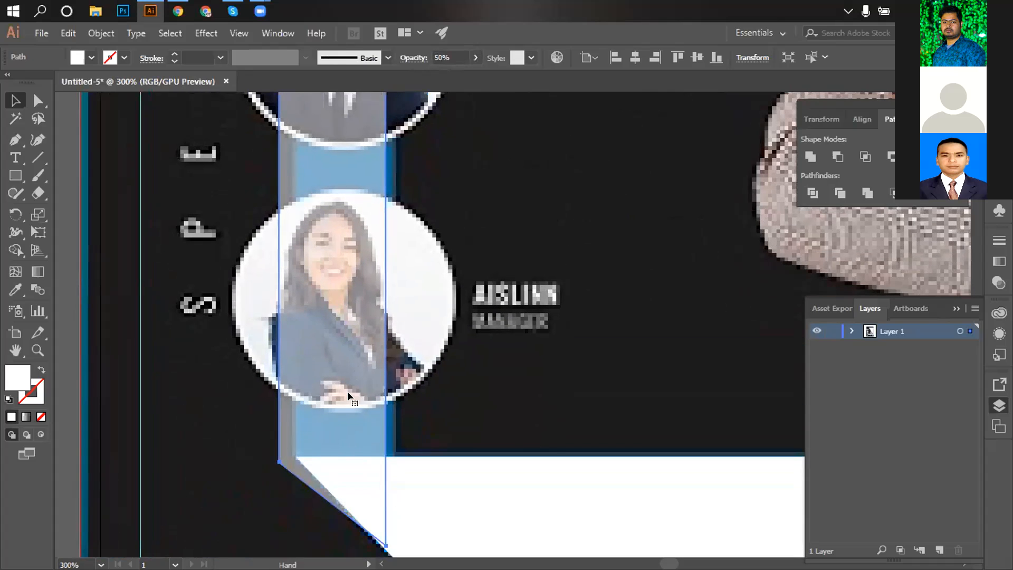
pyautogui.scroll(10, 347, 391)
pyautogui.scroll(-10, 348, 384)
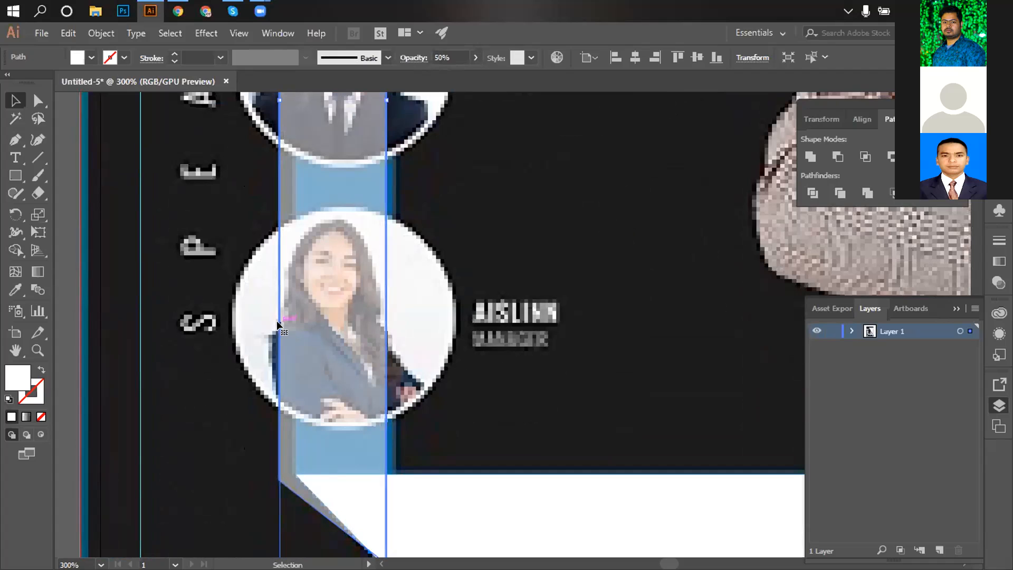
pyautogui.scroll(1, 283, 191)
pyautogui.moveTo(279, 152); pyautogui.dragTo(295, 152)
pyautogui.scroll(-5, 323, 201)
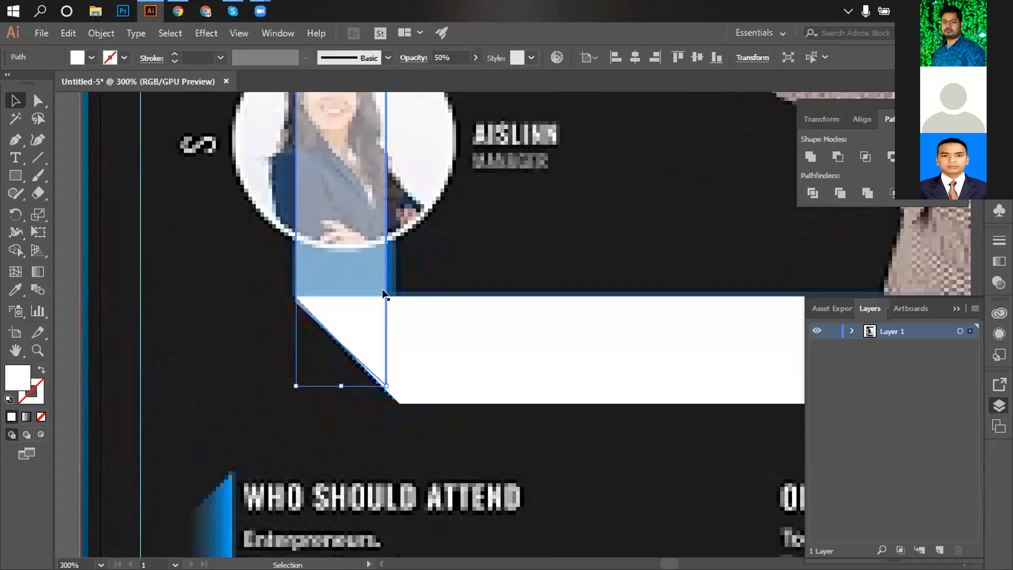
pyautogui.click(42, 103)
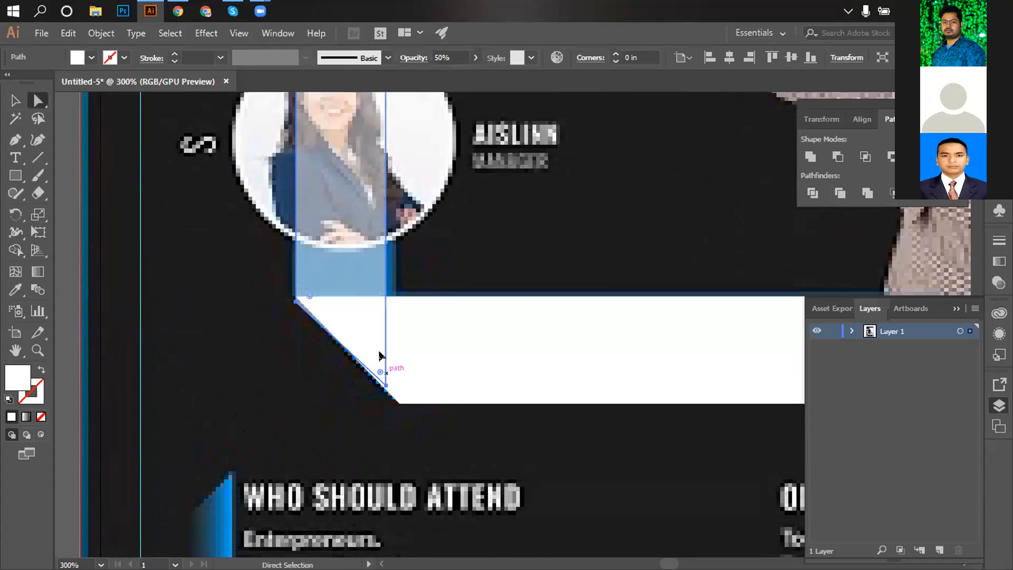
# At 600% zoom, snap the strip's bottom anchor points onto the white bar's diagonal edge.
pyautogui.click(384, 388)
pyautogui.moveTo(385, 387)
pyautogui.mouseDown()
pyautogui.moveTo(398, 403)
pyautogui.moveTo(384, 390)
pyautogui.mouseUp()
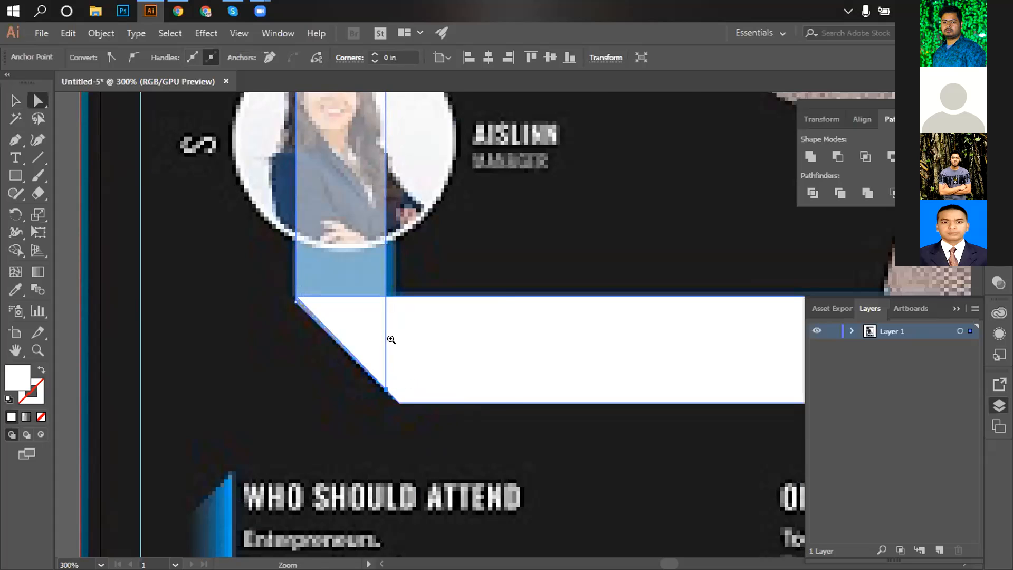
pyautogui.keyDown('ctrl'); pyautogui.click(392, 339); pyautogui.keyUp('ctrl')
pyautogui.keyDown('ctrl'); pyautogui.click(409, 346); pyautogui.keyUp('ctrl')
pyautogui.moveTo(495, 322); pyautogui.dragTo(403, 391)
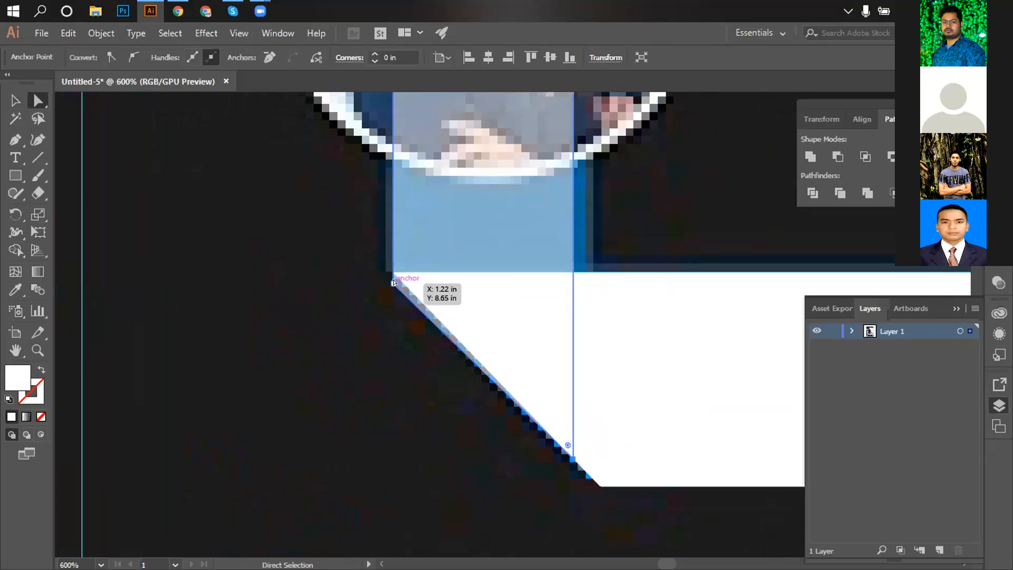
pyautogui.moveTo(393, 284); pyautogui.dragTo(392, 271)
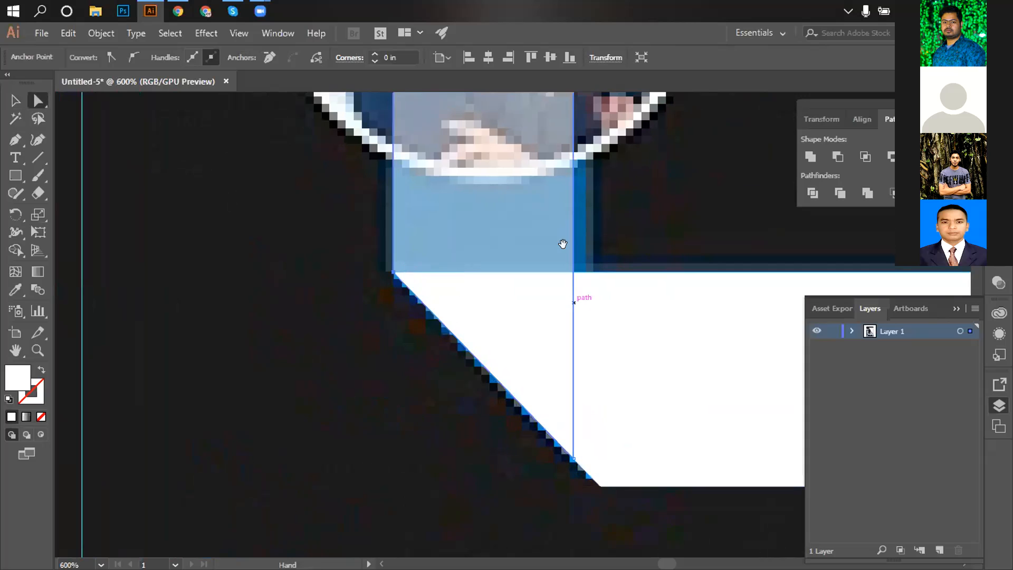
# Pan across the flyer to check the reshaped strip against the portraits and bottom bar.
pyautogui.moveTo(563, 242); pyautogui.dragTo(524, 471)
pyautogui.moveTo(501, 101); pyautogui.dragTo(457, 511)
pyautogui.moveTo(465, 111); pyautogui.dragTo(439, 445)
pyautogui.moveTo(438, 100); pyautogui.dragTo(447, 468)
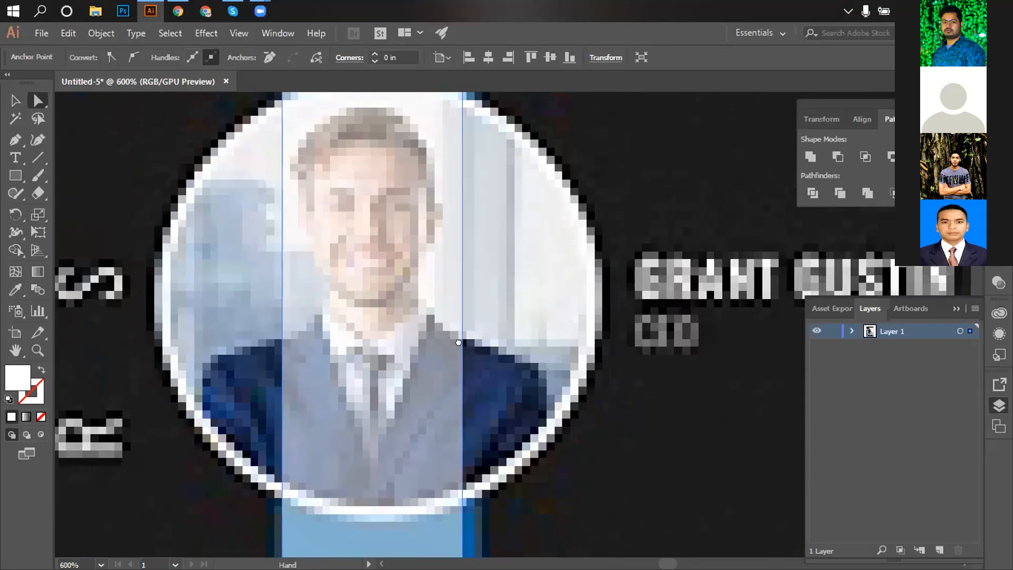
pyautogui.moveTo(404, 101); pyautogui.dragTo(422, 420)
pyautogui.moveTo(311, 239); pyautogui.dragTo(289, 50)
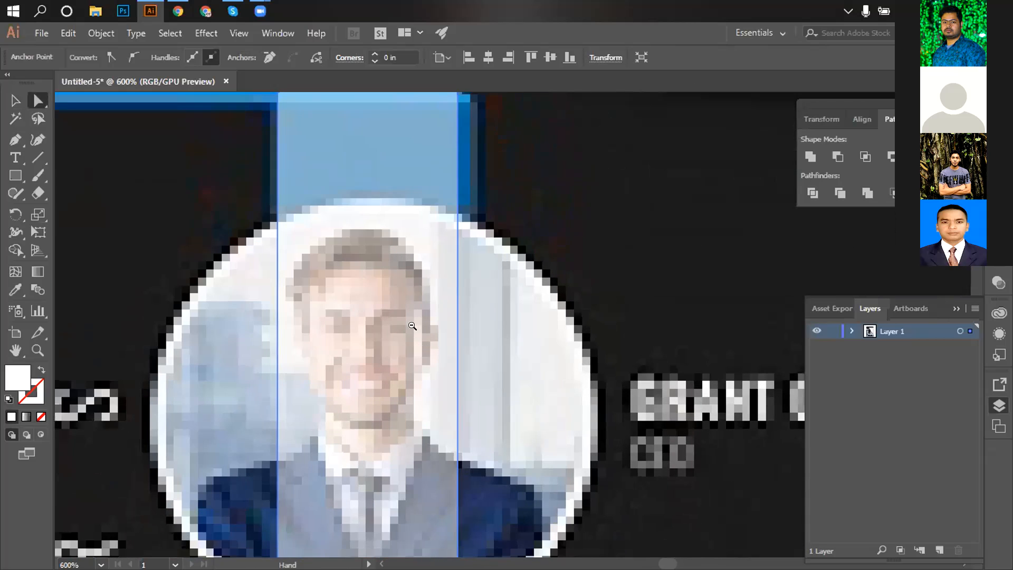
pyautogui.scroll(-5, 409, 315)
pyautogui.moveTo(506, 270)
pyautogui.mouseDown()
pyautogui.moveTo(396, 278)
pyautogui.moveTo(272, 197)
pyautogui.mouseUp()
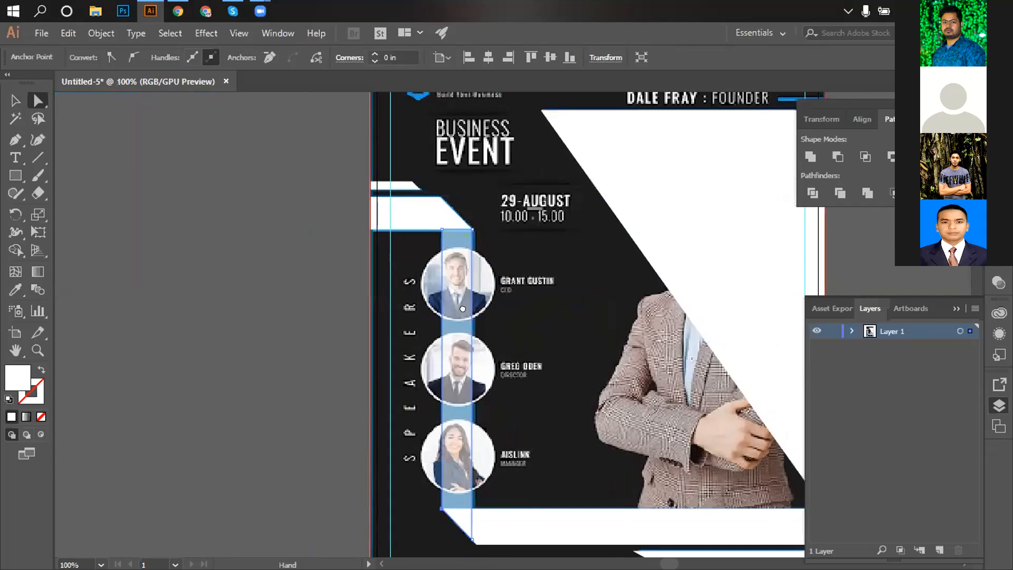
pyautogui.moveTo(246, 377); pyautogui.dragTo(210, 292)
pyautogui.moveTo(415, 341); pyautogui.dragTo(227, 258)
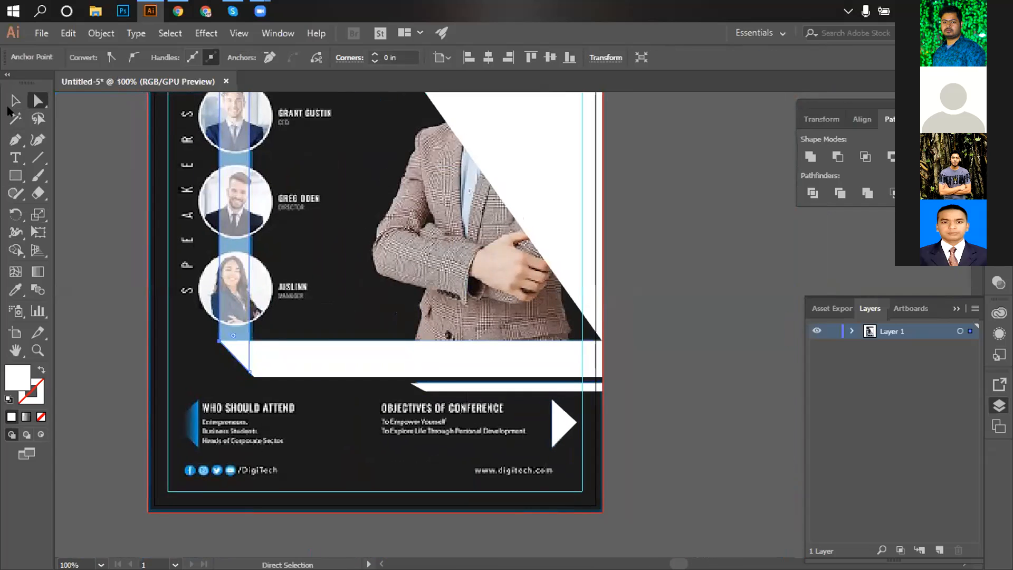
# Zoom out to the whole flyer and drag the reference flyer off to the left.
pyautogui.press('v')
pyautogui.moveTo(320, 95); pyautogui.dragTo(367, 320)
pyautogui.scroll(-2, 342, 372)
pyautogui.scroll(-6, 366, 319)
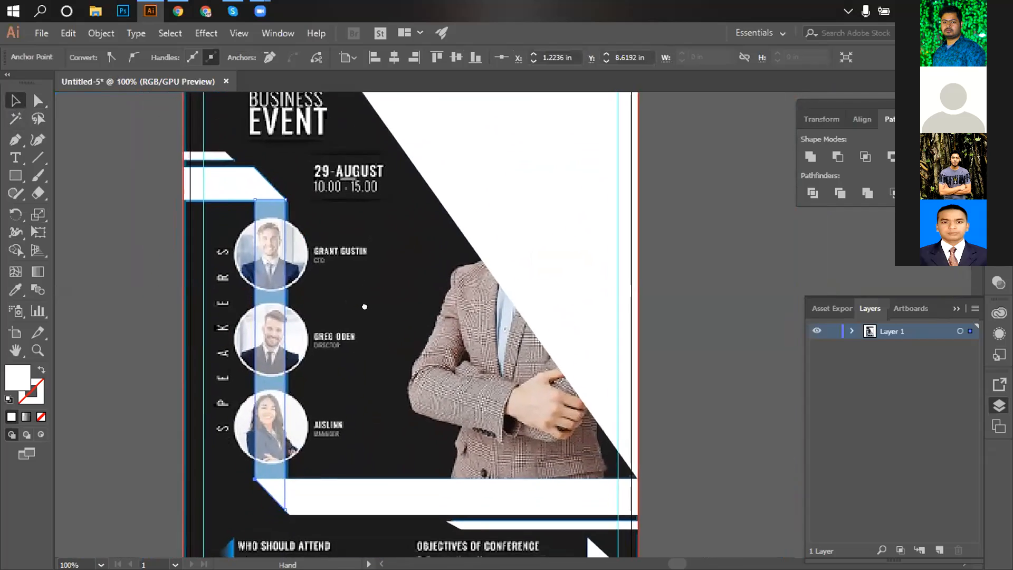
pyautogui.moveTo(364, 257); pyautogui.dragTo(376, 332)
pyautogui.hotkey('ctrl', '-')
pyautogui.hotkey('ctrl', '-')
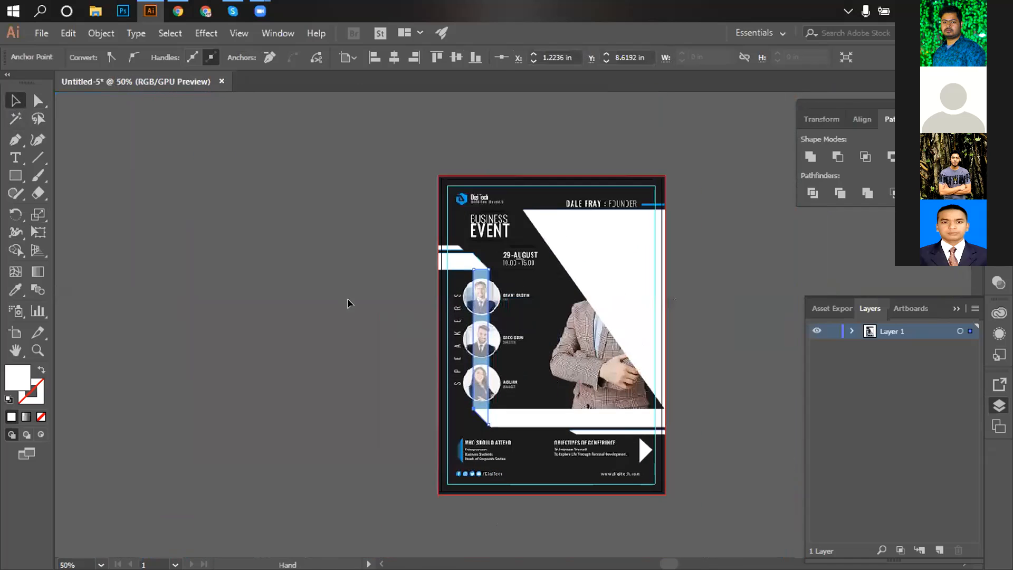
pyautogui.hotkey('ctrl', 'a')
pyautogui.hotkey('ctrl', 'shift', 'a')
pyautogui.moveTo(511, 295); pyautogui.dragTo(76, 271)
# Undo the flyer move and fill the large upper-left tab shape with yellow.
pyautogui.click(392, 160)
pyautogui.hotkey('ctrl', 'z')
pyautogui.hotkey('ctrl', 'z')
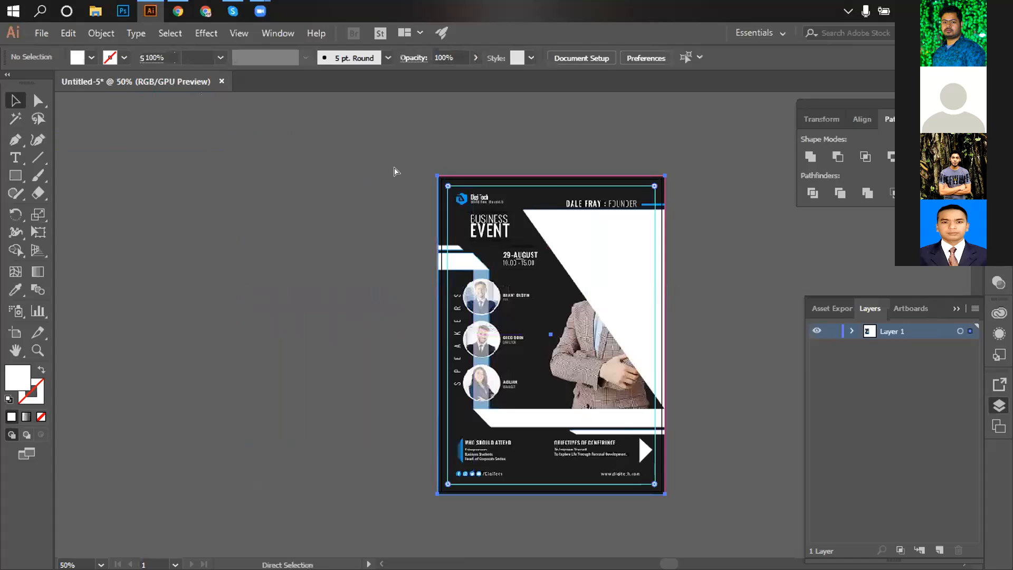
pyautogui.click(313, 175)
pyautogui.scroll(2, 396, 169)
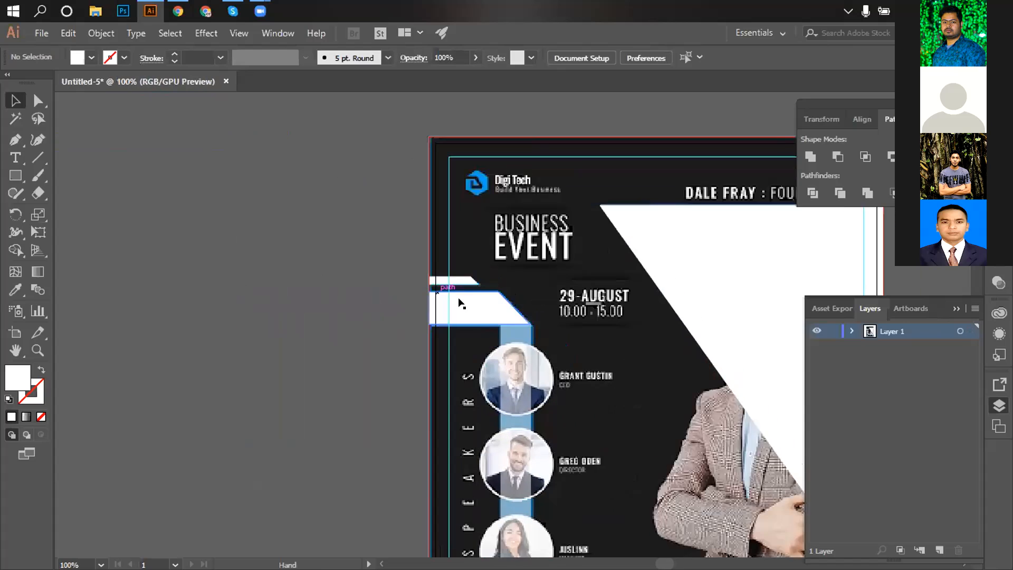
pyautogui.moveTo(460, 302); pyautogui.dragTo(438, 283)
pyautogui.click(438, 290)
pyautogui.click(92, 58)
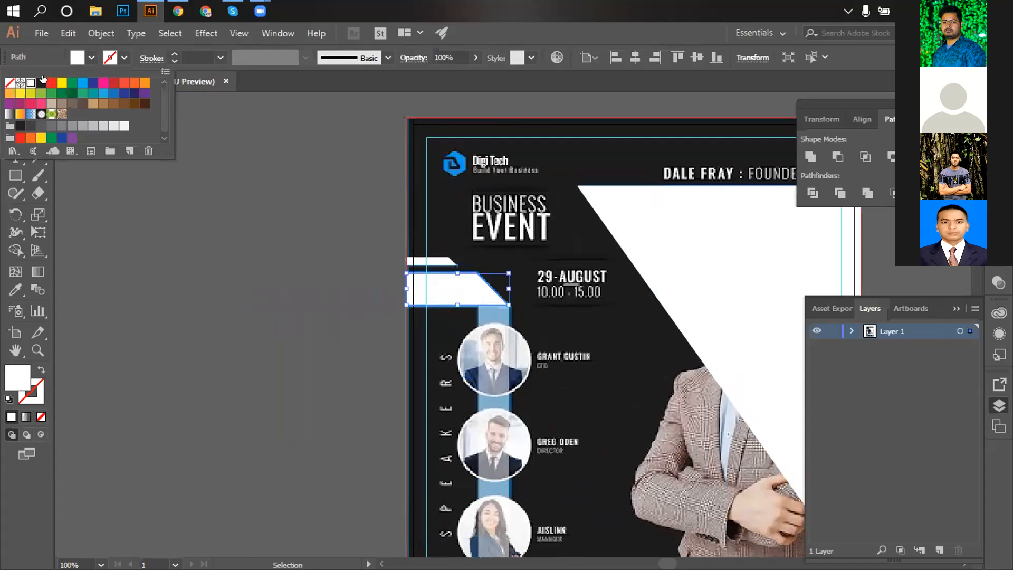
pyautogui.click(62, 83)
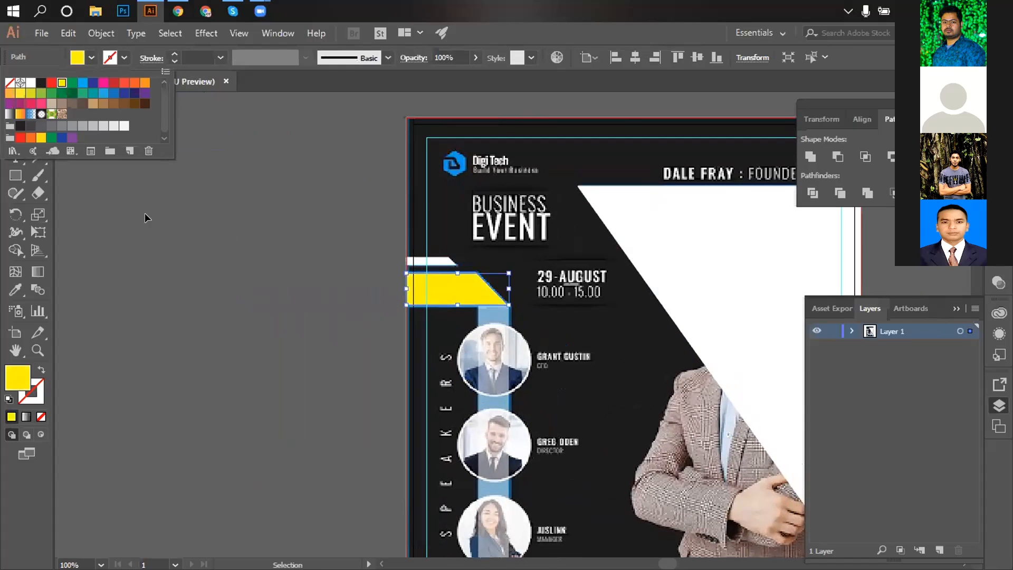
pyautogui.click(186, 243)
# Fill the small strip above the tab with yellow and select the vertical speaker strip.
pyautogui.click(432, 262)
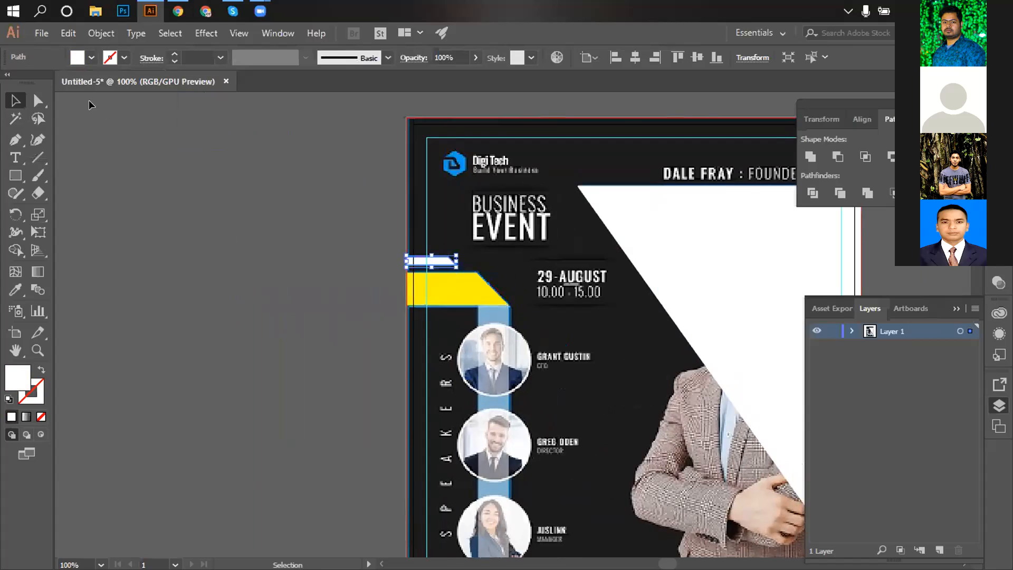
pyautogui.click(91, 58)
pyautogui.click(61, 83)
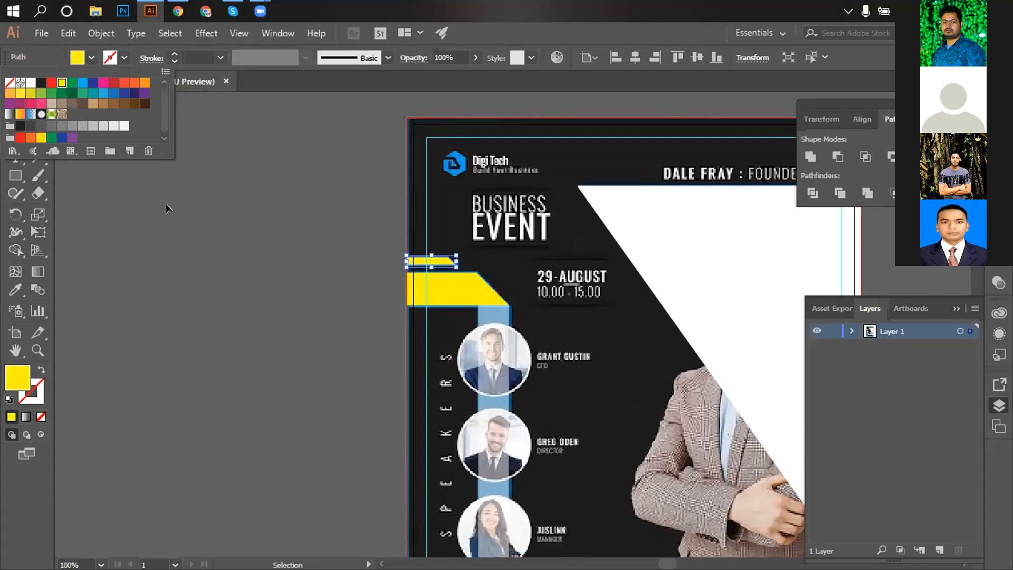
pyautogui.click(166, 203)
pyautogui.scroll(-3, 181, 230)
pyautogui.click(493, 312)
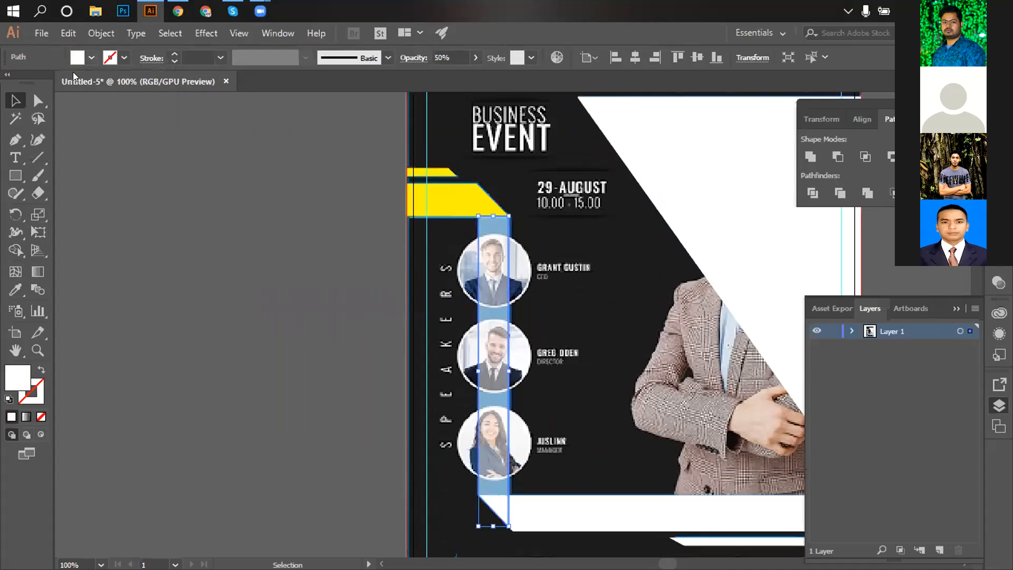
pyautogui.click(77, 58)
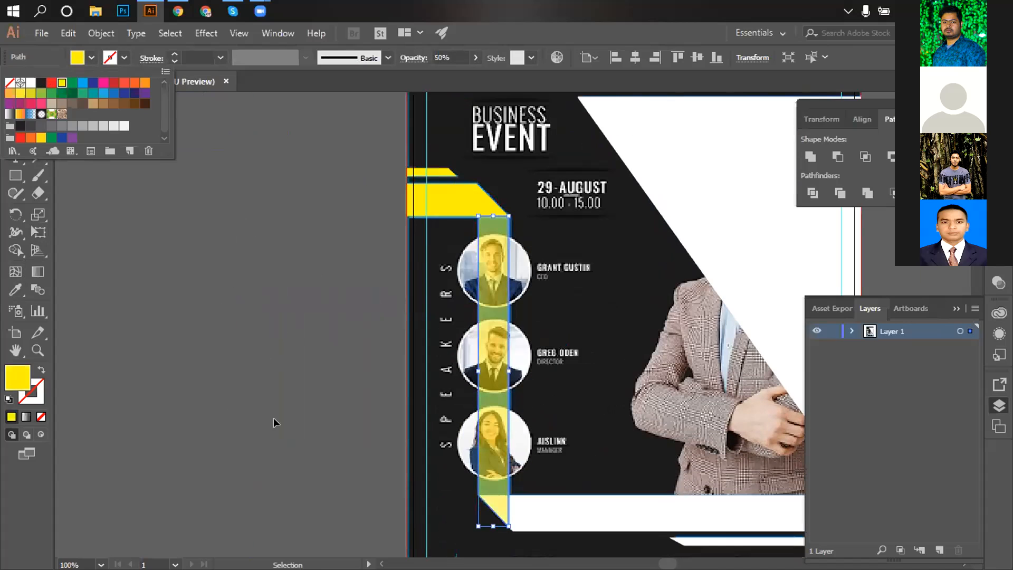
pyautogui.click(252, 439)
# Fill the bottom horizontal bar and the thin bar below it with yellow.
pyautogui.scroll(-3, 251, 439)
pyautogui.click(612, 417)
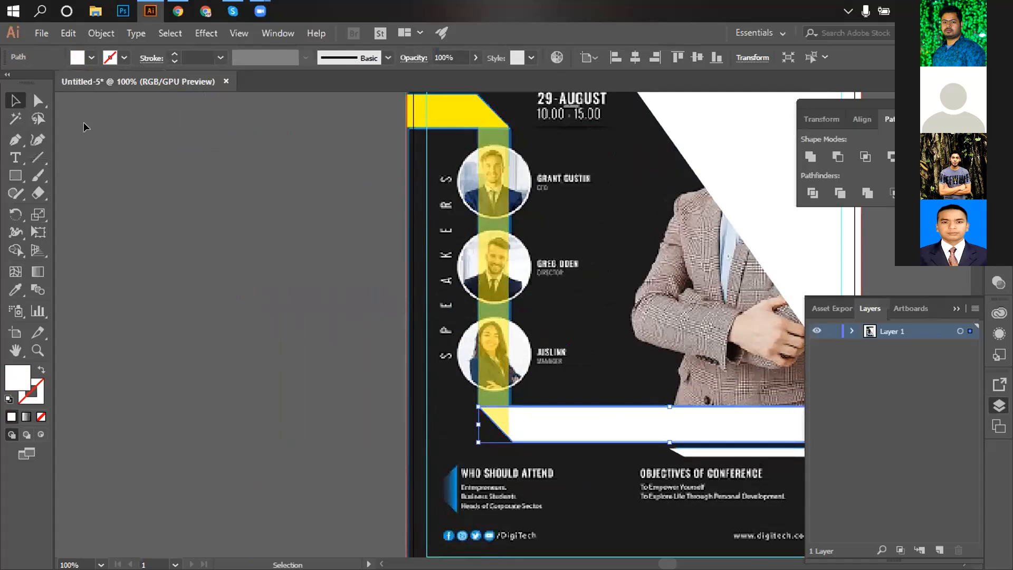
pyautogui.click(91, 57)
pyautogui.click(59, 83)
pyautogui.click(443, 420)
pyautogui.scroll(-3, 444, 421)
pyautogui.press('space')
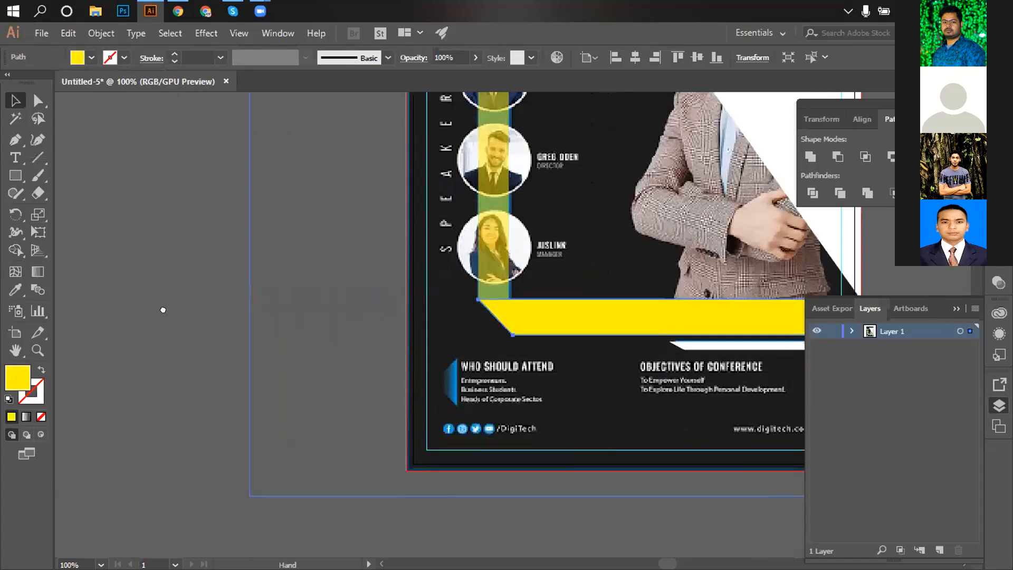
pyautogui.moveTo(431, 371); pyautogui.dragTo(163, 310)
pyautogui.click(507, 286)
pyautogui.click(92, 57)
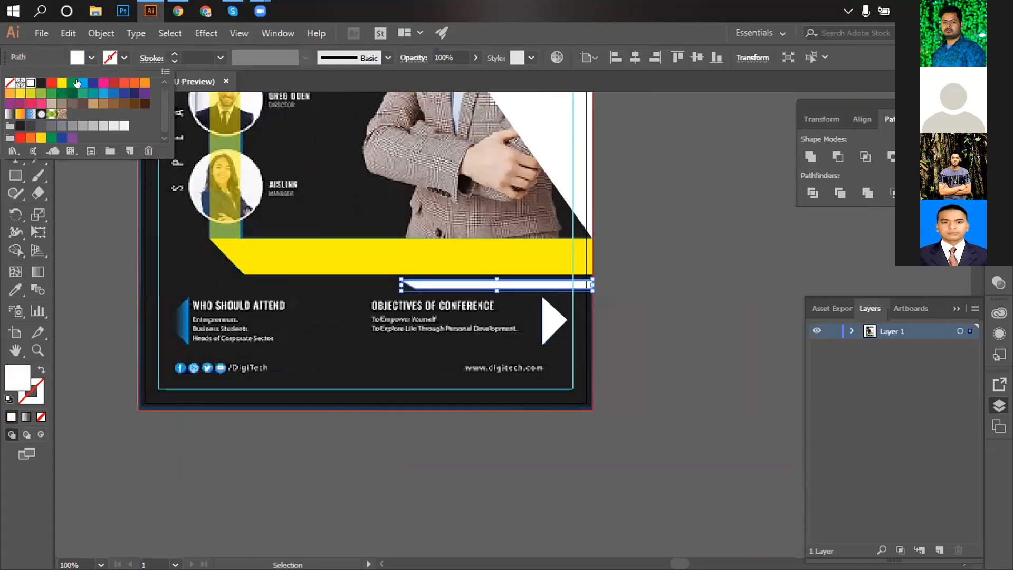
pyautogui.click(62, 83)
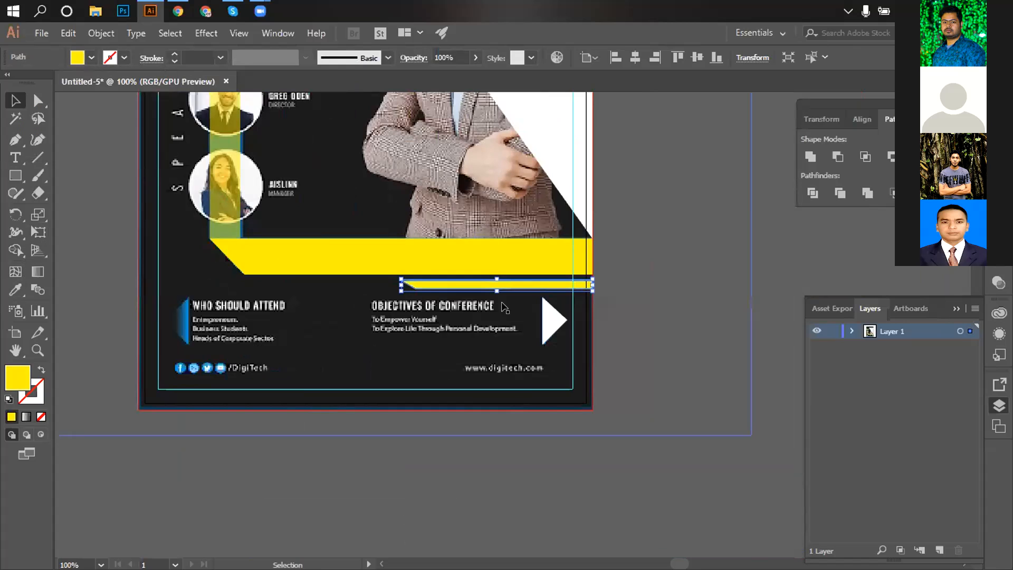
# Fill the footer arrow triangle yellow and the large diagonal triangle red.
pyautogui.click(554, 320)
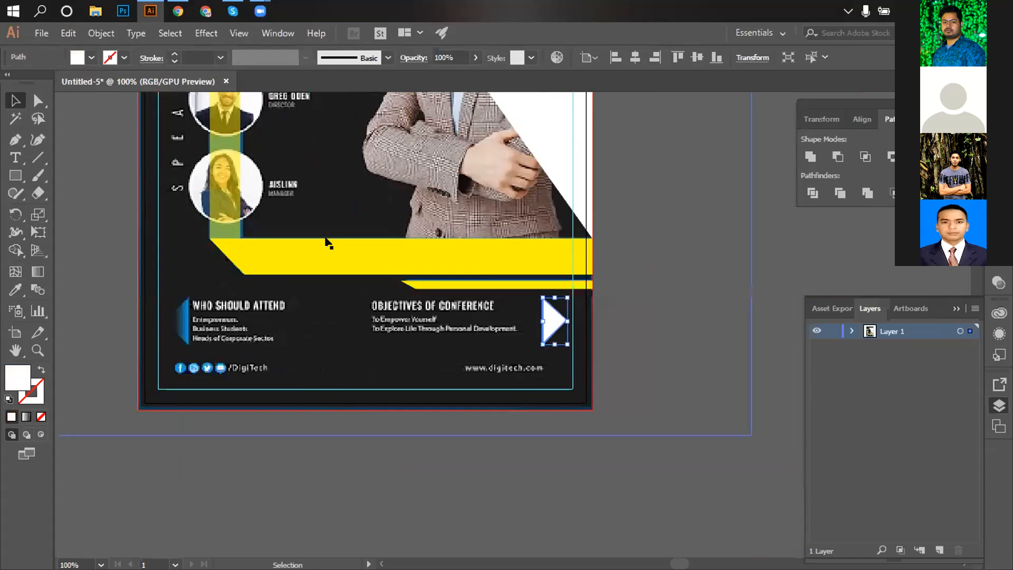
pyautogui.click(91, 58)
pyautogui.click(62, 82)
pyautogui.scroll(5, 600, 242)
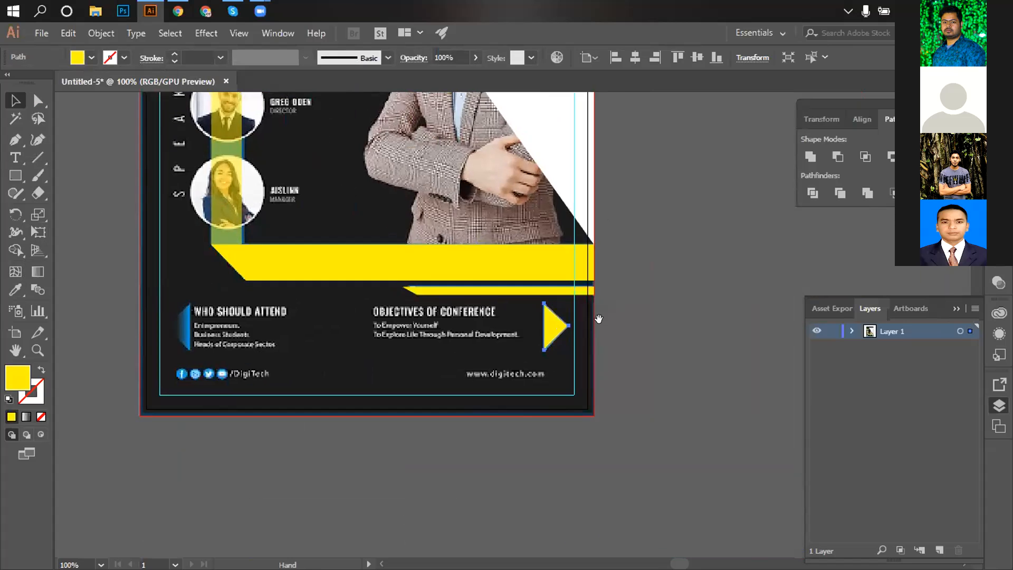
pyautogui.click(591, 245)
pyautogui.click(90, 58)
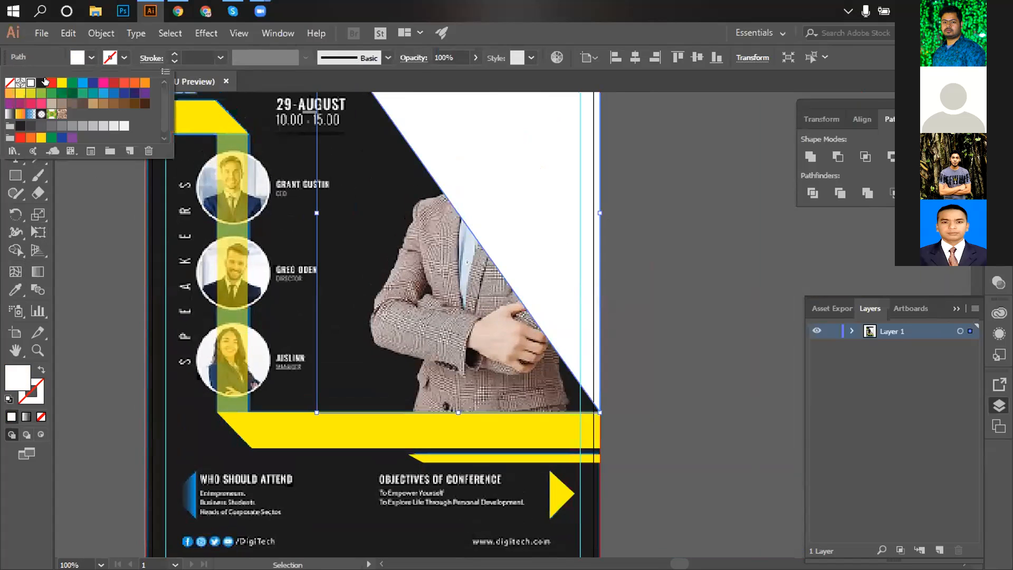
pyautogui.click(49, 82)
# Zoom out and move the reference flyer to the left of the artboard.
pyautogui.keyDown('ctrl'); pyautogui.keyDown('alt'); pyautogui.click(589, 243); pyautogui.keyUp('alt'); pyautogui.keyUp('ctrl')
pyautogui.keyDown('ctrl'); pyautogui.keyDown('alt'); pyautogui.click(589, 242); pyautogui.keyUp('alt'); pyautogui.keyUp('ctrl')
pyautogui.moveTo(591, 242); pyautogui.dragTo(690, 145)
pyautogui.moveTo(337, 303); pyautogui.dragTo(52, 293)
pyautogui.scroll(3, 312, 229)
pyautogui.moveTo(319, 177); pyautogui.dragTo(345, 237)
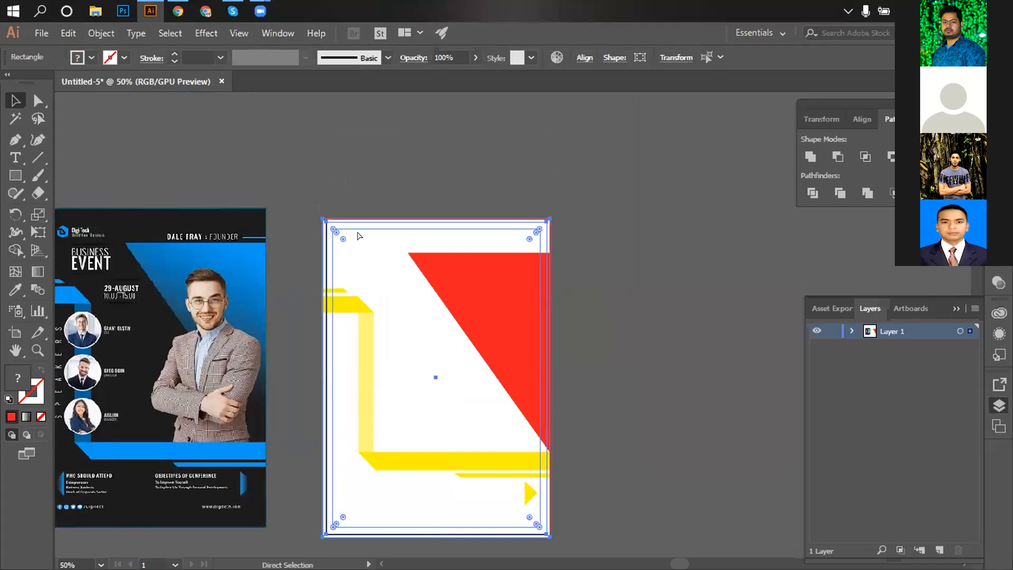
pyautogui.click(372, 277)
pyautogui.moveTo(449, 259); pyautogui.dragTo(534, 217)
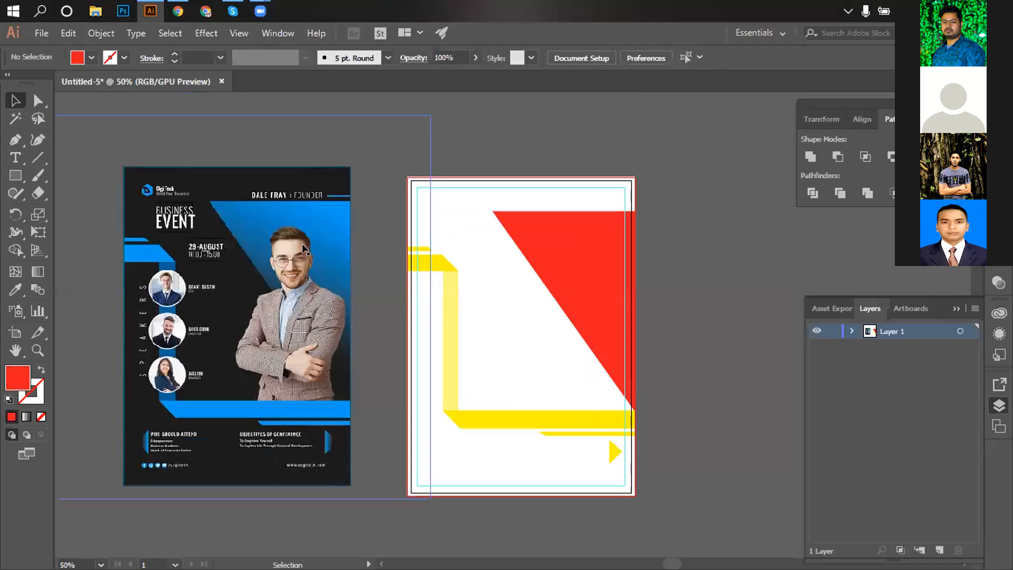
# Change the red diagonal triangle's fill to blue from the Fill swatches.
pyautogui.click(561, 257)
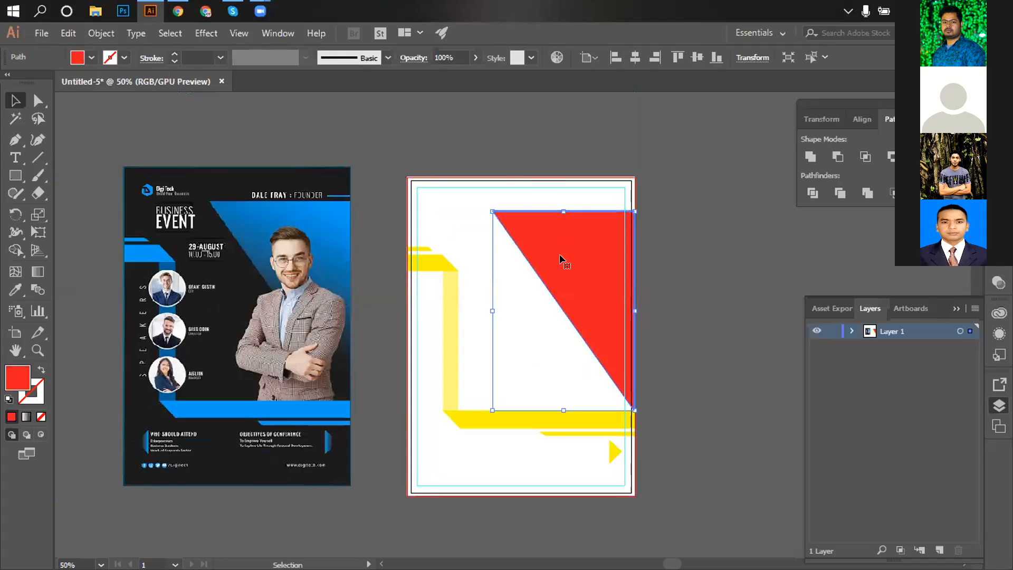
pyautogui.click(91, 58)
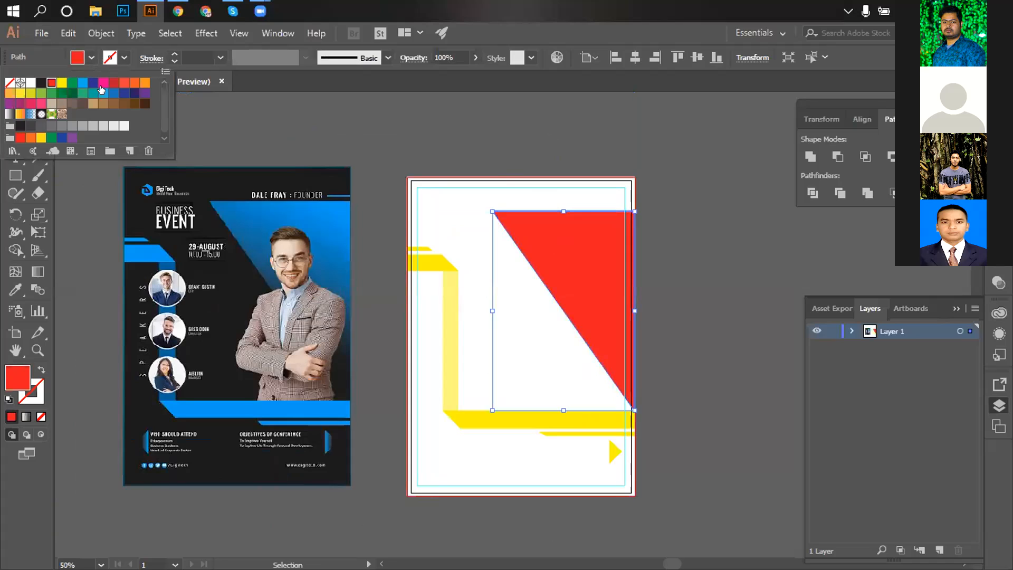
pyautogui.click(82, 82)
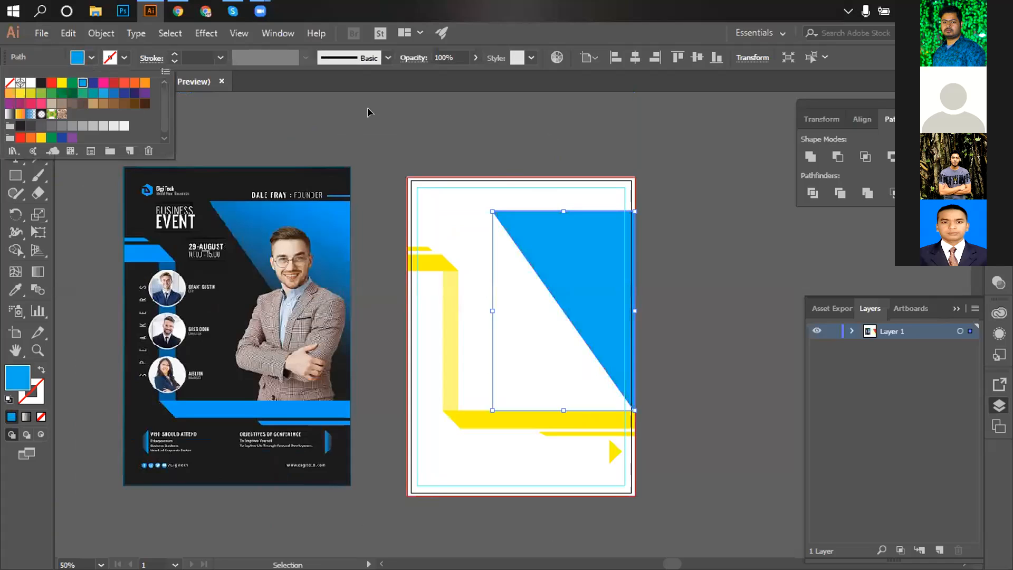
pyautogui.click(373, 108)
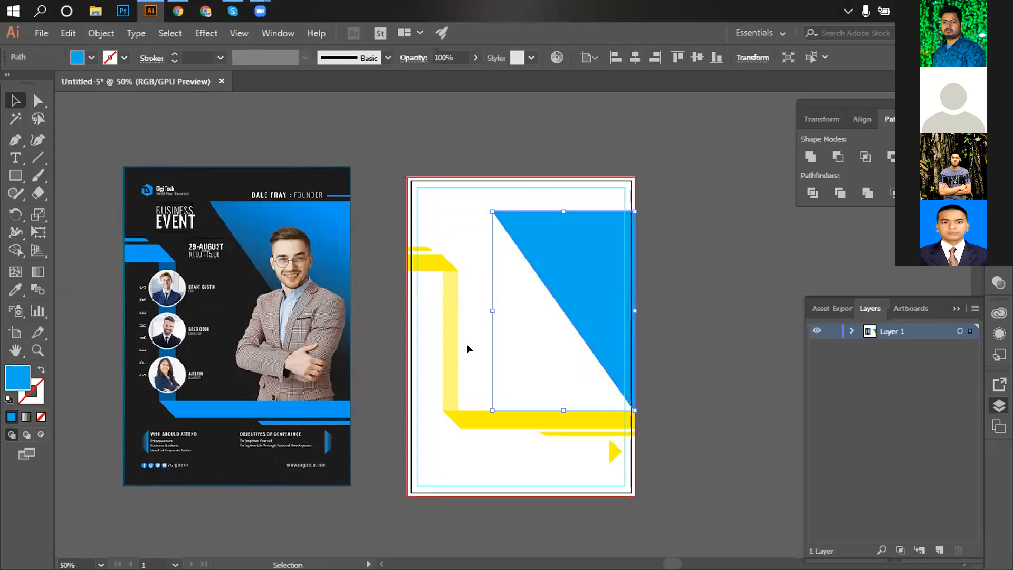
# Eyedropper the triangle's blue onto the top-left yellow bar and the small sliver above it.
pyautogui.click(429, 267)
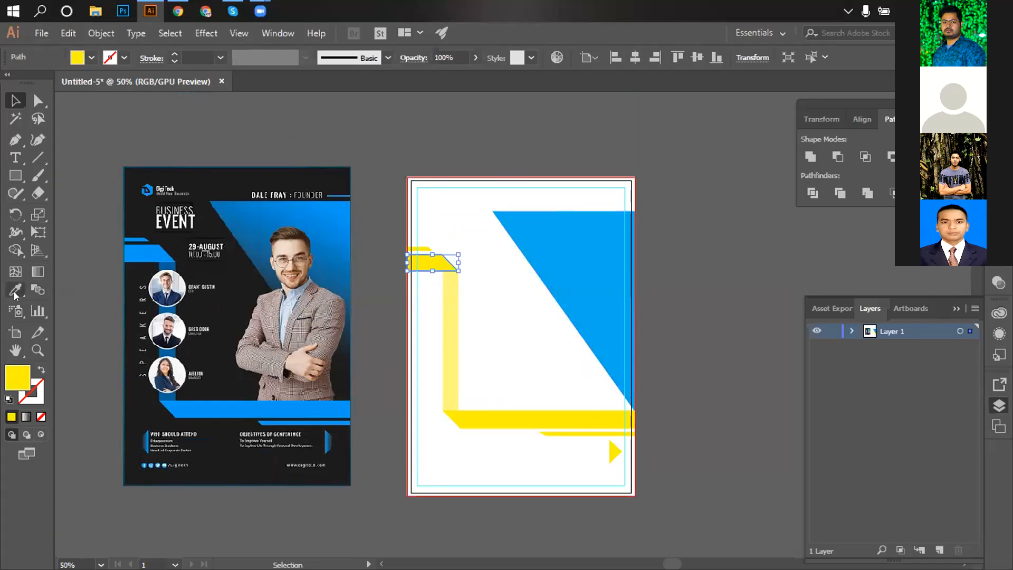
pyautogui.click(570, 296)
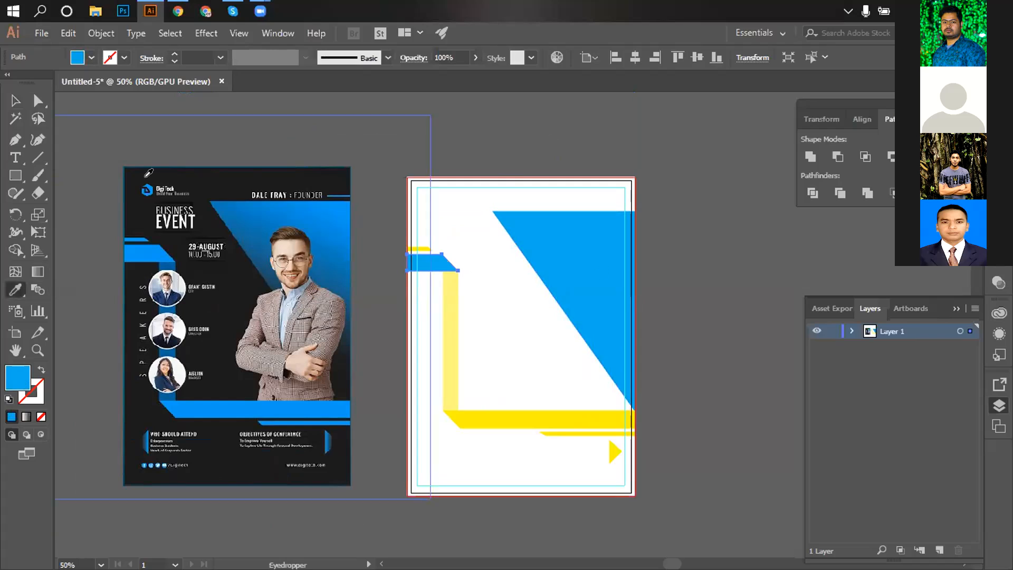
pyautogui.click(334, 130)
pyautogui.click(422, 249)
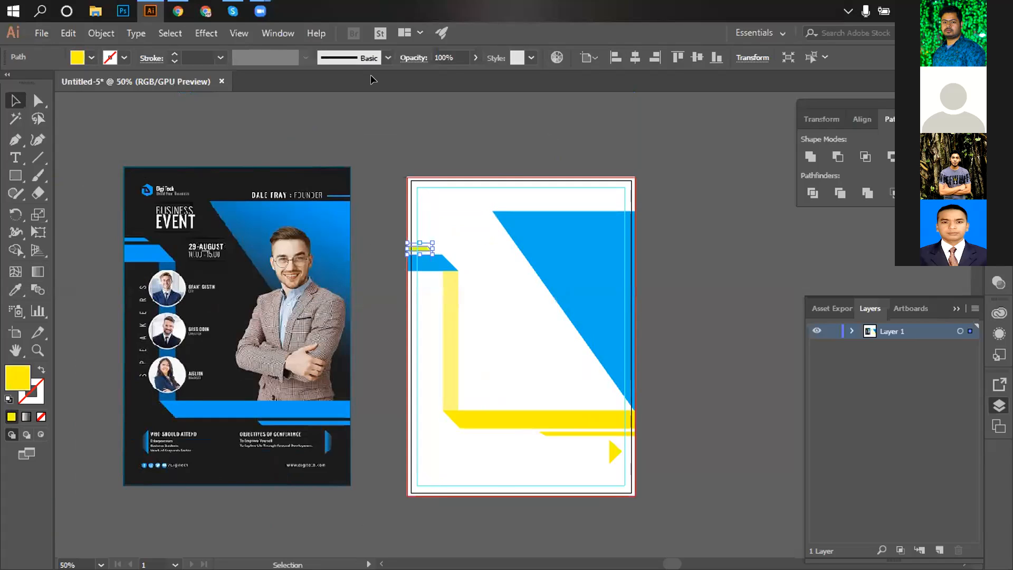
pyautogui.click(14, 290)
pyautogui.click(579, 274)
pyautogui.press('v')
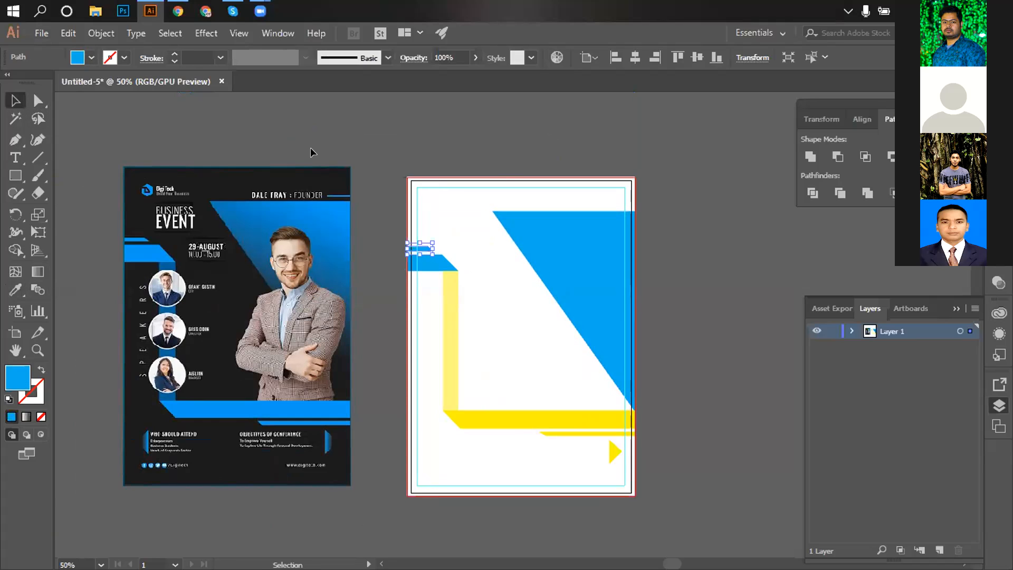
pyautogui.click(470, 289)
# Fill the vertical speaker strip with blue from the Fill swatches.
pyautogui.scroll(-2, 463, 292)
pyautogui.click(454, 294)
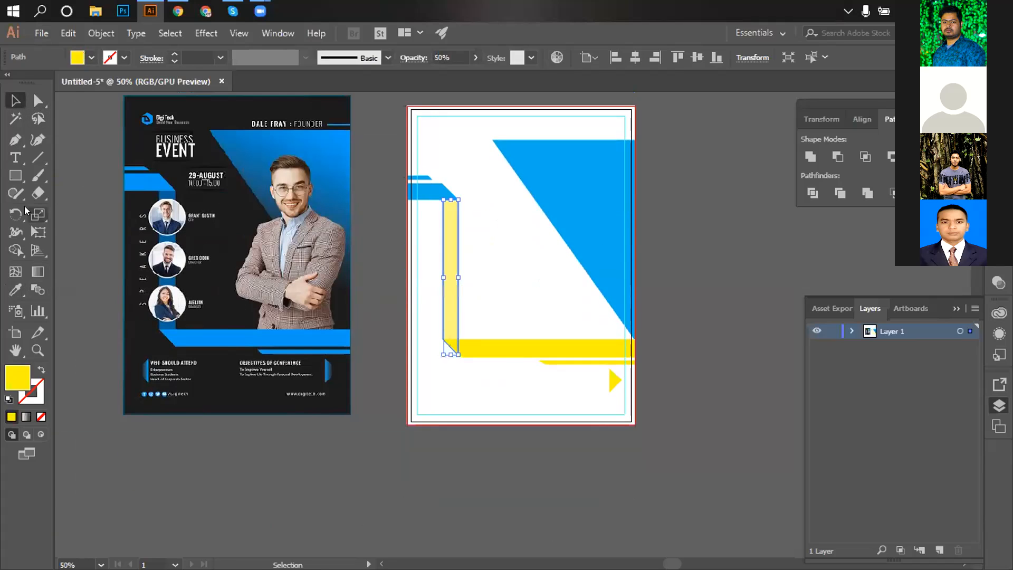
pyautogui.click(14, 291)
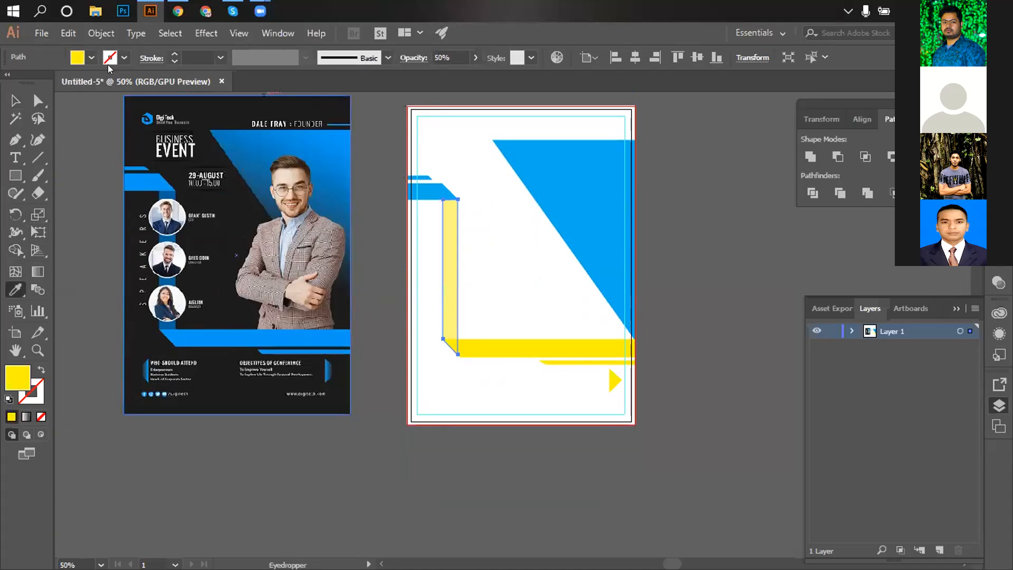
pyautogui.click(93, 58)
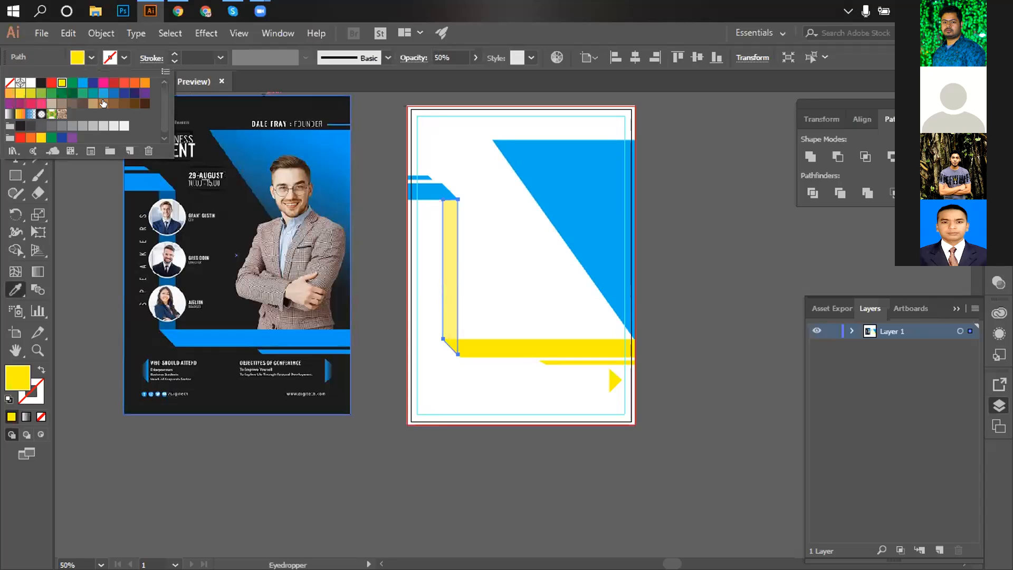
pyautogui.click(106, 94)
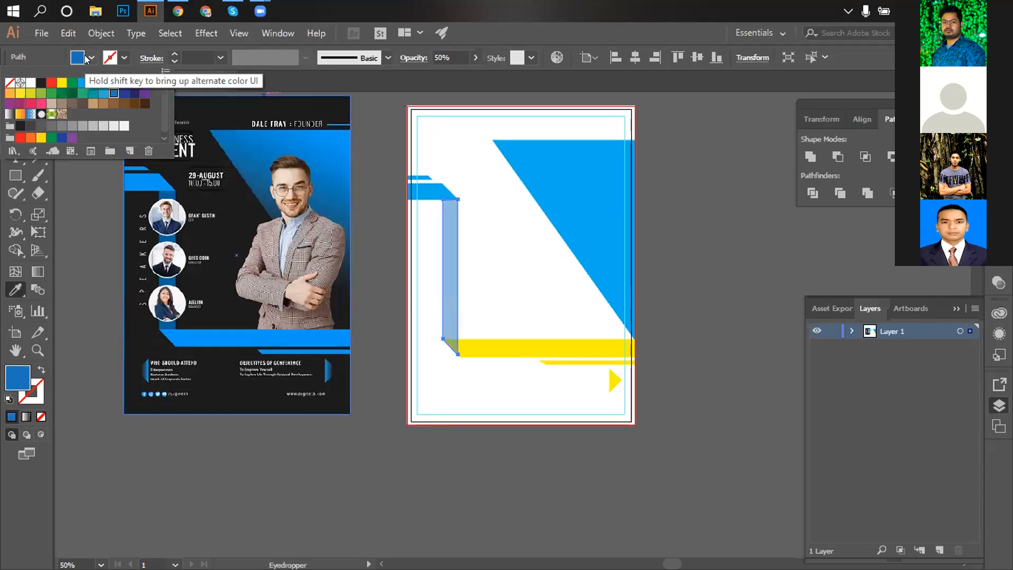
pyautogui.click(77, 58)
pyautogui.press('v')
pyautogui.click(756, 302)
# Select the bottom yellow bars and arrow together and eyedropper the triangle's blue onto them.
pyautogui.moveTo(532, 322); pyautogui.dragTo(611, 385)
pyautogui.click(15, 289)
pyautogui.click(585, 169)
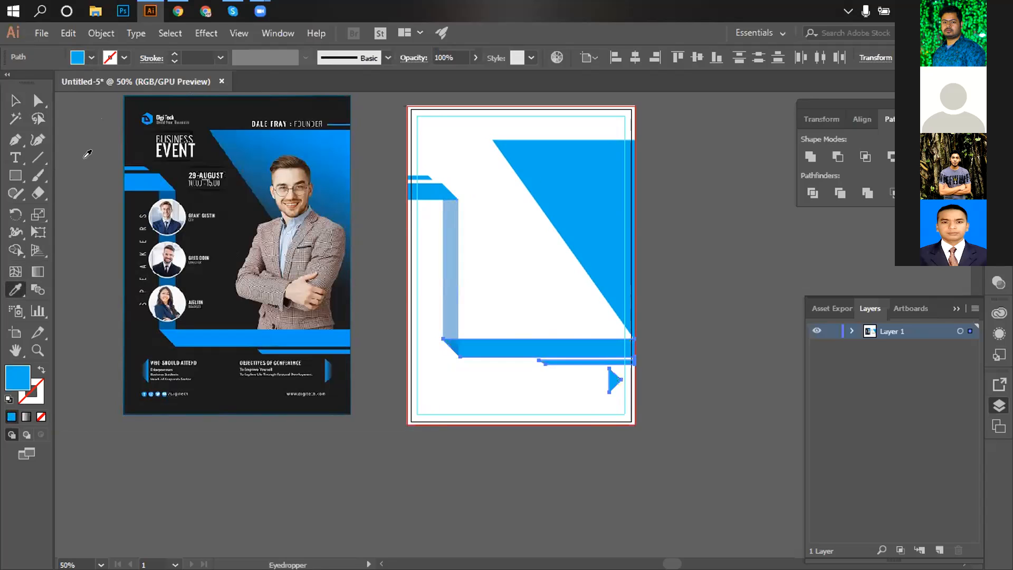
pyautogui.click(11, 98)
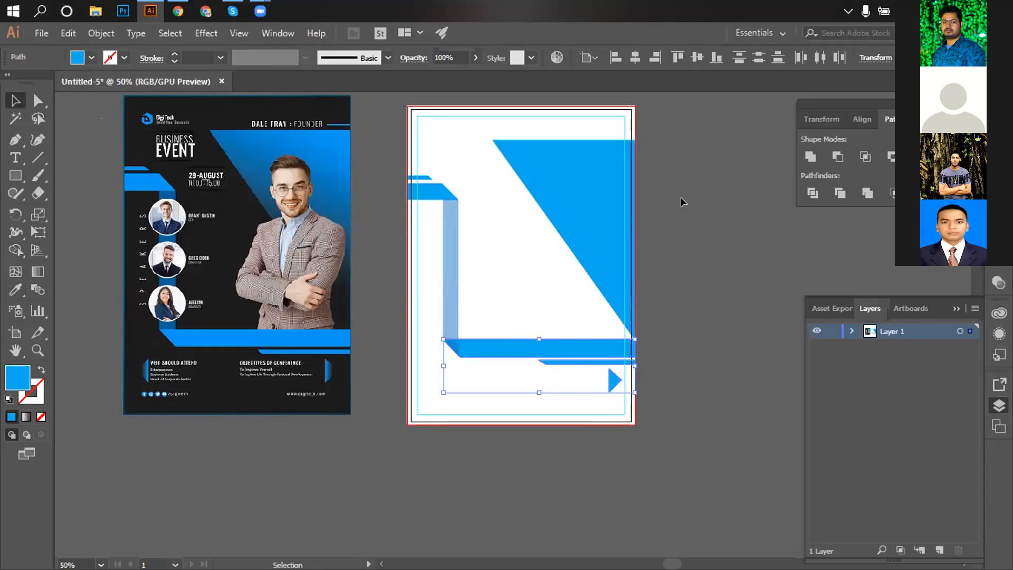
pyautogui.click(694, 236)
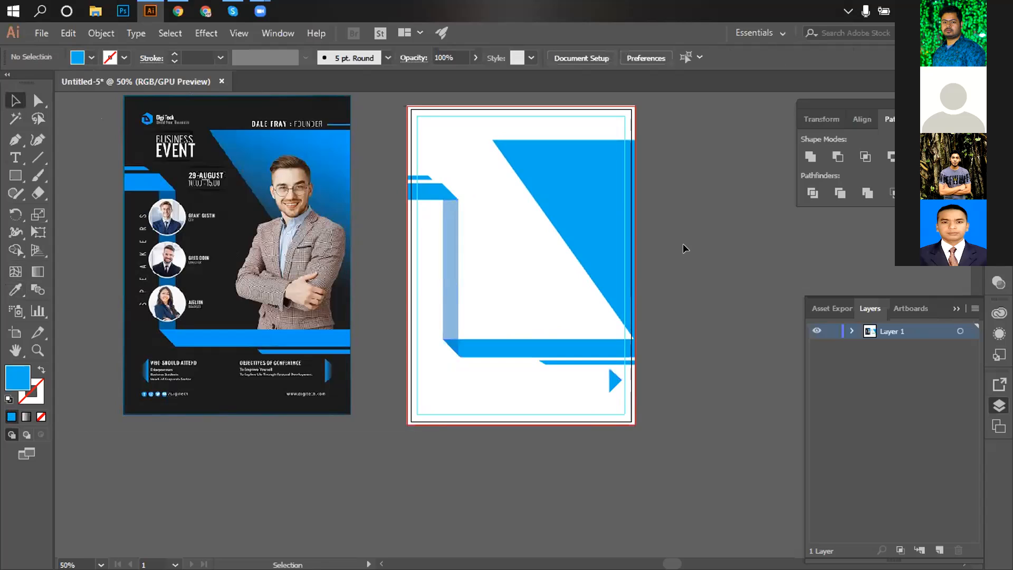
pyautogui.scroll(1, 682, 242)
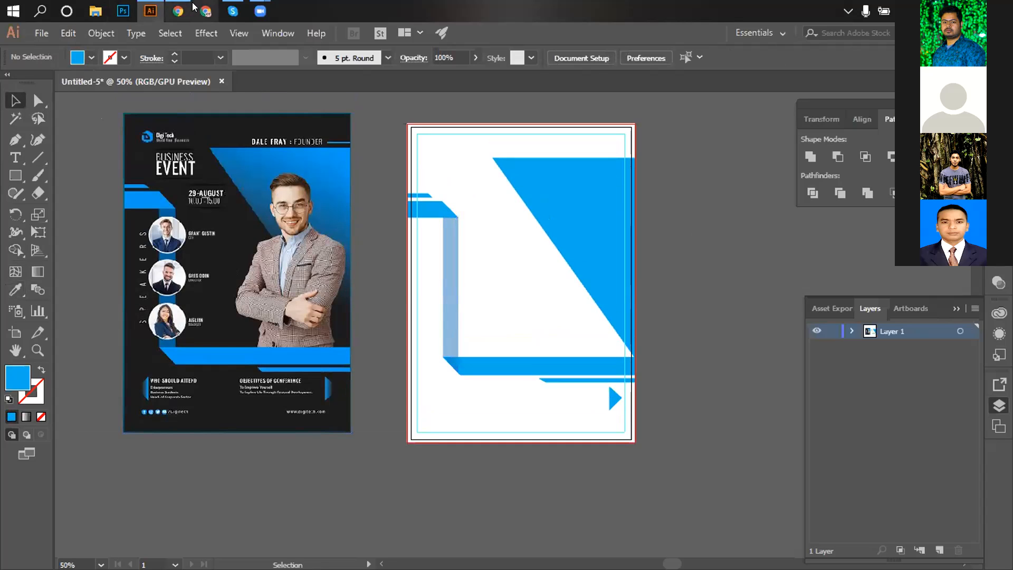
# Search Google Images for 'business man png' in a new browser tab.
pyautogui.click(177, 12)
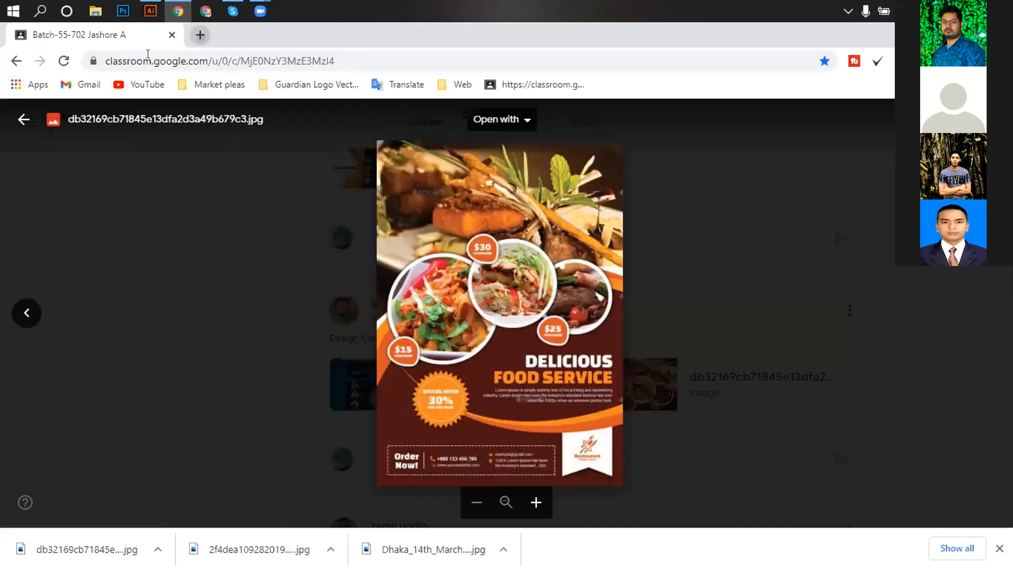
pyautogui.click(200, 35)
pyautogui.write('busine')
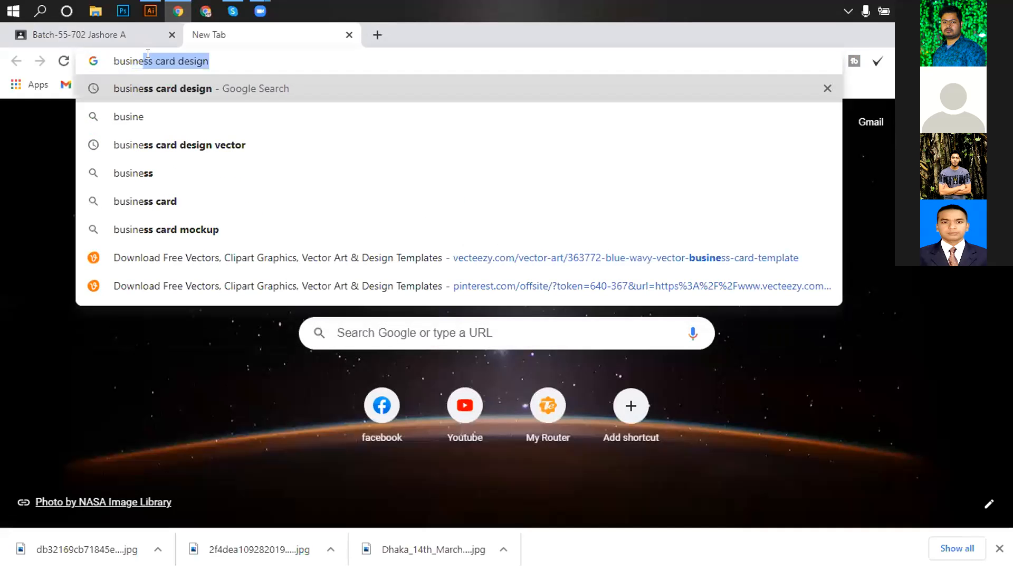
pyautogui.write('ss man')
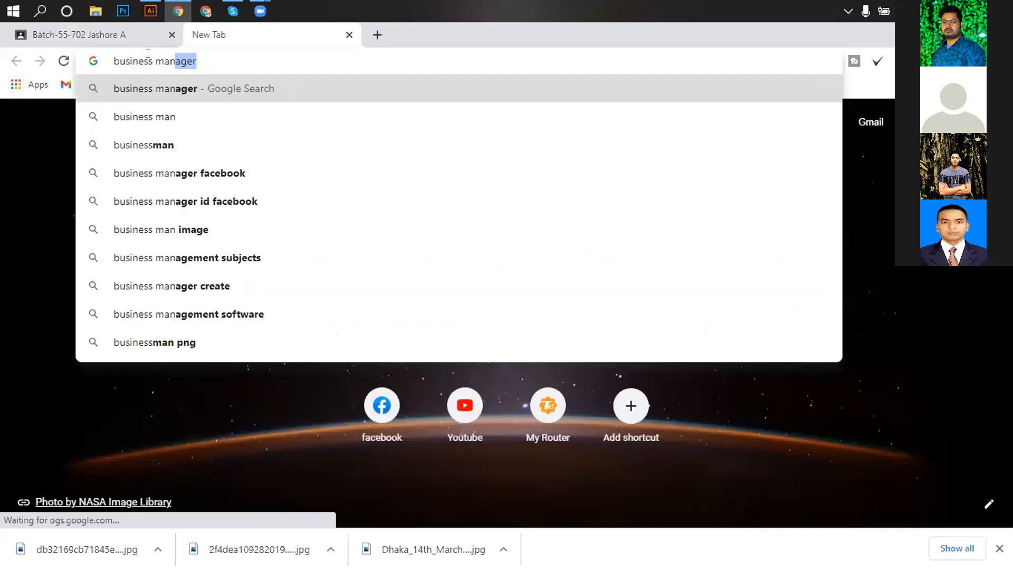
pyautogui.press('Delete')
pyautogui.press('Return')
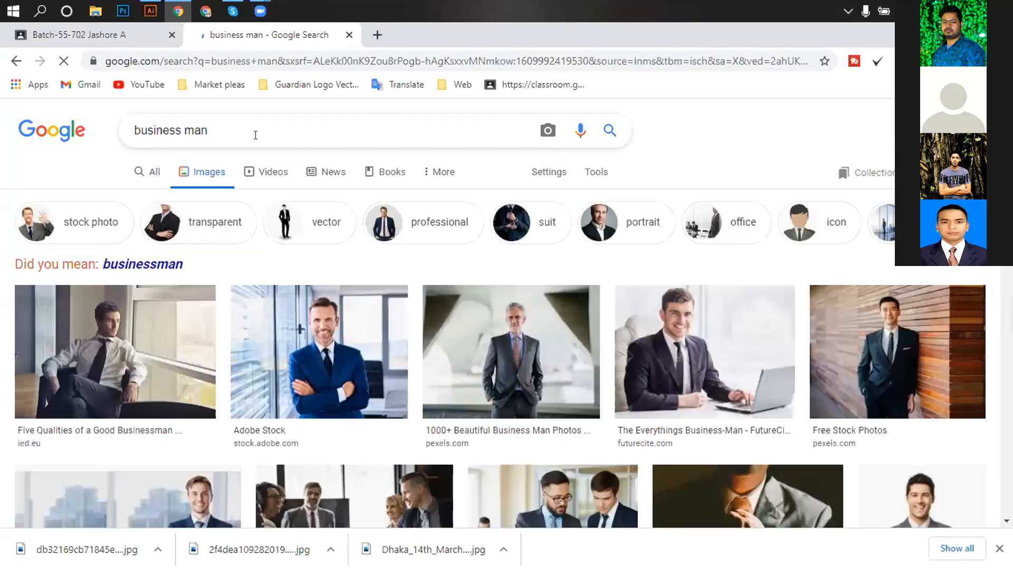
pyautogui.click(254, 134)
pyautogui.write('png')
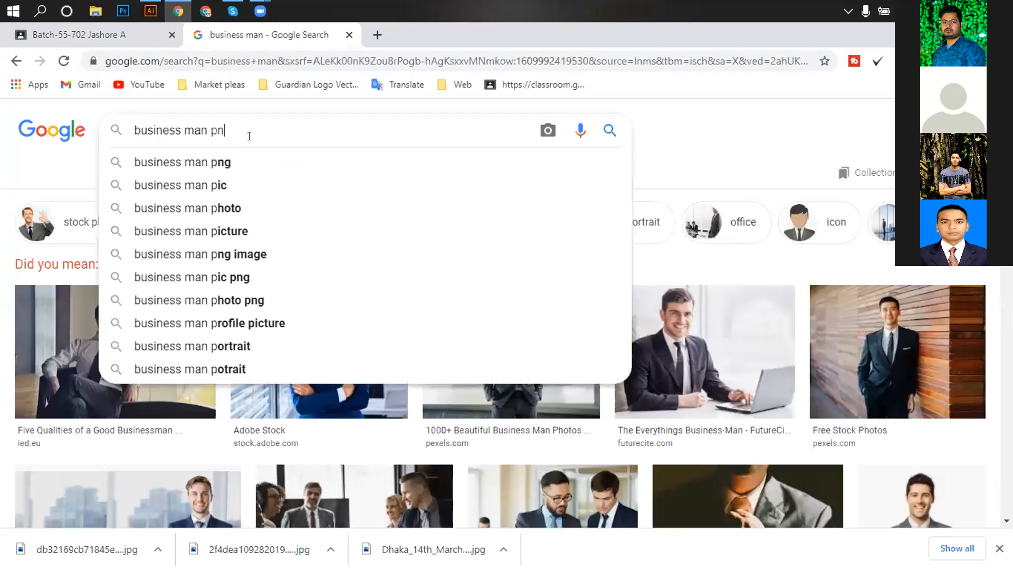
pyautogui.press('Return')
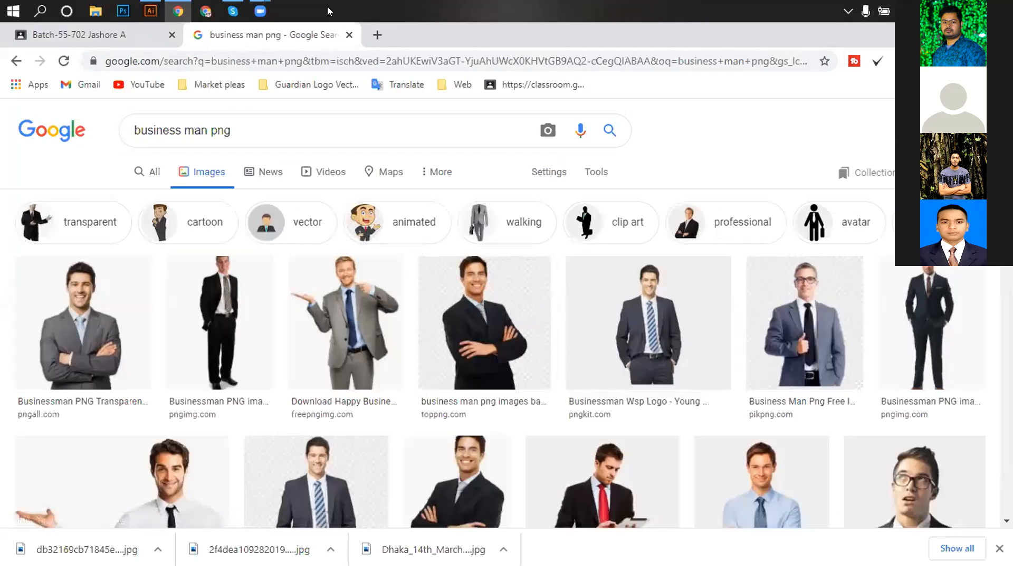
# Scroll the results and preview the standing businessman in a dark suit.
pyautogui.click(154, 10)
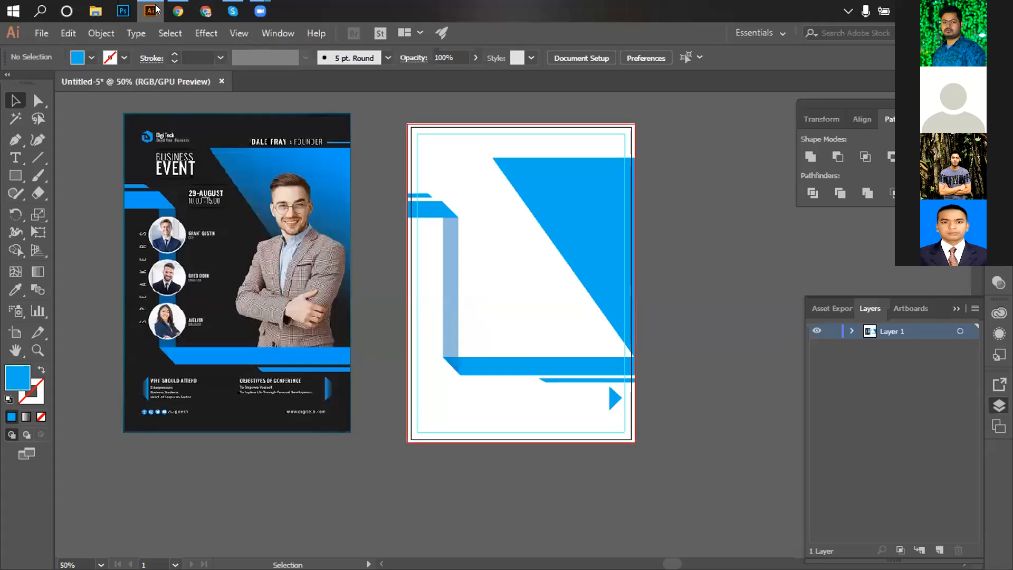
pyautogui.hotkey('alt', 'Tab')
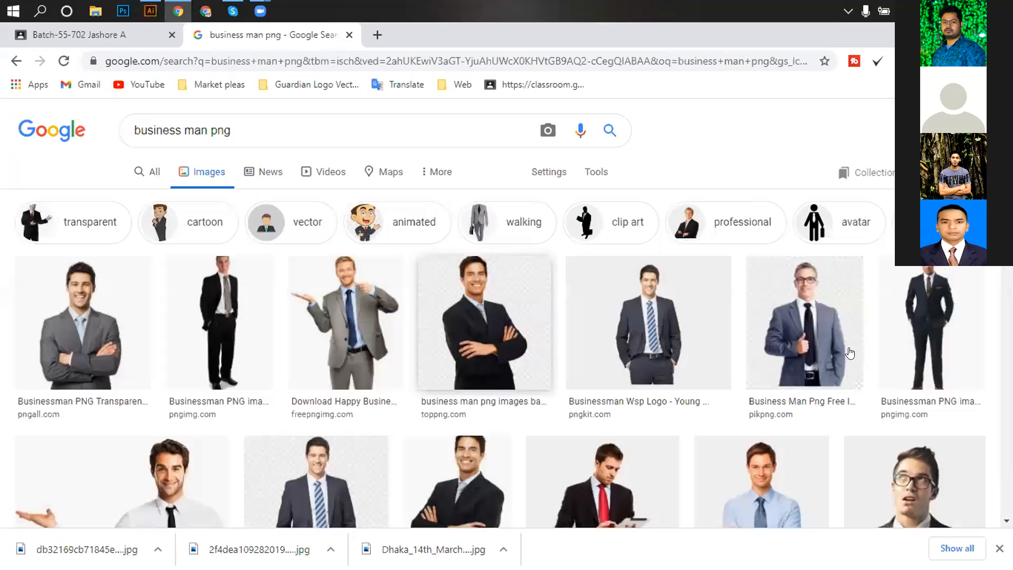
pyautogui.scroll(-4, 970, 370)
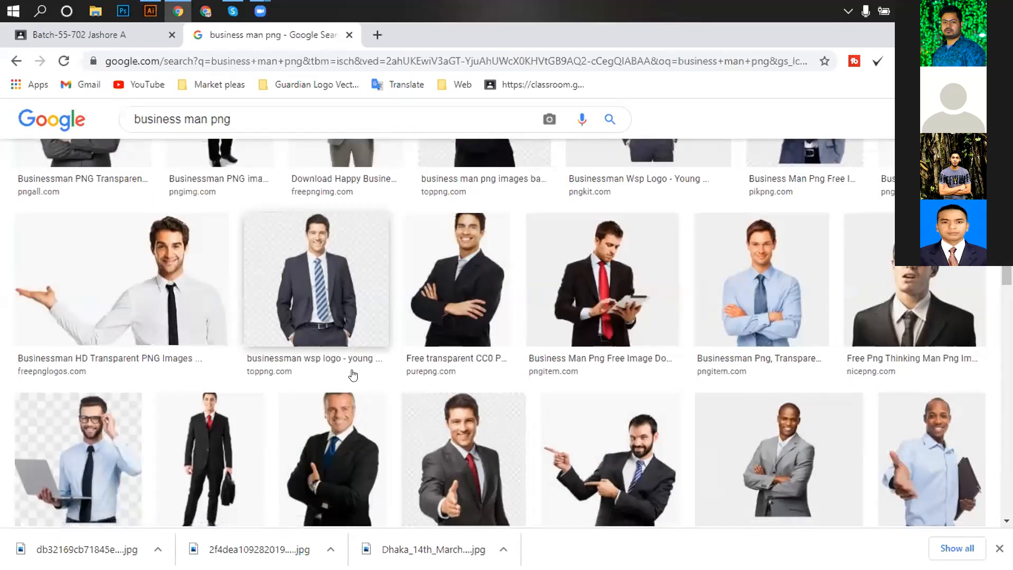
pyautogui.scroll(-1, 327, 416)
pyautogui.scroll(-1, 327, 415)
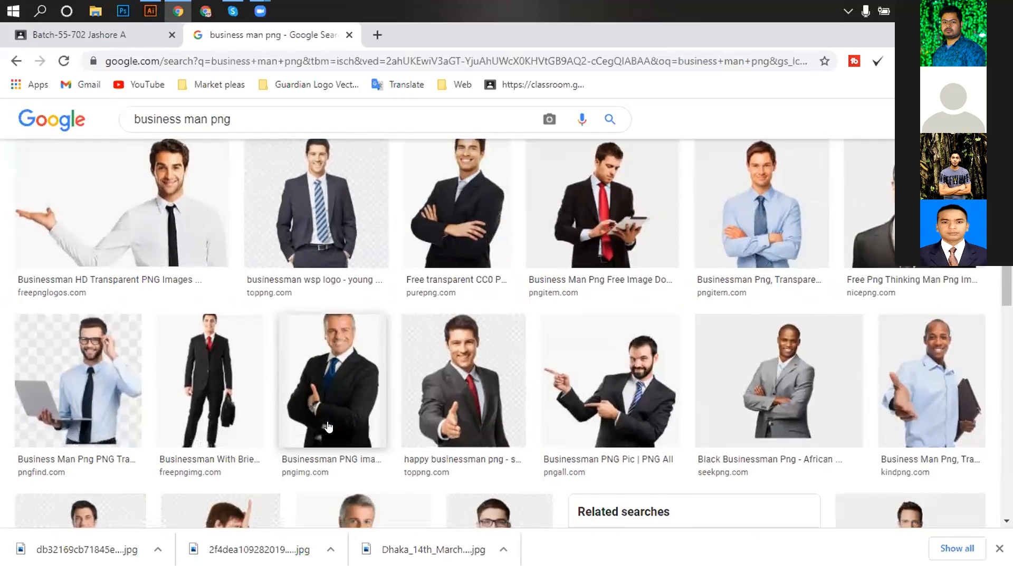
pyautogui.scroll(-5, 324, 419)
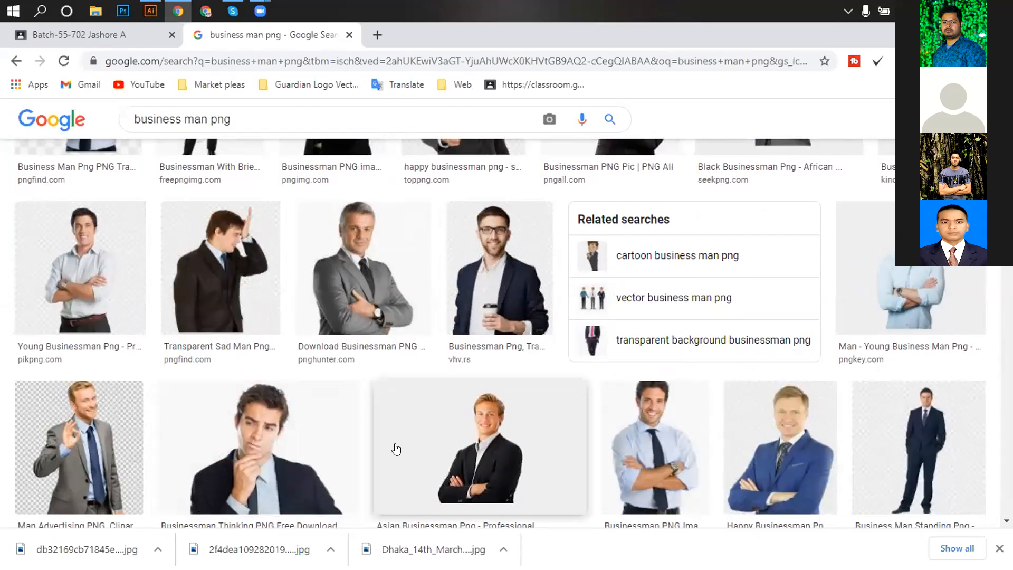
pyautogui.scroll(-2, 810, 465)
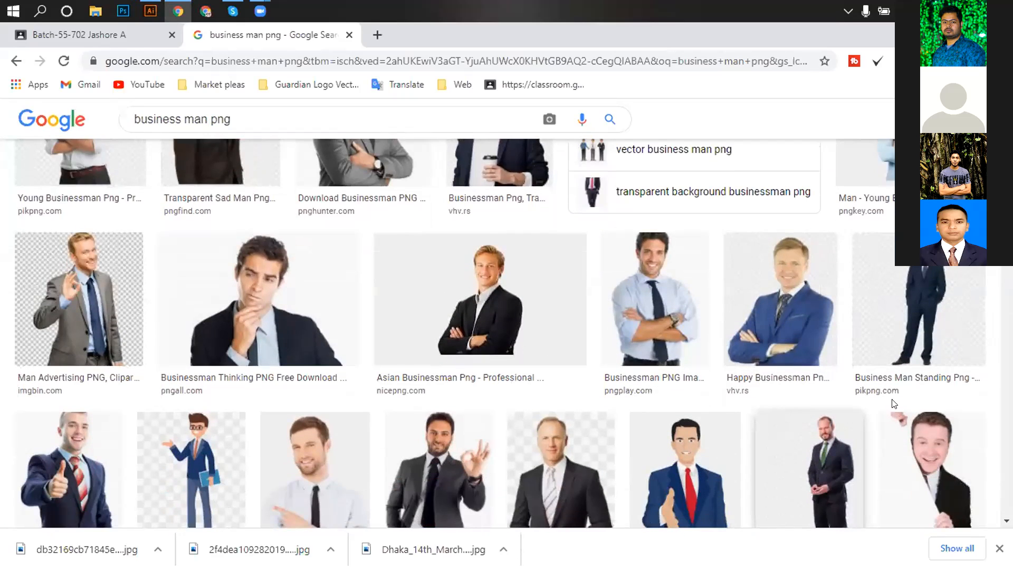
pyautogui.scroll(-1, 814, 433)
pyautogui.scroll(-2, 814, 429)
pyautogui.scroll(2, 932, 280)
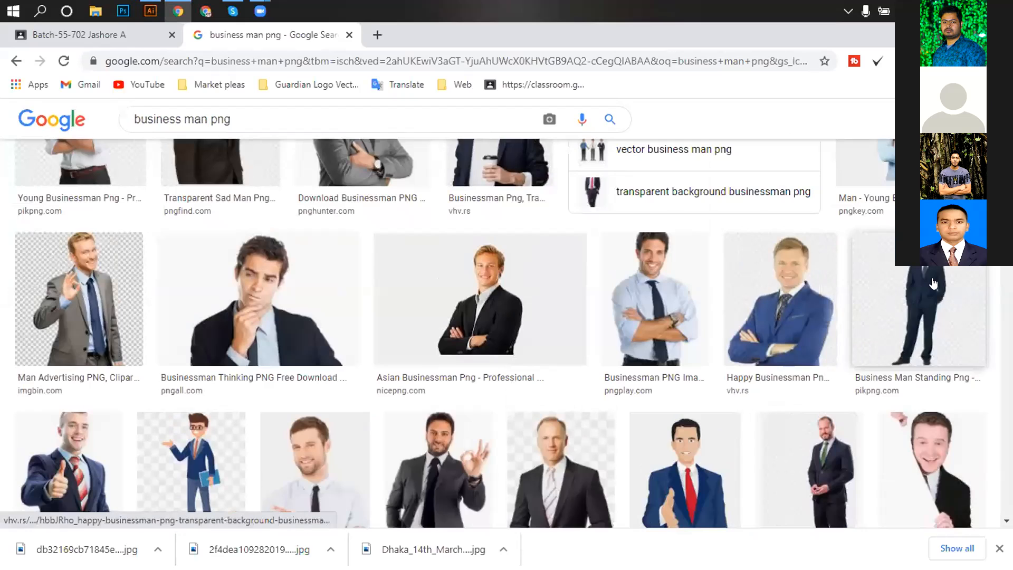
pyautogui.click(932, 277)
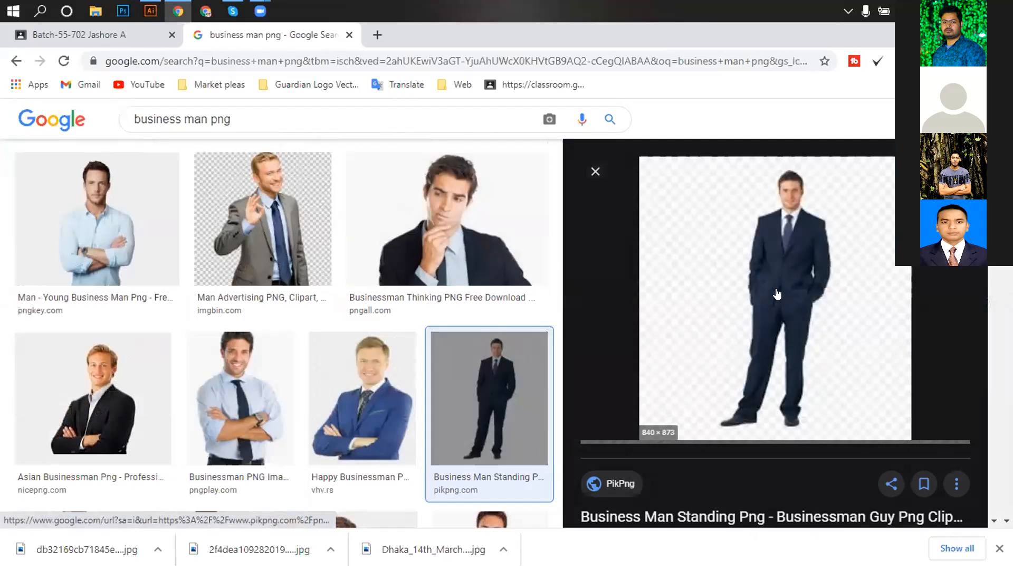
# Scroll further and preview the FlyClipart businessman image.
pyautogui.scroll(-4, 359, 377)
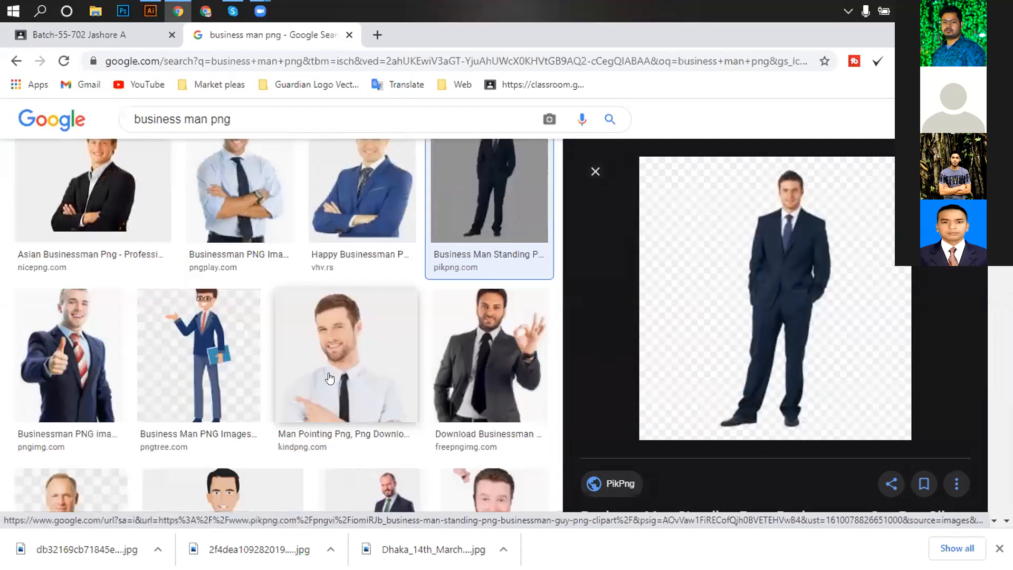
pyautogui.scroll(-4, 223, 389)
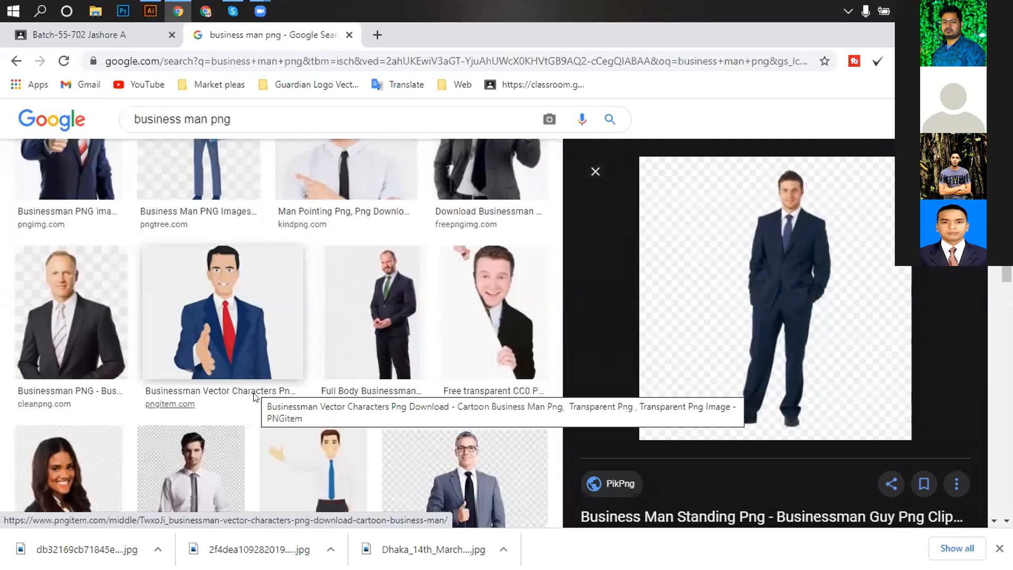
pyautogui.scroll(-4, 249, 389)
pyautogui.scroll(-3, 328, 376)
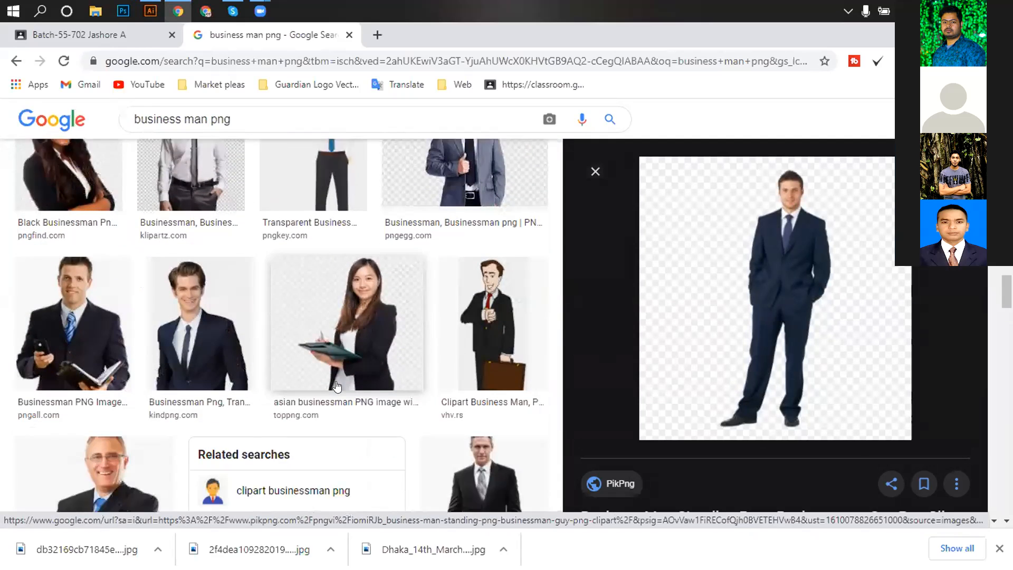
pyautogui.scroll(-4, 327, 327)
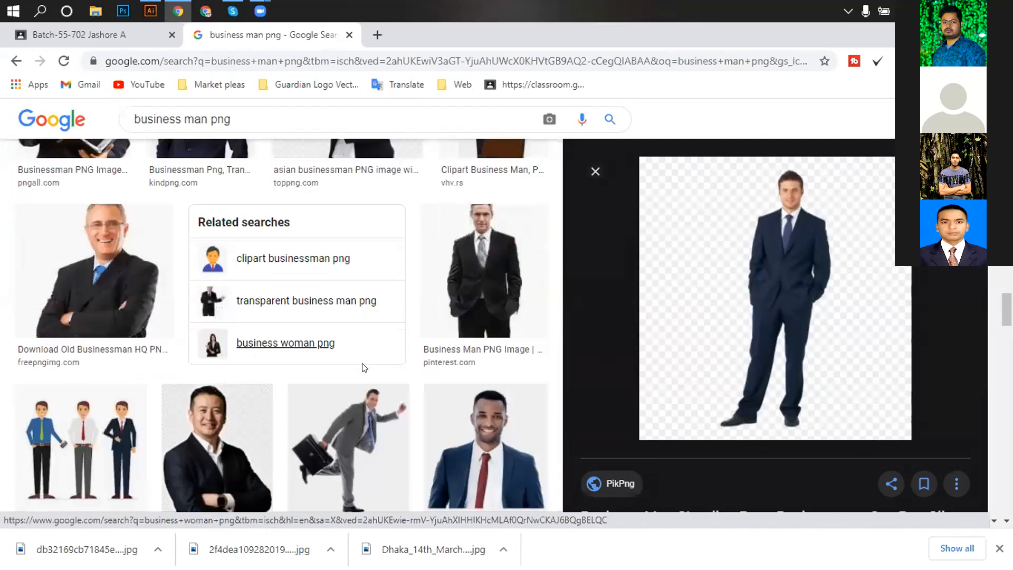
pyautogui.scroll(-3, 222, 364)
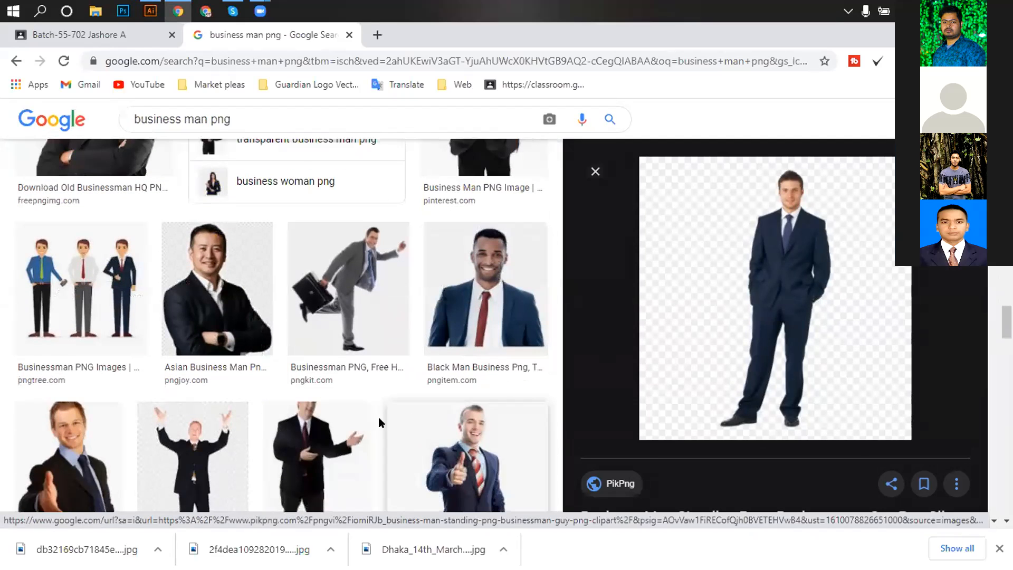
pyautogui.scroll(-3, 137, 441)
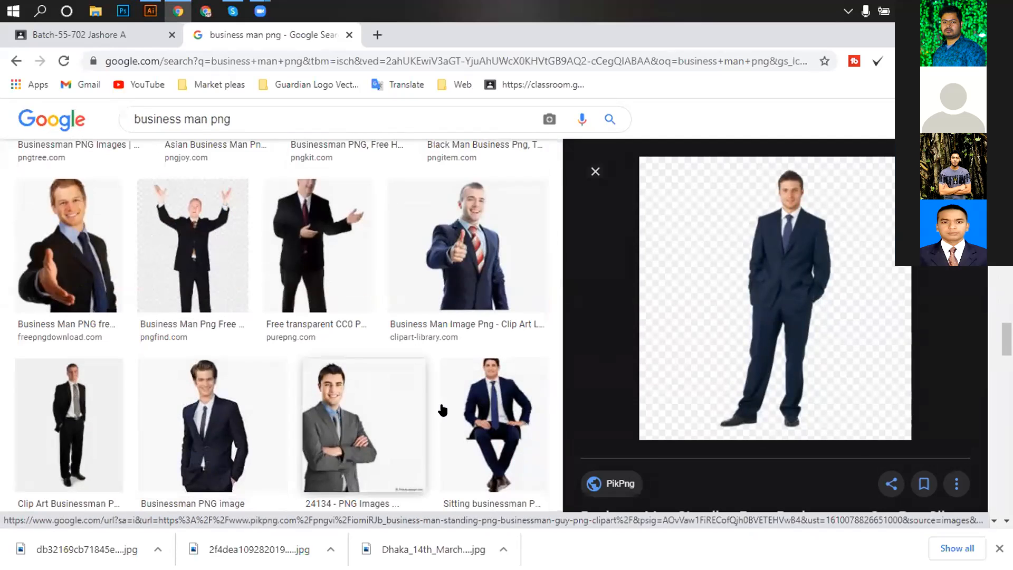
pyautogui.scroll(-4, 253, 438)
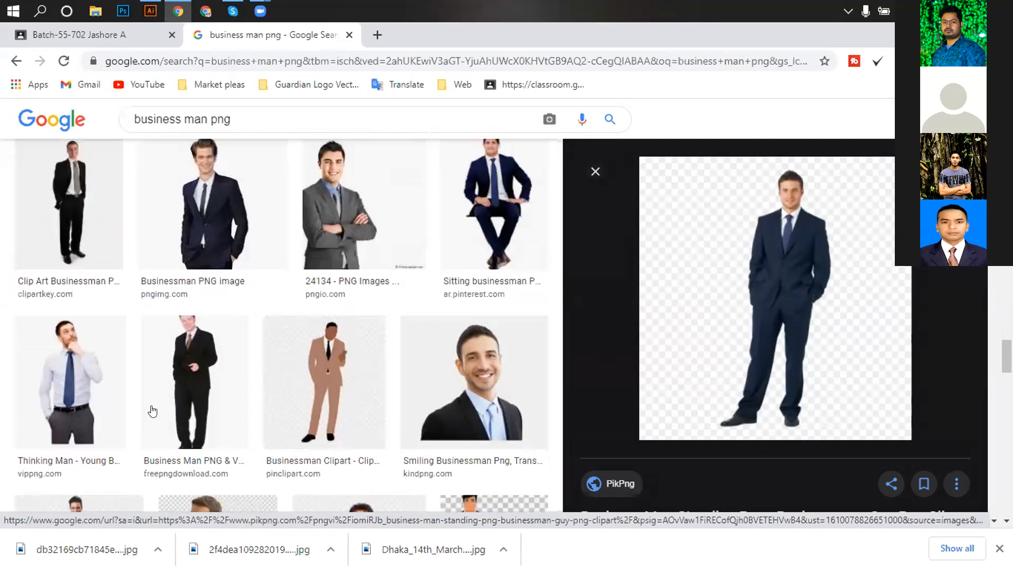
pyautogui.scroll(-5, 205, 404)
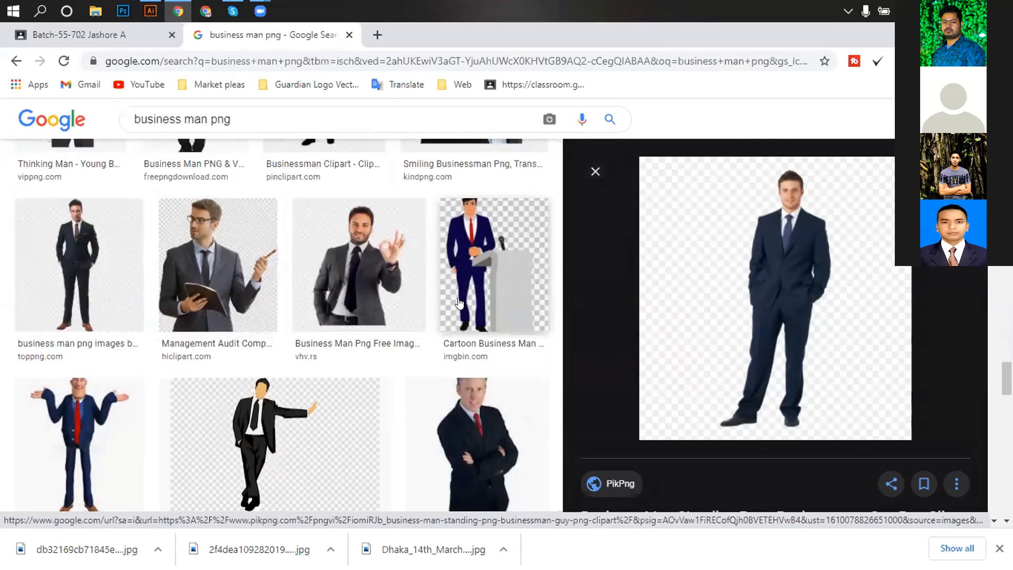
pyautogui.scroll(-5, 66, 436)
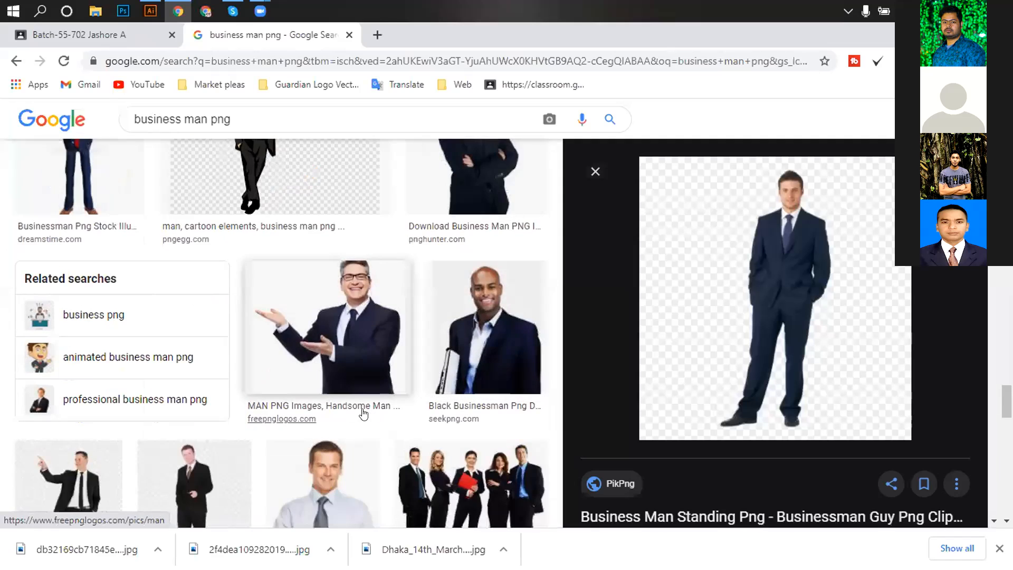
pyautogui.scroll(-4, 298, 390)
pyautogui.click(192, 299)
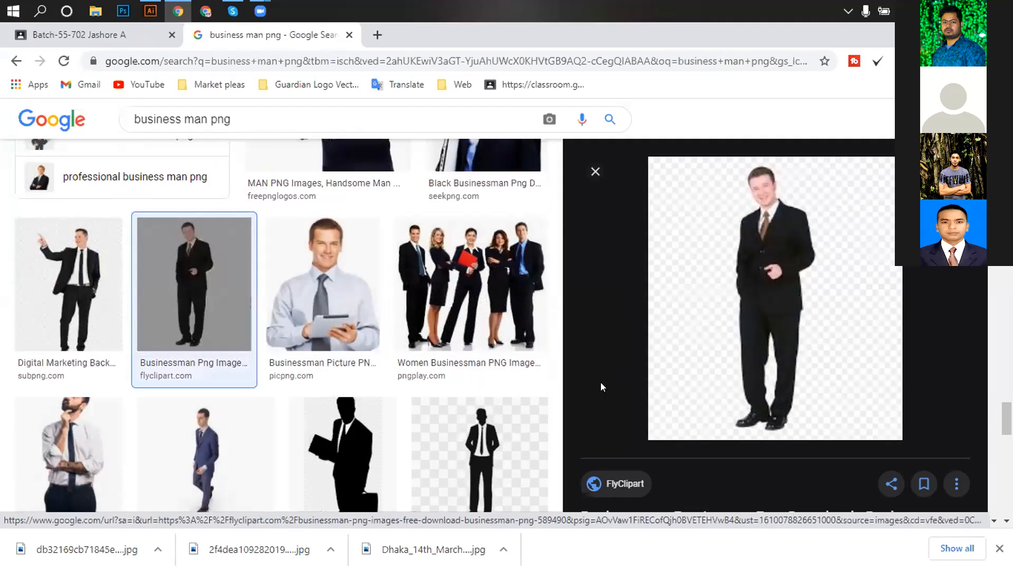
# Preview the 'suit transparent png' white-shirt businessman from Pinterest.
pyautogui.scroll(-6, 384, 420)
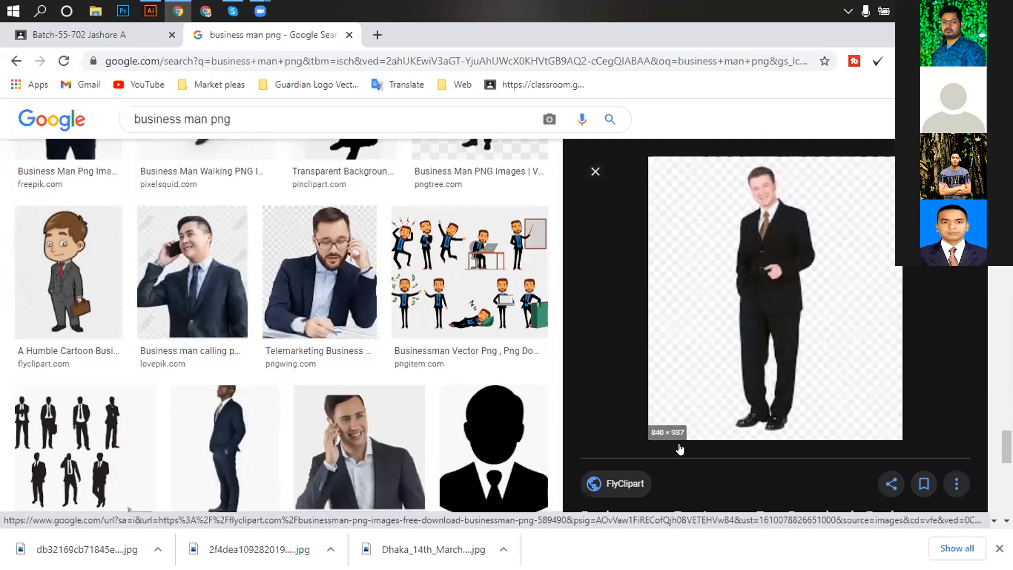
pyautogui.scroll(-4, 680, 449)
pyautogui.scroll(-4, 871, 441)
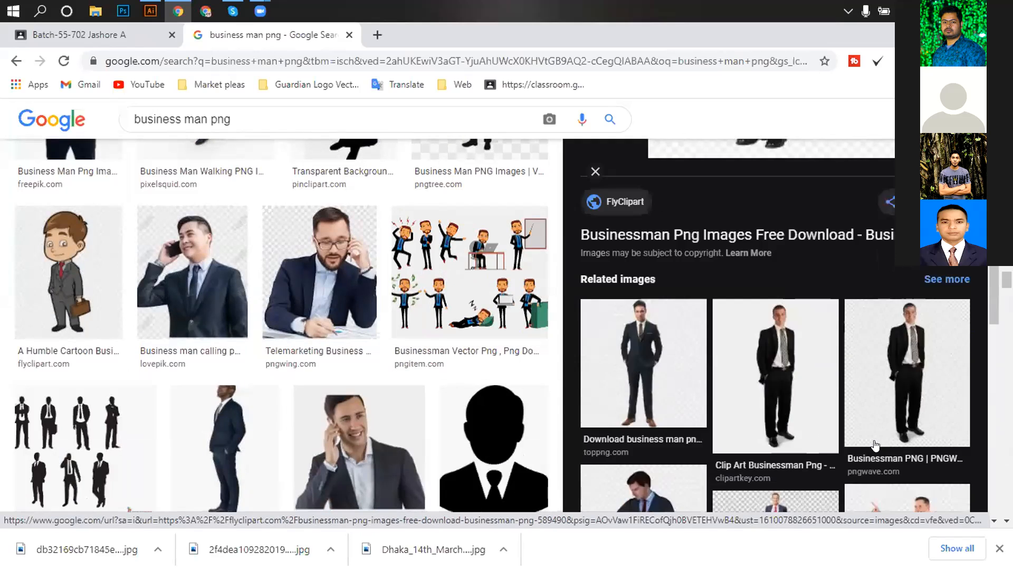
pyautogui.scroll(-4, 810, 437)
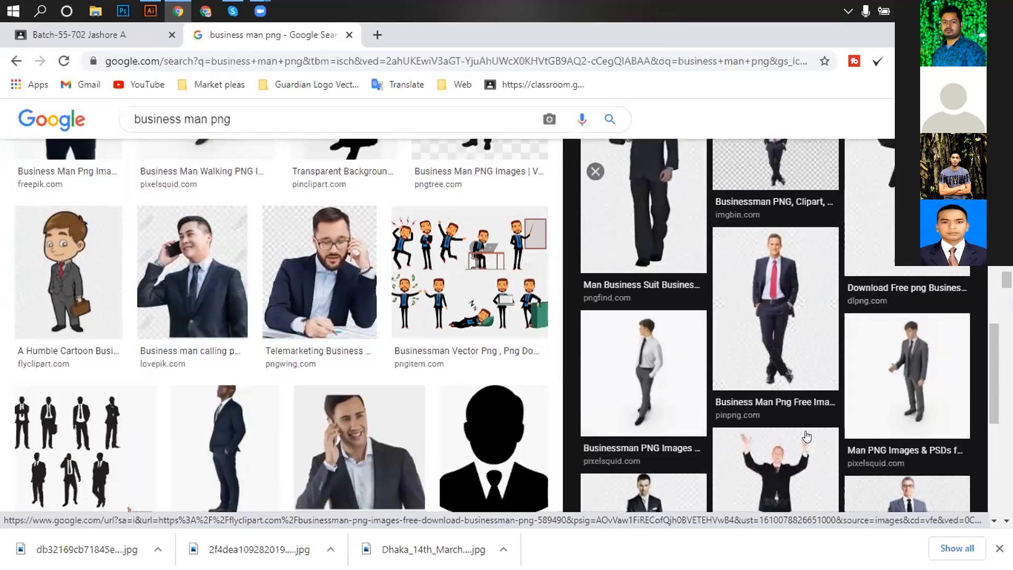
pyautogui.scroll(-4, 800, 425)
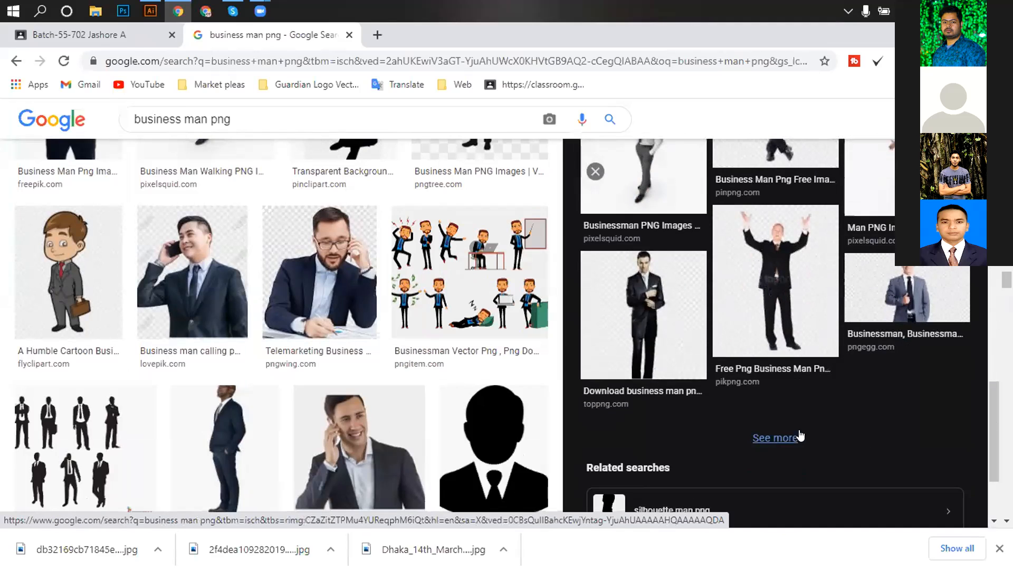
pyautogui.scroll(-5, 316, 426)
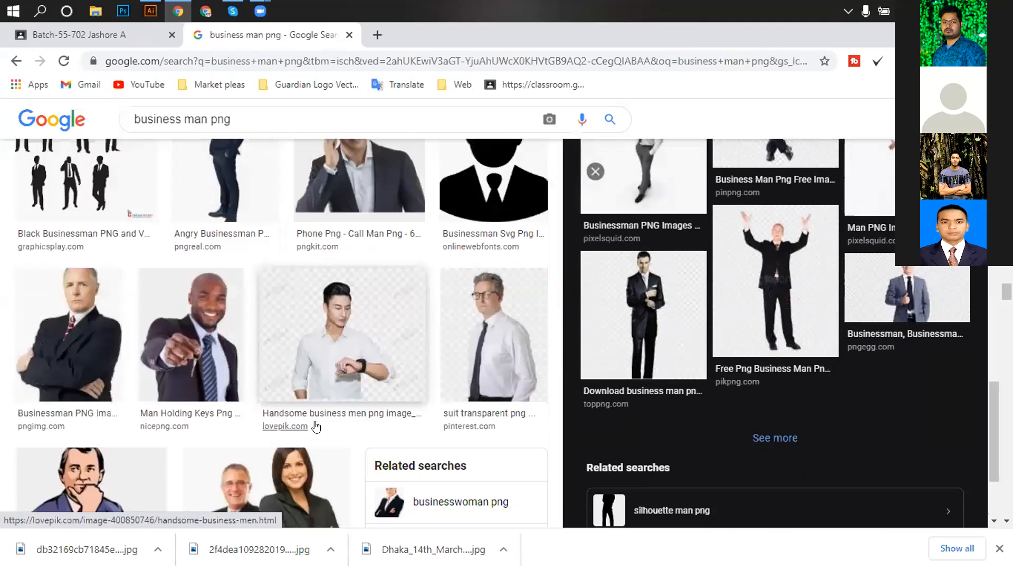
pyautogui.scroll(-3, 317, 403)
pyautogui.scroll(3, 401, 359)
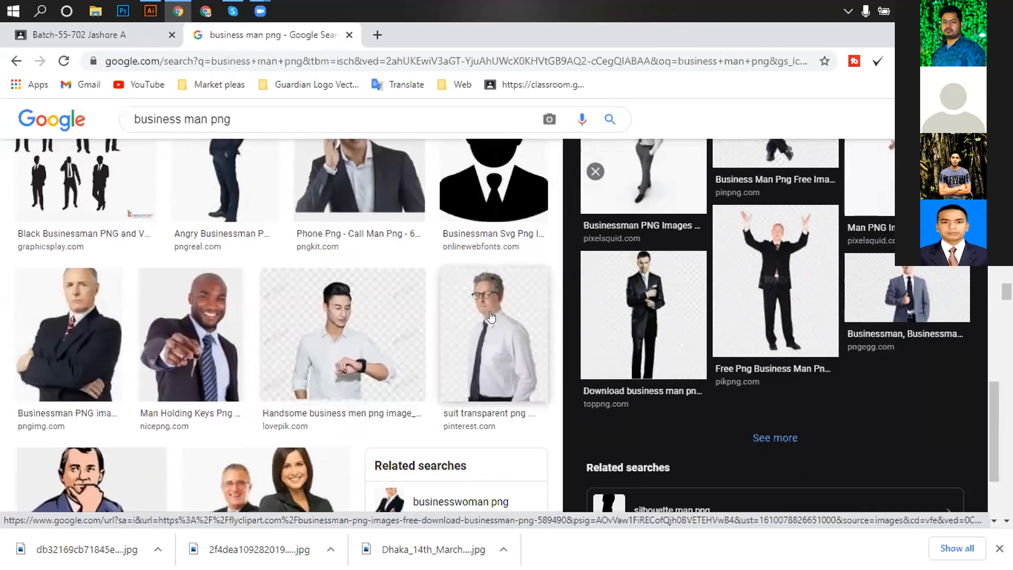
pyautogui.click(490, 316)
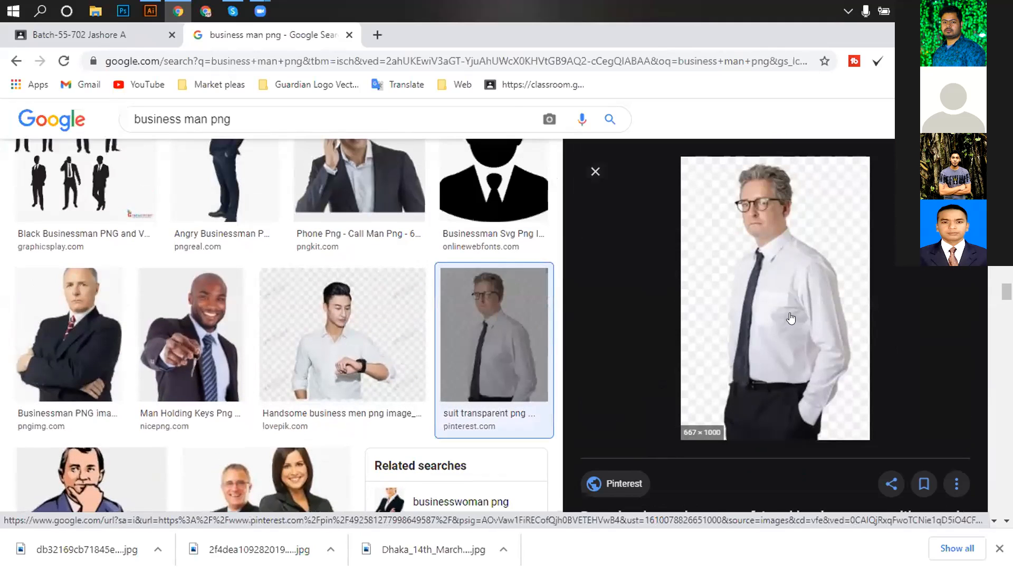
pyautogui.scroll(-5, 669, 314)
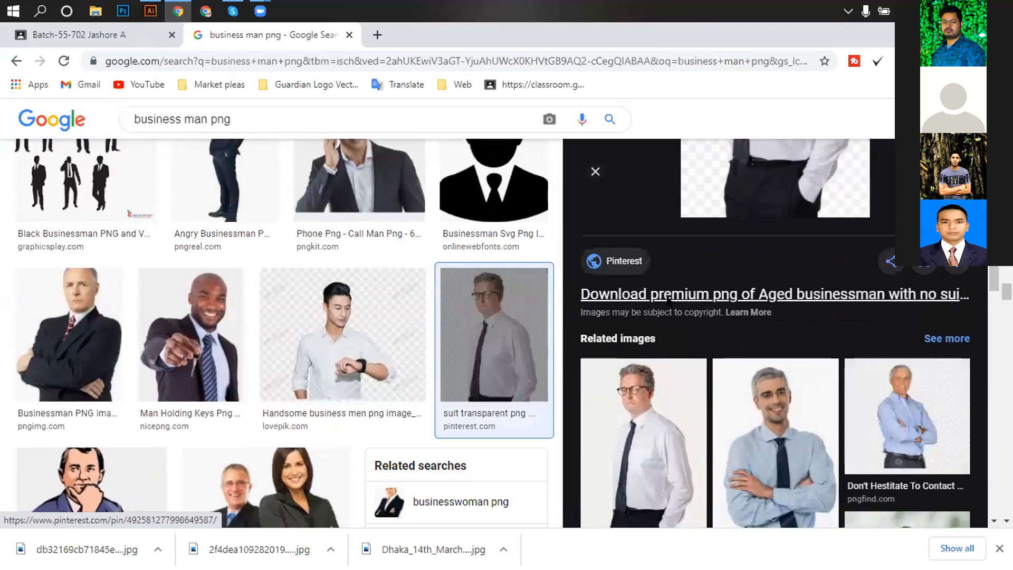
# Open the businessman's Pinterest pin and download the image from its options menu.
pyautogui.click(669, 296)
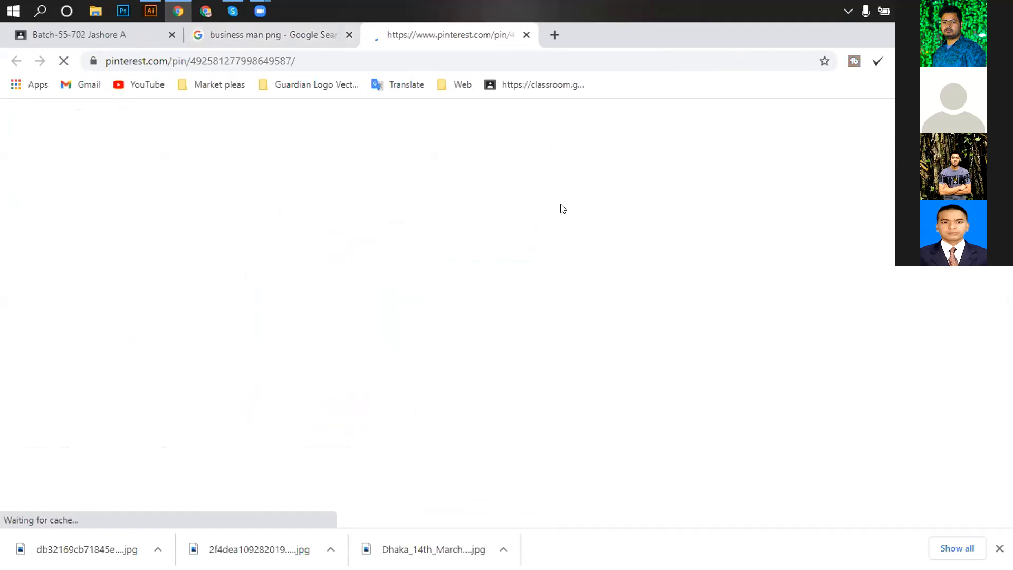
pyautogui.scroll(-3, 445, 317)
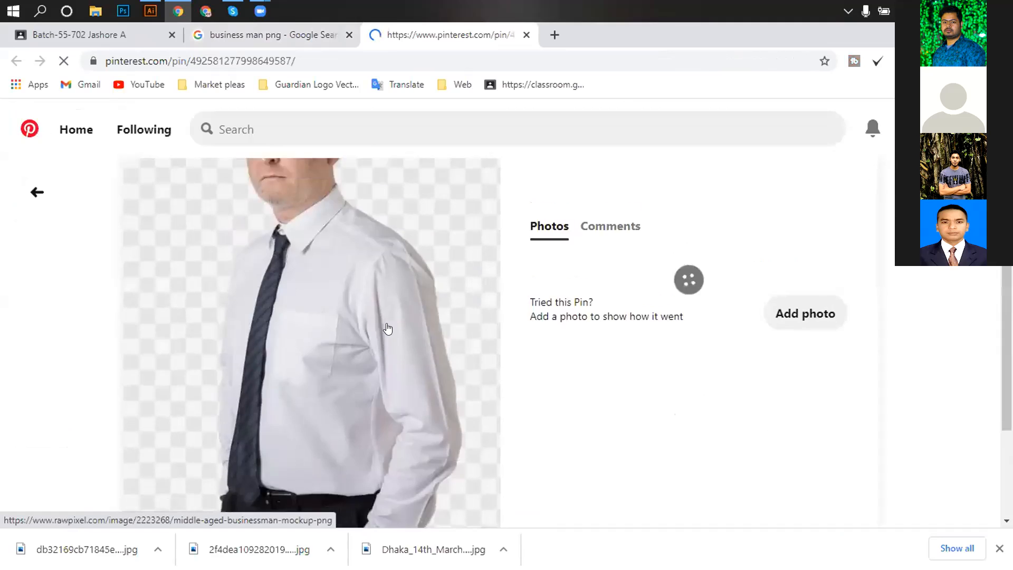
pyautogui.scroll(3, 404, 322)
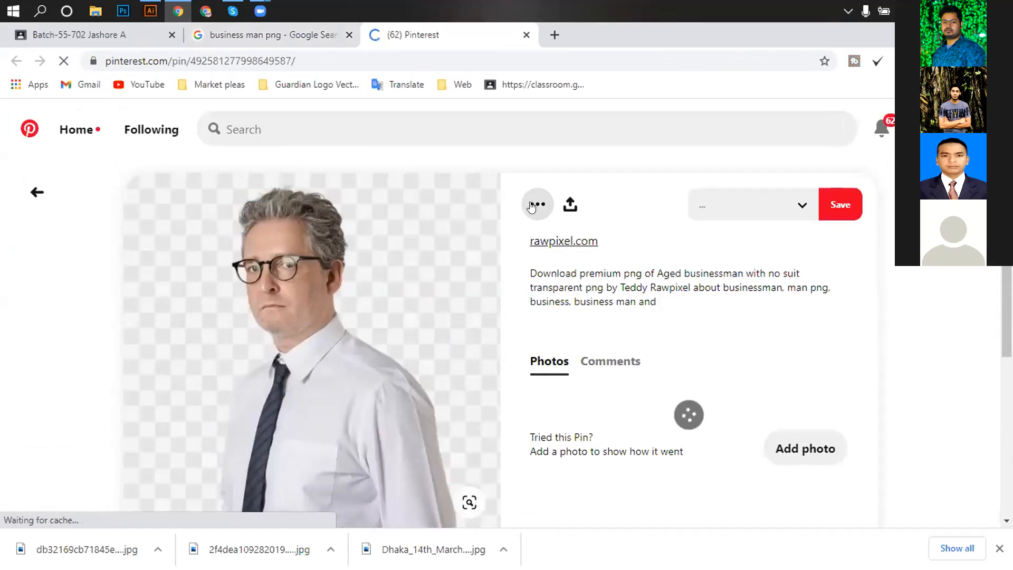
pyautogui.click(531, 221)
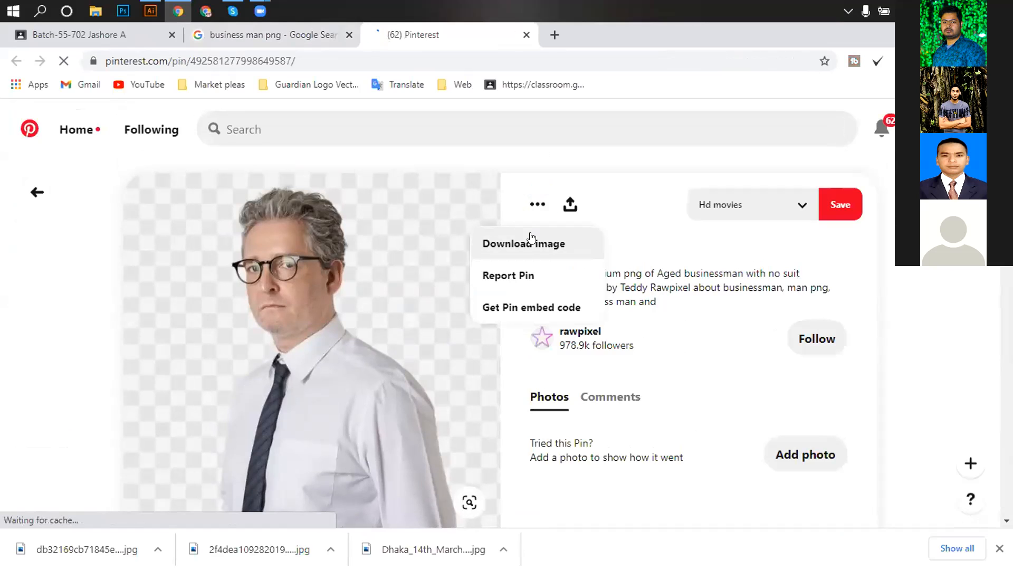
pyautogui.click(532, 238)
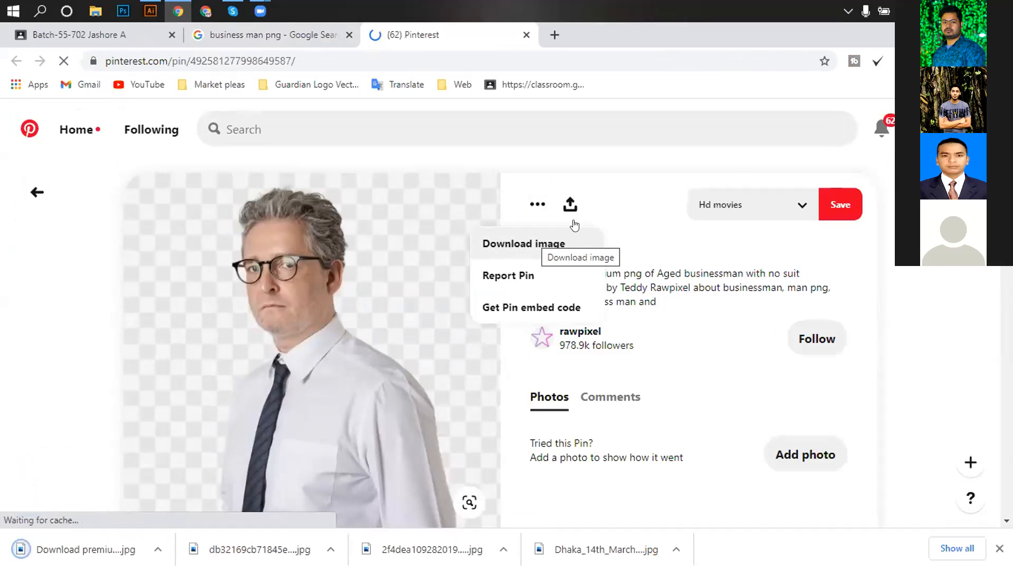
# Show the desktop, refresh it, and open This PC in File Explorer.
pyautogui.press('super+d')
pyautogui.rightClick(389, 165)
pyautogui.click(423, 208)
pyautogui.doubleClick(16, 49)
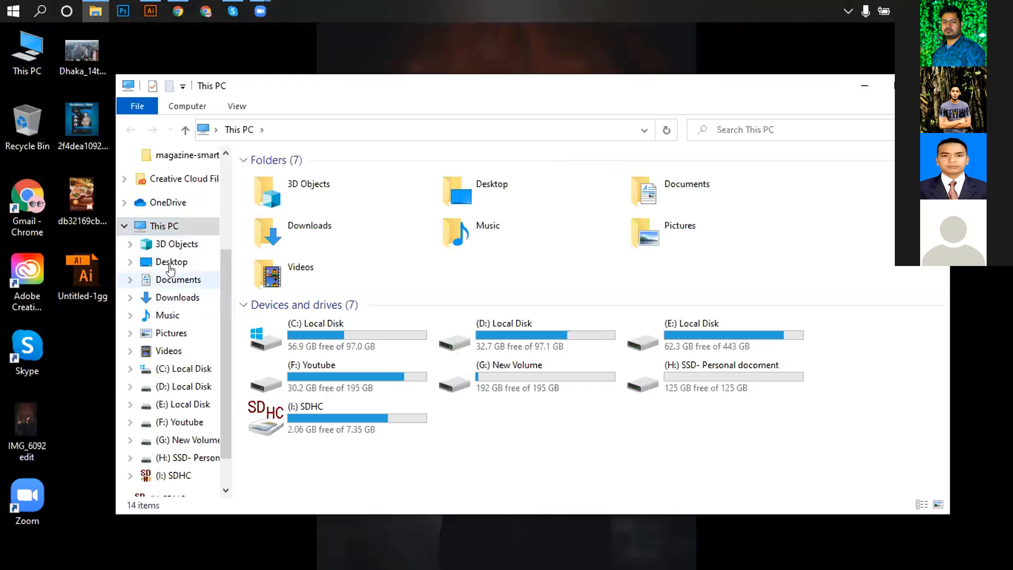
# Place the downloaded aged businessman PNG from Downloads onto the Illustrator flyer.
pyautogui.click(172, 262)
pyautogui.click(176, 280)
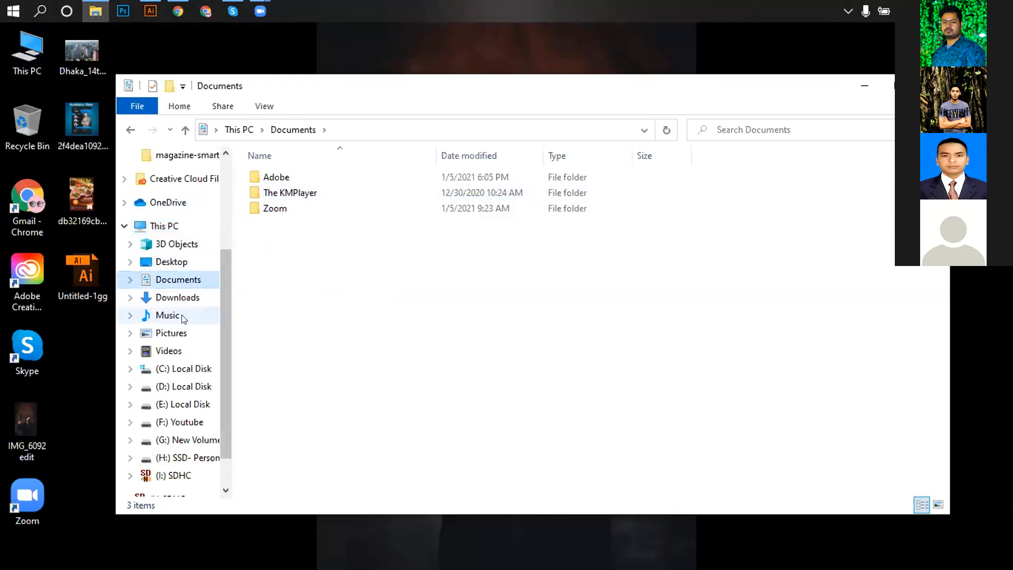
pyautogui.click(182, 298)
pyautogui.moveTo(276, 242); pyautogui.dragTo(675, 249)
# Delete the placed photo and bring the Pinterest pin page back up.
pyautogui.keyDown('ctrl'); pyautogui.keyDown('alt'); pyautogui.click(652, 292); pyautogui.keyUp('alt'); pyautogui.keyUp('ctrl')
pyautogui.moveTo(591, 313)
pyautogui.mouseDown()
pyautogui.moveTo(467, 316)
pyautogui.moveTo(586, 319)
pyautogui.mouseUp()
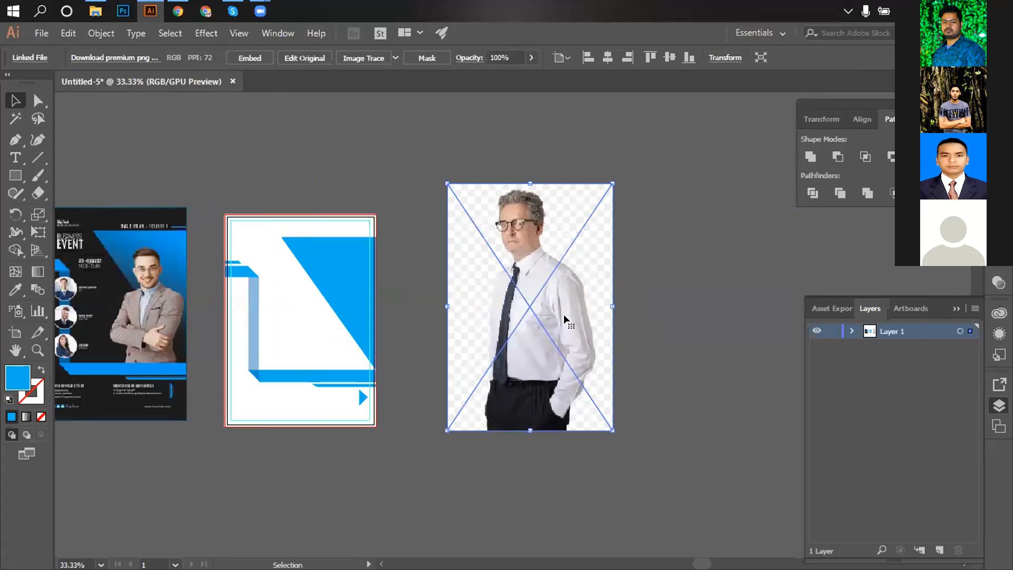
pyautogui.press('Delete')
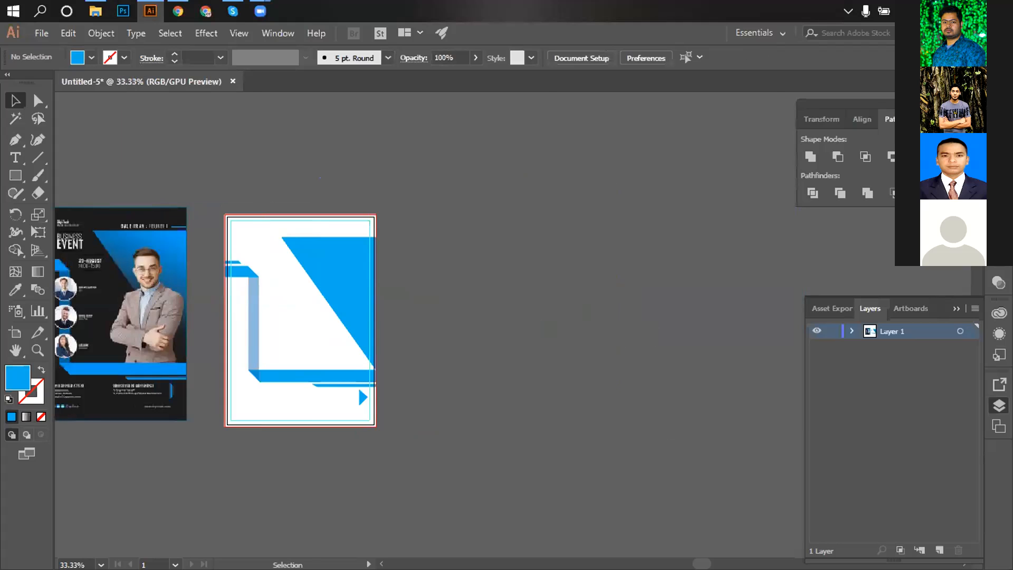
pyautogui.click(95, 11)
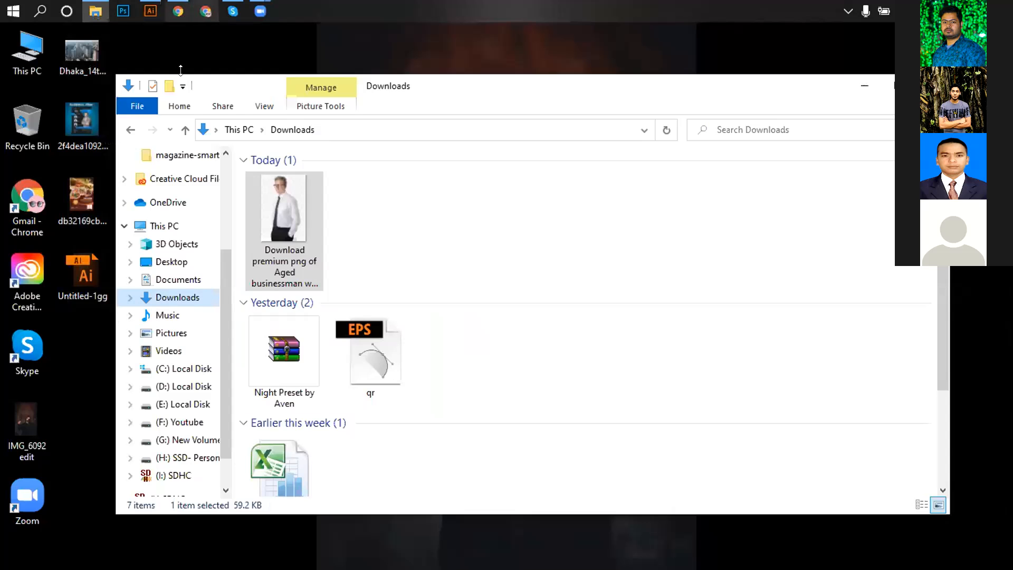
pyautogui.click(174, 11)
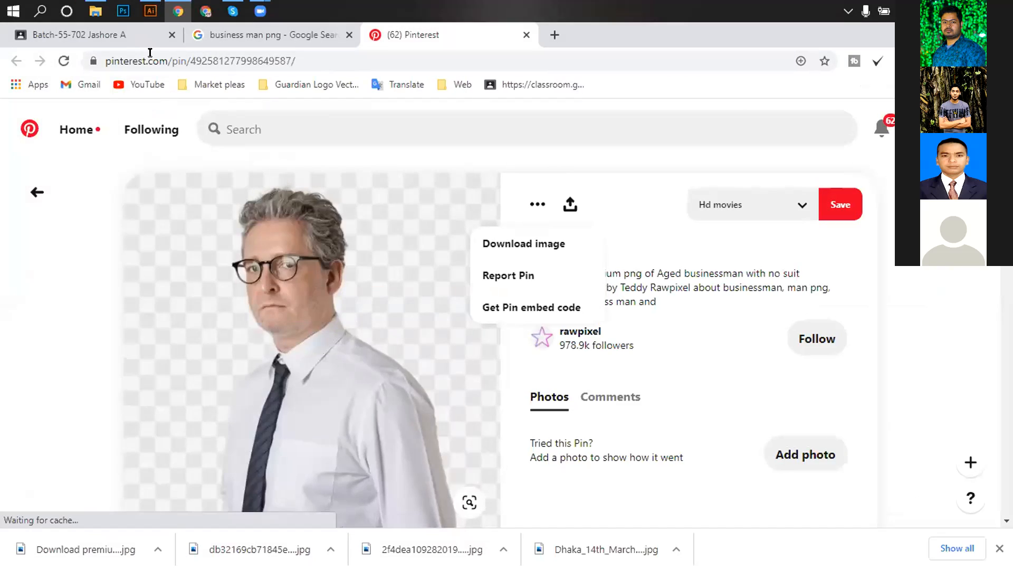
# Return to the 'business man png' results and preview the businessman in sunglasses.
pyautogui.click(201, 28)
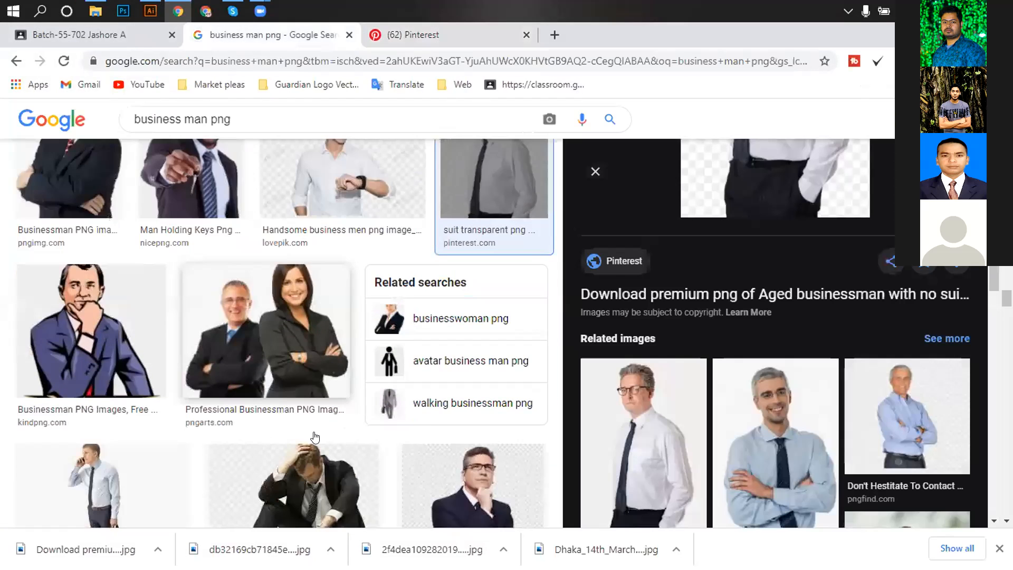
pyautogui.scroll(-7, 315, 438)
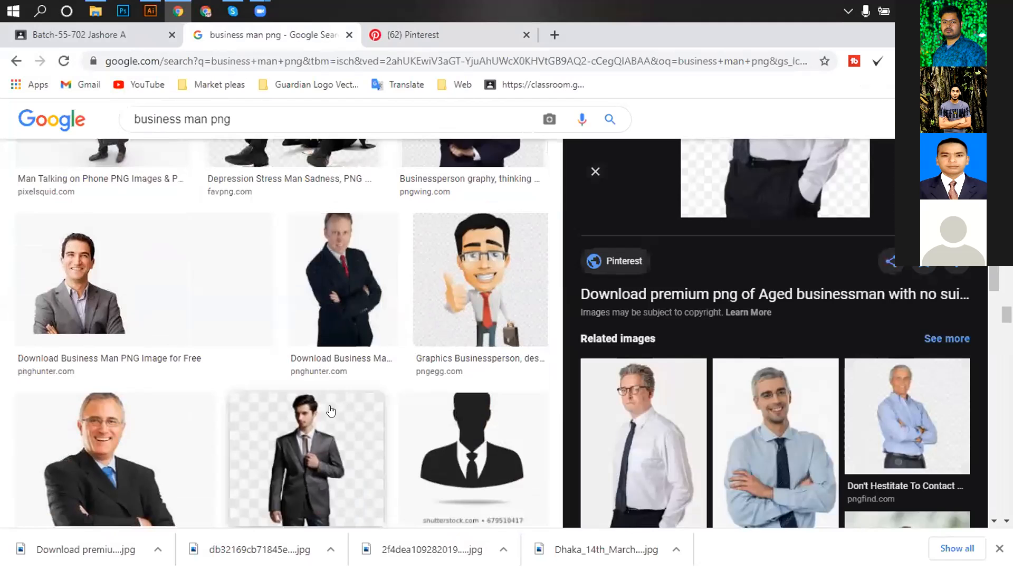
pyautogui.scroll(-4, 283, 425)
pyautogui.scroll(-4, 340, 395)
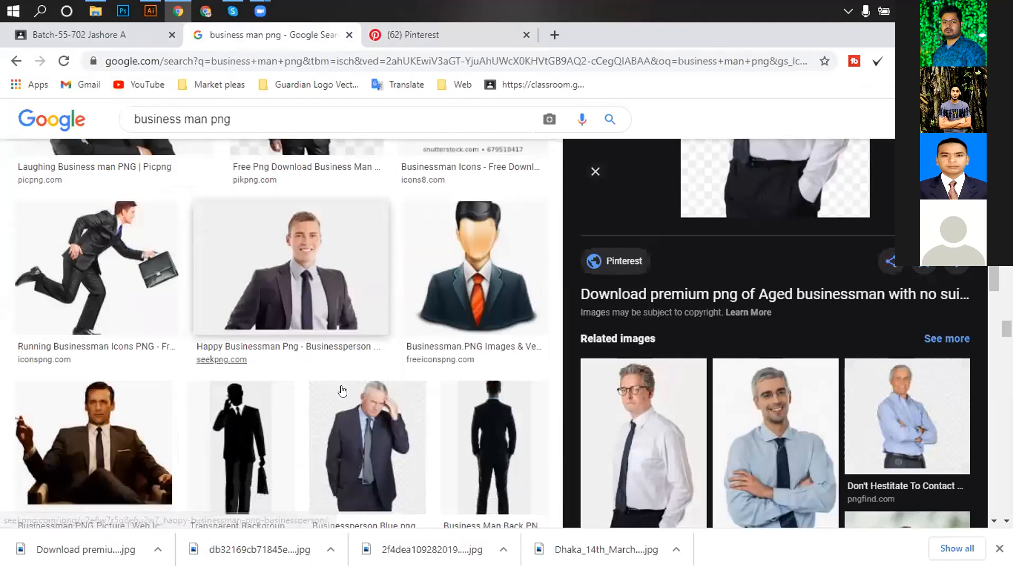
pyautogui.scroll(-3, 296, 419)
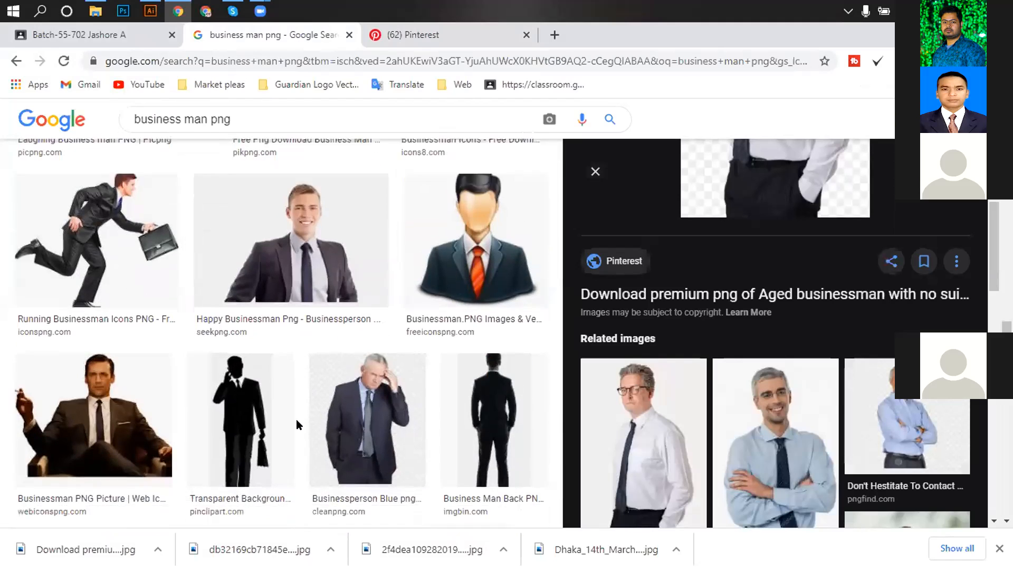
pyautogui.scroll(-3, 289, 426)
pyautogui.scroll(-3, 330, 433)
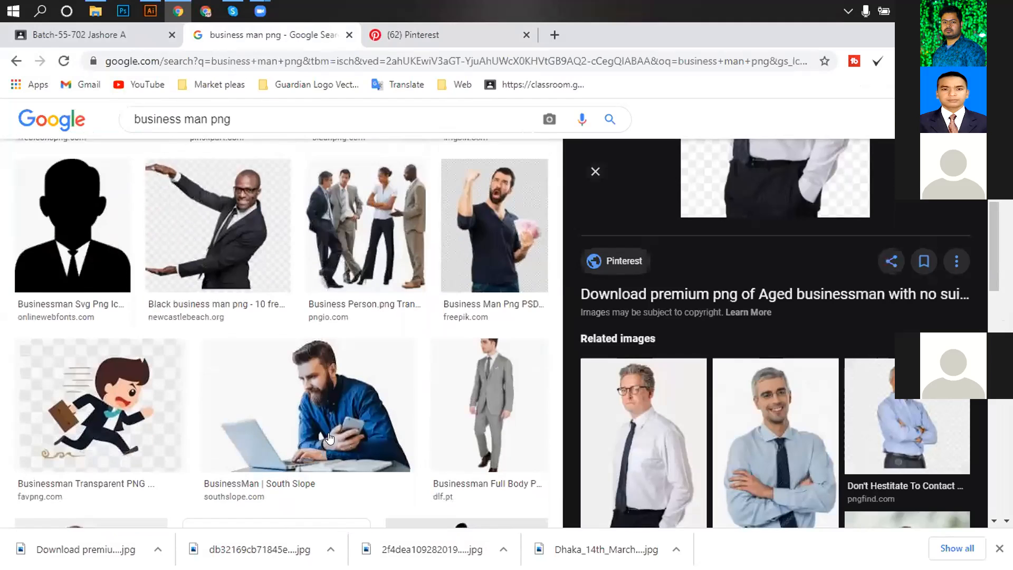
pyautogui.scroll(-7, 328, 437)
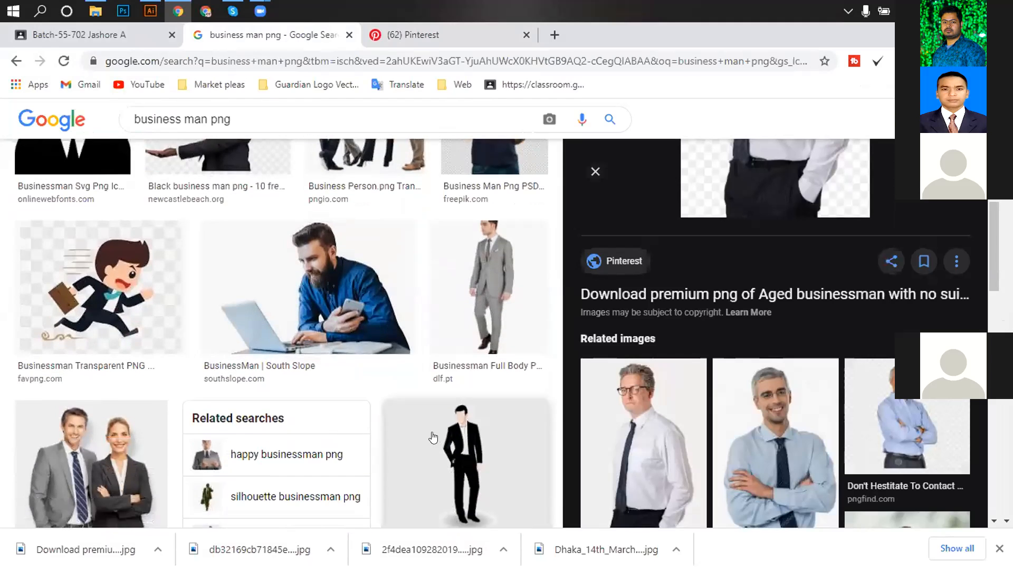
pyautogui.scroll(-7, 240, 412)
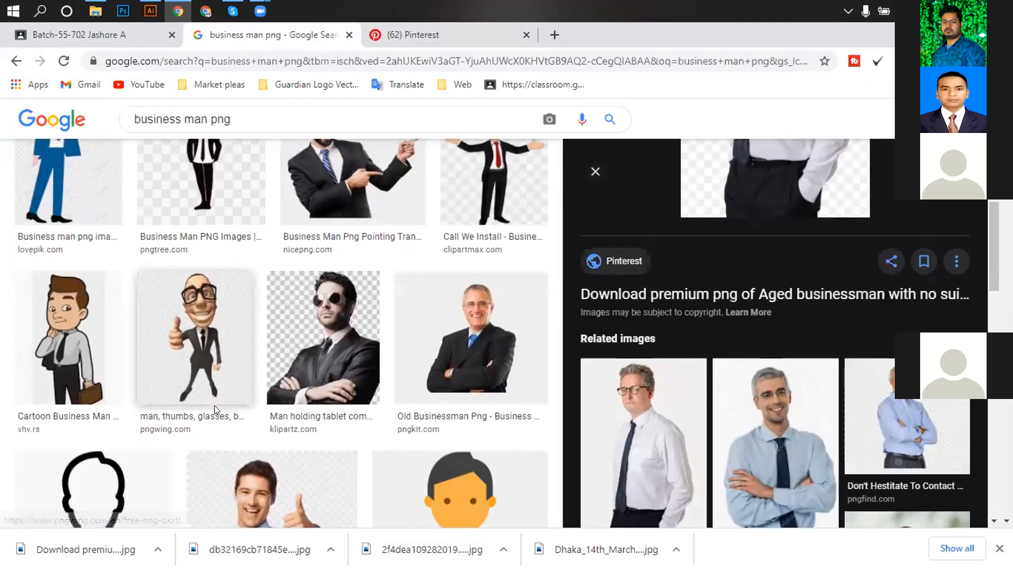
pyautogui.click(324, 343)
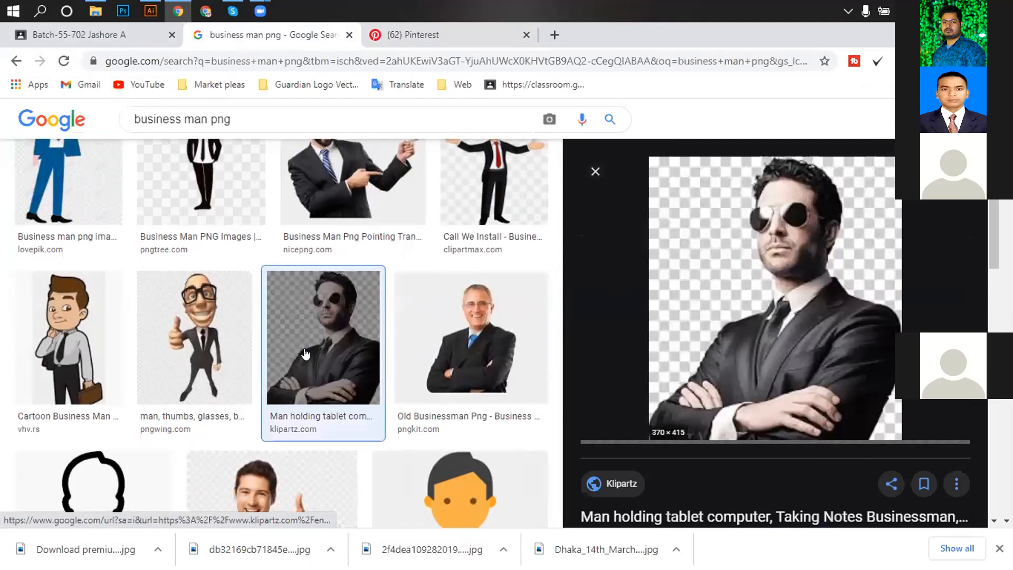
# Preview the Clean PNG smiling businessman with folded arms.
pyautogui.scroll(-8, 268, 378)
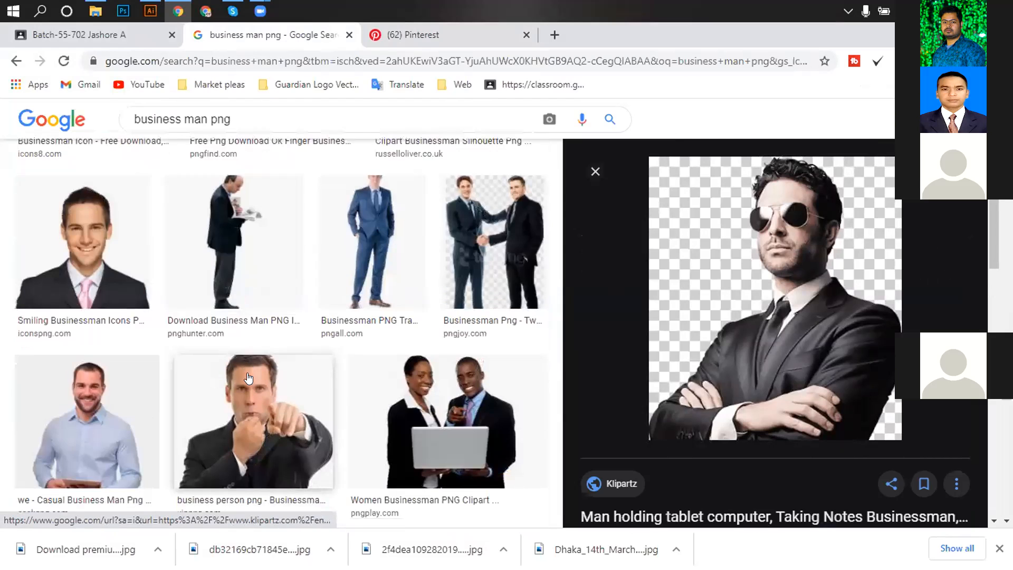
pyautogui.scroll(-5, 216, 380)
pyautogui.click(81, 316)
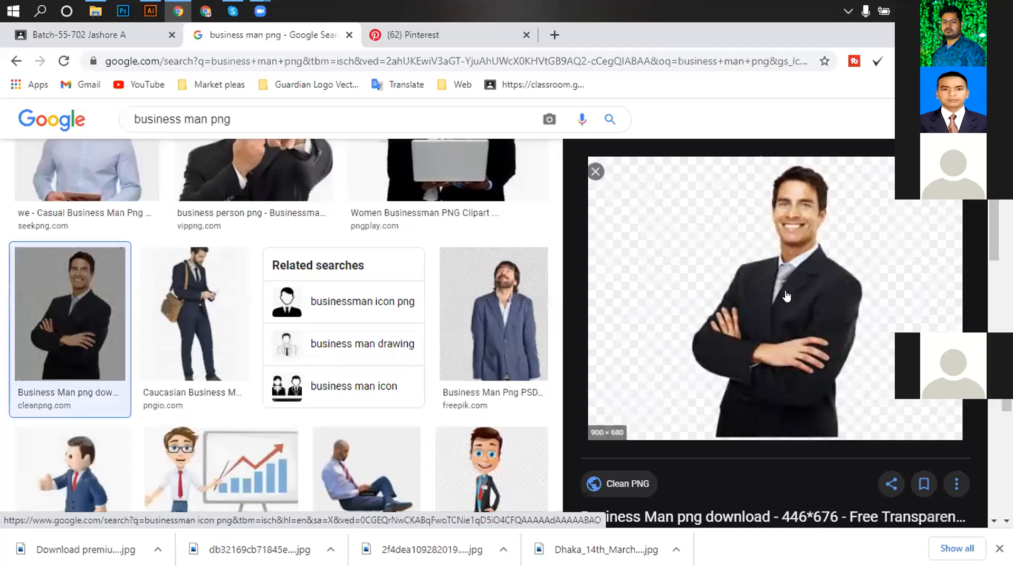
pyautogui.scroll(-2, 731, 435)
# Download the free 446×676 Business Man PNG from CleanPNG after passing the reCAPTCHA check.
pyautogui.click(728, 435)
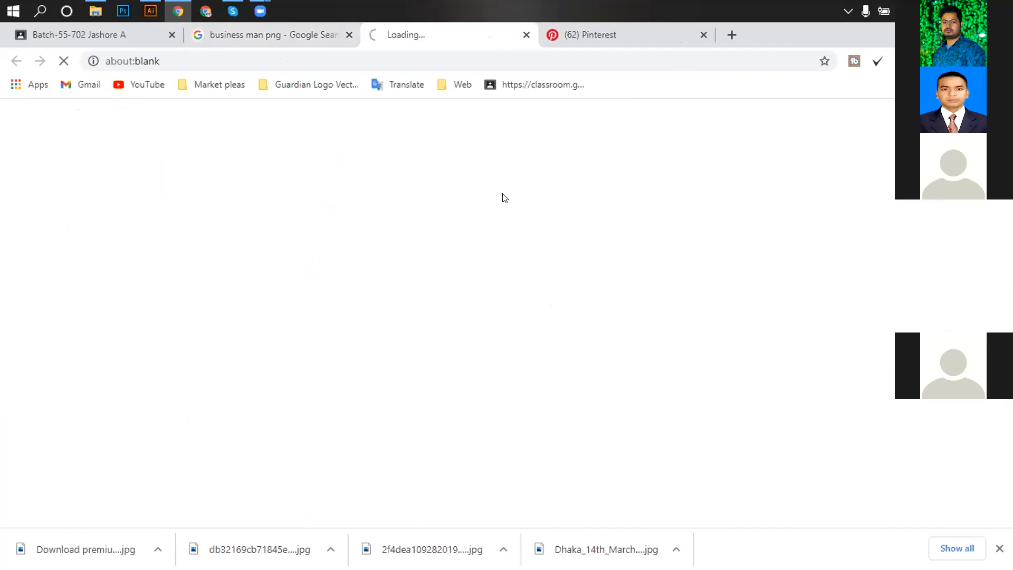
pyautogui.scroll(-7, 445, 352)
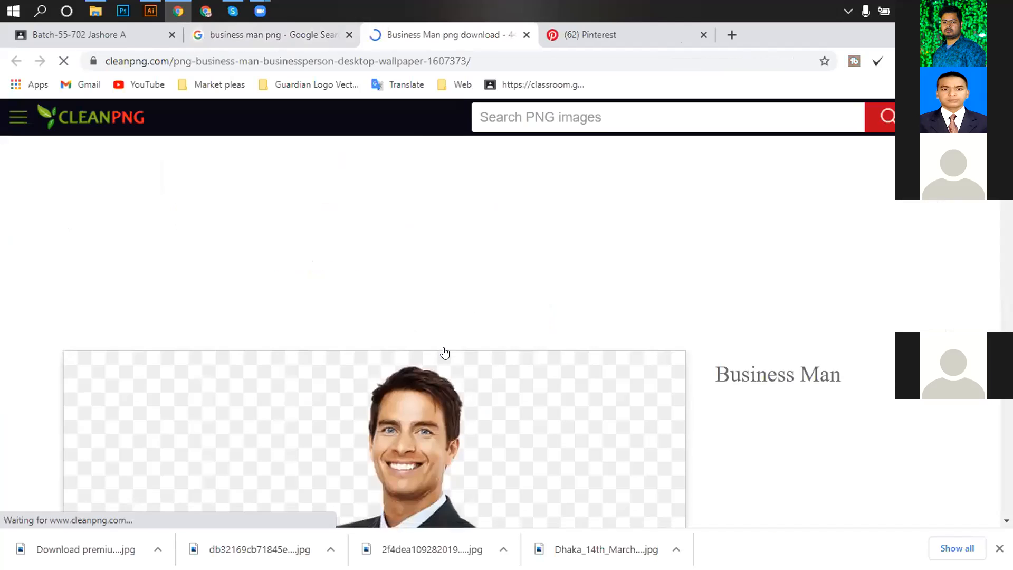
pyautogui.scroll(6, 546, 373)
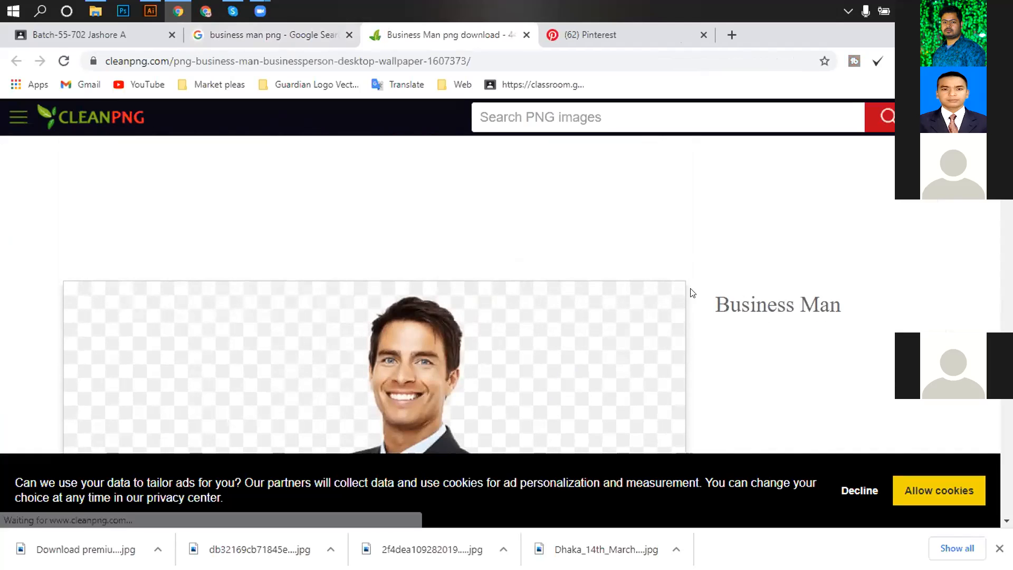
pyautogui.scroll(-10, 516, 355)
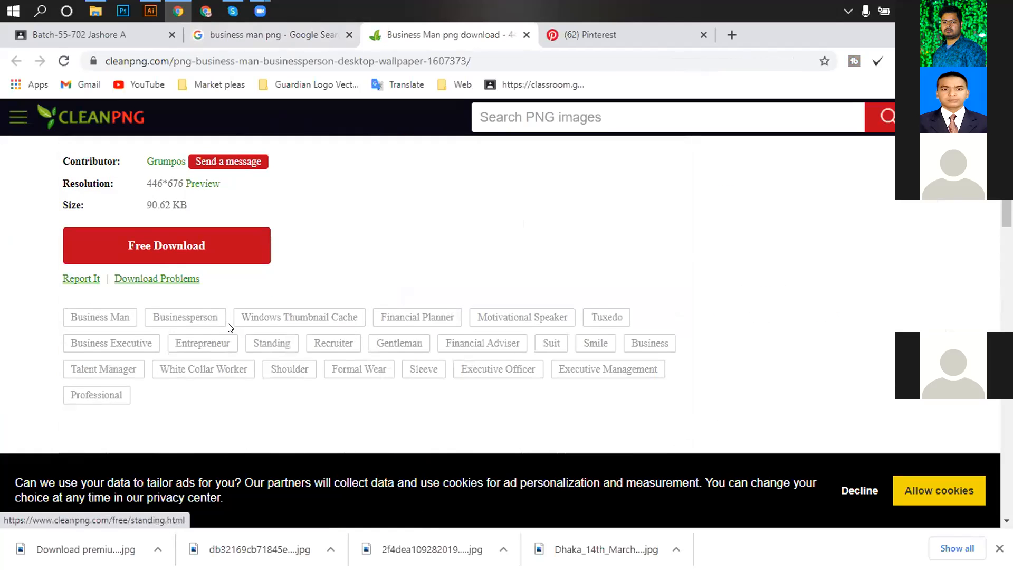
pyautogui.scroll(3, 228, 328)
pyautogui.scroll(-2, 183, 320)
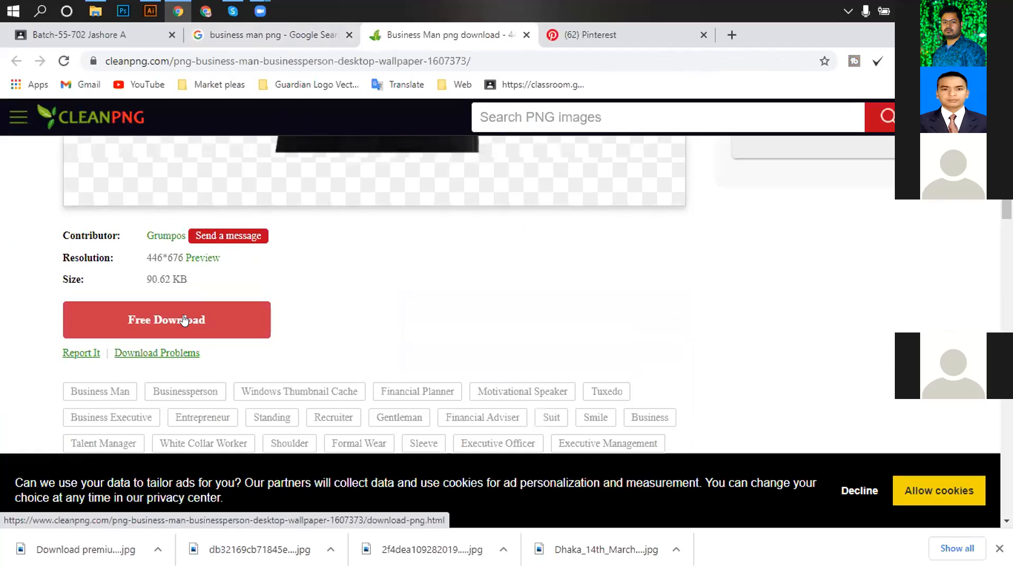
pyautogui.click(183, 320)
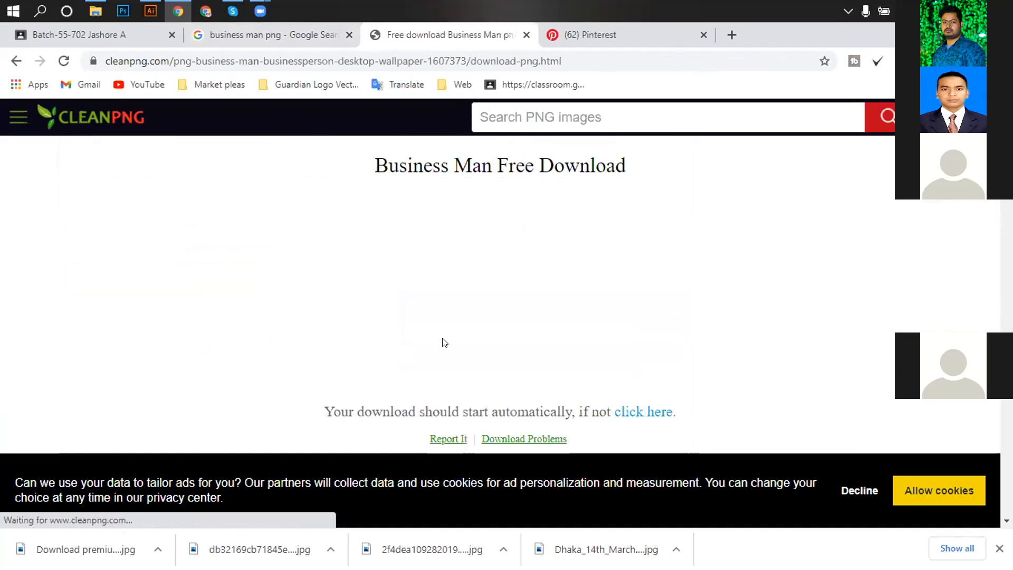
pyautogui.scroll(-4, 659, 341)
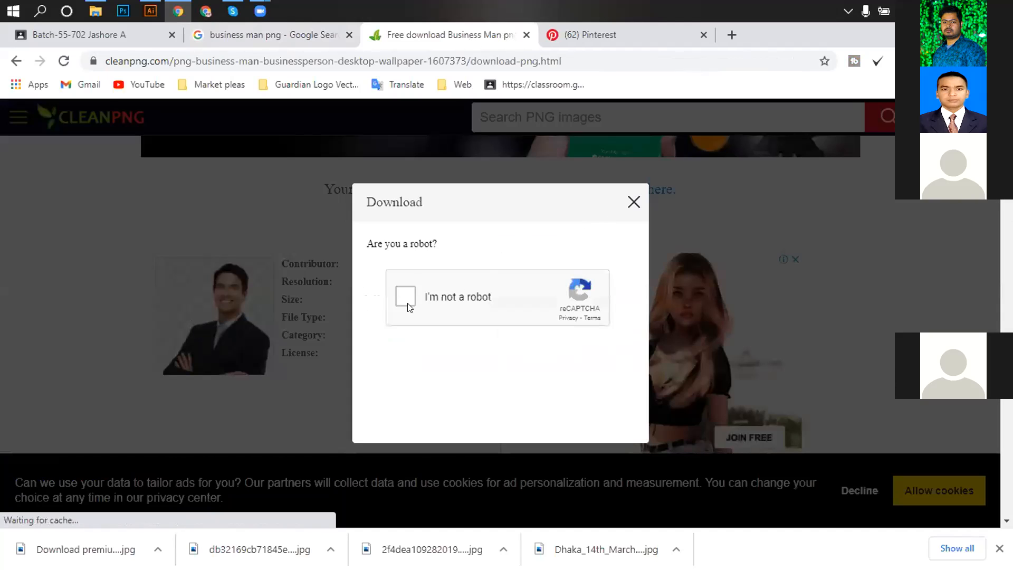
pyautogui.click(396, 296)
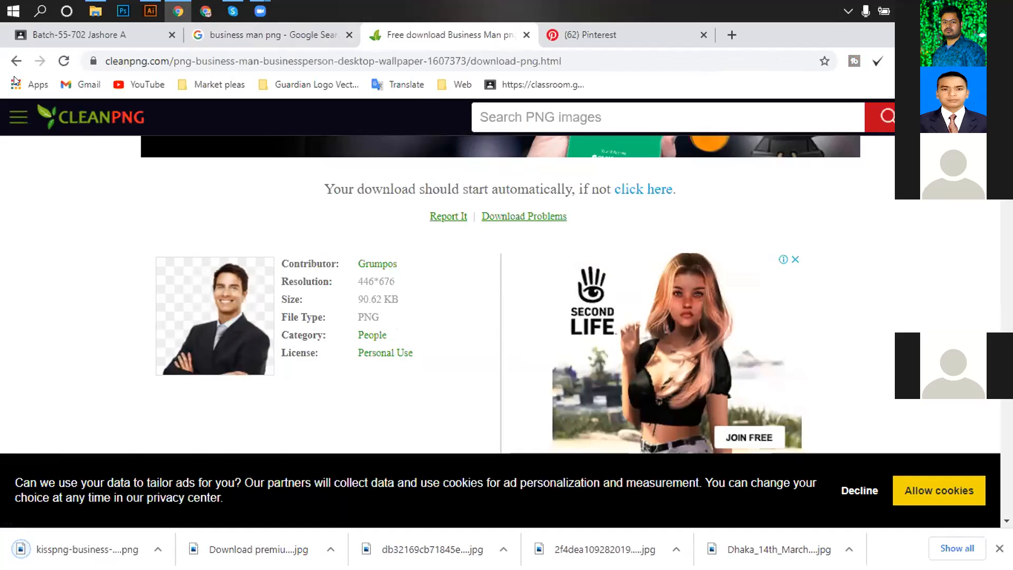
pyautogui.click(92, 13)
# Place the smiling businessman PNG, scale it down, and stand him on the blue band.
pyautogui.moveTo(370, 211); pyautogui.dragTo(347, 279)
pyautogui.hotkey('ctrl', '=')
pyautogui.hotkey('ctrl', '=')
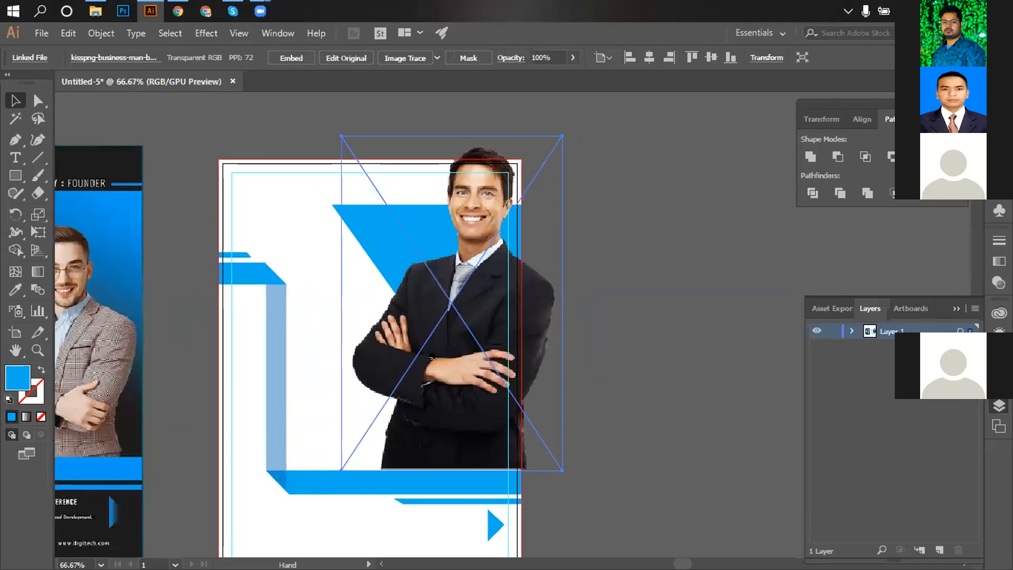
pyautogui.moveTo(563, 135); pyautogui.dragTo(538, 172)
pyautogui.moveTo(471, 291); pyautogui.dragTo(445, 331)
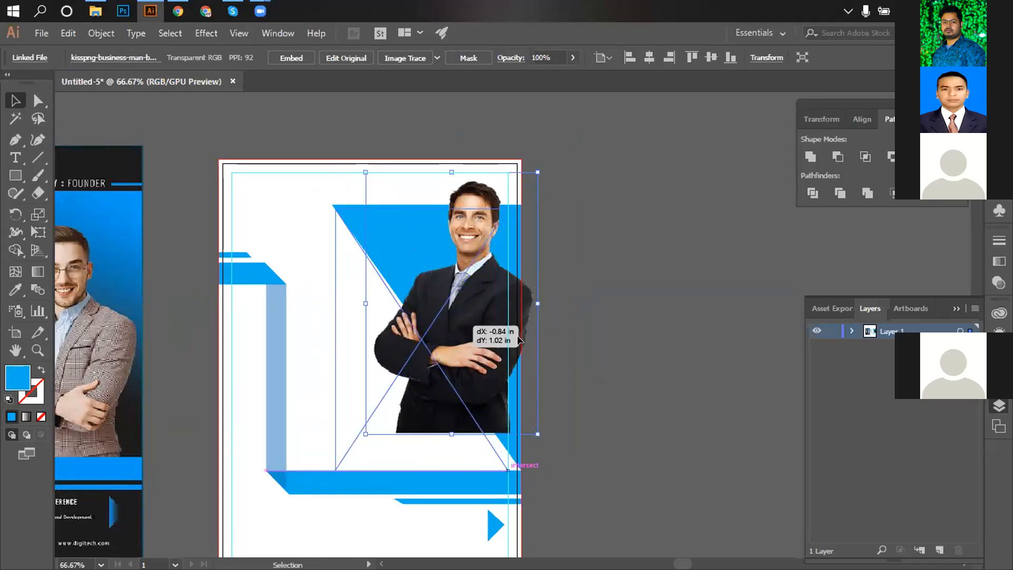
pyautogui.click(531, 349)
pyautogui.scroll(2, 416, 353)
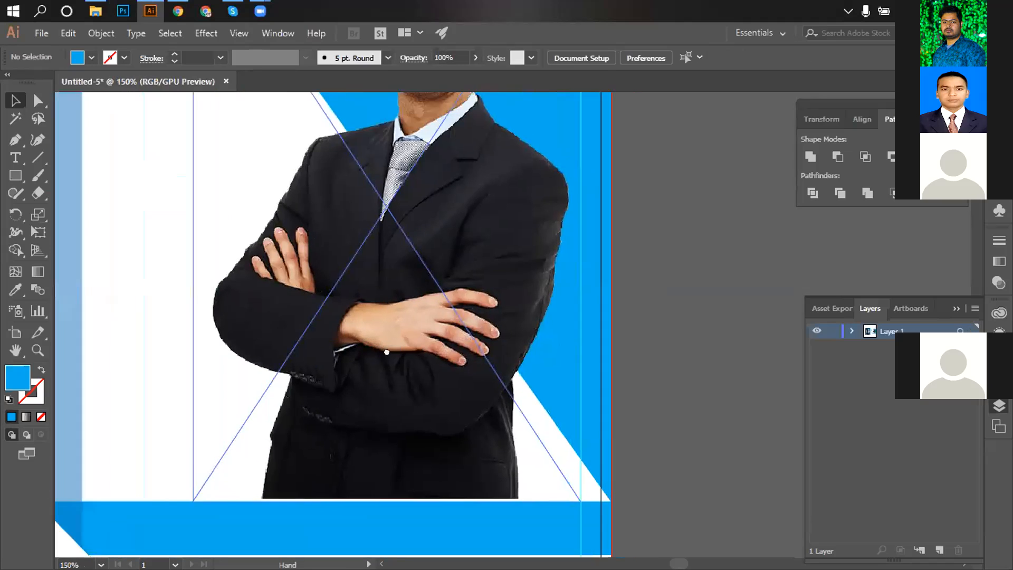
pyautogui.moveTo(415, 350); pyautogui.dragTo(476, 342)
pyautogui.keyDown('ctrl'); pyautogui.click(488, 365); pyautogui.keyUp('ctrl')
pyautogui.keyDown('ctrl'); pyautogui.click(488, 365); pyautogui.keyUp('ctrl')
pyautogui.keyDown('ctrl'); pyautogui.click(486, 365); pyautogui.keyUp('ctrl')
pyautogui.moveTo(445, 285); pyautogui.dragTo(453, 291)
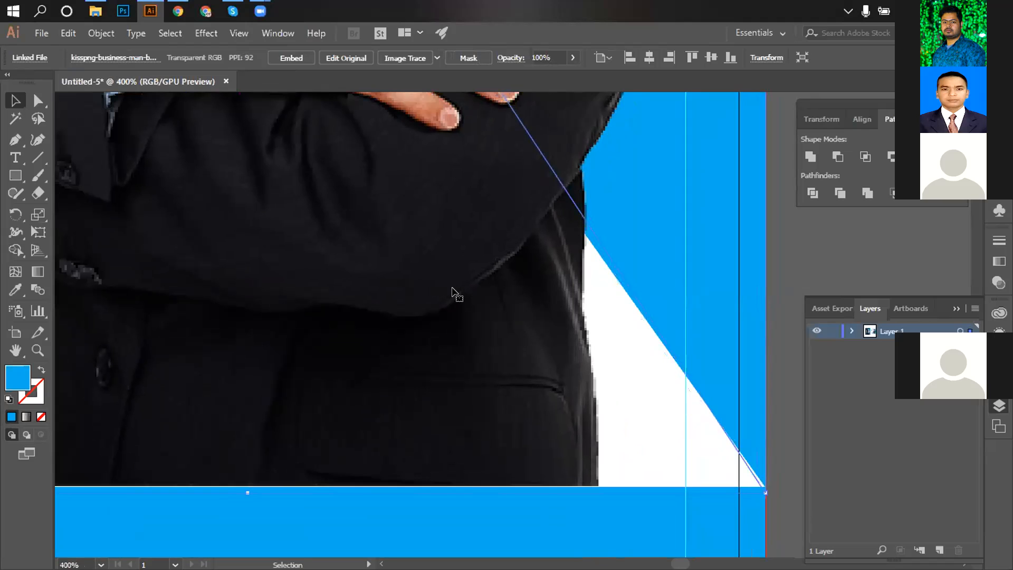
# Zoom in to inspect where the photo's bottom edge meets the band, then zoom back out.
pyautogui.keyDown('ctrl'); pyautogui.keyDown('alt'); pyautogui.click(543, 320); pyautogui.keyUp('alt'); pyautogui.keyUp('ctrl')
pyautogui.keyDown('ctrl'); pyautogui.keyDown('alt'); pyautogui.click(544, 320); pyautogui.keyUp('alt'); pyautogui.keyUp('ctrl')
pyautogui.keyDown('ctrl'); pyautogui.keyDown('alt'); pyautogui.click(543, 319); pyautogui.keyUp('alt'); pyautogui.keyUp('ctrl')
pyautogui.keyDown('ctrl'); pyautogui.keyDown('alt'); pyautogui.click(543, 319); pyautogui.keyUp('alt'); pyautogui.keyUp('ctrl')
pyautogui.keyDown('ctrl'); pyautogui.click(437, 316); pyautogui.keyUp('ctrl')
pyautogui.keyDown('ctrl'); pyautogui.click(436, 315); pyautogui.keyUp('ctrl')
pyautogui.keyDown('ctrl'); pyautogui.click(436, 315); pyautogui.keyUp('ctrl')
pyautogui.keyDown('ctrl'); pyautogui.click(436, 316); pyautogui.keyUp('ctrl')
pyautogui.moveTo(490, 406); pyautogui.dragTo(367, 190)
pyautogui.keyDown('ctrl'); pyautogui.click(480, 255); pyautogui.keyUp('ctrl')
pyautogui.keyDown('ctrl'); pyautogui.click(479, 254); pyautogui.keyUp('ctrl')
pyautogui.moveTo(499, 378); pyautogui.dragTo(483, 116)
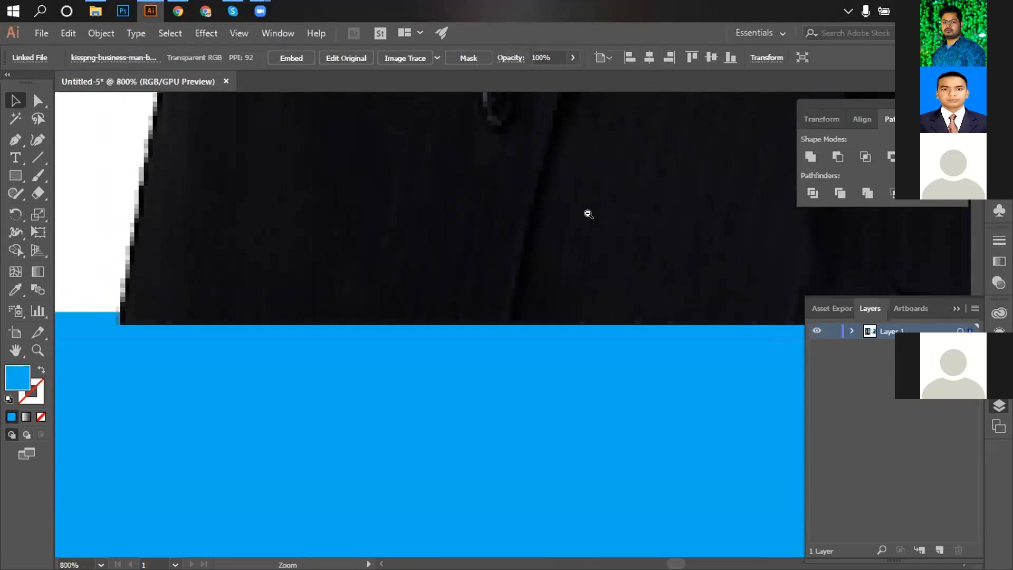
pyautogui.keyDown('ctrl'); pyautogui.keyDown('alt'); pyautogui.click(588, 214); pyautogui.keyUp('alt'); pyautogui.keyUp('ctrl')
pyautogui.keyDown('ctrl'); pyautogui.keyDown('alt'); pyautogui.click(588, 214); pyautogui.keyUp('alt'); pyautogui.keyUp('ctrl')
pyautogui.keyDown('ctrl'); pyautogui.keyDown('alt'); pyautogui.click(588, 214); pyautogui.keyUp('alt'); pyautogui.keyUp('ctrl')
pyautogui.keyDown('ctrl'); pyautogui.keyDown('alt'); pyautogui.click(587, 214); pyautogui.keyUp('alt'); pyautogui.keyUp('ctrl')
pyautogui.keyDown('ctrl'); pyautogui.keyDown('alt'); pyautogui.click(588, 214); pyautogui.keyUp('alt'); pyautogui.keyUp('ctrl')
pyautogui.keyDown('ctrl'); pyautogui.keyDown('alt'); pyautogui.click(588, 214); pyautogui.keyUp('alt'); pyautogui.keyUp('ctrl')
pyautogui.moveTo(602, 293); pyautogui.dragTo(590, 101)
pyautogui.keyDown('ctrl'); pyautogui.click(563, 249); pyautogui.keyUp('ctrl')
pyautogui.keyDown('ctrl'); pyautogui.click(563, 249); pyautogui.keyUp('ctrl')
pyautogui.moveTo(542, 354); pyautogui.dragTo(620, 176)
pyautogui.keyDown('ctrl'); pyautogui.keyDown('alt'); pyautogui.click(531, 291); pyautogui.keyUp('alt'); pyautogui.keyUp('ctrl')
pyautogui.keyDown('ctrl'); pyautogui.keyDown('alt'); pyautogui.click(531, 291); pyautogui.keyUp('alt'); pyautogui.keyUp('ctrl')
pyautogui.keyDown('ctrl'); pyautogui.keyDown('alt'); pyautogui.click(531, 291); pyautogui.keyUp('alt'); pyautogui.keyUp('ctrl')
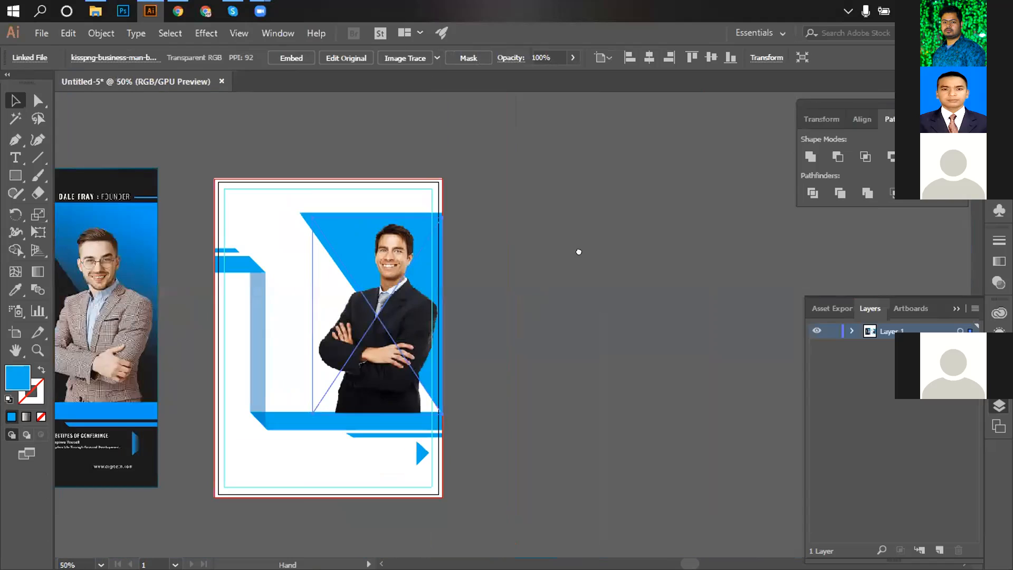
pyautogui.click(588, 293)
pyautogui.click(422, 174)
pyautogui.click(643, 261)
# Embed the linked businessman photo into the document using Embed in the control bar.
pyautogui.click(422, 206)
pyautogui.rightClick(460, 230)
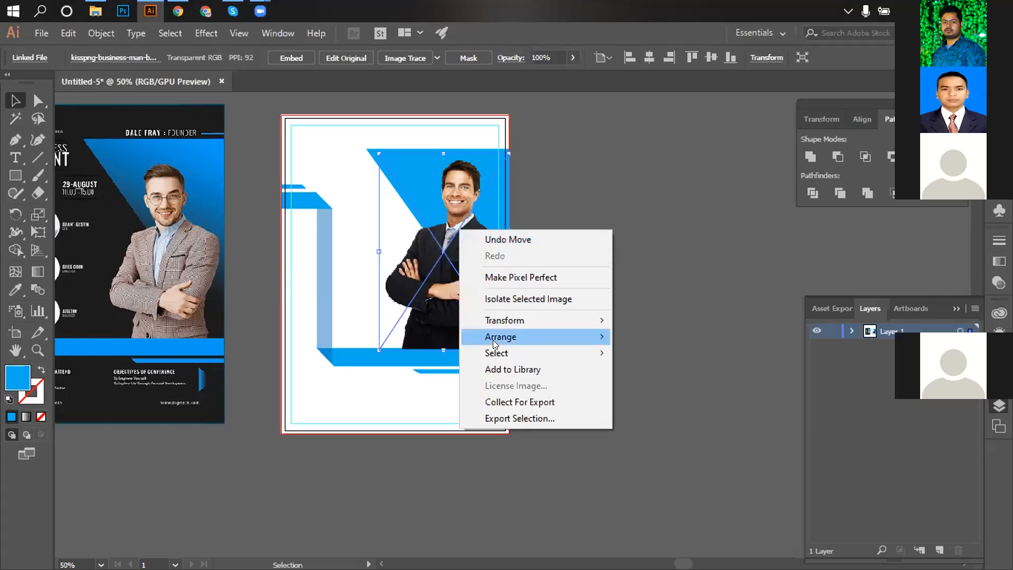
pyautogui.moveTo(501, 342)
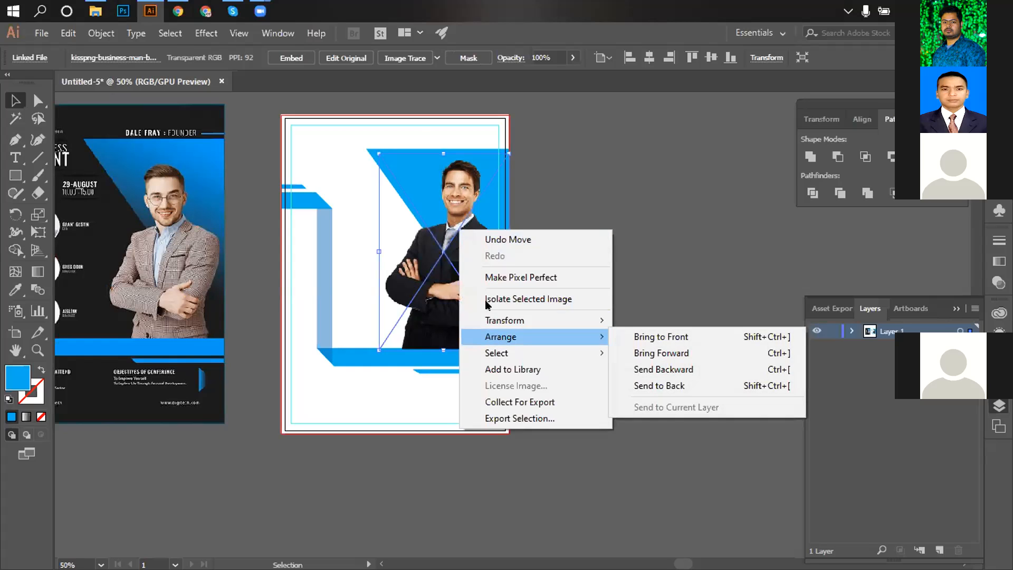
pyautogui.click(387, 17)
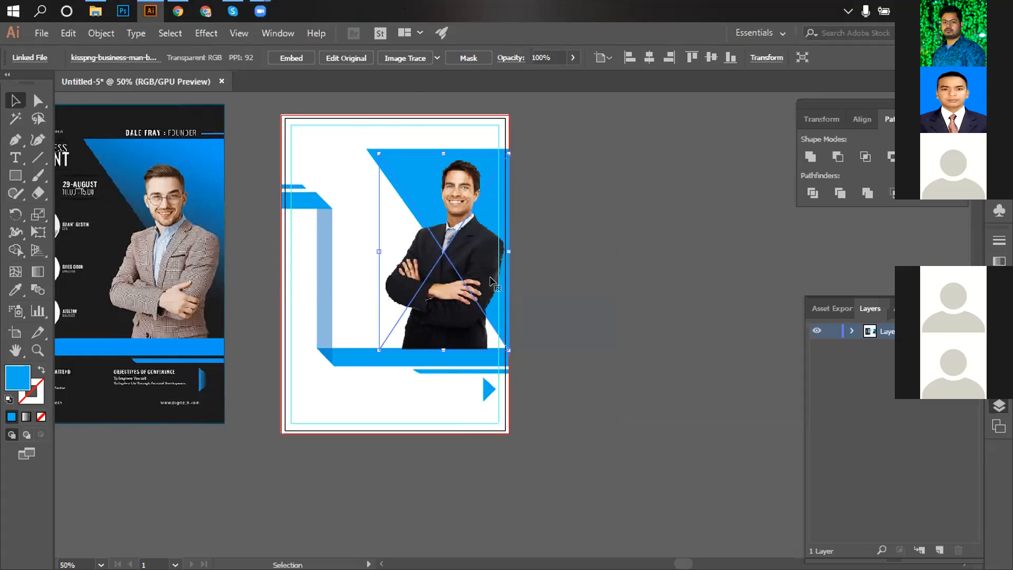
pyautogui.rightClick(443, 268)
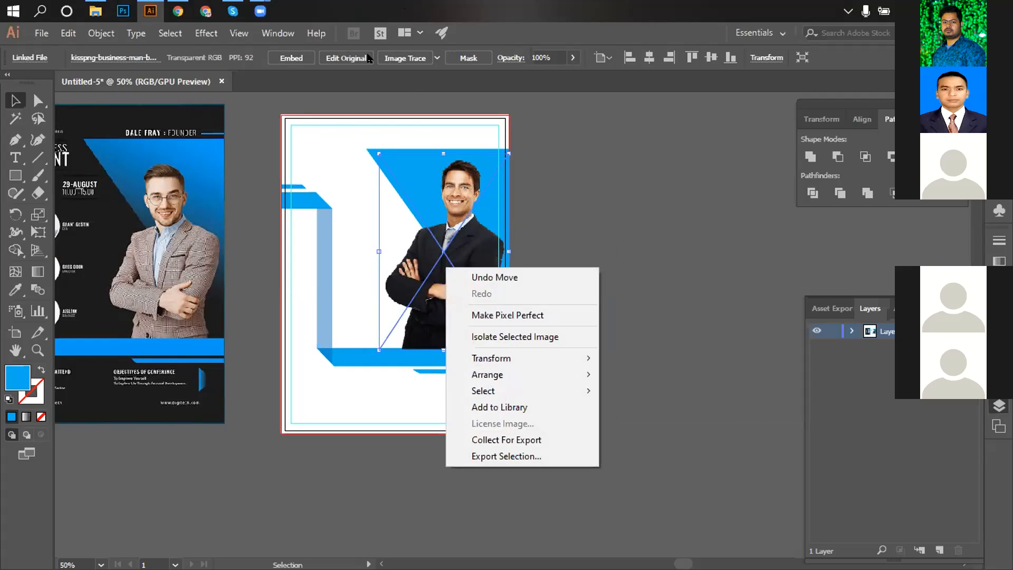
pyautogui.click(289, 59)
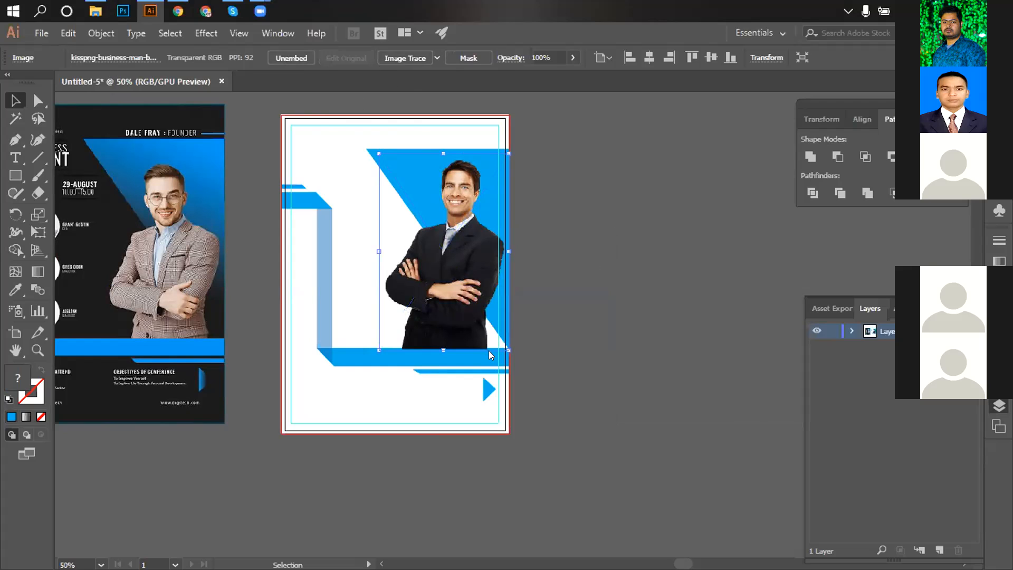
pyautogui.rightClick(428, 248)
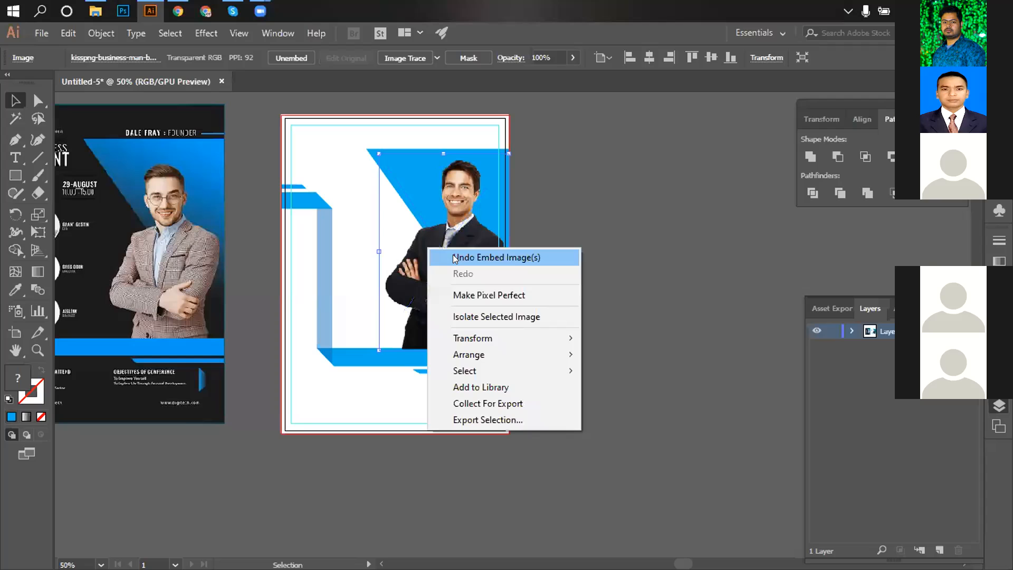
pyautogui.click(621, 259)
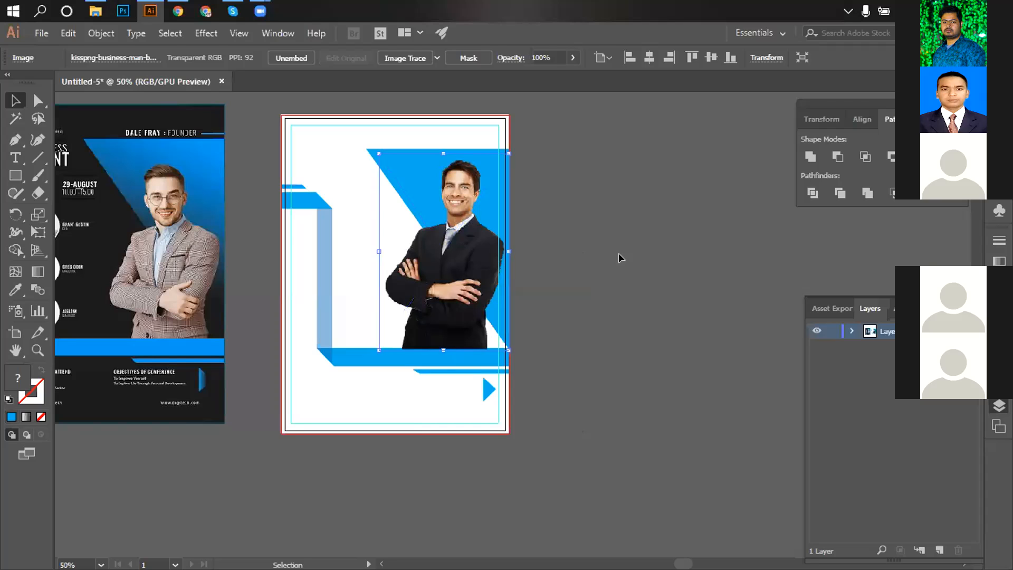
# Bring the whole flyer into view and select the blue triangle behind the photo.
pyautogui.click(455, 285)
pyautogui.click(532, 285)
pyautogui.keyDown('ctrl'); pyautogui.click(530, 284); pyautogui.keyUp('ctrl')
pyautogui.moveTo(556, 302); pyautogui.dragTo(590, 315)
pyautogui.moveTo(386, 203); pyautogui.dragTo(460, 223)
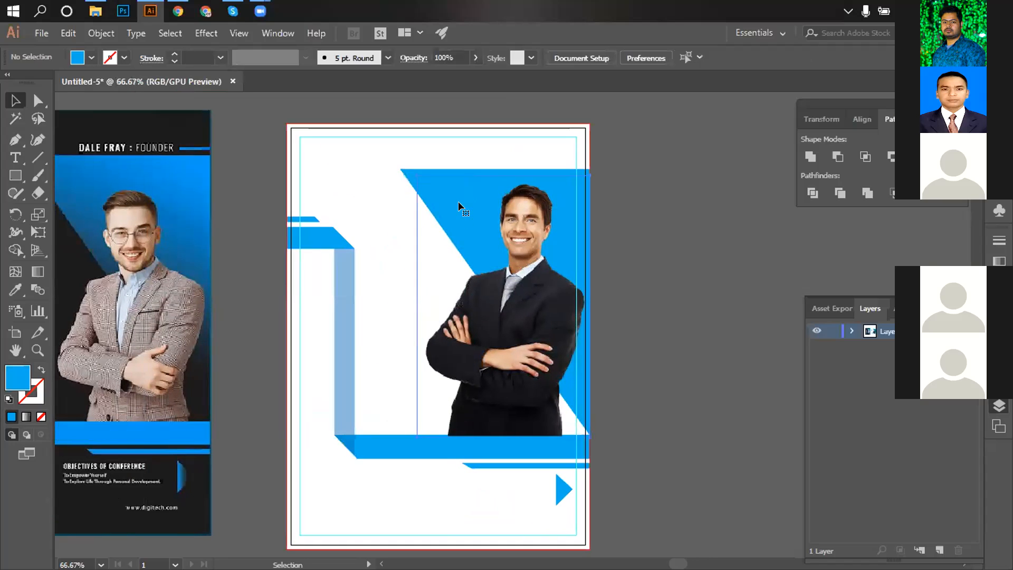
pyautogui.click(459, 206)
pyautogui.click(702, 317)
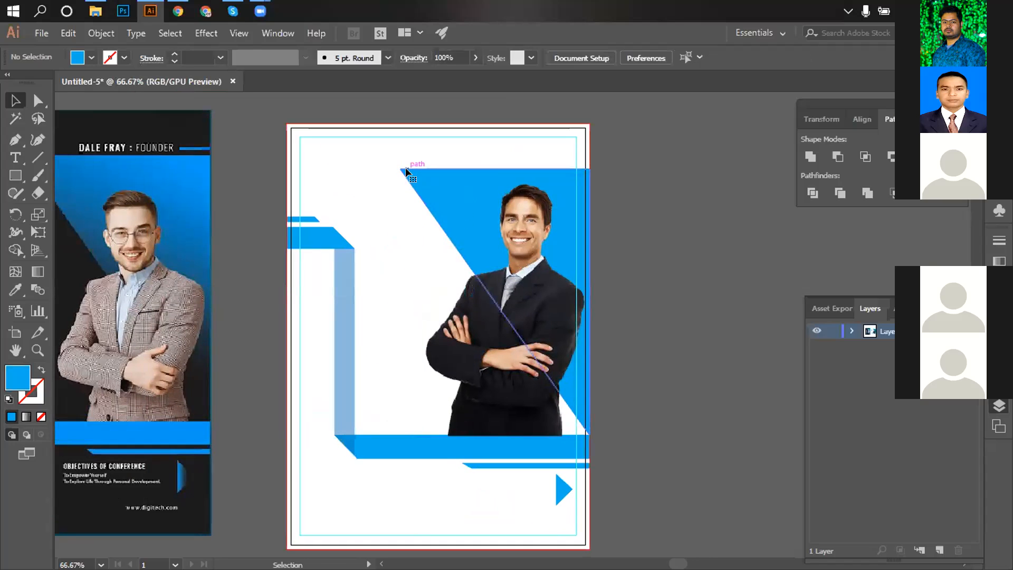
pyautogui.click(407, 171)
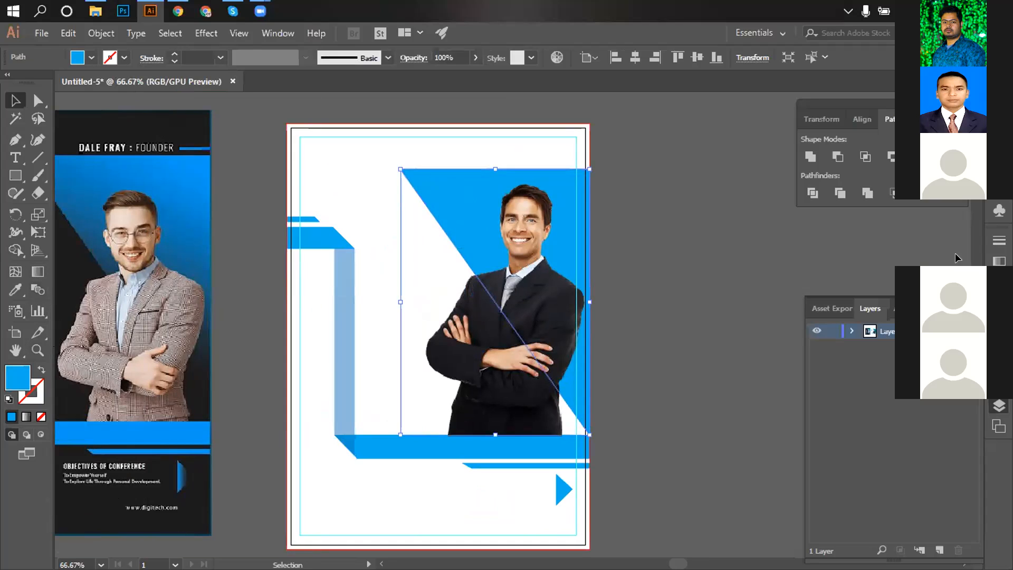
# Fill the large triangle with a default gradient and make its light stop cyan.
pyautogui.click(999, 261)
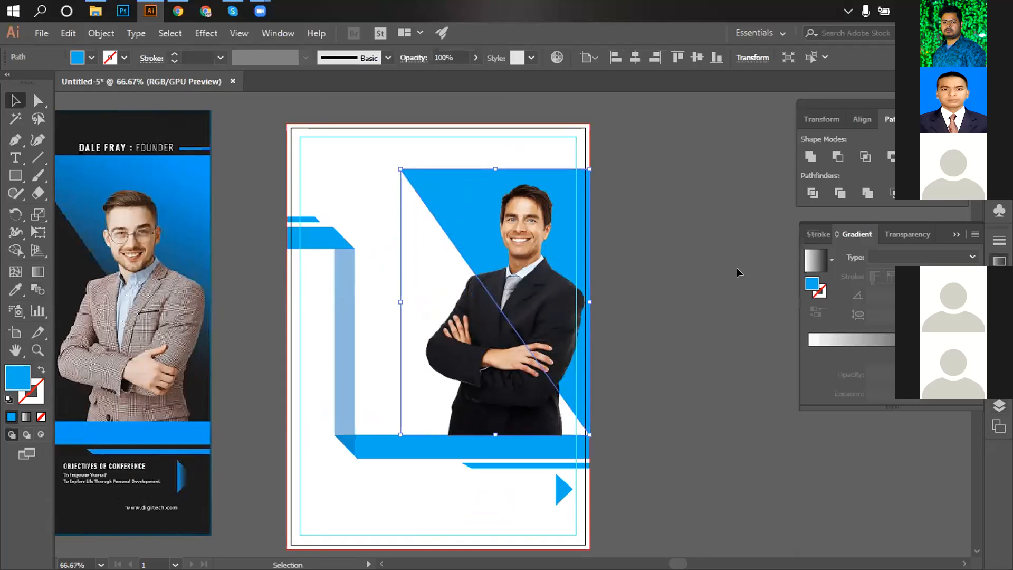
pyautogui.click(806, 265)
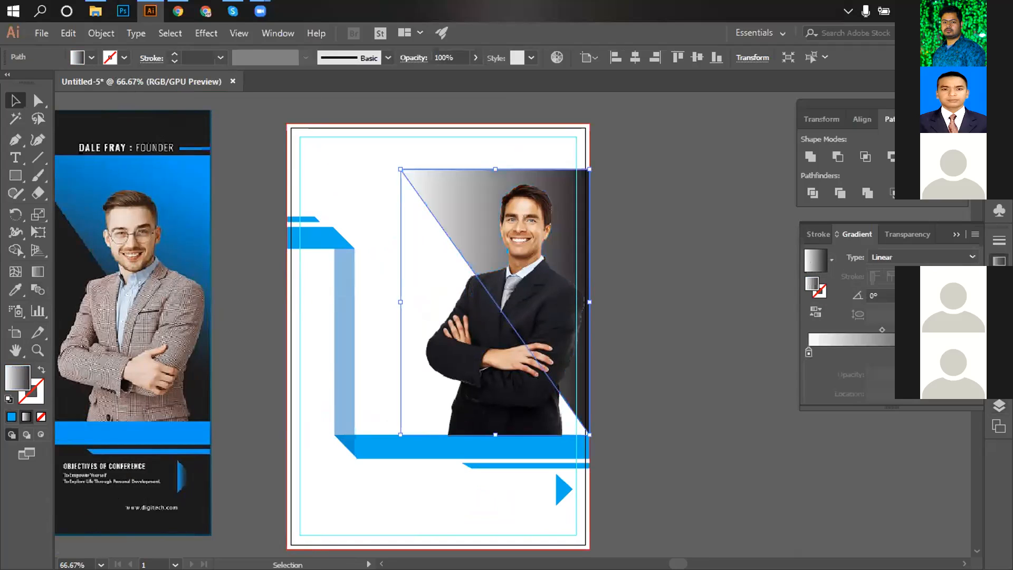
pyautogui.doubleClick(956, 353)
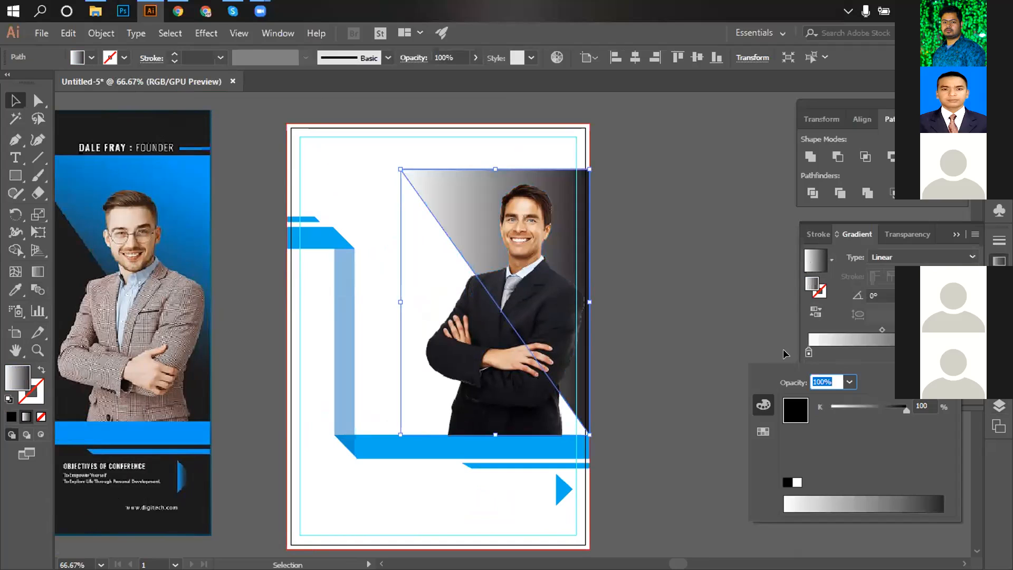
pyautogui.doubleClick(809, 352)
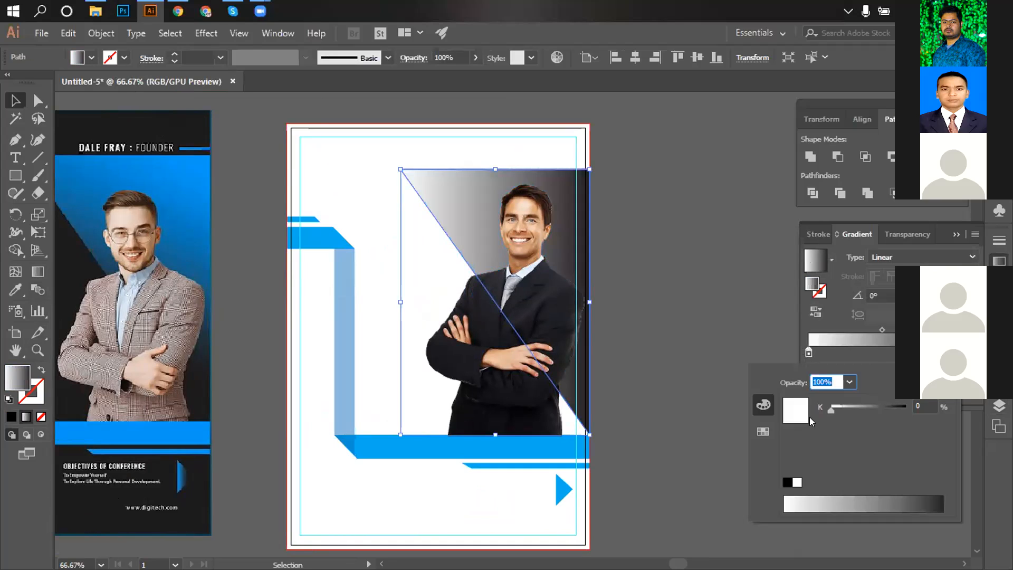
pyautogui.click(763, 431)
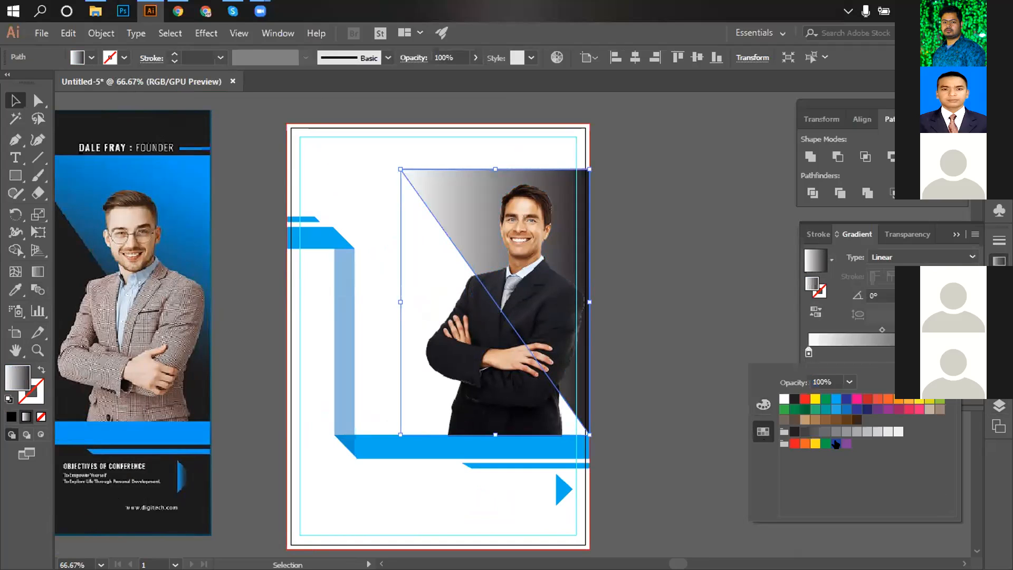
pyautogui.click(834, 399)
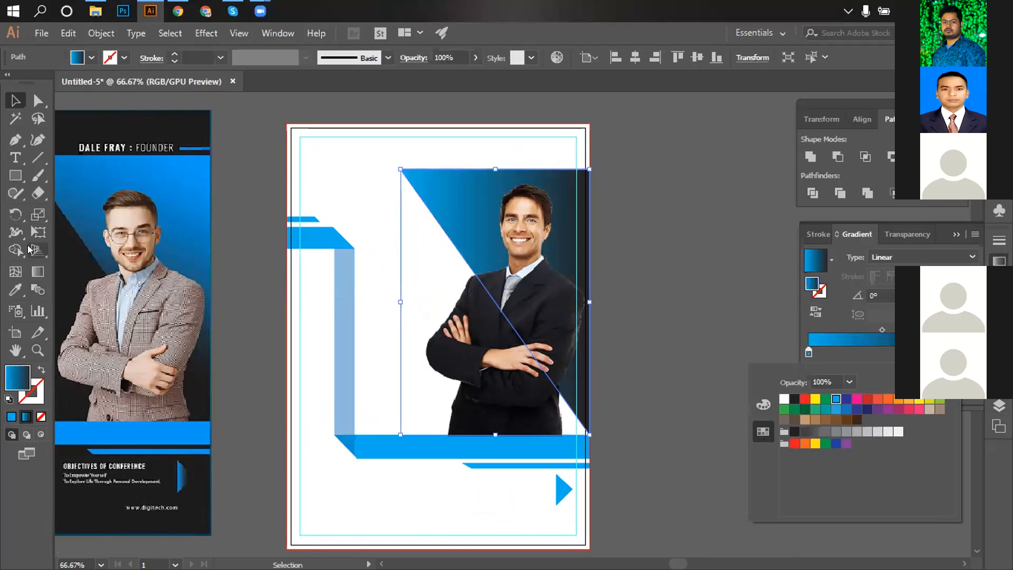
# Drag the gradient diagonally from above the page to the triangle's lower edge at -64°.
pyautogui.click(38, 271)
pyautogui.click(38, 272)
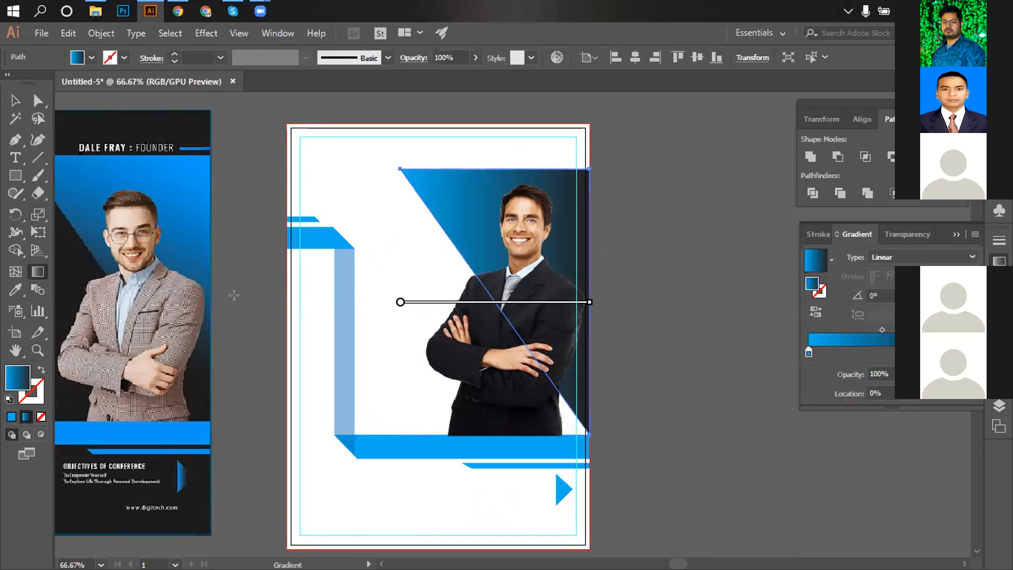
pyautogui.moveTo(475, 200); pyautogui.dragTo(573, 377)
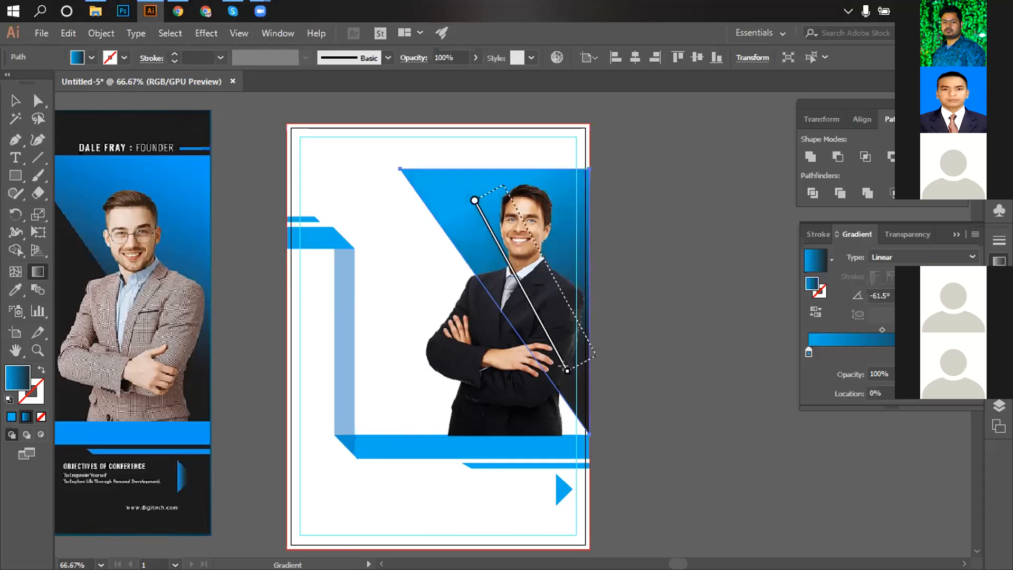
pyautogui.moveTo(507, 191); pyautogui.dragTo(602, 378)
pyautogui.moveTo(483, 143)
pyautogui.mouseDown()
pyautogui.moveTo(554, 360)
pyautogui.moveTo(591, 365)
pyautogui.mouseUp()
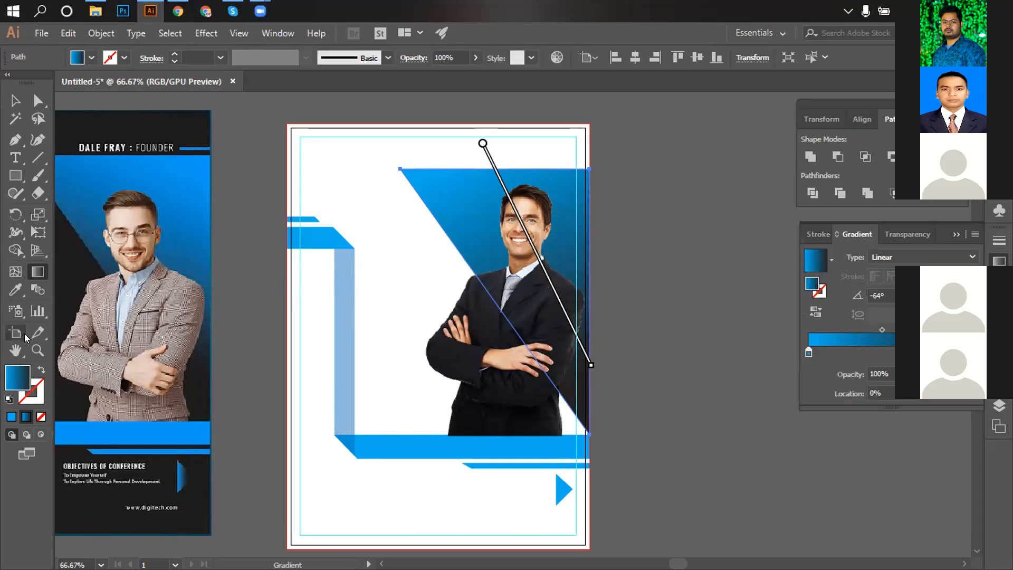
# Try sampling the reference flyer's blue onto the triangle with the eyedropper.
pyautogui.doubleClick(809, 353)
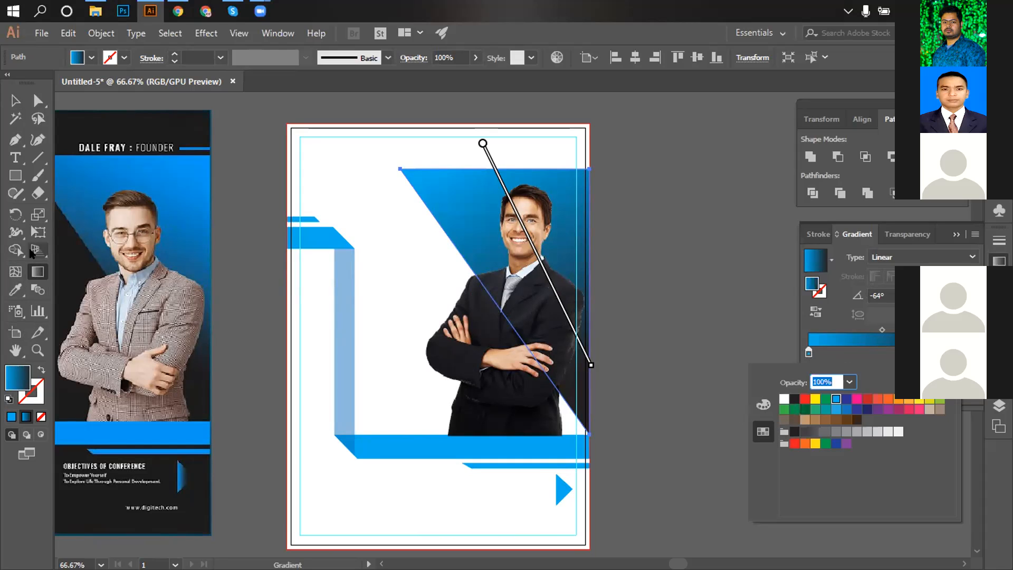
pyautogui.click(18, 290)
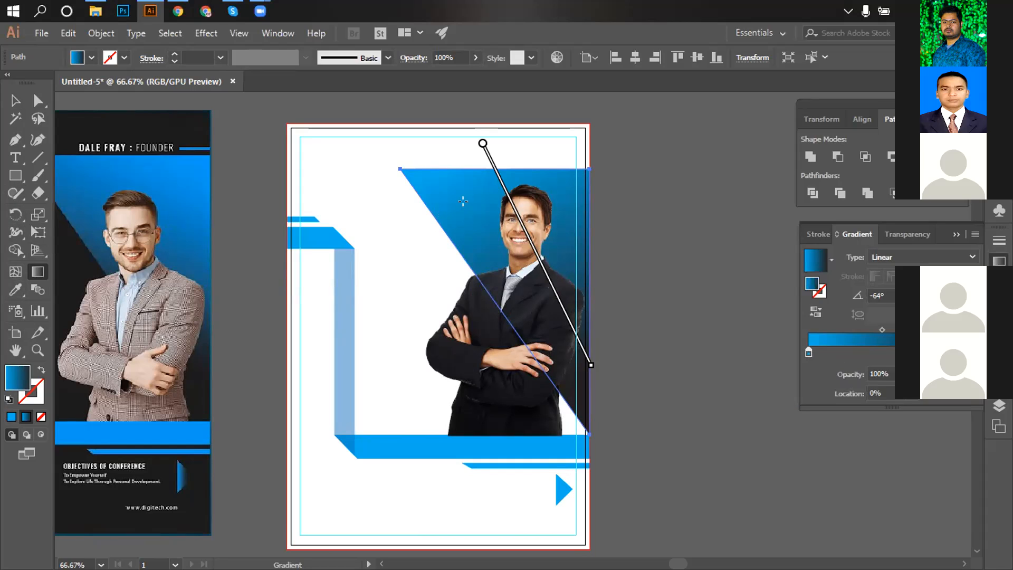
pyautogui.click(18, 289)
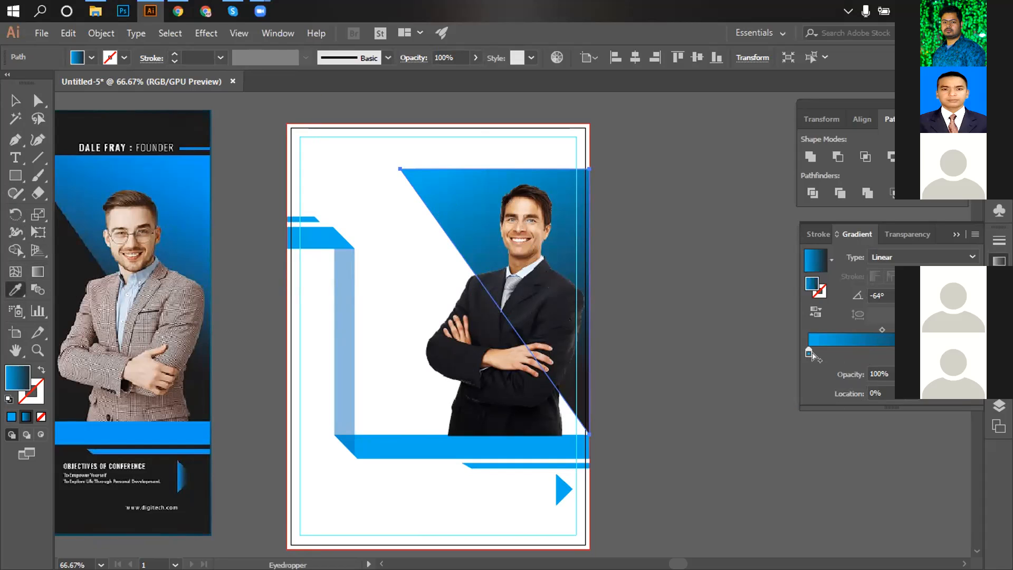
pyautogui.doubleClick(809, 353)
pyautogui.click(456, 201)
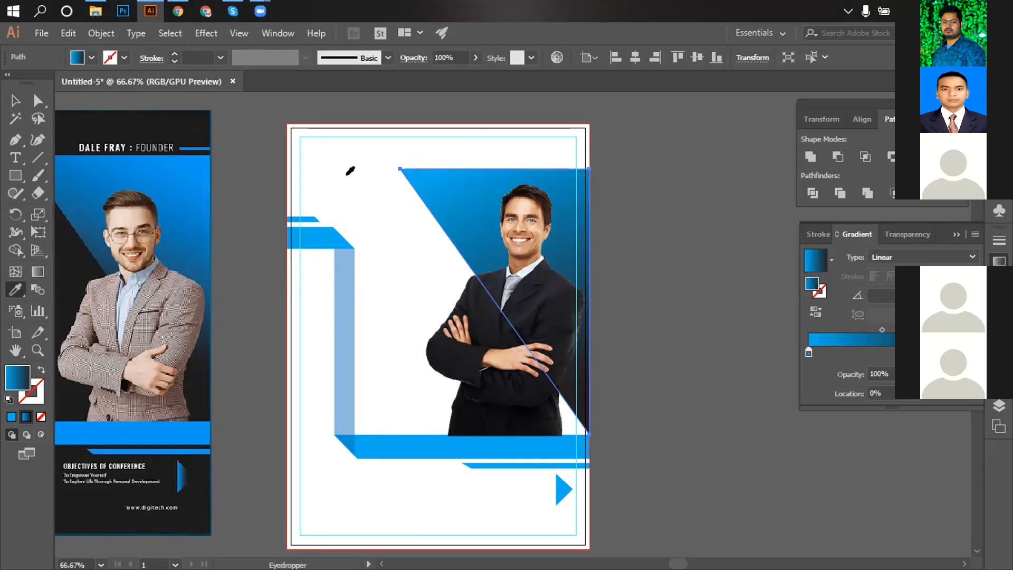
pyautogui.click(158, 155)
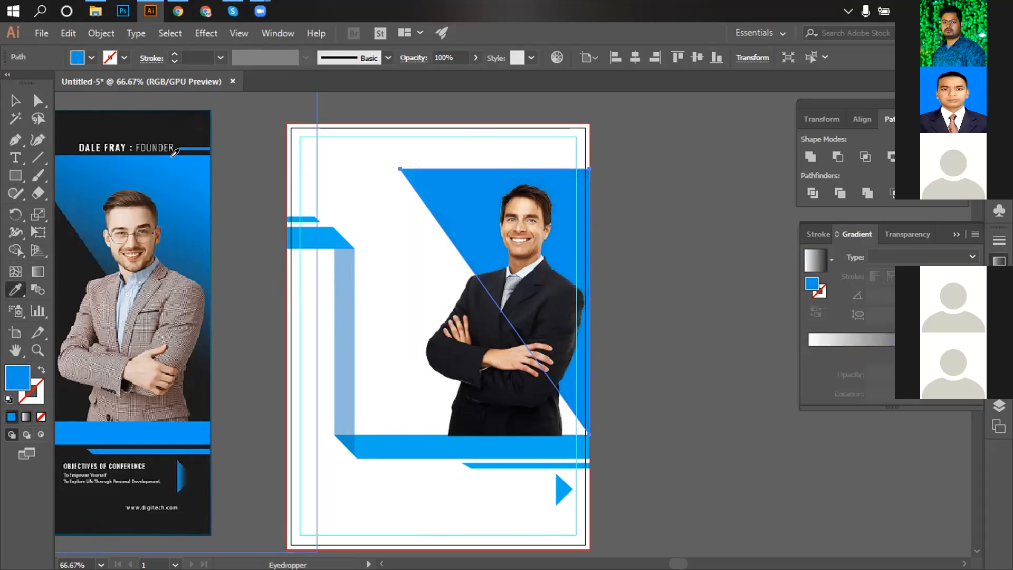
# Reselect the triangle, undo the sampled colour to restore the gradient, and zoom out.
pyautogui.click(16, 100)
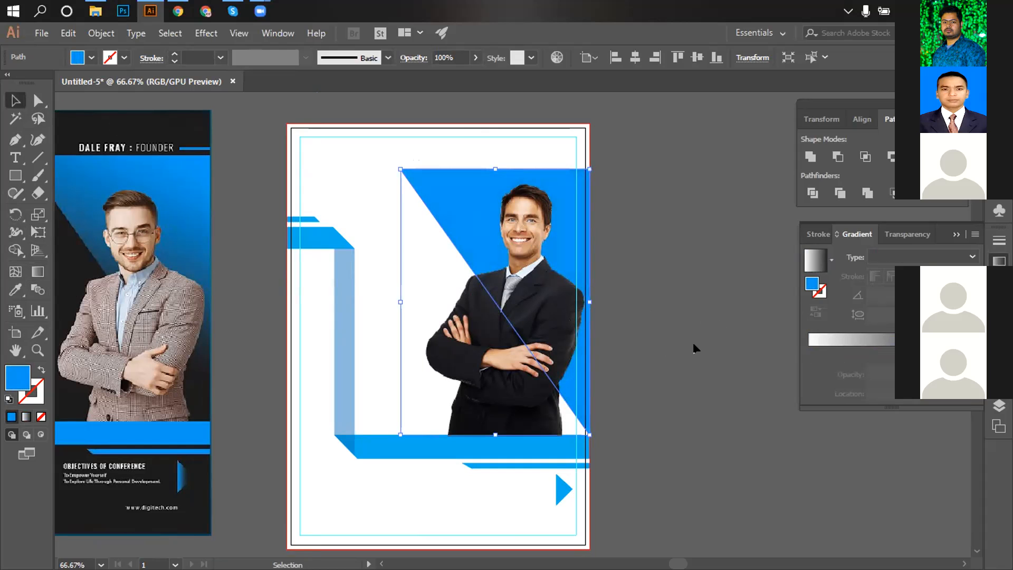
pyautogui.moveTo(391, 256); pyautogui.dragTo(464, 249)
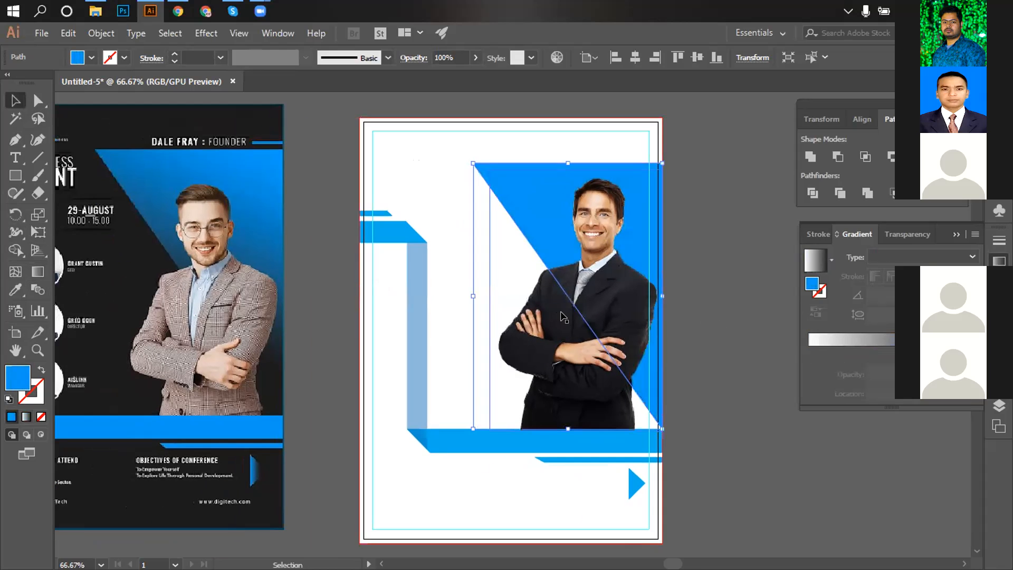
pyautogui.click(691, 288)
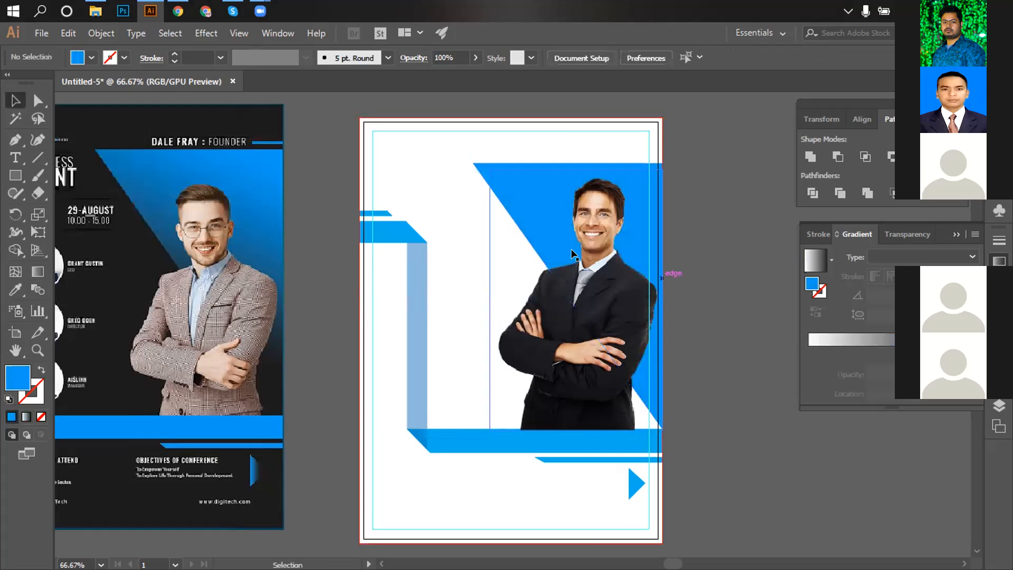
pyautogui.click(477, 168)
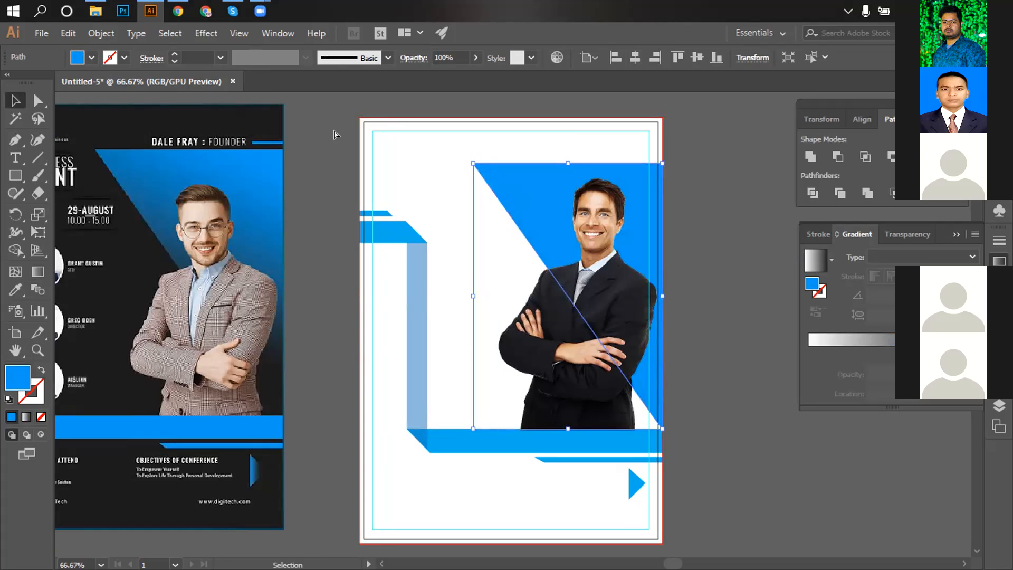
pyautogui.press('.')
pyautogui.press('v')
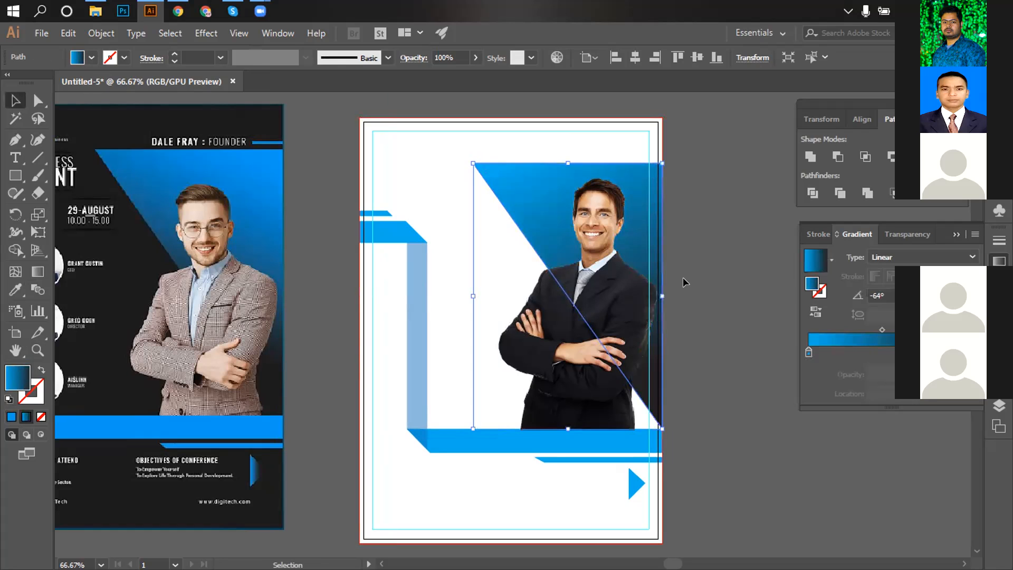
pyautogui.press('space')
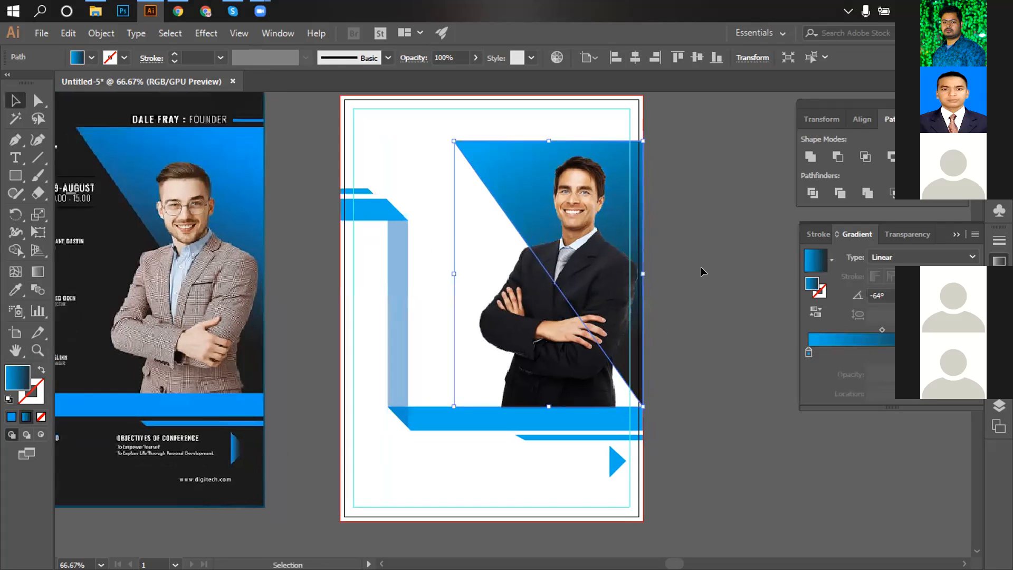
pyautogui.click(706, 324)
# Zoom in on the new flyer's footer and select the small arrow triangle.
pyautogui.keyDown('ctrl'); pyautogui.keyDown('alt'); pyautogui.click(501, 321); pyautogui.keyUp('alt'); pyautogui.keyUp('ctrl')
pyautogui.keyDown('ctrl'); pyautogui.keyDown('alt'); pyautogui.click(508, 326); pyautogui.keyUp('alt'); pyautogui.keyUp('ctrl')
pyautogui.moveTo(519, 327); pyautogui.dragTo(513, 296)
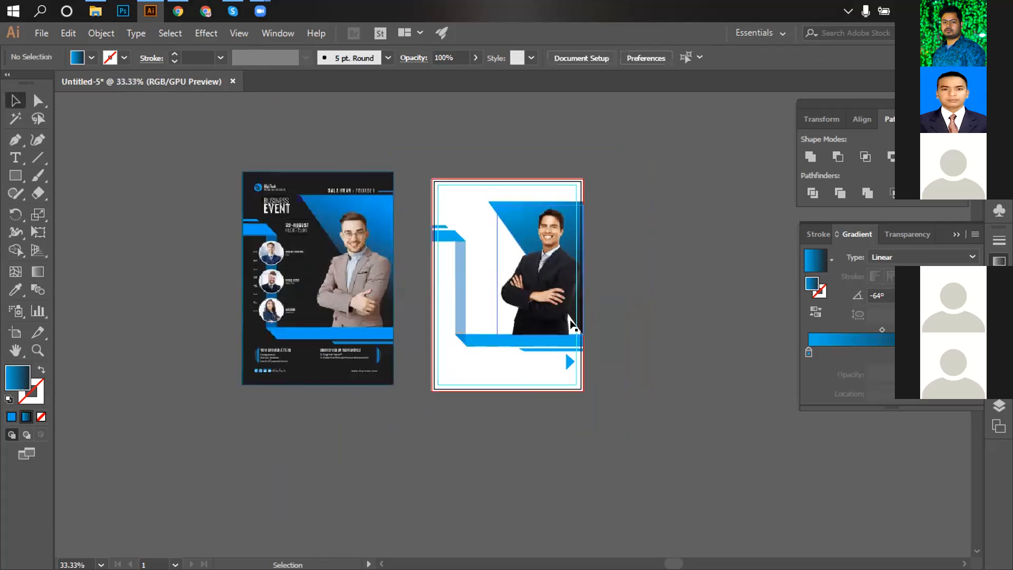
pyautogui.keyDown('ctrl'); pyautogui.click(571, 320); pyautogui.keyUp('ctrl')
pyautogui.keyDown('ctrl'); pyautogui.click(571, 320); pyautogui.keyUp('ctrl')
pyautogui.moveTo(384, 391); pyautogui.dragTo(651, 339)
pyautogui.moveTo(584, 389); pyautogui.dragTo(739, 457)
pyautogui.keyDown('ctrl'); pyautogui.click(706, 413); pyautogui.keyUp('ctrl')
pyautogui.click(671, 349)
pyautogui.scroll(3, 671, 352)
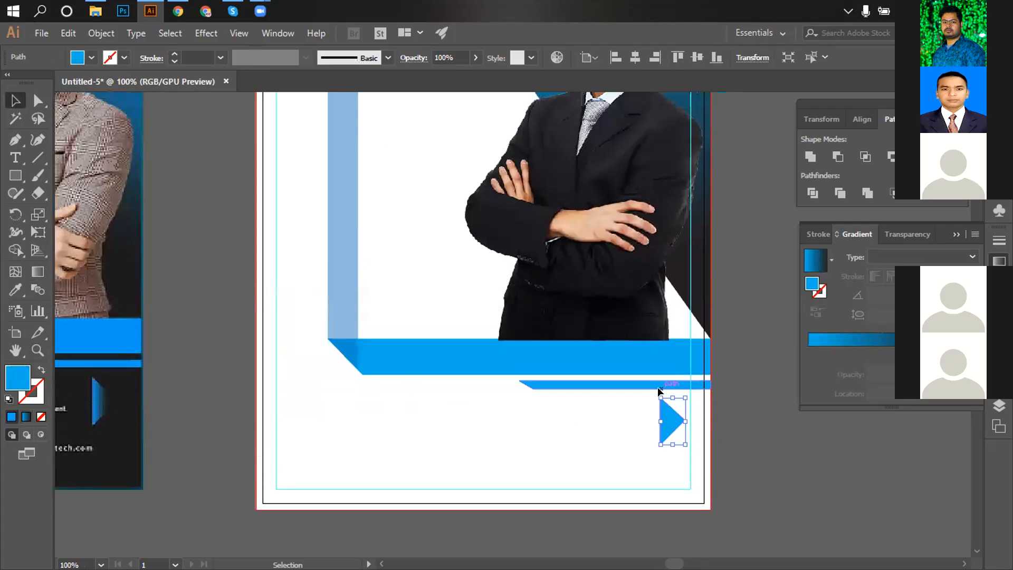
# Make the arrow triangle black by sampling from the reference artwork.
pyautogui.click(16, 289)
pyautogui.click(407, 156)
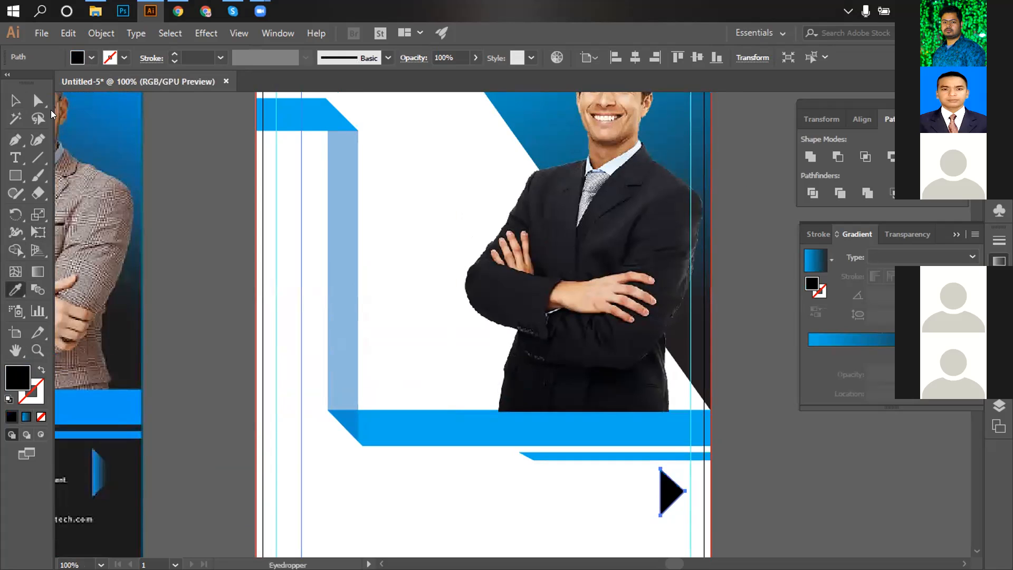
pyautogui.click(15, 101)
pyautogui.keyDown('ctrl'); pyautogui.click(654, 495); pyautogui.keyUp('ctrl')
pyautogui.keyDown('ctrl'); pyautogui.click(653, 494); pyautogui.keyUp('ctrl')
pyautogui.moveTo(557, 414); pyautogui.dragTo(674, 468)
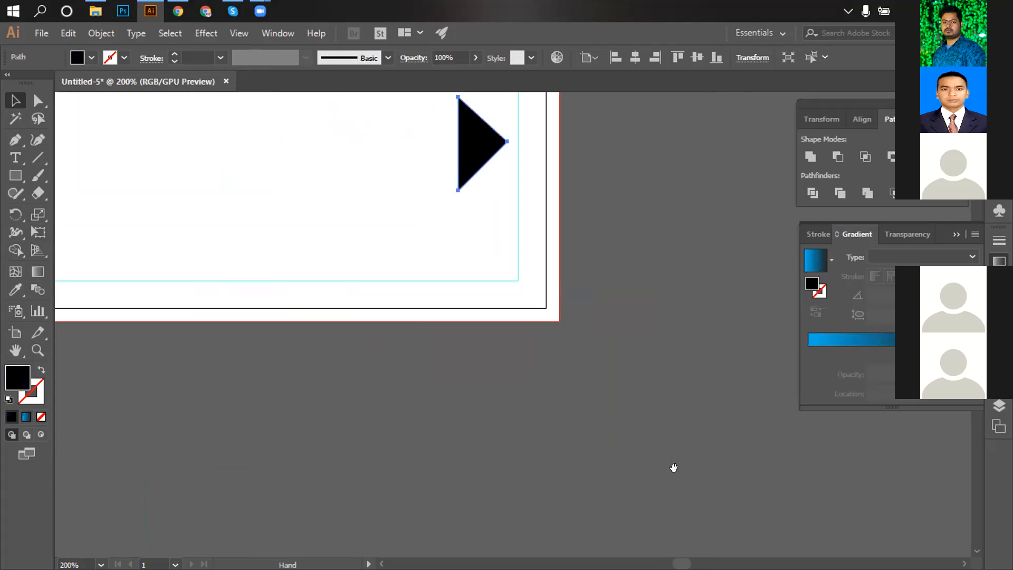
pyautogui.moveTo(604, 195); pyautogui.dragTo(631, 265)
# Apply a linear blue gradient at 0° to the arrow triangle and adjust its span.
pyautogui.click(38, 272)
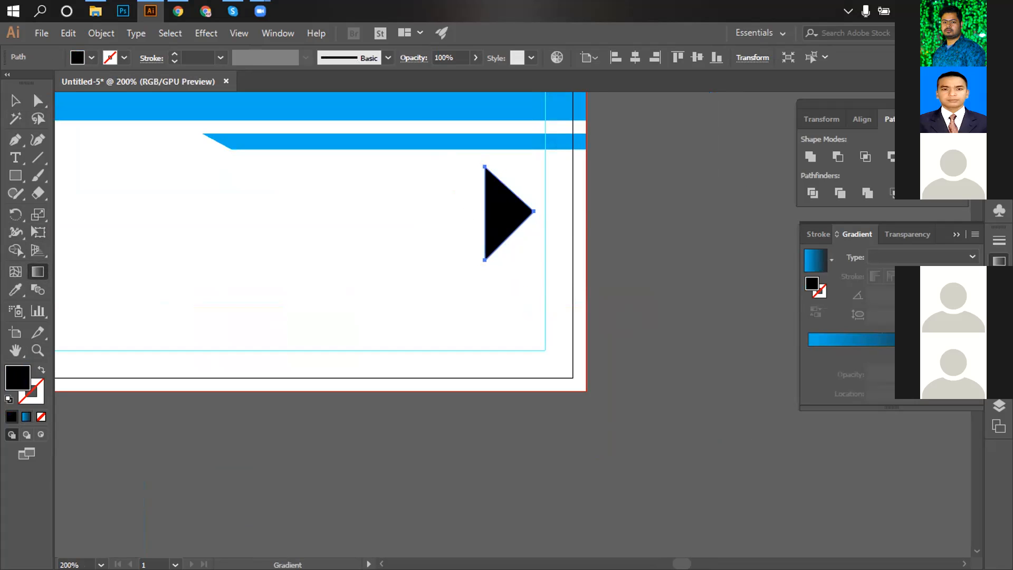
pyautogui.click(886, 343)
pyautogui.moveTo(505, 222)
pyautogui.moveTo(527, 210); pyautogui.dragTo(525, 209)
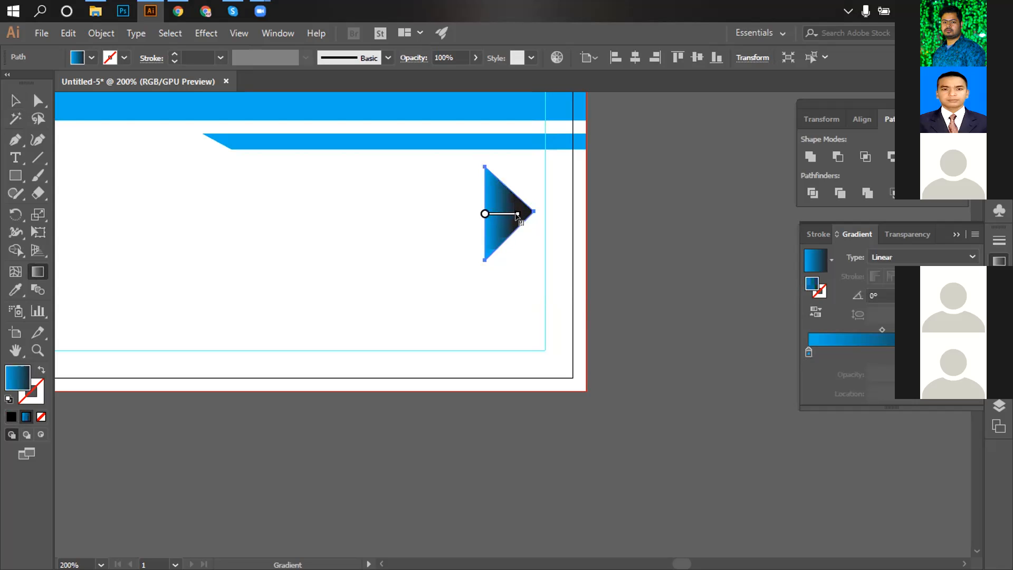
# Deselect the arrow and zoom out to show both flyers side by side.
pyautogui.click(17, 102)
pyautogui.click(684, 308)
pyautogui.keyDown('ctrl'); pyautogui.keyDown('alt'); pyautogui.click(537, 289); pyautogui.keyUp('alt'); pyautogui.keyUp('ctrl')
pyautogui.keyDown('ctrl'); pyautogui.keyDown('alt'); pyautogui.click(537, 289); pyautogui.keyUp('alt'); pyautogui.keyUp('ctrl')
pyautogui.keyDown('ctrl'); pyautogui.keyDown('alt'); pyautogui.click(537, 289); pyautogui.keyUp('alt'); pyautogui.keyUp('ctrl')
pyautogui.moveTo(515, 374); pyautogui.dragTo(684, 365)
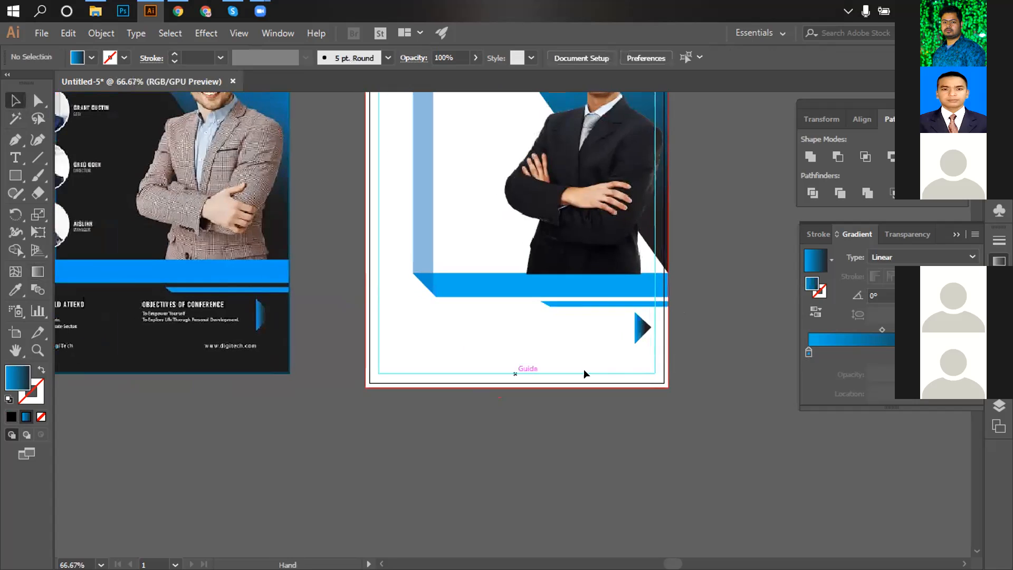
pyautogui.keyDown('ctrl'); pyautogui.keyDown('alt'); pyautogui.click(513, 374); pyautogui.keyUp('alt'); pyautogui.keyUp('ctrl')
pyautogui.moveTo(504, 374); pyautogui.dragTo(551, 382)
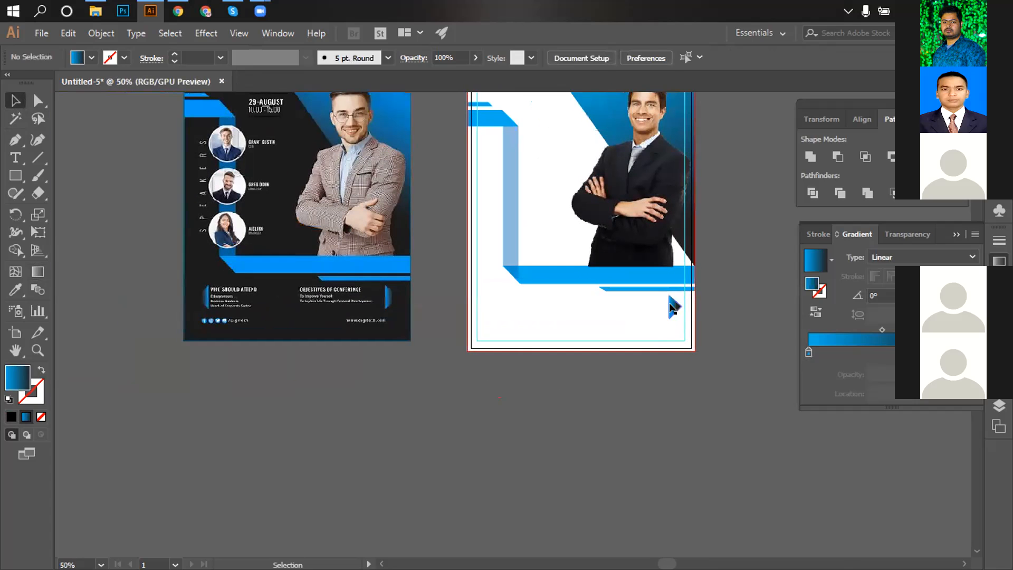
# Make a vertically reflected copy of the blue arrow with Transform > Reflect.
pyautogui.rightClick(673, 307)
pyautogui.moveTo(717, 474)
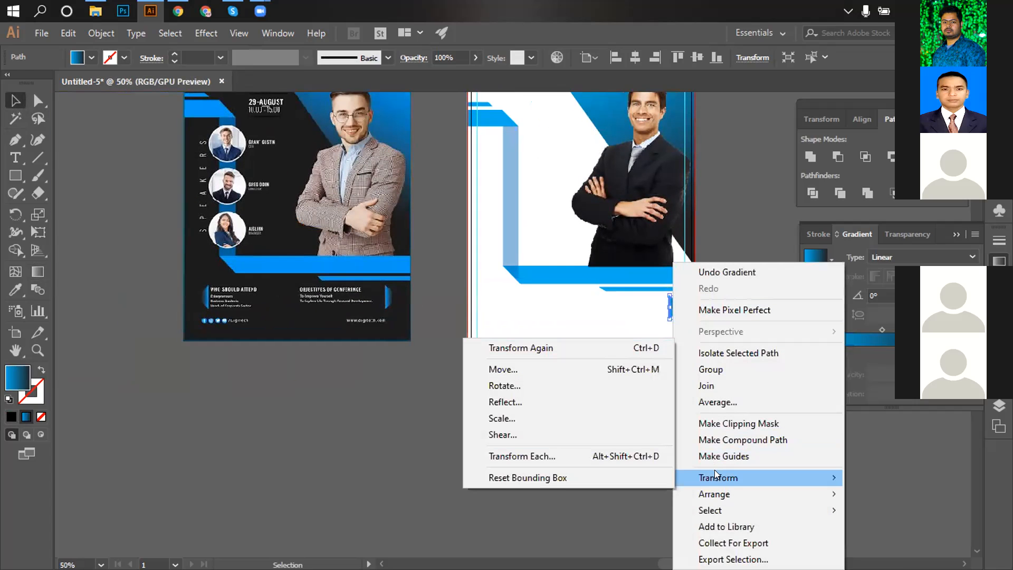
pyautogui.moveTo(715, 492)
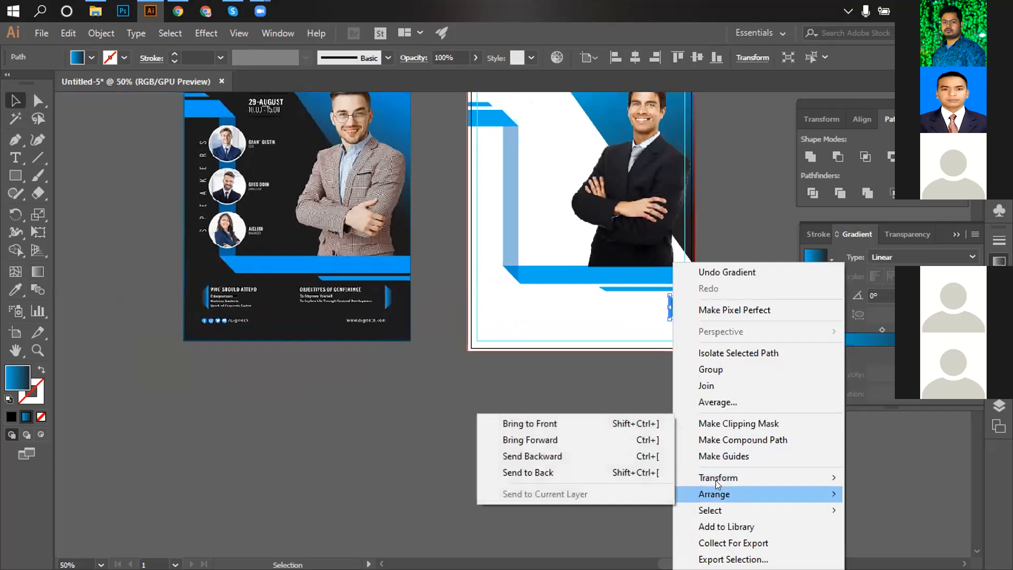
pyautogui.click(521, 399)
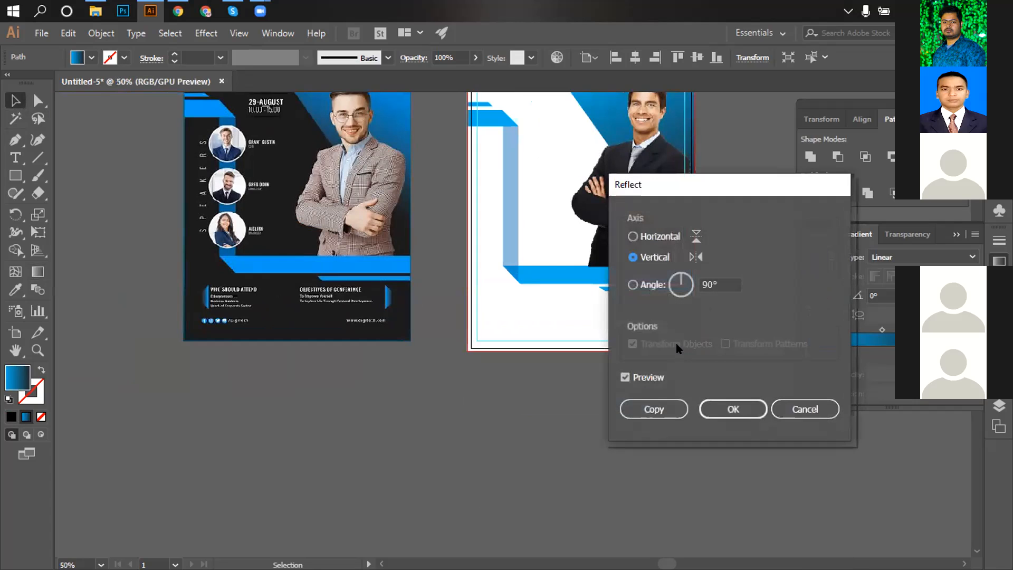
pyautogui.click(649, 408)
pyautogui.click(630, 404)
pyautogui.click(677, 306)
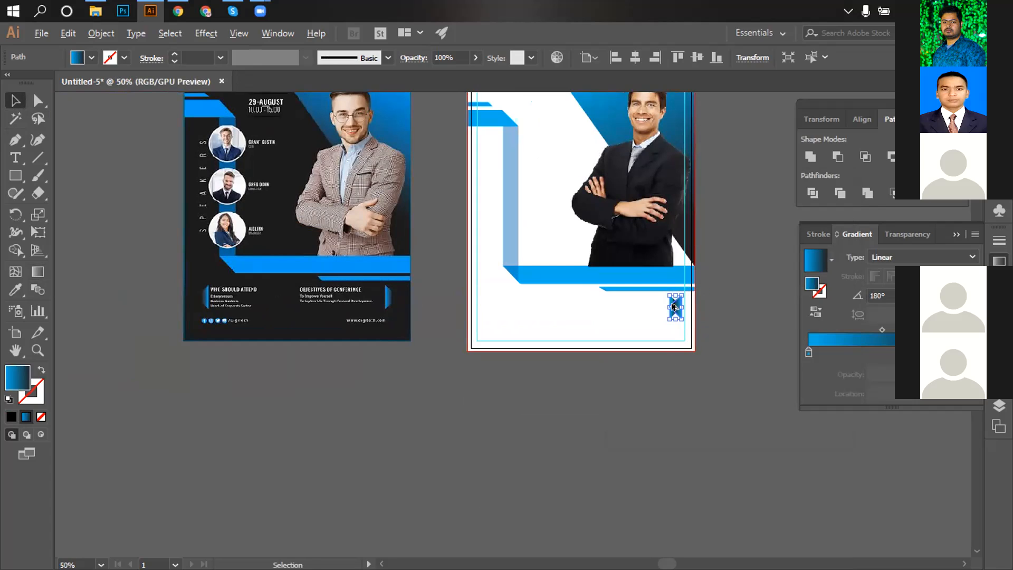
# Move the mirrored arrow to the flyer's bottom-left margin.
pyautogui.click(561, 308)
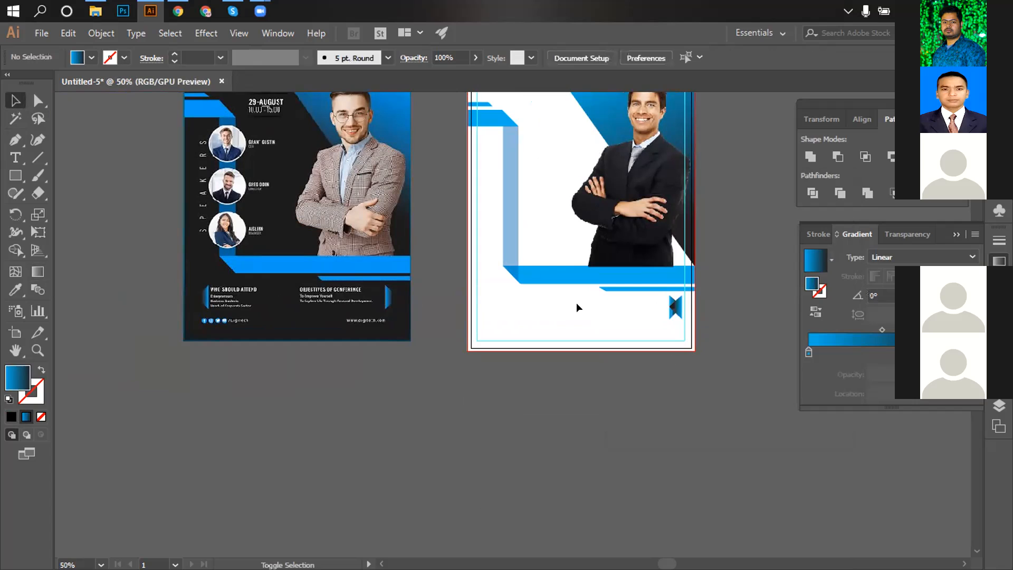
pyautogui.click(676, 308)
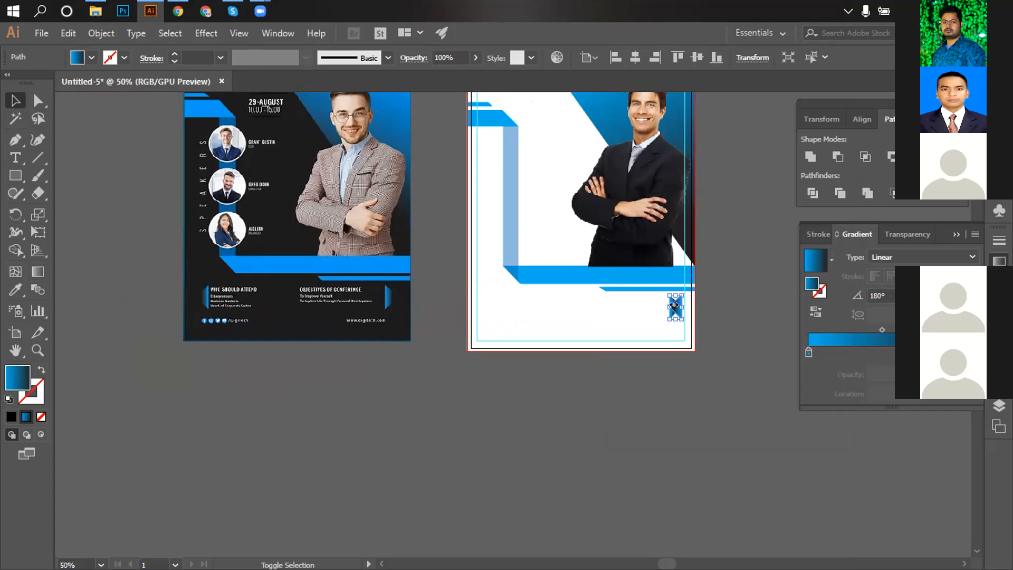
pyautogui.click(619, 308)
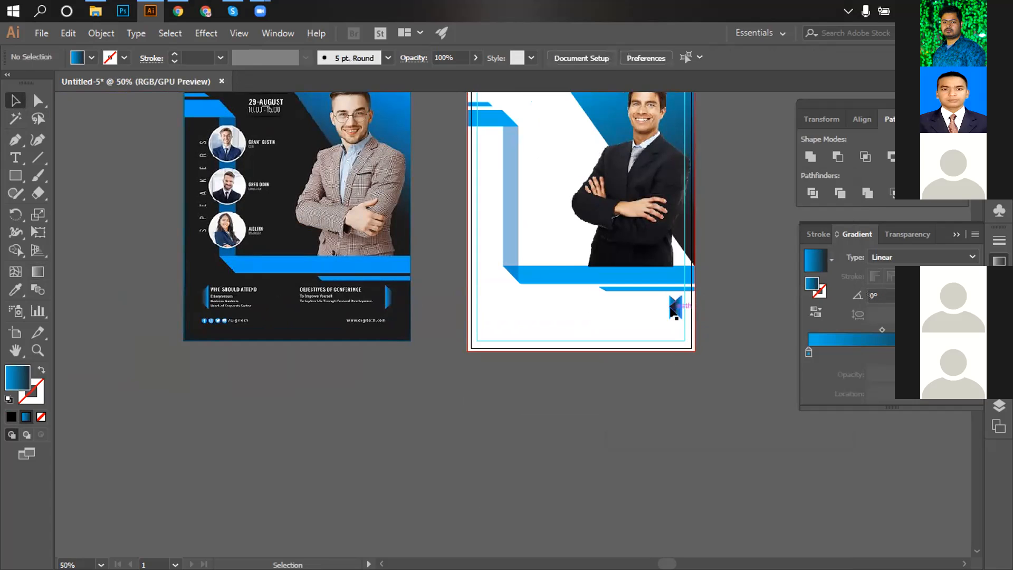
pyautogui.moveTo(672, 305); pyautogui.dragTo(503, 305)
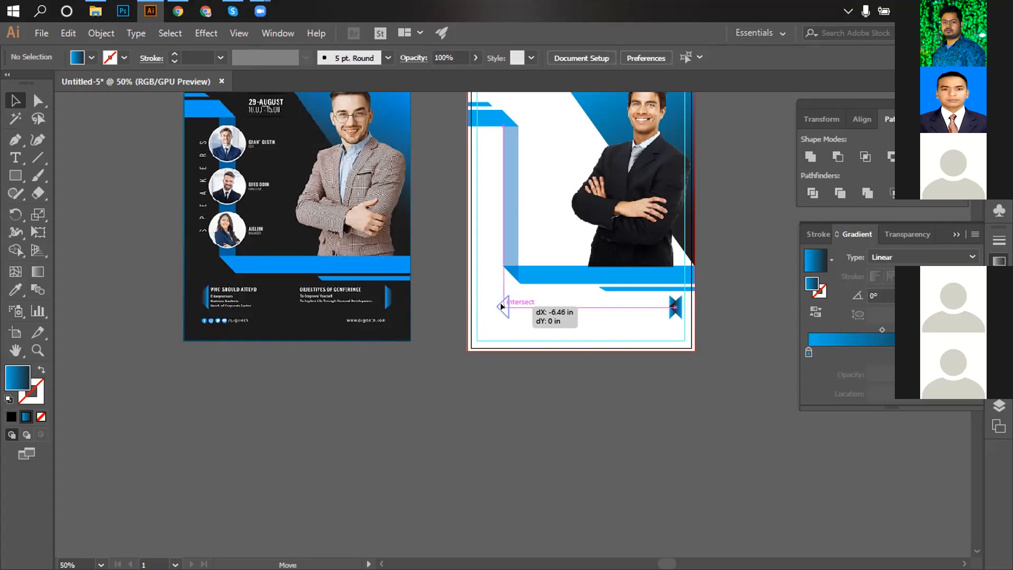
pyautogui.moveTo(502, 306); pyautogui.dragTo(494, 306)
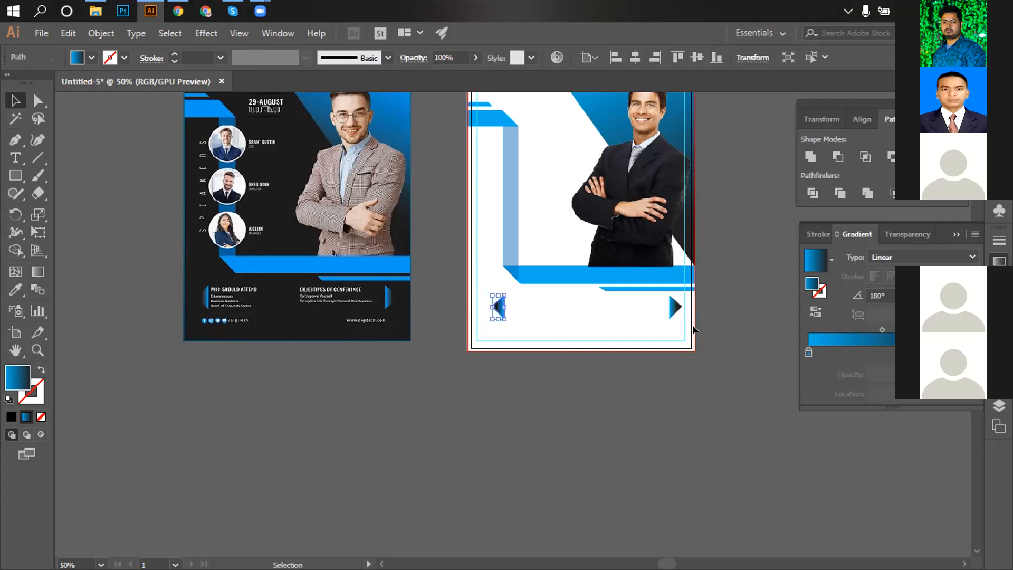
pyautogui.click(723, 381)
pyautogui.scroll(2, 628, 351)
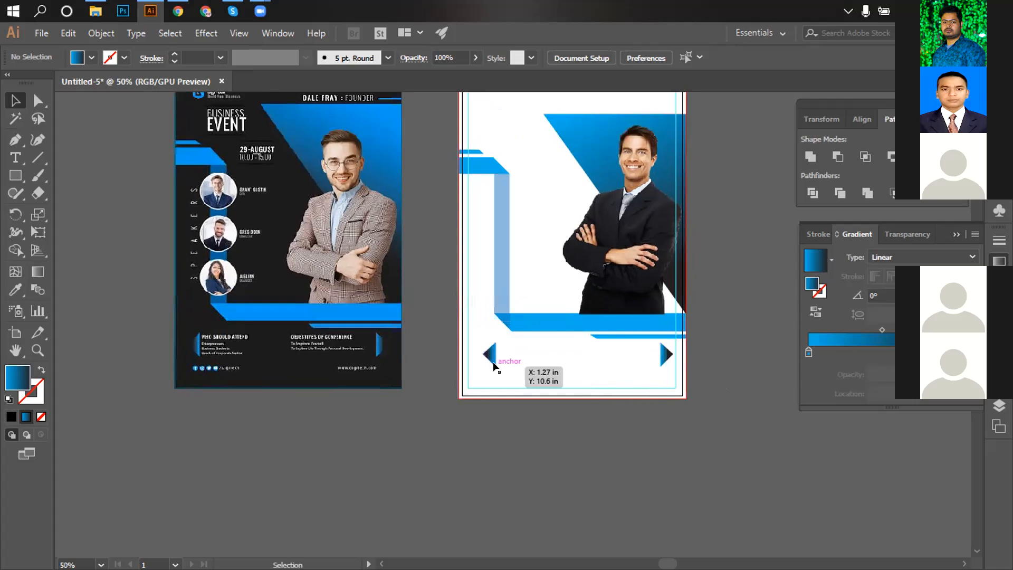
pyautogui.moveTo(482, 354); pyautogui.dragTo(477, 354)
# Bring the reference flyer's logo and empty canvas into view.
pyautogui.press('space')
pyautogui.moveTo(603, 348); pyautogui.dragTo(594, 319)
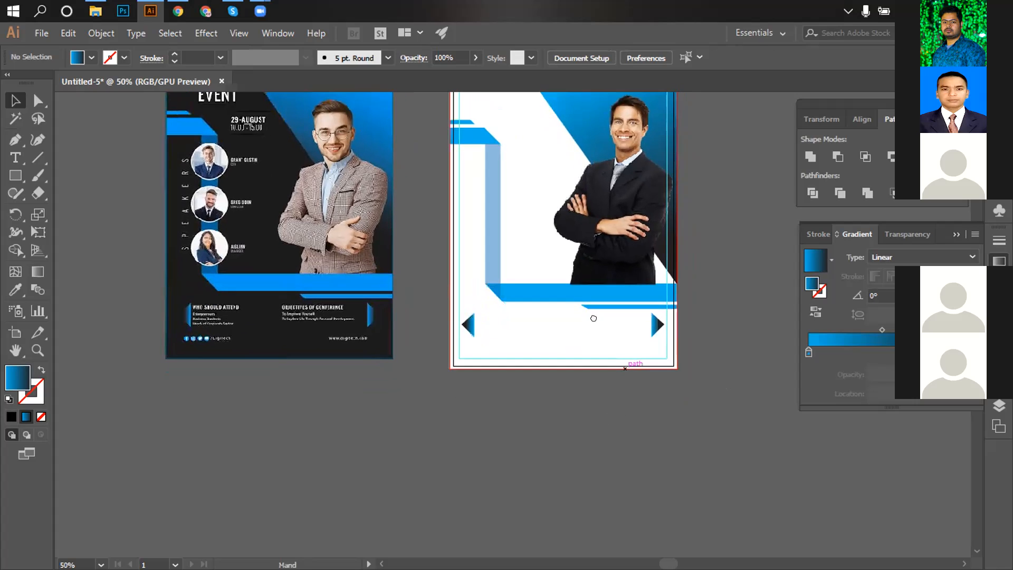
pyautogui.scroll(4, 593, 318)
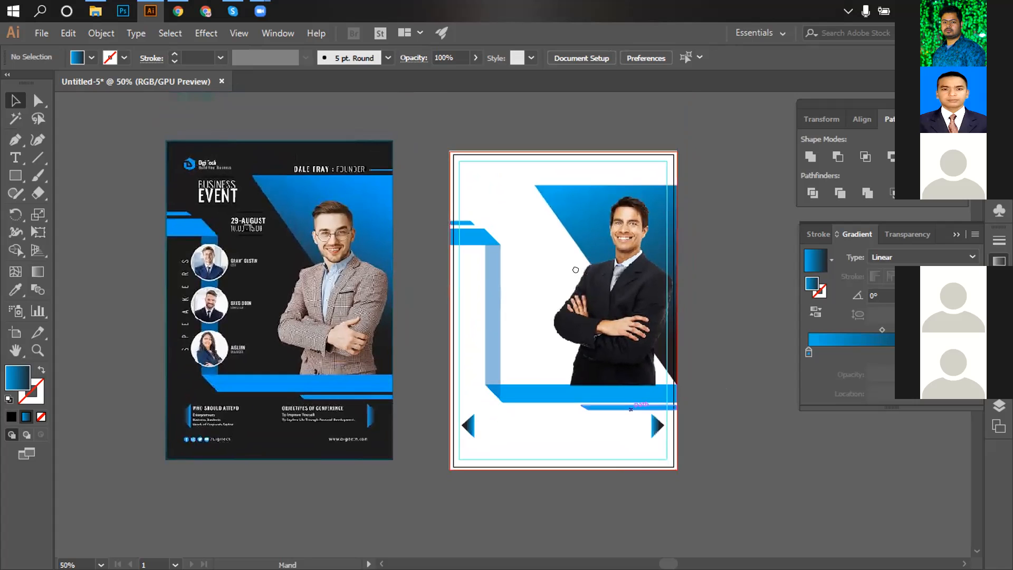
pyautogui.moveTo(567, 274); pyautogui.dragTo(563, 263)
pyautogui.hotkey('ctrl', 'space')
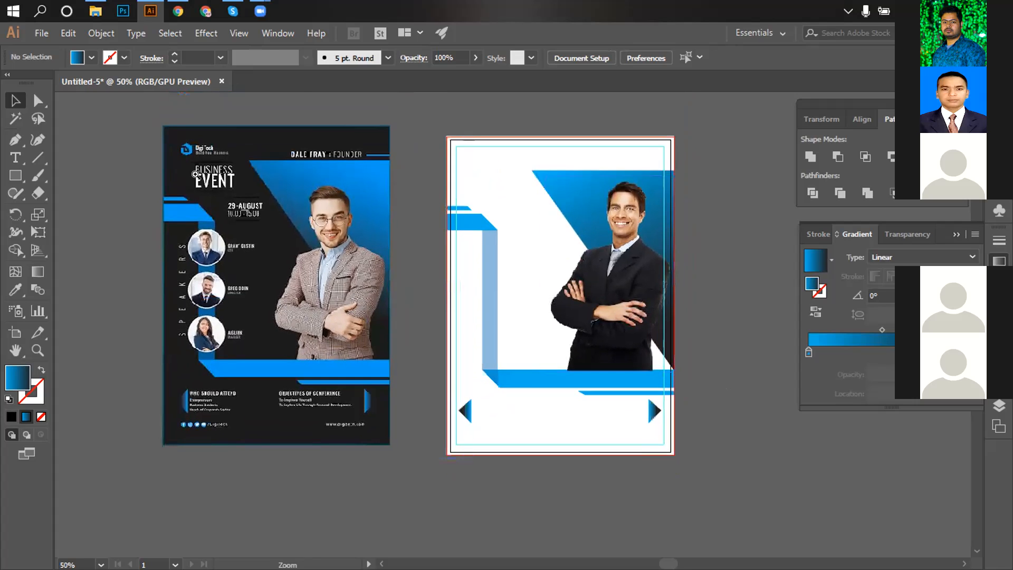
pyautogui.keyDown('ctrl'); pyautogui.doubleClick(202, 179); pyautogui.keyUp('ctrl')
pyautogui.moveTo(533, 364); pyautogui.dragTo(441, 256)
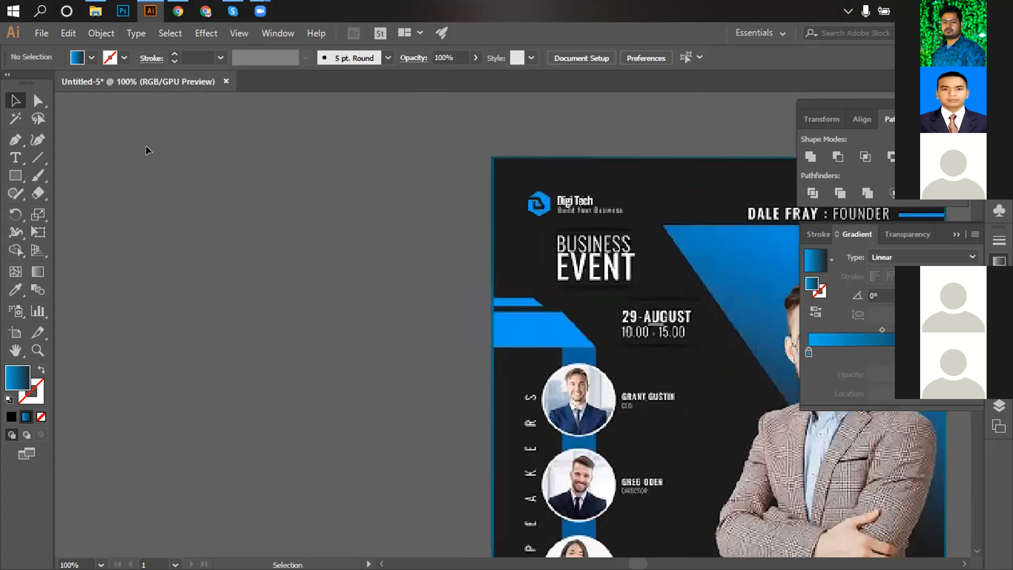
# Draw a hexagon on the empty canvas and fill it light blue.
pyautogui.click(16, 175)
pyautogui.moveTo(17, 175); pyautogui.dragTo(89, 236)
pyautogui.moveTo(284, 232); pyautogui.dragTo(309, 262)
pyautogui.click(92, 57)
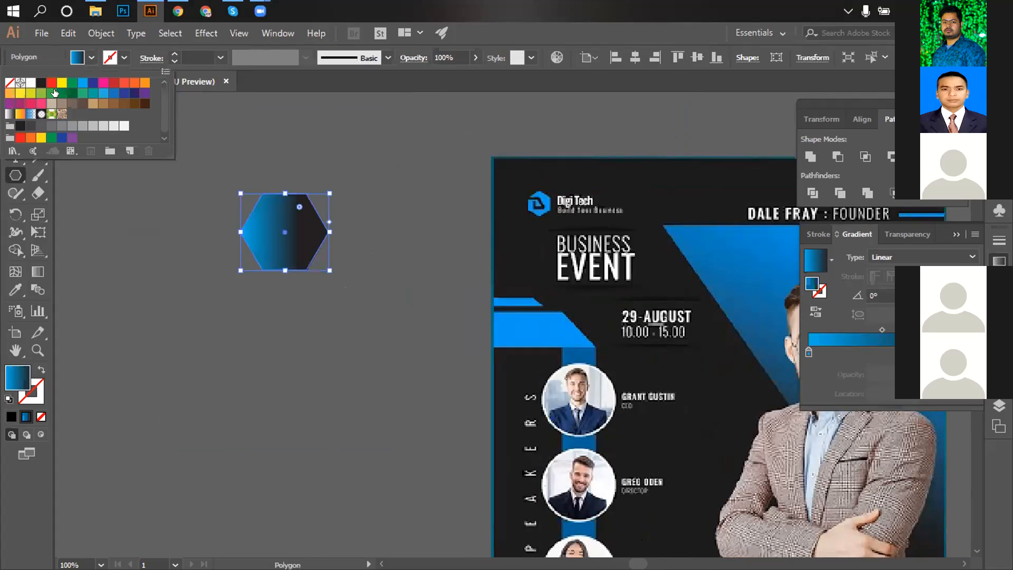
pyautogui.click(83, 84)
# Rotate the hexagon 90° with Transform > Rotate so it stands point-up.
pyautogui.press('Escape')
pyautogui.press('v')
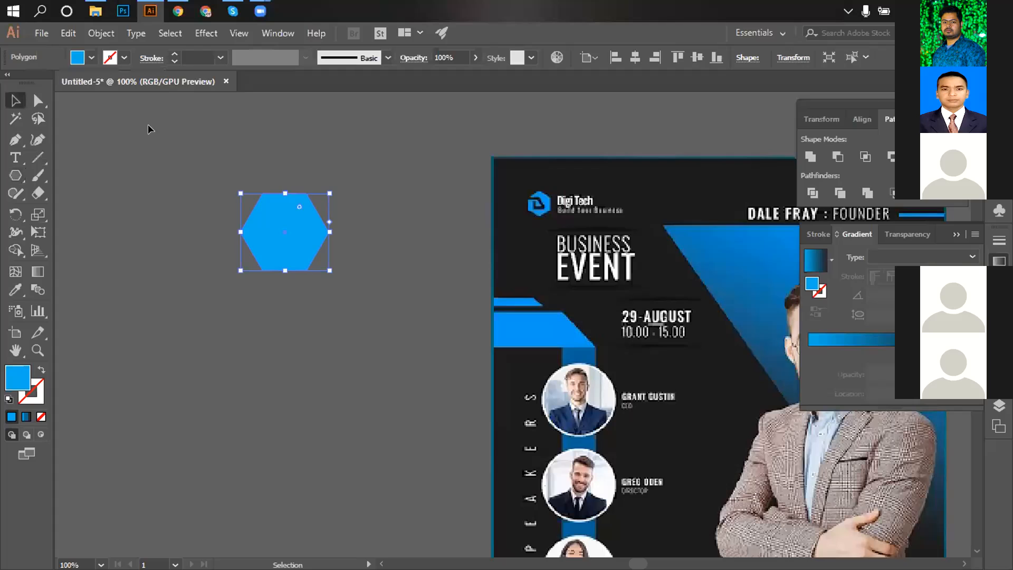
pyautogui.rightClick(297, 221)
pyautogui.moveTo(357, 438)
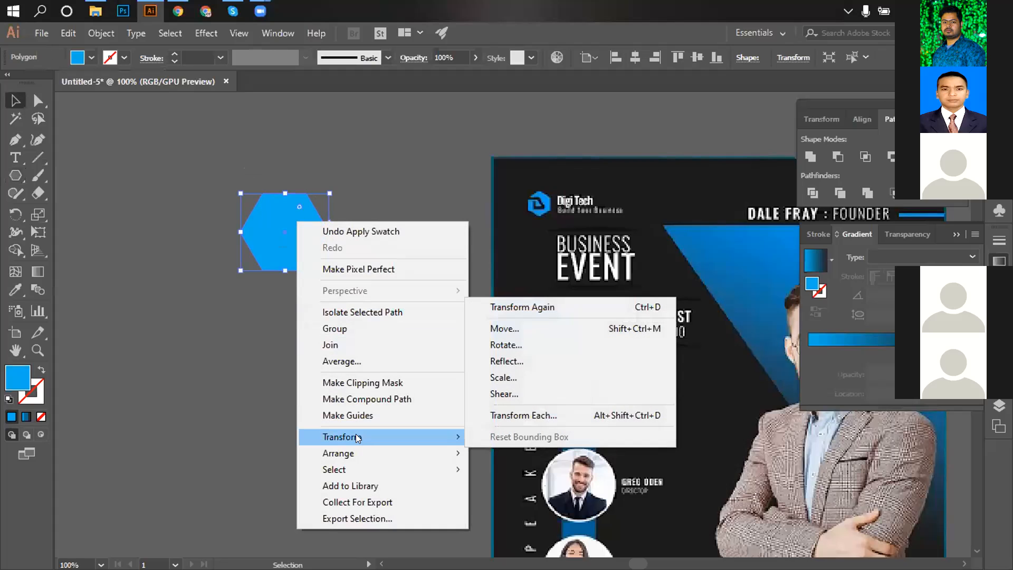
pyautogui.click(506, 345)
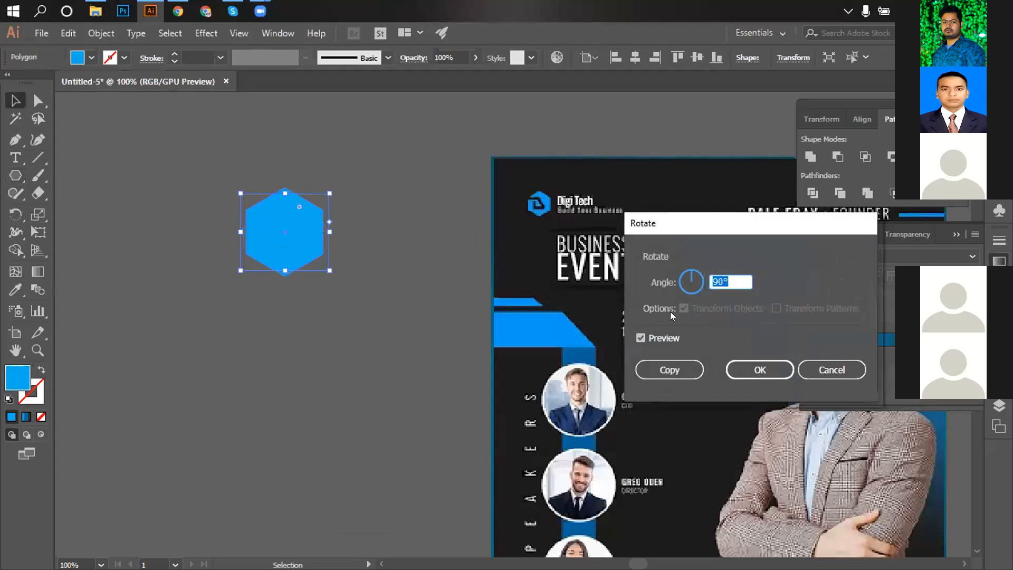
pyautogui.click(744, 364)
pyautogui.click(345, 262)
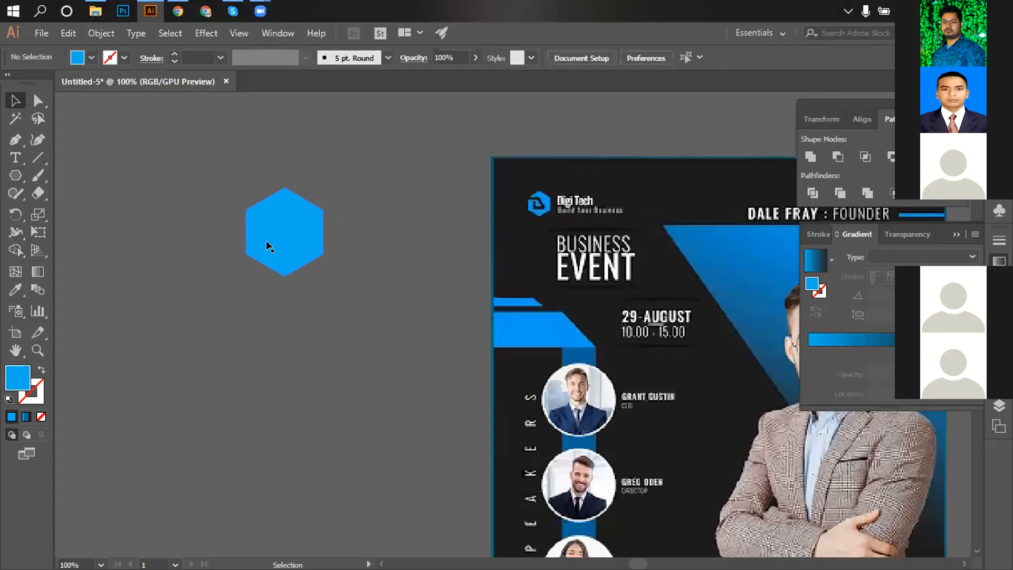
pyautogui.click(15, 139)
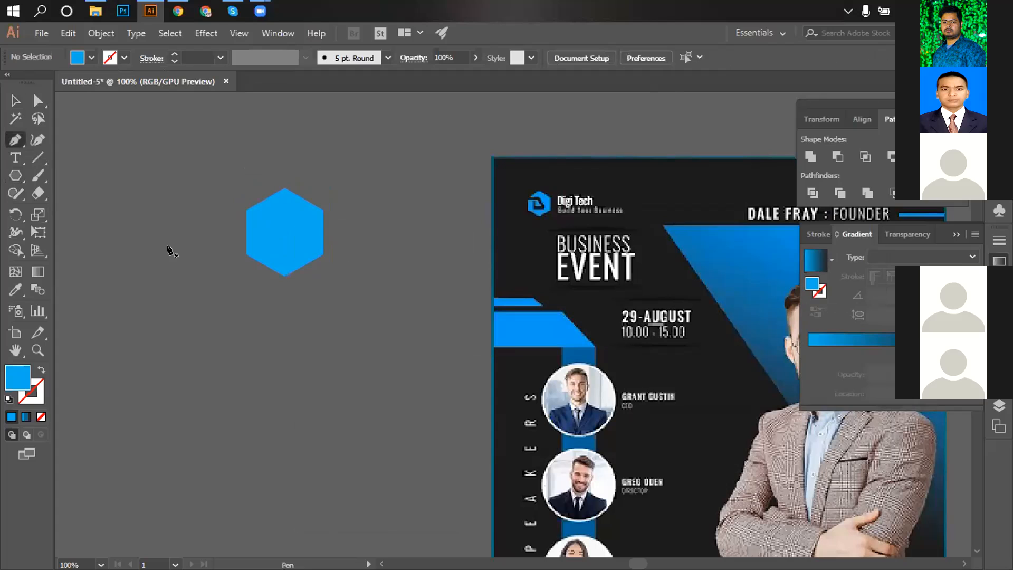
# Draw a five-point angled path beside the hexagon with the Pen tool.
pyautogui.click(168, 248)
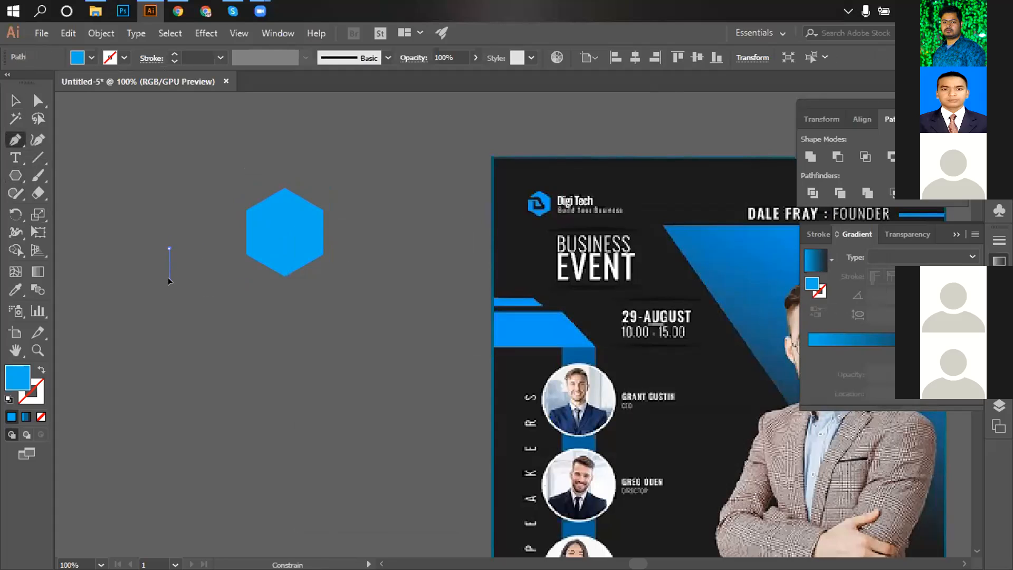
pyautogui.click(169, 281)
pyautogui.click(198, 280)
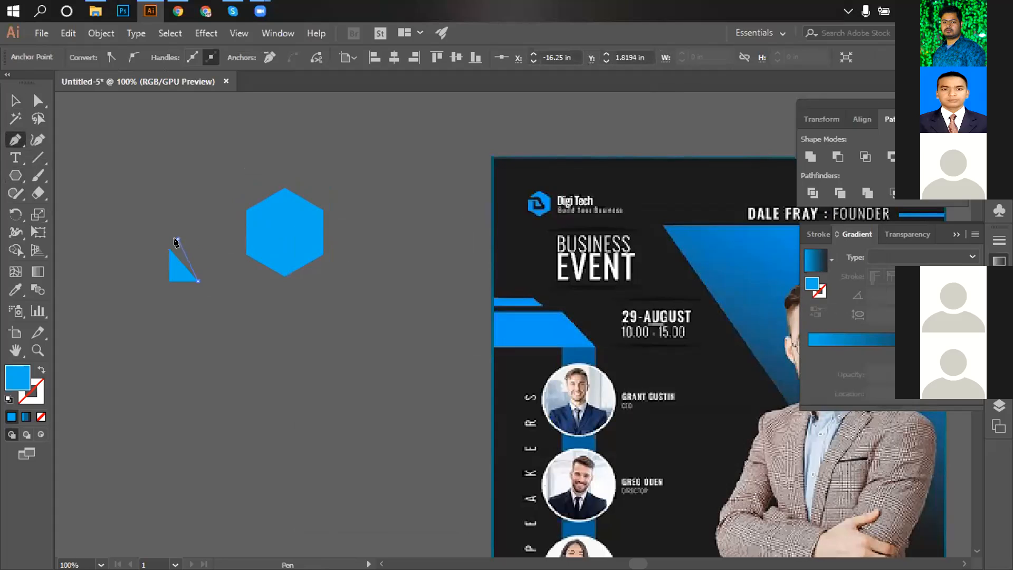
pyautogui.click(178, 239)
pyautogui.click(127, 238)
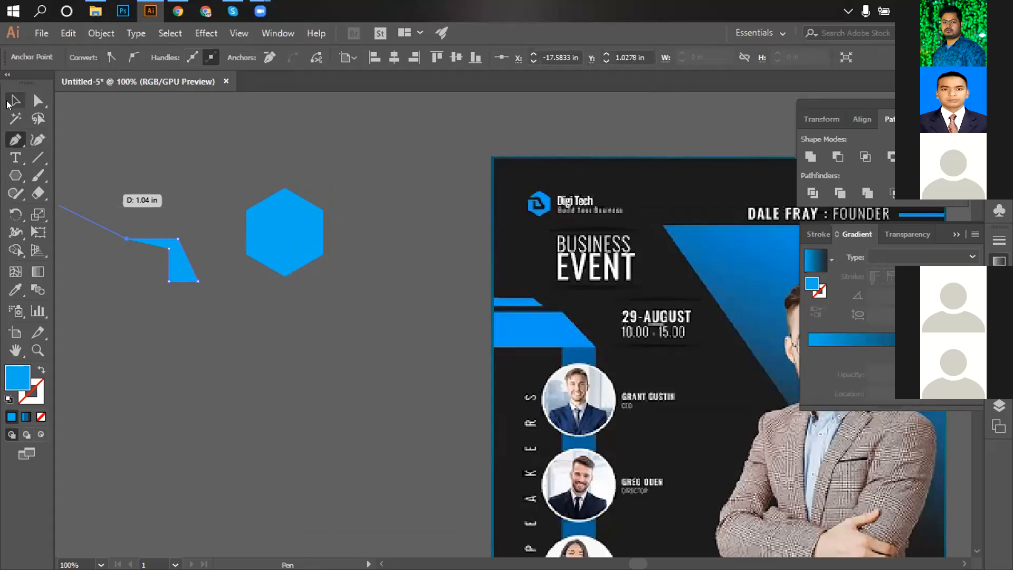
# Give the path no fill and a white 5 pt stroke.
pyautogui.click(8, 103)
pyautogui.moveTo(116, 195); pyautogui.dragTo(227, 322)
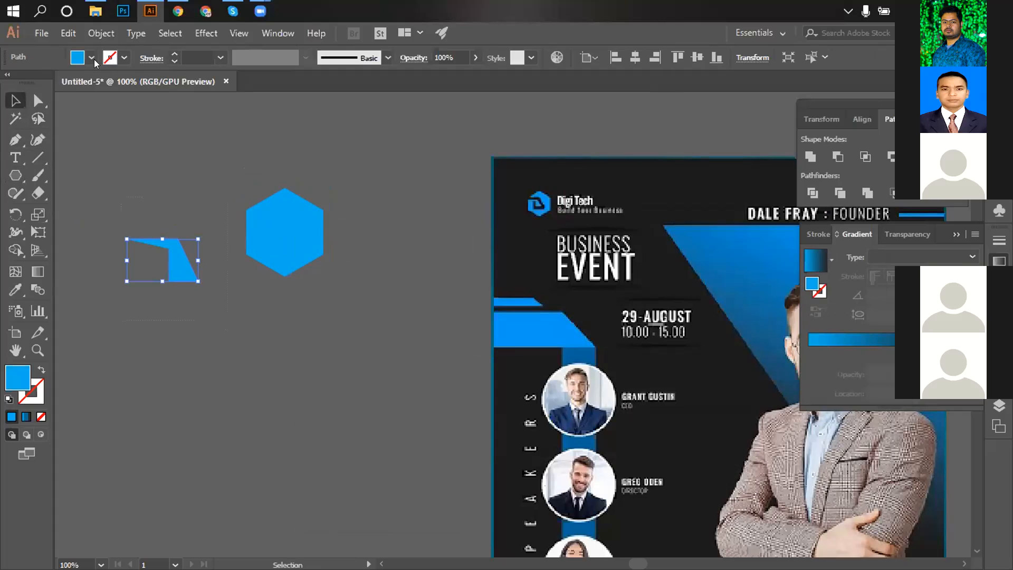
pyautogui.click(92, 58)
pyautogui.click(9, 82)
pyautogui.click(124, 58)
pyautogui.click(124, 58)
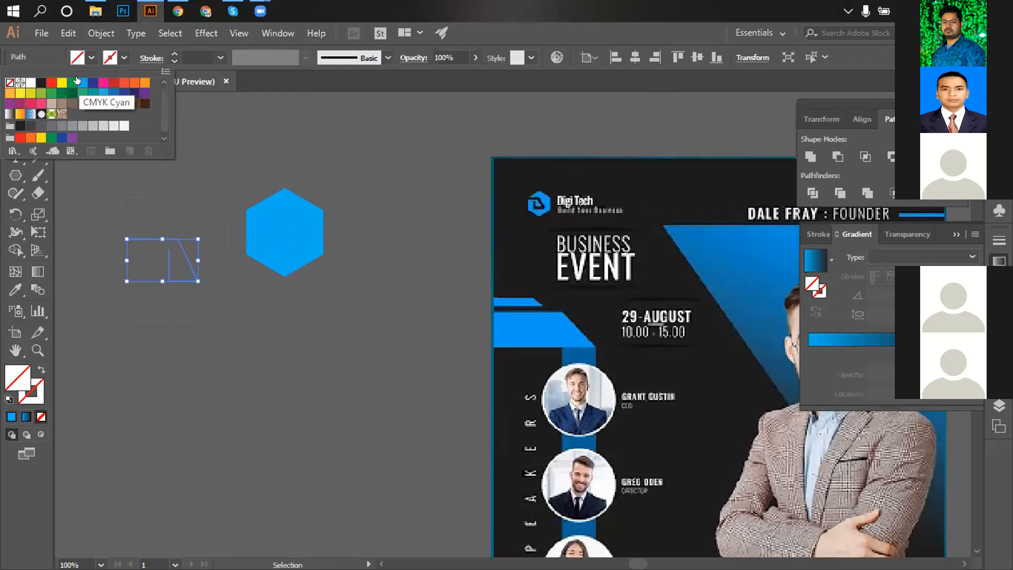
pyautogui.click(31, 83)
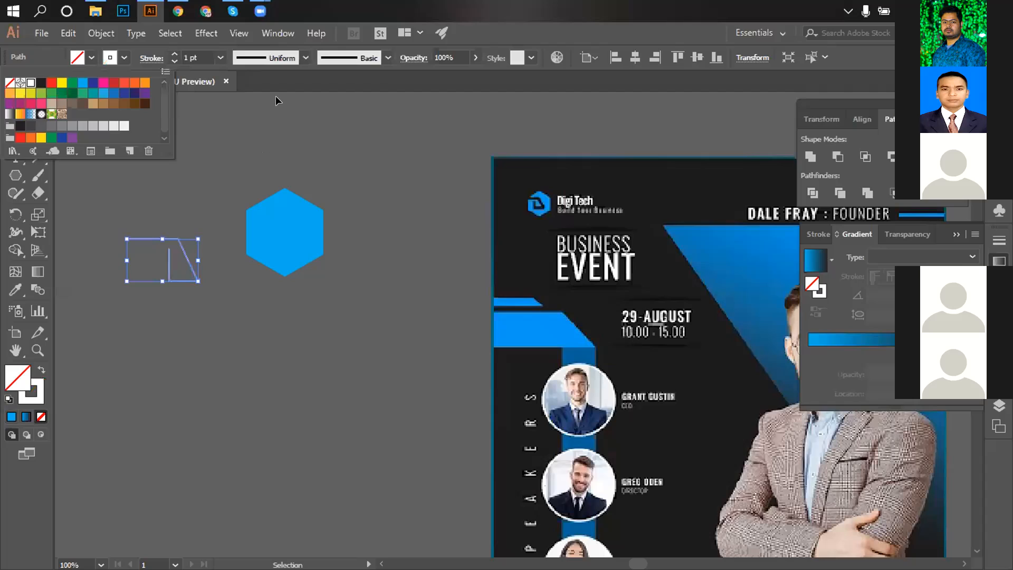
pyautogui.click(197, 56)
pyautogui.scroll(2, 197, 55)
pyautogui.scroll(2, 204, 54)
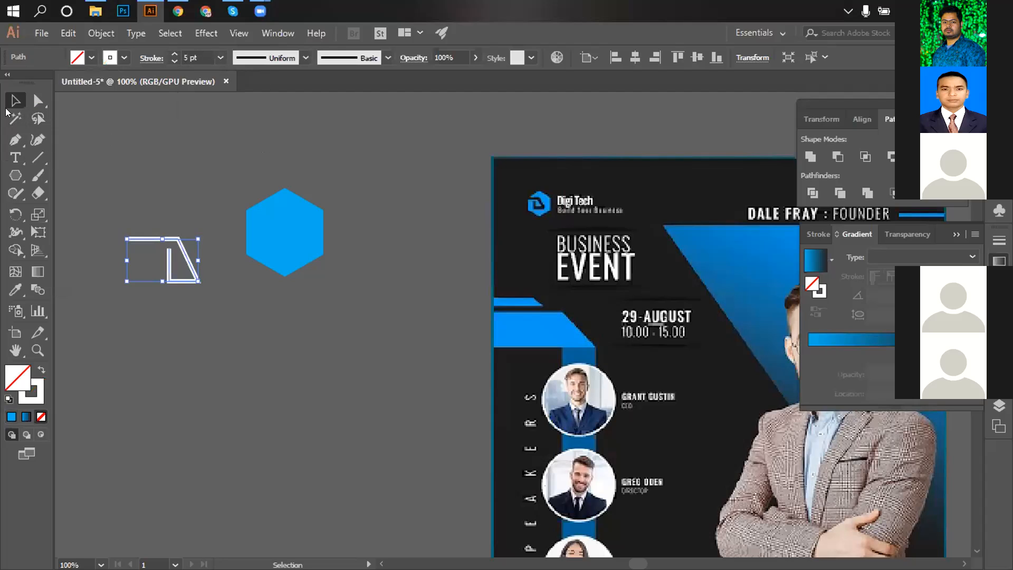
pyautogui.click(146, 196)
pyautogui.click(287, 239)
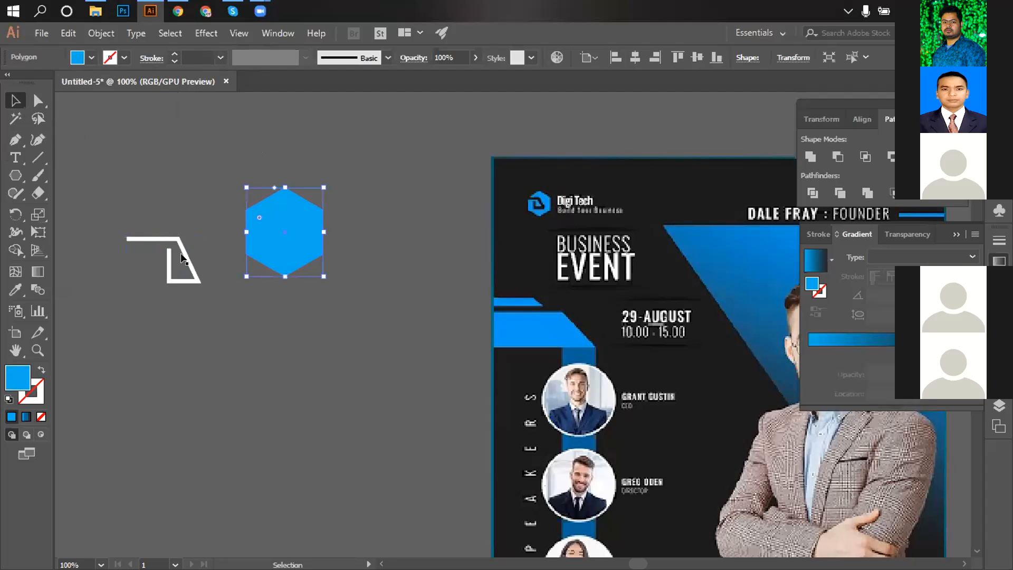
# Centre the white mark horizontally and vertically on the hexagon, then nudge it left twice.
pyautogui.hotkey('ctrl', 'a')
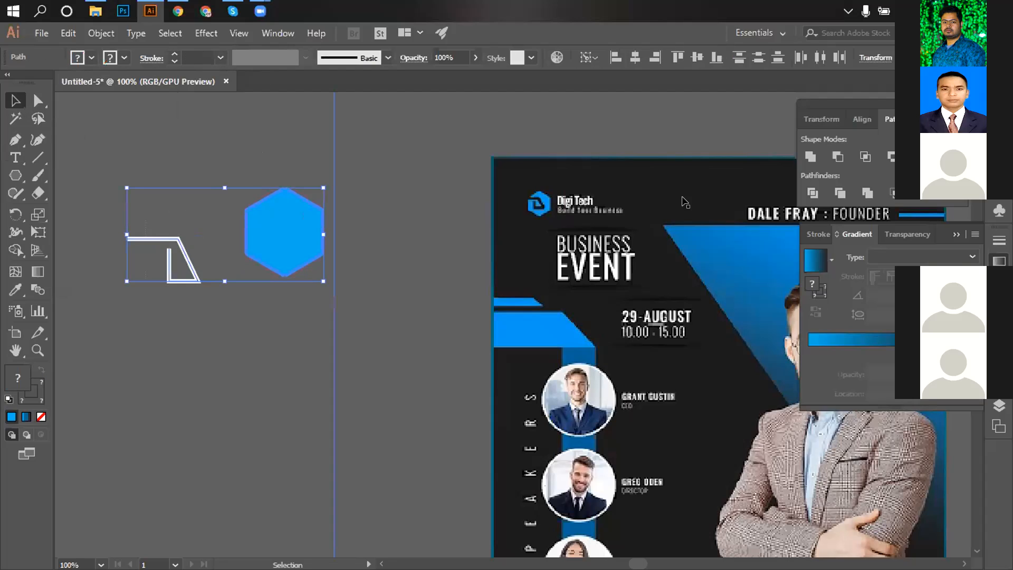
pyautogui.click(862, 120)
pyautogui.click(837, 156)
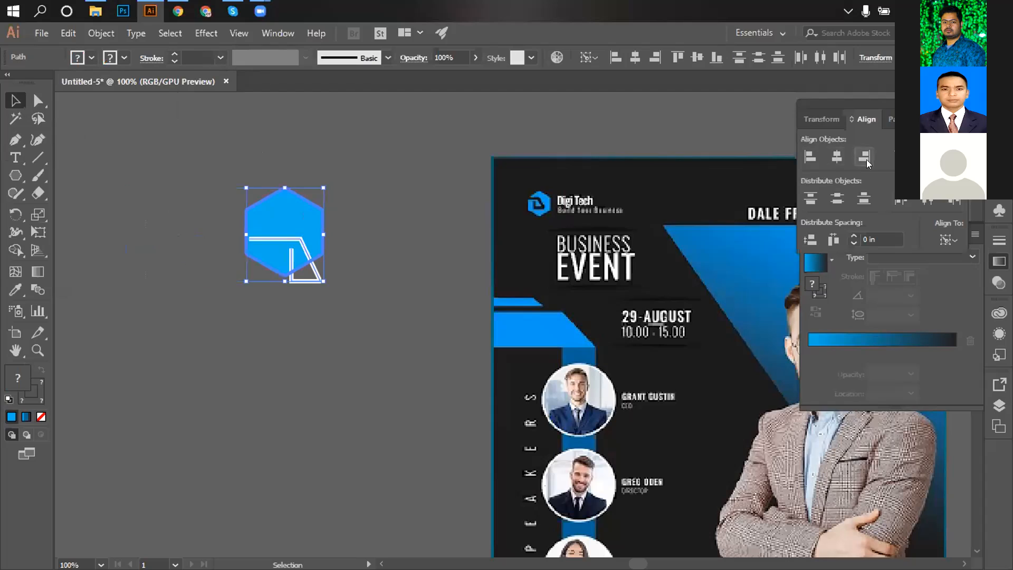
pyautogui.click(918, 156)
pyautogui.click(393, 233)
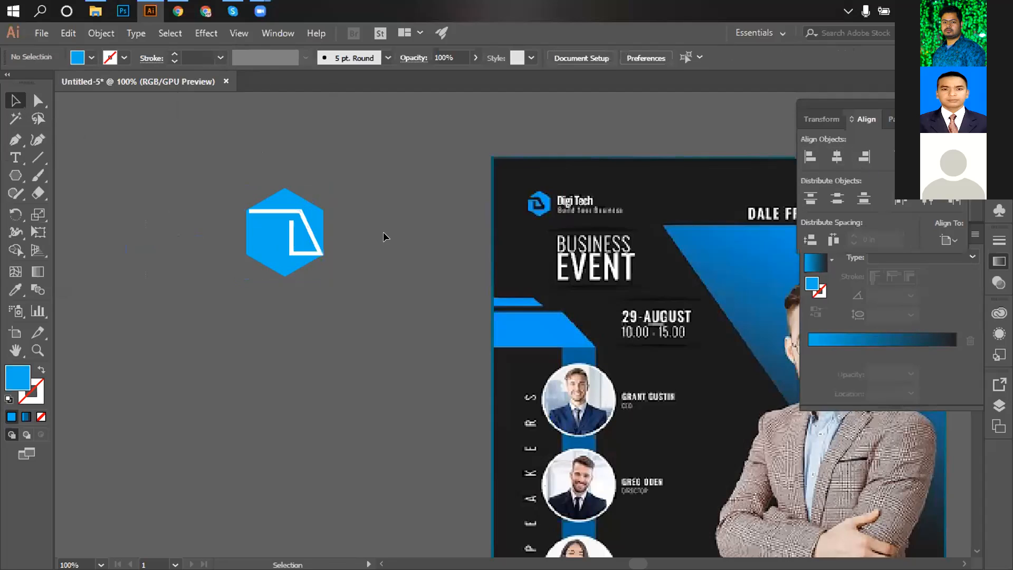
pyautogui.click(291, 244)
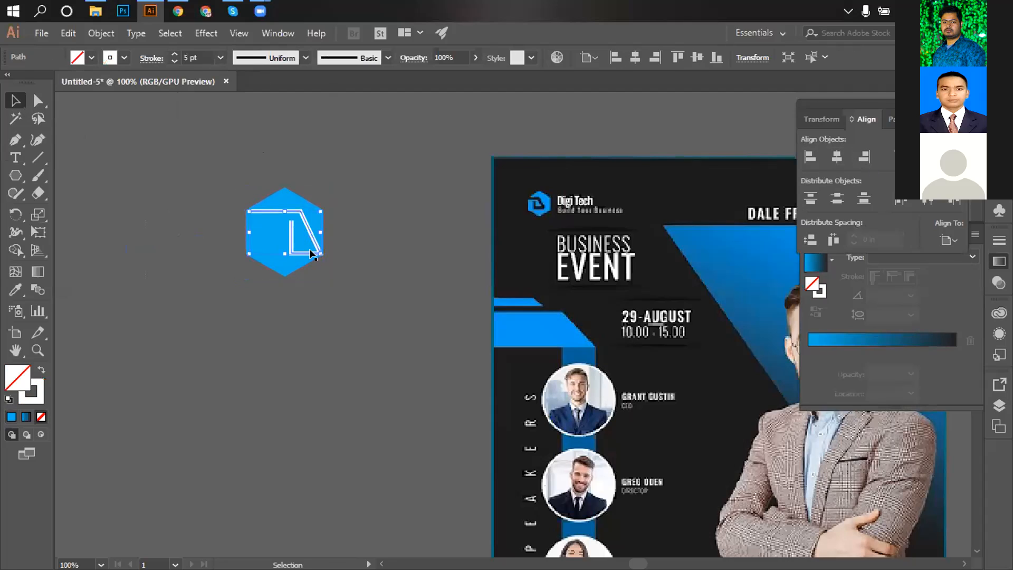
pyautogui.press('Left')
pyautogui.press('Left')
pyautogui.press('Left')
pyautogui.press('Left')
pyautogui.press('Left')
pyautogui.press('Left')
pyautogui.press('Left')
pyautogui.press('Left')
pyautogui.press('Left')
pyautogui.press('Left')
pyautogui.press('Left')
pyautogui.press('Left')
pyautogui.press('Left')
pyautogui.press('Left')
pyautogui.press('Left')
pyautogui.press('Left')
pyautogui.press('Left')
pyautogui.press('Left')
pyautogui.press('Left')
pyautogui.press('Left')
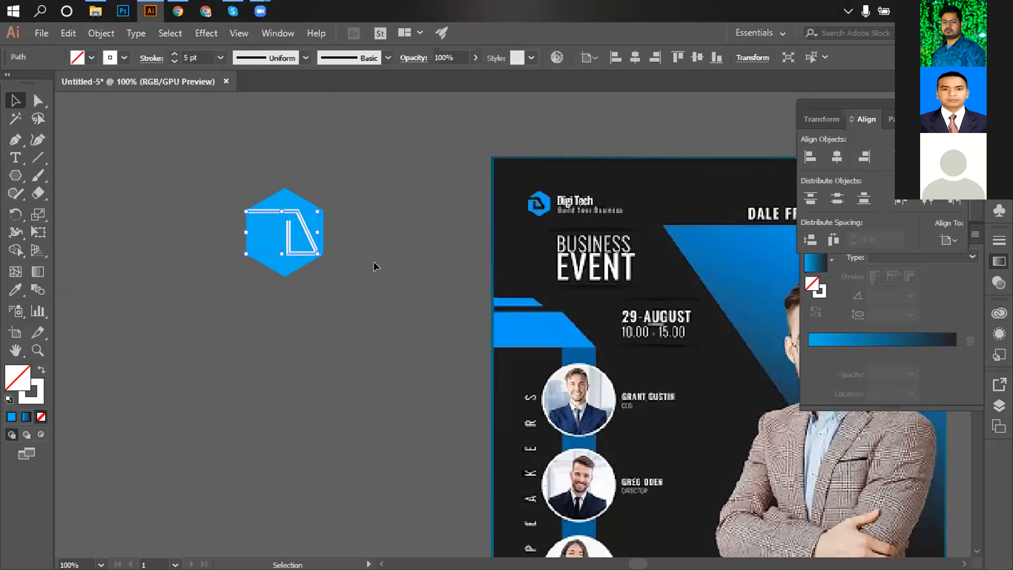
pyautogui.press('Left')
pyautogui.press('Left')
pyautogui.press('Left')
pyautogui.press('Left')
pyautogui.press('Left')
pyautogui.press('Left')
pyautogui.press('Left')
pyautogui.press('Left')
pyautogui.click(351, 276)
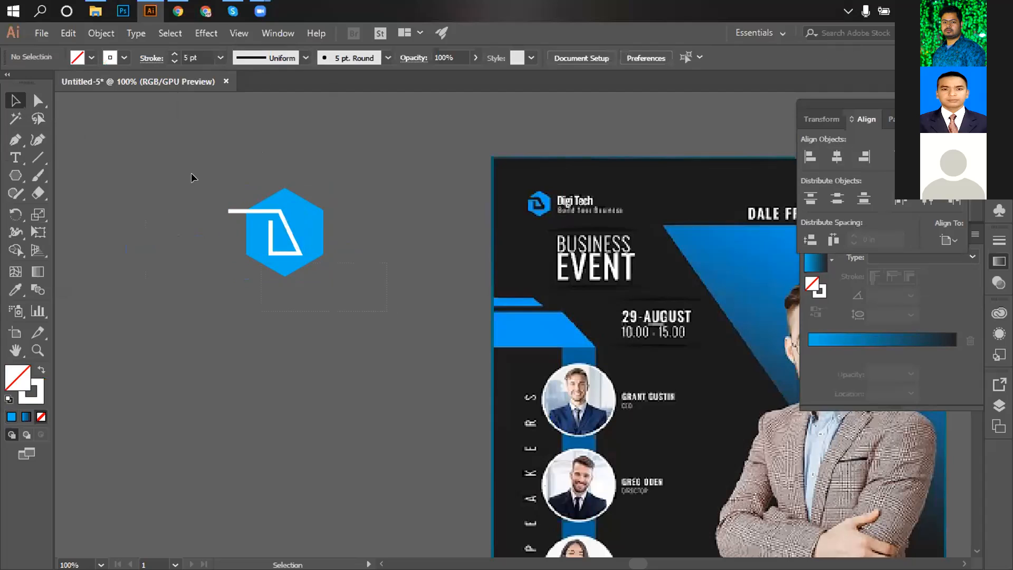
# Expand the hexagon and white mark so fill and stroke become outlined shapes.
pyautogui.moveTo(191, 173); pyautogui.dragTo(380, 248)
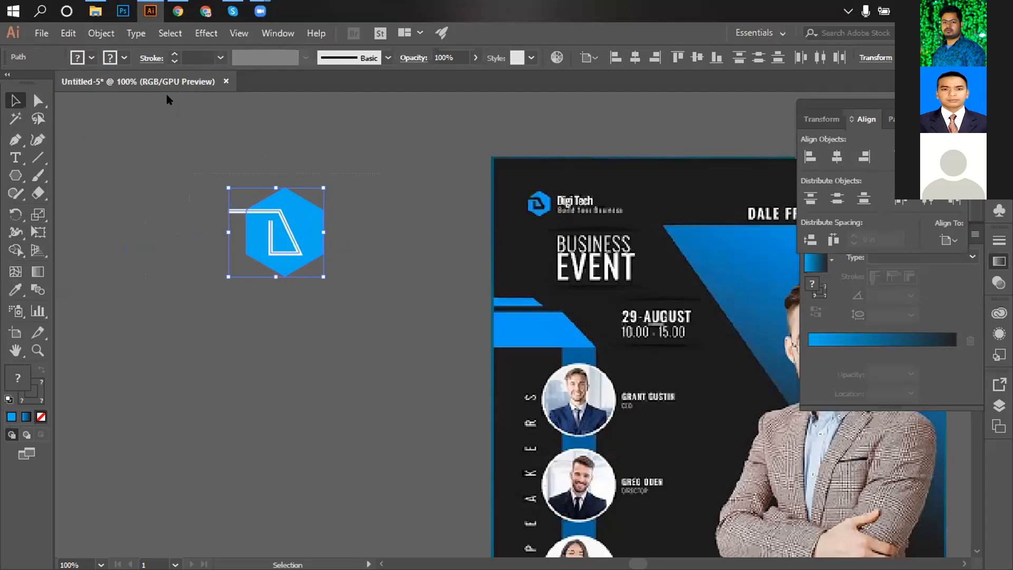
pyautogui.click(100, 33)
pyautogui.click(158, 177)
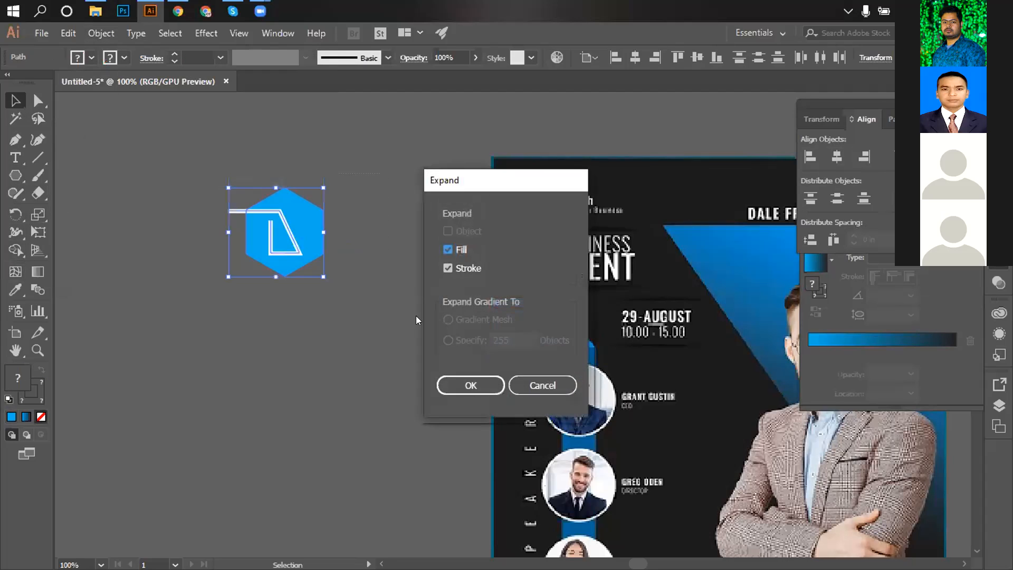
pyautogui.click(468, 388)
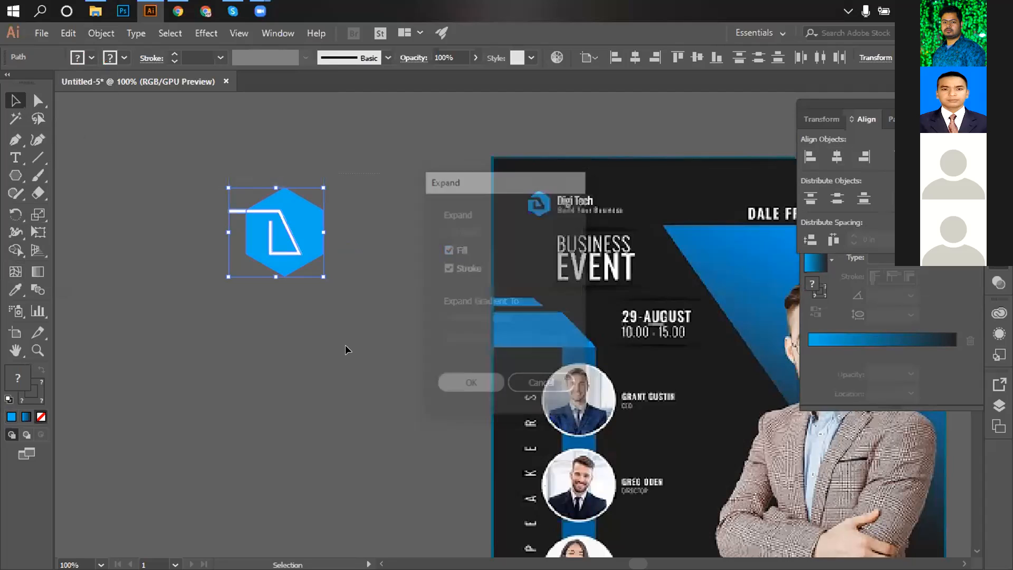
pyautogui.click(15, 250)
pyautogui.hotkey('ctrl', '=')
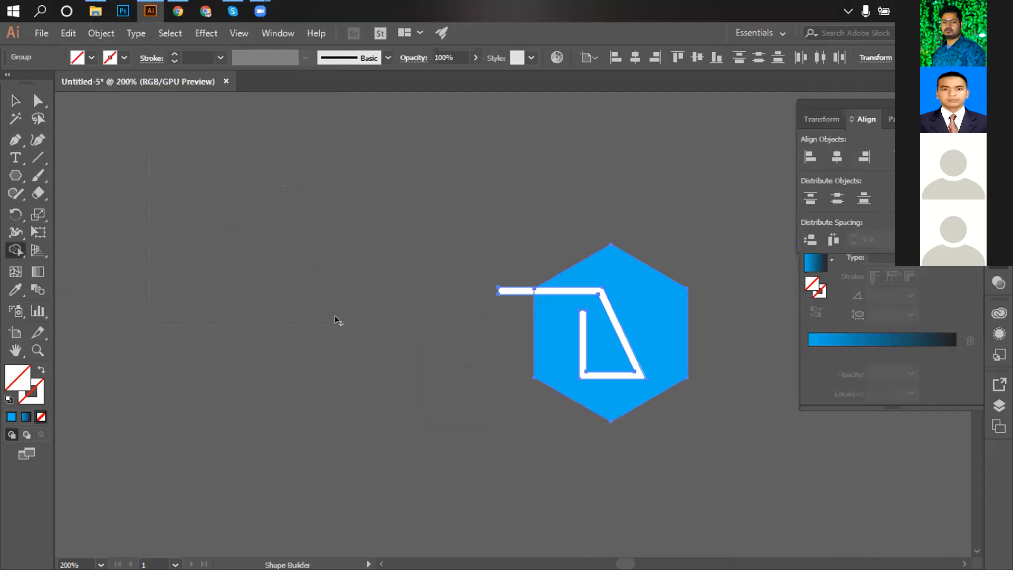
# Undo the Shape Builder deletion and the expand, restoring the white stroked path.
pyautogui.moveTo(648, 398); pyautogui.dragTo(372, 276)
pyautogui.hotkey('ctrl', '-')
pyautogui.moveTo(482, 296); pyautogui.dragTo(226, 308)
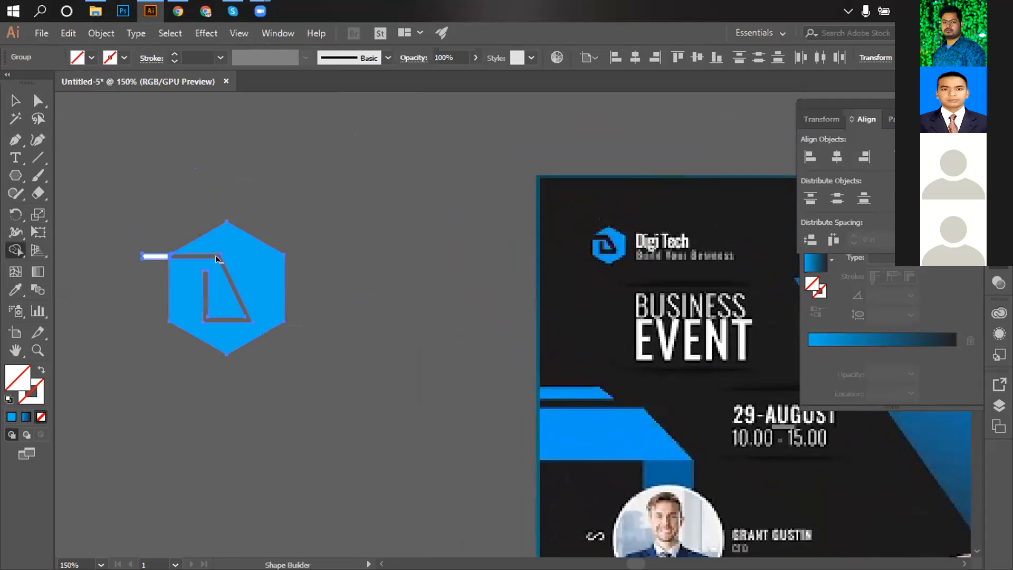
pyautogui.keyDown('alt'); pyautogui.click(157, 258); pyautogui.keyUp('alt')
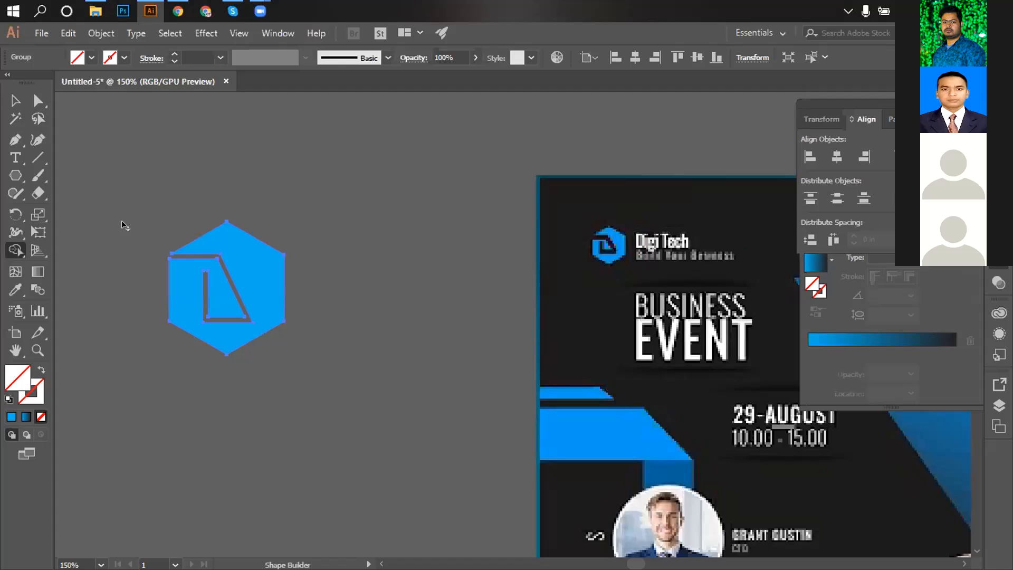
pyautogui.press('ctrl')
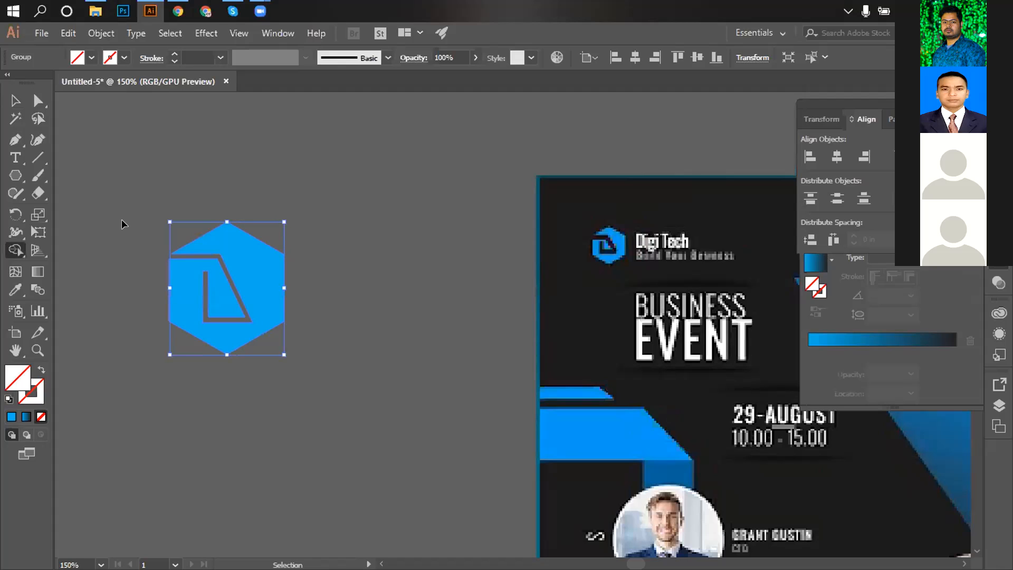
pyautogui.hotkey('ctrl', 'z')
pyautogui.hotkey('ctrl', 'z')
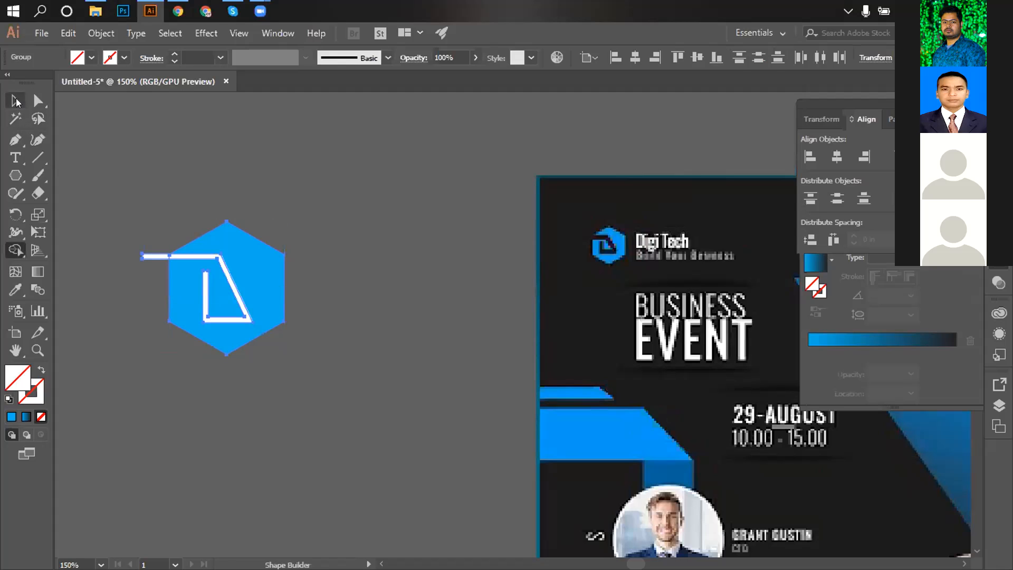
pyautogui.click(16, 102)
pyautogui.hotkey('ctrl', 'z')
# Raise the white mark's stroke weight to 15 pt.
pyautogui.click(125, 242)
pyautogui.click(144, 257)
pyautogui.click(199, 57)
pyautogui.press('Up')
pyautogui.press('Up')
pyautogui.press('Up')
pyautogui.press('Up')
pyautogui.press('Up')
pyautogui.press('Up')
pyautogui.press('Up')
pyautogui.press('Up')
pyautogui.press('Up')
pyautogui.press('Up')
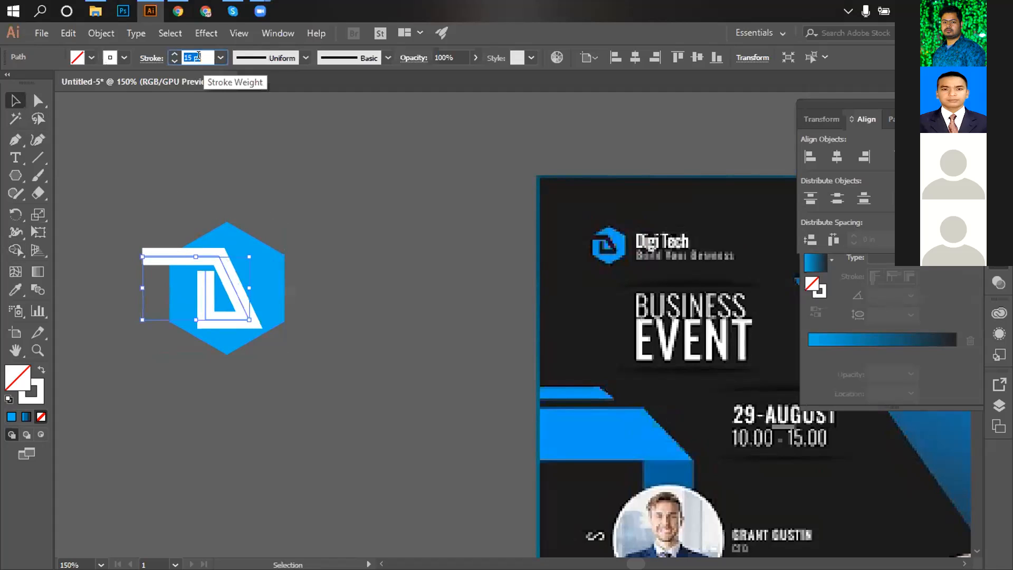
pyautogui.click(132, 173)
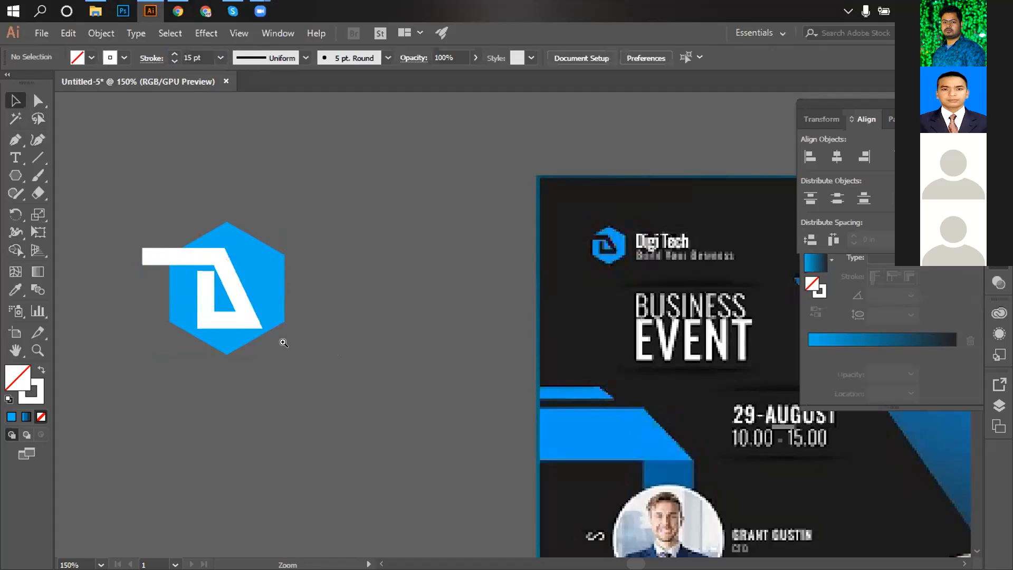
# Zoom in on the logo and select the hexagon together with the white mark.
pyautogui.keyDown('ctrl'); pyautogui.click(283, 342); pyautogui.keyUp('ctrl')
pyautogui.moveTo(303, 339); pyautogui.dragTo(278, 412)
pyautogui.click(441, 366)
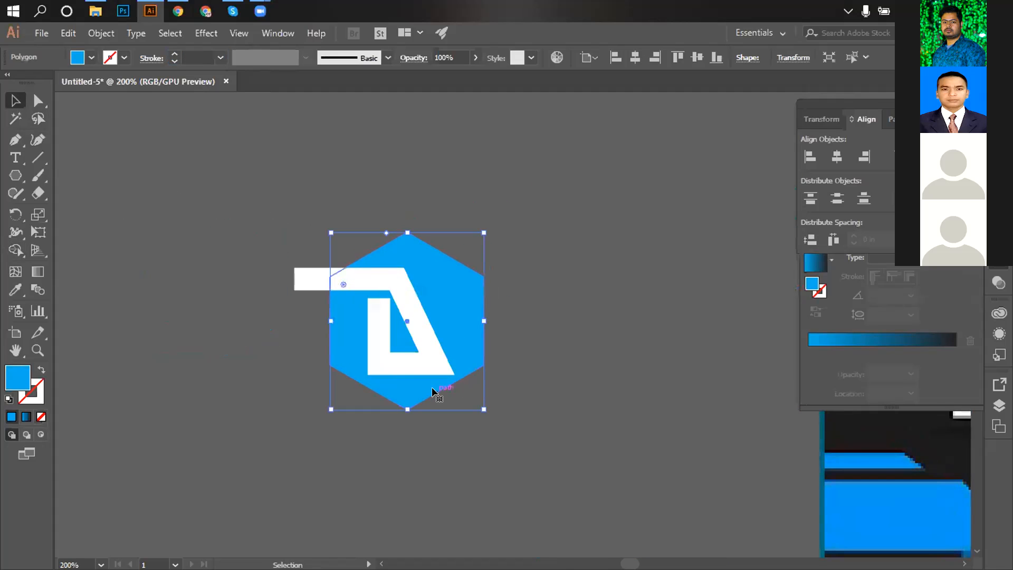
pyautogui.press('a')
pyautogui.click(432, 368)
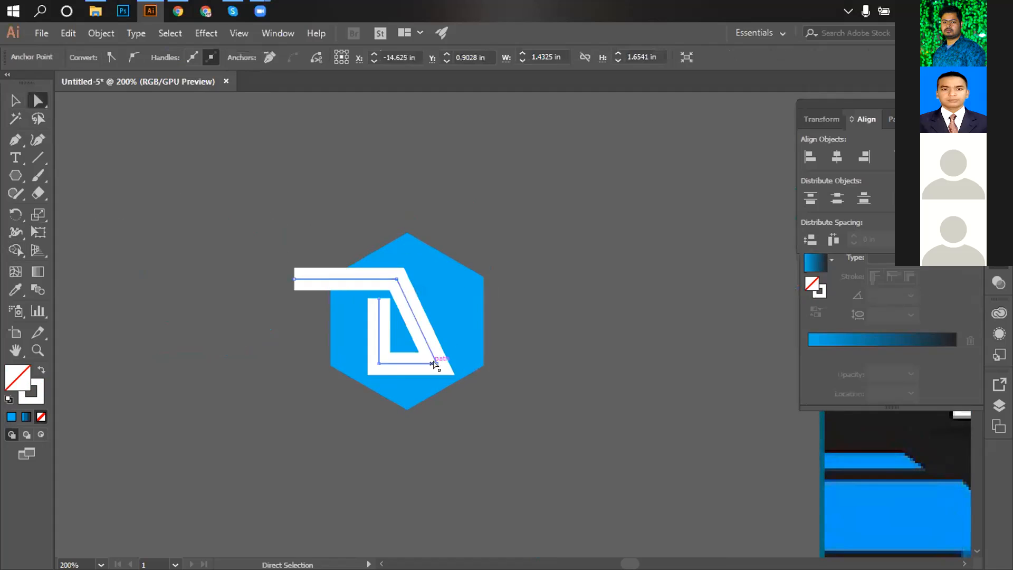
pyautogui.click(14, 101)
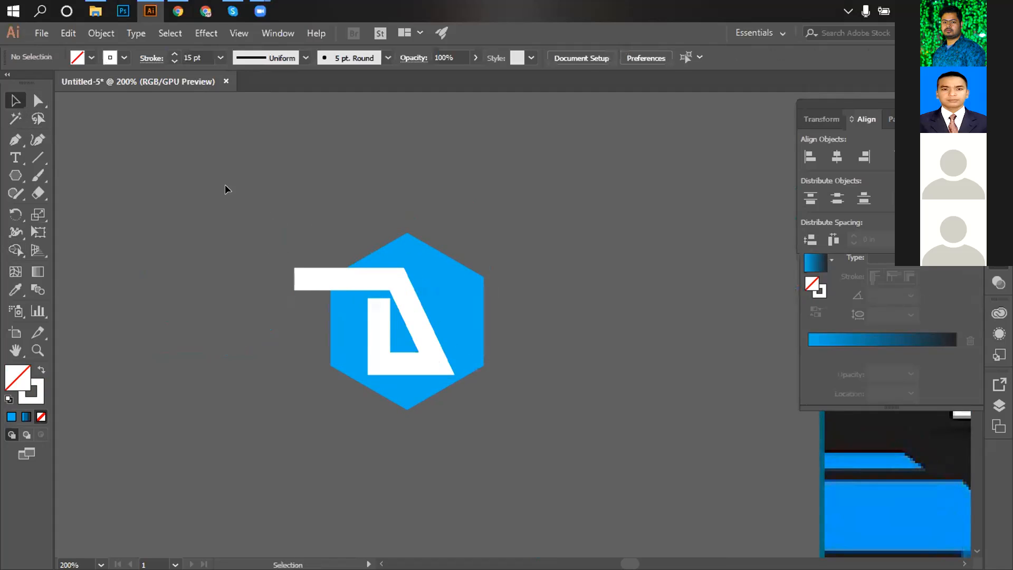
pyautogui.keyDown('shift'); pyautogui.click(441, 373); pyautogui.keyUp('shift')
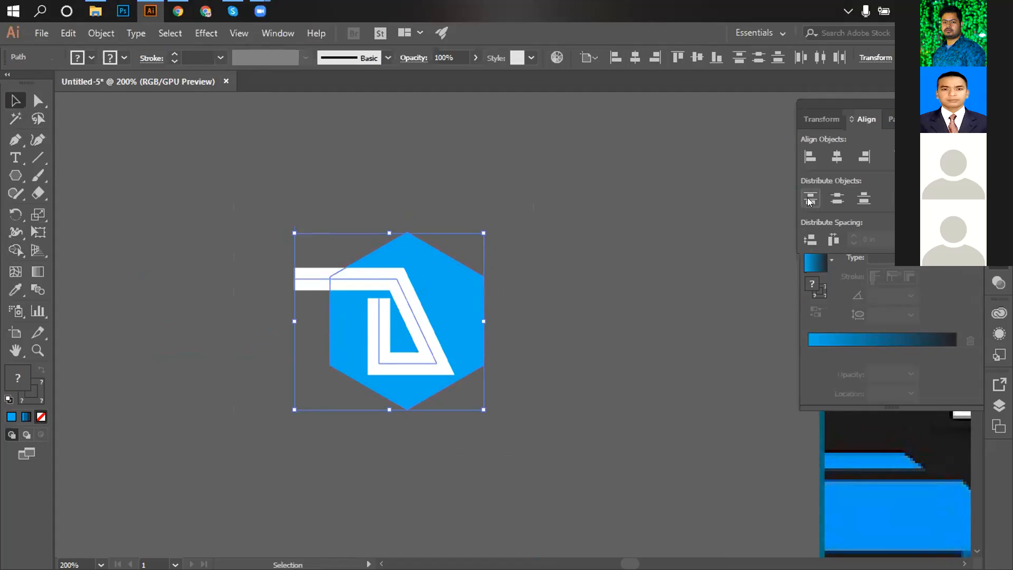
# Try horizontally centring the white mark on the hexagon, then undo the alignment.
pyautogui.click(838, 157)
pyautogui.click(837, 158)
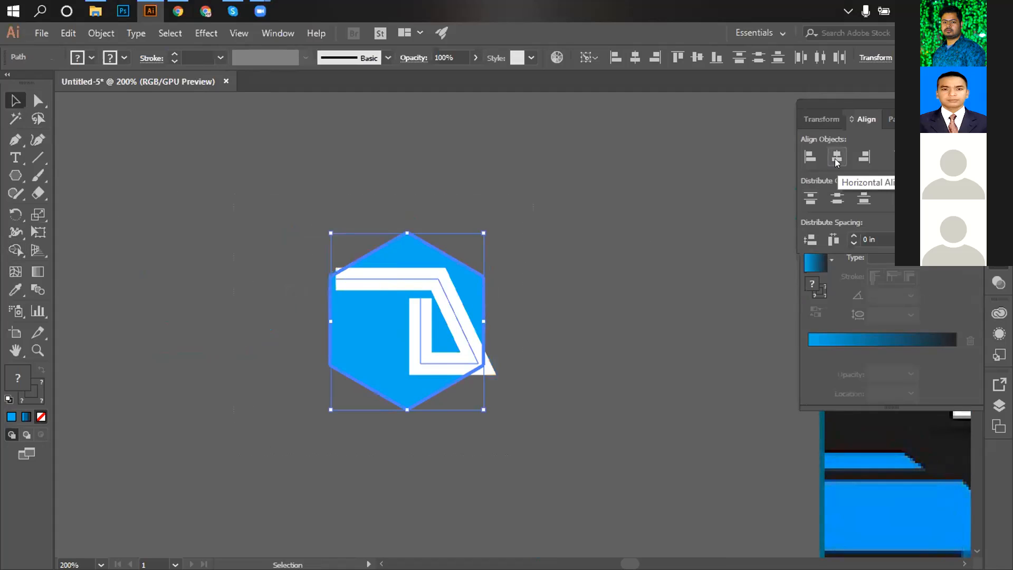
pyautogui.hotkey('ctrl', 'z')
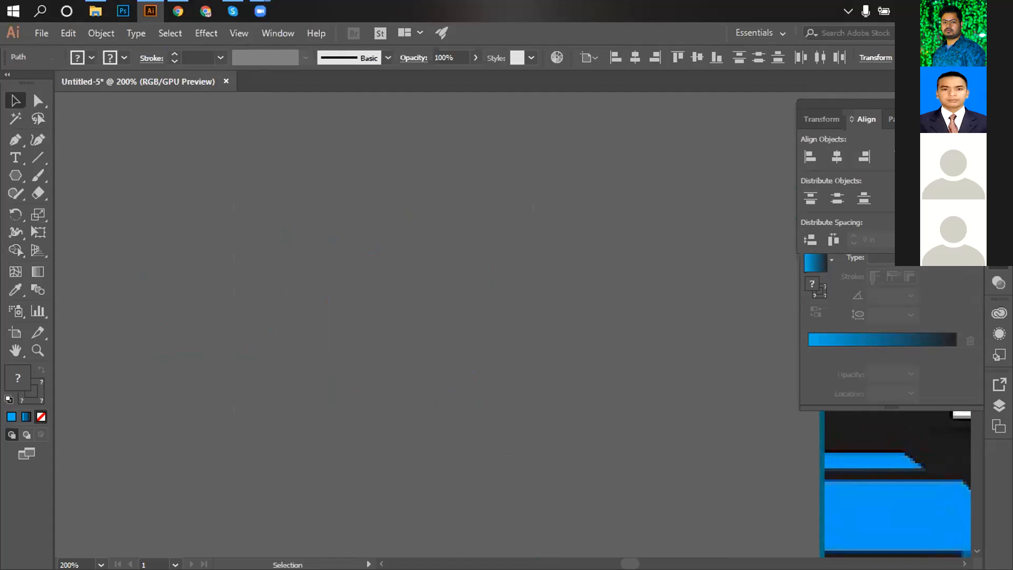
pyautogui.click(468, 292)
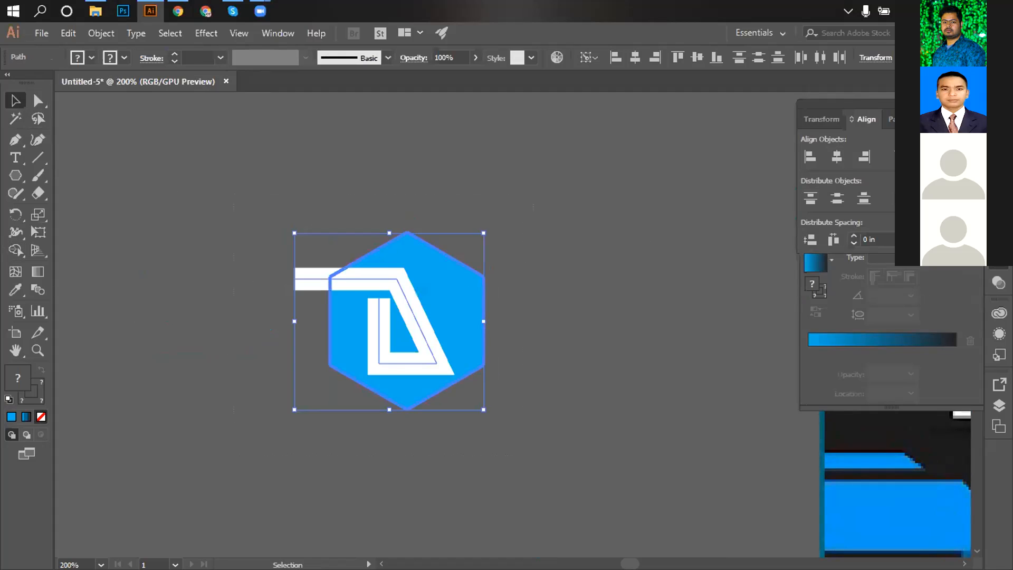
pyautogui.click(607, 232)
# Expand the mark's Fill and Stroke into solid shapes, then Direct Select the expanded white mark.
pyautogui.click(101, 33)
pyautogui.click(147, 179)
pyautogui.click(465, 388)
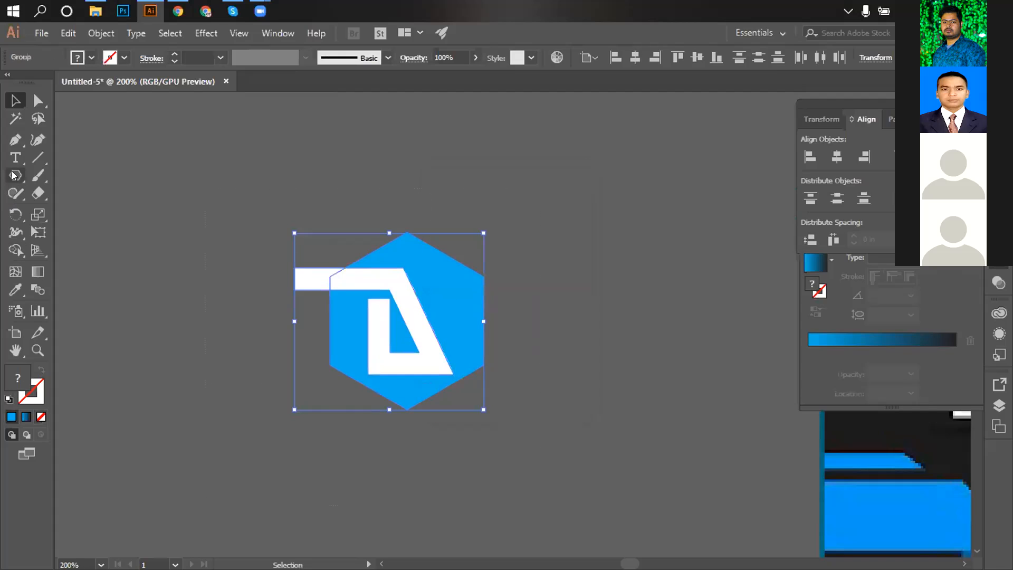
pyautogui.click(196, 301)
pyautogui.click(38, 100)
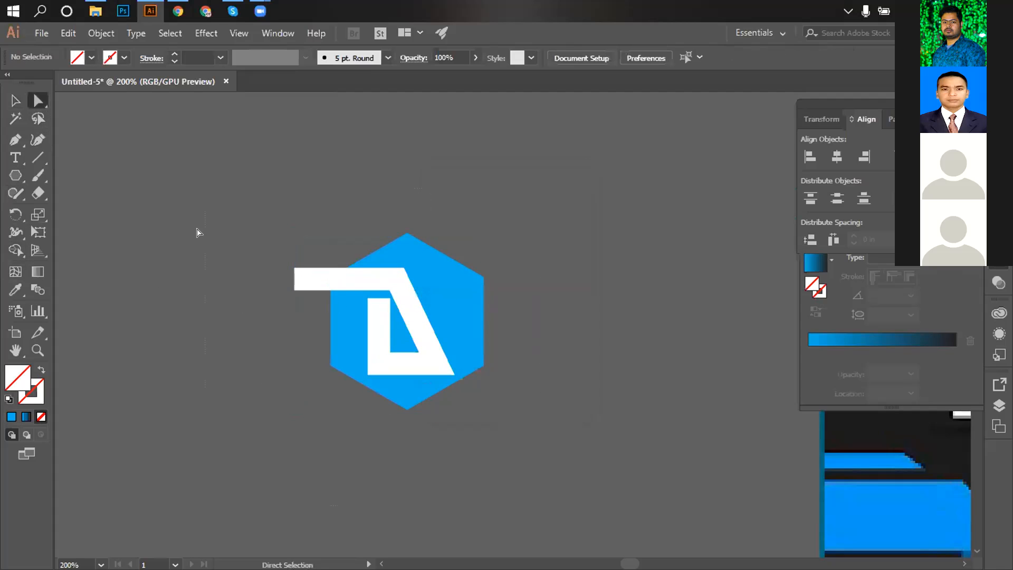
pyautogui.click(442, 366)
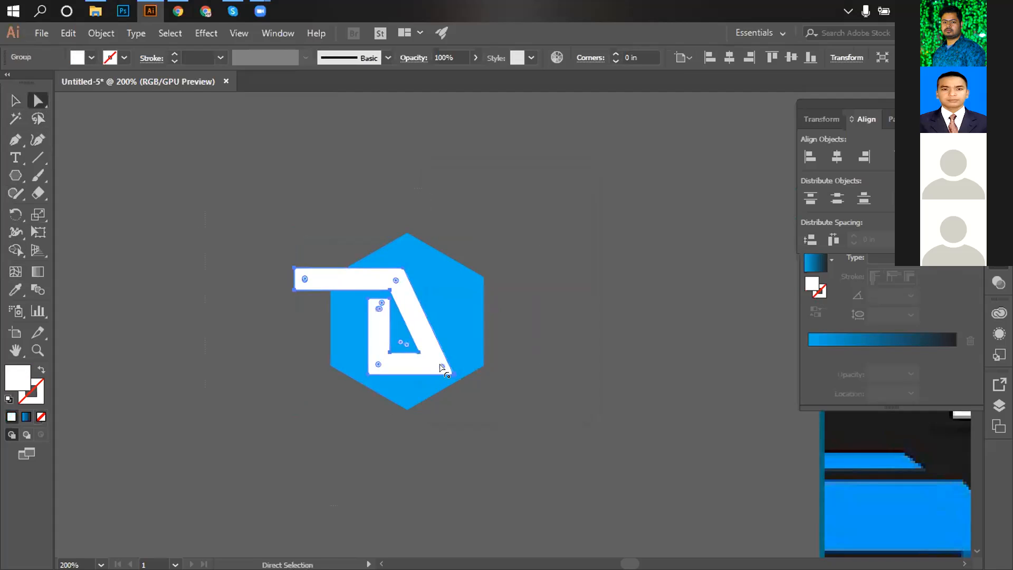
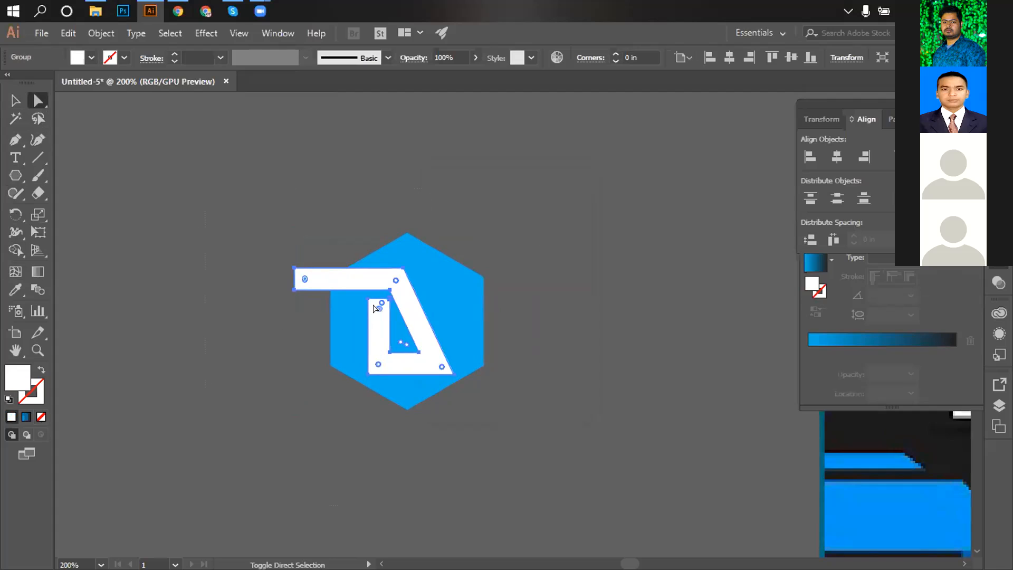
# Round all corners of the white D shape, then round its inner top-left corner.
pyautogui.moveTo(442, 366); pyautogui.dragTo(437, 364)
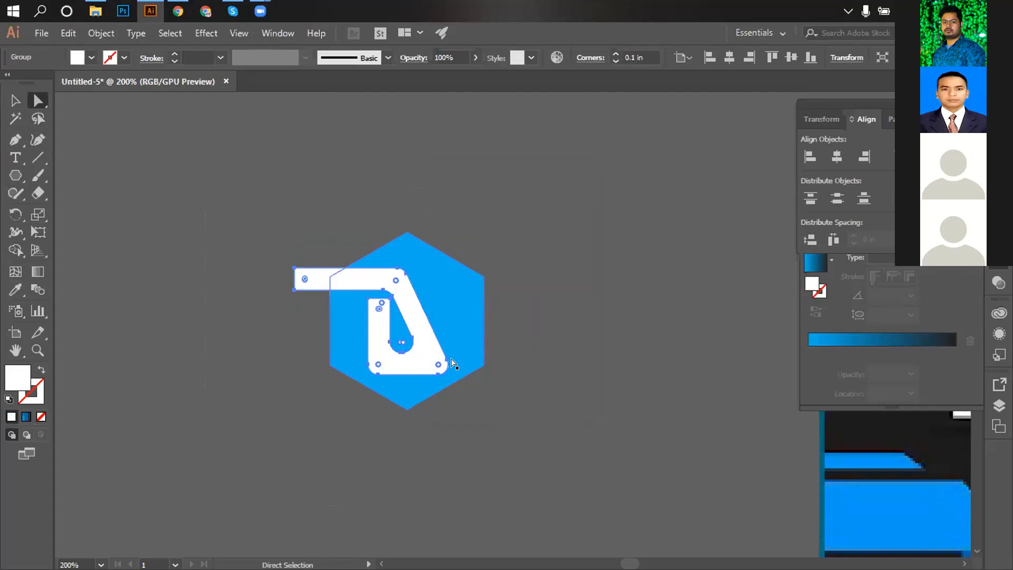
pyautogui.click(529, 349)
pyautogui.scroll(2, 441, 342)
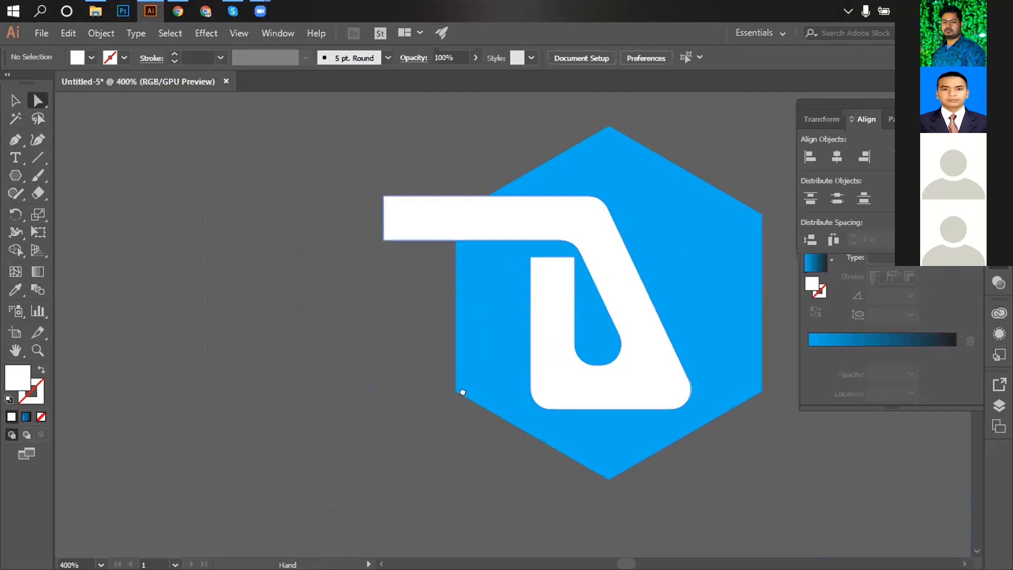
pyautogui.scroll(2, 461, 389)
pyautogui.click(386, 325)
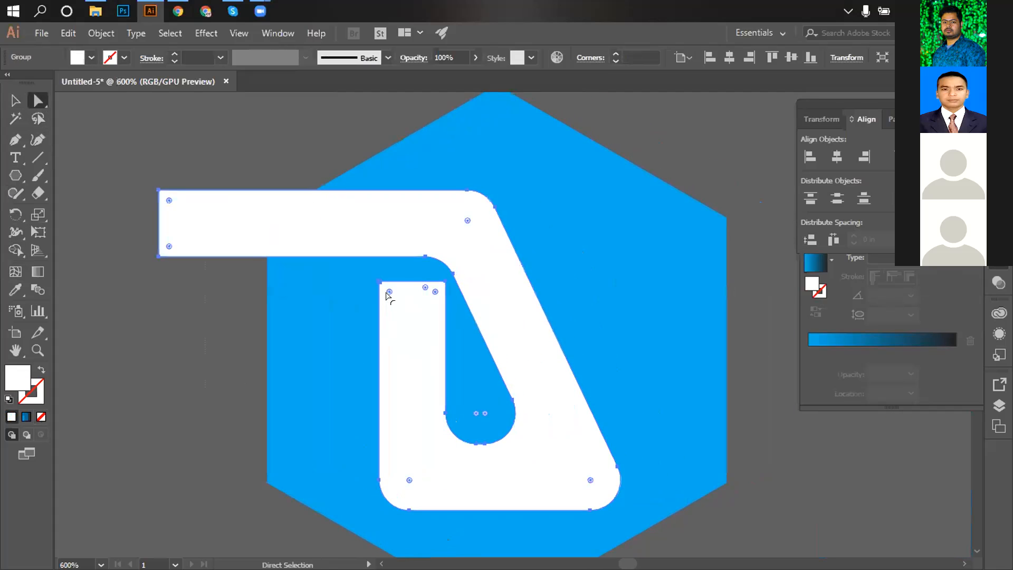
pyautogui.moveTo(387, 291); pyautogui.dragTo(430, 292)
pyautogui.click(432, 291)
# Round one corner to 0.07 in, ease the bottom-left to 0.04 in, and round the bottom inner corner.
pyautogui.moveTo(634, 445); pyautogui.dragTo(510, 334)
pyautogui.click(507, 338)
pyautogui.click(469, 371)
pyautogui.moveTo(468, 371); pyautogui.dragTo(482, 385)
pyautogui.moveTo(285, 369); pyautogui.dragTo(265, 390)
pyautogui.click(359, 302)
pyautogui.moveTo(359, 302); pyautogui.dragTo(372, 335)
pyautogui.click(575, 392)
pyautogui.keyDown('ctrl'); pyautogui.keyDown('alt'); pyautogui.click(356, 285); pyautogui.keyUp('alt'); pyautogui.keyUp('ctrl')
pyautogui.keyDown('ctrl'); pyautogui.keyDown('alt'); pyautogui.click(356, 285); pyautogui.keyUp('alt'); pyautogui.keyUp('ctrl')
pyautogui.keyDown('ctrl'); pyautogui.keyDown('alt'); pyautogui.click(356, 285); pyautogui.keyUp('alt'); pyautogui.keyUp('ctrl')
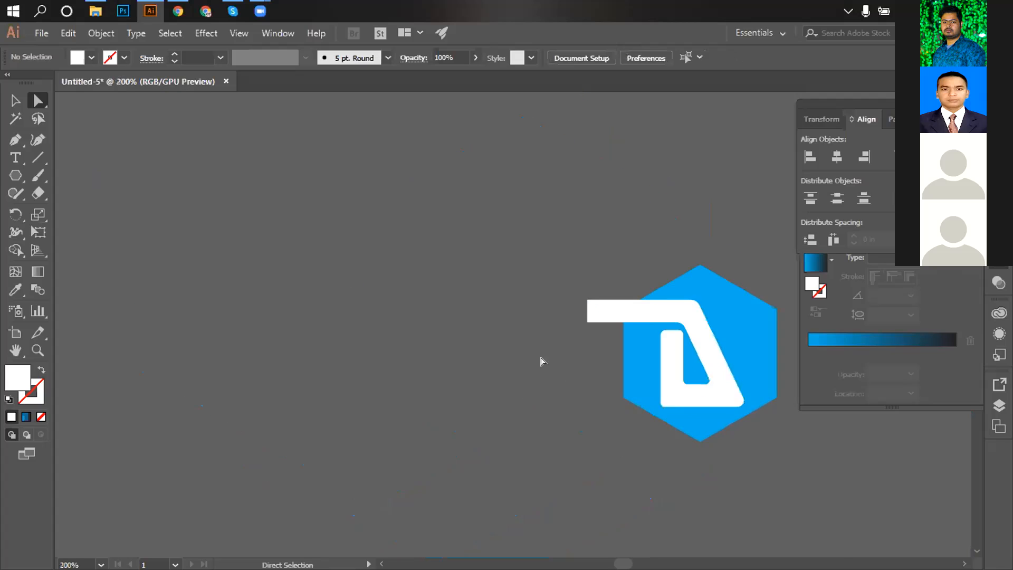
# Select the logo group and delete the white D and left bar regions with Shape Builder.
pyautogui.moveTo(576, 385); pyautogui.dragTo(302, 314)
pyautogui.click(16, 100)
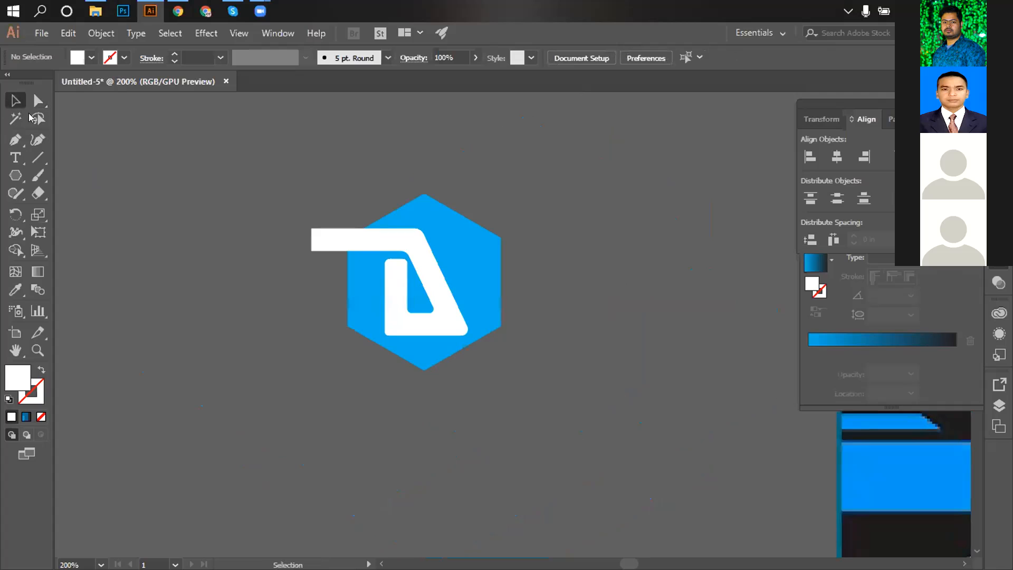
pyautogui.click(362, 295)
pyautogui.click(15, 250)
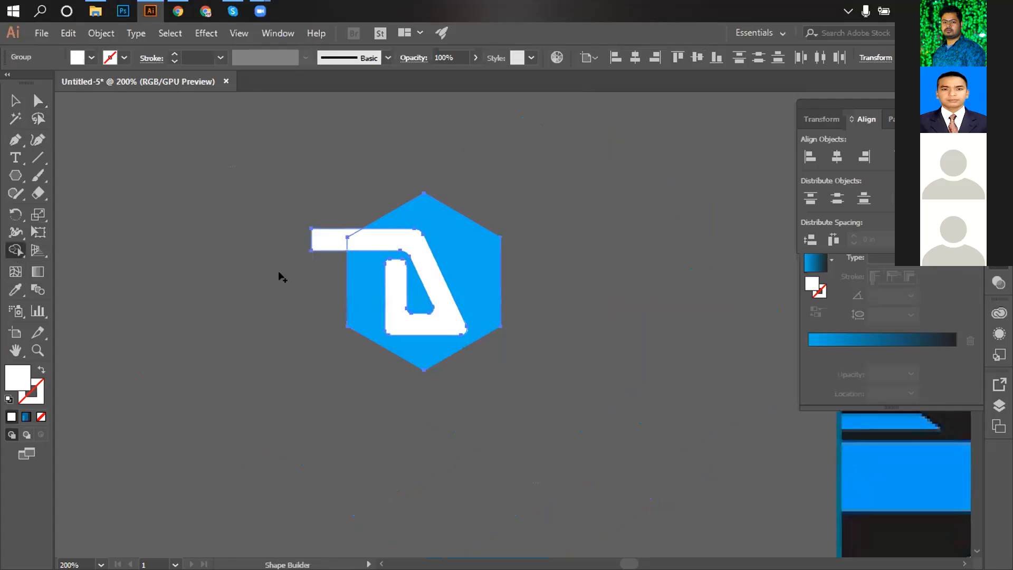
pyautogui.keyDown('alt'); pyautogui.click(401, 264); pyautogui.keyUp('alt')
pyautogui.keyDown('alt'); pyautogui.click(327, 236); pyautogui.keyUp('alt')
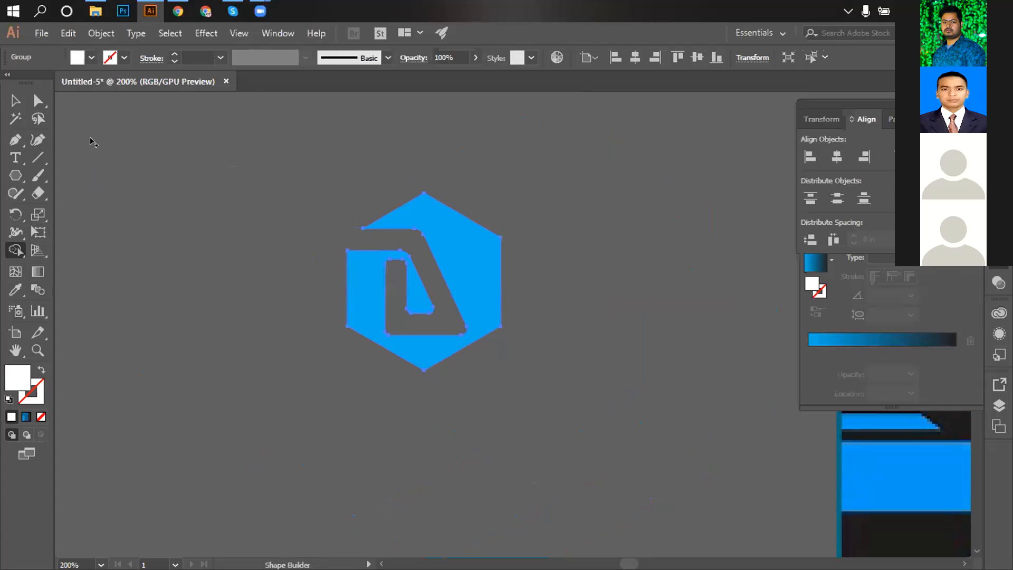
# Zoom out toward the flyer and undo both deletions, restoring the white D and bar.
pyautogui.click(15, 100)
pyautogui.click(280, 219)
pyautogui.keyDown('ctrl'); pyautogui.keyDown('alt'); pyautogui.click(593, 328); pyautogui.keyUp('alt'); pyautogui.keyUp('ctrl')
pyautogui.keyDown('ctrl'); pyautogui.keyDown('alt'); pyautogui.click(593, 328); pyautogui.keyUp('alt'); pyautogui.keyUp('ctrl')
pyautogui.keyDown('ctrl'); pyautogui.keyDown('alt'); pyautogui.click(593, 328); pyautogui.keyUp('alt'); pyautogui.keyUp('ctrl')
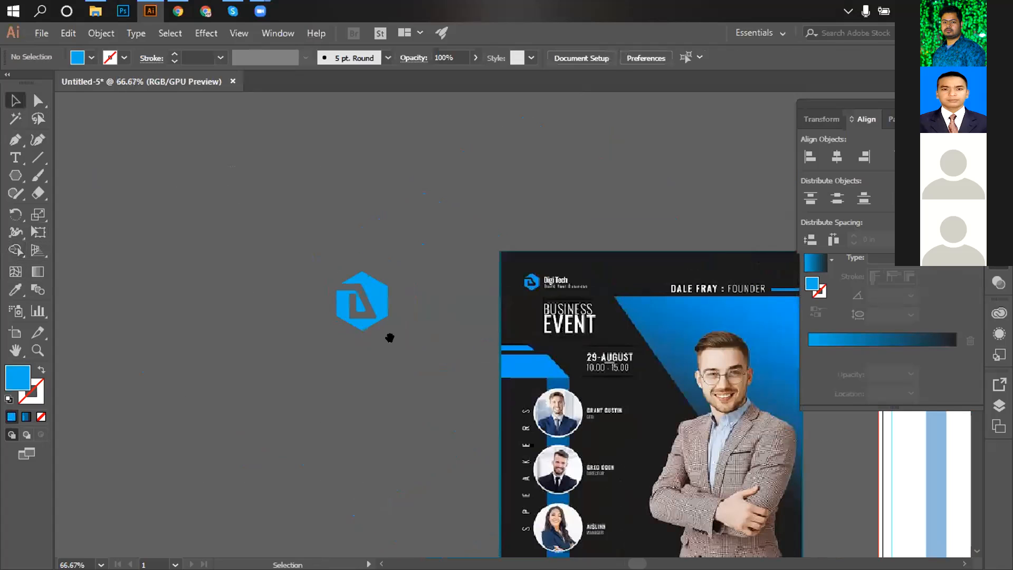
pyautogui.moveTo(390, 338); pyautogui.dragTo(386, 318)
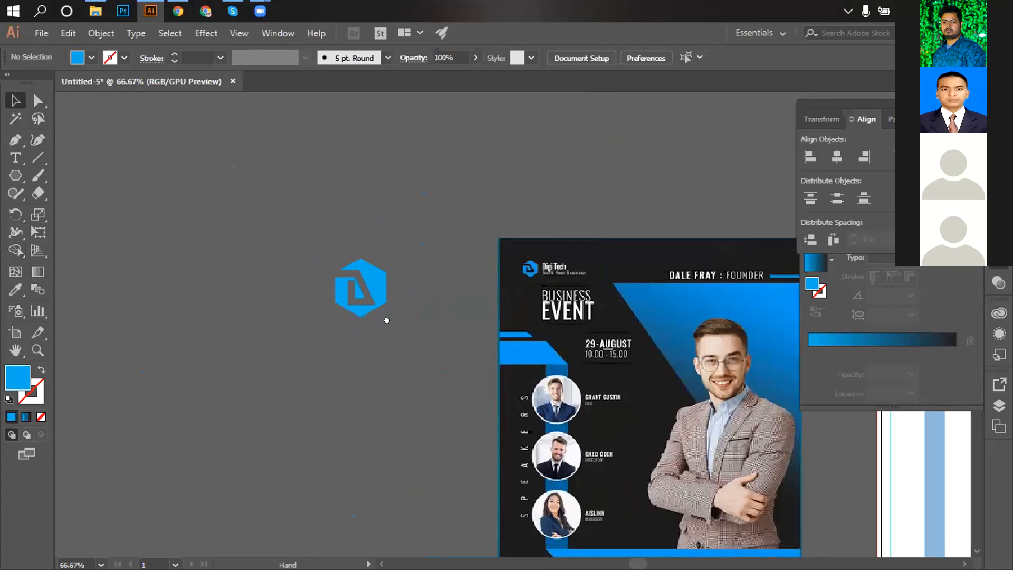
pyautogui.hotkey('ctrl', 'z')
pyautogui.hotkey('ctrl', 'z')
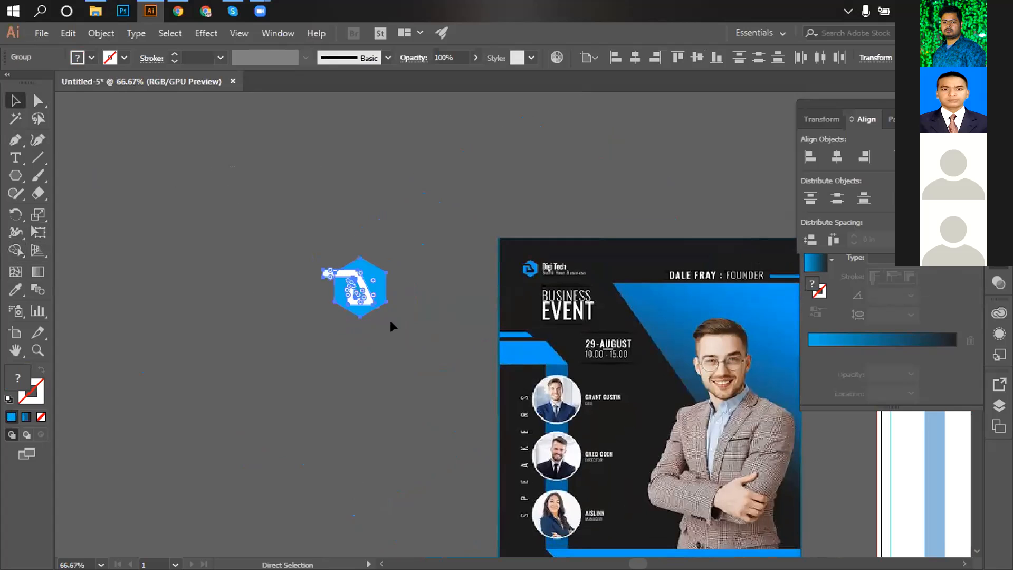
pyautogui.hotkey('ctrl', 'z')
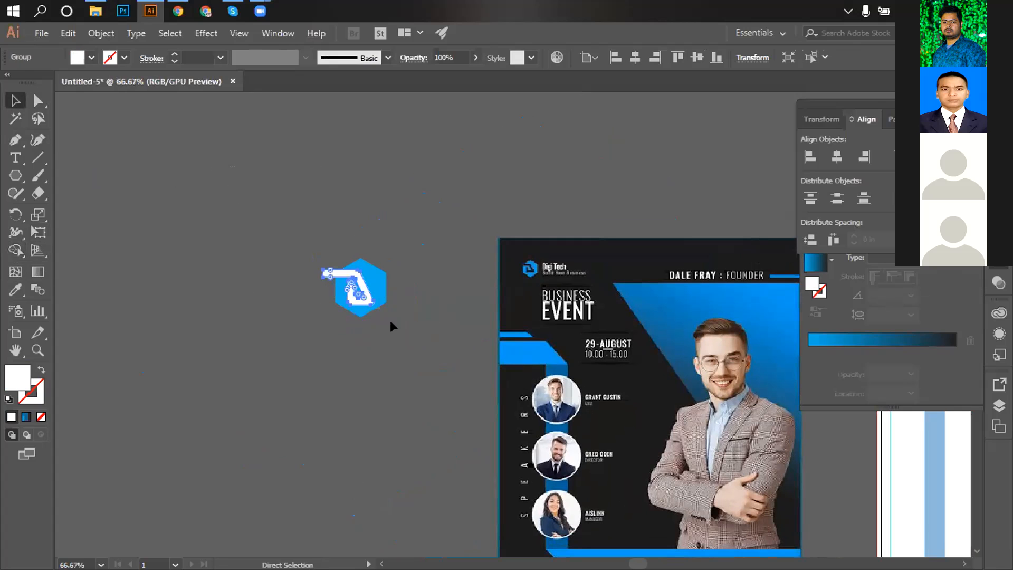
# Zoom in on the logo and expand the white D's fill and stroke.
pyautogui.press('v')
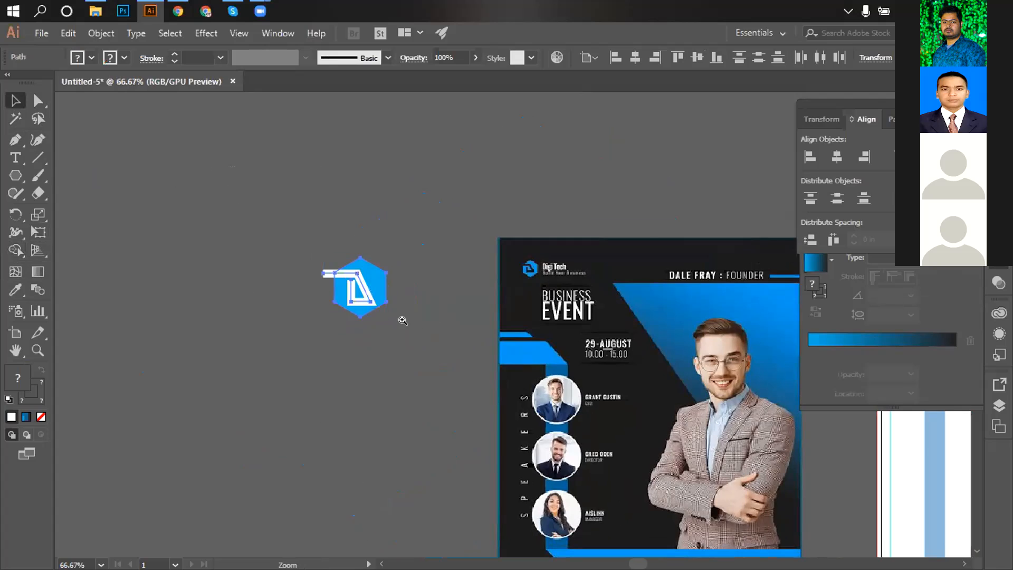
pyautogui.keyDown('ctrl'); pyautogui.click(409, 325); pyautogui.keyUp('ctrl')
pyautogui.keyDown('ctrl'); pyautogui.click(409, 325); pyautogui.keyUp('ctrl')
pyautogui.moveTo(602, 342); pyautogui.dragTo(354, 409)
pyautogui.moveTo(534, 376); pyautogui.dragTo(439, 374)
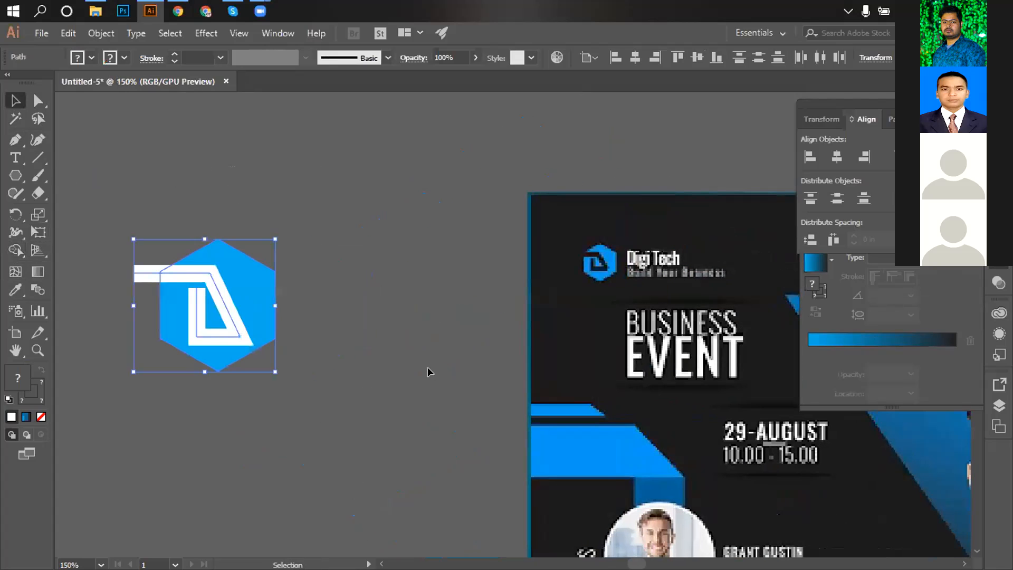
pyautogui.keyDown('ctrl'); pyautogui.click(374, 350); pyautogui.keyUp('ctrl')
pyautogui.keyDown('ctrl'); pyautogui.click(374, 350); pyautogui.keyUp('ctrl')
pyautogui.moveTo(461, 341); pyautogui.dragTo(404, 481)
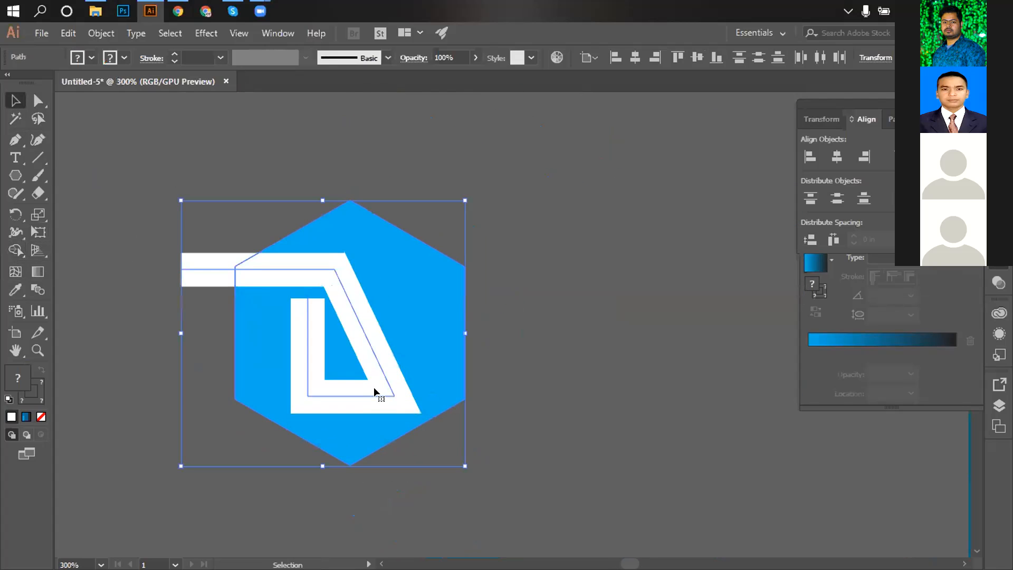
pyautogui.click(100, 32)
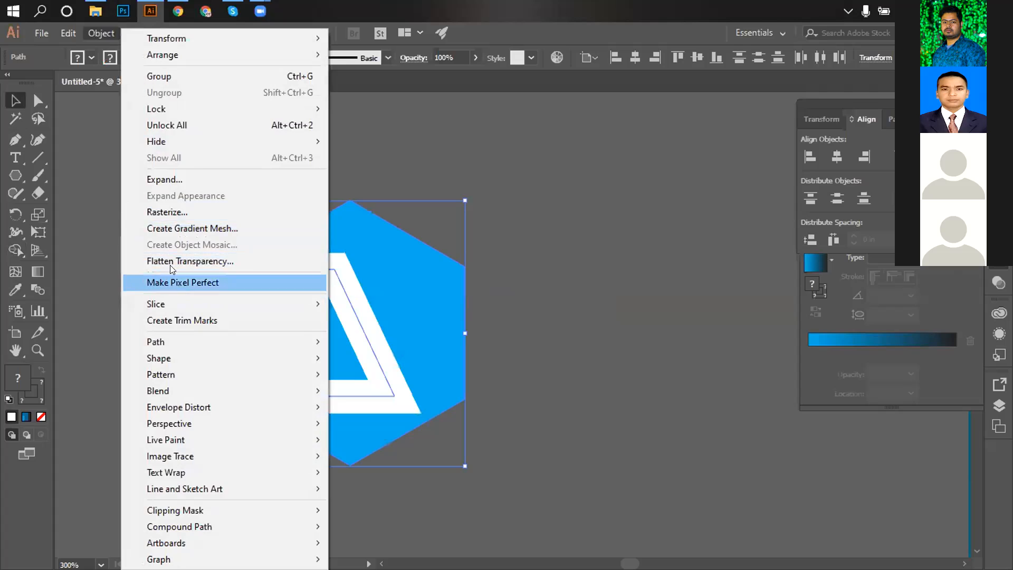
pyautogui.click(159, 178)
pyautogui.click(471, 382)
# Round the expanded D's right corners to 0.07 in.
pyautogui.click(595, 355)
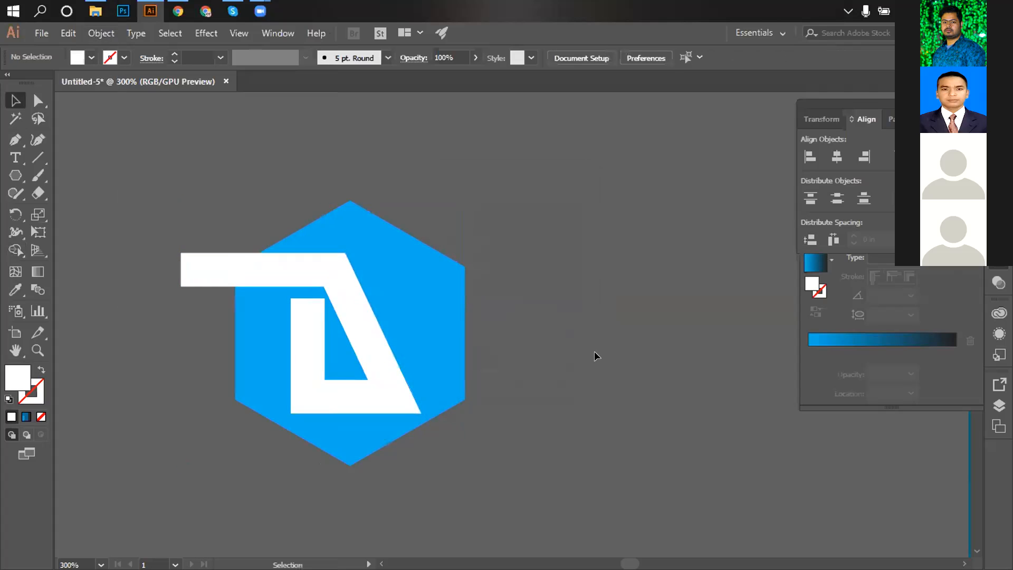
pyautogui.click(396, 400)
pyautogui.click(38, 100)
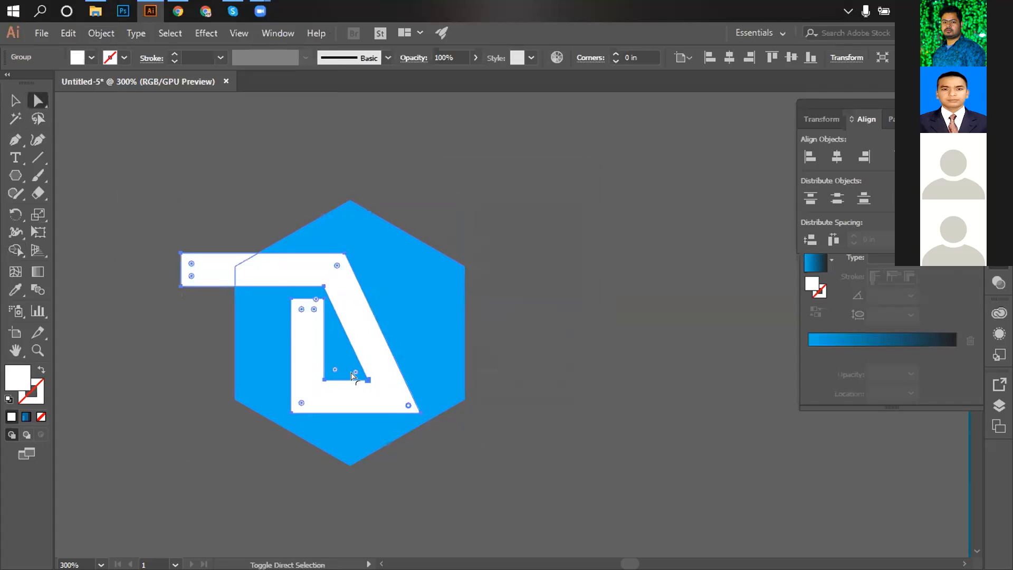
pyautogui.moveTo(353, 373); pyautogui.dragTo(350, 367)
pyautogui.click(539, 478)
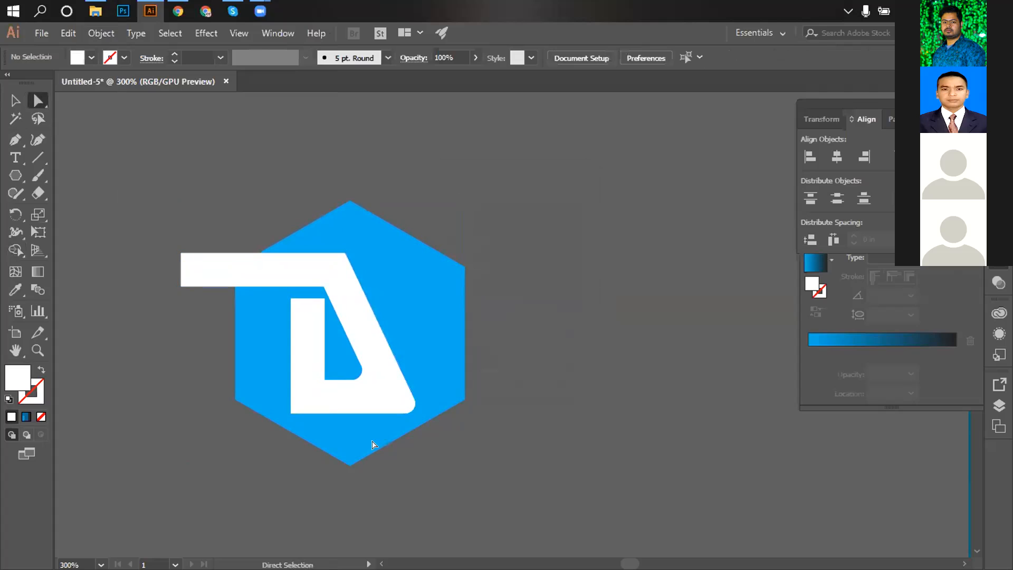
# Select the whole logo group and Shape Builder-delete the white bar and D from the hexagon.
pyautogui.press('v')
pyautogui.moveTo(160, 170); pyautogui.dragTo(499, 461)
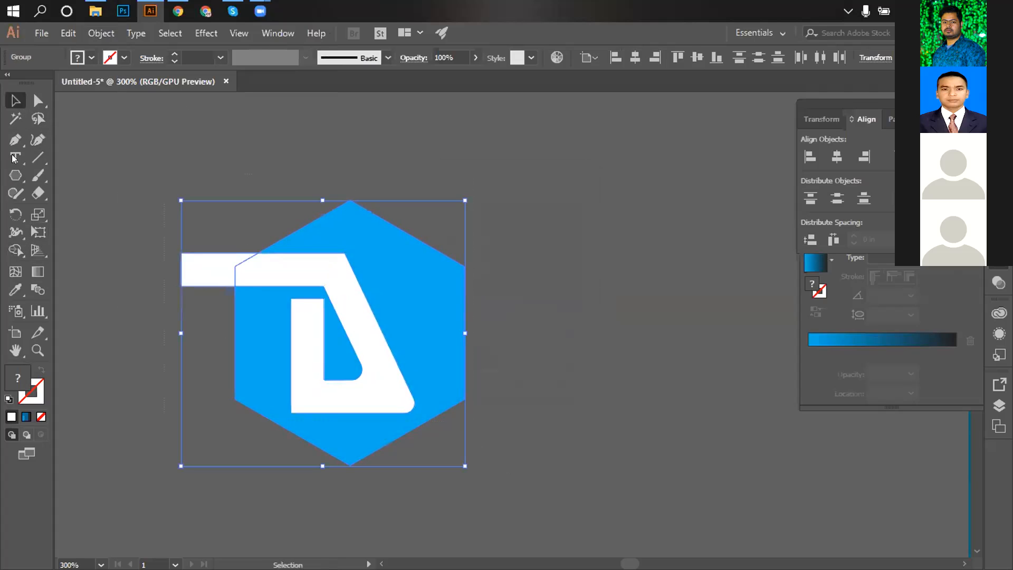
pyautogui.click(15, 249)
pyautogui.moveTo(196, 289)
pyautogui.mouseDown()
pyautogui.moveTo(310, 266)
pyautogui.moveTo(384, 368)
pyautogui.mouseUp()
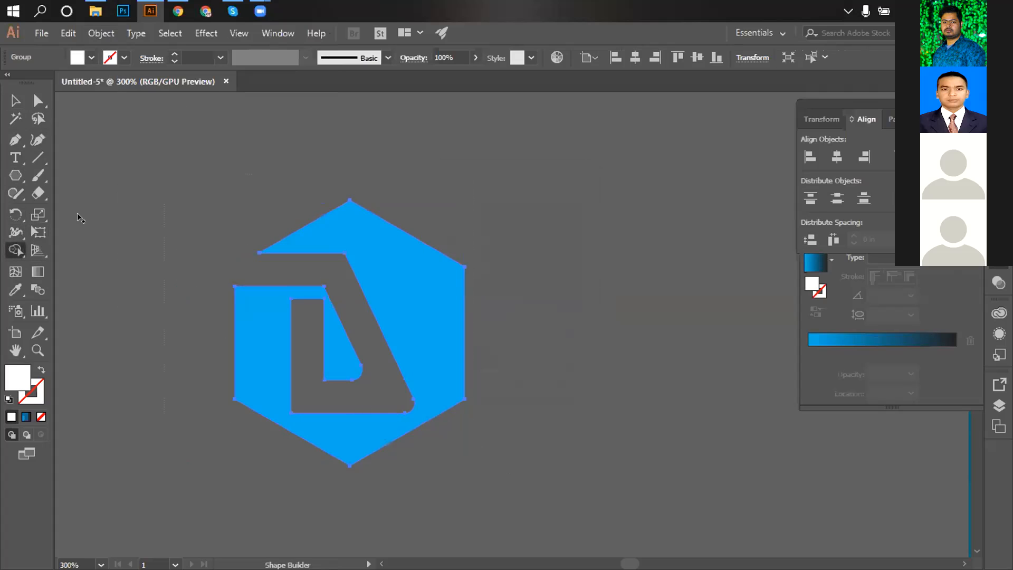
pyautogui.press('v')
pyautogui.click(570, 321)
pyautogui.scroll(-4, 489, 373)
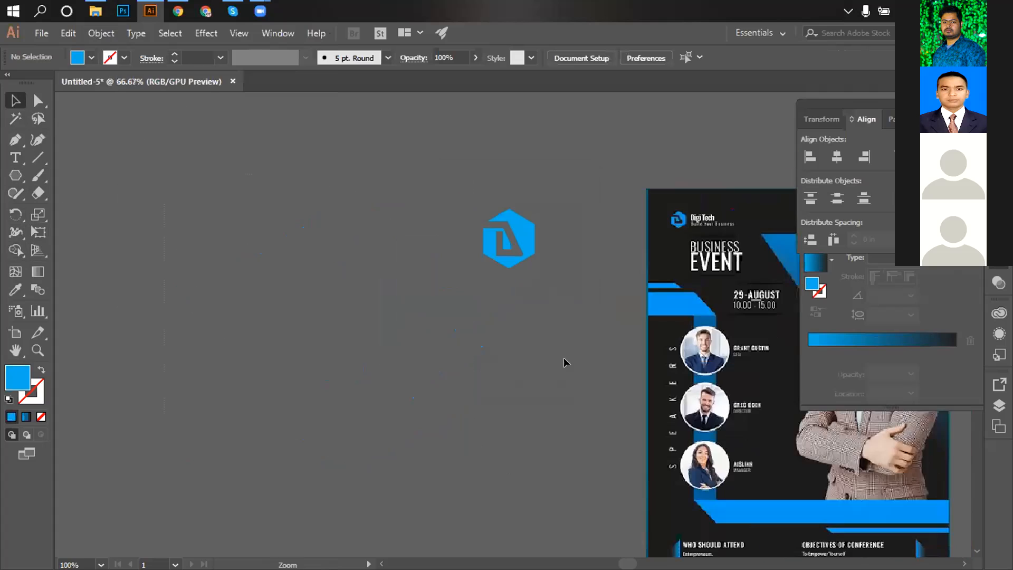
# Undo the cut-out to restore the white D and zoom in on the logo.
pyautogui.moveTo(566, 336); pyautogui.dragTo(391, 365)
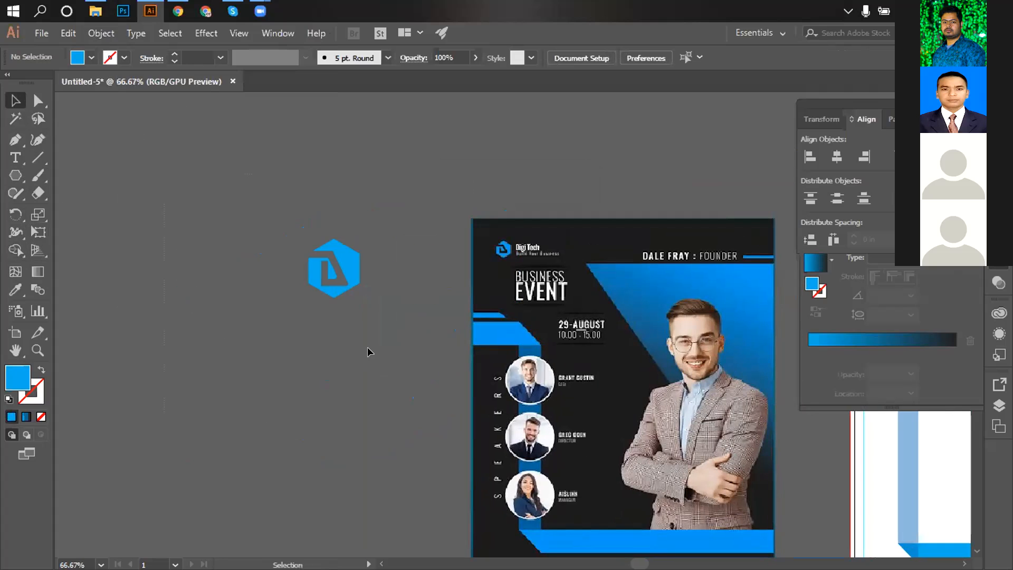
pyautogui.hotkey('ctrl', 'z')
pyautogui.hotkey('ctrl', 'z')
pyautogui.keyDown('ctrl'); pyautogui.click(354, 297); pyautogui.keyUp('ctrl')
pyautogui.keyDown('ctrl'); pyautogui.click(354, 296); pyautogui.keyUp('ctrl')
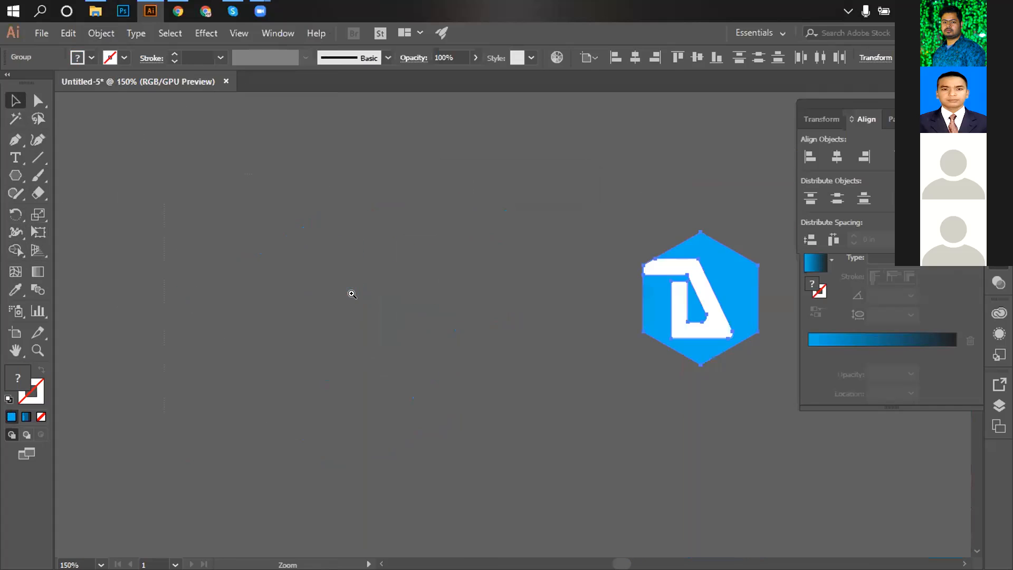
pyautogui.keyDown('ctrl'); pyautogui.click(350, 293); pyautogui.keyUp('ctrl')
pyautogui.moveTo(668, 324); pyautogui.dragTo(127, 344)
pyautogui.keyDown('ctrl'); pyautogui.click(464, 354); pyautogui.keyUp('ctrl')
pyautogui.keyDown('ctrl'); pyautogui.click(465, 354); pyautogui.keyUp('ctrl')
pyautogui.moveTo(464, 354); pyautogui.dragTo(367, 354)
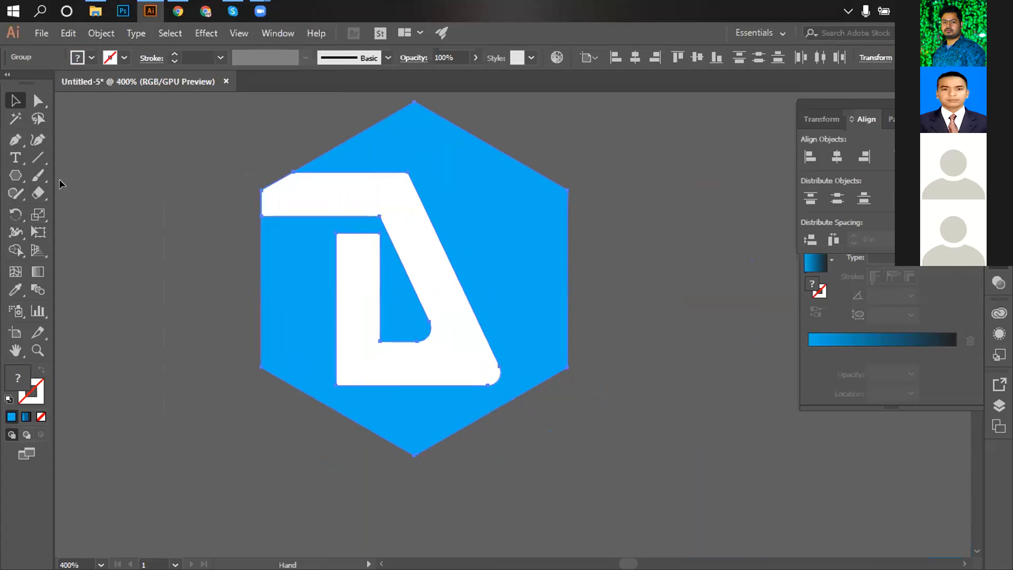
# Lower the top of the white D's stem by moving its two top anchors down 0.15 in.
pyautogui.click(37, 102)
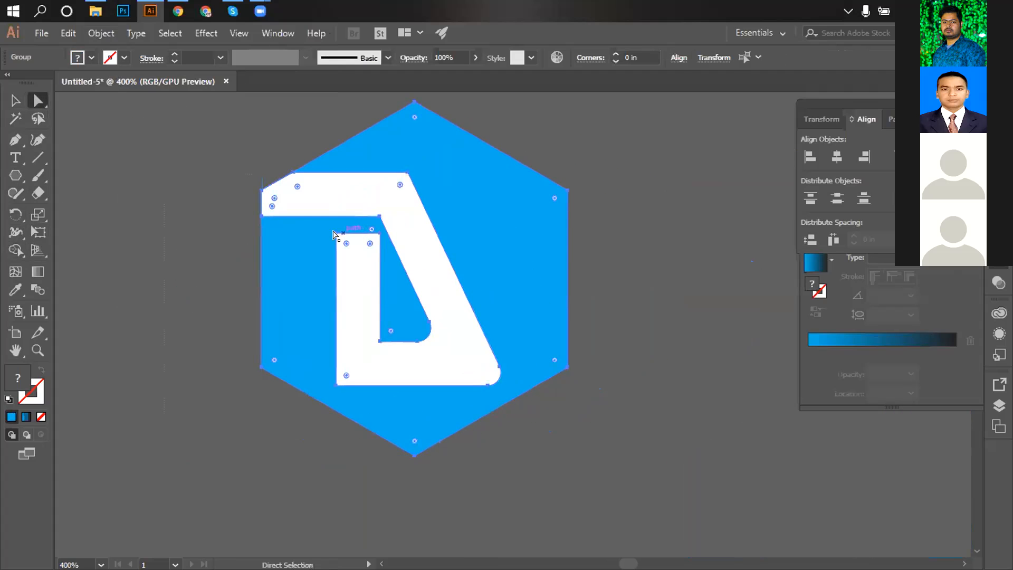
pyautogui.click(336, 233)
pyautogui.keyDown('shift'); pyautogui.click(379, 234); pyautogui.keyUp('shift')
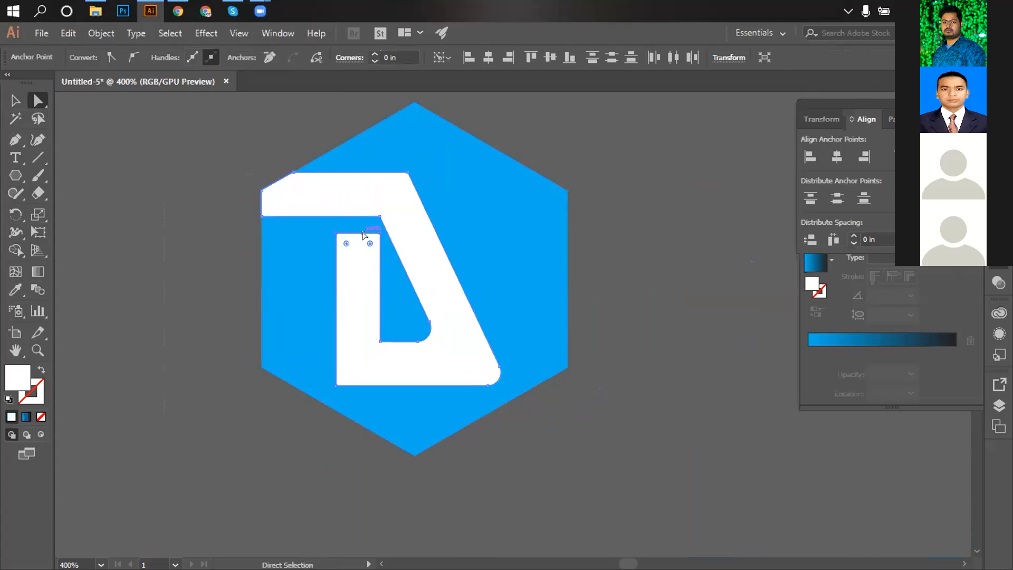
pyautogui.moveTo(359, 231); pyautogui.dragTo(357, 269)
pyautogui.click(15, 100)
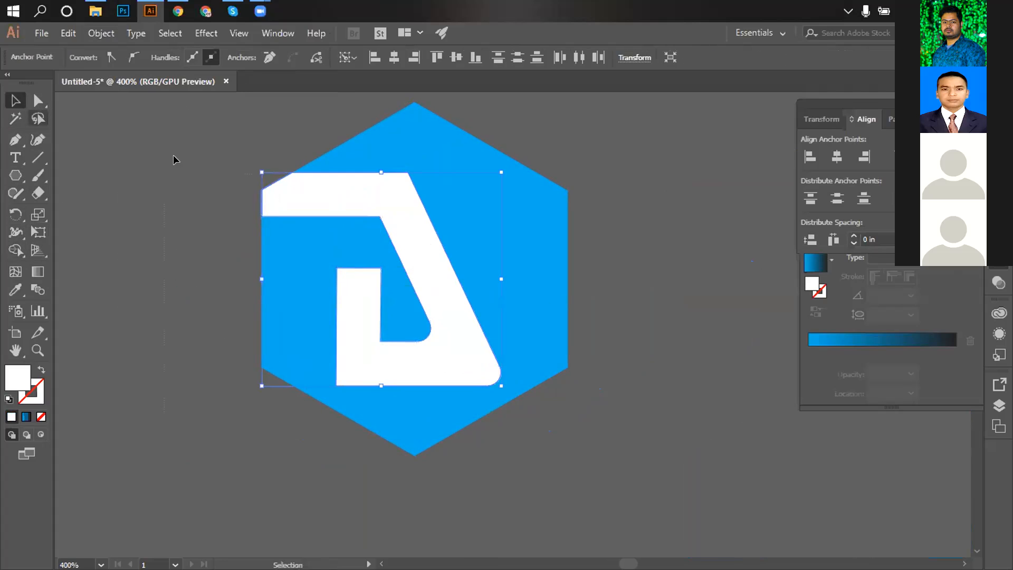
pyautogui.click(174, 158)
# Select all logo artwork and knock the white D region out of the hexagon with Shape Builder.
pyautogui.hotkey('ctrl', 'a')
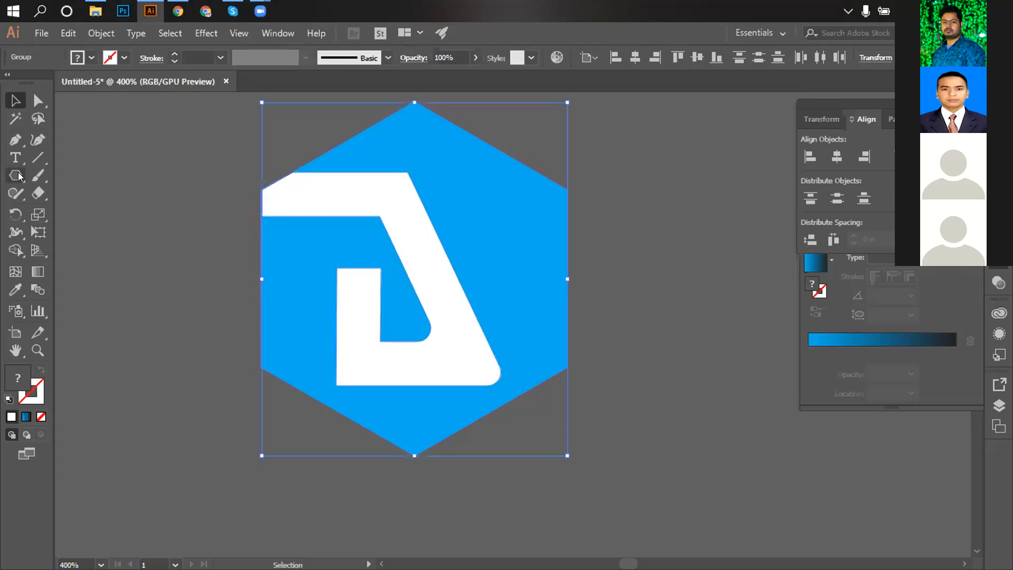
pyautogui.hotkey('shift', 'm')
pyautogui.keyDown('alt'); pyautogui.click(339, 186); pyautogui.keyUp('alt')
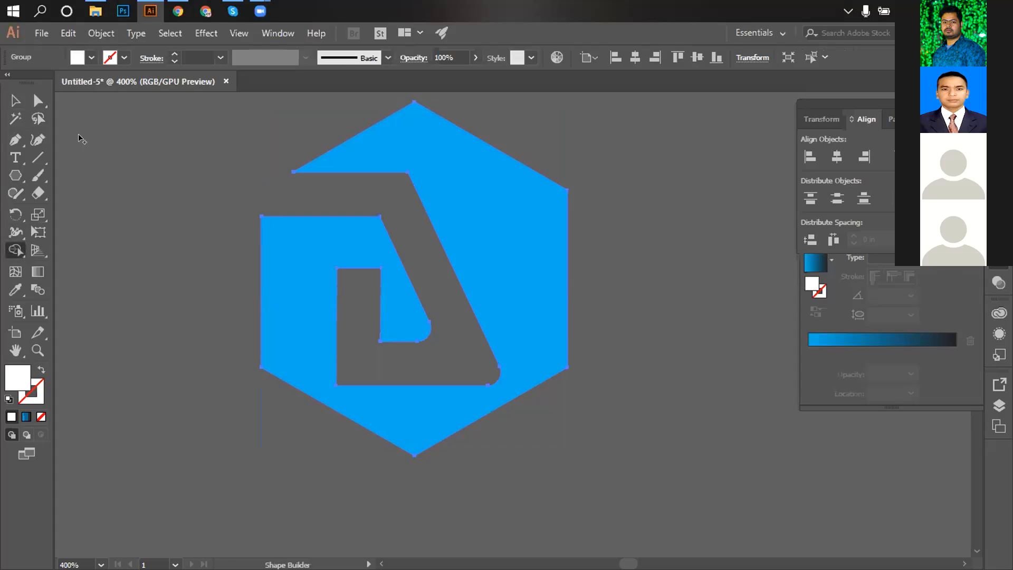
pyautogui.click(9, 103)
pyautogui.click(627, 326)
pyautogui.keyDown('ctrl'); pyautogui.keyDown('alt'); pyautogui.click(636, 330); pyautogui.keyUp('alt'); pyautogui.keyUp('ctrl')
pyautogui.keyDown('ctrl'); pyautogui.keyDown('alt'); pyautogui.click(636, 329); pyautogui.keyUp('alt'); pyautogui.keyUp('ctrl')
pyautogui.keyDown('ctrl'); pyautogui.keyDown('alt'); pyautogui.click(637, 330); pyautogui.keyUp('alt'); pyautogui.keyUp('ctrl')
pyautogui.keyDown('ctrl'); pyautogui.keyDown('alt'); pyautogui.click(638, 330); pyautogui.keyUp('alt'); pyautogui.keyUp('ctrl')
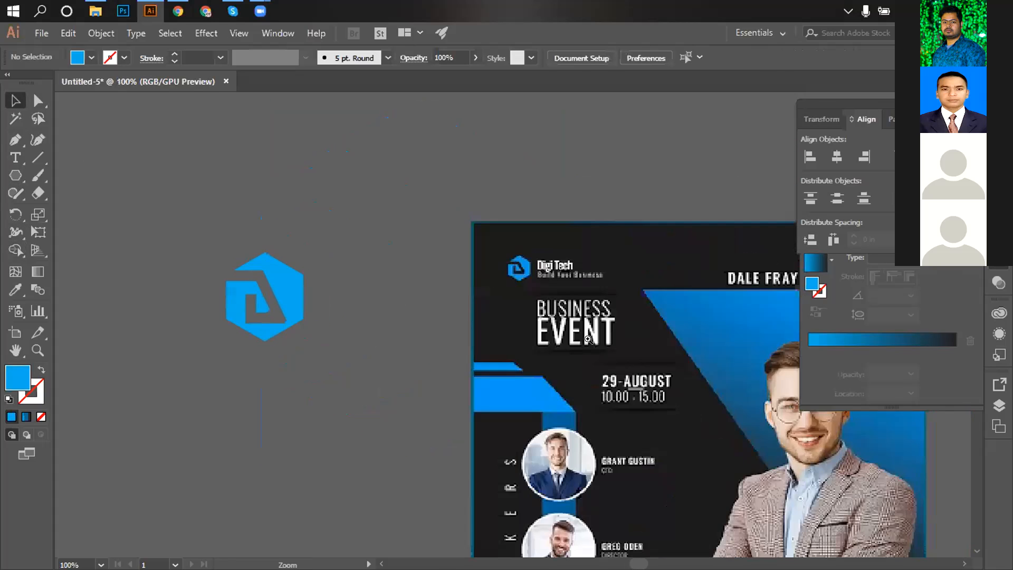
pyautogui.keyDown('ctrl'); pyautogui.keyDown('alt'); pyautogui.click(638, 330); pyautogui.keyUp('alt'); pyautogui.keyUp('ctrl')
pyautogui.moveTo(321, 321); pyautogui.dragTo(323, 301)
pyautogui.keyDown('ctrl'); pyautogui.click(435, 307); pyautogui.keyUp('ctrl')
pyautogui.keyDown('ctrl'); pyautogui.click(436, 307); pyautogui.keyUp('ctrl')
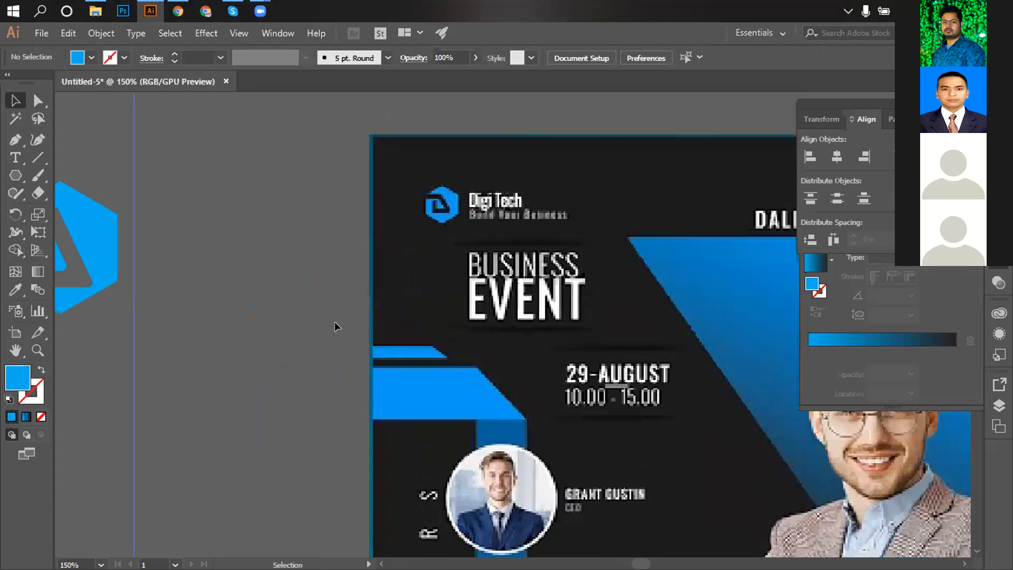
pyautogui.moveTo(281, 325); pyautogui.dragTo(464, 329)
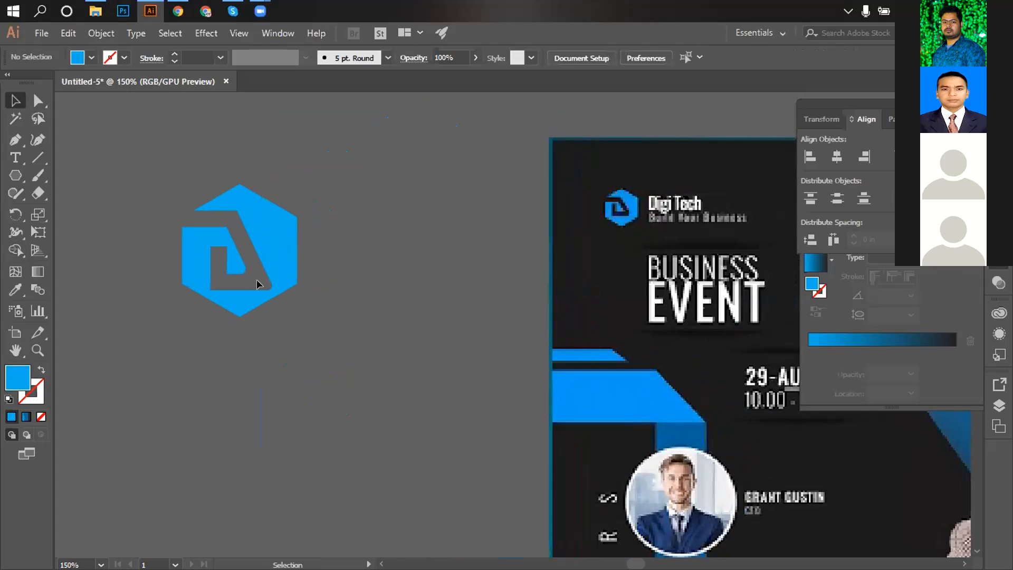
# Type 'Digi Tech' right of the logo, correcting the lowercase t to a capital T.
pyautogui.press('t')
pyautogui.click(345, 255)
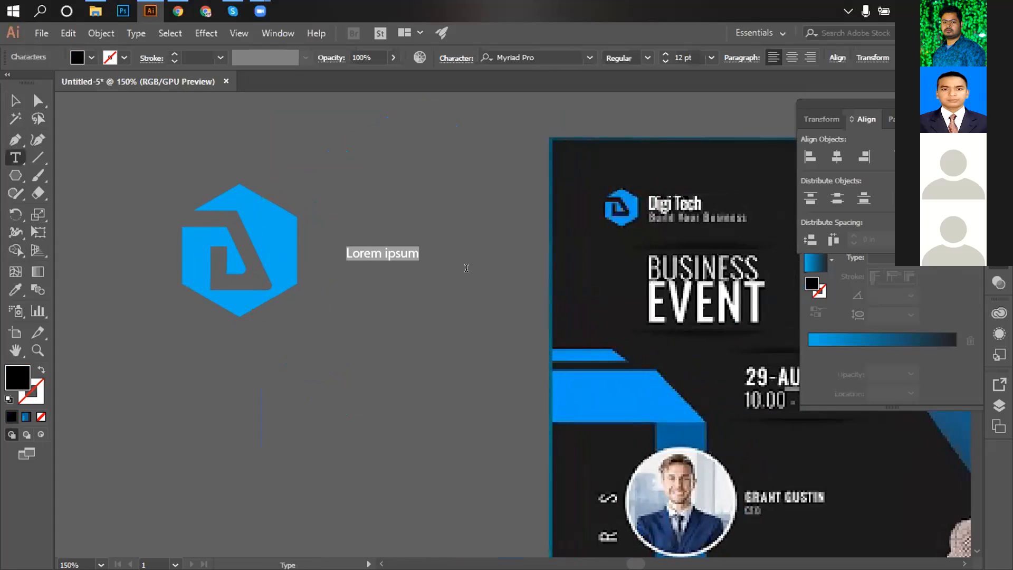
pyautogui.write('Digi tech')
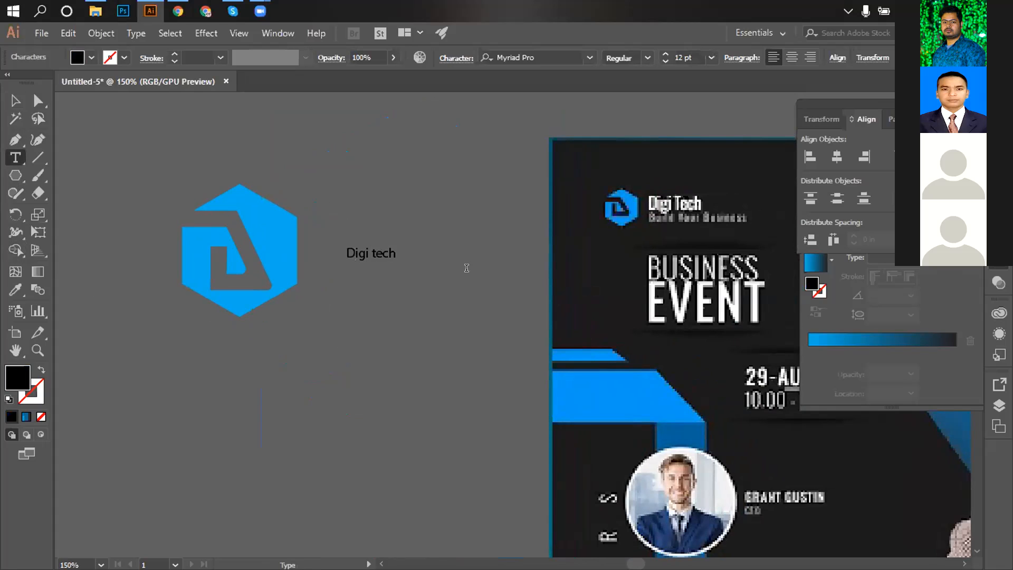
pyautogui.hotkey('ctrl', 'a')
pyautogui.tripleClick(366, 249)
pyautogui.click(369, 249)
pyautogui.write('T')
pyautogui.hotkey('ctrl', 'a')
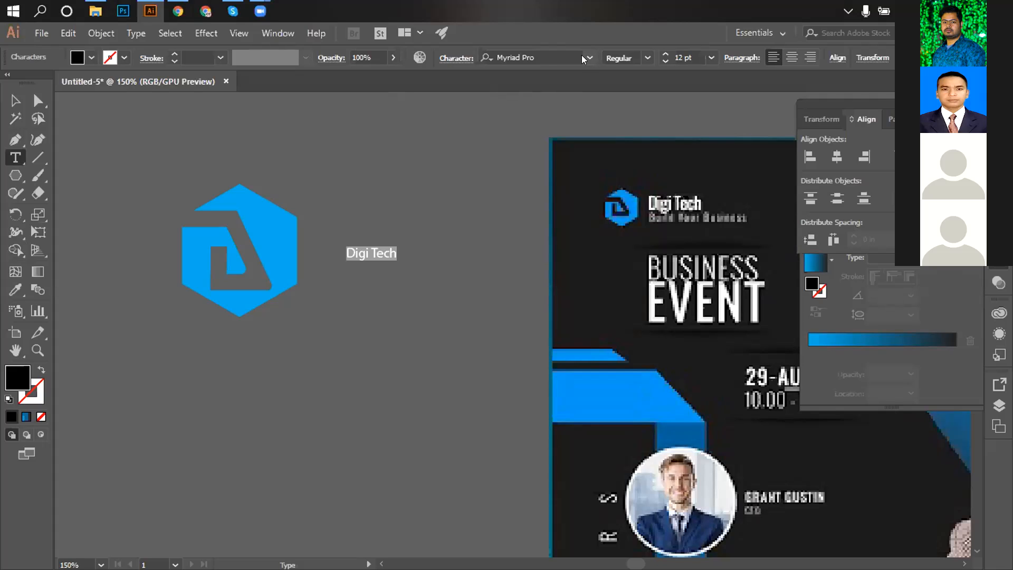
pyautogui.click(528, 54)
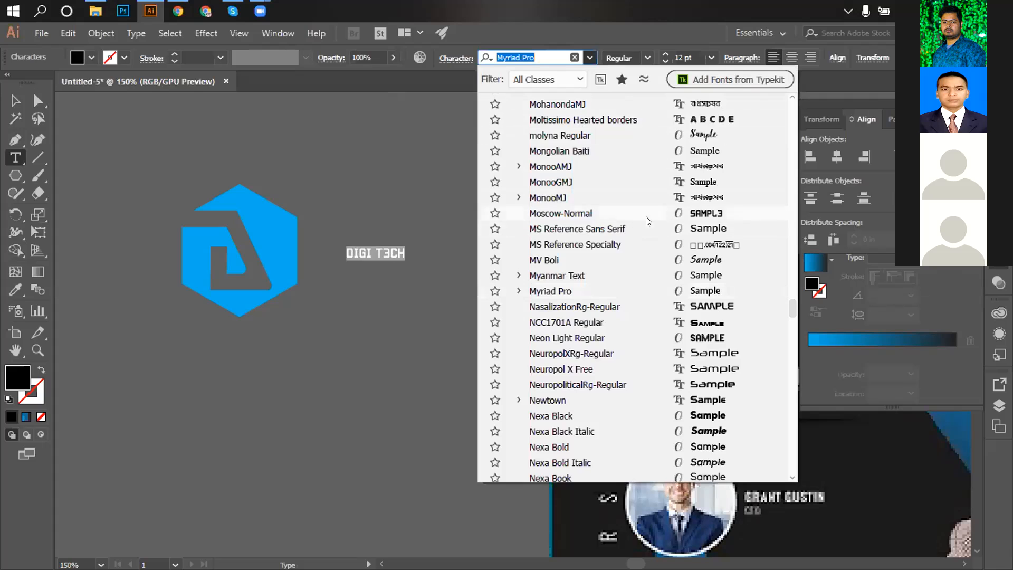
# Apply the Poplar Std Black font to the Digi Tech text.
pyautogui.scroll(-1, 654, 275)
pyautogui.scroll(-8, 694, 414)
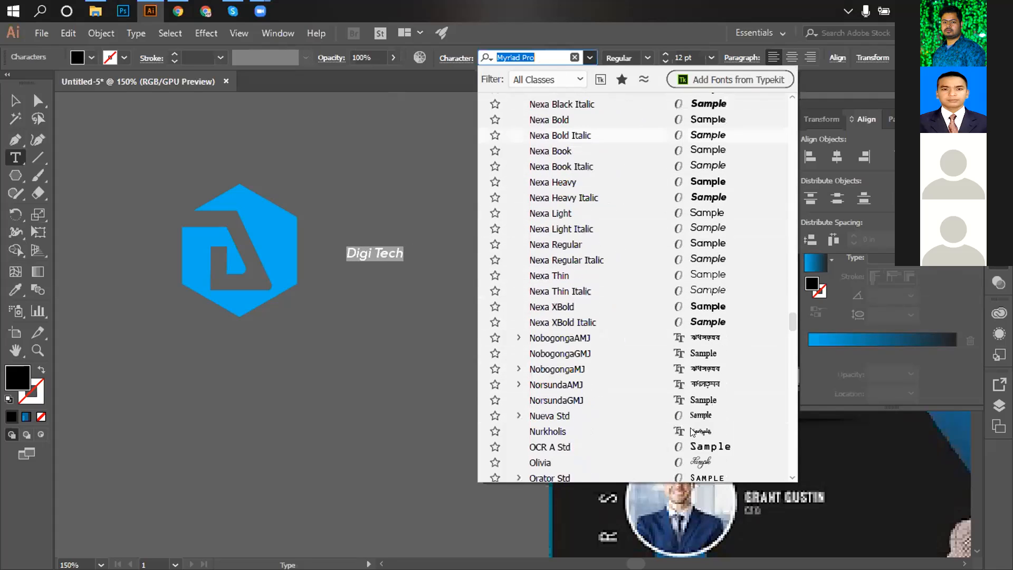
pyautogui.scroll(-5, 673, 446)
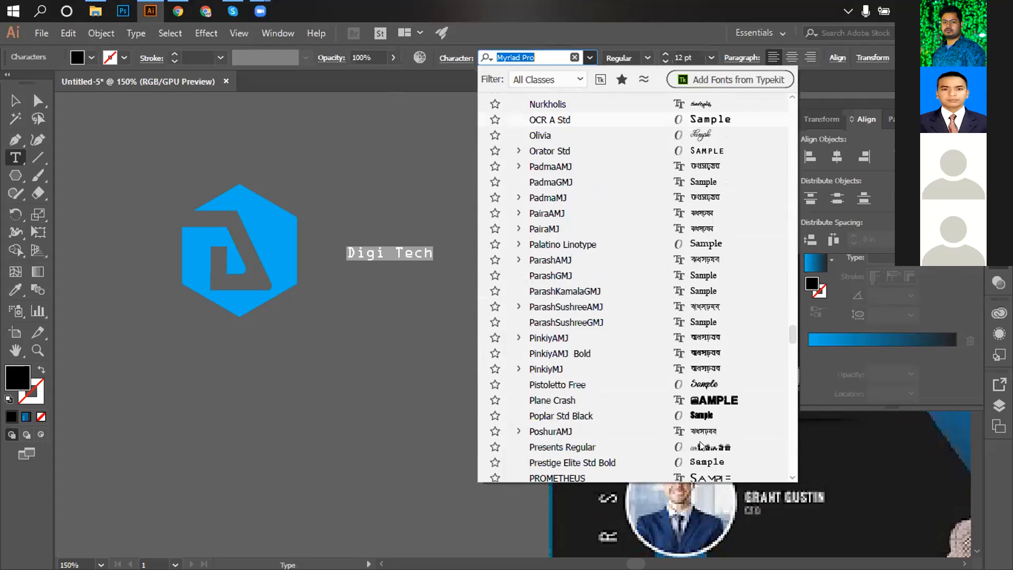
pyautogui.click(709, 416)
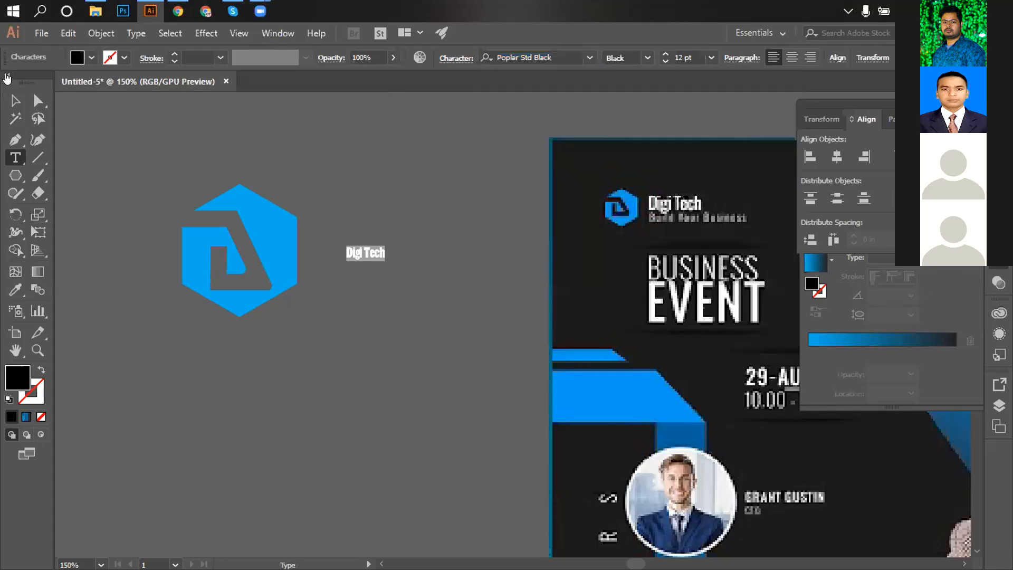
# Resize the Digi Tech text, trying 35 and 24 pt before settling on 28 pt.
pyautogui.click(15, 100)
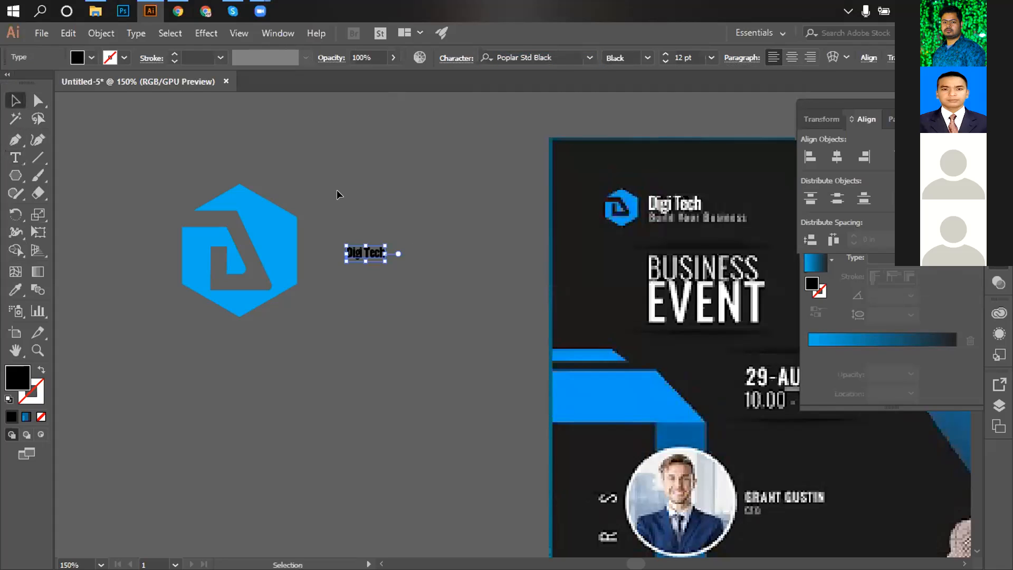
pyautogui.moveTo(386, 261); pyautogui.dragTo(419, 280)
pyautogui.click(695, 59)
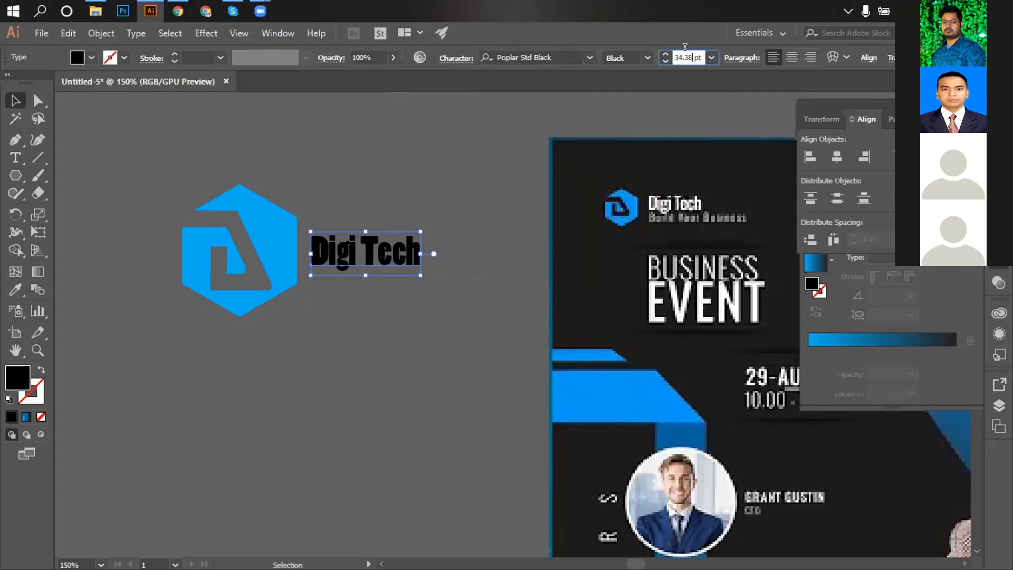
pyautogui.write('35')
pyautogui.press('Return')
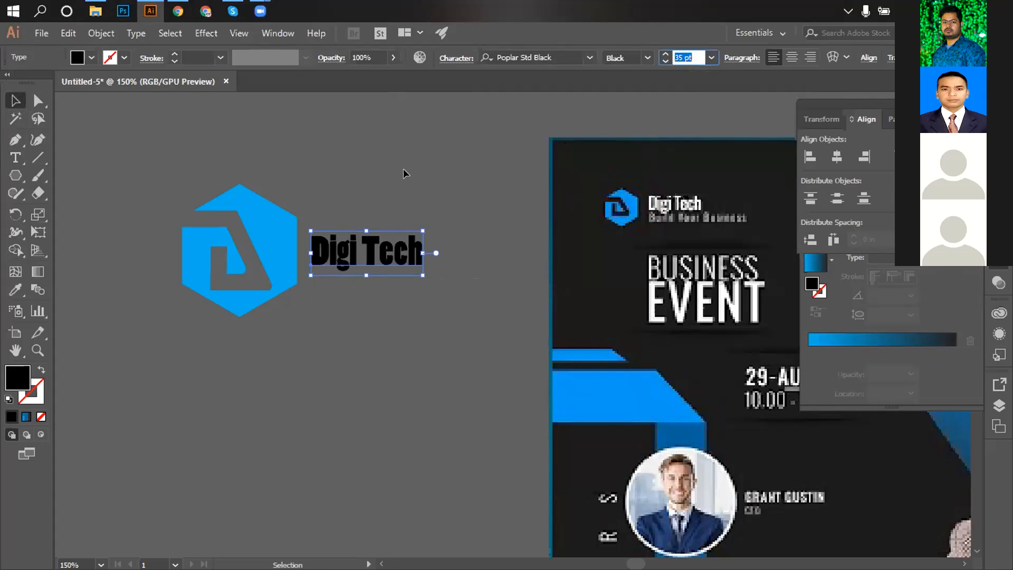
pyautogui.click(711, 58)
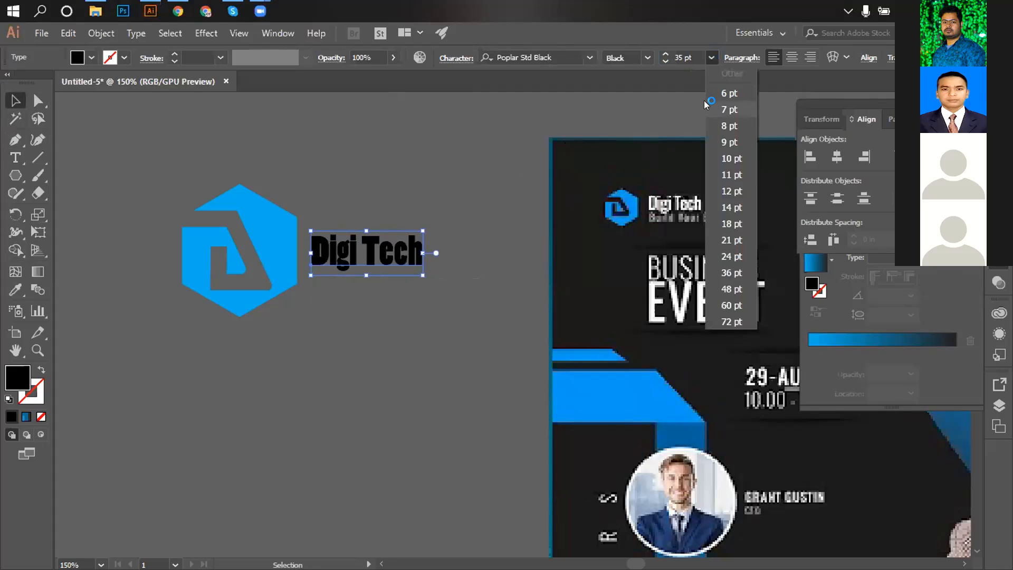
pyautogui.click(731, 256)
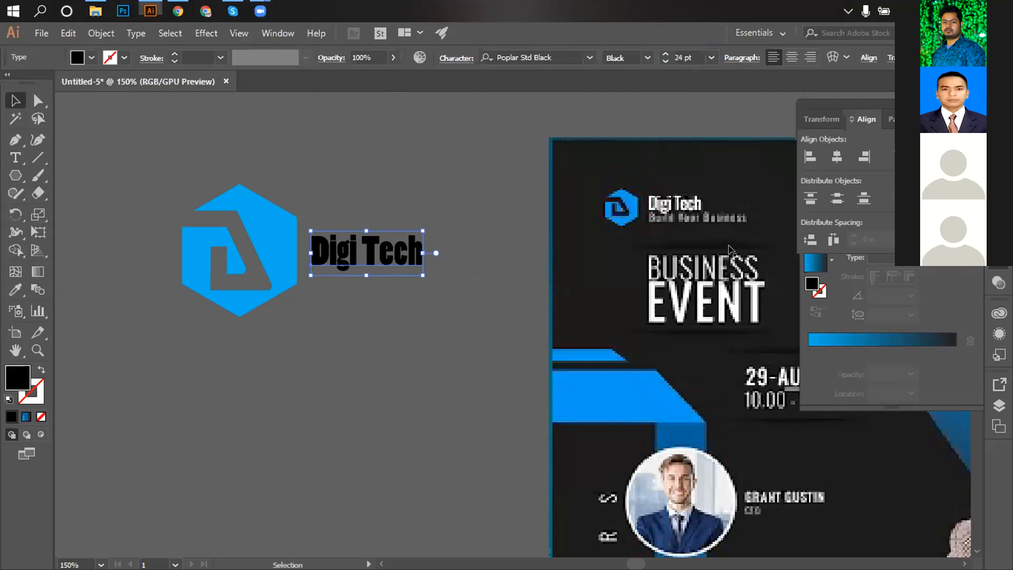
pyautogui.click(692, 54)
pyautogui.press('Up')
pyautogui.press('Up')
pyautogui.press('Up')
pyautogui.press('Up')
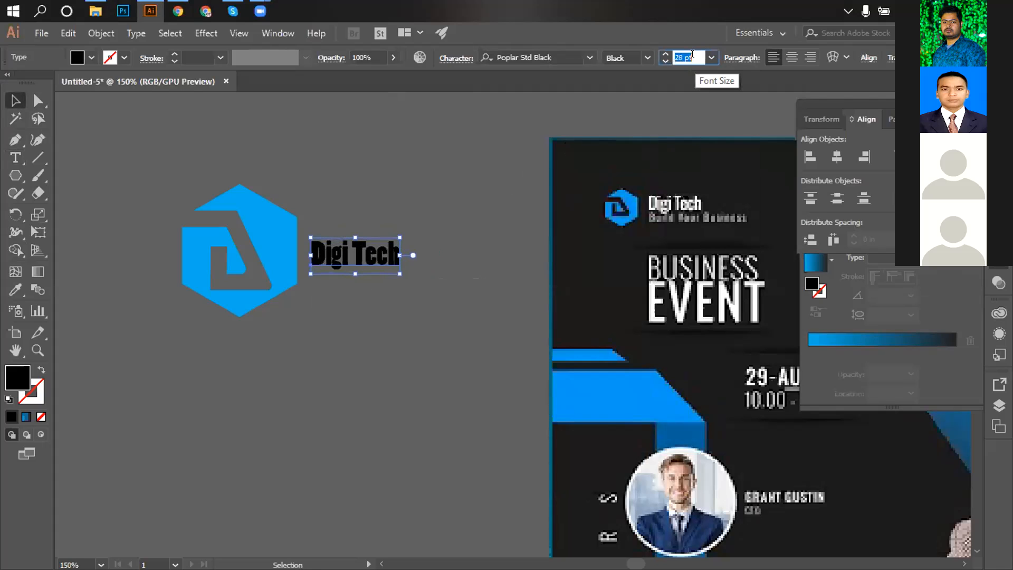
pyautogui.click(16, 108)
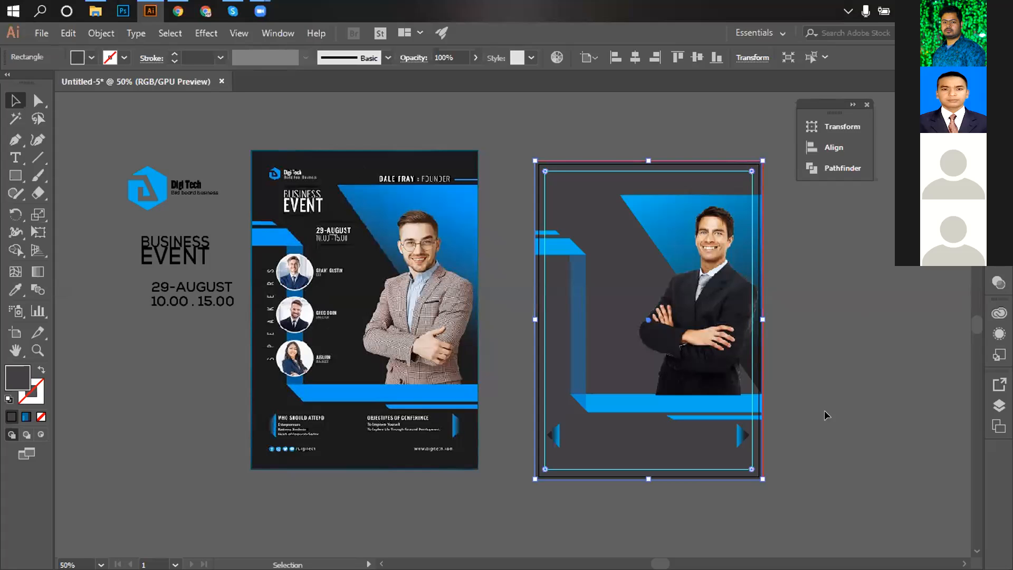
# Give the blue triangle's gradient a dark grey right end and shift its midpoint left.
pyautogui.hotkey('ctrl', '=')
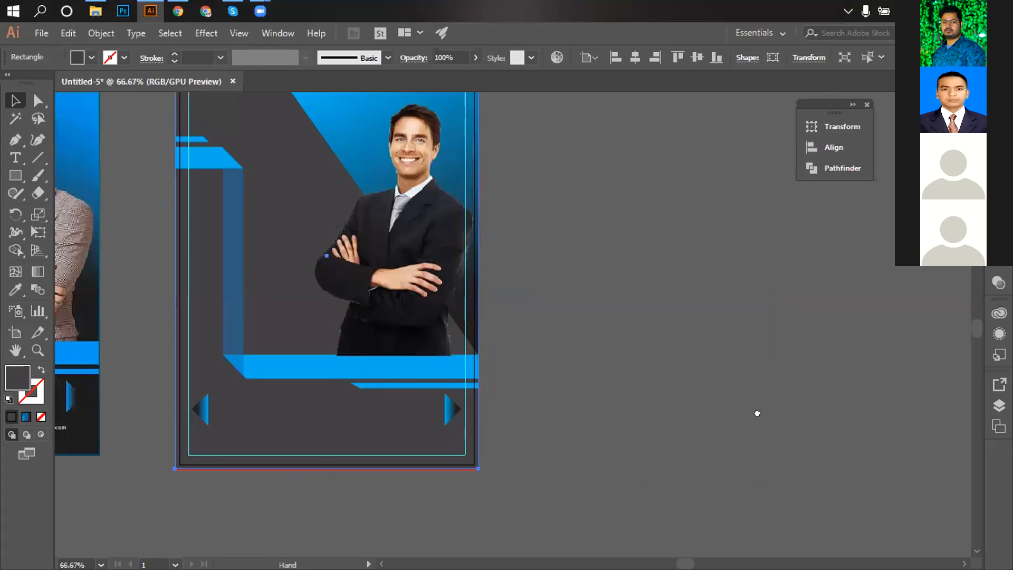
pyautogui.click(546, 213)
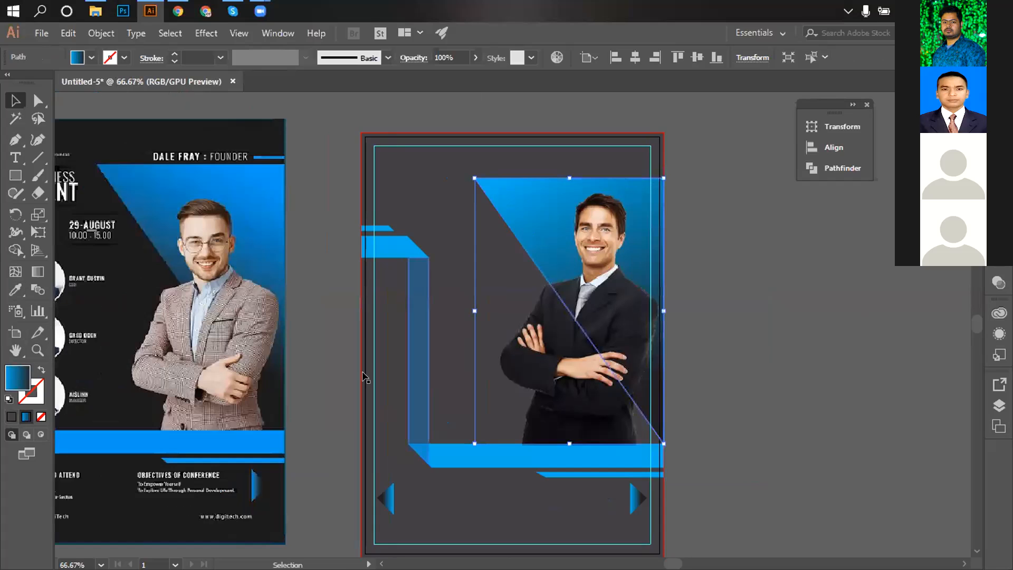
pyautogui.click(999, 261)
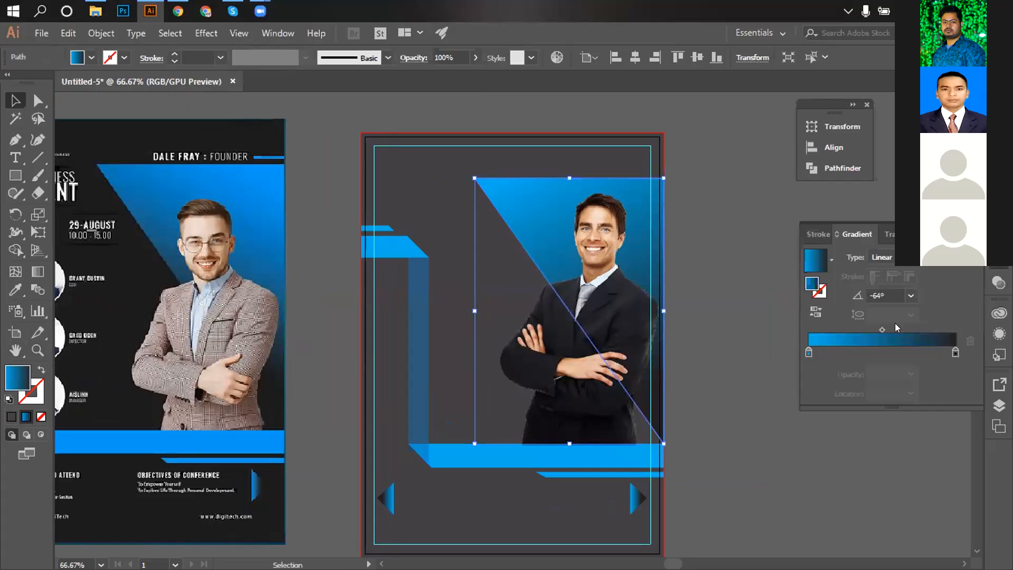
pyautogui.click(954, 351)
pyautogui.doubleClick(955, 352)
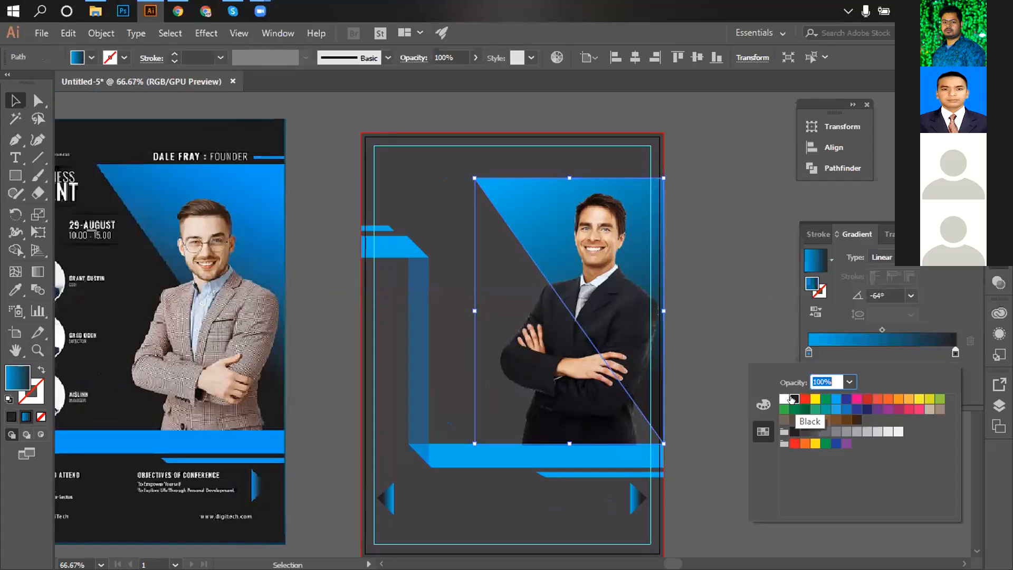
pyautogui.click(805, 433)
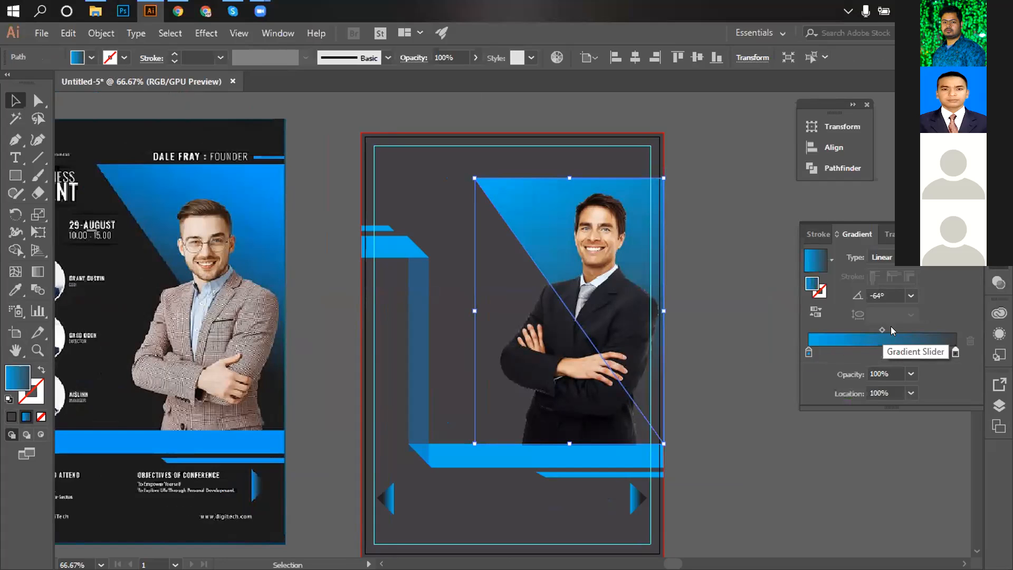
pyautogui.moveTo(880, 328); pyautogui.dragTo(865, 326)
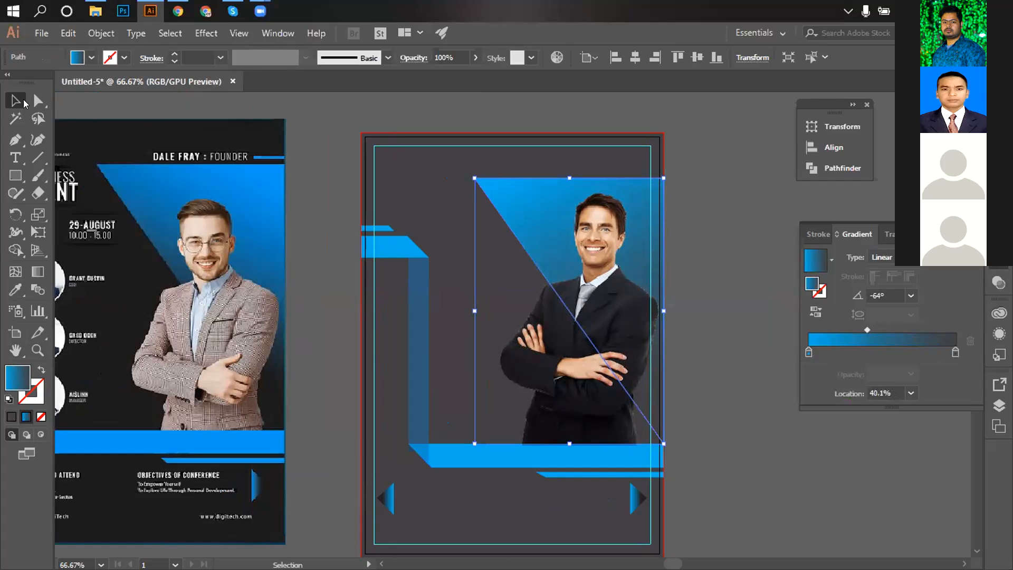
# Apply the blue gradient to the businessman selection, then set the triangle's gradient midpoint near 69%.
pyautogui.click(747, 226)
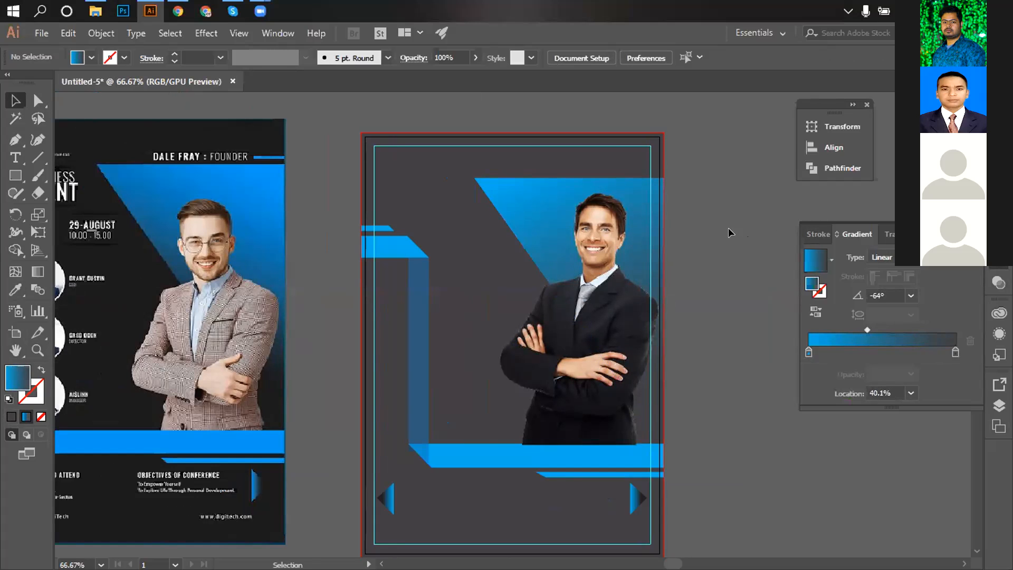
pyautogui.click(540, 217)
pyautogui.click(872, 338)
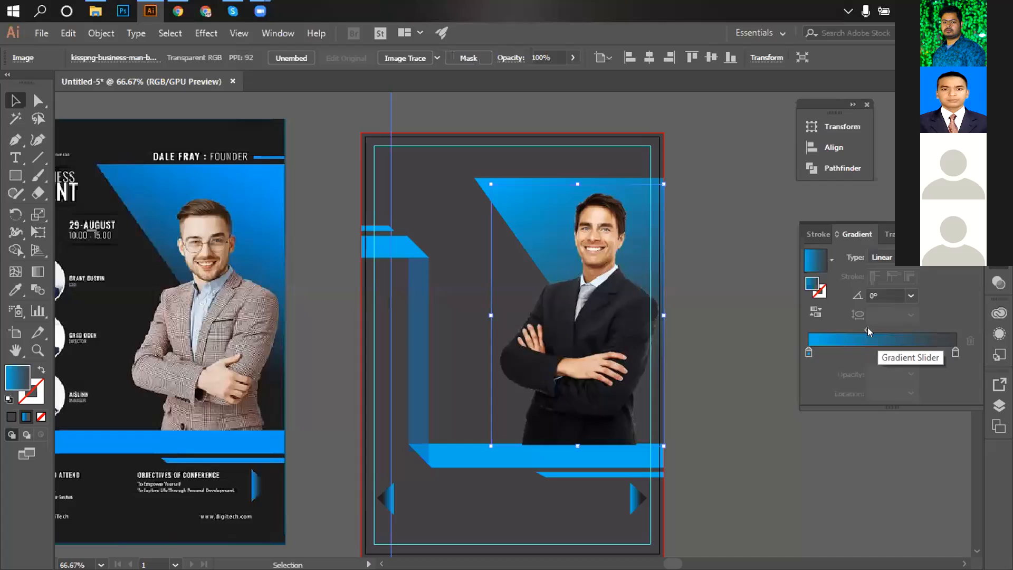
pyautogui.moveTo(872, 325); pyautogui.dragTo(945, 327)
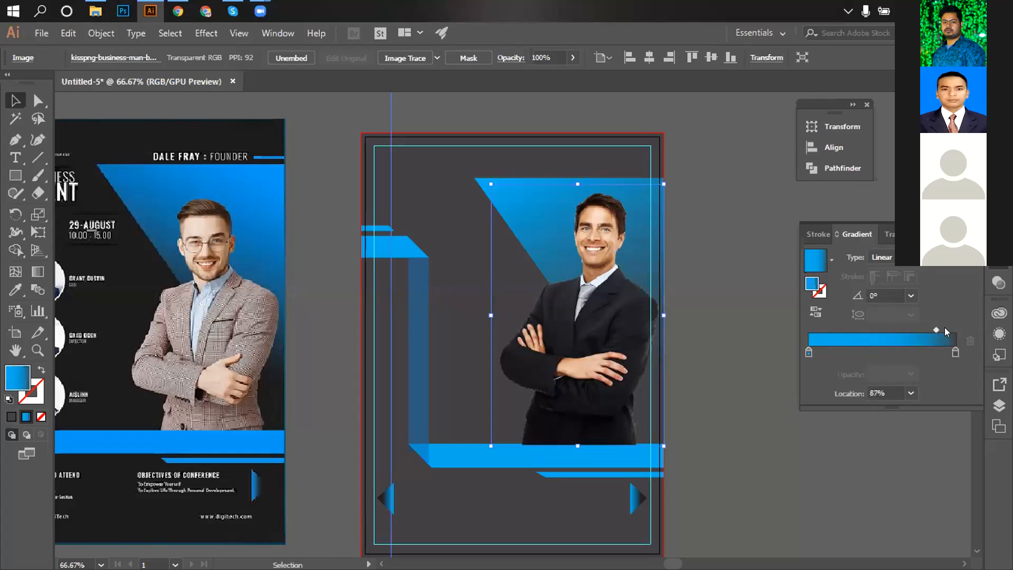
pyautogui.click(478, 179)
pyautogui.moveTo(865, 325); pyautogui.dragTo(910, 327)
pyautogui.click(759, 296)
# Inspect both flyers and select the right arrow shape at the new flyer's bottom.
pyautogui.keyDown('ctrl'); pyautogui.keyDown('alt'); pyautogui.click(722, 385); pyautogui.keyUp('alt'); pyautogui.keyUp('ctrl')
pyautogui.keyDown('ctrl'); pyautogui.keyDown('alt'); pyautogui.click(722, 385); pyautogui.keyUp('alt'); pyautogui.keyUp('ctrl')
pyautogui.moveTo(636, 358); pyautogui.dragTo(891, 357)
pyautogui.keyDown('ctrl'); pyautogui.click(631, 377); pyautogui.keyUp('ctrl')
pyautogui.keyDown('ctrl'); pyautogui.click(631, 378); pyautogui.keyUp('ctrl')
pyautogui.moveTo(725, 383); pyautogui.dragTo(975, 540)
pyautogui.keyDown('ctrl'); pyautogui.click(589, 353); pyautogui.keyUp('ctrl')
pyautogui.keyDown('ctrl'); pyautogui.click(585, 351); pyautogui.keyUp('ctrl')
pyautogui.moveTo(556, 312); pyautogui.dragTo(887, 542)
pyautogui.keyDown('ctrl'); pyautogui.keyDown('alt'); pyautogui.click(747, 408); pyautogui.keyUp('alt'); pyautogui.keyUp('ctrl')
pyautogui.keyDown('ctrl'); pyautogui.keyDown('alt'); pyautogui.click(747, 406); pyautogui.keyUp('alt'); pyautogui.keyUp('ctrl')
pyautogui.moveTo(423, 262); pyautogui.dragTo(909, 412)
pyautogui.moveTo(586, 287); pyautogui.dragTo(541, 340)
pyautogui.moveTo(551, 297); pyautogui.dragTo(536, 212)
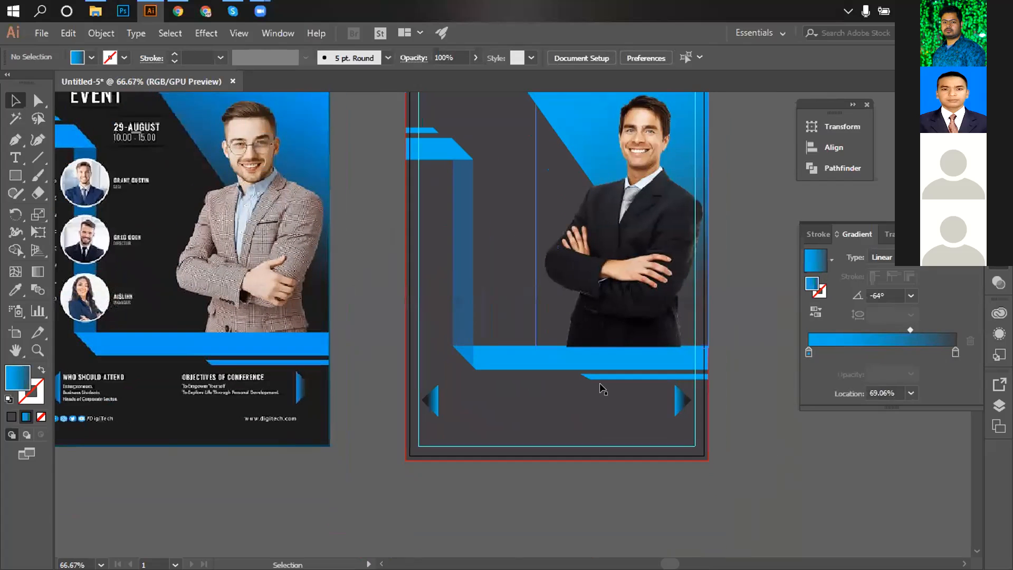
pyautogui.click(682, 400)
# Copy the large triangle's blue gradient onto the right arrow with the Eyedropper.
pyautogui.click(15, 289)
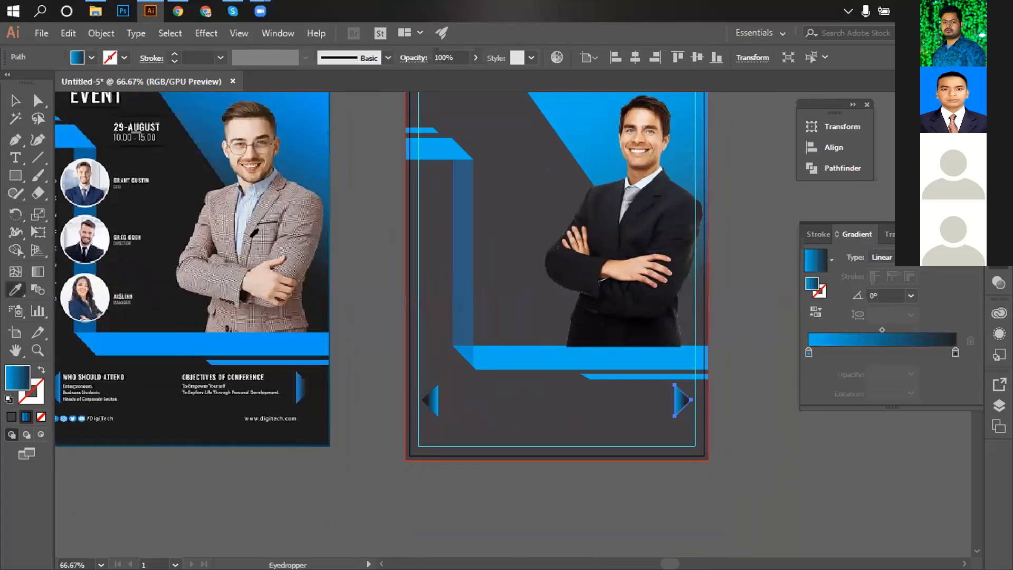
pyautogui.scroll(1, 574, 153)
pyautogui.click(525, 117)
pyautogui.click(15, 100)
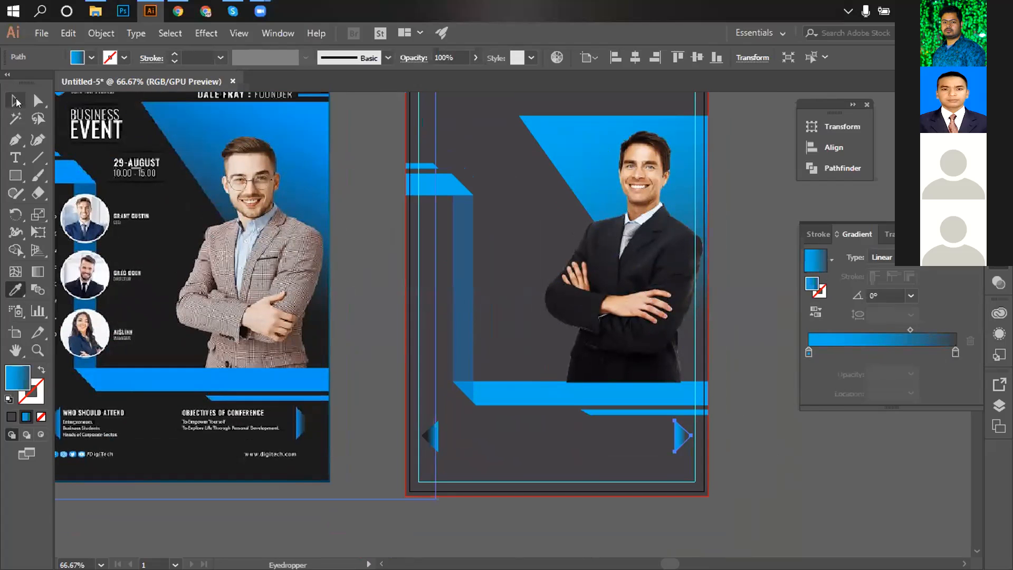
pyautogui.click(353, 261)
# Apply the same blue gradient to the left arrow shape.
pyautogui.click(431, 438)
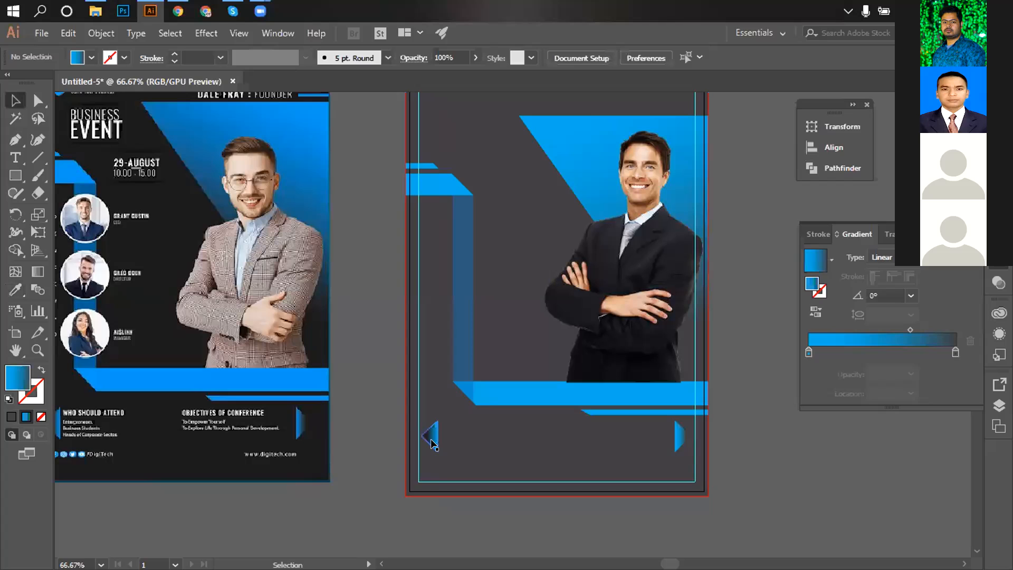
pyautogui.click(15, 290)
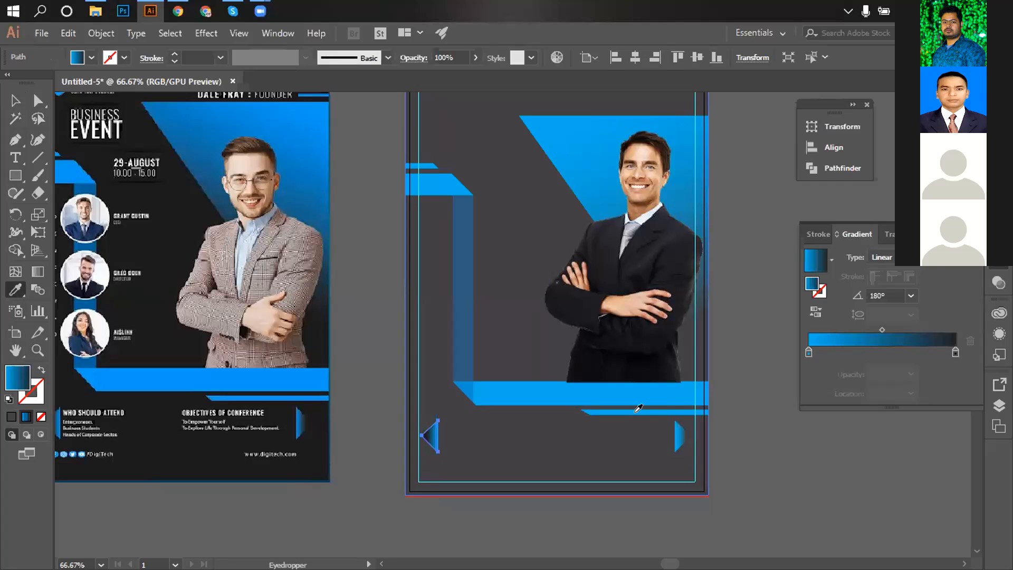
pyautogui.click(680, 433)
pyautogui.click(15, 100)
pyautogui.click(552, 464)
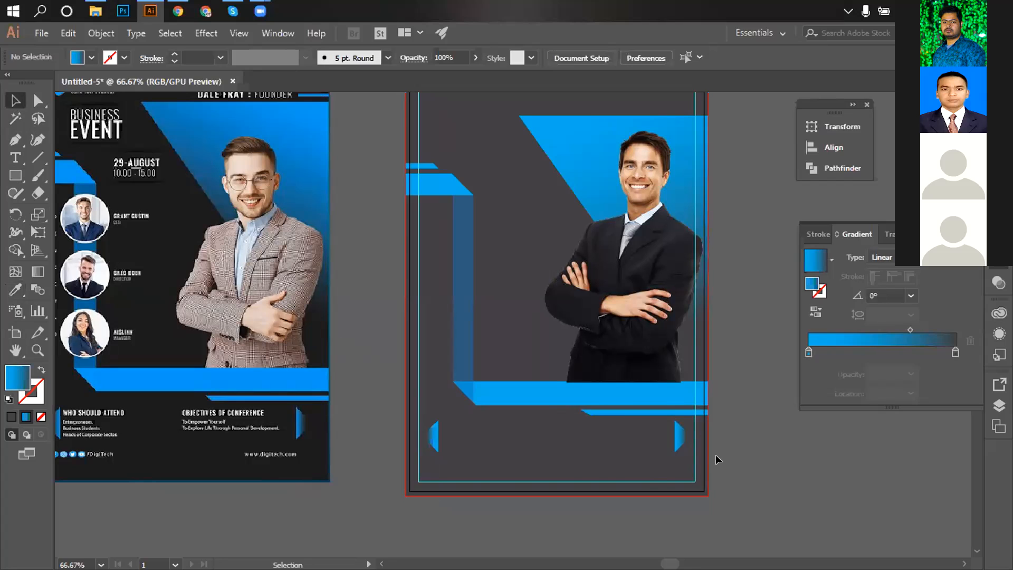
# Adjust the right arrow's gradient span with the Gradient tool.
pyautogui.keyDown('ctrl'); pyautogui.click(641, 438); pyautogui.keyUp('ctrl')
pyautogui.keyDown('ctrl'); pyautogui.click(641, 438); pyautogui.keyUp('ctrl')
pyautogui.moveTo(478, 293); pyautogui.dragTo(617, 486)
pyautogui.click(539, 325)
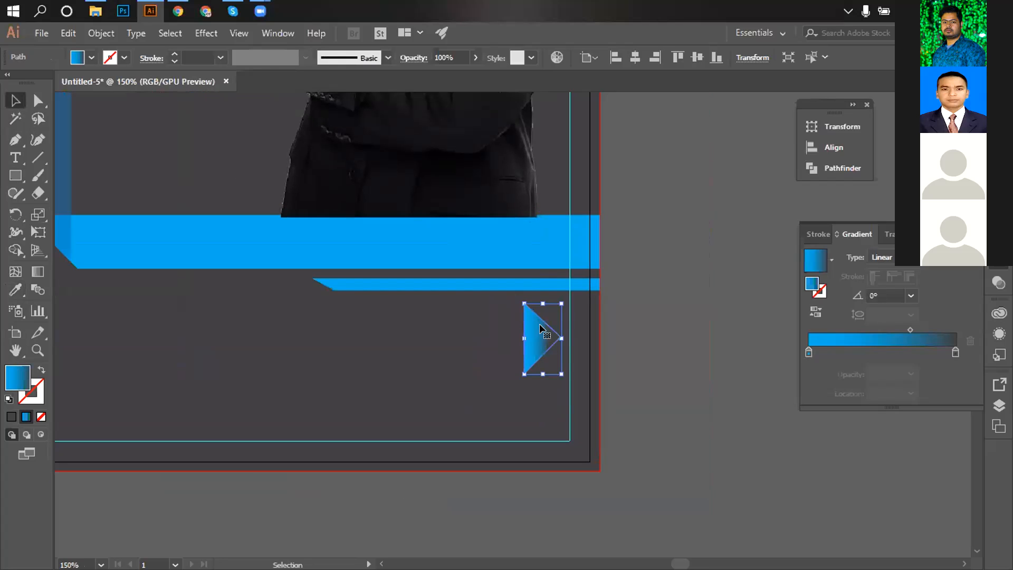
pyautogui.click(37, 271)
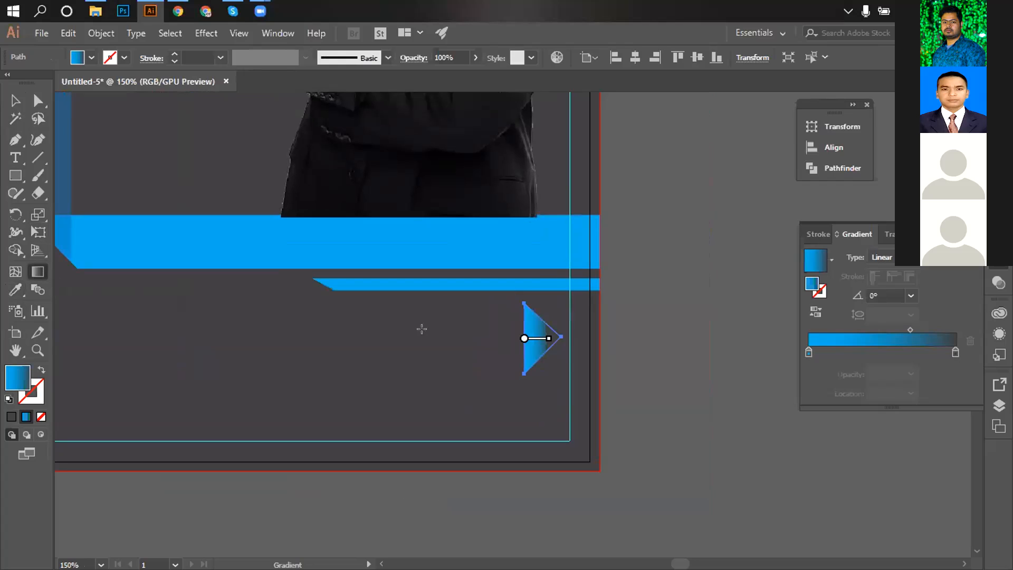
pyautogui.moveTo(548, 338); pyautogui.dragTo(541, 338)
pyautogui.hscroll(-10, 389, 377)
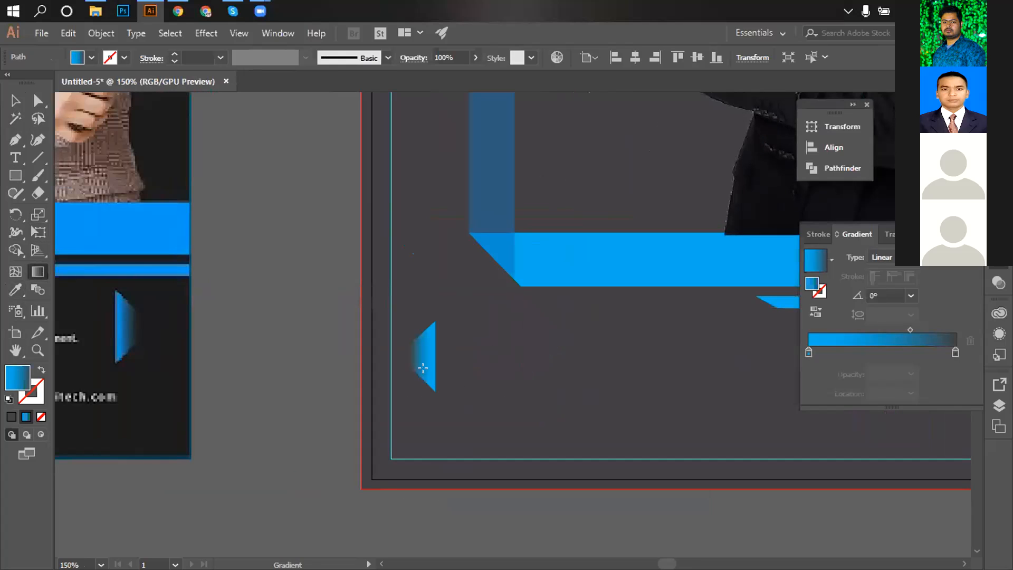
pyautogui.click(15, 100)
# Adjust the left arrow's gradient direction with the Gradient tool.
pyautogui.click(430, 382)
pyautogui.keyDown('ctrl'); pyautogui.keyDown('alt'); pyautogui.click(600, 440); pyautogui.keyUp('alt'); pyautogui.keyUp('ctrl')
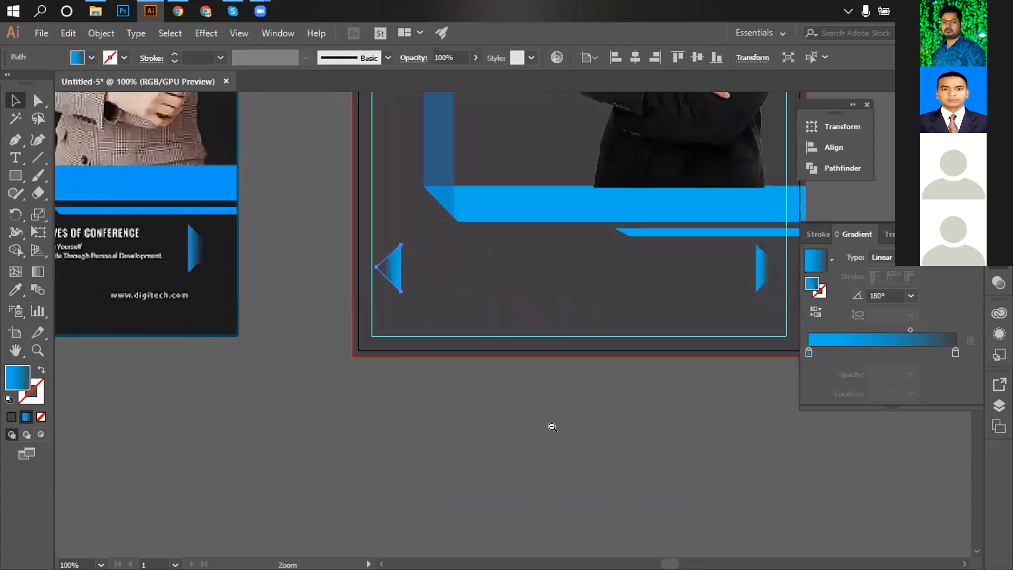
pyautogui.keyDown('ctrl'); pyautogui.keyDown('alt'); pyautogui.click(600, 440); pyautogui.keyUp('alt'); pyautogui.keyUp('ctrl')
pyautogui.moveTo(343, 191); pyautogui.dragTo(399, 287)
pyautogui.keyDown('ctrl'); pyautogui.click(399, 288); pyautogui.keyUp('ctrl')
pyautogui.moveTo(589, 389); pyautogui.dragTo(561, 452)
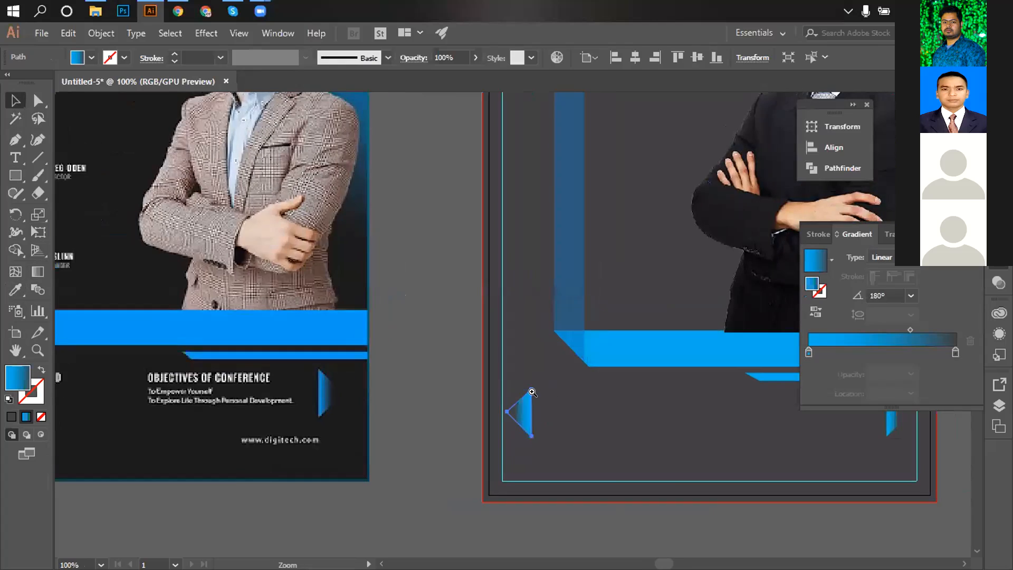
pyautogui.keyDown('ctrl'); pyautogui.click(539, 395); pyautogui.keyUp('ctrl')
pyautogui.click(37, 272)
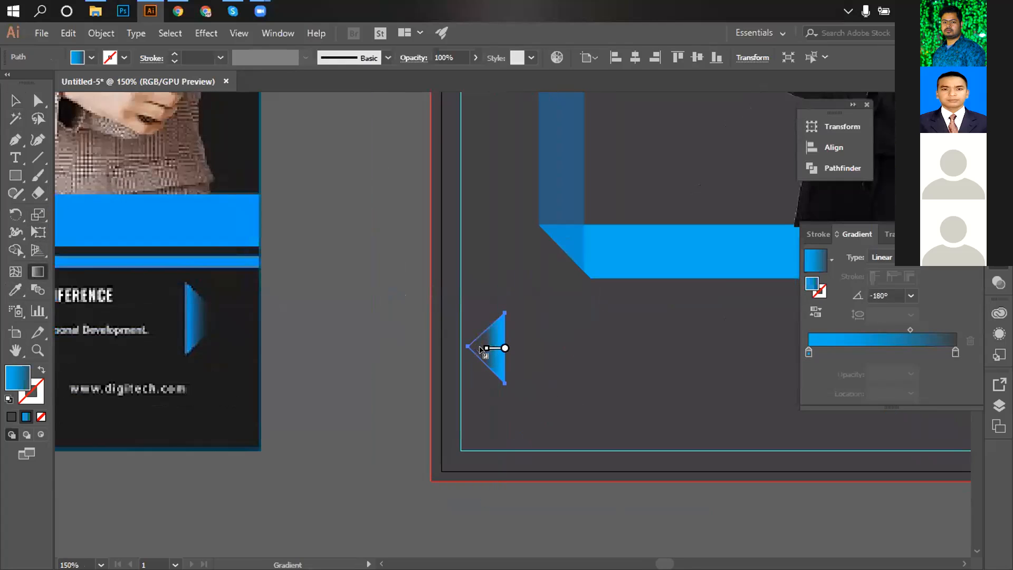
pyautogui.click(15, 100)
pyautogui.click(369, 213)
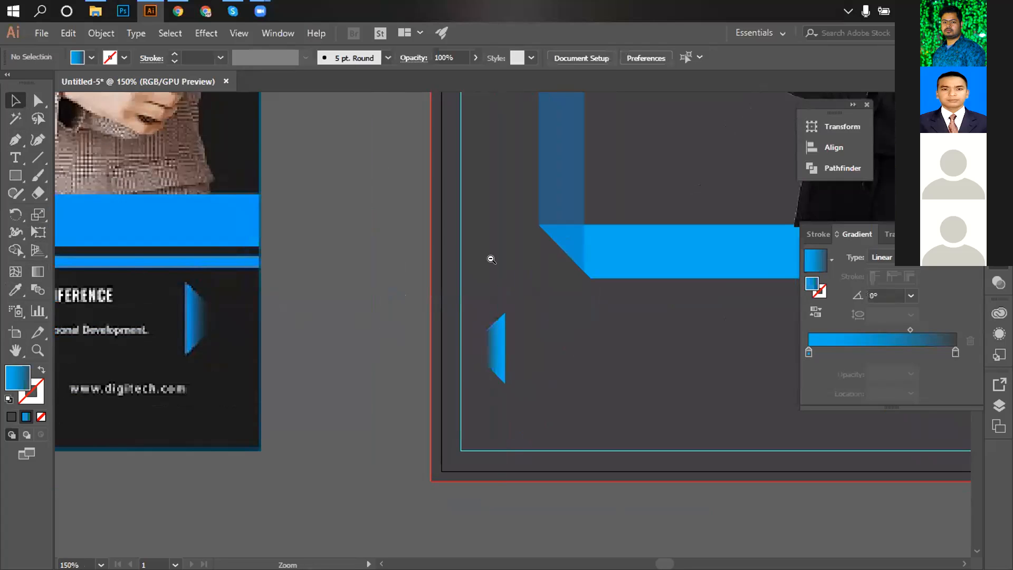
# Zoom and pan to review both flyers and bring the speaker photos into view.
pyautogui.keyDown('ctrl'); pyautogui.keyDown('alt'); pyautogui.click(491, 258); pyautogui.keyUp('alt'); pyautogui.keyUp('ctrl')
pyautogui.keyDown('ctrl'); pyautogui.keyDown('alt'); pyautogui.click(491, 258); pyautogui.keyUp('alt'); pyautogui.keyUp('ctrl')
pyautogui.keyDown('ctrl'); pyautogui.keyDown('alt'); pyautogui.click(491, 258); pyautogui.keyUp('alt'); pyautogui.keyUp('ctrl')
pyautogui.keyDown('ctrl'); pyautogui.keyDown('alt'); pyautogui.click(491, 258); pyautogui.keyUp('alt'); pyautogui.keyUp('ctrl')
pyautogui.moveTo(528, 342); pyautogui.dragTo(503, 265)
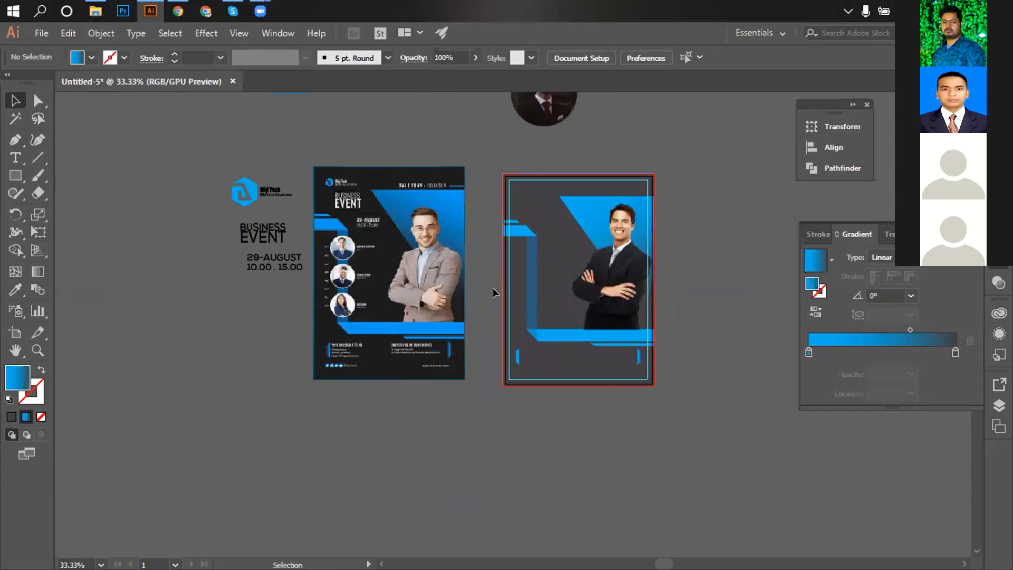
pyautogui.moveTo(516, 226); pyautogui.dragTo(547, 244)
pyautogui.keyDown('ctrl'); pyautogui.click(543, 266); pyautogui.keyUp('ctrl')
pyautogui.keyDown('ctrl'); pyautogui.click(289, 372); pyautogui.keyUp('ctrl')
pyautogui.keyDown('ctrl'); pyautogui.click(289, 372); pyautogui.keyUp('ctrl')
pyautogui.moveTo(289, 372); pyautogui.dragTo(38, 349)
pyautogui.hotkey('ctrl', 'space')
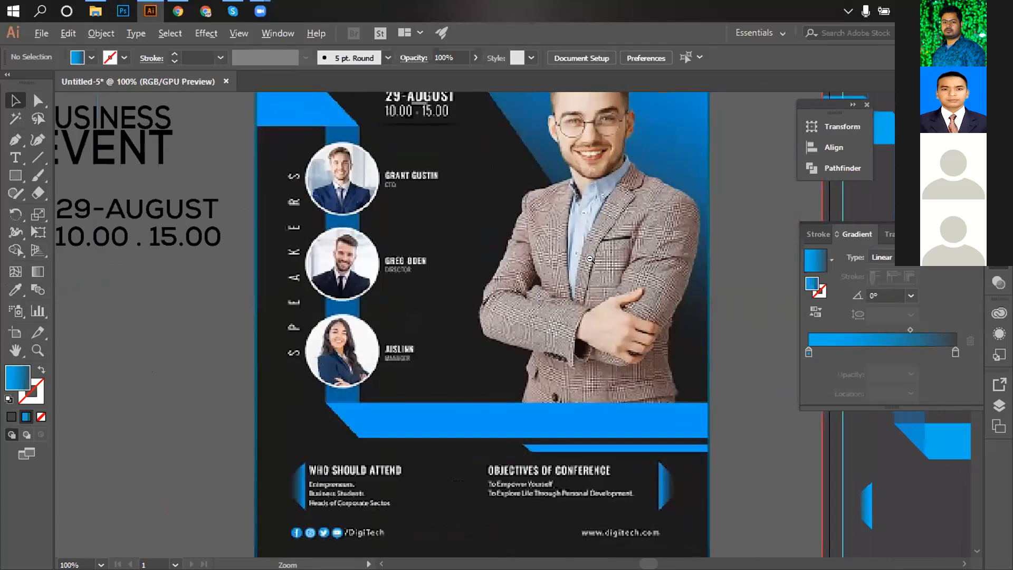
pyautogui.keyDown('ctrl'); pyautogui.keyDown('alt'); pyautogui.click(590, 259); pyautogui.keyUp('alt'); pyautogui.keyUp('ctrl')
pyautogui.keyDown('ctrl'); pyautogui.keyDown('alt'); pyautogui.click(590, 260); pyautogui.keyUp('alt'); pyautogui.keyUp('ctrl')
pyautogui.moveTo(582, 244); pyautogui.dragTo(561, 215)
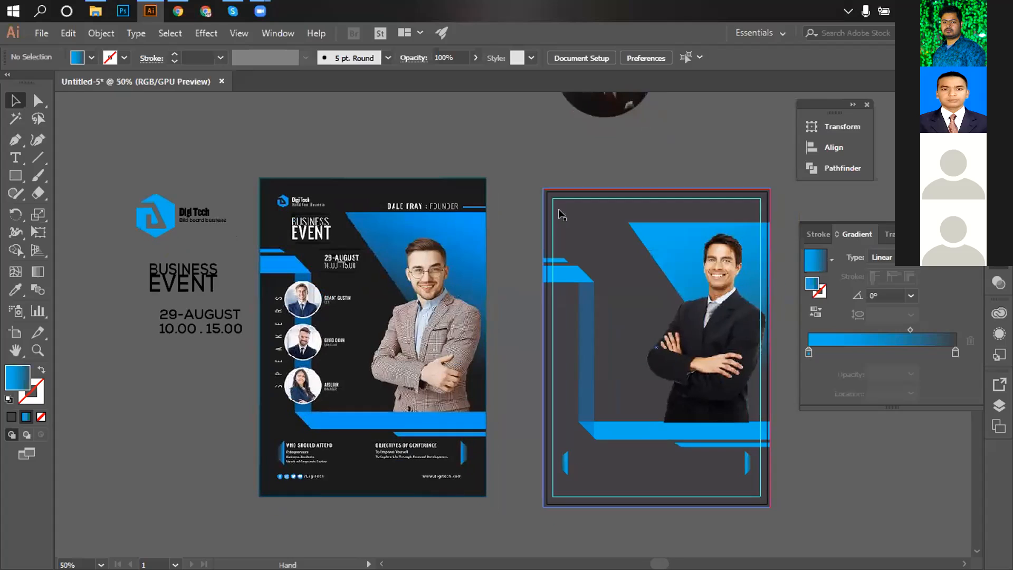
pyautogui.keyDown('ctrl'); pyautogui.keyDown('alt'); pyautogui.click(557, 236); pyautogui.keyUp('alt'); pyautogui.keyUp('ctrl')
pyautogui.keyDown('ctrl'); pyautogui.keyDown('alt'); pyautogui.click(557, 236); pyautogui.keyUp('alt'); pyautogui.keyUp('ctrl')
pyautogui.moveTo(531, 269); pyautogui.dragTo(530, 215)
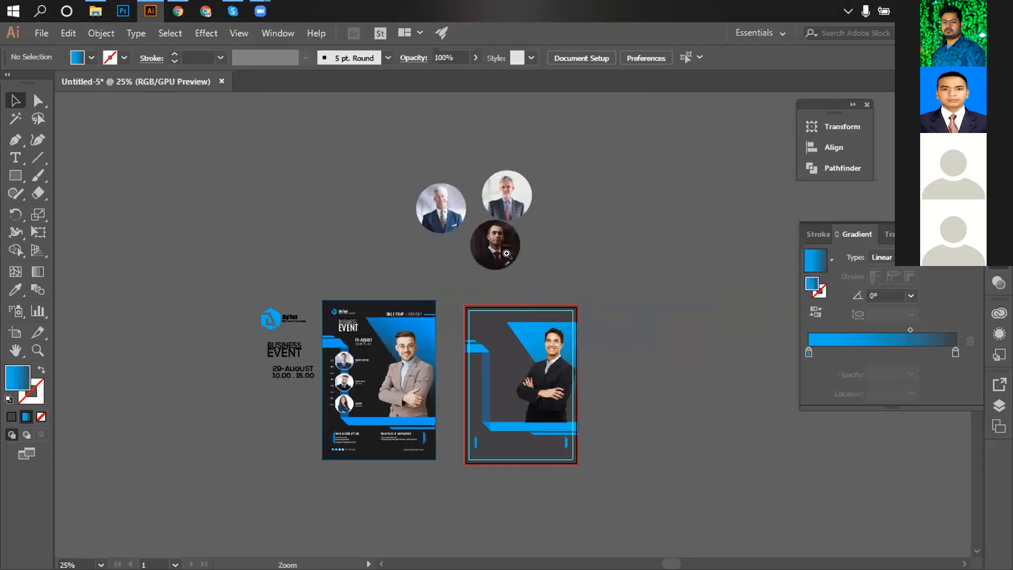
pyautogui.keyDown('ctrl'); pyautogui.click(511, 258); pyautogui.keyUp('ctrl')
pyautogui.moveTo(511, 272); pyautogui.dragTo(487, 215)
pyautogui.keyDown('ctrl'); pyautogui.click(501, 250); pyautogui.keyUp('ctrl')
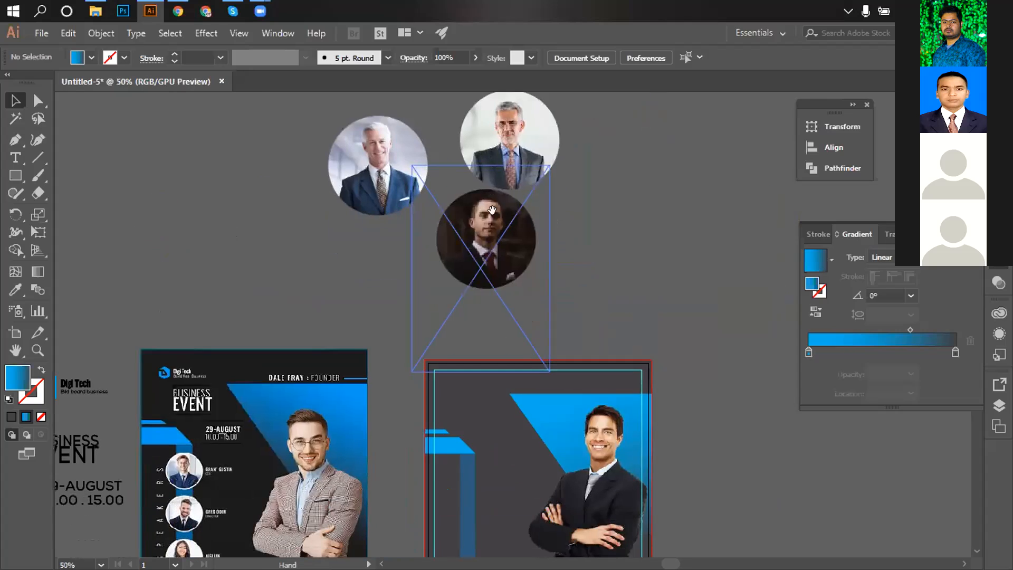
pyautogui.click(489, 244)
pyautogui.press('a')
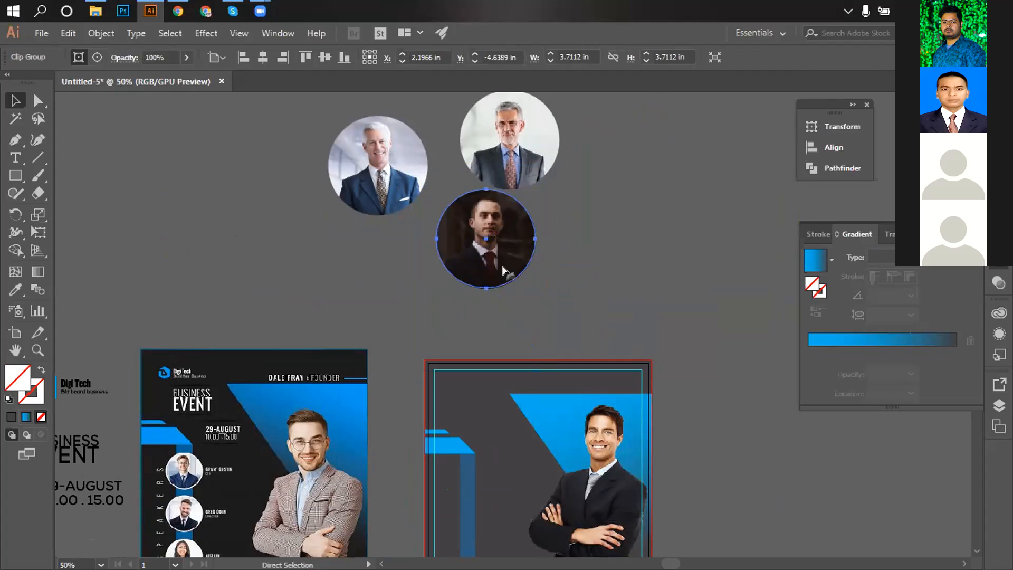
pyautogui.press('v')
pyautogui.moveTo(491, 246); pyautogui.dragTo(666, 242)
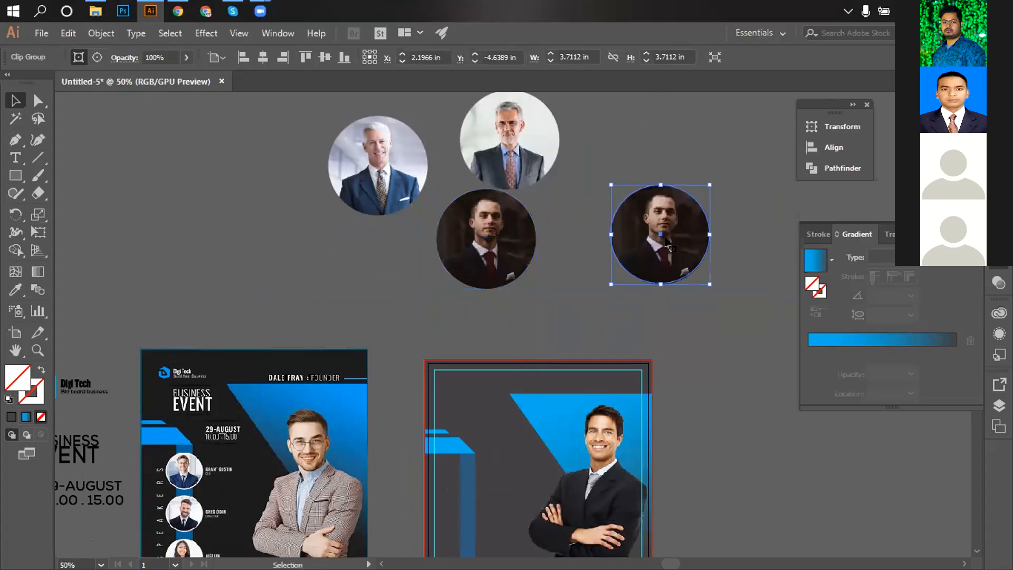
pyautogui.doubleClick(18, 384)
pyautogui.moveTo(331, 223); pyautogui.dragTo(301, 198)
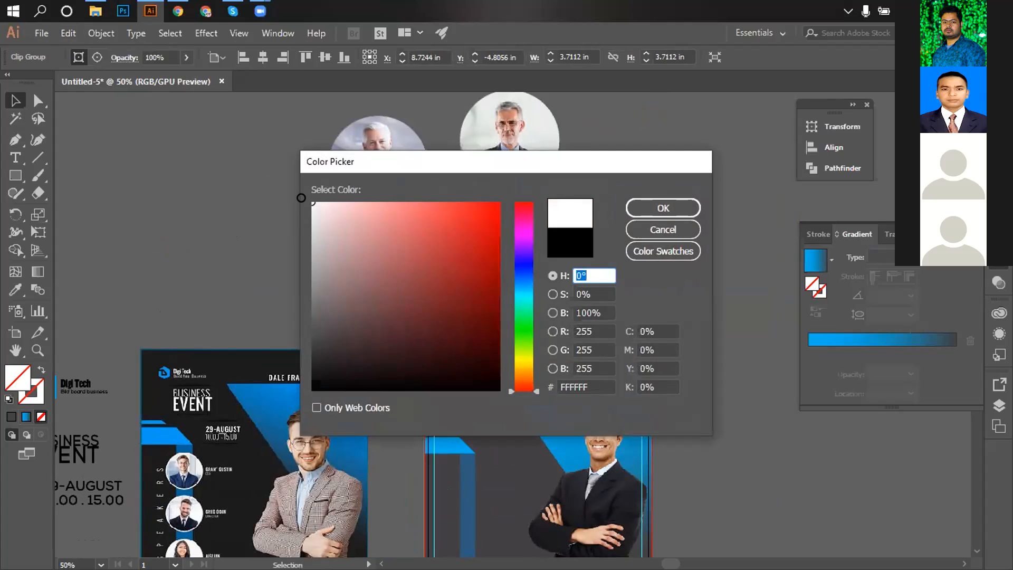
pyautogui.click(663, 208)
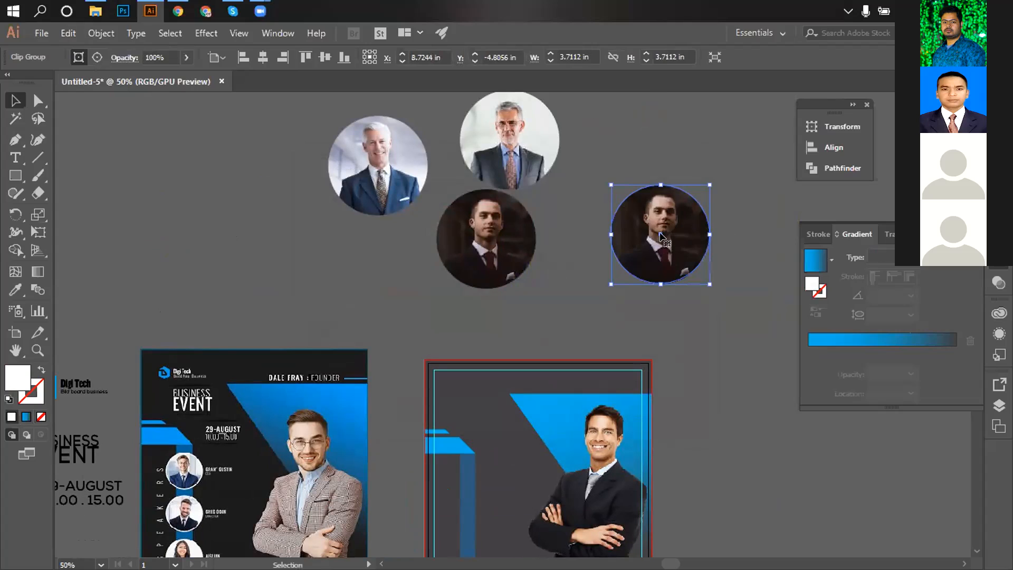
pyautogui.press('/')
pyautogui.moveTo(660, 236); pyautogui.dragTo(661, 254)
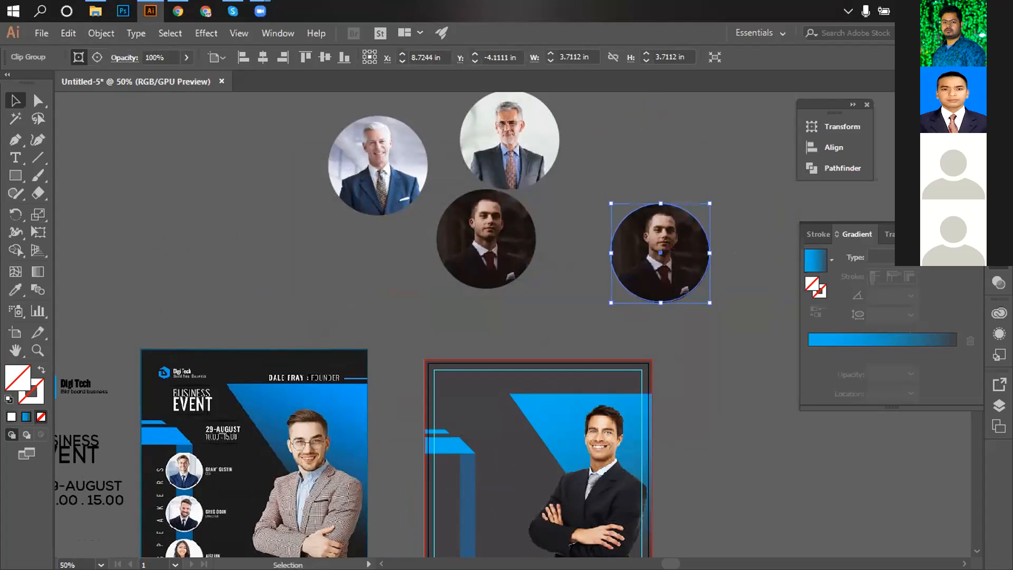
pyautogui.press('Delete')
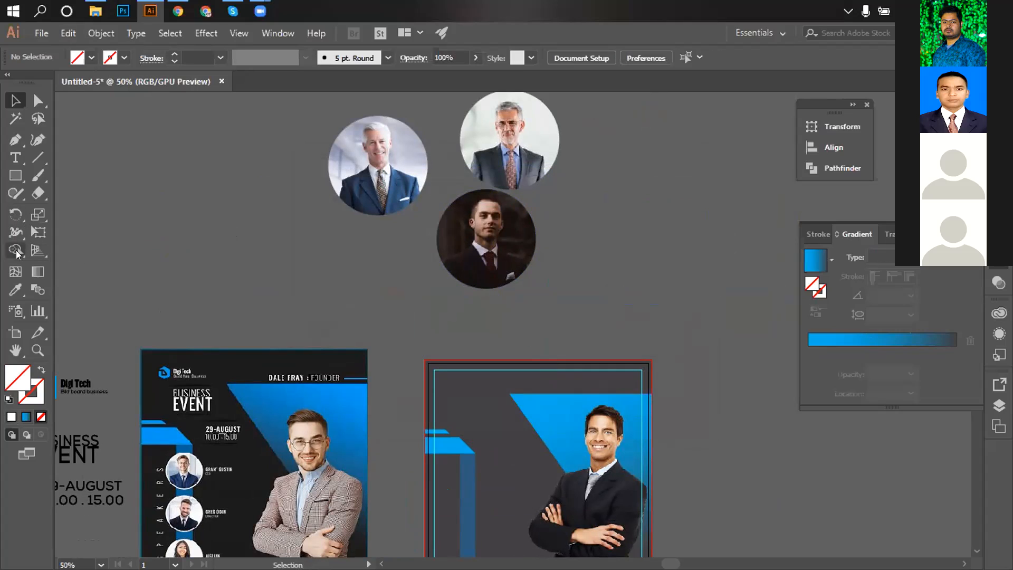
# Draw a circle over the middle speaker photo and fill it white.
pyautogui.click(15, 176)
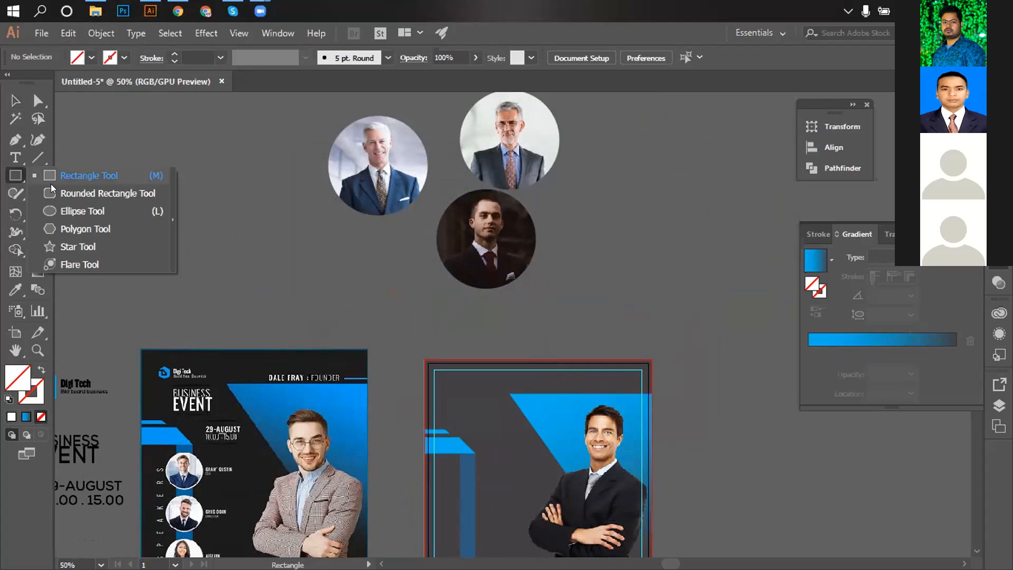
pyautogui.click(63, 210)
pyautogui.moveTo(482, 233); pyautogui.dragTo(538, 273)
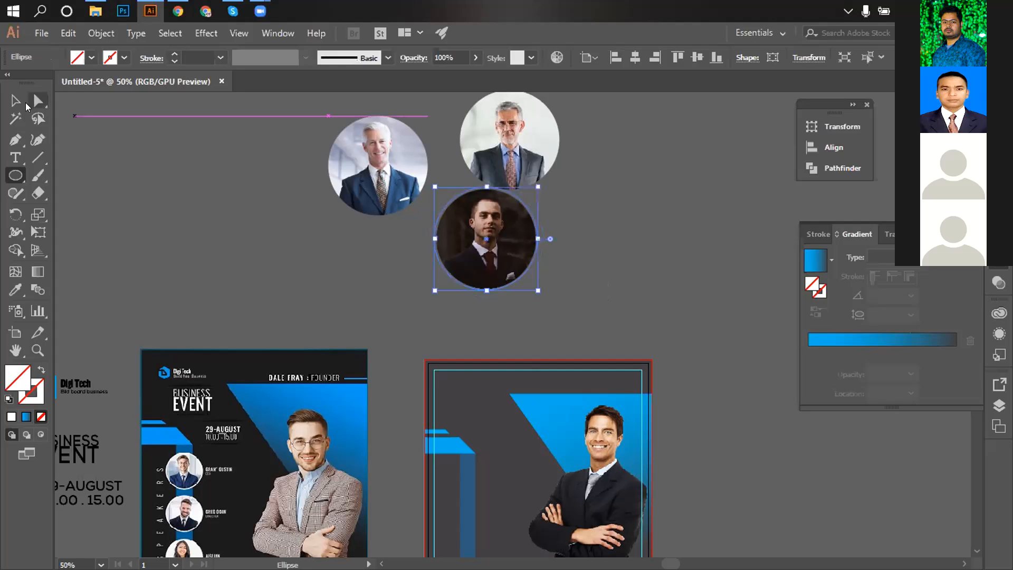
pyautogui.click(16, 101)
pyautogui.click(92, 58)
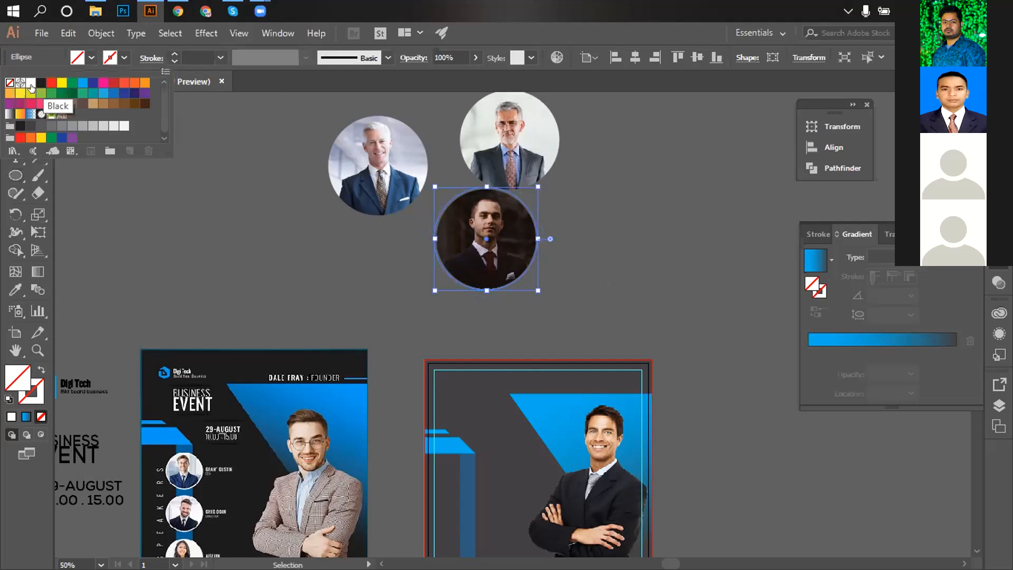
pyautogui.click(30, 83)
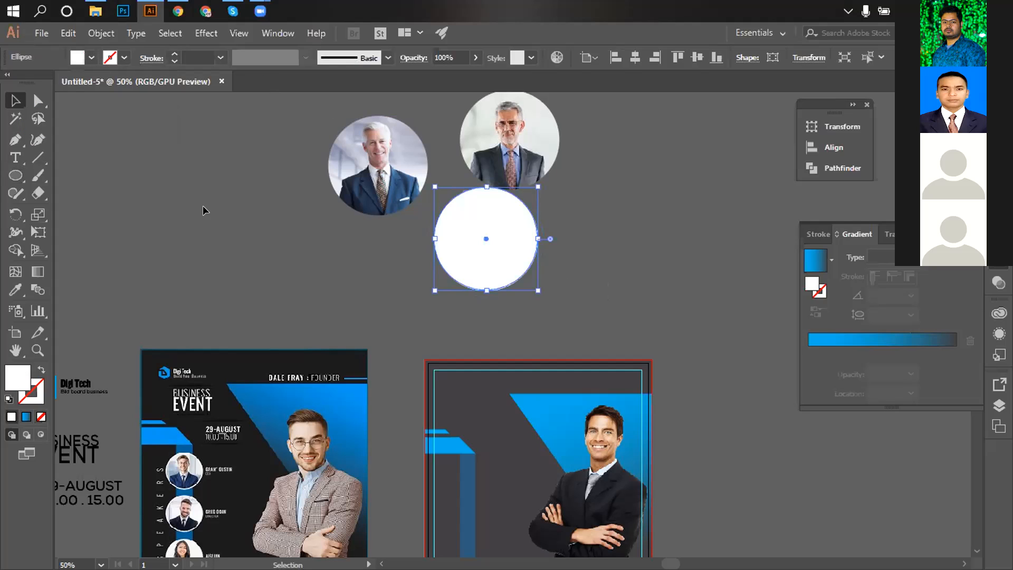
pyautogui.click(212, 219)
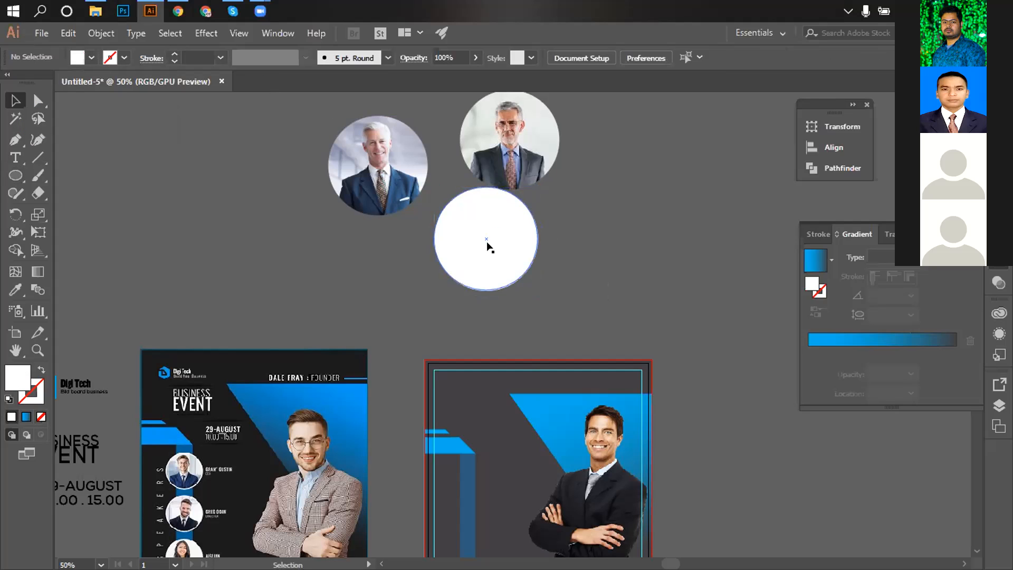
# Change the circle to no fill with a white 2 pt outline.
pyautogui.click(486, 244)
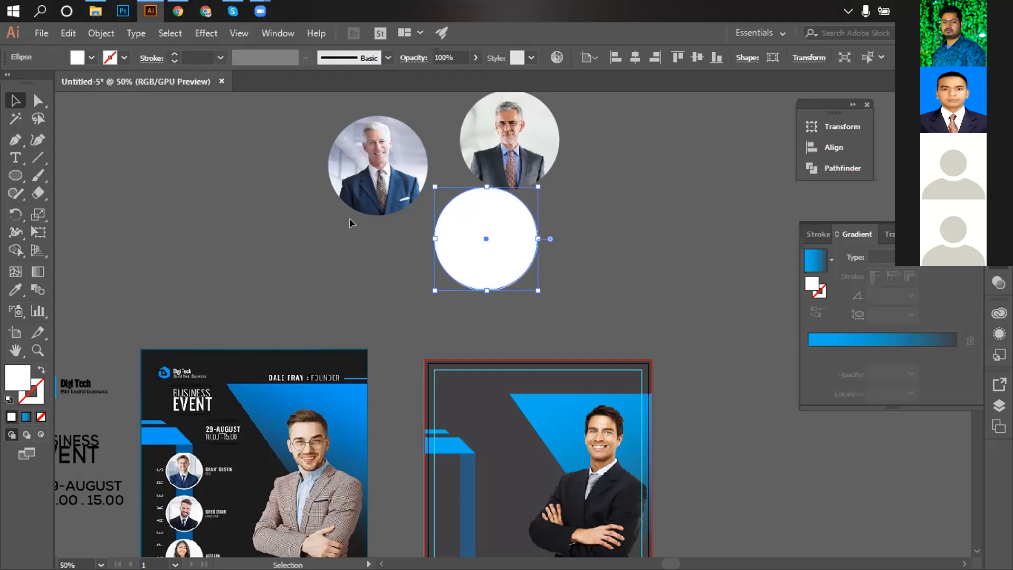
pyautogui.click(91, 58)
pyautogui.click(86, 59)
pyautogui.click(86, 59)
pyautogui.click(9, 83)
pyautogui.click(125, 59)
pyautogui.click(125, 59)
pyautogui.click(31, 83)
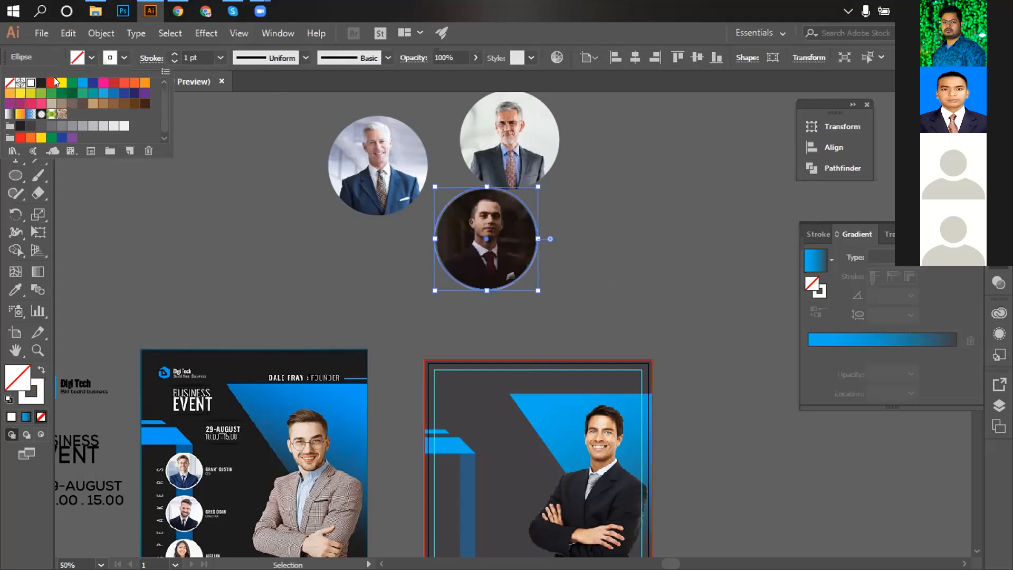
pyautogui.click(193, 55)
pyautogui.write('2')
pyautogui.press('Return')
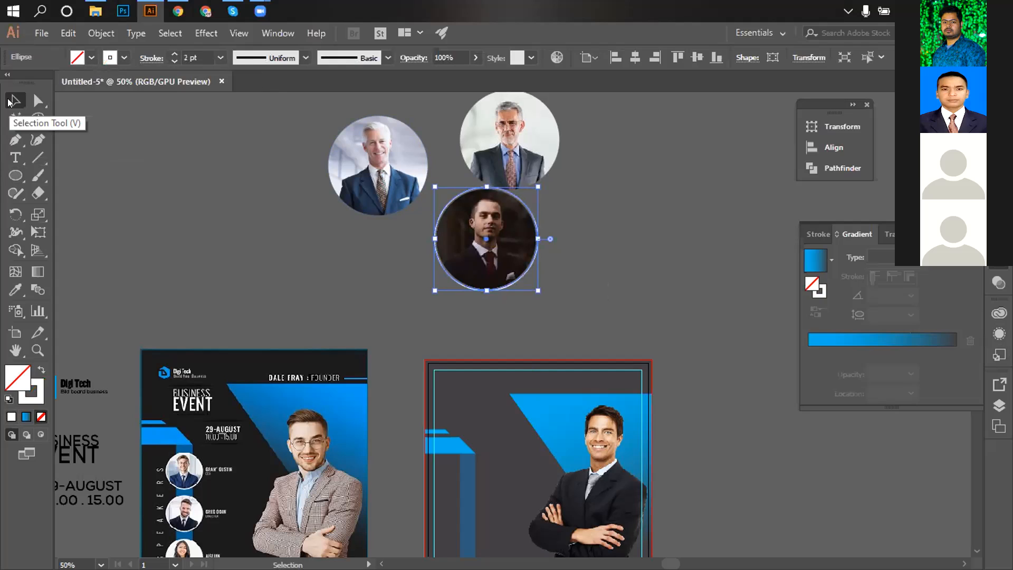
pyautogui.click(161, 195)
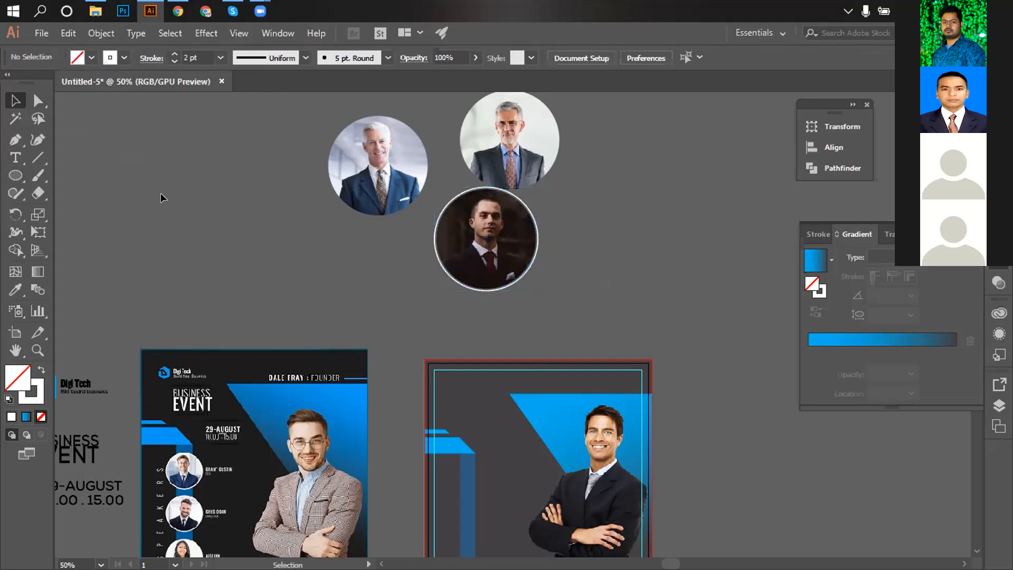
# Increase the ring's outline thickness to 5 pt.
pyautogui.click(454, 198)
pyautogui.click(125, 57)
pyautogui.click(191, 56)
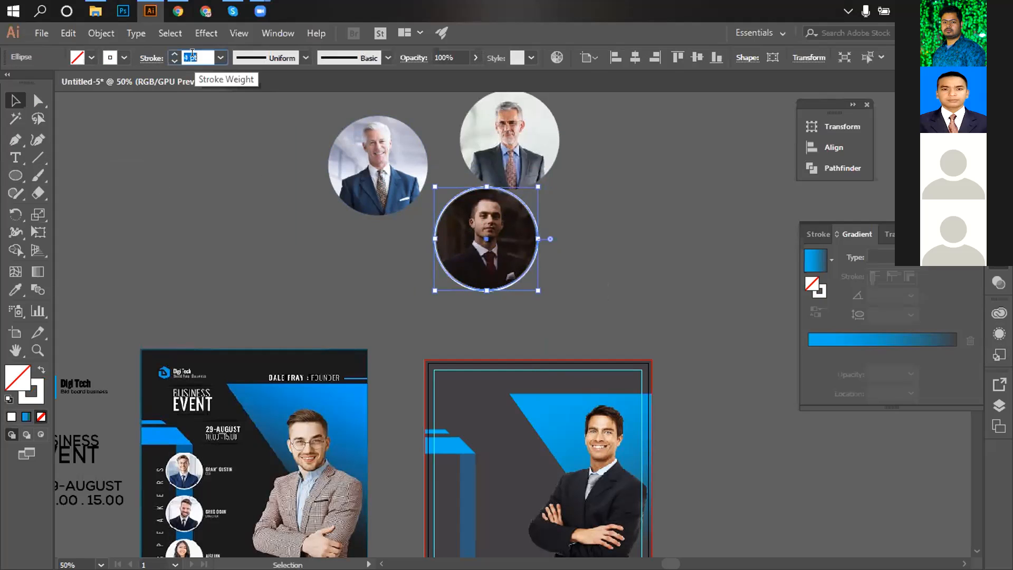
pyautogui.write('5')
pyautogui.press('Return')
pyautogui.click(131, 174)
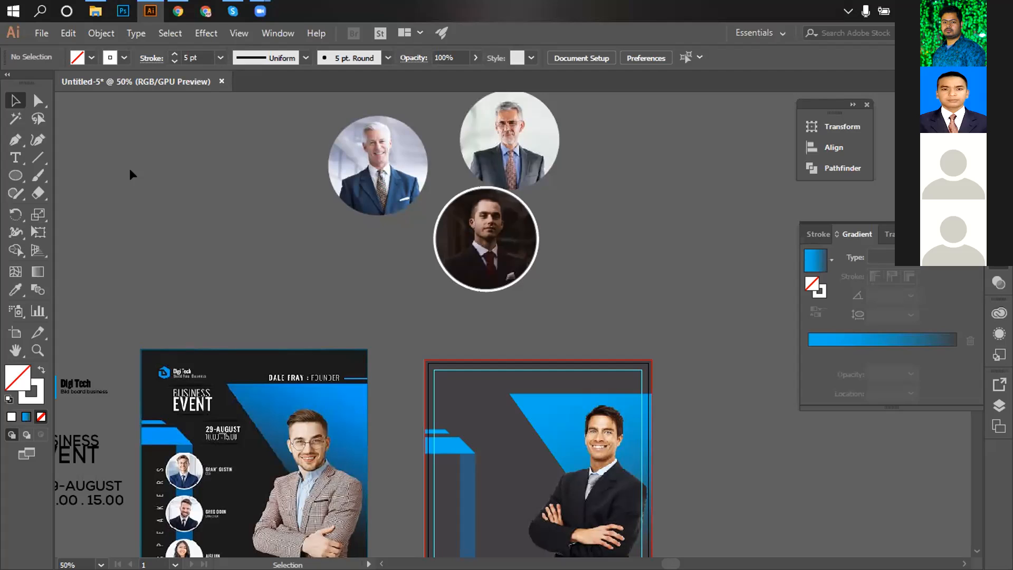
# Zoom in on the dark portrait and set its white ring's stroke to 6 pt.
pyautogui.press('z')
pyautogui.click(516, 275)
pyautogui.click(462, 303)
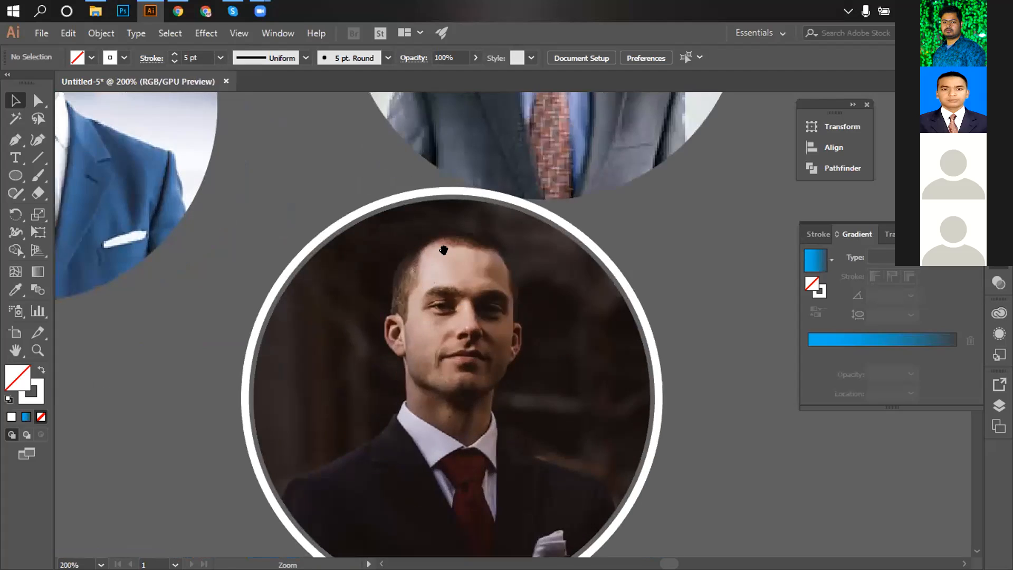
pyautogui.click(431, 194)
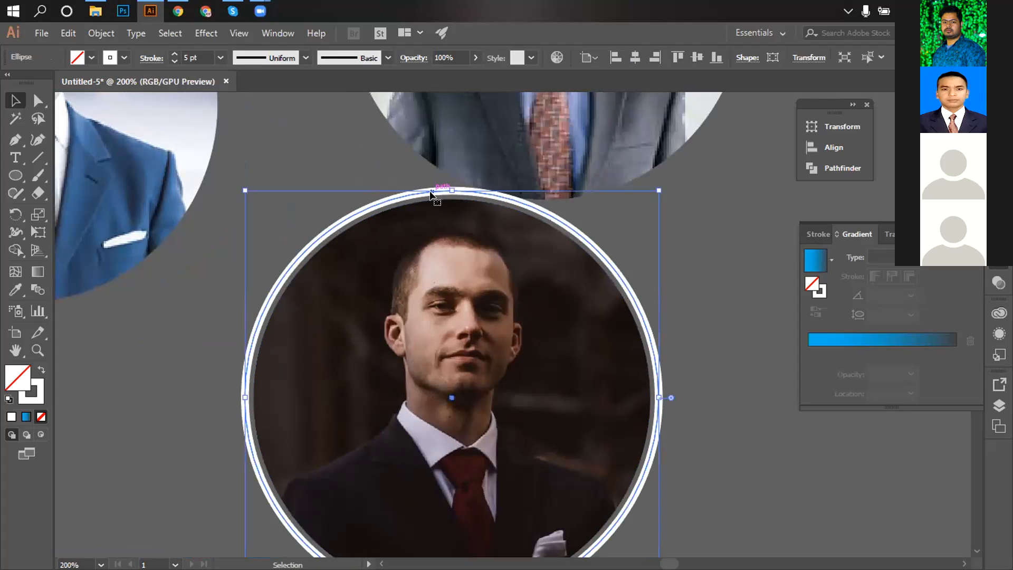
pyautogui.click(206, 57)
pyautogui.write('7')
pyautogui.press('Return')
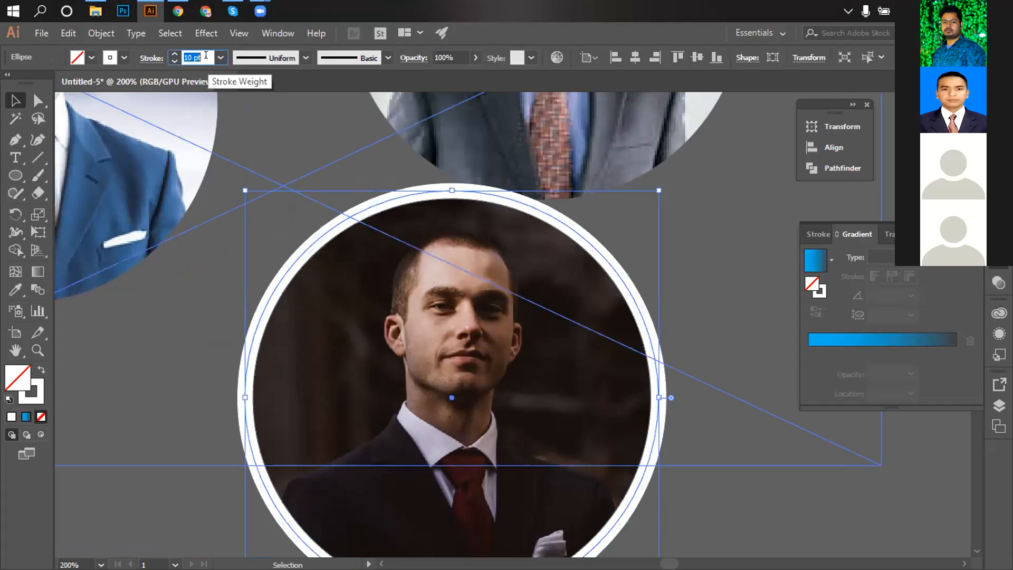
pyautogui.write('6')
pyautogui.press('Return')
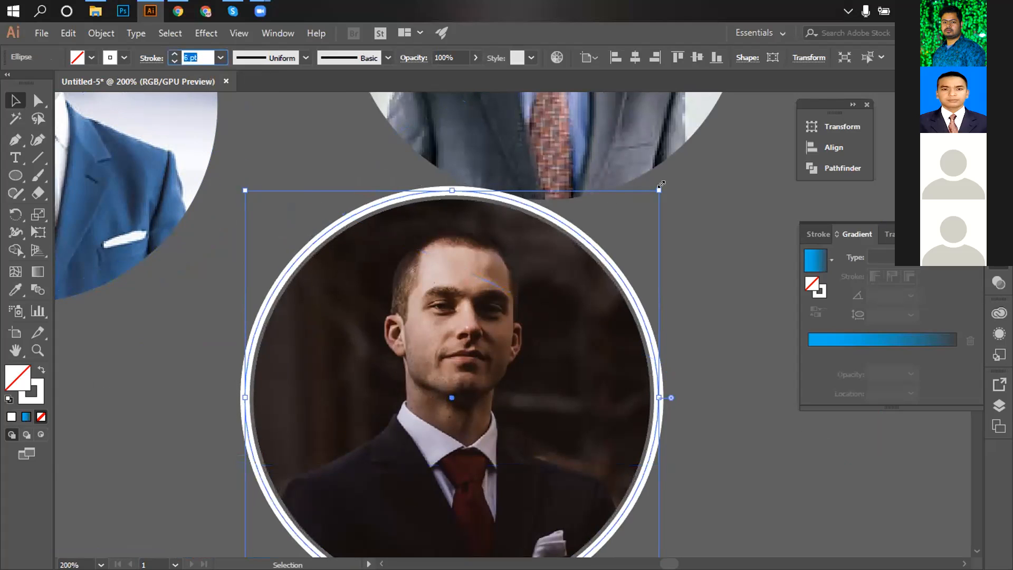
# Shrink the ring to hug the photo and Alt-drag a copy to the right.
pyautogui.moveTo(659, 184); pyautogui.dragTo(651, 195)
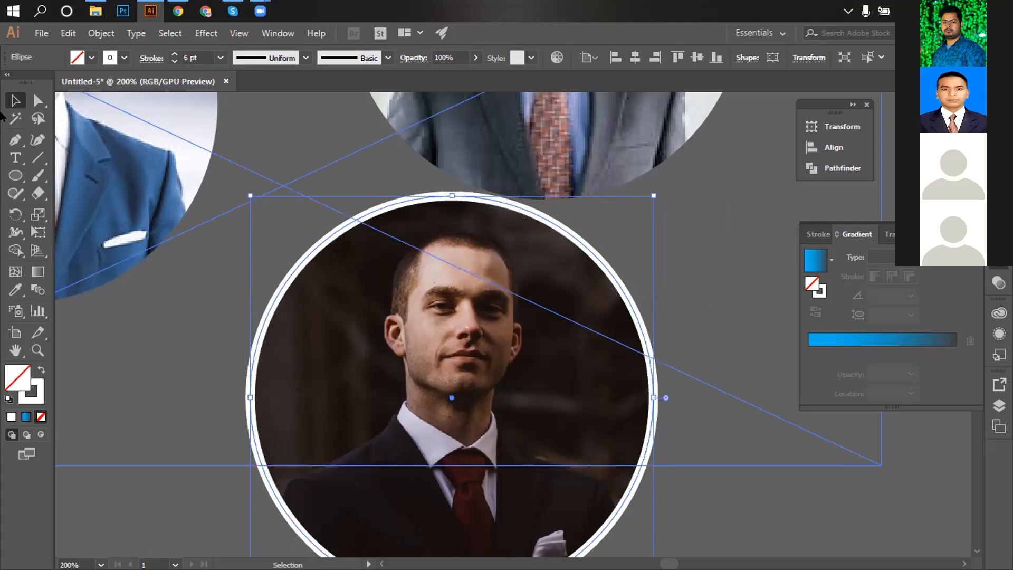
pyautogui.click(717, 257)
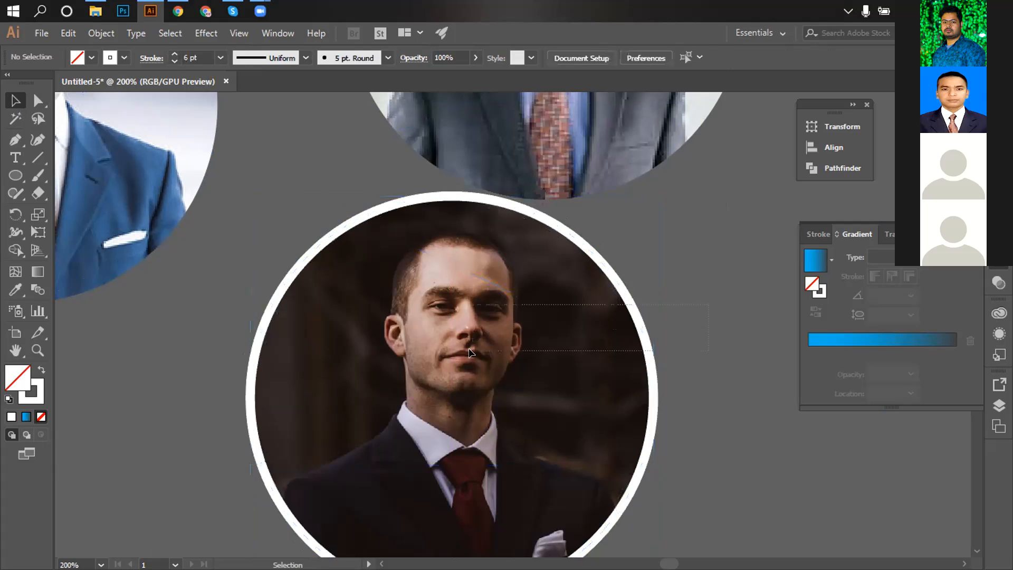
pyautogui.moveTo(600, 260); pyautogui.dragTo(956, 145)
# Zoom out to all three photos and move a ring copy over a speaker photo.
pyautogui.click(308, 220)
pyautogui.click(362, 319)
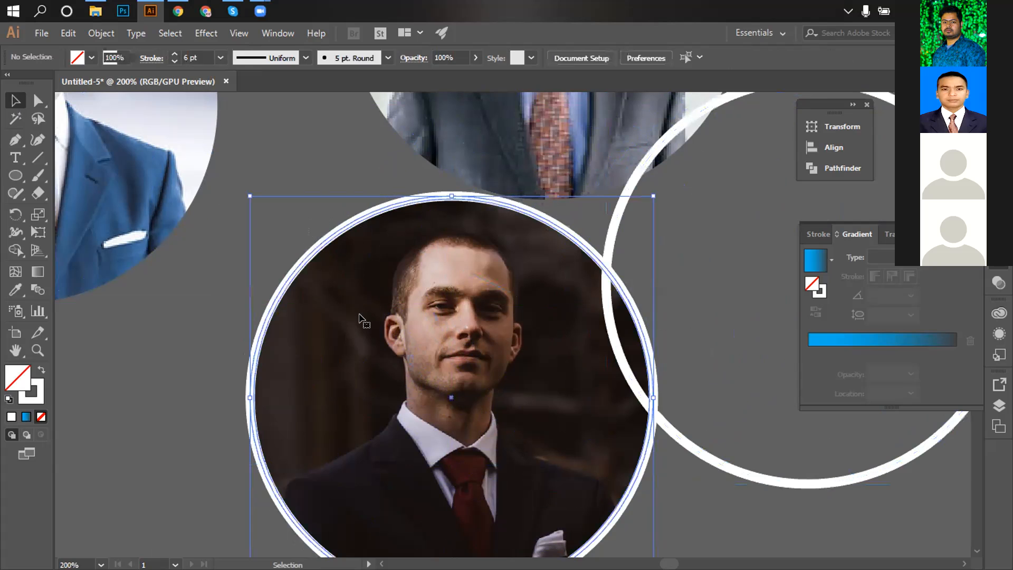
pyautogui.press('a')
pyautogui.press('v')
pyautogui.hotkey('ctrl', '1')
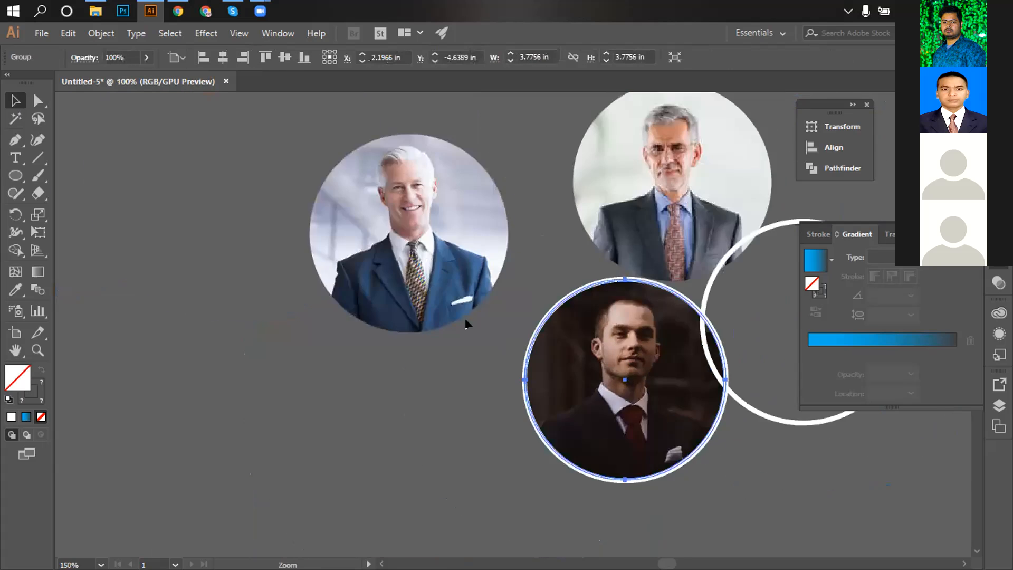
pyautogui.click(539, 297)
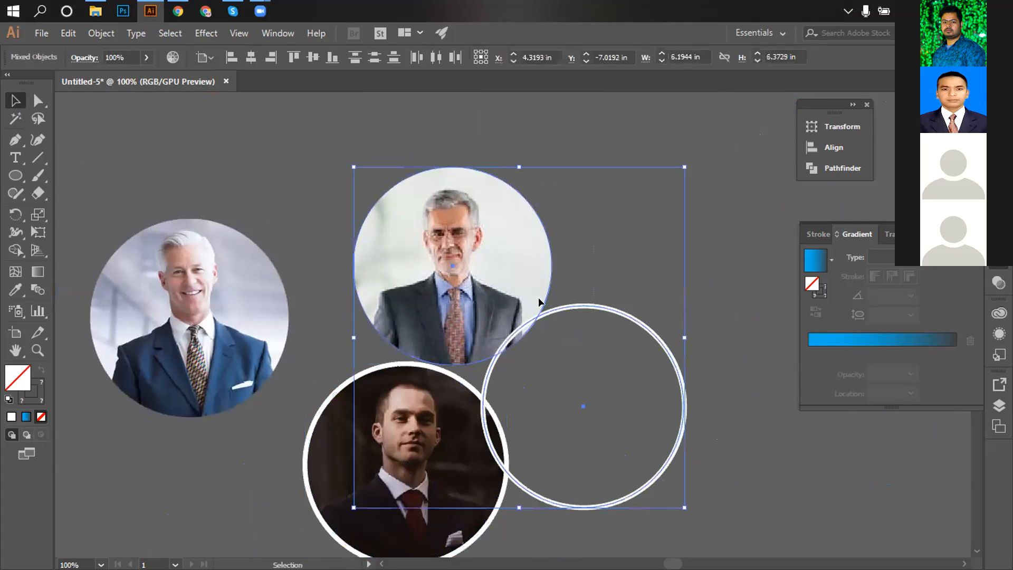
pyautogui.click(701, 287)
pyautogui.moveTo(594, 308); pyautogui.dragTo(168, 219)
pyautogui.moveTo(590, 278); pyautogui.dragTo(494, 323)
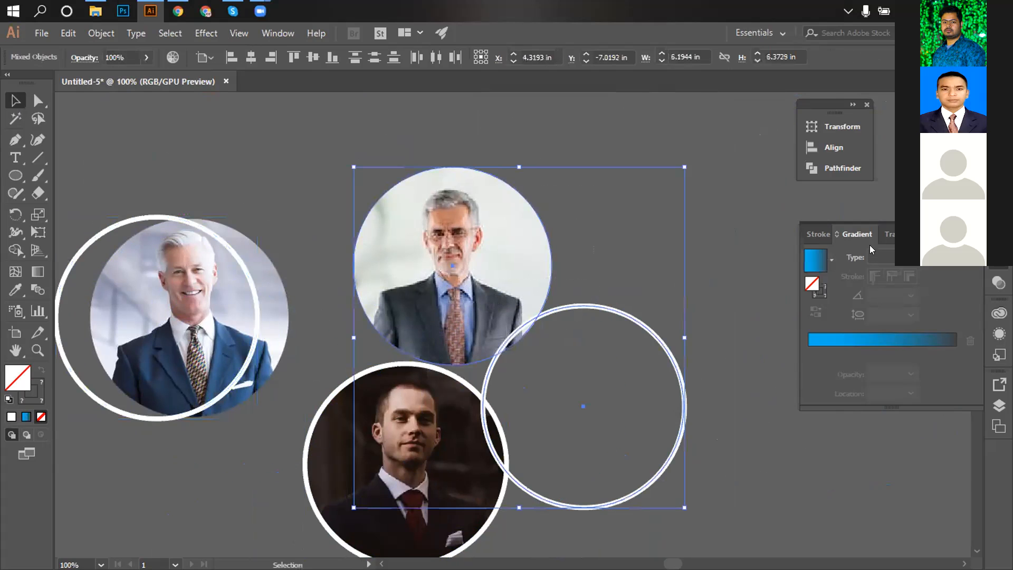
# Centre the ring horizontally and vertically on the top photo as key object.
pyautogui.click(852, 105)
pyautogui.click(446, 205)
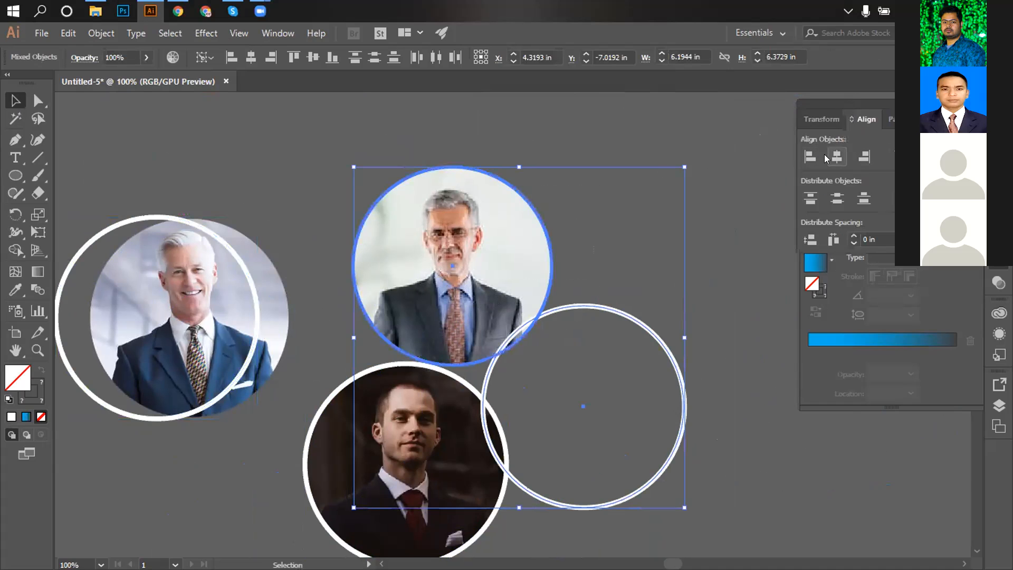
pyautogui.click(837, 157)
pyautogui.click(837, 199)
pyautogui.click(679, 197)
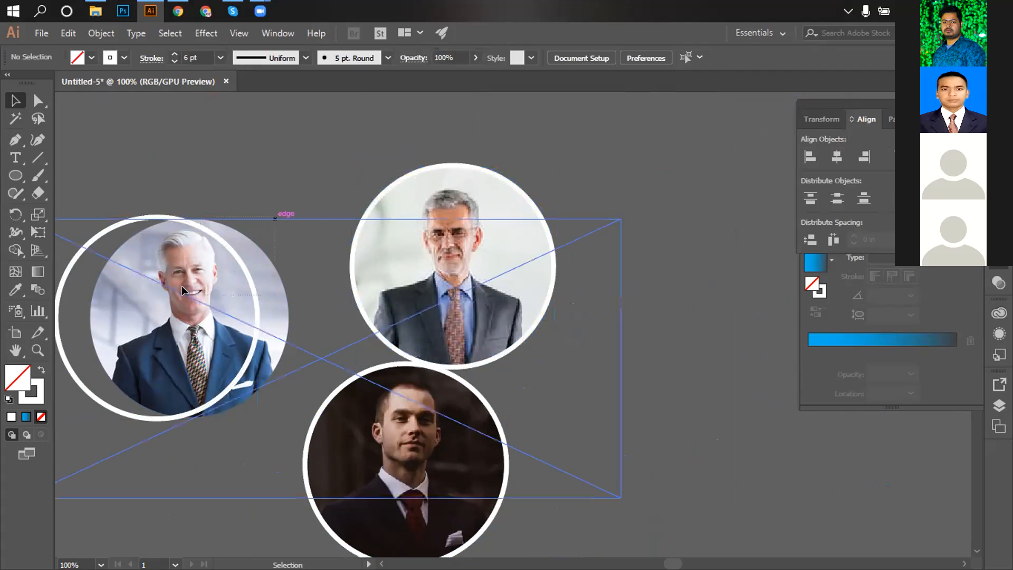
# Centre the other ring horizontally on the left photo.
pyautogui.click(169, 230)
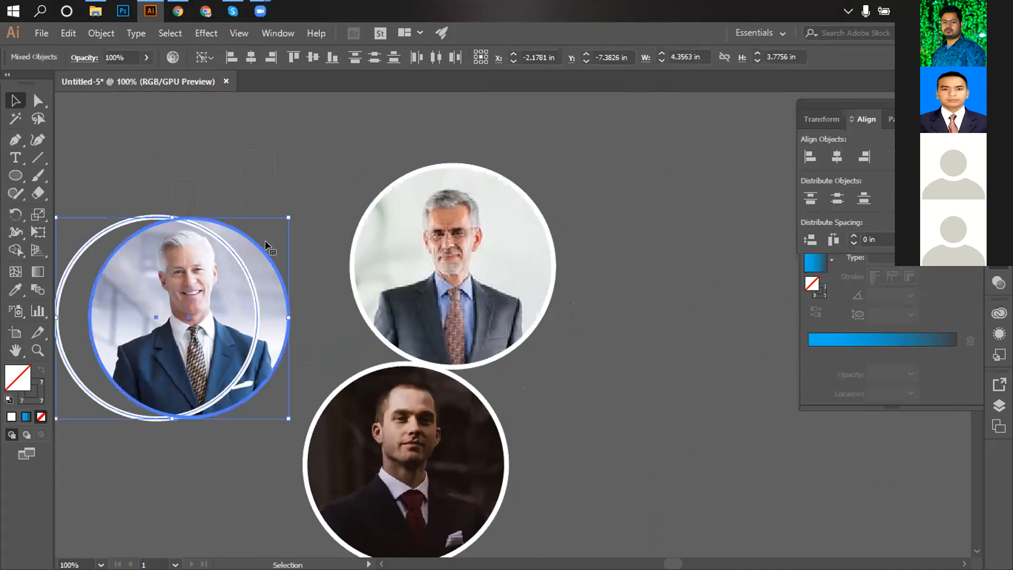
pyautogui.click(837, 156)
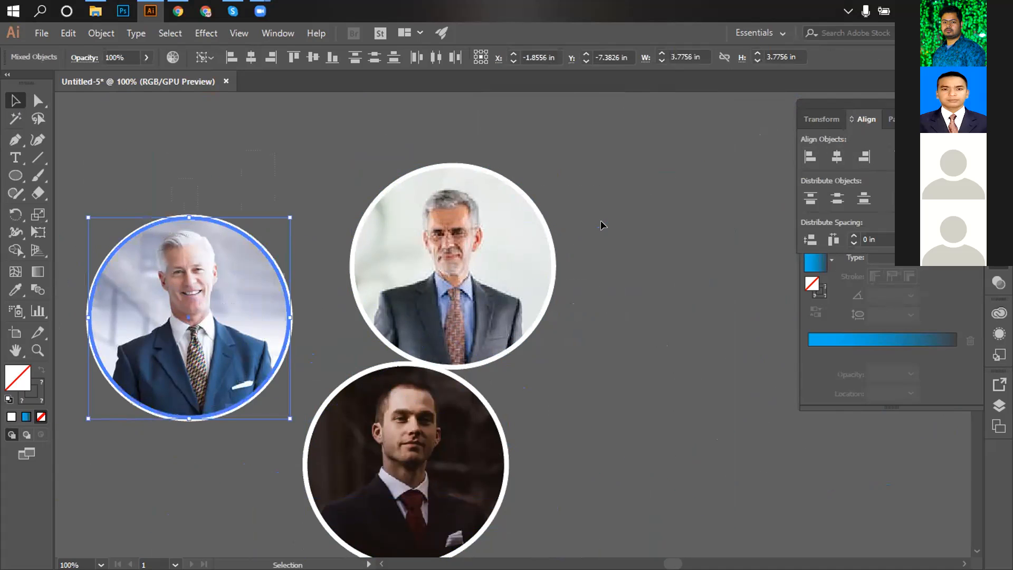
pyautogui.click(581, 370)
pyautogui.click(434, 467)
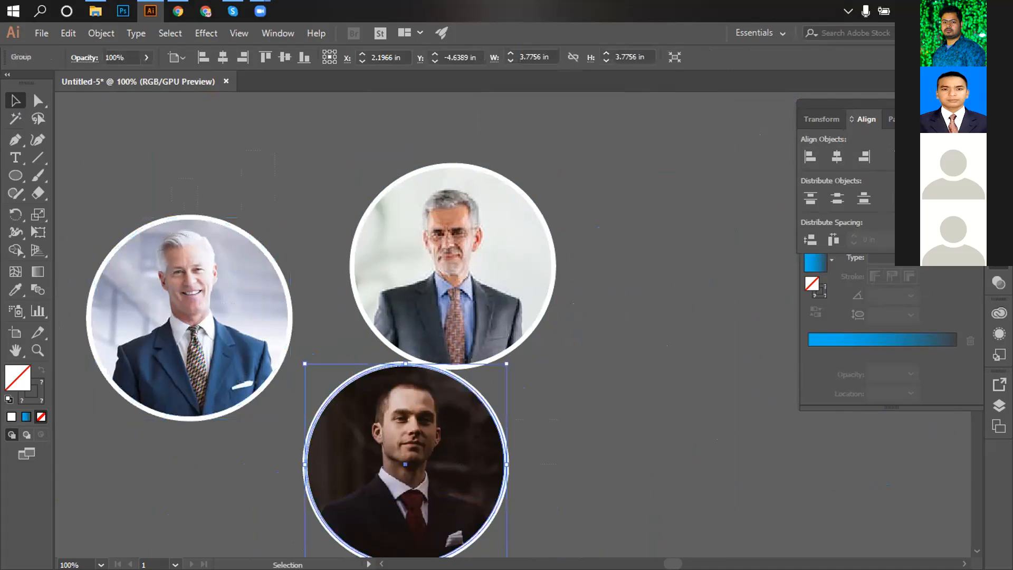
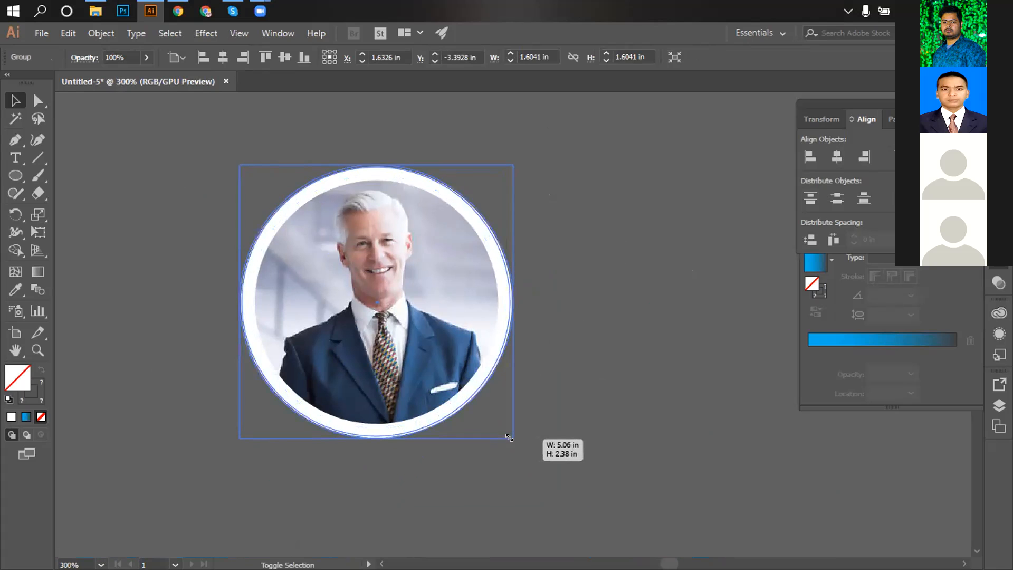
# Undo the trial moves and resize of the dark photo circle so all three portraits show again.
pyautogui.click(560, 363)
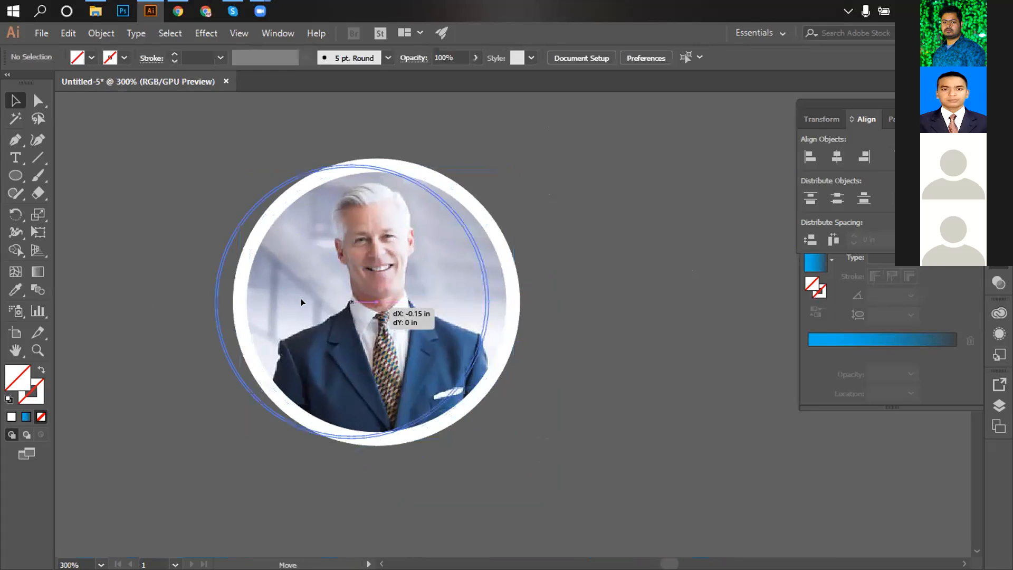
pyautogui.moveTo(301, 299); pyautogui.dragTo(192, 280)
pyautogui.click(559, 333)
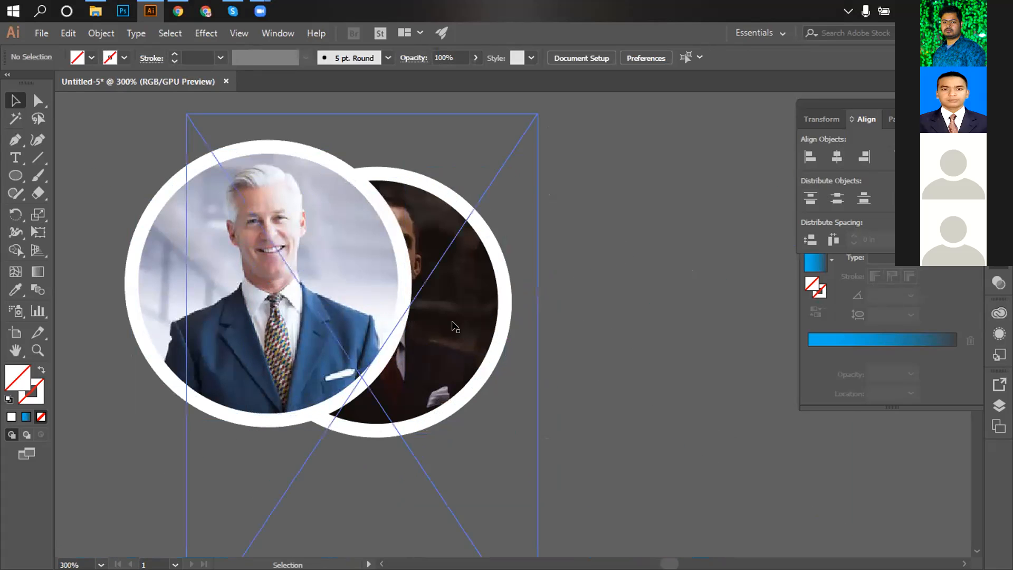
pyautogui.hotkey('ctrl', 'z')
pyautogui.hotkey('ctrl', 'z')
pyautogui.hotkey('ctrl', 'z')
pyautogui.hotkey('ctrl', 'z')
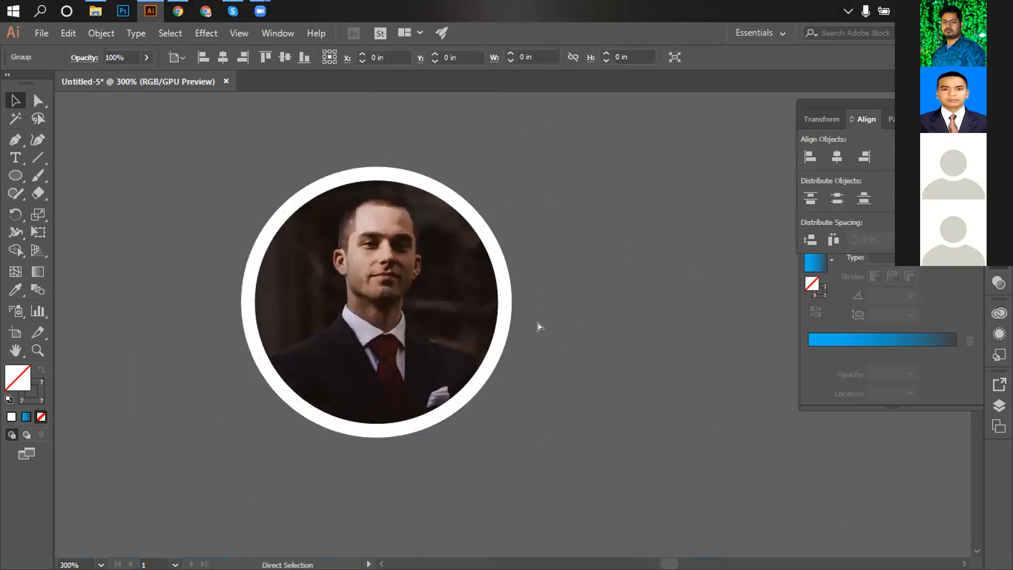
pyautogui.hotkey('ctrl', 'z')
pyautogui.keyDown('ctrl'); pyautogui.keyDown('alt'); pyautogui.click(526, 319); pyautogui.keyUp('alt'); pyautogui.keyUp('ctrl')
pyautogui.keyDown('ctrl'); pyautogui.keyDown('alt'); pyautogui.click(526, 318); pyautogui.keyUp('alt'); pyautogui.keyUp('ctrl')
pyautogui.keyDown('ctrl'); pyautogui.keyDown('alt'); pyautogui.click(526, 319); pyautogui.keyUp('alt'); pyautogui.keyUp('ctrl')
pyautogui.keyDown('ctrl'); pyautogui.keyDown('alt'); pyautogui.click(526, 318); pyautogui.keyUp('alt'); pyautogui.keyUp('ctrl')
pyautogui.keyDown('ctrl'); pyautogui.keyDown('alt'); pyautogui.click(526, 319); pyautogui.keyUp('alt'); pyautogui.keyUp('ctrl')
pyautogui.keyDown('ctrl'); pyautogui.keyDown('alt'); pyautogui.click(527, 319); pyautogui.keyUp('alt'); pyautogui.keyUp('ctrl')
pyautogui.hotkey('ctrl', 'z')
pyautogui.hotkey('ctrl', 'z')
pyautogui.hotkey('ctrl', 'z')
# Centre the three photo circles on the top-right key circle and shrink them together.
pyautogui.moveTo(582, 326); pyautogui.dragTo(380, 229)
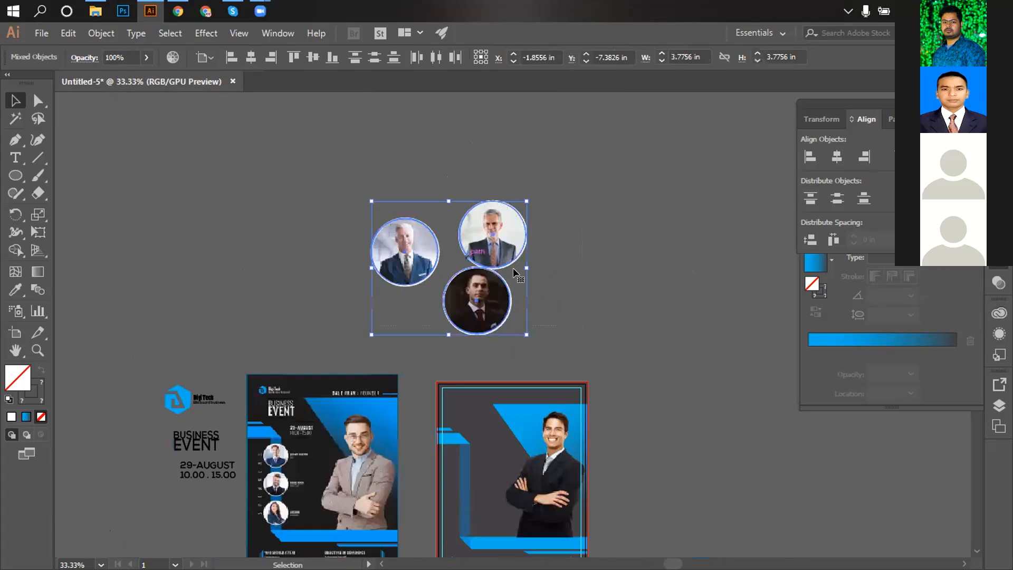
pyautogui.click(495, 236)
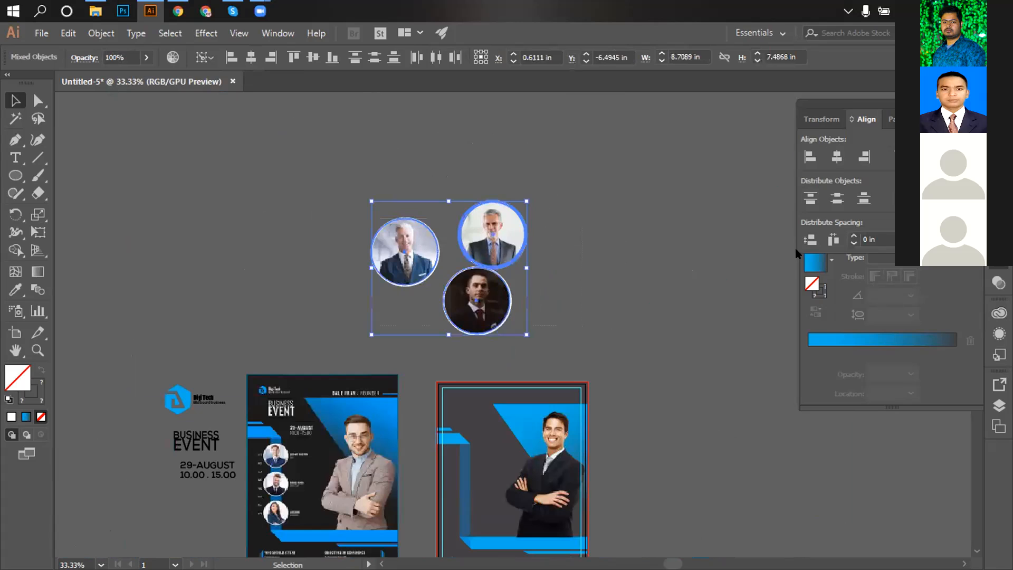
pyautogui.click(836, 158)
pyautogui.click(927, 157)
pyautogui.moveTo(586, 286); pyautogui.dragTo(383, 196)
pyautogui.moveTo(528, 195)
pyautogui.mouseDown()
pyautogui.moveTo(549, 194)
pyautogui.moveTo(533, 208)
pyautogui.mouseUp()
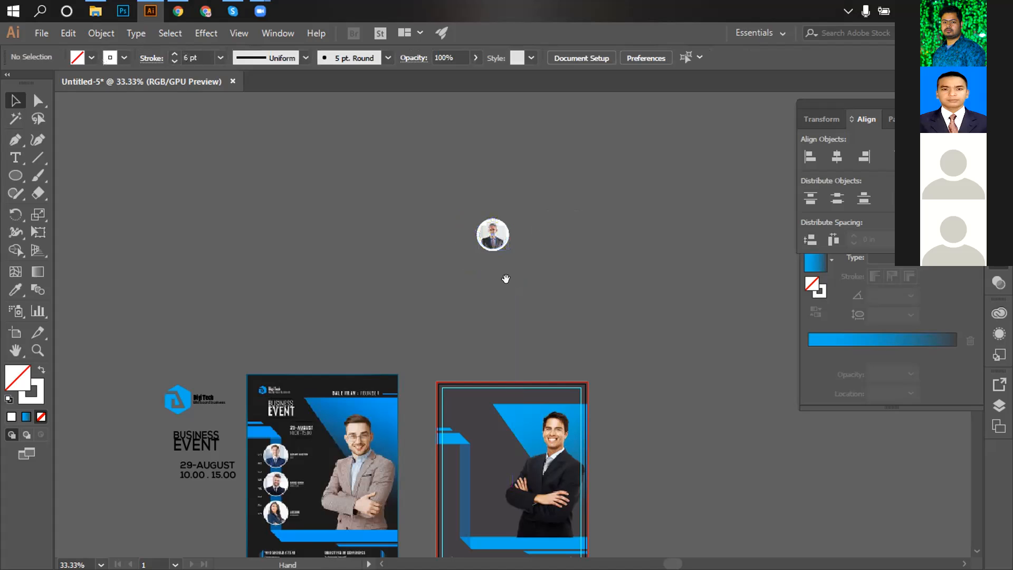
# Move the small photo circle into the right flyer, raising it 0.16 in and shrinking it slightly.
pyautogui.scroll(-2, 506, 278)
pyautogui.moveTo(477, 177); pyautogui.dragTo(449, 403)
pyautogui.scroll(3, 466, 403)
pyautogui.scroll(1, 569, 321)
pyautogui.moveTo(617, 114); pyautogui.dragTo(498, 355)
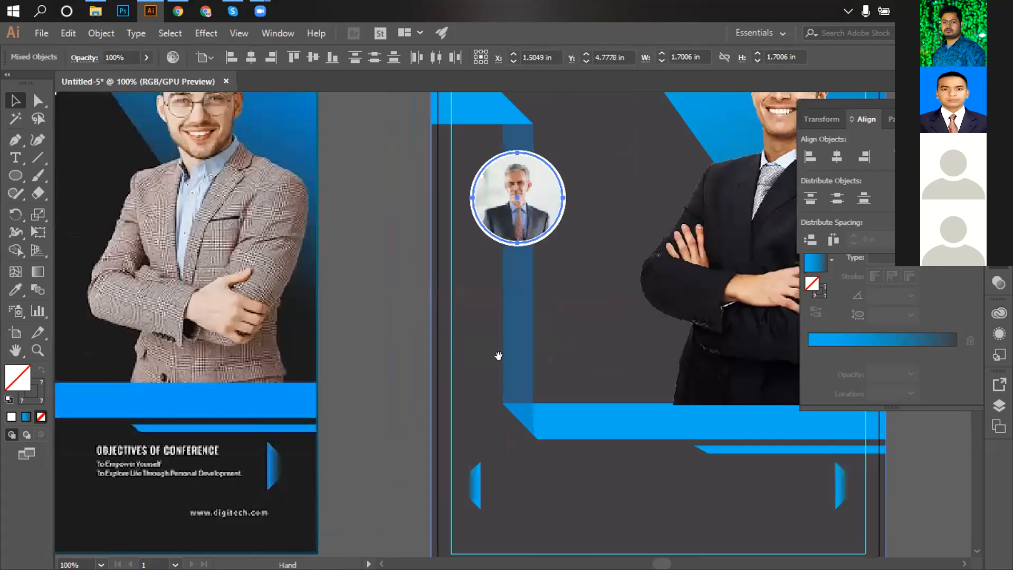
pyautogui.scroll(1, 510, 297)
pyautogui.moveTo(509, 288); pyautogui.dragTo(507, 346)
pyautogui.moveTo(490, 262); pyautogui.dragTo(490, 241)
pyautogui.moveTo(491, 303)
pyautogui.mouseDown()
pyautogui.moveTo(487, 147)
pyautogui.moveTo(511, 304)
pyautogui.mouseUp()
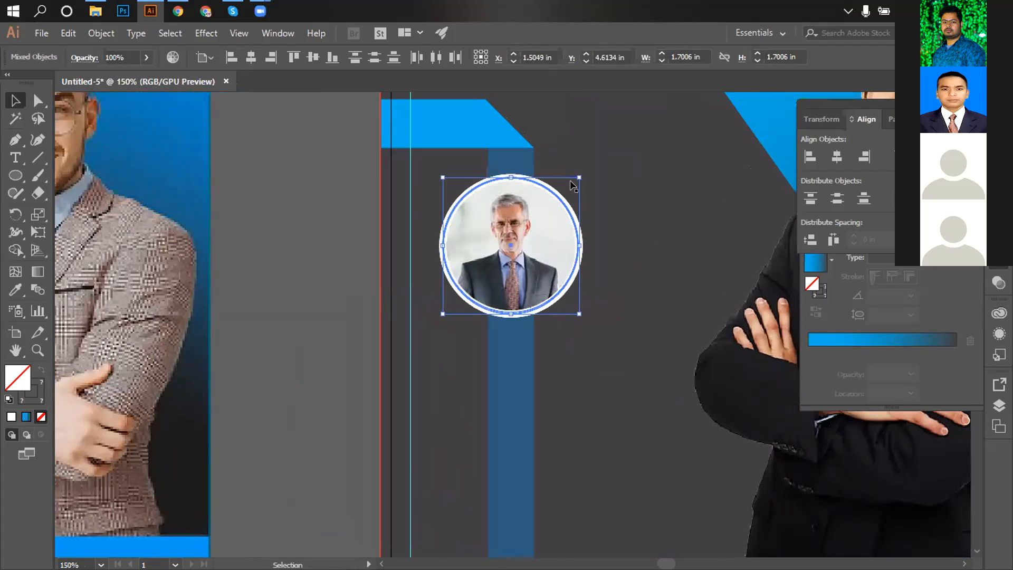
pyautogui.moveTo(576, 176); pyautogui.dragTo(574, 182)
pyautogui.moveTo(501, 252); pyautogui.dragTo(502, 240)
# Try moving the top circle down and shrinking its photo, then undo both changes.
pyautogui.click(524, 232)
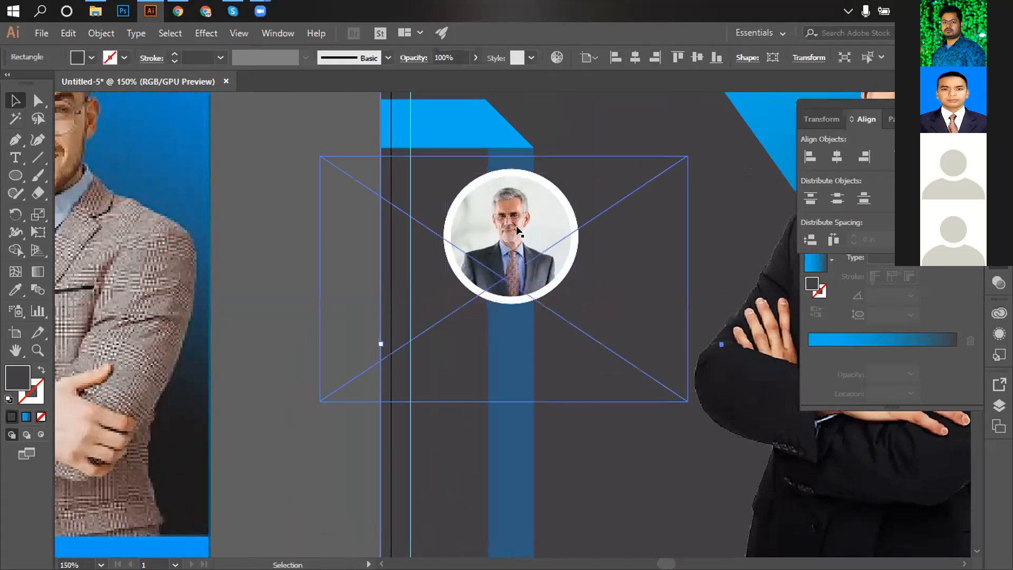
pyautogui.click(517, 228)
pyautogui.moveTo(514, 226); pyautogui.dragTo(516, 389)
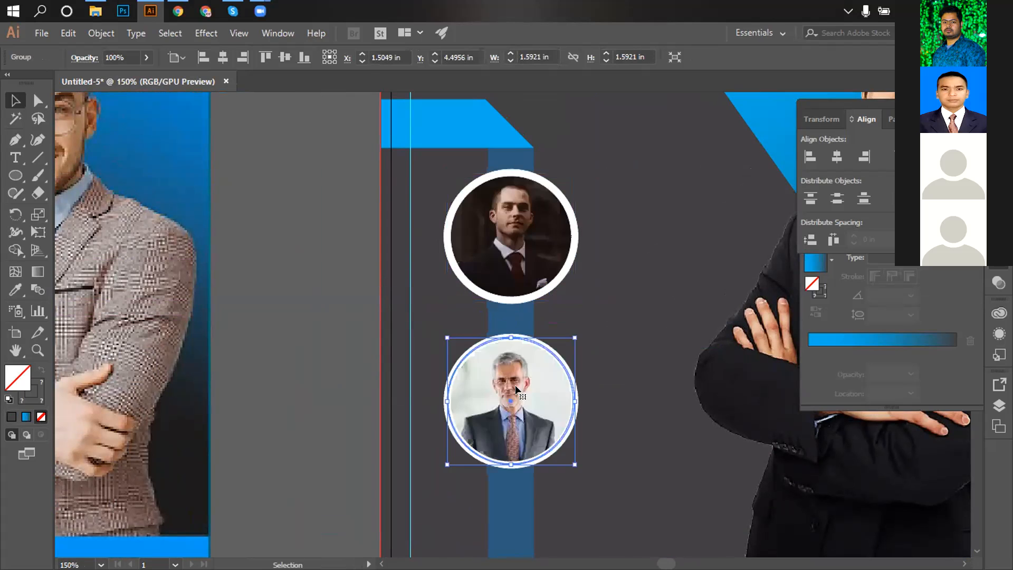
pyautogui.scroll(-3, 528, 369)
pyautogui.scroll(1, 560, 343)
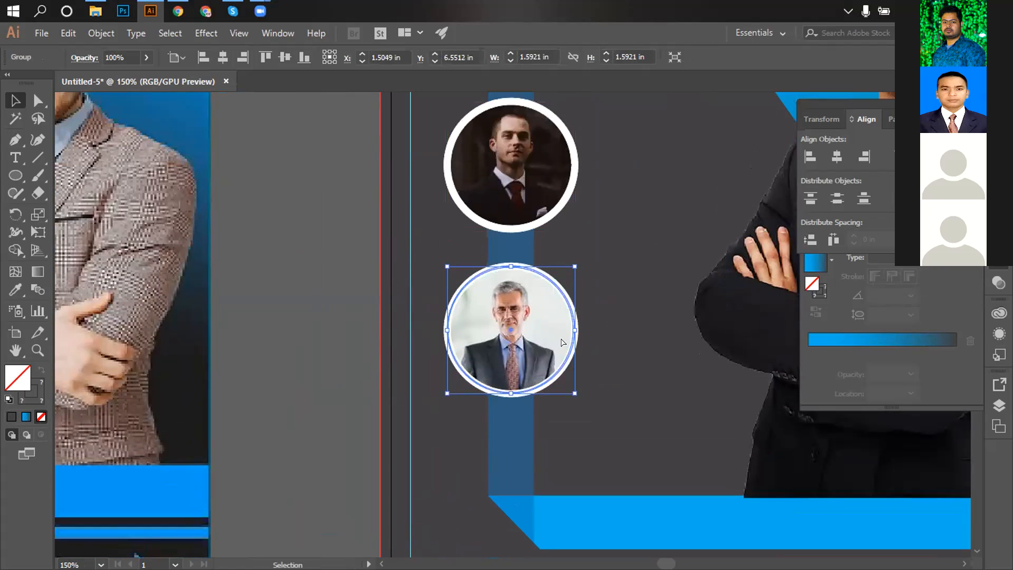
pyautogui.hotkey('ctrl', 'z')
pyautogui.moveTo(569, 100); pyautogui.dragTo(565, 111)
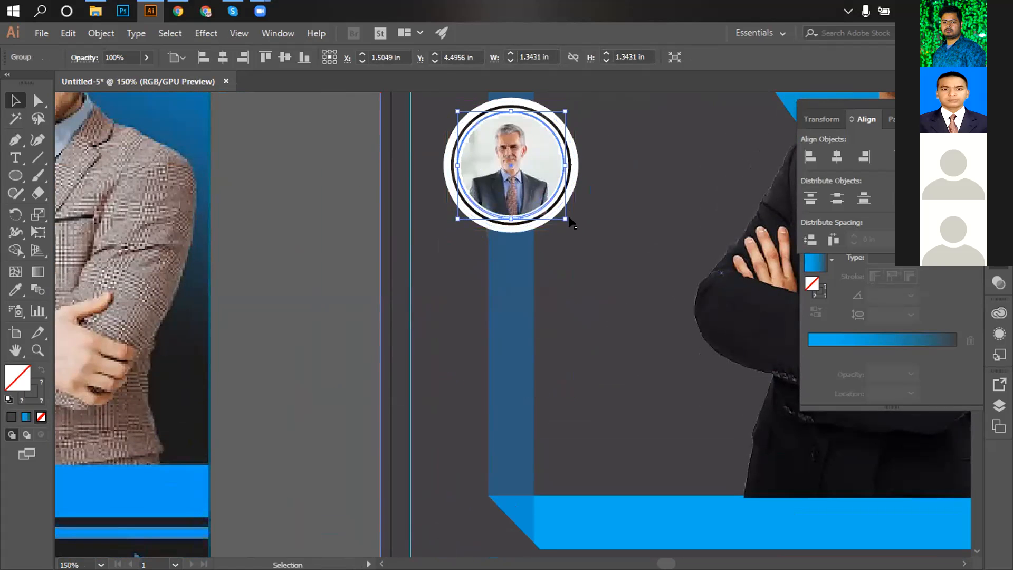
pyautogui.hotkey('ctrl', 'z')
# Compare the circle against the left flyer's portraits, then undo that placement.
pyautogui.keyDown('ctrl'); pyautogui.keyDown('alt'); pyautogui.click(526, 226); pyautogui.keyUp('alt'); pyautogui.keyUp('ctrl')
pyautogui.keyDown('ctrl'); pyautogui.keyDown('alt'); pyautogui.click(523, 227); pyautogui.keyUp('alt'); pyautogui.keyUp('ctrl')
pyautogui.moveTo(396, 306); pyautogui.dragTo(549, 221)
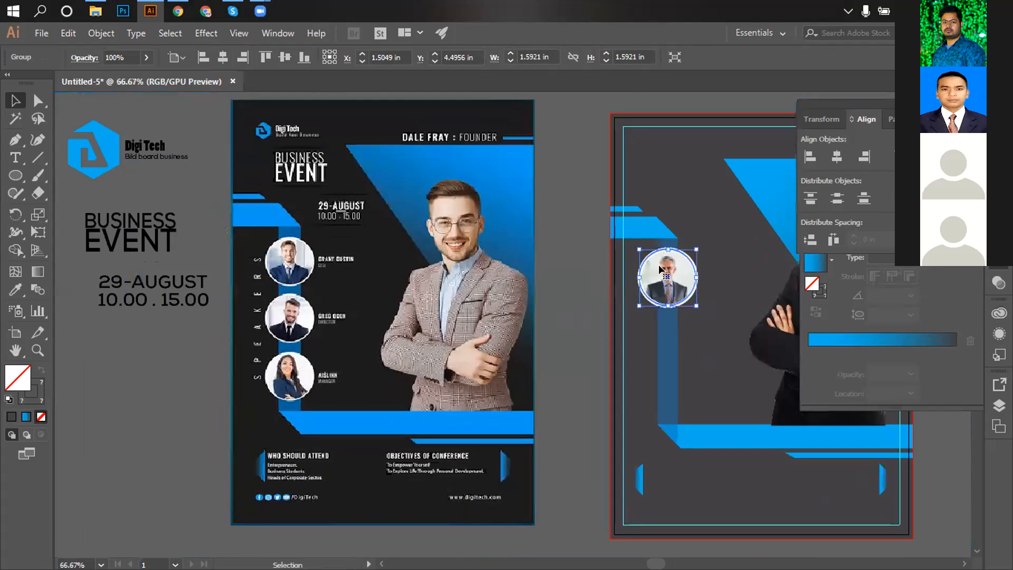
pyautogui.moveTo(667, 270); pyautogui.dragTo(712, 378)
pyautogui.hotkey('ctrl', 'z')
# Zoom in on the photo circle and lock the dark background rectangle with Ctrl+2.
pyautogui.hotkey('ctrl', 'space')
pyautogui.keyDown('ctrl'); pyautogui.click(685, 313); pyautogui.keyUp('ctrl')
pyautogui.keyDown('ctrl'); pyautogui.click(685, 314); pyautogui.keyUp('ctrl')
pyautogui.click(419, 100)
pyautogui.click(563, 131)
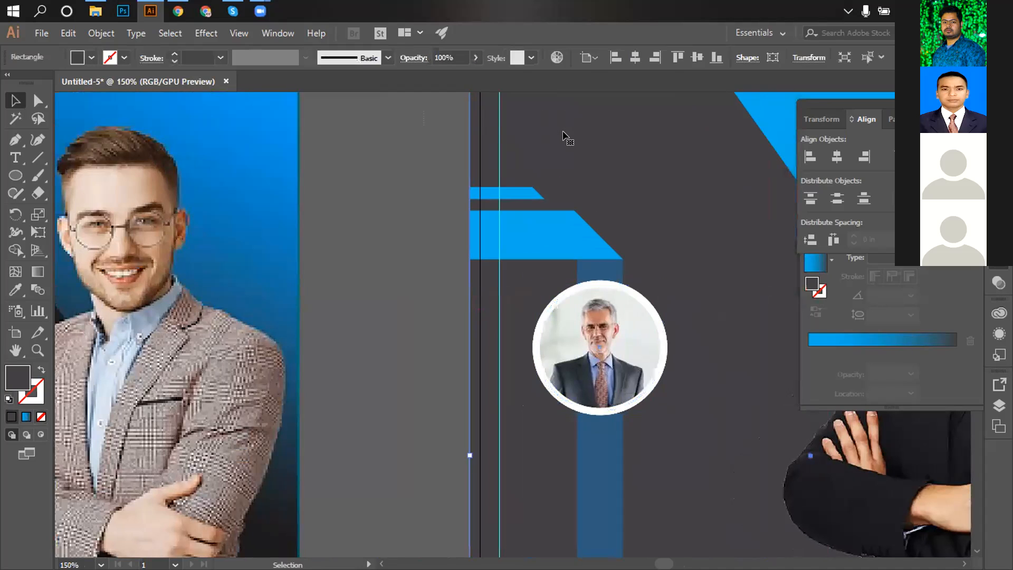
pyautogui.hotkey('ctrl', '2')
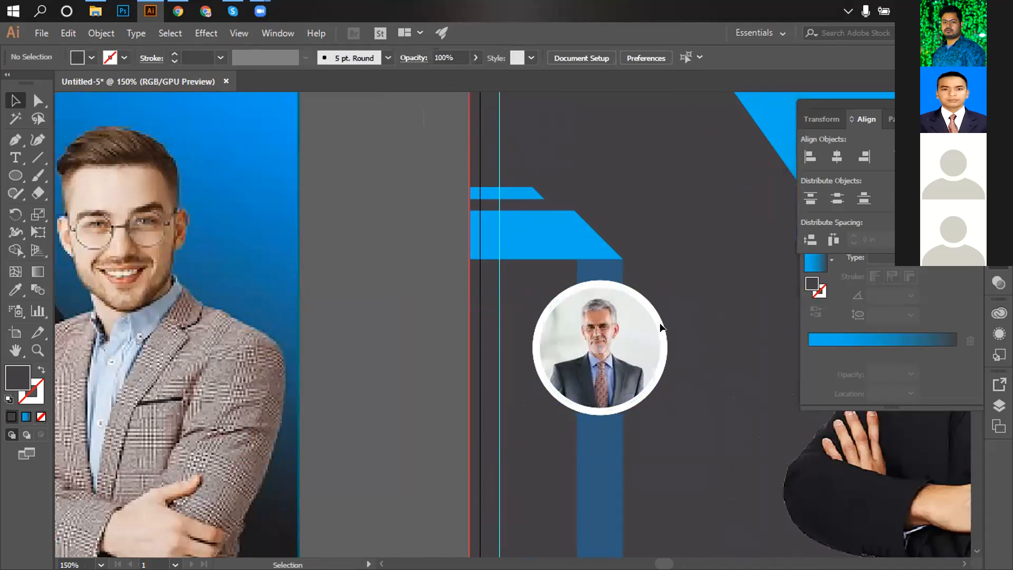
# Shrink the circle photo group to 1.4625 in.
pyautogui.moveTo(675, 304); pyautogui.dragTo(644, 324)
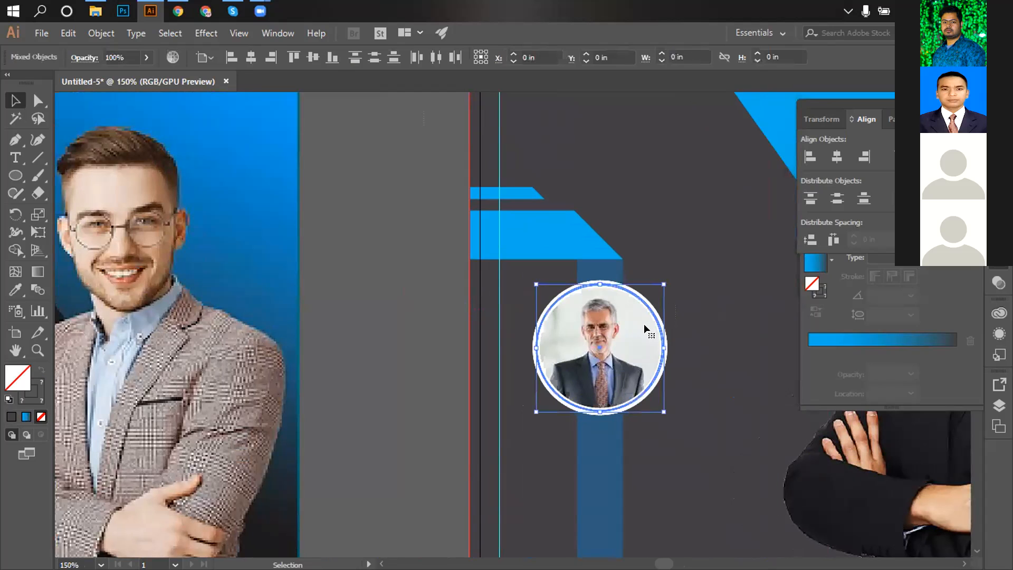
pyautogui.moveTo(661, 277); pyautogui.dragTo(624, 287)
pyautogui.click(691, 305)
pyautogui.scroll(-1, 610, 344)
pyautogui.click(633, 304)
pyautogui.click(677, 325)
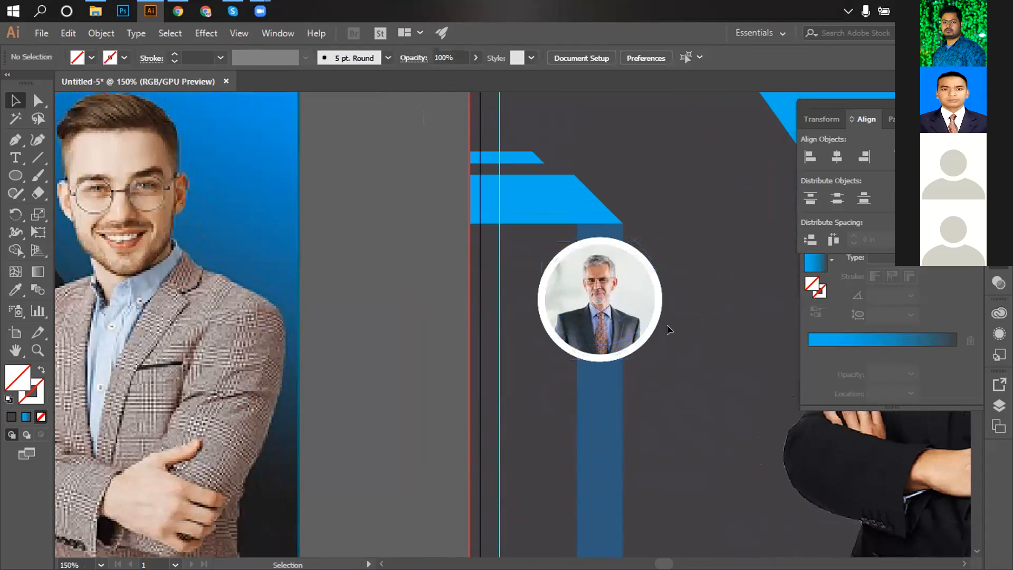
# Move the remaining circles down the blue bar below the others and view the whole artboard.
pyautogui.scroll(-1, 667, 324)
pyautogui.moveTo(606, 252); pyautogui.dragTo(606, 381)
pyautogui.scroll(-3, 646, 292)
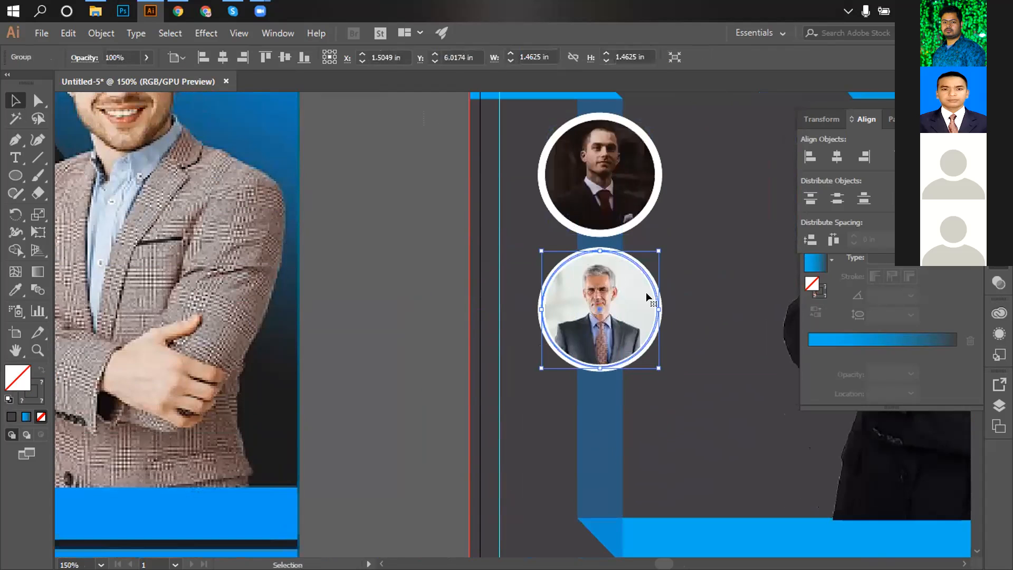
pyautogui.scroll(-1, 633, 265)
pyautogui.scroll(3, 634, 227)
pyautogui.moveTo(609, 138); pyautogui.dragTo(609, 411)
pyautogui.click(682, 314)
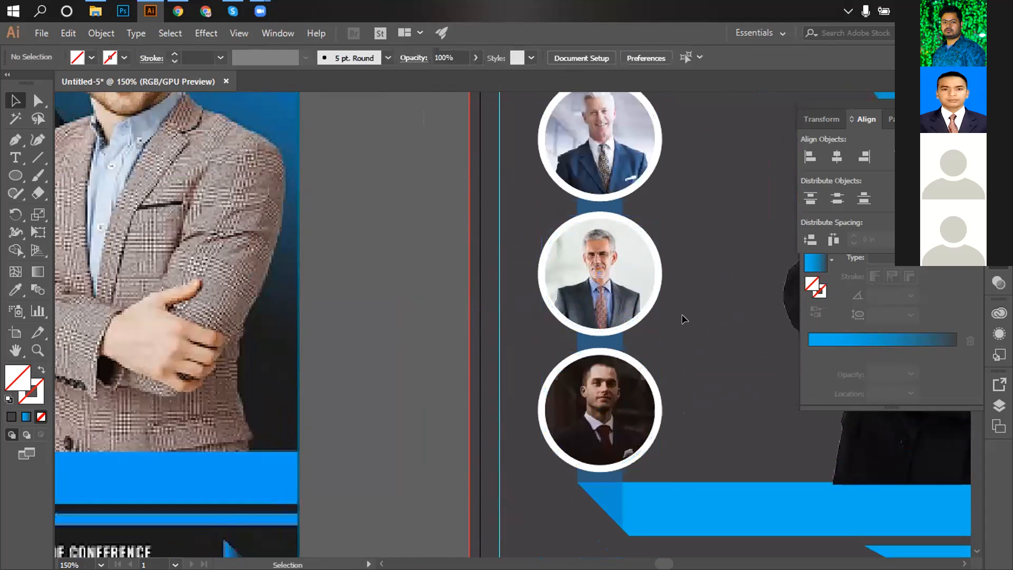
pyautogui.hotkey('ctrl', '0')
# Select the top, middle and bottom photo circles and apply Vertical Distribute Center to space them evenly.
pyautogui.hotkey('ctrl', '1')
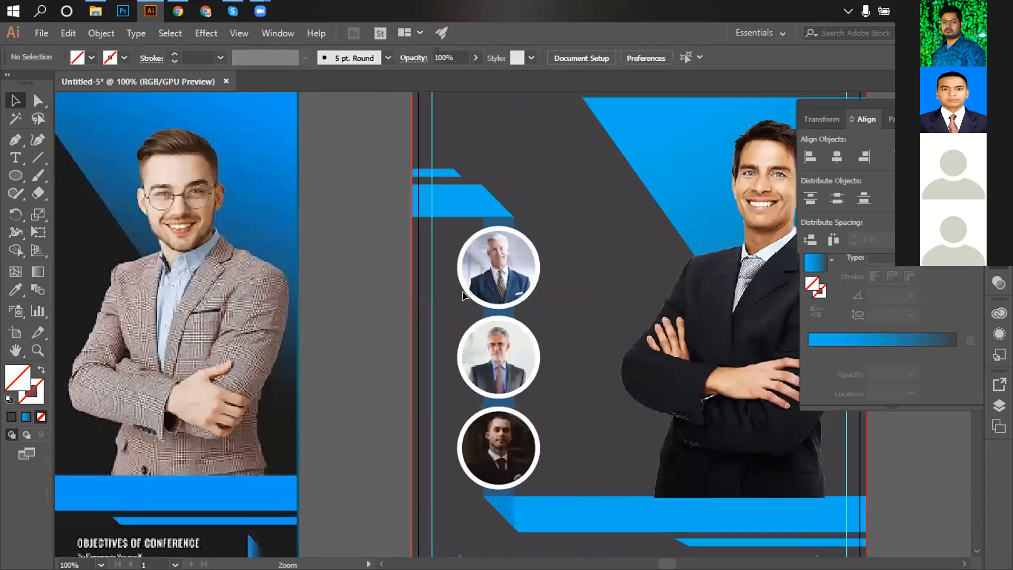
pyautogui.click(496, 264)
pyautogui.keyDown('shift'); pyautogui.click(498, 353); pyautogui.keyUp('shift')
pyautogui.keyDown('shift'); pyautogui.click(500, 436); pyautogui.keyUp('shift')
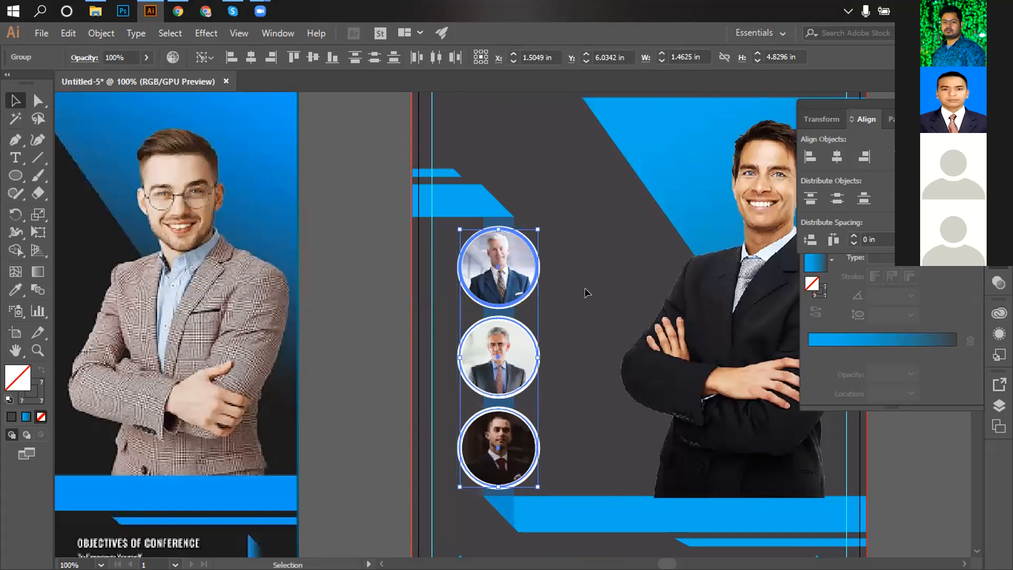
pyautogui.click(520, 269)
pyautogui.keyDown('shift'); pyautogui.click(516, 355); pyautogui.keyUp('shift')
pyautogui.keyDown('shift'); pyautogui.click(515, 446); pyautogui.keyUp('shift')
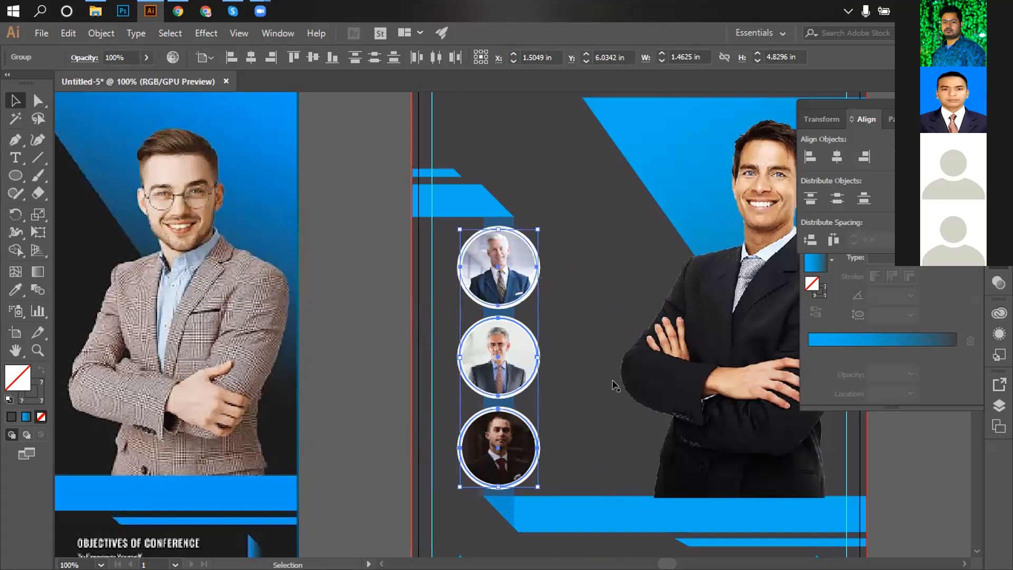
pyautogui.click(835, 198)
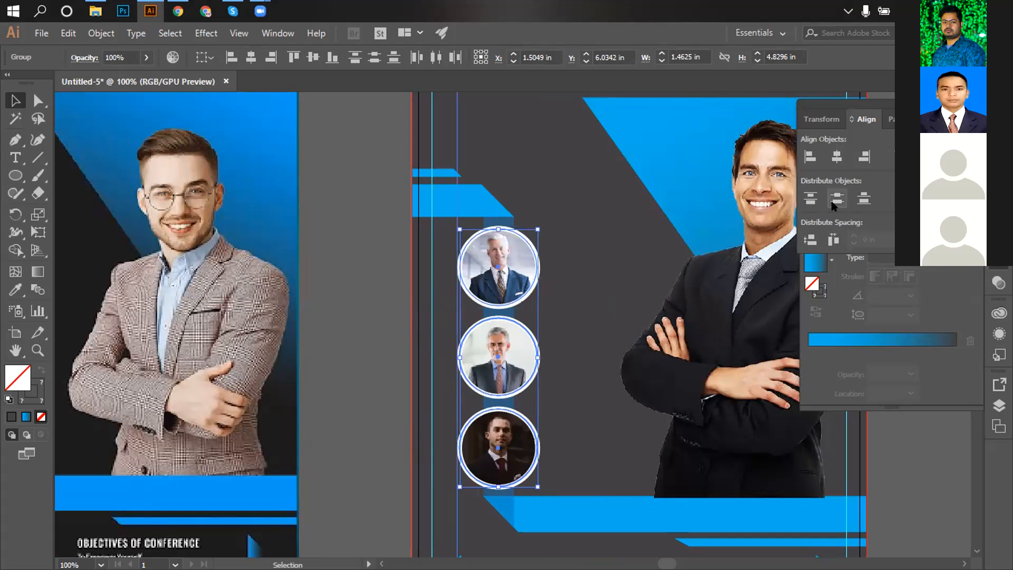
pyautogui.click(585, 262)
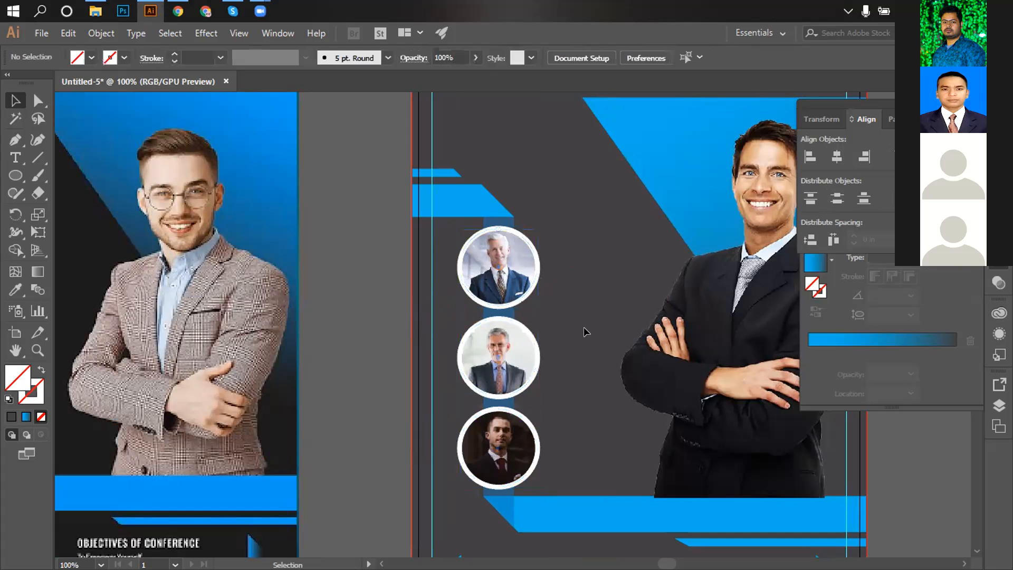
pyautogui.keyDown('alt'); pyautogui.click(568, 339); pyautogui.keyUp('alt')
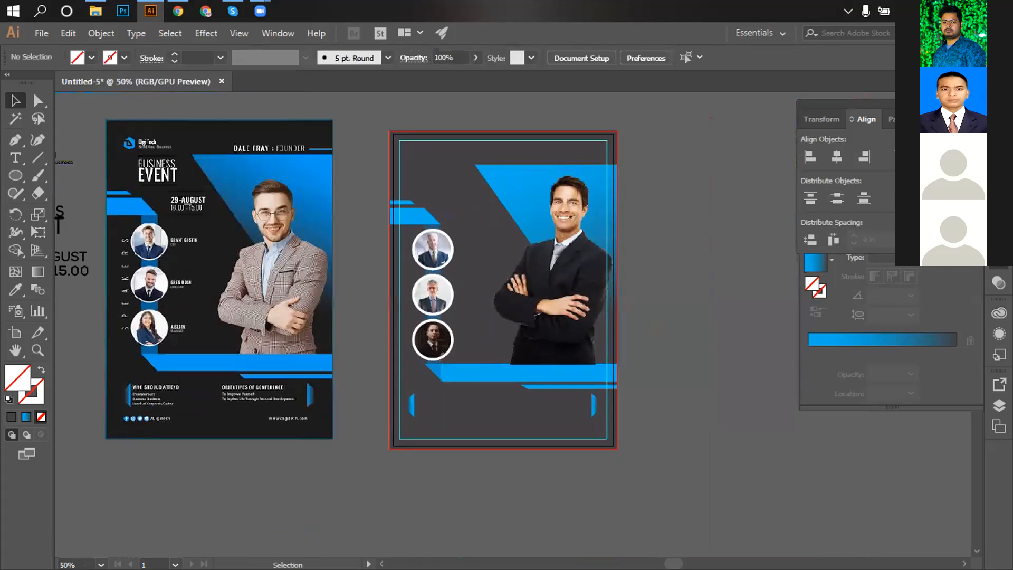
pyautogui.keyDown('ctrl'); pyautogui.click(468, 294); pyautogui.keyUp('ctrl')
pyautogui.keyDown('ctrl'); pyautogui.click(468, 294); pyautogui.keyUp('ctrl')
pyautogui.keyDown('ctrl'); pyautogui.click(468, 293); pyautogui.keyUp('ctrl')
pyautogui.keyDown('ctrl'); pyautogui.click(468, 294); pyautogui.keyUp('ctrl')
pyautogui.keyDown('ctrl'); pyautogui.click(468, 294); pyautogui.keyUp('ctrl')
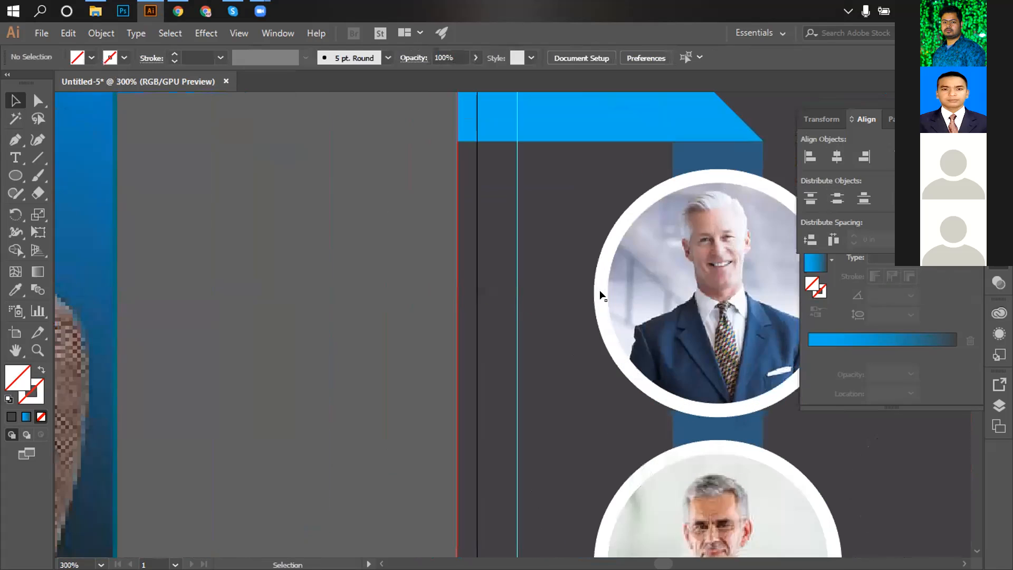
# Clip the top photo to its circle shape and select its white ring.
pyautogui.click(522, 284)
pyautogui.rightClick(525, 288)
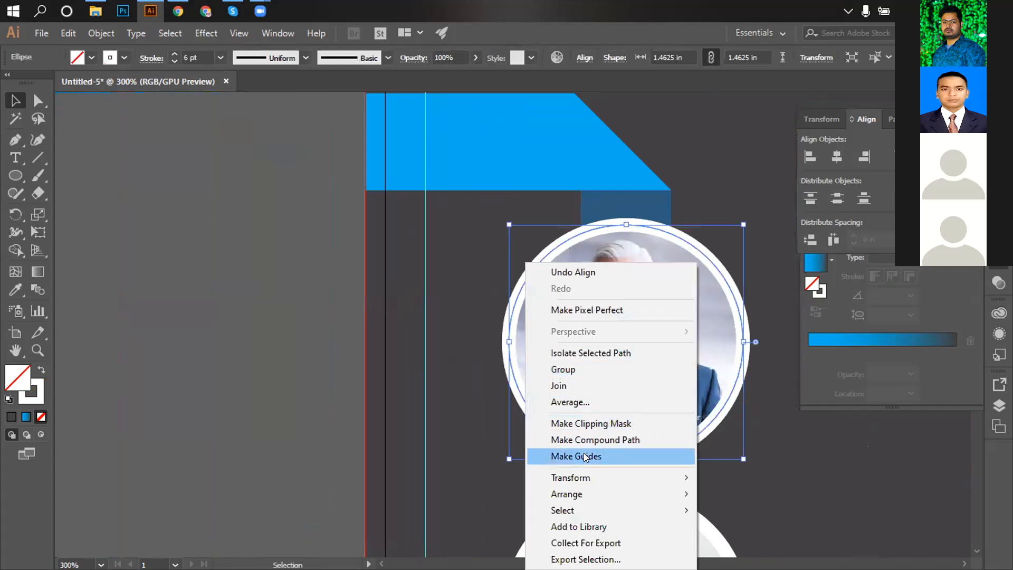
pyautogui.click(299, 246)
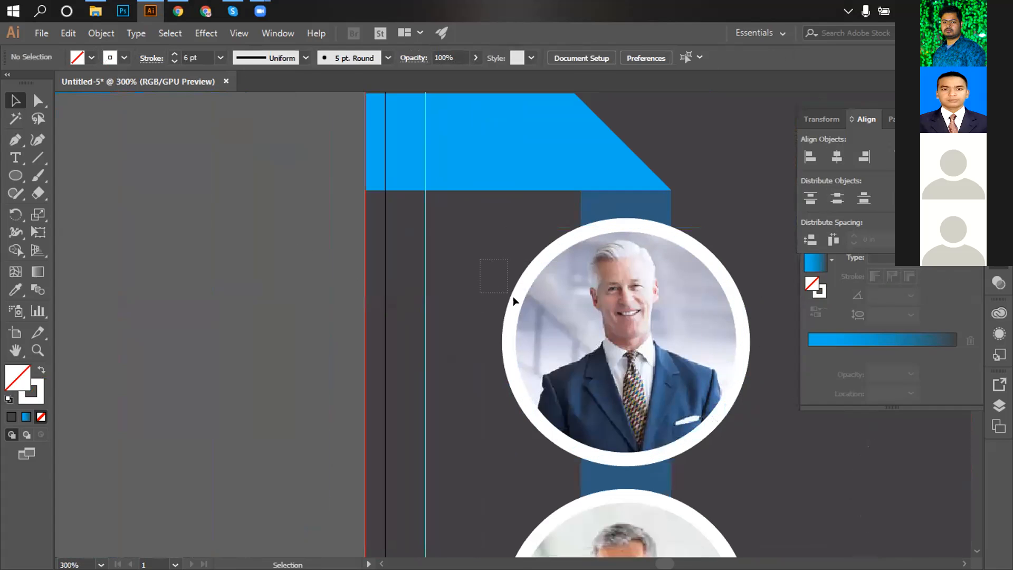
pyautogui.moveTo(513, 296); pyautogui.dragTo(535, 312)
pyautogui.rightClick(536, 311)
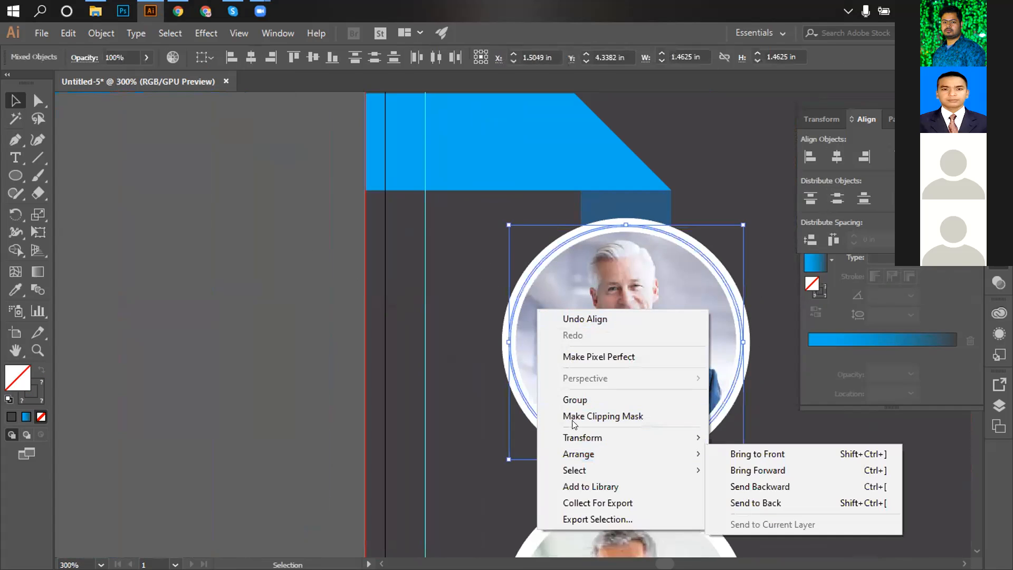
pyautogui.click(574, 423)
pyautogui.click(515, 290)
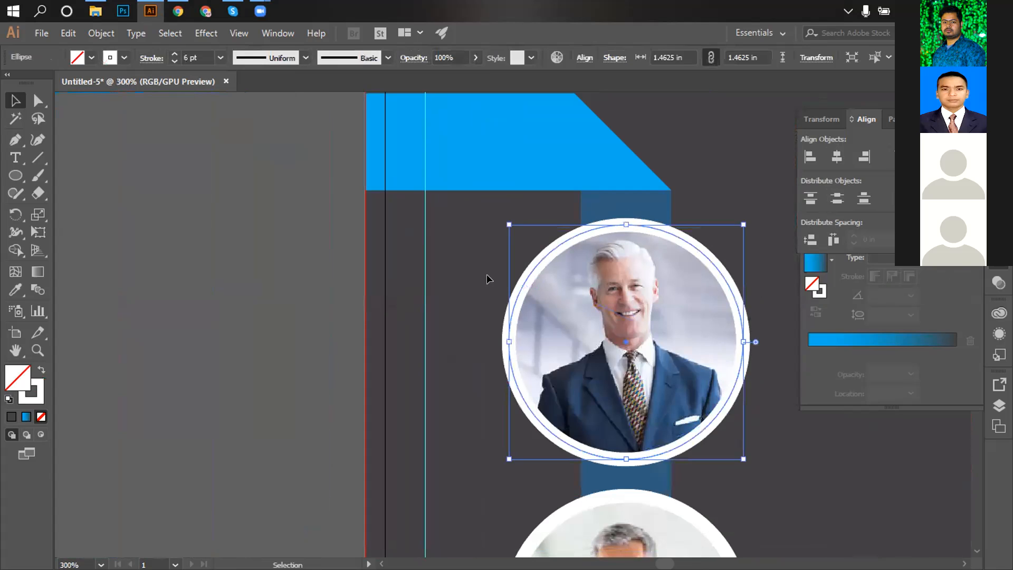
pyautogui.scroll(-1, 195, 47)
pyautogui.scroll(-2, 195, 47)
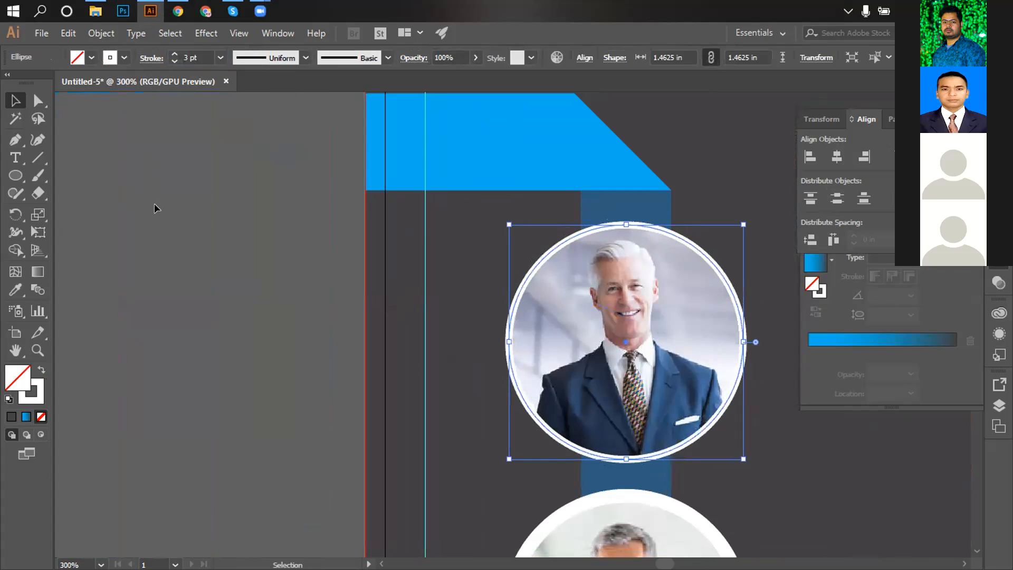
pyautogui.click(154, 208)
pyautogui.scroll(-4, 590, 436)
# Ungroup the middle circle and set its outline ellipse stroke weight to 3 pt.
pyautogui.click(536, 375)
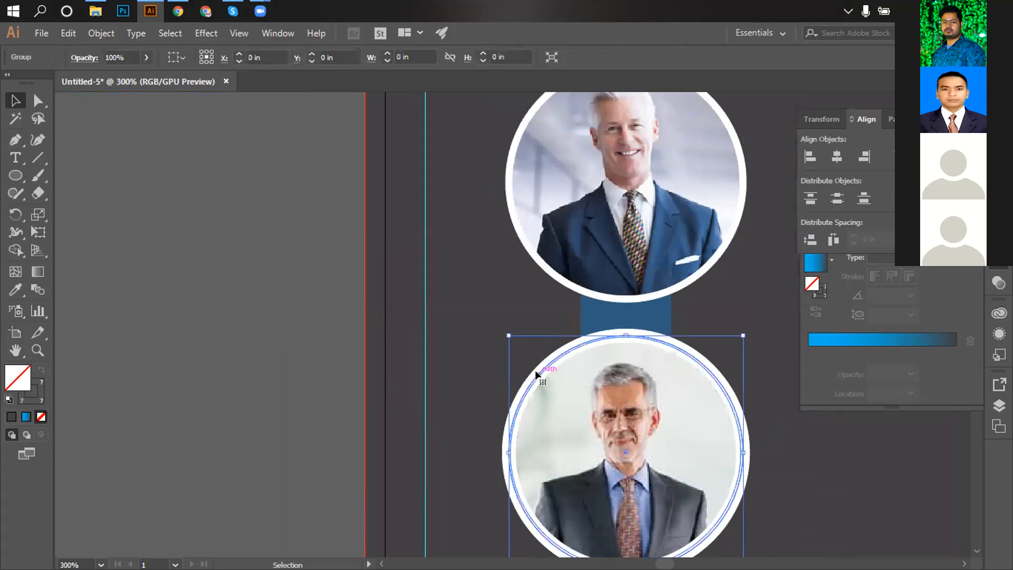
pyautogui.rightClick(601, 409)
pyautogui.click(615, 294)
pyautogui.click(422, 337)
pyautogui.click(528, 387)
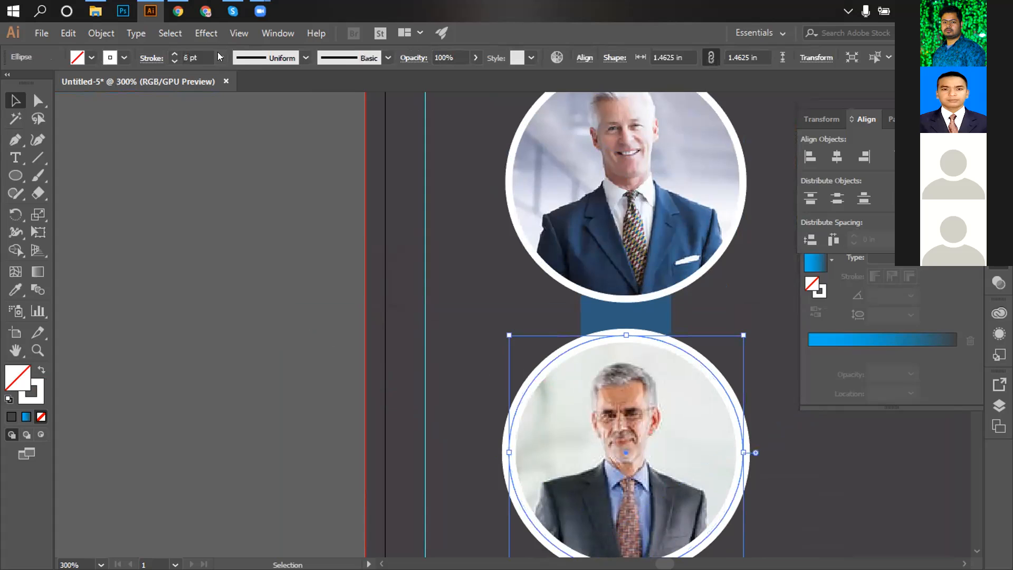
pyautogui.click(197, 53)
pyautogui.write('3')
pyautogui.press('Return')
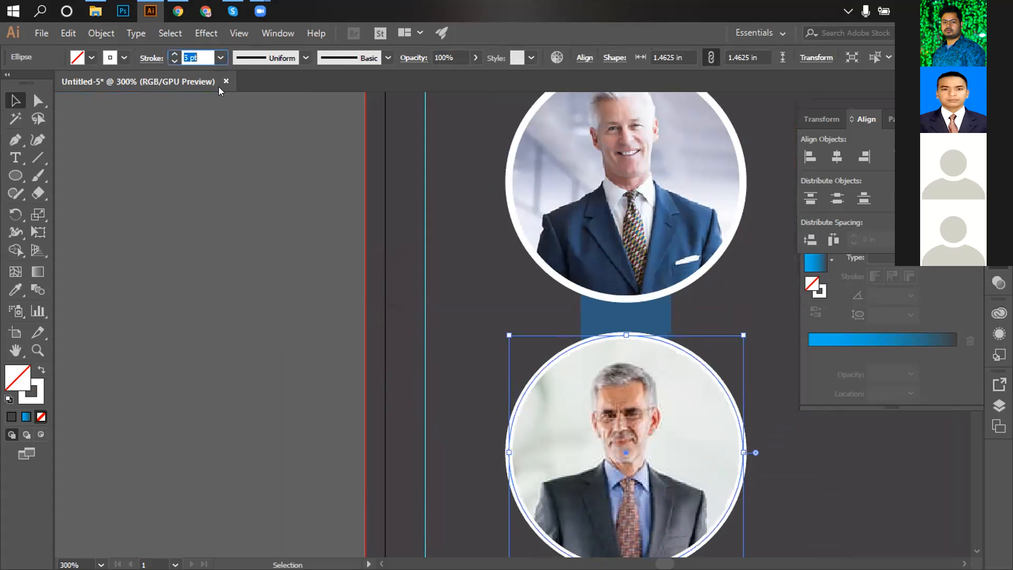
pyautogui.scroll(-3, 579, 445)
pyautogui.scroll(-5, 579, 445)
pyautogui.click(499, 387)
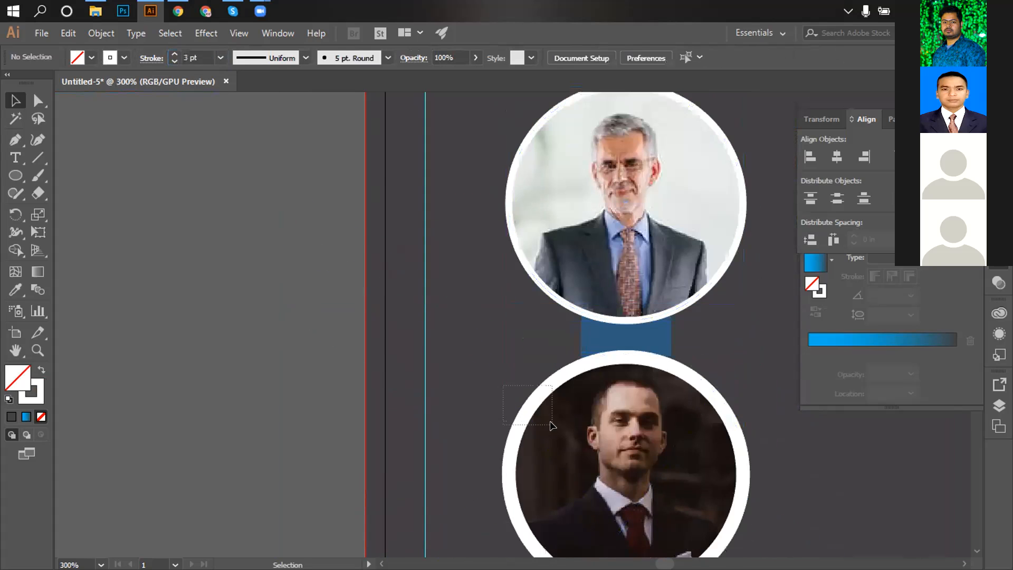
# Ungroup the bottom circle and set its outline stroke weight to 3 pt.
pyautogui.rightClick(571, 408)
pyautogui.click(591, 293)
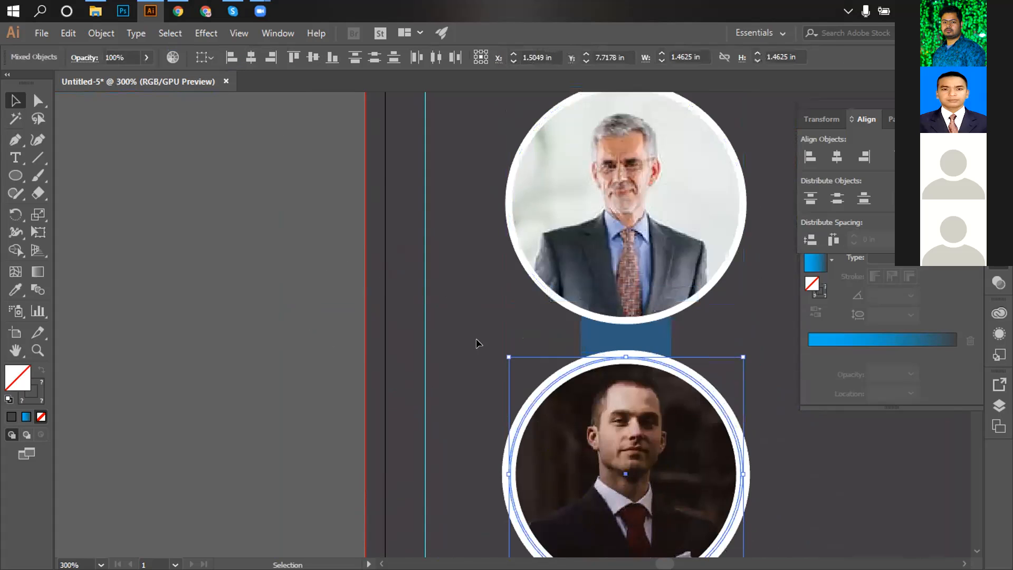
pyautogui.click(476, 338)
pyautogui.click(527, 412)
pyautogui.click(462, 369)
pyautogui.click(522, 409)
pyautogui.click(206, 58)
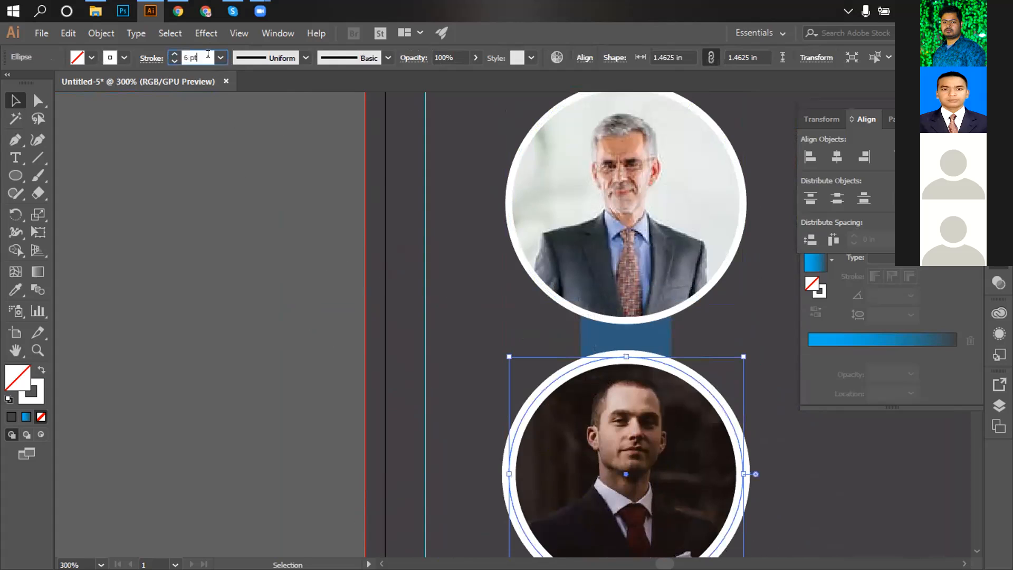
pyautogui.press('Up')
pyautogui.press('Down')
pyautogui.press('Down')
pyautogui.press('Down')
pyautogui.press('Down')
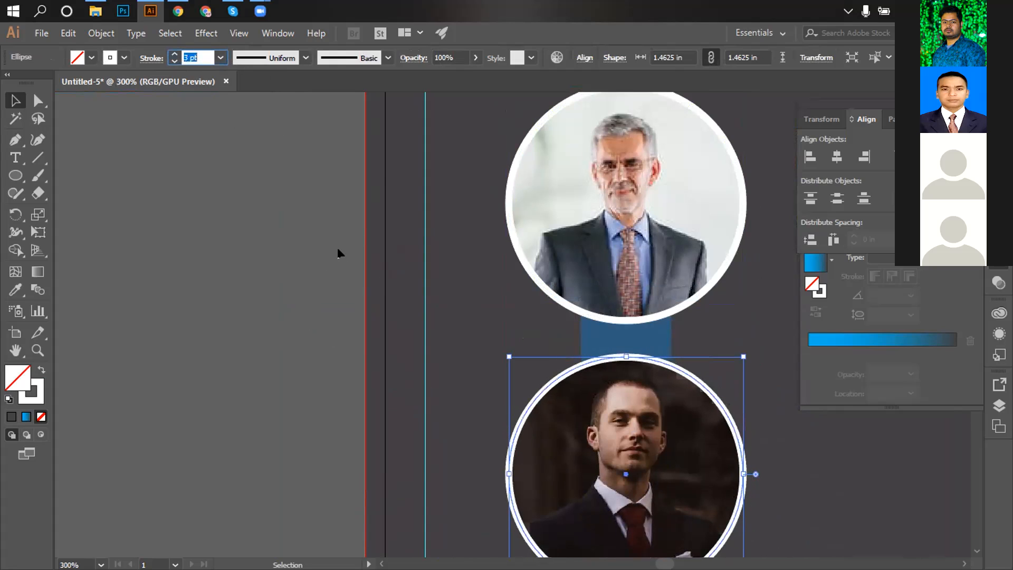
pyautogui.click(469, 312)
# Reselect the bottom circle group, then the middle and upper portrait circles.
pyautogui.moveTo(556, 430); pyautogui.dragTo(559, 433)
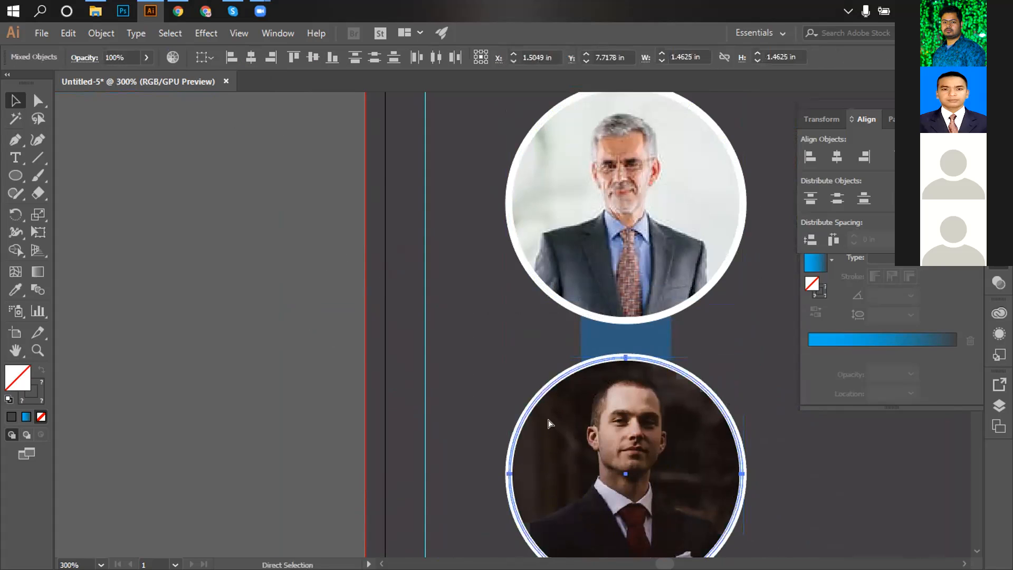
pyautogui.scroll(2, 489, 243)
pyautogui.moveTo(541, 254); pyautogui.dragTo(542, 255)
pyautogui.press('a')
pyautogui.press('v')
pyautogui.scroll(4, 539, 243)
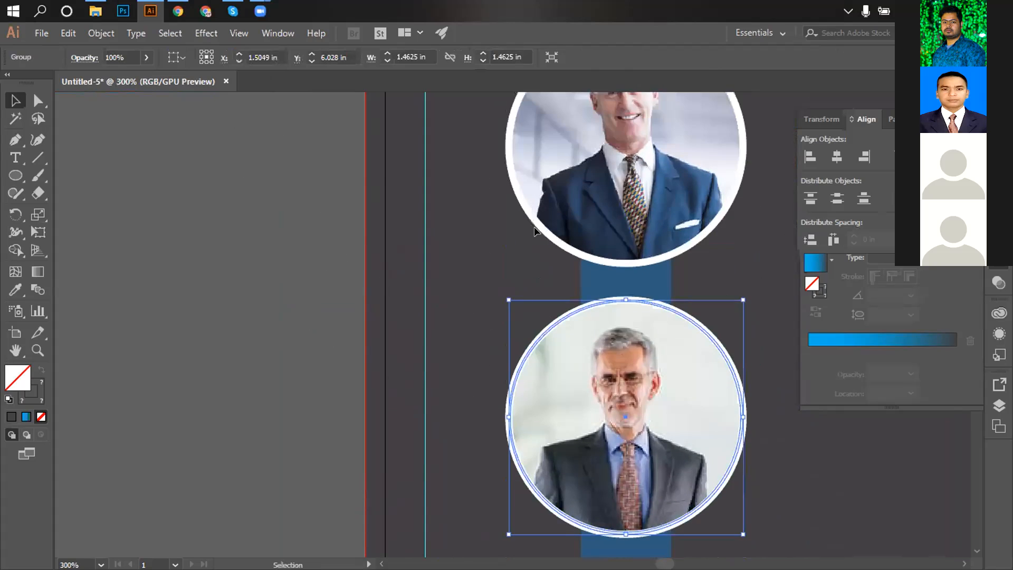
pyautogui.click(527, 185)
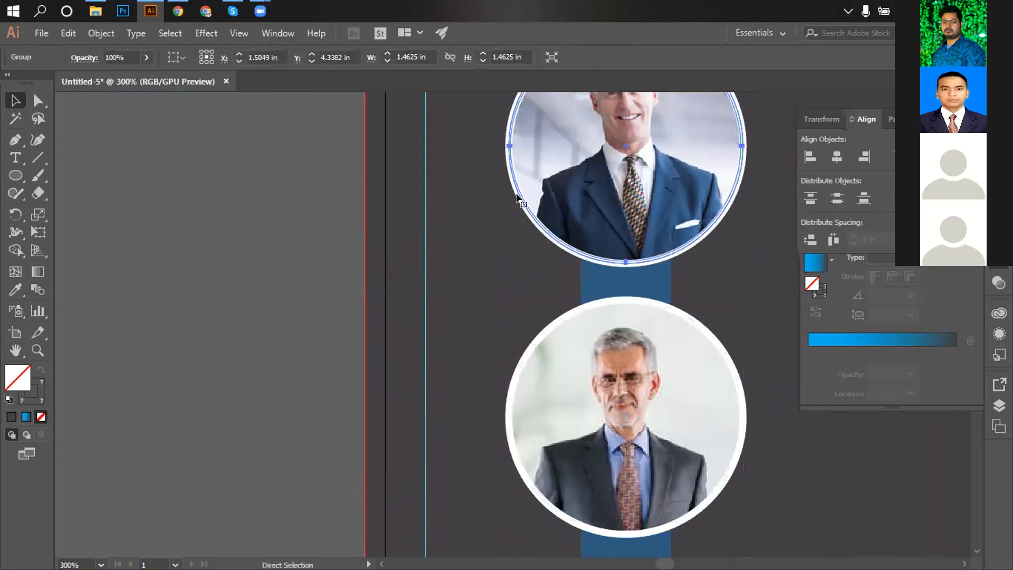
pyautogui.keyDown('ctrl'); pyautogui.keyDown('alt'); pyautogui.click(628, 352); pyautogui.keyUp('alt'); pyautogui.keyUp('ctrl')
pyautogui.keyDown('ctrl'); pyautogui.keyDown('alt'); pyautogui.click(631, 354); pyautogui.keyUp('alt'); pyautogui.keyUp('ctrl')
pyautogui.keyDown('ctrl'); pyautogui.keyDown('alt'); pyautogui.click(633, 356); pyautogui.keyUp('alt'); pyautogui.keyUp('ctrl')
pyautogui.moveTo(470, 353)
pyautogui.mouseDown()
pyautogui.moveTo(495, 256)
pyautogui.moveTo(485, 362)
pyautogui.mouseUp()
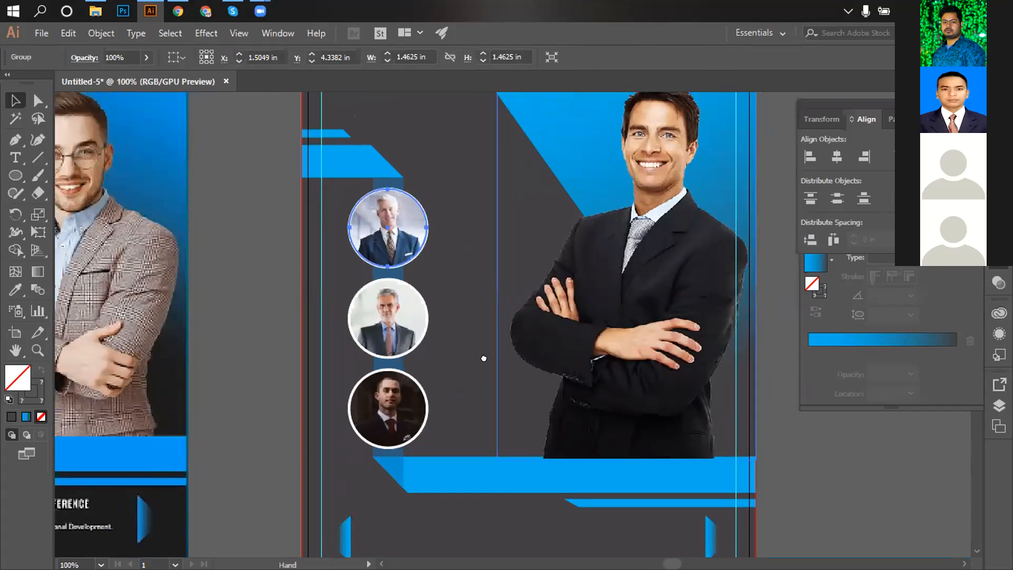
pyautogui.keyDown('ctrl'); pyautogui.keyDown('alt'); pyautogui.click(518, 344); pyautogui.keyUp('alt'); pyautogui.keyUp('ctrl')
pyautogui.moveTo(480, 307); pyautogui.dragTo(678, 340)
pyautogui.click(677, 316)
pyautogui.press('z')
pyautogui.keyDown('ctrl'); pyautogui.click(386, 329); pyautogui.keyUp('ctrl')
pyautogui.keyDown('ctrl'); pyautogui.click(388, 330); pyautogui.keyUp('ctrl')
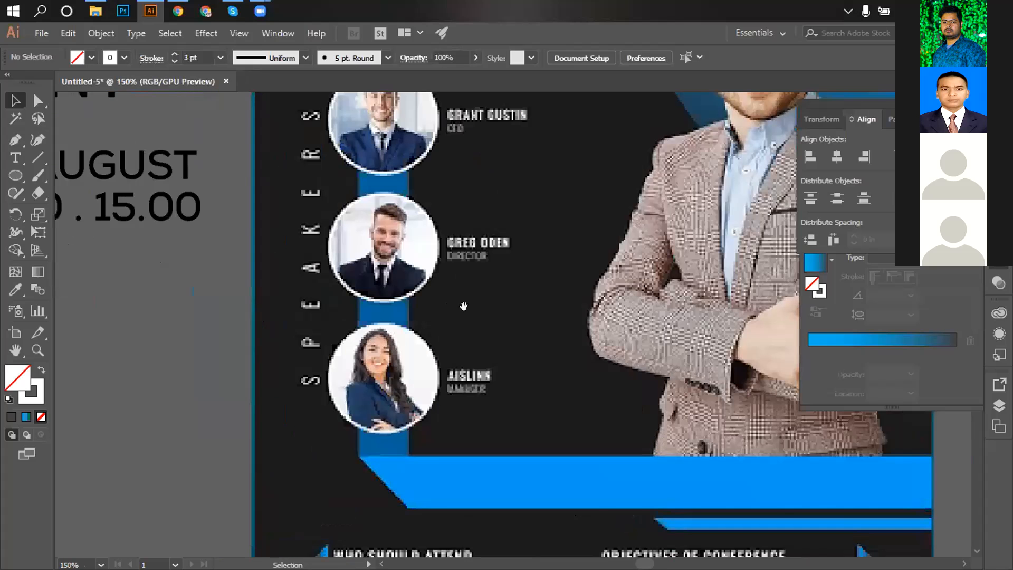
pyautogui.moveTo(464, 305); pyautogui.dragTo(432, 400)
pyautogui.keyDown('ctrl'); pyautogui.keyDown('alt'); pyautogui.click(439, 242); pyautogui.keyUp('alt'); pyautogui.keyUp('ctrl')
pyautogui.hotkey('ctrl', '-')
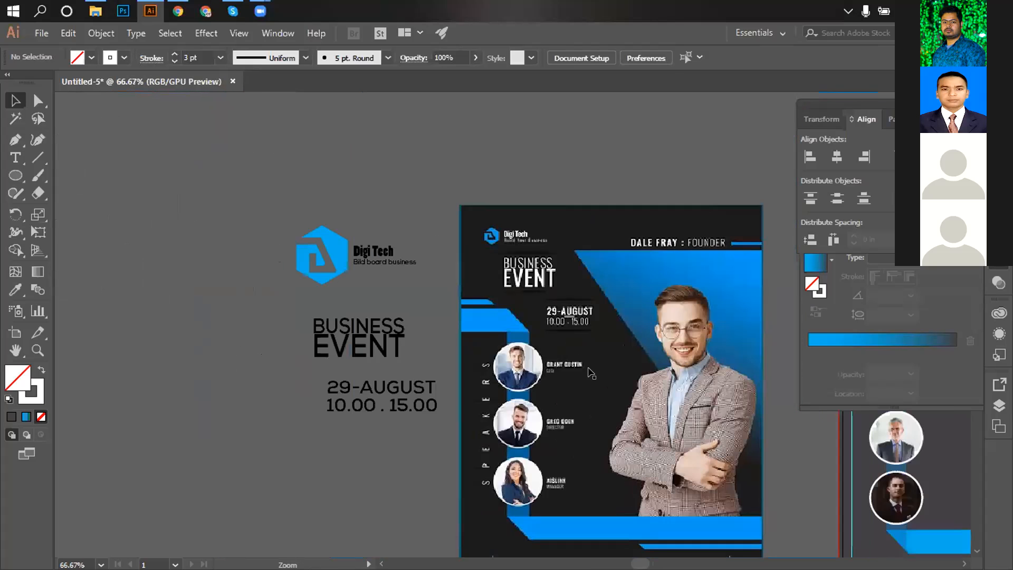
pyautogui.hotkey('ctrl', '+')
pyautogui.scroll(-1, 385, 362)
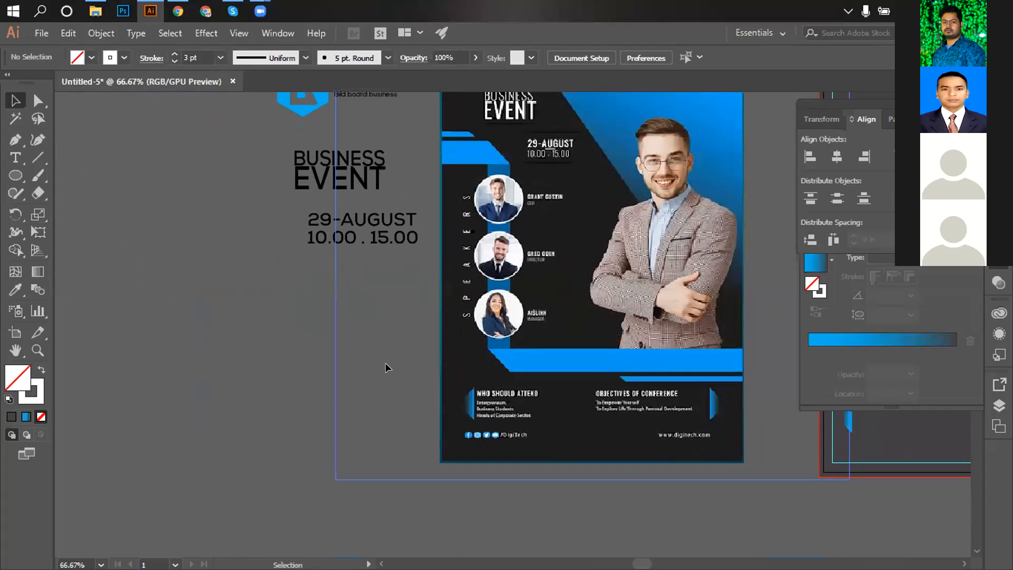
pyautogui.click(15, 157)
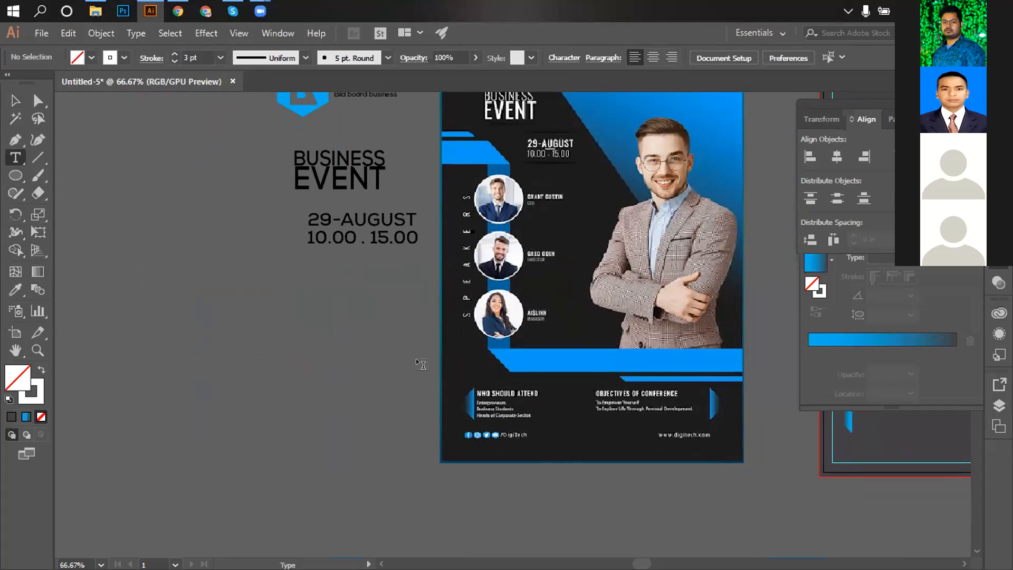
# Add a name text on the pasteboard and move it beside BUSINESS EVENT.
pyautogui.click(240, 254)
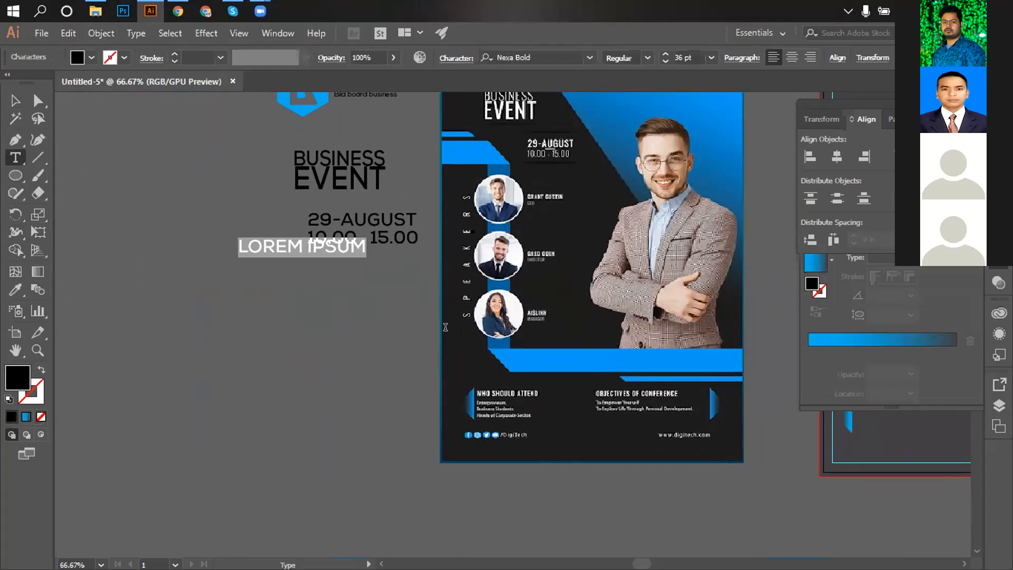
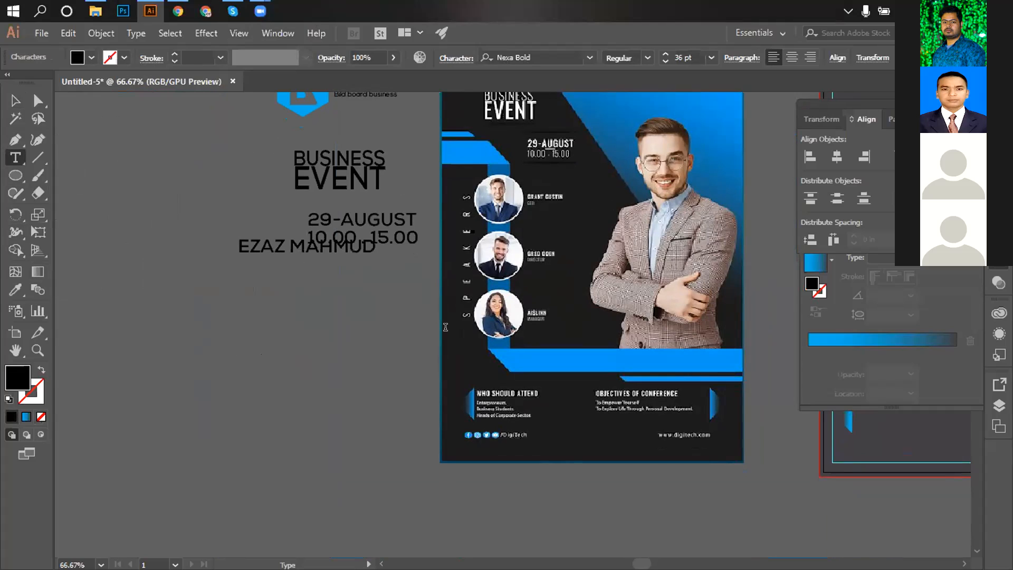
pyautogui.click(16, 100)
pyautogui.moveTo(279, 247); pyautogui.dragTo(156, 189)
# Start a second text object below the name for the SPEAKERS label, correcting a typo.
pyautogui.press('t')
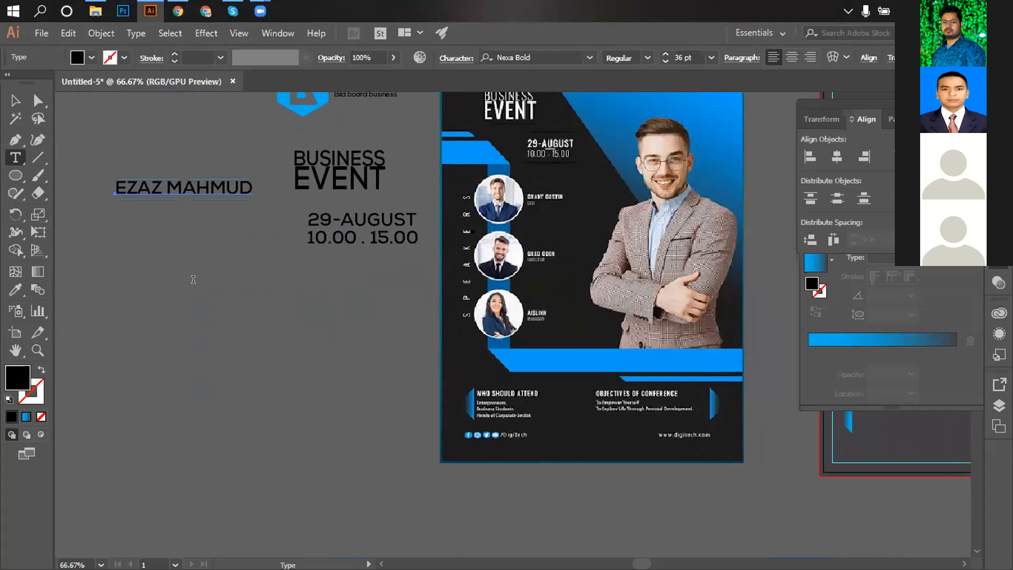
pyautogui.click(194, 280)
pyautogui.write('AN')
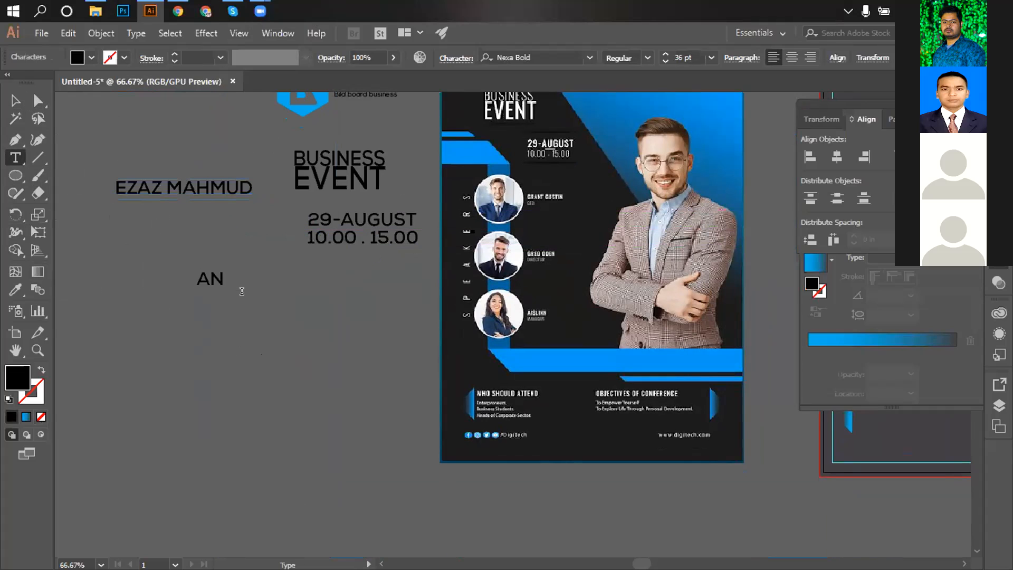
pyautogui.press('BackSpace')
pyautogui.press('BackSpace')
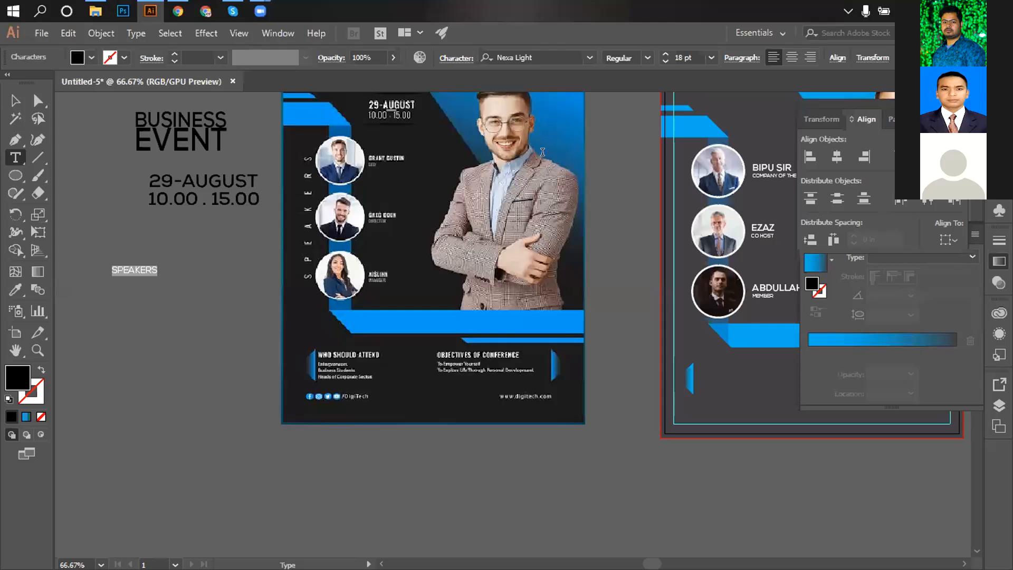
# Set the SPEAKERS tracking to 200, then 1000, in the Character panel.
pyautogui.click(456, 58)
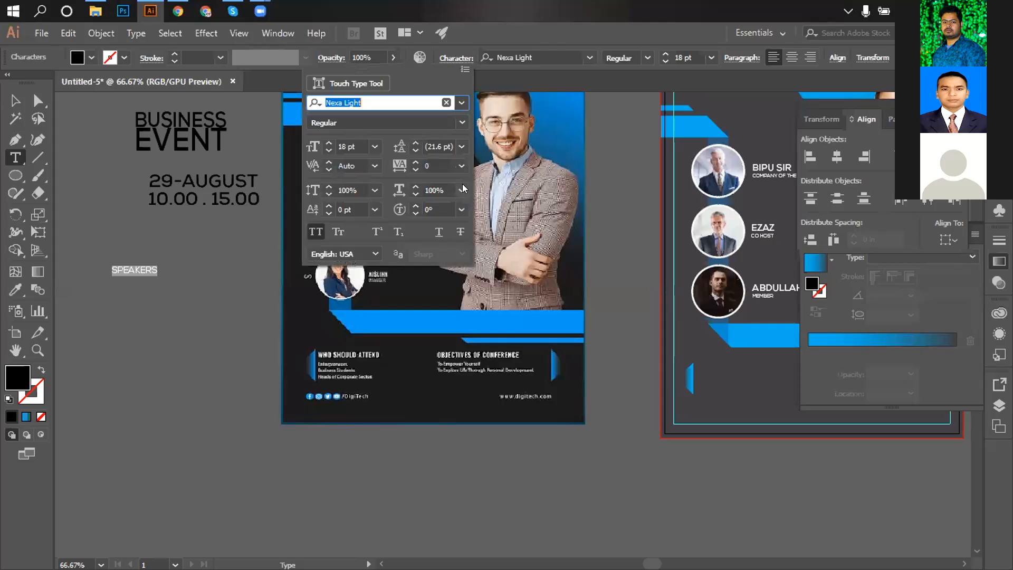
pyautogui.click(462, 167)
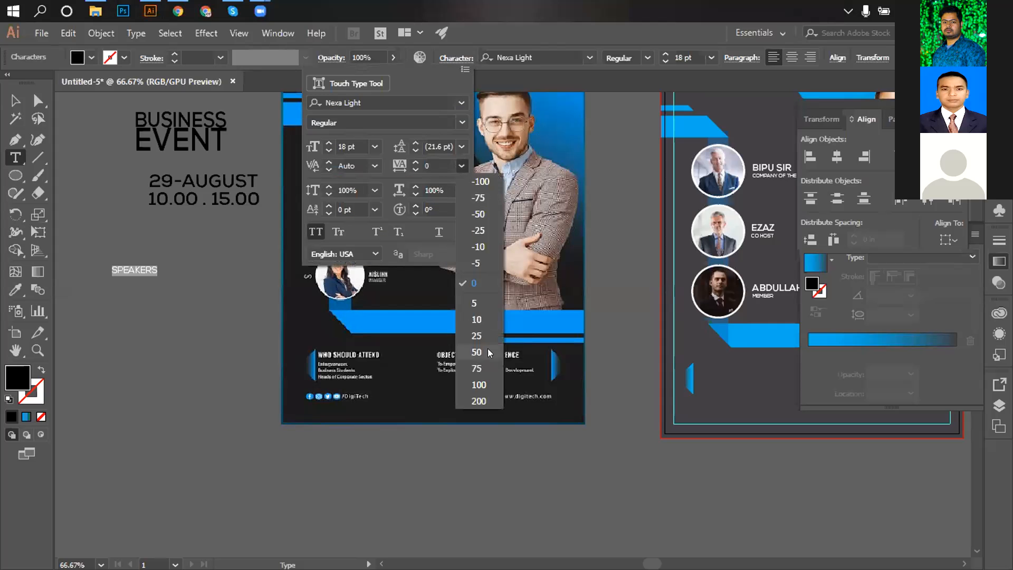
pyautogui.click(475, 394)
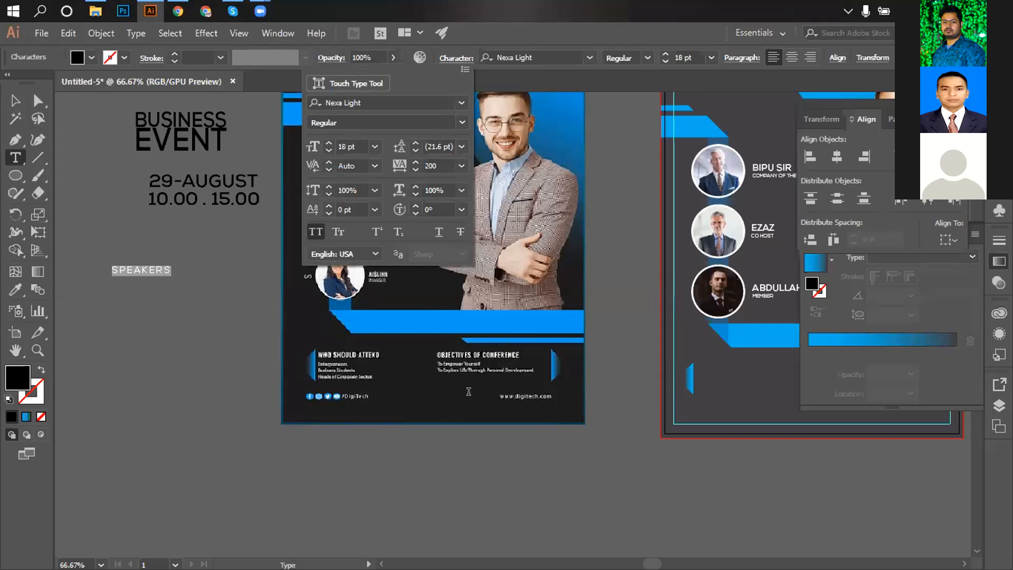
pyautogui.click(441, 163)
pyautogui.write('1000')
pyautogui.press('Return')
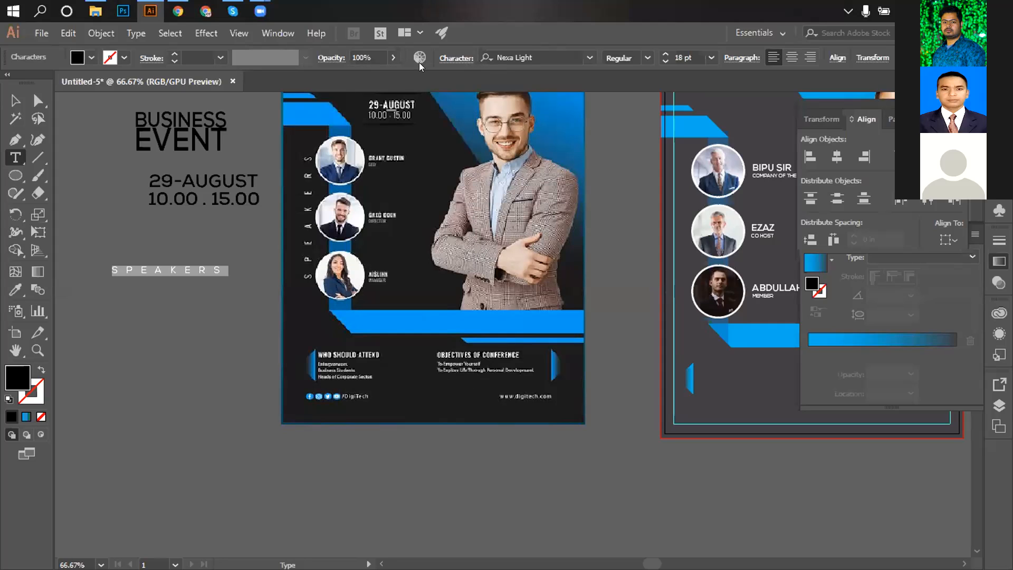
# Raise the SPEAKERS tracking to 1500 and then 2000, then deselect.
pyautogui.click(448, 58)
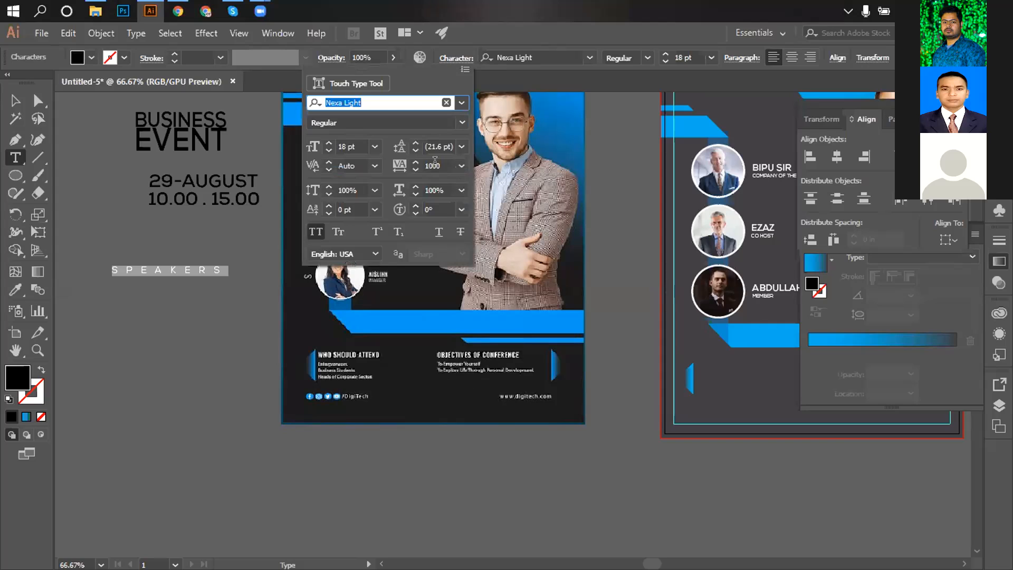
pyautogui.click(434, 164)
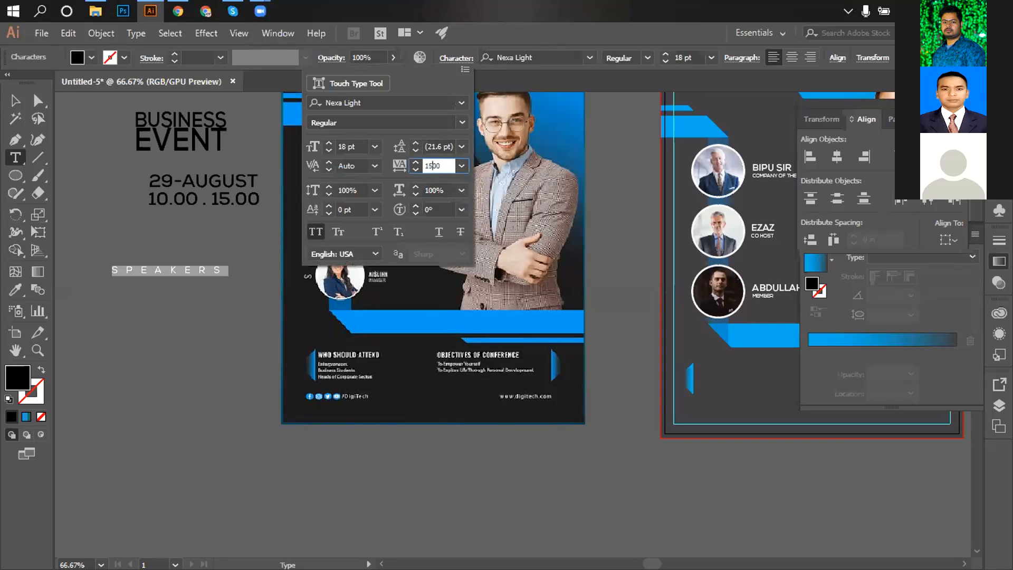
pyautogui.press('Return')
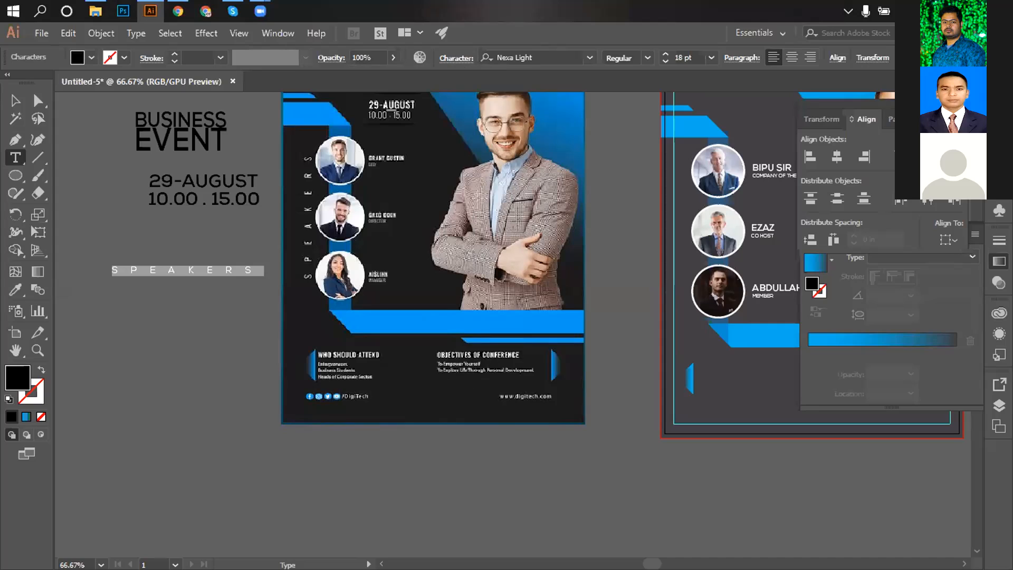
pyautogui.click(450, 59)
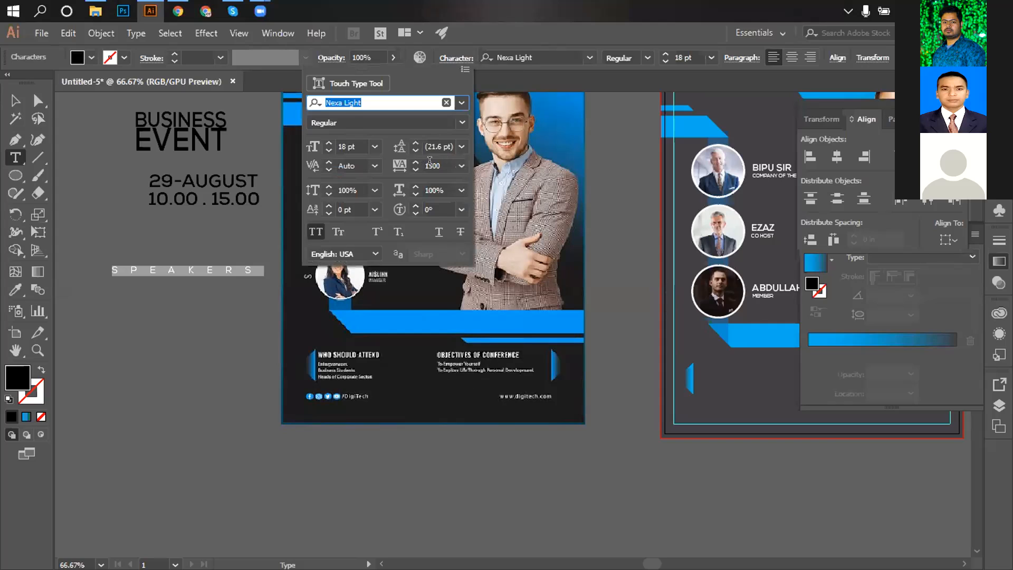
pyautogui.click(428, 165)
pyautogui.write('2000')
pyautogui.press('Return')
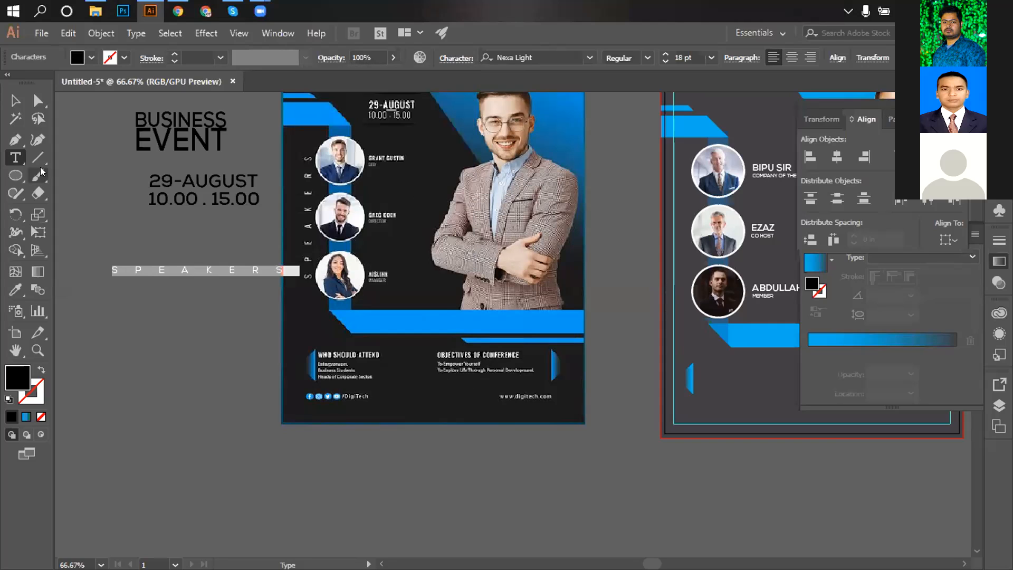
pyautogui.click(14, 100)
pyautogui.click(129, 239)
# Move the SPEAKERS text toward the speaker photos and give it a white fill.
pyautogui.click(199, 271)
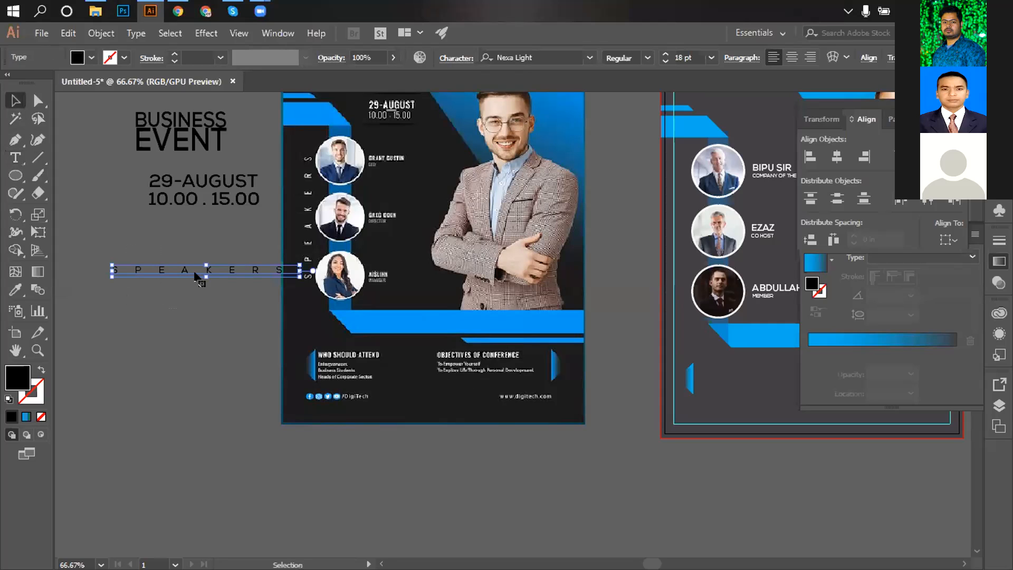
pyautogui.moveTo(199, 272); pyautogui.dragTo(705, 226)
pyautogui.click(77, 57)
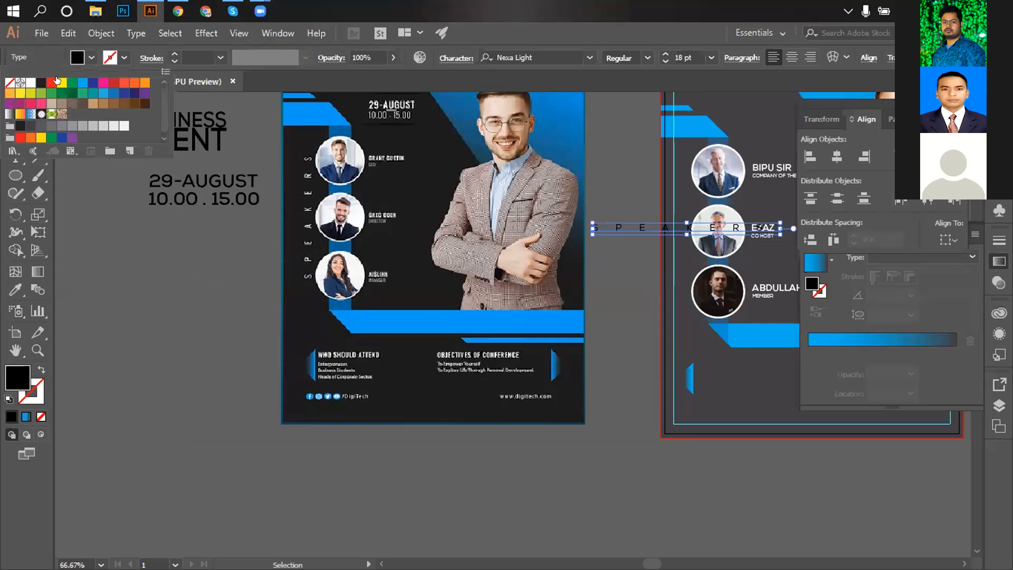
pyautogui.click(30, 83)
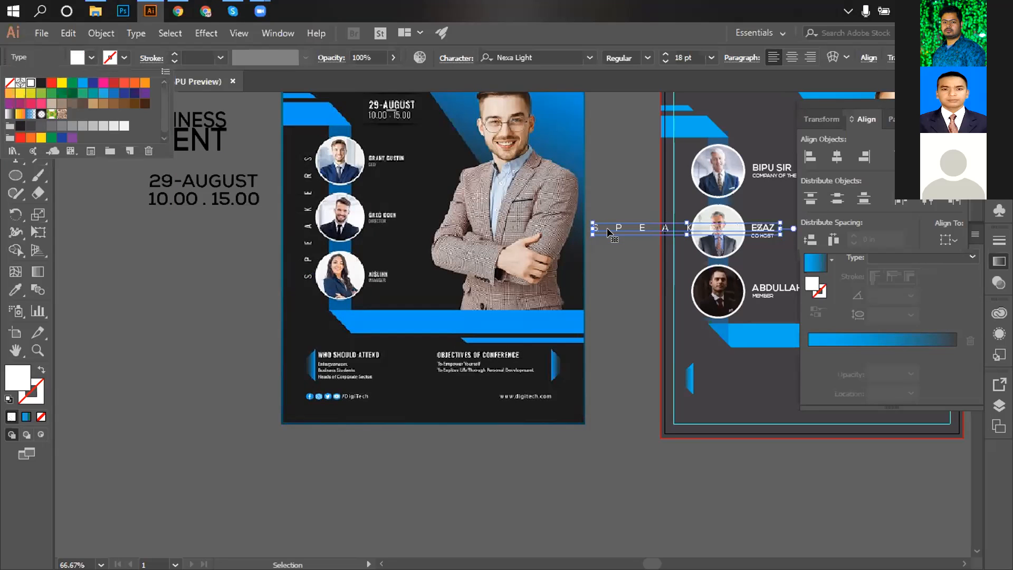
pyautogui.click(610, 228)
# Rotate SPEAKERS 90° and place it beside the right flyer's speaker photos.
pyautogui.rightClick(623, 228)
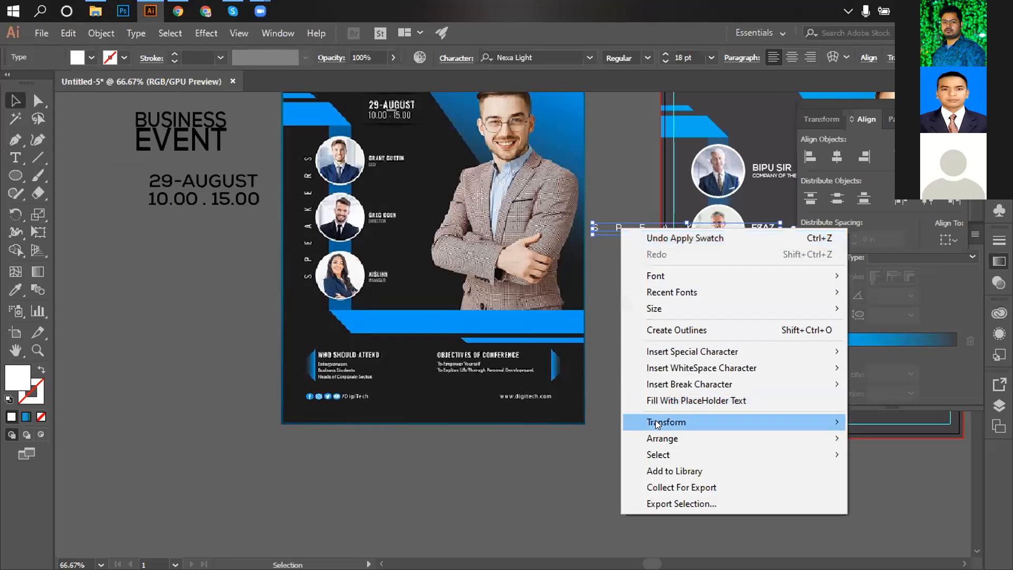
pyautogui.moveTo(666, 423)
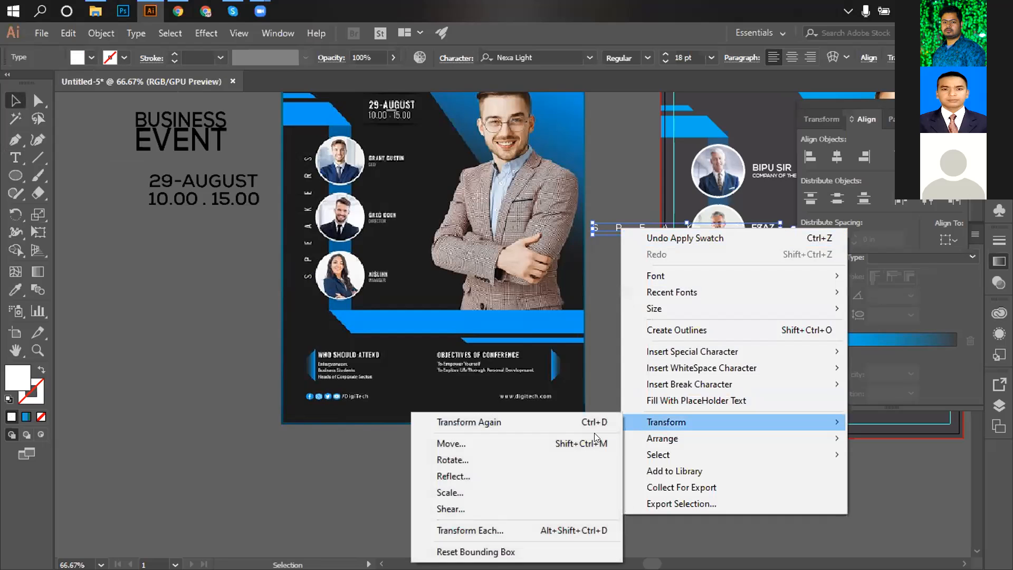
pyautogui.click(479, 462)
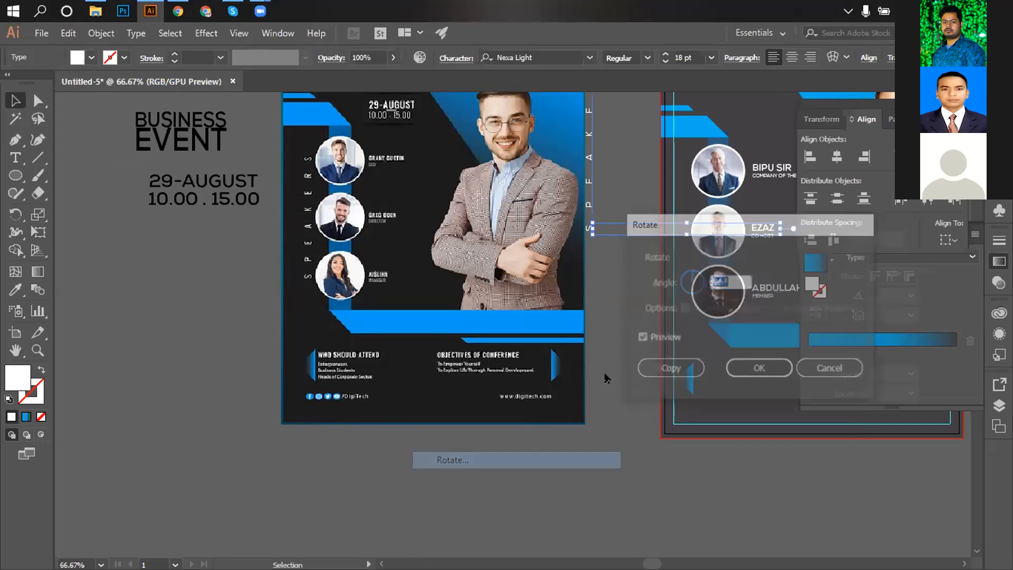
pyautogui.click(740, 372)
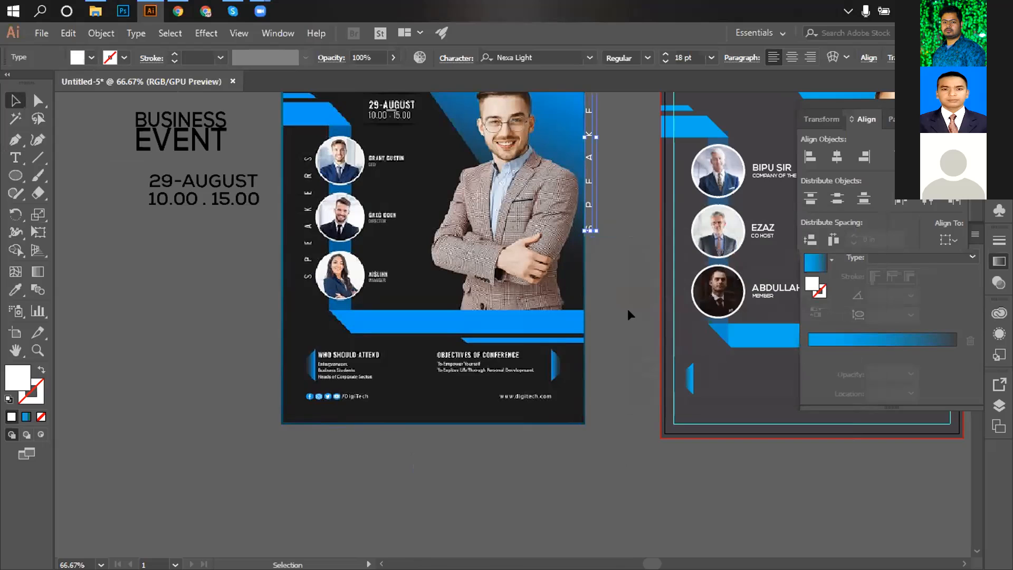
pyautogui.click(628, 309)
pyautogui.moveTo(588, 224); pyautogui.dragTo(511, 381)
pyautogui.moveTo(514, 317); pyautogui.dragTo(610, 410)
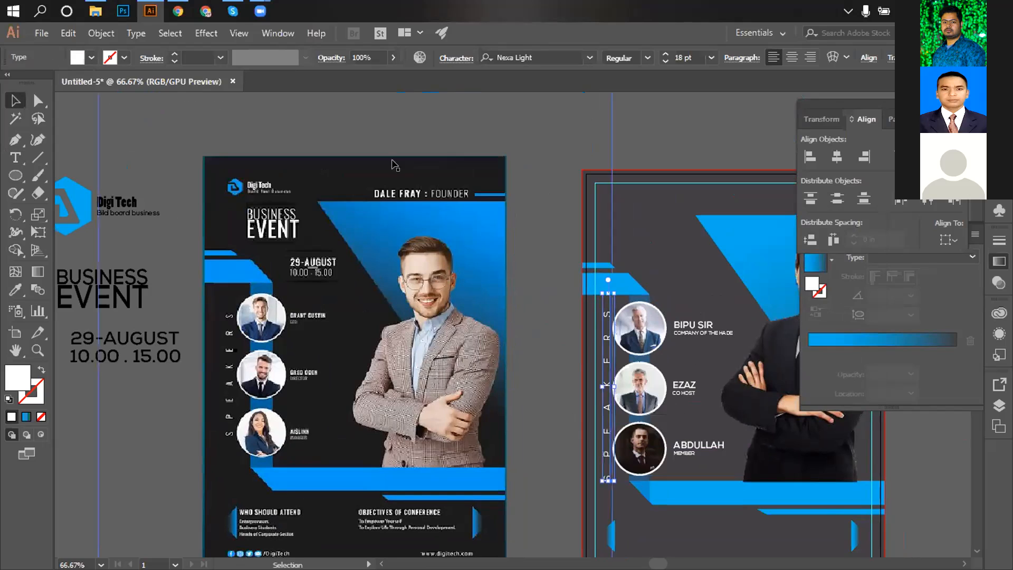
# Widen the vertical SPEAKERS label's tracking to 2500, then settle it at 1500.
pyautogui.click(329, 58)
pyautogui.click(456, 58)
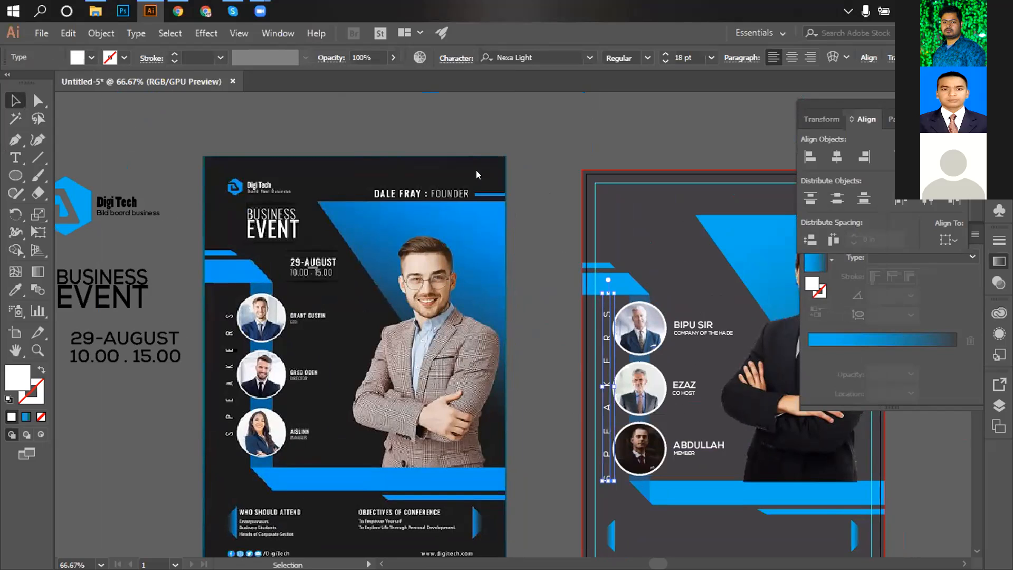
pyautogui.click(435, 165)
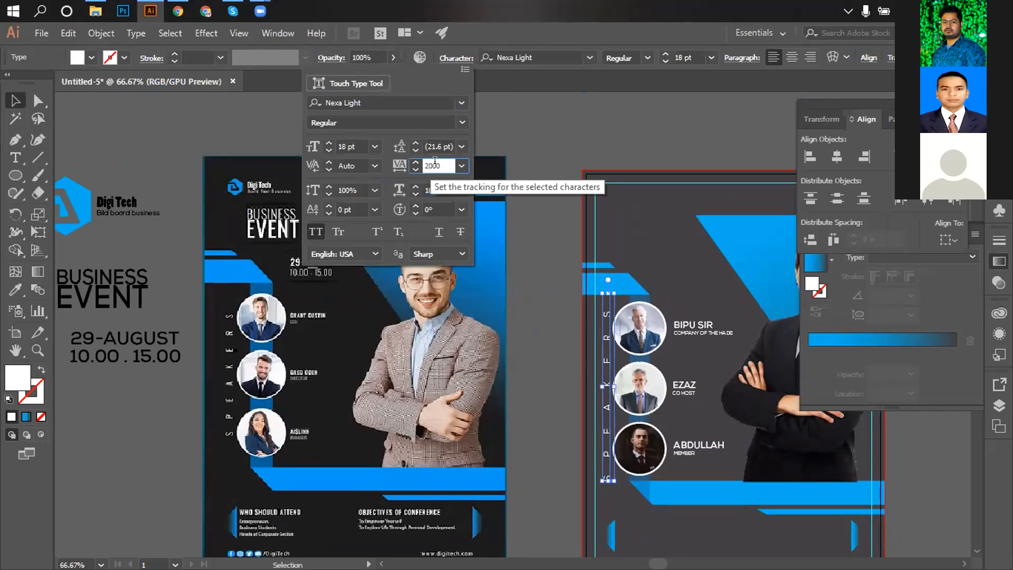
pyautogui.write('5')
pyautogui.press('Return')
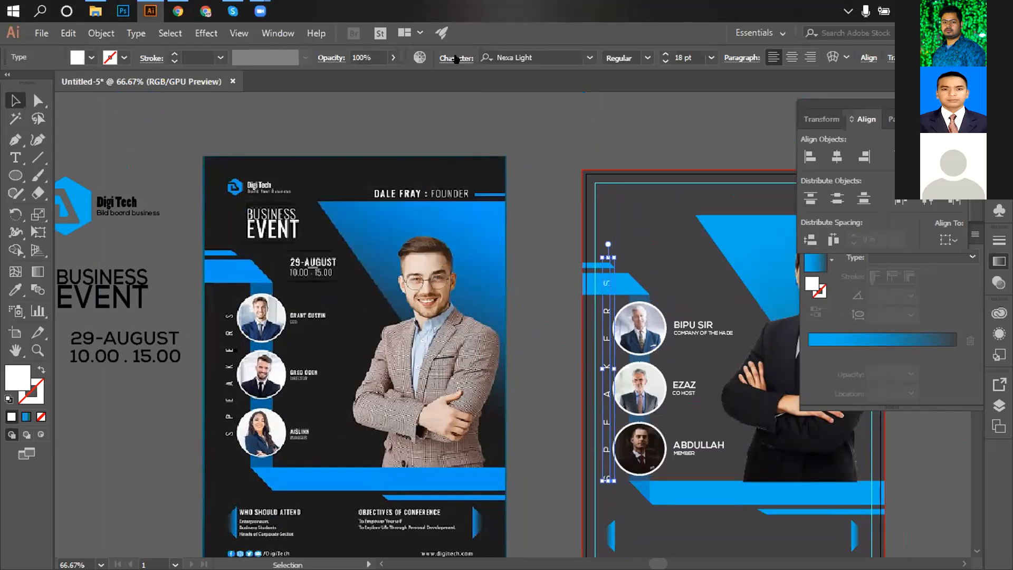
pyautogui.click(455, 58)
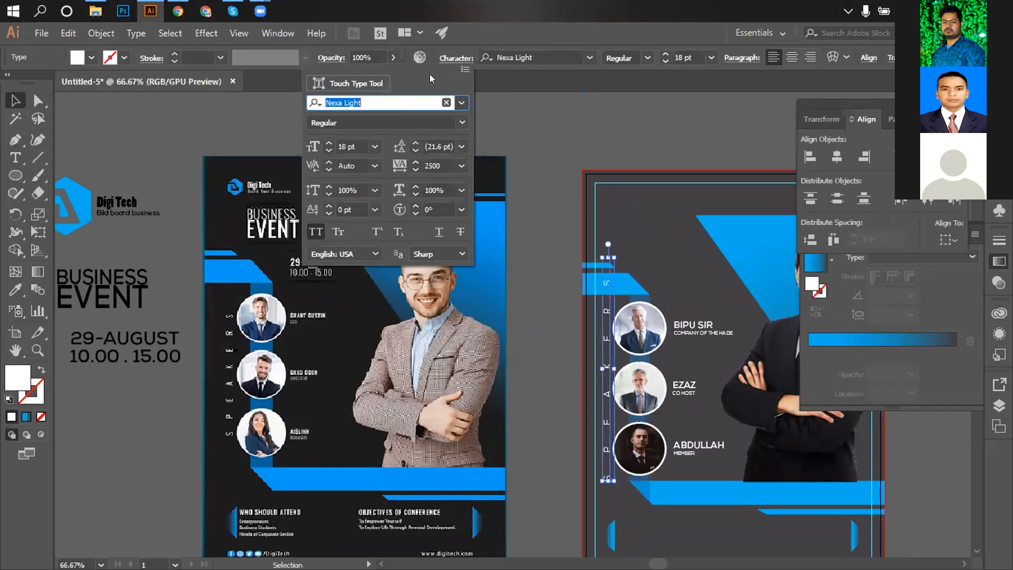
pyautogui.click(431, 164)
pyautogui.click(430, 164)
pyautogui.press('BackSpace')
pyautogui.write('1')
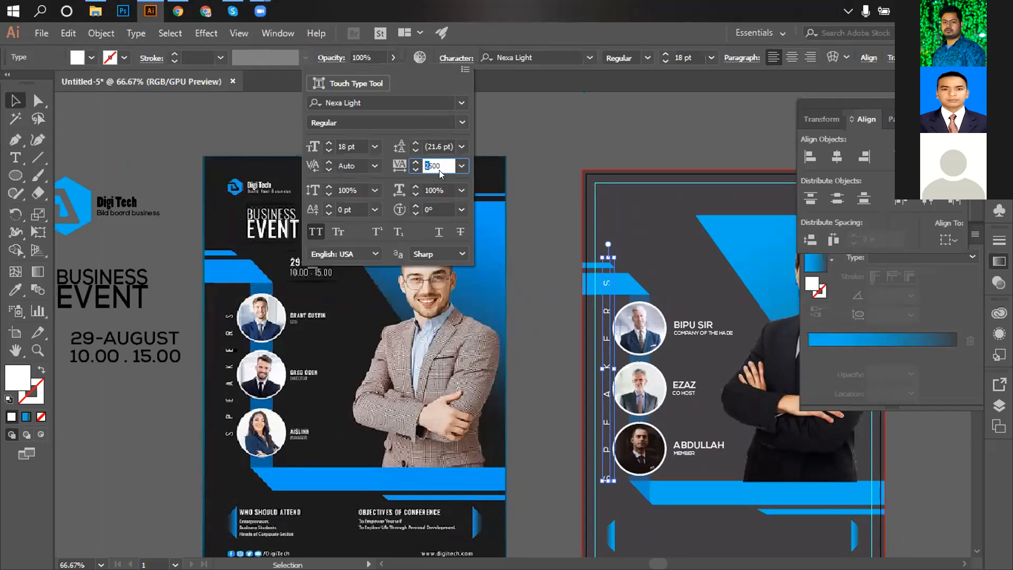
pyautogui.press('Return')
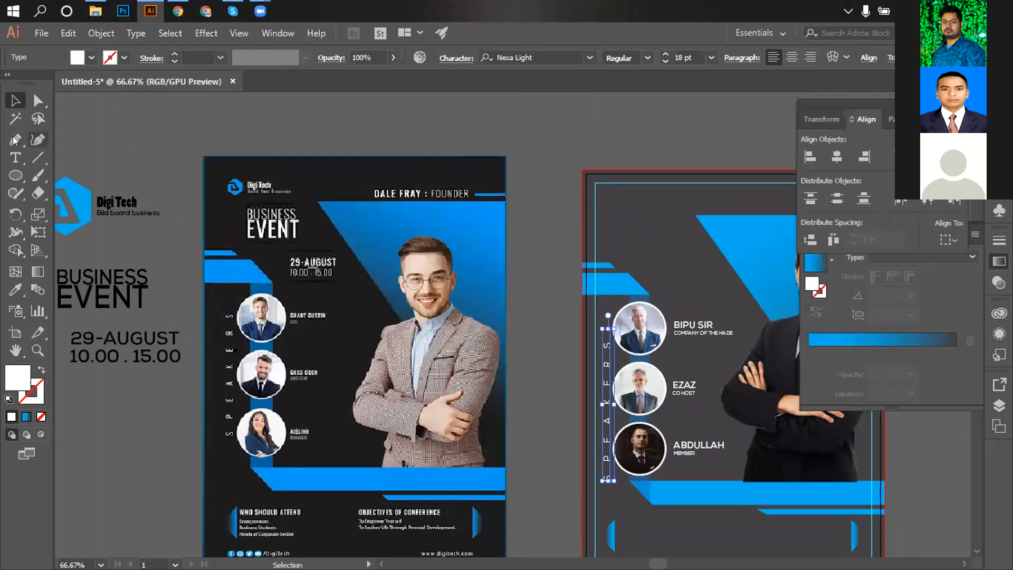
pyautogui.click(643, 267)
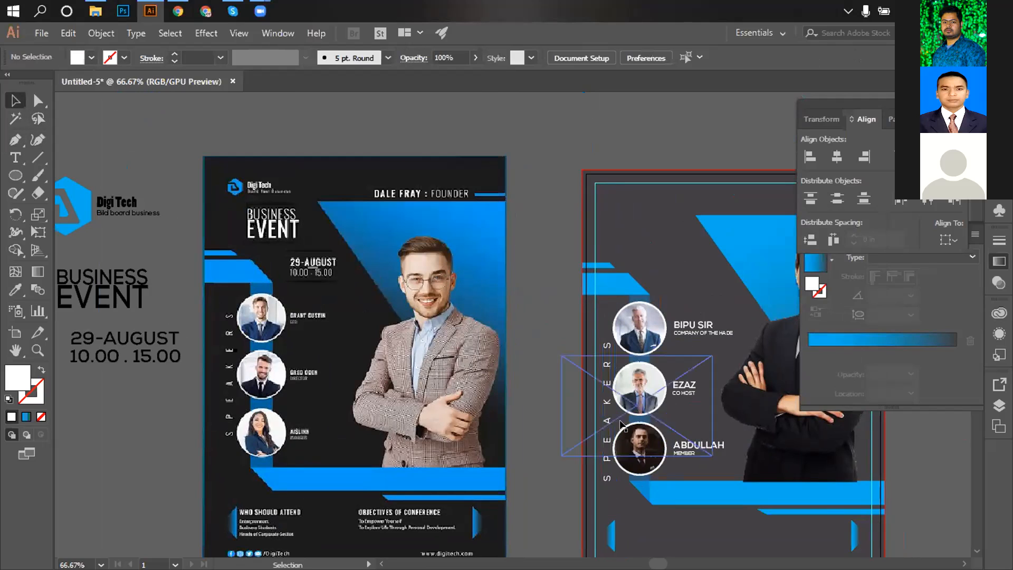
# Group the three speaker photo-and-name entries together with Ctrl+G.
pyautogui.click(634, 338)
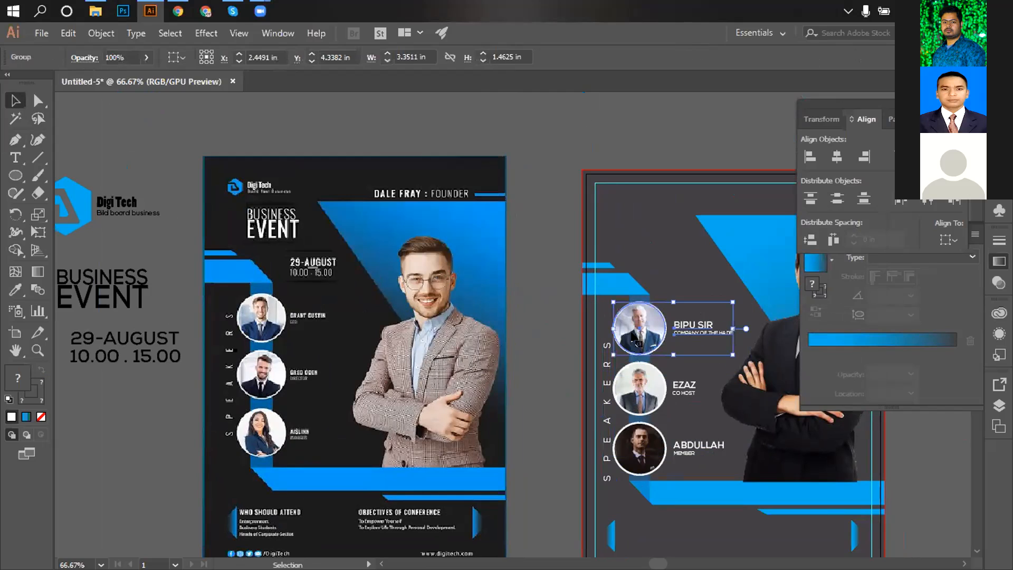
pyautogui.keyDown('shift'); pyautogui.click(645, 394); pyautogui.keyUp('shift')
pyautogui.keyDown('shift'); pyautogui.click(649, 450); pyautogui.keyUp('shift')
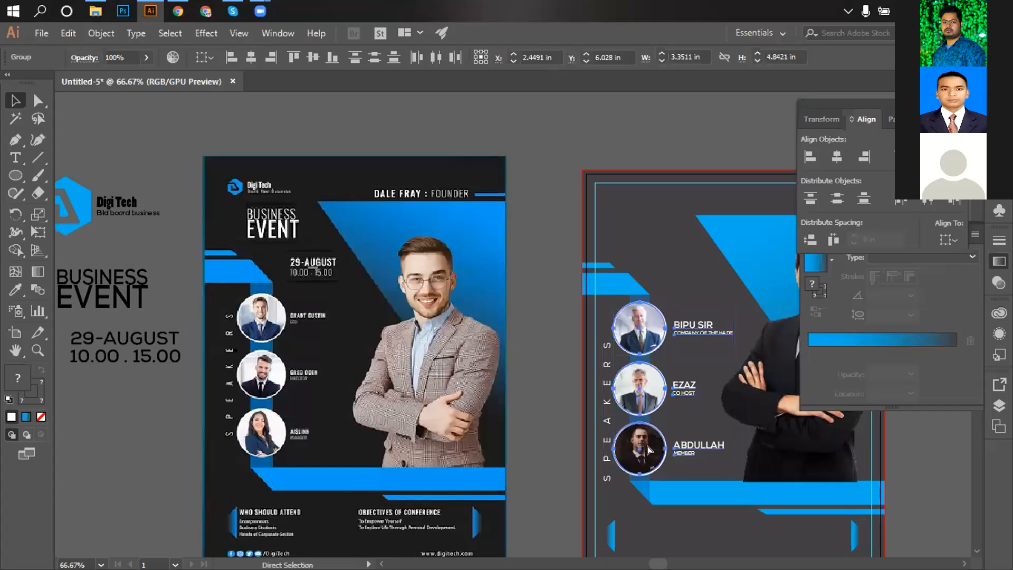
pyautogui.hotkey('ctrl', 'g')
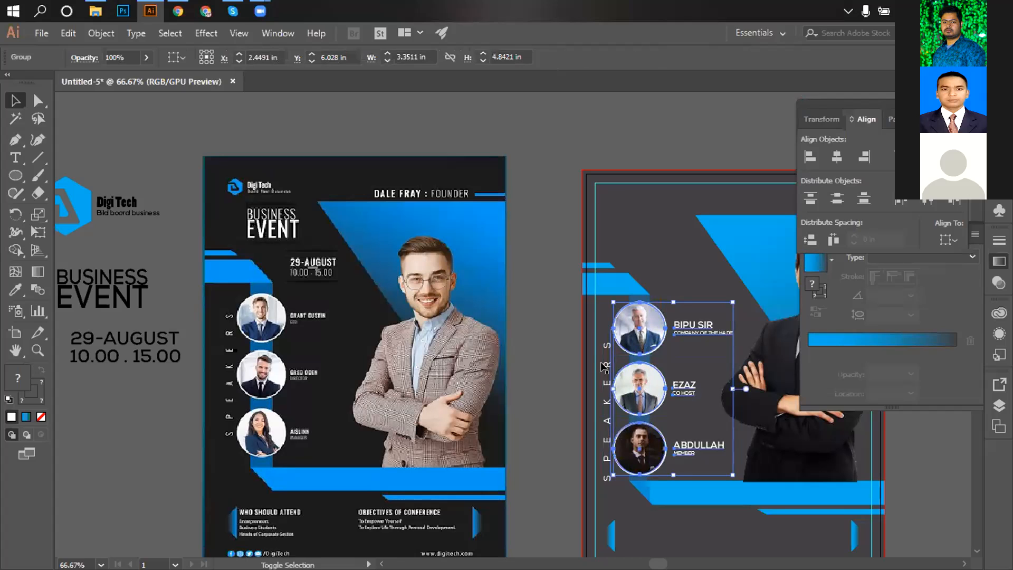
# Vertically centre the SPEAKERS label against the grouped speaker entries.
pyautogui.keyDown('shift'); pyautogui.click(604, 366); pyautogui.keyUp('shift')
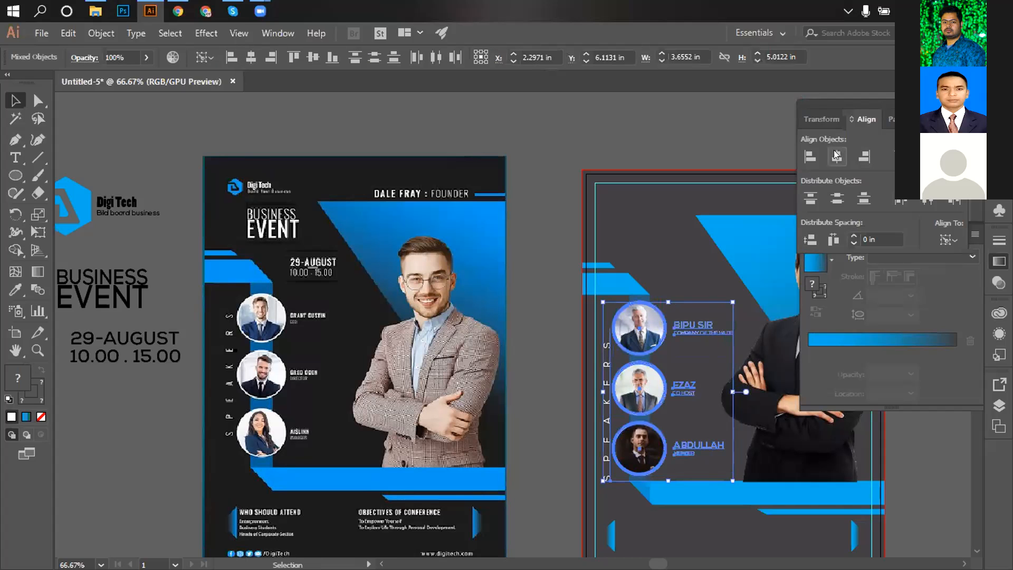
pyautogui.click(927, 156)
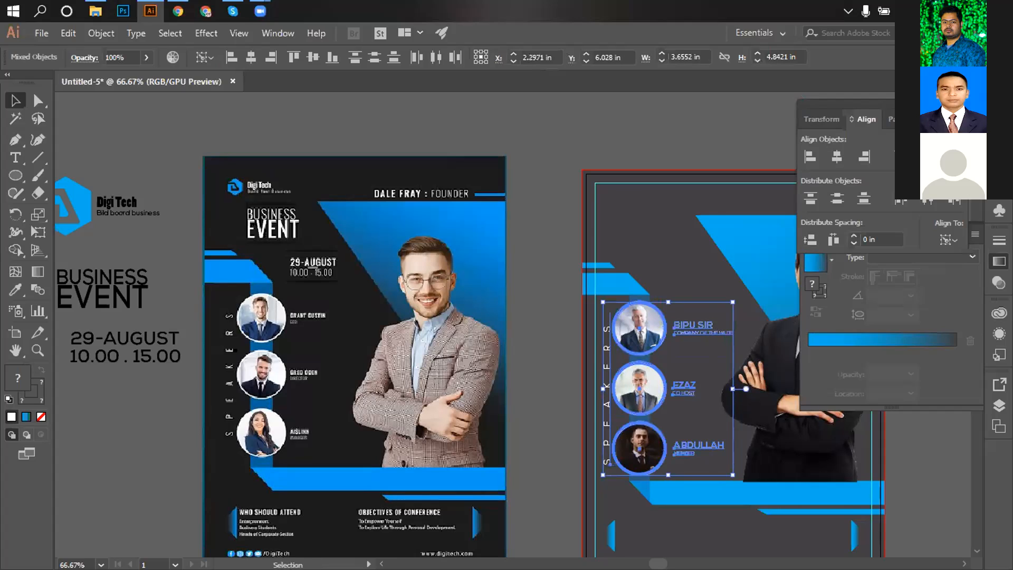
pyautogui.click(562, 122)
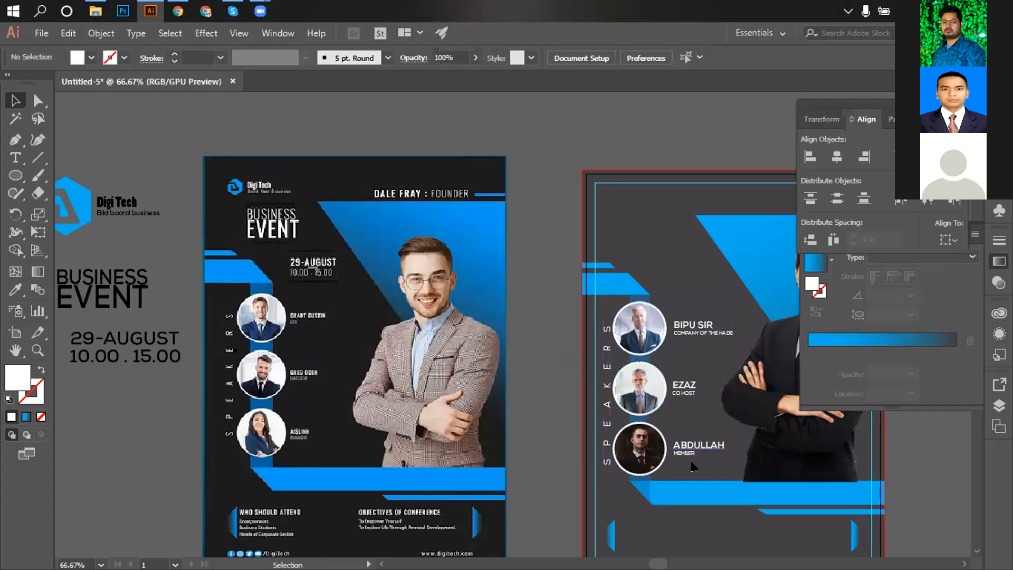
pyautogui.click(604, 400)
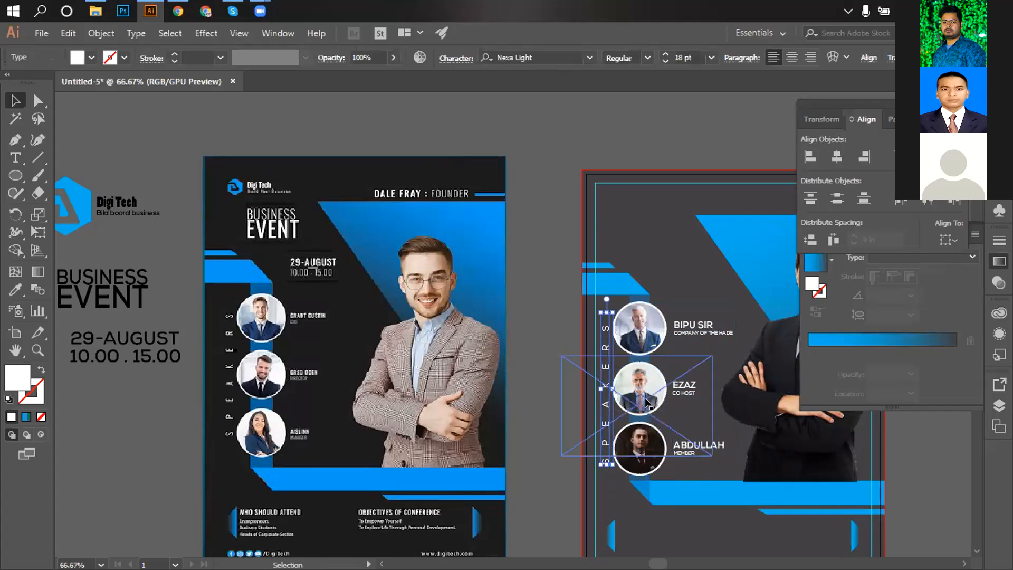
# Give the Digi Tech logo text a white fill from the control bar swatches.
pyautogui.click(522, 182)
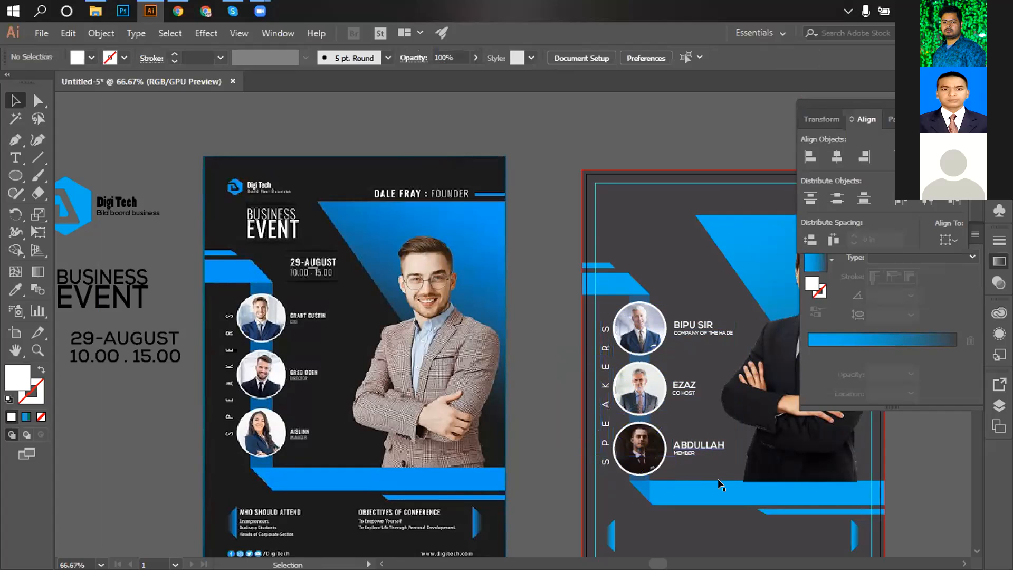
pyautogui.keyDown('ctrl'); pyautogui.keyDown('alt'); pyautogui.click(579, 283); pyautogui.keyUp('alt'); pyautogui.keyUp('ctrl')
pyautogui.keyDown('ctrl'); pyautogui.keyDown('alt'); pyautogui.click(618, 286); pyautogui.keyUp('alt'); pyautogui.keyUp('ctrl')
pyautogui.moveTo(591, 326); pyautogui.dragTo(579, 172)
pyautogui.keyDown('ctrl'); pyautogui.click(553, 272); pyautogui.keyUp('ctrl')
pyautogui.moveTo(558, 330); pyautogui.dragTo(758, 467)
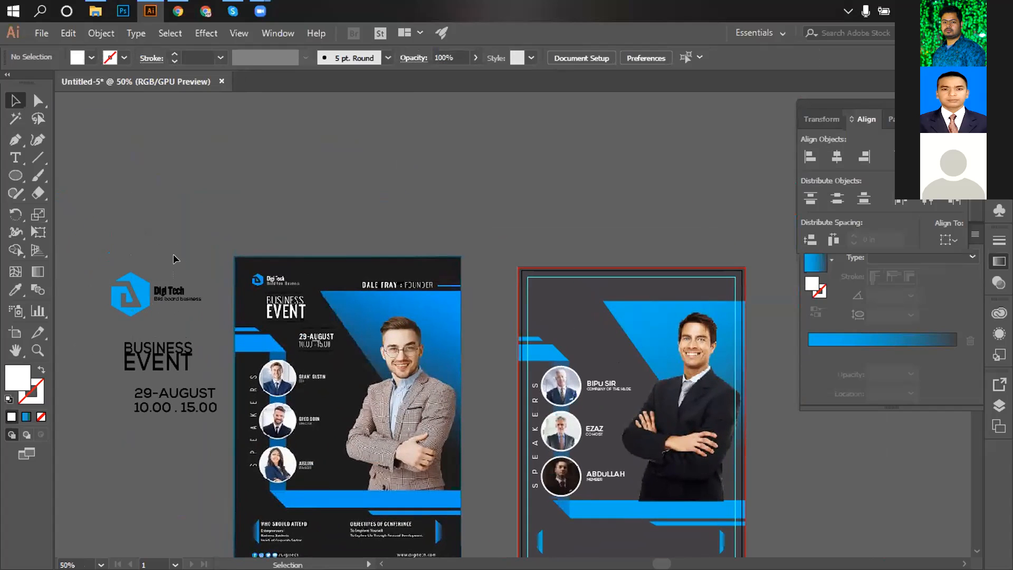
pyautogui.click(177, 292)
pyautogui.click(92, 58)
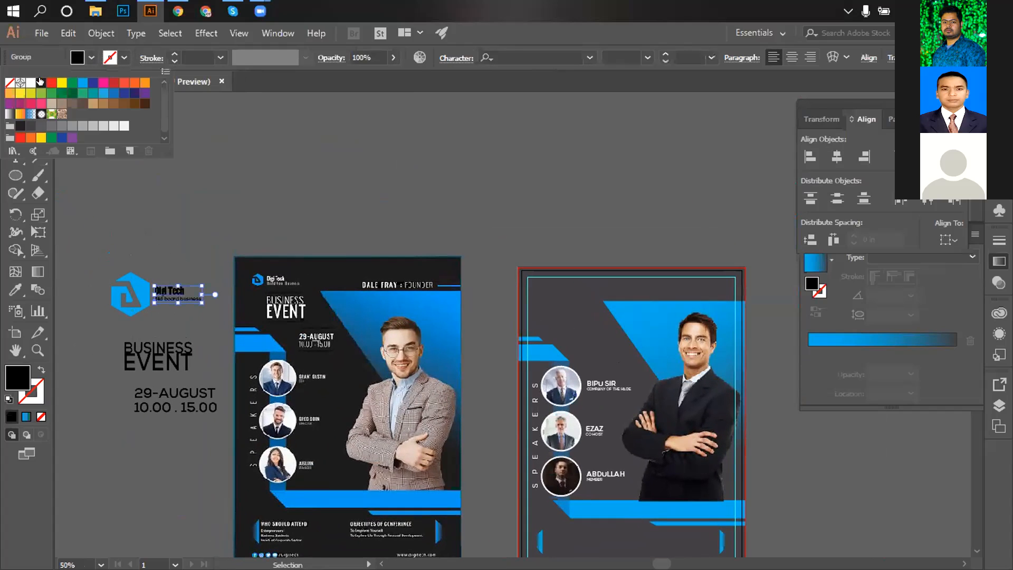
pyautogui.click(31, 83)
pyautogui.moveTo(129, 242); pyautogui.dragTo(197, 311)
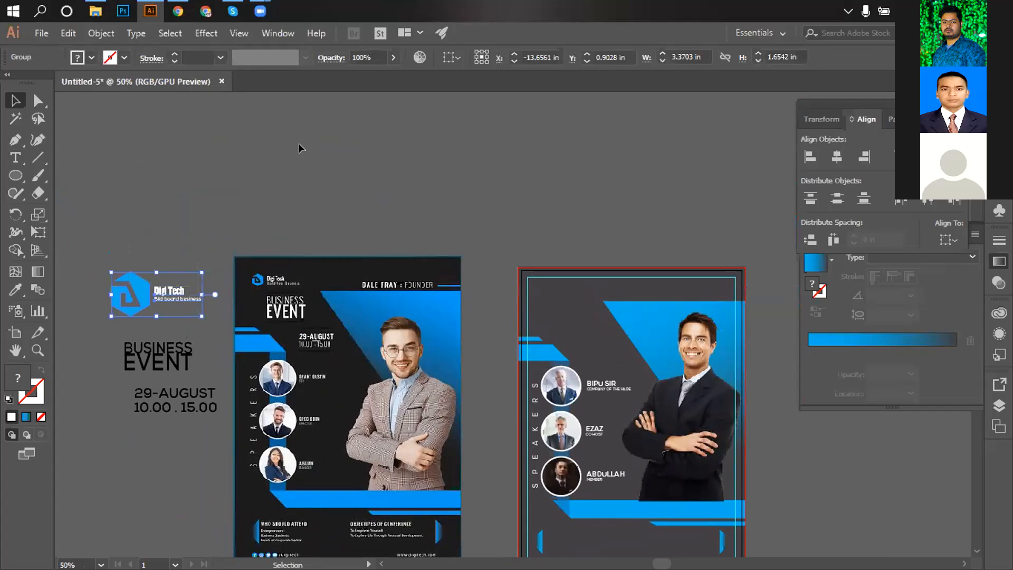
pyautogui.click(313, 143)
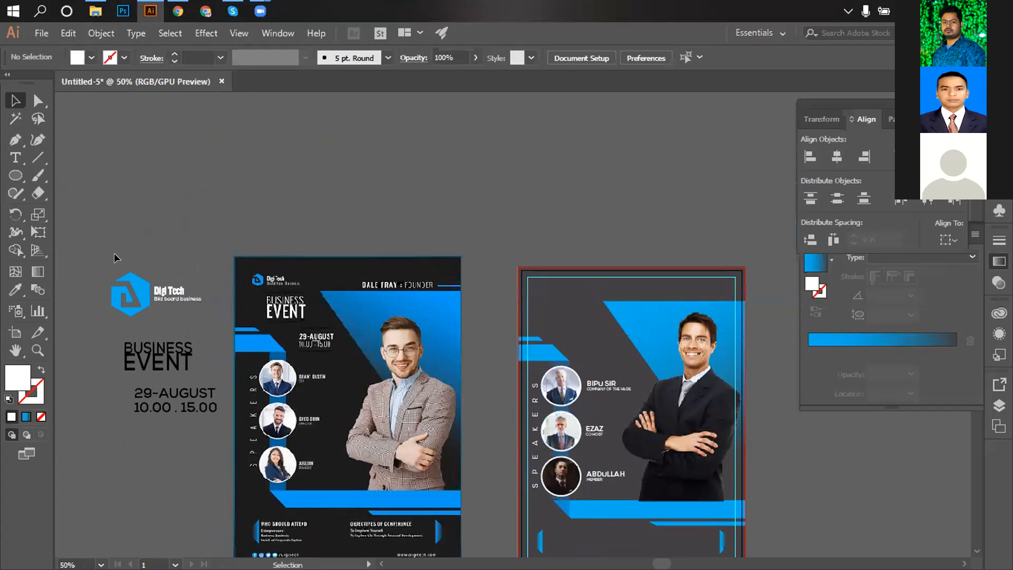
# Drag the Digi Tech logo to the right flyer's top-left corner and scale it down slightly.
pyautogui.click(166, 303)
pyautogui.moveTo(167, 302); pyautogui.dragTo(554, 294)
pyautogui.click(590, 282)
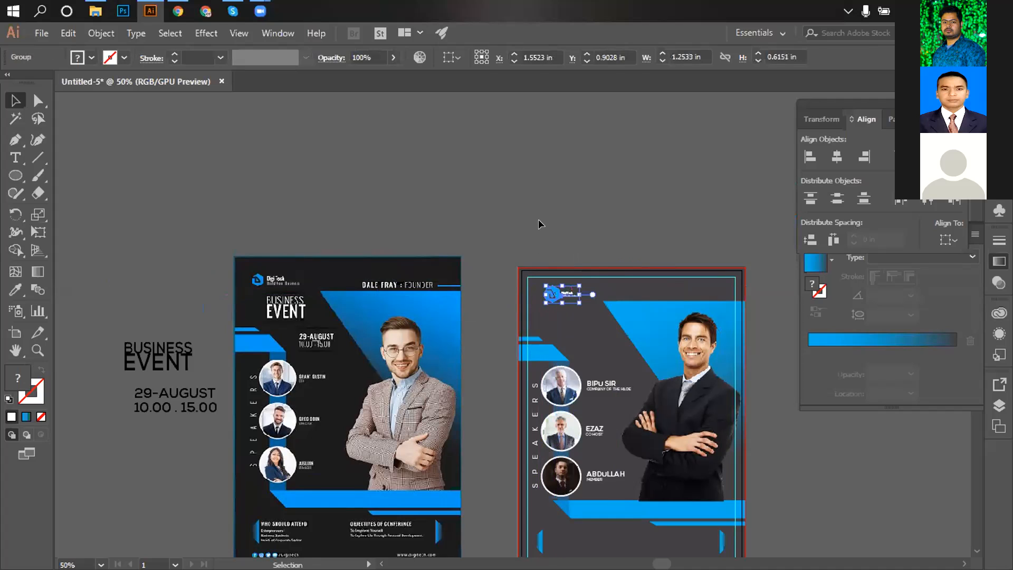
pyautogui.click(540, 220)
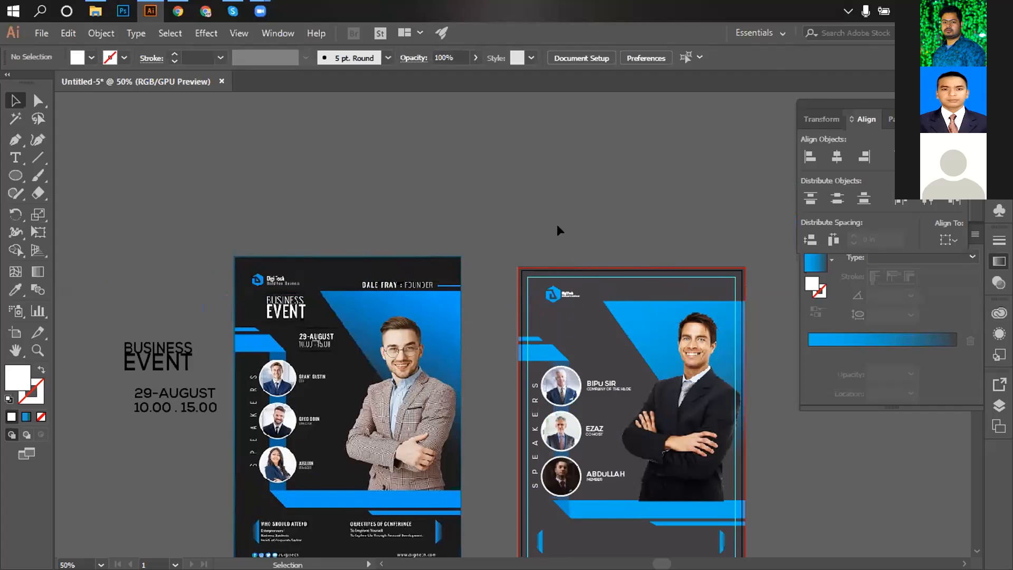
pyautogui.scroll(-4, 559, 231)
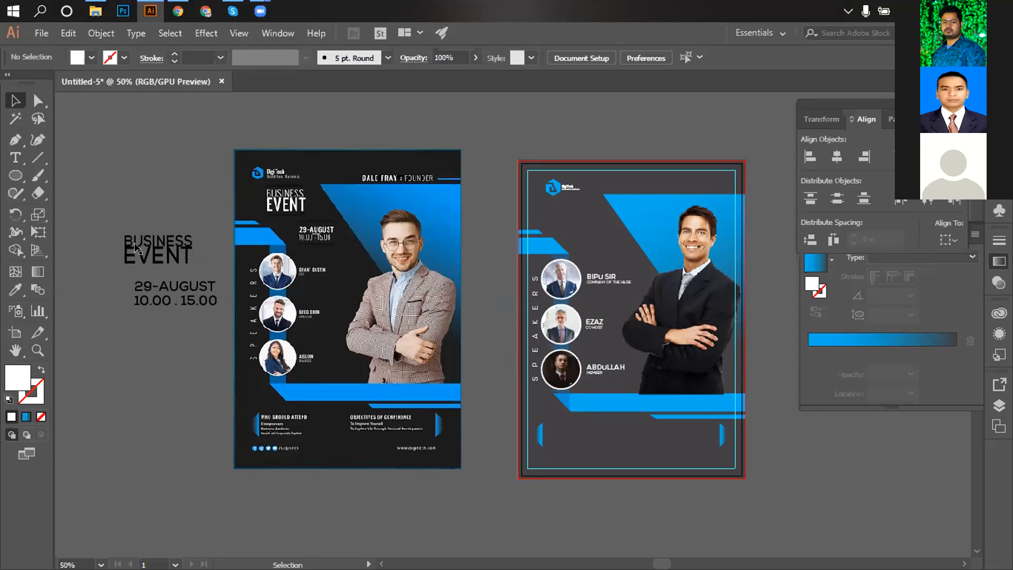
# Make the BUSINESS EVENT headline and date text white.
pyautogui.click(157, 261)
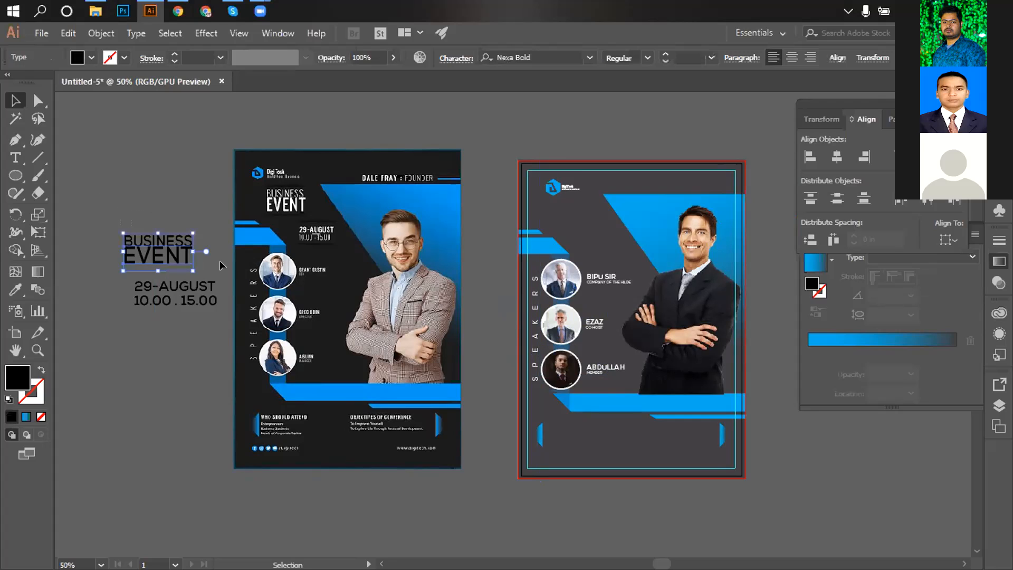
pyautogui.keyDown('ctrl'); pyautogui.click(236, 302); pyautogui.keyUp('ctrl')
pyautogui.keyDown('ctrl'); pyautogui.click(236, 303); pyautogui.keyUp('ctrl')
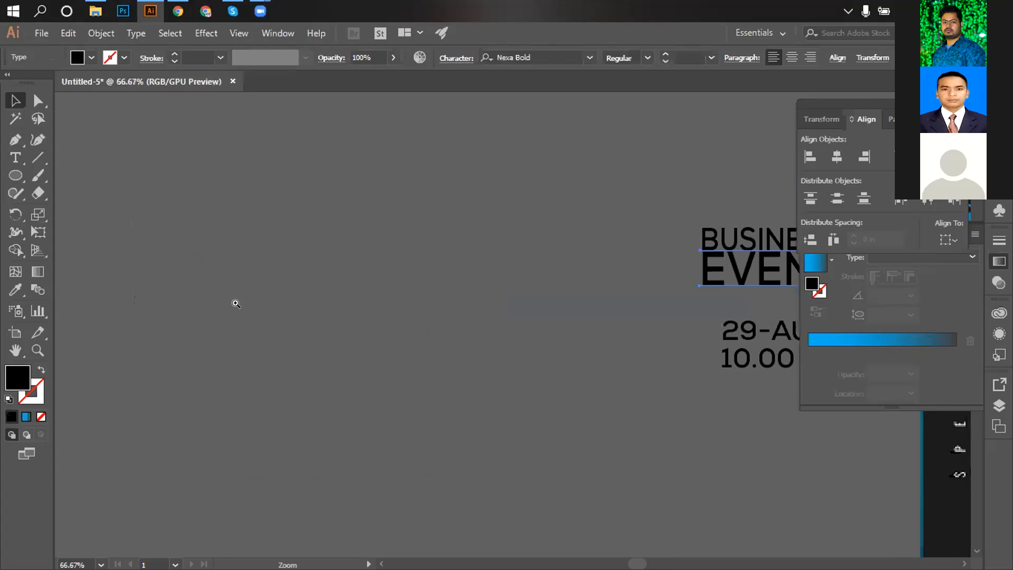
pyautogui.moveTo(518, 319); pyautogui.dragTo(179, 310)
pyautogui.keyDown('ctrl'); pyautogui.keyDown('alt'); pyautogui.click(514, 291); pyautogui.keyUp('alt'); pyautogui.keyUp('ctrl')
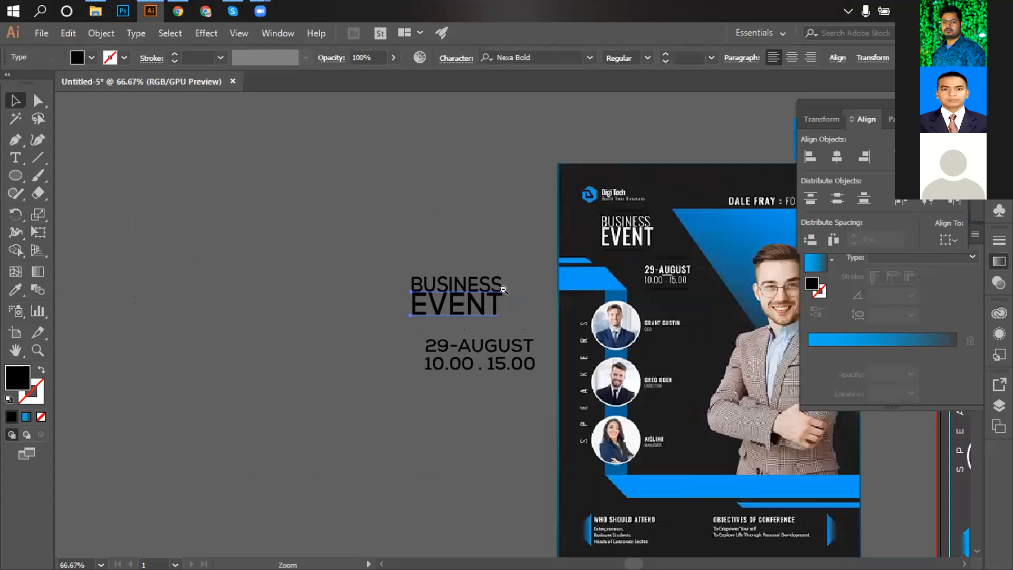
pyautogui.keyDown('ctrl'); pyautogui.keyDown('alt'); pyautogui.click(515, 291); pyautogui.keyUp('alt'); pyautogui.keyUp('ctrl')
pyautogui.moveTo(455, 298); pyautogui.dragTo(403, 249)
pyautogui.click(339, 227)
pyautogui.moveTo(339, 228); pyautogui.dragTo(469, 372)
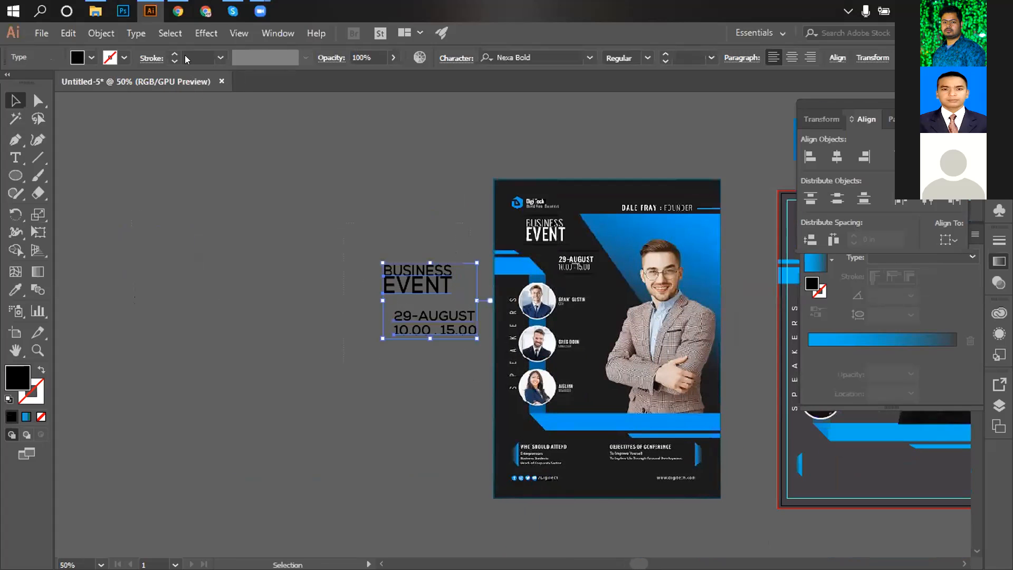
pyautogui.click(92, 57)
pyautogui.click(30, 83)
pyautogui.click(412, 242)
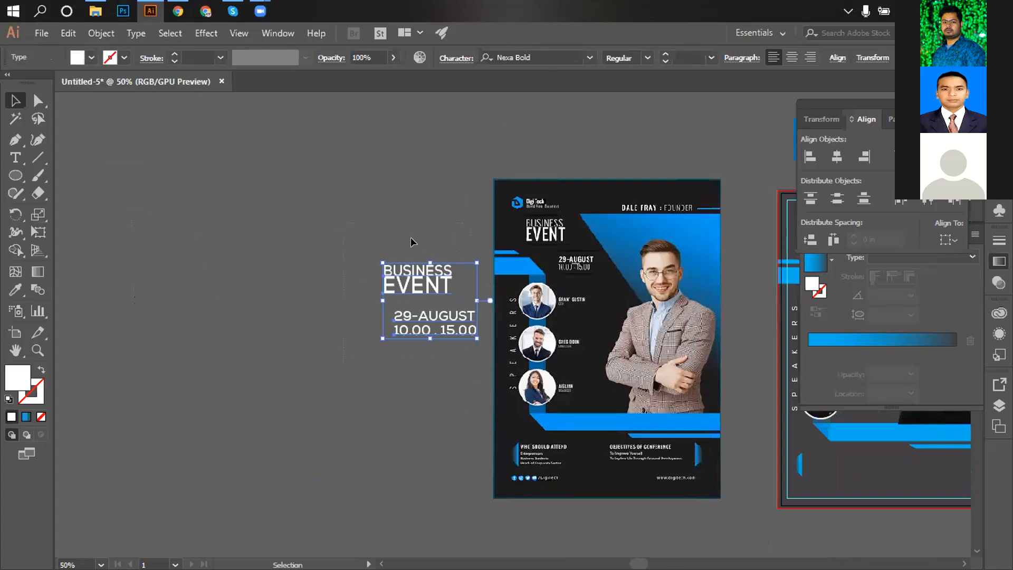
# Move the BUSINESS EVENT heading below the logo at the right flyer's top left.
pyautogui.moveTo(412, 242); pyautogui.dragTo(191, 204)
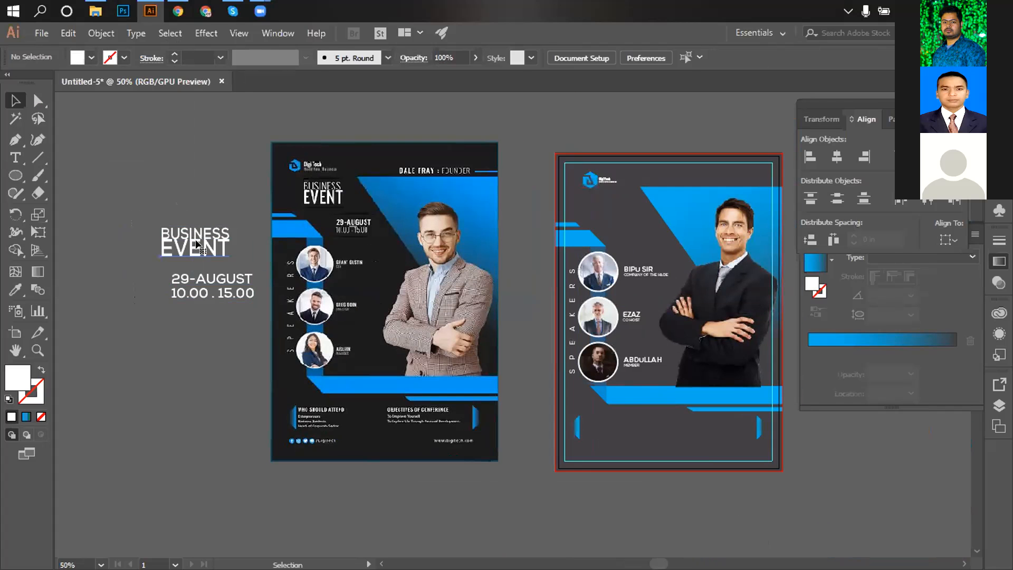
pyautogui.click(201, 241)
pyautogui.moveTo(200, 240); pyautogui.dragTo(600, 232)
pyautogui.hotkey('ctrl', 'z')
pyautogui.moveTo(142, 226); pyautogui.dragTo(589, 253)
pyautogui.click(190, 201)
pyautogui.click(607, 145)
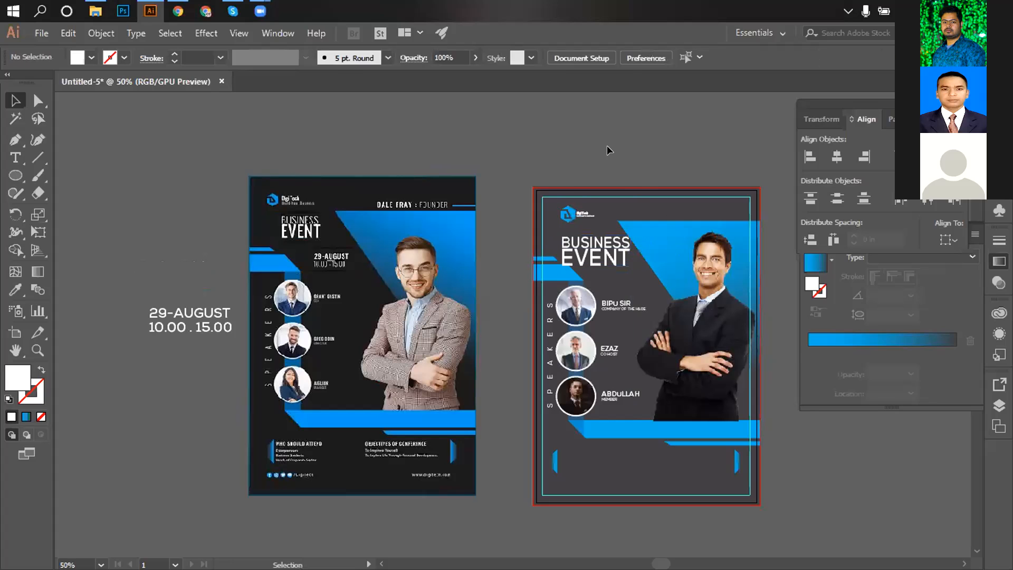
# Ungroup the heading and set BUSINESS to 36 pt.
pyautogui.hotkey('ctrl', '+')
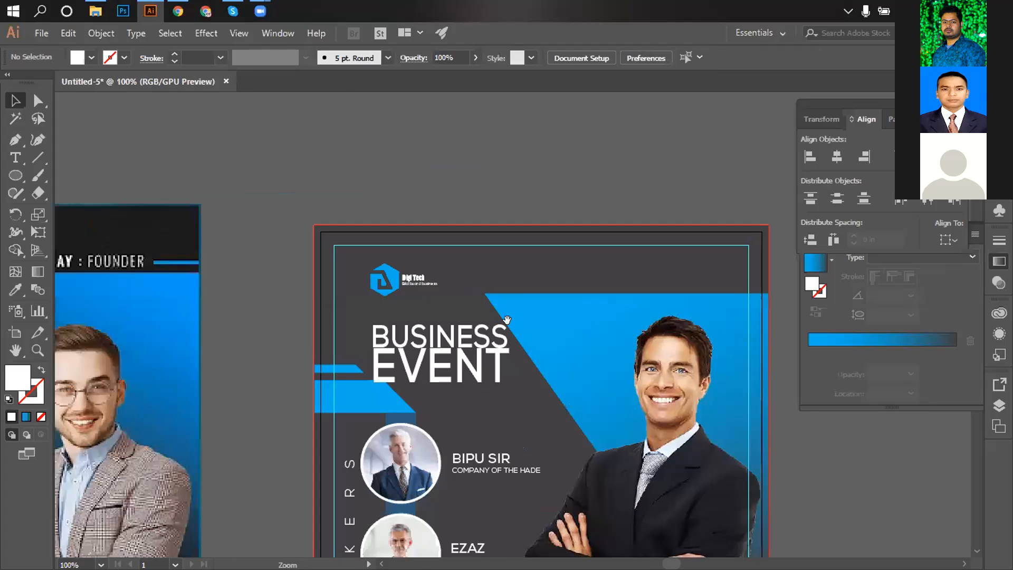
pyautogui.click(446, 331)
pyautogui.rightClick(445, 332)
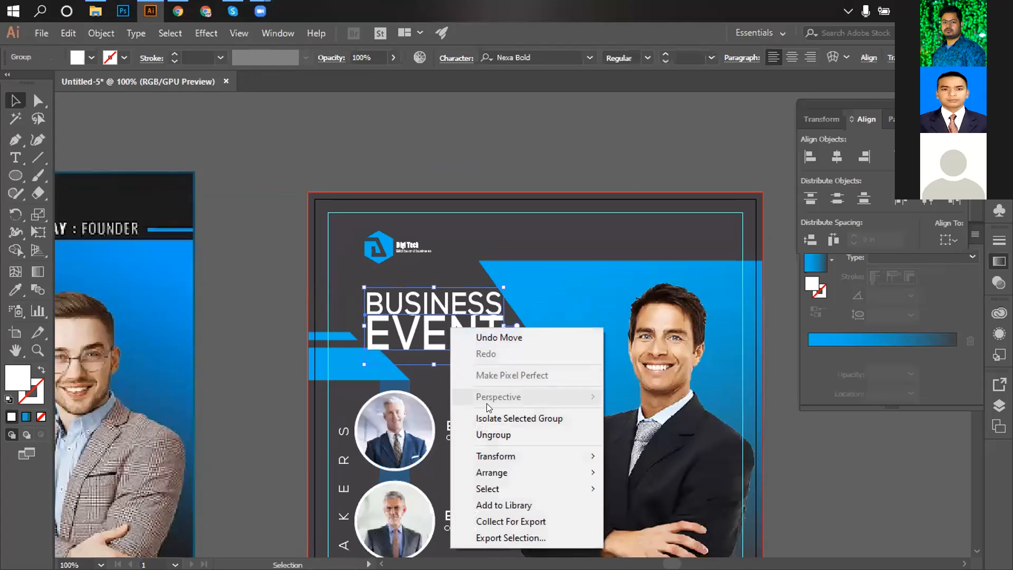
pyautogui.click(493, 435)
pyautogui.click(267, 186)
pyautogui.click(443, 303)
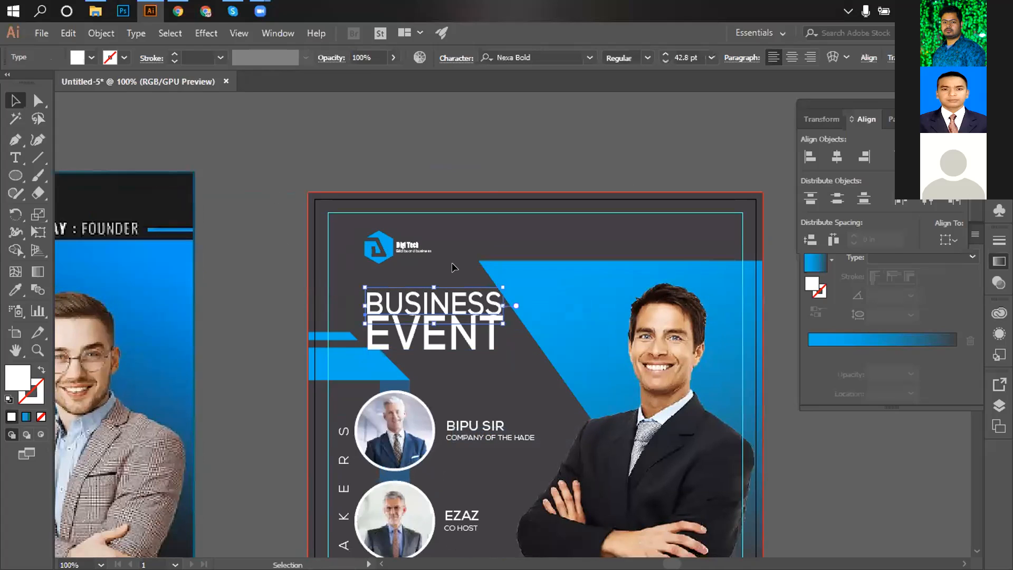
pyautogui.click(711, 58)
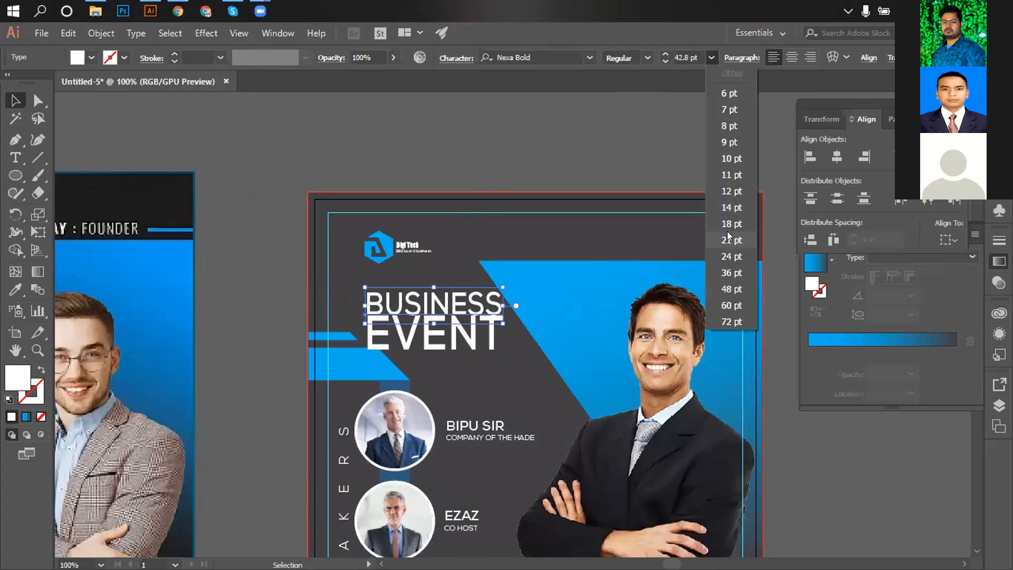
pyautogui.click(729, 272)
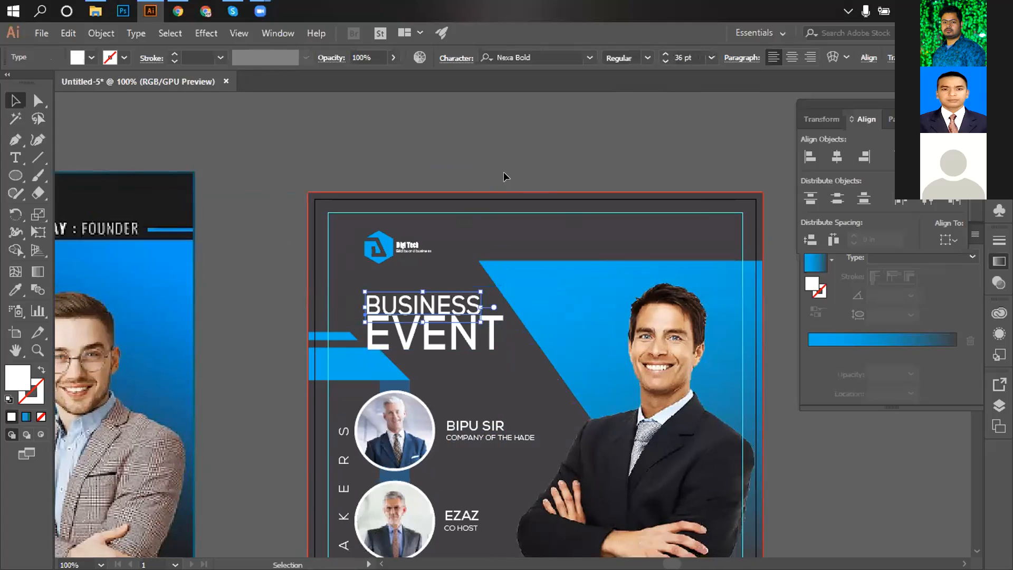
pyautogui.click(503, 173)
# Enlarge EVENT to about 55 pt and nudge it up just beneath BUSINESS.
pyautogui.click(467, 339)
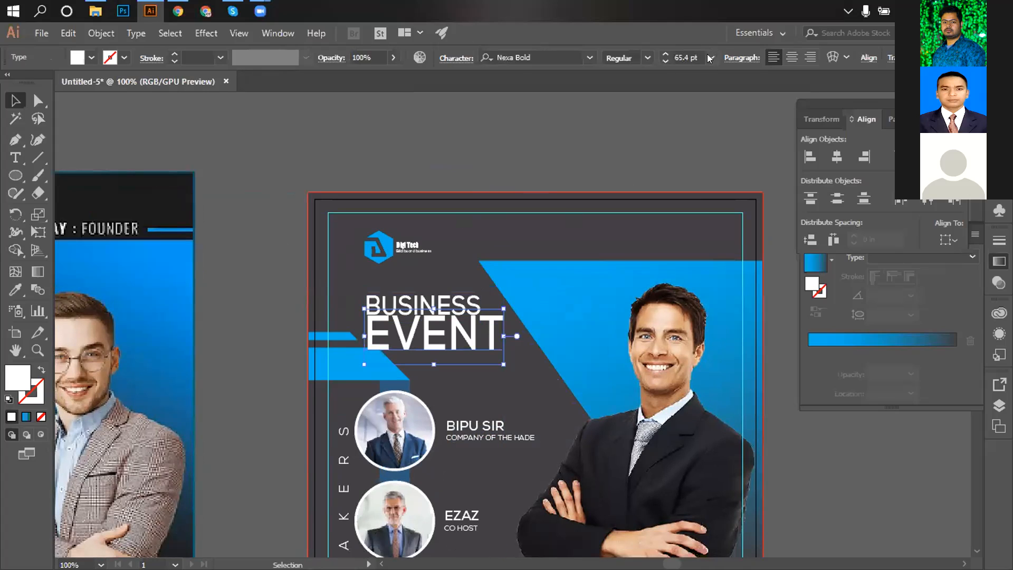
pyautogui.click(710, 58)
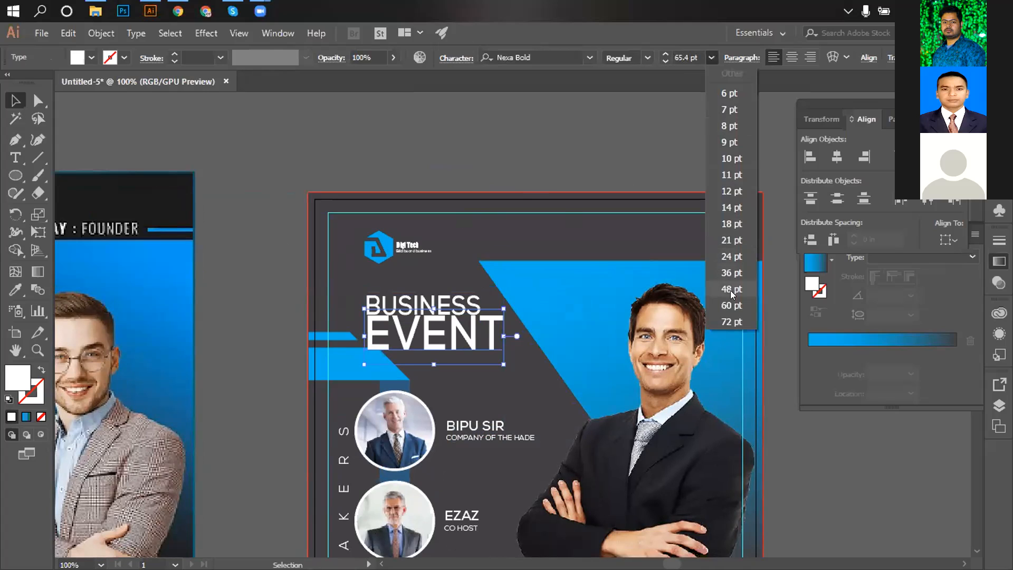
pyautogui.click(731, 289)
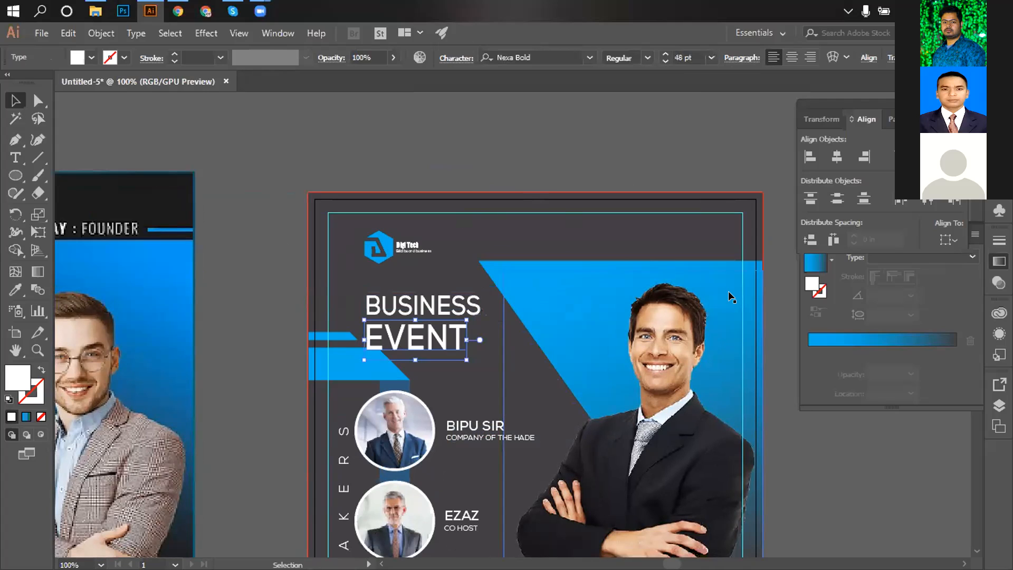
pyautogui.click(686, 57)
pyautogui.press('Up')
pyautogui.press('Up')
pyautogui.press('Up')
pyautogui.press('Up')
pyautogui.press('Up')
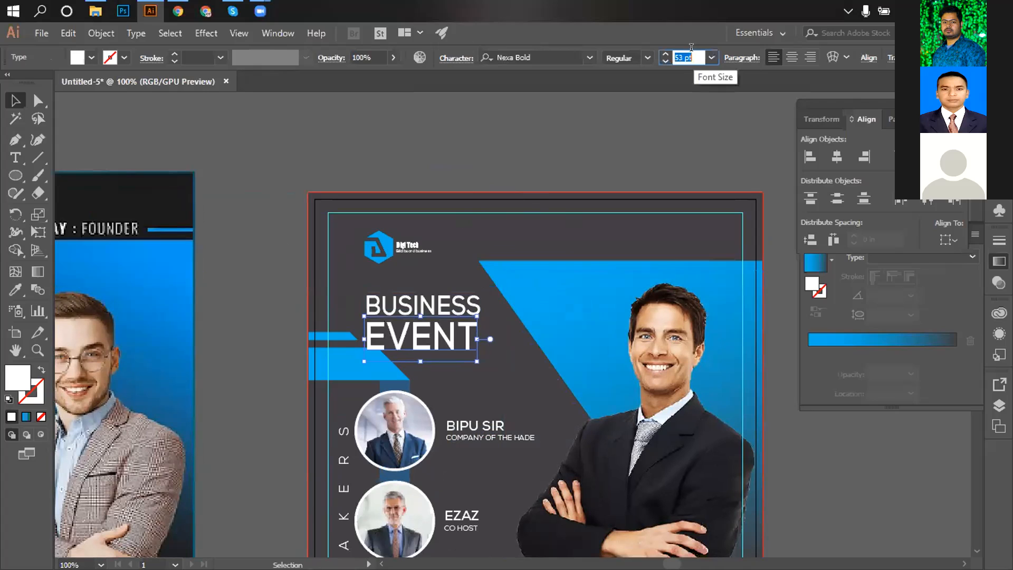
pyautogui.press('Up')
pyautogui.press('Up')
pyautogui.press('Up')
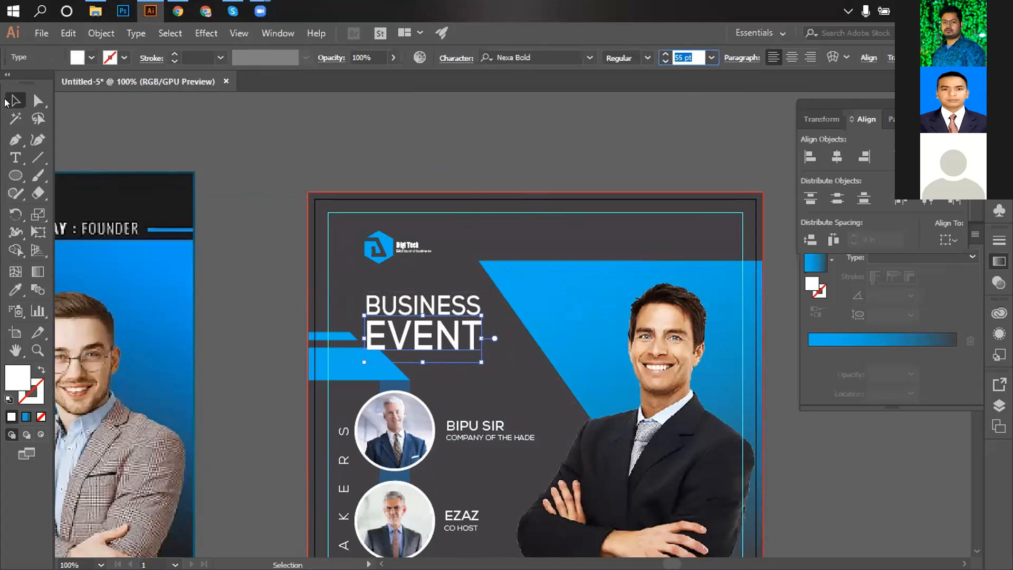
pyautogui.click(274, 109)
pyautogui.click(423, 340)
pyautogui.moveTo(422, 333); pyautogui.dragTo(423, 324)
pyautogui.press('Up')
pyautogui.press('Up')
pyautogui.press('Up')
pyautogui.click(396, 169)
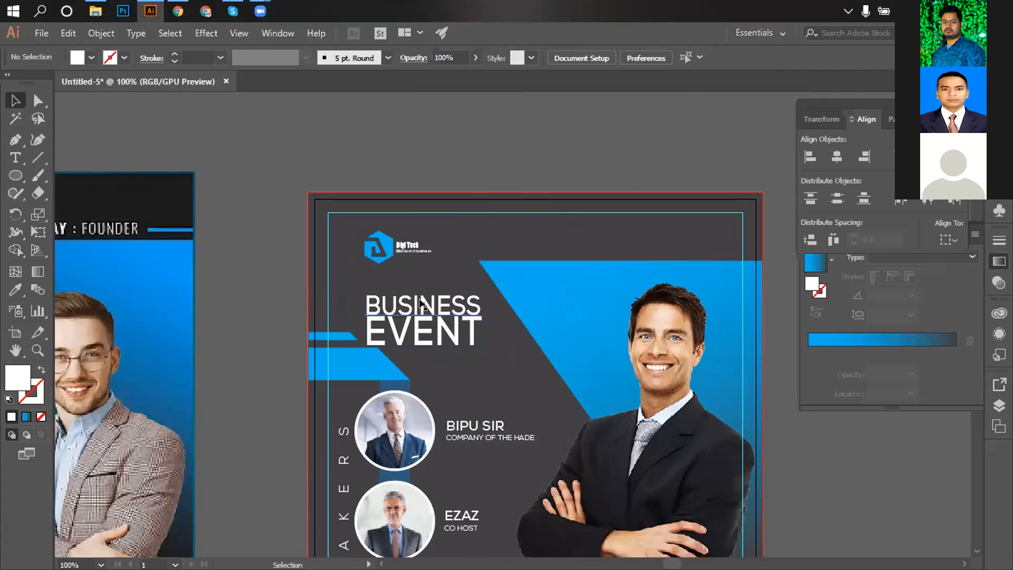
pyautogui.click(421, 306)
# Expand the BUSINESS and EVENT text into outlines.
pyautogui.keyDown('shift'); pyautogui.click(421, 338); pyautogui.keyUp('shift')
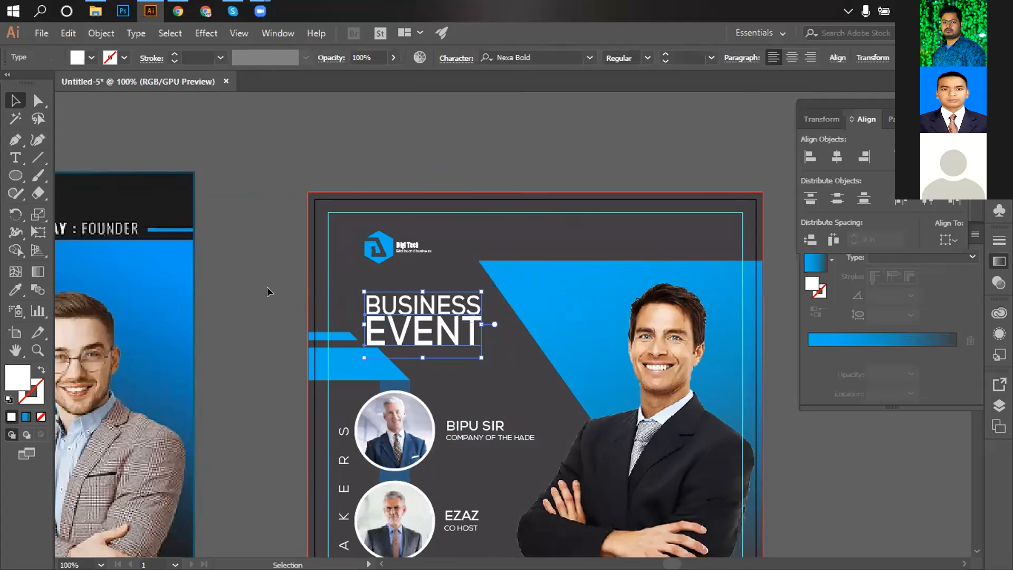
pyautogui.click(101, 33)
pyautogui.click(168, 179)
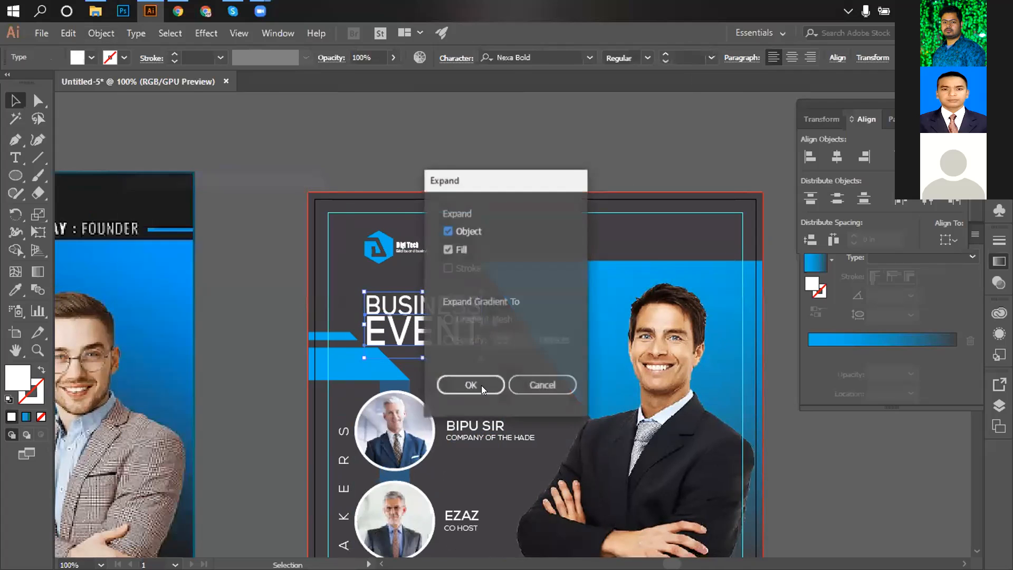
pyautogui.press('Return')
# Horizontally centre the outlined BUSINESS and EVENT words on each other.
pyautogui.click(374, 174)
pyautogui.click(424, 309)
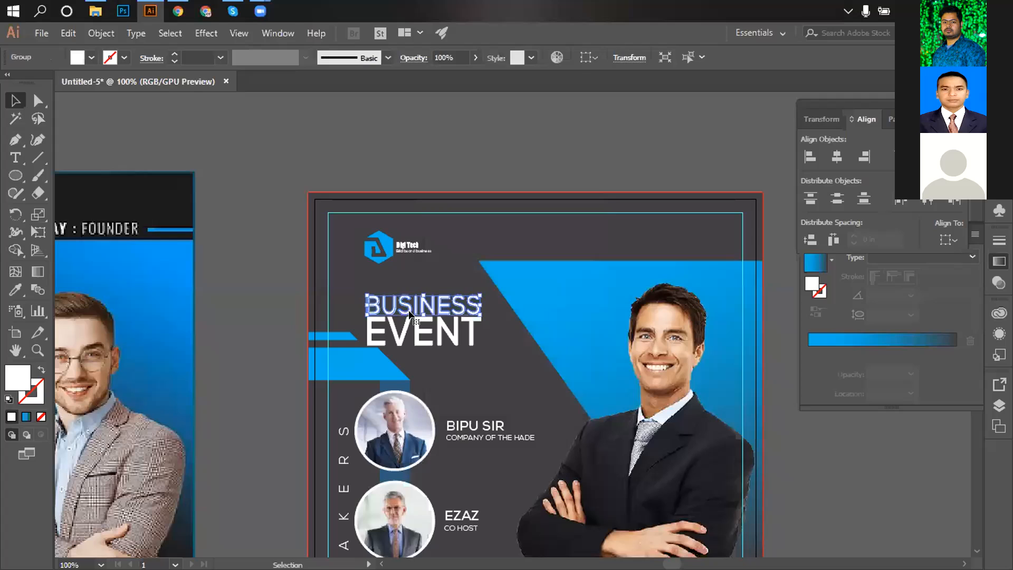
pyautogui.keyDown('shift'); pyautogui.click(425, 332); pyautogui.keyUp('shift')
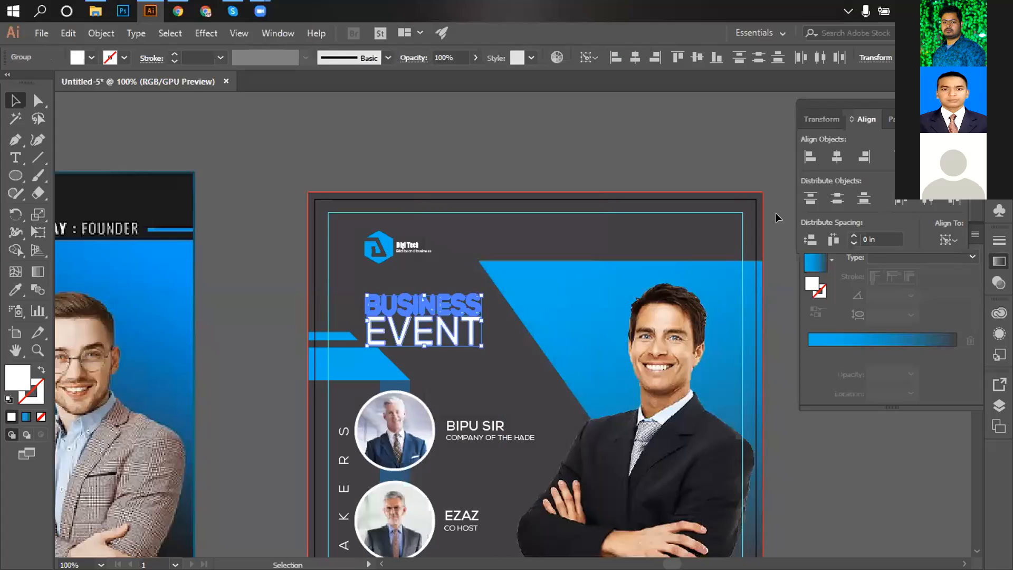
pyautogui.click(832, 159)
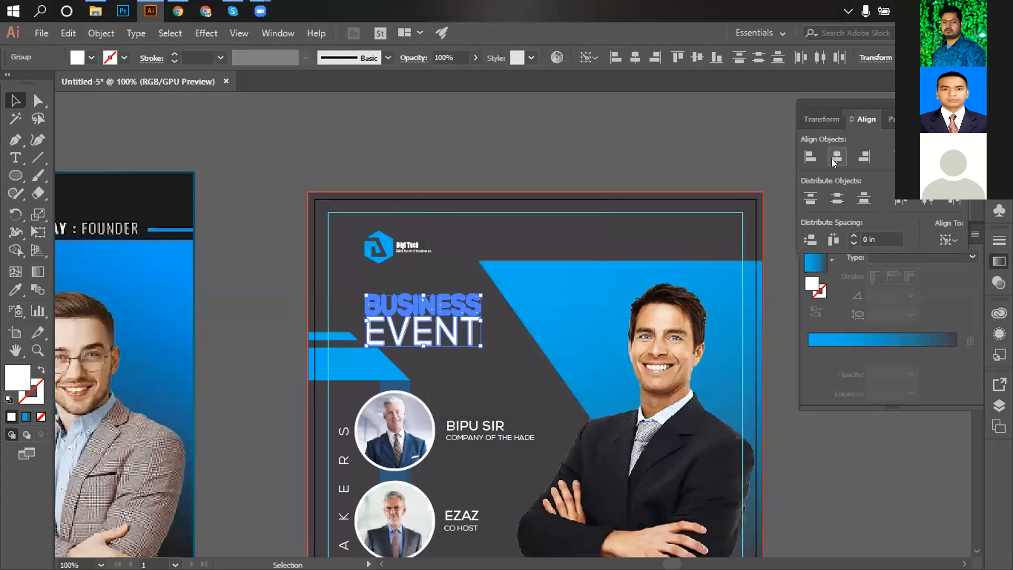
pyautogui.click(309, 147)
# Scale the heading down slightly and position it just beneath the Digi Tech logo.
pyautogui.click(423, 306)
pyautogui.keyDown('shift'); pyautogui.click(420, 329); pyautogui.keyUp('shift')
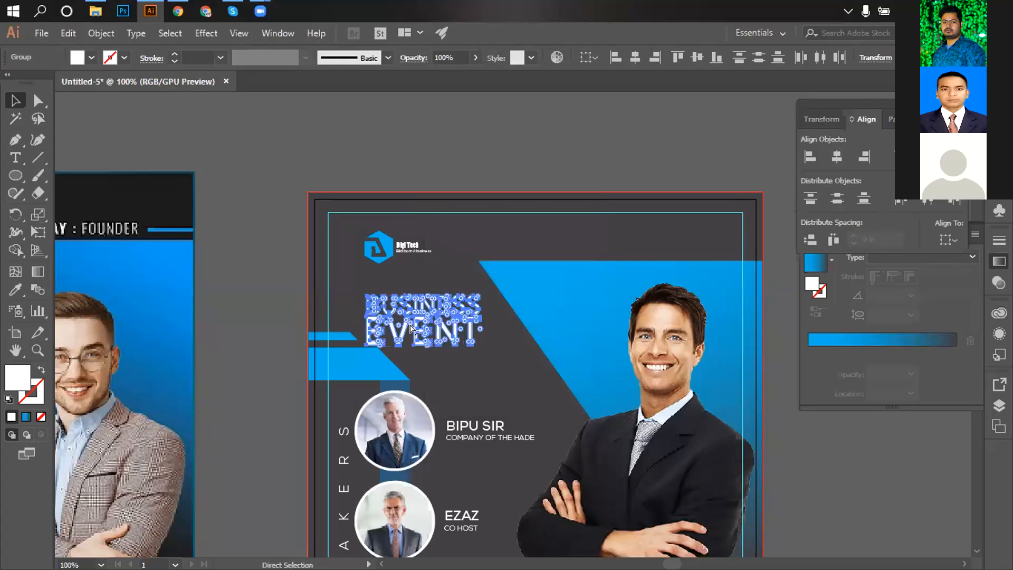
pyautogui.press('Right')
pyautogui.press('Right')
pyautogui.press('Right')
pyautogui.press('Right')
pyautogui.press('Right')
pyautogui.press('Right')
pyautogui.press('Right')
pyautogui.press('Right')
pyautogui.press('Right')
pyautogui.press('Right')
pyautogui.press('Right')
pyautogui.press('Right')
pyautogui.press('Right')
pyautogui.press('Right')
pyautogui.press('Right')
pyautogui.press('Right')
pyautogui.press('Right')
pyautogui.press('Right')
pyautogui.press('Right')
pyautogui.press('Right')
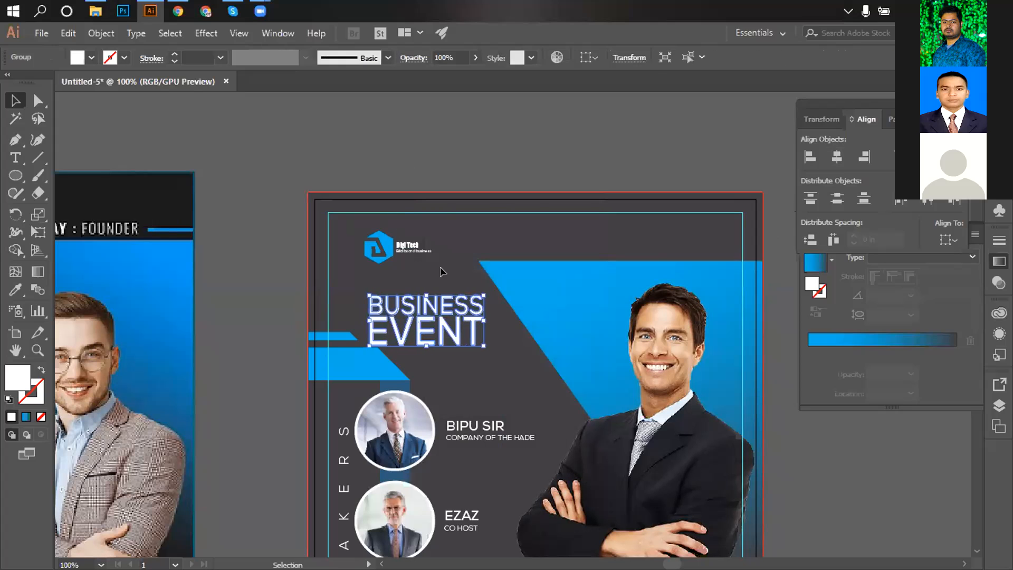
pyautogui.press('Right')
pyautogui.press('Right')
pyautogui.press('Right')
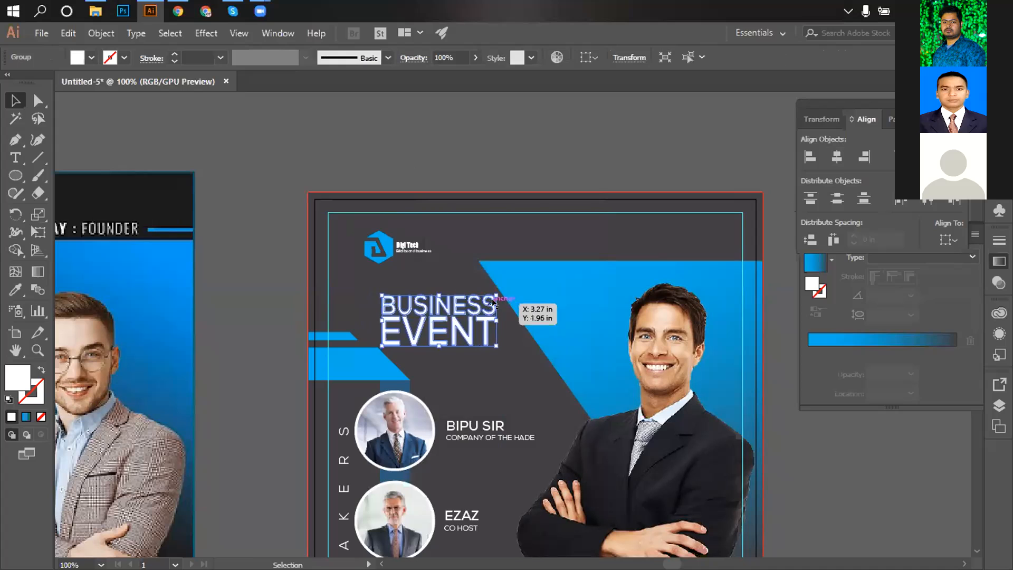
pyautogui.moveTo(496, 295); pyautogui.dragTo(489, 297)
pyautogui.click(467, 169)
pyautogui.moveTo(433, 312); pyautogui.dragTo(431, 309)
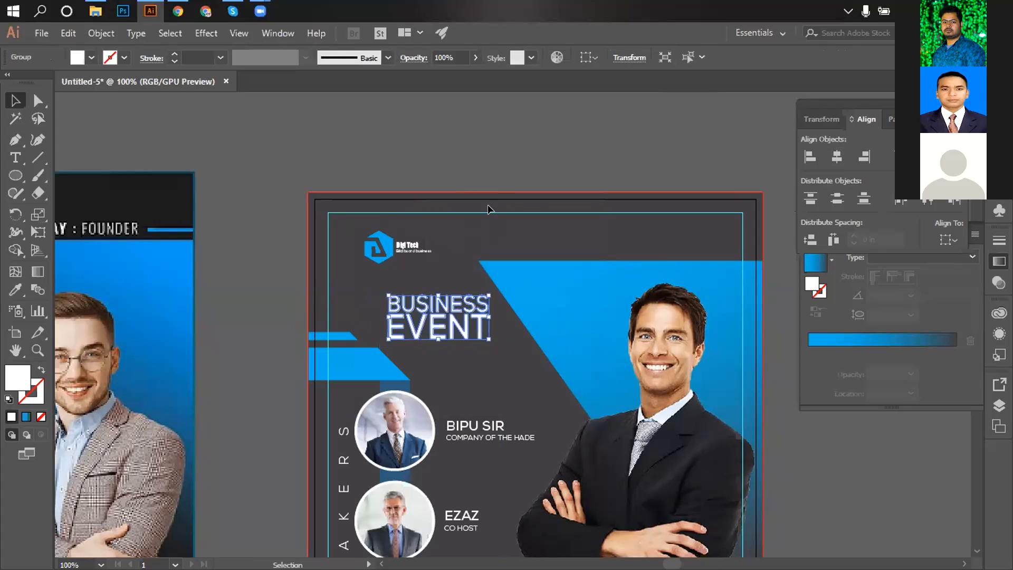
pyautogui.click(489, 209)
pyautogui.keyDown('ctrl'); pyautogui.keyDown('alt'); pyautogui.click(537, 291); pyautogui.keyUp('alt'); pyautogui.keyUp('ctrl')
pyautogui.moveTo(530, 301); pyautogui.dragTo(605, 273)
pyautogui.moveTo(526, 304); pyautogui.dragTo(526, 303)
pyautogui.click(559, 156)
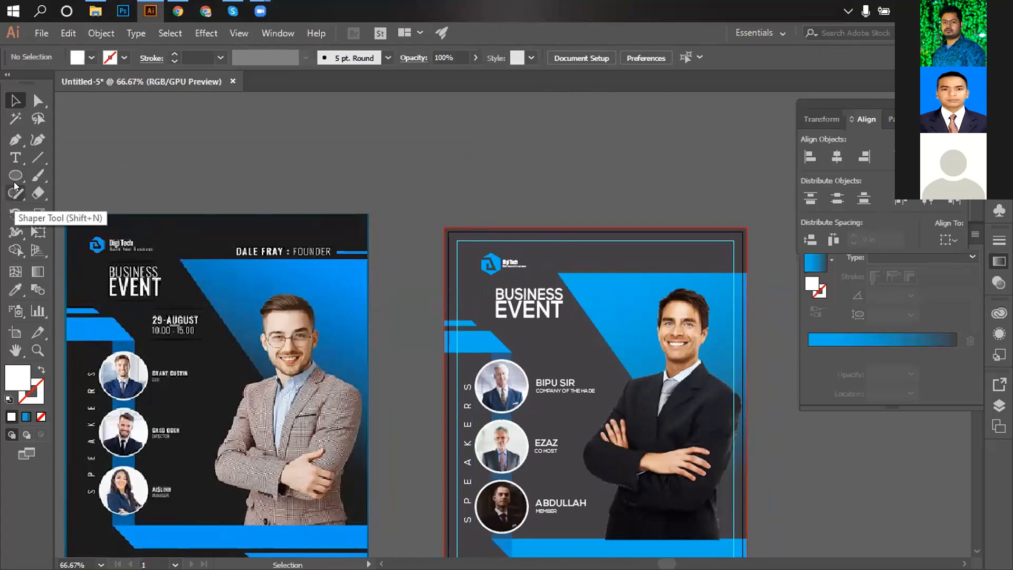
# Draw a horizontal line above the flyers with a white stroke.
pyautogui.click(37, 158)
pyautogui.moveTo(304, 162); pyautogui.dragTo(403, 162)
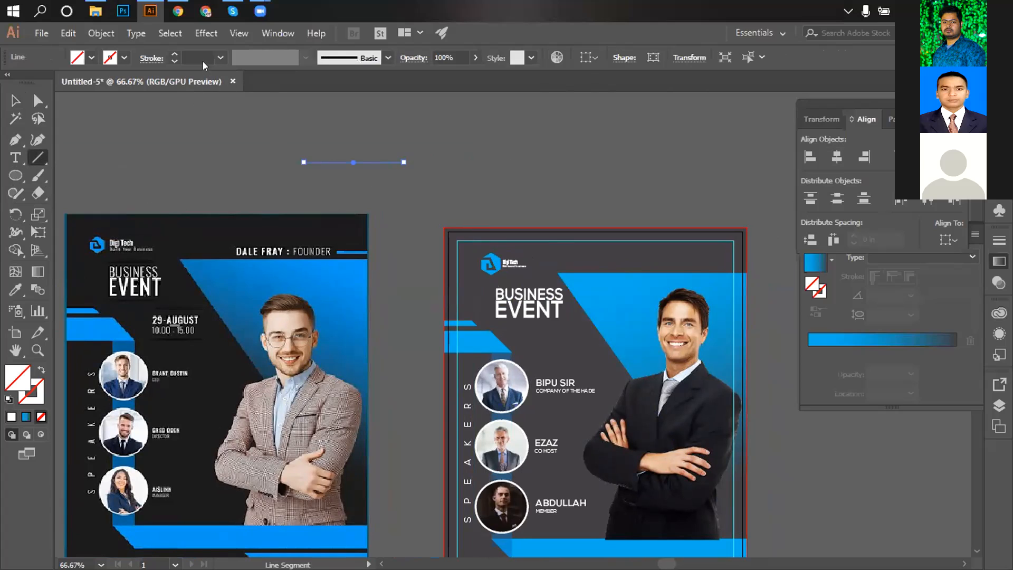
pyautogui.click(125, 57)
pyautogui.click(30, 83)
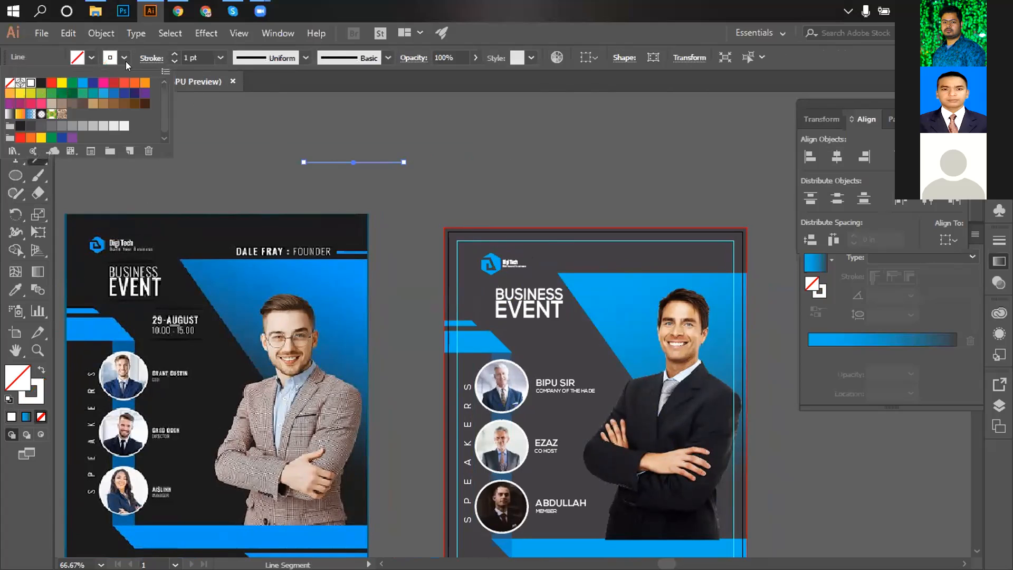
pyautogui.scroll(3, 194, 54)
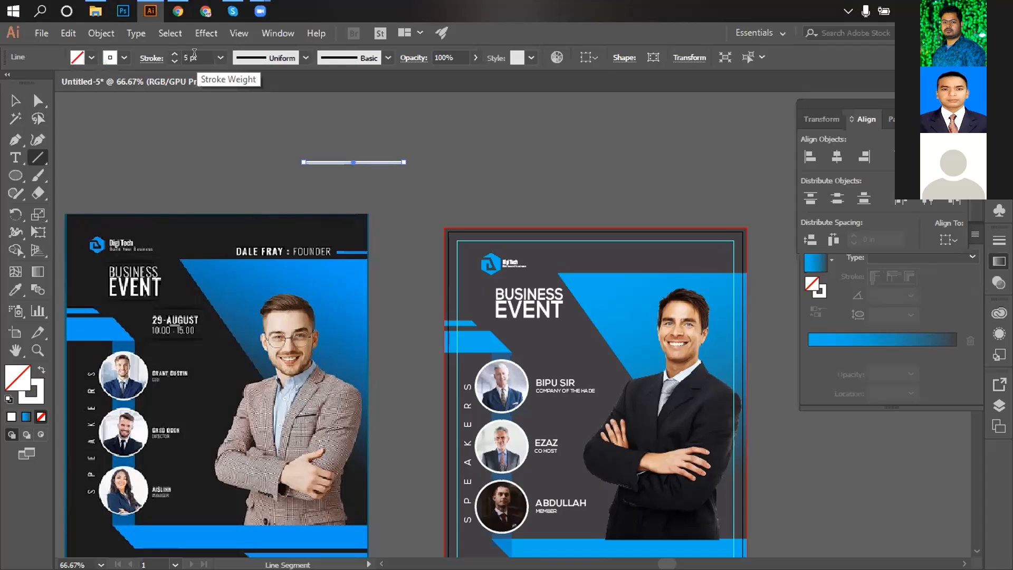
pyautogui.click(18, 99)
pyautogui.click(228, 157)
# Give the line a tapered width profile.
pyautogui.click(390, 163)
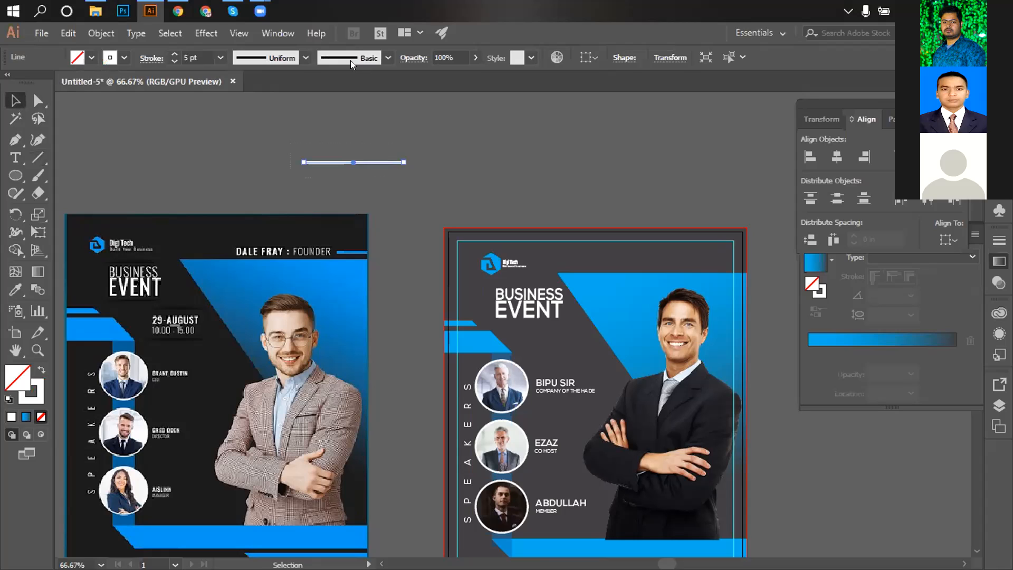
pyautogui.click(303, 58)
pyautogui.click(290, 104)
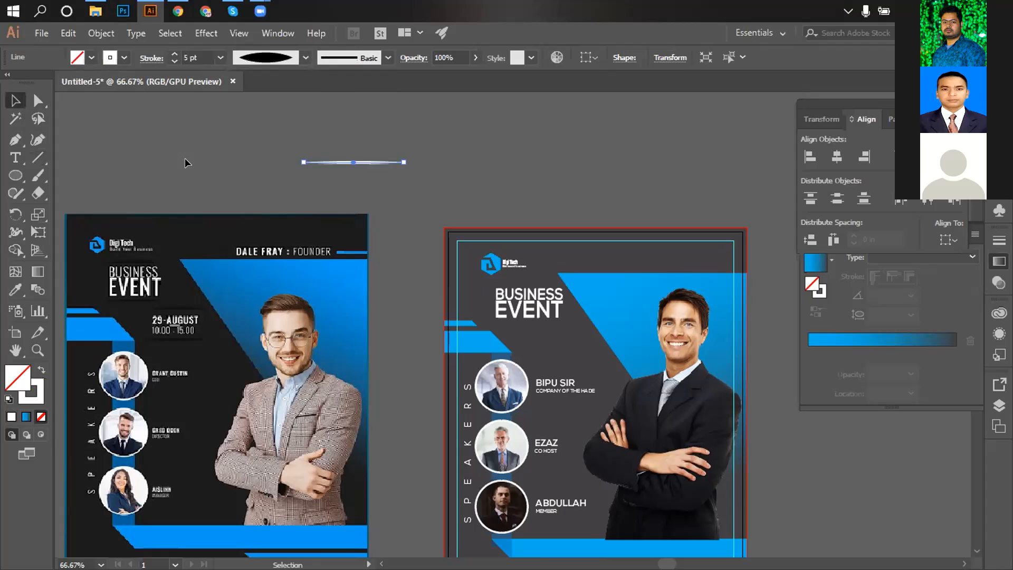
pyautogui.click(217, 132)
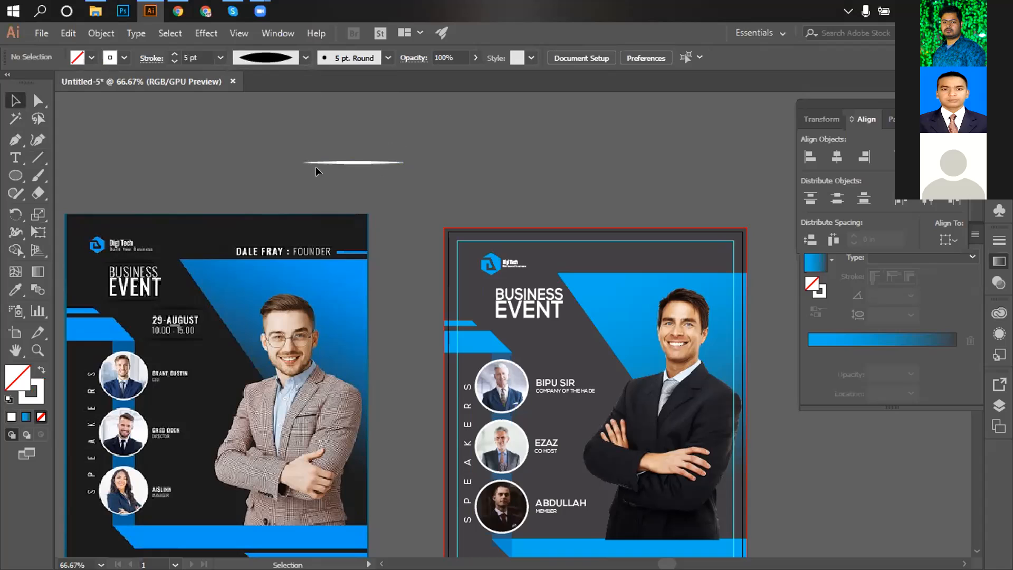
# Give the line a dark stroke and Alt-drag a copy above the BUSINESS EVENT heading.
pyautogui.click(352, 162)
pyautogui.click(124, 58)
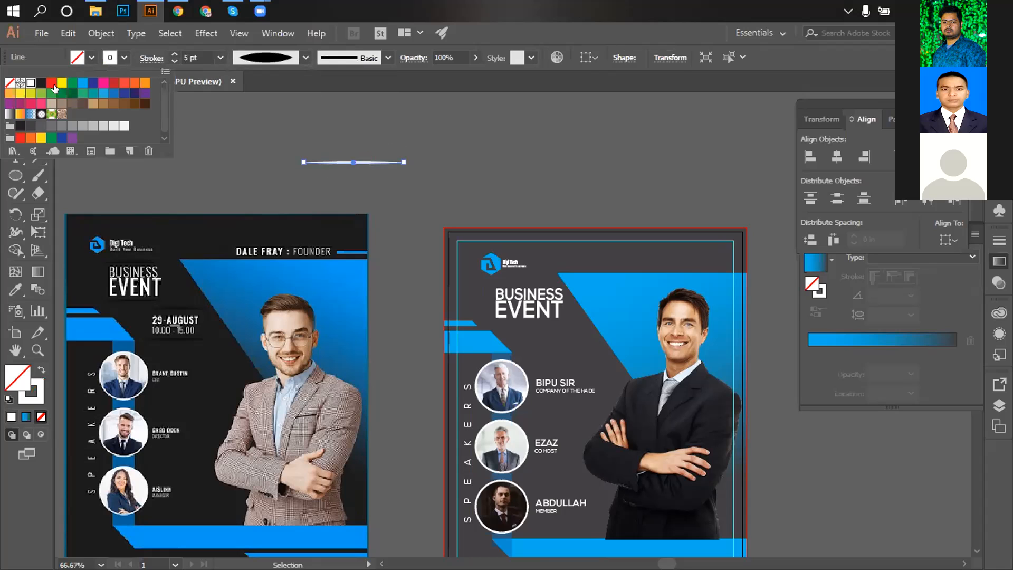
pyautogui.click(31, 82)
pyautogui.click(255, 106)
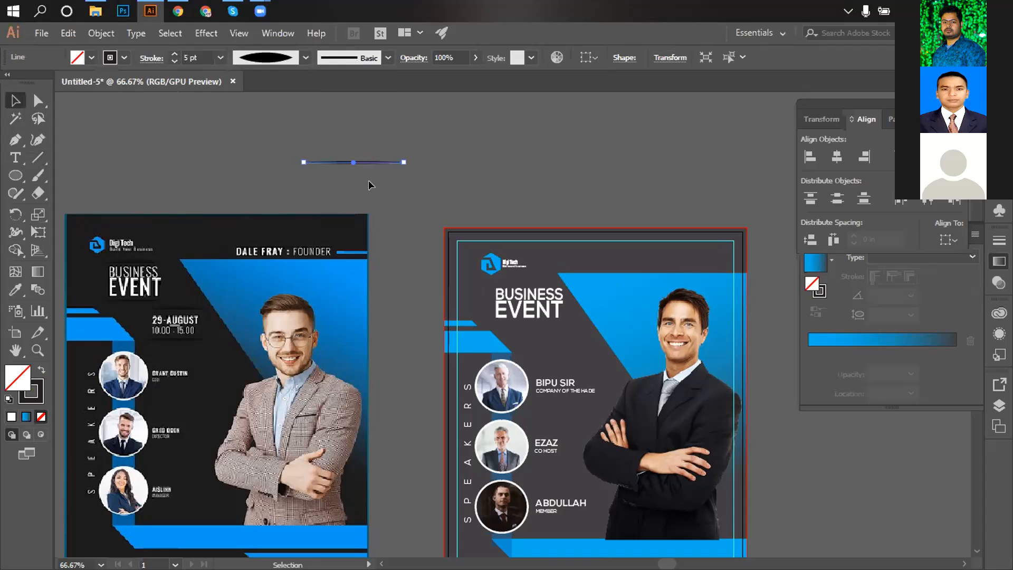
pyautogui.click(382, 192)
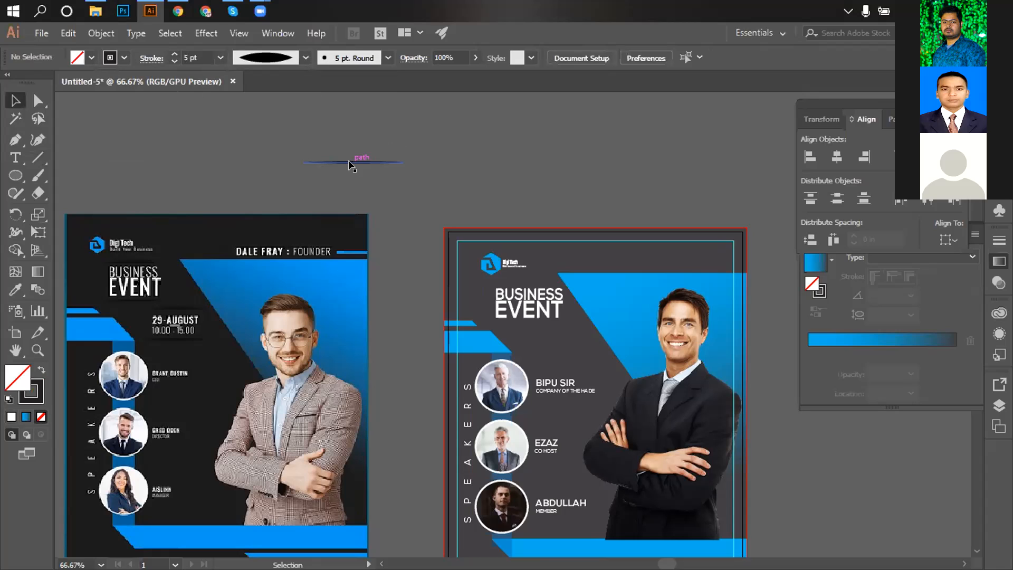
pyautogui.moveTo(352, 162); pyautogui.dragTo(523, 280)
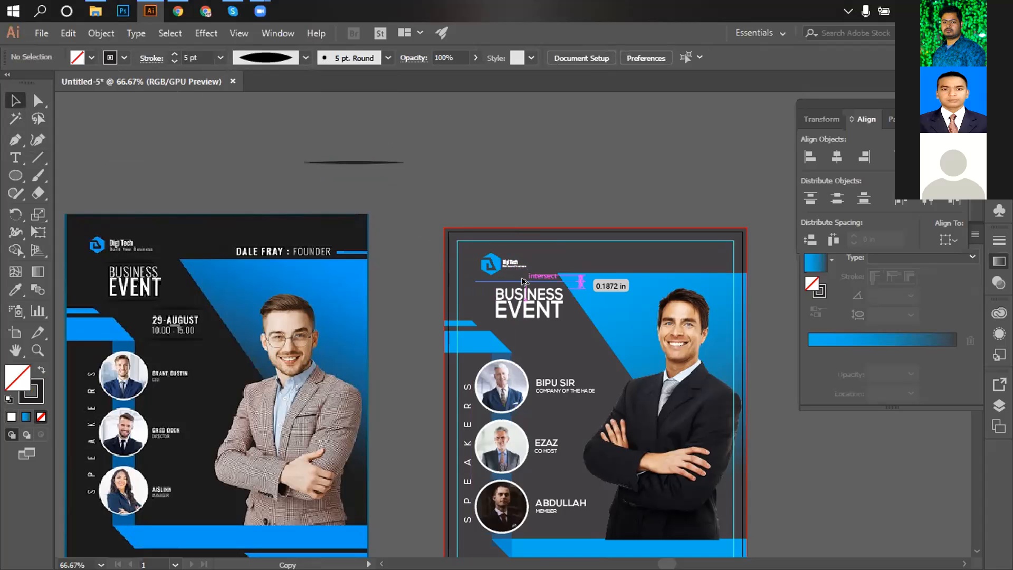
# Place the copied shadow line above BUSINESS, shortened to the headline width and centred over it.
pyautogui.moveTo(524, 281); pyautogui.dragTo(524, 281)
pyautogui.hotkey('ctrl', '+')
pyautogui.hotkey('ctrl', '+')
pyautogui.hotkey('ctrl', '+')
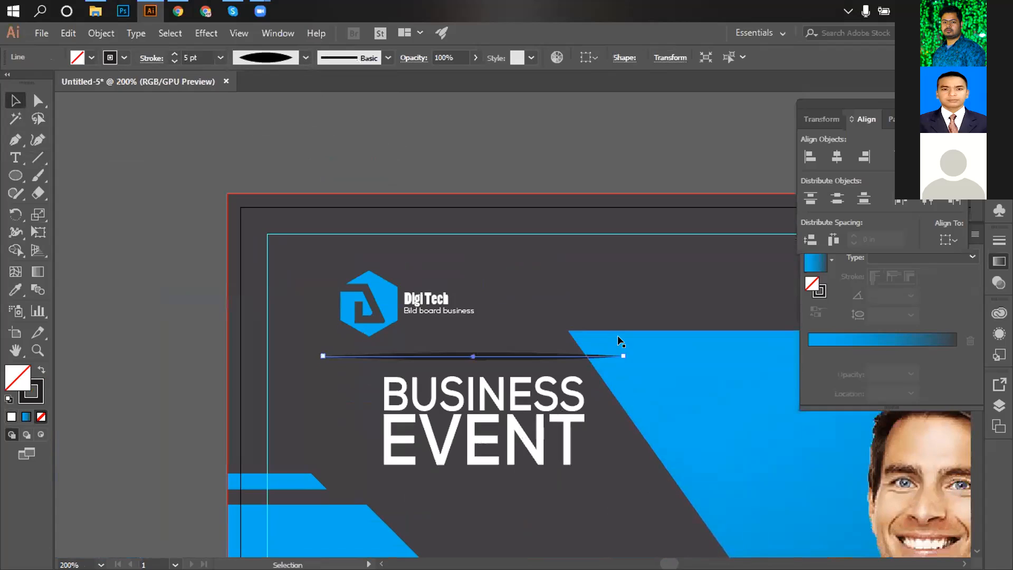
pyautogui.moveTo(621, 351); pyautogui.dragTo(579, 357)
pyautogui.click(521, 131)
pyautogui.click(469, 375)
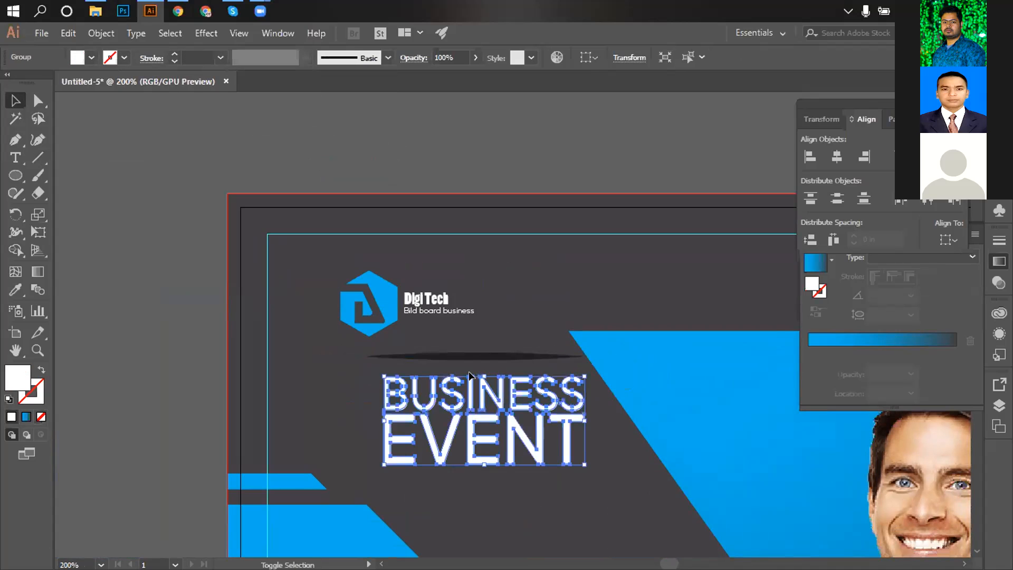
pyautogui.keyDown('shift'); pyautogui.click(472, 357); pyautogui.keyUp('shift')
pyautogui.click(837, 156)
pyautogui.click(534, 150)
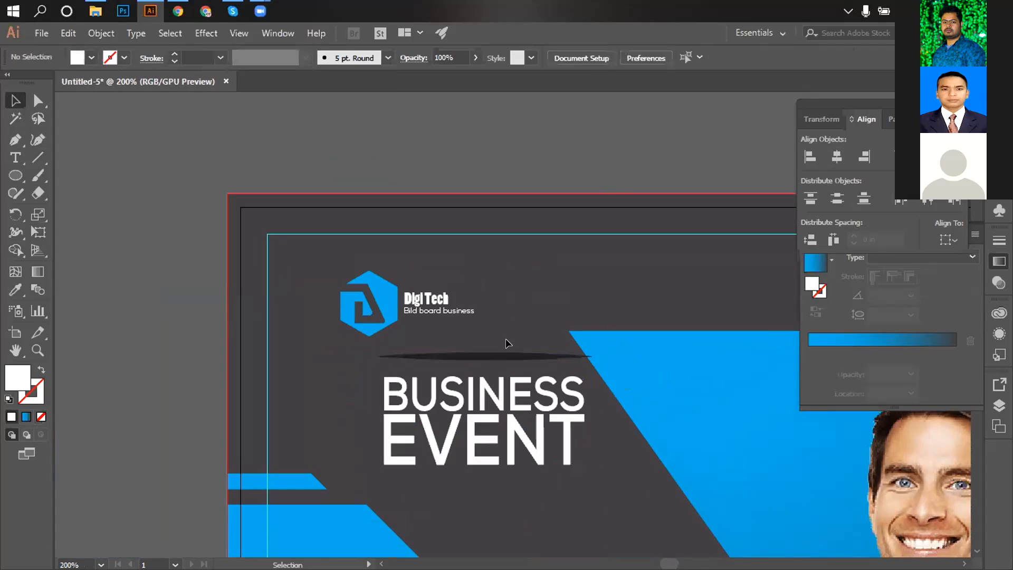
pyautogui.click(486, 358)
pyautogui.press('Down')
pyautogui.press('Down')
pyautogui.press('Down')
pyautogui.moveTo(586, 364); pyautogui.dragTo(582, 362)
# Expand the shadow line's appearance into a filled shape and make it slightly thinner.
pyautogui.click(478, 151)
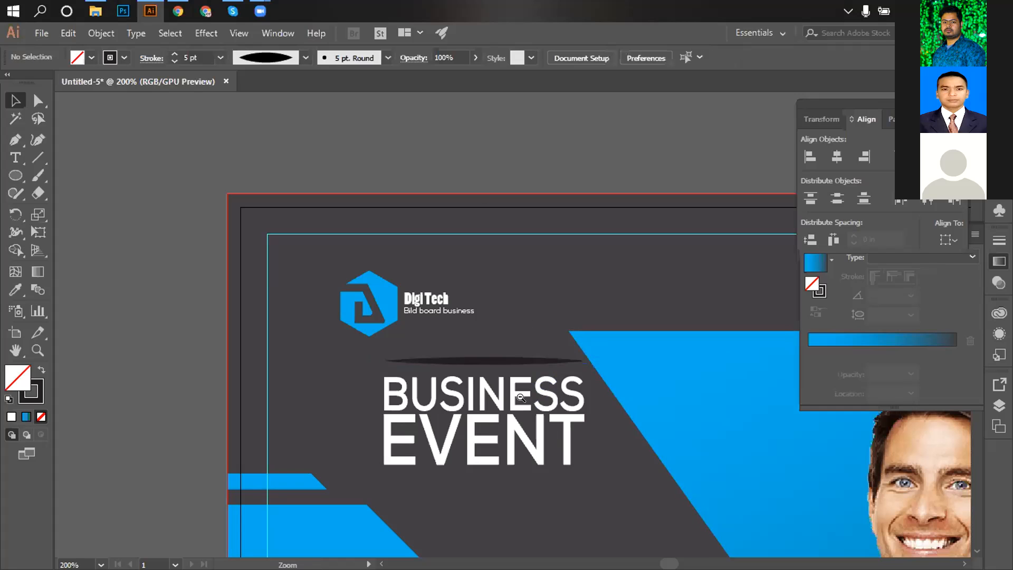
pyautogui.click(480, 362)
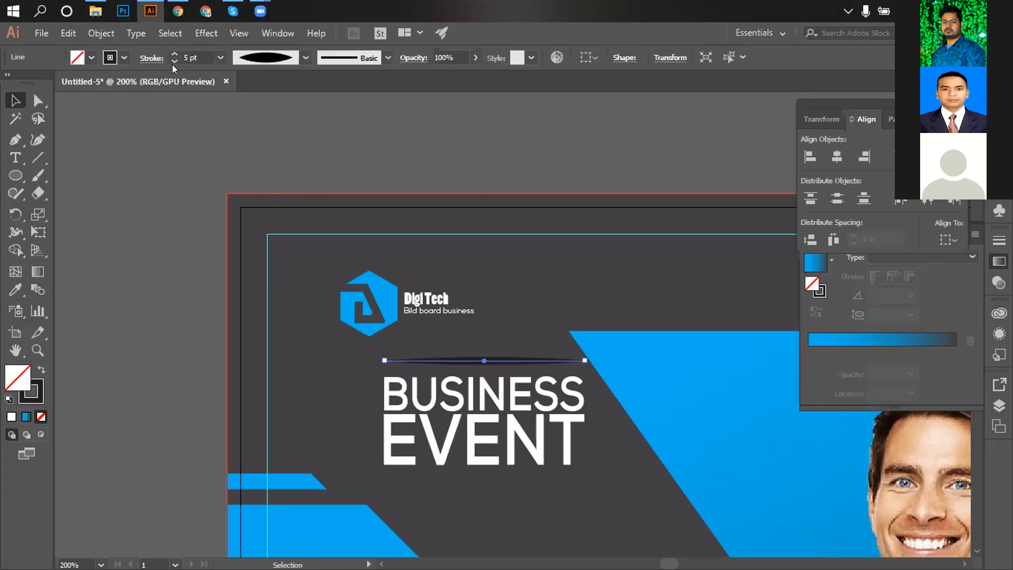
pyautogui.click(101, 33)
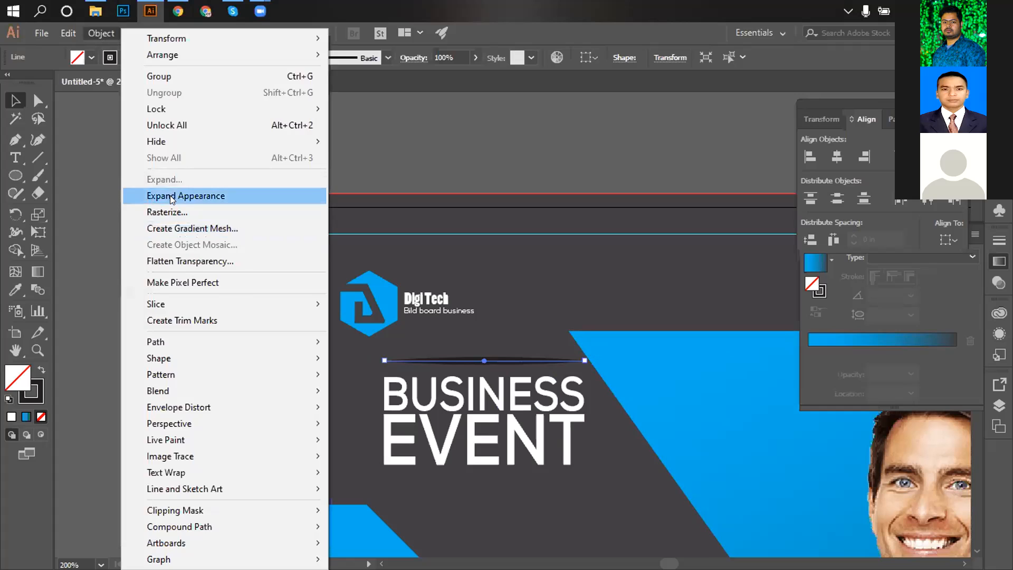
pyautogui.click(169, 196)
pyautogui.keyDown('ctrl'); pyautogui.click(490, 352); pyautogui.keyUp('ctrl')
pyautogui.keyDown('ctrl'); pyautogui.click(489, 352); pyautogui.keyUp('ctrl')
pyautogui.keyDown('ctrl'); pyautogui.click(490, 352); pyautogui.keyUp('ctrl')
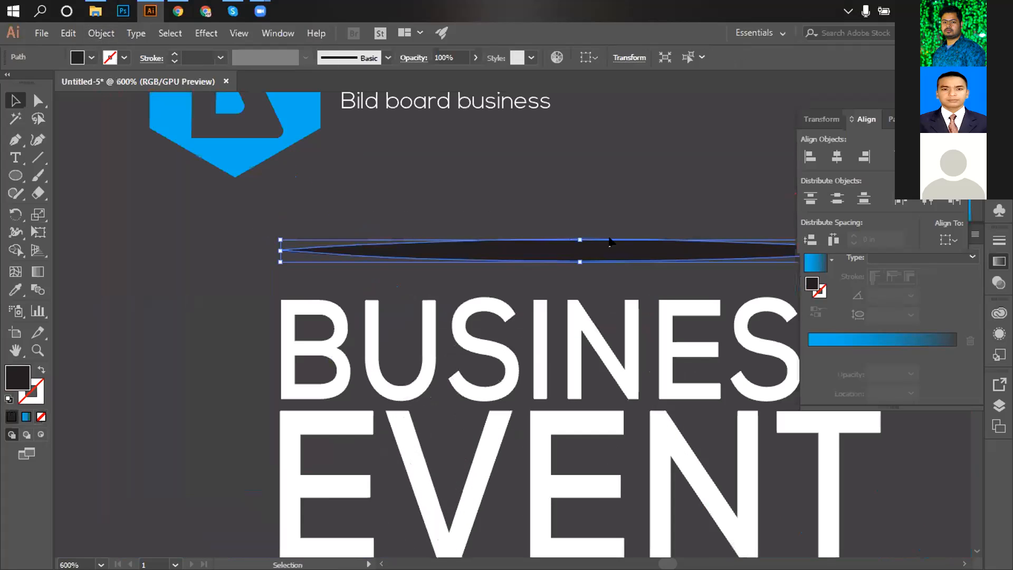
pyautogui.moveTo(580, 238); pyautogui.dragTo(580, 245)
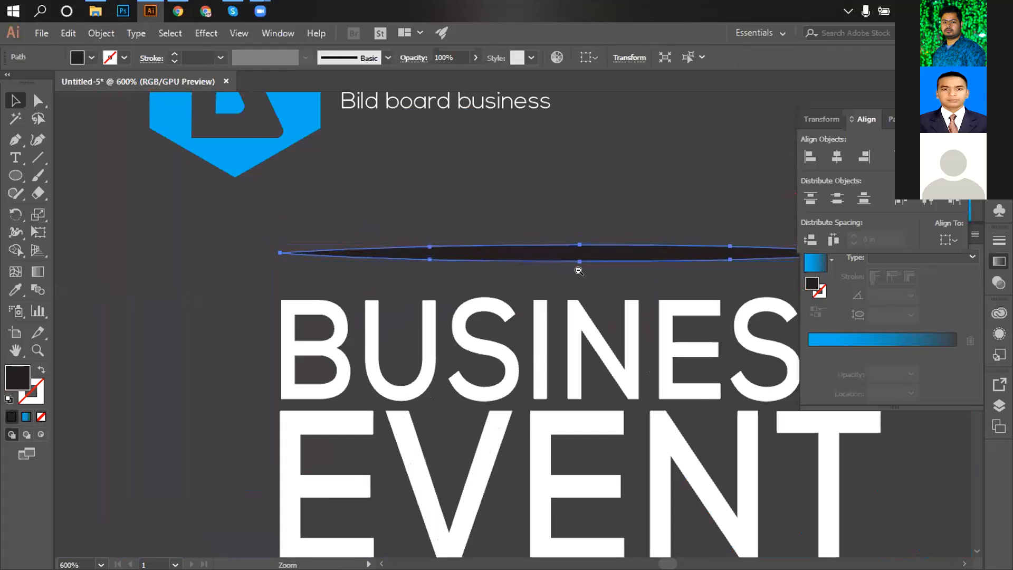
# Duplicate the shadow line down so the copy sits aligned just below EVENT.
pyautogui.keyDown('ctrl'); pyautogui.keyDown('alt'); pyautogui.click(578, 273); pyautogui.keyUp('alt'); pyautogui.keyUp('ctrl')
pyautogui.keyDown('ctrl'); pyautogui.keyDown('alt'); pyautogui.click(578, 274); pyautogui.keyUp('alt'); pyautogui.keyUp('ctrl')
pyautogui.keyDown('ctrl'); pyautogui.keyDown('alt'); pyautogui.click(578, 273); pyautogui.keyUp('alt'); pyautogui.keyUp('ctrl')
pyautogui.moveTo(503, 361); pyautogui.dragTo(499, 296)
pyautogui.moveTo(441, 309); pyautogui.dragTo(437, 431)
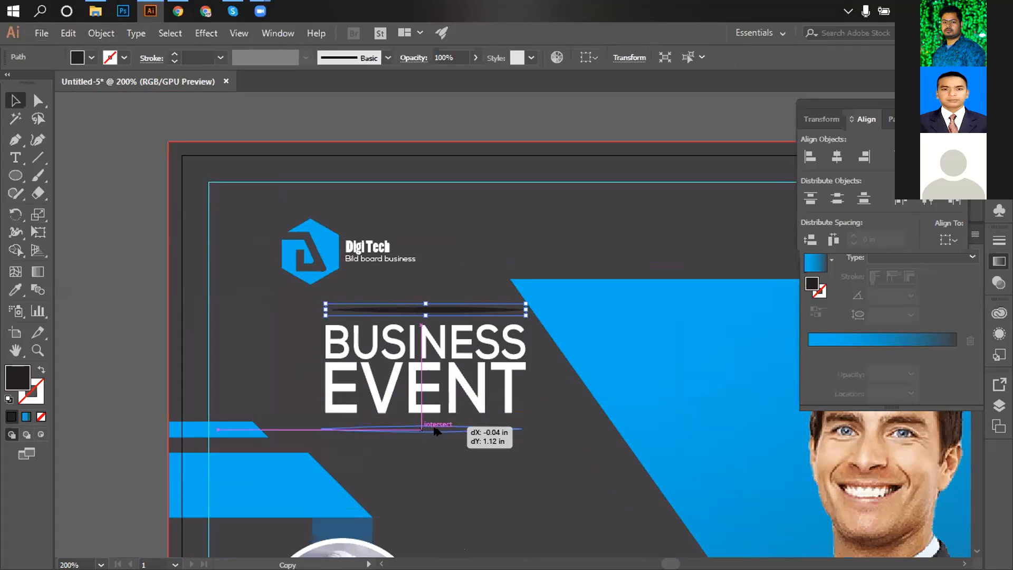
pyautogui.moveTo(436, 431); pyautogui.dragTo(442, 426)
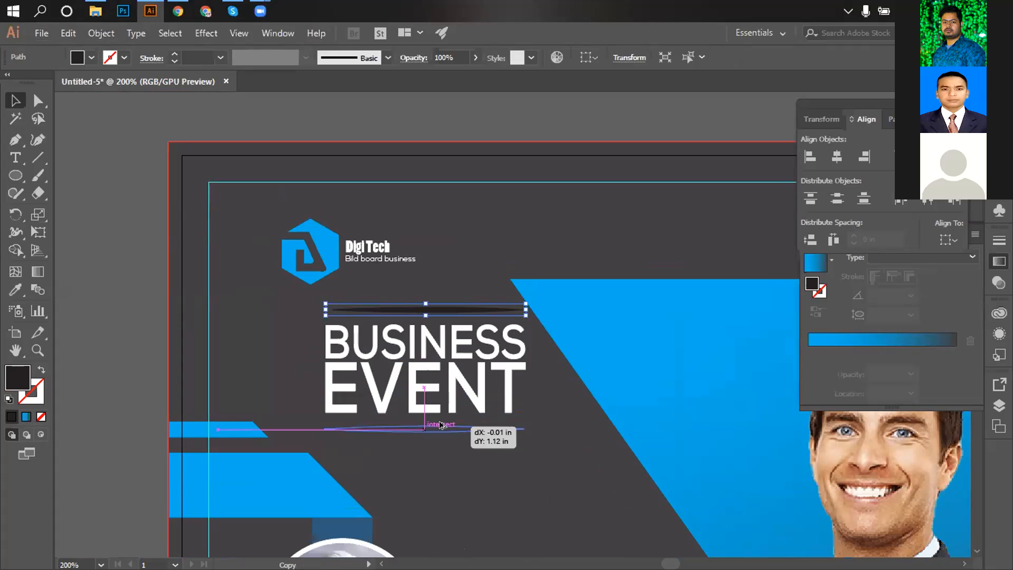
pyautogui.moveTo(441, 425); pyautogui.dragTo(441, 422)
pyautogui.click(479, 110)
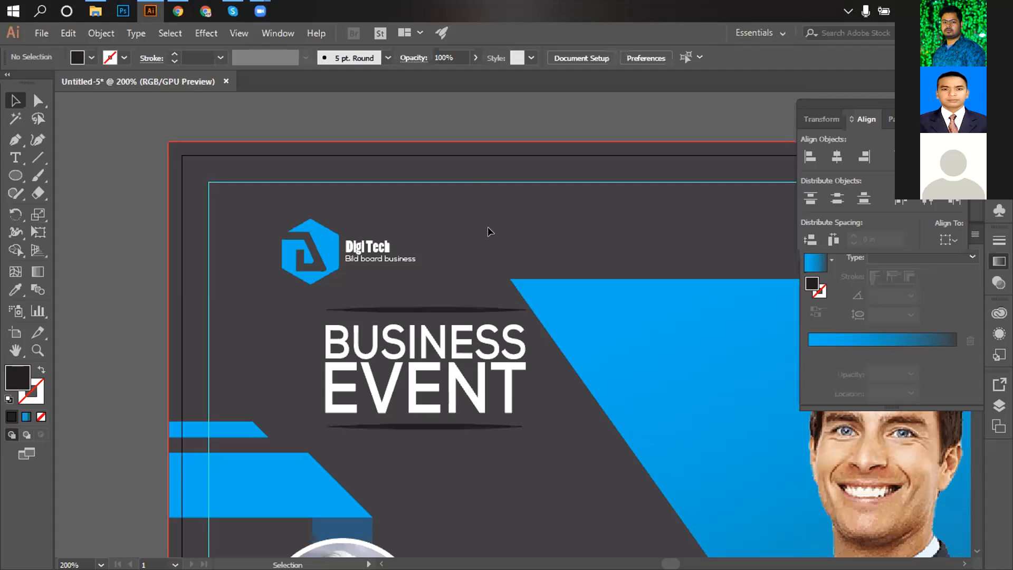
pyautogui.scroll(-4, 489, 438)
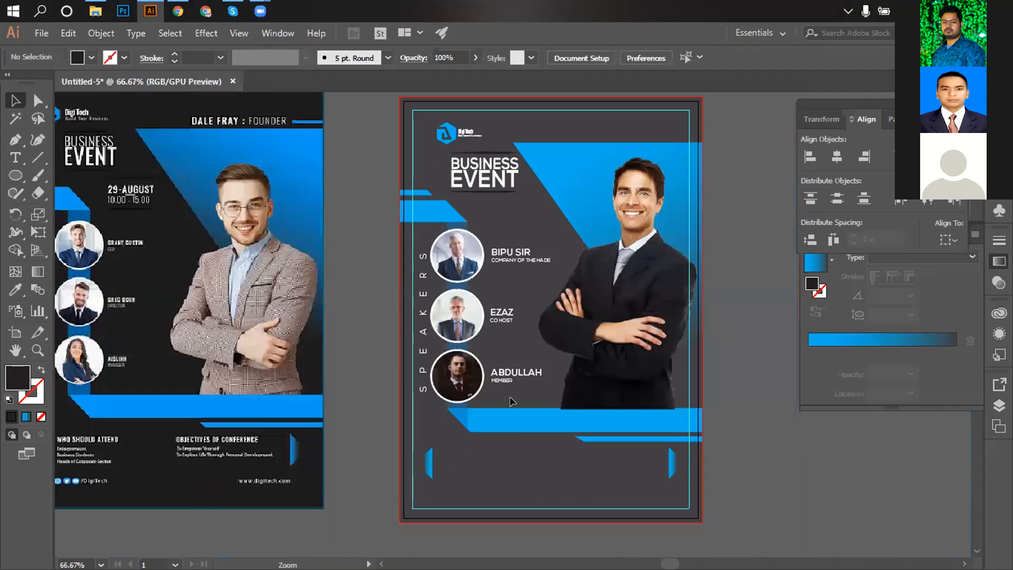
# Convert both lines of the 29-AUGUST 10.00 . 15.00 date text into outlines.
pyautogui.moveTo(532, 376); pyautogui.dragTo(578, 372)
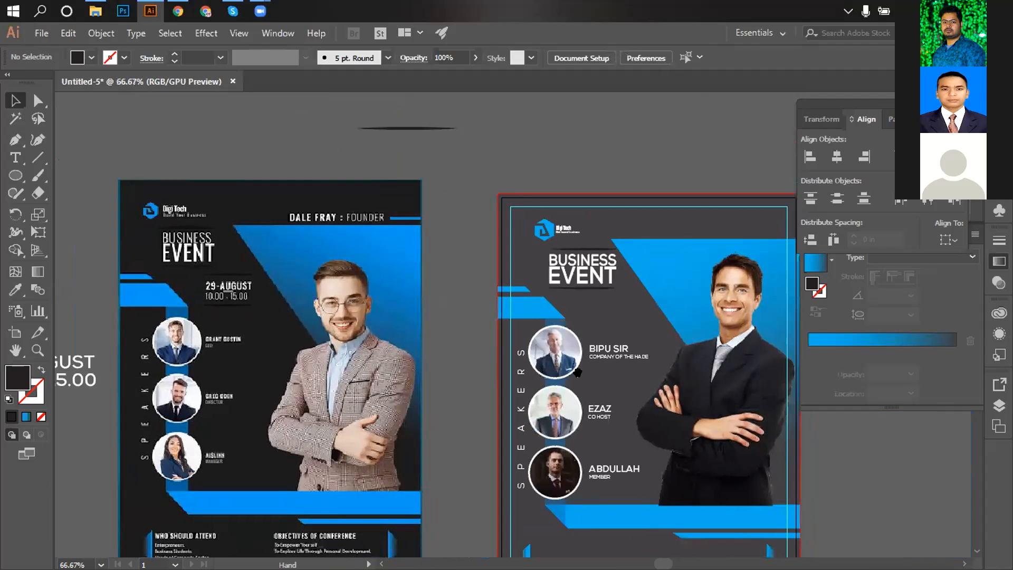
pyautogui.hotkey('ctrl', '-')
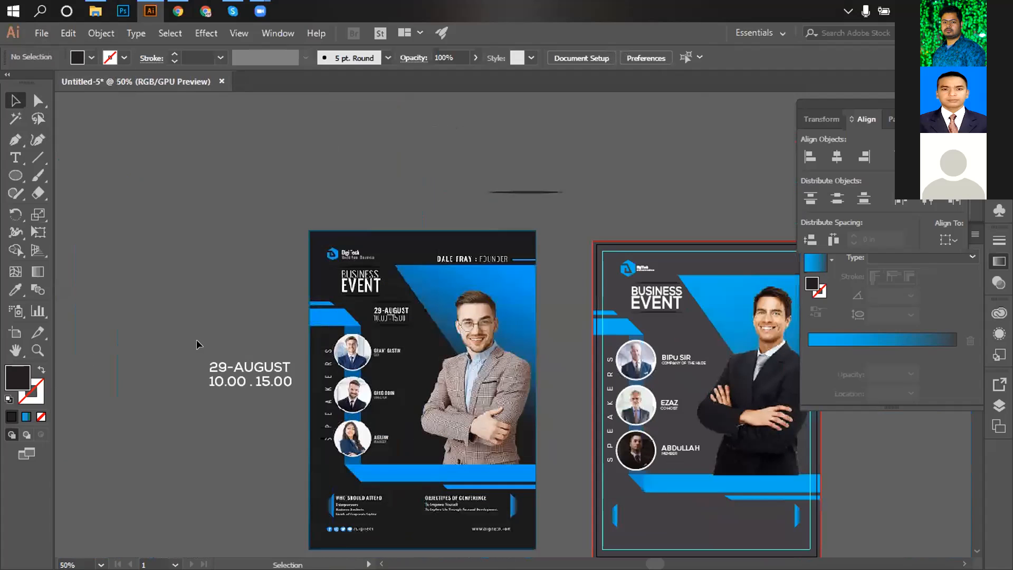
pyautogui.moveTo(311, 423); pyautogui.dragTo(309, 421)
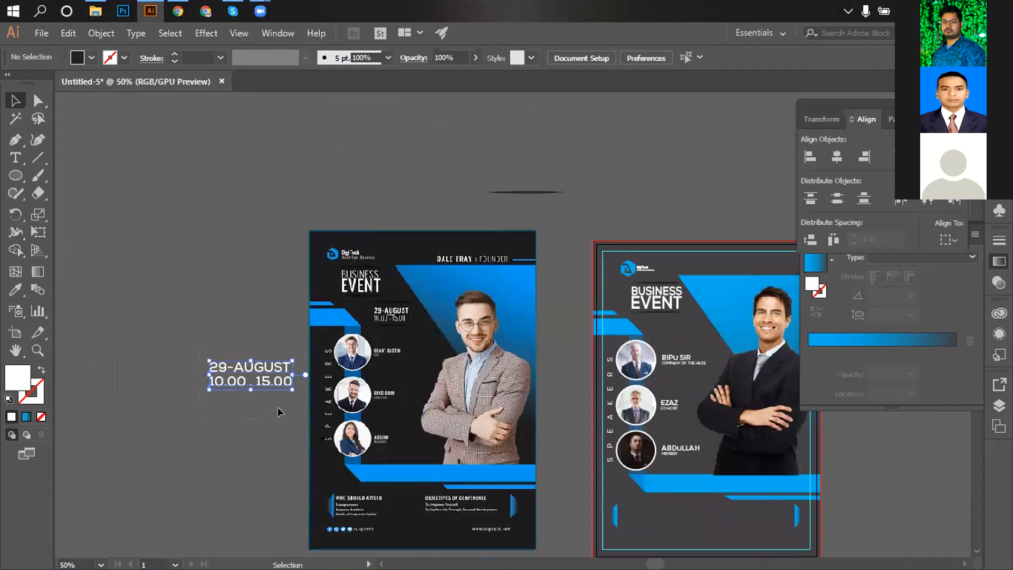
pyautogui.click(250, 422)
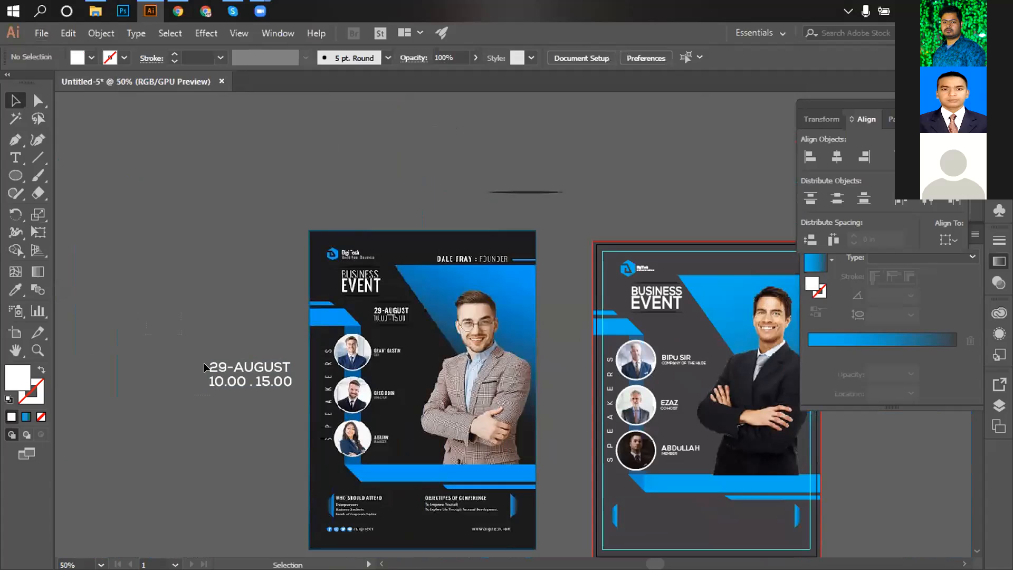
pyautogui.click(216, 380)
pyautogui.moveTo(174, 323); pyautogui.dragTo(231, 406)
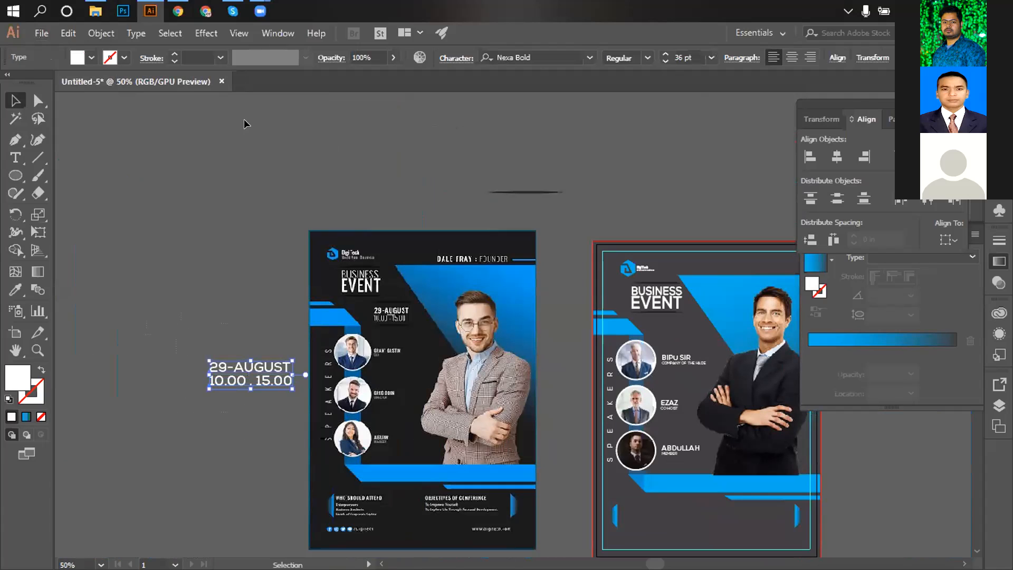
pyautogui.click(101, 33)
pyautogui.click(159, 179)
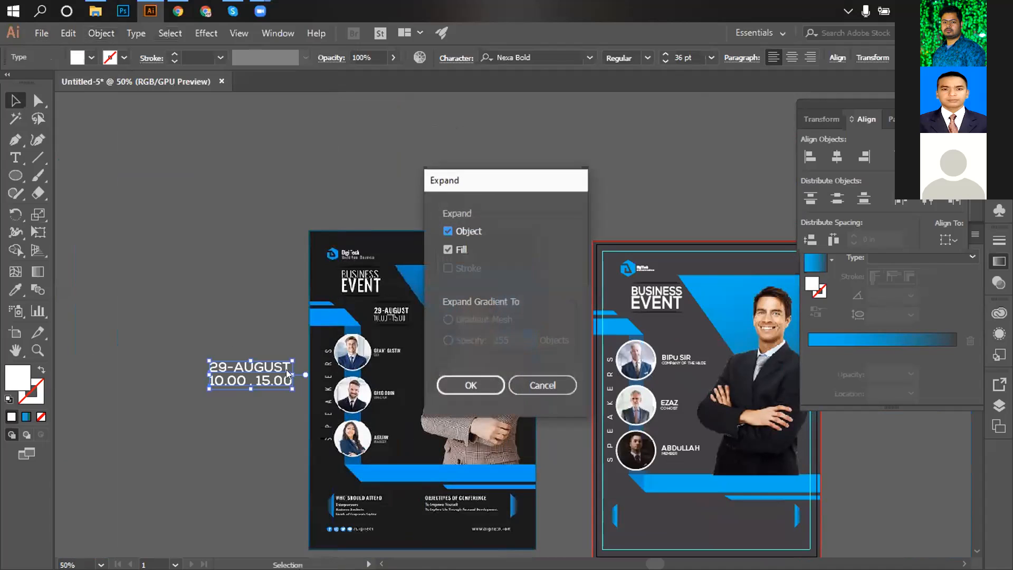
pyautogui.click(460, 382)
# Align 29-AUGUST over the times, then move and shrink the date under the right flyer's headline.
pyautogui.click(194, 290)
pyautogui.moveTo(253, 368)
pyautogui.mouseDown()
pyautogui.moveTo(265, 366)
pyautogui.moveTo(245, 355)
pyautogui.mouseUp()
pyautogui.moveTo(185, 322); pyautogui.dragTo(679, 331)
pyautogui.keyDown('ctrl'); pyautogui.click(708, 356); pyautogui.keyUp('ctrl')
pyautogui.keyDown('ctrl'); pyautogui.click(708, 357); pyautogui.keyUp('ctrl')
pyautogui.keyDown('ctrl'); pyautogui.click(708, 357); pyautogui.keyUp('ctrl')
pyautogui.moveTo(359, 364); pyautogui.dragTo(728, 459)
pyautogui.moveTo(290, 246); pyautogui.dragTo(702, 342)
pyautogui.moveTo(665, 268); pyautogui.dragTo(627, 283)
pyautogui.moveTo(525, 300); pyautogui.dragTo(489, 298)
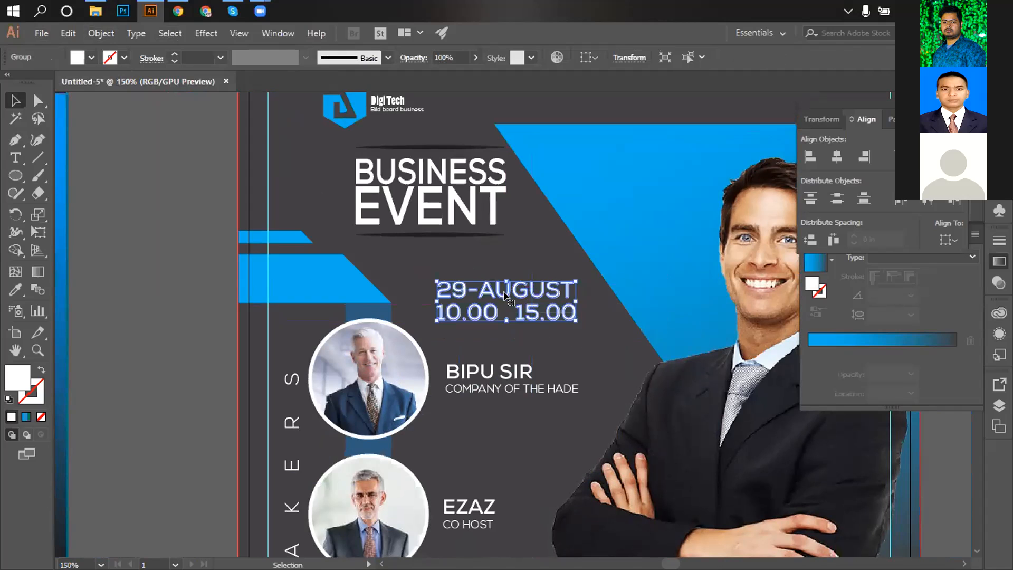
pyautogui.moveTo(505, 301); pyautogui.dragTo(491, 279)
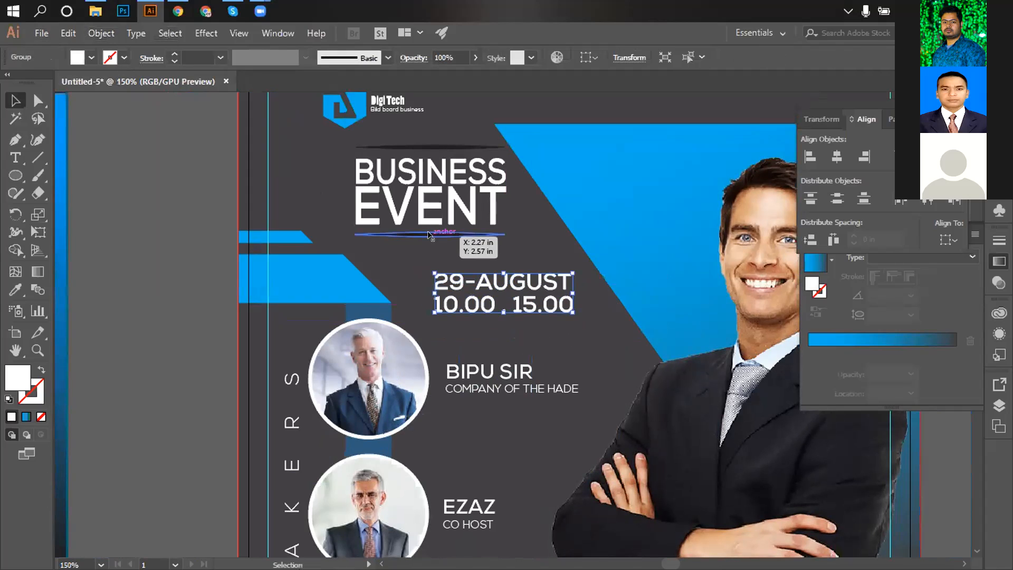
# Copy the shadow line from below EVENT down to sit above the date.
pyautogui.click(442, 233)
pyautogui.moveTo(439, 234); pyautogui.dragTo(501, 262)
pyautogui.hotkey('ctrl', '-')
pyautogui.hotkey('ctrl', '-')
pyautogui.hotkey('ctrl', '-')
# Draw a short horizontal line between the 29-AUGUST and time lines on the right flyer.
pyautogui.click(647, 303)
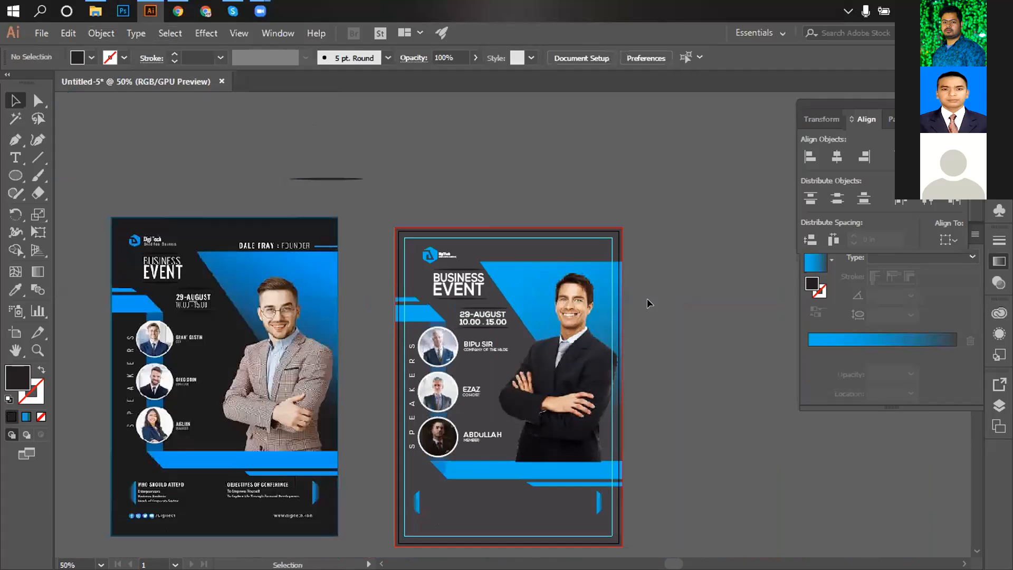
pyautogui.hotkey('ctrl', 'space')
pyautogui.keyDown('ctrl'); pyautogui.click(186, 291); pyautogui.keyUp('ctrl')
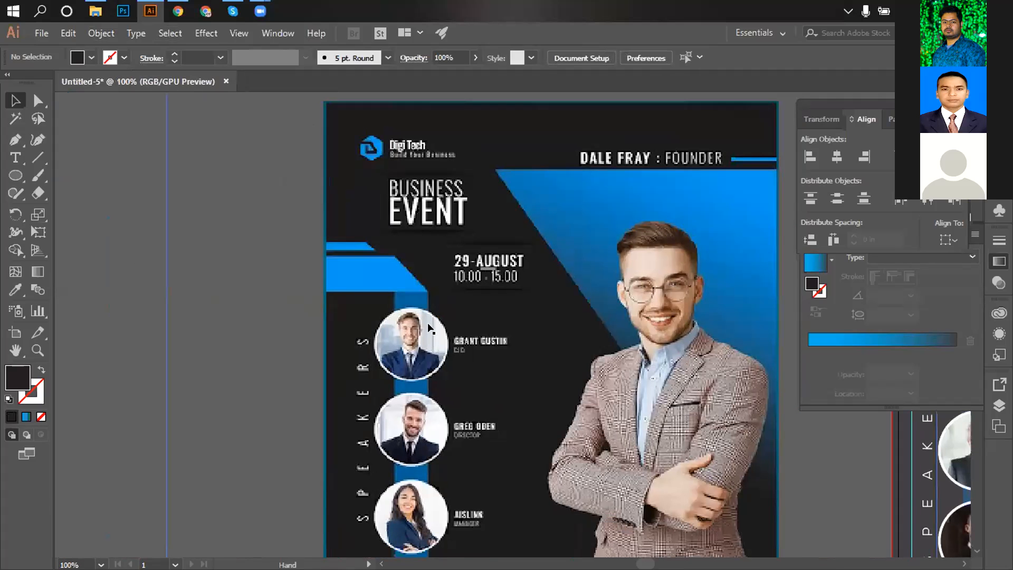
pyautogui.keyDown('ctrl'); pyautogui.keyDown('alt'); pyautogui.click(620, 360); pyautogui.keyUp('alt'); pyautogui.keyUp('ctrl')
pyautogui.keyDown('ctrl'); pyautogui.keyDown('alt'); pyautogui.click(621, 361); pyautogui.keyUp('alt'); pyautogui.keyUp('ctrl')
pyautogui.moveTo(666, 286); pyautogui.dragTo(524, 285)
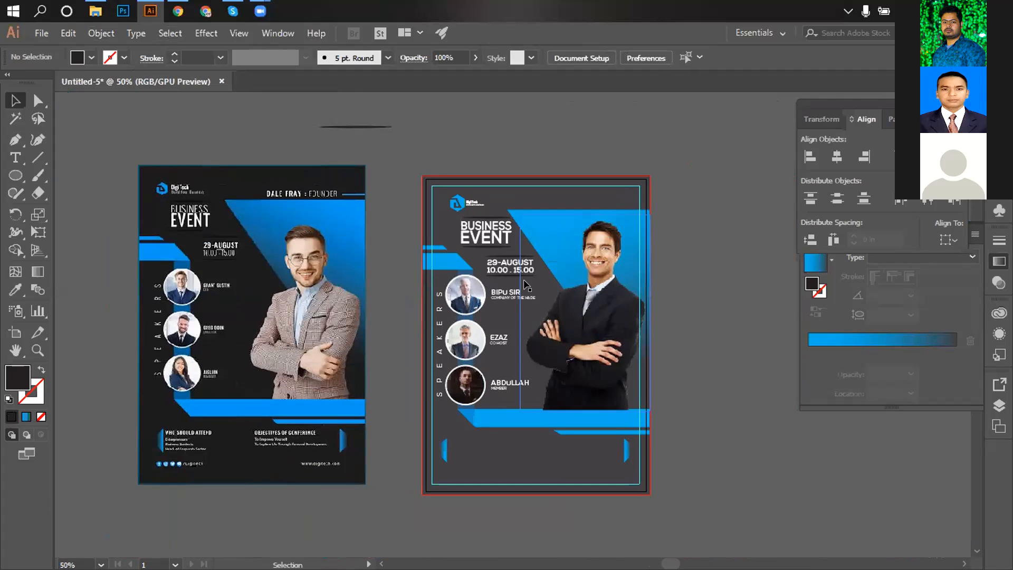
pyautogui.keyDown('ctrl'); pyautogui.click(524, 283); pyautogui.keyUp('ctrl')
pyautogui.keyDown('ctrl'); pyautogui.click(524, 284); pyautogui.keyUp('ctrl')
pyautogui.keyDown('ctrl'); pyautogui.click(526, 285); pyautogui.keyUp('ctrl')
pyautogui.moveTo(462, 365); pyautogui.dragTo(561, 241)
pyautogui.keyDown('ctrl'); pyautogui.click(499, 313); pyautogui.keyUp('ctrl')
pyautogui.keyDown('ctrl'); pyautogui.click(500, 313); pyautogui.keyUp('ctrl')
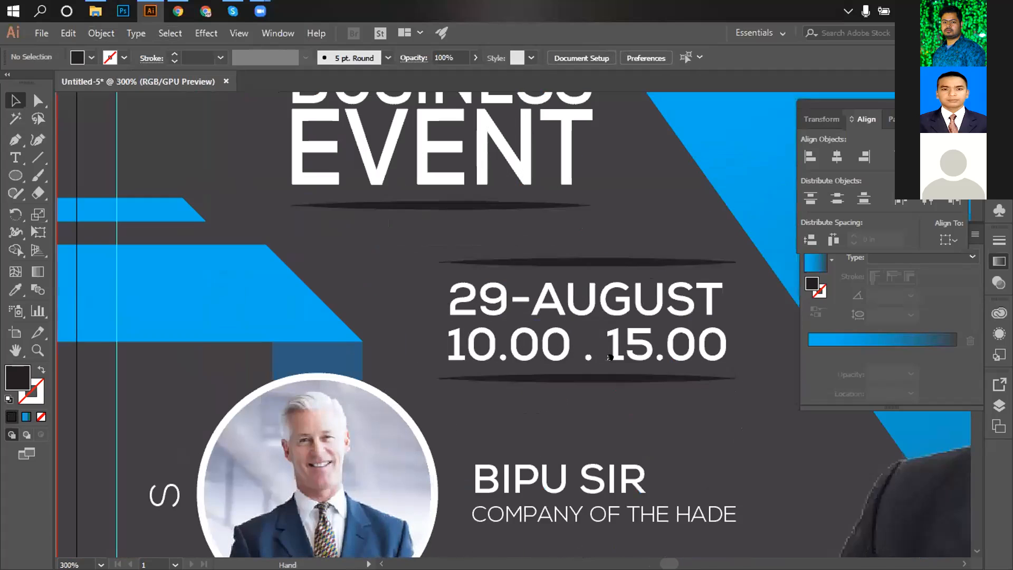
pyautogui.moveTo(617, 342); pyautogui.dragTo(589, 377)
pyautogui.click(38, 157)
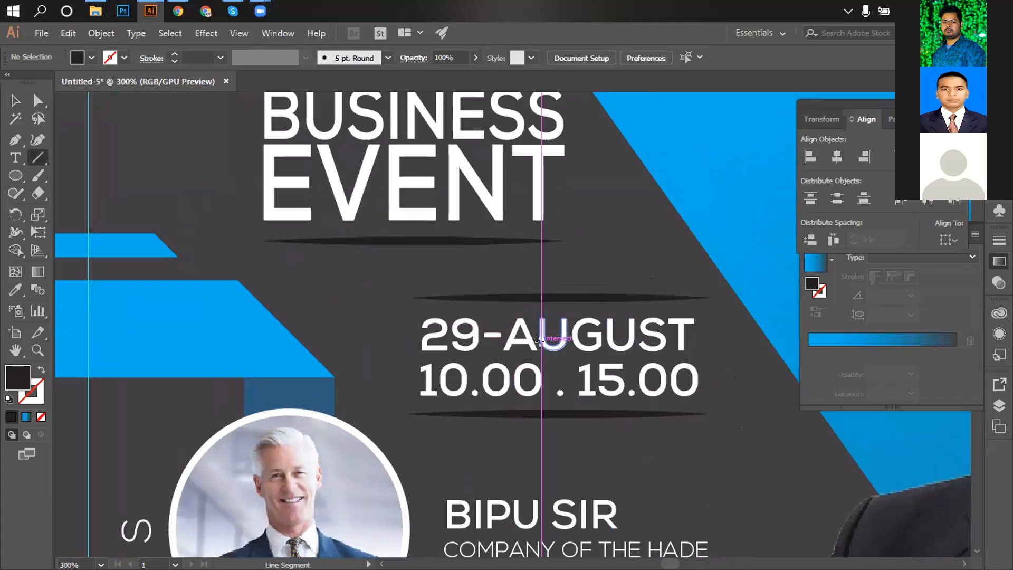
pyautogui.moveTo(538, 357); pyautogui.dragTo(578, 354)
# Give the new line under AUGUST a white stroke of 2 pt.
pyautogui.click(125, 57)
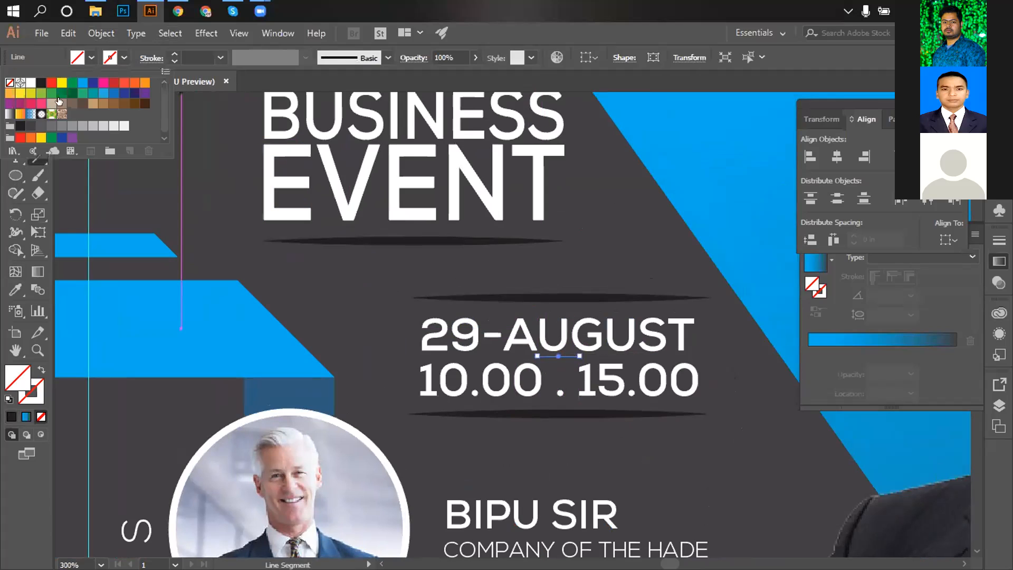
pyautogui.click(30, 83)
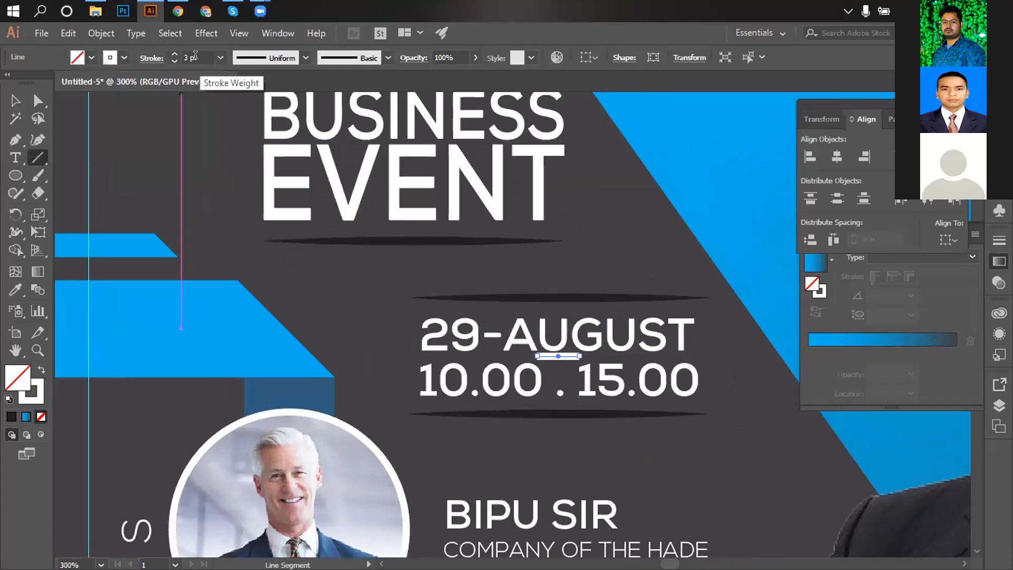
pyautogui.scroll(-1, 195, 55)
pyautogui.scroll(1, 196, 55)
pyautogui.click(15, 101)
# Expand the 2 pt line's fill and stroke into a solid shape.
pyautogui.click(517, 265)
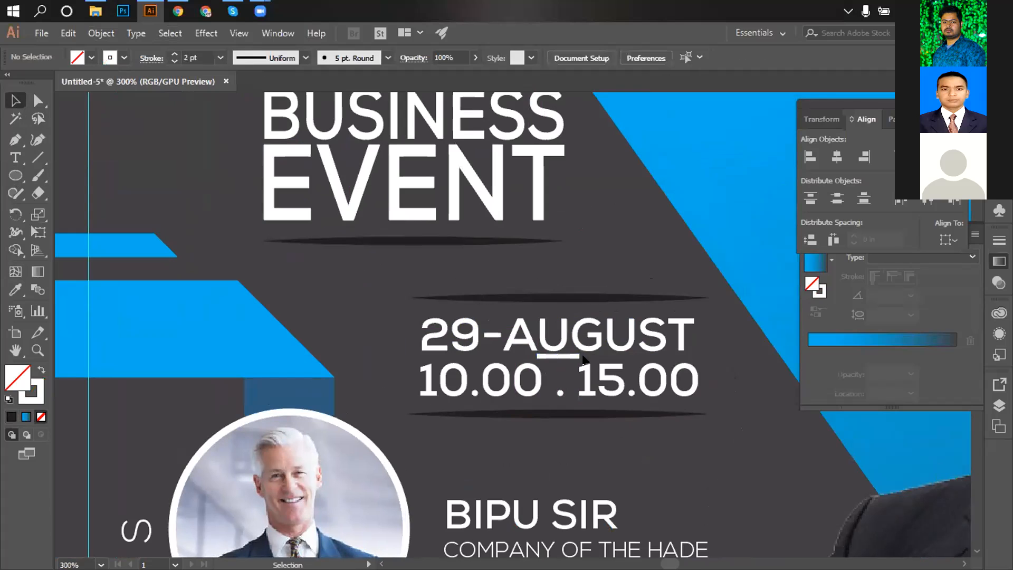
pyautogui.click(558, 357)
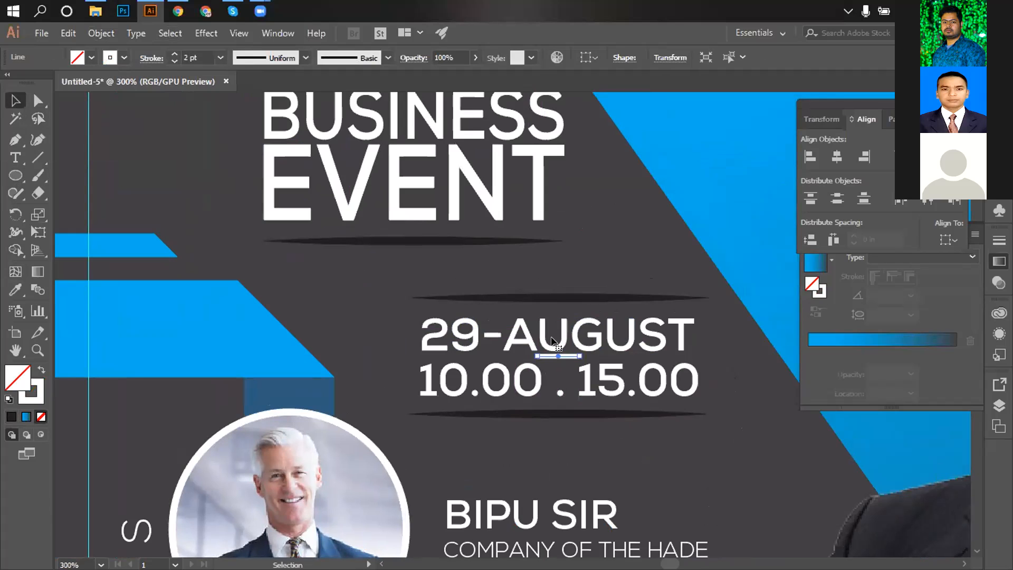
pyautogui.click(98, 33)
pyautogui.click(151, 177)
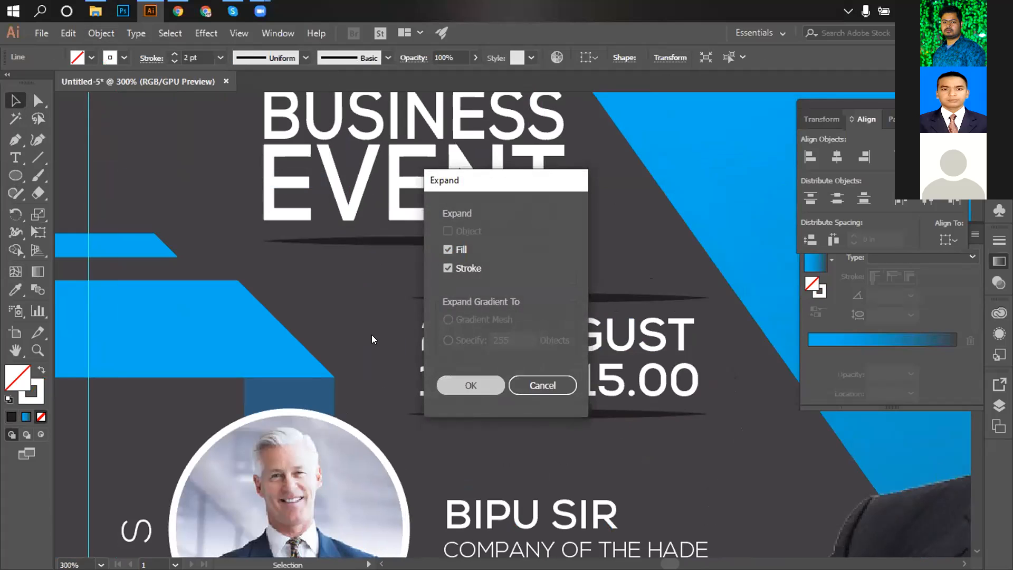
pyautogui.press('Return')
pyautogui.keyDown('alt'); pyautogui.click(503, 351); pyautogui.keyUp('alt')
pyautogui.keyDown('alt'); pyautogui.click(502, 351); pyautogui.keyUp('alt')
pyautogui.keyDown('alt'); pyautogui.click(502, 351); pyautogui.keyUp('alt')
pyautogui.keyDown('alt'); pyautogui.click(502, 351); pyautogui.keyUp('alt')
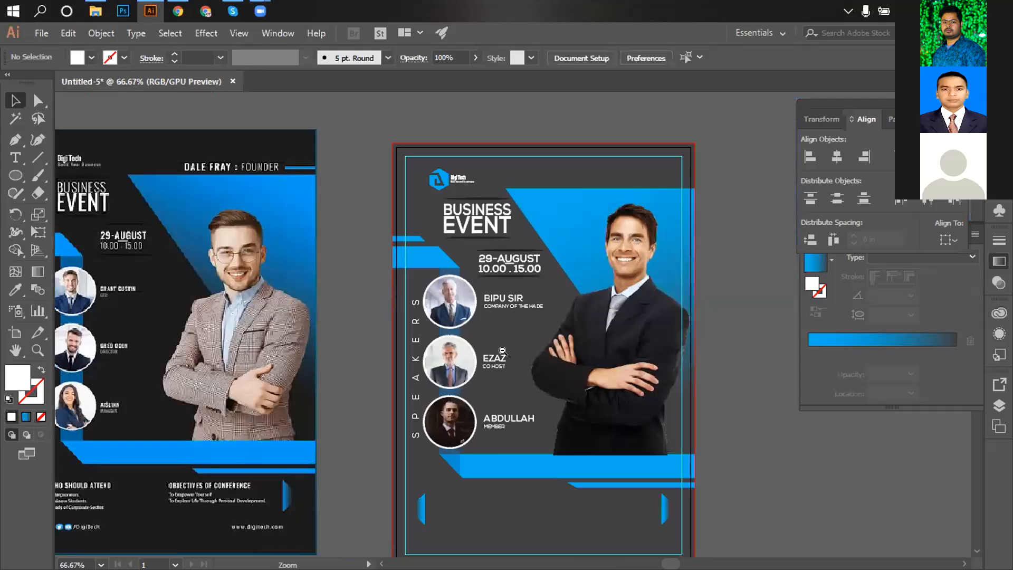
pyautogui.press('space')
pyautogui.moveTo(461, 381); pyautogui.dragTo(512, 419)
pyautogui.press('t')
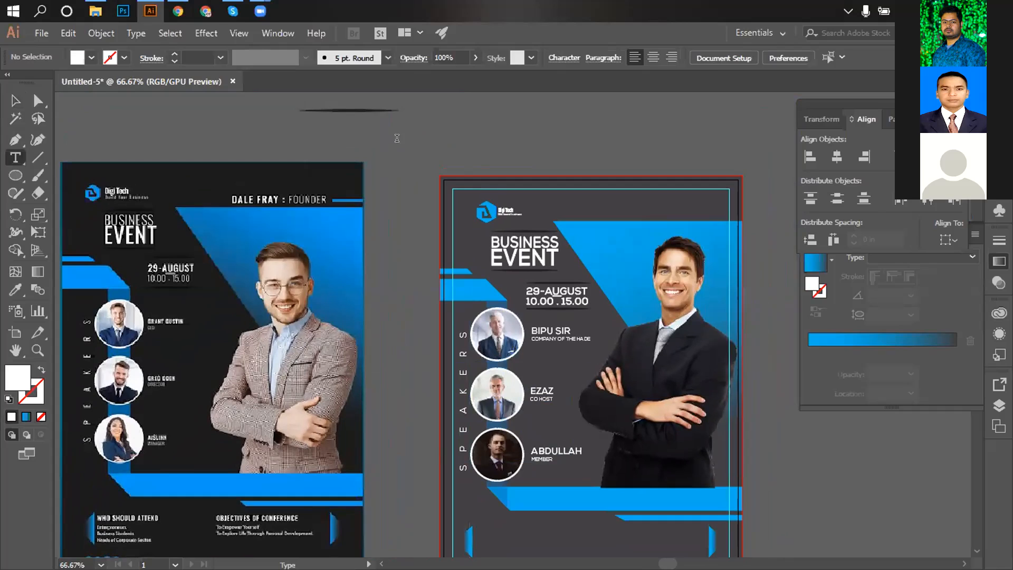
pyautogui.click(400, 154)
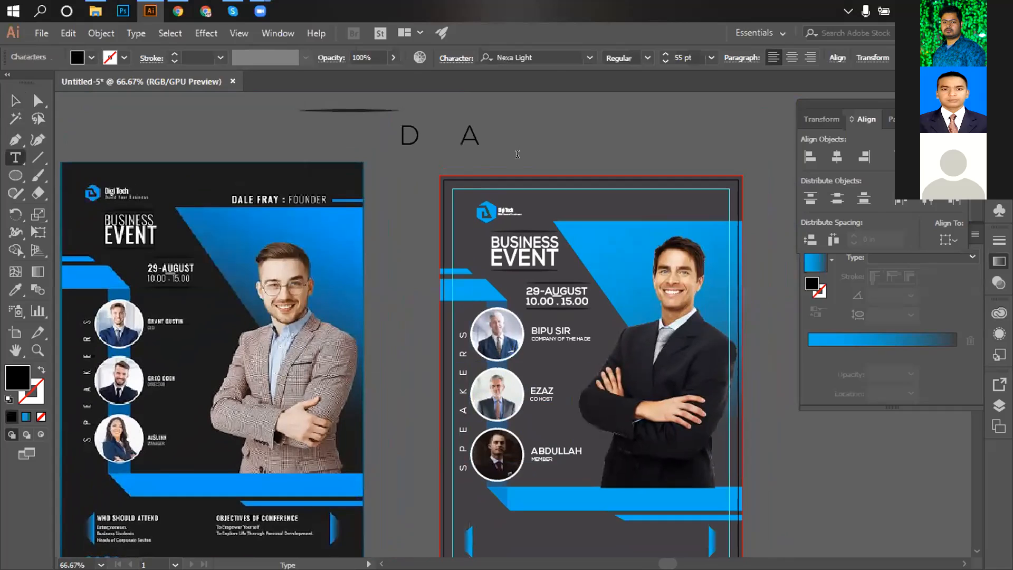
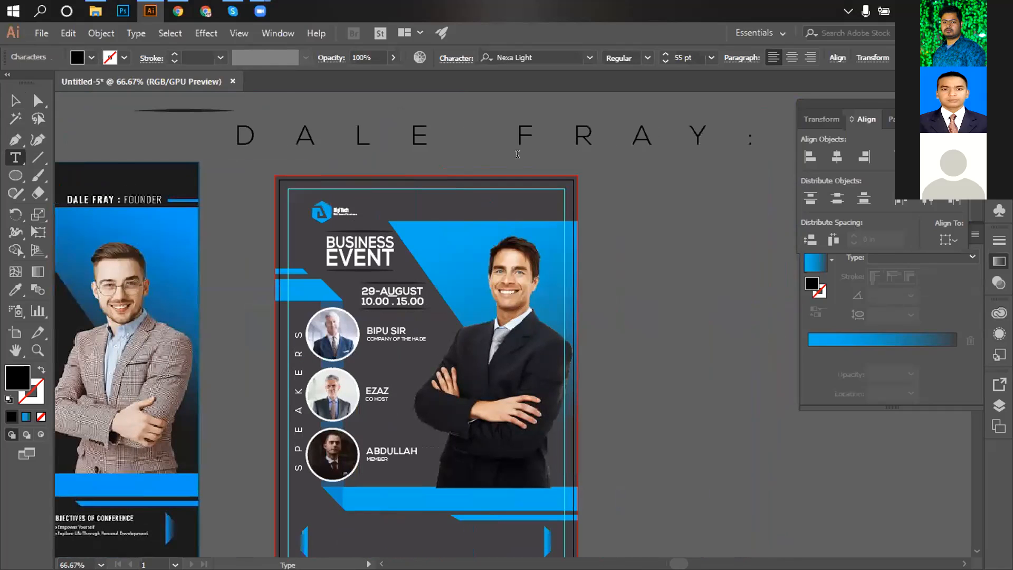
pyautogui.write(' F')
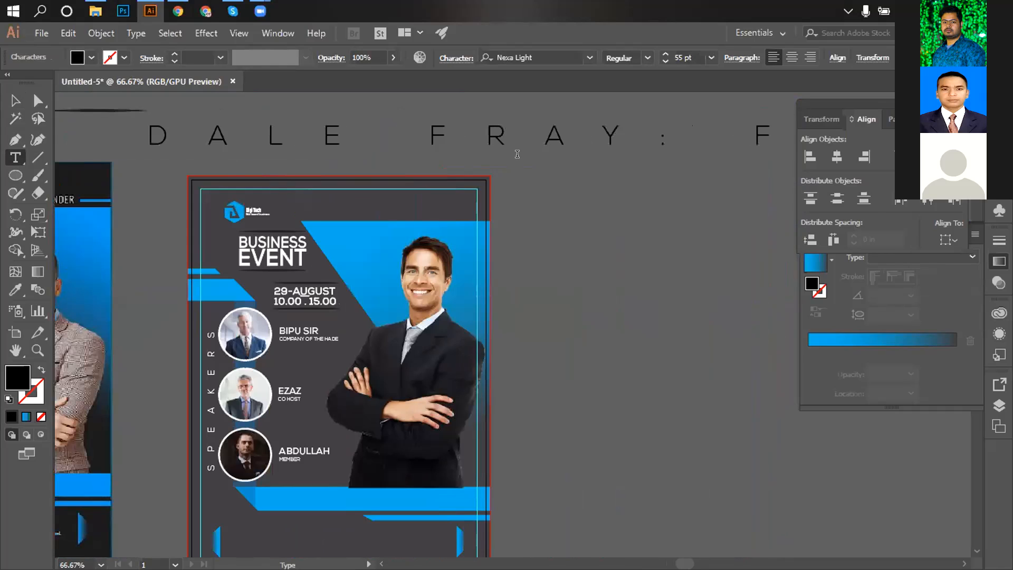
pyautogui.write('OUND')
pyautogui.hotkey('ctrl', 'a')
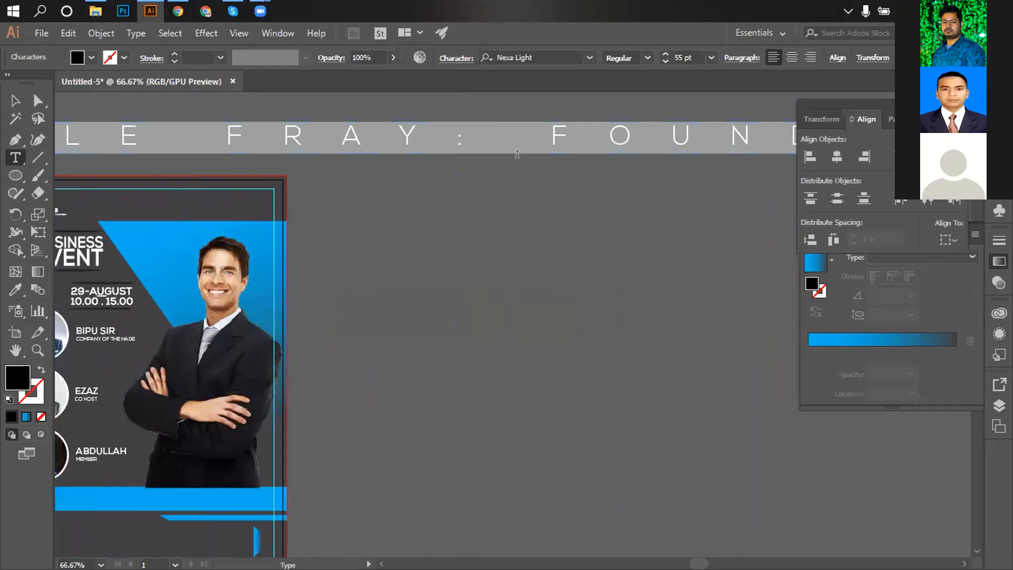
pyautogui.hotkey('ctrl', 't')
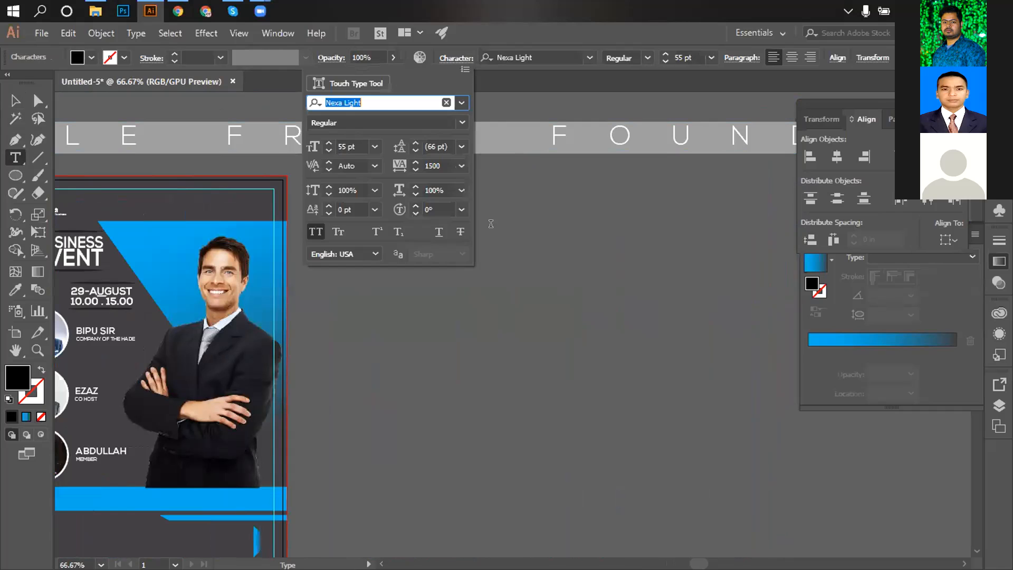
pyautogui.click(462, 166)
pyautogui.click(477, 284)
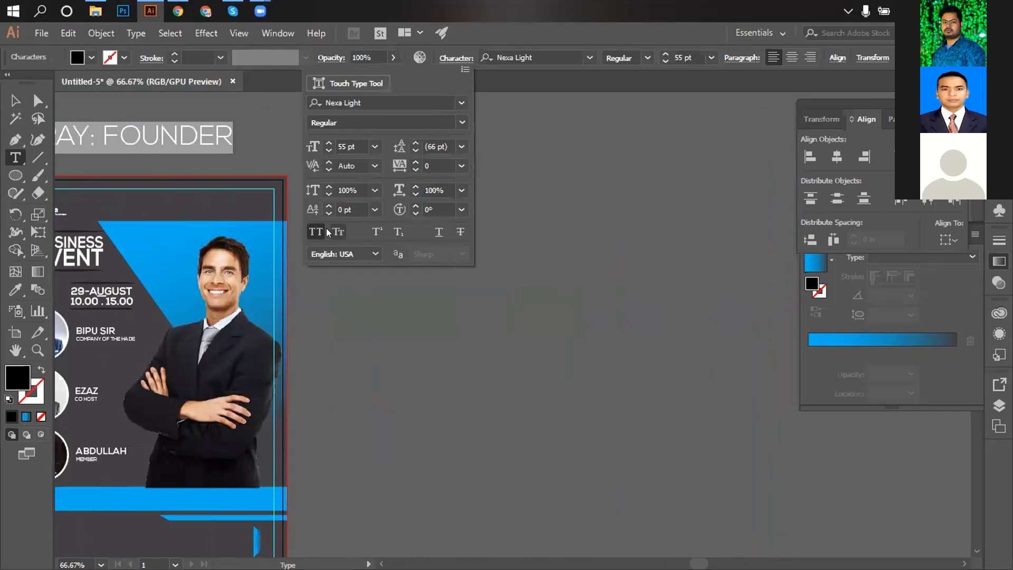
pyautogui.click(443, 58)
pyautogui.click(15, 101)
pyautogui.moveTo(306, 242); pyautogui.dragTo(569, 260)
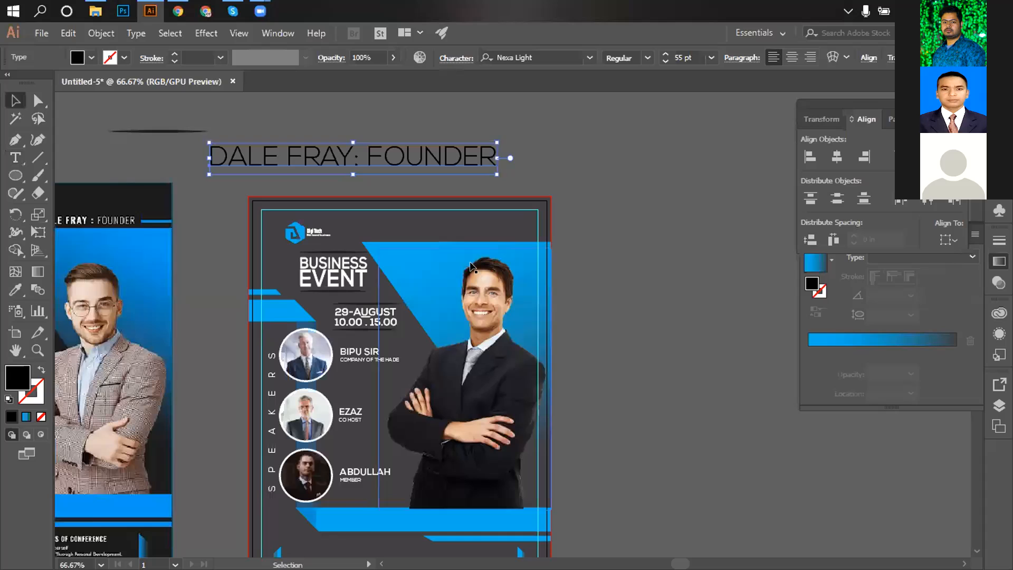
pyautogui.moveTo(395, 260); pyautogui.dragTo(448, 259)
pyautogui.click(15, 157)
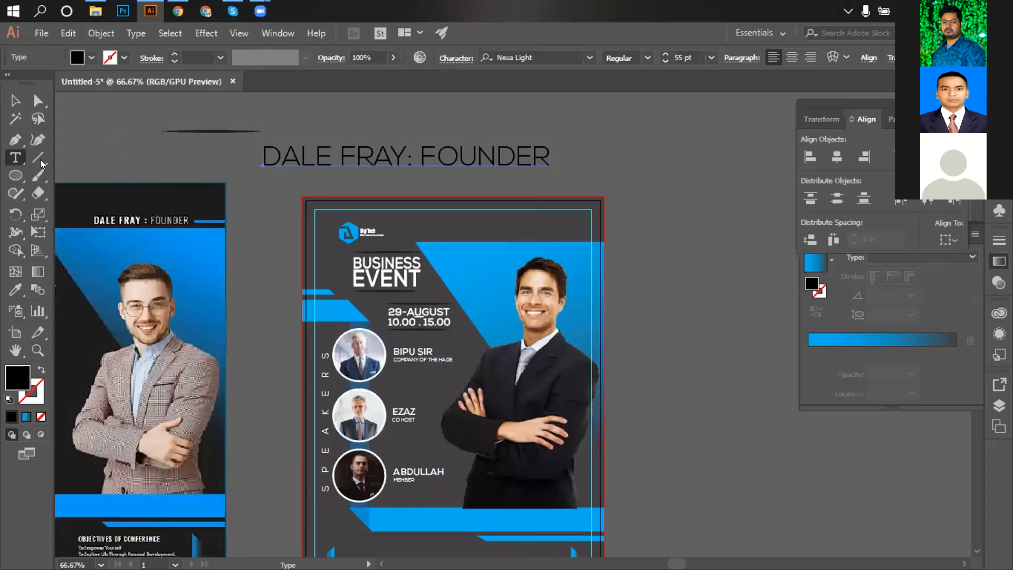
pyautogui.moveTo(406, 153); pyautogui.dragTo(262, 154)
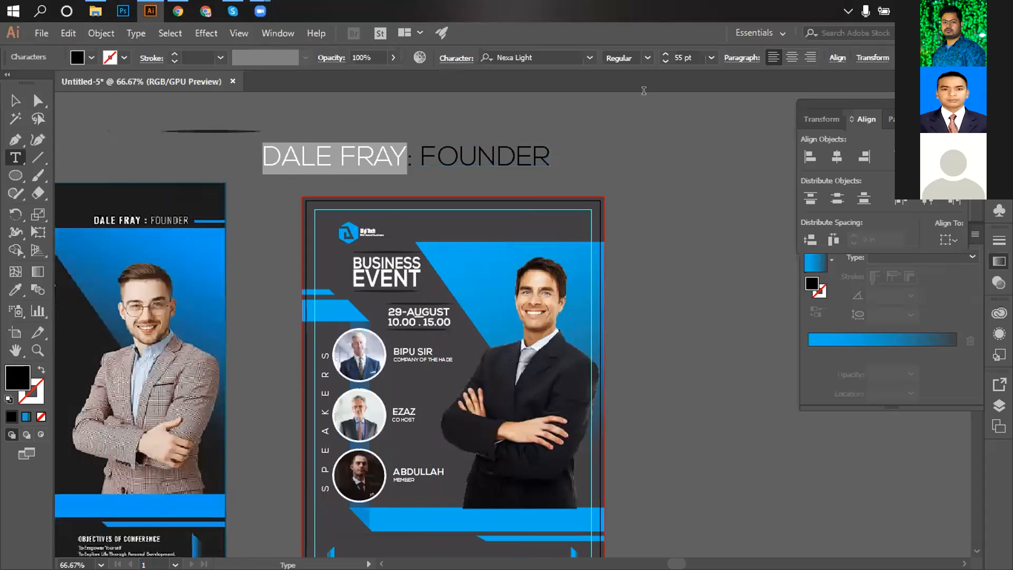
pyautogui.click(589, 58)
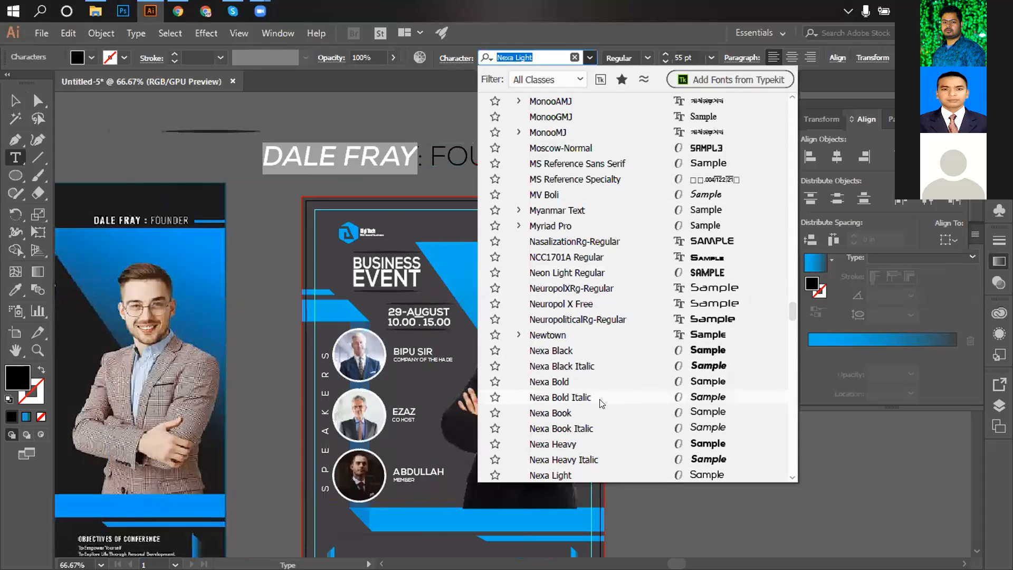
pyautogui.click(577, 385)
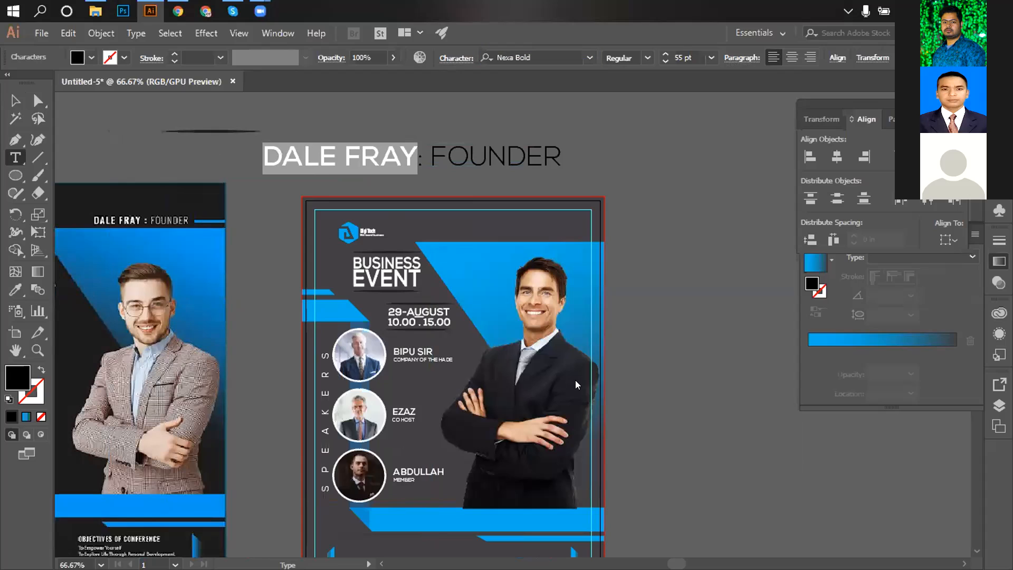
pyautogui.click(17, 101)
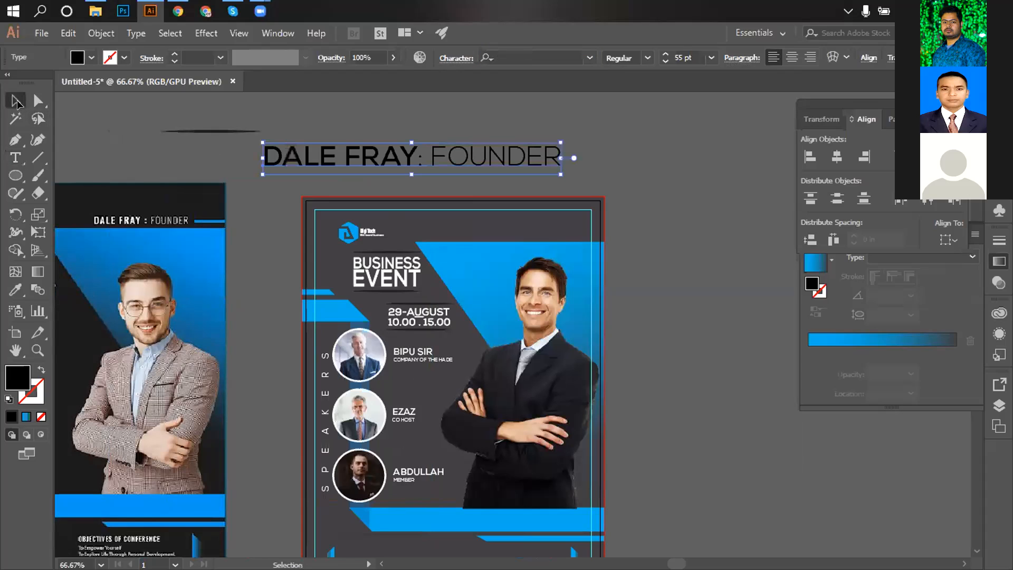
pyautogui.click(539, 131)
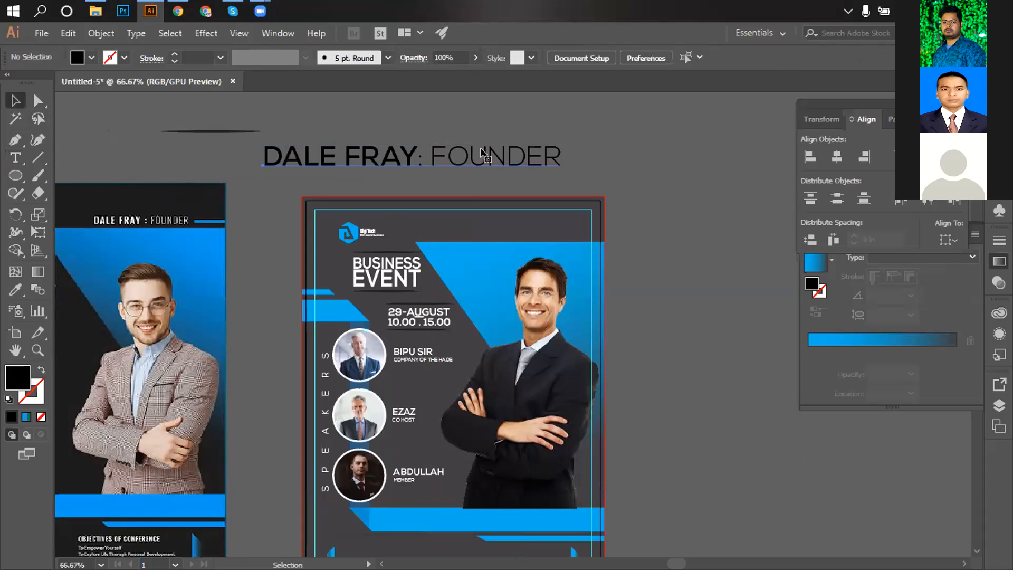
pyautogui.click(485, 154)
pyautogui.click(711, 58)
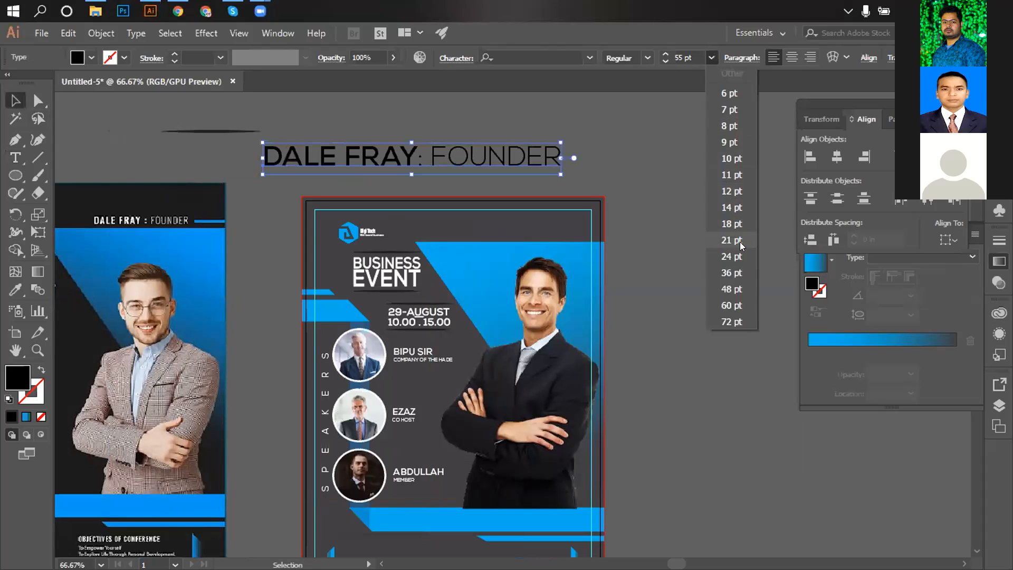
pyautogui.click(730, 256)
pyautogui.click(505, 129)
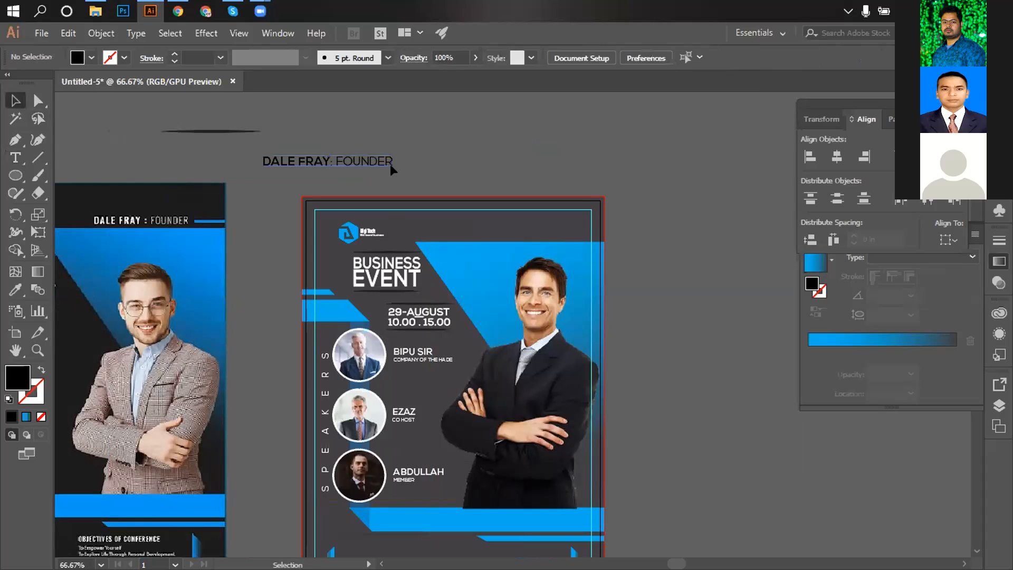
pyautogui.click(340, 167)
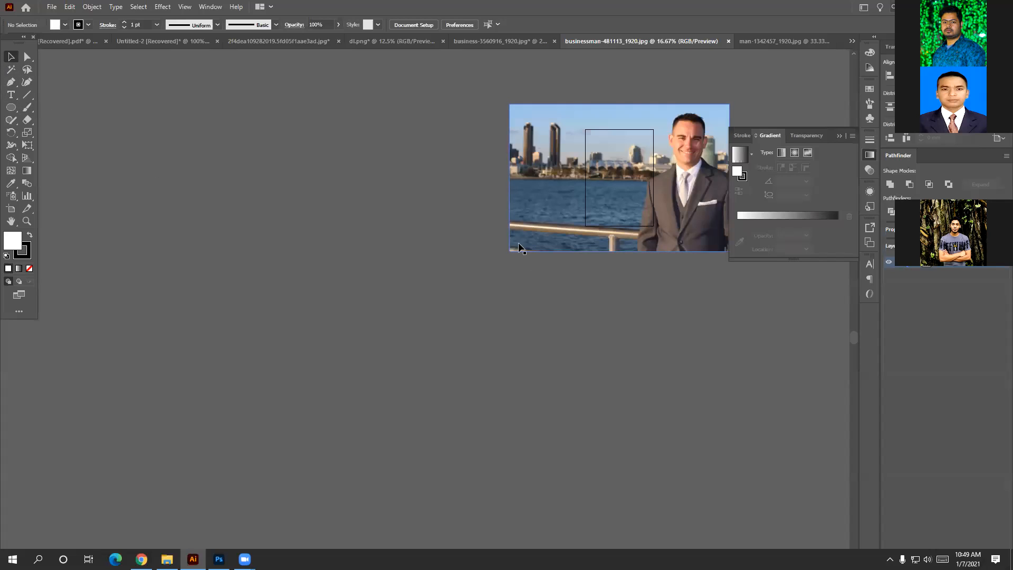
# Bring the businessman photo onto the flyer, scaled down over the second speaker circle.
pyautogui.moveTo(533, 221); pyautogui.dragTo(324, 277)
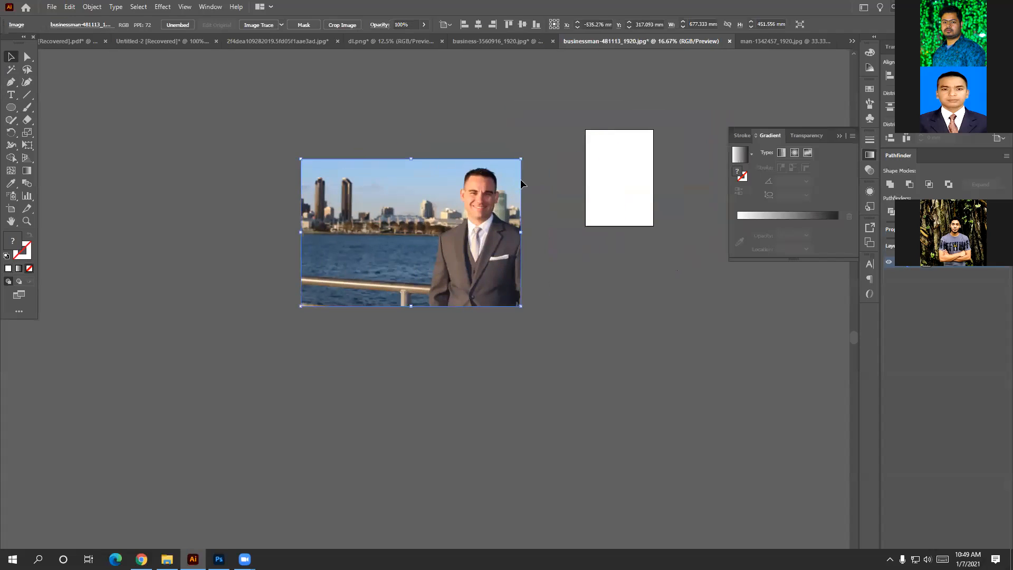
pyautogui.moveTo(519, 161); pyautogui.dragTo(230, 195)
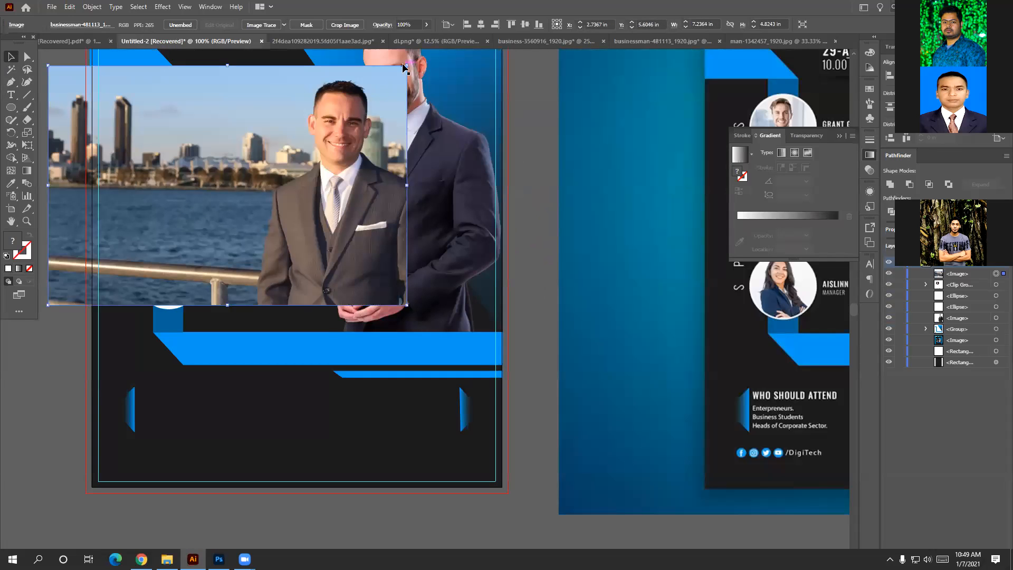
pyautogui.moveTo(404, 68); pyautogui.dragTo(246, 174)
pyautogui.moveTo(205, 221); pyautogui.dragTo(166, 222)
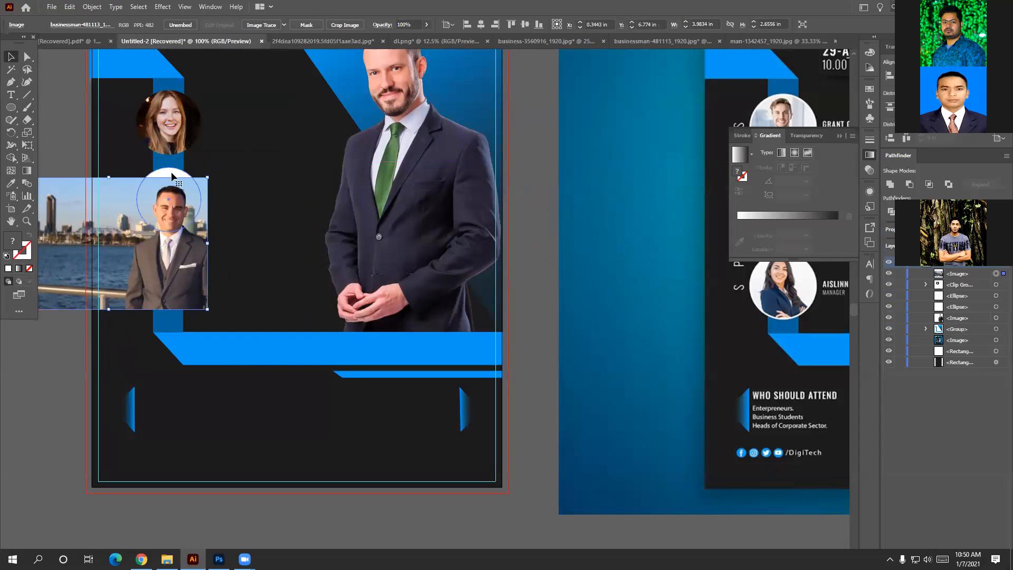
# Bring the white circle to front and clip the businessman photo to it.
pyautogui.click(172, 177)
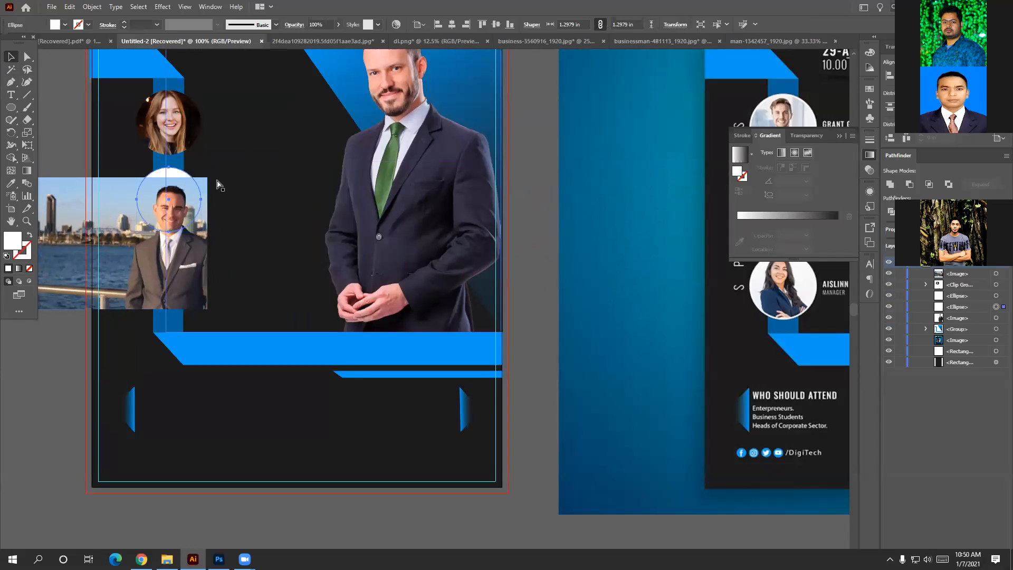
pyautogui.hotkey('ctrl', 'shift', ']')
pyautogui.moveTo(132, 244); pyautogui.dragTo(120, 232)
pyautogui.keyDown('shift'); pyautogui.click(157, 208); pyautogui.keyUp('shift')
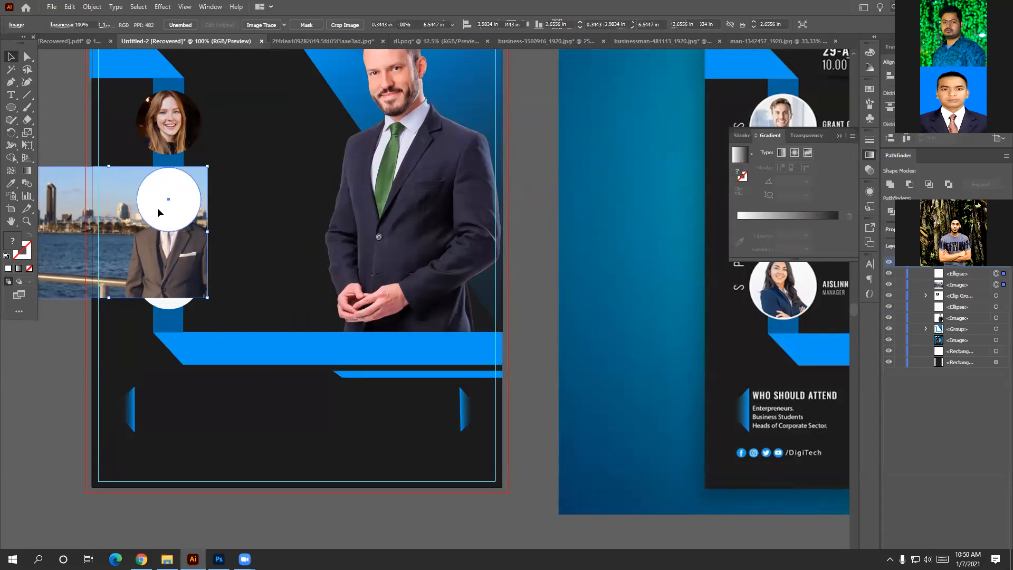
pyautogui.rightClick(157, 209)
pyautogui.click(186, 301)
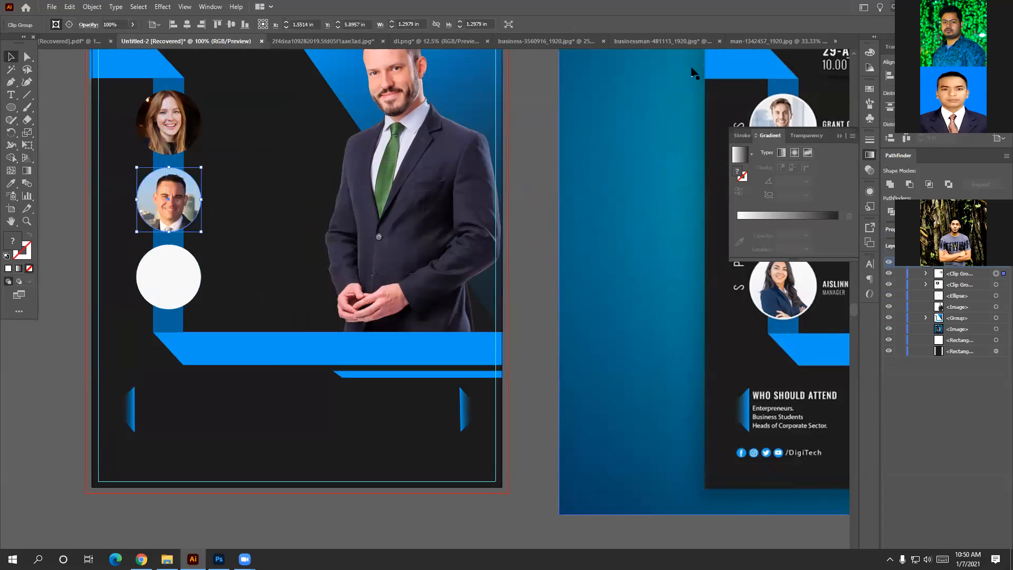
pyautogui.click(755, 42)
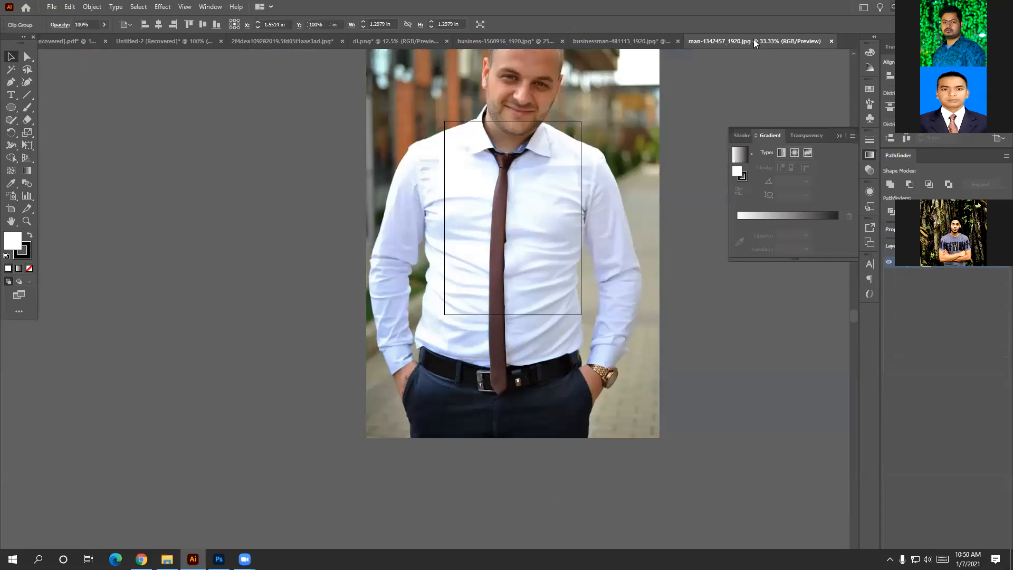
# Bring the white-shirt photo onto the flyer, scaled over the third speaker circle.
pyautogui.click(636, 165)
pyautogui.moveTo(660, 439); pyautogui.dragTo(445, 114)
pyautogui.moveTo(412, 65); pyautogui.dragTo(164, 285)
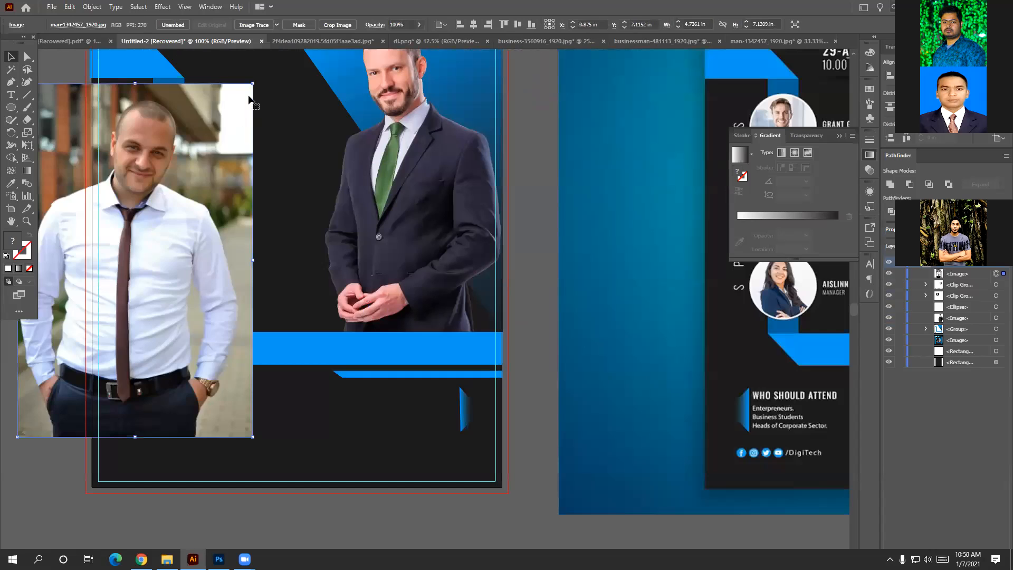
pyautogui.moveTo(253, 83); pyautogui.dragTo(160, 302)
pyautogui.moveTo(191, 268); pyautogui.dragTo(208, 244)
pyautogui.moveTo(163, 292); pyautogui.dragTo(155, 303)
# Bring the third circle to front and make a clipping mask with the photo.
pyautogui.click(177, 254)
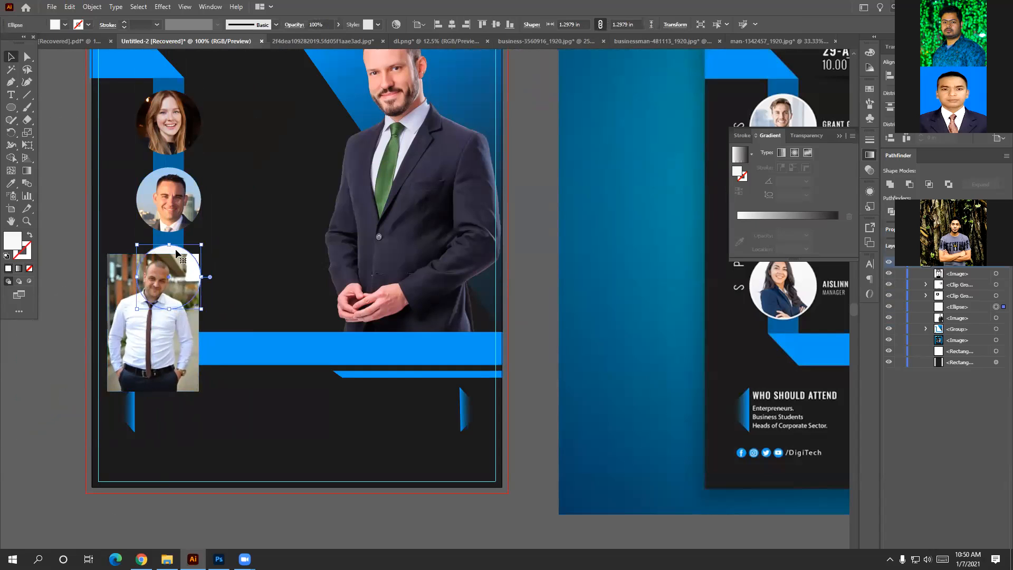
pyautogui.hotkey('ctrl', 'shift', ']')
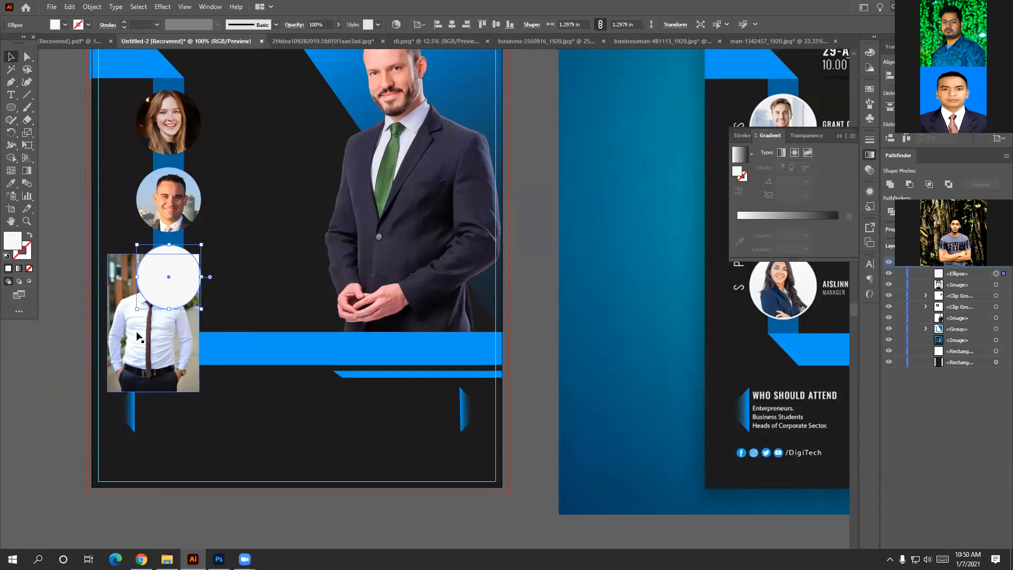
pyautogui.click(136, 331)
pyautogui.moveTo(139, 331); pyautogui.dragTo(145, 330)
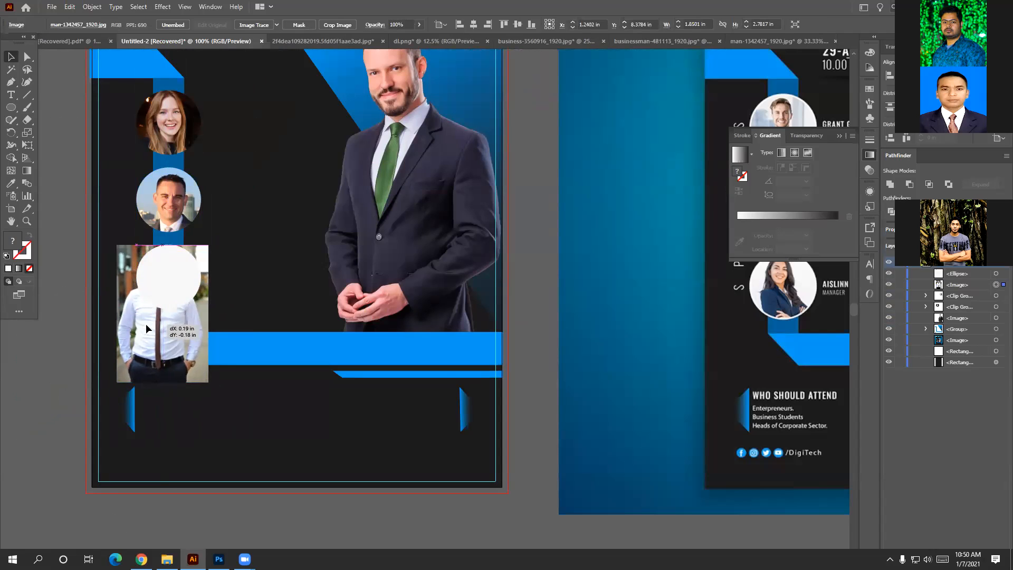
pyautogui.rightClick(166, 302)
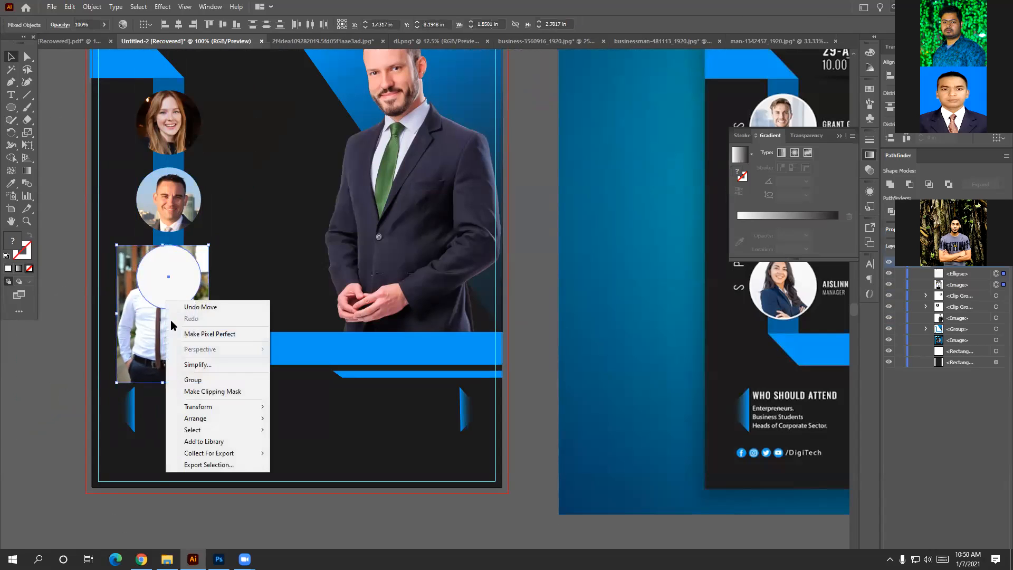
pyautogui.click(203, 391)
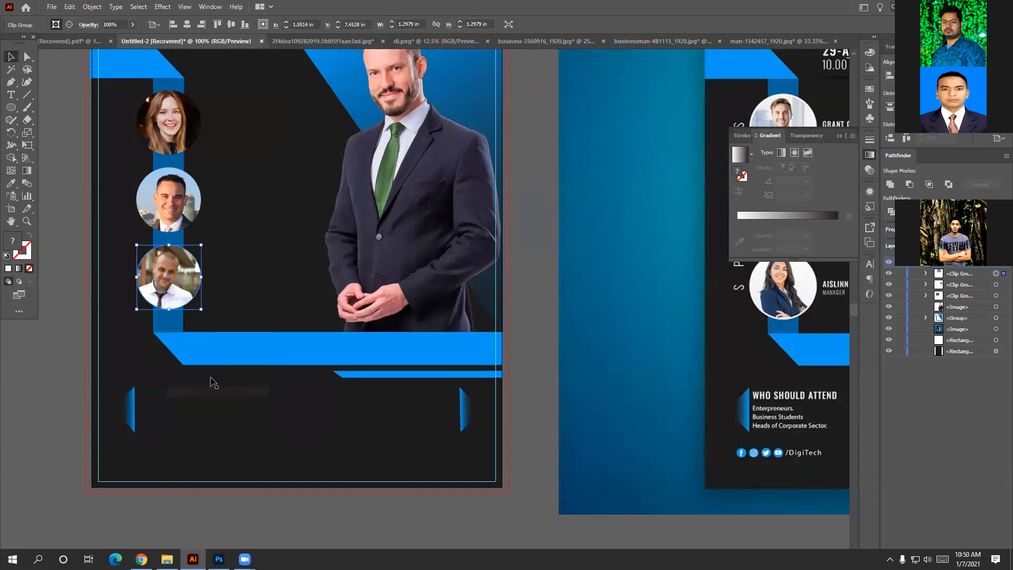
# Reposition the man's photo inside the circle so he is centred.
pyautogui.doubleClick(178, 299)
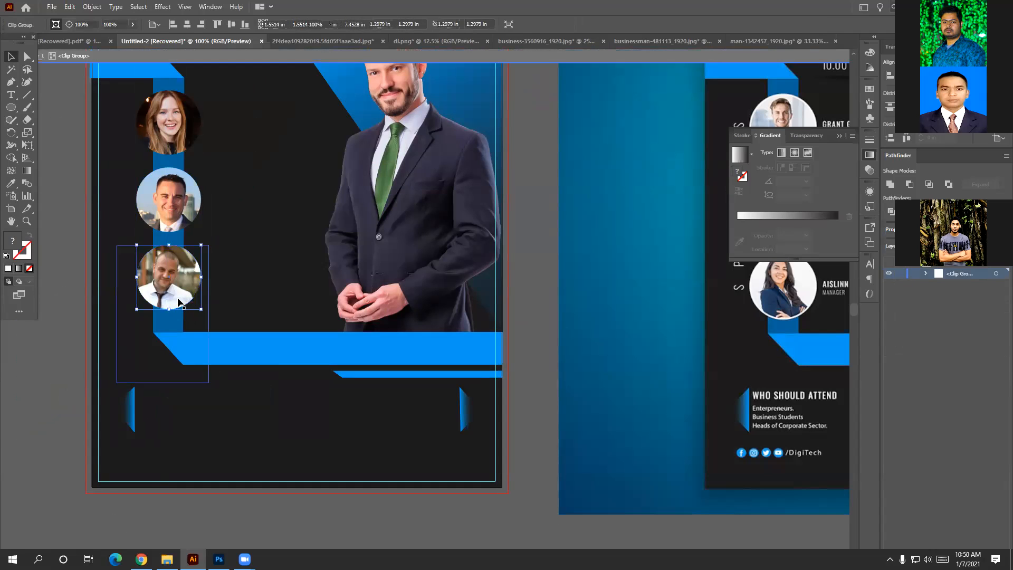
pyautogui.click(179, 300)
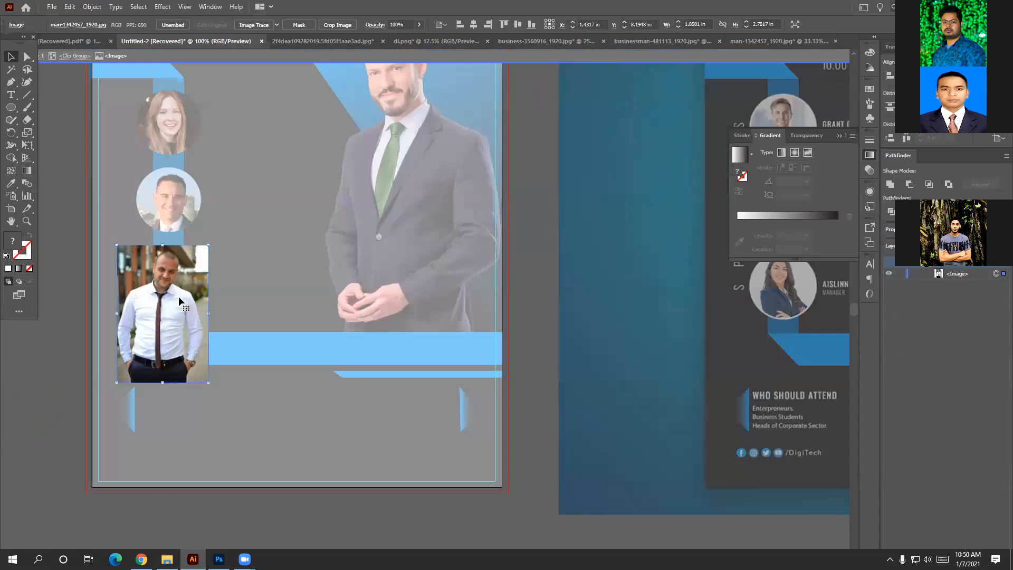
pyautogui.moveTo(175, 300); pyautogui.dragTo(180, 305)
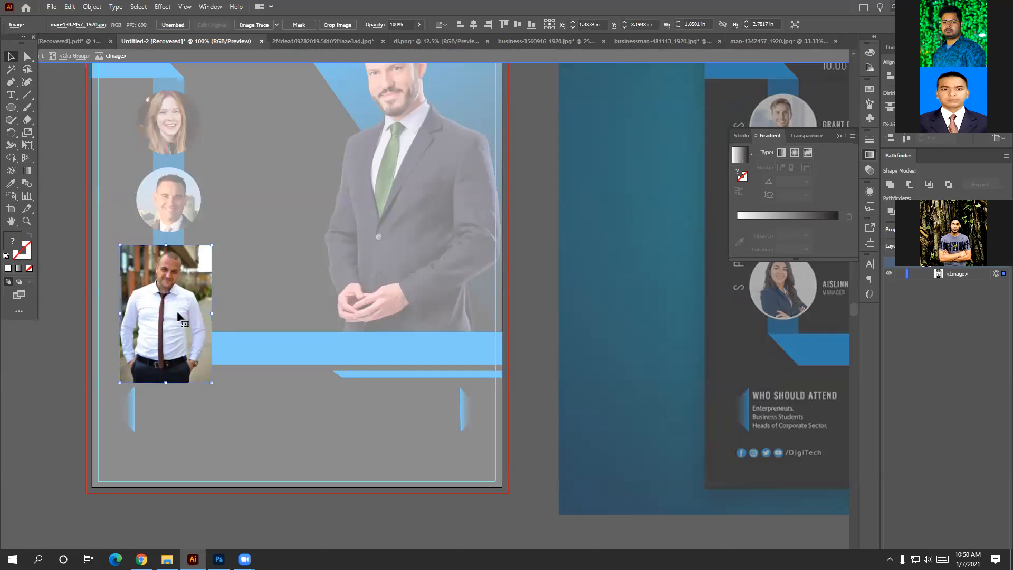
pyautogui.click(244, 292)
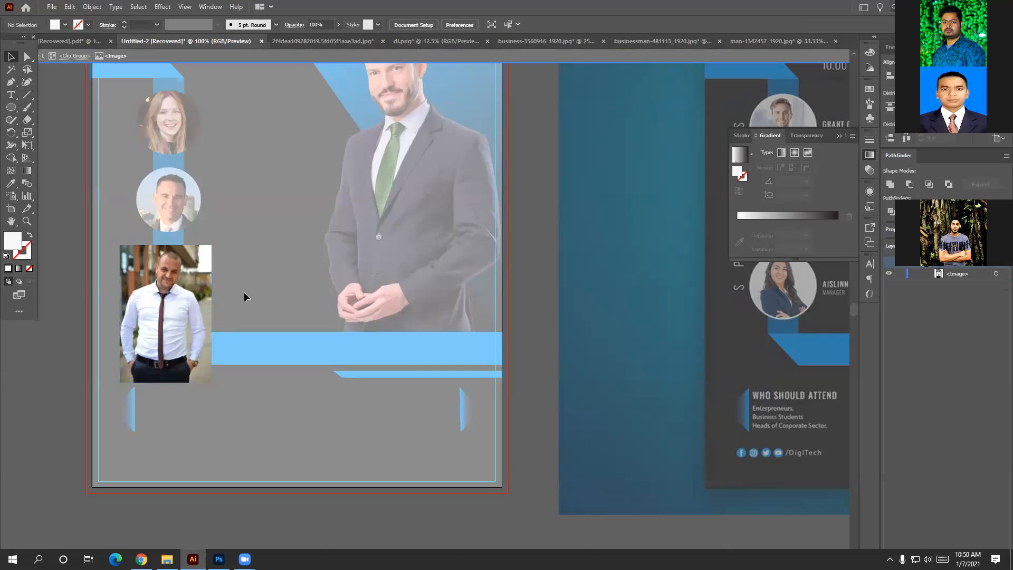
# Exit isolation mode and zoom out to show the flyer and reference design.
pyautogui.scroll(-3, 244, 292)
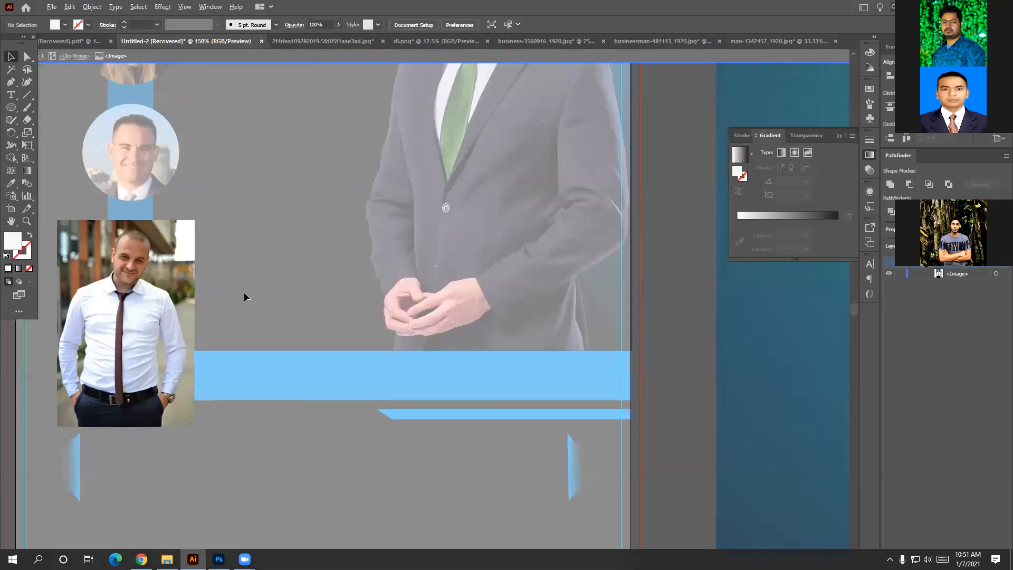
pyautogui.press('Escape')
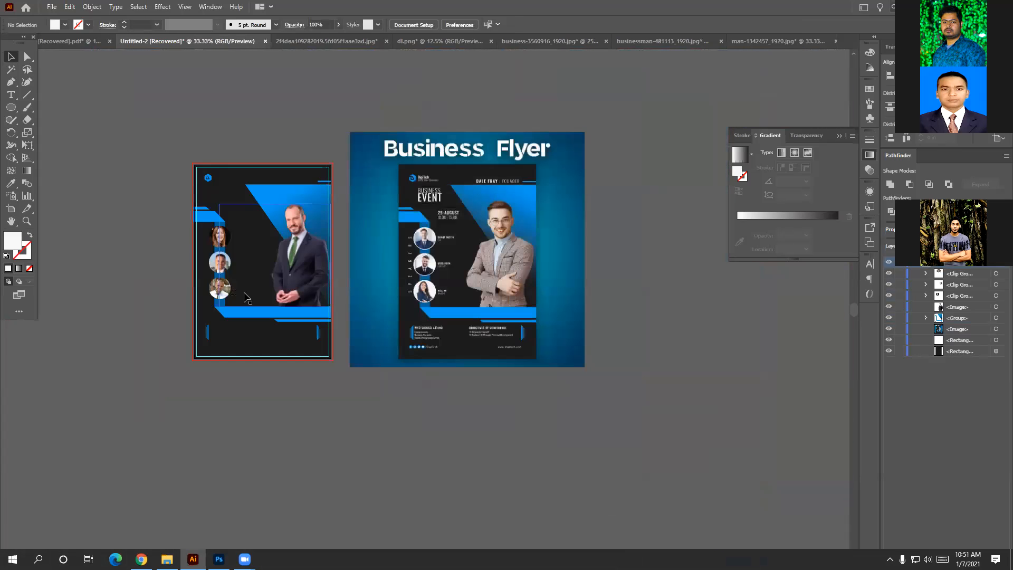
pyautogui.scroll(5, 295, 279)
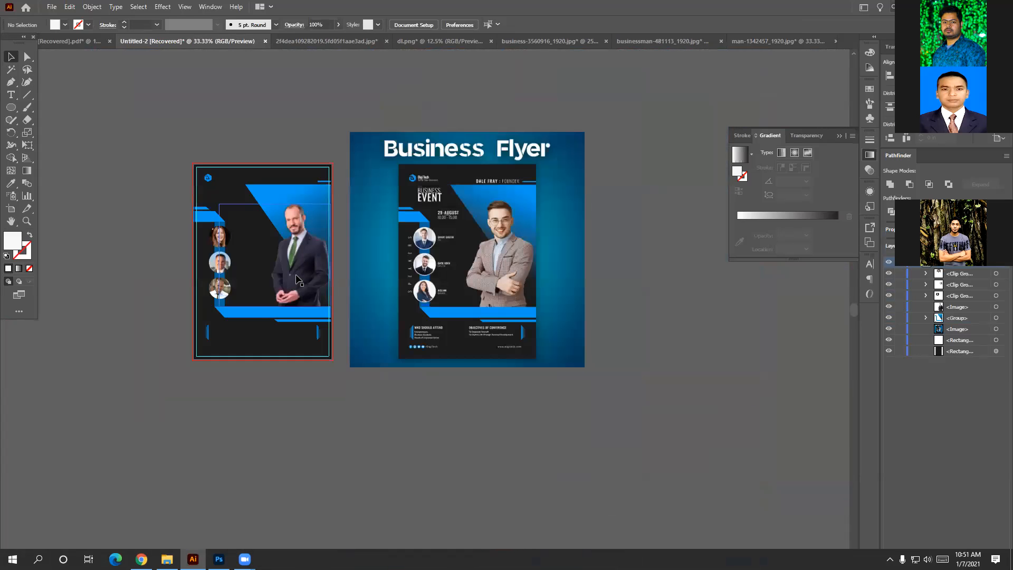
pyautogui.scroll(3, 297, 279)
pyautogui.scroll(1, 298, 280)
pyautogui.scroll(-1, 297, 280)
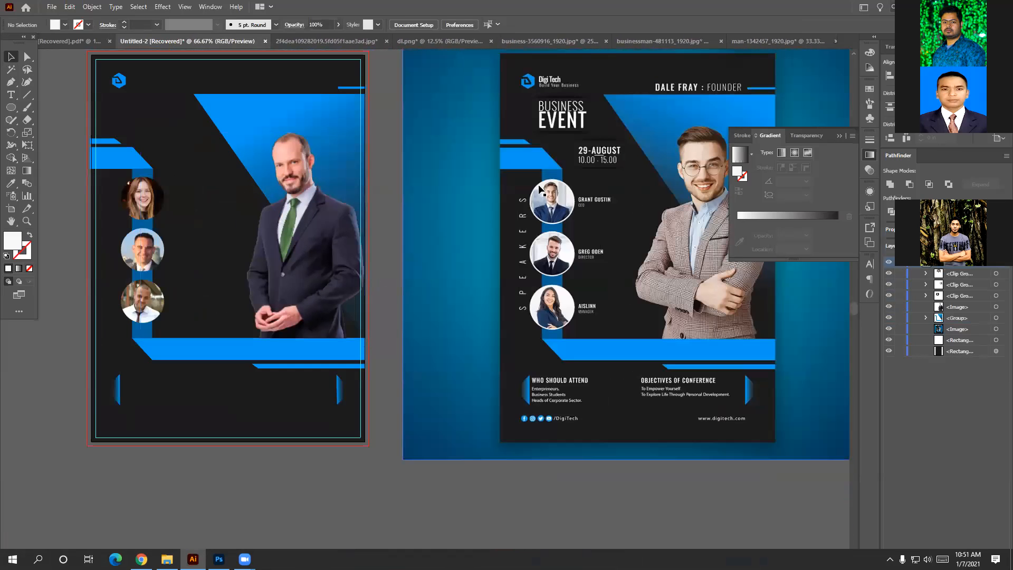
pyautogui.click(10, 95)
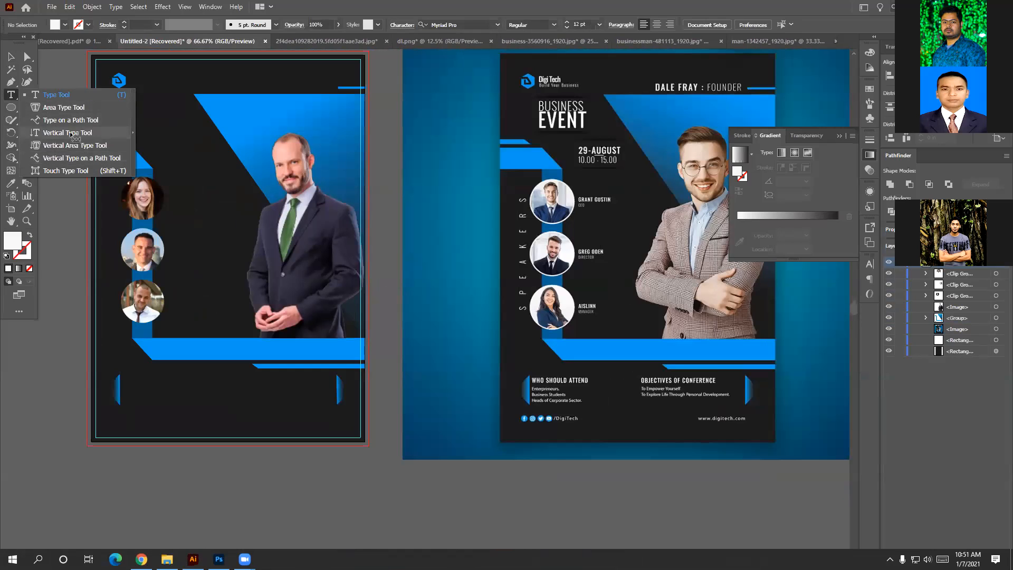
# Add a horizontal SPEAKERS text object and move it beside the reference design.
pyautogui.click(71, 133)
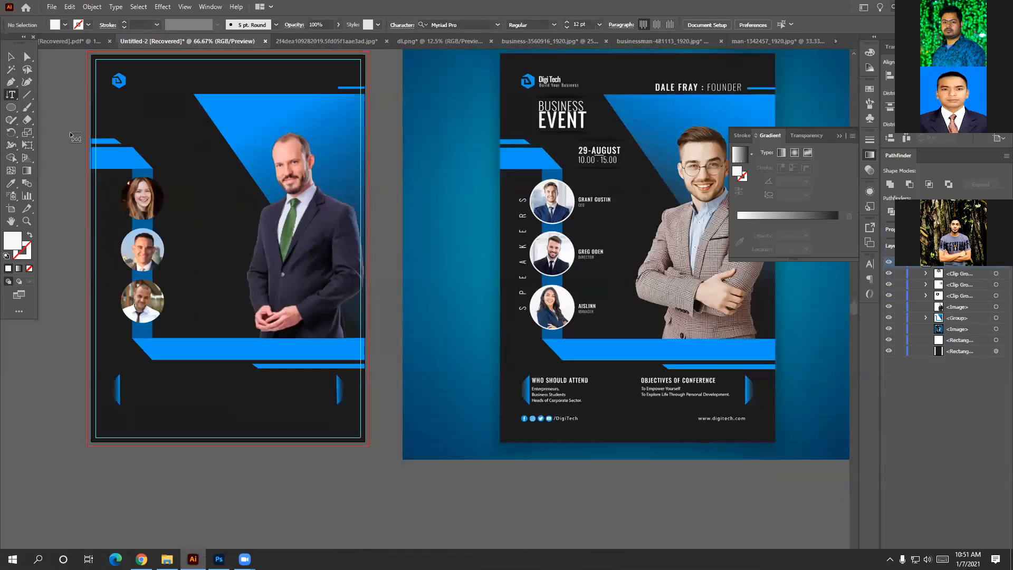
pyautogui.click(10, 95)
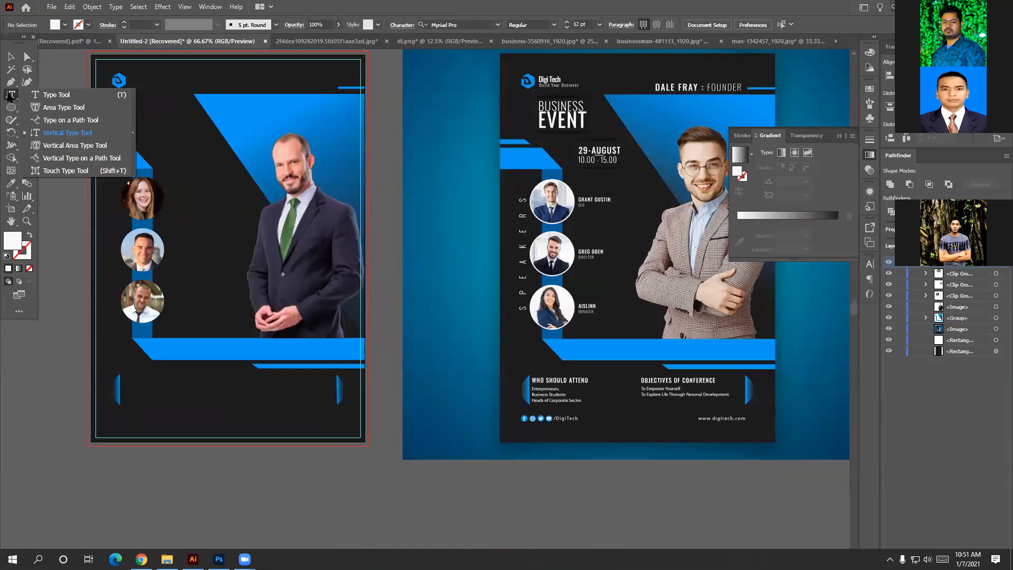
pyautogui.click(56, 95)
pyautogui.click(202, 188)
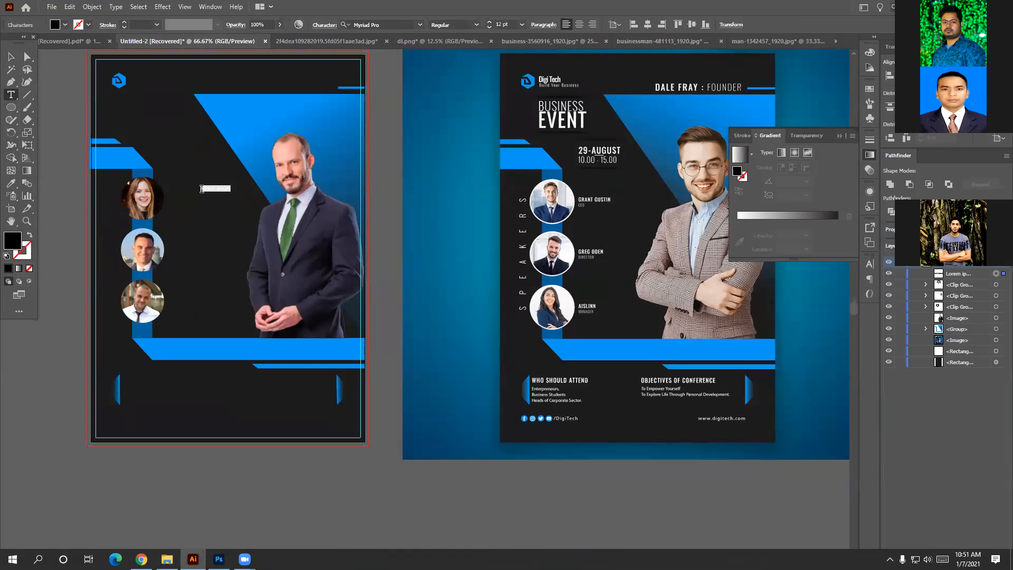
pyautogui.press('BackSpace')
pyautogui.click(10, 57)
pyautogui.moveTo(218, 191); pyautogui.dragTo(444, 303)
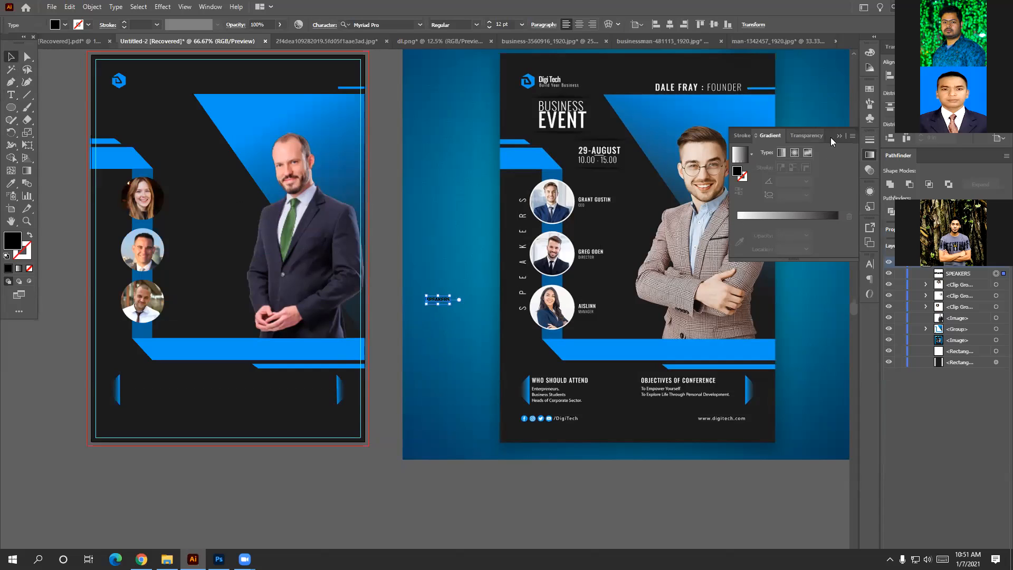
# Set the SPEAKERS letter tracking to 200, keeping automatic kerning.
pyautogui.click(869, 154)
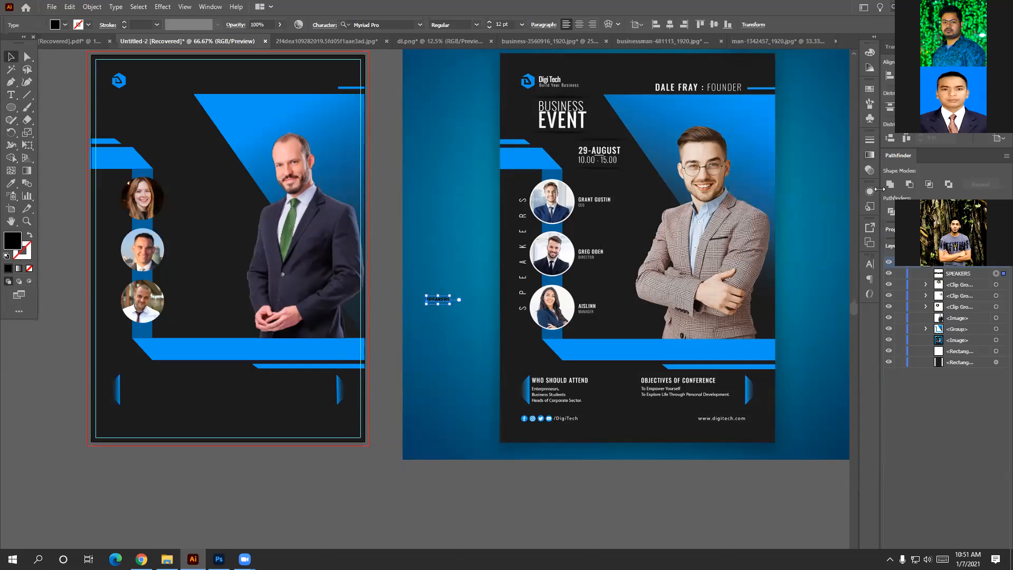
pyautogui.click(869, 263)
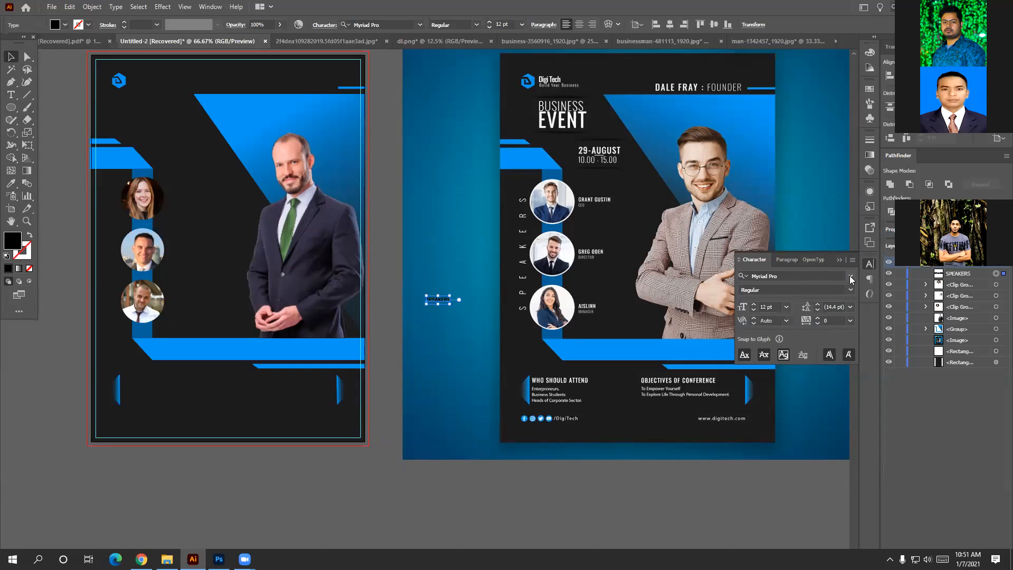
pyautogui.click(786, 320)
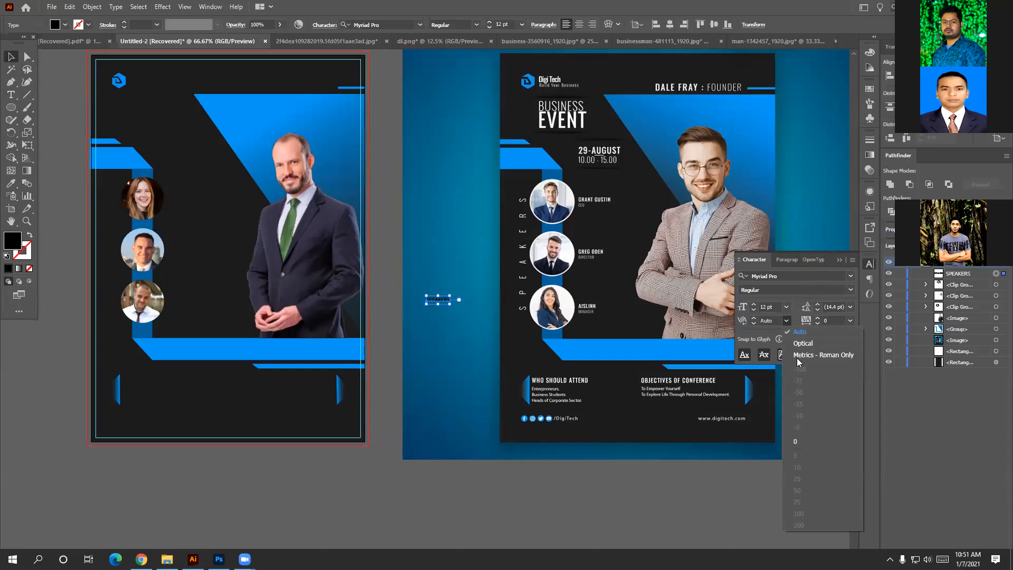
pyautogui.click(788, 321)
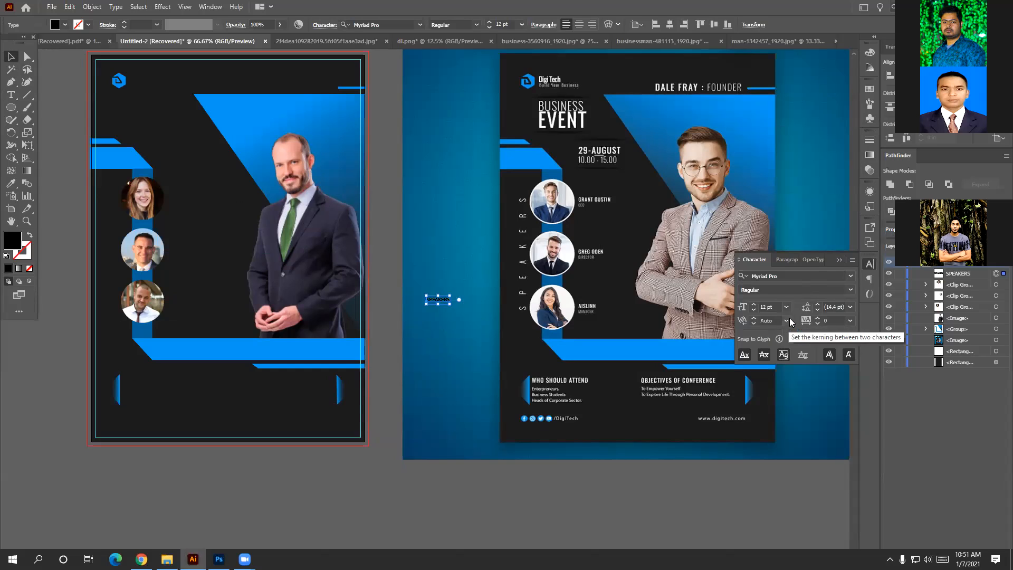
pyautogui.click(850, 322)
pyautogui.click(862, 487)
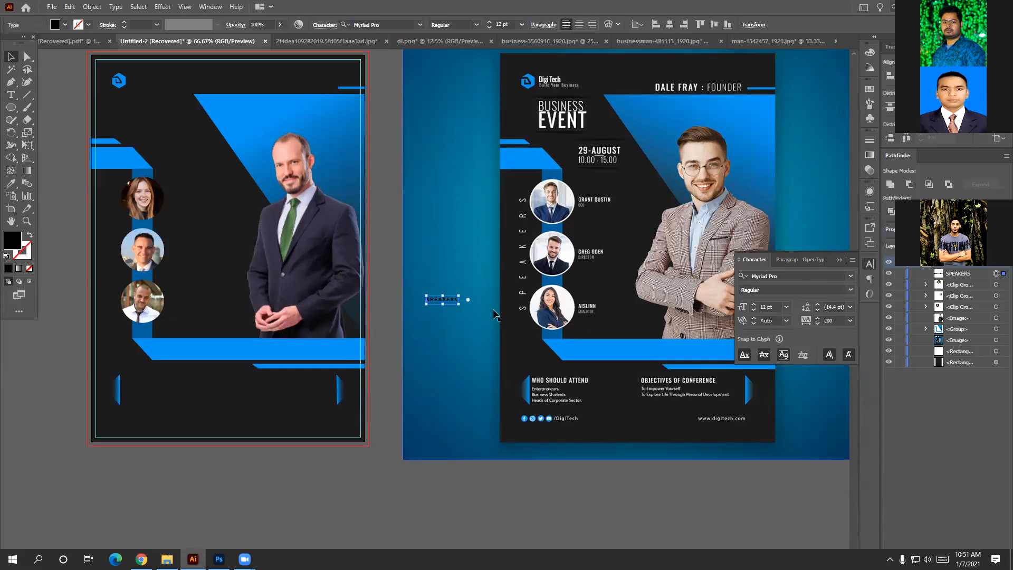
# Enlarge the SPEAKERS text, shift it left, and raise its tracking to 800.
pyautogui.moveTo(463, 310); pyautogui.dragTo(547, 350)
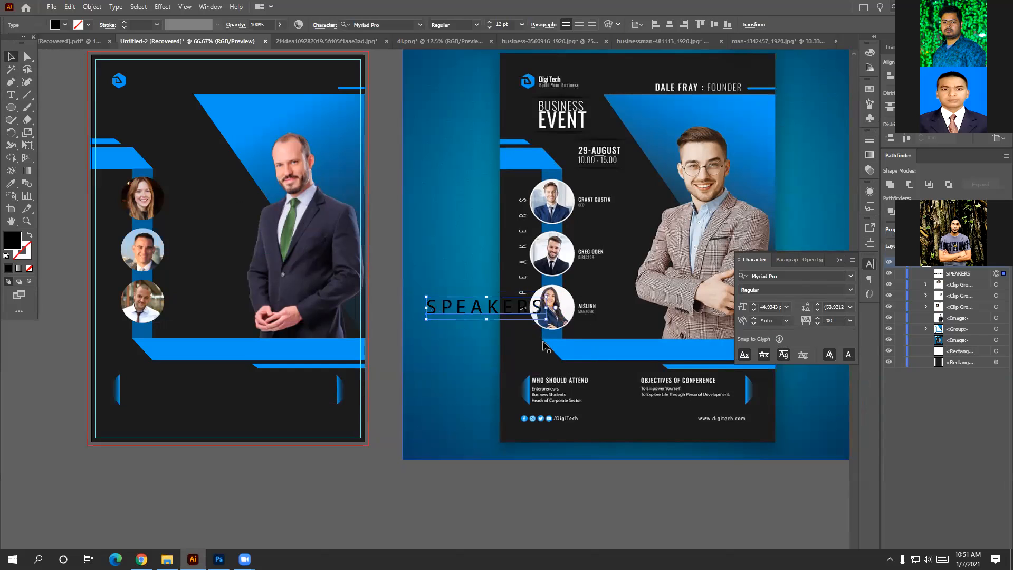
pyautogui.moveTo(496, 312); pyautogui.dragTo(472, 308)
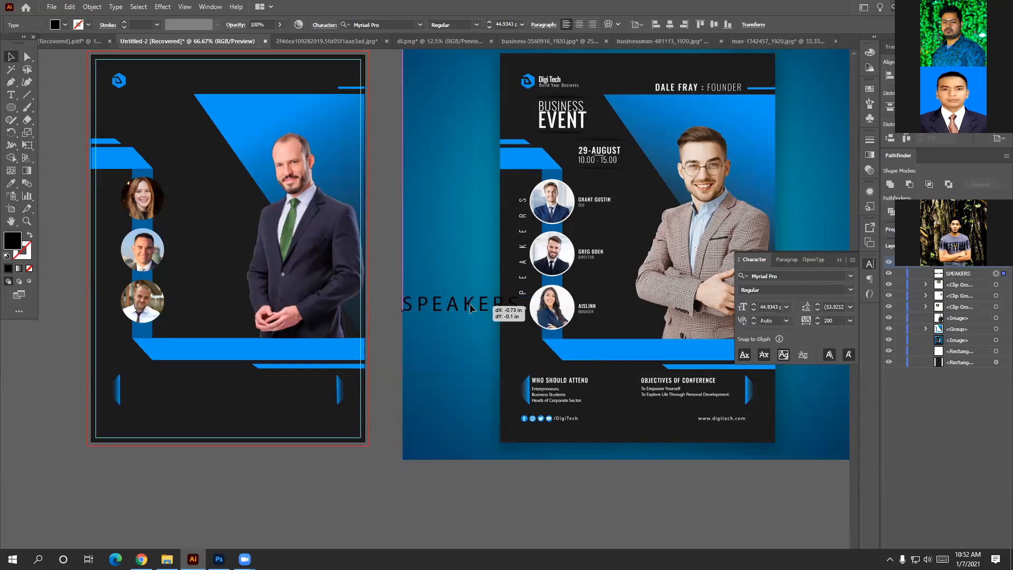
pyautogui.click(839, 320)
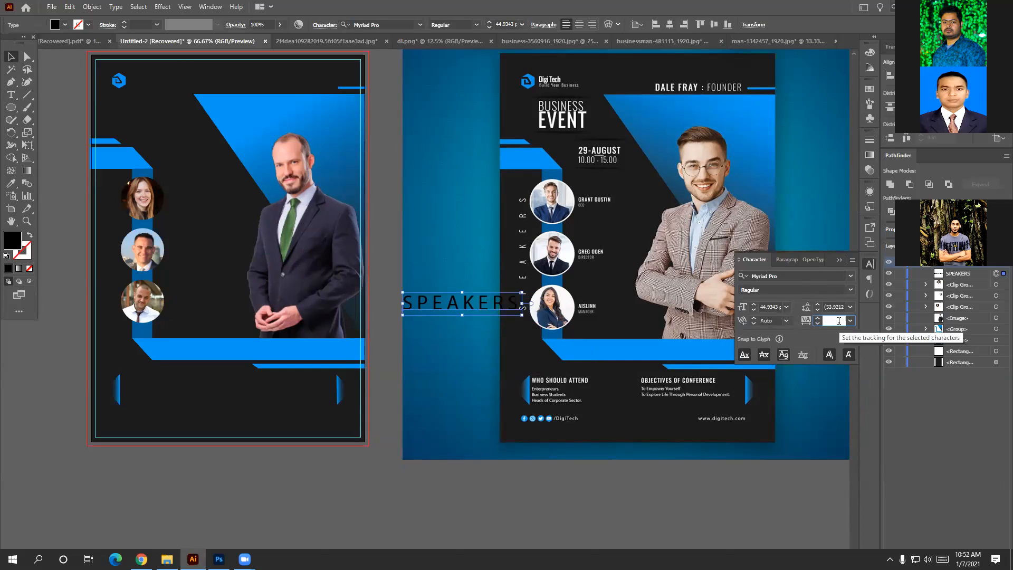
pyautogui.write('800')
pyautogui.press('Return')
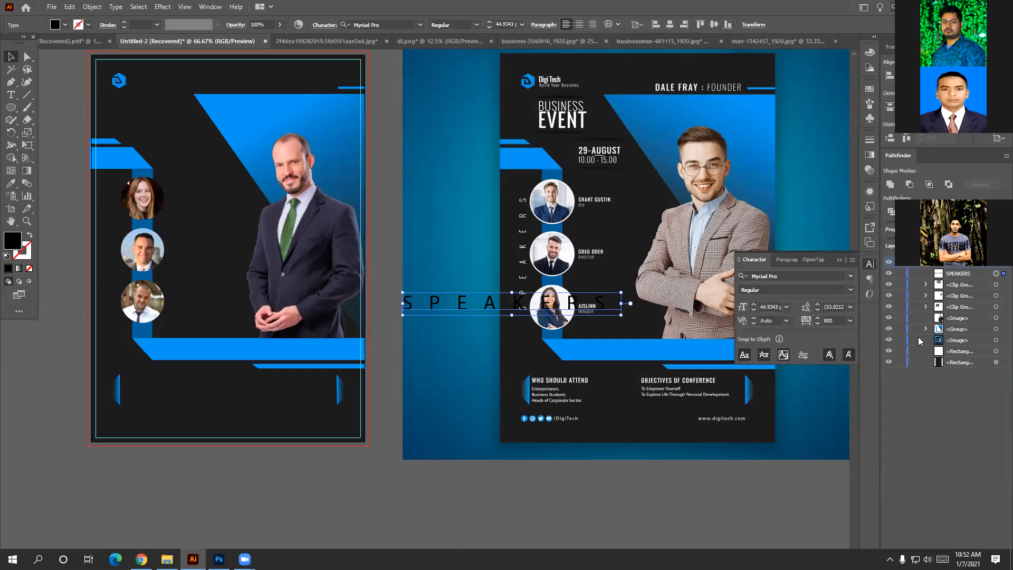
pyautogui.click(850, 275)
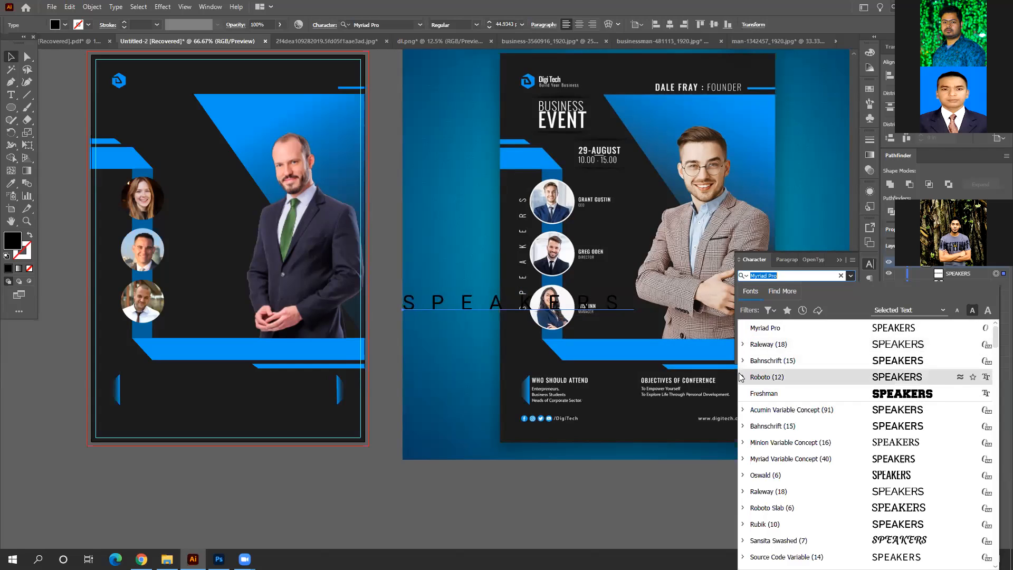
# Set SPEAKERS in Oswald Light, rotate it vertical, and place it over the speaker circles.
pyautogui.scroll(-2, 742, 432)
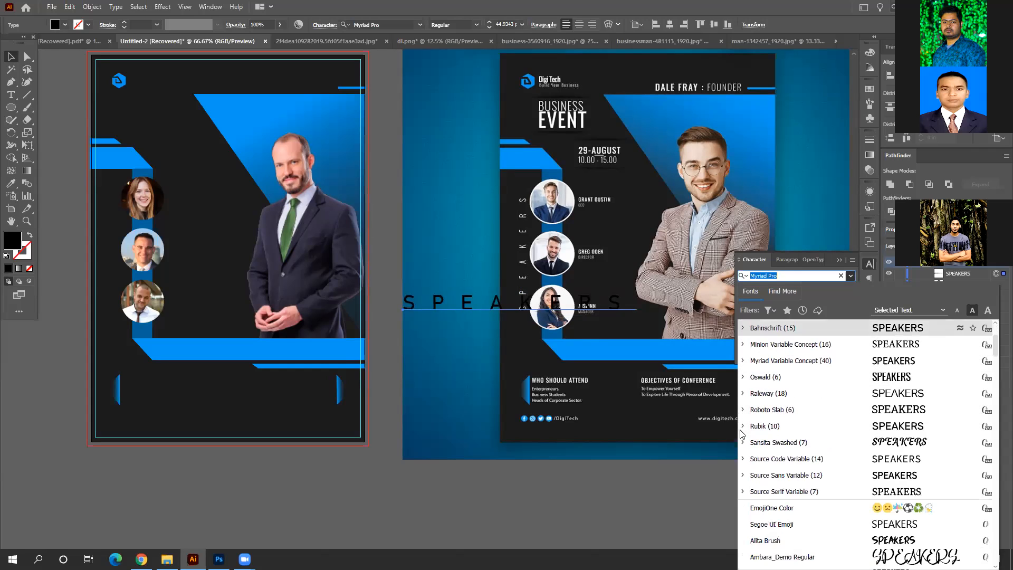
pyautogui.click(742, 378)
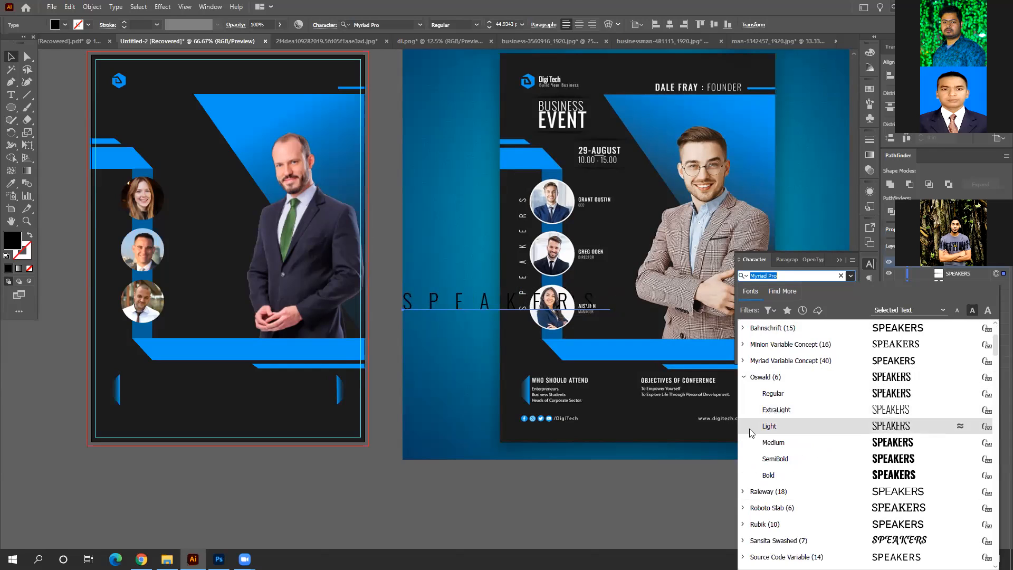
pyautogui.click(770, 426)
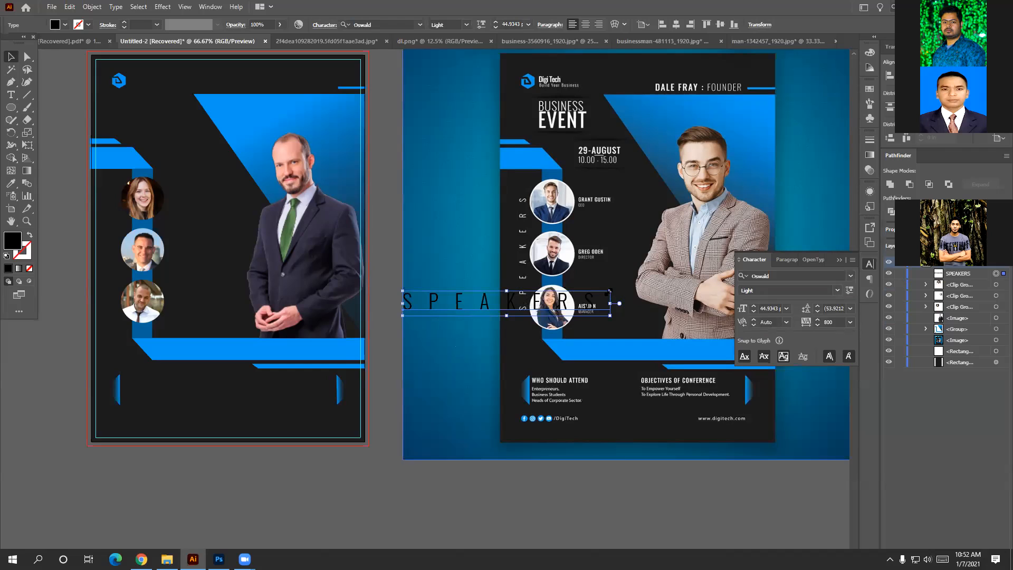
pyautogui.moveTo(613, 288); pyautogui.dragTo(490, 199)
pyautogui.moveTo(498, 305); pyautogui.dragTo(518, 268)
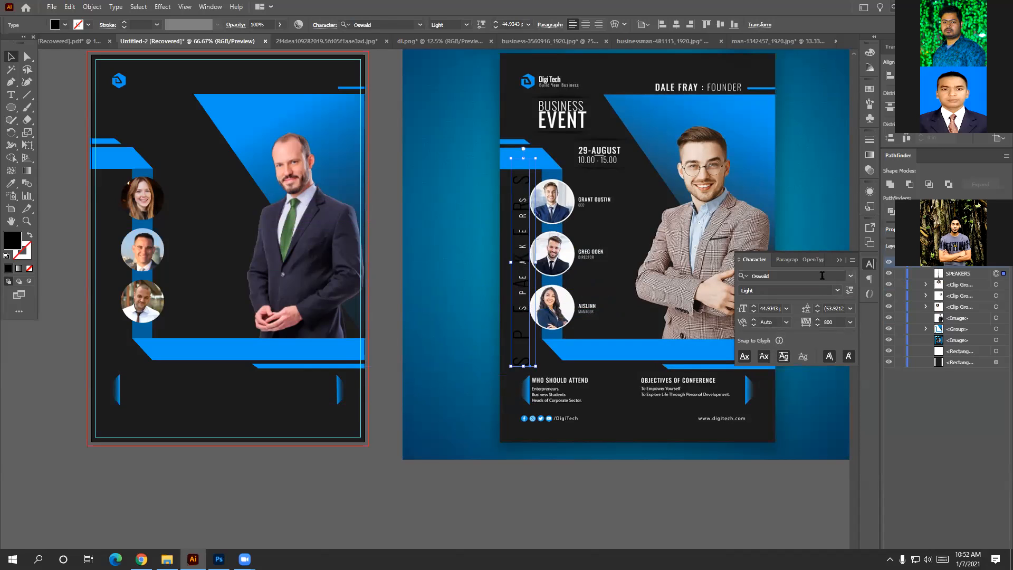
# Fill the vertical SPEAKERS label with white.
pyautogui.click(870, 52)
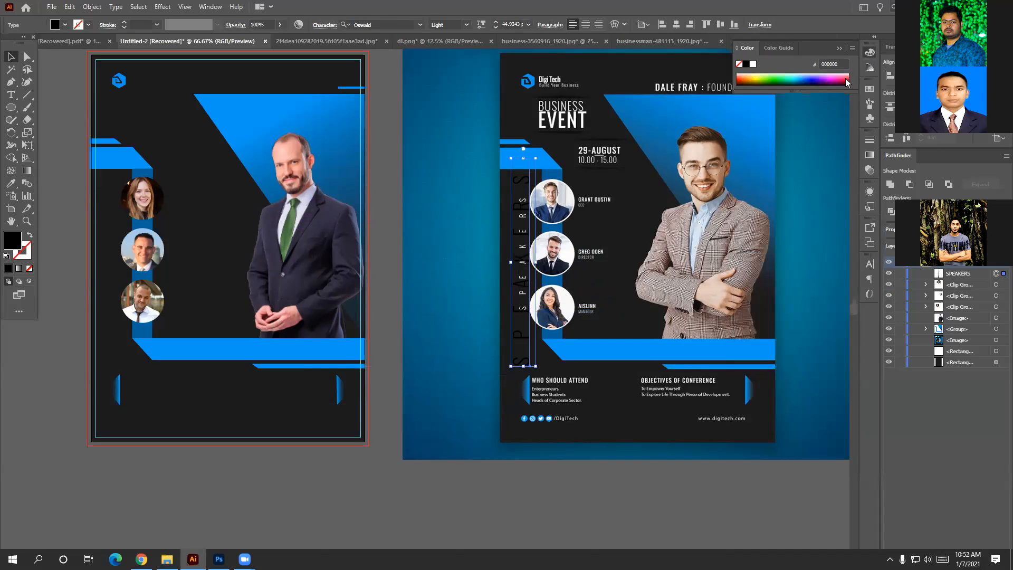
pyautogui.click(752, 64)
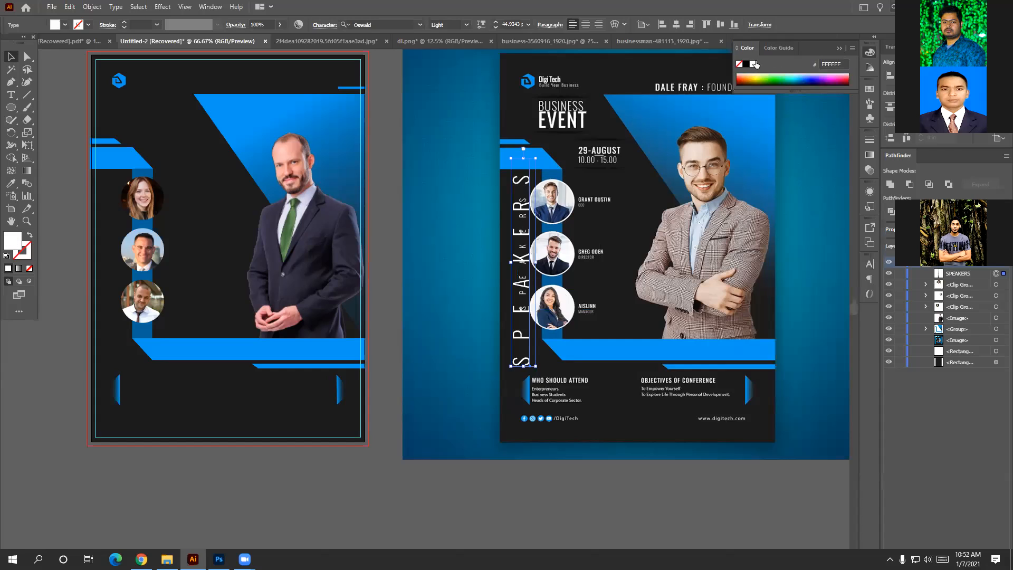
pyautogui.click(870, 53)
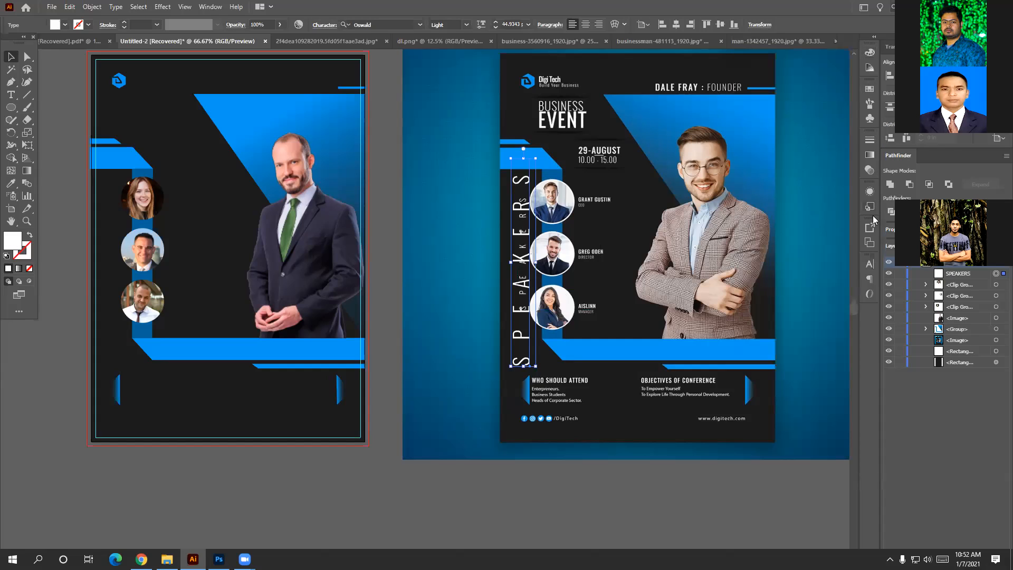
pyautogui.click(870, 264)
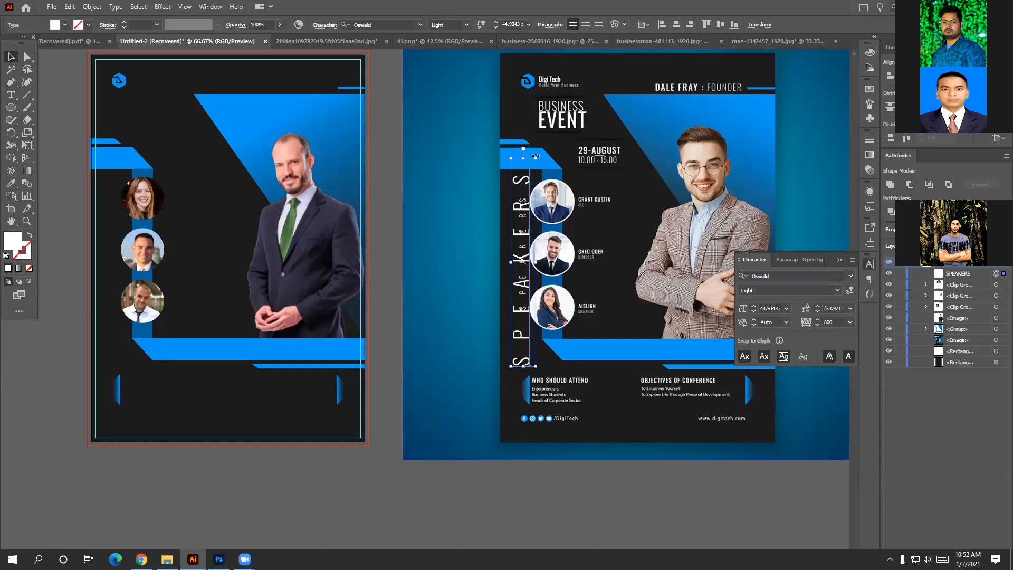
# Scale the SPEAKERS label down to about 19.55 pt.
pyautogui.moveTo(537, 157); pyautogui.dragTo(525, 183)
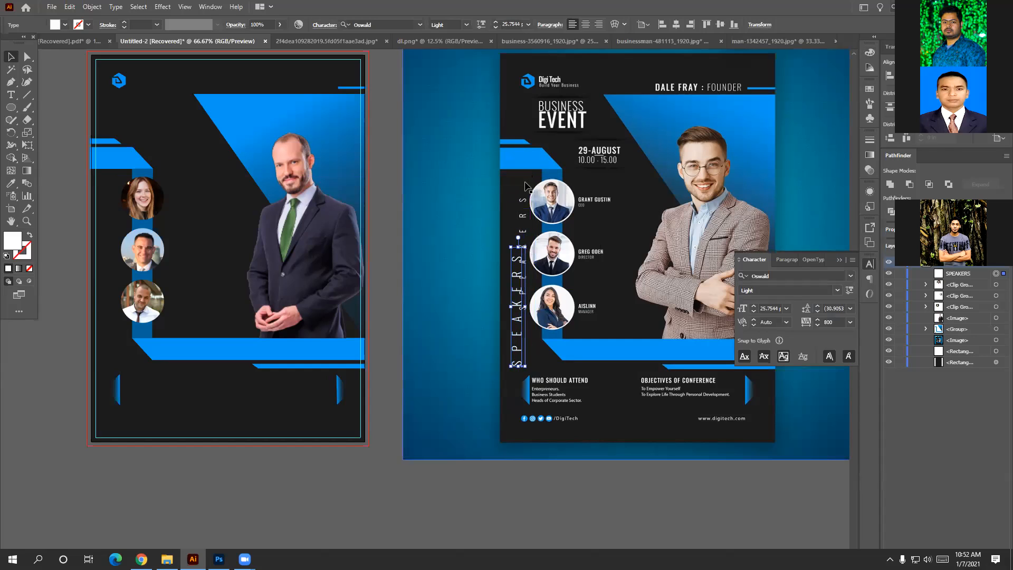
pyautogui.moveTo(515, 295); pyautogui.dragTo(528, 199)
pyautogui.moveTo(523, 251); pyautogui.dragTo(524, 240)
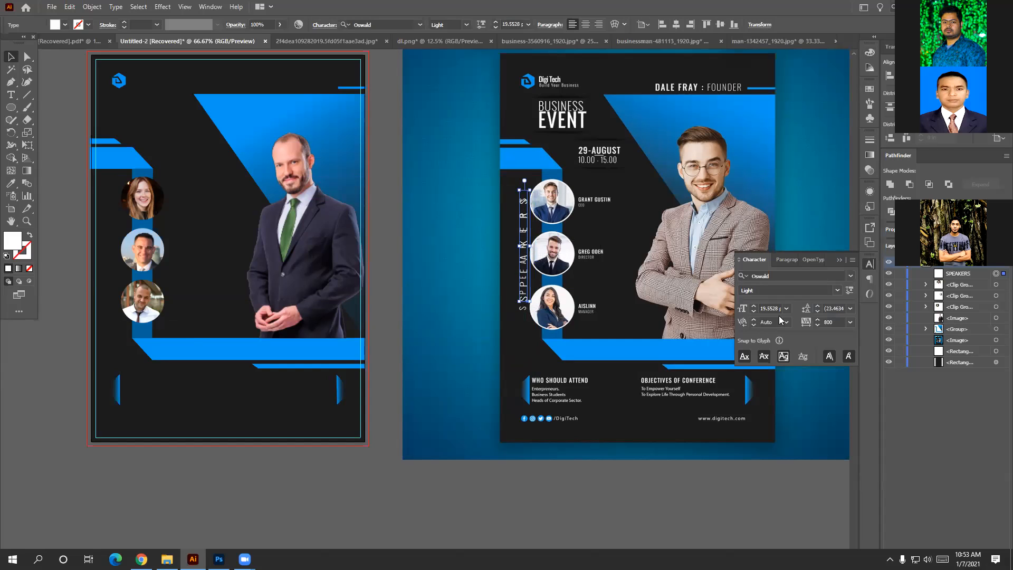
# Set SPEAKERS tracking to 1000 and move it just left of the speaker photos.
pyautogui.click(825, 323)
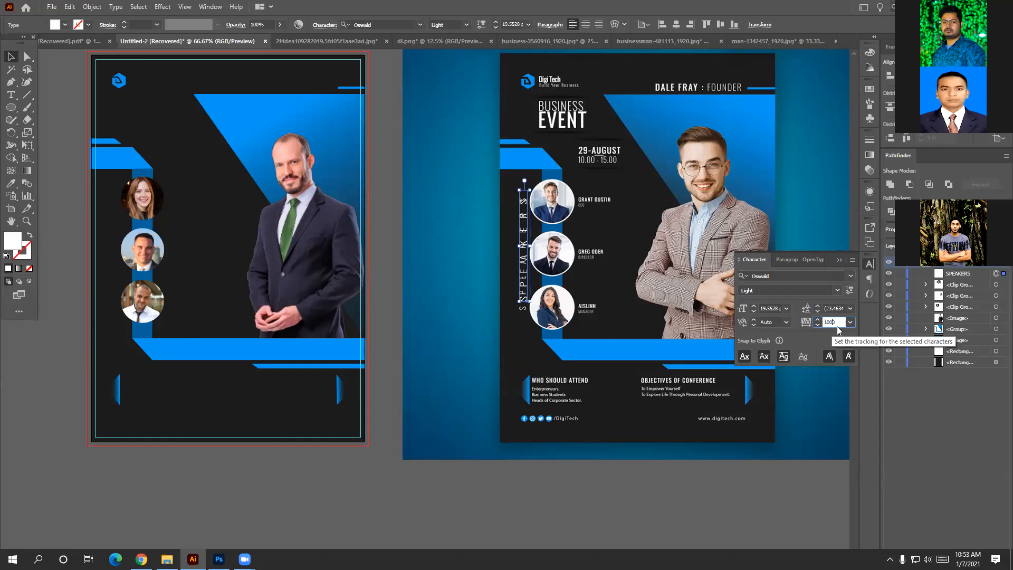
pyautogui.press('Return')
pyautogui.moveTo(534, 279); pyautogui.dragTo(115, 277)
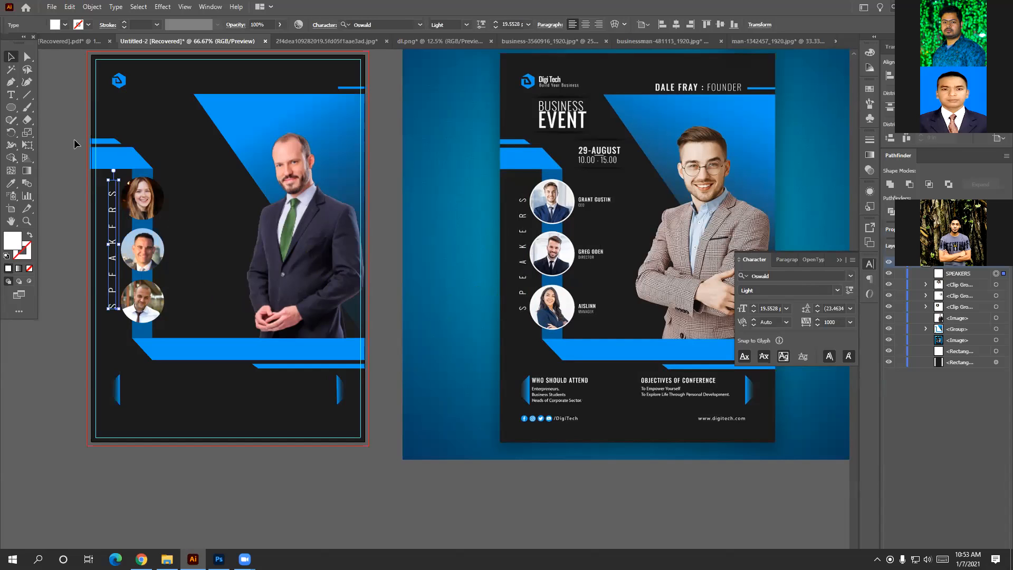
pyautogui.click(11, 95)
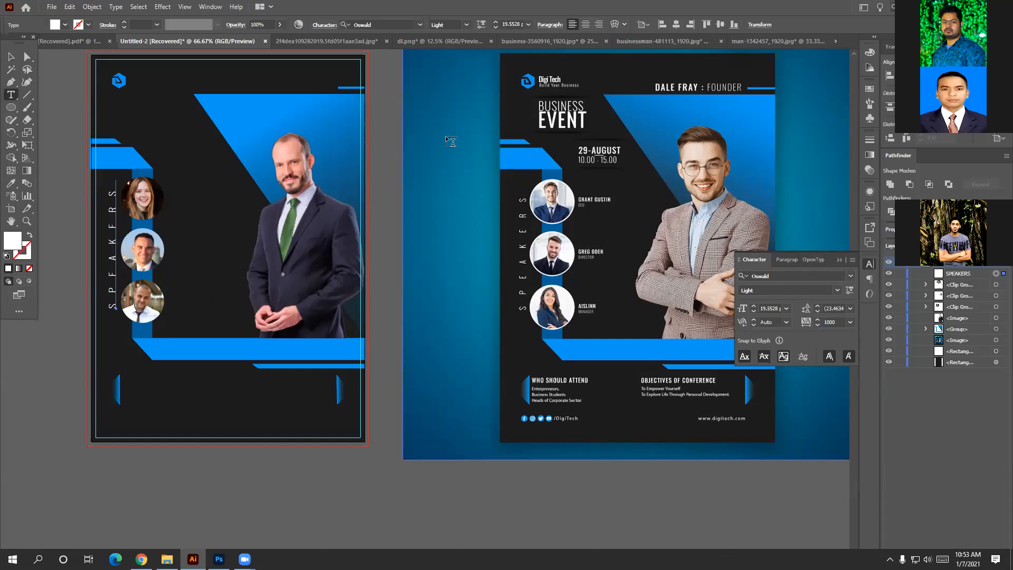
# Add a new text object near the title with 0 tracking and white fill, moving stray text aside.
pyautogui.click(536, 100)
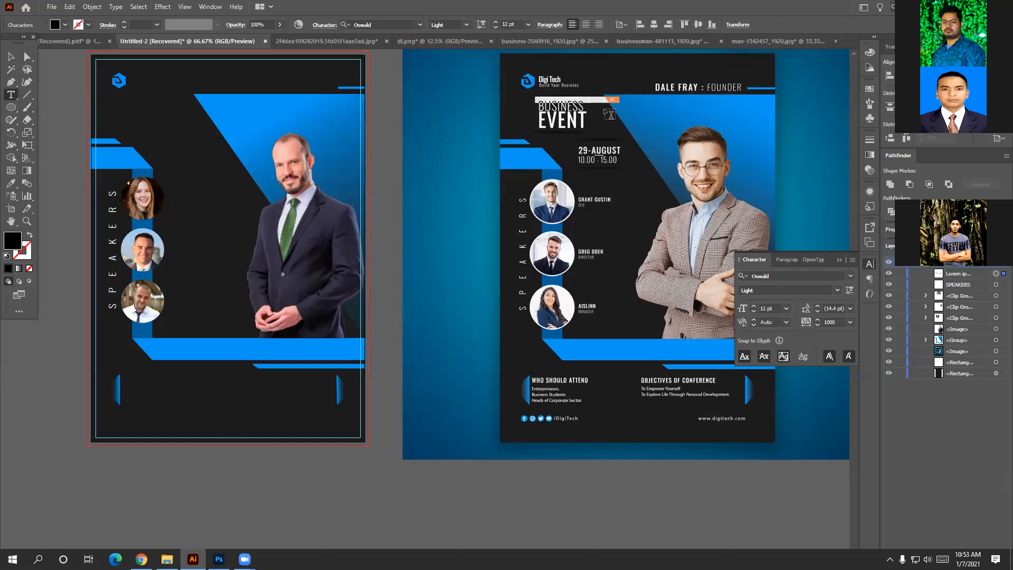
pyautogui.press('BackSpace')
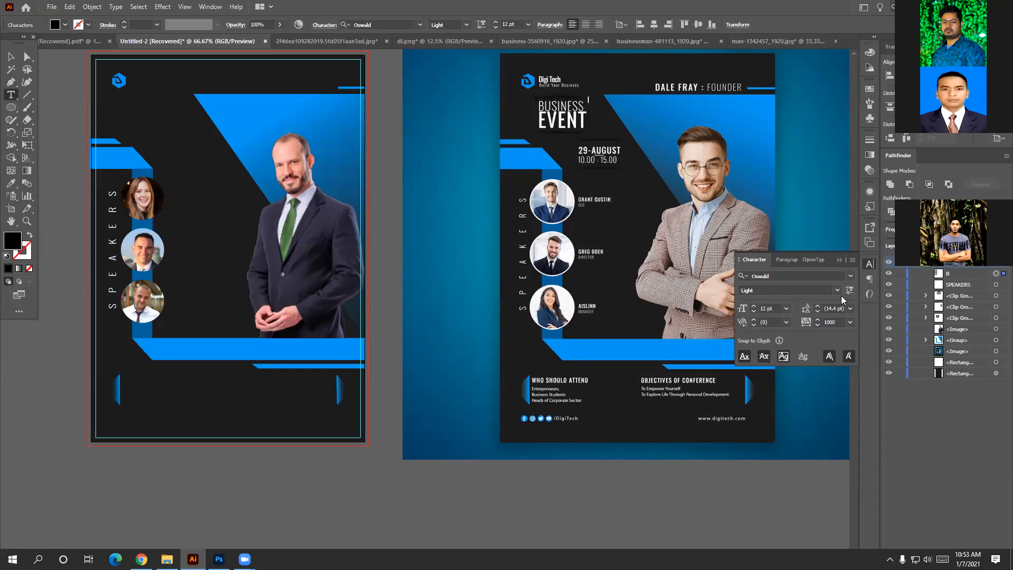
pyautogui.click(849, 322)
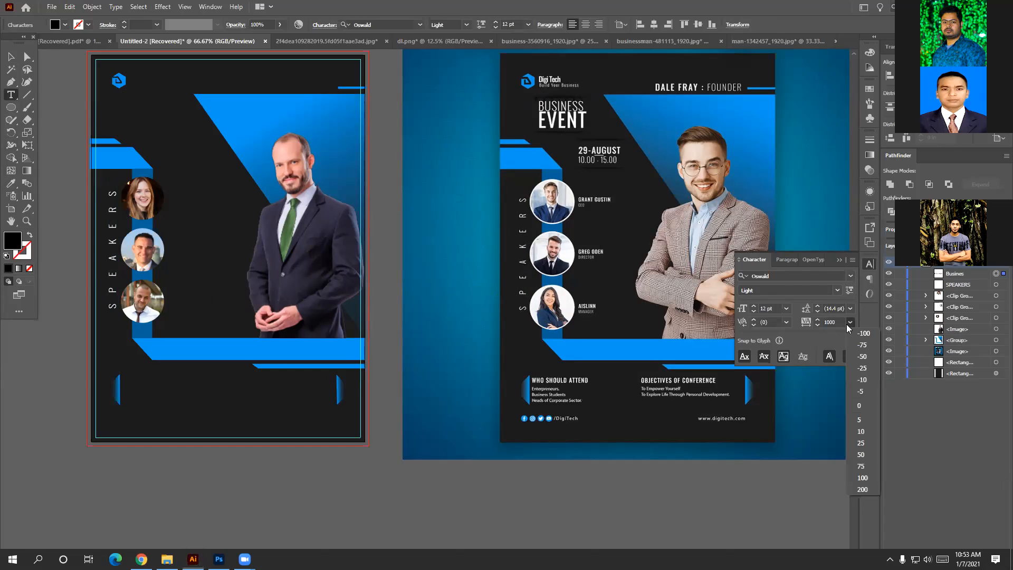
pyautogui.click(858, 406)
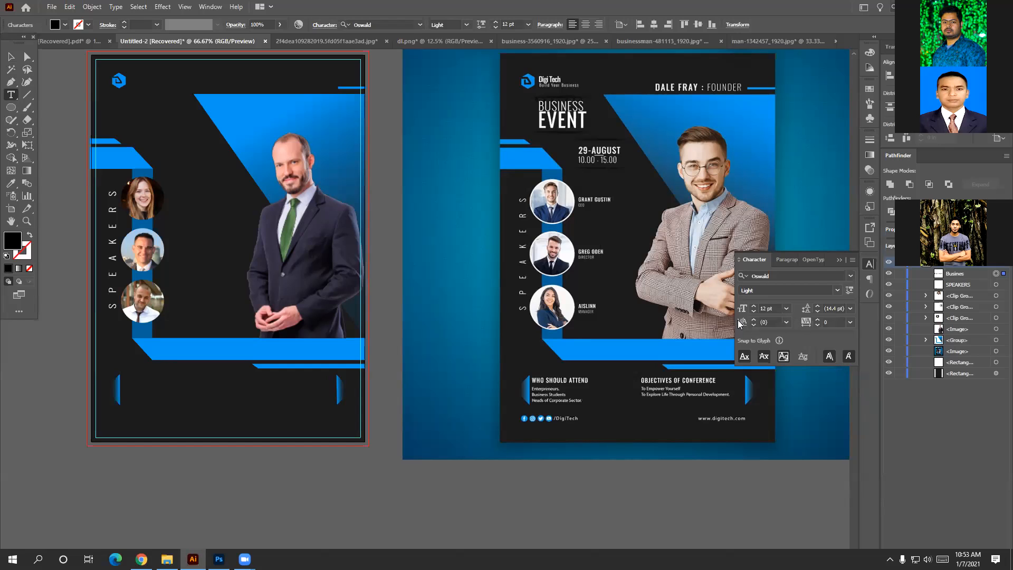
pyautogui.click(870, 52)
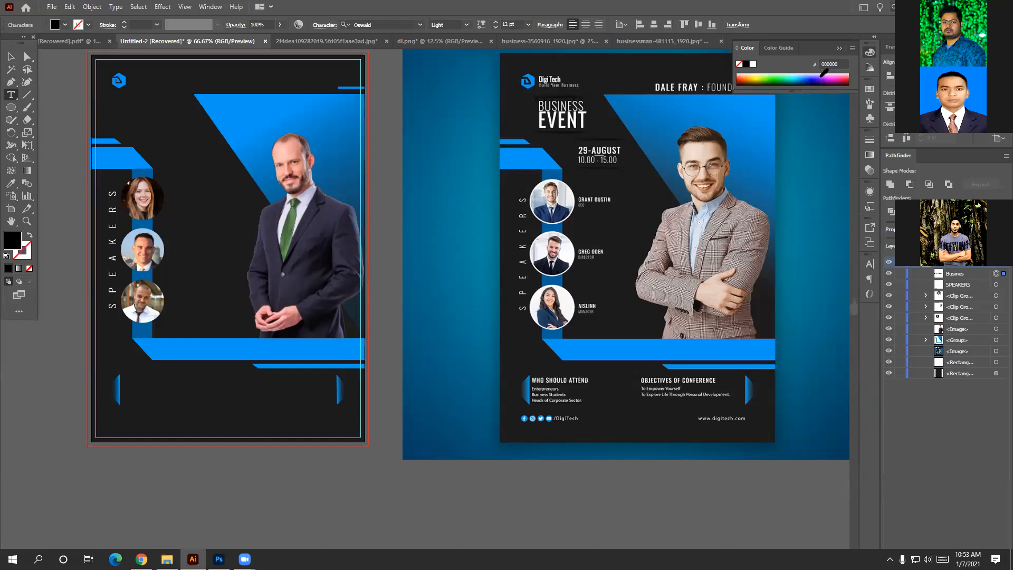
pyautogui.click(754, 63)
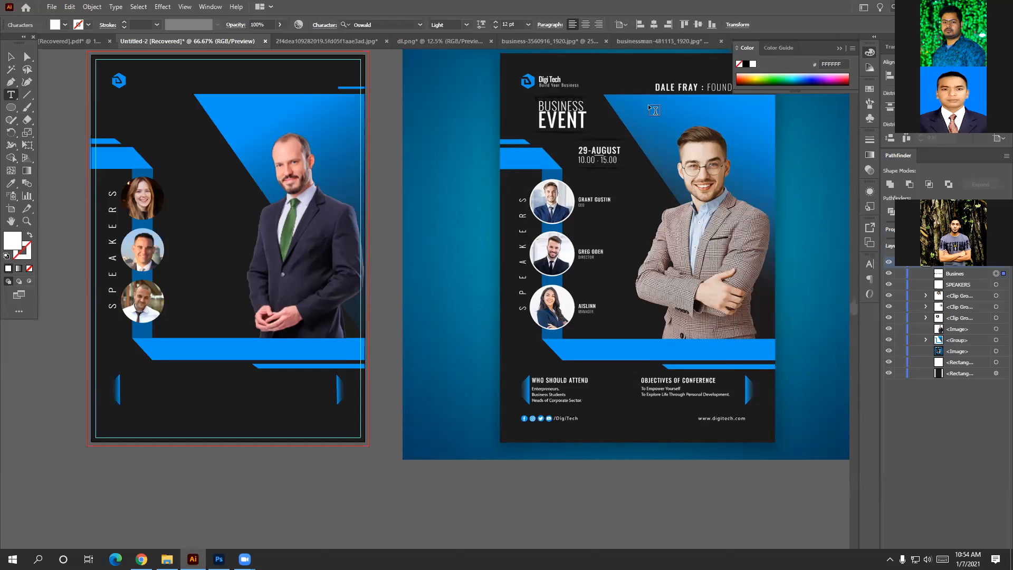
pyautogui.click(870, 51)
pyautogui.click(10, 57)
pyautogui.moveTo(546, 107); pyautogui.dragTo(443, 157)
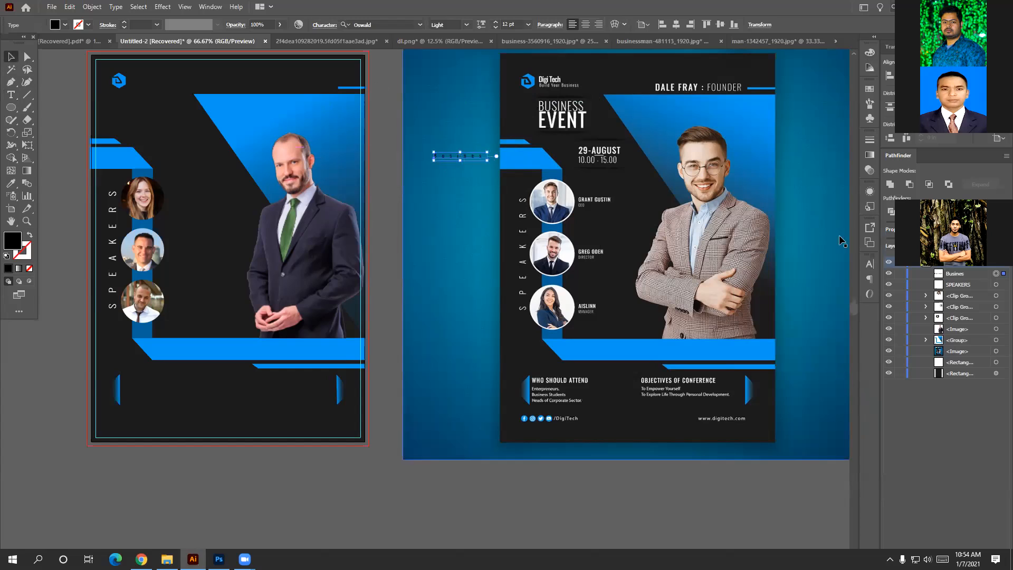
# Give the Busines text 0 tracking and white fill, and enlarge it to headline size.
pyautogui.click(870, 262)
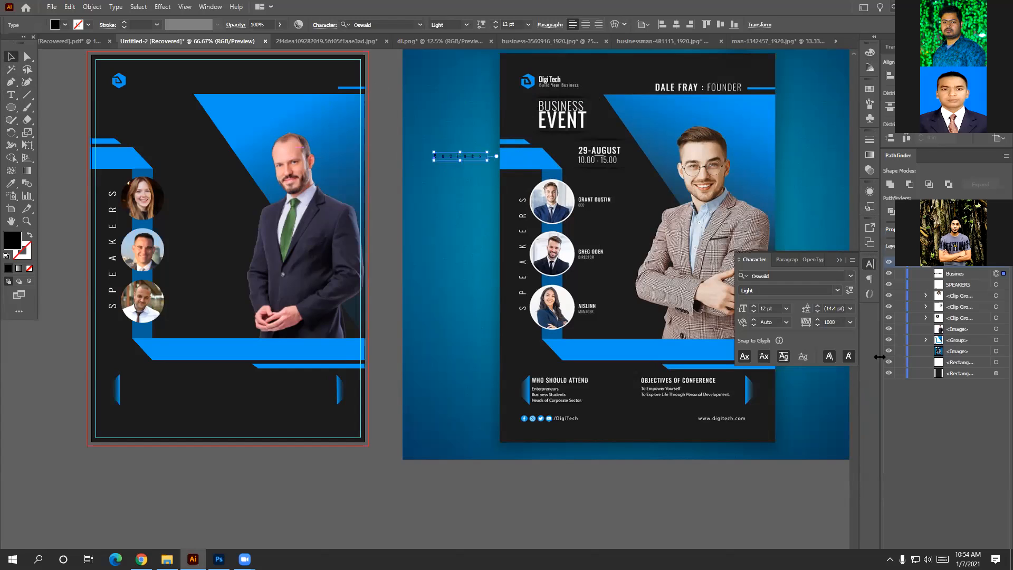
pyautogui.click(850, 323)
pyautogui.click(859, 407)
pyautogui.click(871, 263)
pyautogui.click(868, 52)
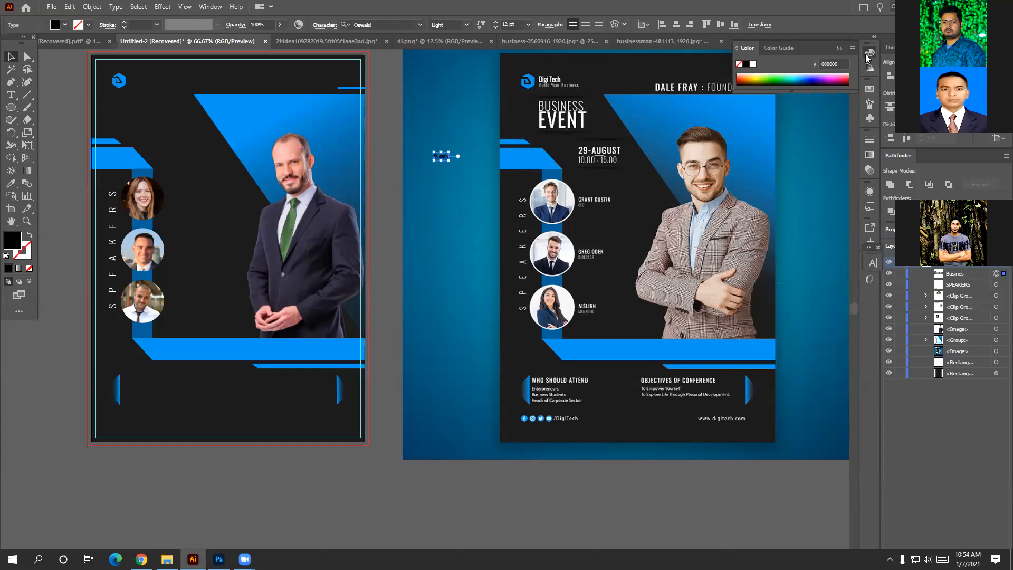
pyautogui.click(753, 63)
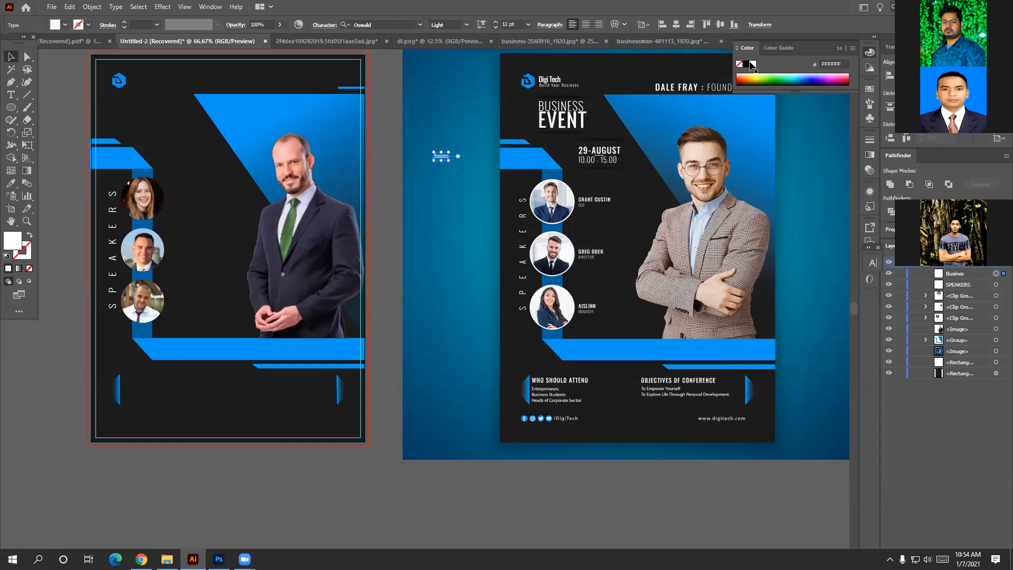
pyautogui.moveTo(450, 163); pyautogui.dragTo(609, 164)
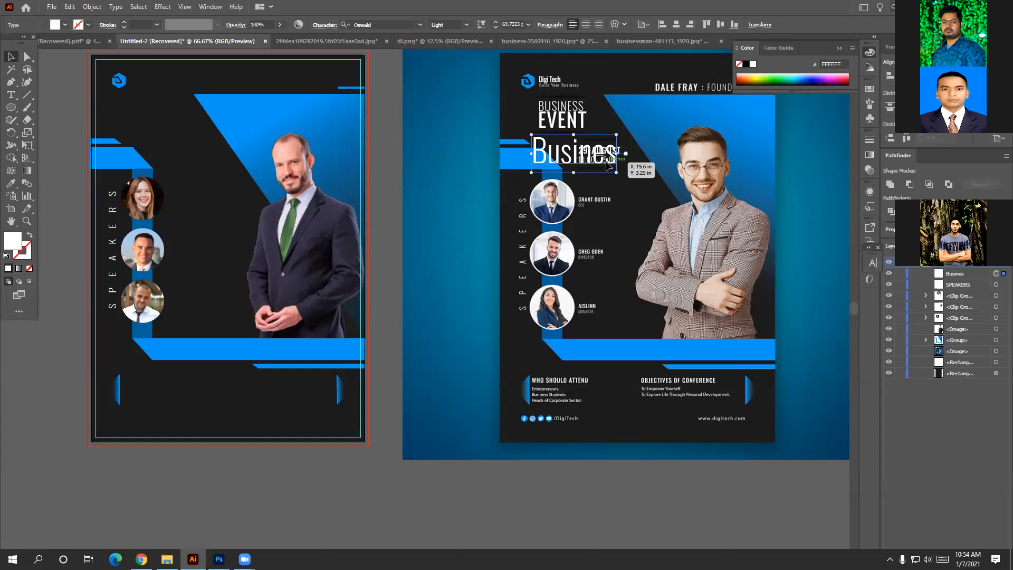
# Retype the headline text as BUSINESS and review its character settings.
pyautogui.doubleClick(608, 164)
pyautogui.doubleClick(605, 160)
pyautogui.press('BackSpace')
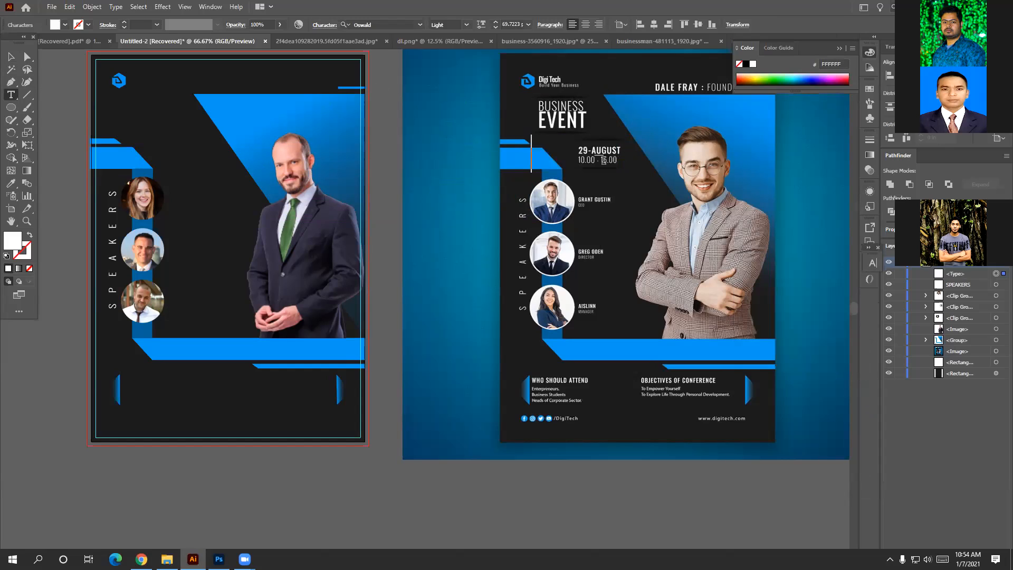
pyautogui.write('Busine')
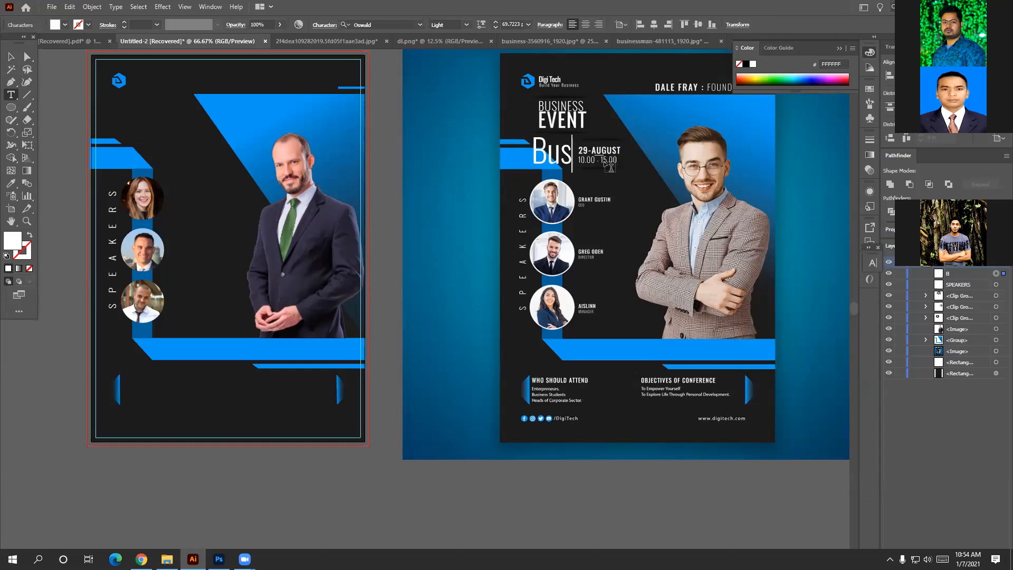
pyautogui.press('BackSpace')
pyautogui.press('BackSpace')
pyautogui.press('BackSpace')
pyautogui.press('BackSpace')
pyautogui.press('BackSpace')
pyautogui.write('USIN')
pyautogui.write('ESS')
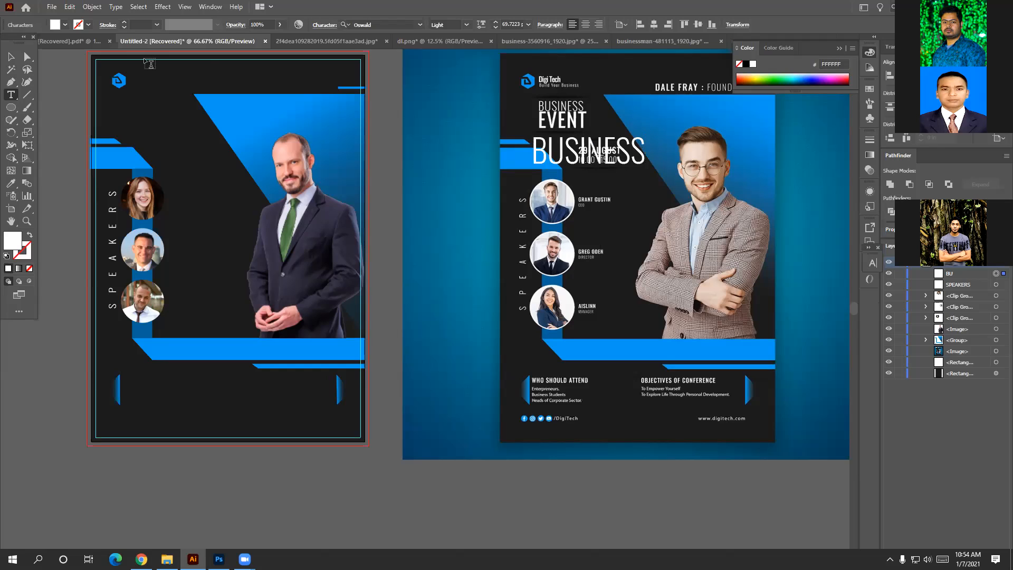
pyautogui.click(7, 53)
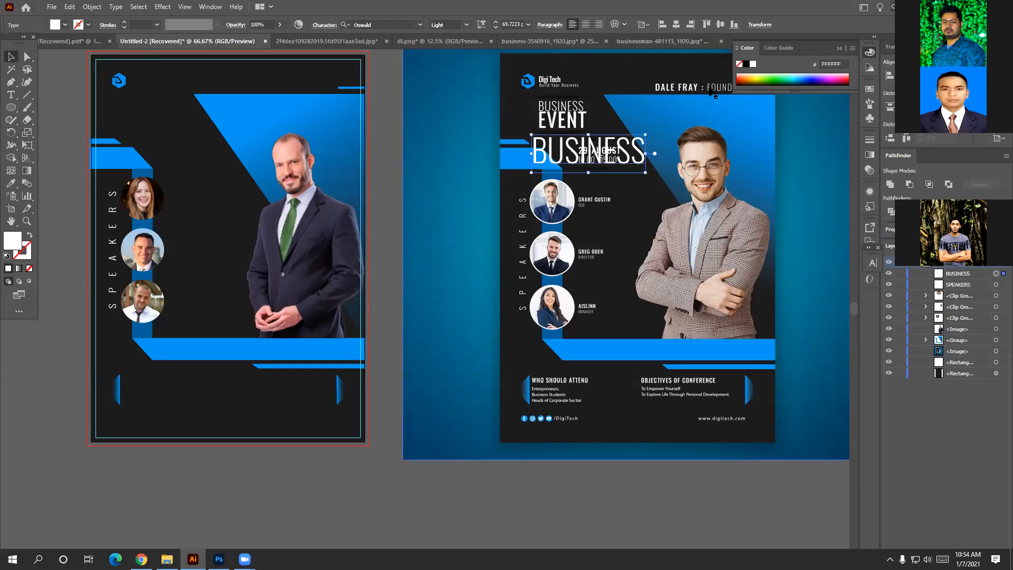
pyautogui.click(871, 265)
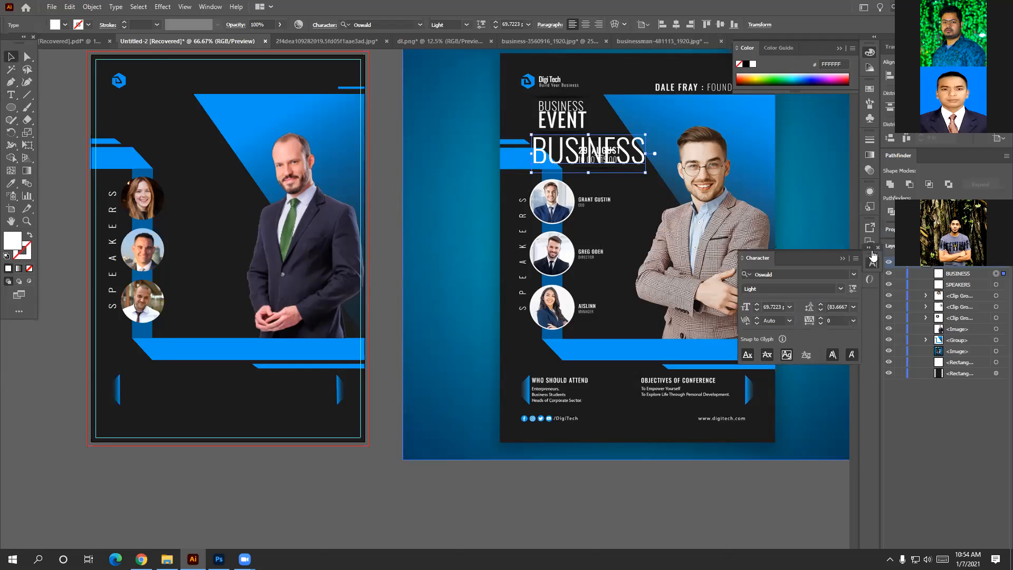
pyautogui.click(869, 248)
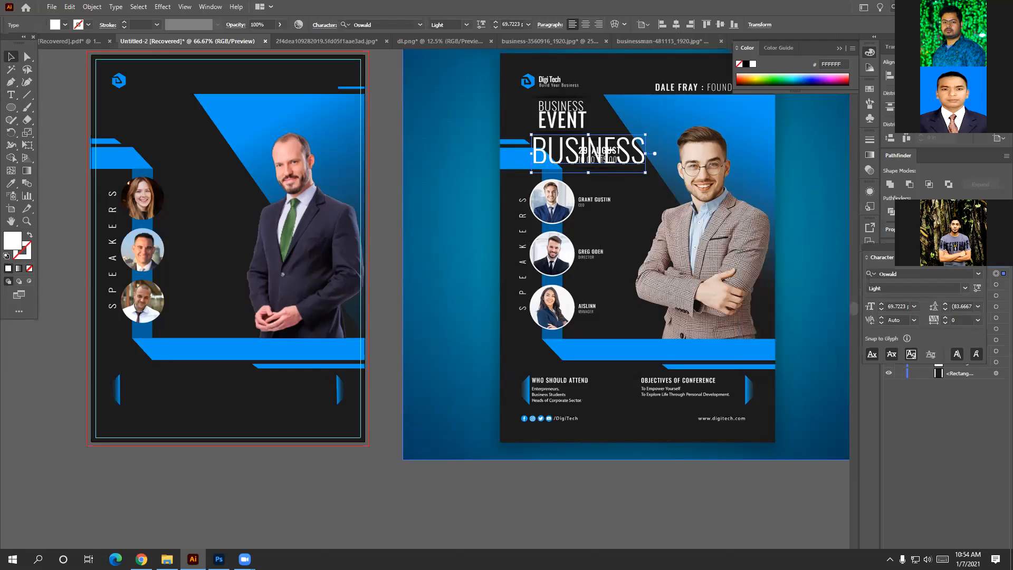
pyautogui.click(973, 248)
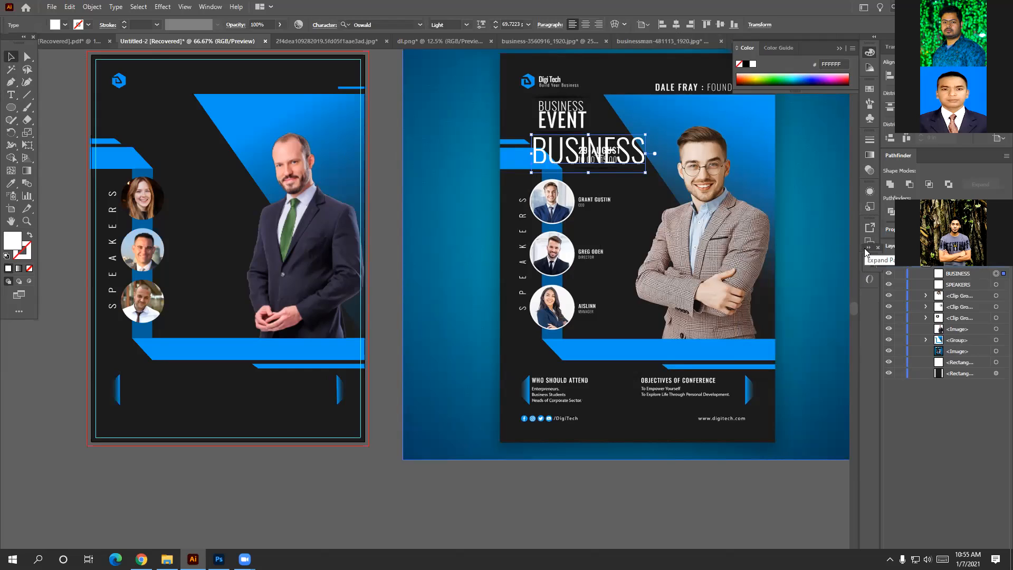
# Set the large BUSINESS text to Oswald Light.
pyautogui.moveTo(862, 267)
pyautogui.mouseDown()
pyautogui.moveTo(858, 290)
pyautogui.moveTo(860, 256)
pyautogui.mouseUp()
pyautogui.click(870, 264)
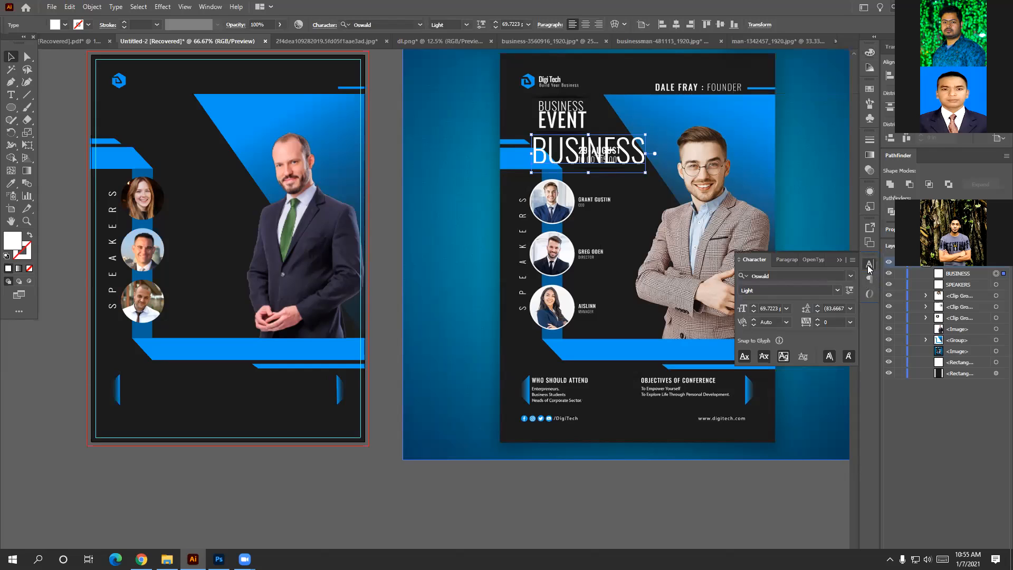
pyautogui.click(850, 276)
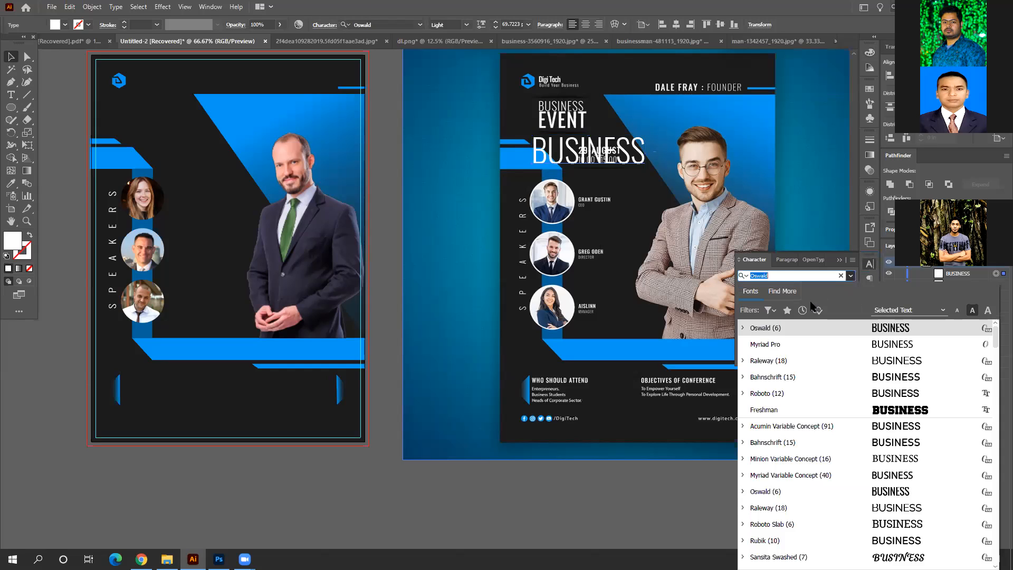
pyautogui.click(744, 330)
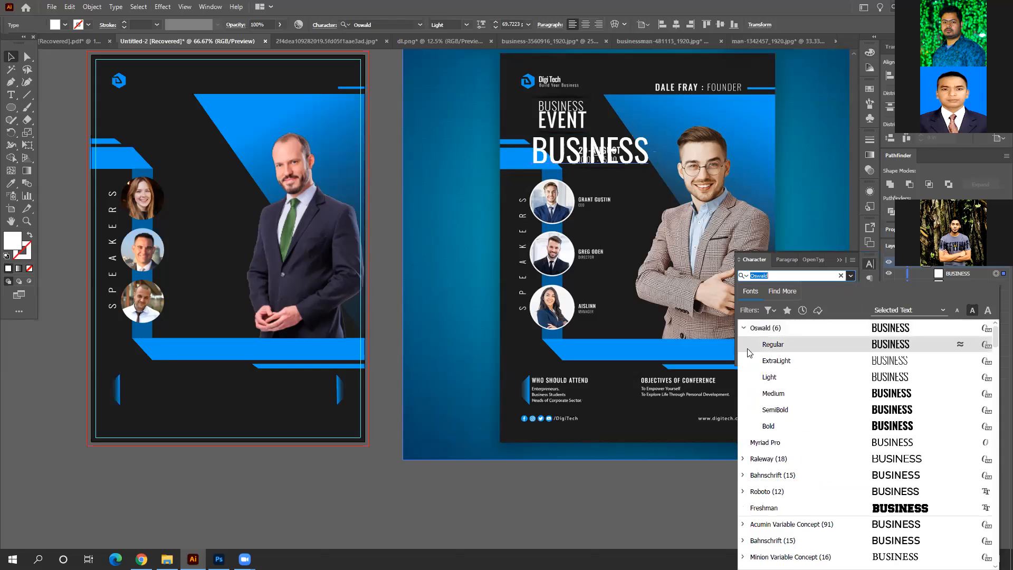
pyautogui.click(765, 376)
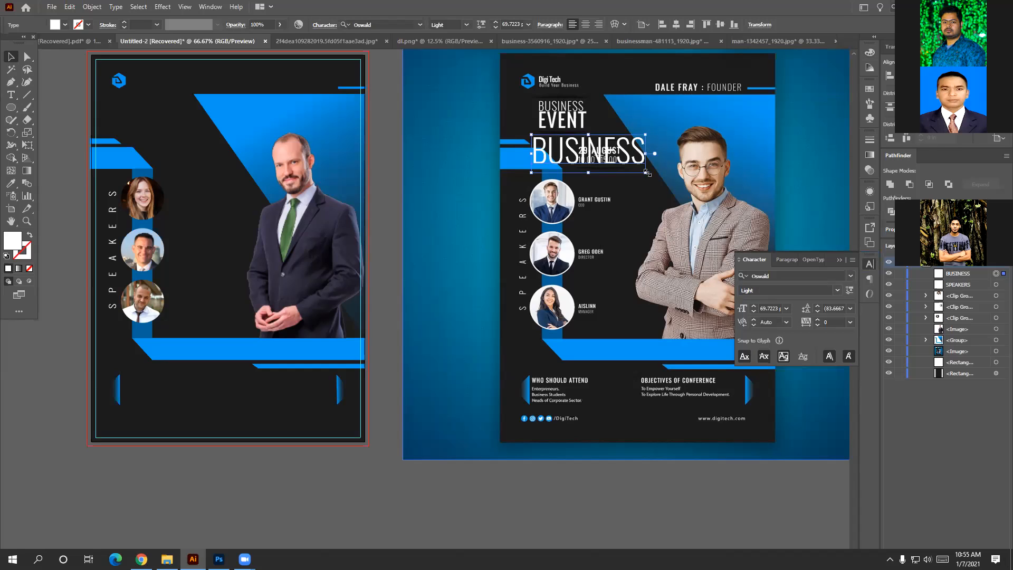
# Scale BUSINESS down to about 26 pt so it fits under EVENT.
pyautogui.moveTo(646, 173); pyautogui.dragTo(621, 147)
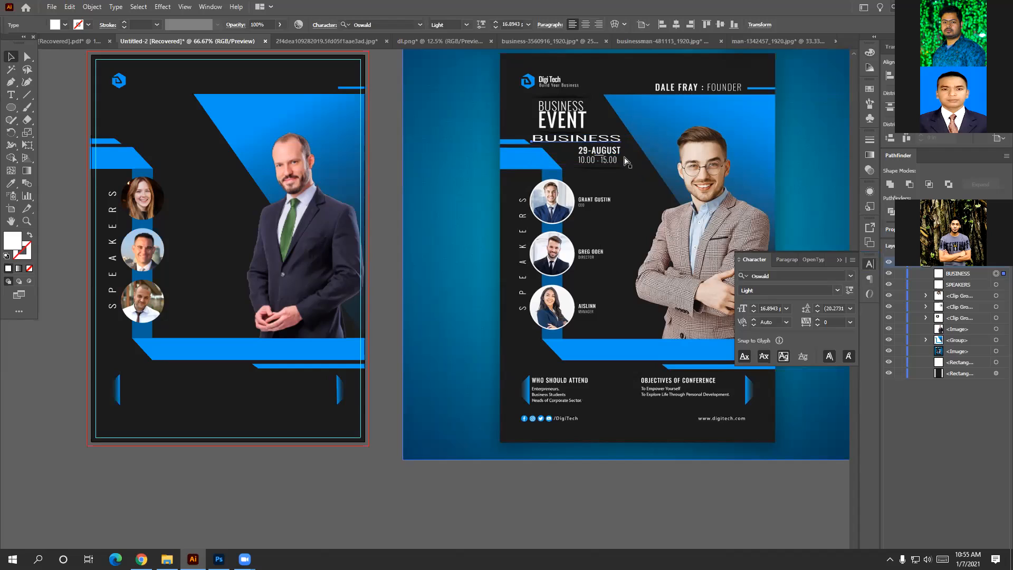
pyautogui.hotkey('ctrl', 'z')
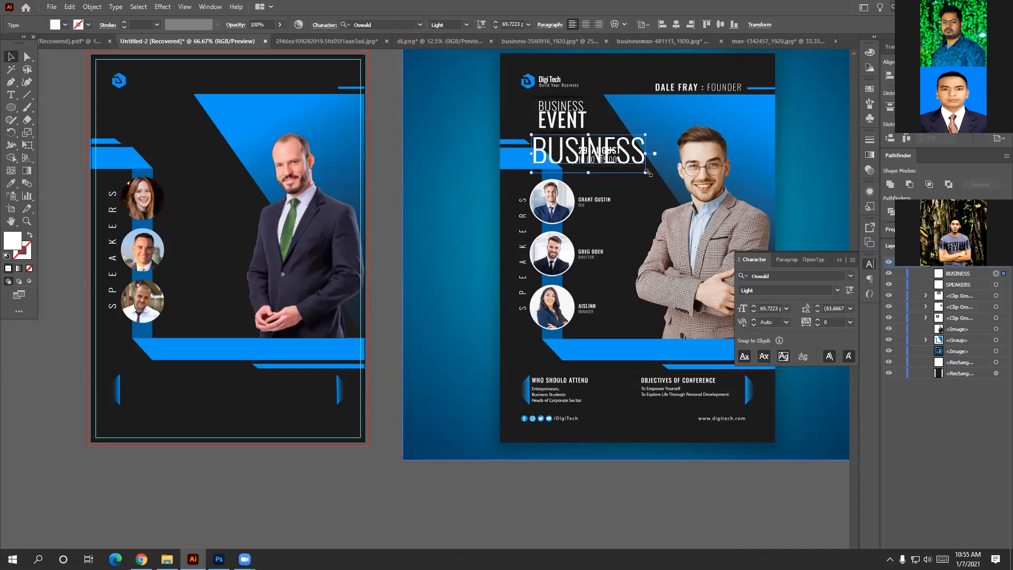
pyautogui.moveTo(649, 175); pyautogui.dragTo(582, 150)
# Retype the lower BUSINESS copy as EVENT.
pyautogui.doubleClick(581, 151)
pyautogui.hotkey('ctrl', 'a')
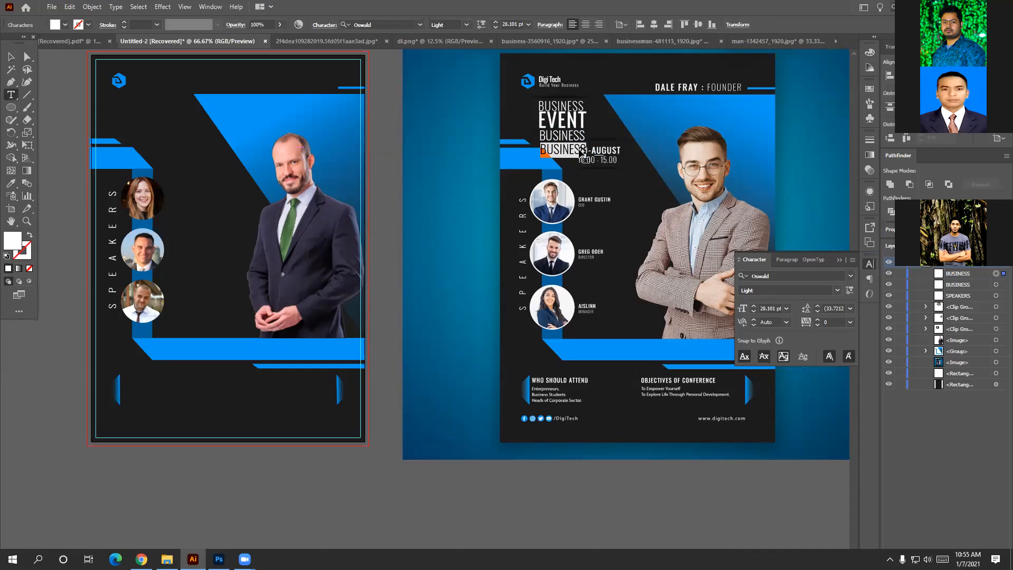
pyautogui.press('BackSpace')
pyautogui.write('EVENT')
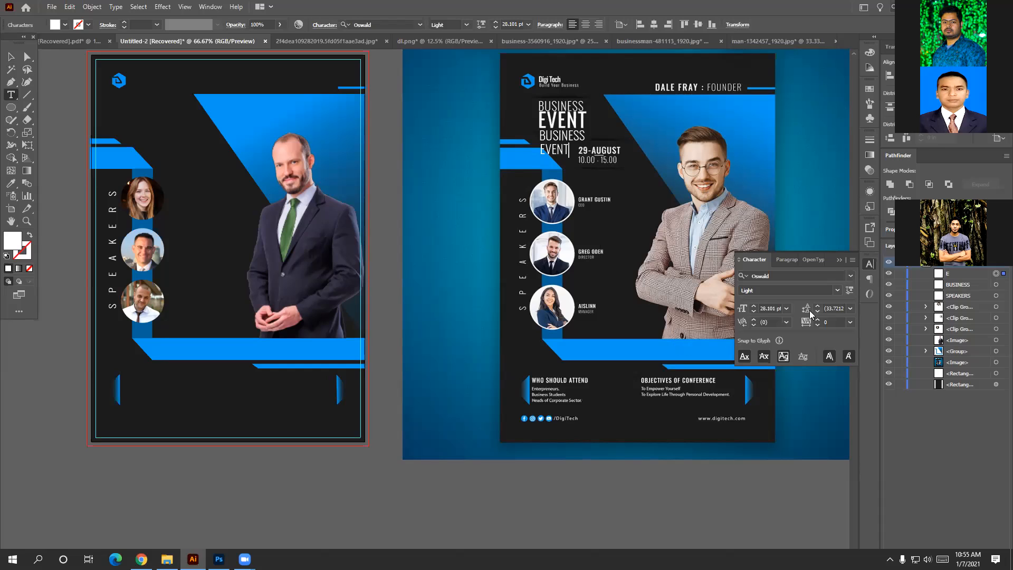
pyautogui.click(10, 57)
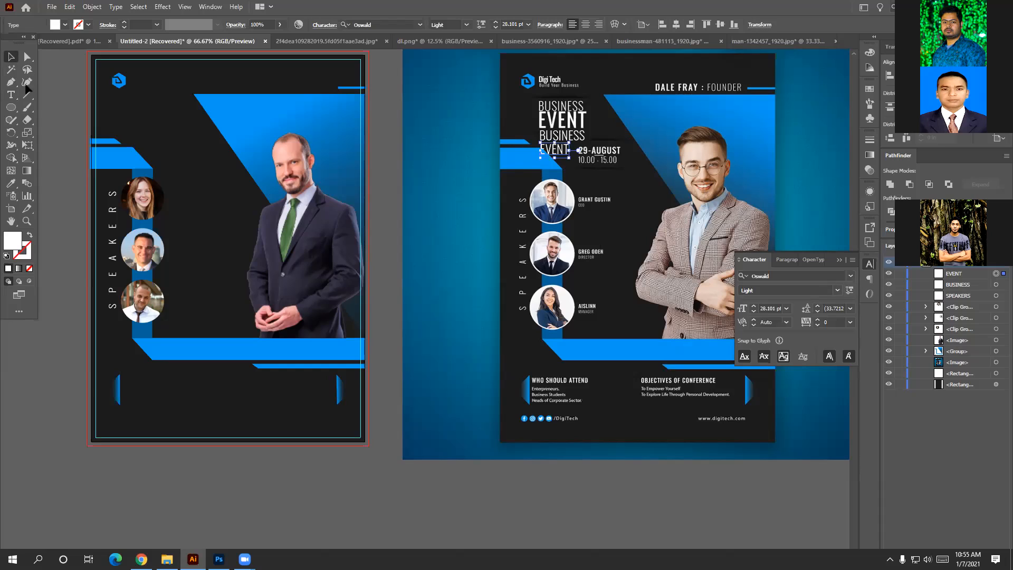
# Make EVENT Oswald Medium, enlarge it, and place it beside the 29-AUGUST date.
pyautogui.click(838, 292)
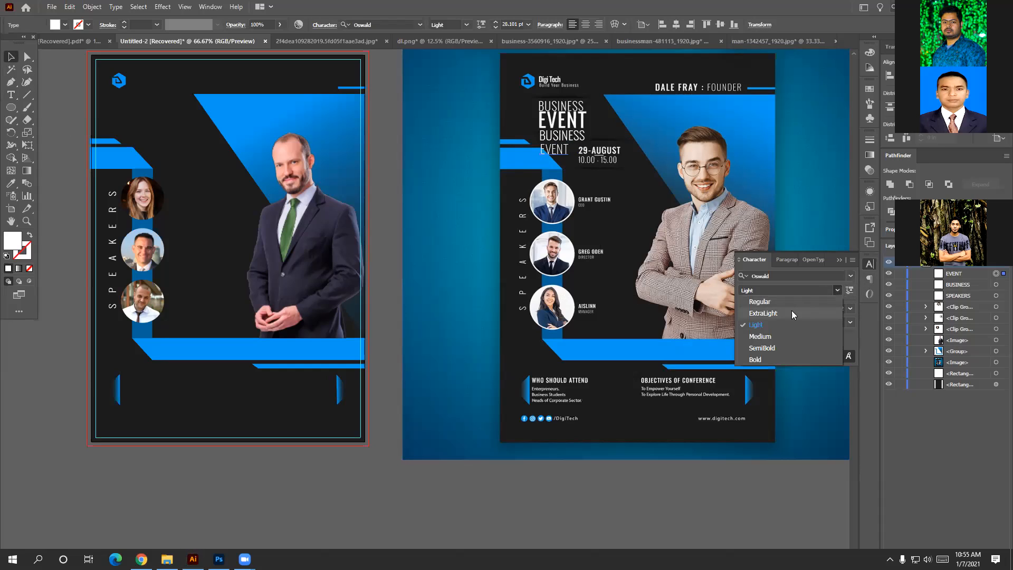
pyautogui.click(784, 350)
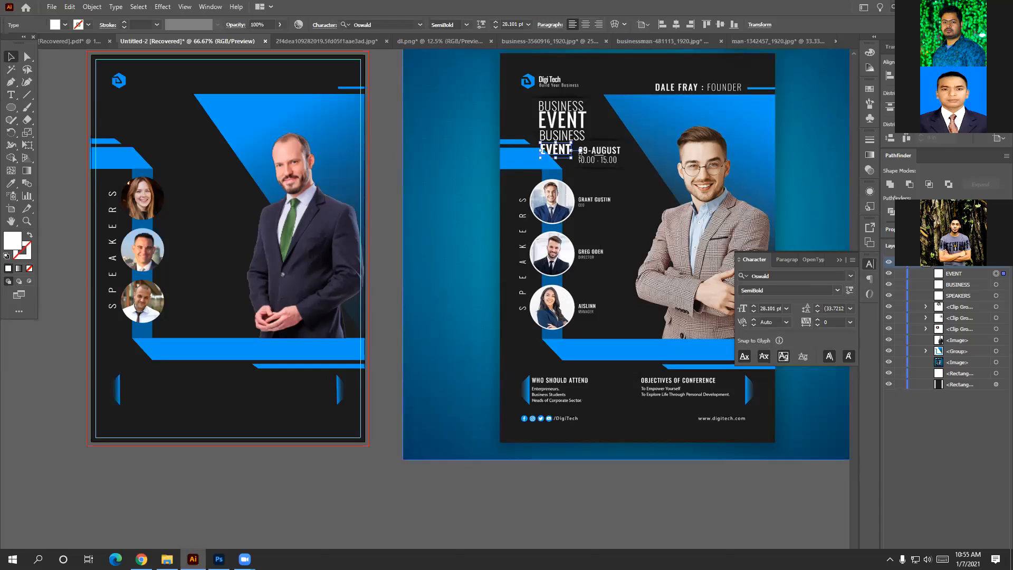
pyautogui.moveTo(571, 157)
pyautogui.mouseDown()
pyautogui.moveTo(593, 173)
pyautogui.moveTo(556, 153)
pyautogui.mouseUp()
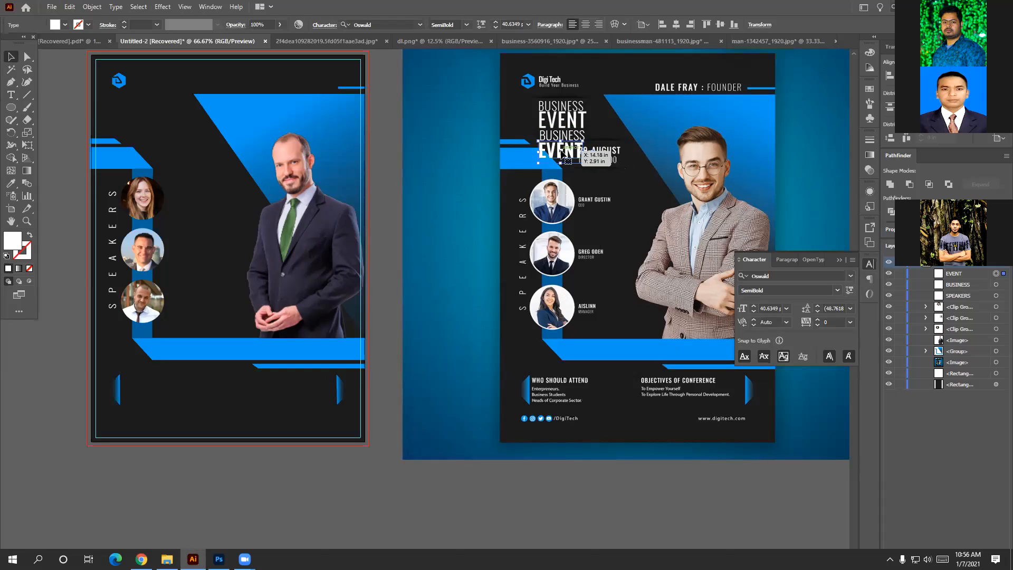
pyautogui.click(838, 290)
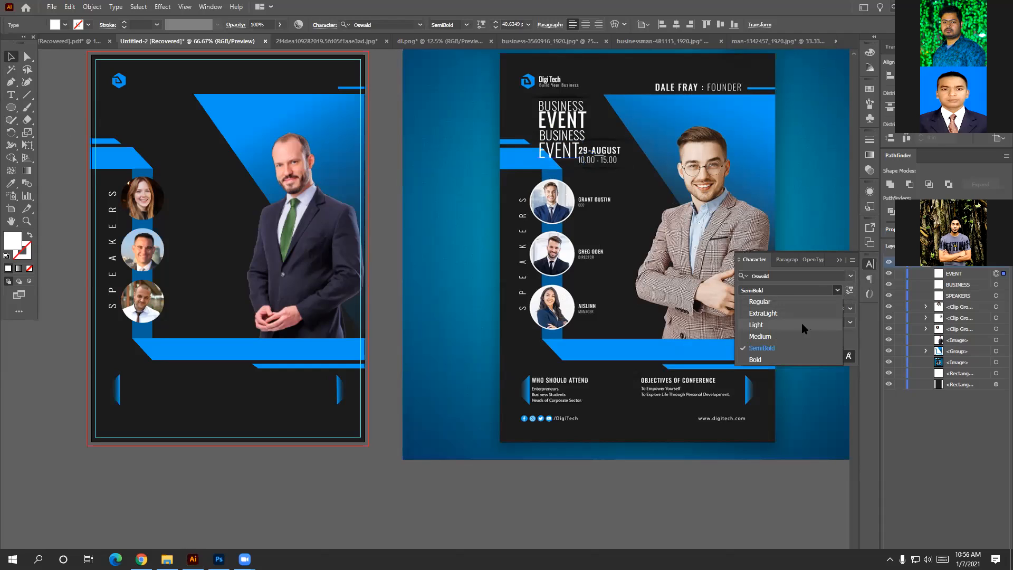
pyautogui.click(786, 335)
pyautogui.press('Up')
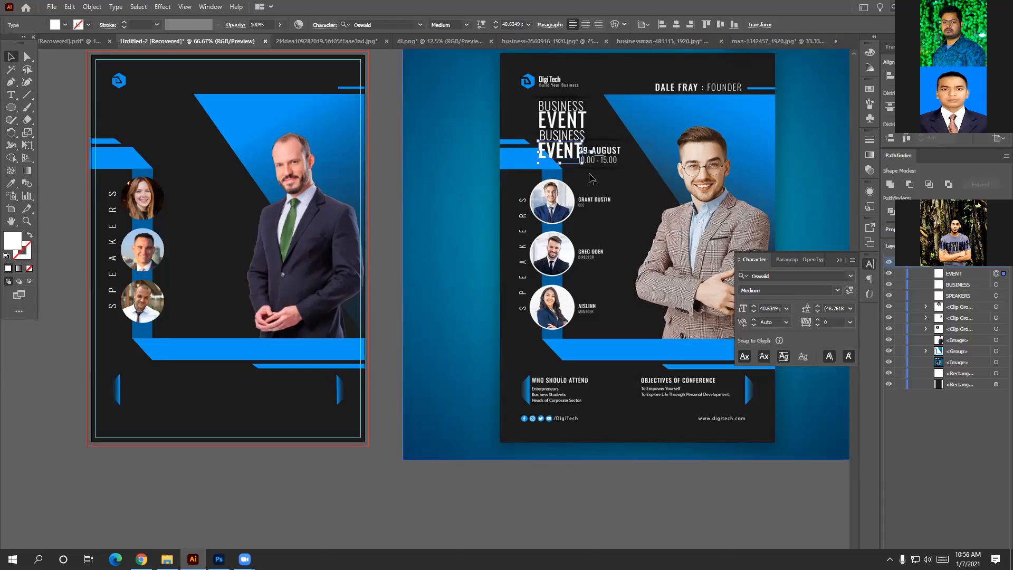
pyautogui.moveTo(583, 165); pyautogui.dragTo(606, 197)
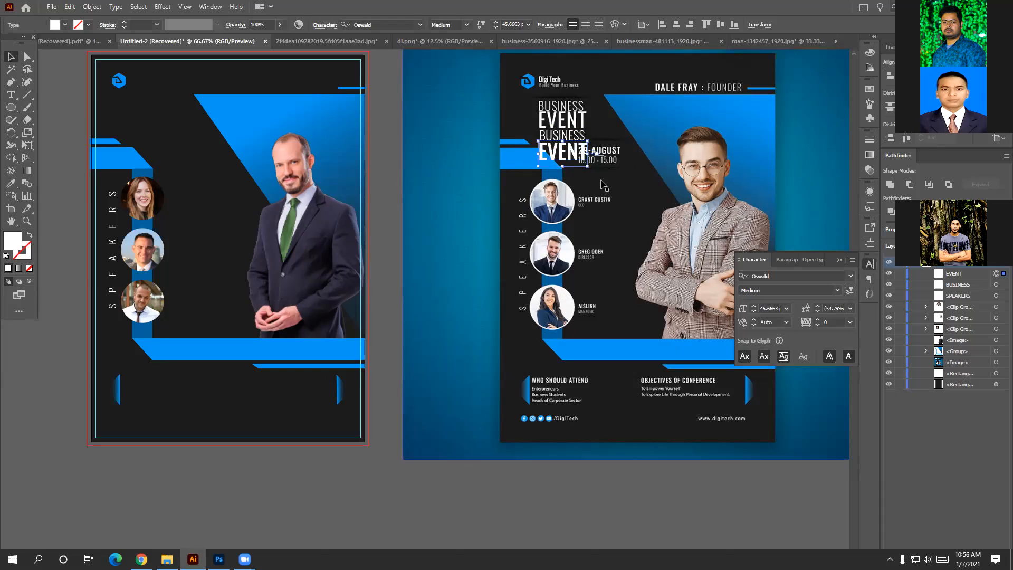
pyautogui.moveTo(570, 153); pyautogui.dragTo(585, 164)
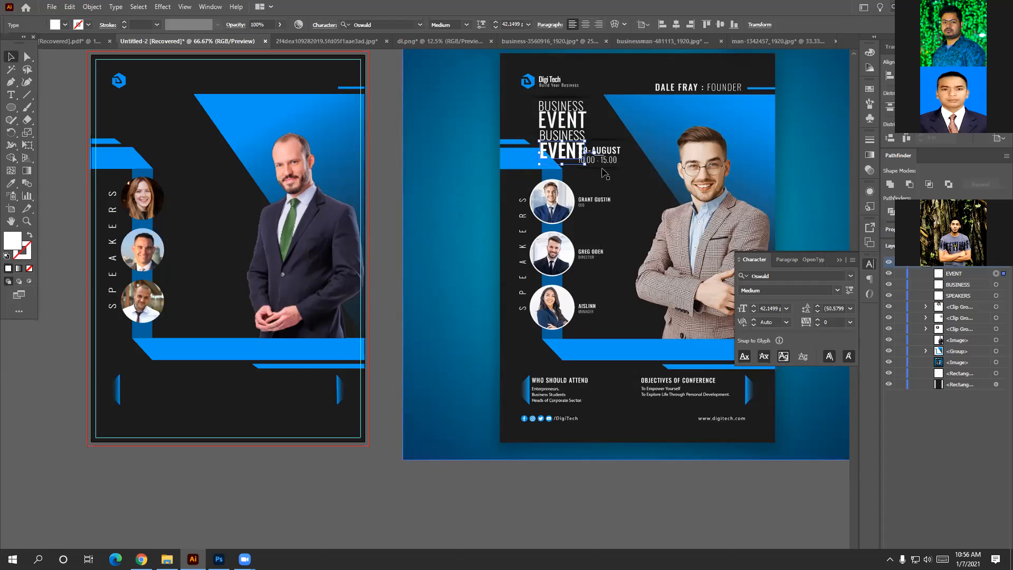
pyautogui.scroll(3, 607, 173)
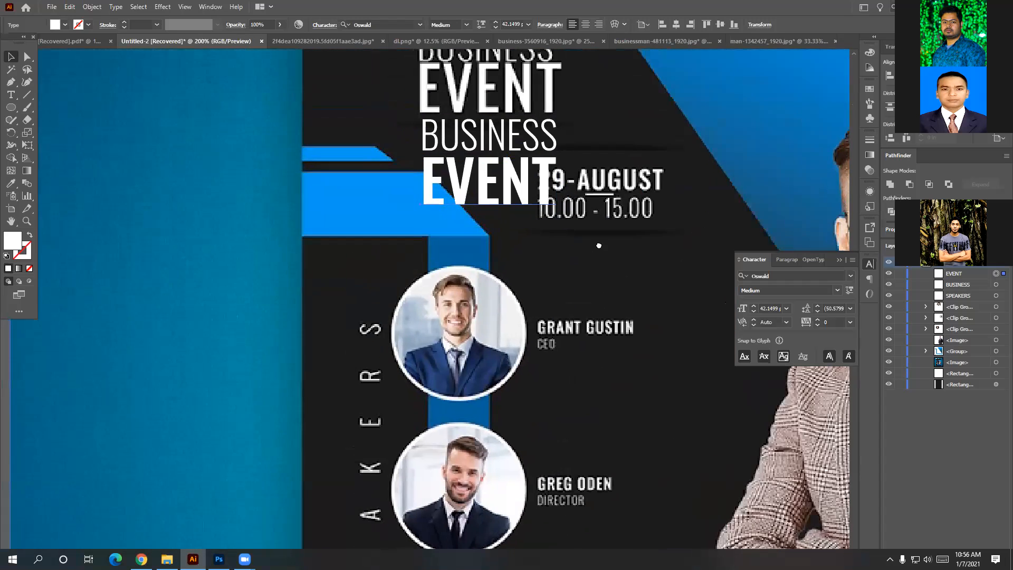
# Enlarge EVENT slightly, nudge it up, and select it with the second BUSINESS line.
pyautogui.moveTo(557, 267); pyautogui.dragTo(559, 277)
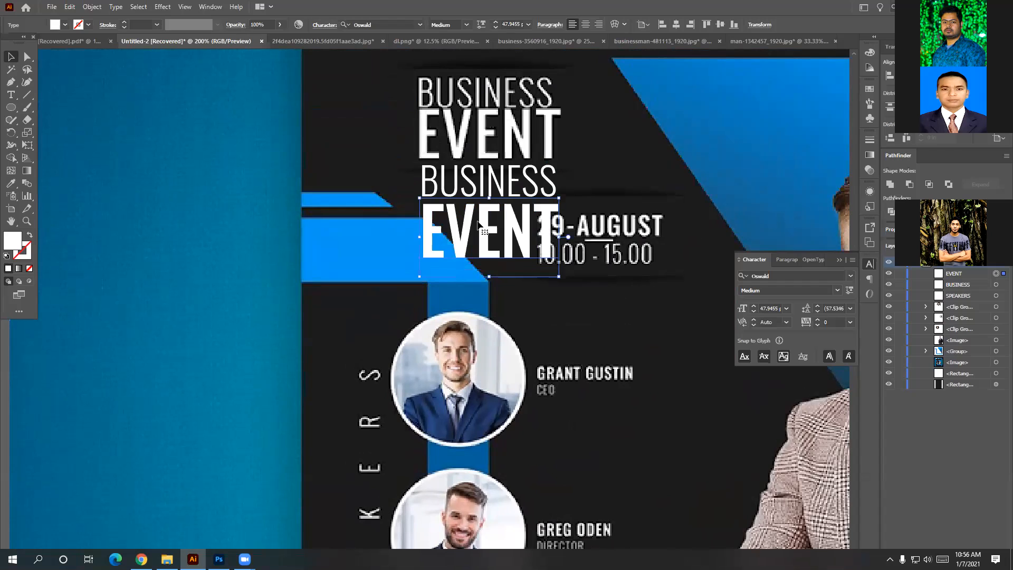
pyautogui.moveTo(476, 224); pyautogui.dragTo(476, 219)
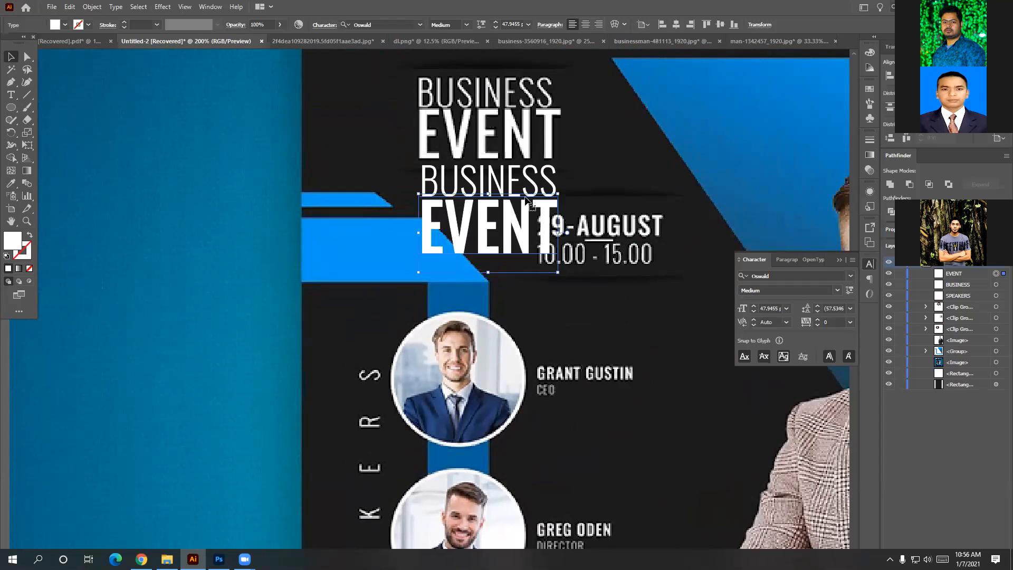
pyautogui.keyDown('shift'); pyautogui.click(538, 189); pyautogui.keyUp('shift')
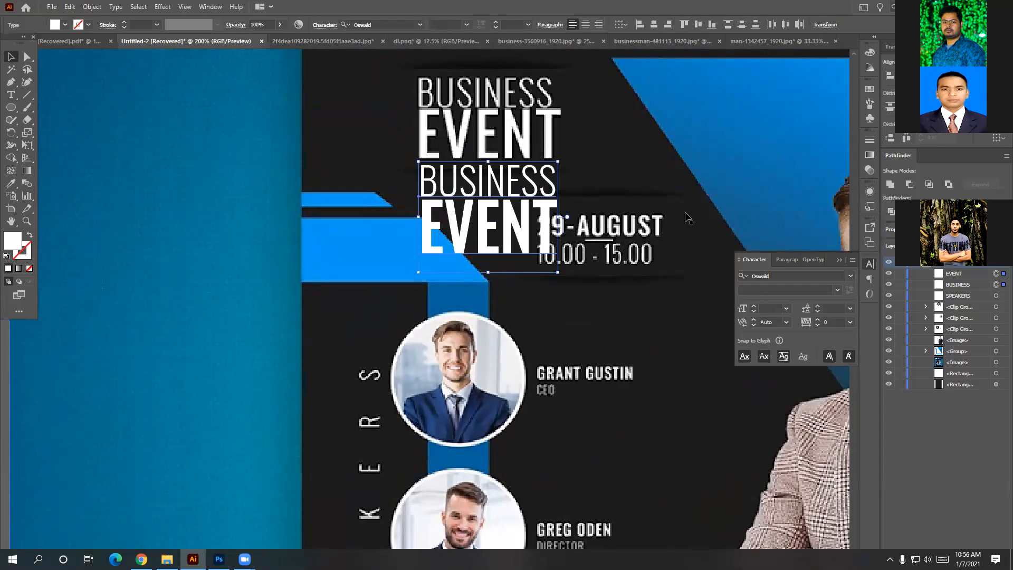
pyautogui.click(745, 213)
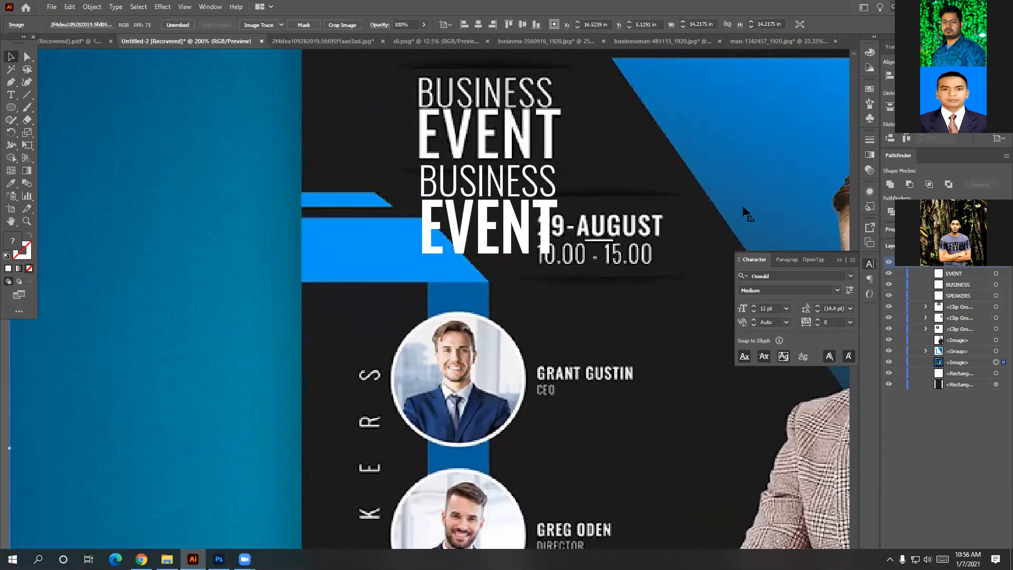
pyautogui.click(479, 231)
pyautogui.keyDown('shift'); pyautogui.click(484, 190); pyautogui.keyUp('shift')
pyautogui.rightClick(510, 214)
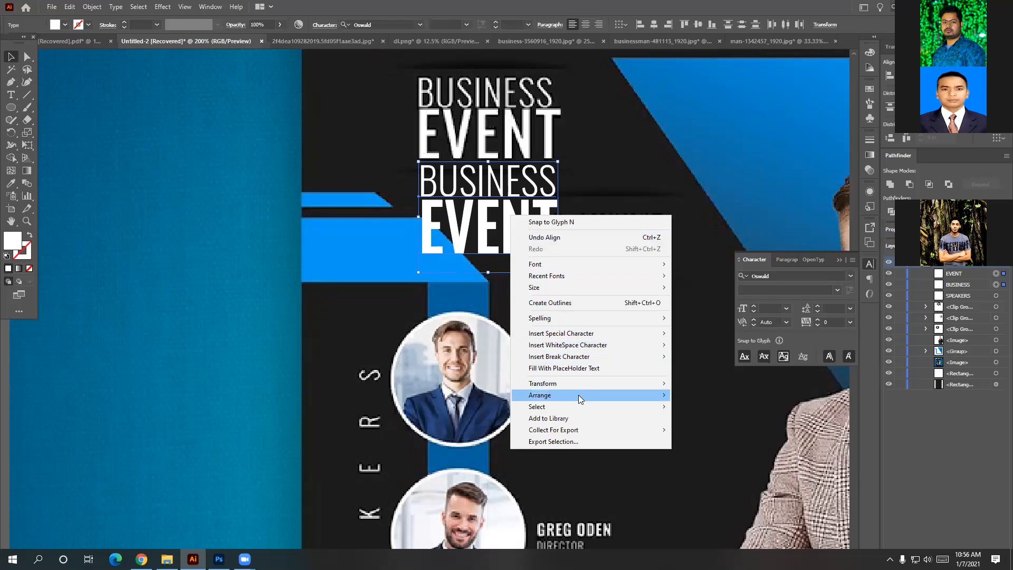
pyautogui.moveTo(579, 395)
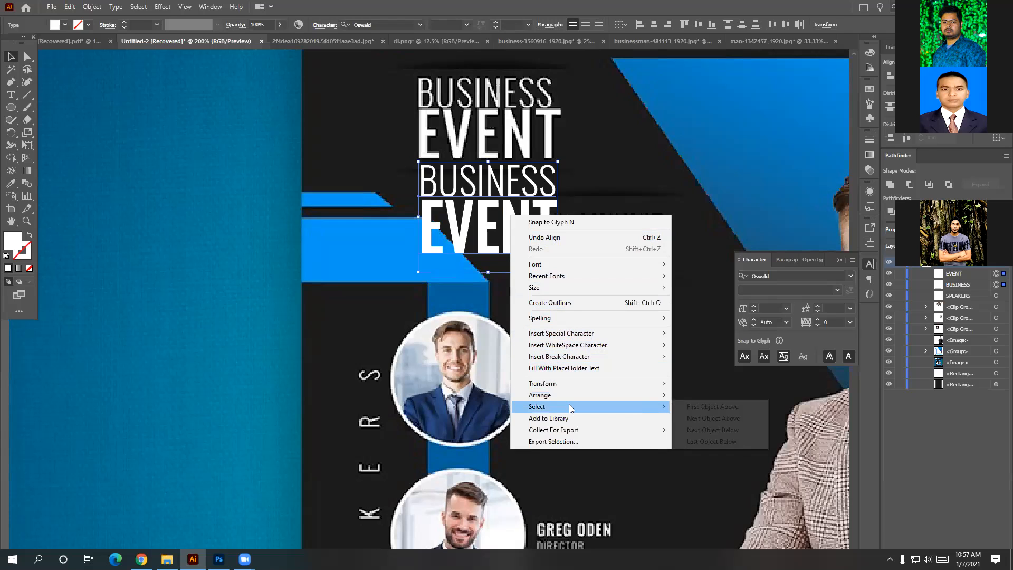
pyautogui.click(720, 194)
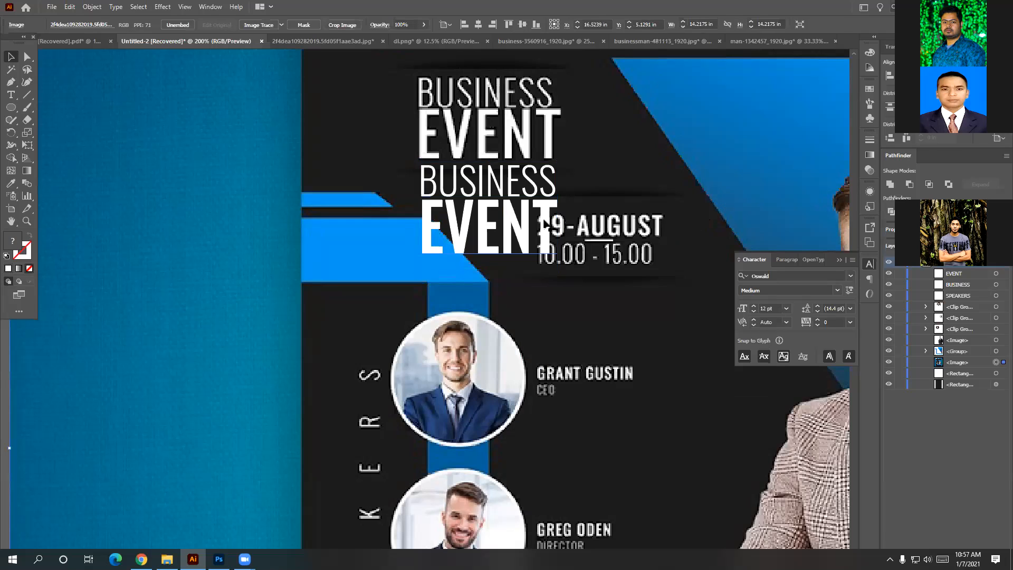
# Align BUSINESS to EVENT as key object, group the two lines, and shift the group left.
pyautogui.click(519, 190)
pyautogui.keyDown('shift'); pyautogui.click(514, 243); pyautogui.keyUp('shift')
pyautogui.rightClick(519, 235)
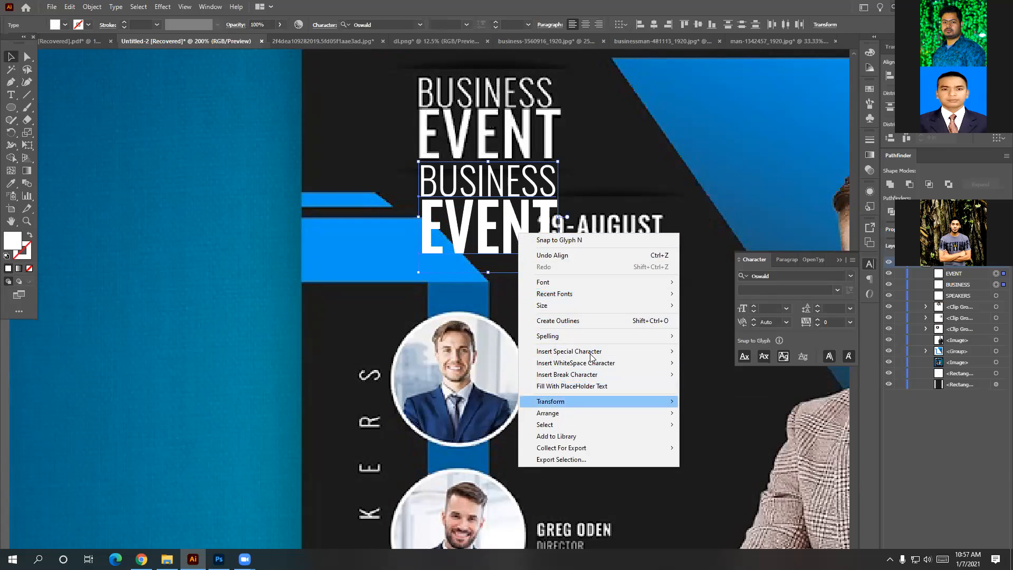
pyautogui.click(721, 131)
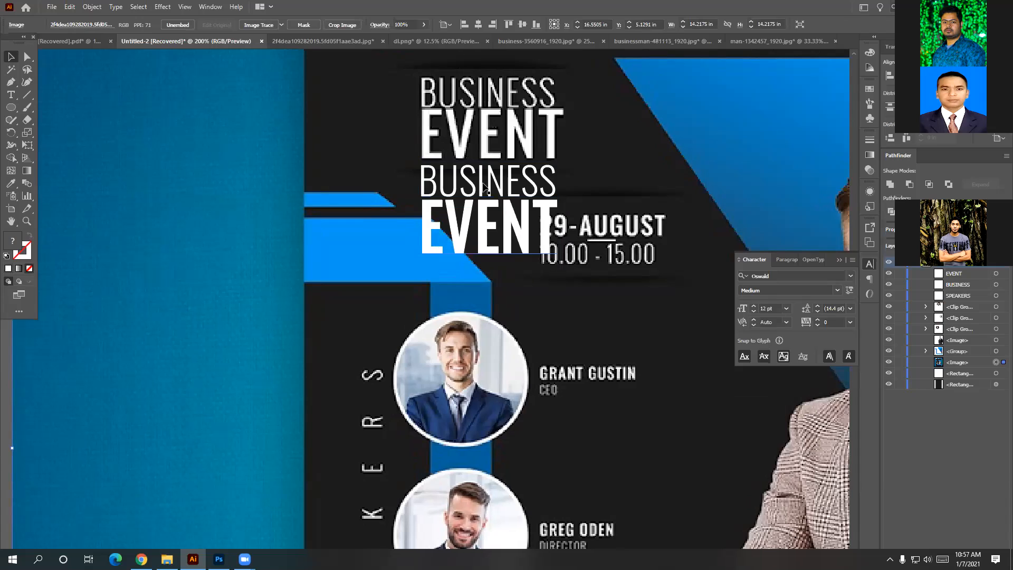
pyautogui.keyDown('shift'); pyautogui.click(484, 227); pyautogui.keyUp('shift')
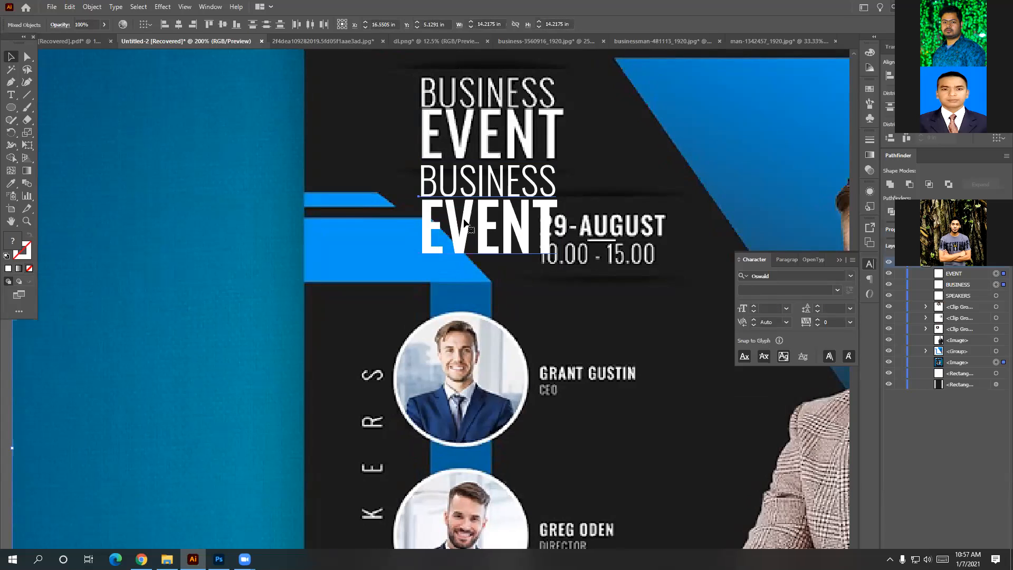
pyautogui.click(485, 275)
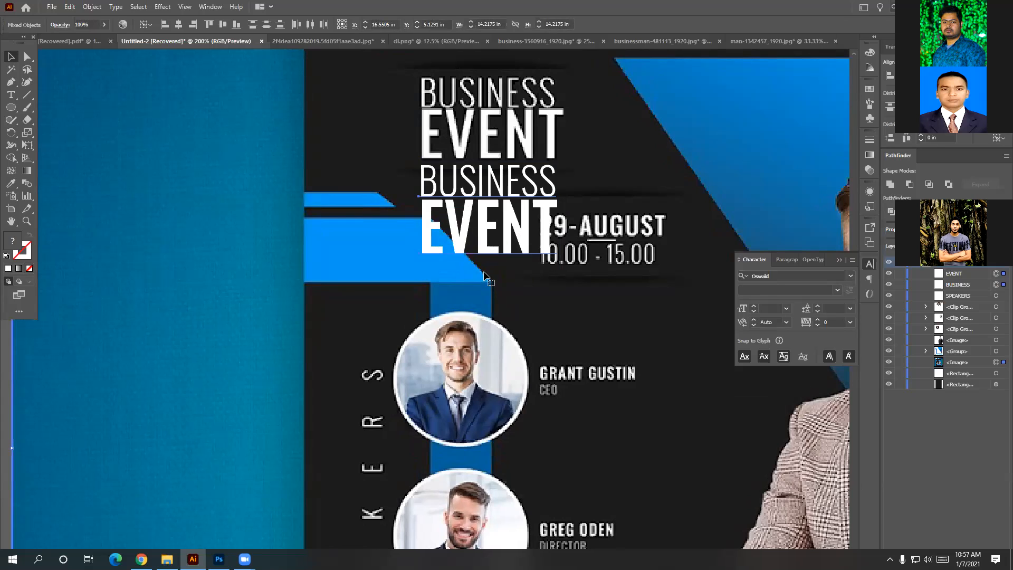
pyautogui.click(480, 235)
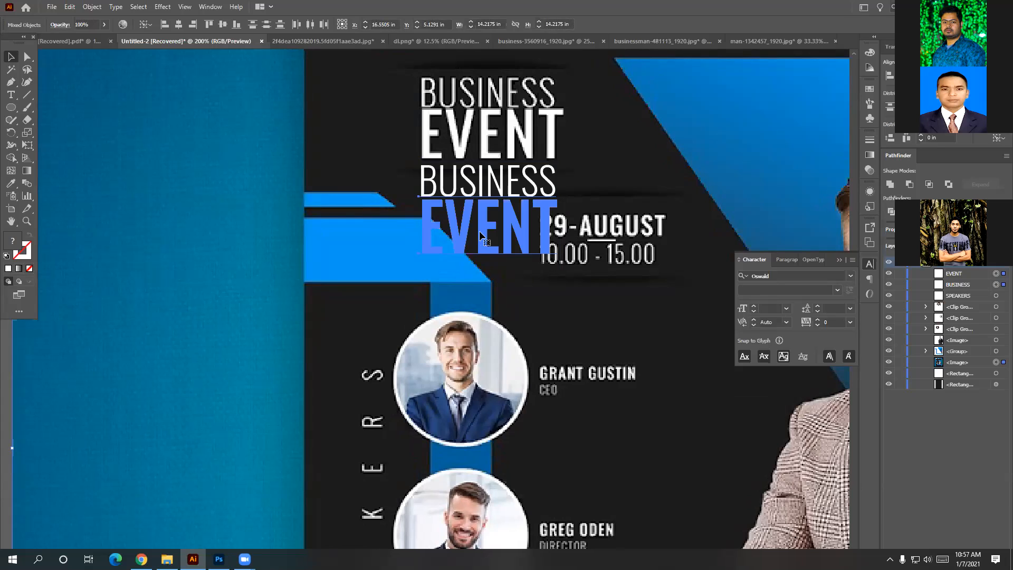
pyautogui.rightClick(489, 187)
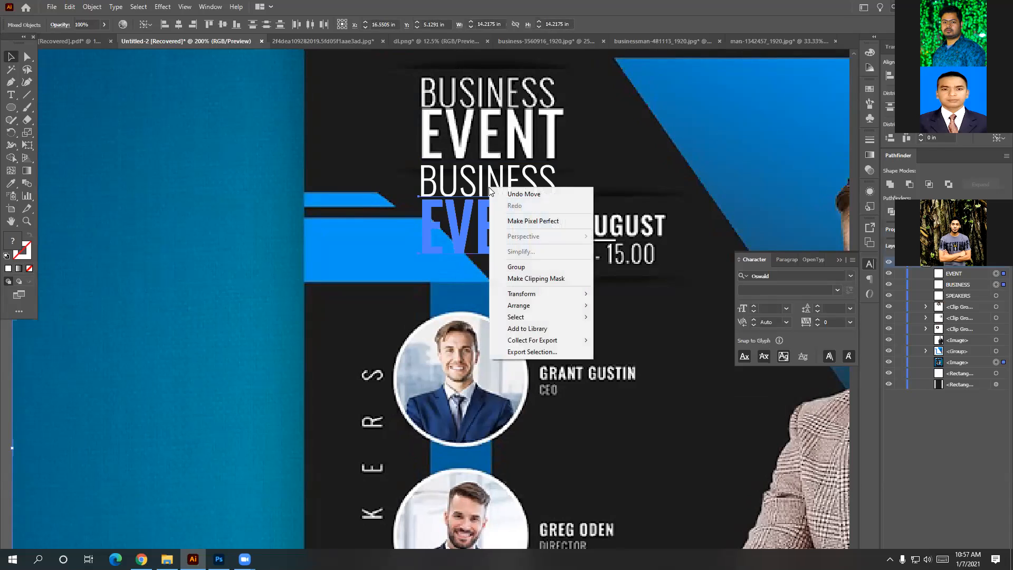
pyautogui.click(510, 264)
pyautogui.moveTo(476, 237)
pyautogui.mouseDown()
pyautogui.moveTo(452, 244)
pyautogui.moveTo(474, 237)
pyautogui.mouseUp()
# Move EVENT and BUSINESS onto the blue background left of the flyer, BUSINESS on top.
pyautogui.doubleClick(475, 239)
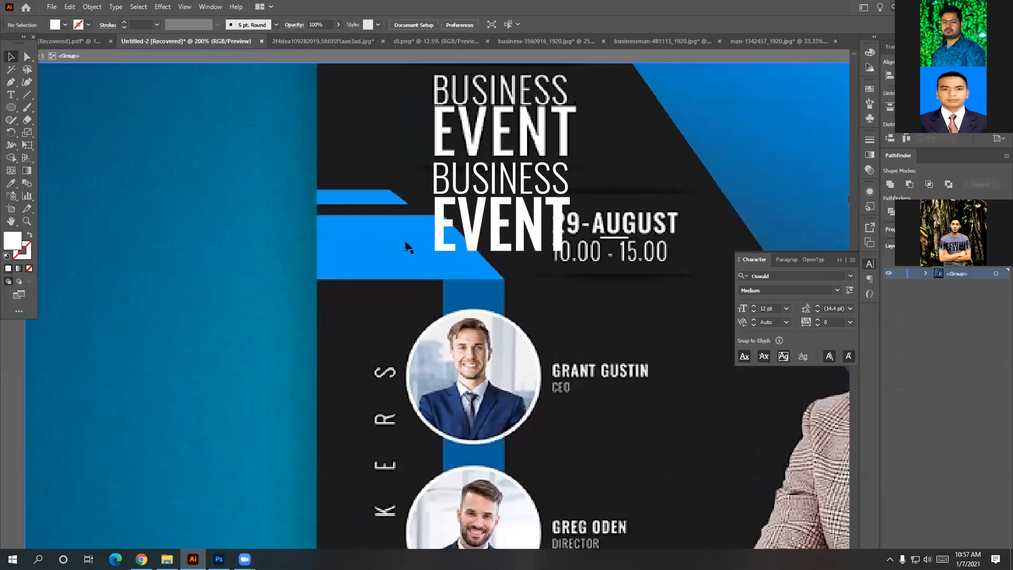
pyautogui.hotkey('ctrl', '1')
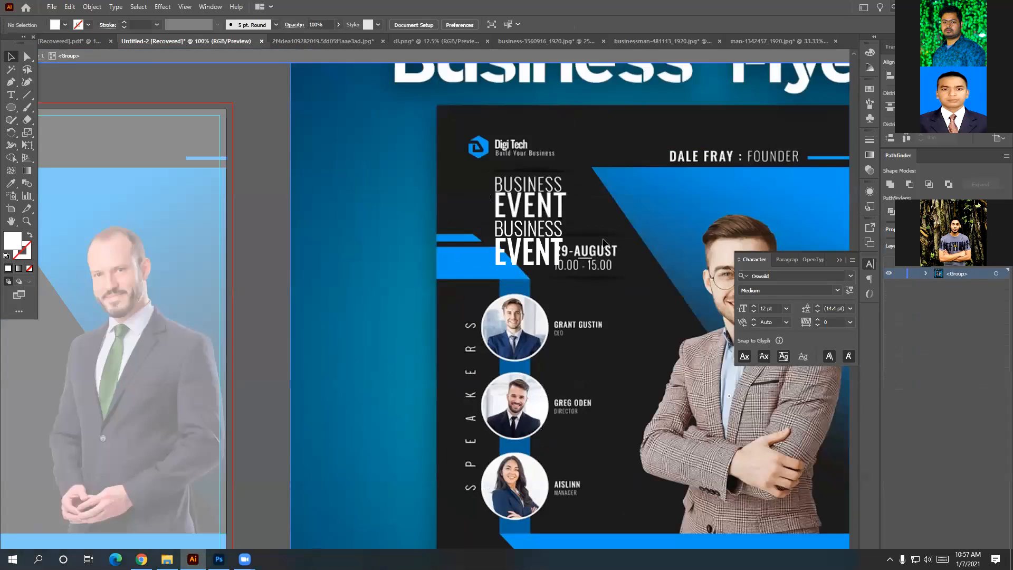
pyautogui.click(585, 244)
pyautogui.moveTo(530, 255); pyautogui.dragTo(363, 282)
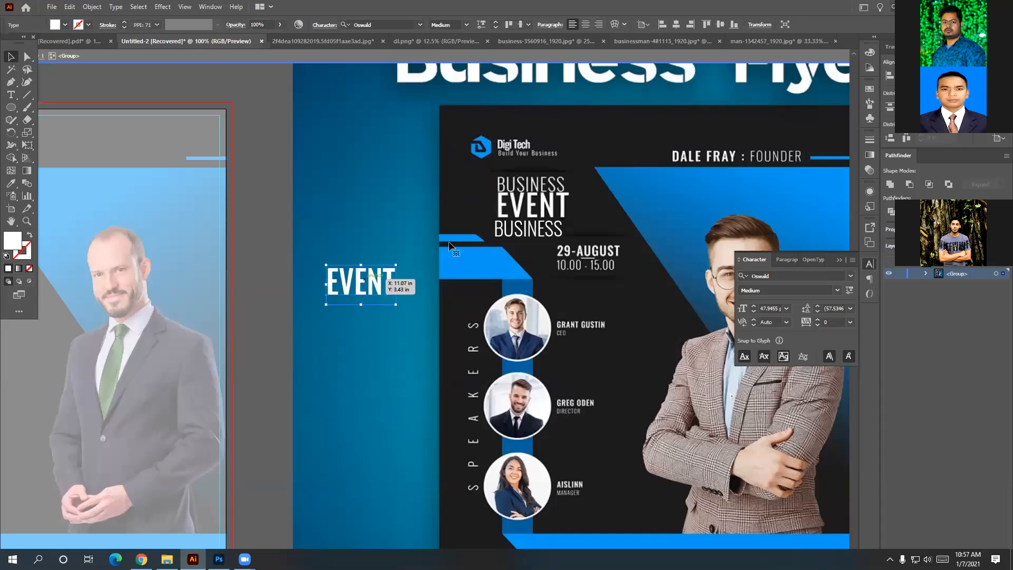
pyautogui.doubleClick(501, 232)
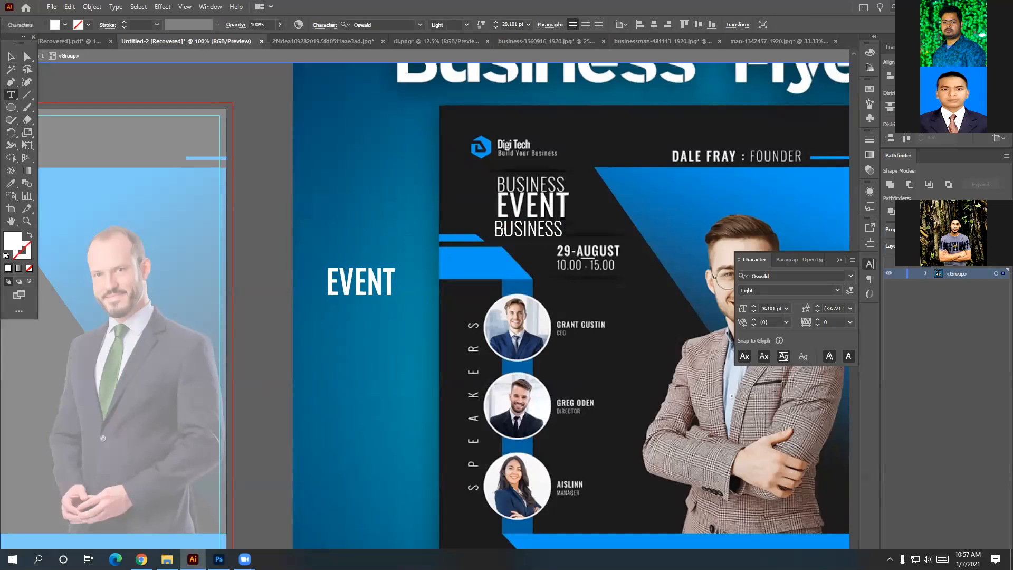
pyautogui.click(527, 297)
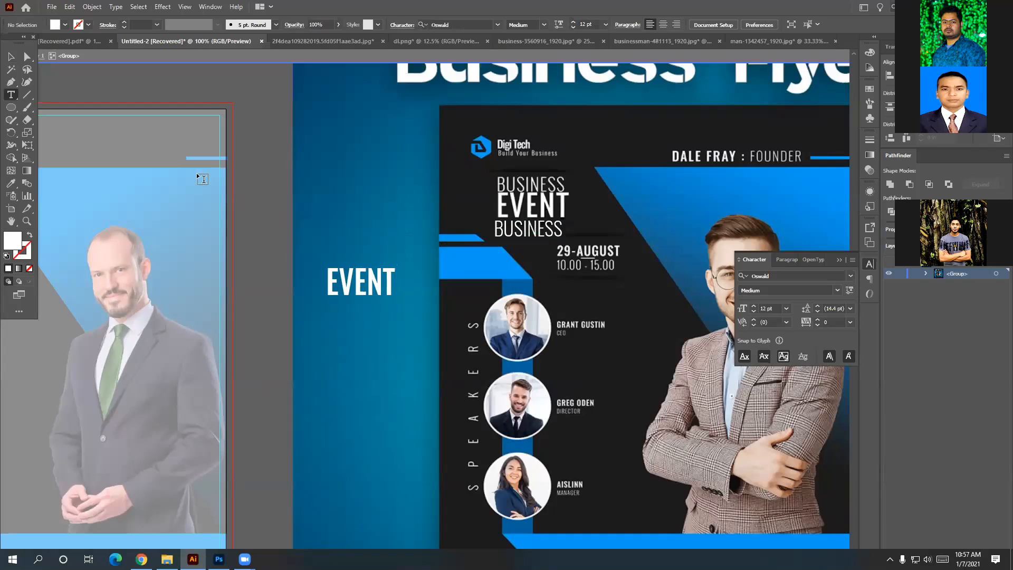
pyautogui.press('v')
pyautogui.moveTo(518, 232); pyautogui.dragTo(348, 267)
# Align the left edges of the BUSINESS and EVENT lines.
pyautogui.scroll(5, 358, 258)
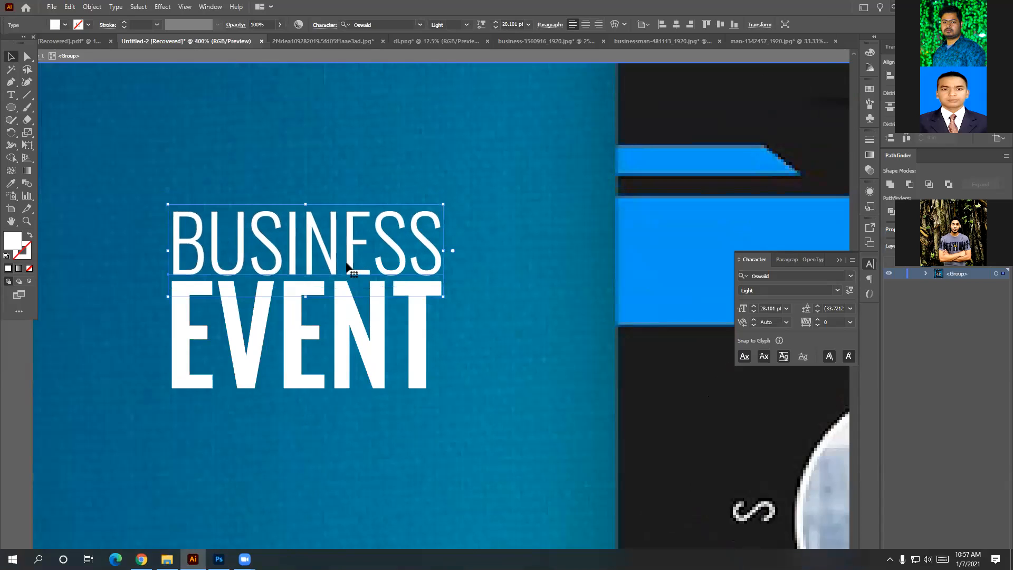
pyautogui.keyDown('shift'); pyautogui.click(348, 318); pyautogui.keyUp('shift')
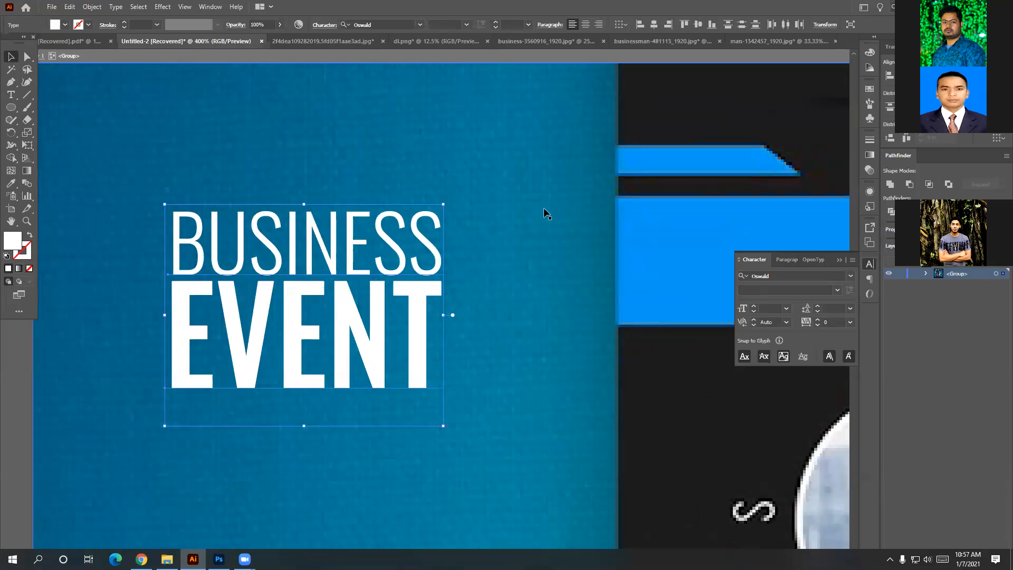
pyautogui.click(889, 76)
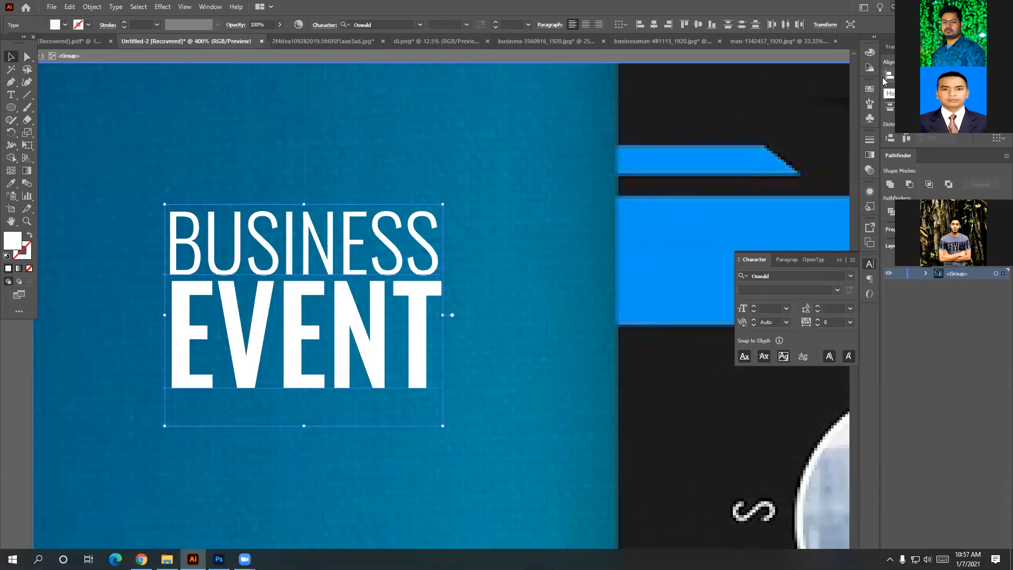
pyautogui.rightClick(361, 330)
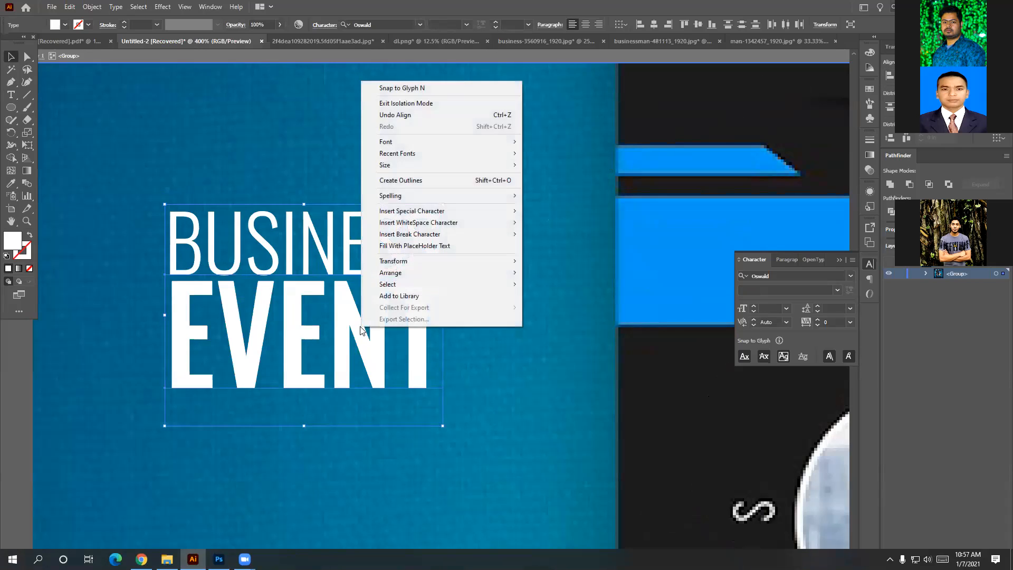
pyautogui.moveTo(399, 153)
pyautogui.click(562, 112)
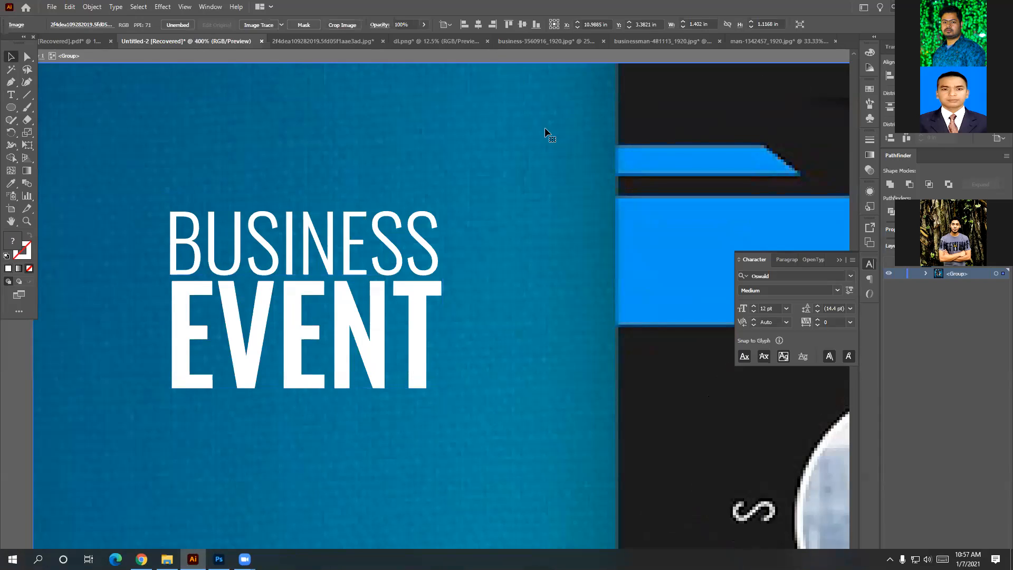
pyautogui.click(382, 318)
pyautogui.rightClick(398, 248)
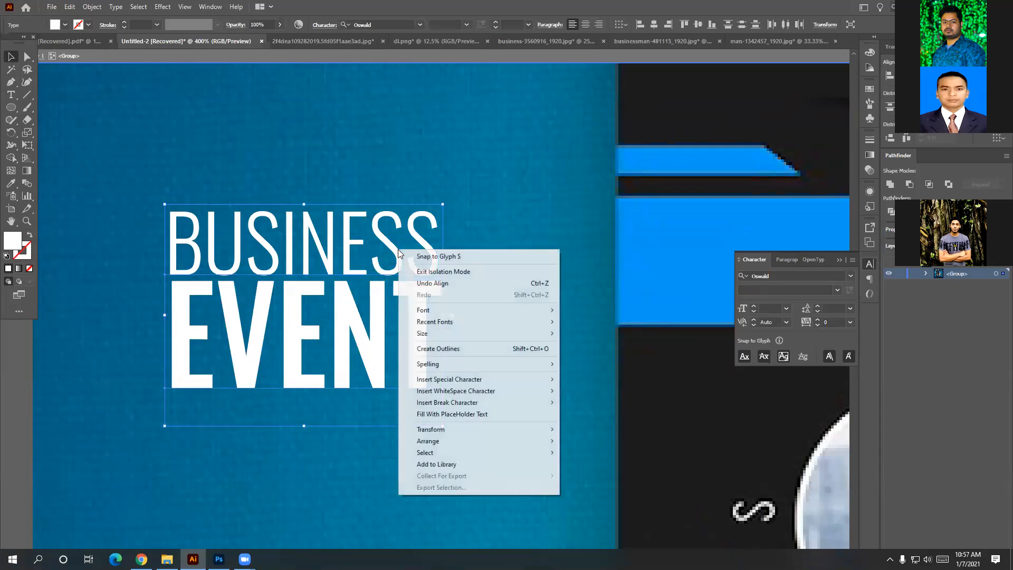
pyautogui.click(517, 188)
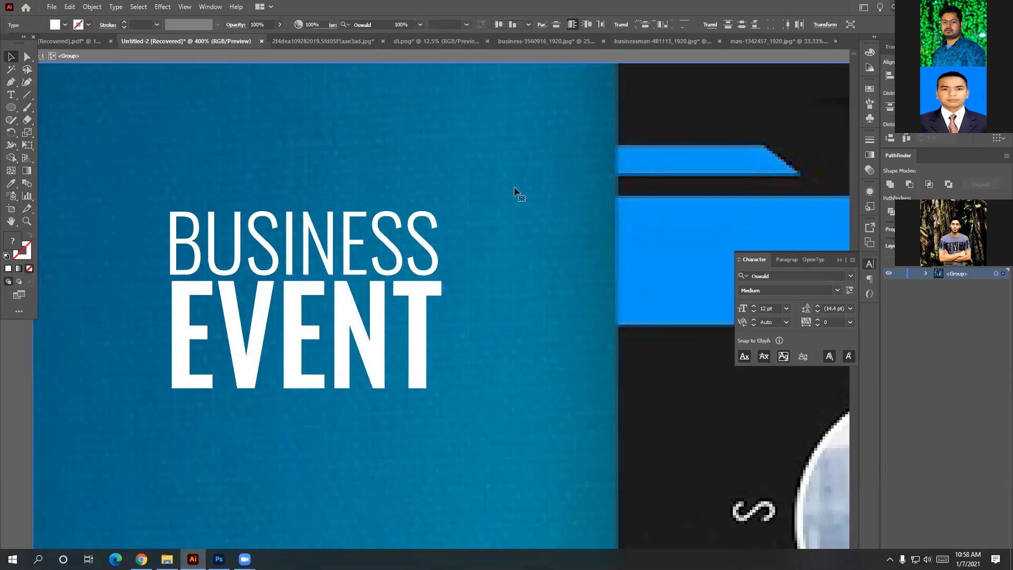
pyautogui.keyDown('alt'); pyautogui.scroll(-4, 525, 271); pyautogui.keyUp('alt')
# Add a new Digi Tech text line above the logo at the flyer's top.
pyautogui.keyDown('alt'); pyautogui.scroll(-2, 525, 276); pyautogui.keyUp('alt')
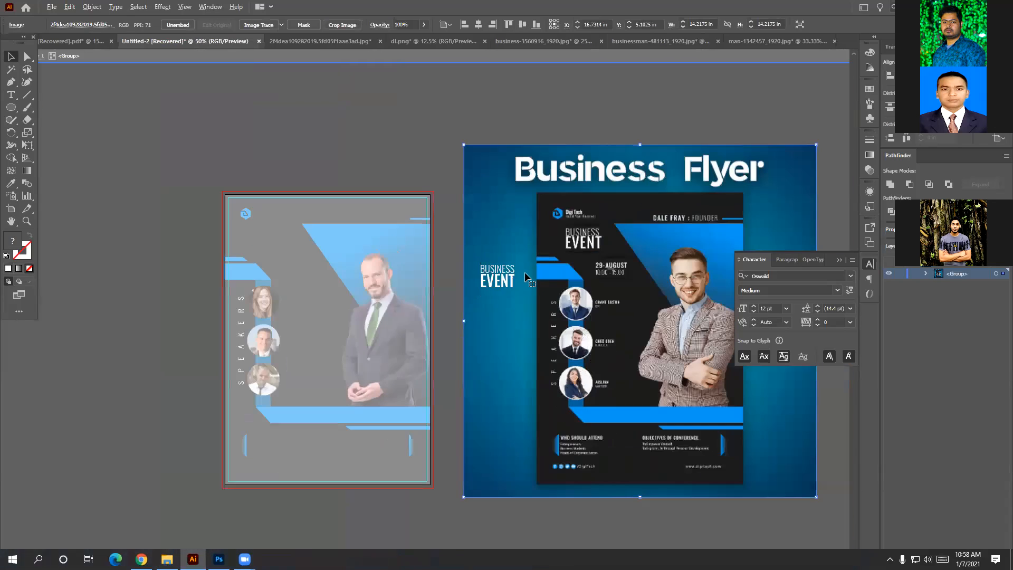
pyautogui.scroll(1, 524, 275)
pyautogui.keyDown('alt'); pyautogui.scroll(2, 524, 276); pyautogui.keyUp('alt')
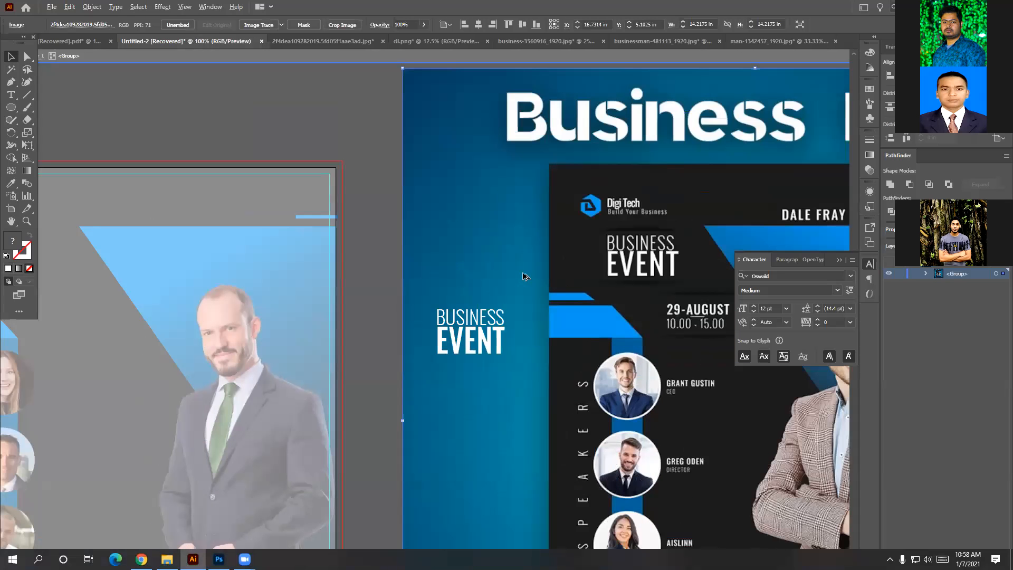
pyautogui.hscroll(2, 524, 275)
pyautogui.moveTo(488, 282); pyautogui.dragTo(434, 261)
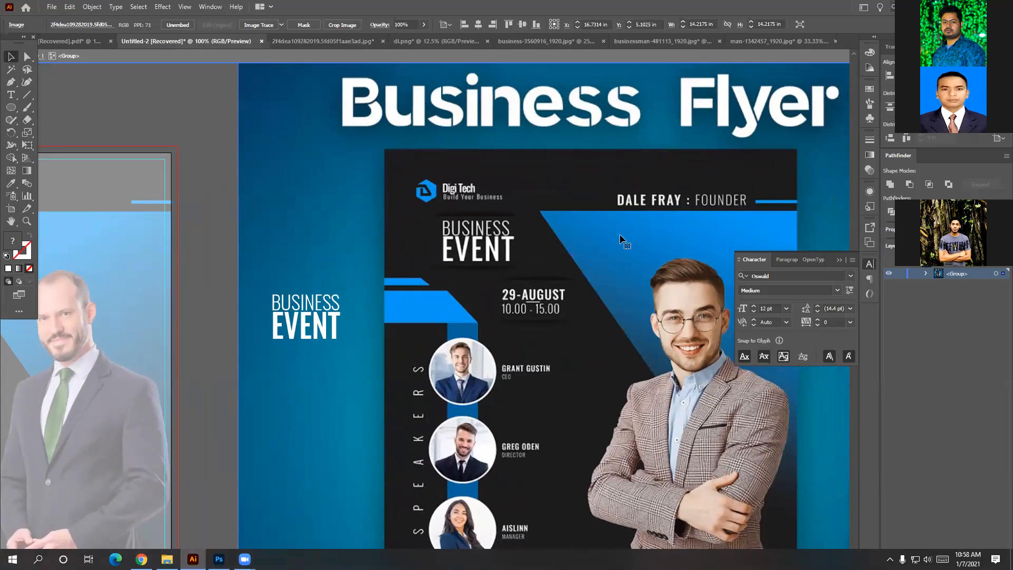
pyautogui.click(17, 94)
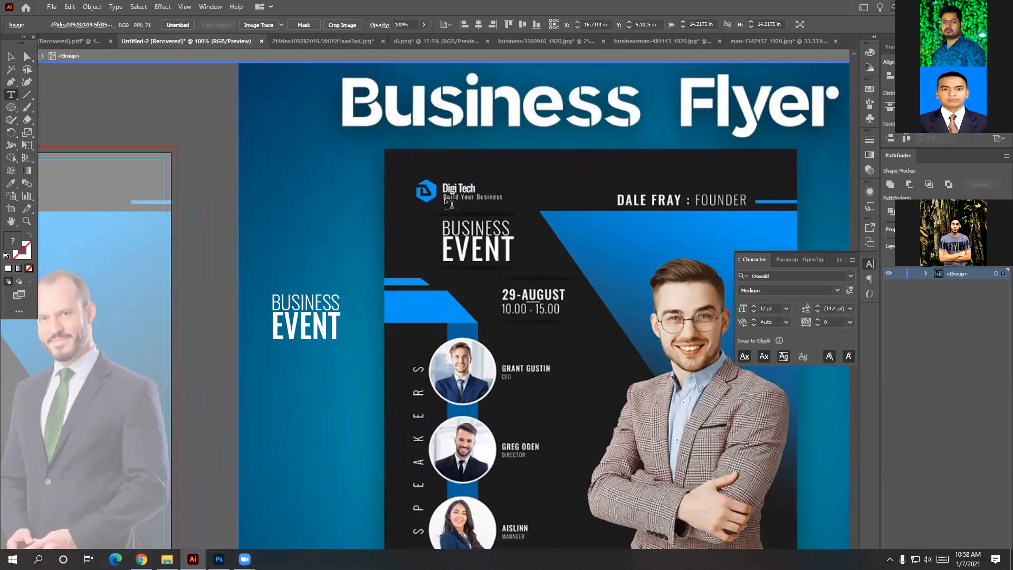
pyautogui.click(442, 178)
pyautogui.press('BackSpace')
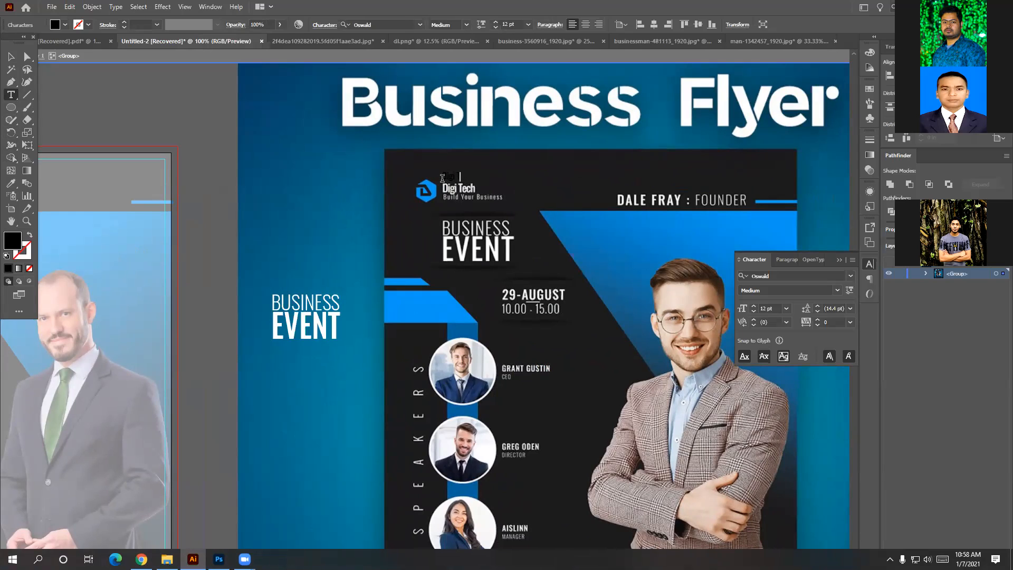
pyautogui.write('ech')
pyautogui.write('v')
pyautogui.click(12, 57)
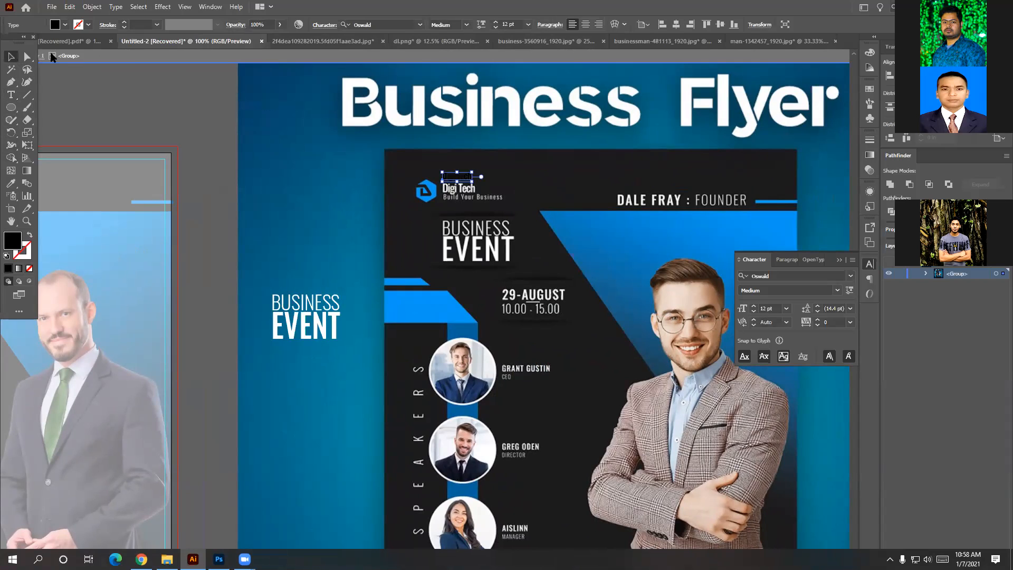
# Fill the Digi Tech text white and scale it up to about 15 pt.
pyautogui.click(870, 66)
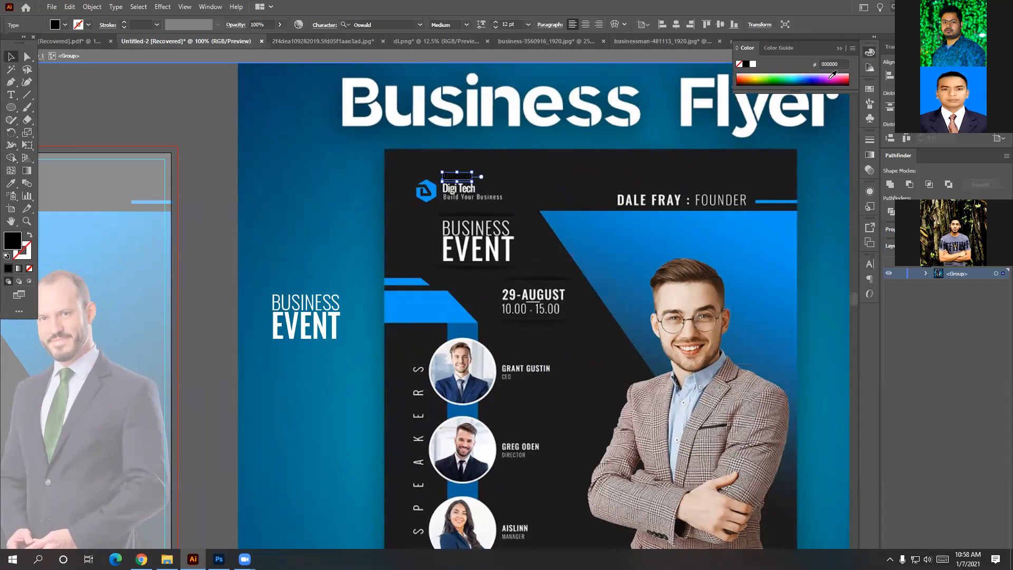
pyautogui.click(754, 64)
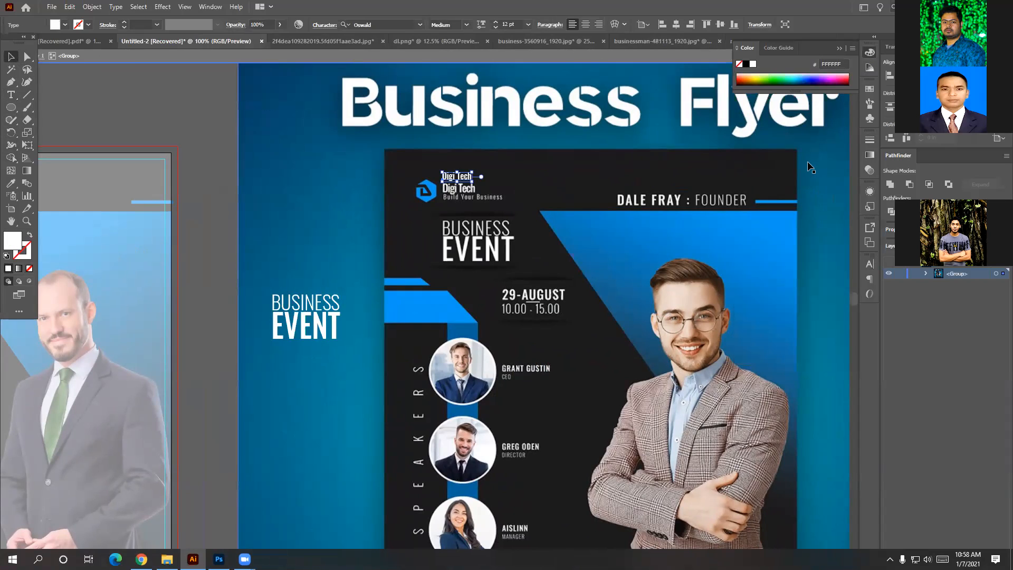
pyautogui.click(870, 264)
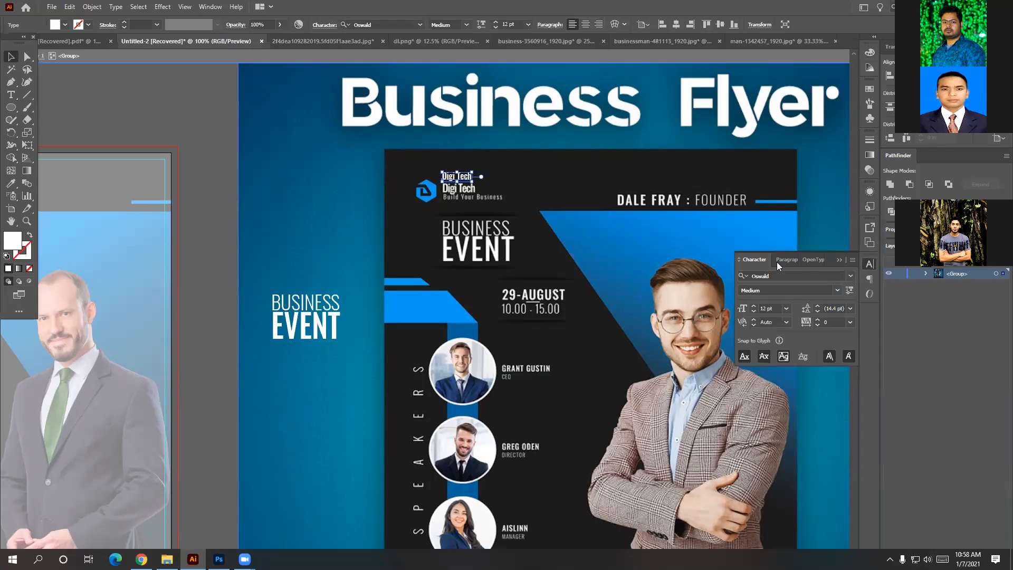
pyautogui.moveTo(474, 182)
pyautogui.mouseDown()
pyautogui.moveTo(492, 195)
pyautogui.moveTo(459, 184)
pyautogui.moveTo(460, 192)
pyautogui.moveTo(480, 196)
pyautogui.mouseUp()
pyautogui.hotkey('ctrl', 'z')
pyautogui.moveTo(468, 188); pyautogui.dragTo(496, 176)
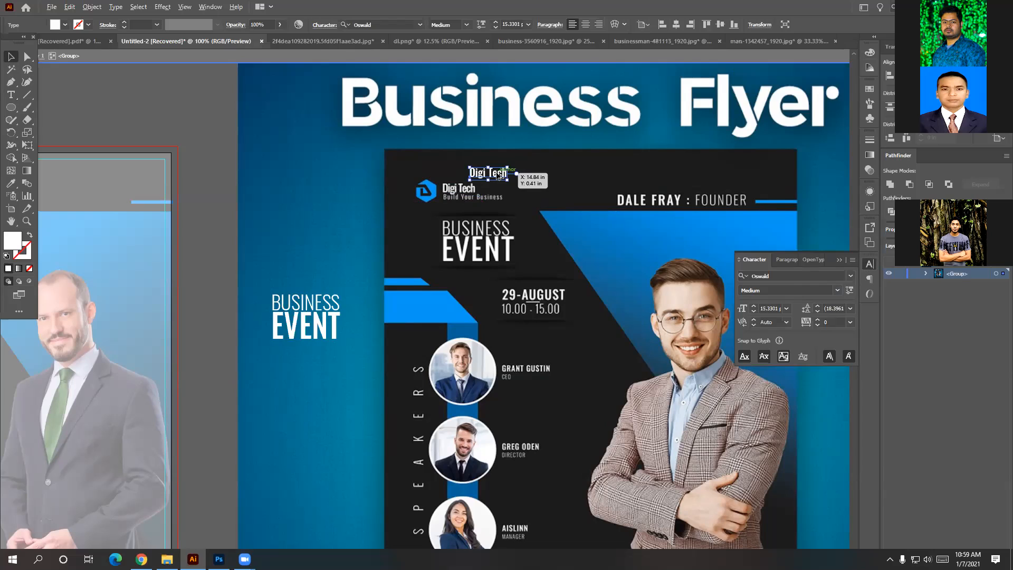
pyautogui.moveTo(497, 173); pyautogui.dragTo(498, 186)
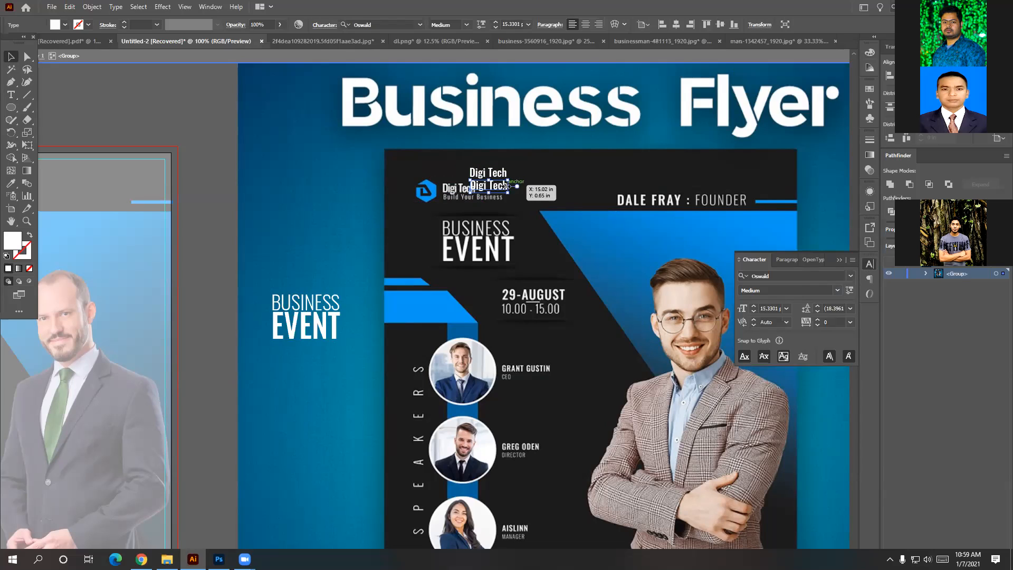
pyautogui.doubleClick(500, 186)
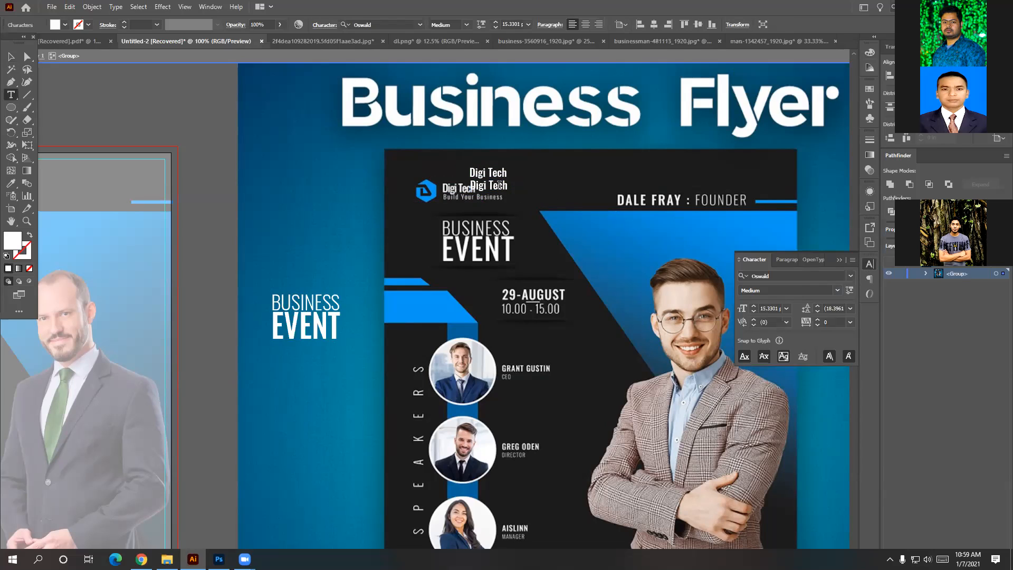
pyautogui.press('BackSpace')
pyautogui.press('BackSpace')
pyautogui.press('BackSpace')
pyautogui.press('BackSpace')
pyautogui.press('BackSpace')
pyautogui.press('BackSpace')
pyautogui.press('BackSpace')
pyautogui.press('BackSpace')
pyautogui.write('Build Your Business')
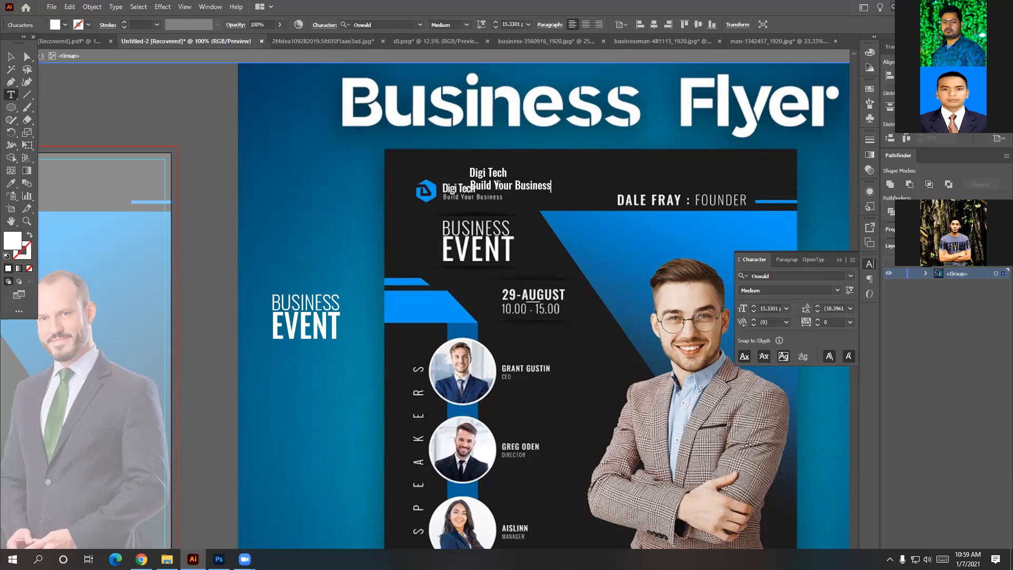
pyautogui.click(838, 290)
pyautogui.click(11, 56)
pyautogui.click(11, 56)
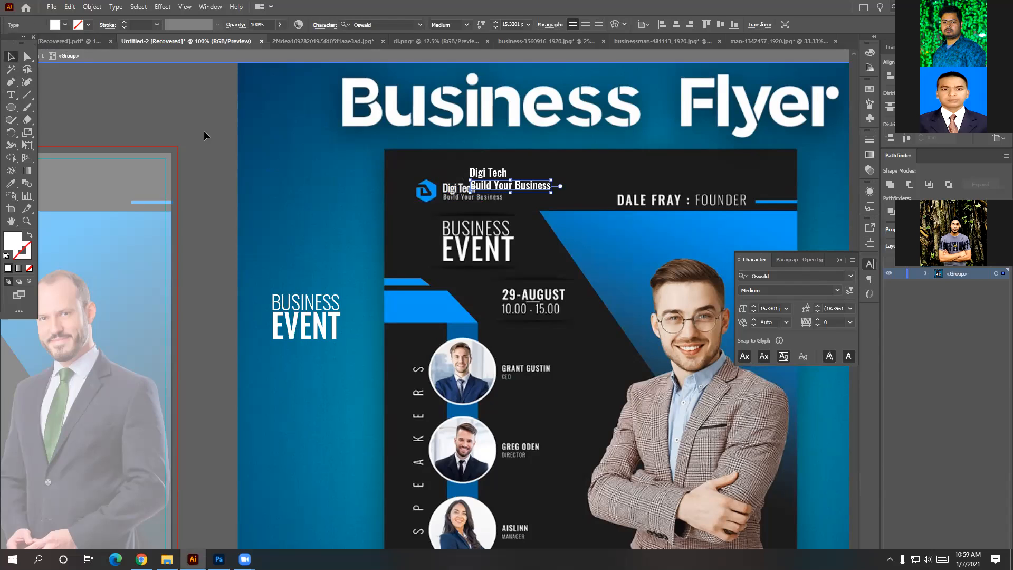
pyautogui.click(836, 291)
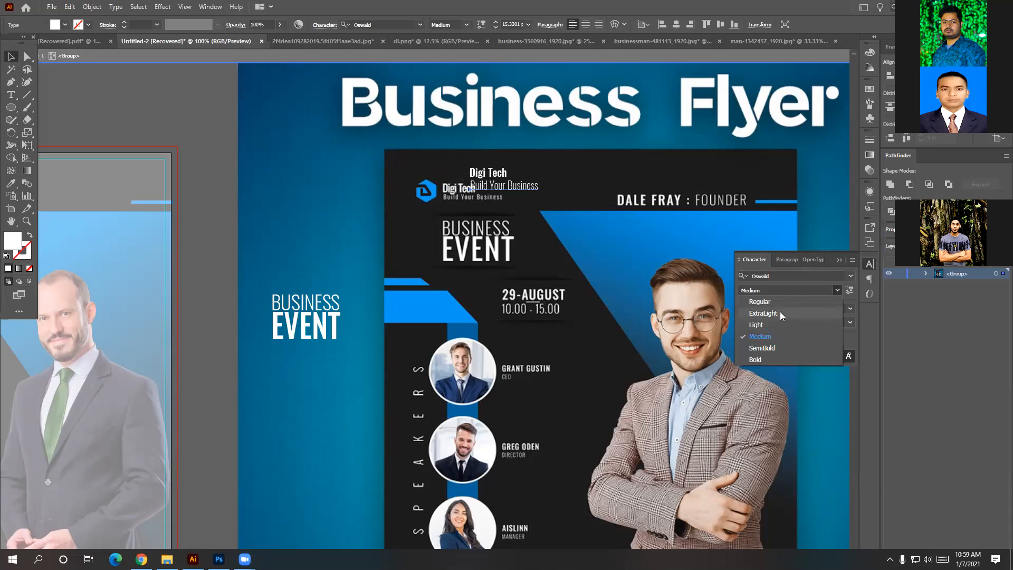
pyautogui.click(782, 314)
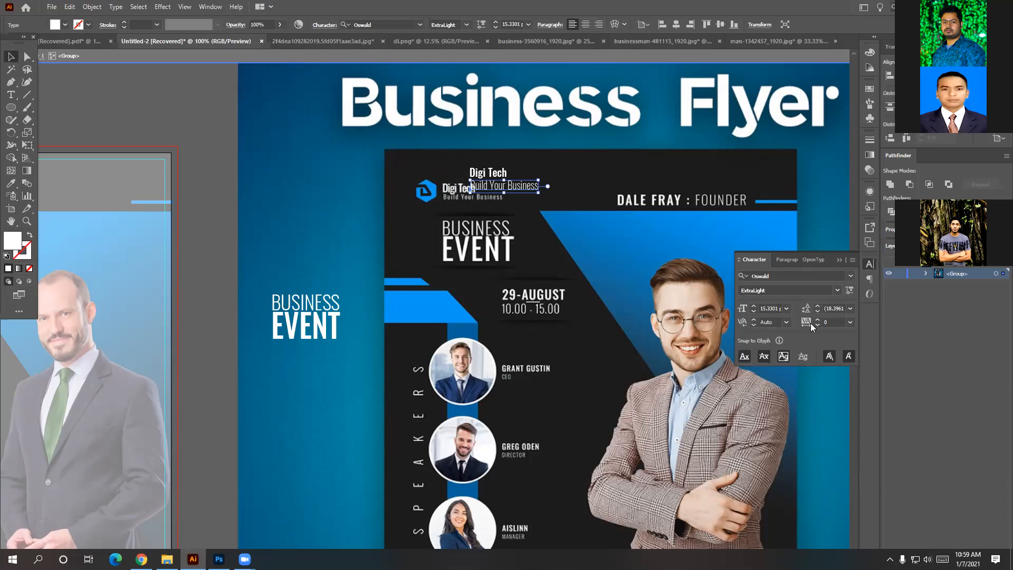
pyautogui.click(850, 323)
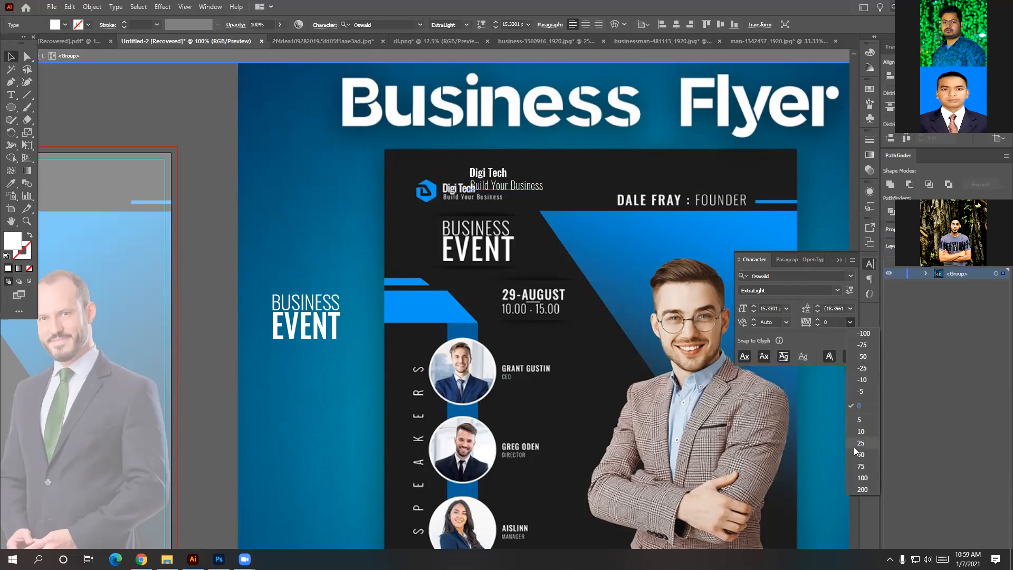
pyautogui.click(854, 481)
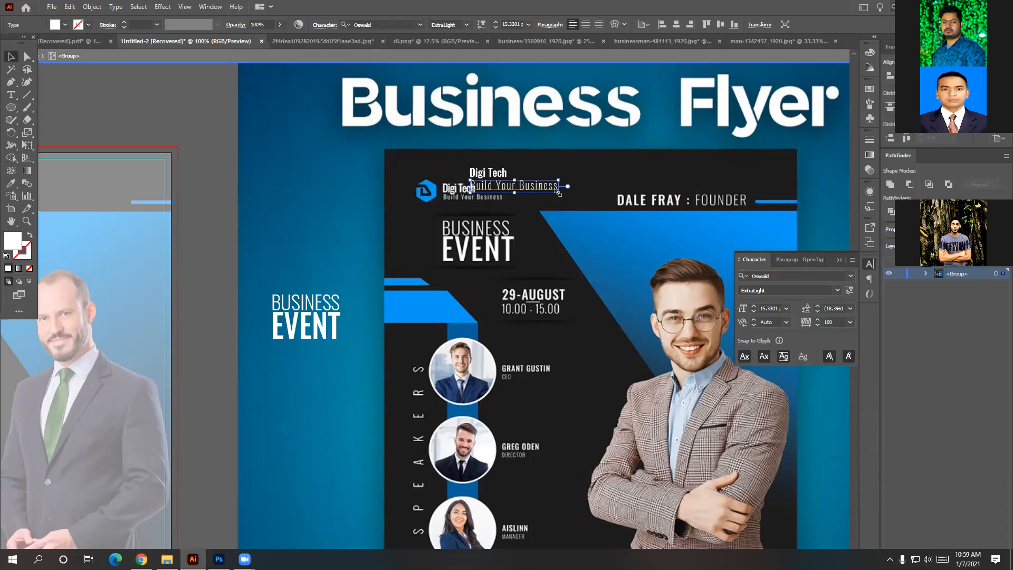
pyautogui.moveTo(557, 193); pyautogui.dragTo(538, 188)
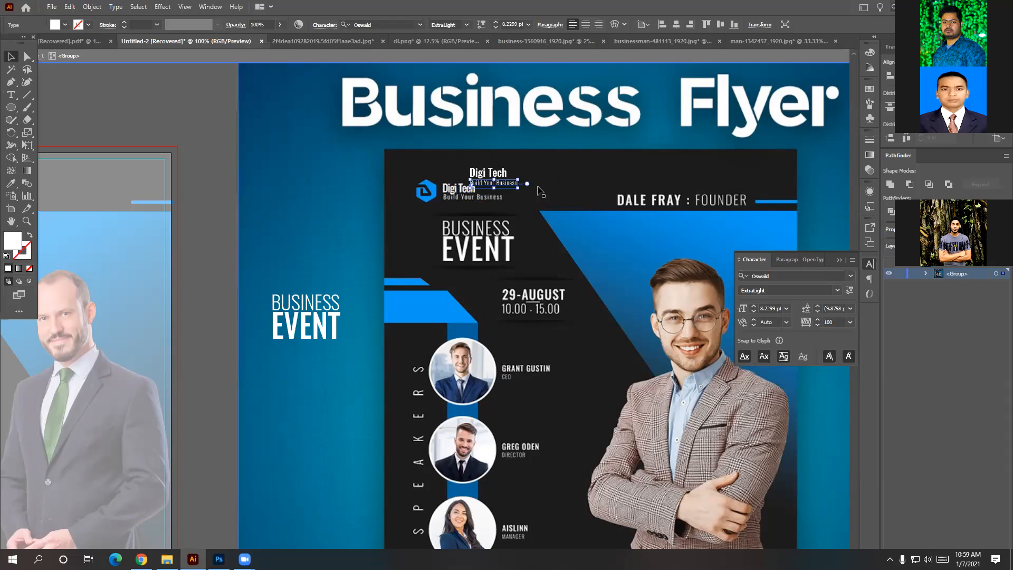
pyautogui.click(850, 323)
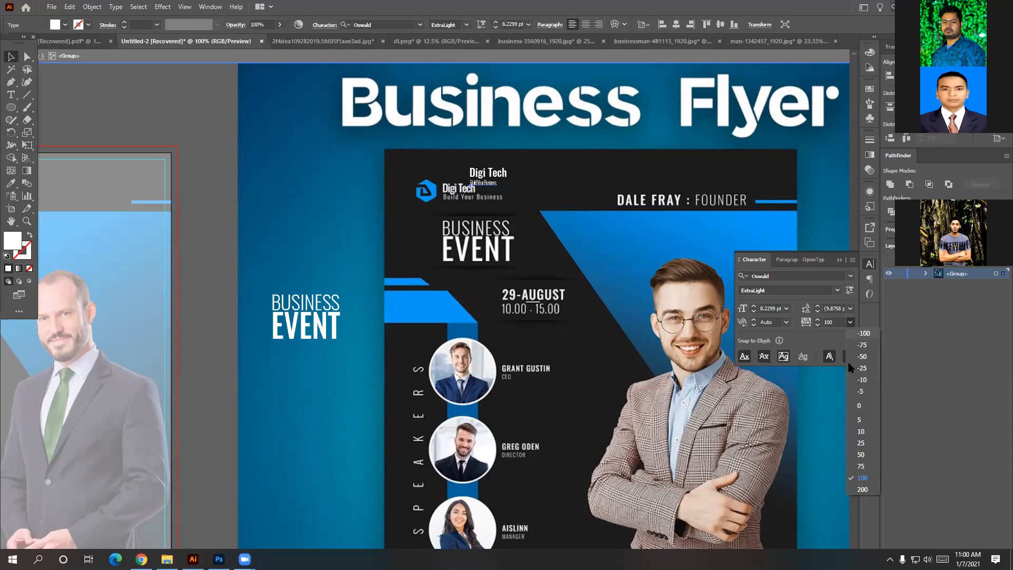
pyautogui.click(861, 489)
pyautogui.click(573, 207)
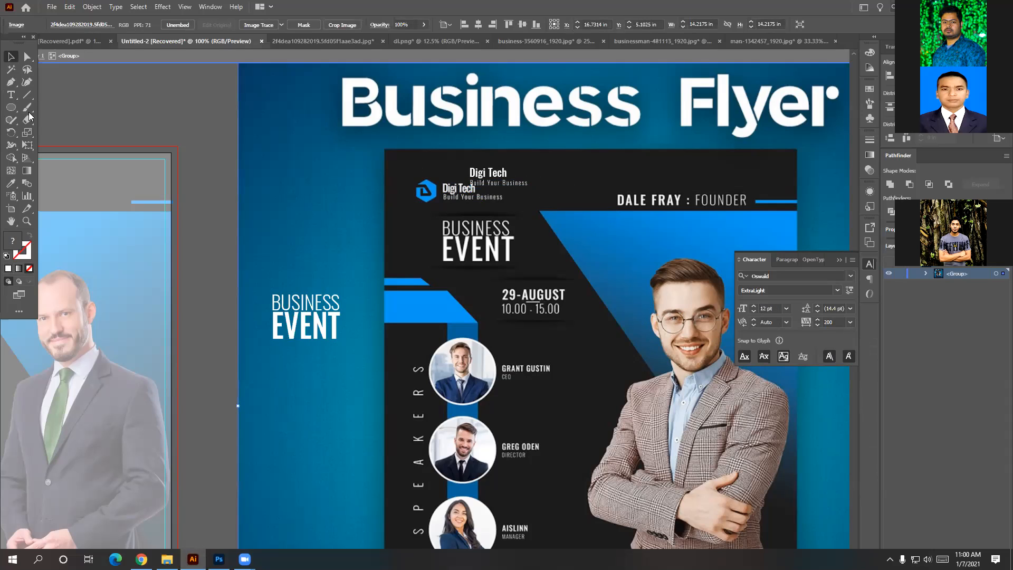
pyautogui.moveTo(495, 176); pyautogui.dragTo(641, 201)
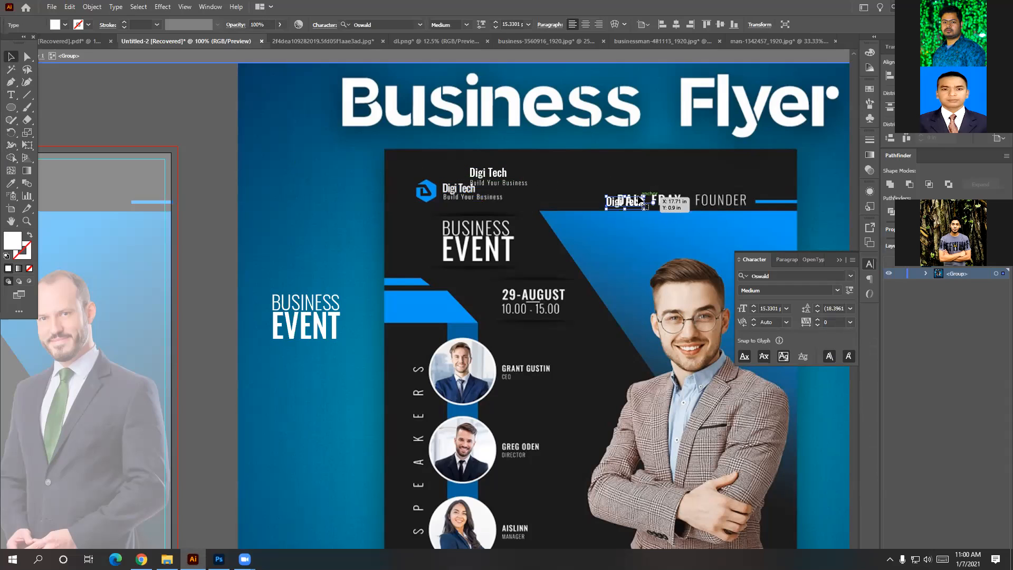
pyautogui.scroll(1, 641, 200)
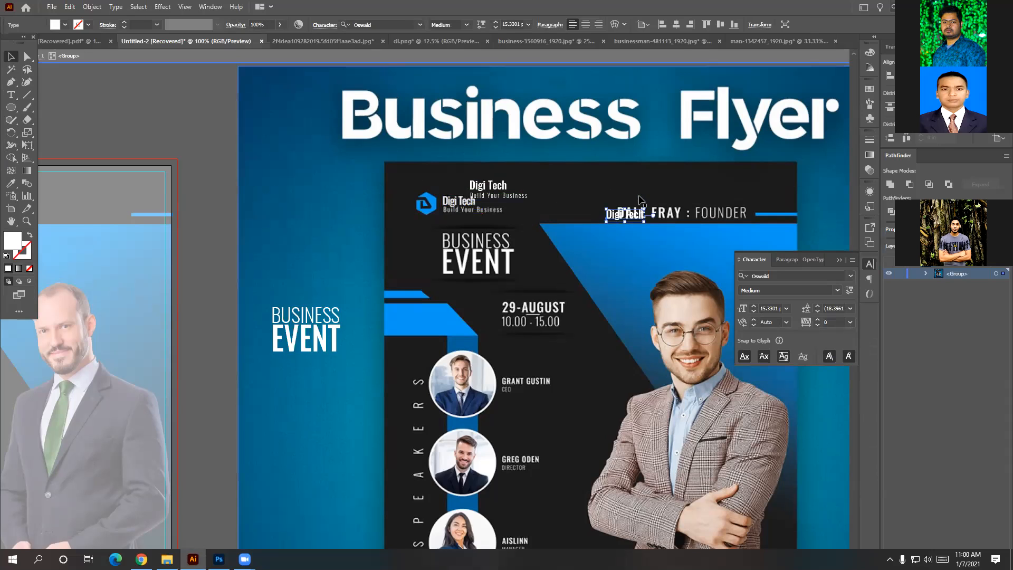
pyautogui.doubleClick(636, 212)
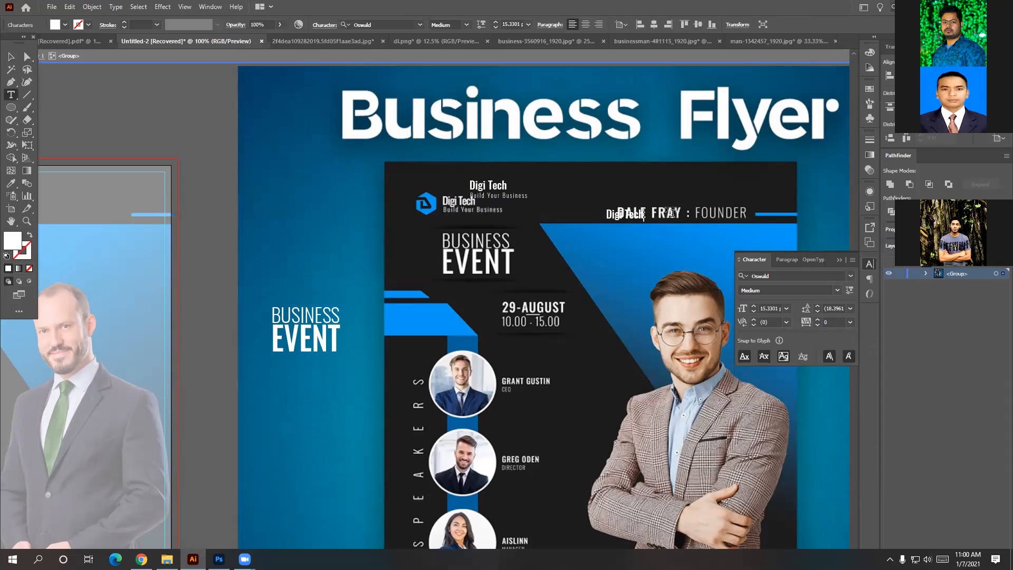
pyautogui.press('BackSpace')
pyautogui.press('BackSpace')
pyautogui.press('BackSpace')
pyautogui.press('BackSpace')
pyautogui.press('BackSpace')
pyautogui.press('BackSpace')
pyautogui.press('BackSpace')
pyautogui.press('BackSpace')
pyautogui.write('NDER')
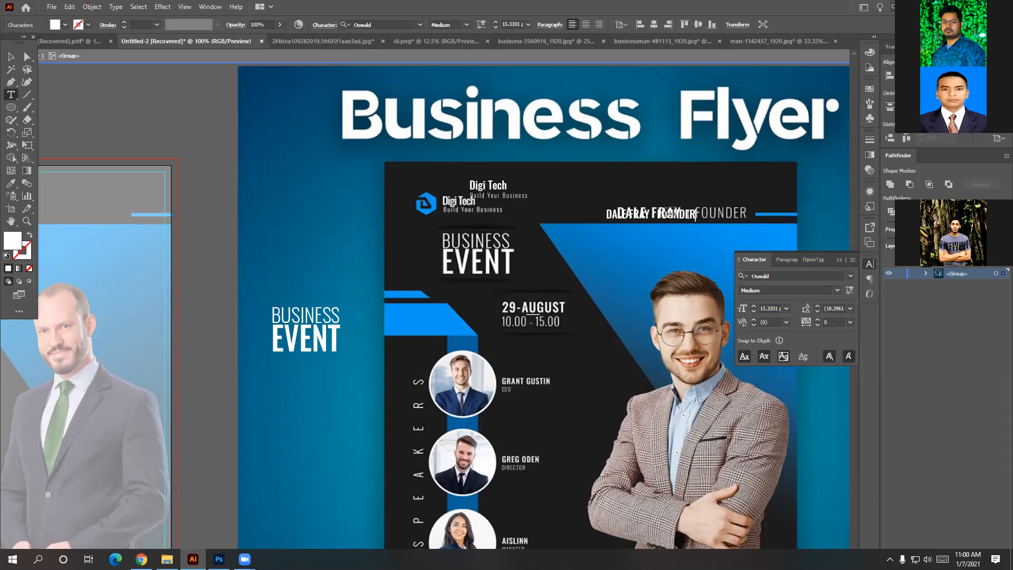
pyautogui.press('Escape')
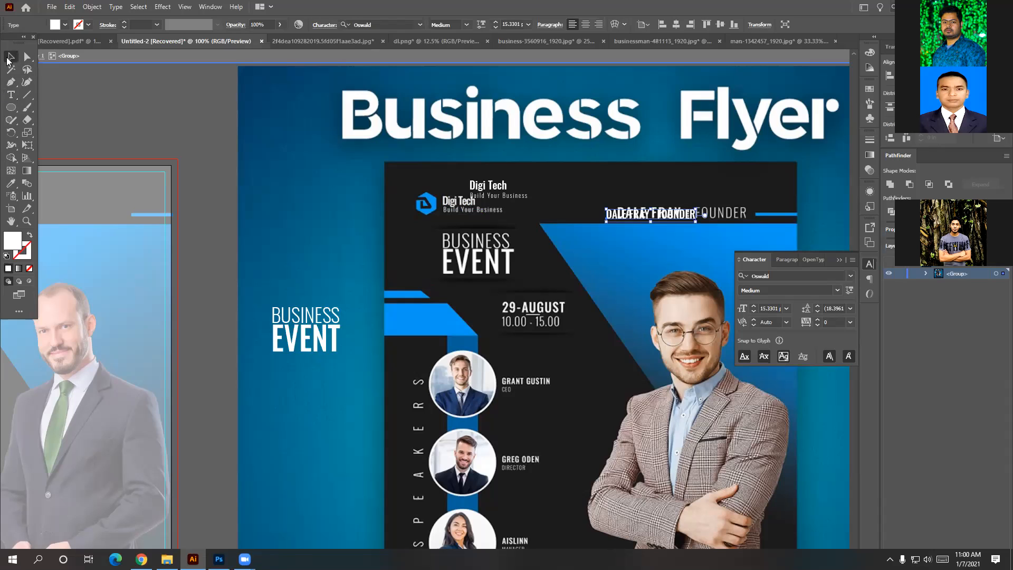
pyautogui.moveTo(666, 218); pyautogui.dragTo(666, 246)
pyautogui.doubleClick(625, 244)
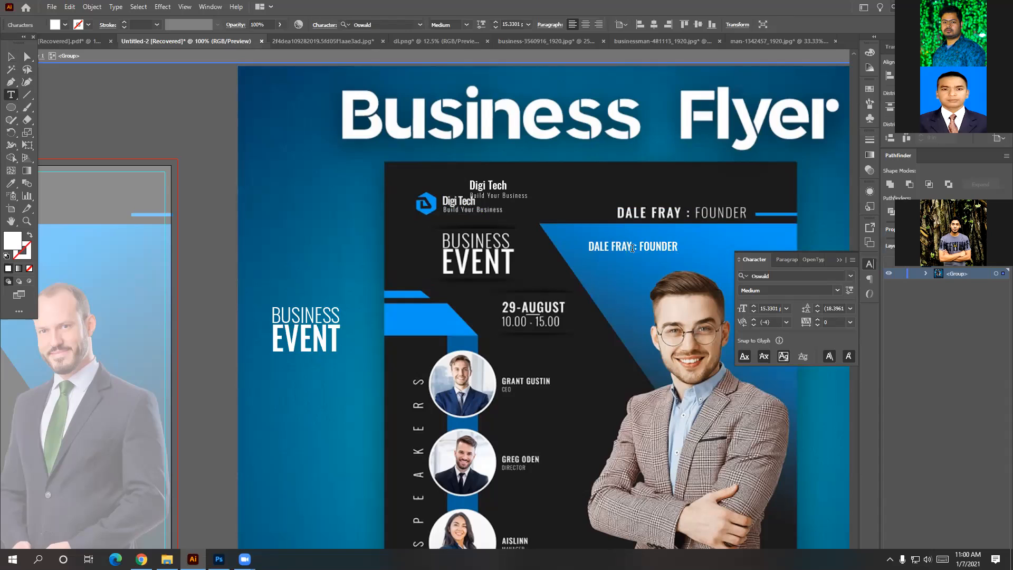
pyautogui.moveTo(631, 248); pyautogui.dragTo(587, 247)
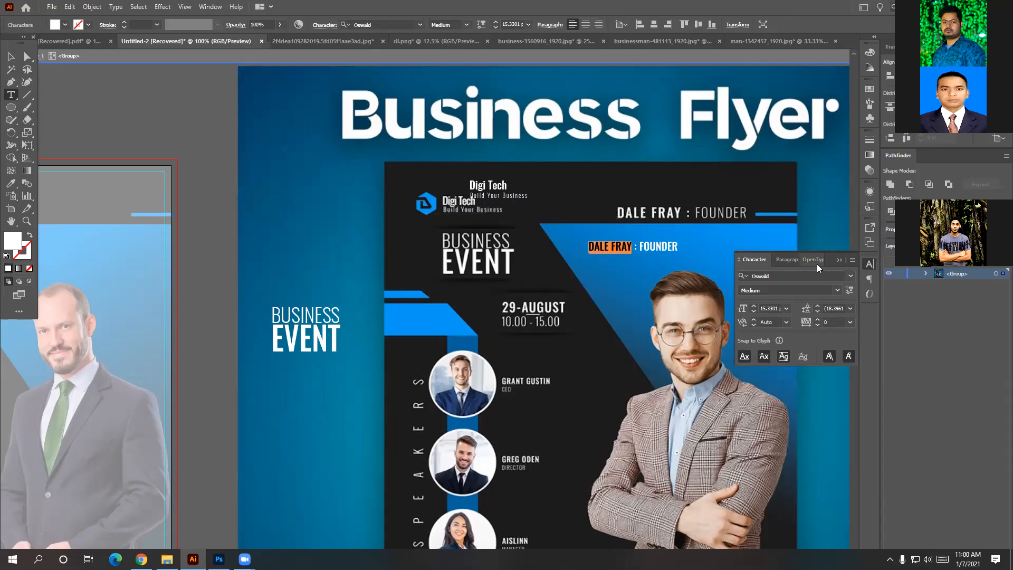
pyautogui.click(850, 322)
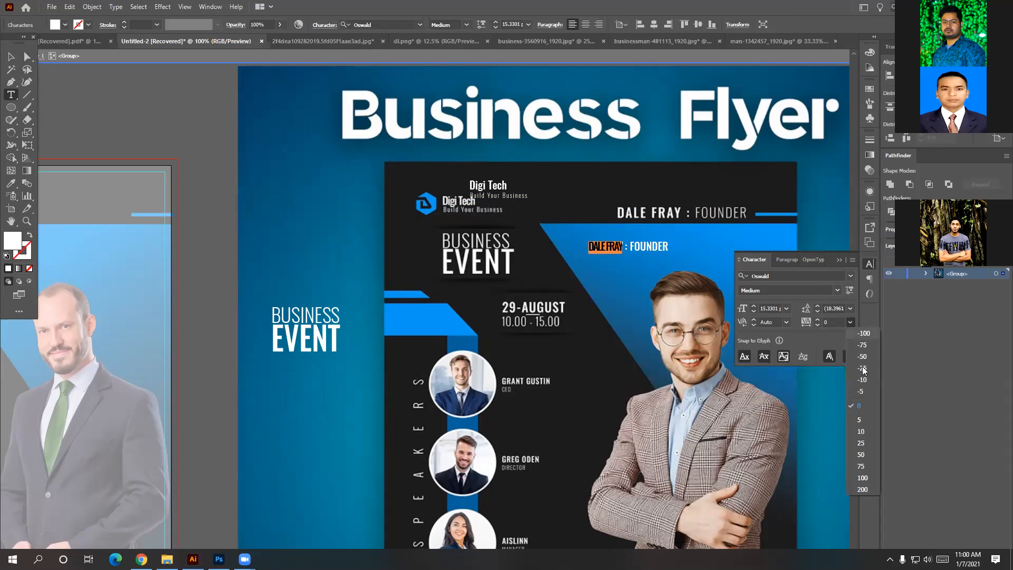
pyautogui.click(863, 480)
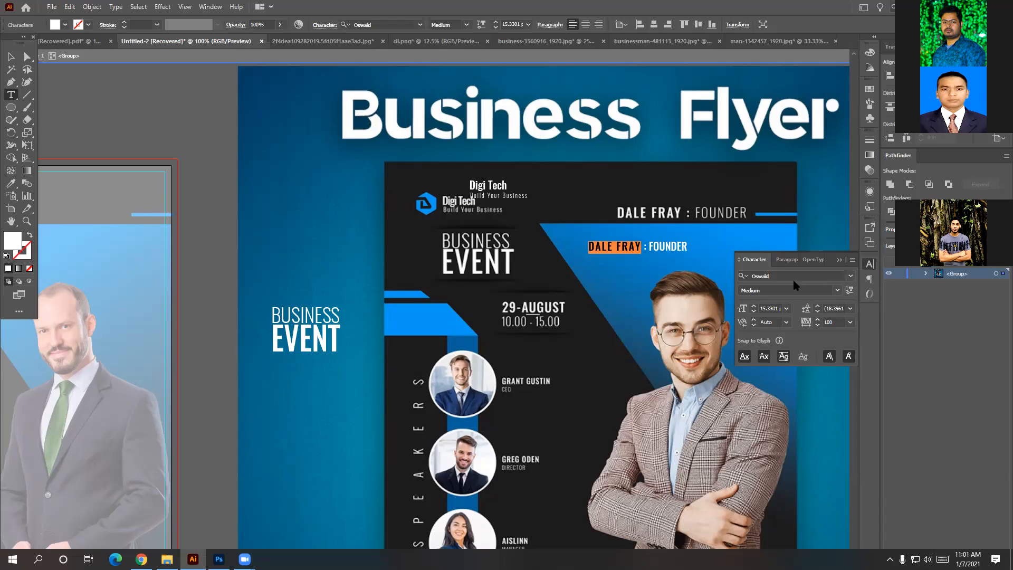
# Remove the stray placeholder text objects created beside the founder line.
pyautogui.click(695, 252)
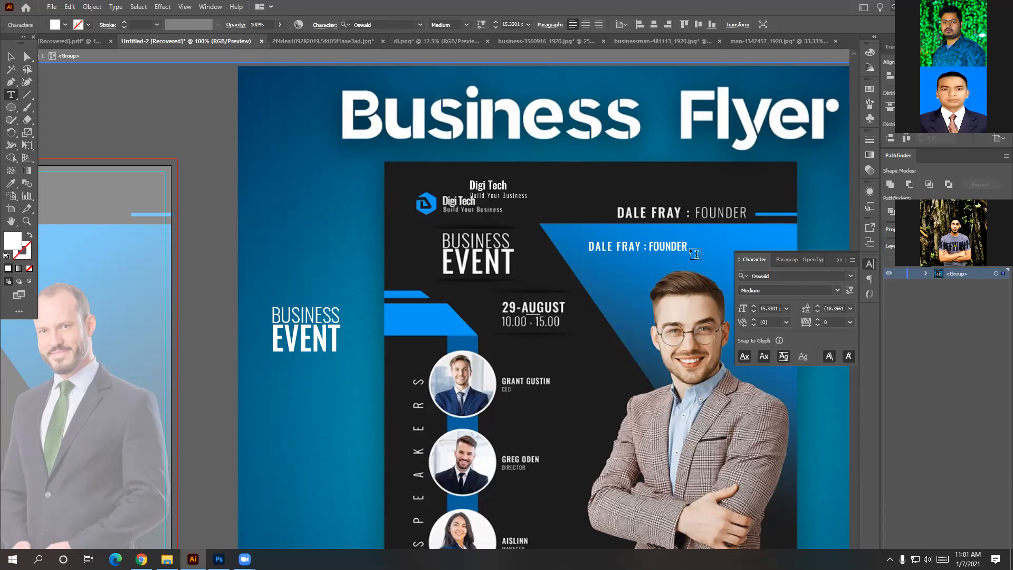
pyautogui.press('Escape')
pyautogui.click(659, 256)
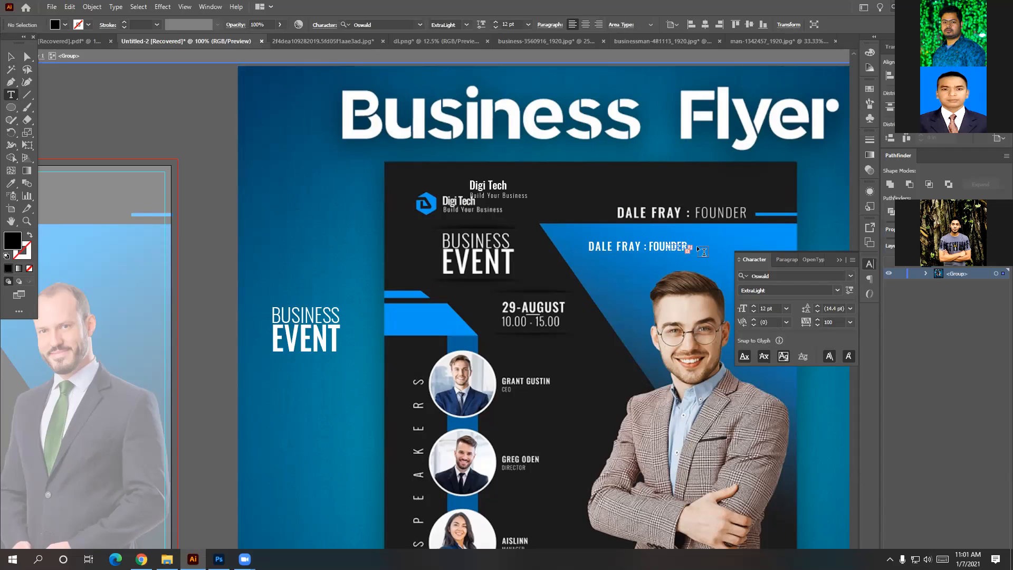
pyautogui.click(706, 251)
pyautogui.click(690, 264)
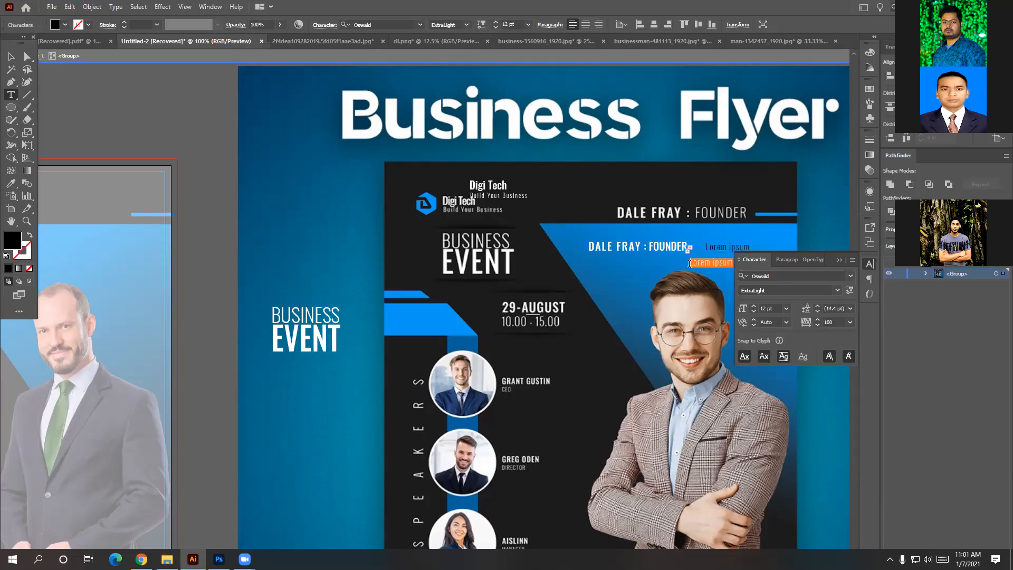
pyautogui.press('BackSpace')
pyautogui.press('ctrl')
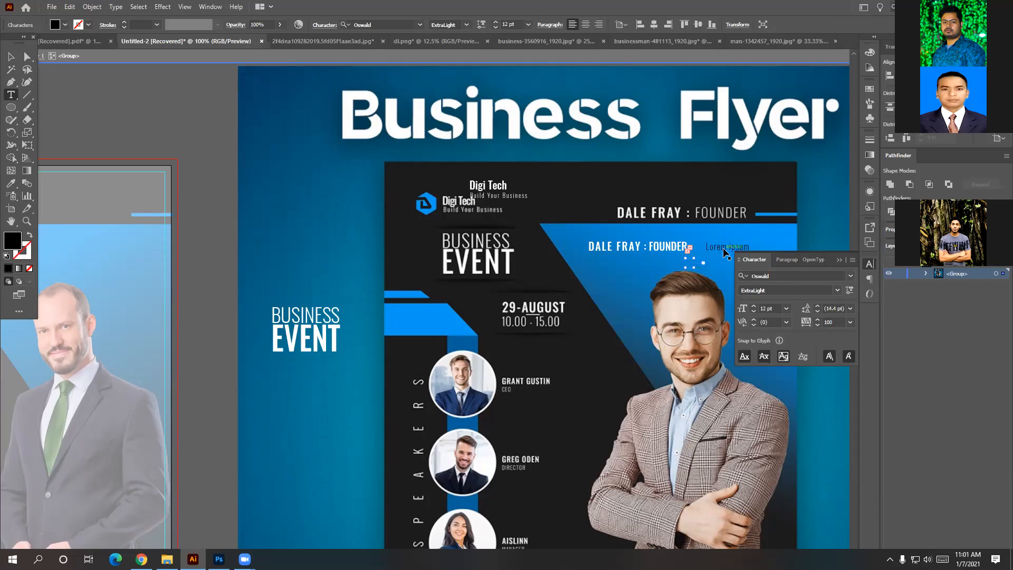
pyautogui.keyDown('ctrl'); pyautogui.click(727, 255); pyautogui.keyUp('ctrl')
pyautogui.hotkey('ctrl', 'z')
pyautogui.hotkey('ctrl', 'z')
pyautogui.hotkey('ctrl', 'z')
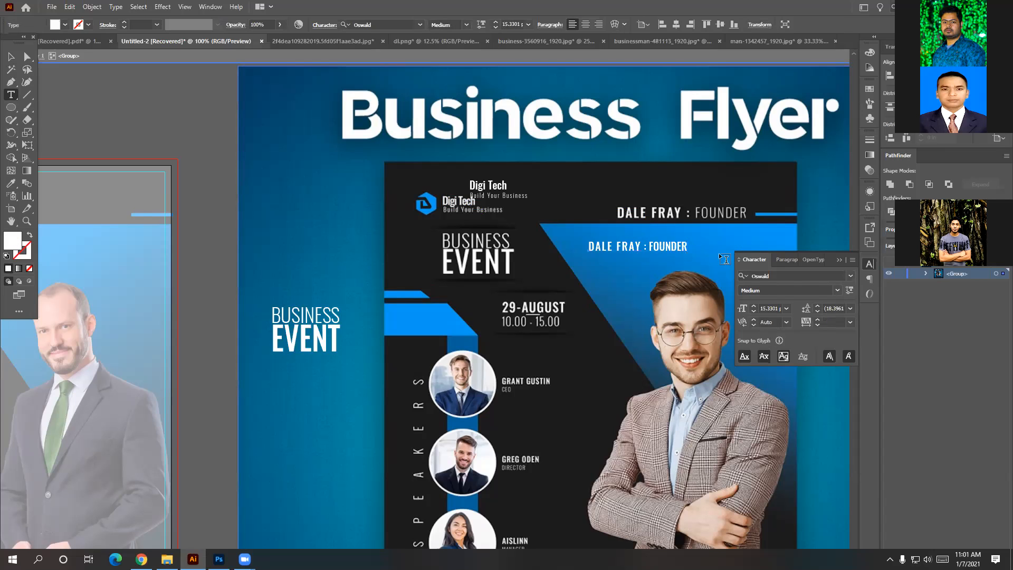
# Make ': FOUNDER' Oswald Light with tracking 100.
pyautogui.click(675, 242)
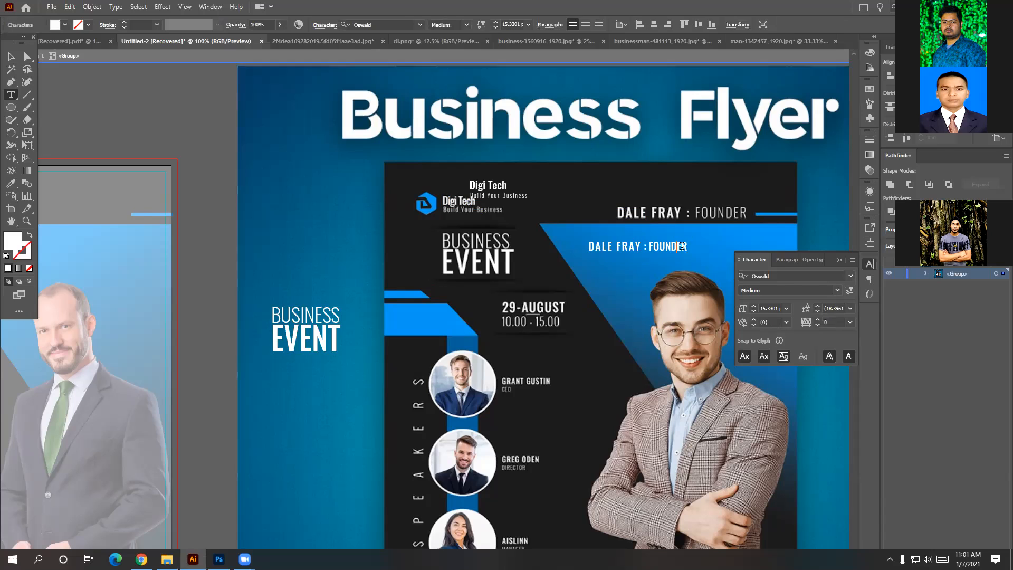
pyautogui.click(689, 249)
pyautogui.moveTo(695, 254); pyautogui.dragTo(651, 250)
pyautogui.press('Escape')
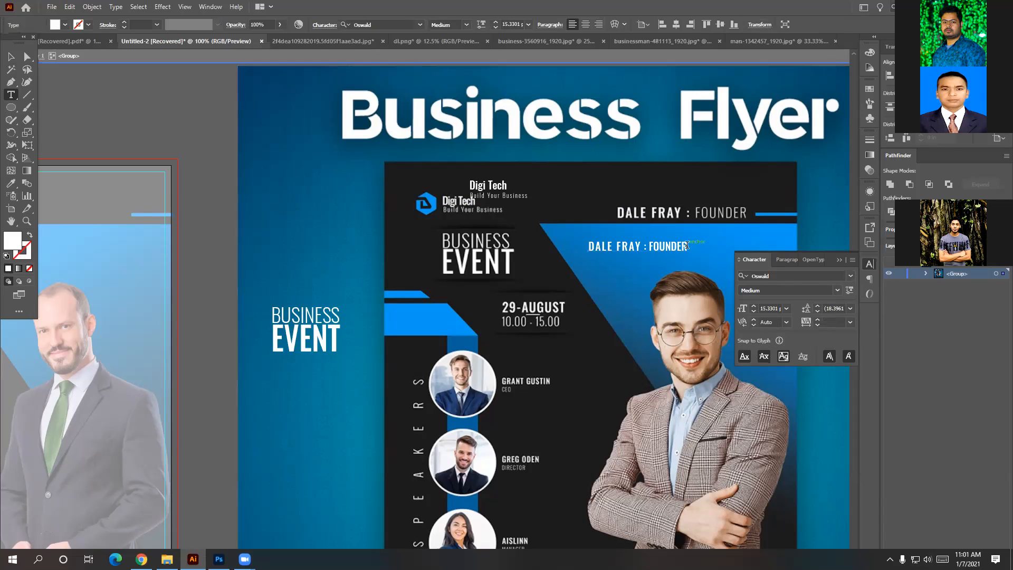
pyautogui.click(686, 246)
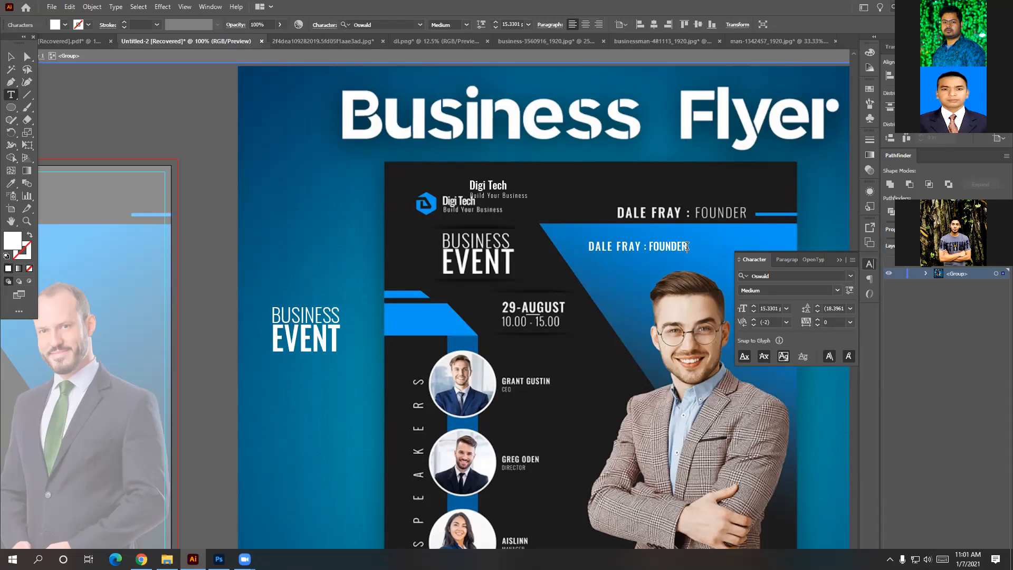
pyautogui.moveTo(687, 246); pyautogui.dragTo(642, 244)
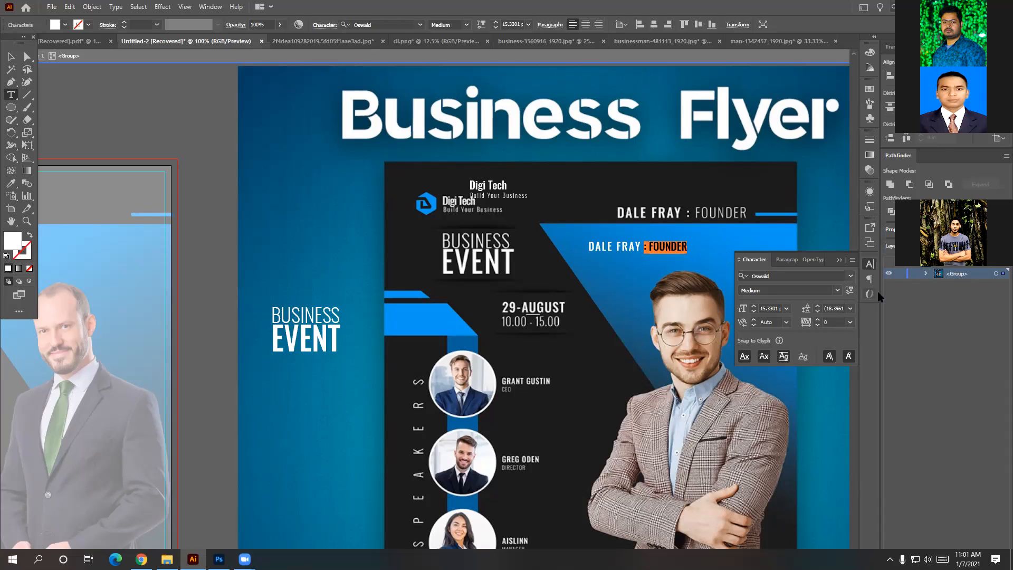
pyautogui.click(838, 290)
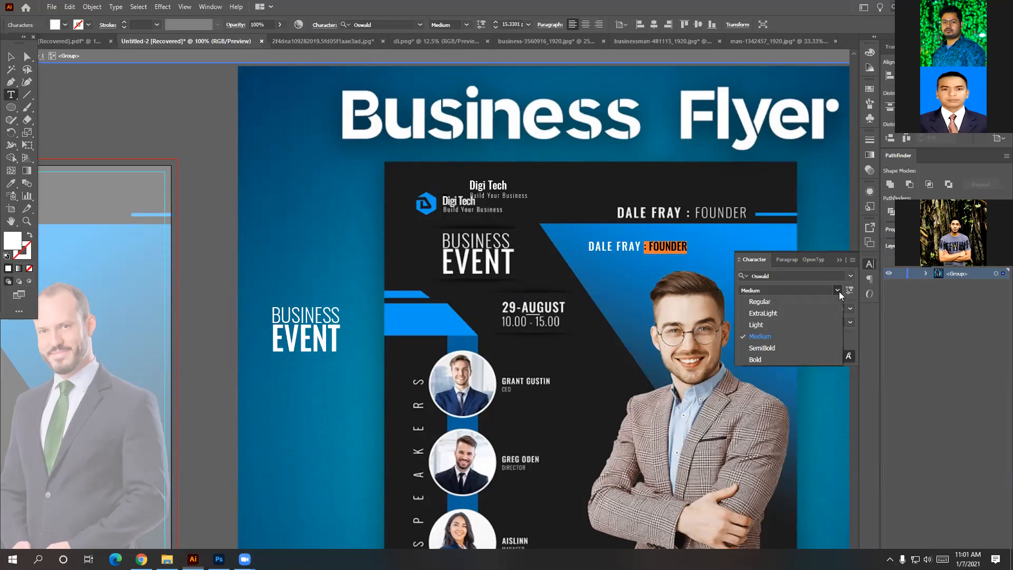
pyautogui.click(791, 325)
pyautogui.click(850, 321)
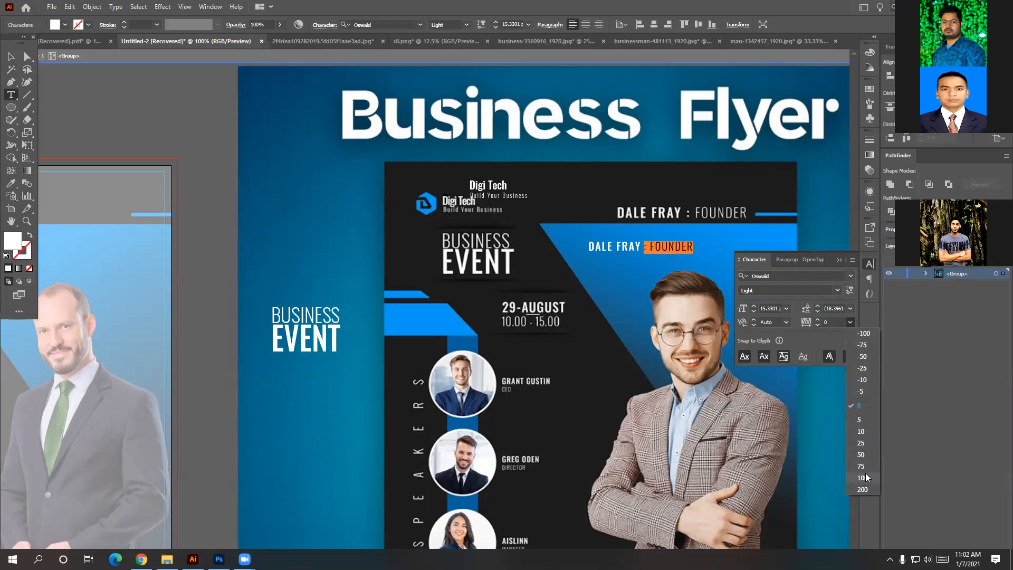
pyautogui.click(866, 478)
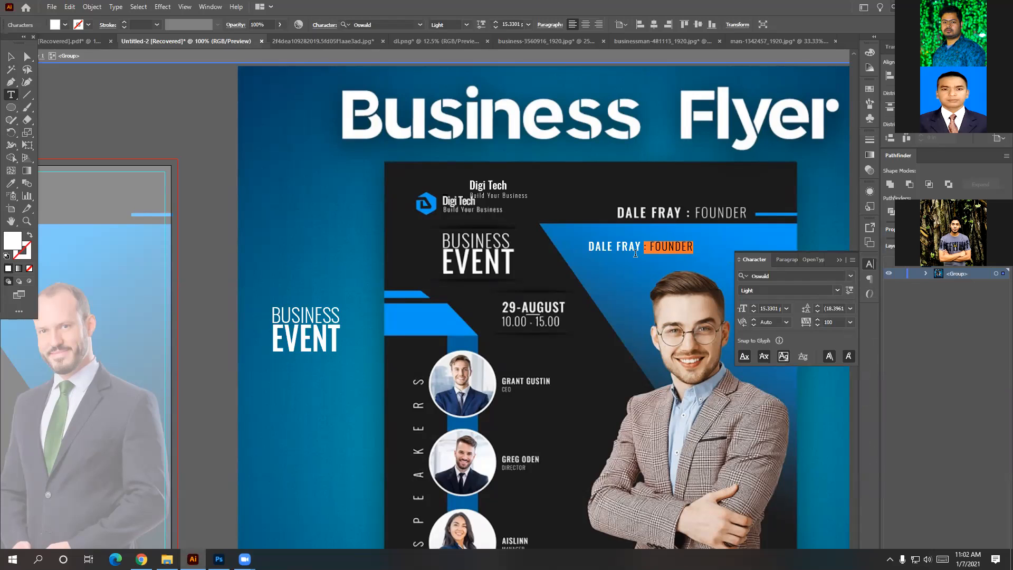
pyautogui.click(585, 245)
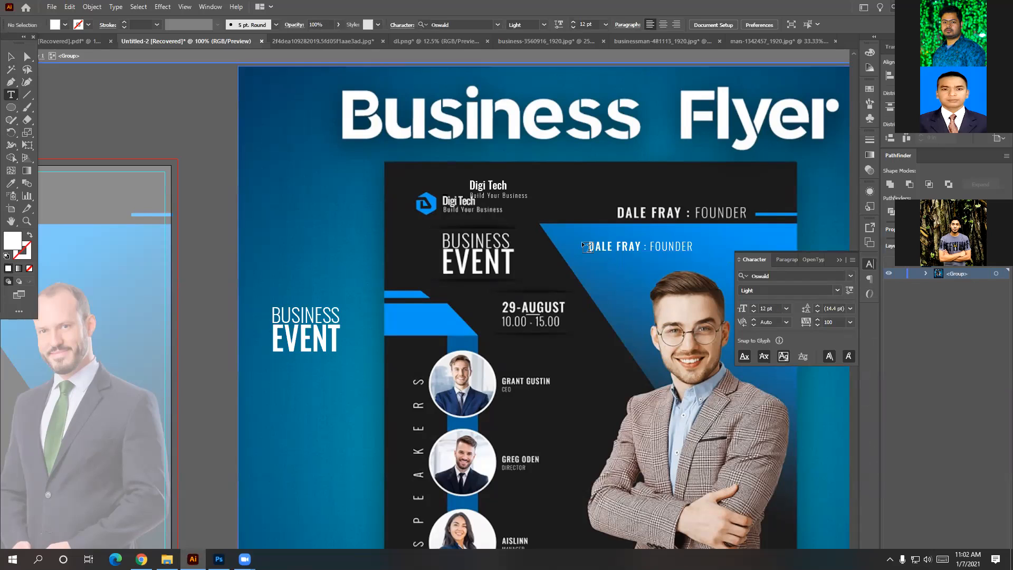
pyautogui.click(11, 56)
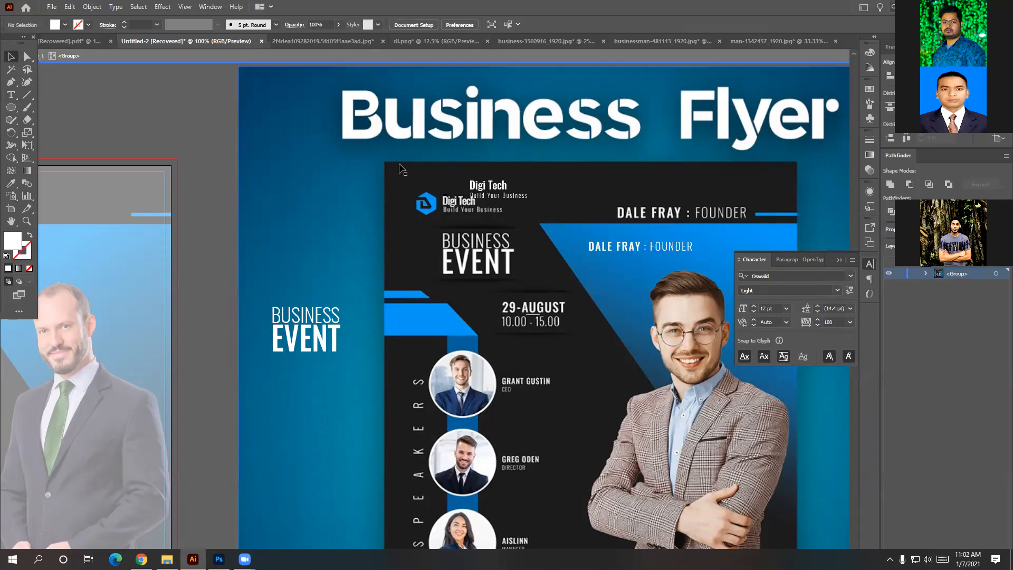
pyautogui.click(642, 250)
# Scale the founder line to about 19.7 pt, align it, and copy it onto the date area.
pyautogui.moveTo(695, 255); pyautogui.dragTo(724, 258)
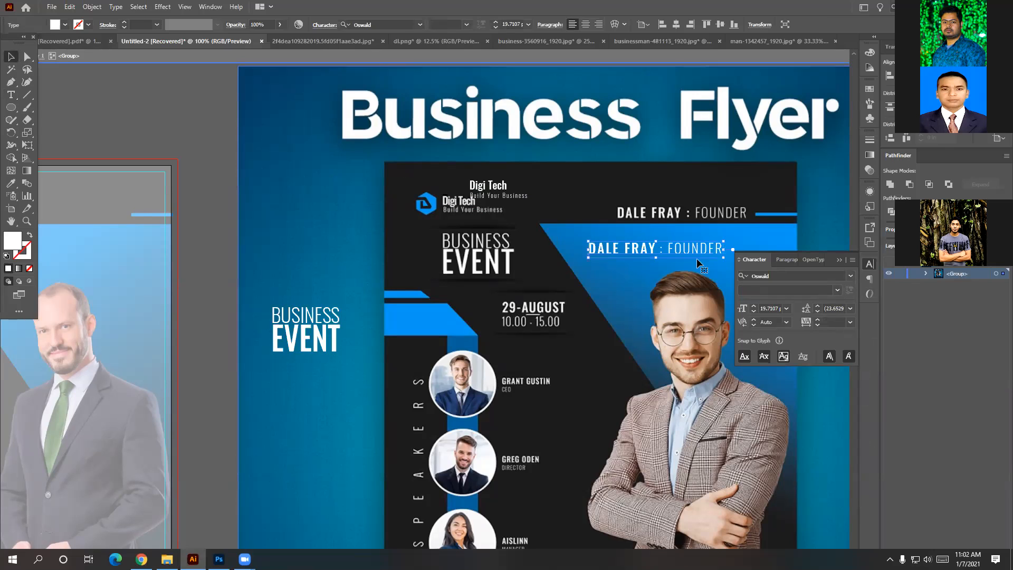
pyautogui.hotkey('ctrl', 'shift', 'a')
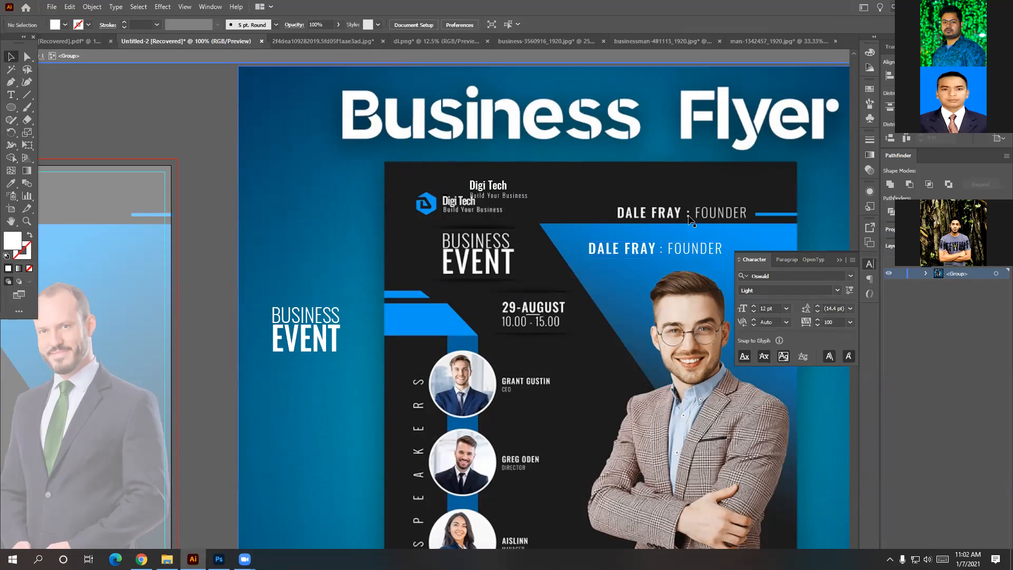
pyautogui.moveTo(643, 252)
pyautogui.mouseDown()
pyautogui.moveTo(672, 214)
pyautogui.moveTo(634, 255)
pyautogui.mouseUp()
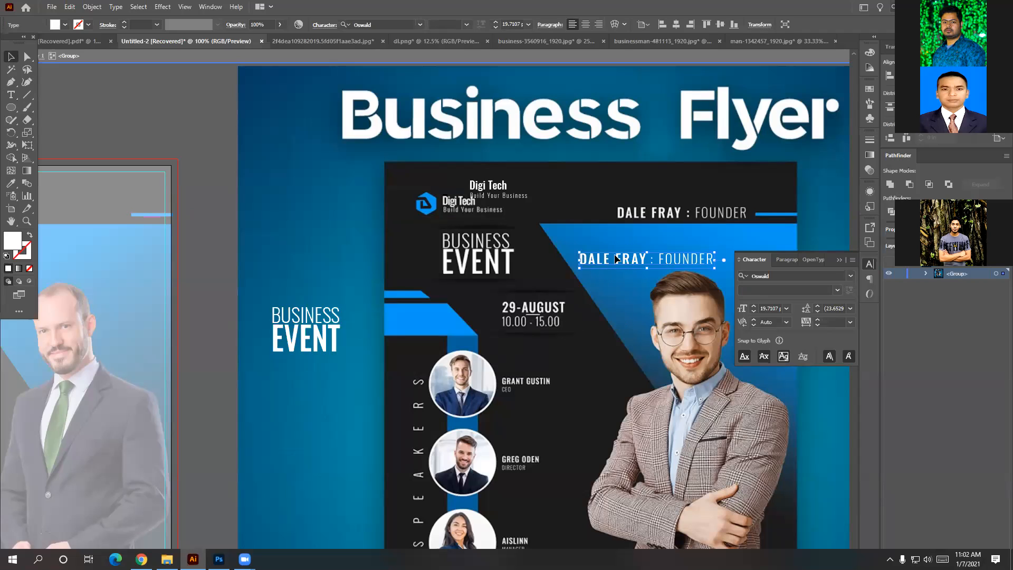
pyautogui.click(554, 317)
pyautogui.moveTo(606, 262); pyautogui.dragTo(545, 322)
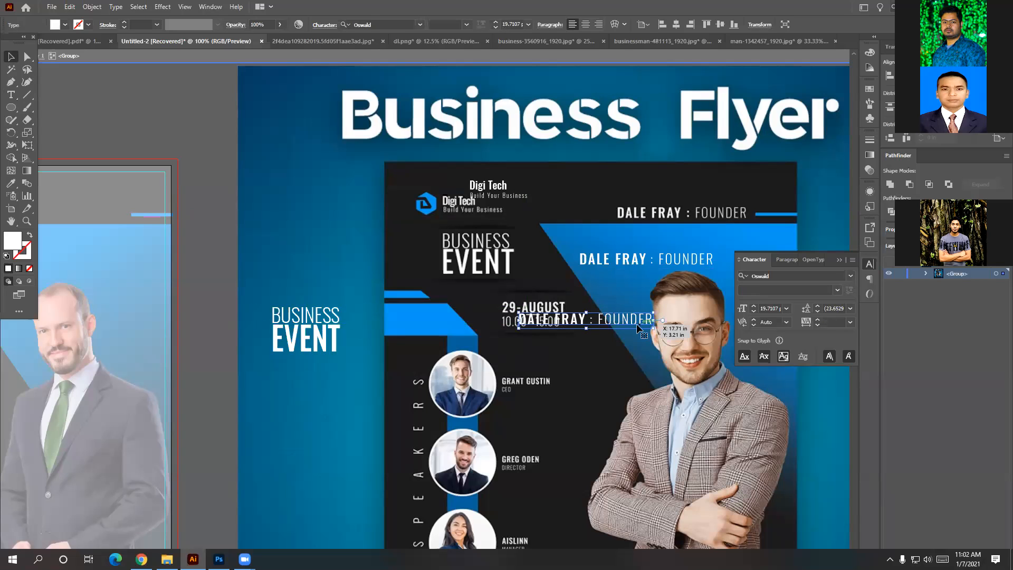
# Retype the copied line as 29-AUGUST.
pyautogui.doubleClick(638, 318)
pyautogui.hotkey('ctrl', 'a')
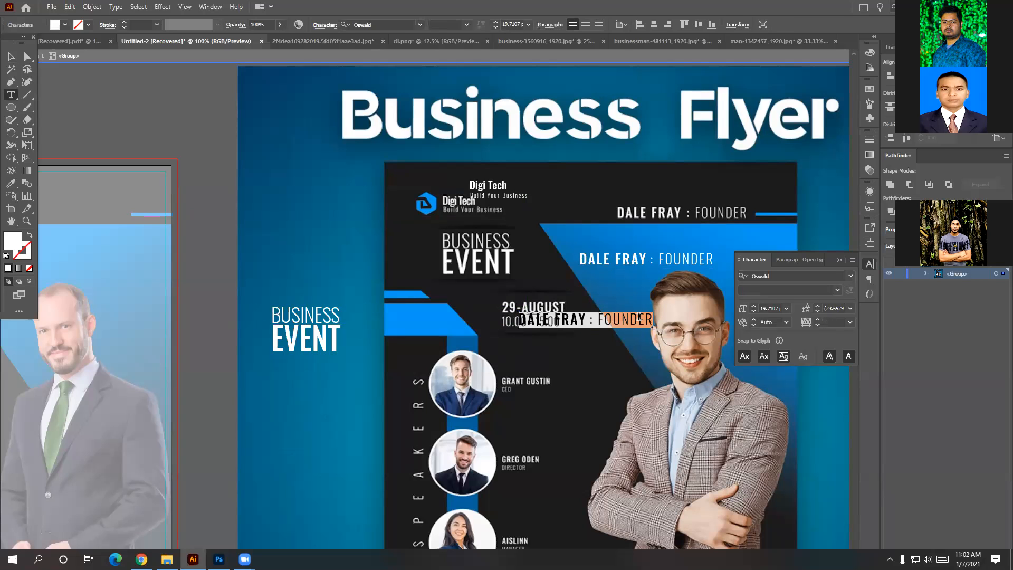
pyautogui.press('BackSpace')
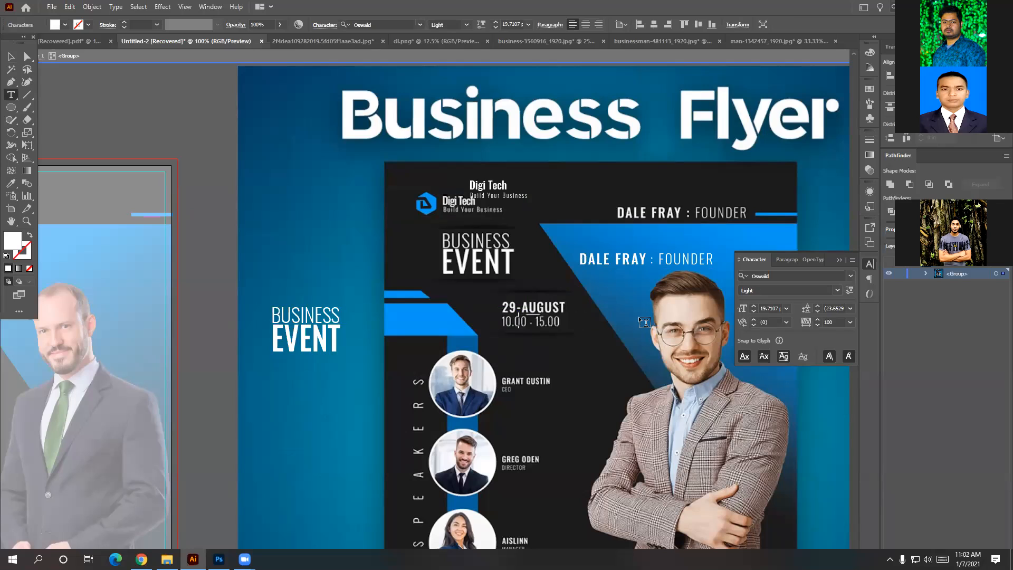
pyautogui.write('29-AUGUST')
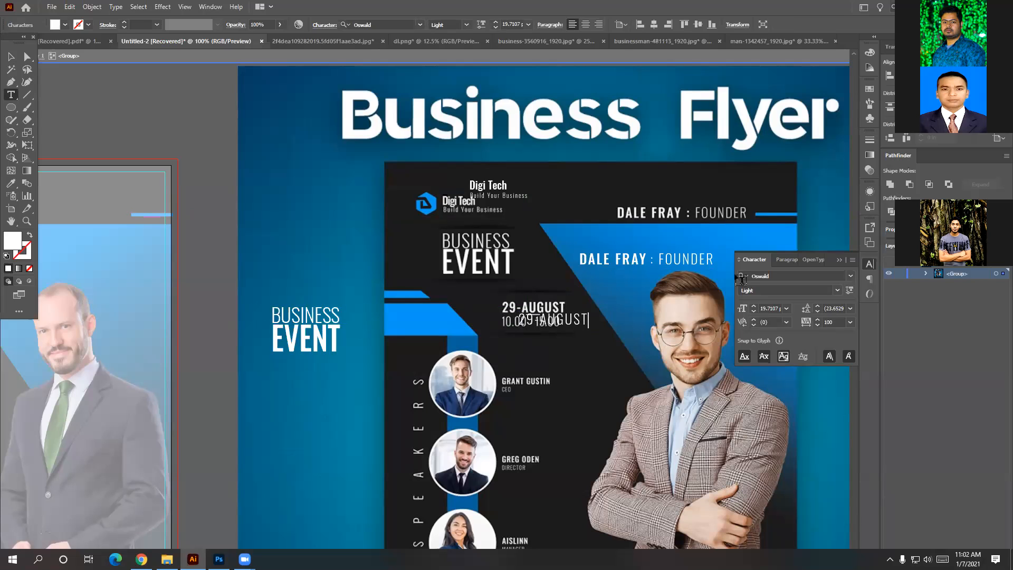
# Set 29-AUGUST to Oswald Medium and place it just below the original date line.
pyautogui.click(838, 291)
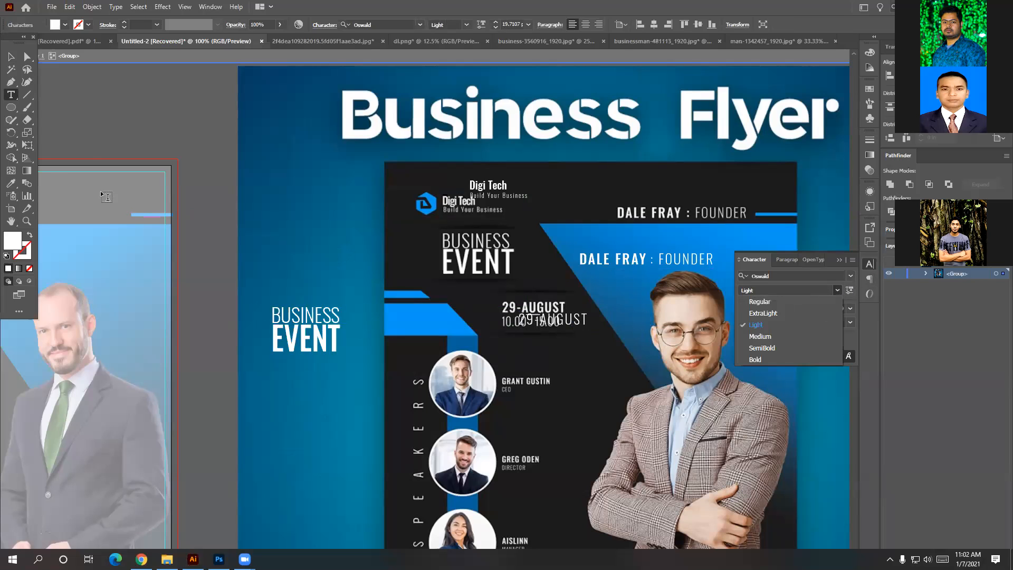
pyautogui.click(8, 58)
pyautogui.doubleClick(9, 58)
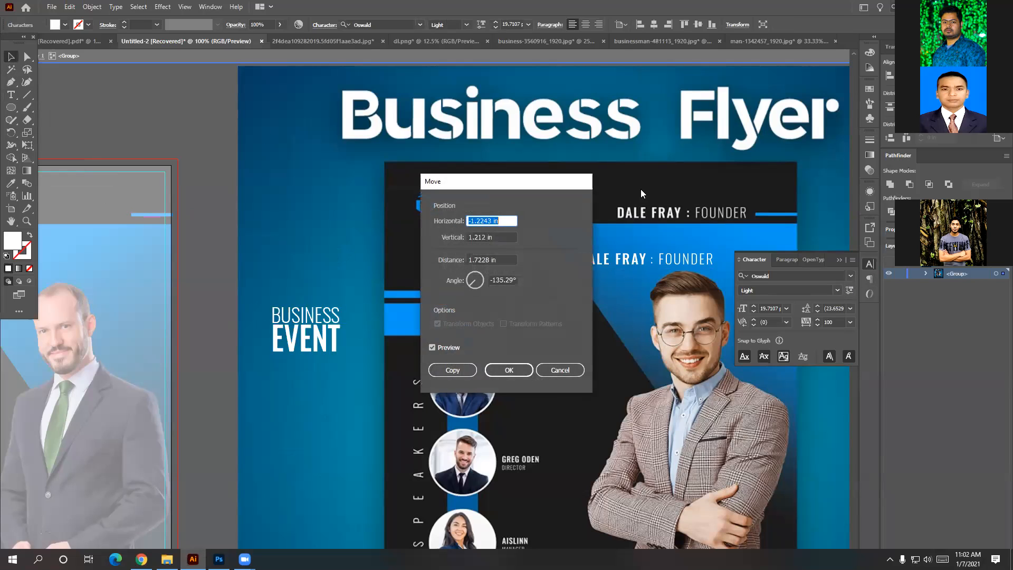
pyautogui.click(560, 369)
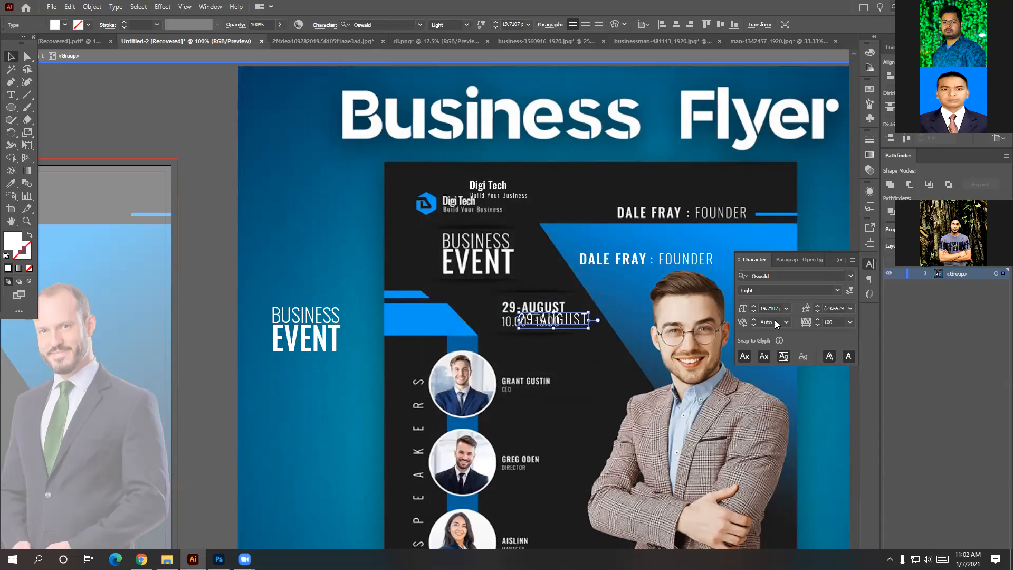
pyautogui.click(841, 289)
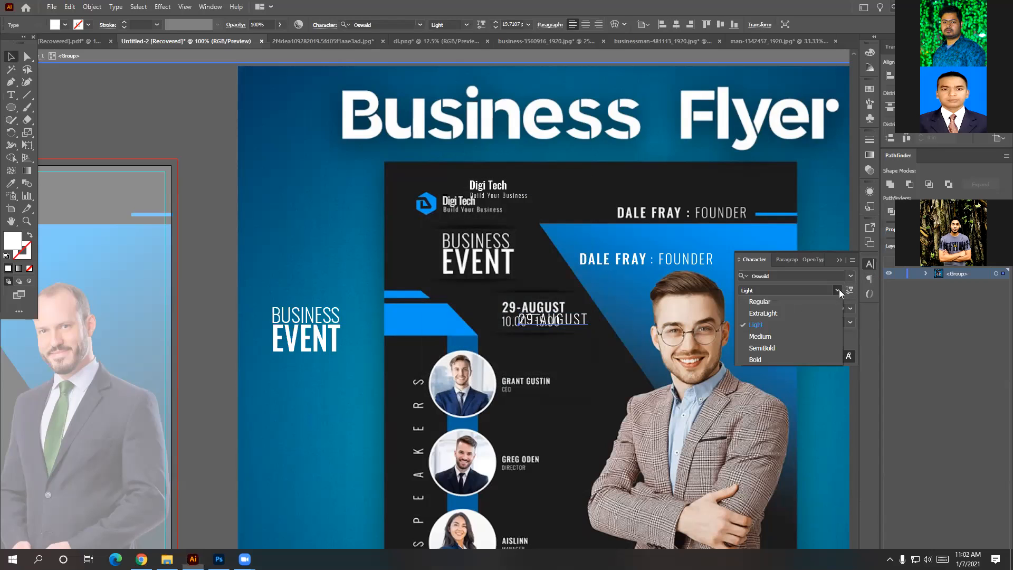
pyautogui.click(799, 338)
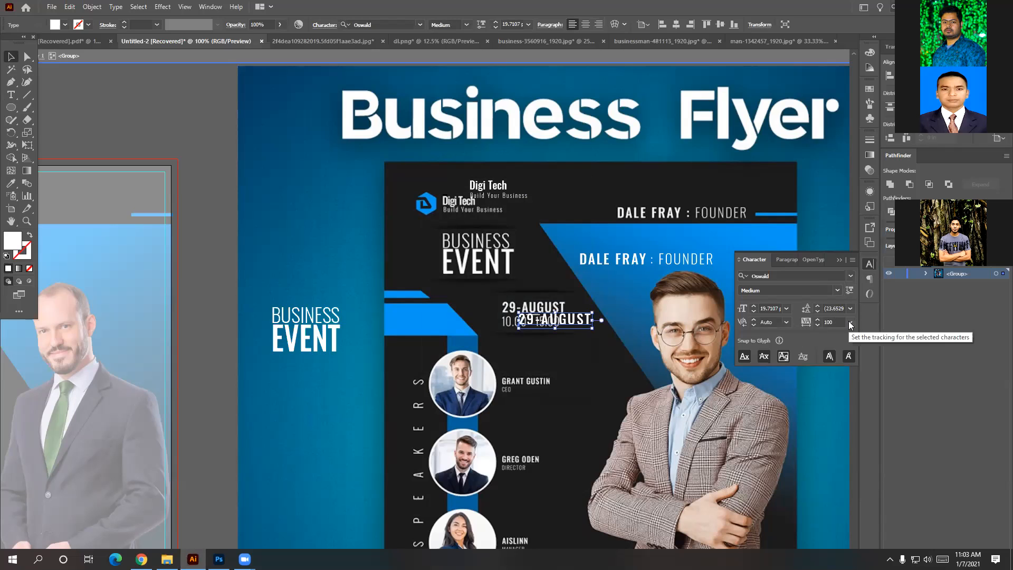
pyautogui.moveTo(564, 319); pyautogui.dragTo(568, 351)
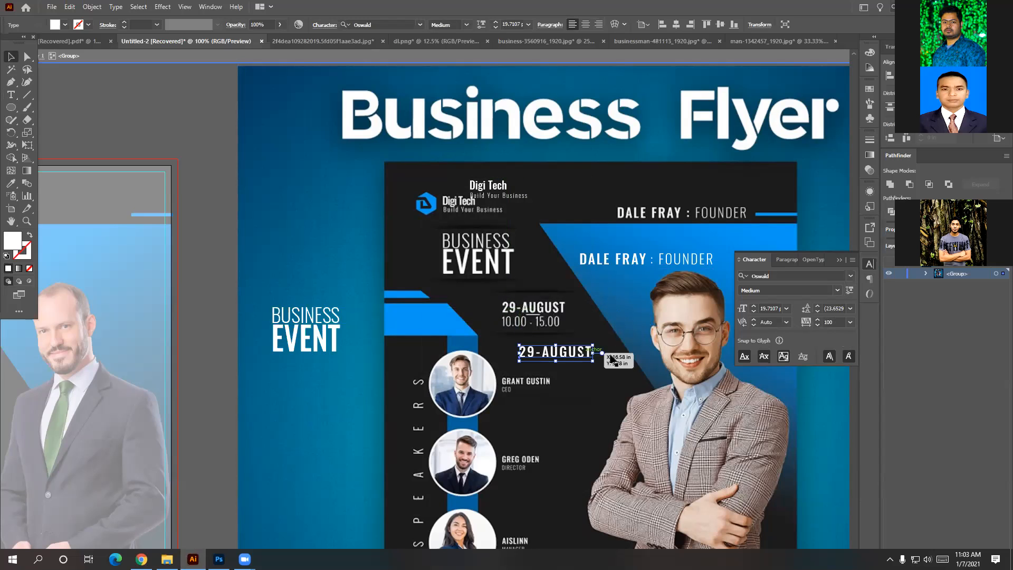
# Set the 29-AUGUST date's tracking to 10 and duplicate it just below.
pyautogui.click(850, 322)
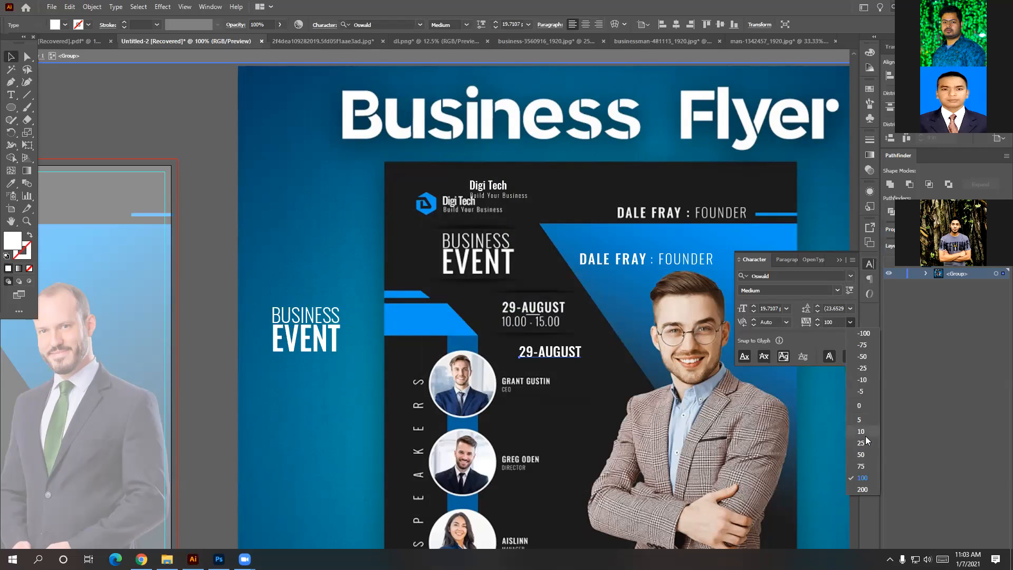
pyautogui.click(866, 432)
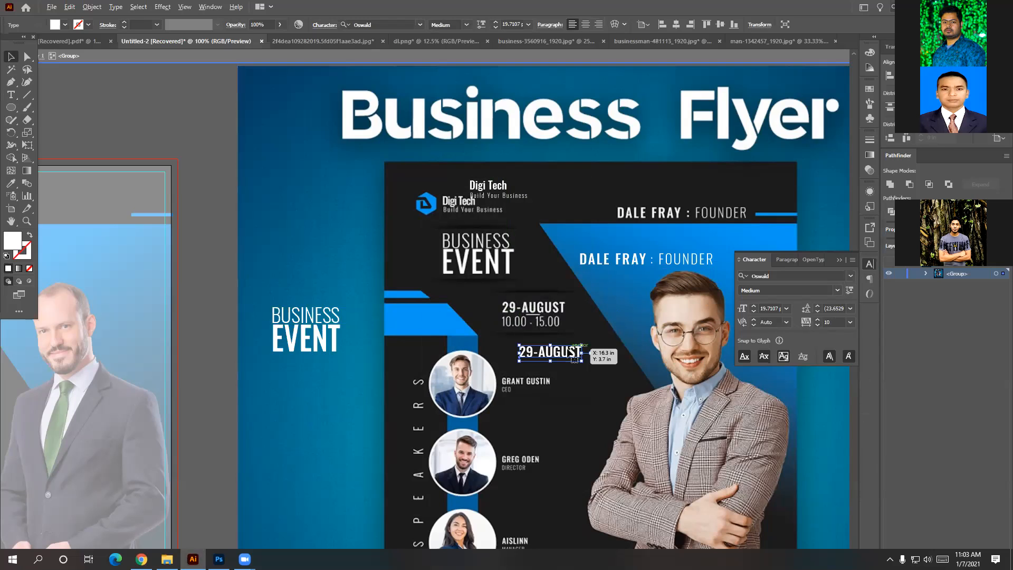
pyautogui.moveTo(574, 358); pyautogui.dragTo(572, 369)
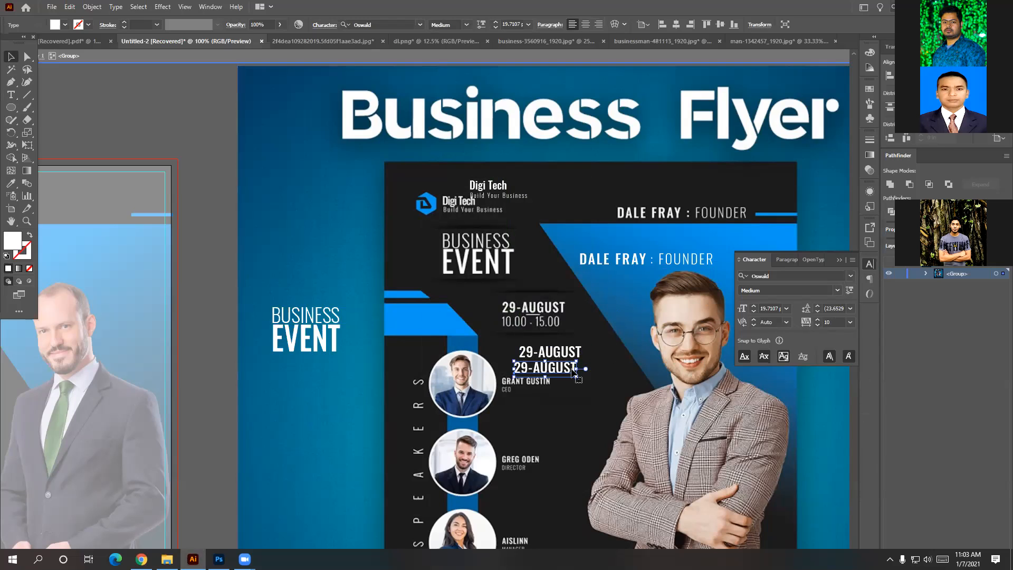
# Retype the copy as '10.00 - 15.00' and set it to Light weight.
pyautogui.press('t')
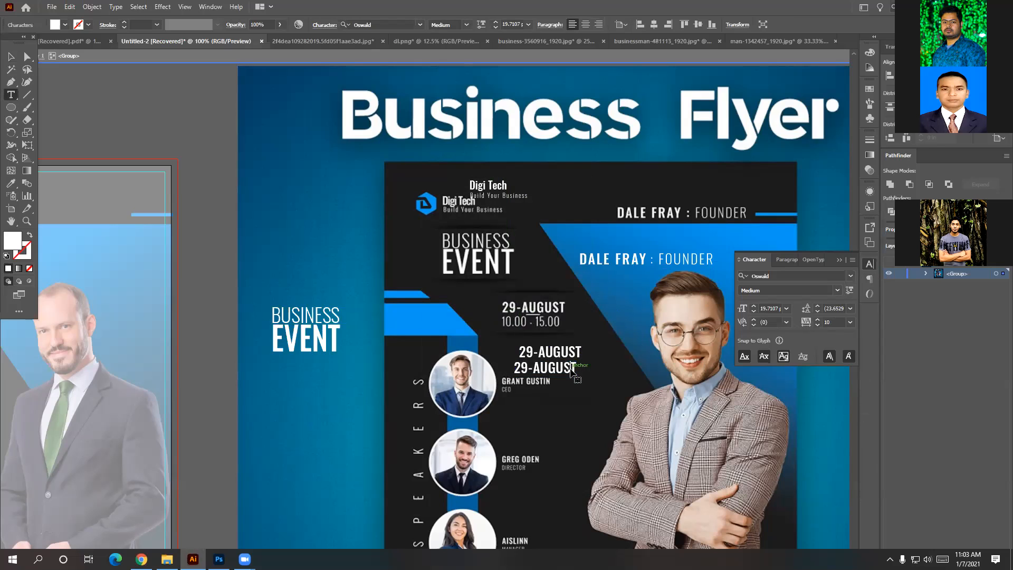
pyautogui.click(572, 368)
pyautogui.press('BackSpace')
pyautogui.press('BackSpace')
pyautogui.press('BackSpace')
pyautogui.press('BackSpace')
pyautogui.press('BackSpace')
pyautogui.press('BackSpace')
pyautogui.press('BackSpace')
pyautogui.press('BackSpace')
pyautogui.press('BackSpace')
pyautogui.write('1')
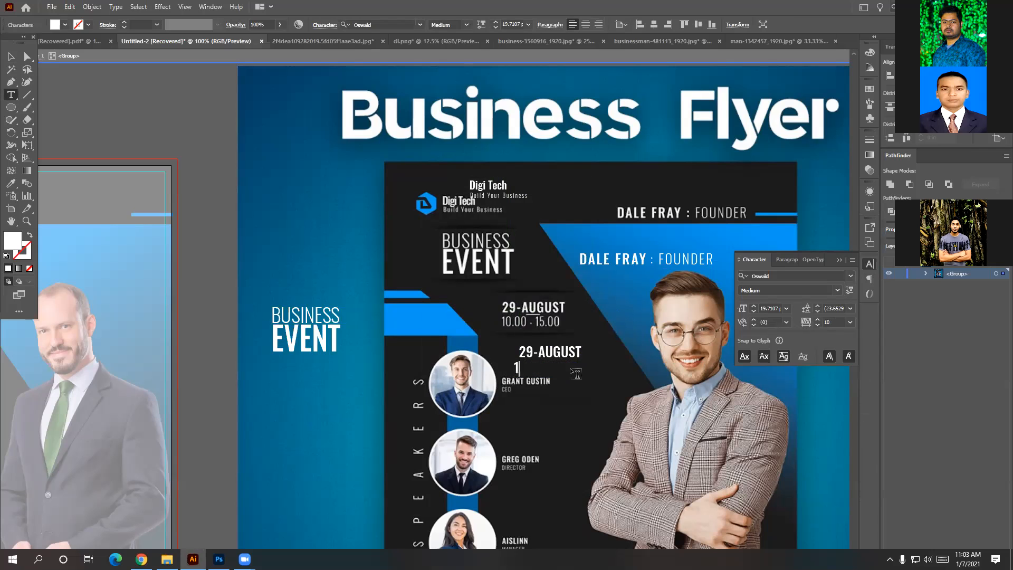
pyautogui.write('0.00 - 15.00')
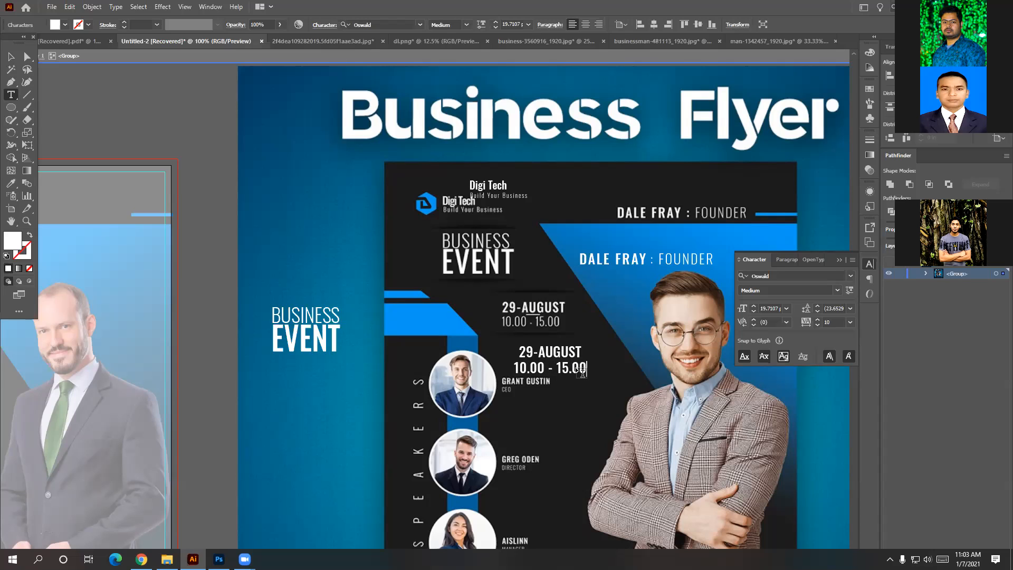
pyautogui.click(10, 58)
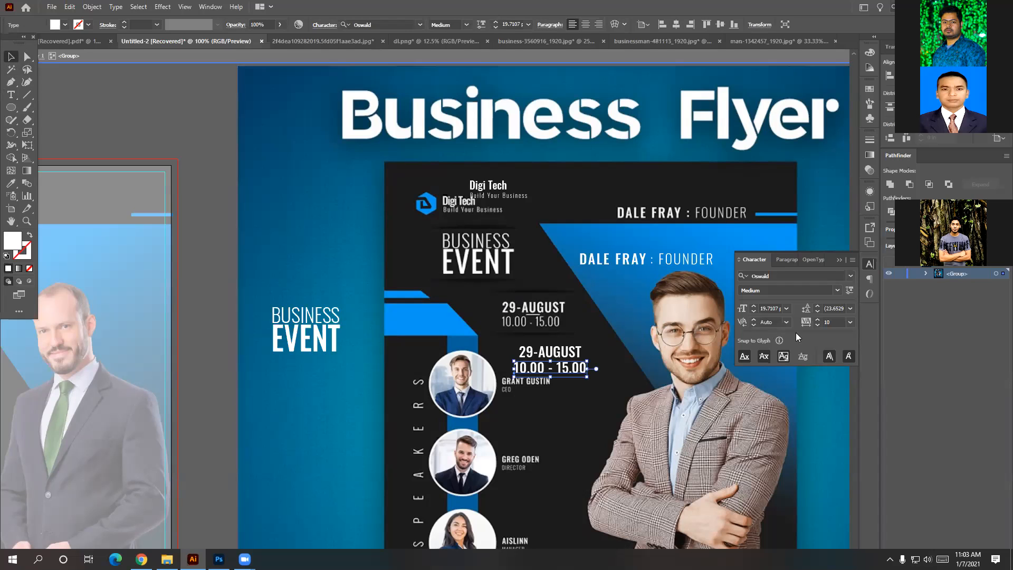
pyautogui.click(837, 290)
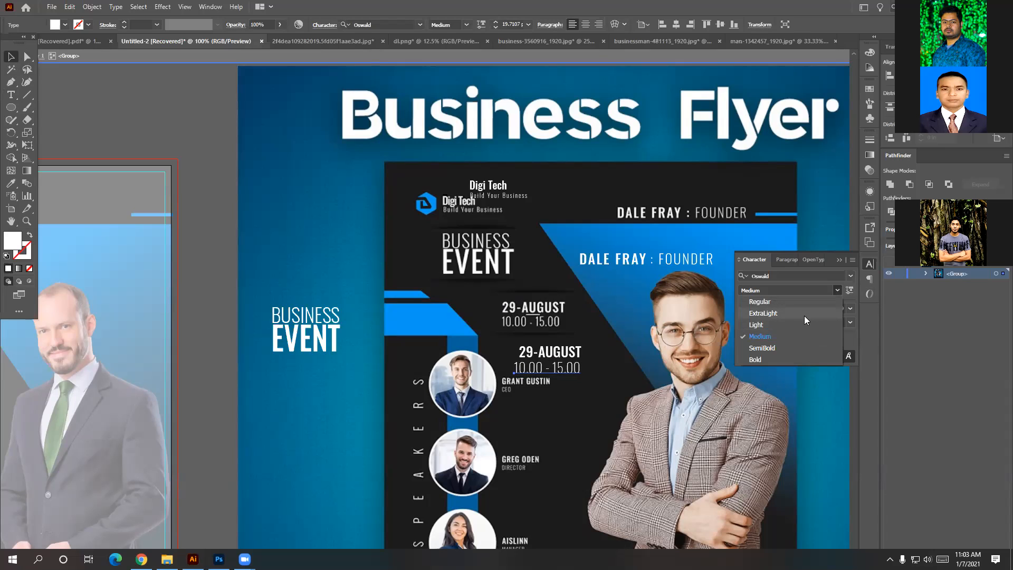
pyautogui.click(804, 323)
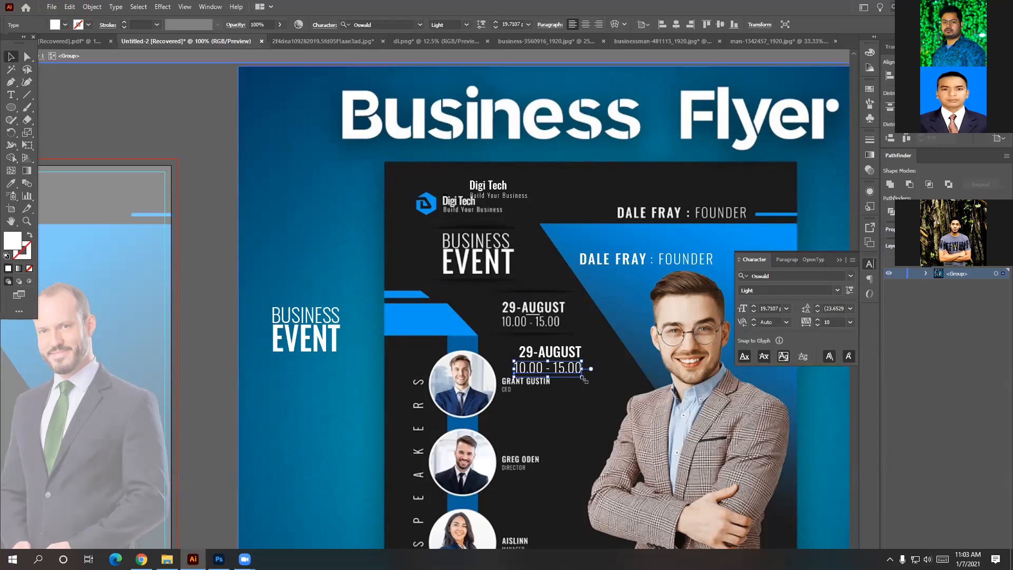
# Scale the 10.00 - 15.00 time text down to fit under the date.
pyautogui.moveTo(583, 379)
pyautogui.mouseDown()
pyautogui.moveTo(565, 371)
pyautogui.moveTo(581, 377)
pyautogui.mouseUp()
pyautogui.scroll(5, 594, 385)
pyautogui.moveTo(501, 328); pyautogui.dragTo(480, 319)
pyautogui.scroll(-3, 537, 319)
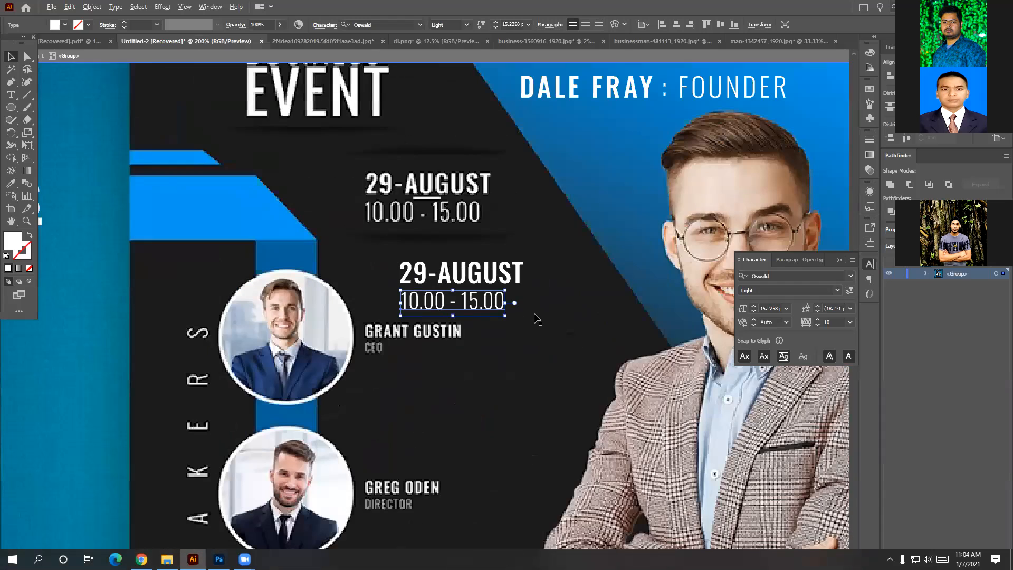
pyautogui.scroll(-1, 486, 357)
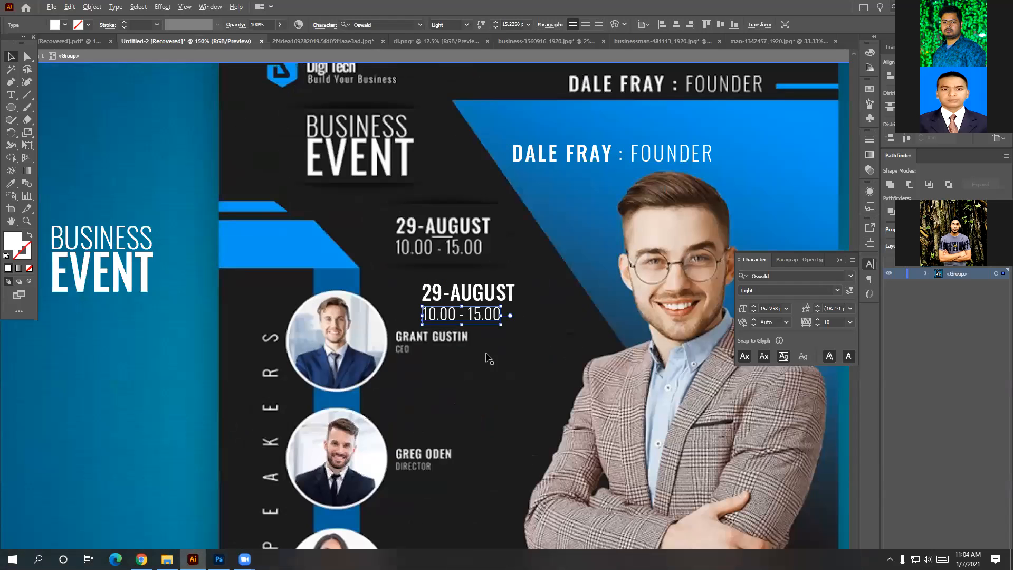
# Select the date-and-time group and move it up and to the right.
pyautogui.click(477, 298)
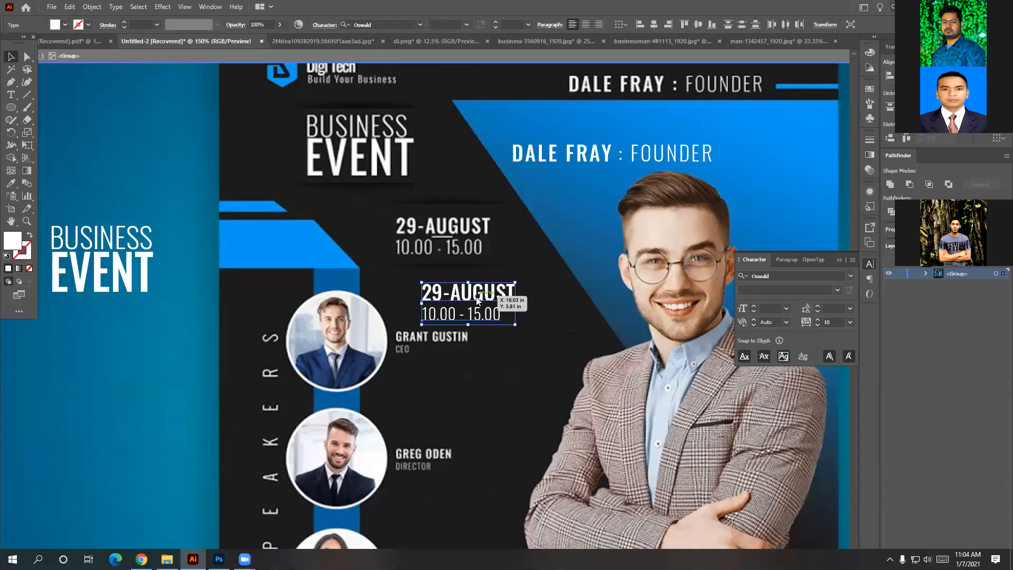
pyautogui.rightClick(477, 297)
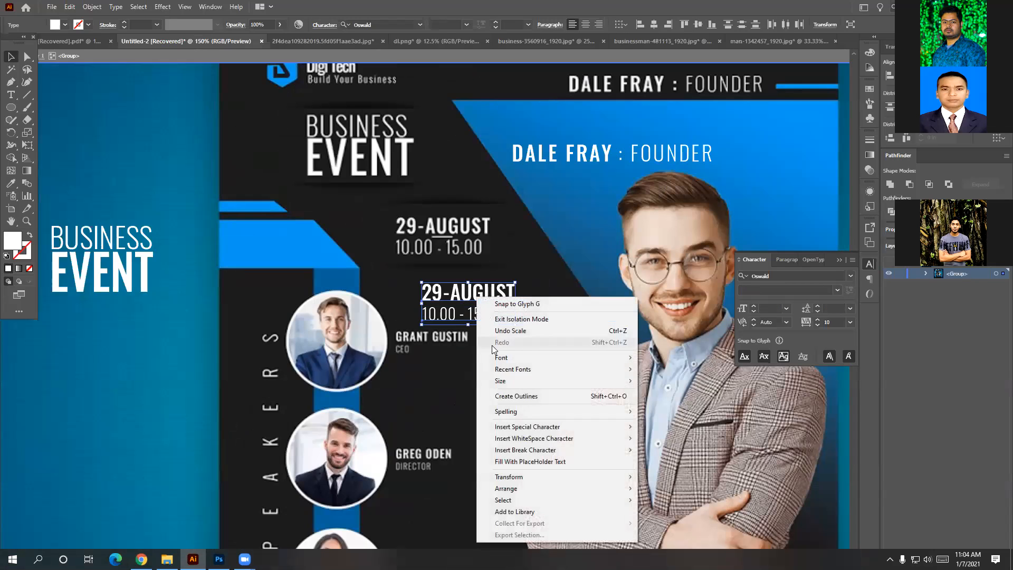
pyautogui.click(460, 435)
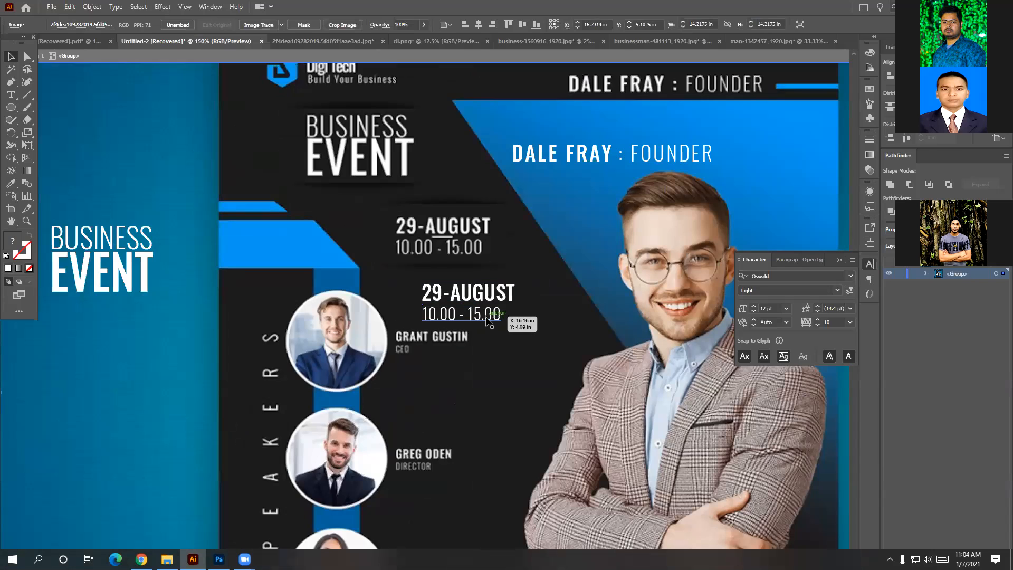
pyautogui.click(486, 315)
pyautogui.click(483, 302)
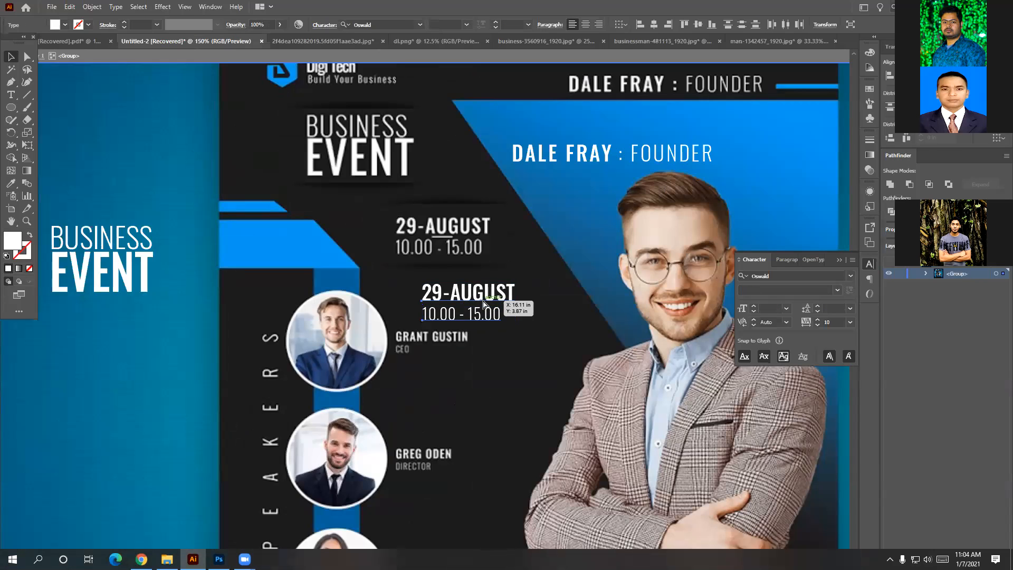
pyautogui.moveTo(483, 302); pyautogui.dragTo(508, 293)
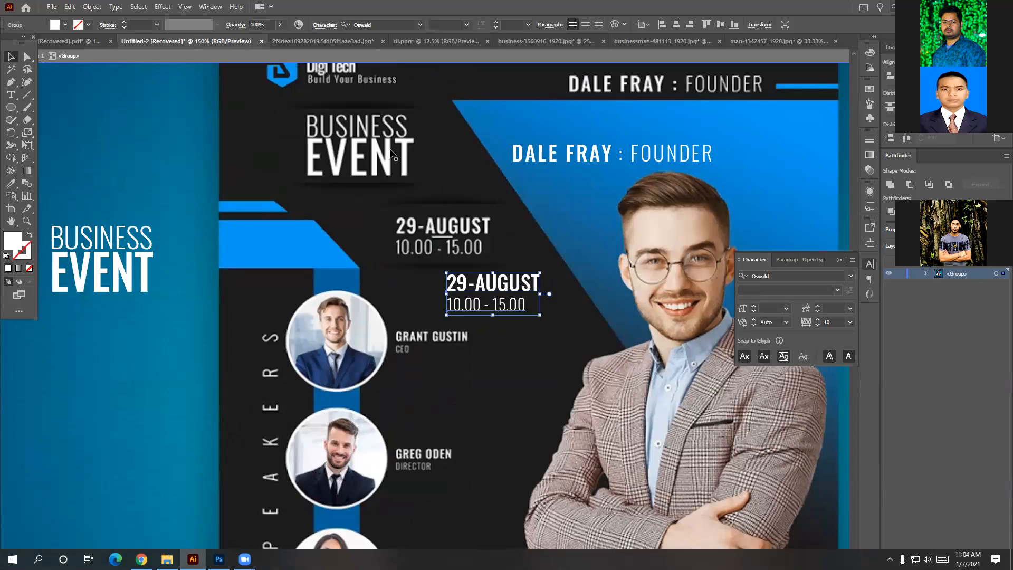
pyautogui.click(126, 261)
# Group the BUSINESS and EVENT words together.
pyautogui.keyDown('shift'); pyautogui.click(123, 245); pyautogui.keyUp('shift')
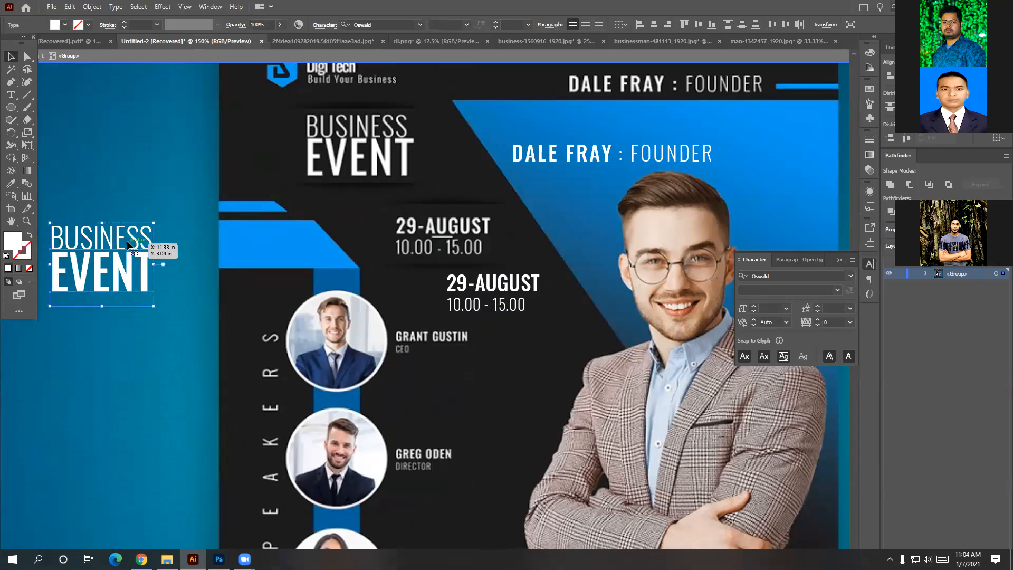
pyautogui.hotkey('ctrl', 'g')
pyautogui.press('space')
# Left-align the Build Your Business tagline with Digi Tech and group them.
pyautogui.click(368, 102)
pyautogui.moveTo(368, 101); pyautogui.dragTo(369, 101)
pyautogui.keyDown('shift'); pyautogui.click(369, 85); pyautogui.keyUp('shift')
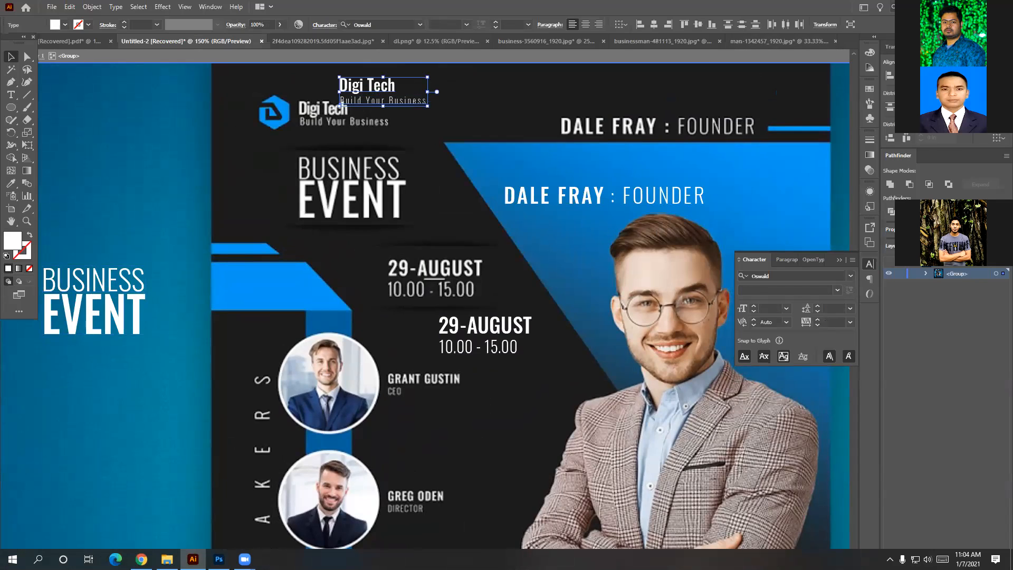
pyautogui.click(889, 76)
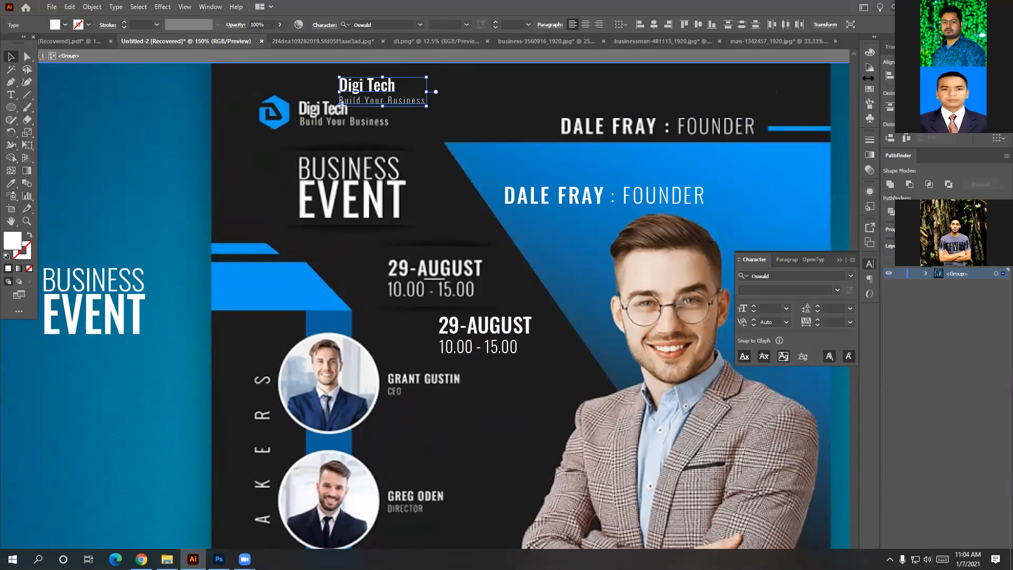
pyautogui.hotkey('ctrl', 'g')
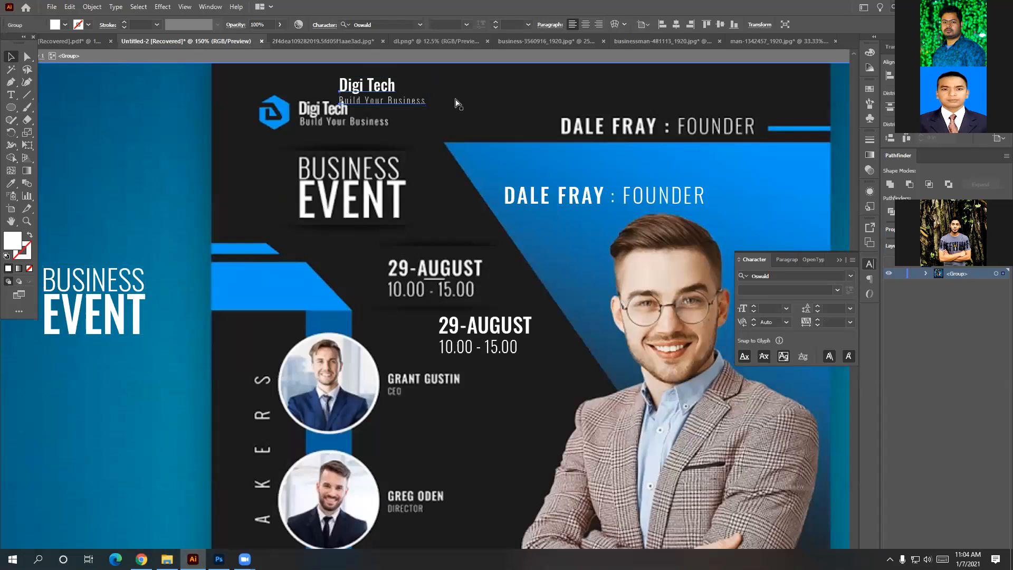
# Shift the Digi Tech group right and down, and move the date block straight up.
pyautogui.moveTo(379, 102); pyautogui.dragTo(394, 108)
pyautogui.click(496, 328)
pyautogui.moveTo(496, 328); pyautogui.dragTo(496, 296)
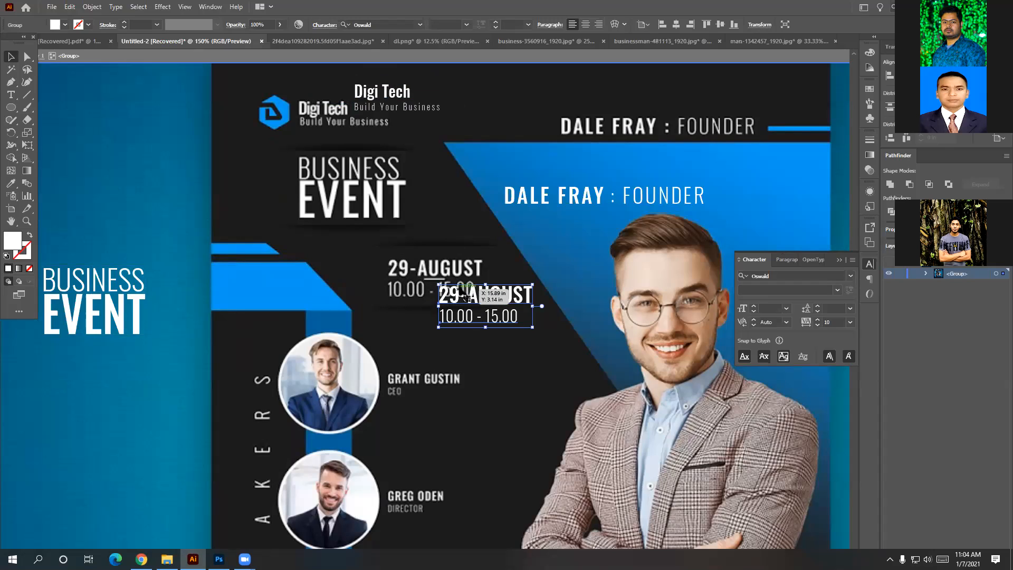
# Duplicate the date block onto the first speaker label and retype it as GRANT GUSTIN / CEO.
pyautogui.moveTo(496, 303); pyautogui.dragTo(459, 388)
pyautogui.doubleClick(480, 387)
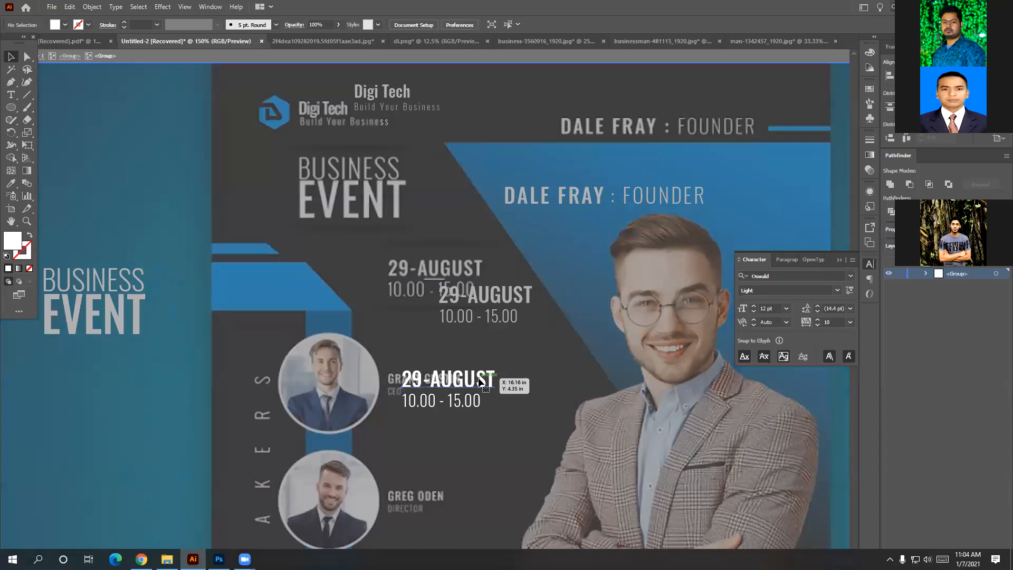
pyautogui.tripleClick(490, 379)
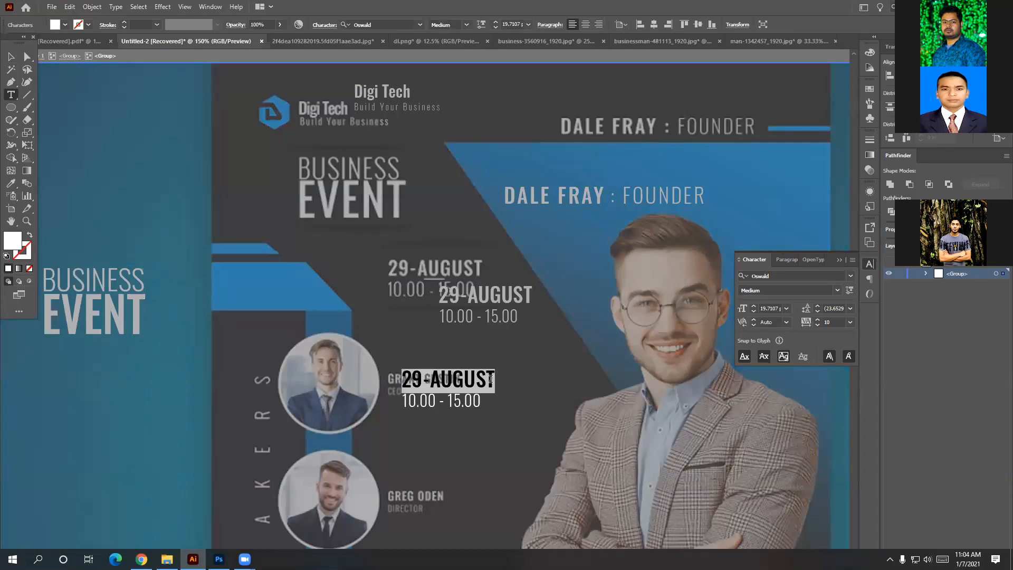
pyautogui.press('BackSpace')
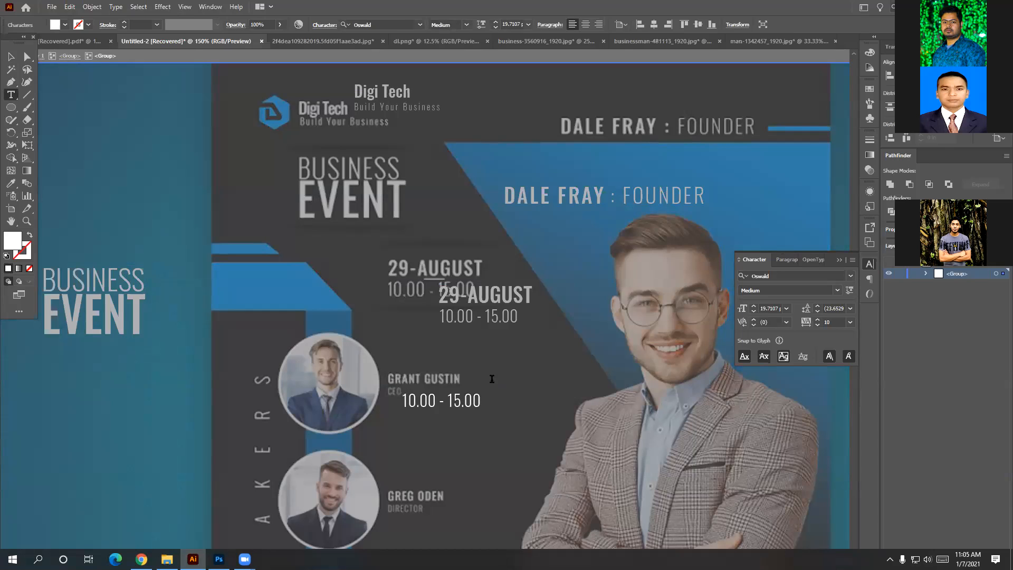
pyautogui.write('GRANT')
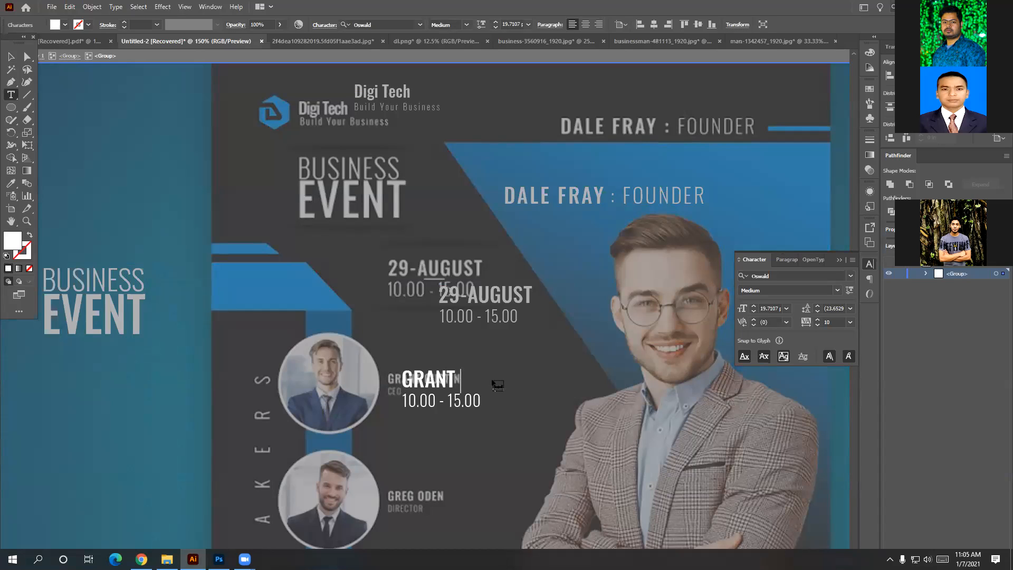
pyautogui.write(' GUSTIN')
pyautogui.doubleClick(481, 399)
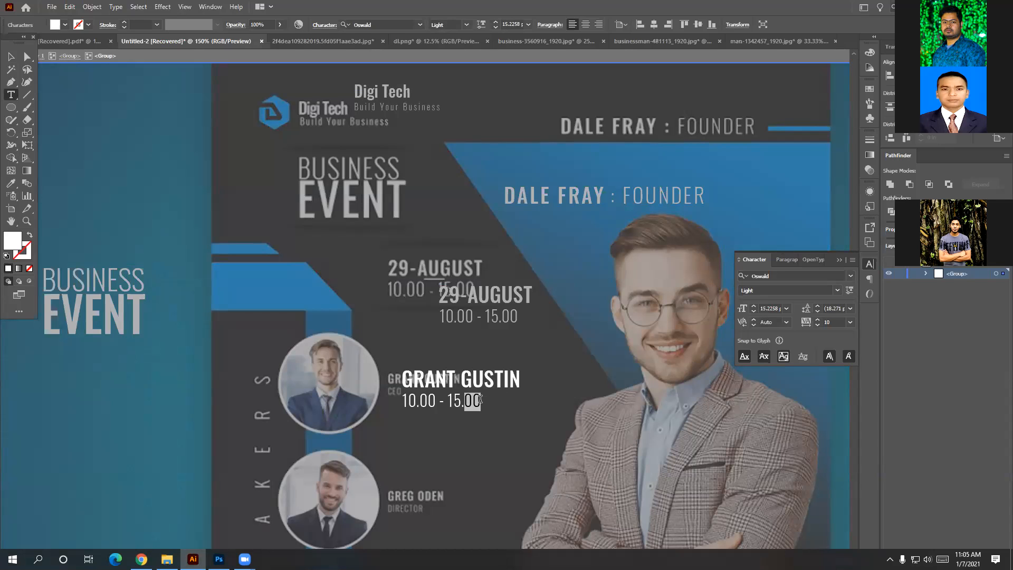
pyautogui.press('BackSpace')
pyautogui.press('BackSpace')
pyautogui.press('BackSpace')
pyautogui.press('BackSpace')
pyautogui.press('BackSpace')
pyautogui.press('BackSpace')
pyautogui.press('BackSpace')
pyautogui.press('BackSpace')
pyautogui.press('BackSpace')
pyautogui.press('BackSpace')
pyautogui.press('BackSpace')
pyautogui.press('BackSpace')
pyautogui.write('CEO')
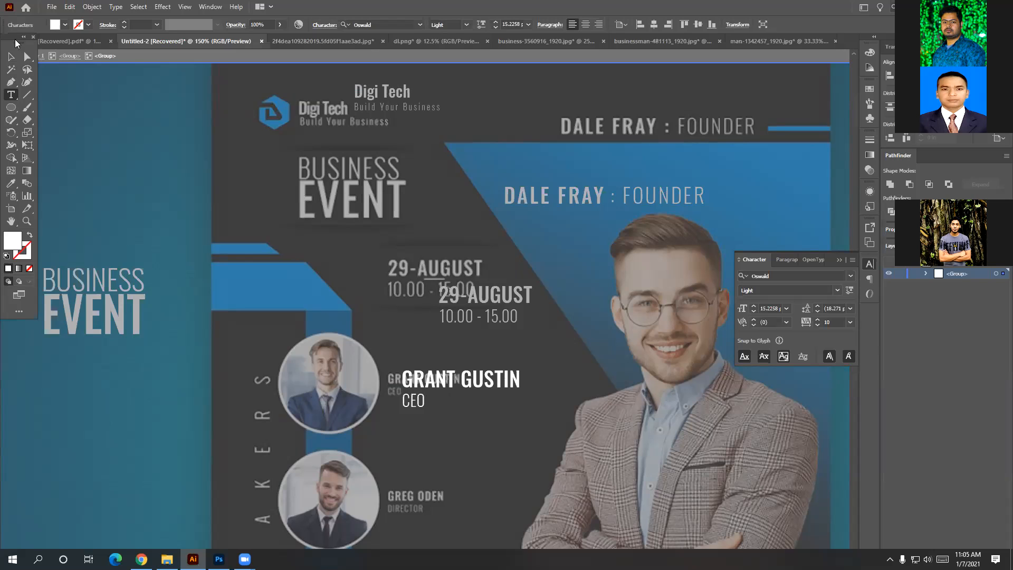
pyautogui.click(10, 56)
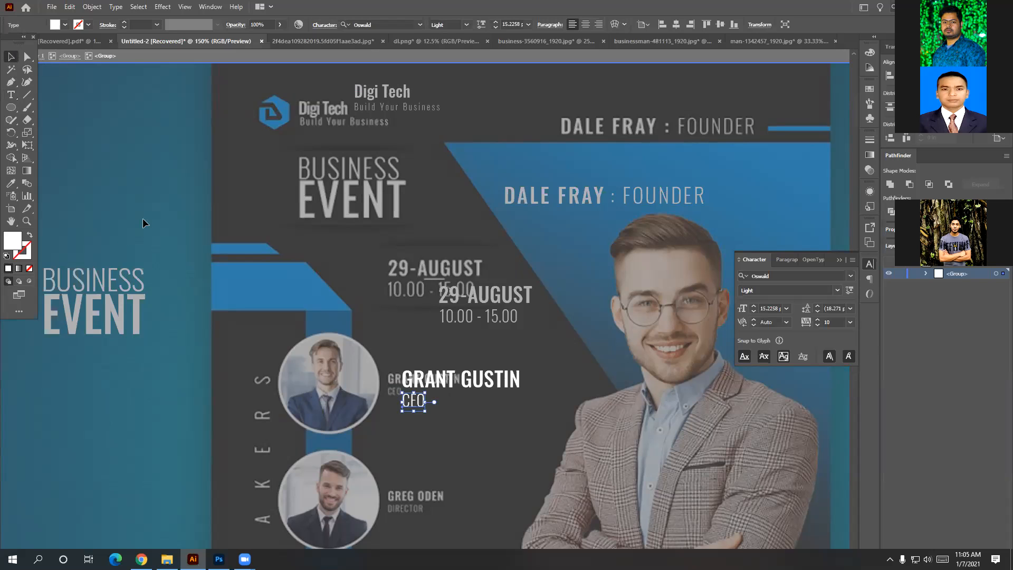
# Scale the GRANT GUSTIN / CEO label down beside the first speaker photo.
pyautogui.doubleClick(459, 404)
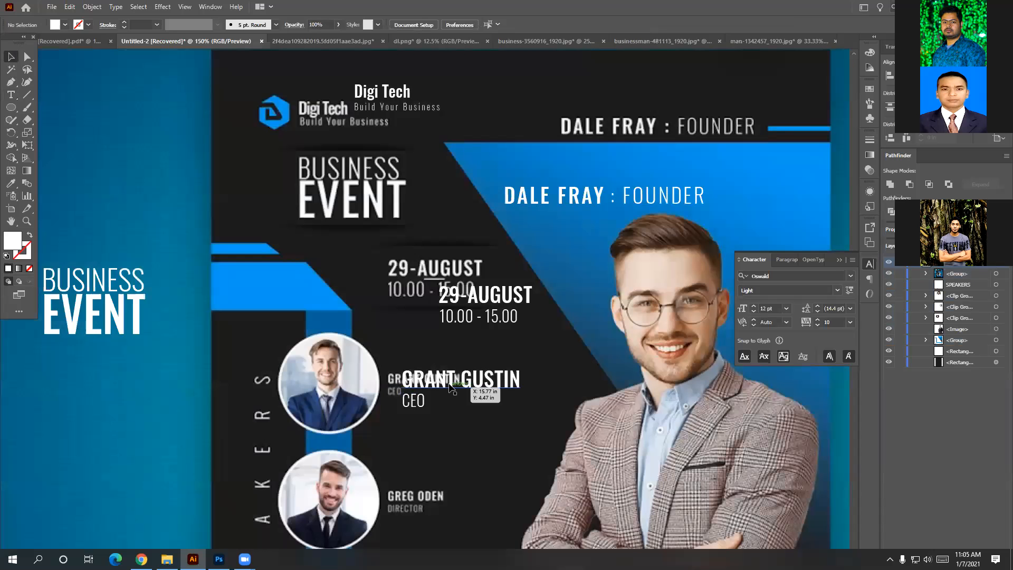
pyautogui.click(451, 388)
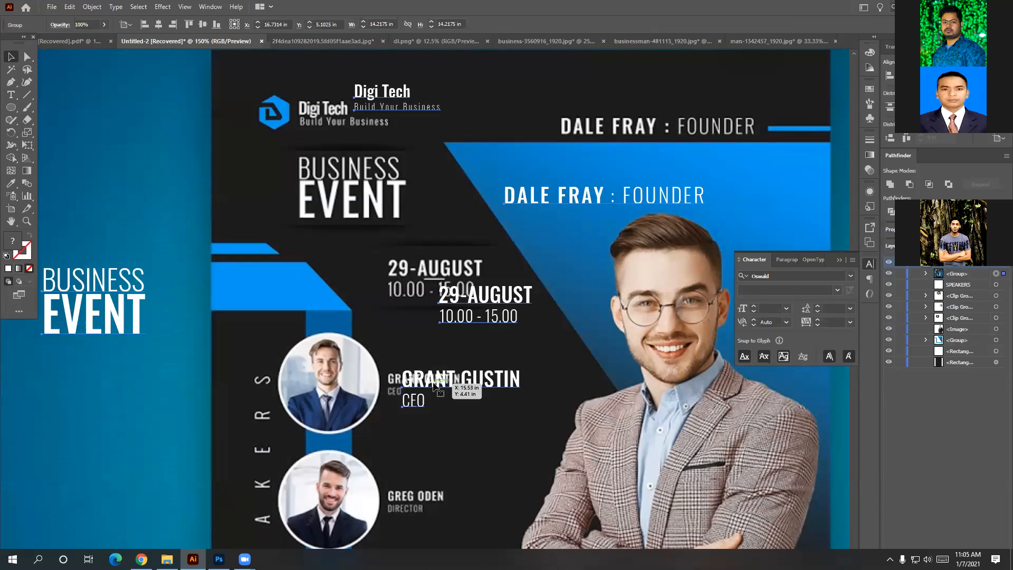
pyautogui.doubleClick(494, 385)
pyautogui.click(493, 386)
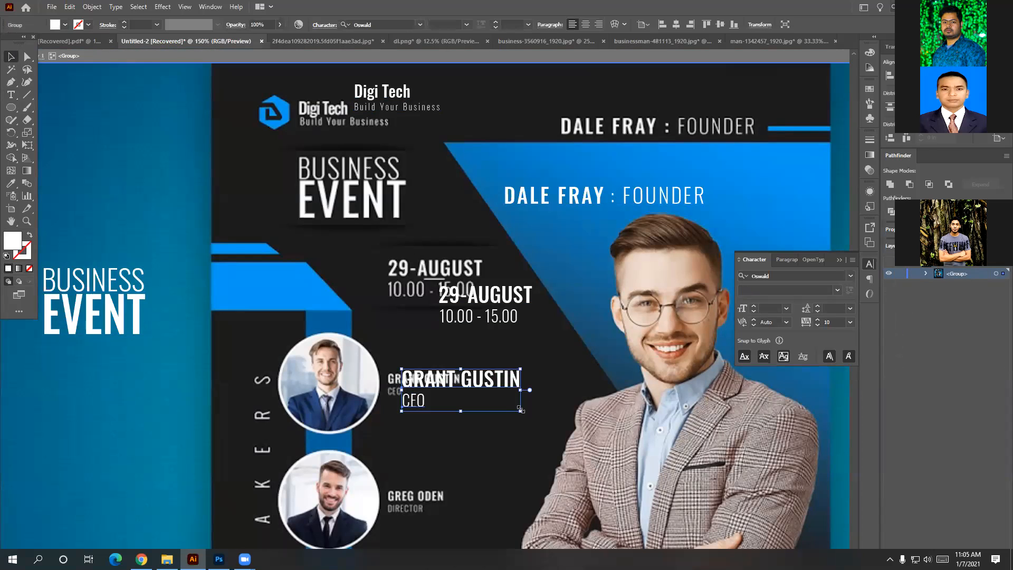
pyautogui.moveTo(520, 409); pyautogui.dragTo(468, 400)
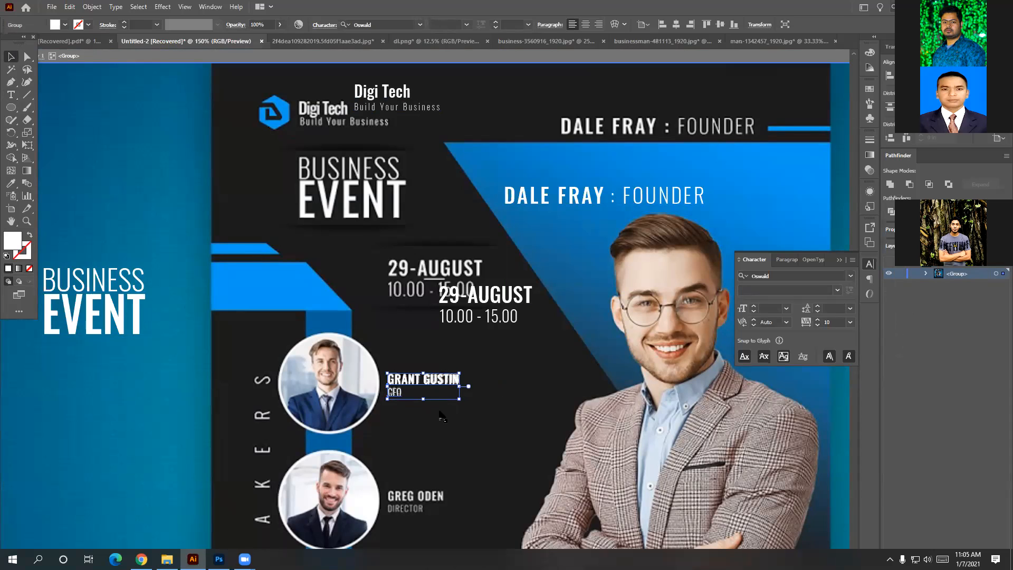
# Copy the name label down beside the second and third speaker photos.
pyautogui.moveTo(443, 393); pyautogui.dragTo(442, 499)
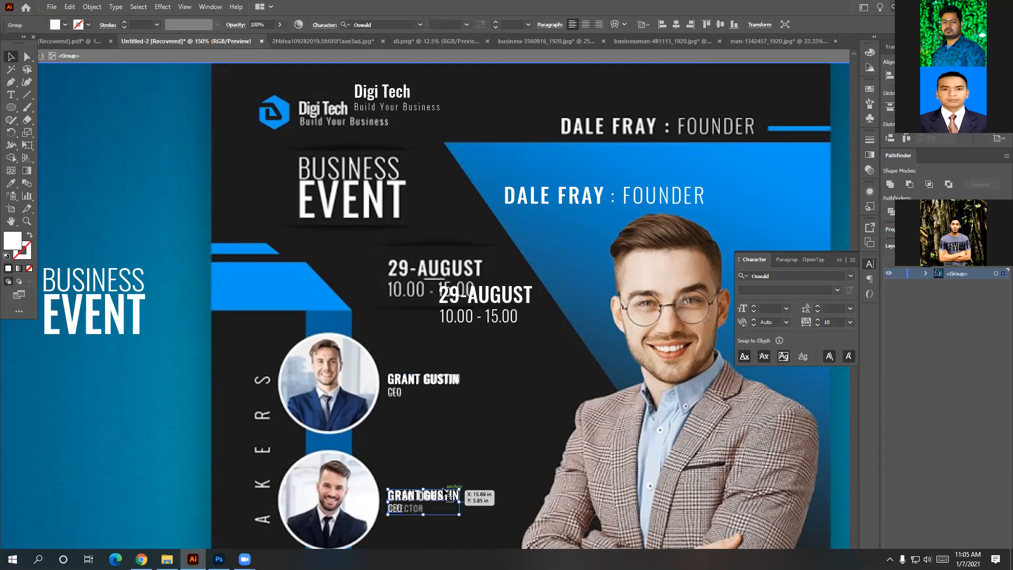
pyautogui.scroll(-2, 505, 364)
pyautogui.scroll(-5, 505, 364)
pyautogui.moveTo(428, 336); pyautogui.dragTo(426, 448)
# Retype the middle label copy as GREG ODEN with the title DIRECTOR.
pyautogui.doubleClick(453, 327)
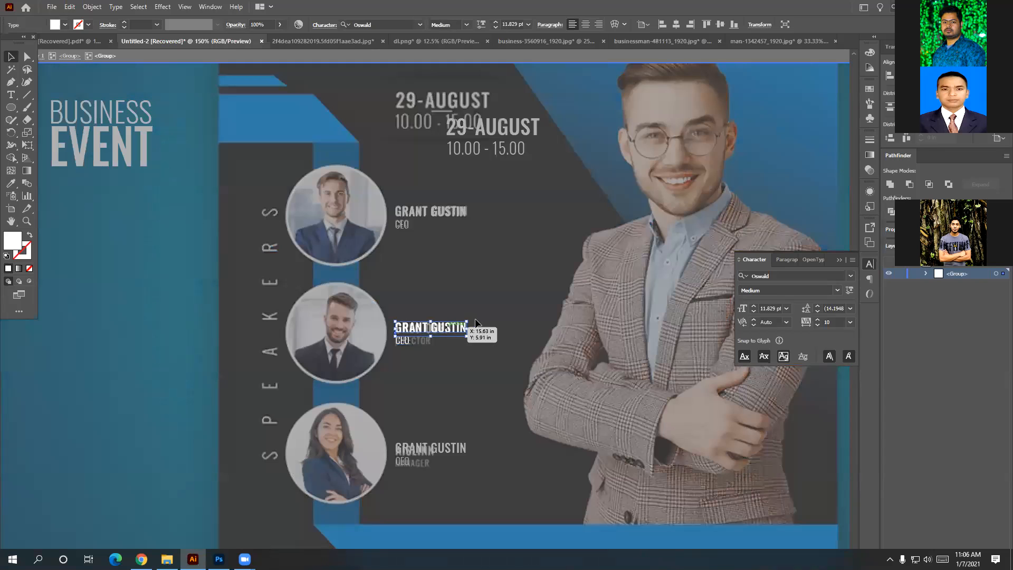
pyautogui.doubleClick(460, 324)
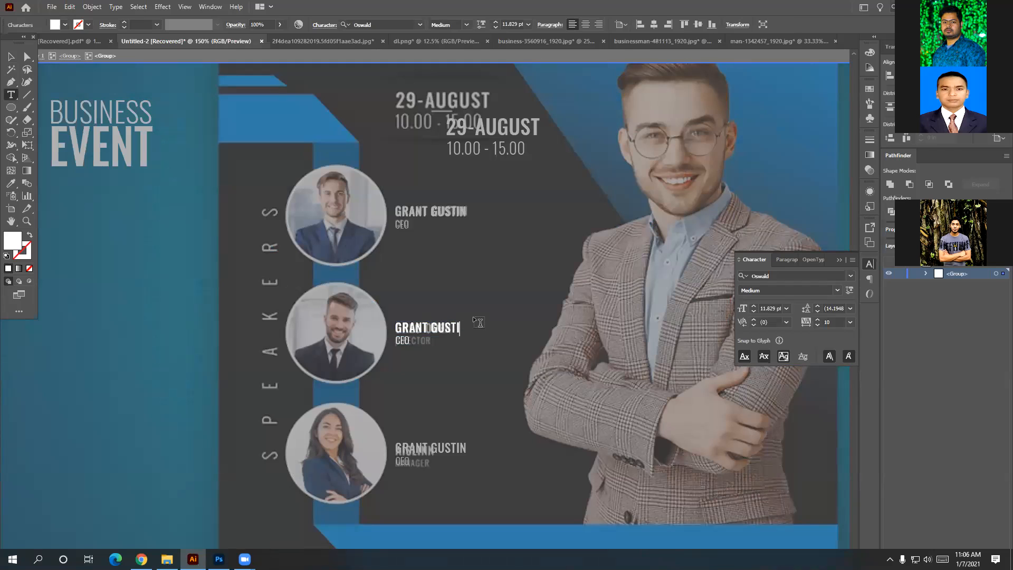
pyautogui.press('BackSpace')
pyautogui.press('BackSpace')
pyautogui.press('BackSpace')
pyautogui.press('BackSpace')
pyautogui.press('BackSpace')
pyautogui.press('BackSpace')
pyautogui.press('BackSpace')
pyautogui.press('BackSpace')
pyautogui.press('BackSpace')
pyautogui.press('BackSpace')
pyautogui.press('BackSpace')
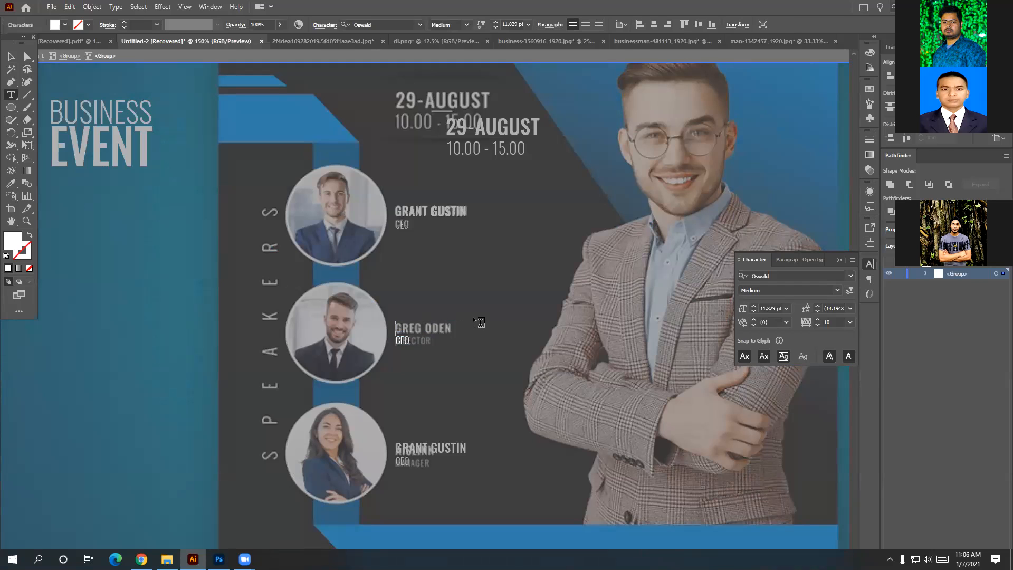
pyautogui.write('GREG ODEN')
pyautogui.click(405, 341)
pyautogui.press('BackSpace')
pyautogui.press('BackSpace')
pyautogui.press('BackSpace')
pyautogui.write('DIG')
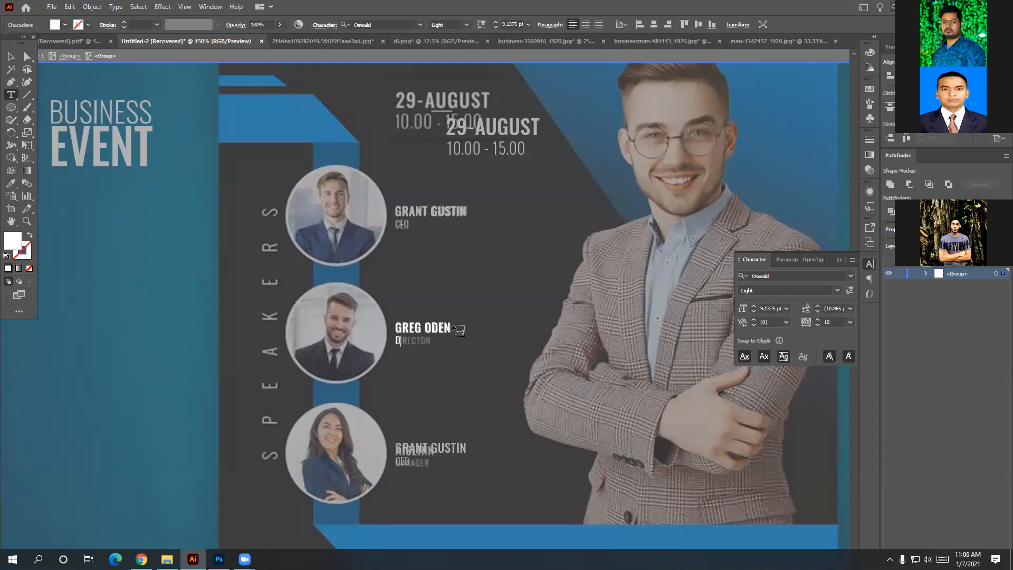
pyautogui.press('BackSpace')
pyautogui.write('RE')
pyautogui.write('C')
pyautogui.write('t=')
pyautogui.press('BackSpace')
pyautogui.press('BackSpace')
pyautogui.write('TOR')
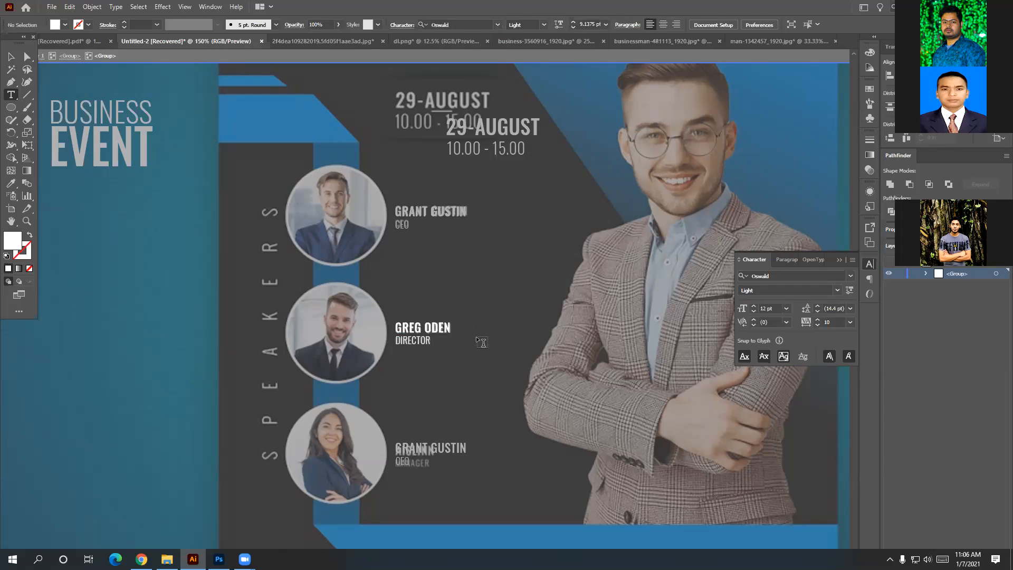
# Discard a stray new text object and select the speaker labels group.
pyautogui.click(476, 336)
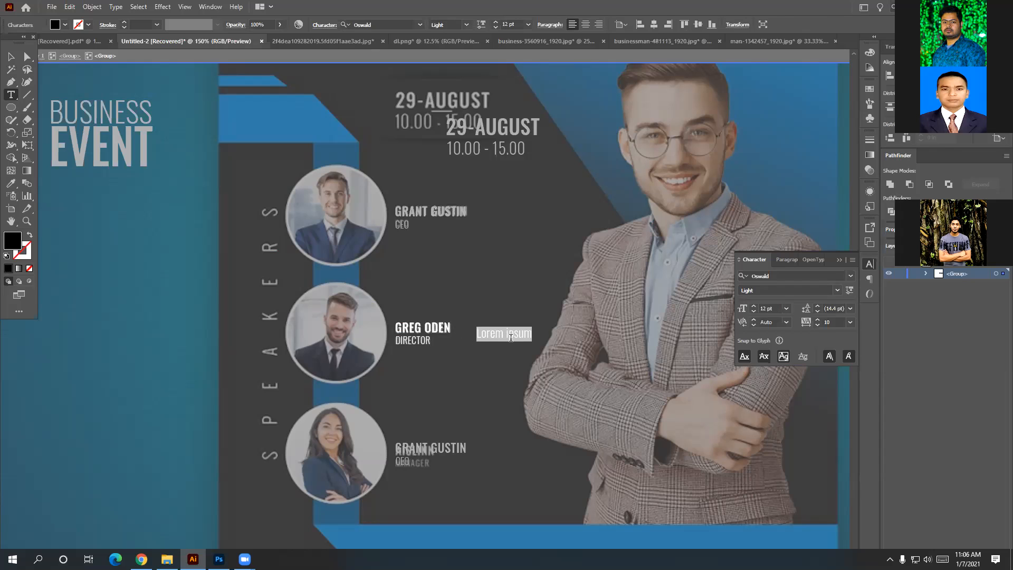
pyautogui.press('BackSpace')
pyautogui.hotkey('ctrl', 'z')
pyautogui.hotkey('ctrl', 'z')
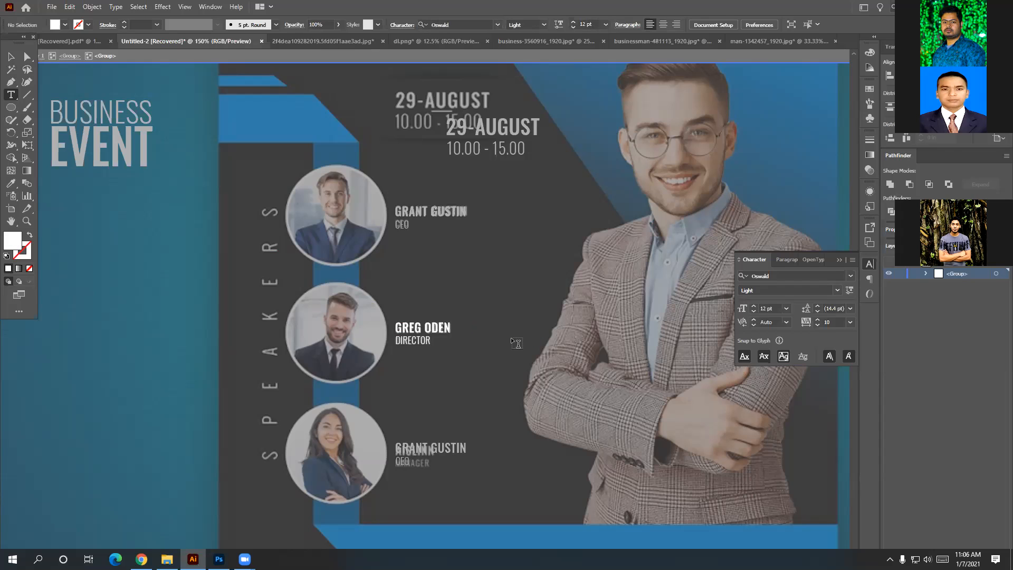
pyautogui.press('v')
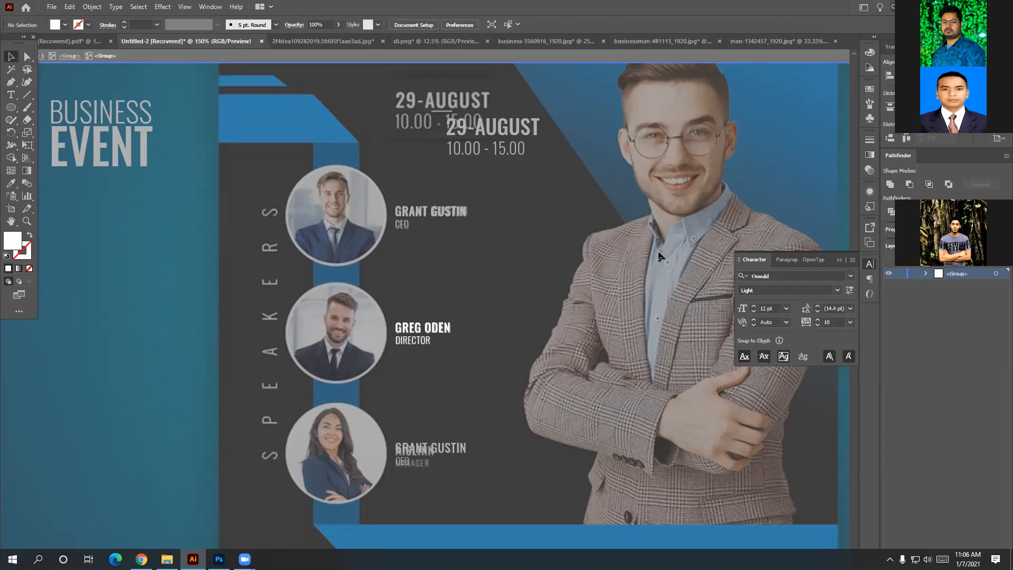
pyautogui.doubleClick(626, 259)
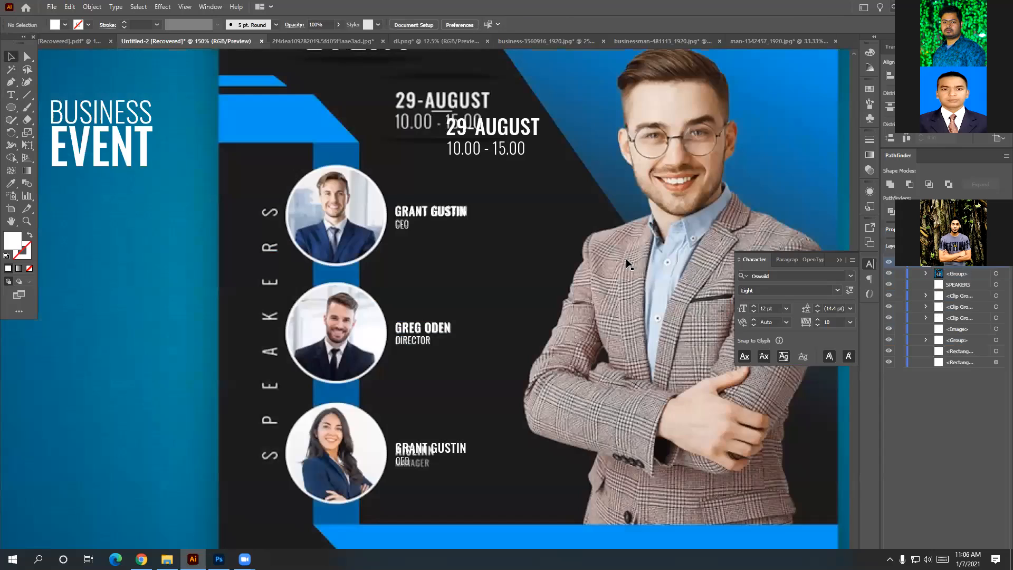
pyautogui.click(420, 209)
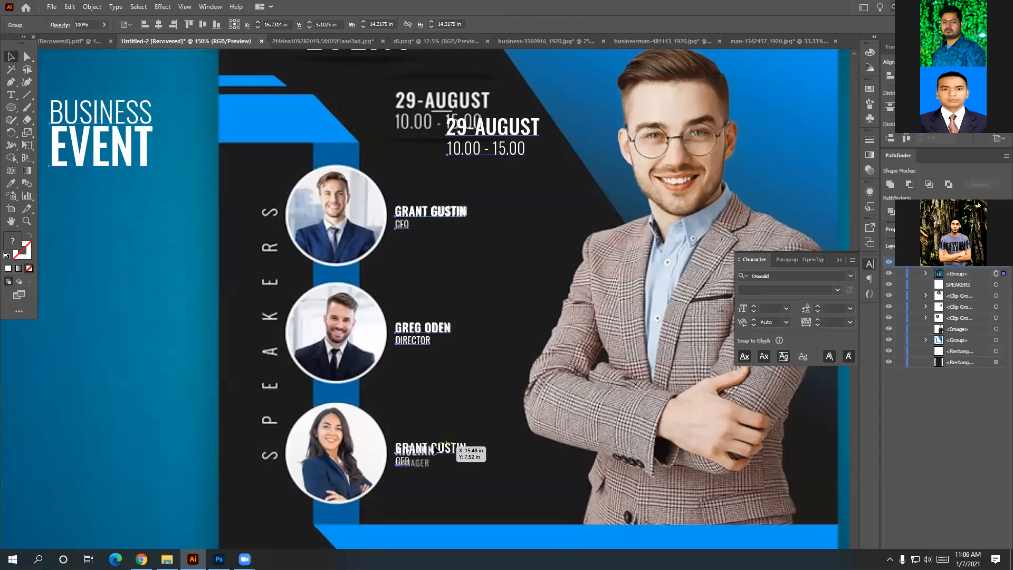
# Move the third label copy up off AISLINN and retype its name as GRANT GUSTIN.
pyautogui.doubleClick(413, 449)
pyautogui.moveTo(413, 449); pyautogui.dragTo(451, 416)
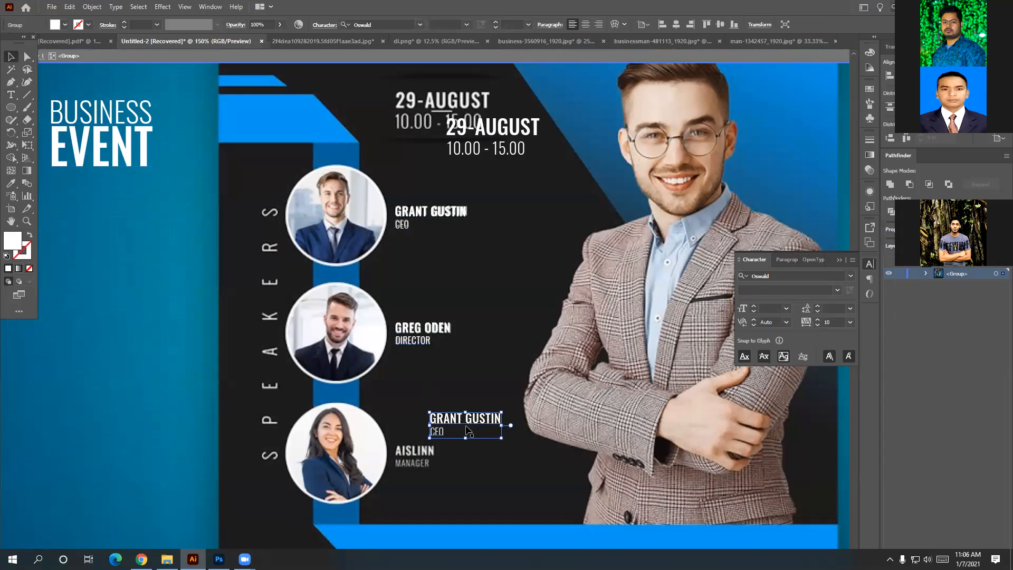
pyautogui.doubleClick(494, 420)
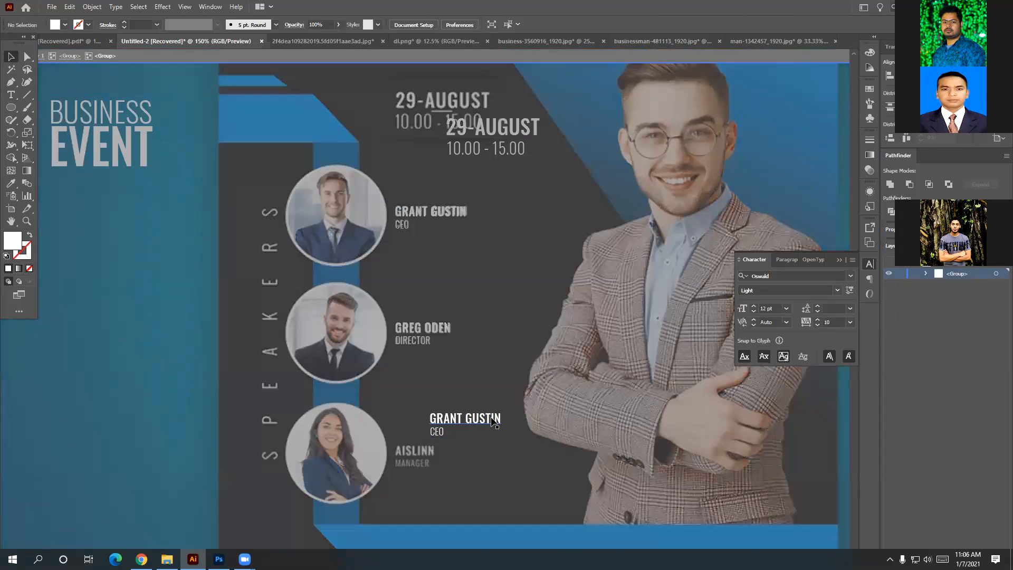
pyautogui.tripleClick(492, 418)
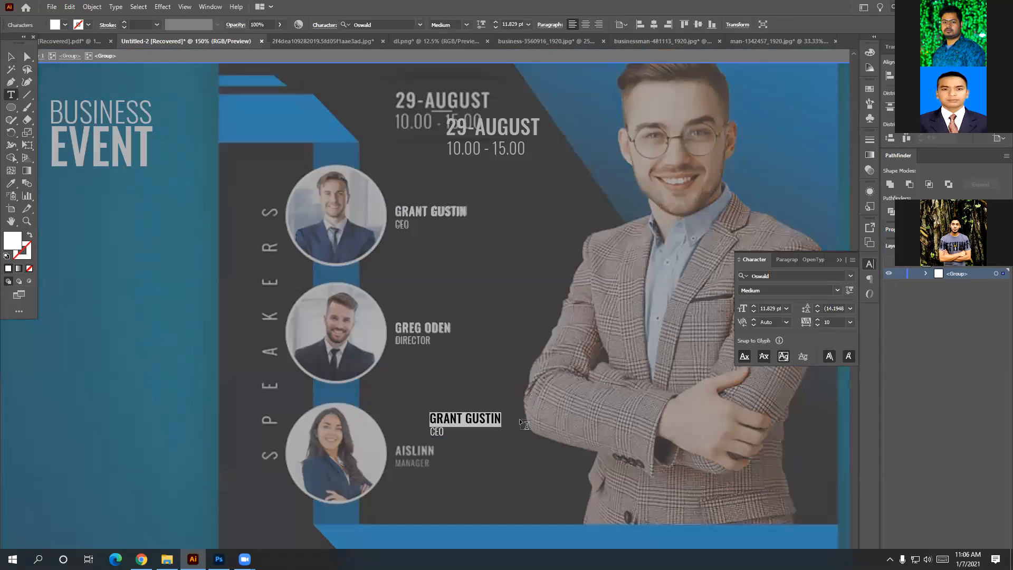
pyautogui.press('BackSpace')
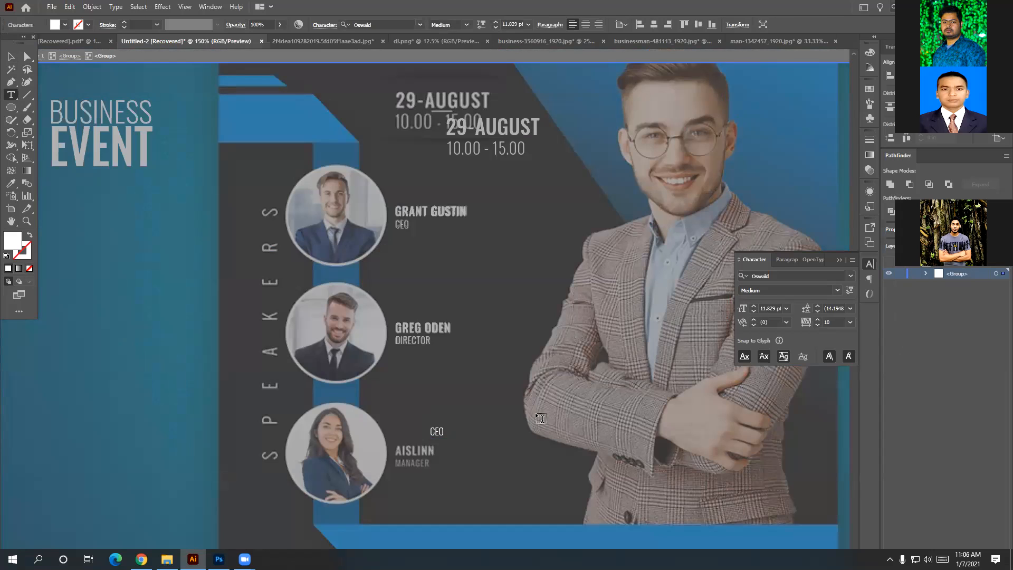
pyautogui.write('RANT GUDT')
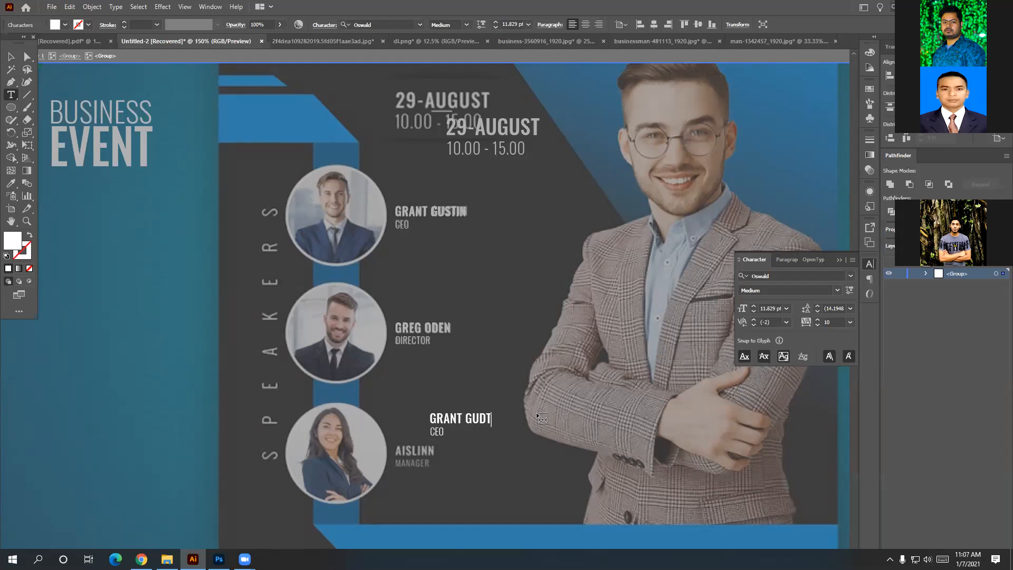
pyautogui.write('IN')
pyautogui.press('BackSpace')
pyautogui.press('BackSpace')
pyautogui.press('BackSpace')
pyautogui.press('BackSpace')
pyautogui.write('STIN')
# Change the third label's title from CEO to MANAGER.
pyautogui.click(434, 431)
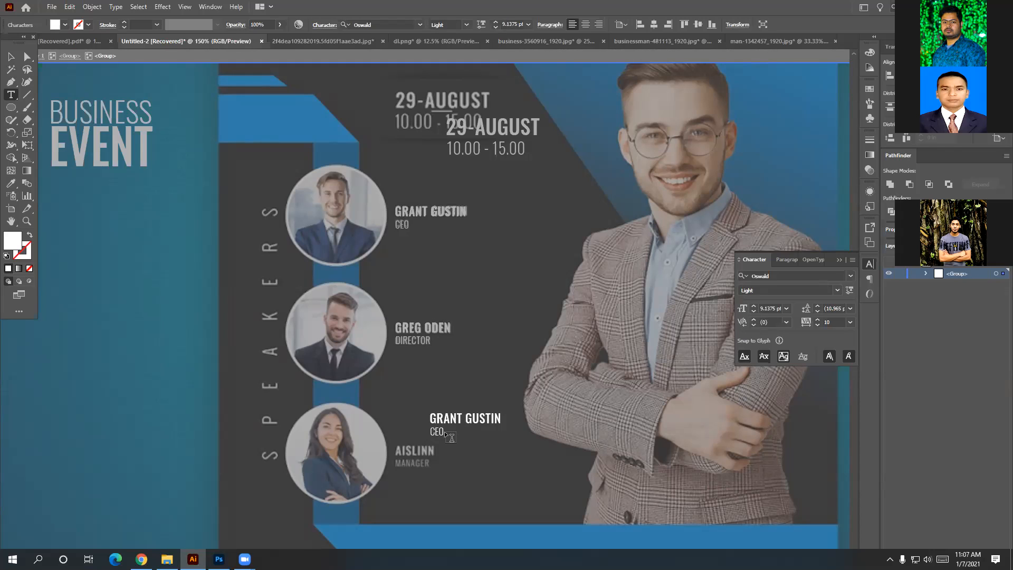
pyautogui.press('BackSpace')
pyautogui.press('BackSpace')
pyautogui.write('MAn')
pyautogui.press('BackSpace')
pyautogui.write('NAg')
pyautogui.press('BackSpace')
pyautogui.write('GW')
pyautogui.write('E')
pyautogui.press('BackSpace')
pyautogui.press('BackSpace')
pyautogui.write('ER')
pyautogui.click(11, 56)
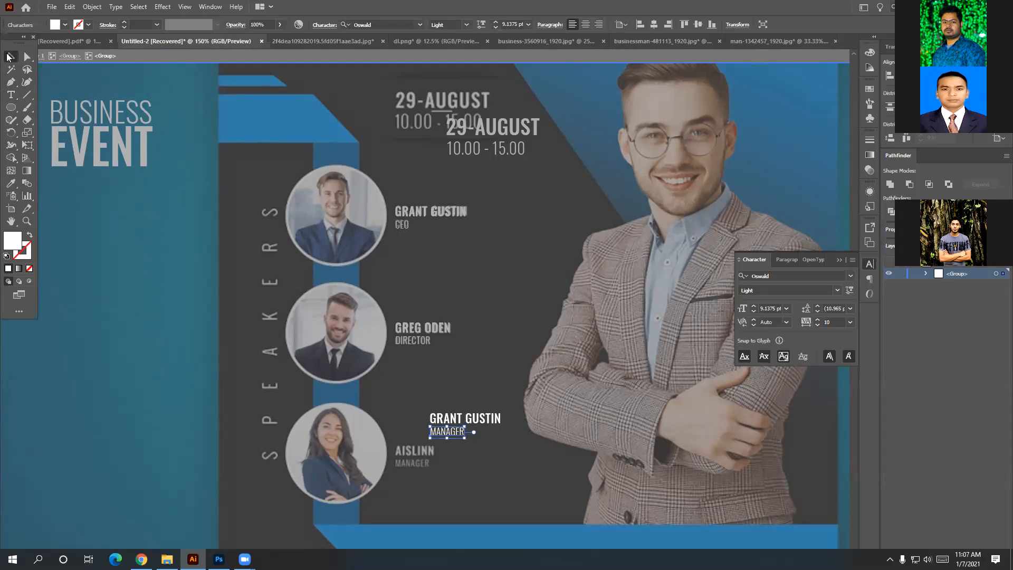
# Rename the top speaker label from GRANT GUSTIN to AISLINN, then deselect it.
pyautogui.doubleClick(426, 213)
pyautogui.click(461, 210)
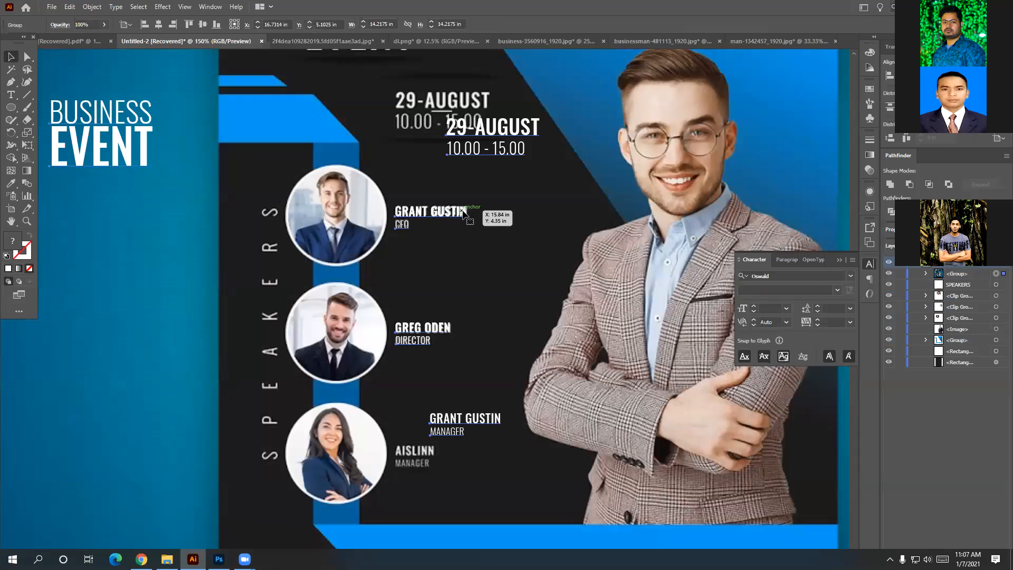
pyautogui.doubleClick(464, 212)
pyautogui.click(464, 212)
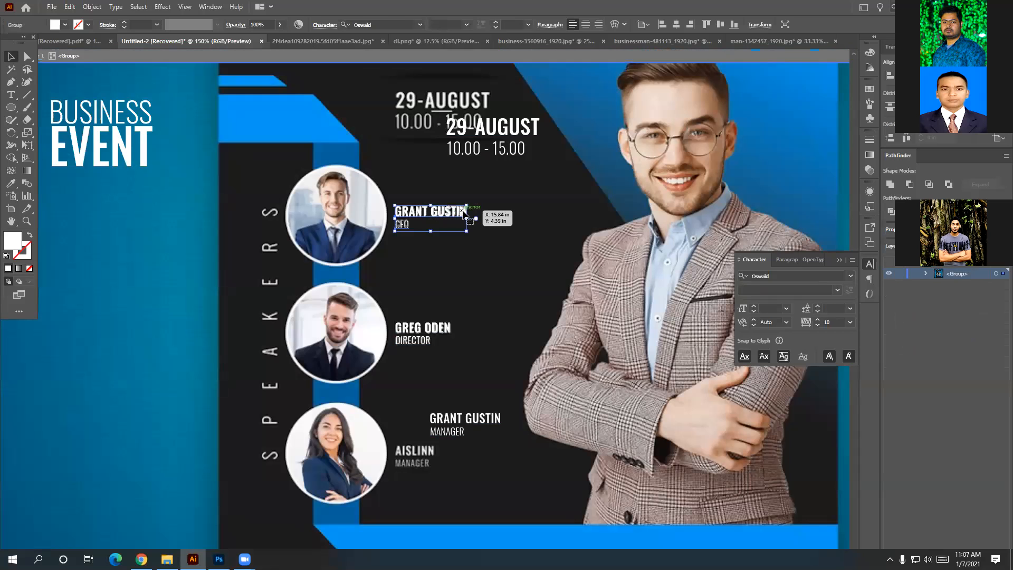
pyautogui.doubleClick(464, 213)
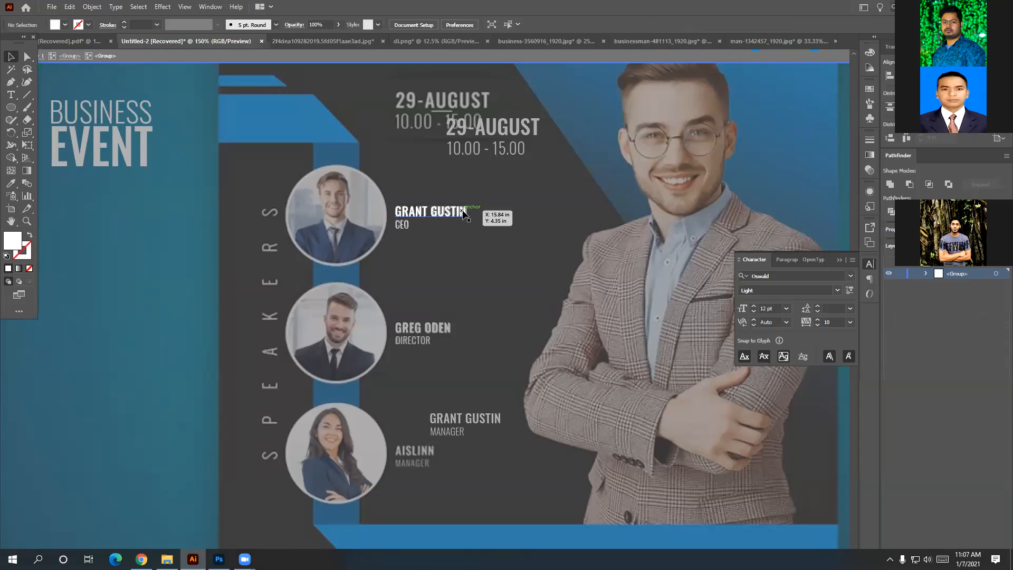
pyautogui.click(464, 213)
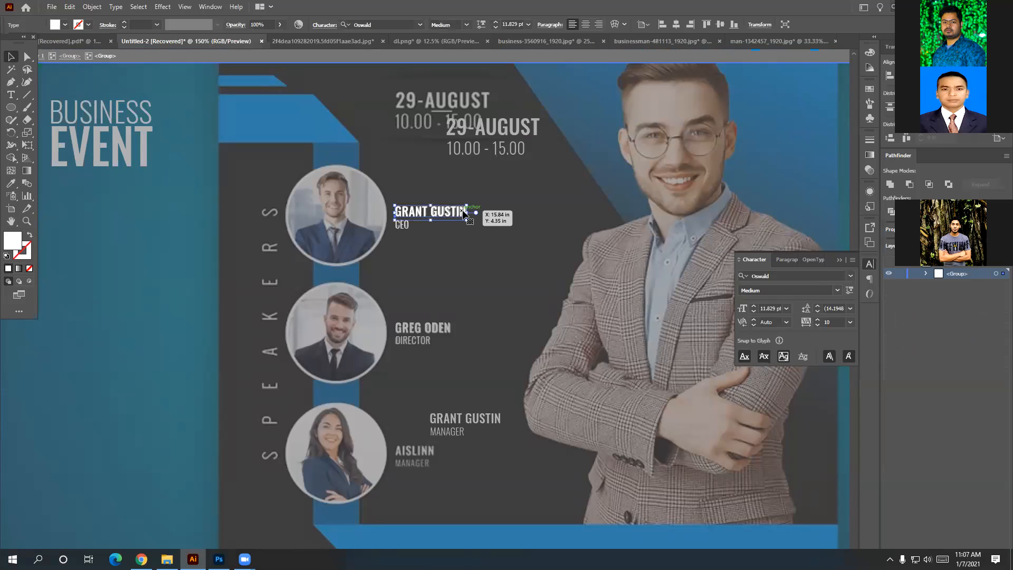
pyautogui.doubleClick(464, 213)
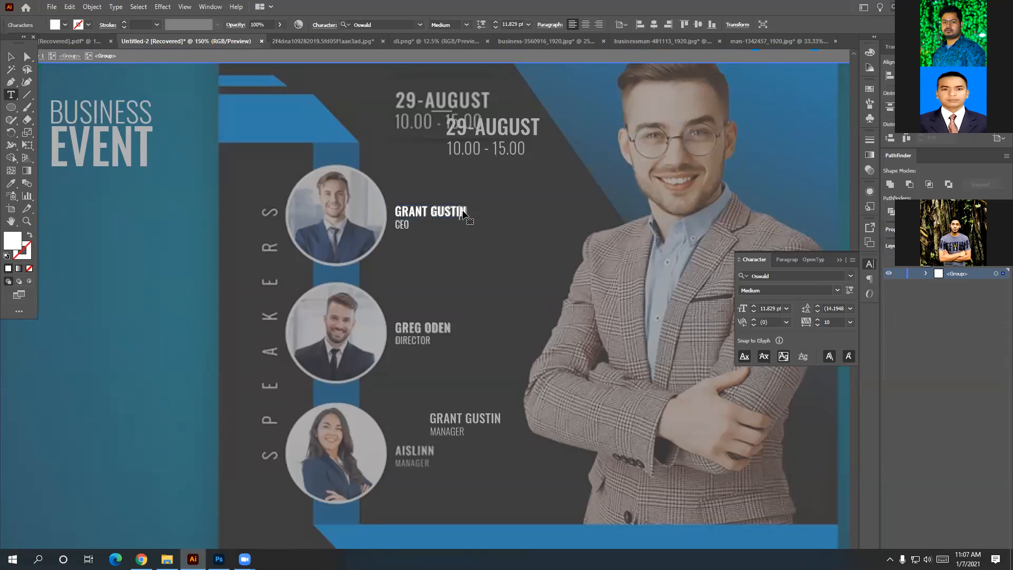
pyautogui.hotkey('shift', 'Left')
pyautogui.hotkey('shift', 'Left')
pyautogui.hotkey('shift', 'Left')
pyautogui.hotkey('shift', 'Left')
pyautogui.hotkey('shift', 'Left')
pyautogui.hotkey('shift', 'Left')
pyautogui.hotkey('shift', 'Left')
pyautogui.hotkey('shift', 'Left')
pyautogui.hotkey('shift', 'Left')
pyautogui.hotkey('shift', 'Left')
pyautogui.hotkey('shift', 'Left')
pyautogui.hotkey('shift', 'Left')
pyautogui.write('AISLINN')
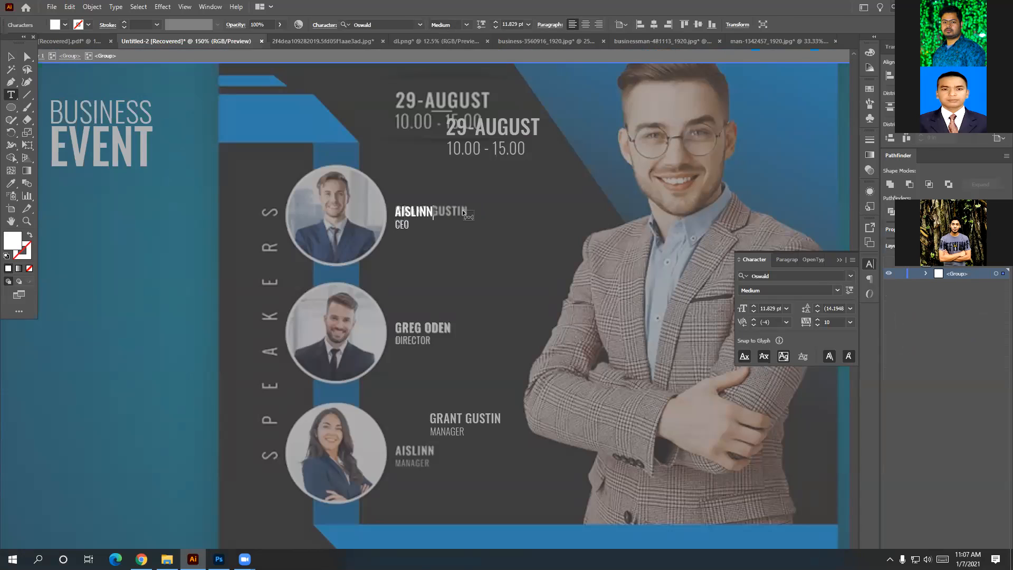
pyautogui.click(11, 55)
pyautogui.click(446, 249)
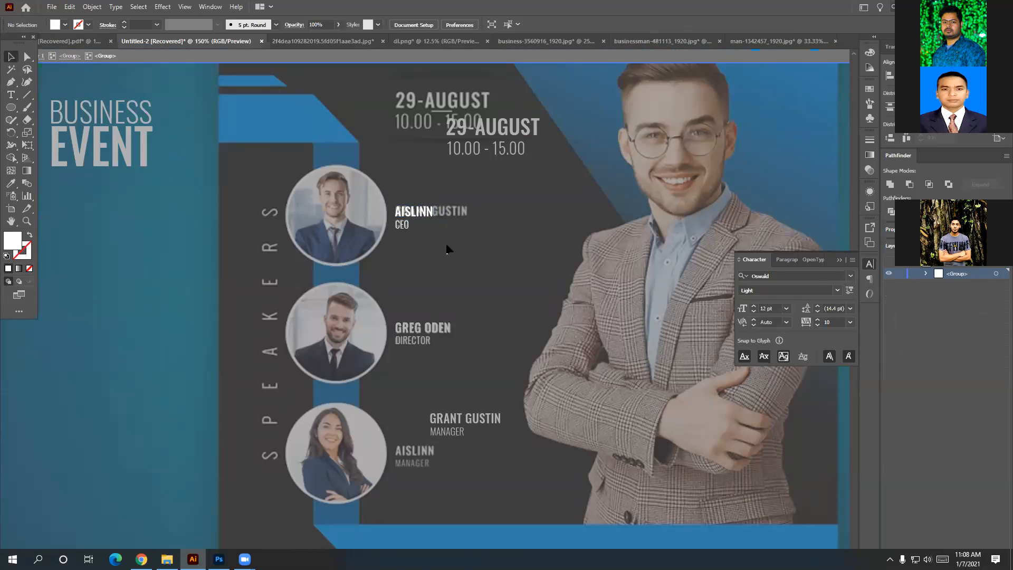
pyautogui.scroll(-2, 532, 316)
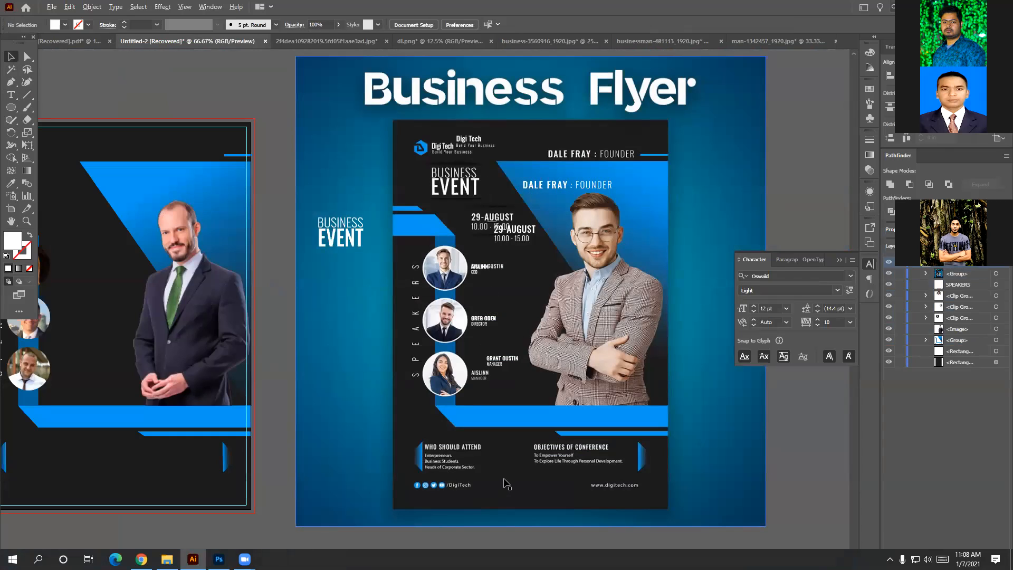
# Zoom and pan down to show the speaker labels and the WHO SHOULD ATTEND footer.
pyautogui.scroll(1, 507, 484)
pyautogui.scroll(-2, 507, 484)
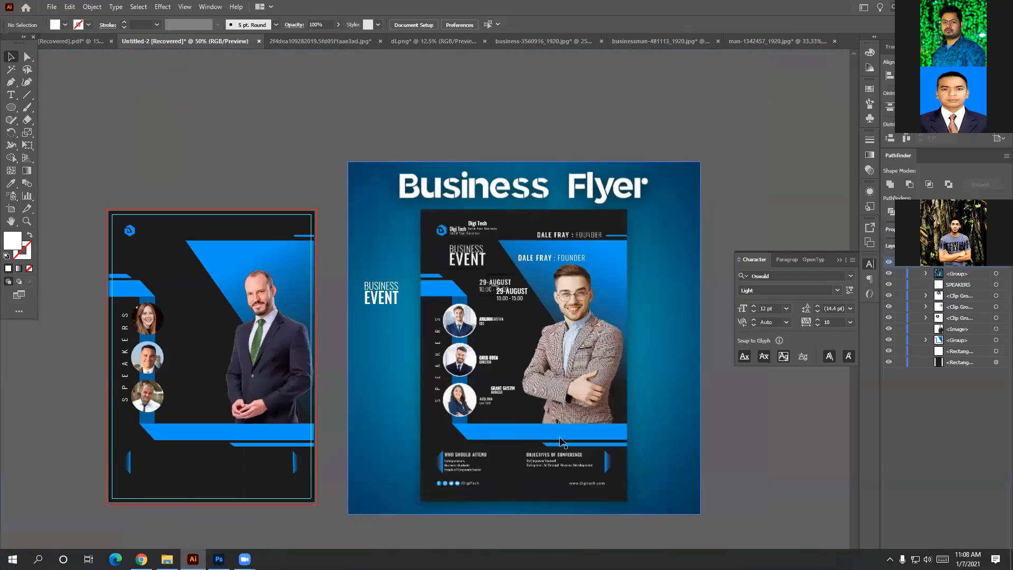
pyautogui.scroll(3, 551, 453)
pyautogui.moveTo(503, 454); pyautogui.dragTo(509, 359)
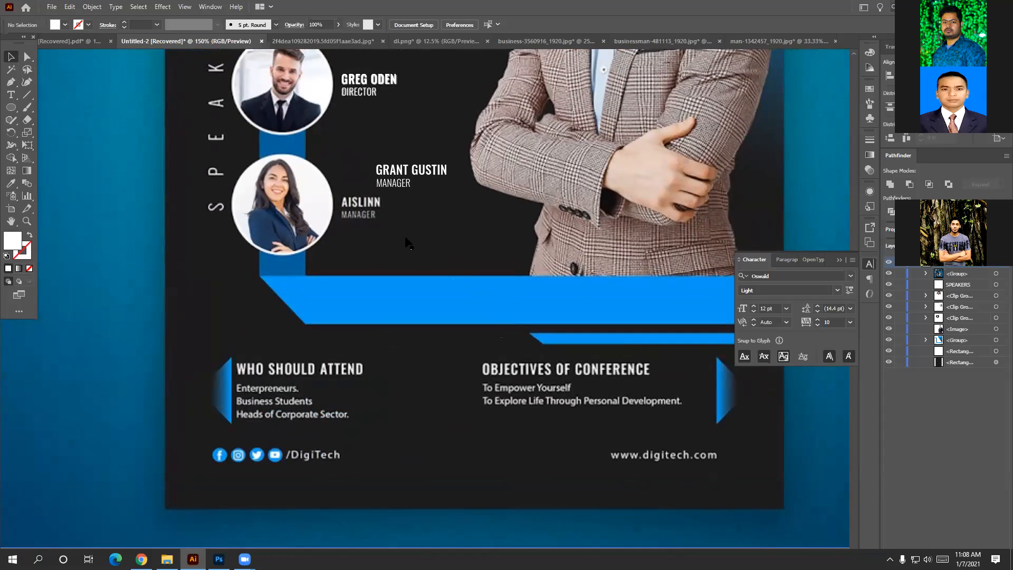
# Enter the GRANT GUSTIN group and discard a stray new text object.
pyautogui.click(398, 175)
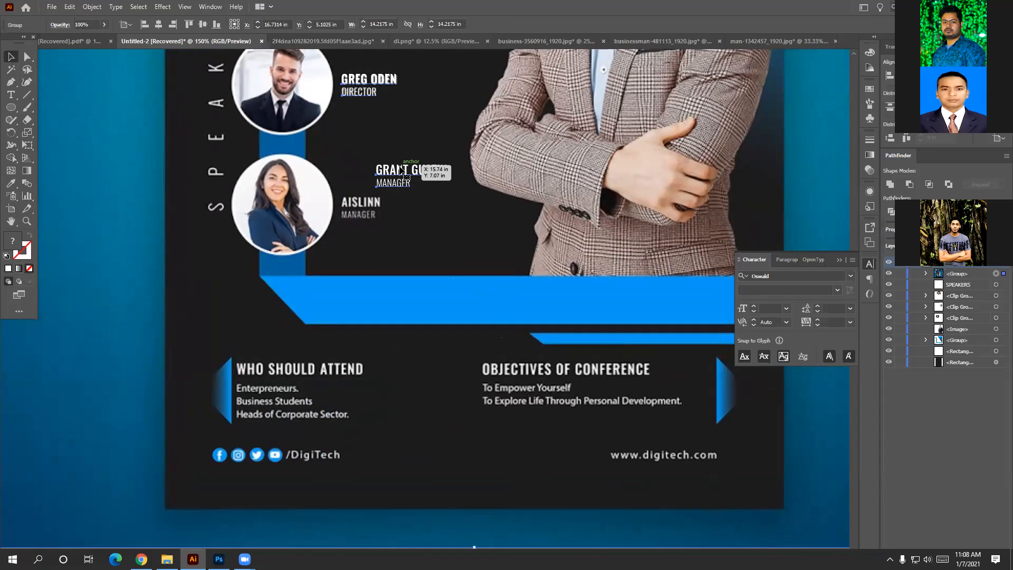
pyautogui.doubleClick(401, 171)
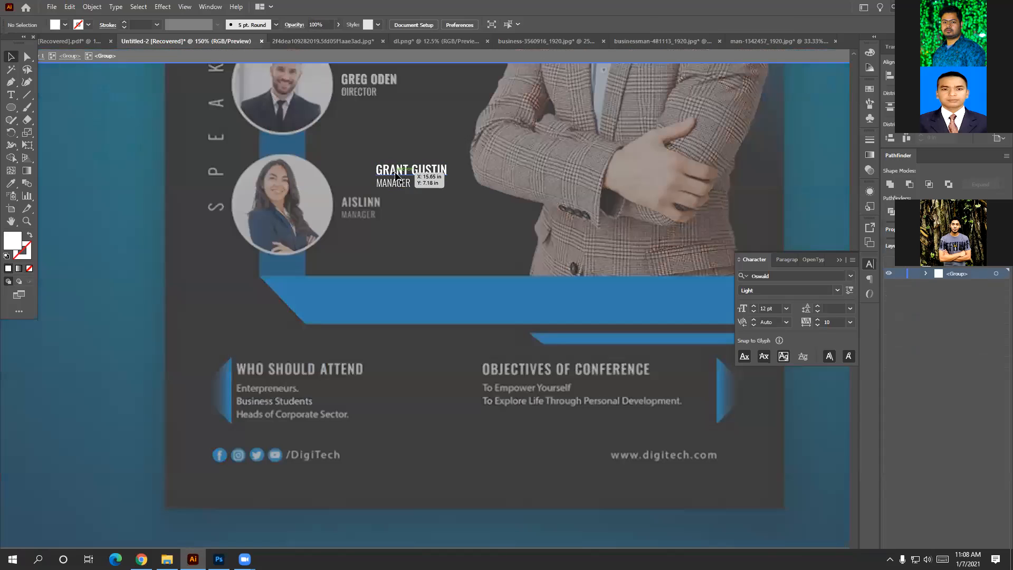
pyautogui.press('t')
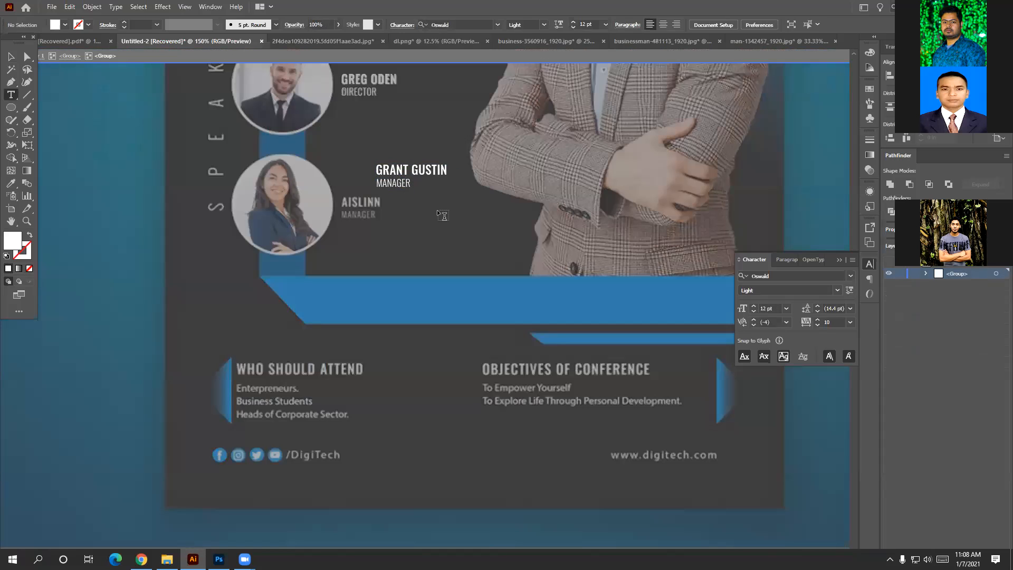
pyautogui.click(436, 210)
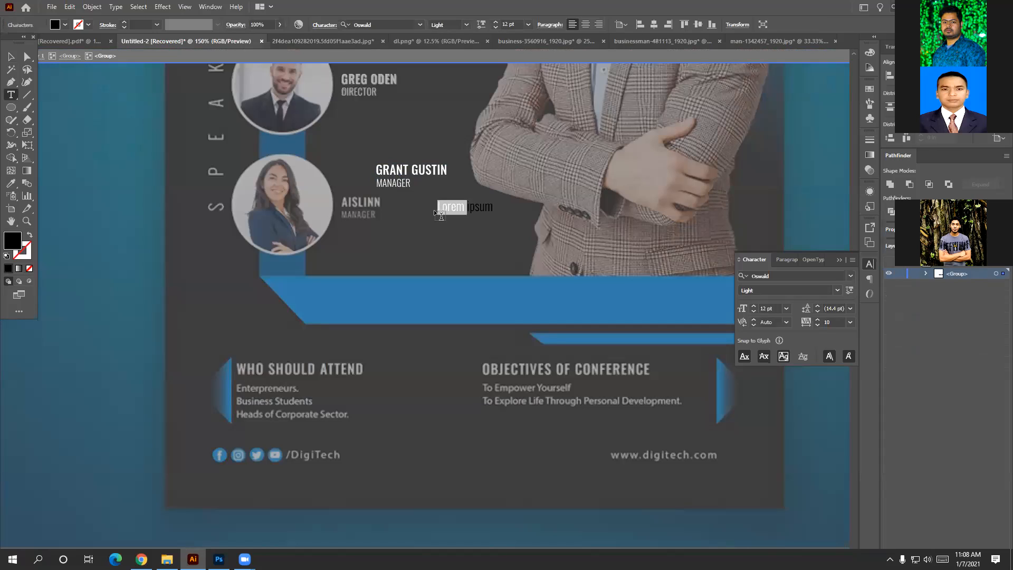
pyautogui.click(11, 57)
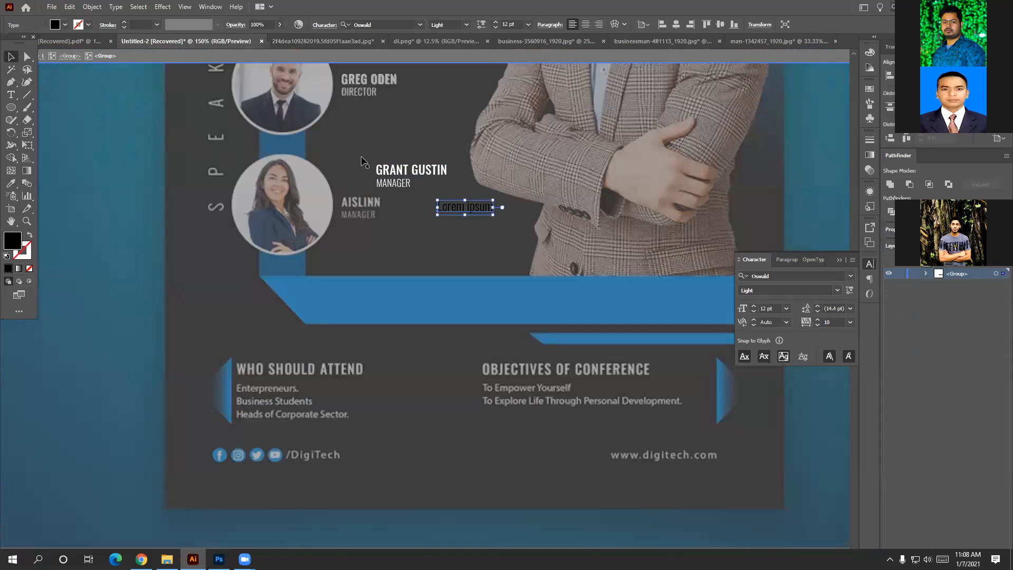
pyautogui.press('Delete')
# Copy the GRANT GUSTIN name onto the bottom heading and retype it as 'WHO SHOULD ATTEND'.
pyautogui.click(411, 172)
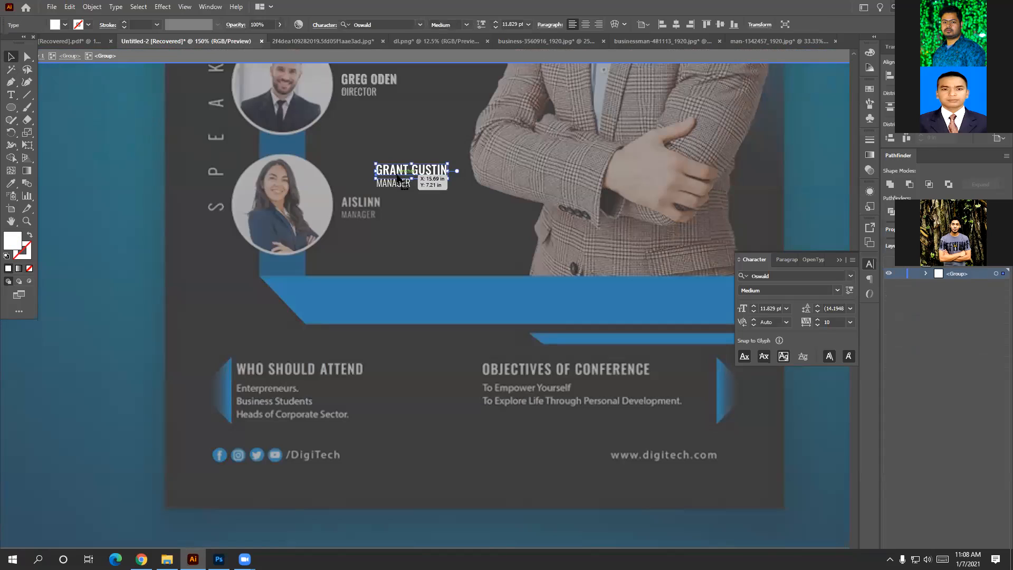
pyautogui.moveTo(405, 176); pyautogui.dragTo(280, 373)
pyautogui.doubleClick(319, 373)
pyautogui.hotkey('ctrl', 'a')
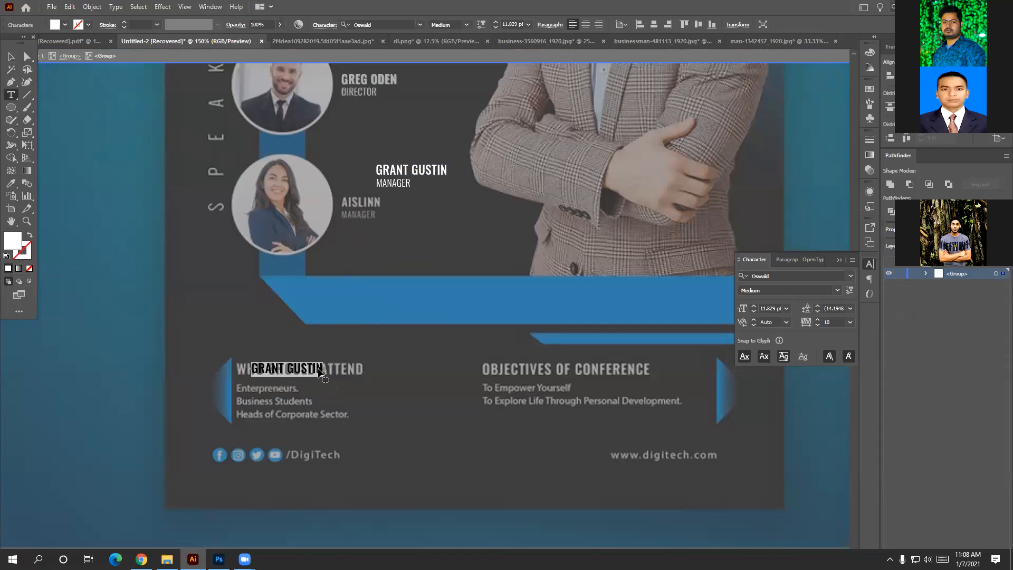
pyautogui.press('BackSpace')
pyautogui.write('W')
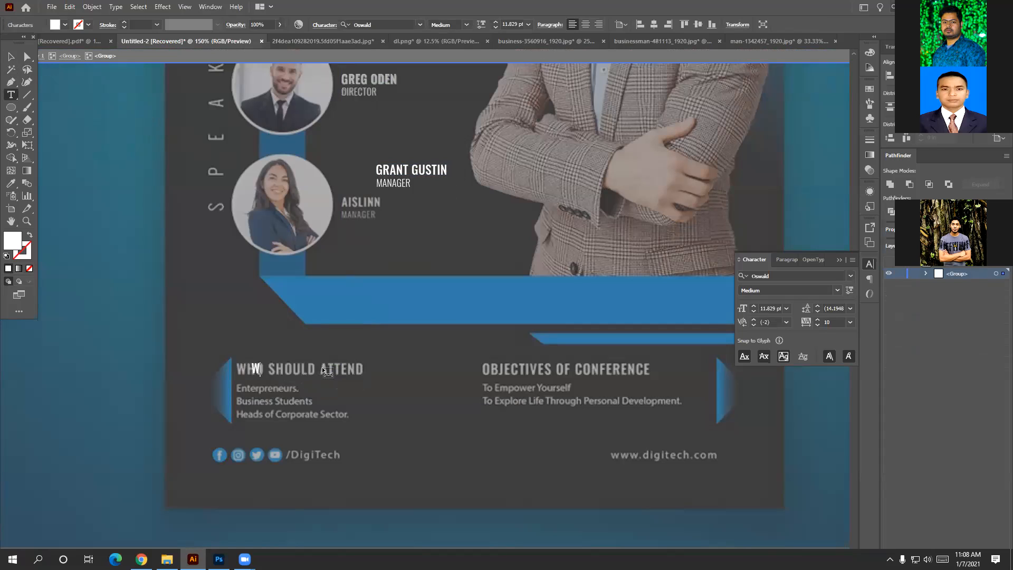
pyautogui.write('HO SHOULD ATTEND')
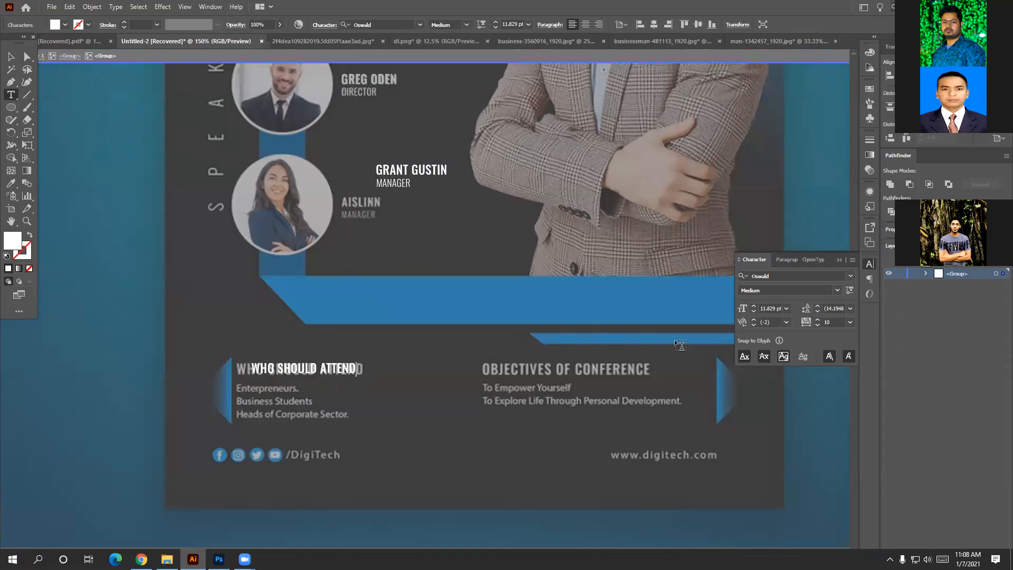
pyautogui.click(11, 56)
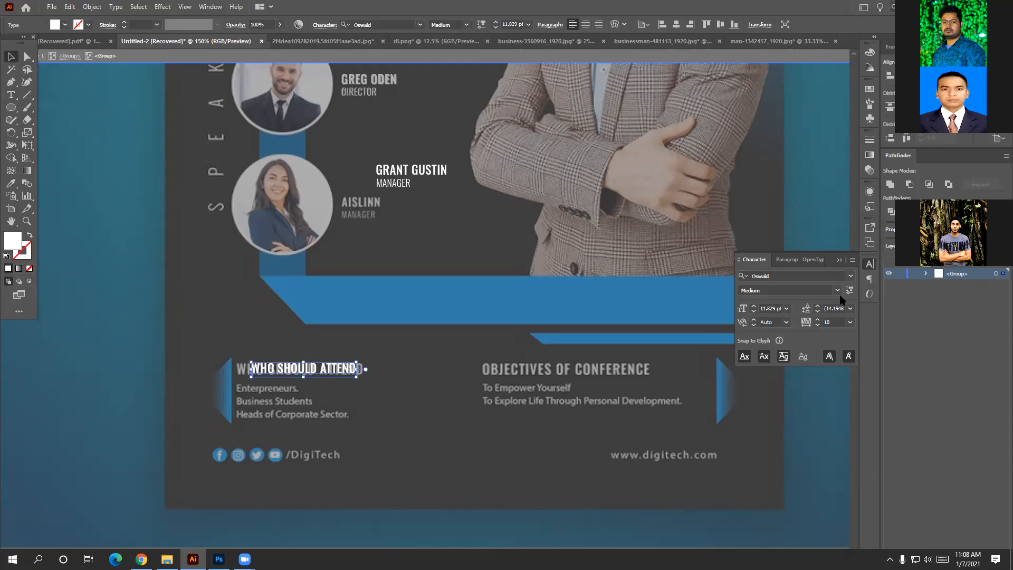
# Set the new heading's tracking to 50 and scale it up to match the original.
pyautogui.click(850, 322)
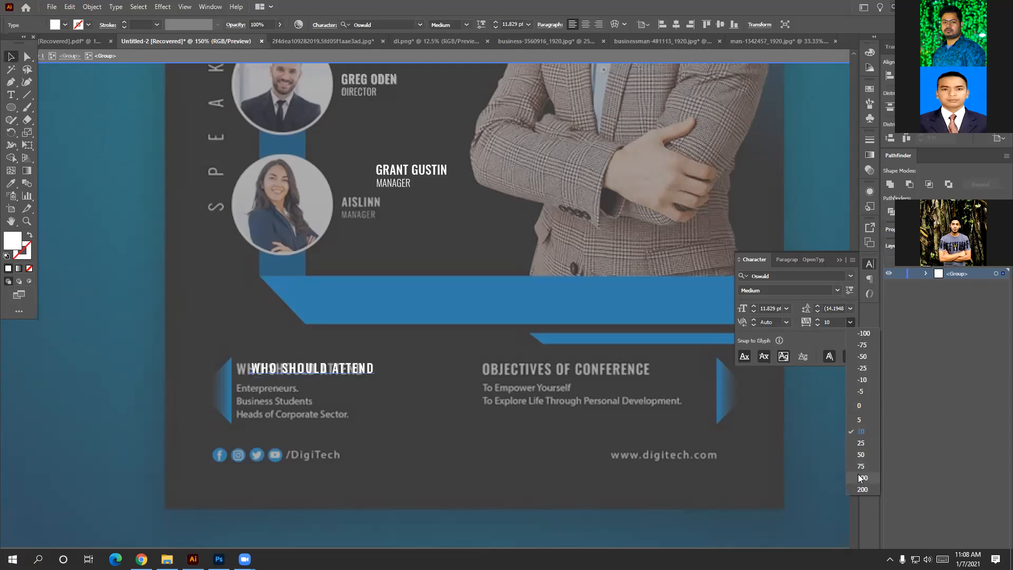
pyautogui.click(861, 455)
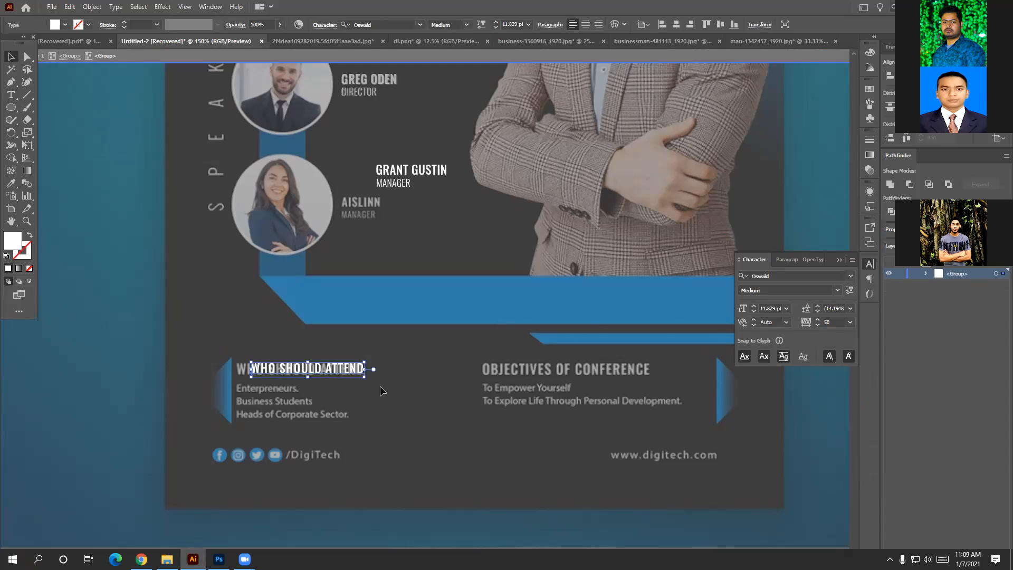
pyautogui.moveTo(362, 378)
pyautogui.mouseDown()
pyautogui.moveTo(385, 386)
pyautogui.moveTo(344, 372)
pyautogui.mouseUp()
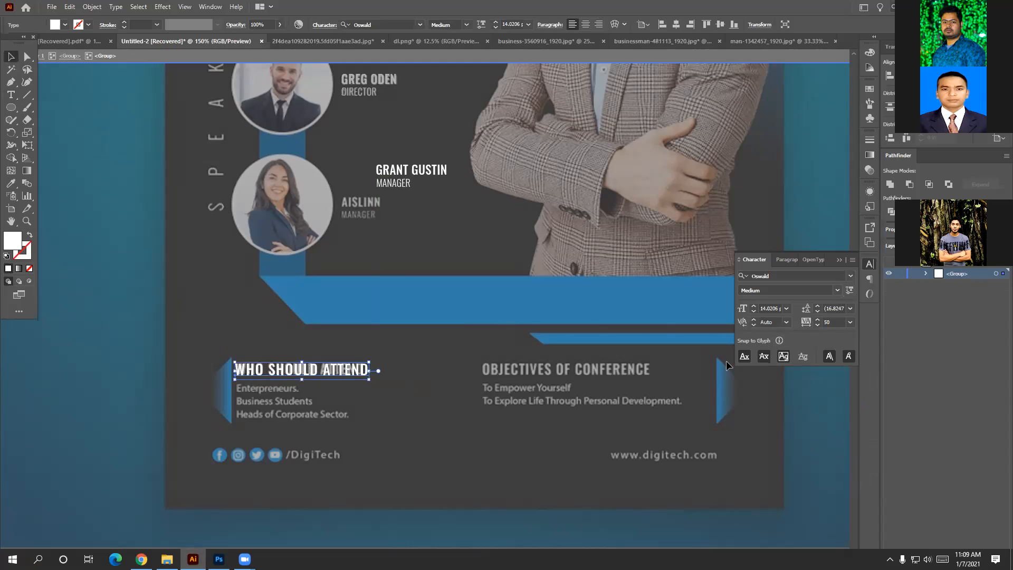
# Reduce the tracking to 25, align the heading over the original, and duplicate it below.
pyautogui.click(851, 322)
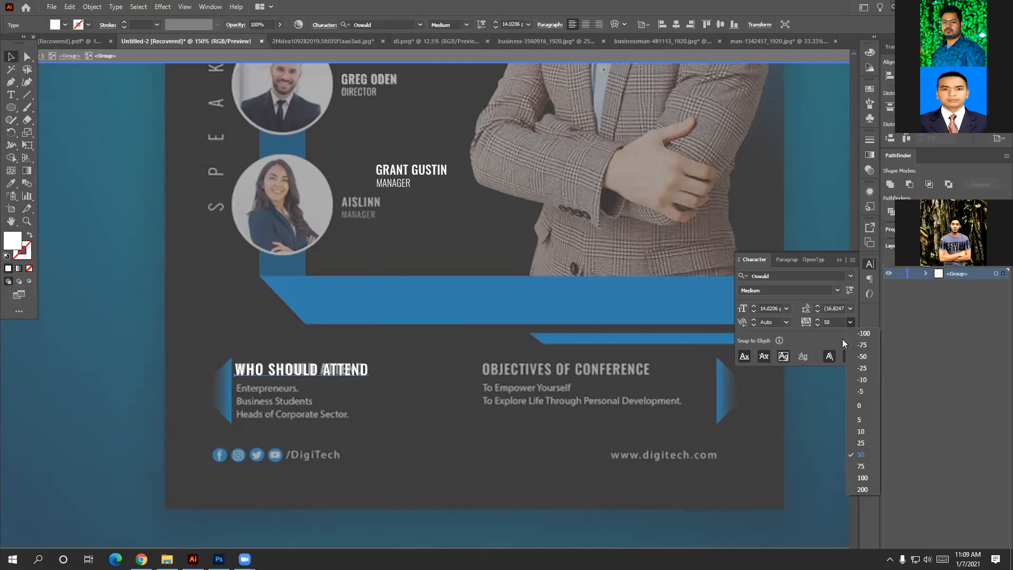
pyautogui.click(860, 441)
pyautogui.moveTo(336, 372); pyautogui.dragTo(340, 375)
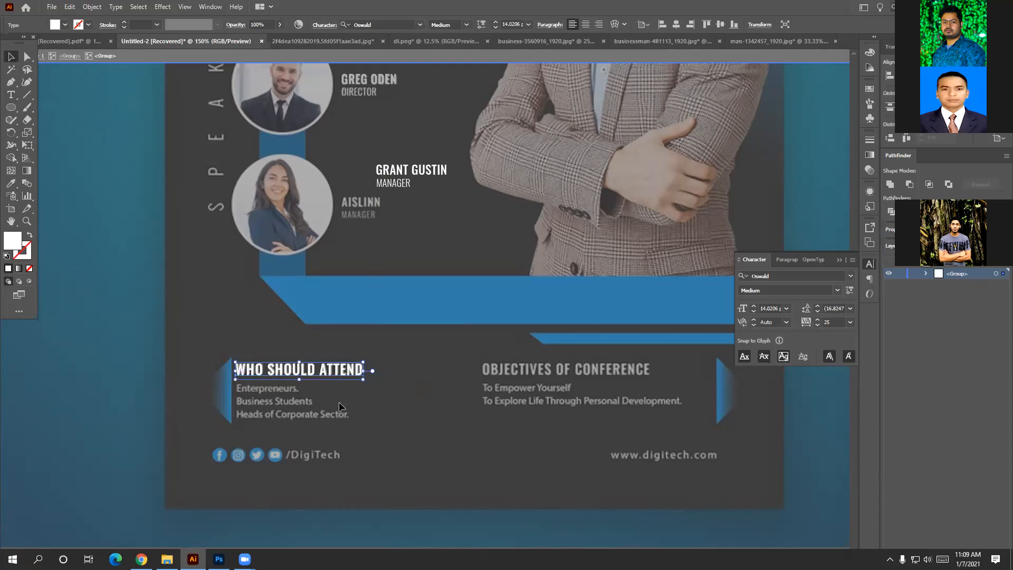
pyautogui.click(339, 383)
pyautogui.moveTo(344, 373); pyautogui.dragTo(364, 385)
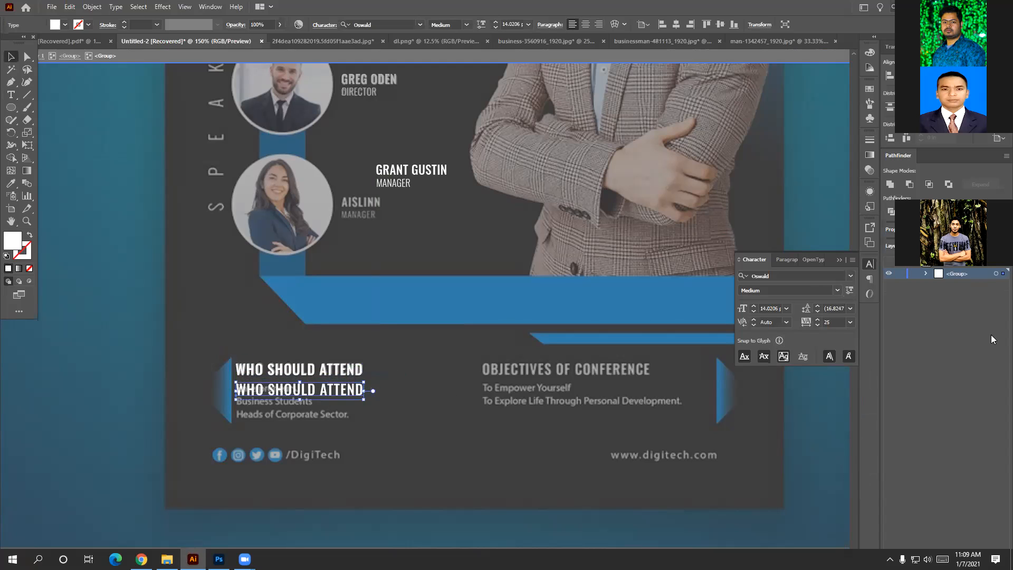
# Restyle the duplicated WHO SHOULD ATTEND line in Raleway Light so it contrasts with the Oswald heading.
pyautogui.click(839, 290)
pyautogui.click(815, 320)
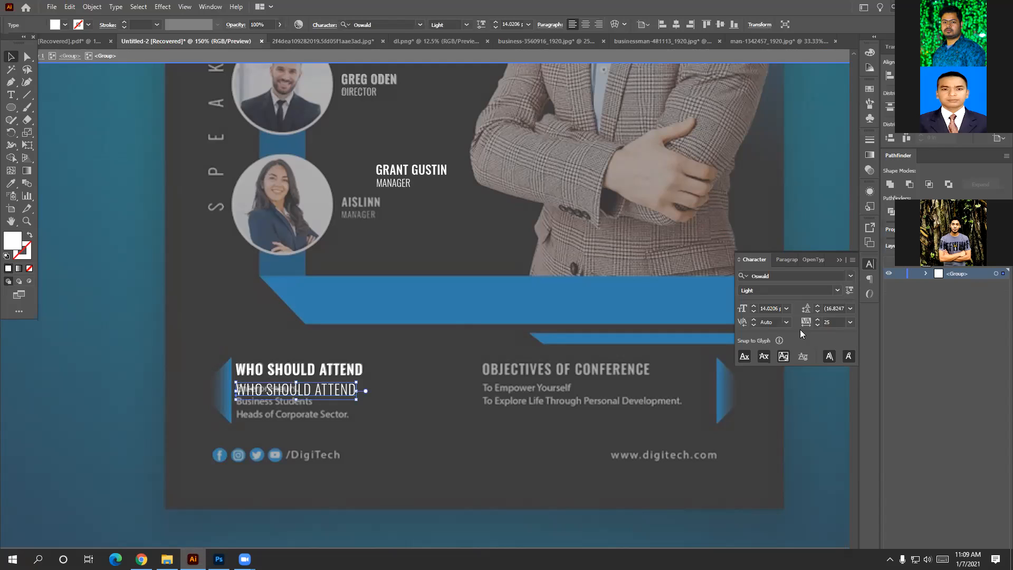
pyautogui.click(851, 276)
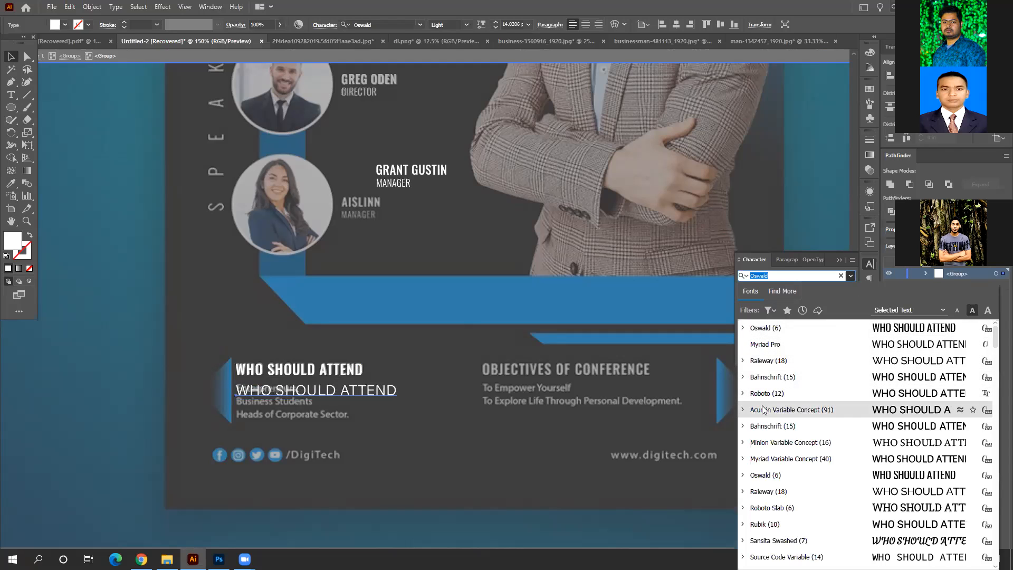
pyautogui.scroll(-3, 758, 413)
pyautogui.scroll(-8, 758, 414)
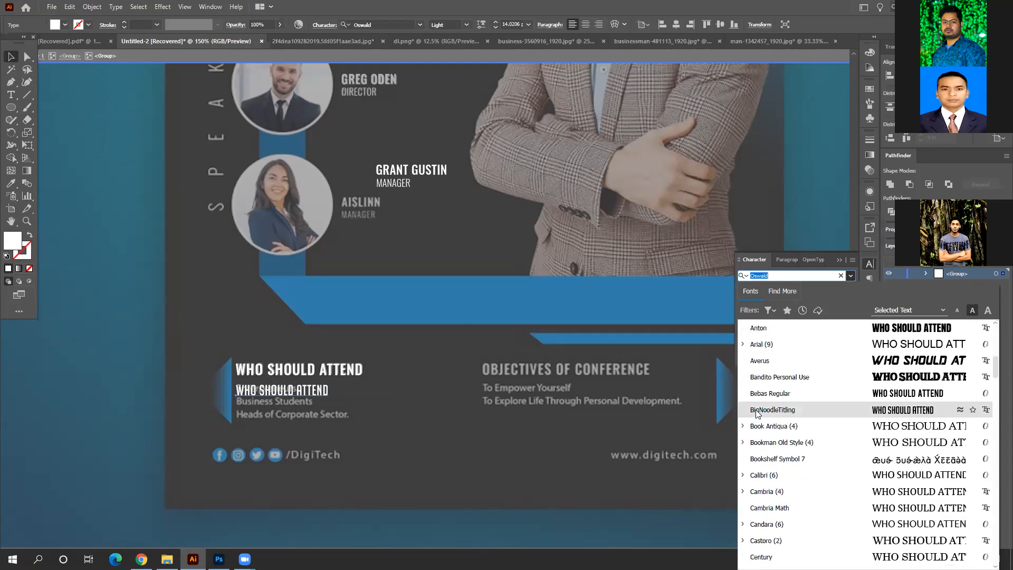
pyautogui.scroll(-9, 758, 413)
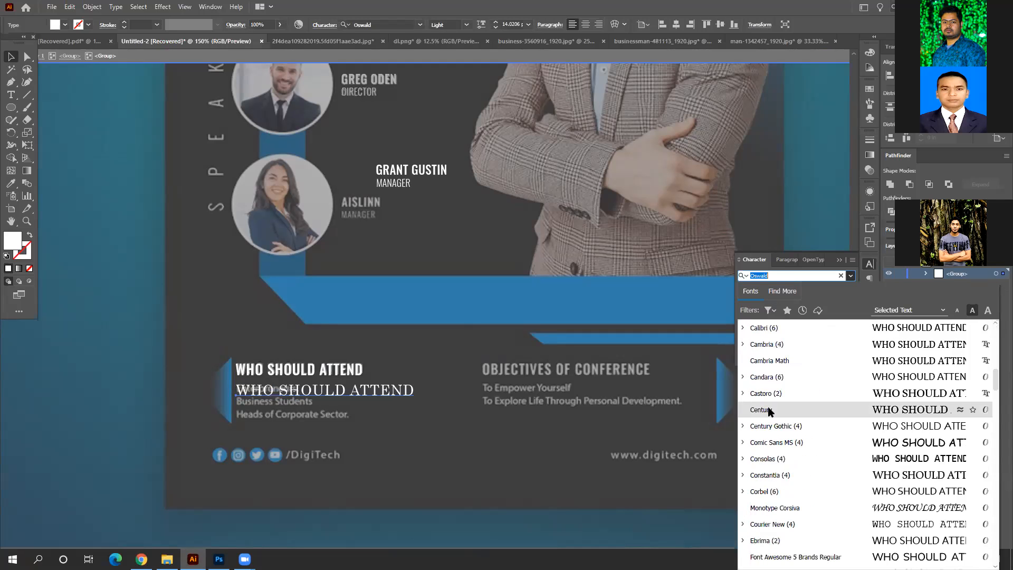
pyautogui.scroll(20, 773, 408)
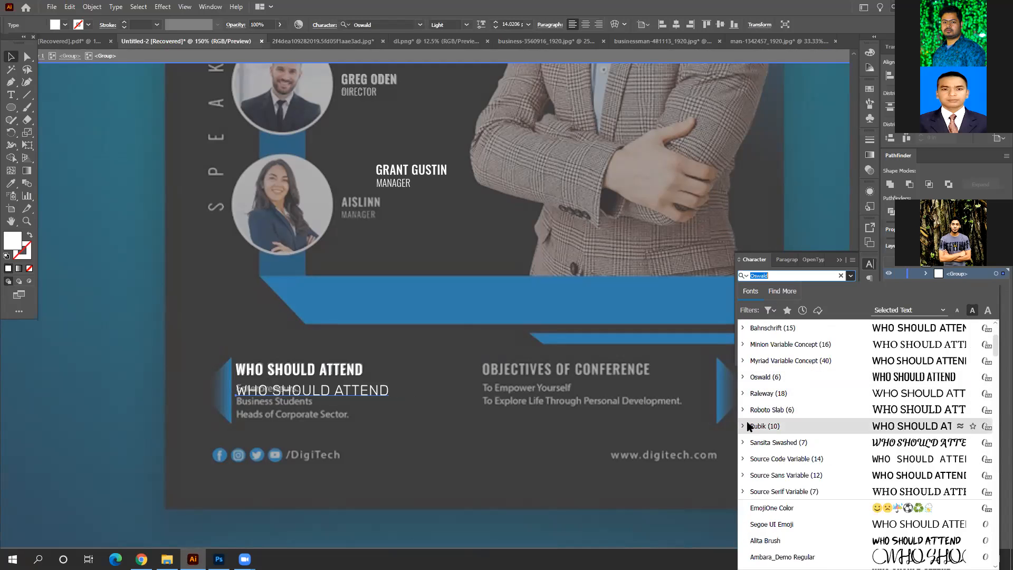
pyautogui.click(762, 393)
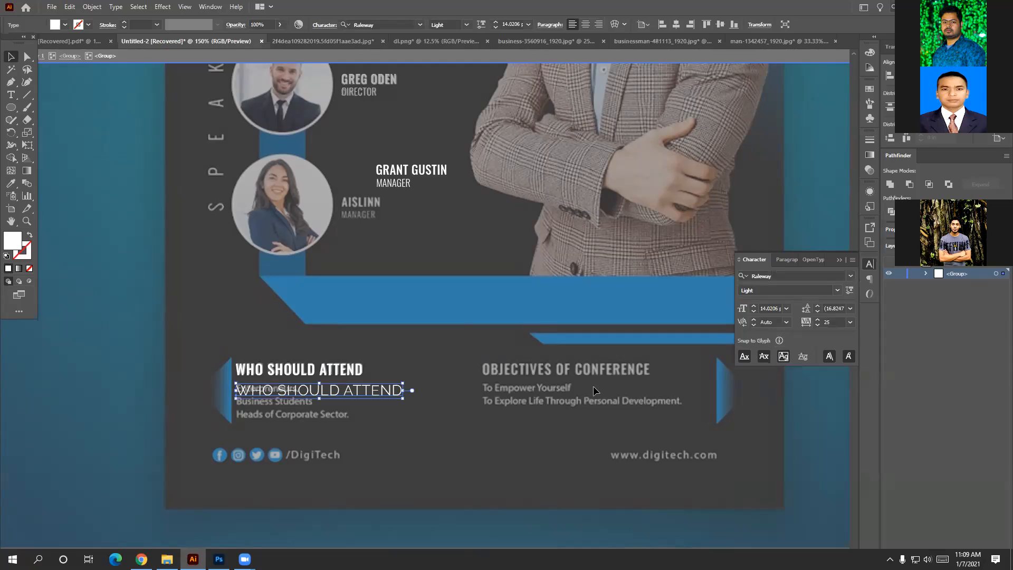
pyautogui.doubleClick(396, 391)
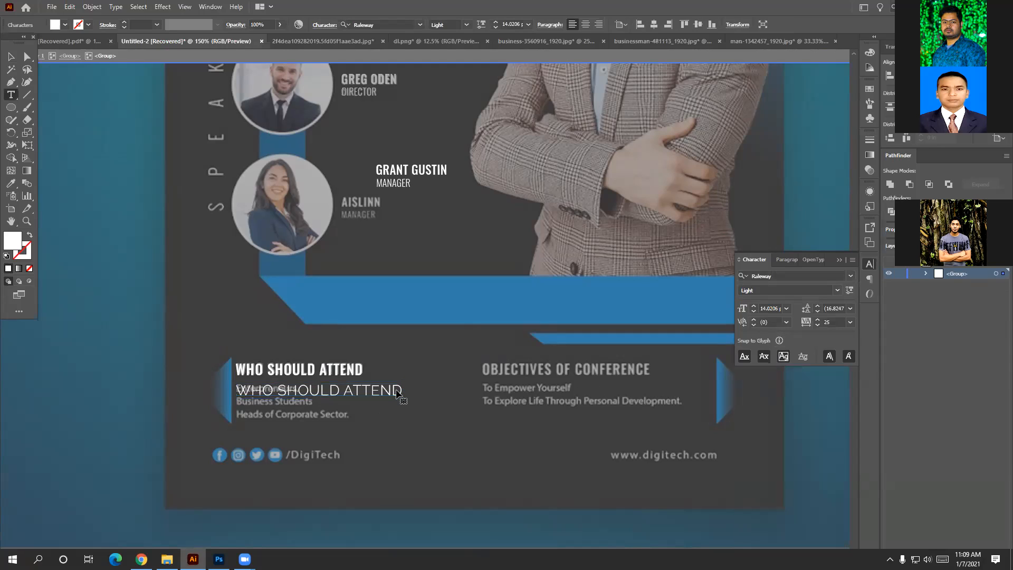
# Replace the duplicate line's text with the attendee list, beginning with 'Enterpreneurs'.
pyautogui.press('BackSpace')
pyautogui.press('BackSpace')
pyautogui.press('BackSpace')
pyautogui.press('BackSpace')
pyautogui.press('BackSpace')
pyautogui.press('BackSpace')
pyautogui.press('BackSpace')
pyautogui.press('BackSpace')
pyautogui.press('BackSpace')
pyautogui.press('BackSpace')
pyautogui.press('BackSpace')
pyautogui.press('BackSpace')
pyautogui.press('BackSpace')
pyautogui.press('BackSpace')
pyautogui.press('BackSpace')
pyautogui.press('BackSpace')
pyautogui.press('BackSpace')
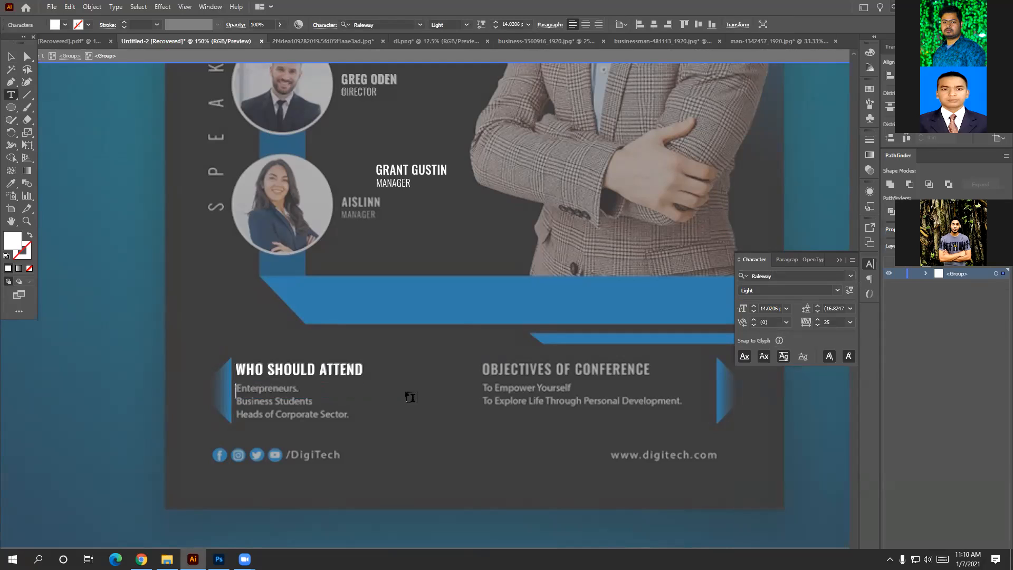
pyautogui.write('EN')
pyautogui.press('BackSpace')
pyautogui.write('nte')
pyautogui.write('r')
pyautogui.write('pre')
pyautogui.write('n')
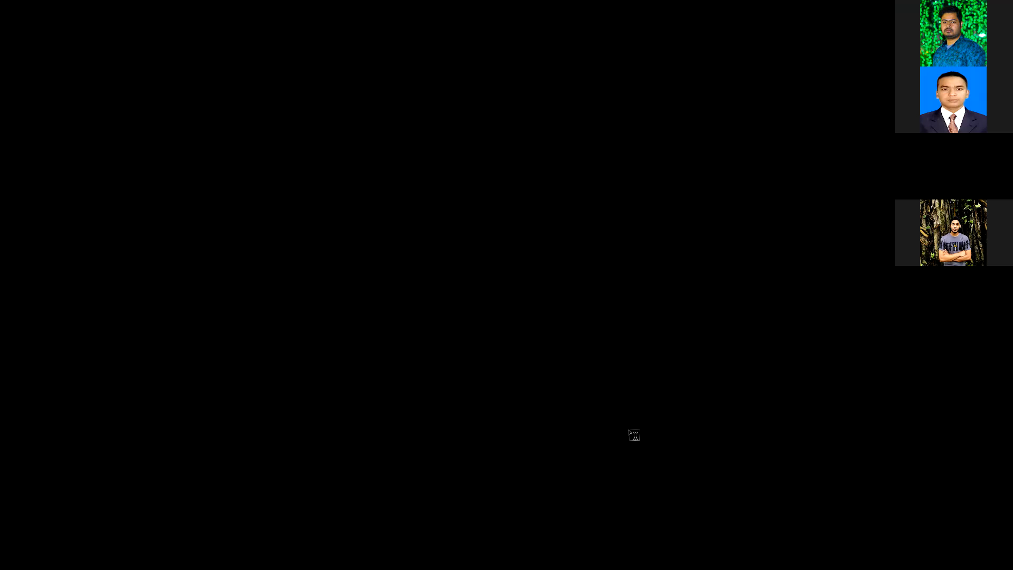
# Begin retyping the heading of the copy under Objectives of Conference, correcting it back to 'O'.
pyautogui.write('je')
pyautogui.write('ct')
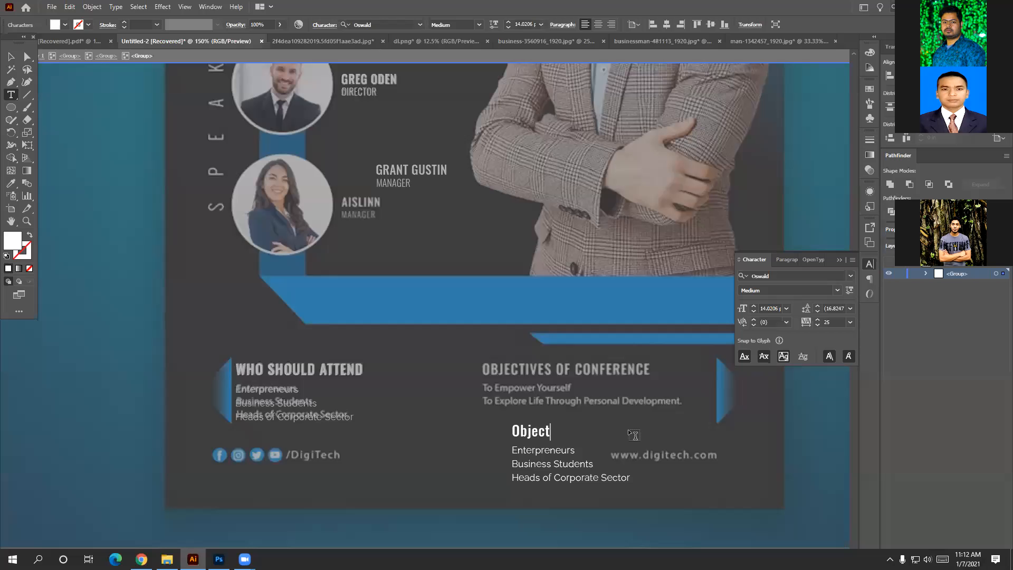
pyautogui.write('ives')
pyautogui.press('BackSpace')
pyautogui.press('BackSpace')
pyautogui.press('BackSpace')
pyautogui.press('BackSpace')
pyautogui.press('BackSpace')
pyautogui.press('BackSpace')
pyautogui.press('BackSpace')
pyautogui.press('BackSpace')
pyautogui.press('BackSpace')
pyautogui.press('BackSpace')
pyautogui.write('OO')
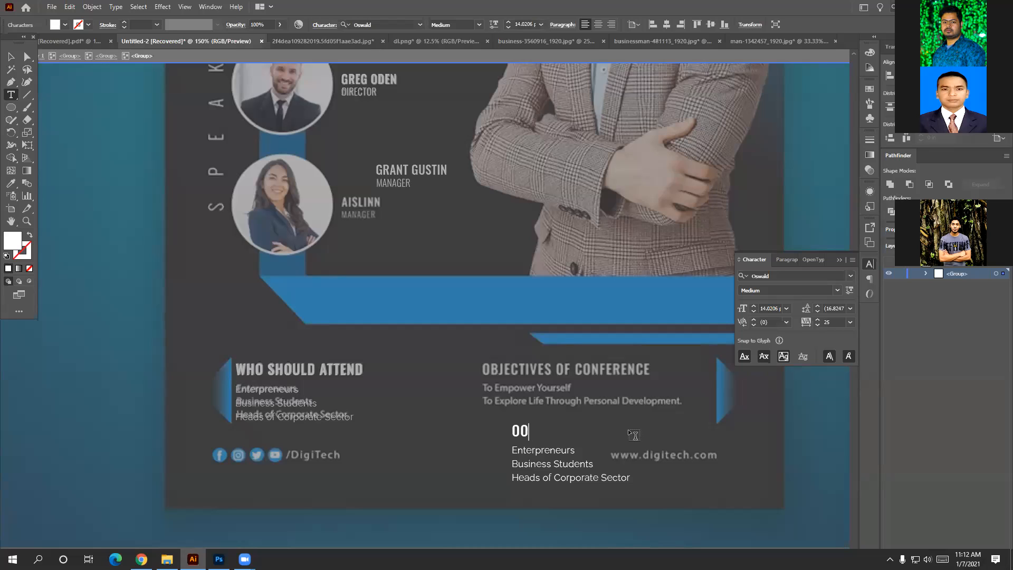
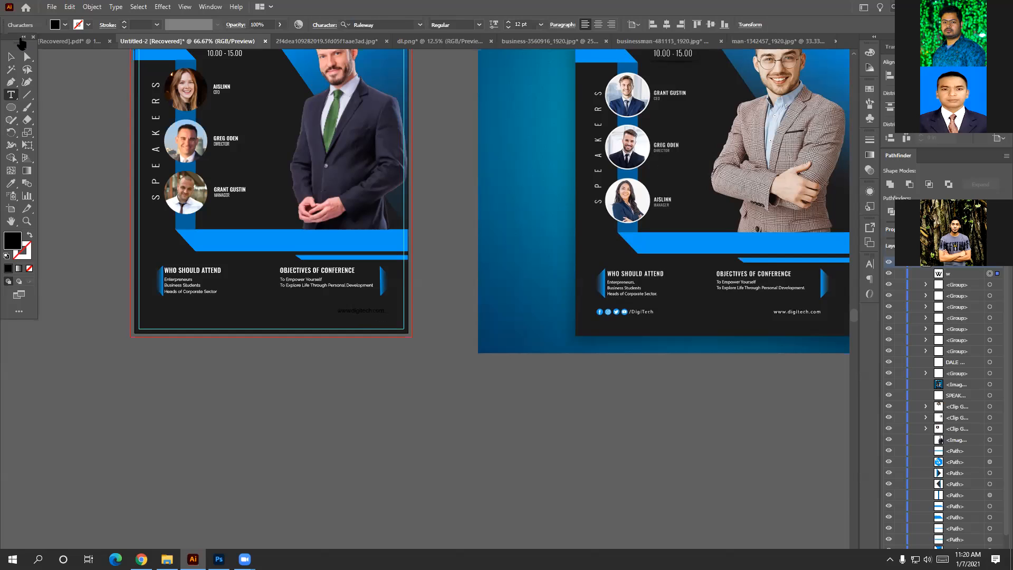
pyautogui.click(11, 55)
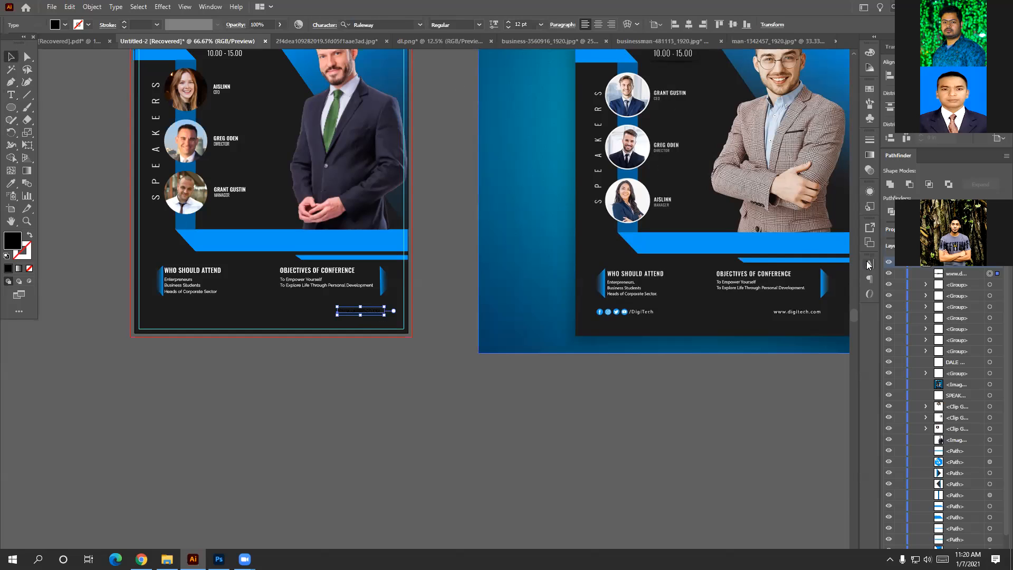
pyautogui.click(871, 51)
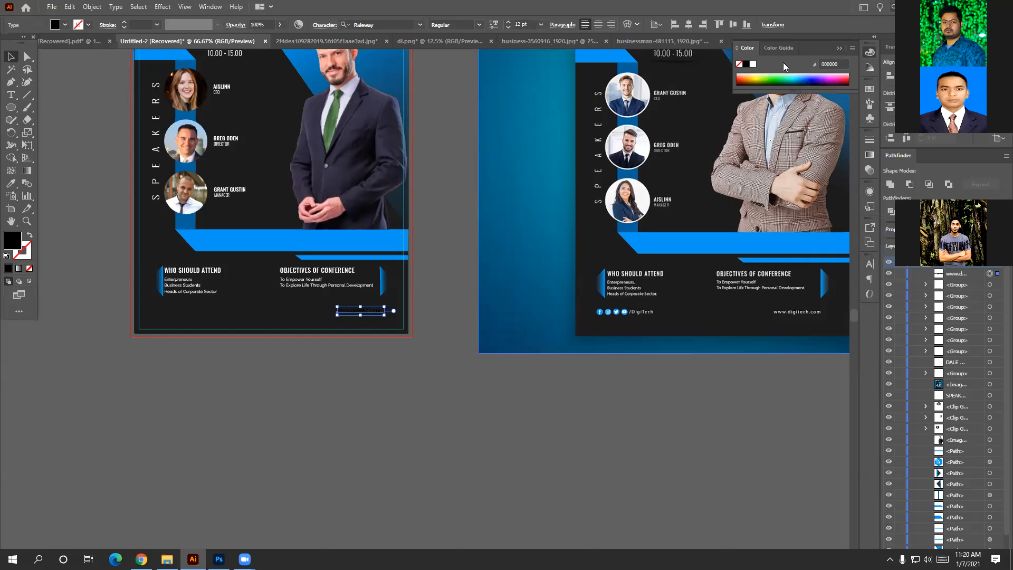
pyautogui.click(751, 64)
# Browse the Character panel's font families, viewing Oswald's styles without changing the font.
pyautogui.click(871, 265)
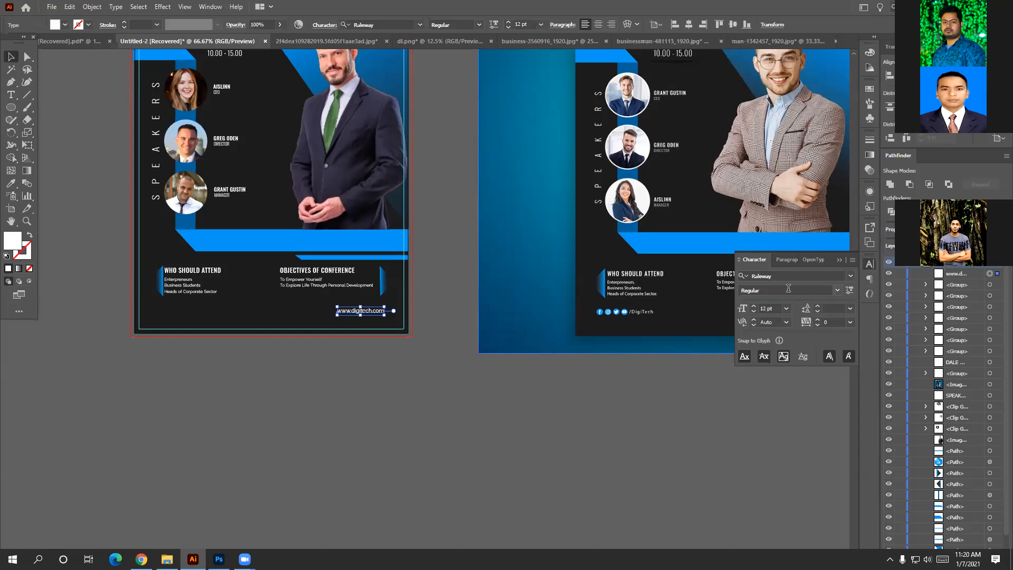
pyautogui.click(851, 275)
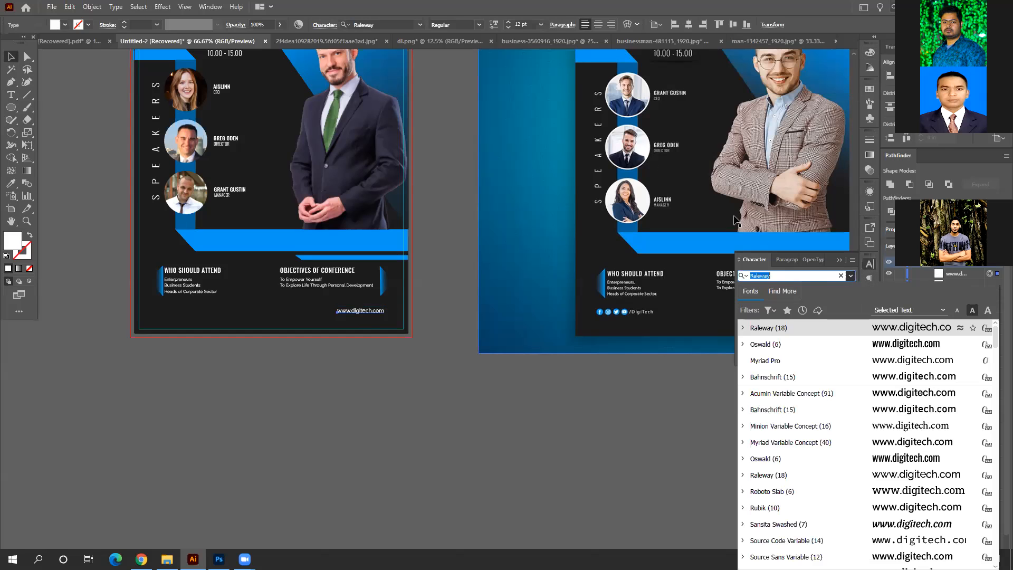
pyautogui.click(744, 344)
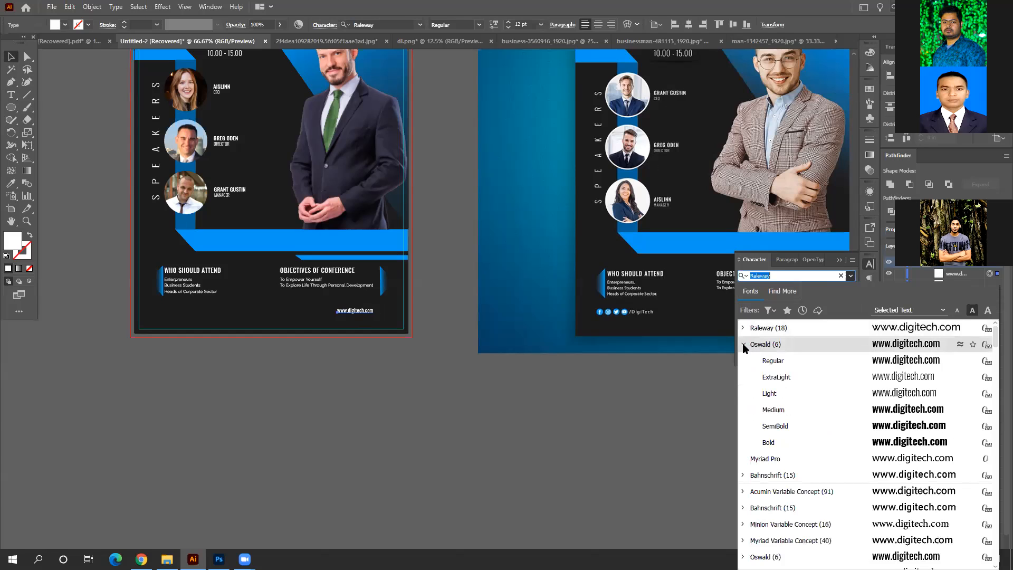
pyautogui.click(717, 381)
pyautogui.click(717, 381)
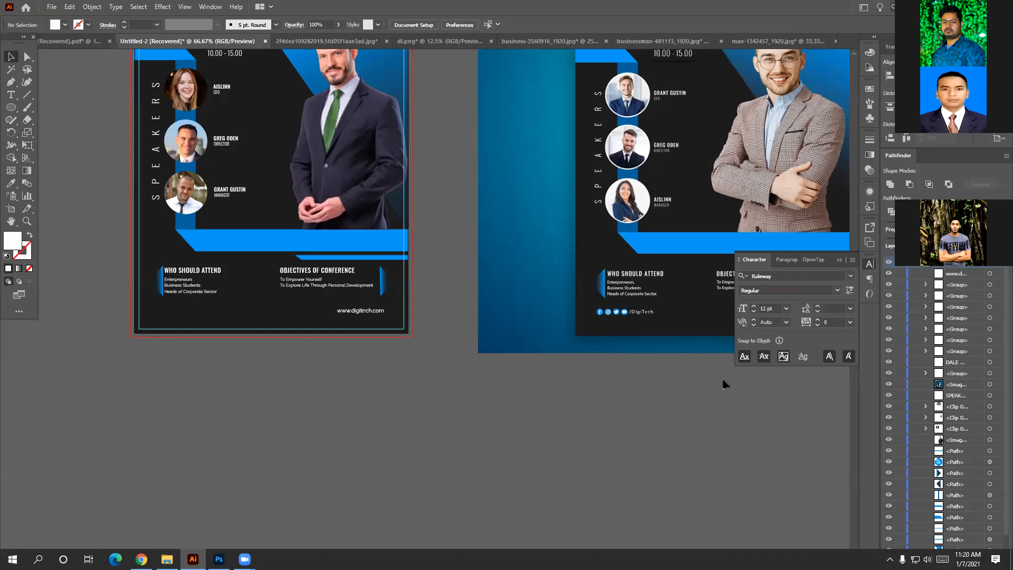
pyautogui.click(865, 266)
# Set the type to Raleway Light with 75 tracking.
pyautogui.click(868, 266)
pyautogui.click(838, 291)
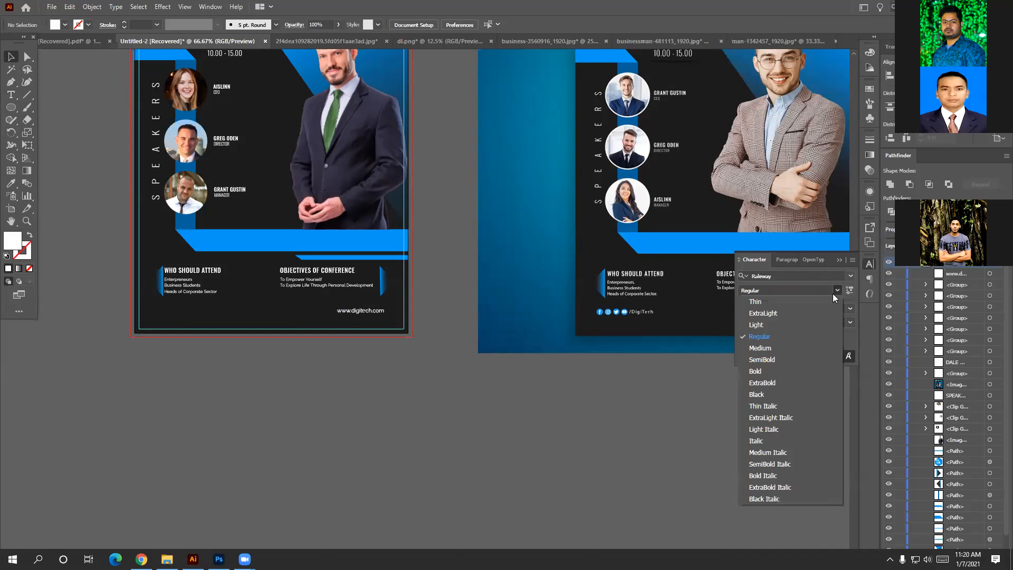
pyautogui.click(789, 323)
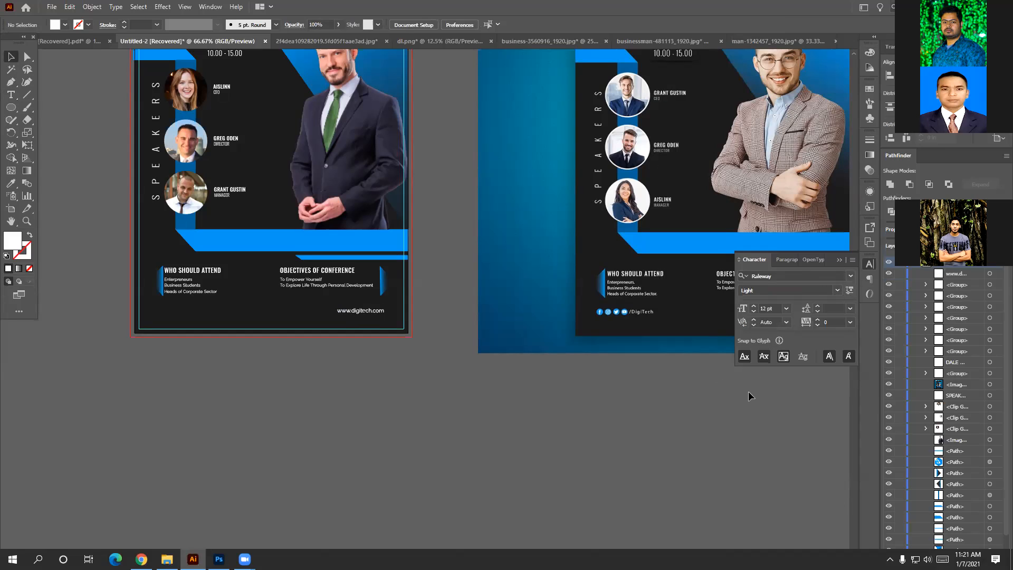
pyautogui.click(849, 323)
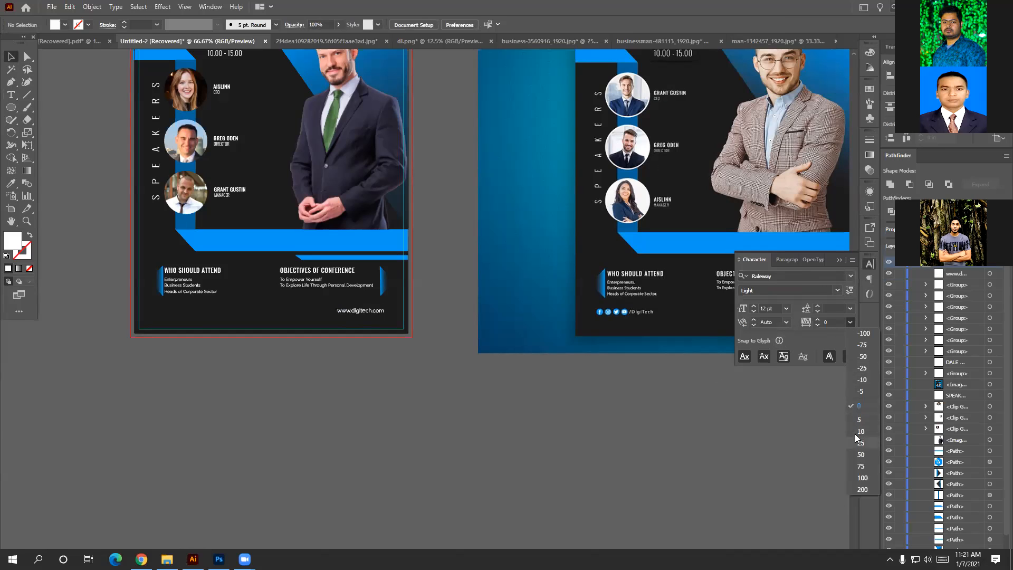
pyautogui.click(861, 466)
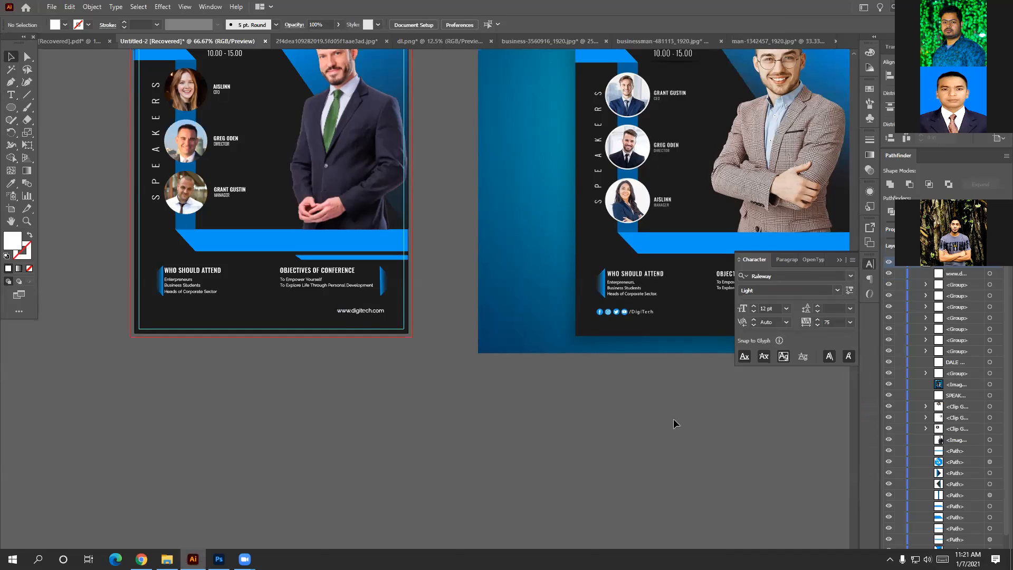
pyautogui.click(866, 268)
pyautogui.click(375, 315)
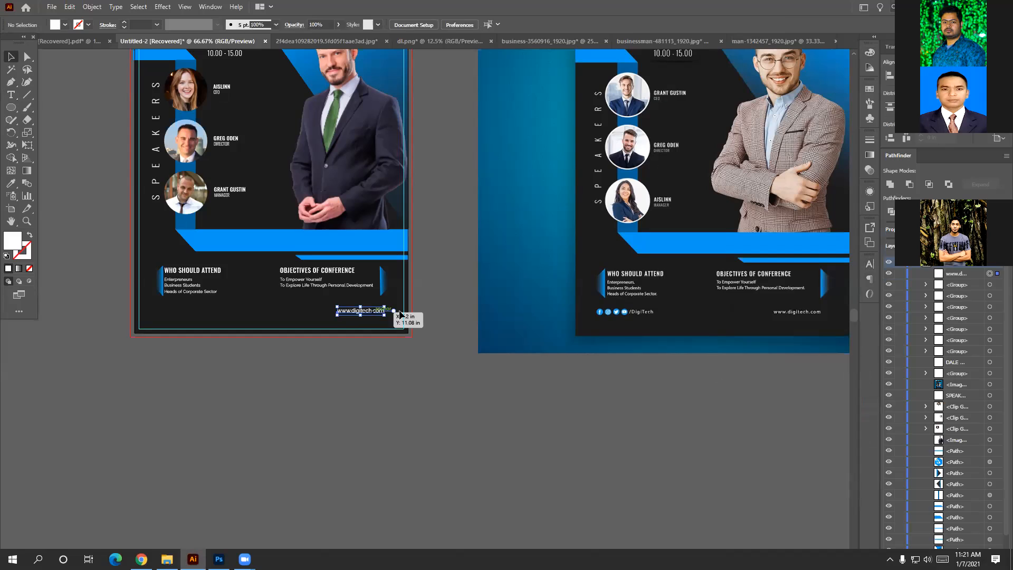
# Set the URL line to Light weight with 200 tracking.
pyautogui.click(870, 265)
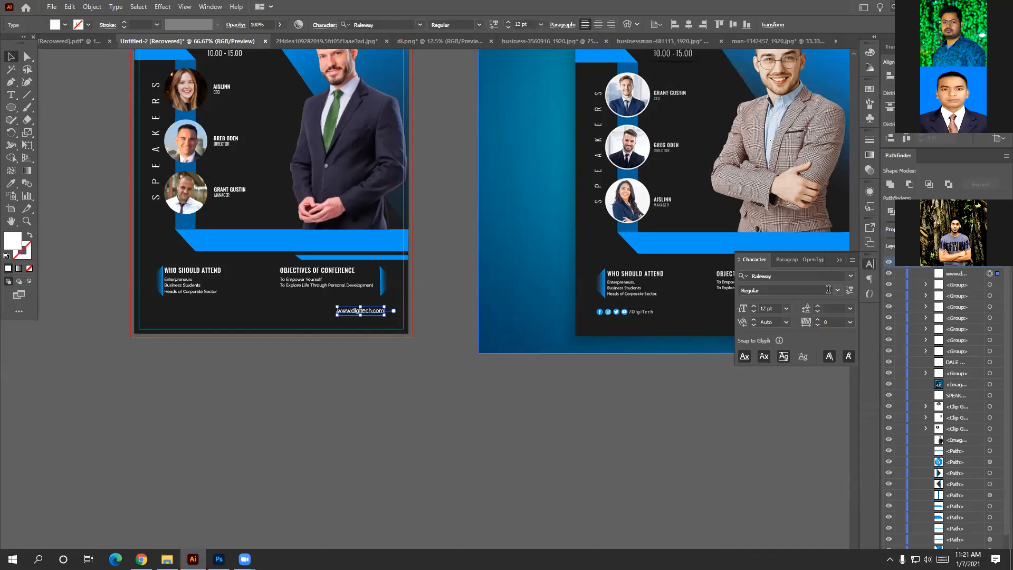
pyautogui.click(837, 290)
pyautogui.click(776, 326)
pyautogui.click(850, 321)
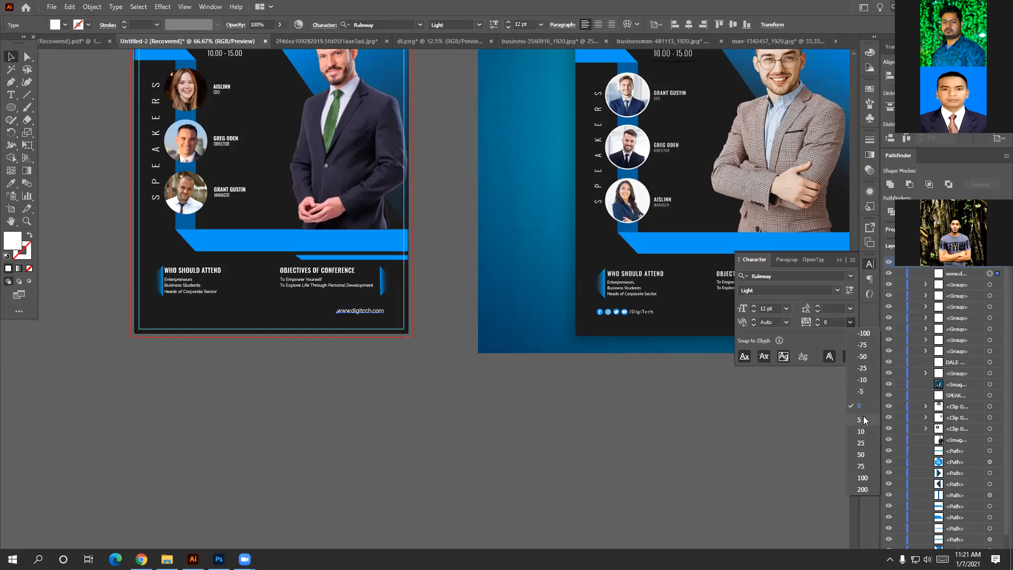
pyautogui.click(863, 489)
pyautogui.click(433, 448)
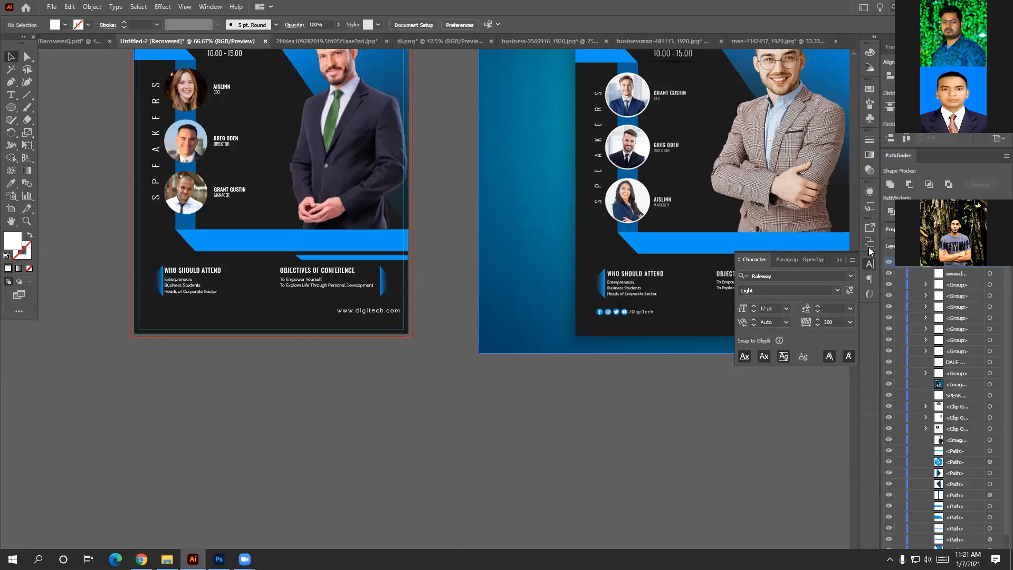
pyautogui.click(868, 267)
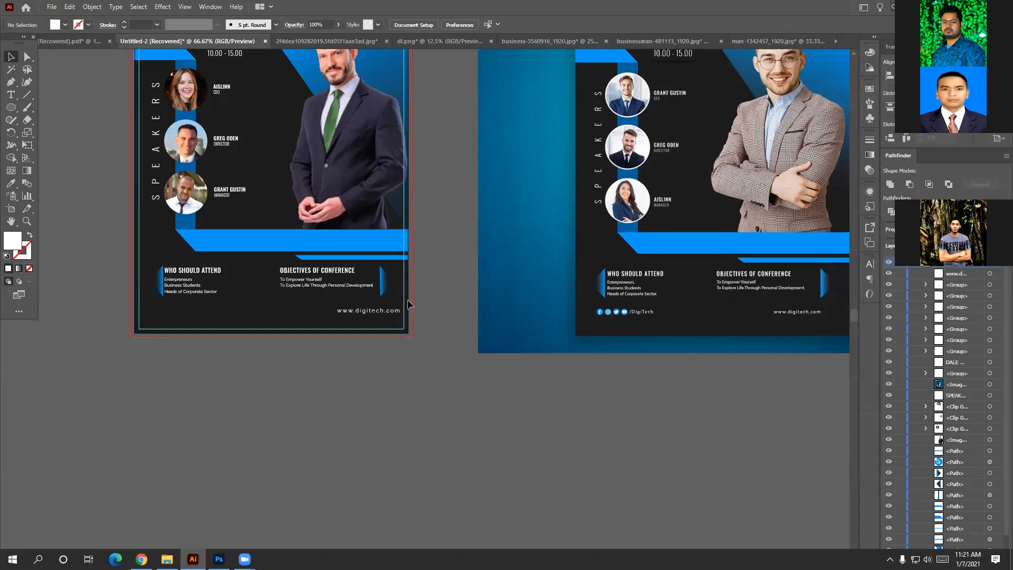
pyautogui.moveTo(361, 313); pyautogui.dragTo(340, 308)
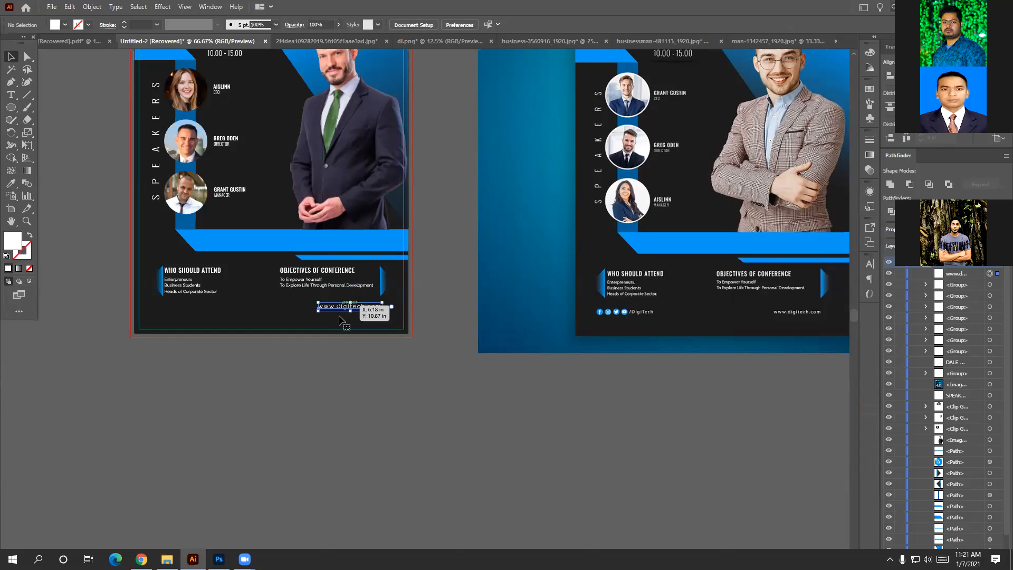
pyautogui.click(311, 369)
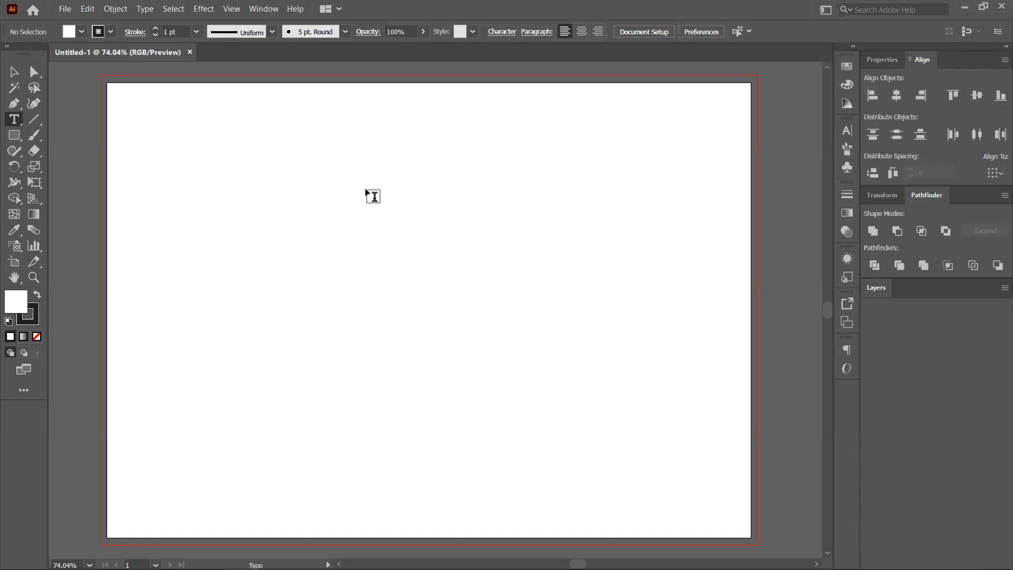
# Type 'Lorem ipsum' in the artboard's upper left, test-scale it, then undo back to 12 pt.
pyautogui.click(285, 200)
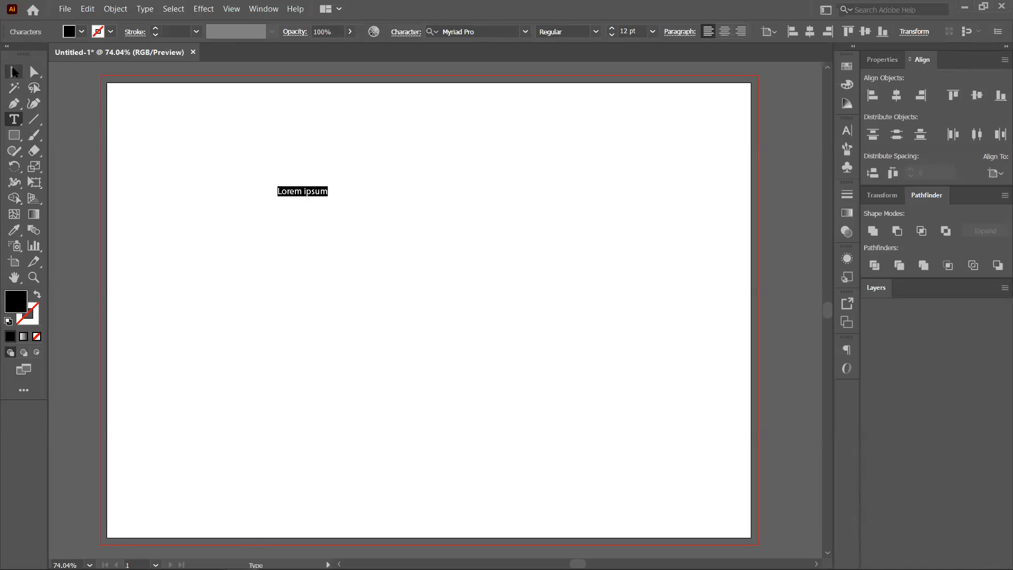
pyautogui.press('Escape')
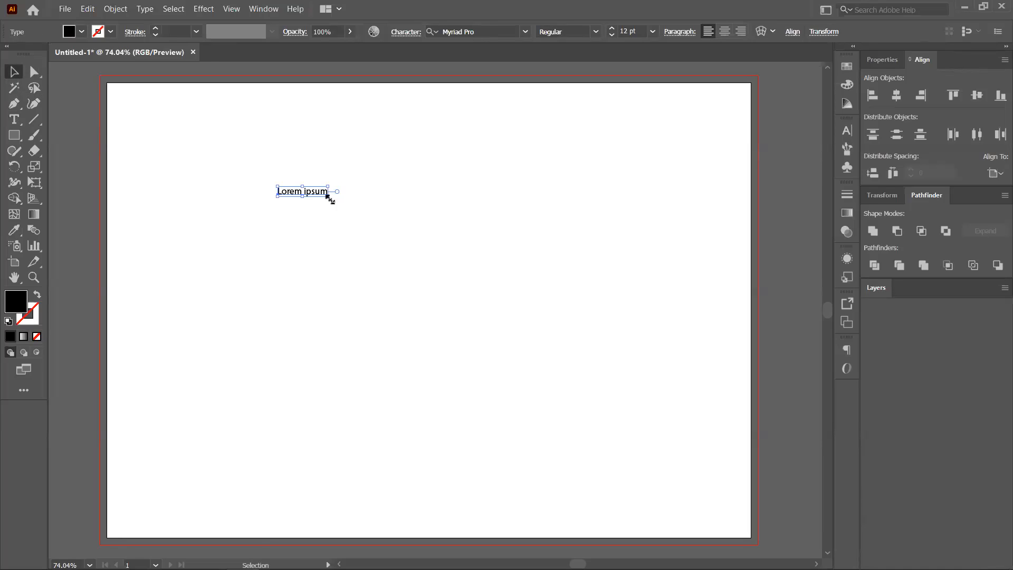
pyautogui.moveTo(329, 198); pyautogui.dragTo(353, 310)
pyautogui.moveTo(451, 243); pyautogui.dragTo(549, 232)
pyautogui.click(412, 190)
pyautogui.click(436, 271)
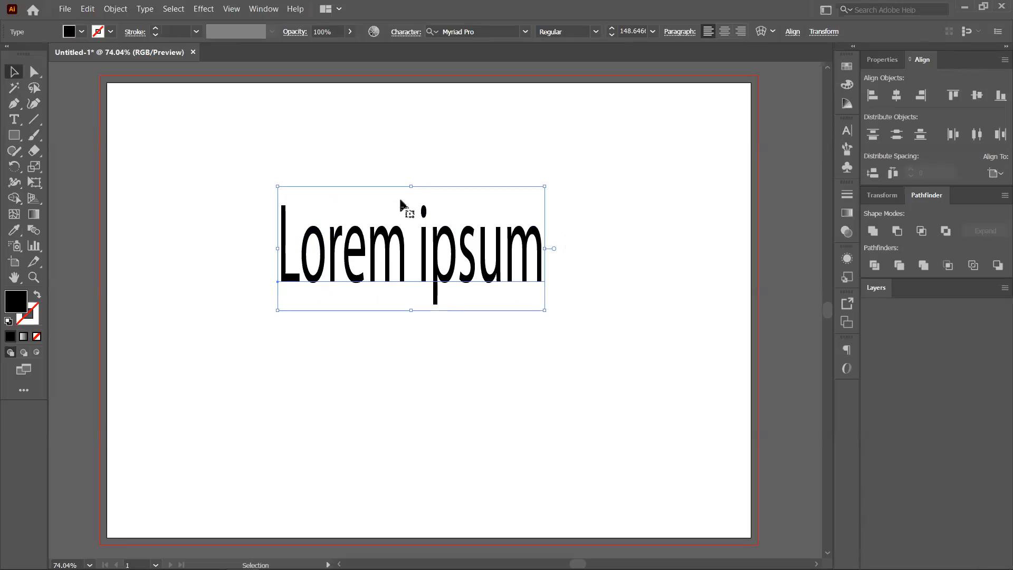
pyautogui.moveTo(412, 186); pyautogui.dragTo(451, 227)
pyautogui.moveTo(466, 295); pyautogui.dragTo(467, 294)
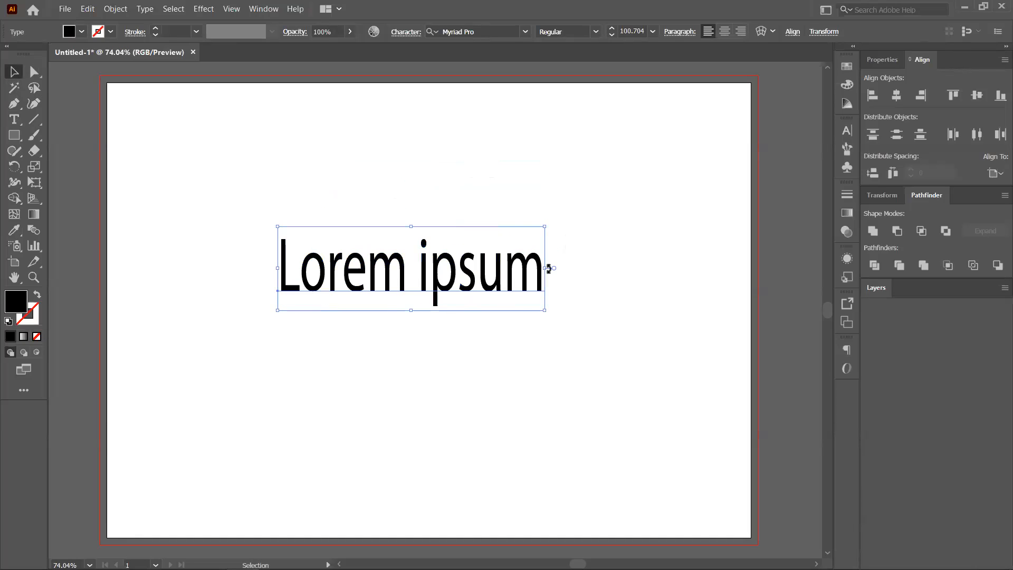
pyautogui.hotkey('ctrl', 'z')
pyautogui.hotkey('ctrl', 'z')
pyautogui.hotkey('ctrl', 'z')
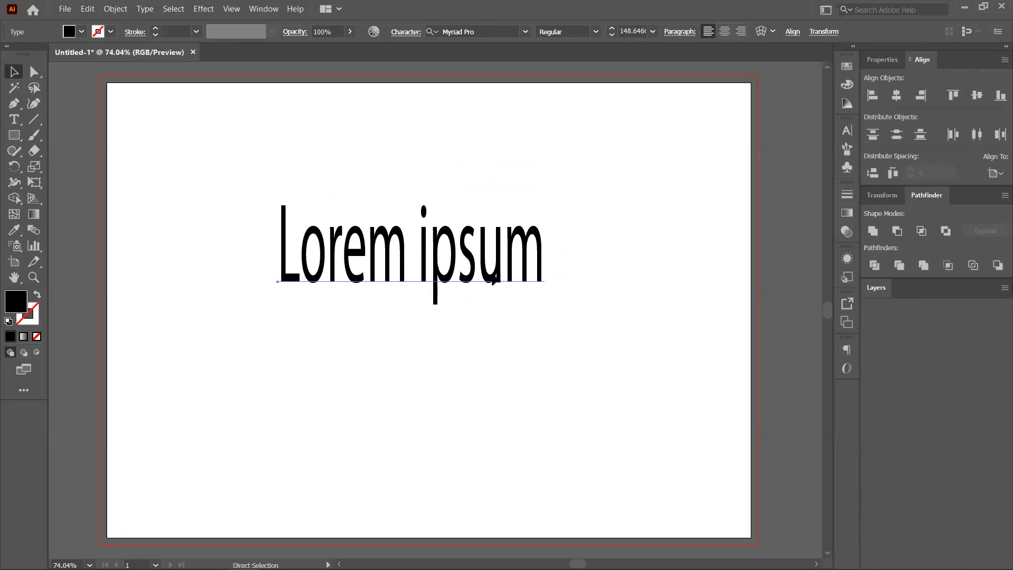
pyautogui.click(300, 194)
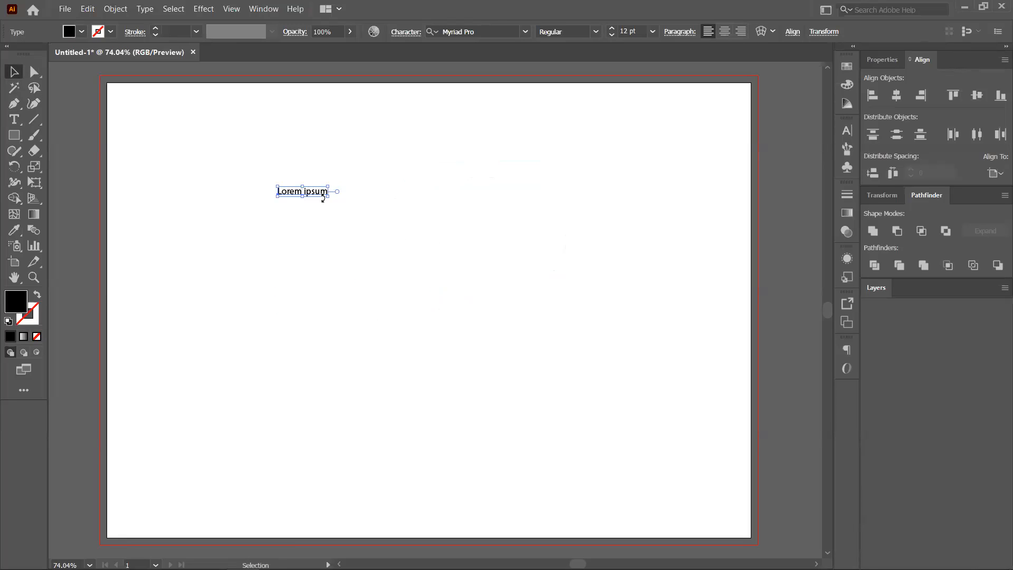
pyautogui.click(653, 32)
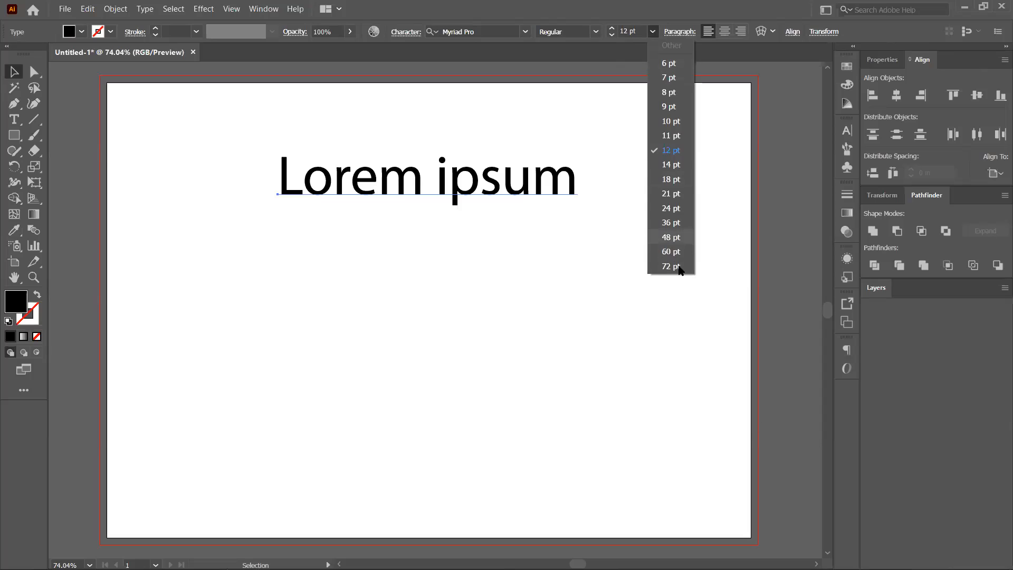
# Move the 72 pt 'Lorem ipsum' to the upper left and scale it to about 107 pt.
pyautogui.moveTo(543, 188); pyautogui.dragTo(497, 254)
pyautogui.moveTo(628, 270); pyautogui.dragTo(548, 276)
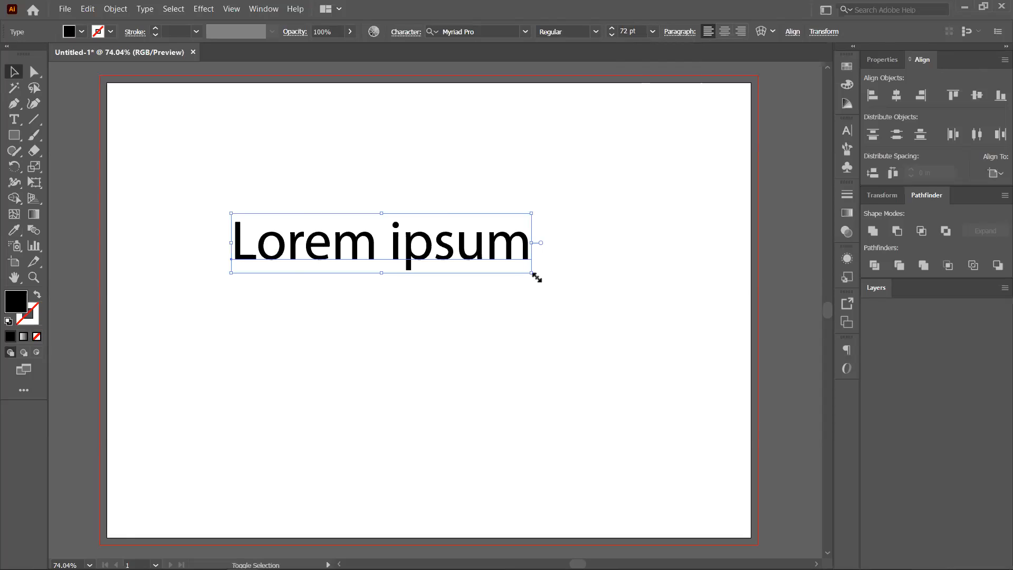
pyautogui.moveTo(613, 317); pyautogui.dragTo(462, 298)
pyautogui.hotkey('ctrl', 'z')
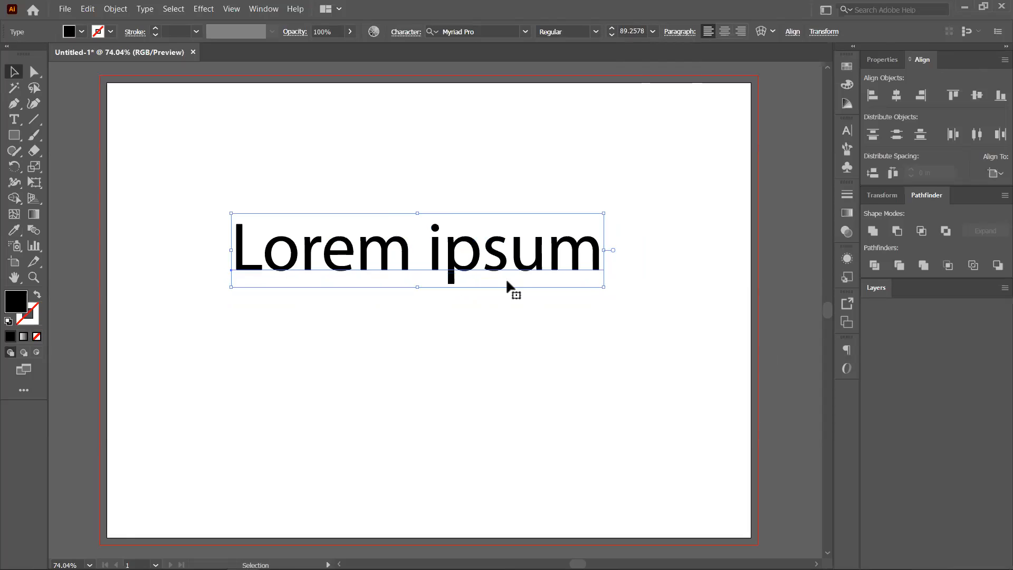
pyautogui.moveTo(602, 287); pyautogui.dragTo(560, 326)
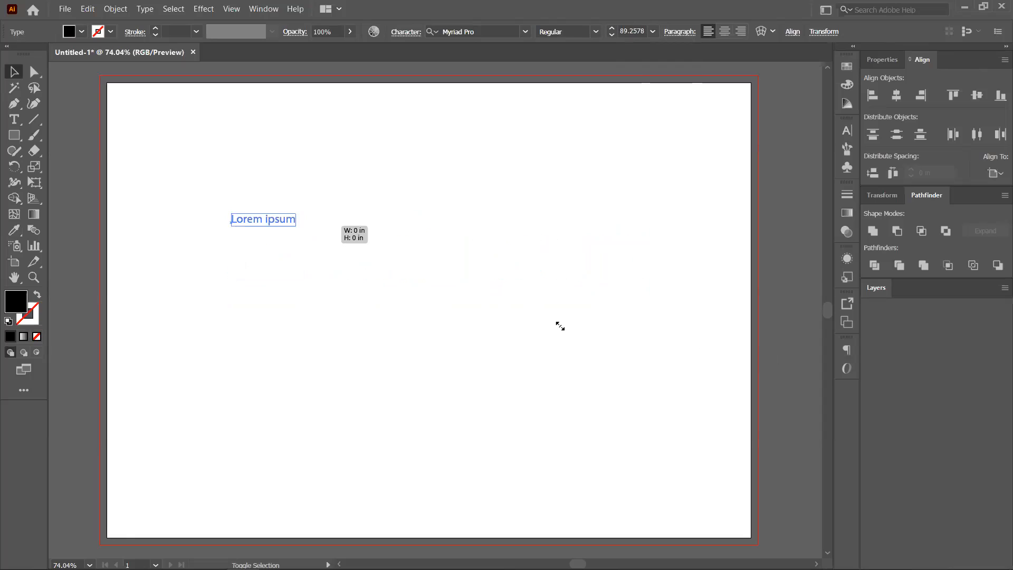
pyautogui.moveTo(689, 375); pyautogui.dragTo(496, 214)
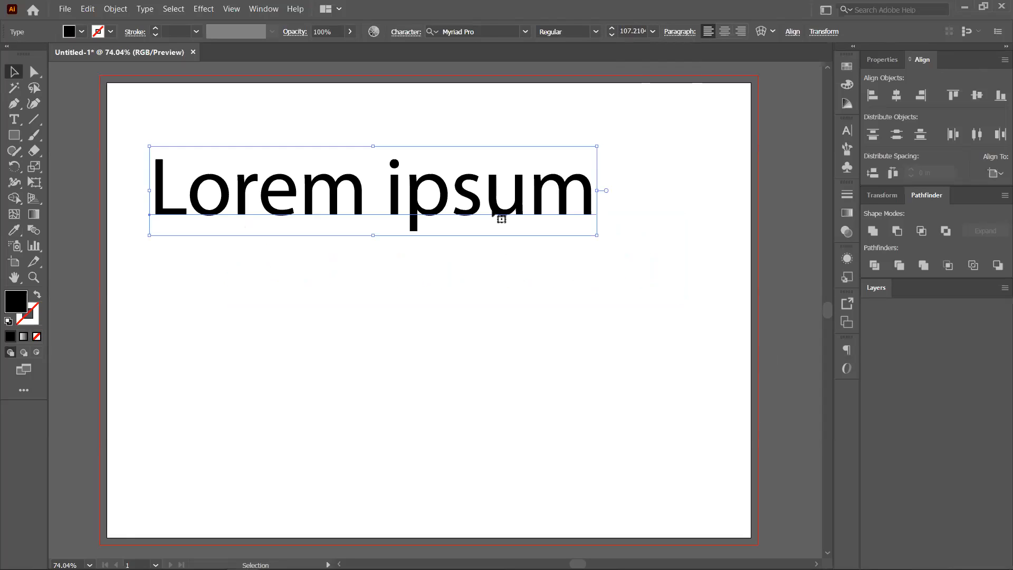
# Apply the Lato font in Hairline weight to the 'Lorem ipsum' heading.
pyautogui.click(525, 32)
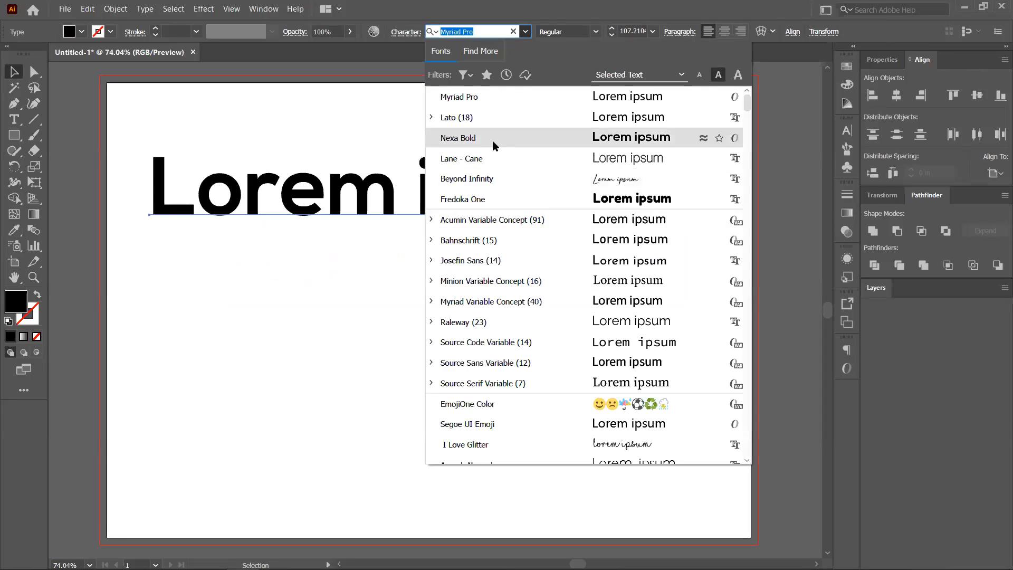
pyautogui.click(281, 287)
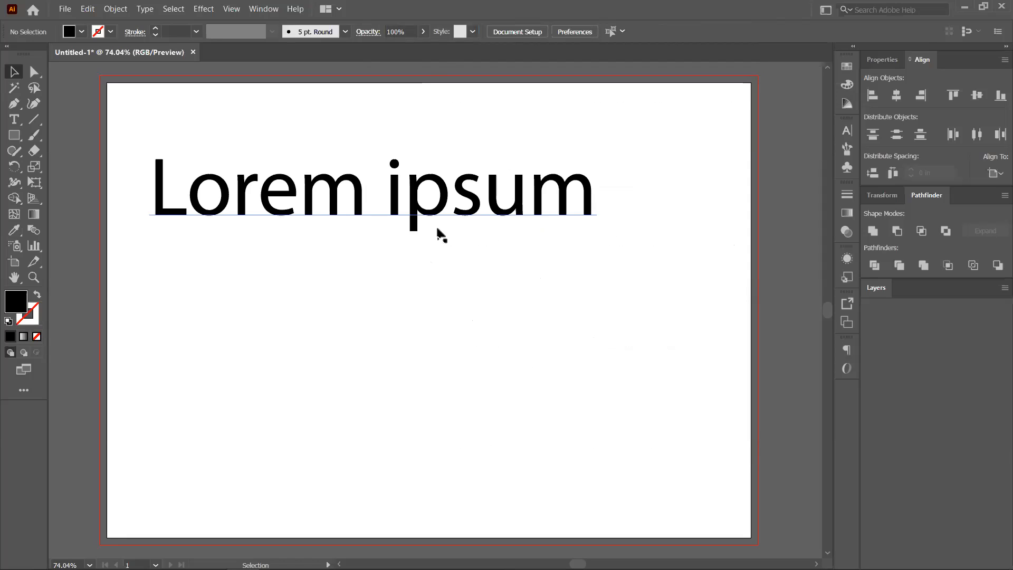
pyautogui.scroll(-2, 444, 270)
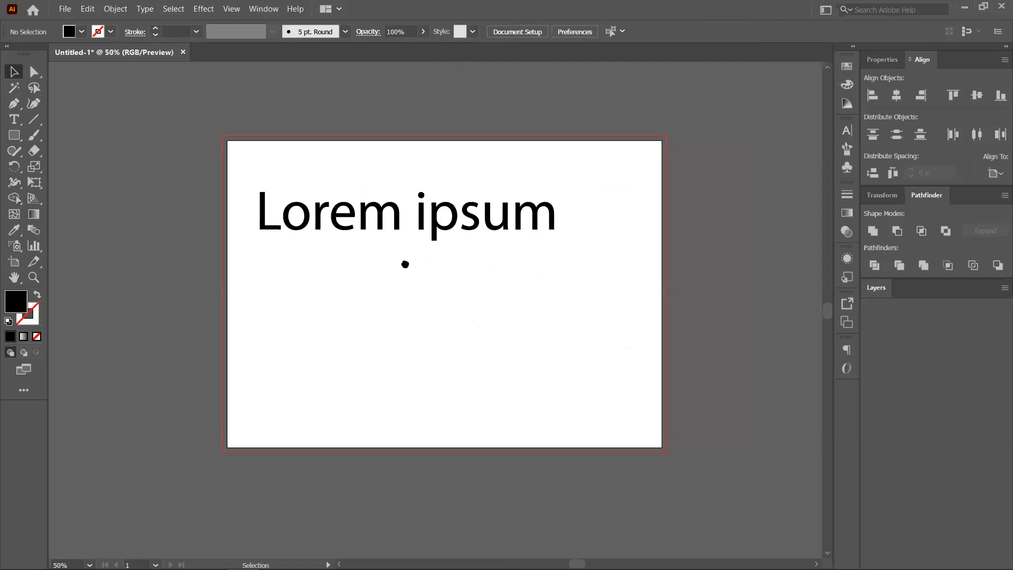
pyautogui.moveTo(528, 264); pyautogui.dragTo(415, 249)
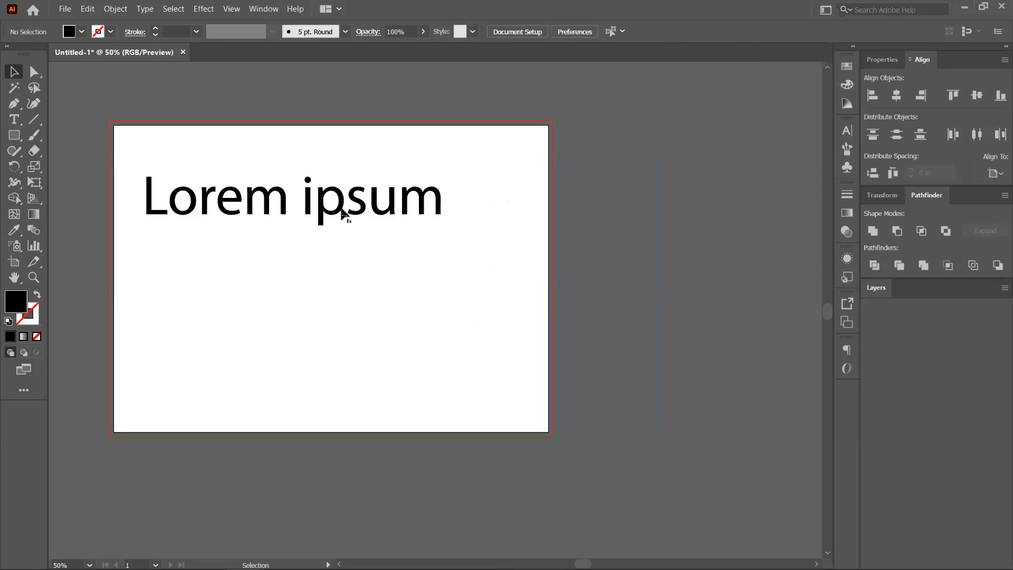
pyautogui.click(327, 206)
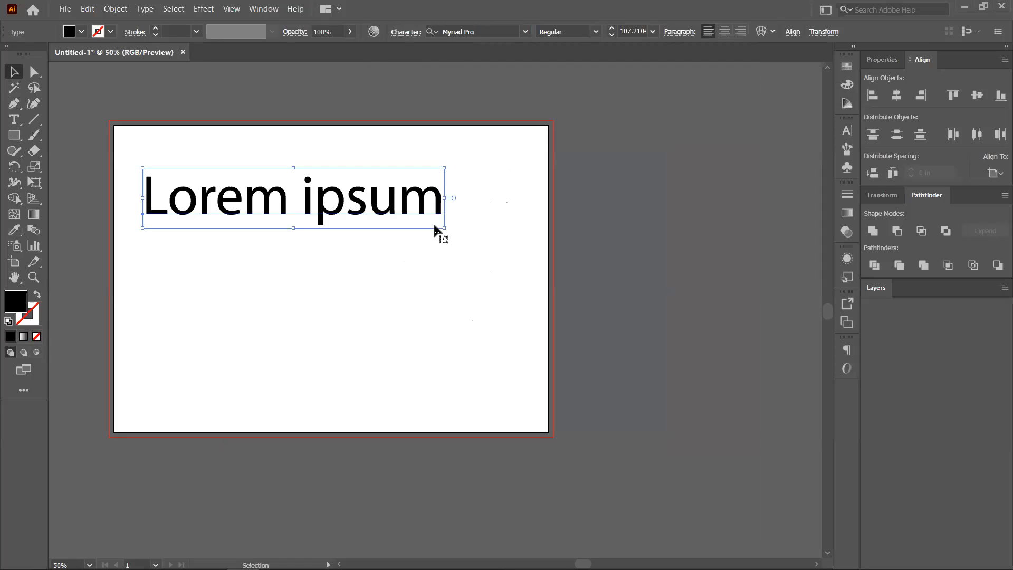
pyautogui.click(596, 34)
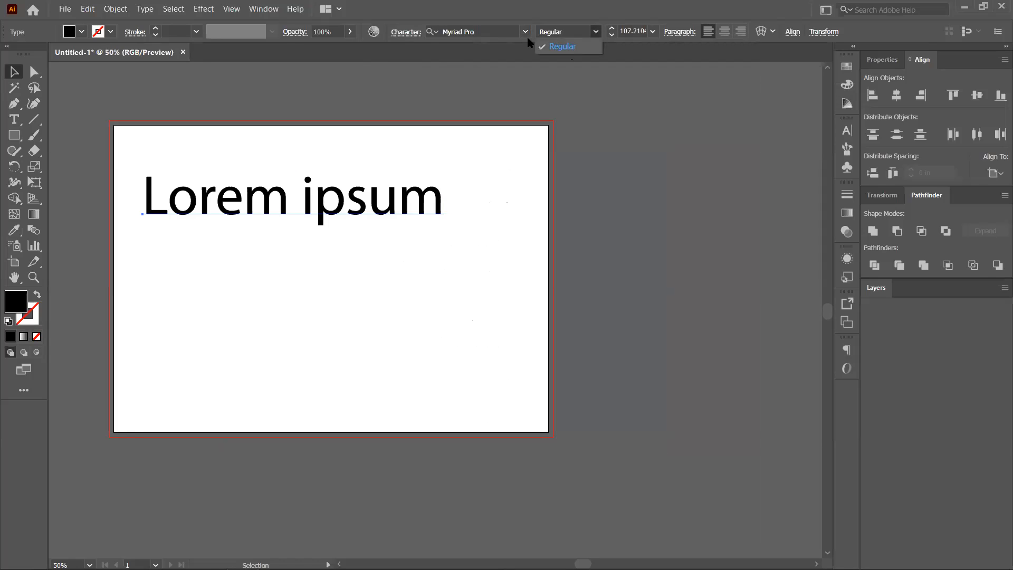
pyautogui.click(527, 34)
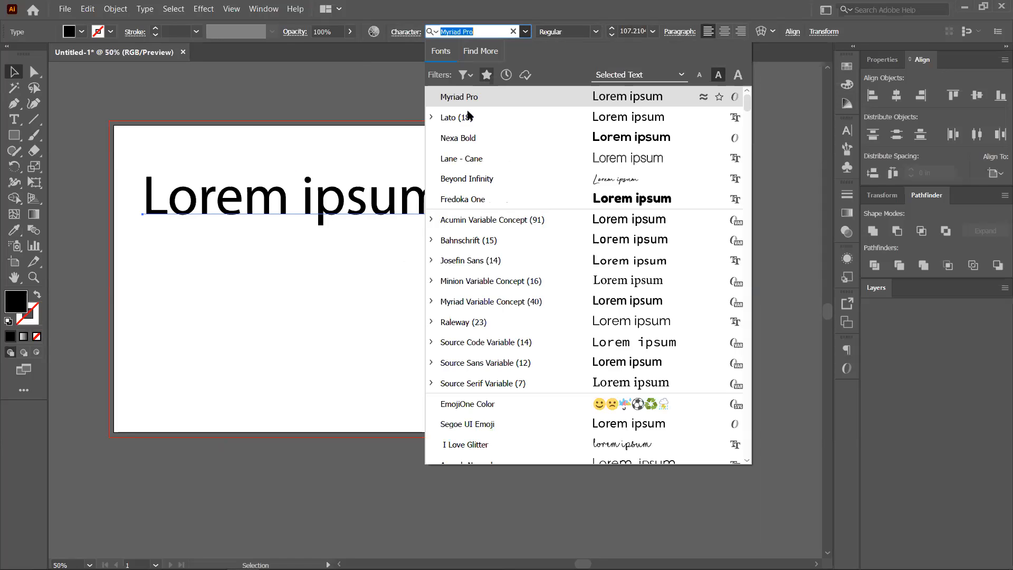
pyautogui.press('Return')
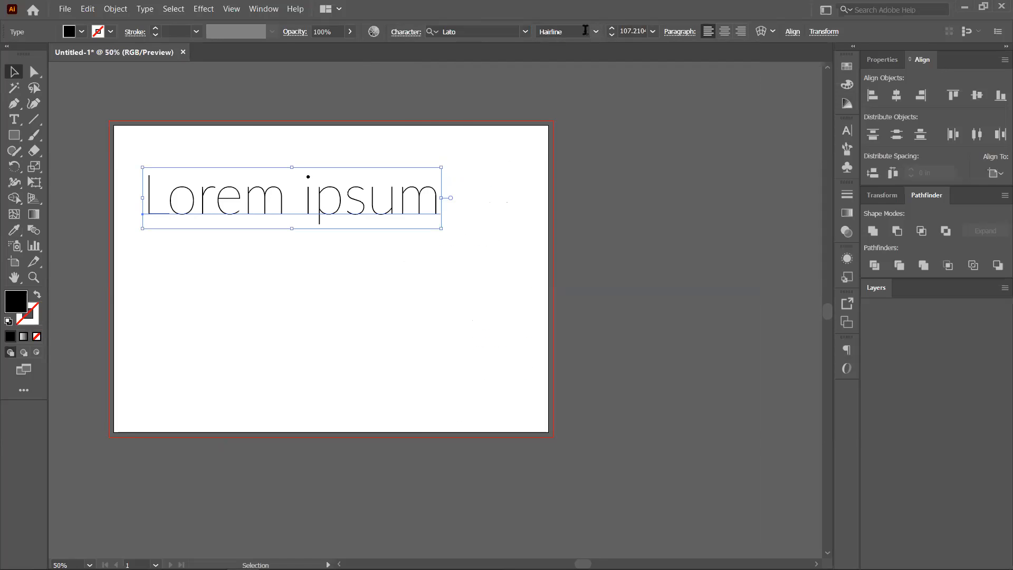
pyautogui.click(595, 33)
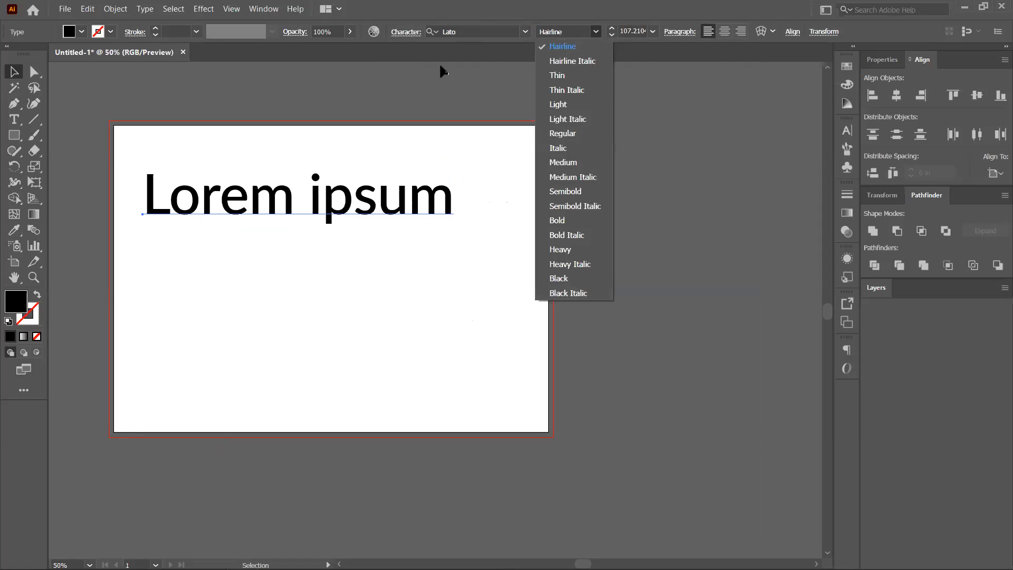
pyautogui.click(256, 13)
pyautogui.click(259, 10)
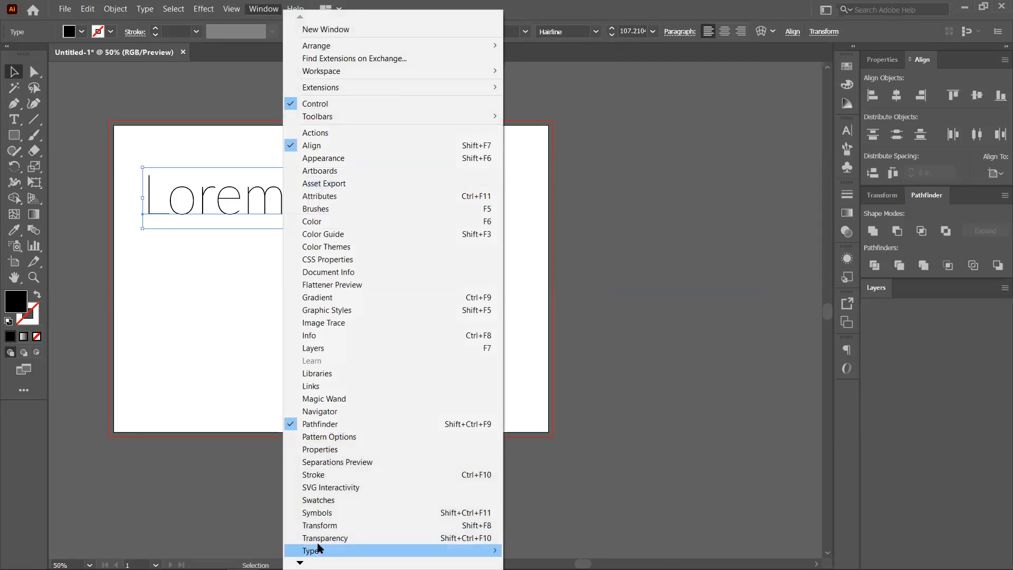
# Preview Lato weights in the Character panel and set the heading to Lato Regular.
pyautogui.moveTo(401, 551)
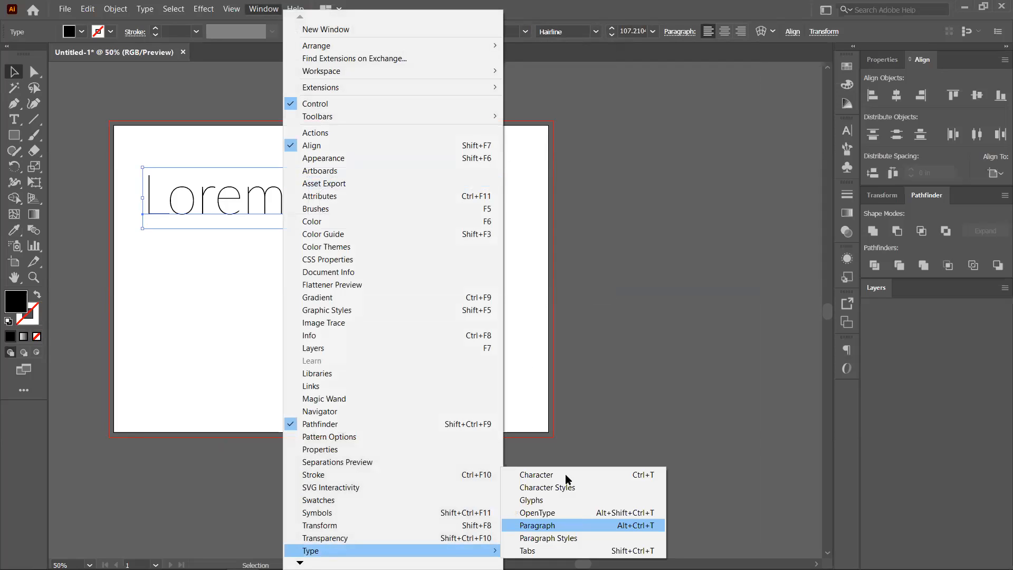
pyautogui.hotkey('ctrl', 't')
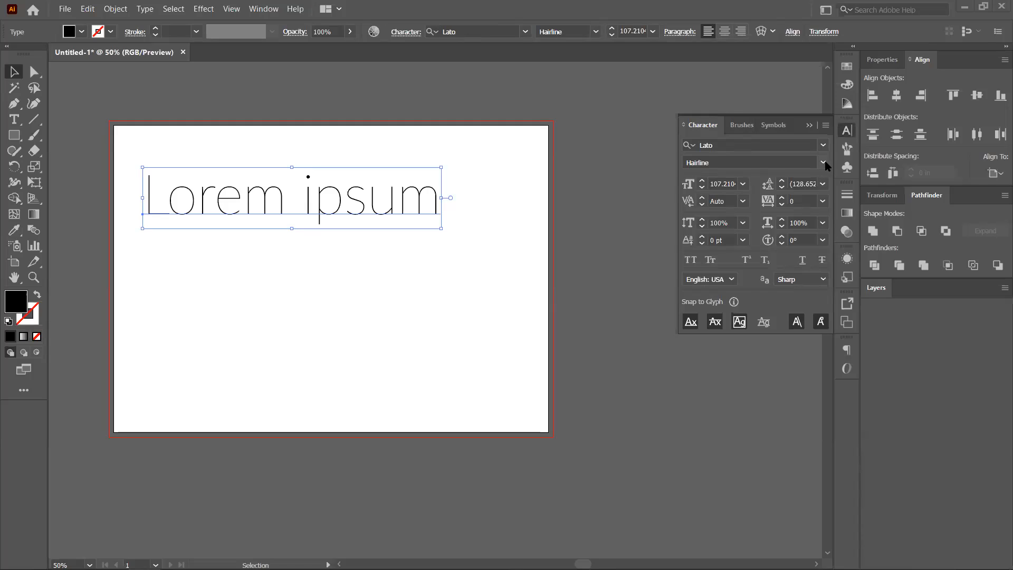
pyautogui.click(823, 164)
pyautogui.click(822, 162)
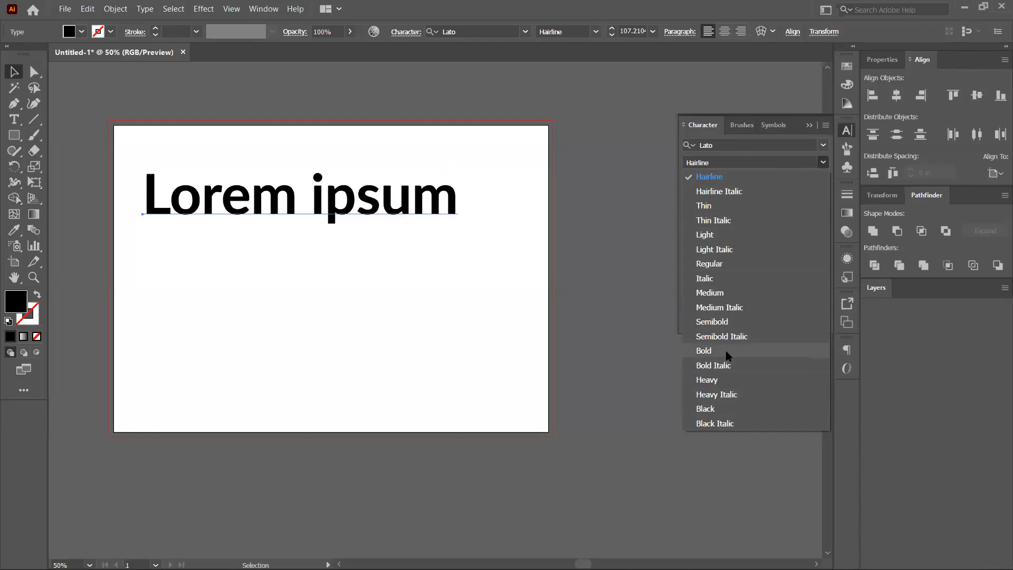
pyautogui.click(614, 287)
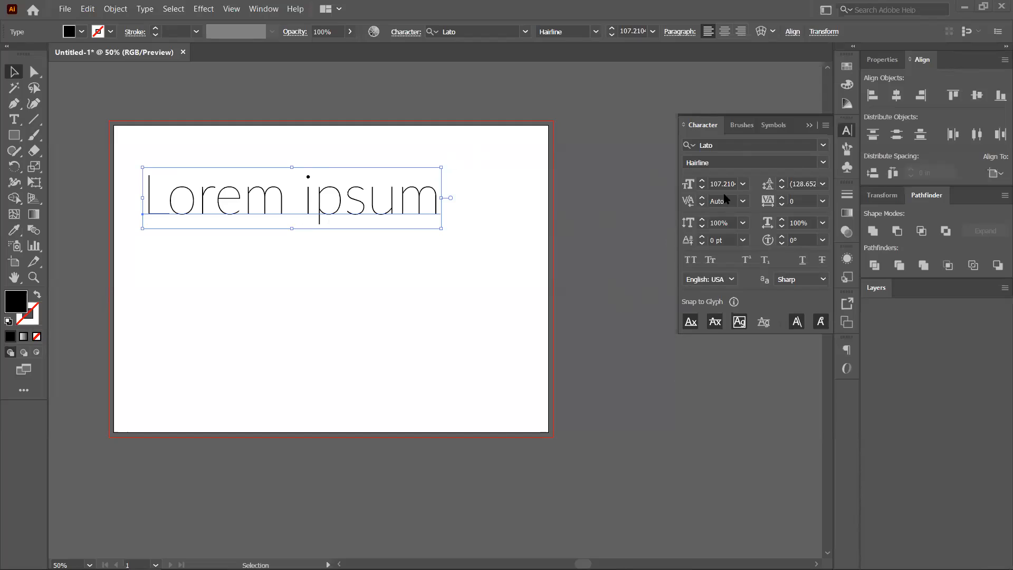
pyautogui.click(743, 183)
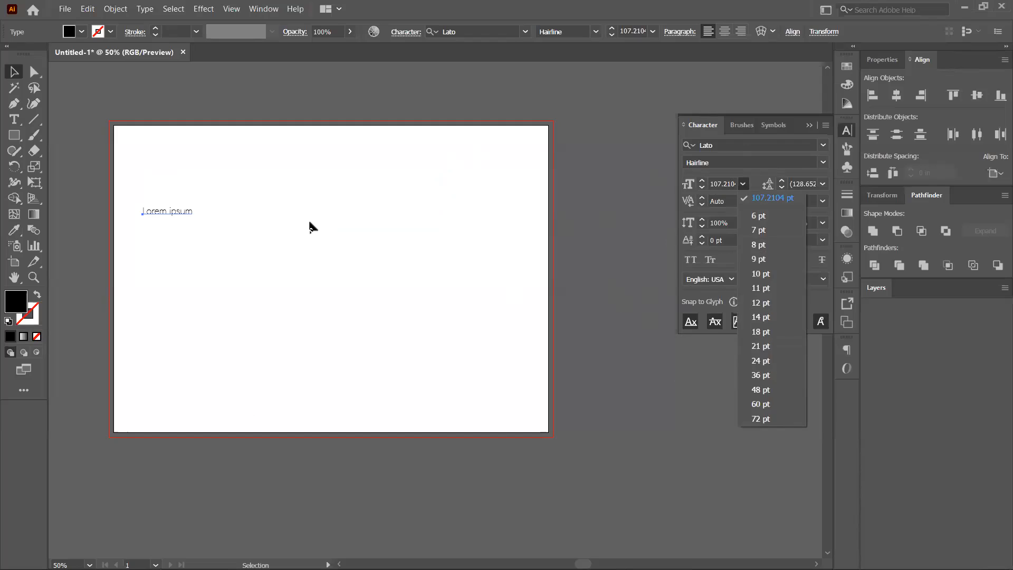
pyautogui.click(310, 223)
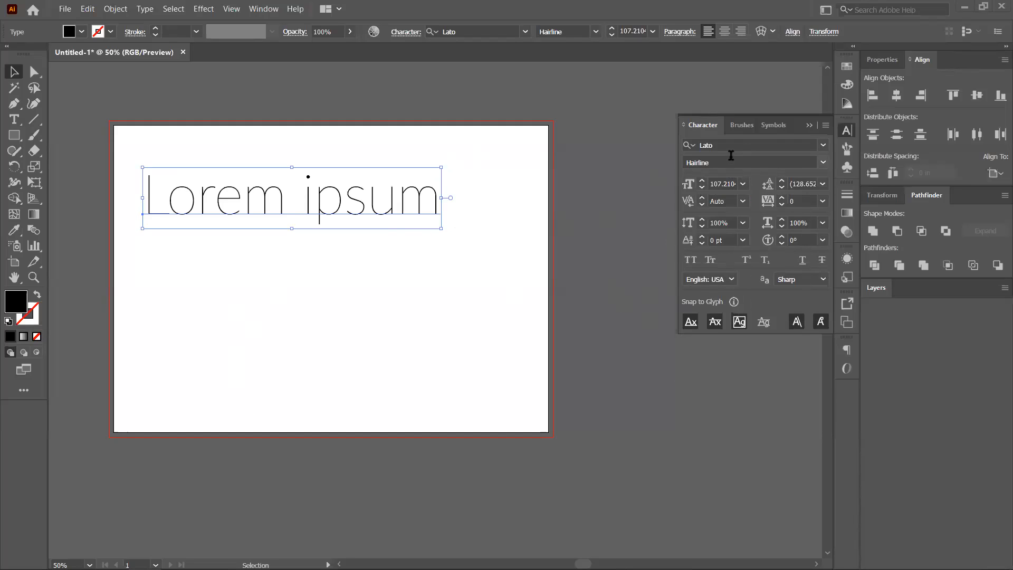
pyautogui.click(822, 164)
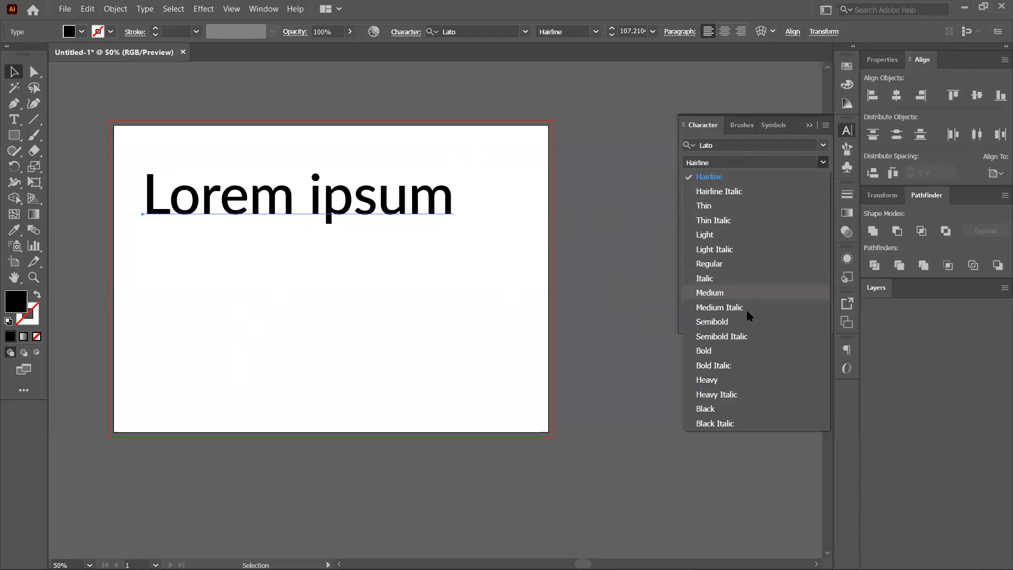
pyautogui.click(750, 263)
# Move the heading up to the artboard's top edge, undoing a trial horizontal stretch.
pyautogui.click(389, 242)
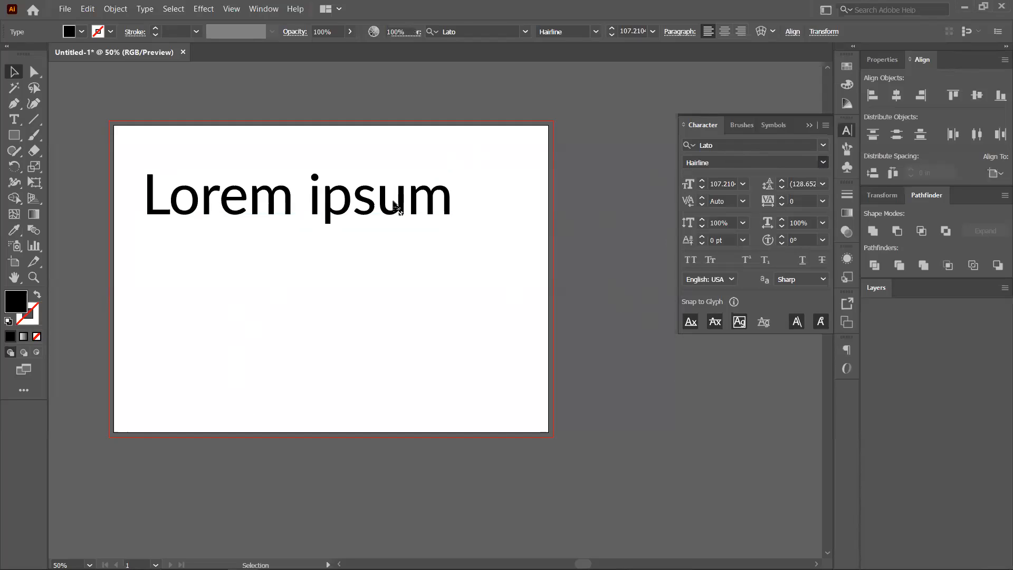
pyautogui.click(405, 209)
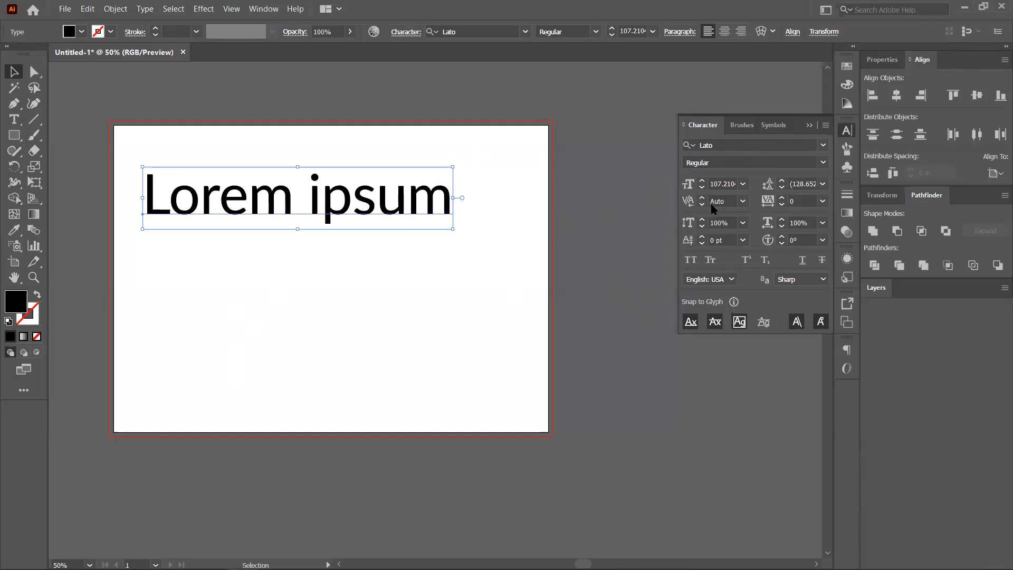
pyautogui.moveTo(454, 232); pyautogui.dragTo(616, 227)
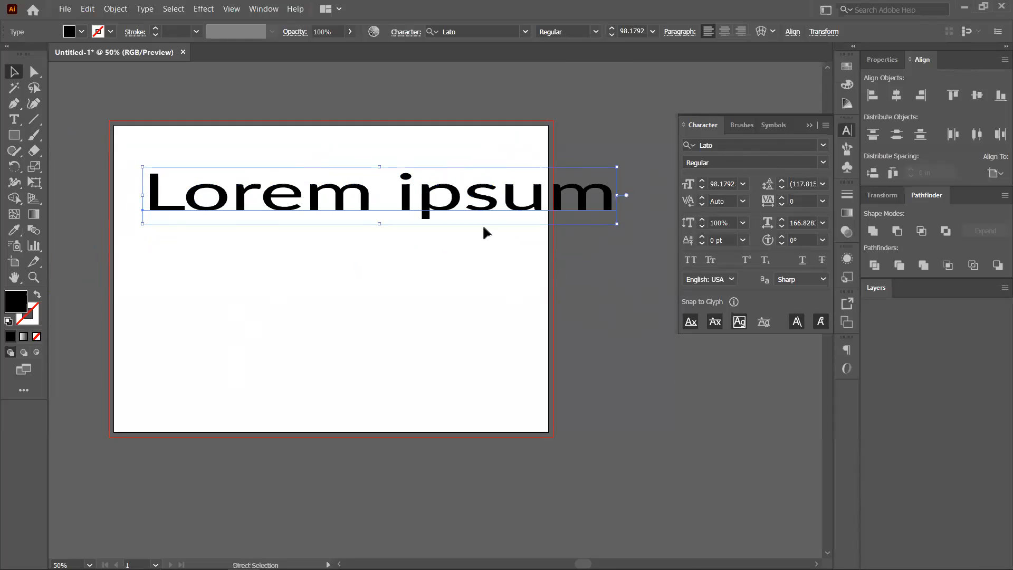
pyautogui.hotkey('ctrl', 'z')
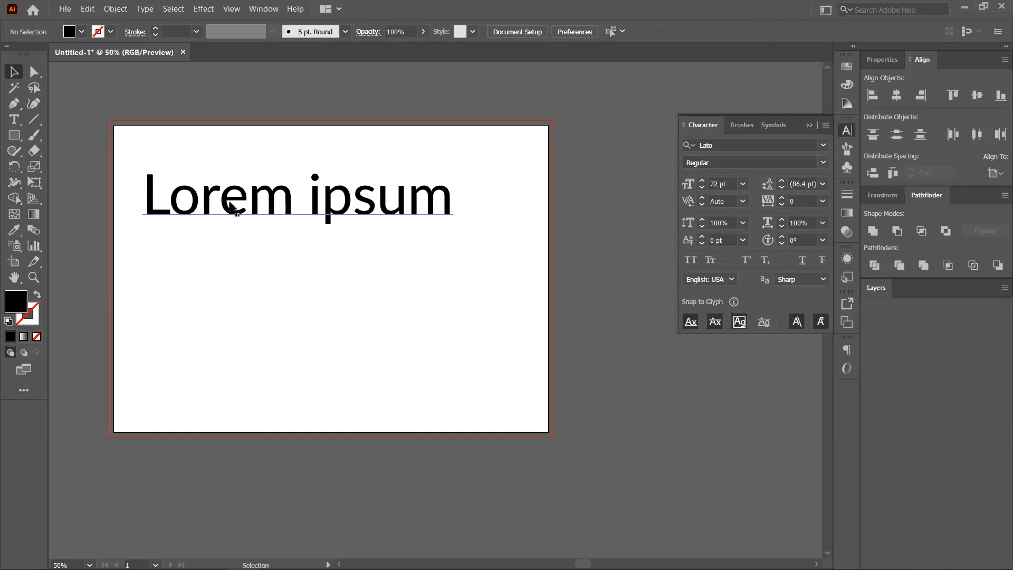
pyautogui.moveTo(227, 210); pyautogui.dragTo(221, 175)
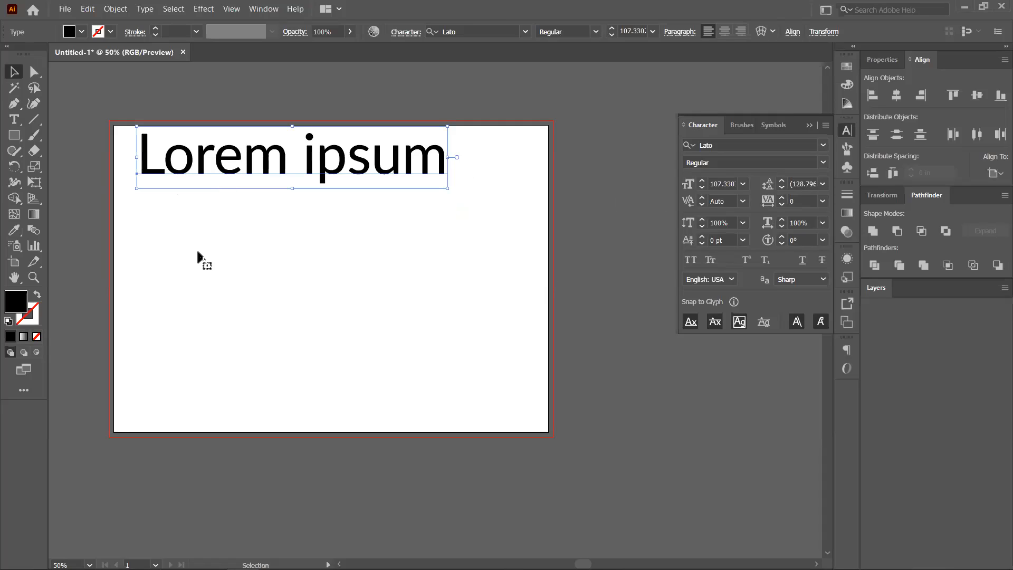
# With the heading deselected, set the Type tool's text size to 10 pt.
pyautogui.click(13, 120)
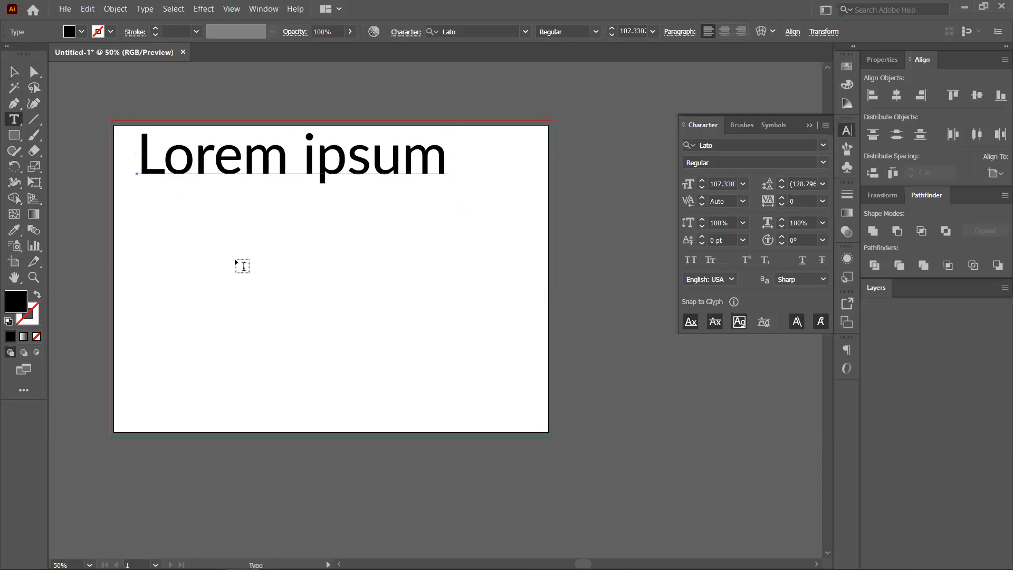
pyautogui.click(653, 32)
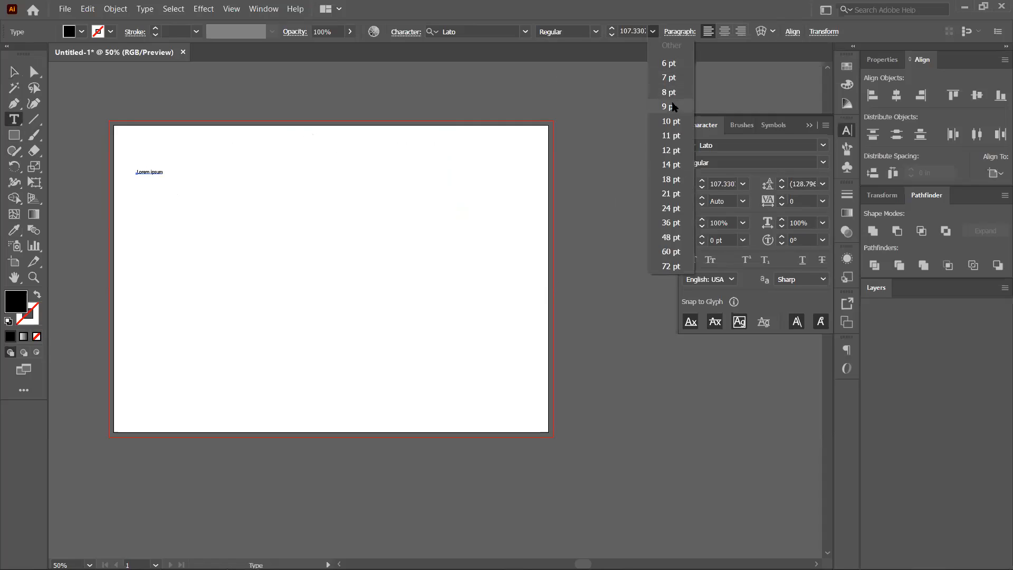
pyautogui.click(15, 73)
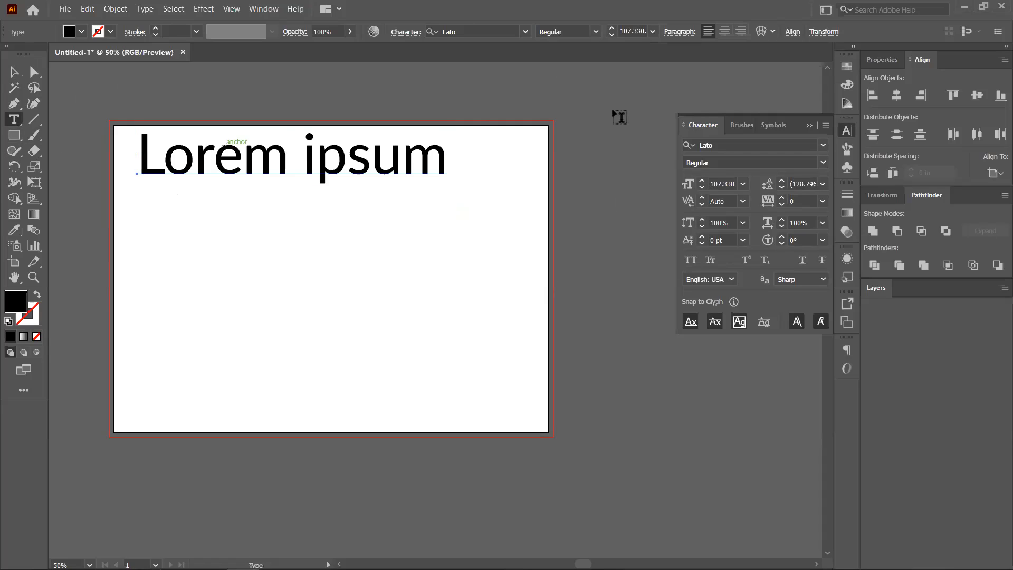
pyautogui.click(14, 73)
pyautogui.click(106, 262)
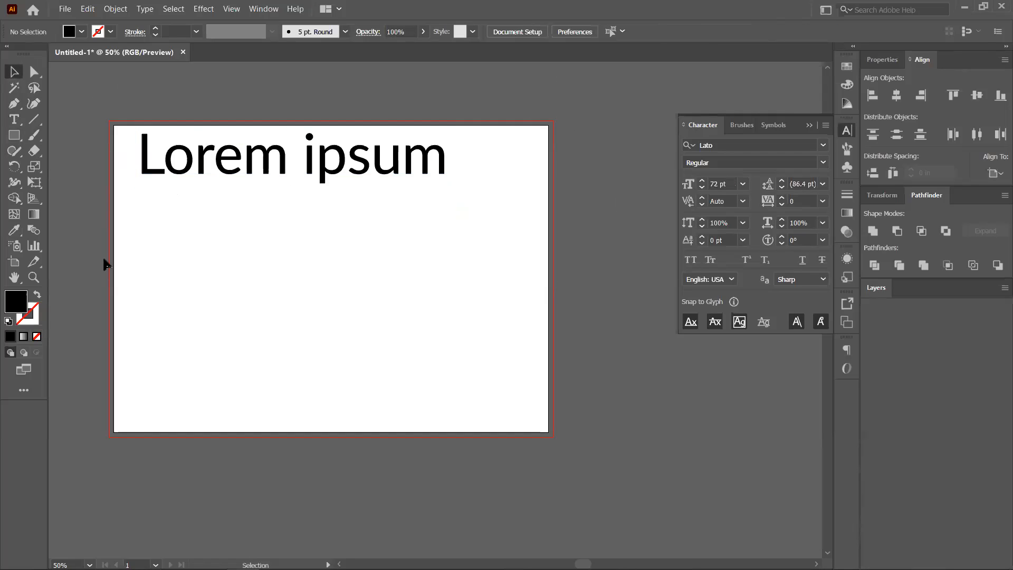
pyautogui.click(17, 123)
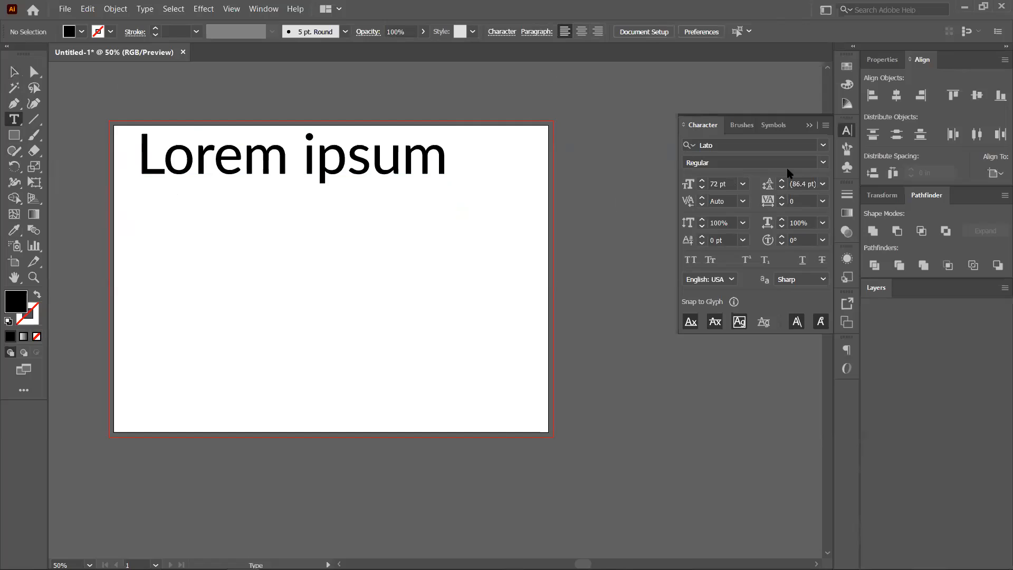
pyautogui.click(742, 184)
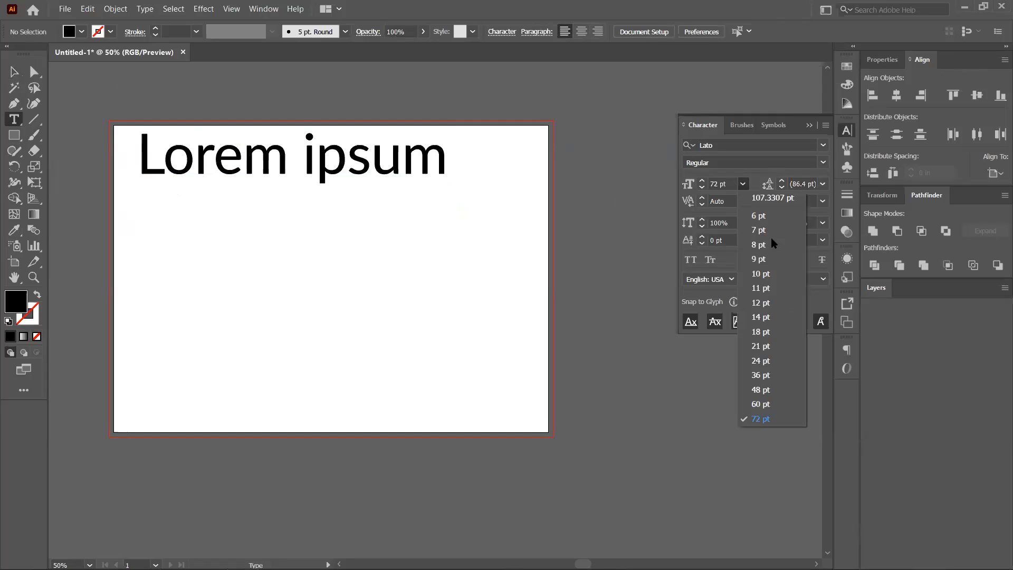
pyautogui.click(773, 276)
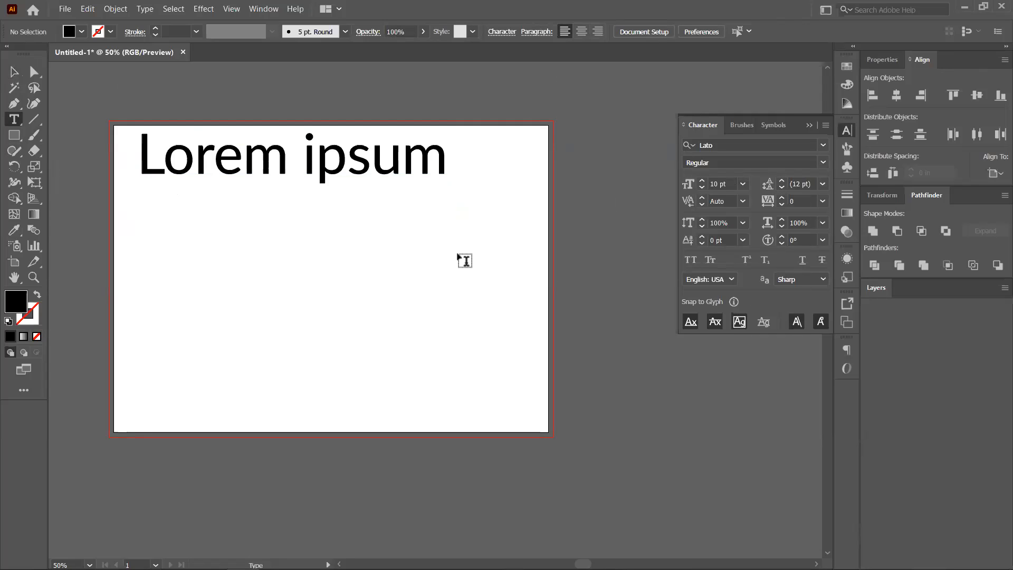
# Draw a narrow area-text frame below the heading filled with 10 pt Lato placeholder text.
pyautogui.moveTo(154, 208); pyautogui.dragTo(299, 417)
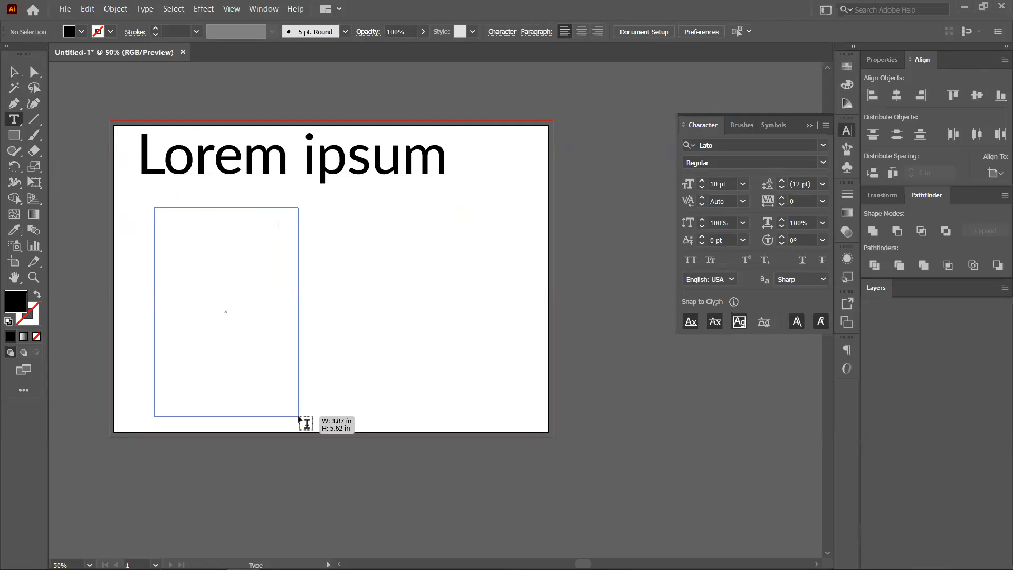
pyautogui.moveTo(299, 417)
pyautogui.mouseDown()
pyautogui.moveTo(259, 413)
pyautogui.moveTo(425, 412)
pyautogui.moveTo(252, 406)
pyautogui.moveTo(308, 415)
pyautogui.mouseUp()
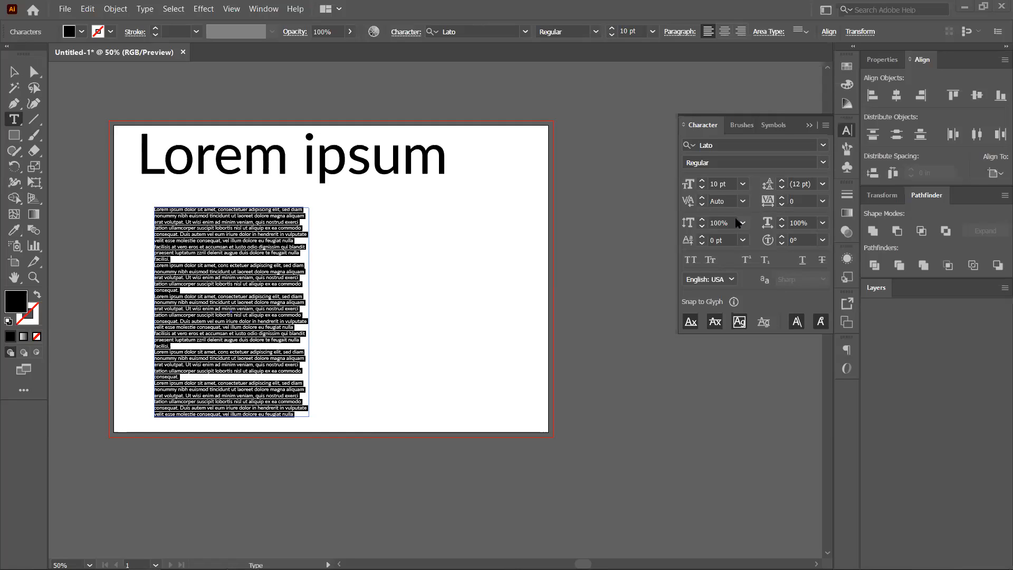
pyautogui.click(14, 71)
pyautogui.click(253, 255)
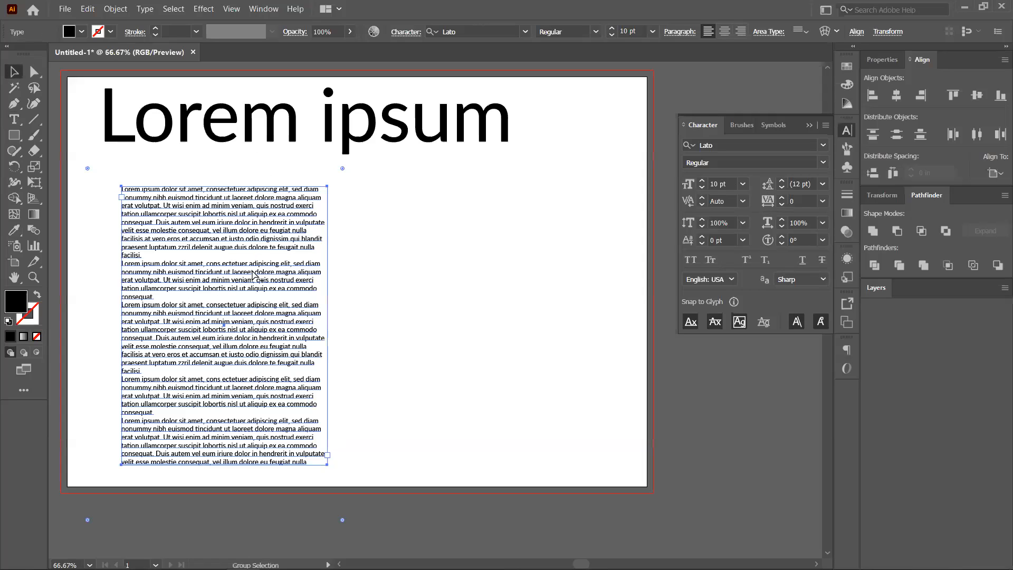
pyautogui.keyDown('alt'); pyautogui.scroll(2, 255, 273); pyautogui.keyUp('alt')
pyautogui.moveTo(260, 265); pyautogui.dragTo(314, 233)
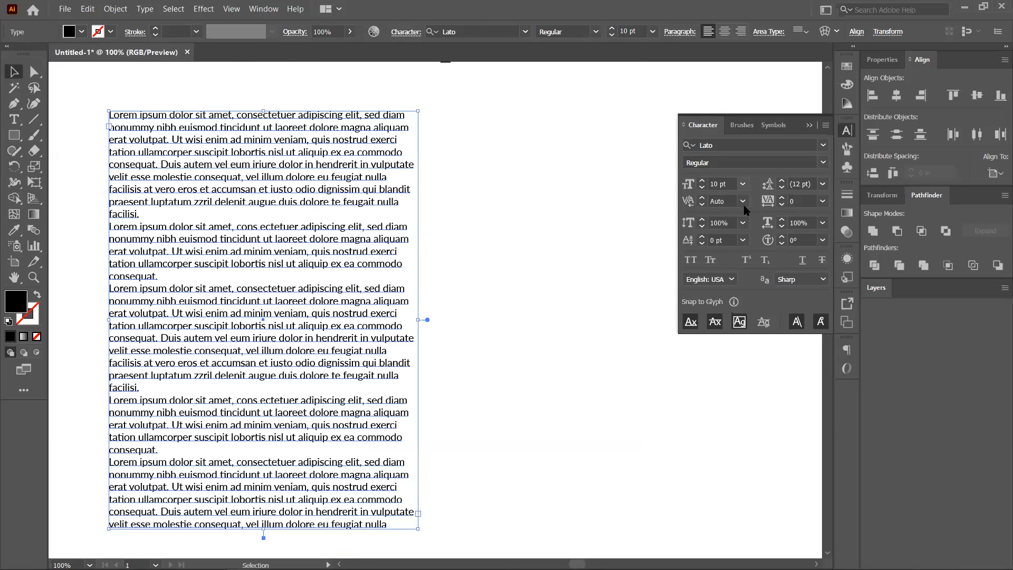
# Enlarge the body column's text to 14 pt.
pyautogui.click(763, 320)
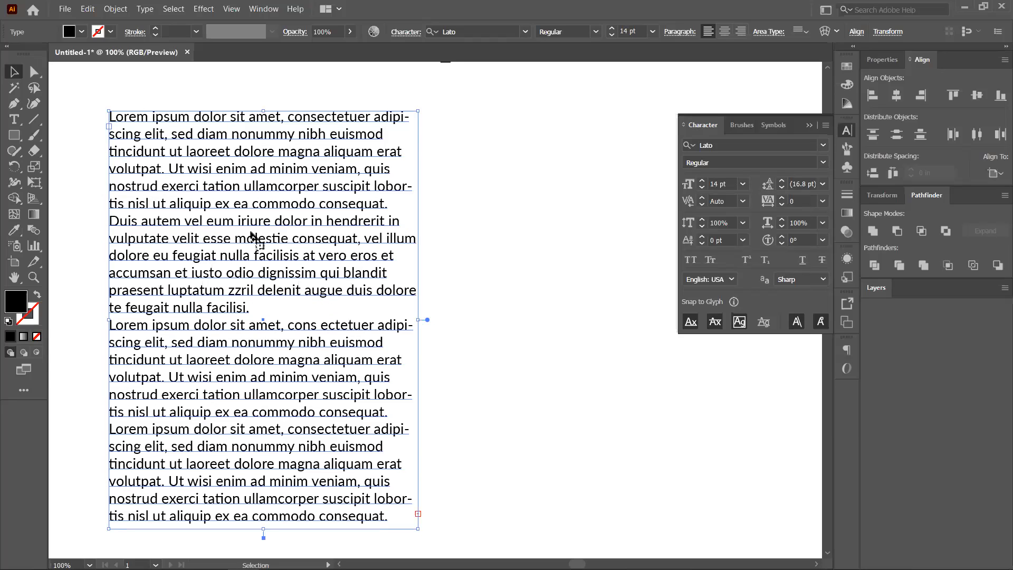
pyautogui.scroll(-1, 253, 225)
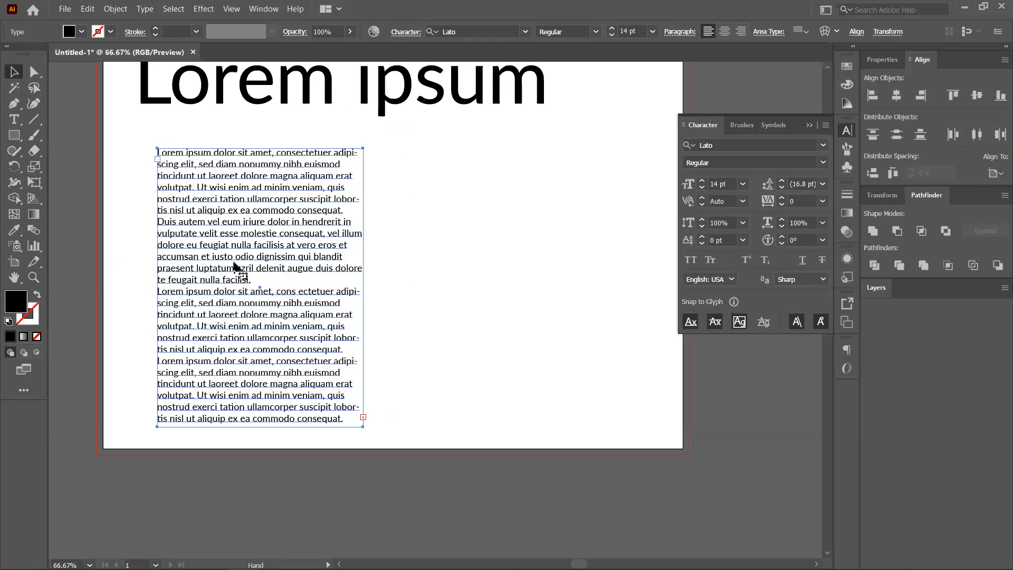
pyautogui.hscroll(2, 131, 264)
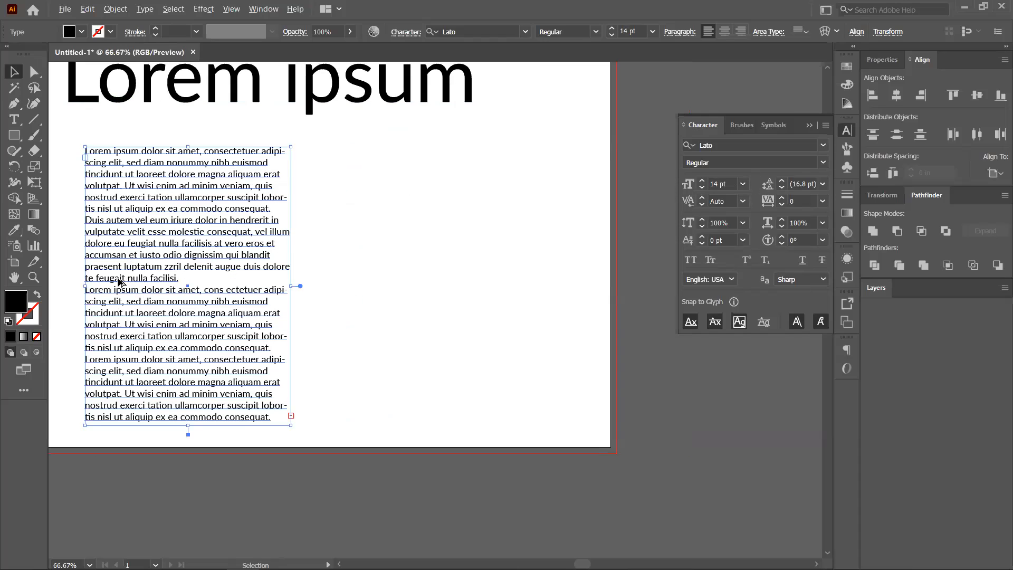
# Duplicate the column to the right and give the copy 21 pt (14*1.5) leading.
pyautogui.moveTo(124, 283); pyautogui.dragTo(355, 282)
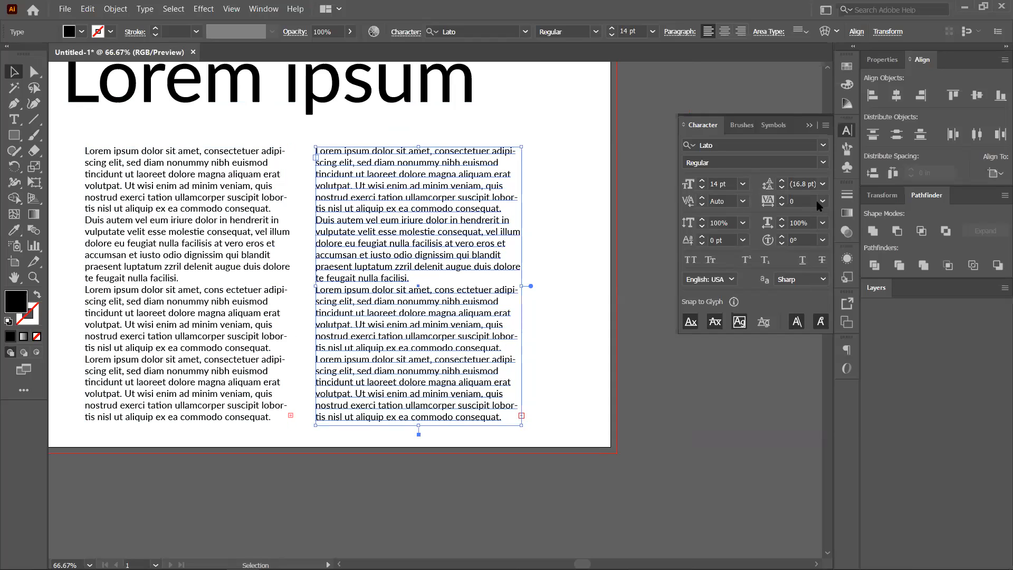
pyautogui.click(808, 184)
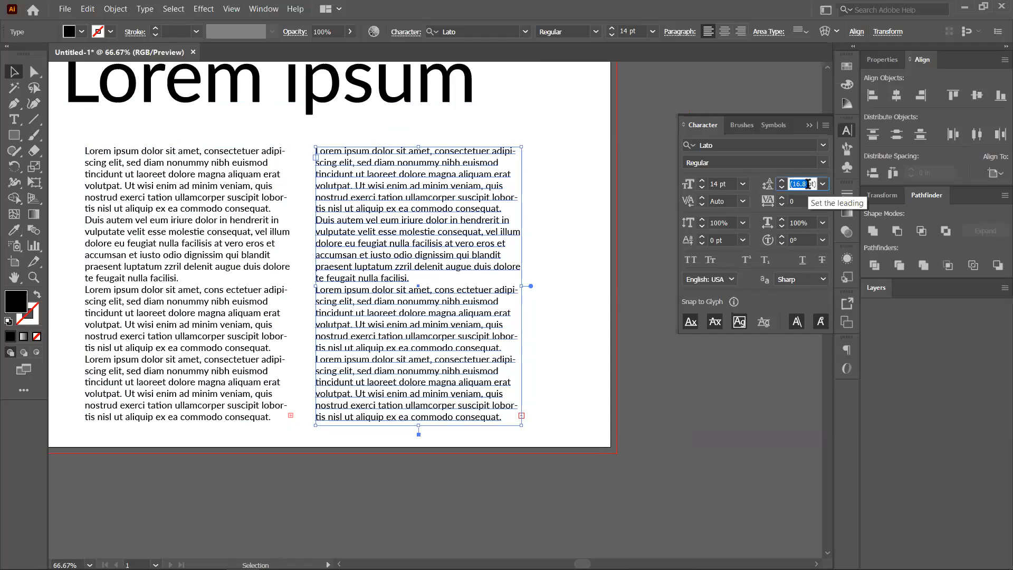
pyautogui.write('14*1.')
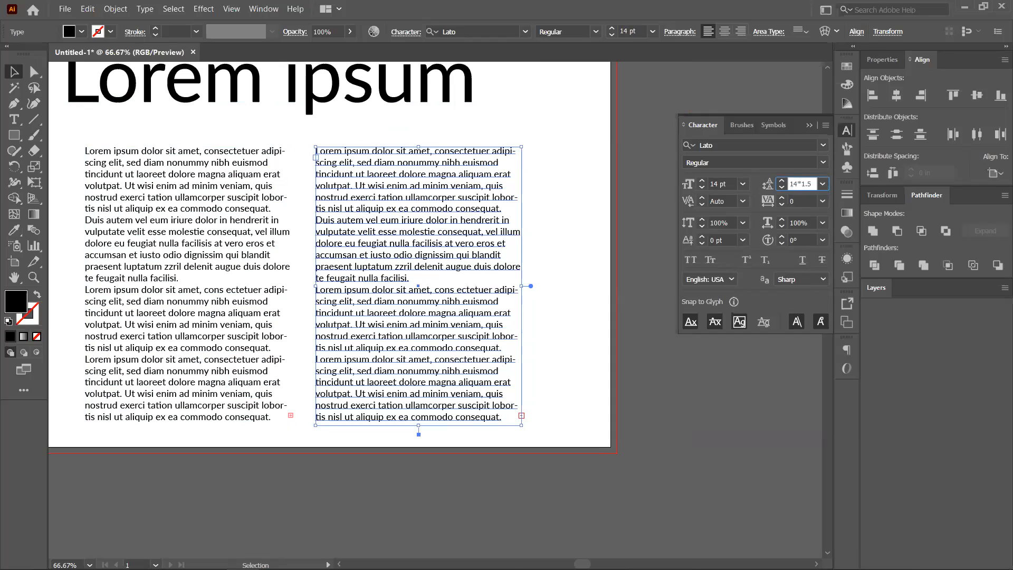
pyautogui.write('5')
pyautogui.press('Return')
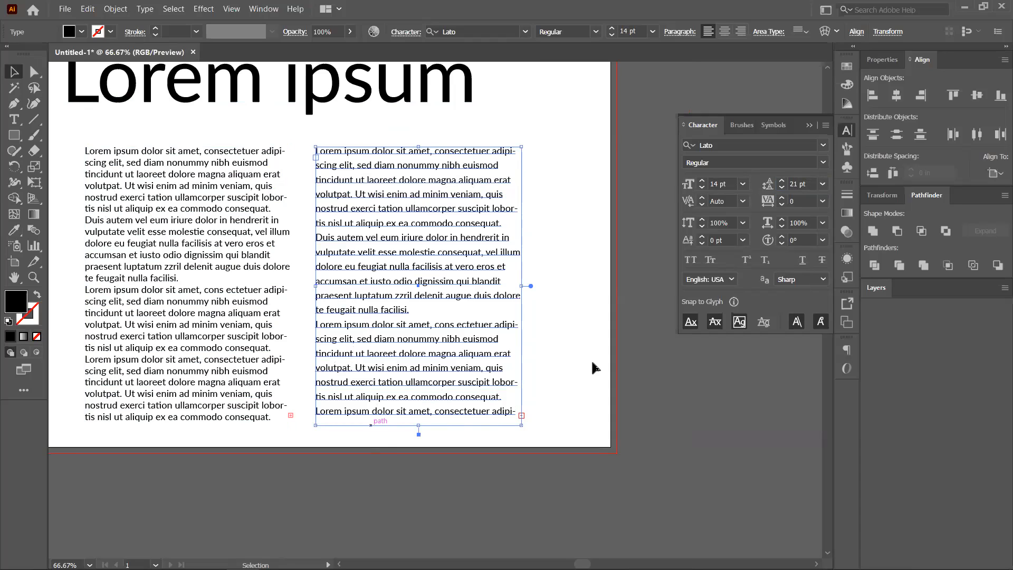
pyautogui.hotkey('ctrl', 'shift', 'a')
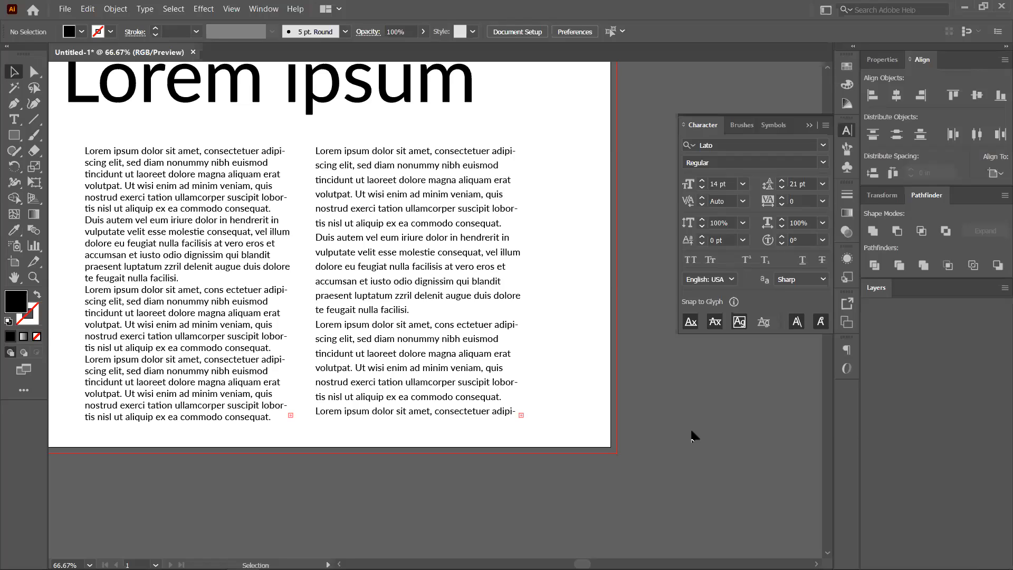
# Set the right column's text to 24 pt with 36 pt leading.
pyautogui.click(393, 209)
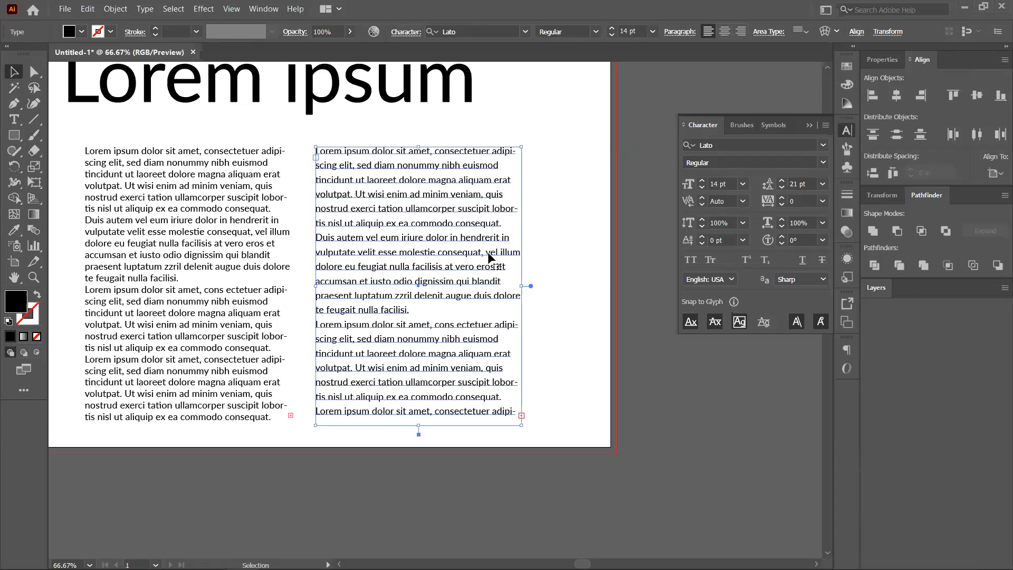
pyautogui.click(742, 184)
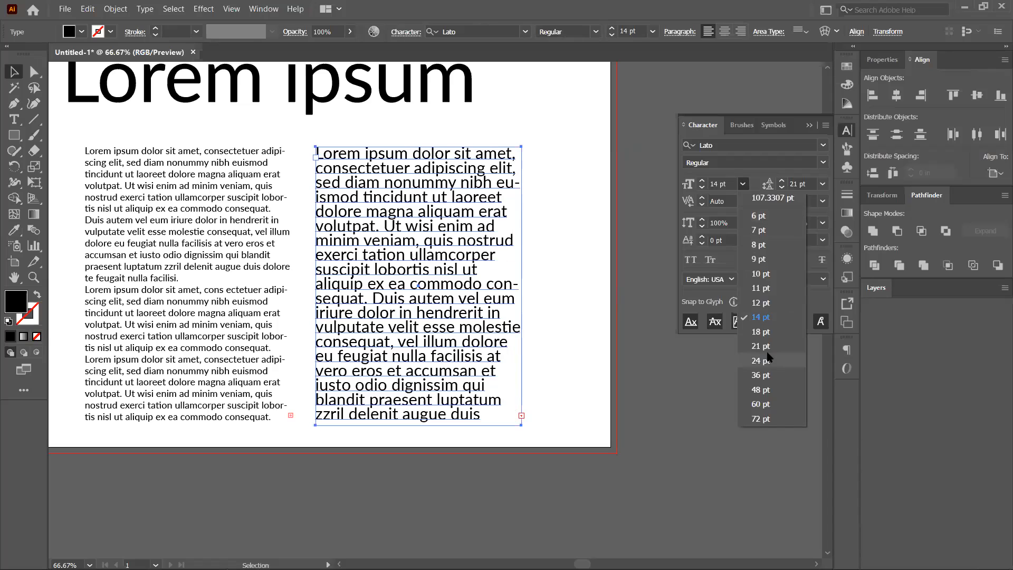
pyautogui.click(358, 299)
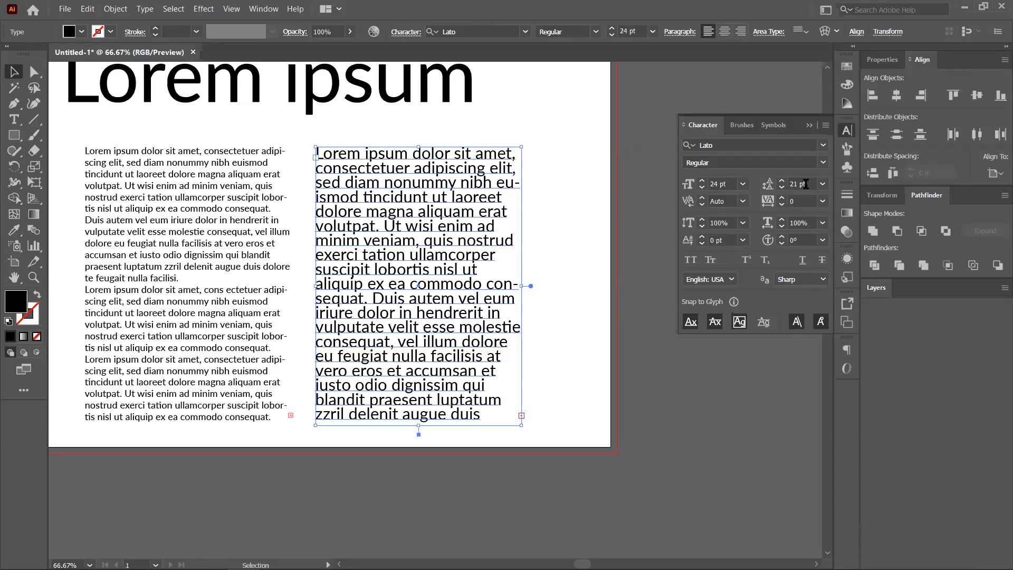
pyautogui.click(792, 184)
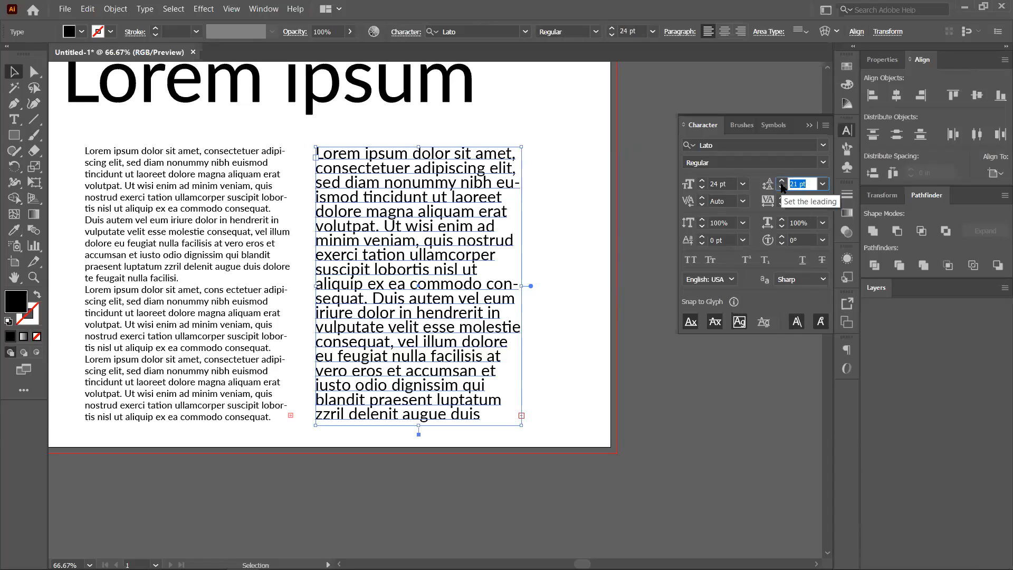
pyautogui.write('24*1.5')
pyautogui.press('Return')
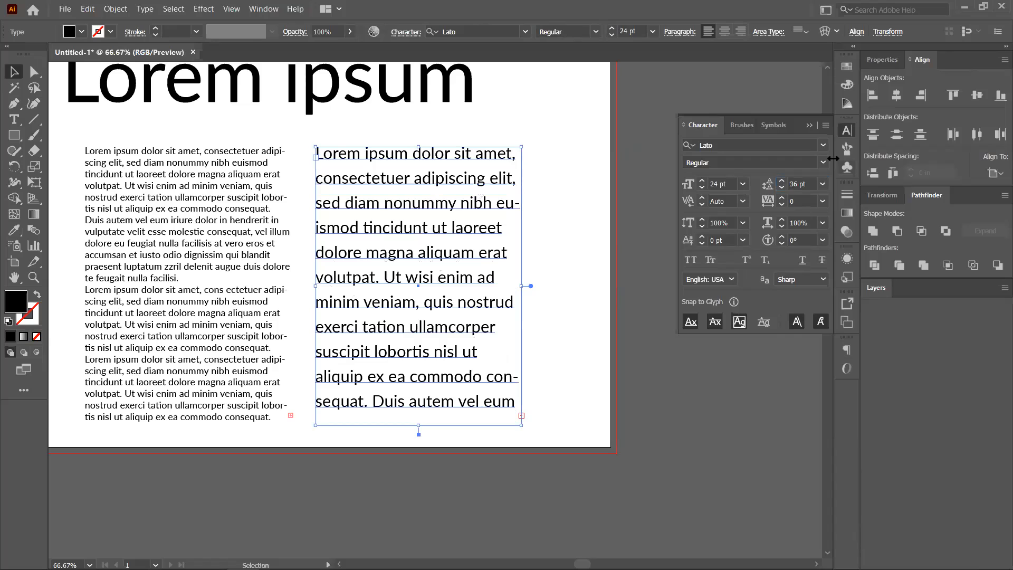
pyautogui.click(489, 343)
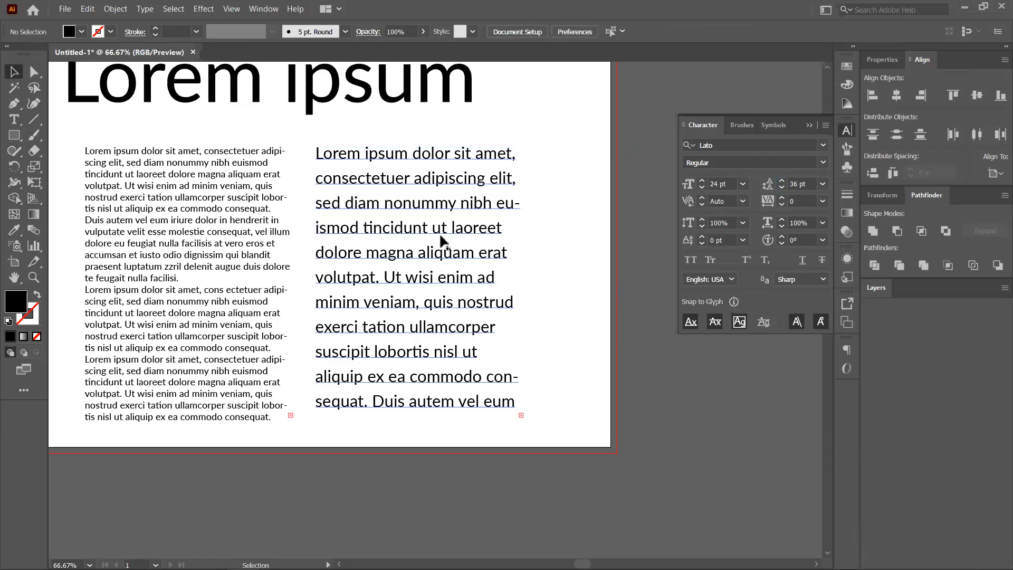
# Widen the right column toward the artboard edge.
pyautogui.click(520, 288)
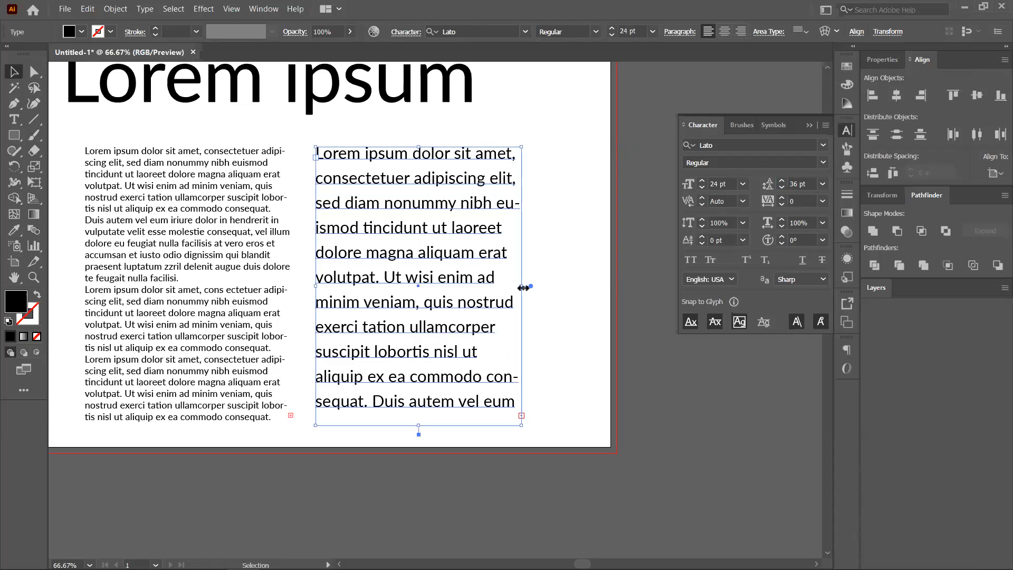
pyautogui.moveTo(524, 287); pyautogui.dragTo(602, 402)
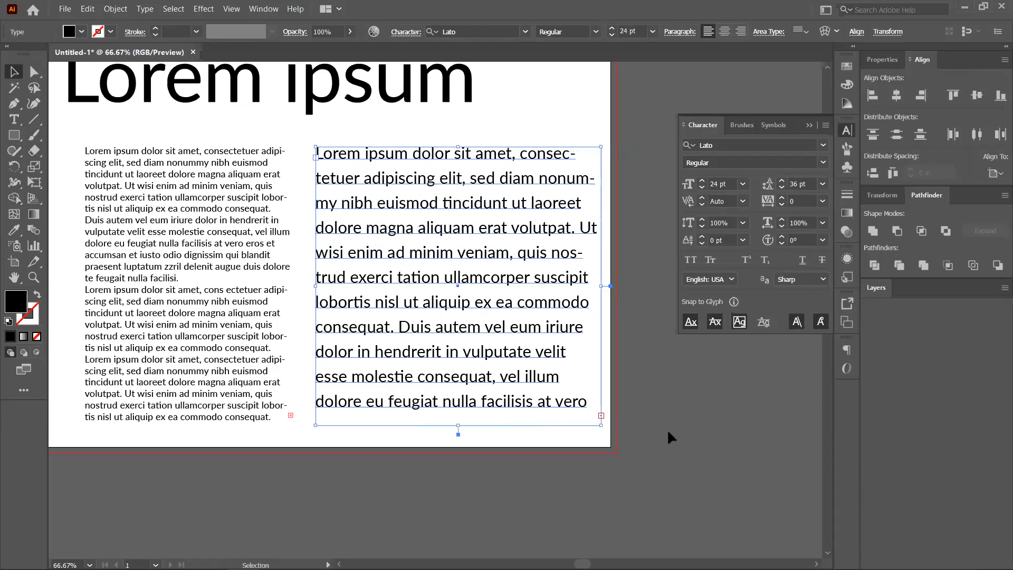
pyautogui.click(638, 459)
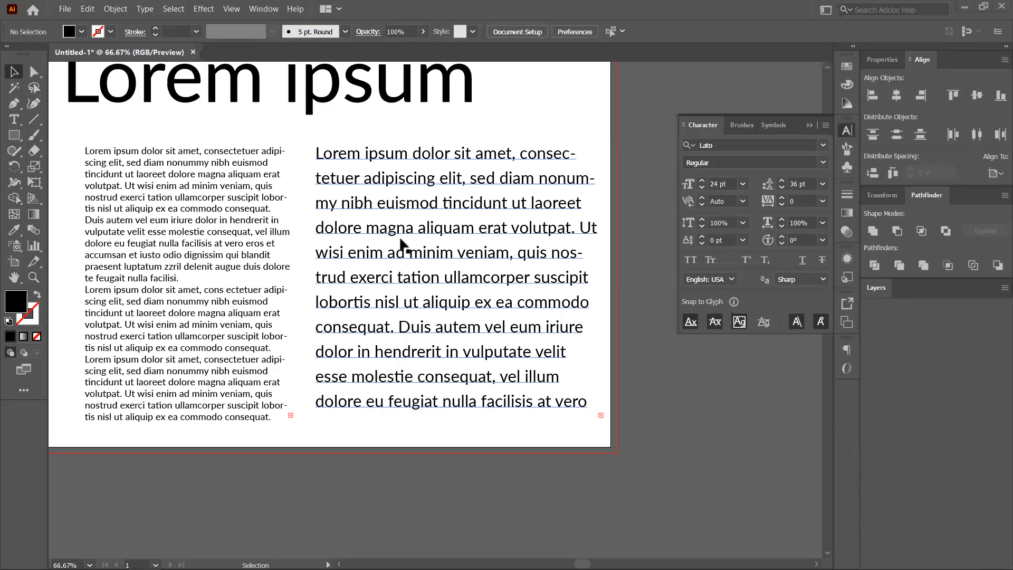
# Delete the right column and select the remaining left column.
pyautogui.click(449, 183)
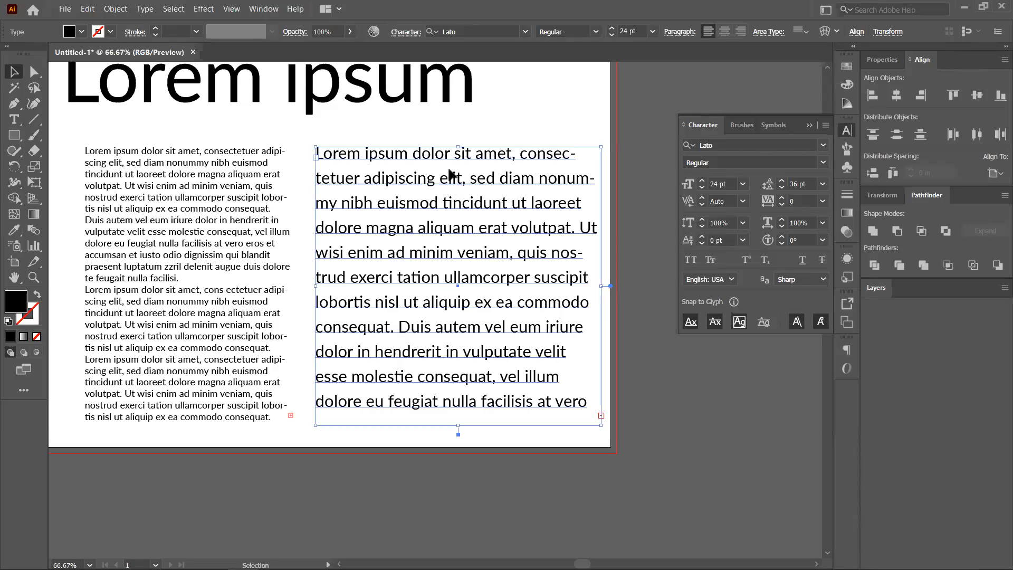
pyautogui.press('Delete')
pyautogui.click(121, 246)
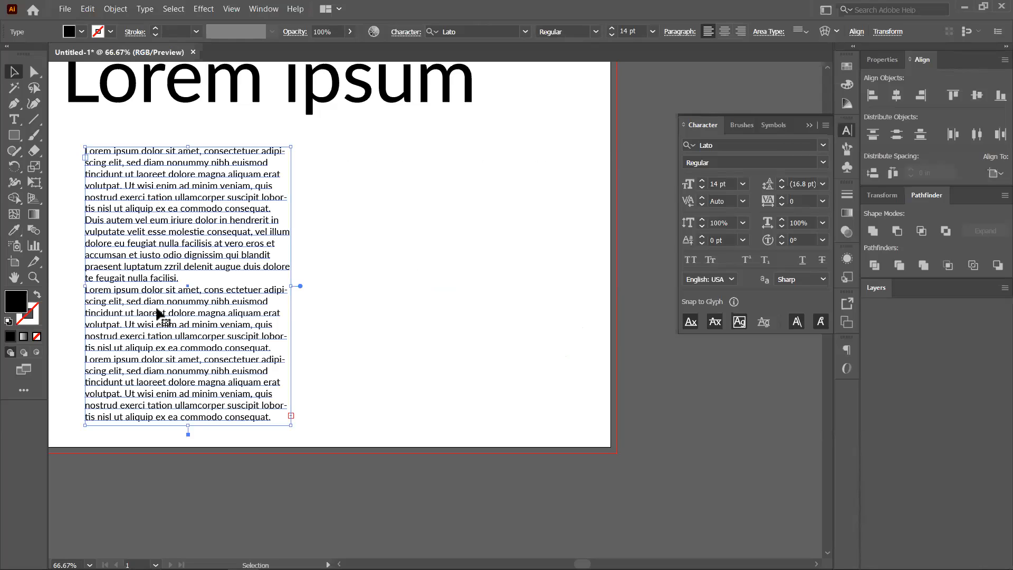
pyautogui.click(791, 185)
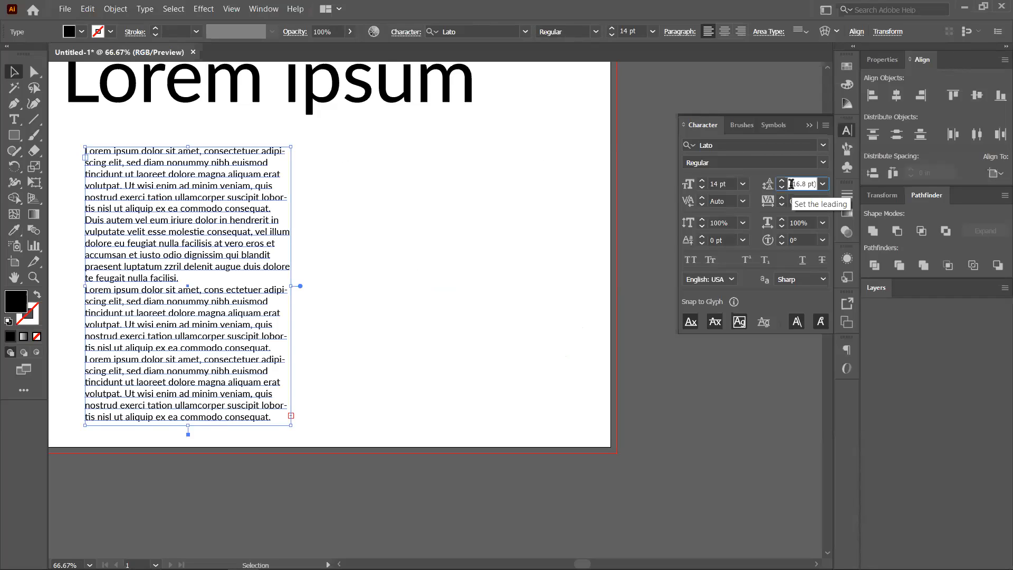
pyautogui.doubleClick(791, 184)
pyautogui.write('14')
pyautogui.write('.5')
pyautogui.press('Return')
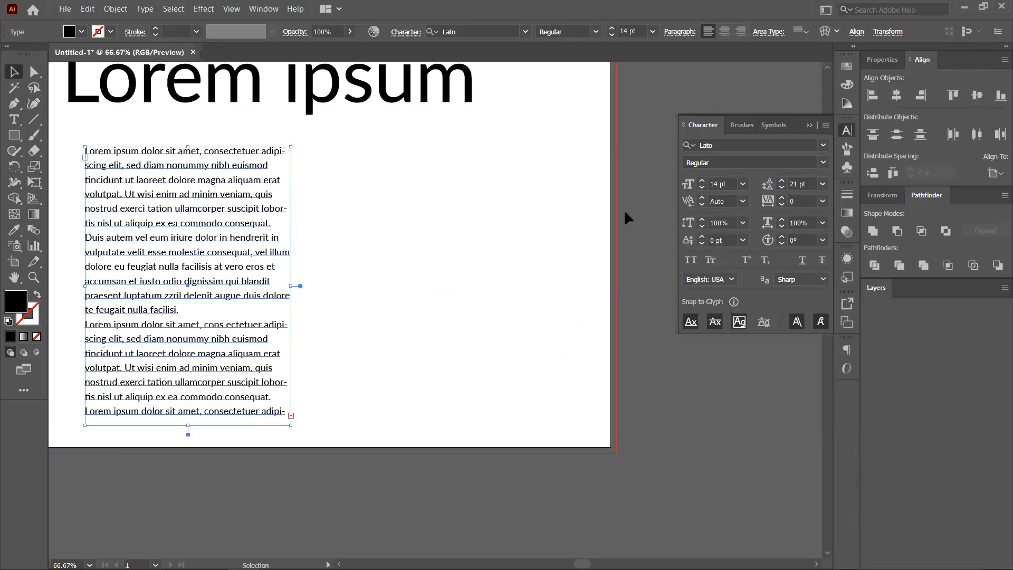
pyautogui.hotkey('ctrl', 'h')
pyautogui.hotkey('ctrl', 'h')
pyautogui.keyDown('alt'); pyautogui.scroll(2, 294, 427); pyautogui.keyUp('alt')
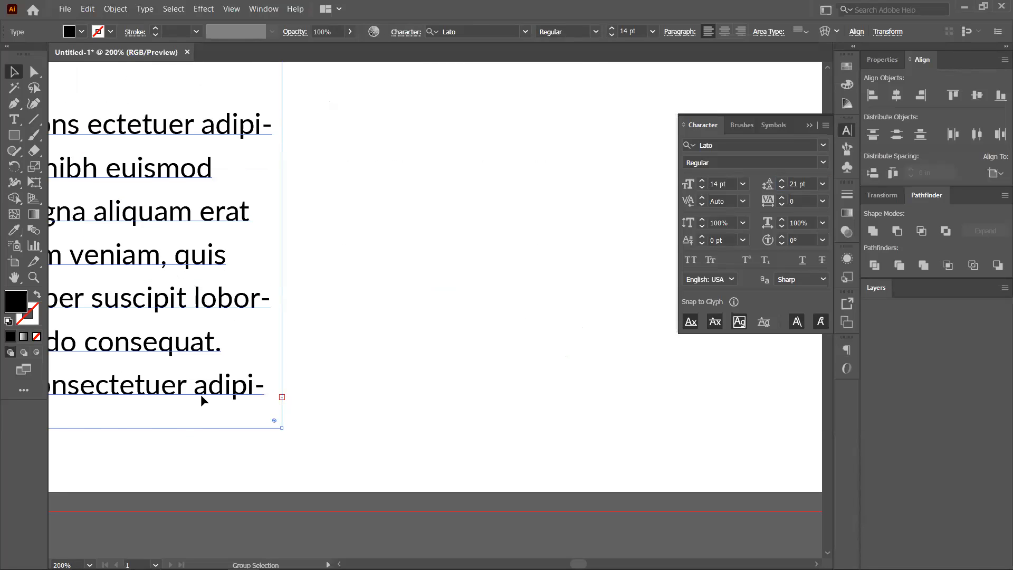
pyautogui.keyDown('alt'); pyautogui.scroll(-3, 202, 399); pyautogui.keyUp('alt')
pyautogui.keyDown('alt'); pyautogui.scroll(-1, 245, 434); pyautogui.keyUp('alt')
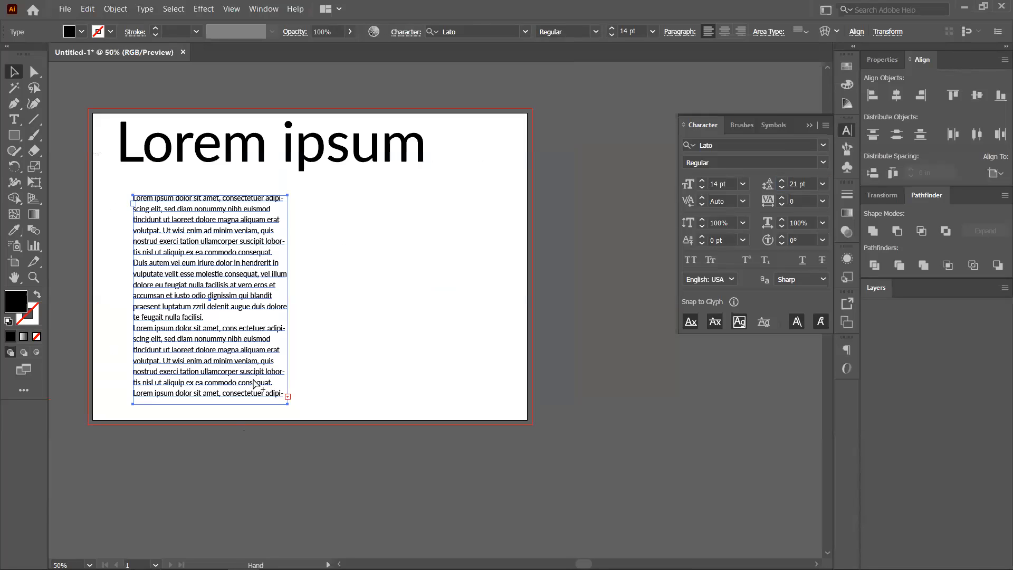
pyautogui.keyDown('alt'); pyautogui.scroll(1, 241, 400); pyautogui.keyUp('alt')
pyautogui.moveTo(197, 416); pyautogui.dragTo(196, 521)
pyautogui.moveTo(196, 482); pyautogui.dragTo(207, 439)
pyautogui.moveTo(215, 381); pyautogui.dragTo(215, 394)
pyautogui.click(252, 245)
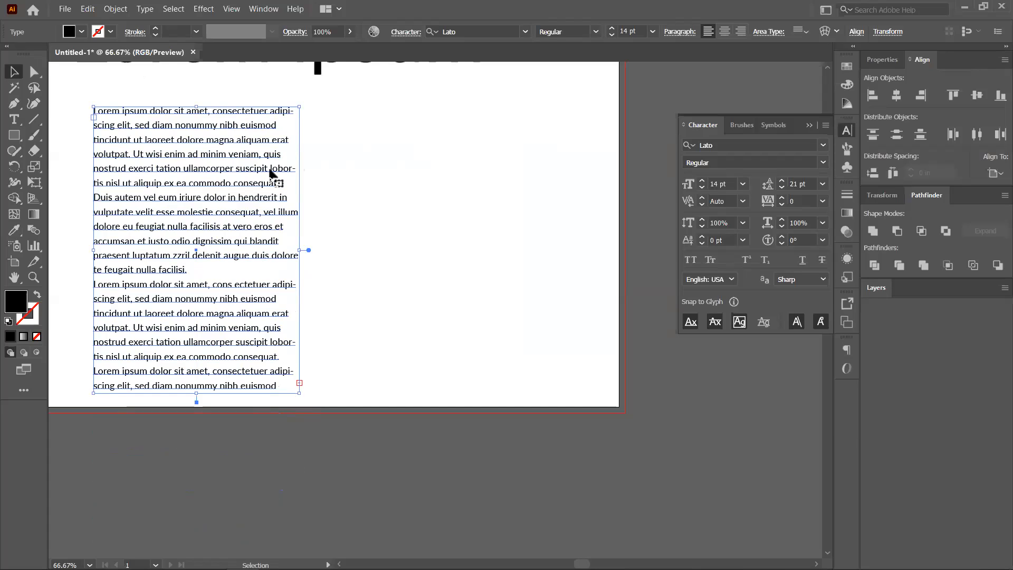
pyautogui.scroll(-1, 213, 375)
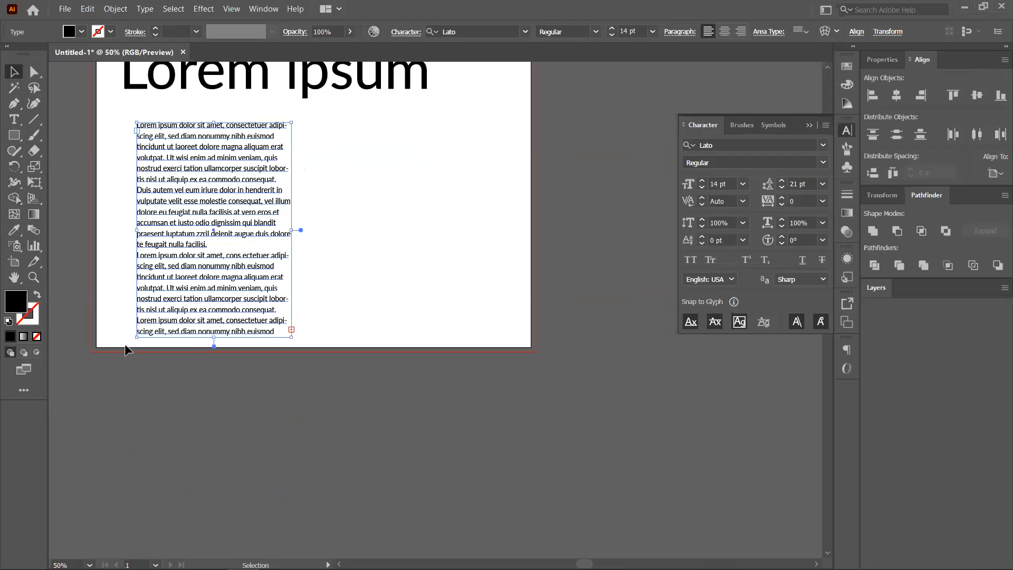
pyautogui.click(251, 388)
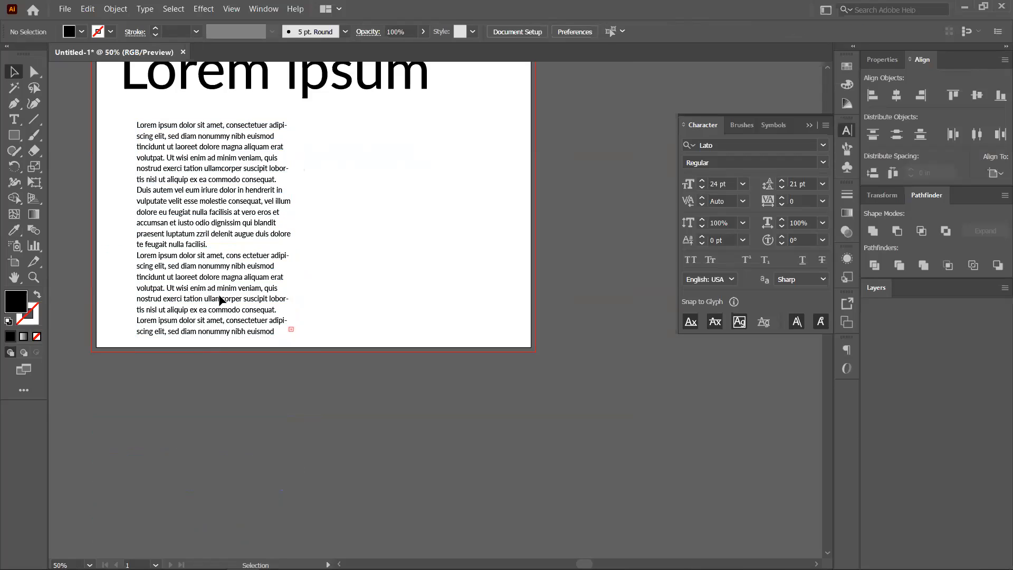
pyautogui.click(292, 330)
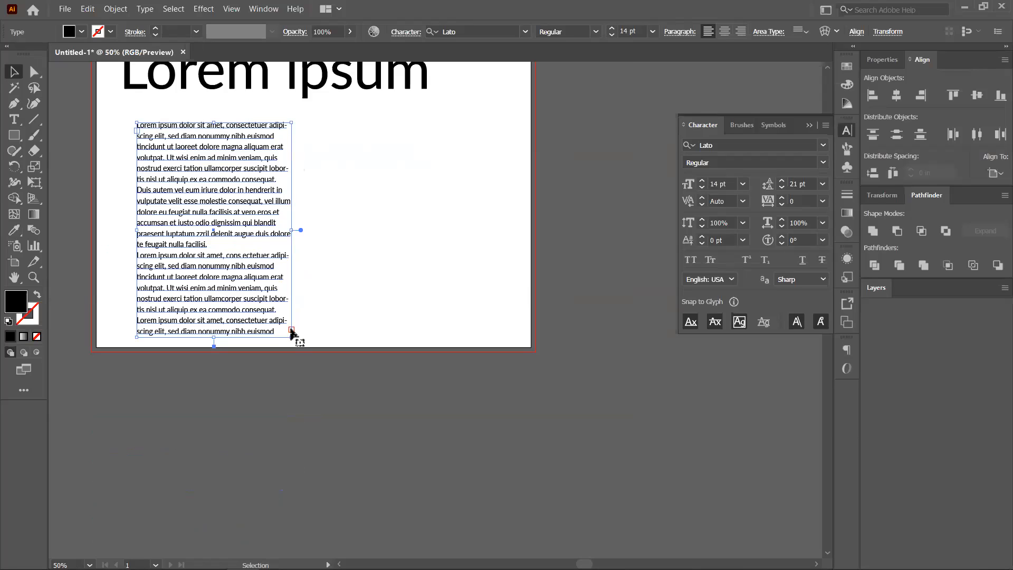
# Draw a second area-text column beside the first to receive the overflowing body text.
pyautogui.press('t')
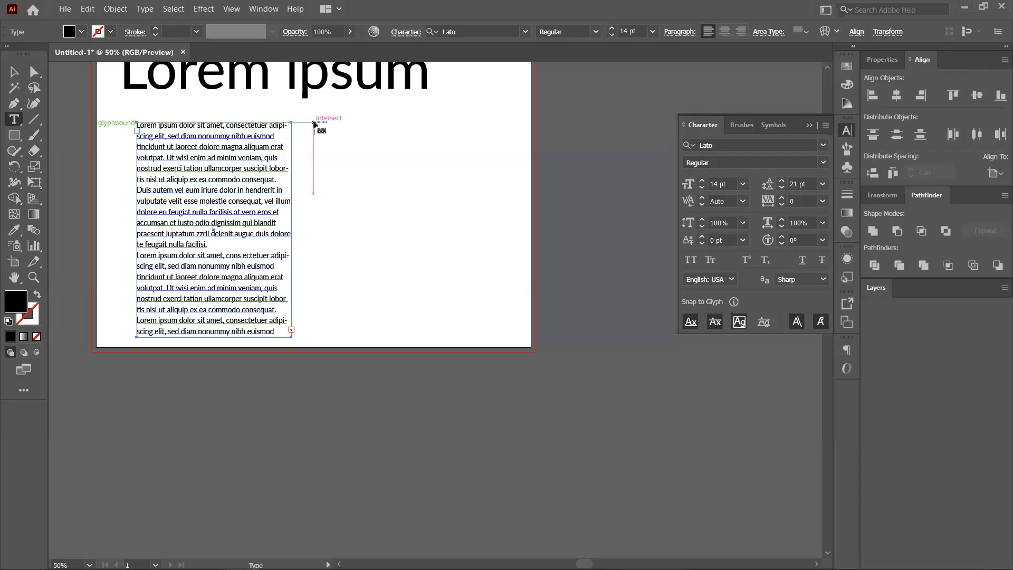
pyautogui.moveTo(315, 124); pyautogui.dragTo(291, 338)
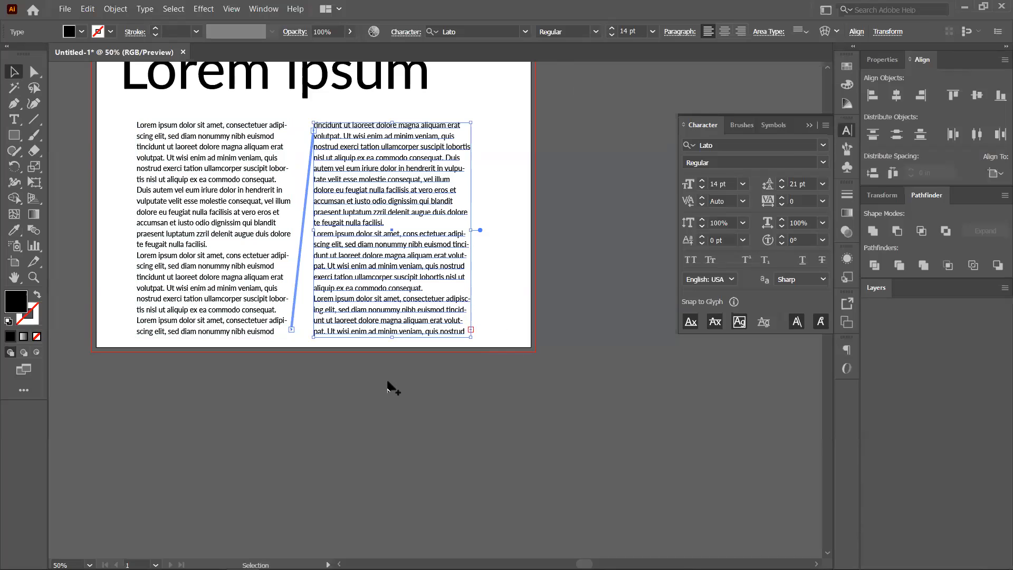
pyautogui.hotkey('ctrl', '-')
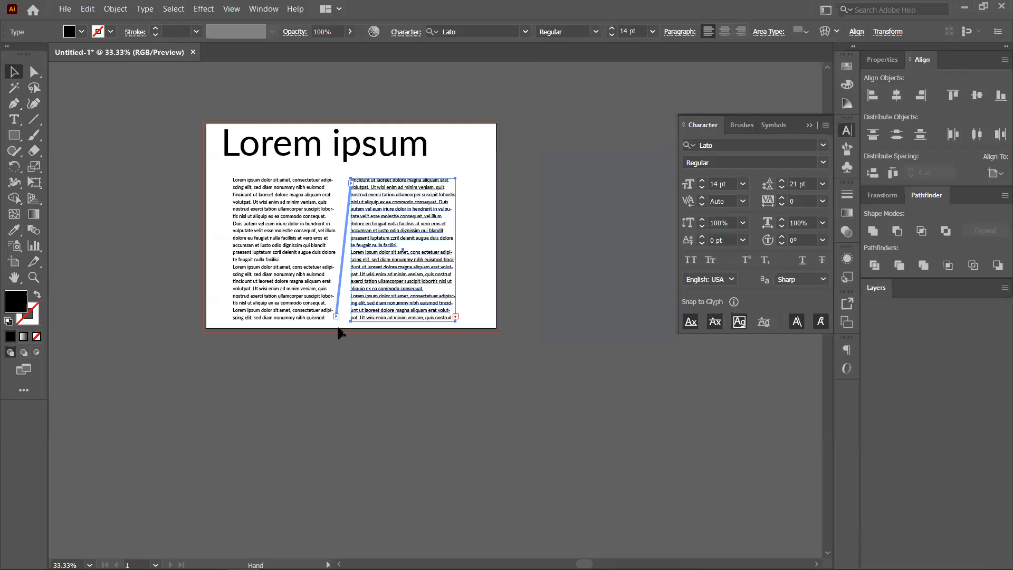
pyautogui.scroll(1, 338, 332)
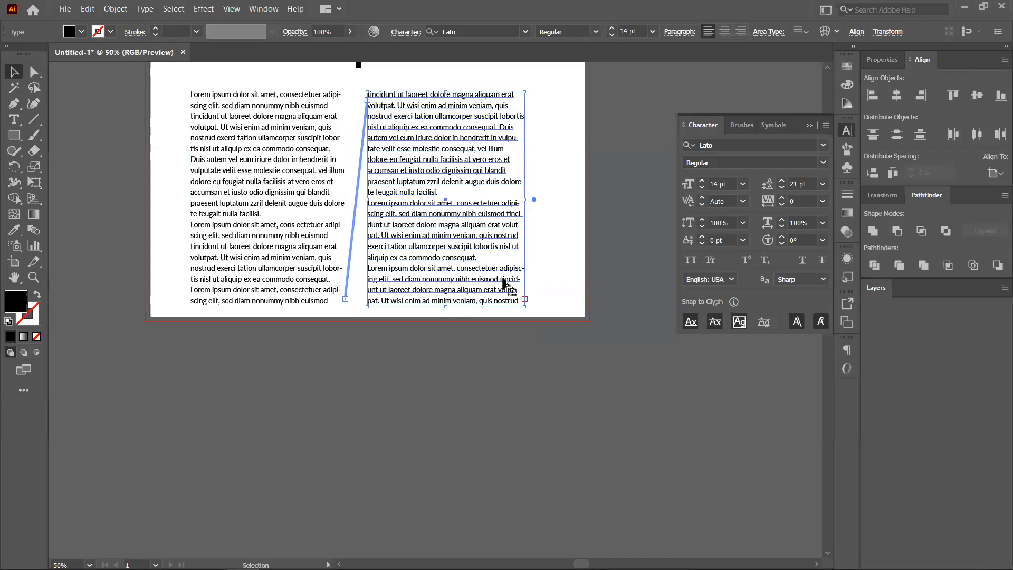
# Thread the second column's leftover text into a new frame below the artboard.
pyautogui.click(525, 299)
pyautogui.moveTo(198, 341); pyautogui.dragTo(350, 545)
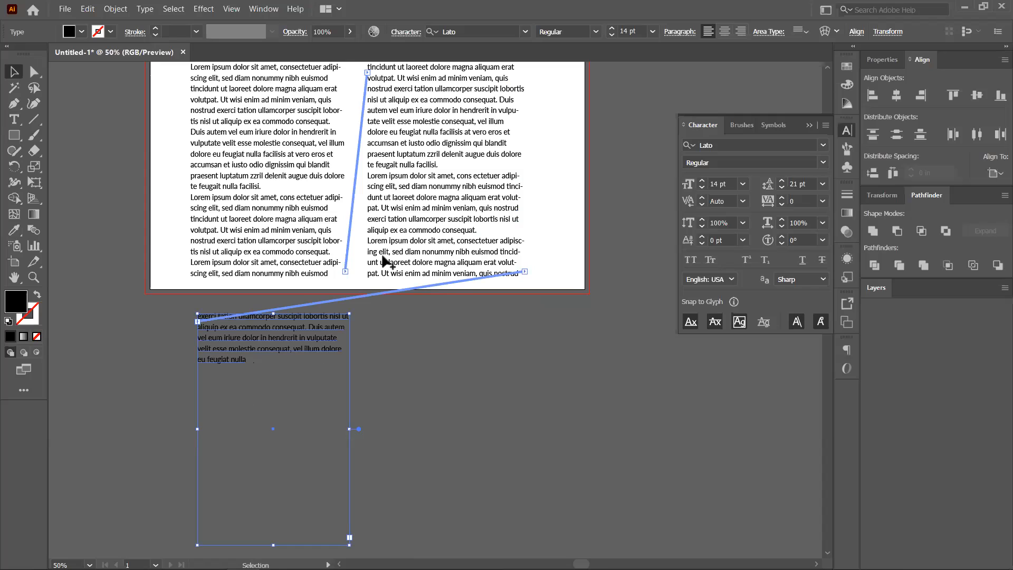
pyautogui.scroll(-1, 384, 261)
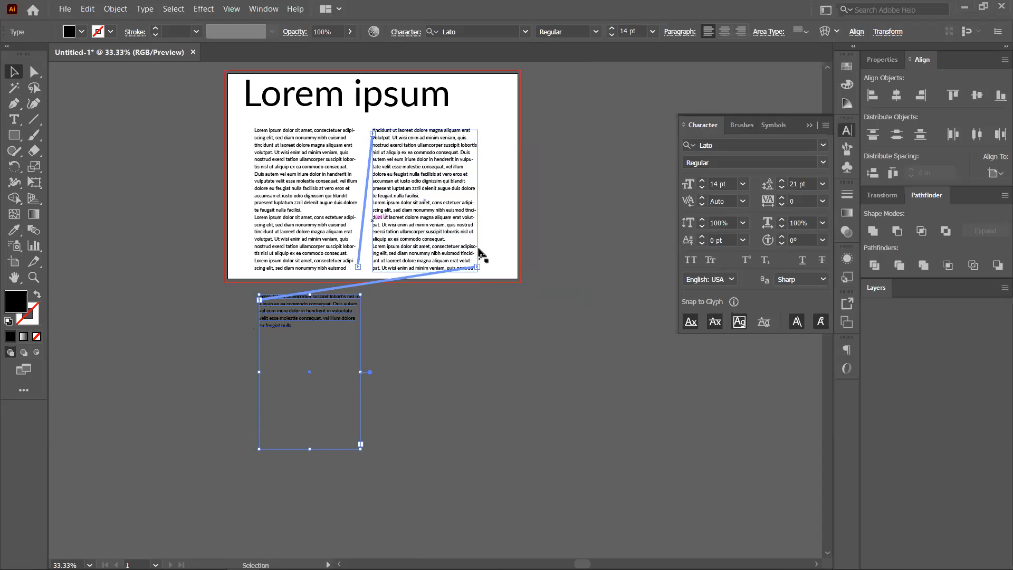
pyautogui.click(448, 344)
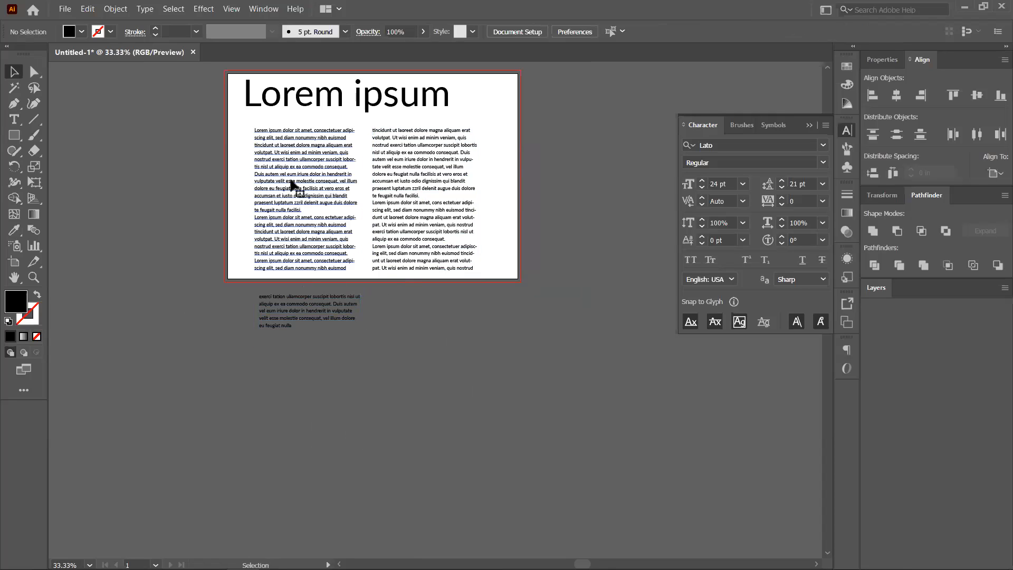
# Try moving the second column off the artboard, undo it, and reselect the second column.
pyautogui.click(314, 267)
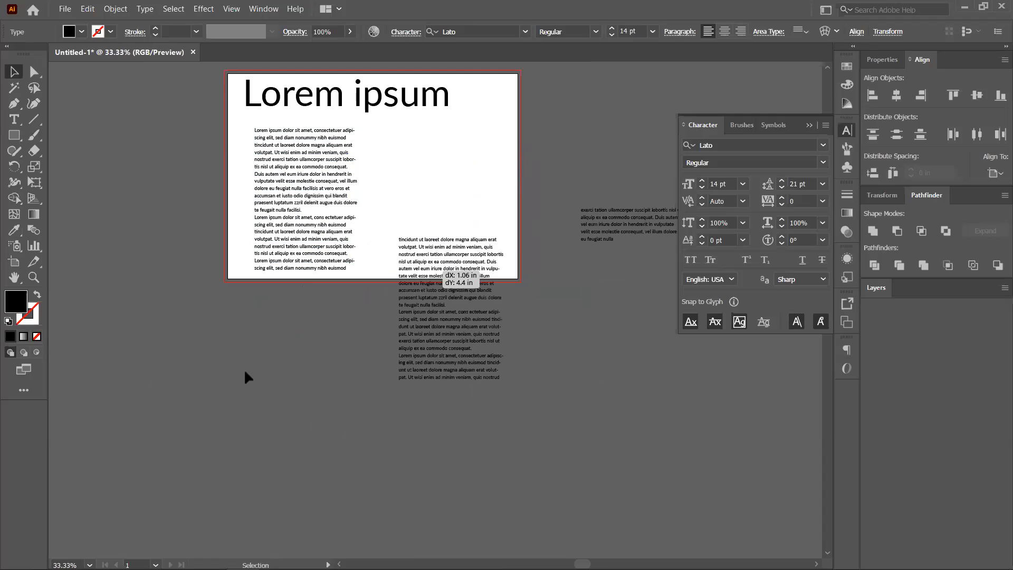
pyautogui.moveTo(244, 377); pyautogui.dragTo(79, 367)
pyautogui.scroll(-1, 352, 346)
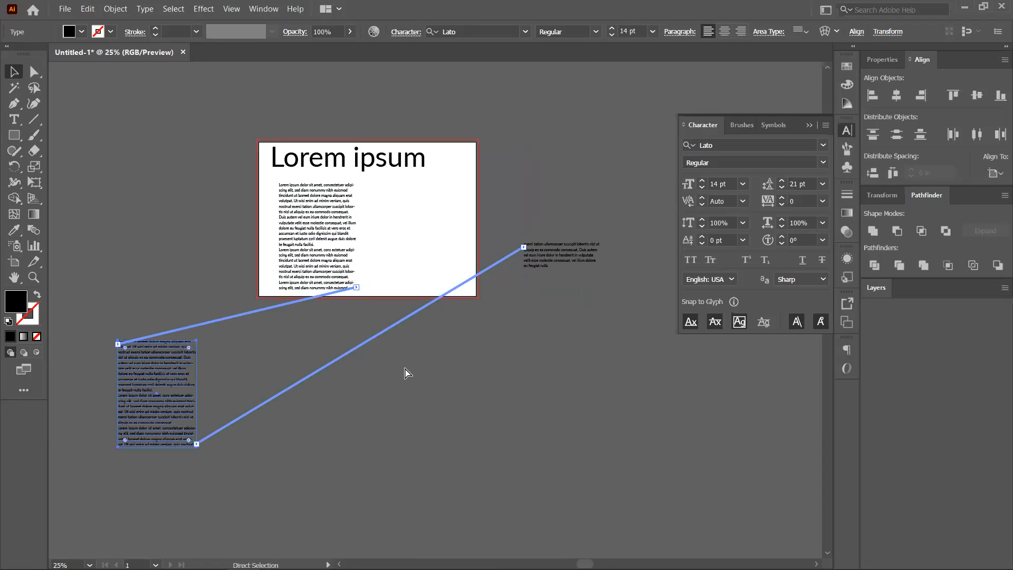
pyautogui.hotkey('ctrl', 'z')
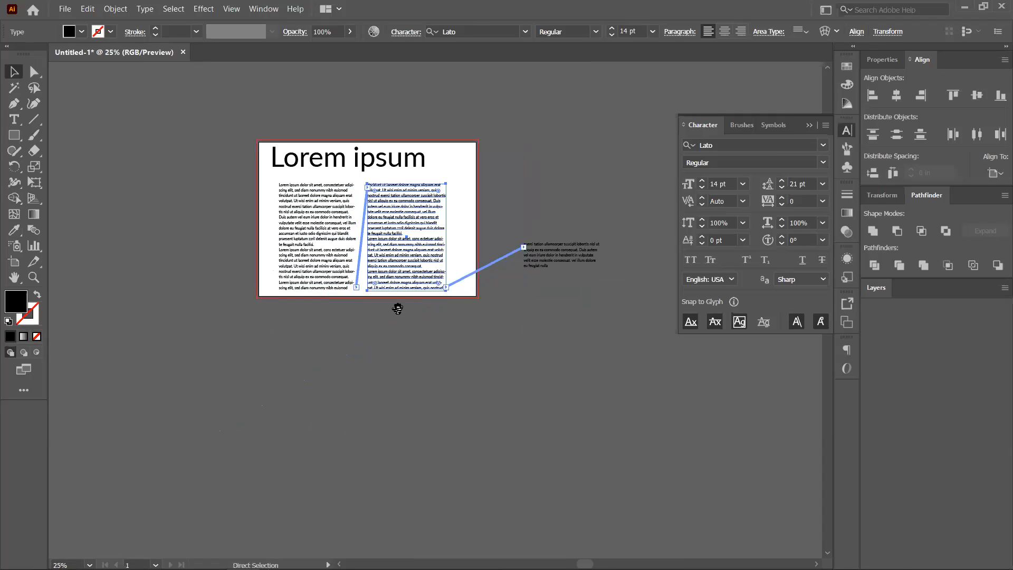
pyautogui.scroll(1, 405, 310)
pyautogui.click(546, 315)
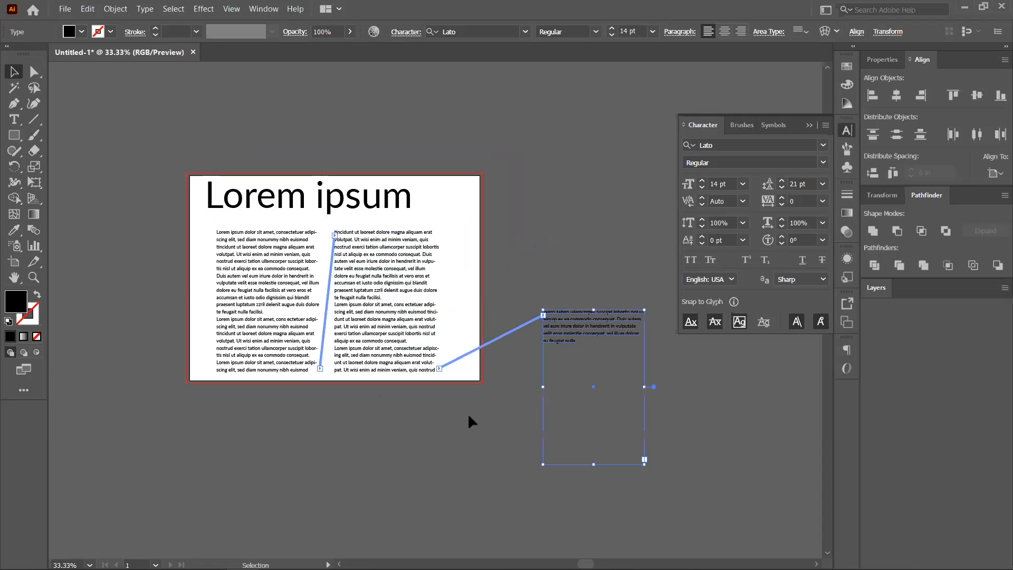
pyautogui.hotkey('ctrl', 'shift', 'a')
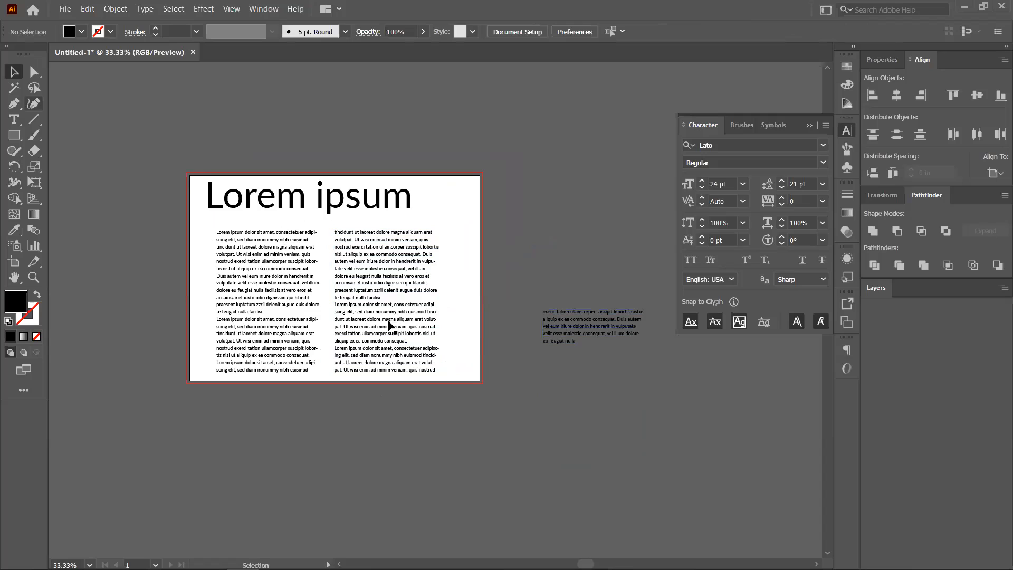
pyautogui.click(429, 333)
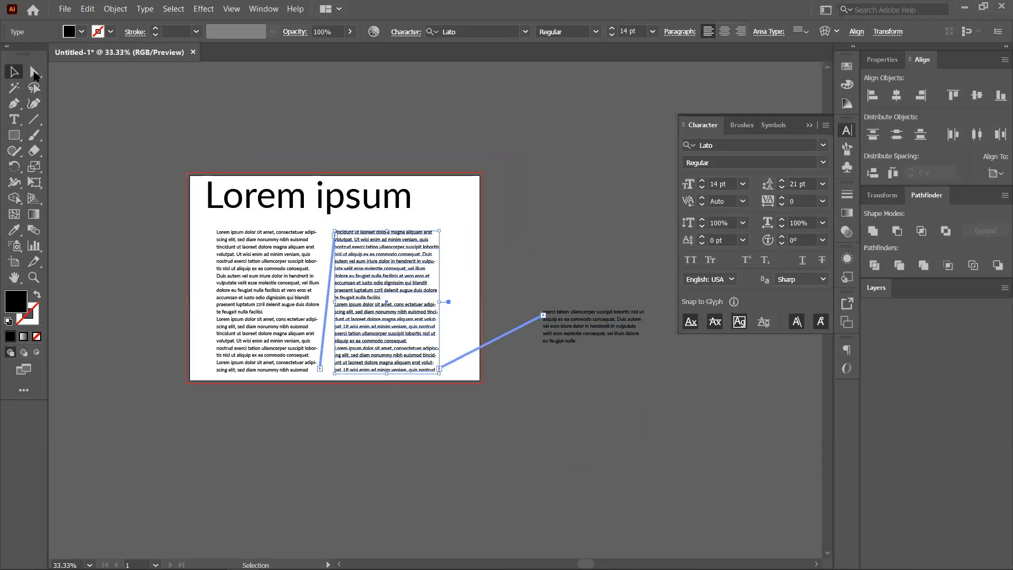
# Try reshaping and shifting the second column's corner, then undo back to its original position.
pyautogui.click(34, 73)
pyautogui.moveTo(440, 369); pyautogui.dragTo(456, 383)
pyautogui.moveTo(456, 384); pyautogui.dragTo(517, 402)
pyautogui.hotkey('ctrl', 'z')
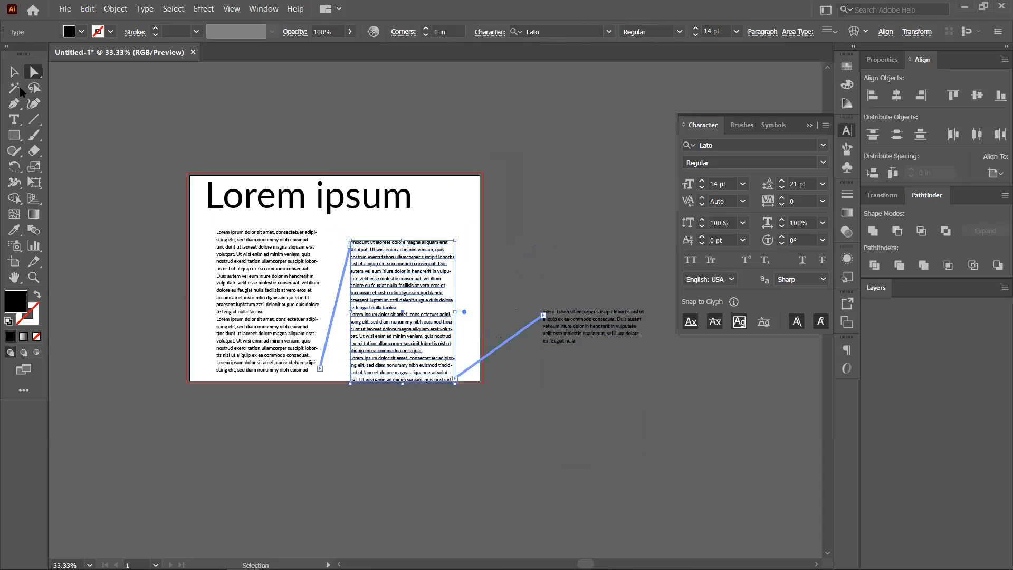
pyautogui.hotkey('ctrl', 'z')
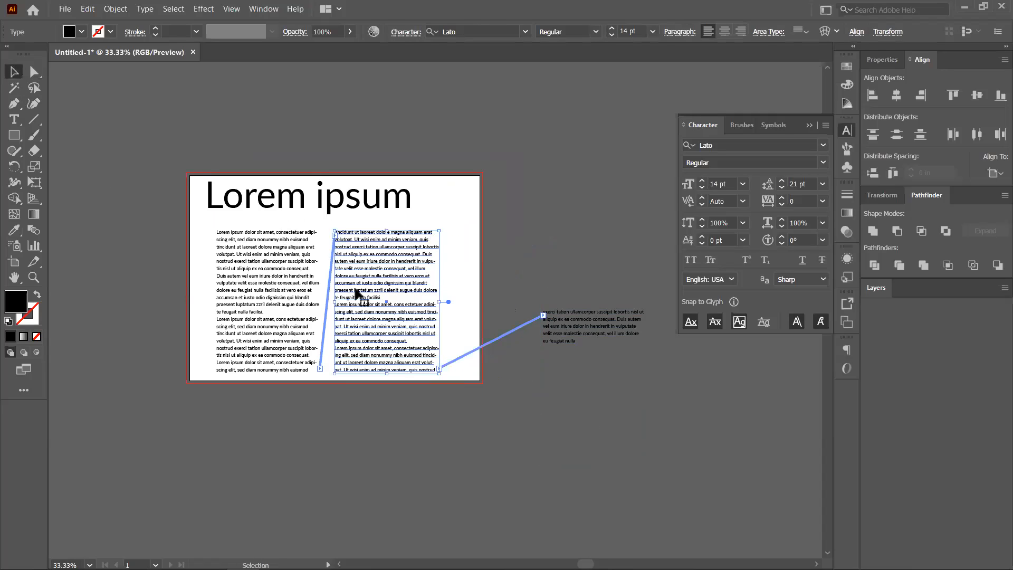
# Drag the second column's right edge outward so its lines run longer to the right.
pyautogui.hotkey('ctrl', '=')
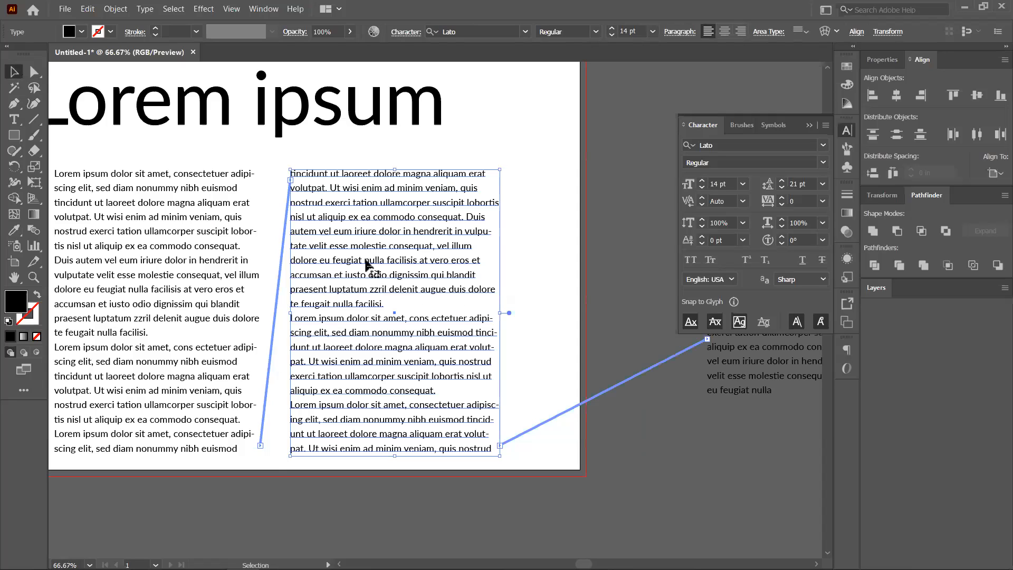
pyautogui.moveTo(498, 314); pyautogui.dragTo(607, 313)
pyautogui.moveTo(545, 315)
pyautogui.mouseDown()
pyautogui.moveTo(590, 315)
pyautogui.moveTo(559, 316)
pyautogui.mouseUp()
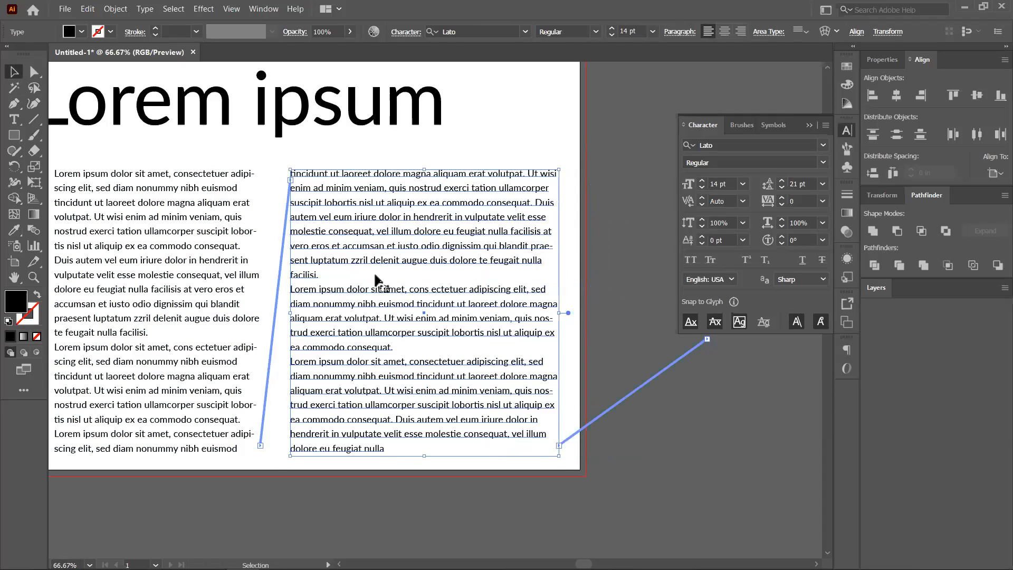
pyautogui.moveTo(560, 312); pyautogui.dragTo(522, 313)
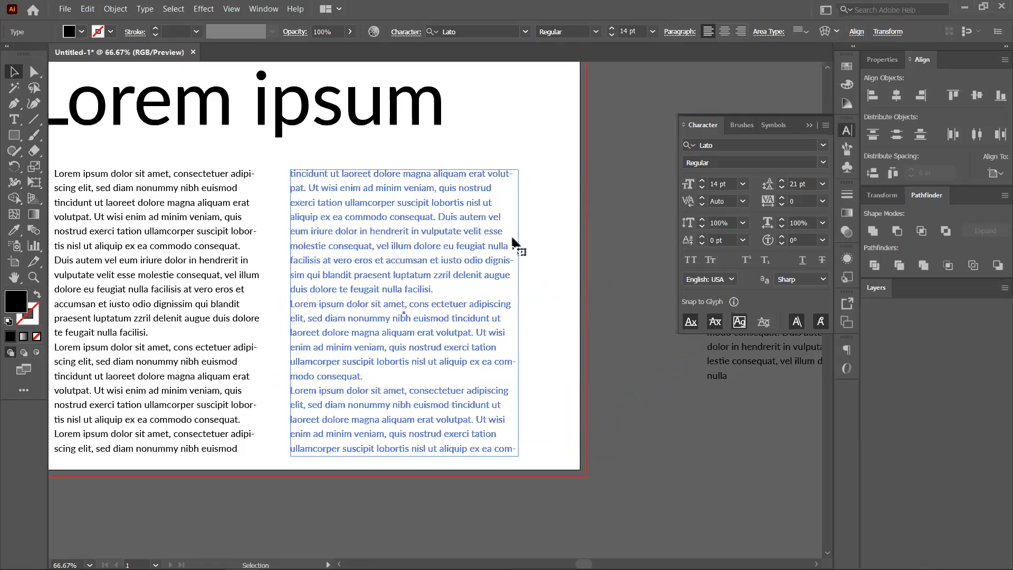
pyautogui.moveTo(513, 242); pyautogui.dragTo(517, 301)
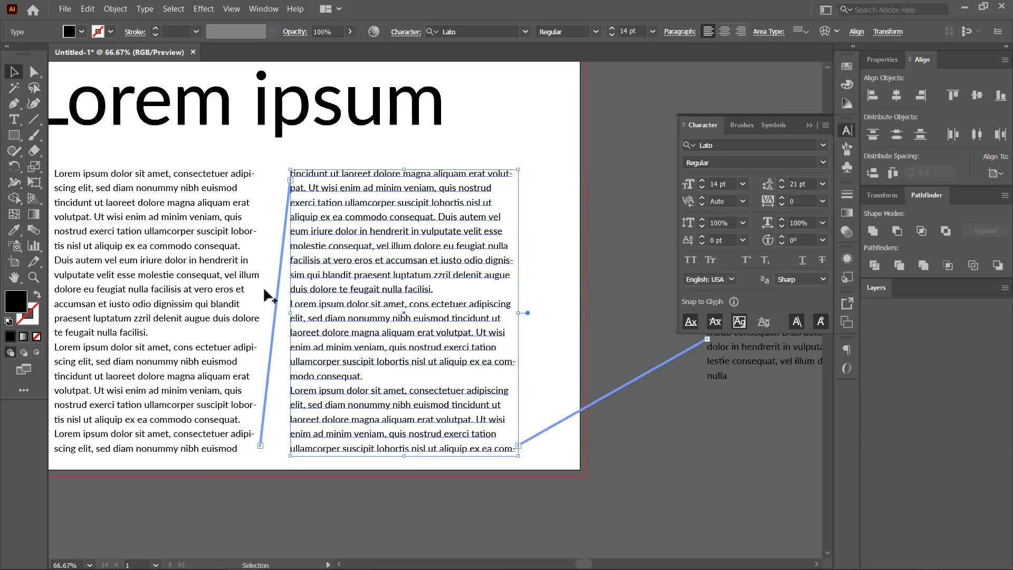
# Zoom out to the whole artboard and select only the left body column.
pyautogui.hotkey('ctrl', '-')
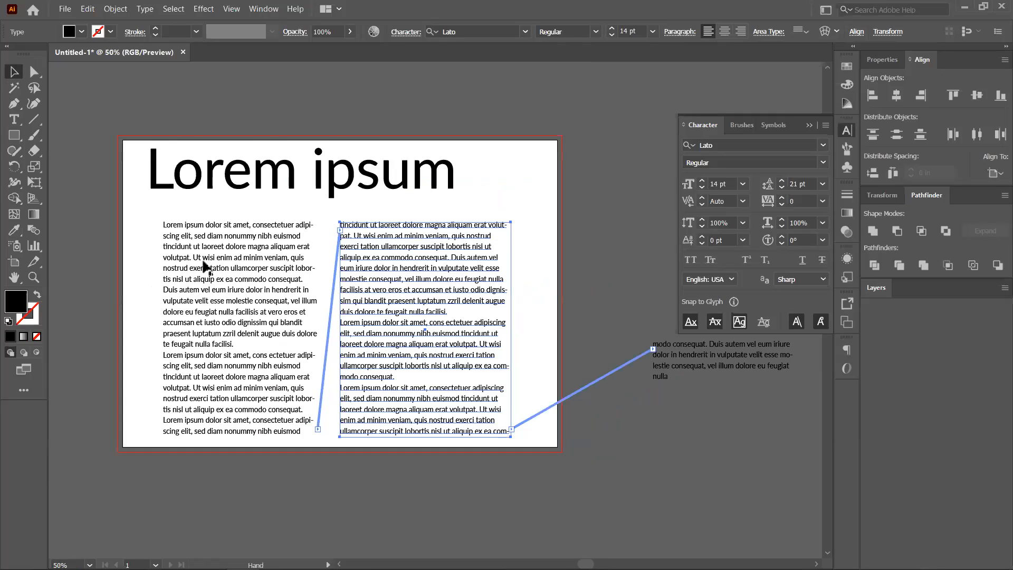
pyautogui.moveTo(203, 262); pyautogui.dragTo(160, 218)
pyautogui.keyDown('shift'); pyautogui.click(166, 228); pyautogui.keyUp('shift')
pyautogui.keyDown('shift'); pyautogui.click(338, 255); pyautogui.keyUp('shift')
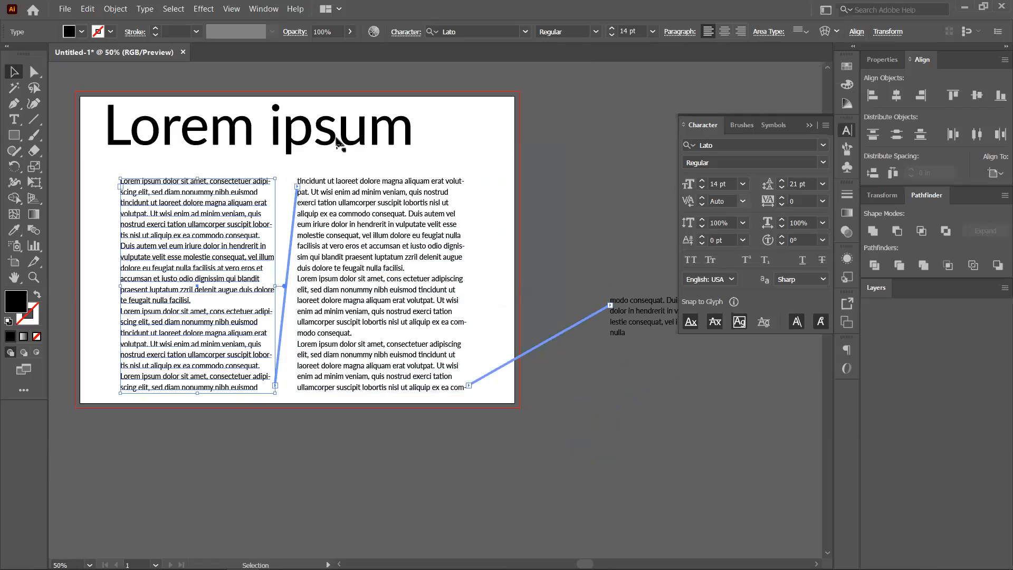
# Try Optical kerning on the heading and on the selected o, dismissing the kerning warning.
pyautogui.click(743, 202)
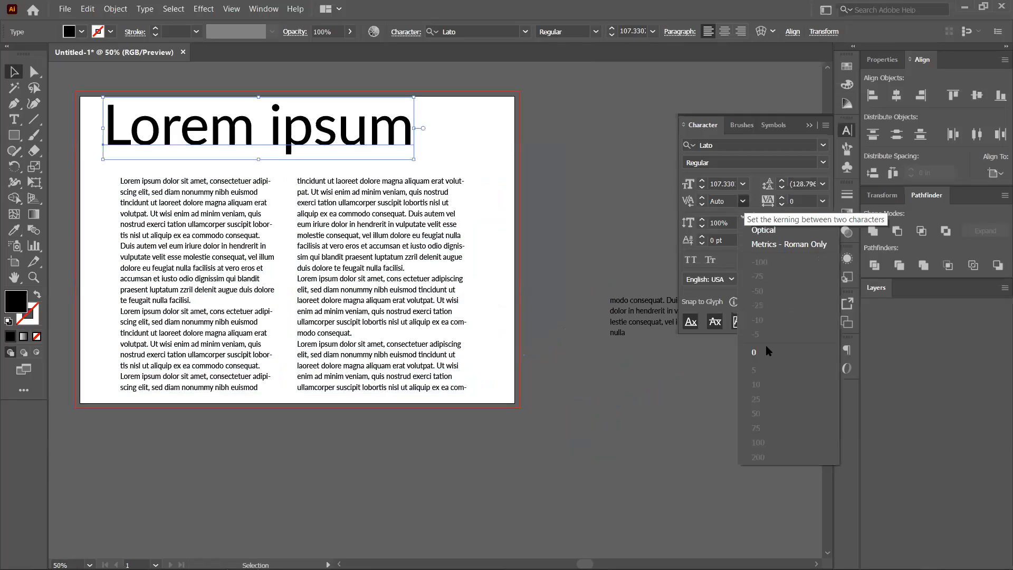
pyautogui.click(754, 231)
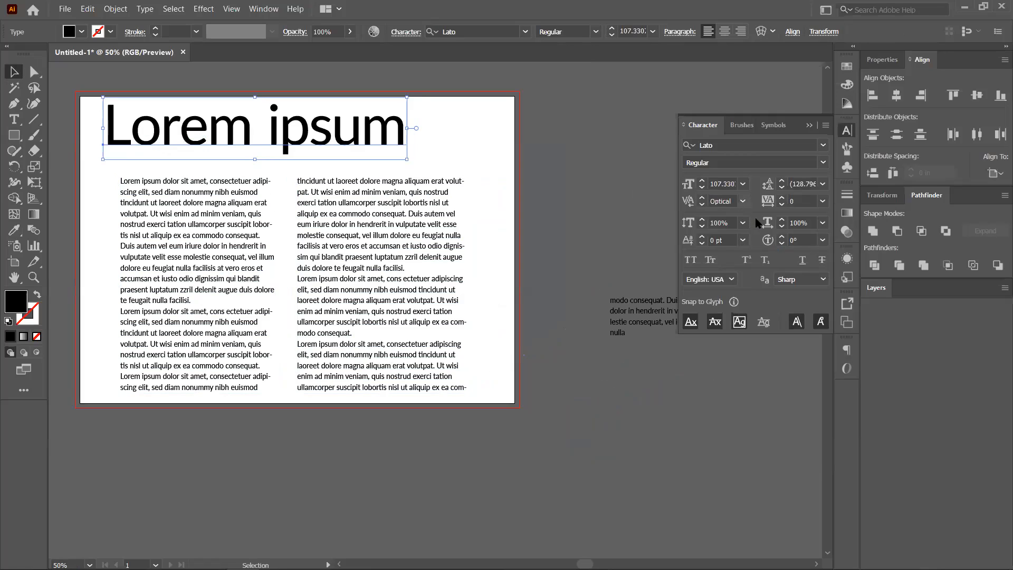
pyautogui.doubleClick(153, 129)
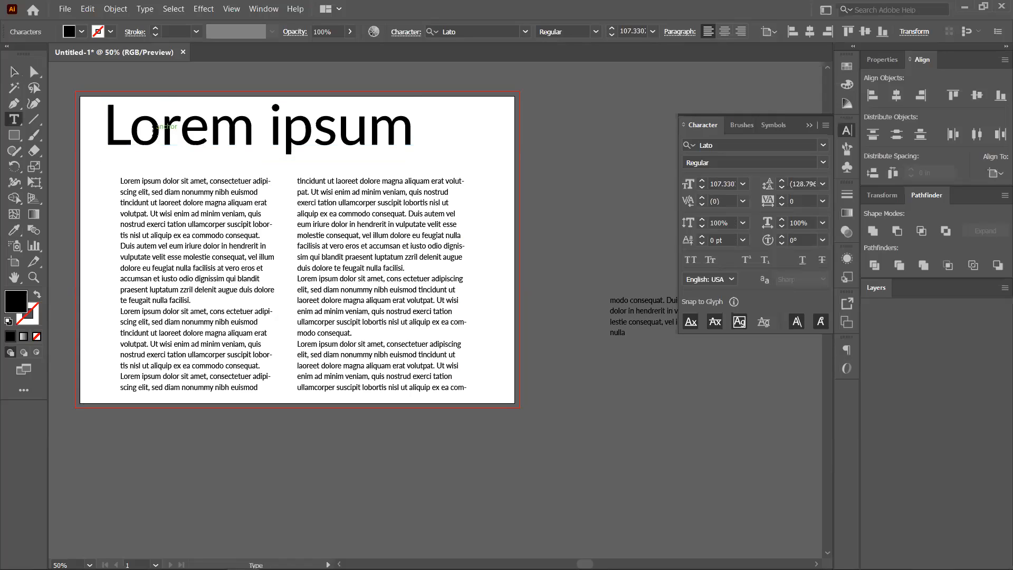
pyautogui.hotkey('shift', 'Left')
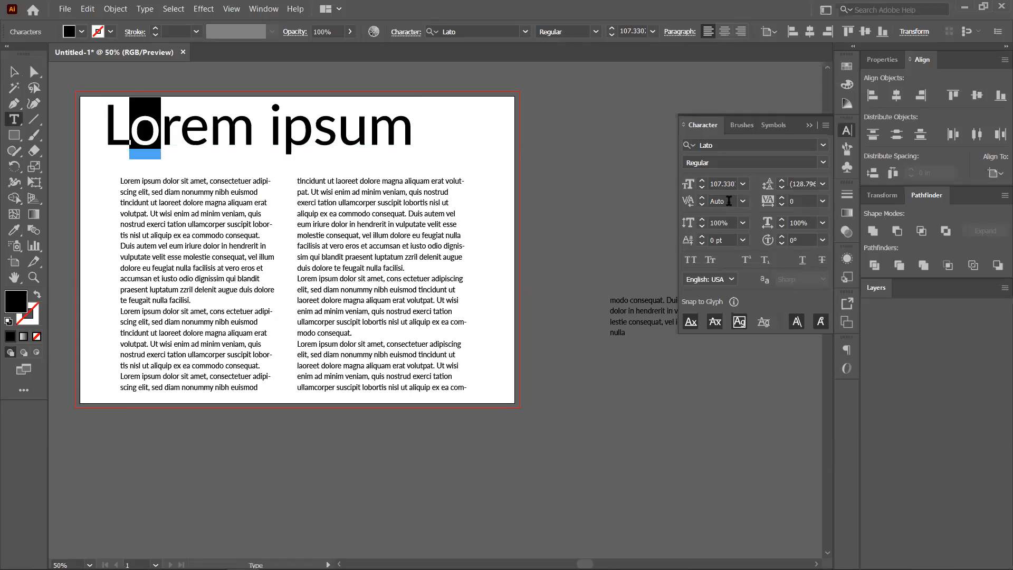
pyautogui.click(761, 234)
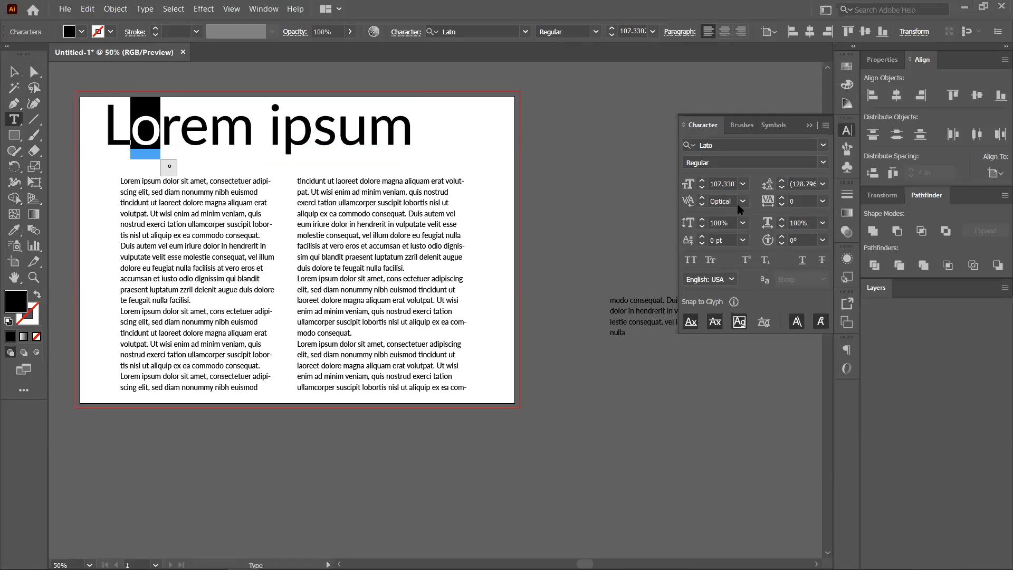
pyautogui.click(703, 203)
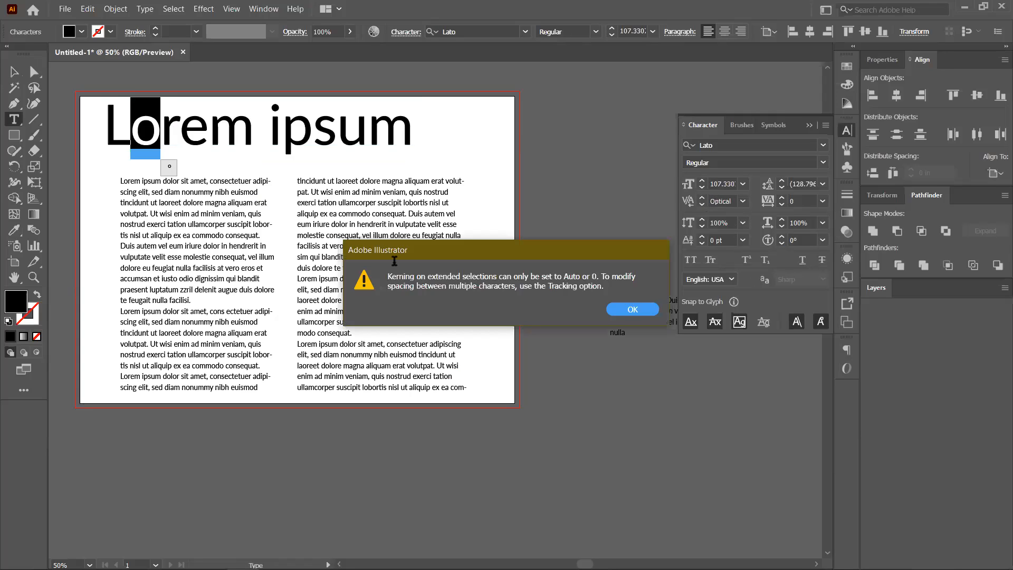
pyautogui.click(642, 309)
# Kern the L–o pair with the spinner to -30, then switch it to Optical and exit editing.
pyautogui.click(136, 129)
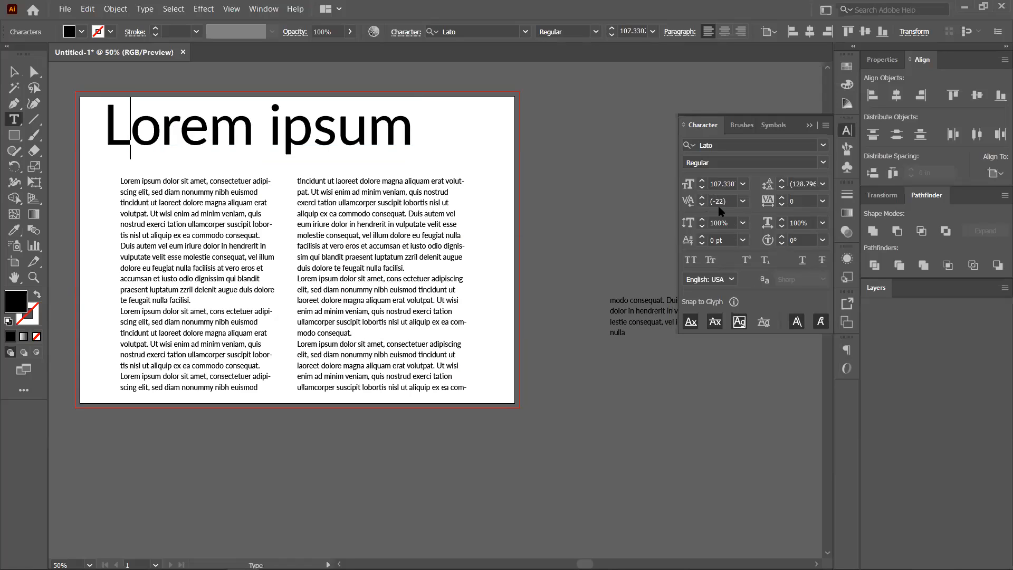
pyautogui.click(703, 204)
pyautogui.click(703, 204)
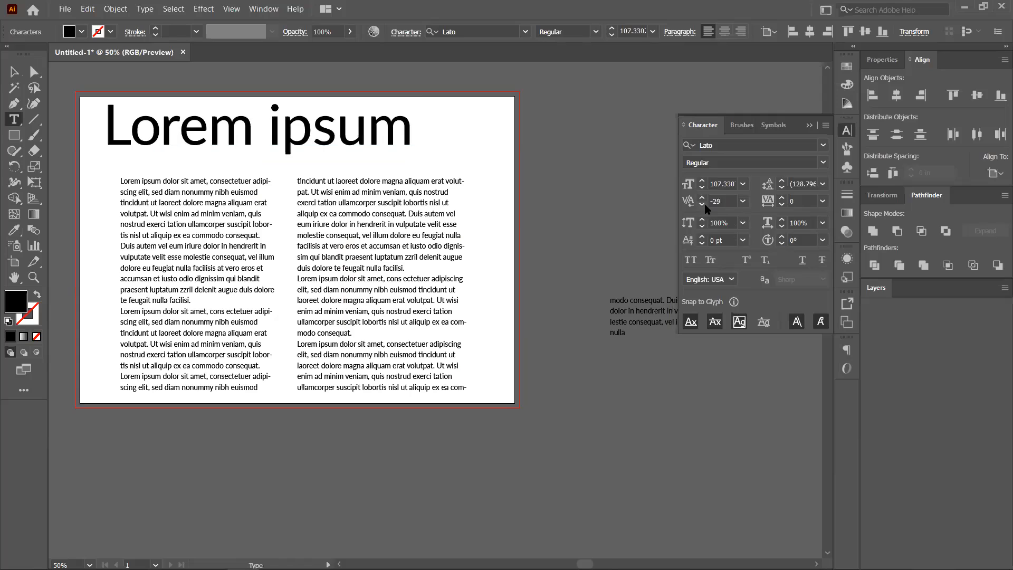
pyautogui.click(702, 204)
pyautogui.click(701, 198)
pyautogui.click(701, 199)
pyautogui.click(701, 199)
pyautogui.click(701, 199)
pyautogui.click(743, 201)
pyautogui.click(766, 228)
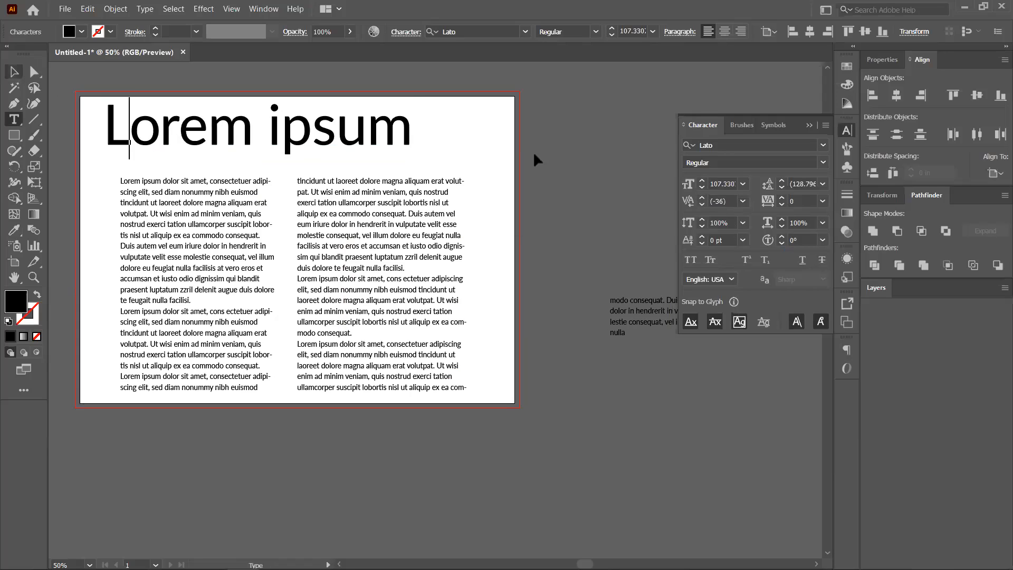
pyautogui.press('Escape')
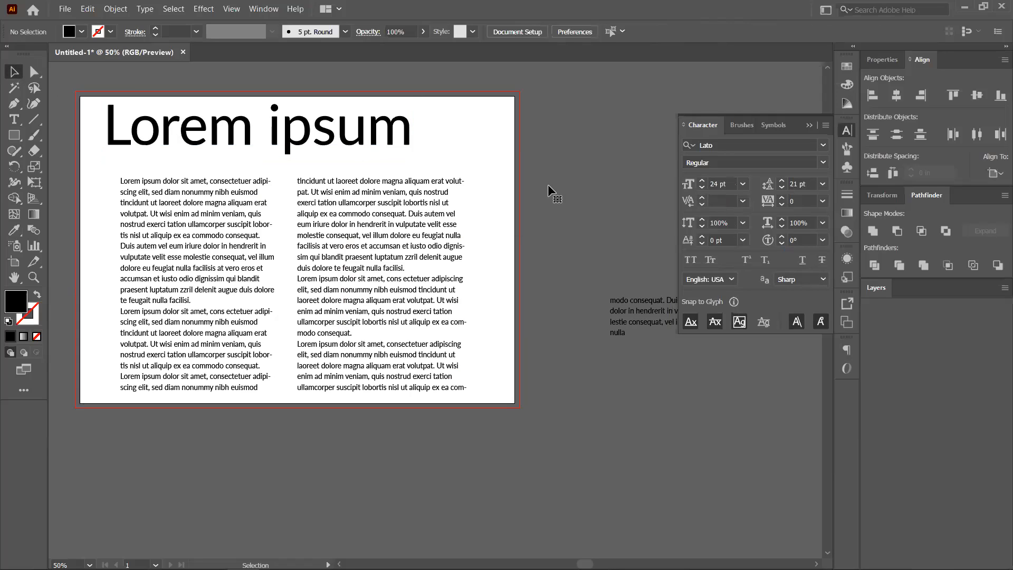
# Set the heading's kerning to Auto, then reselect the Lorem ipsum heading.
pyautogui.click(742, 201)
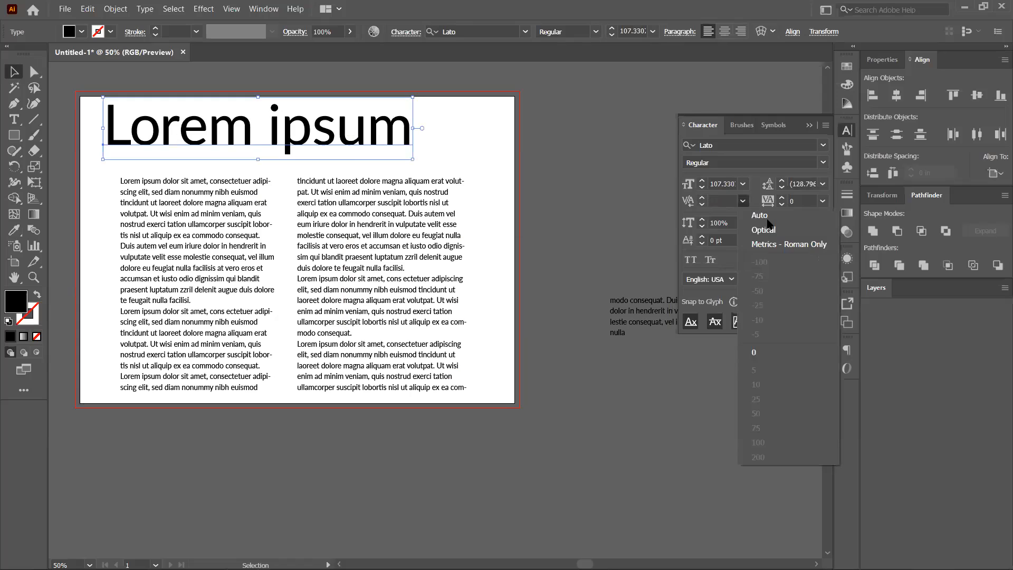
pyautogui.click(768, 219)
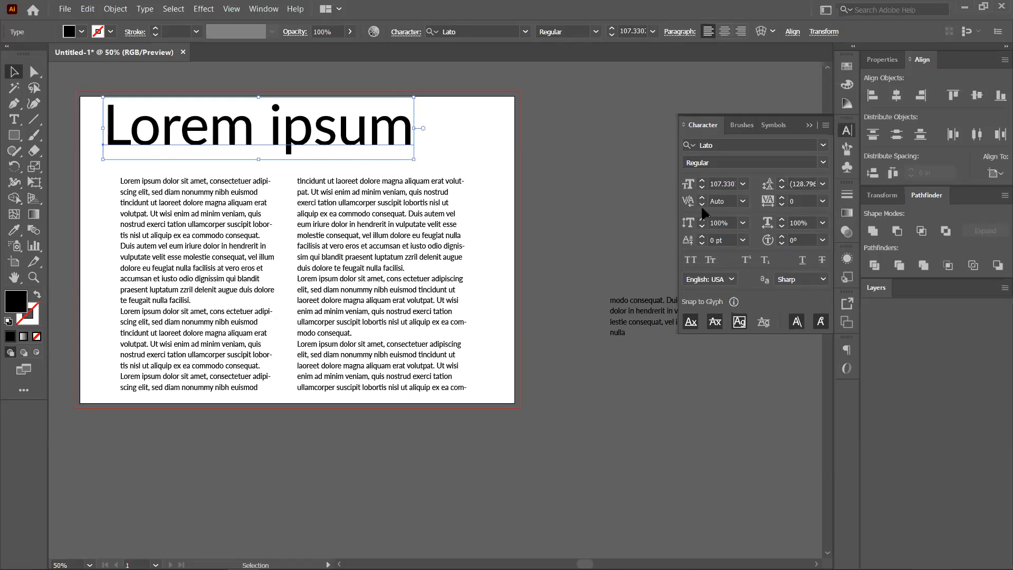
pyautogui.click(675, 206)
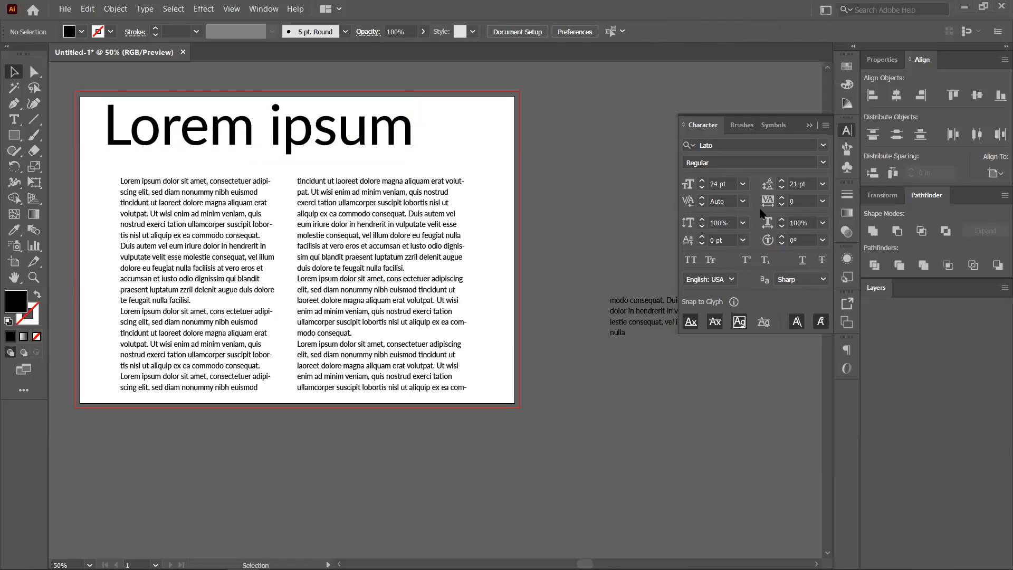
pyautogui.click(204, 153)
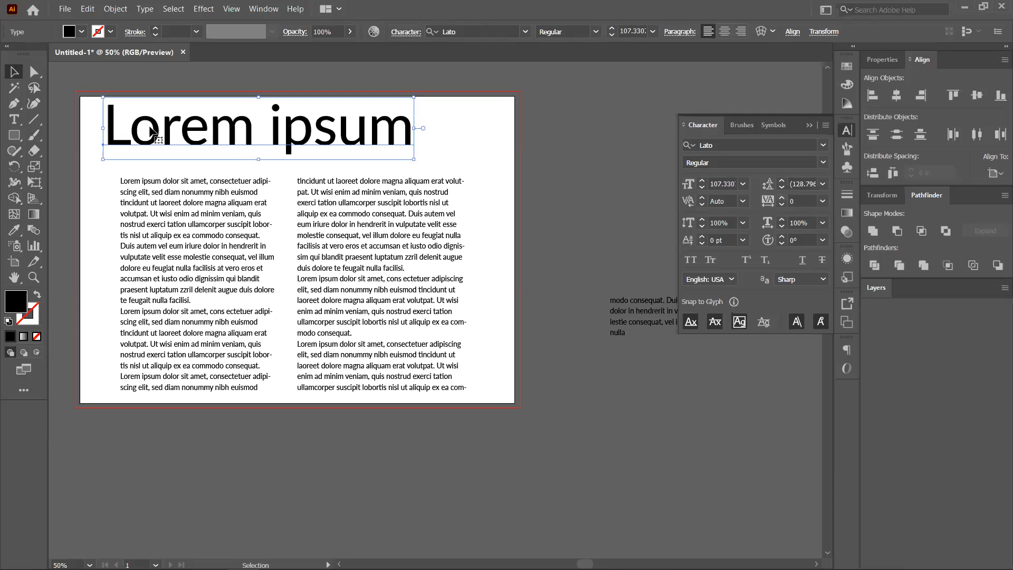
# Widen the heading's tracking to 200, then to 500.
pyautogui.click(822, 202)
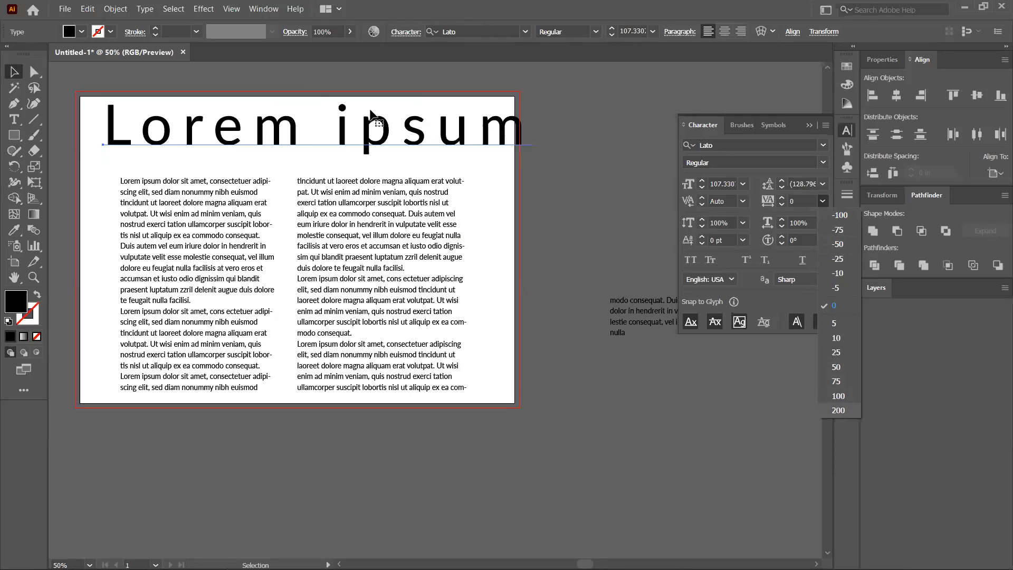
pyautogui.click(838, 410)
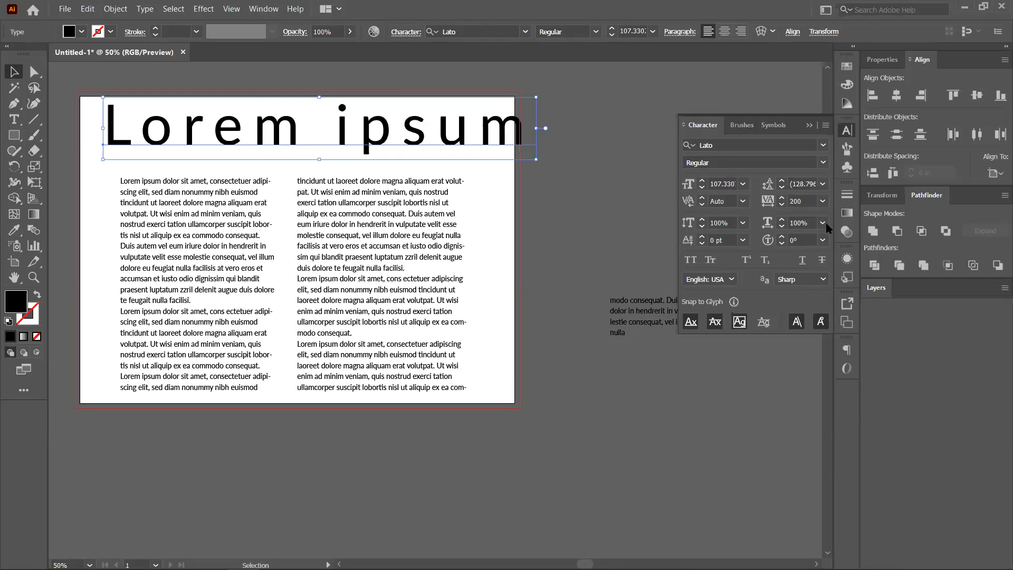
pyautogui.click(779, 204)
pyautogui.write('500')
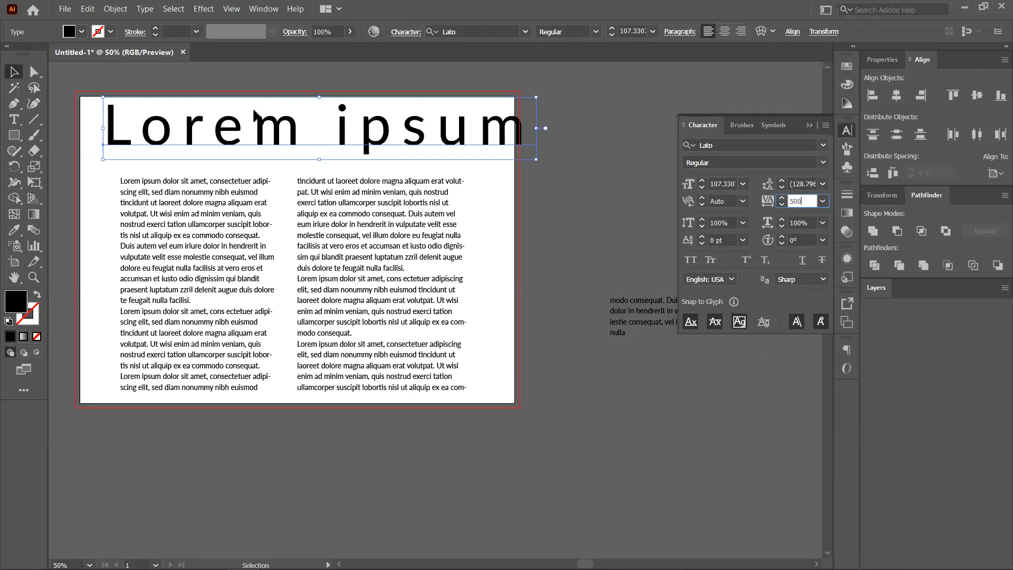
pyautogui.click(317, 128)
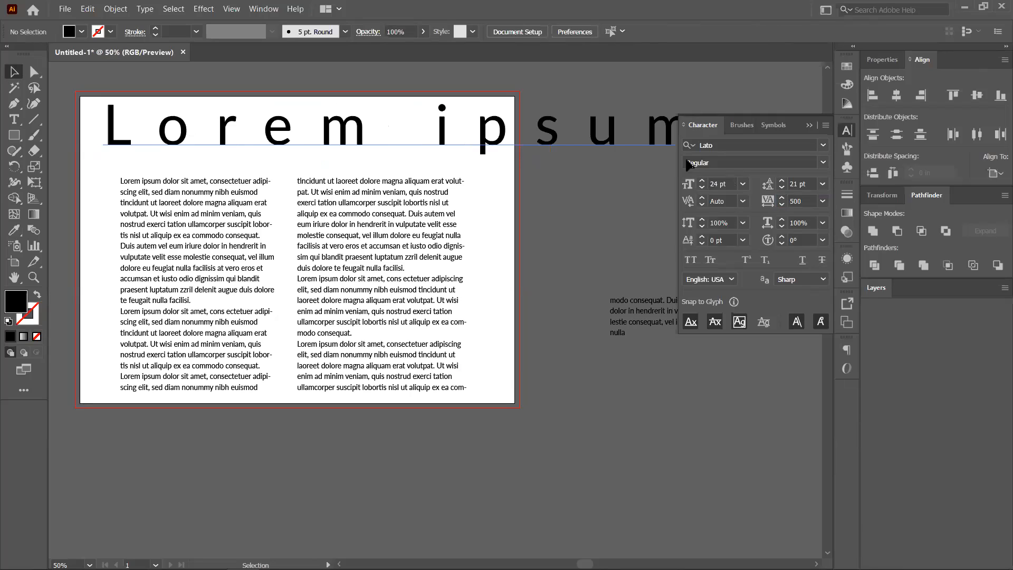
# Reset the heading's tracking to 0 and deselect it.
pyautogui.click(823, 200)
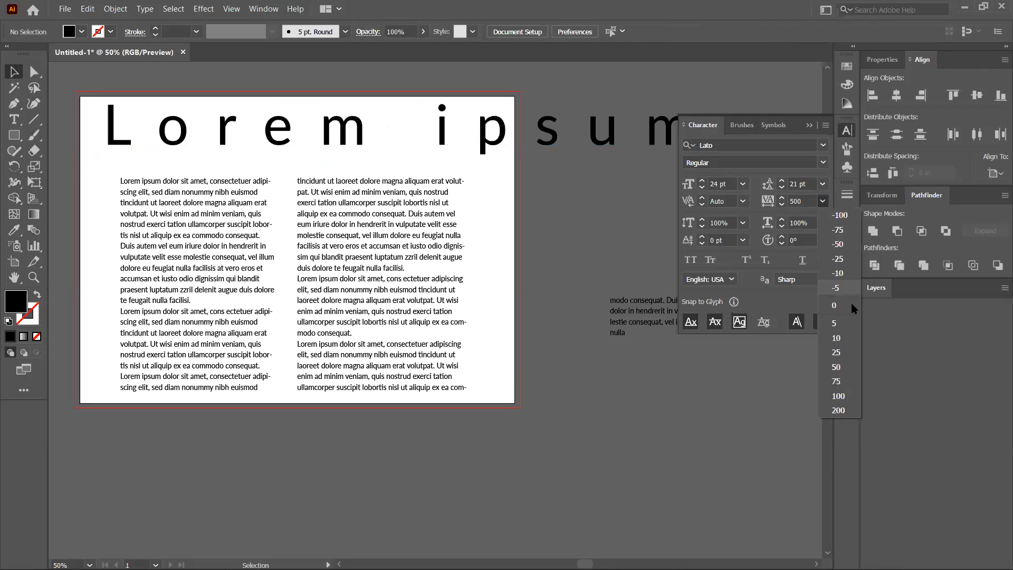
pyautogui.click(853, 307)
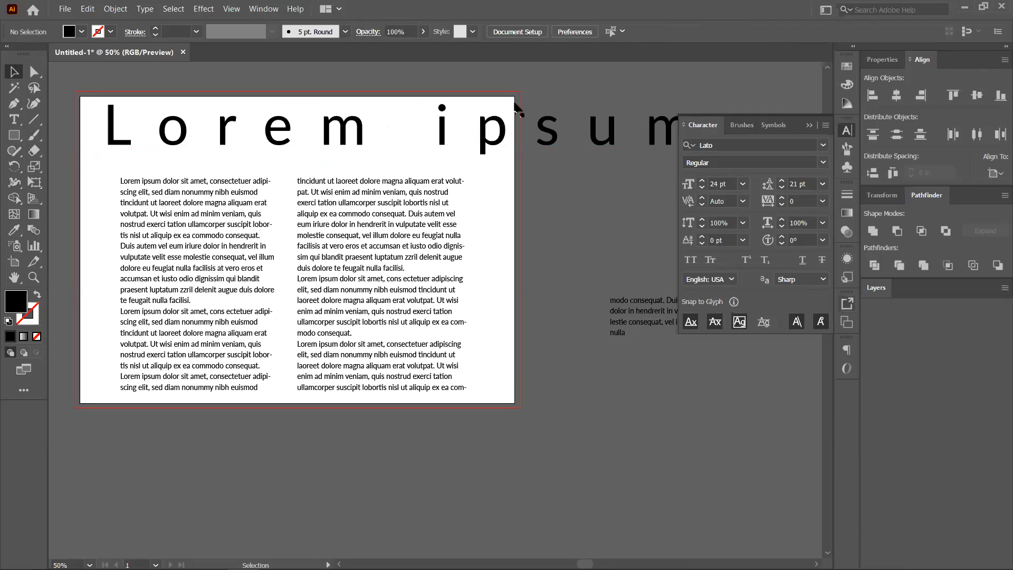
pyautogui.click(506, 133)
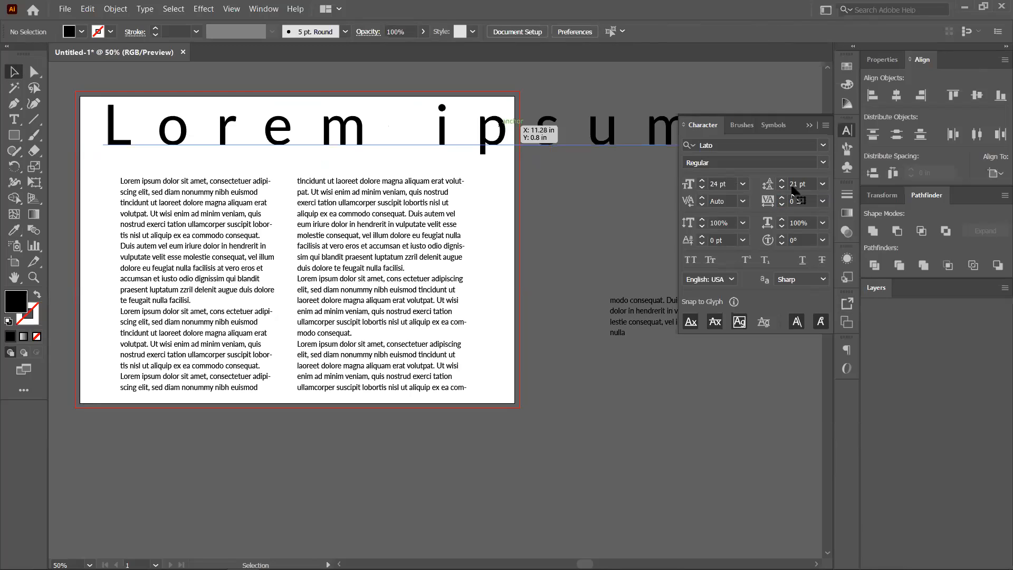
pyautogui.click(823, 201)
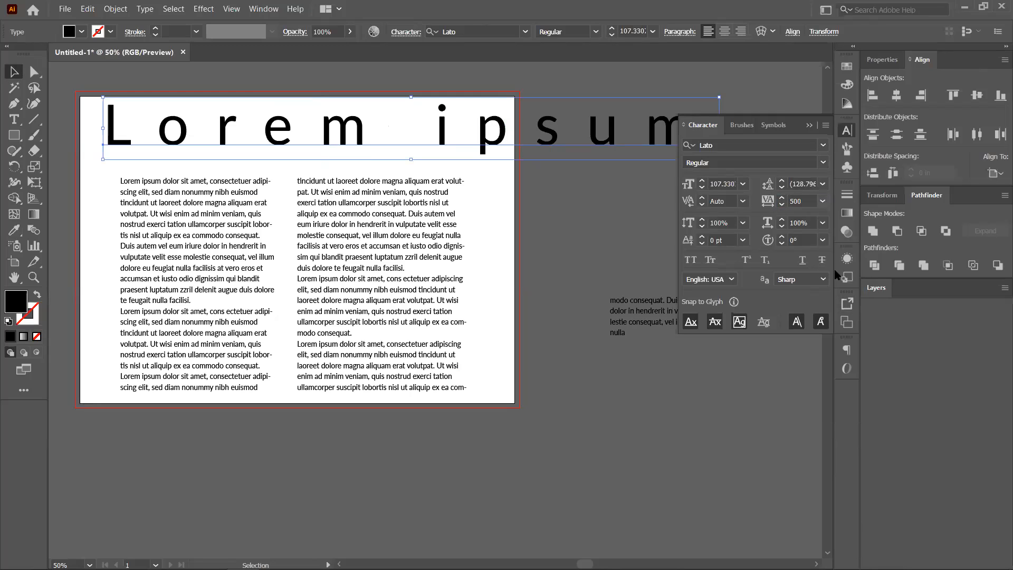
pyautogui.click(837, 304)
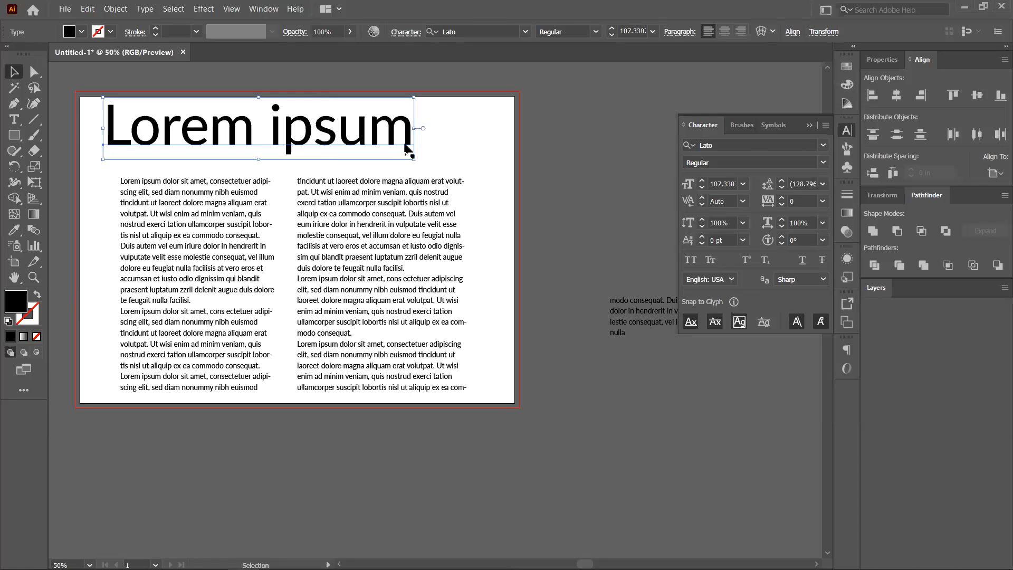
pyautogui.click(416, 131)
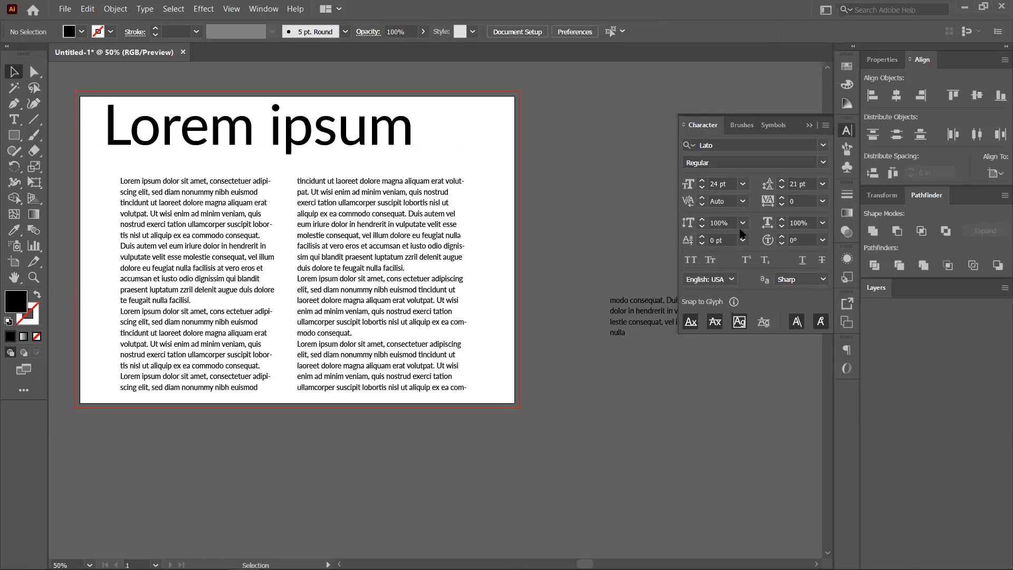
# Scale the heading up to about 321 pt, resetting horizontal and vertical scale to 100%.
pyautogui.click(306, 128)
pyautogui.moveTo(306, 128); pyautogui.dragTo(312, 246)
pyautogui.moveTo(264, 216); pyautogui.dragTo(253, 91)
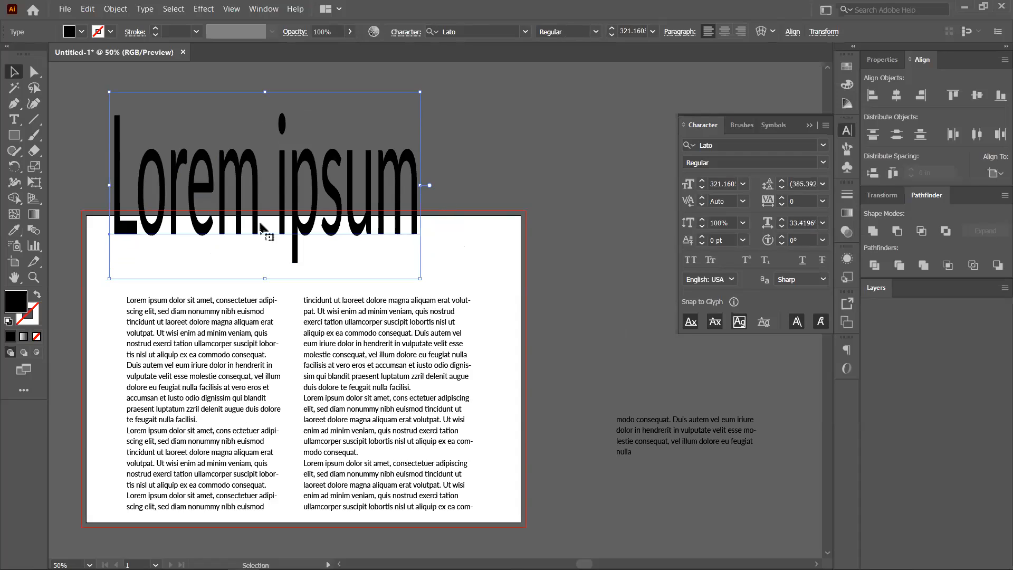
pyautogui.click(823, 223)
pyautogui.click(850, 295)
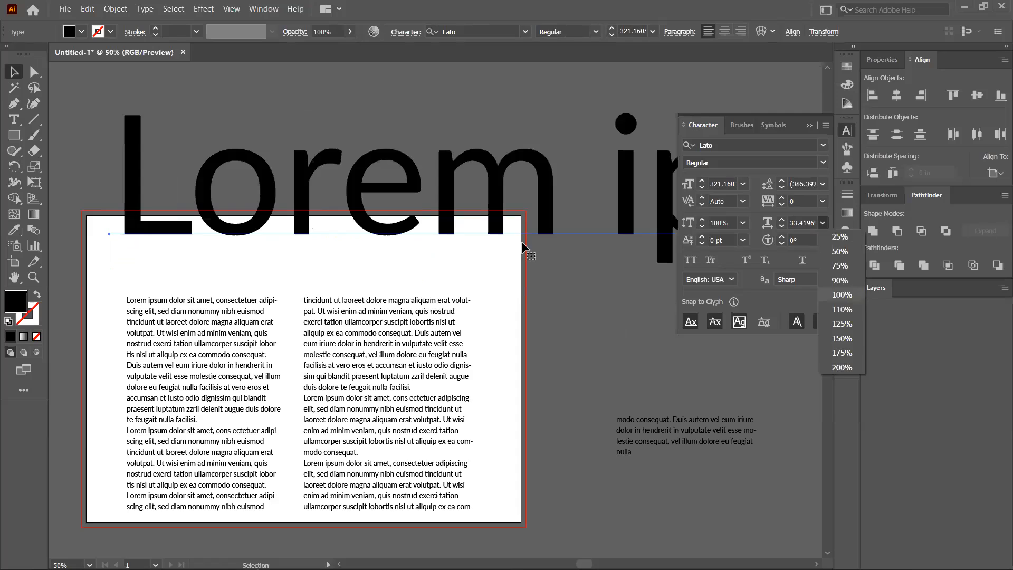
pyautogui.hotkey('ctrl', '-')
pyautogui.hotkey('ctrl', '-')
pyautogui.hotkey('ctrl', '-')
pyautogui.moveTo(476, 262); pyautogui.dragTo(235, 352)
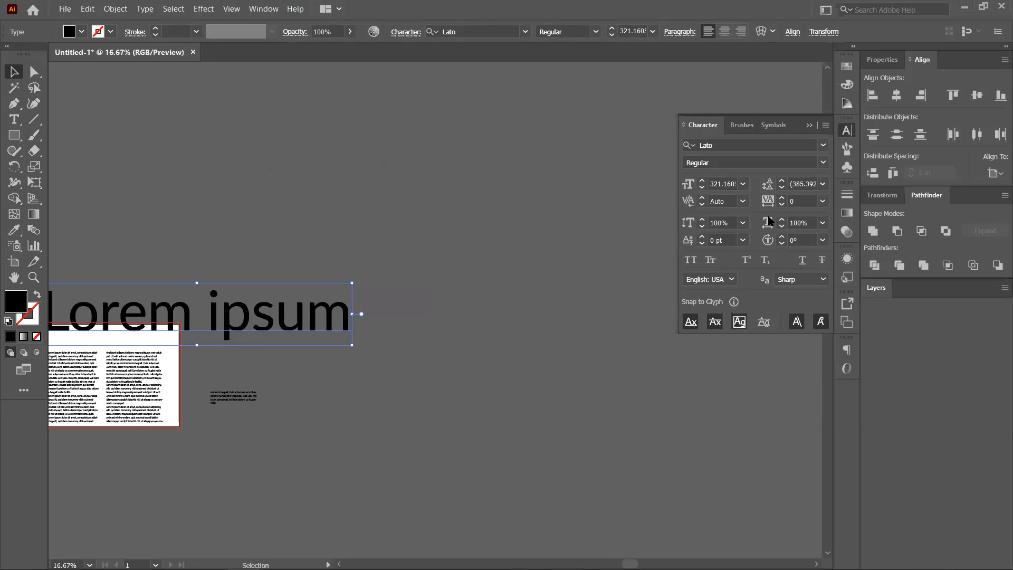
pyautogui.click(743, 223)
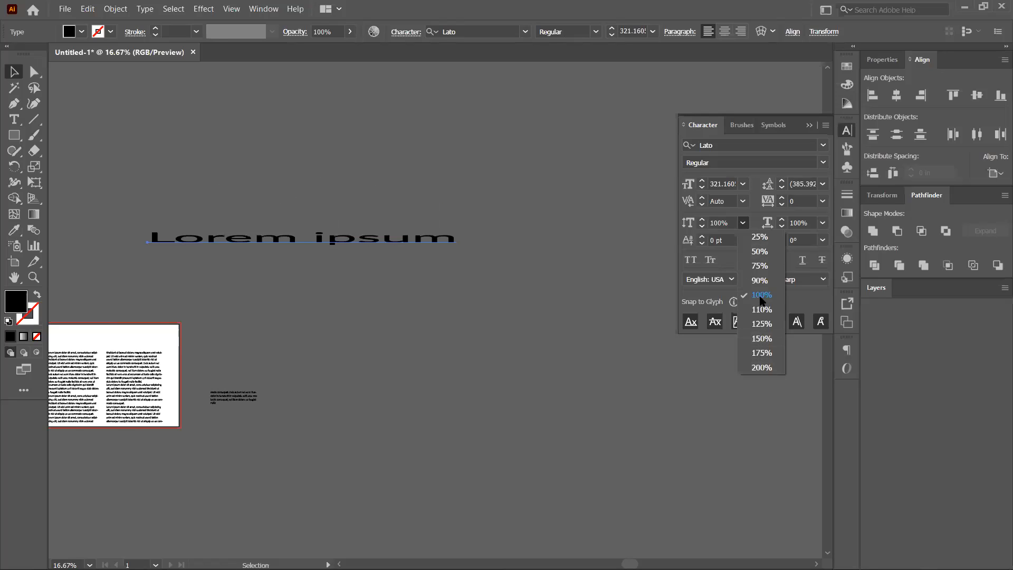
pyautogui.click(822, 222)
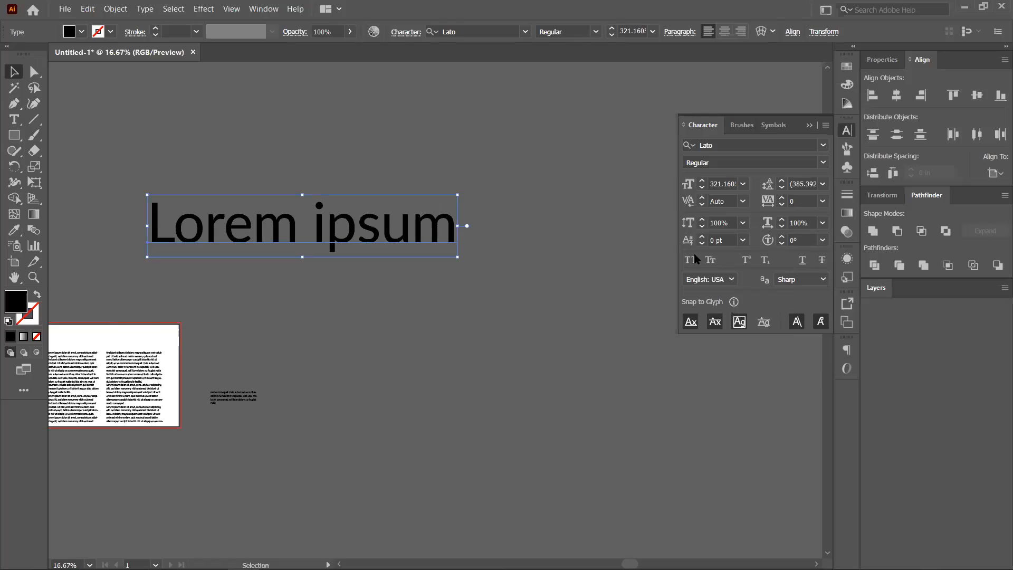
pyautogui.click(600, 257)
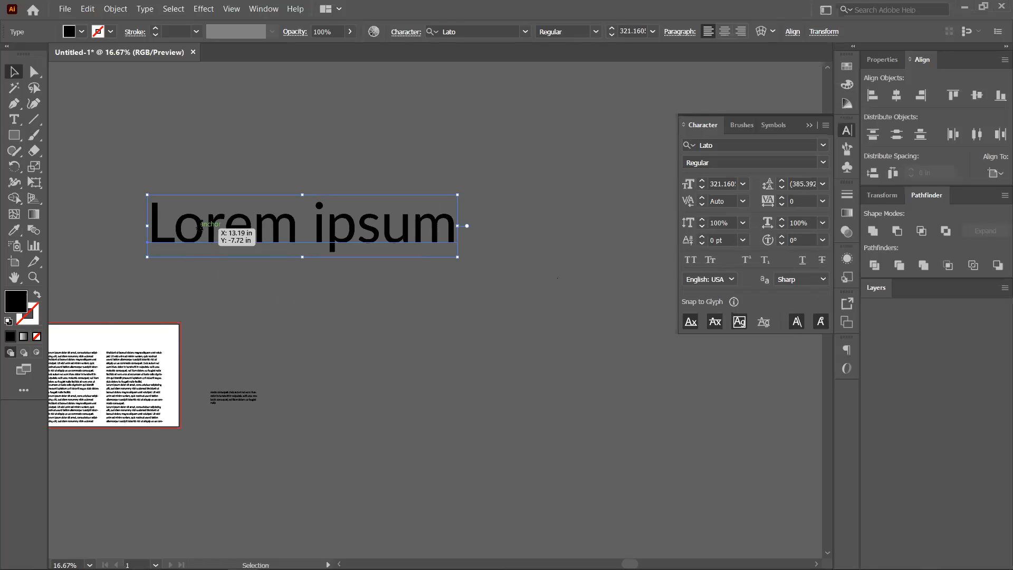
# Edit the heading text and select the o after the L.
pyautogui.doubleClick(200, 226)
pyautogui.click(185, 228)
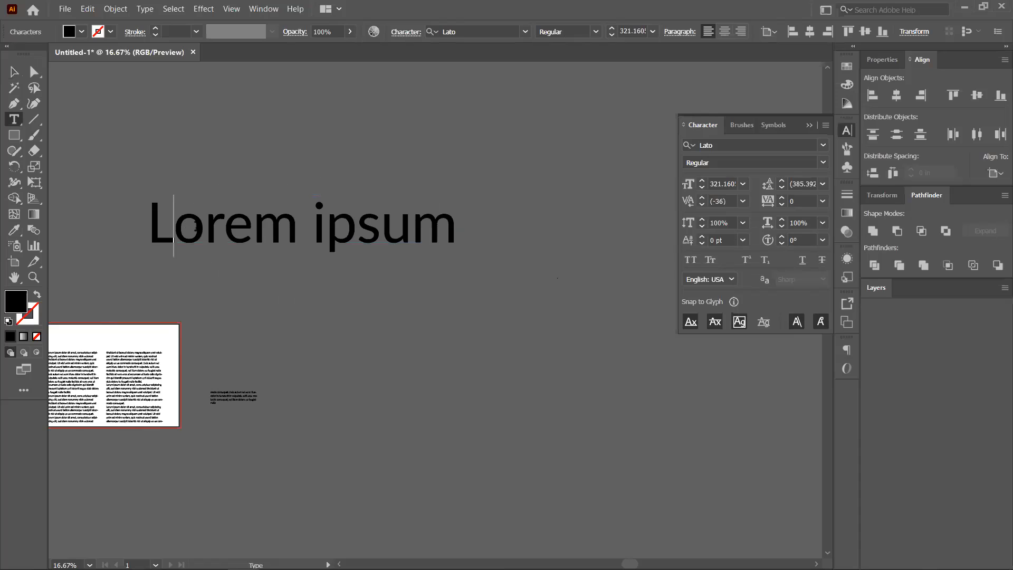
pyautogui.hotkey('shift', 'Right')
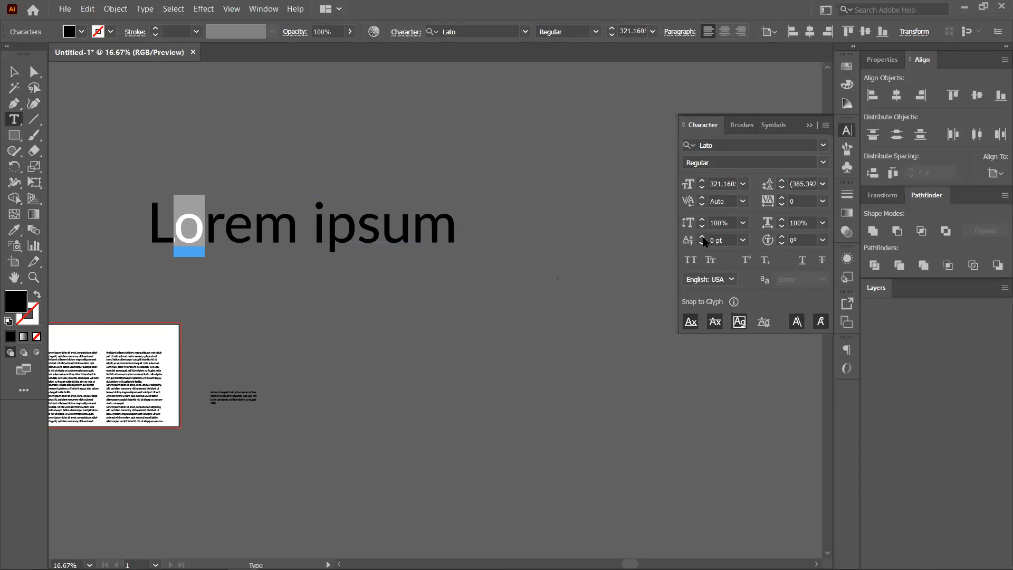
pyautogui.click(702, 239)
pyautogui.click(702, 239)
pyautogui.click(702, 238)
pyautogui.click(702, 238)
pyautogui.click(702, 239)
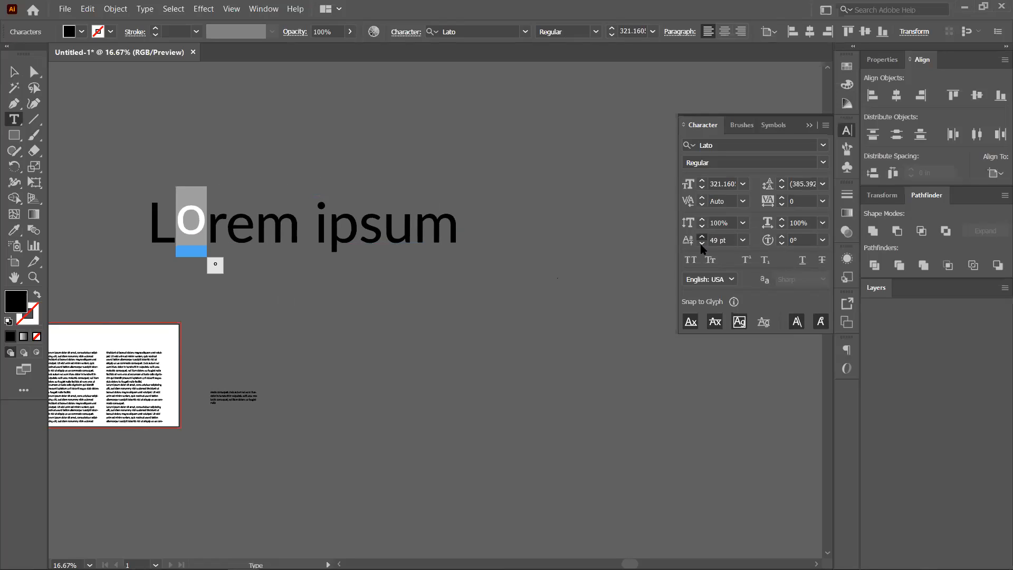
pyautogui.click(702, 244)
pyautogui.click(702, 244)
pyautogui.click(702, 244)
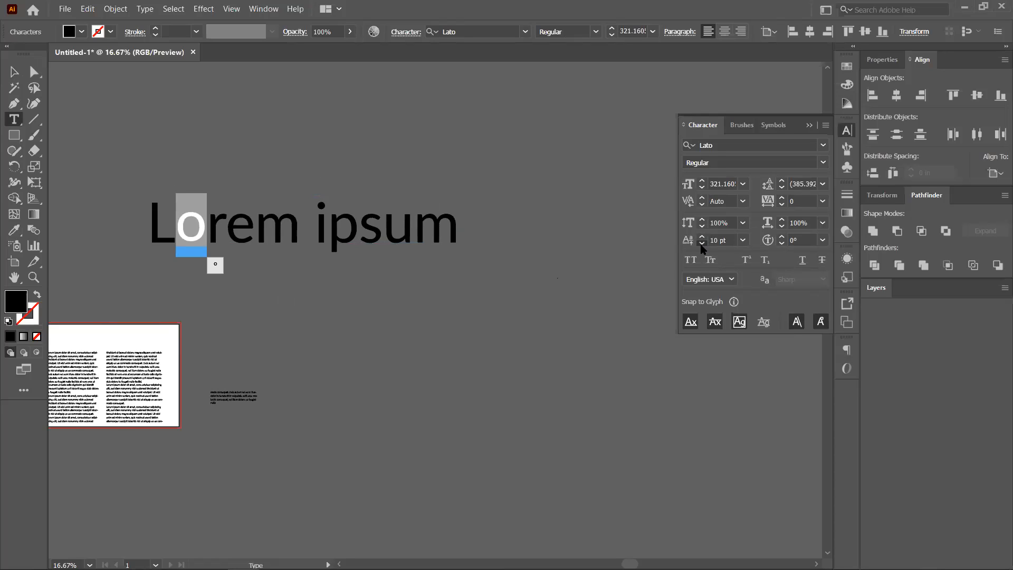
pyautogui.click(702, 244)
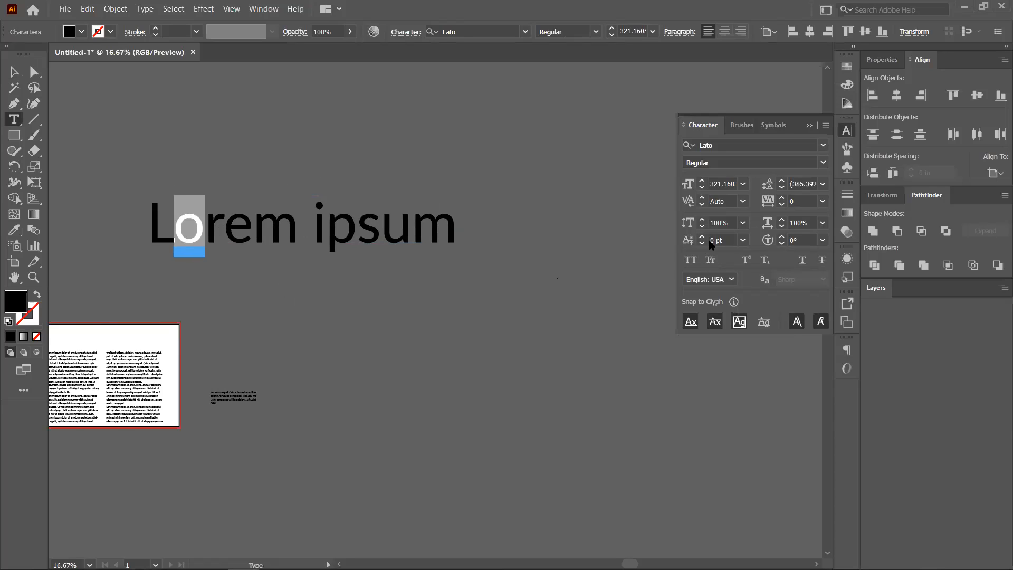
pyautogui.click(783, 237)
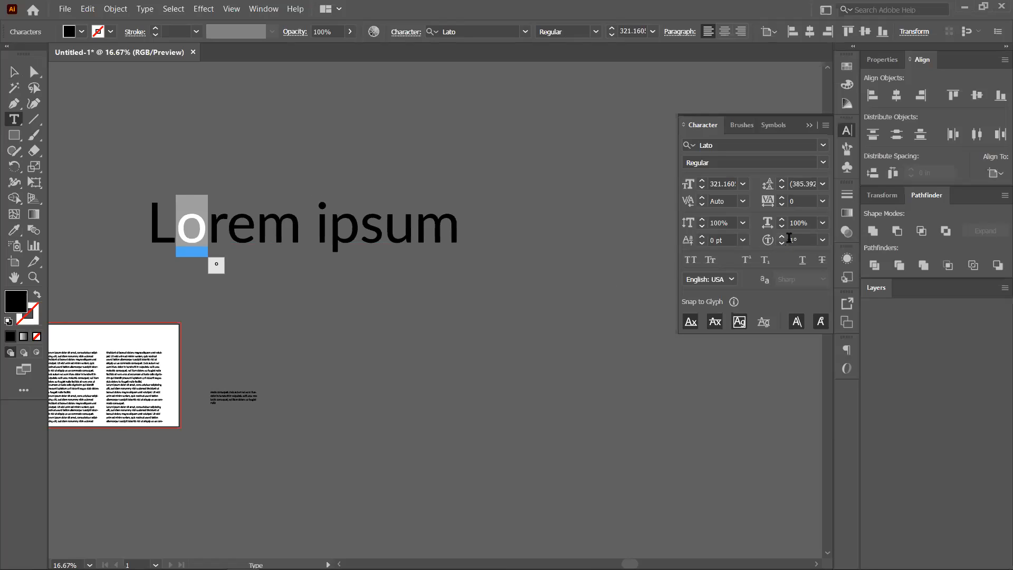
pyautogui.click(823, 241)
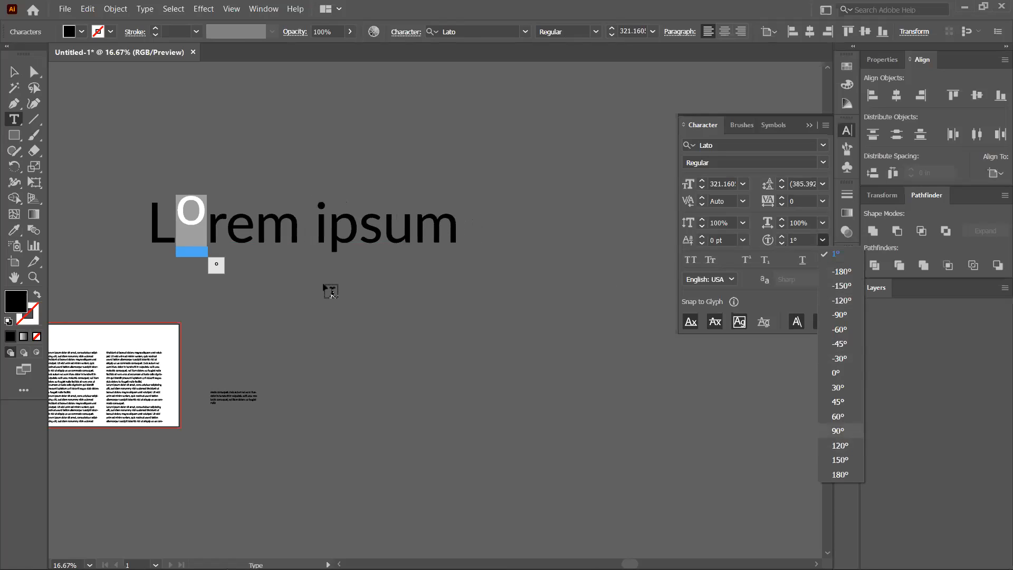
pyautogui.click(270, 241)
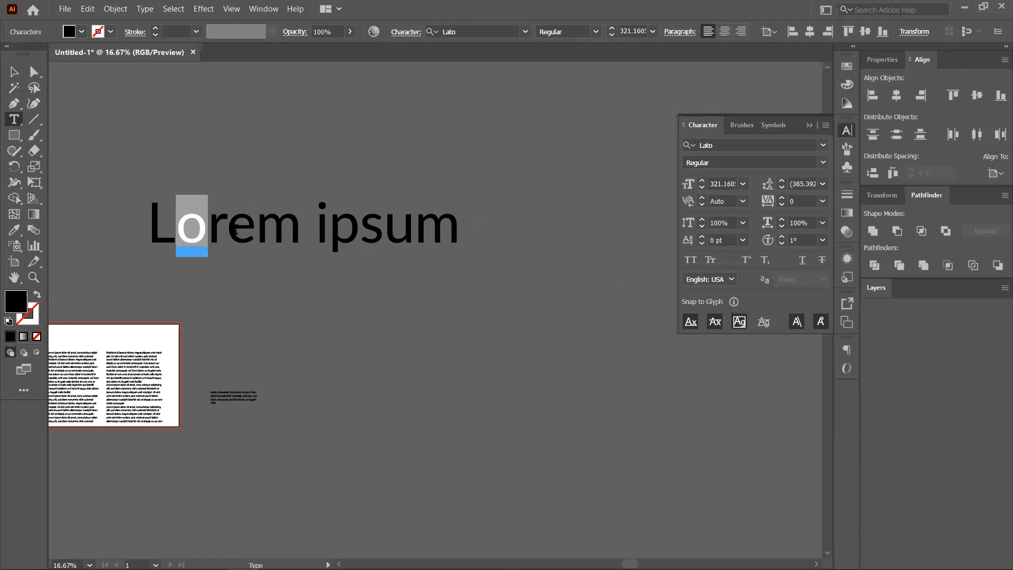
pyautogui.click(237, 229)
pyautogui.hotkey('shift', 'Right')
pyautogui.click(823, 241)
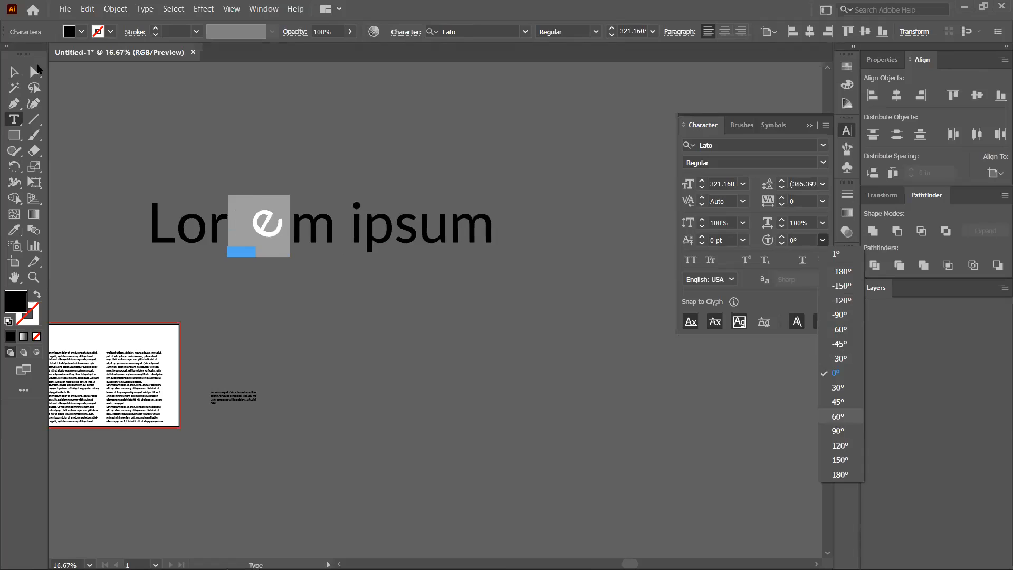
pyautogui.click(360, 143)
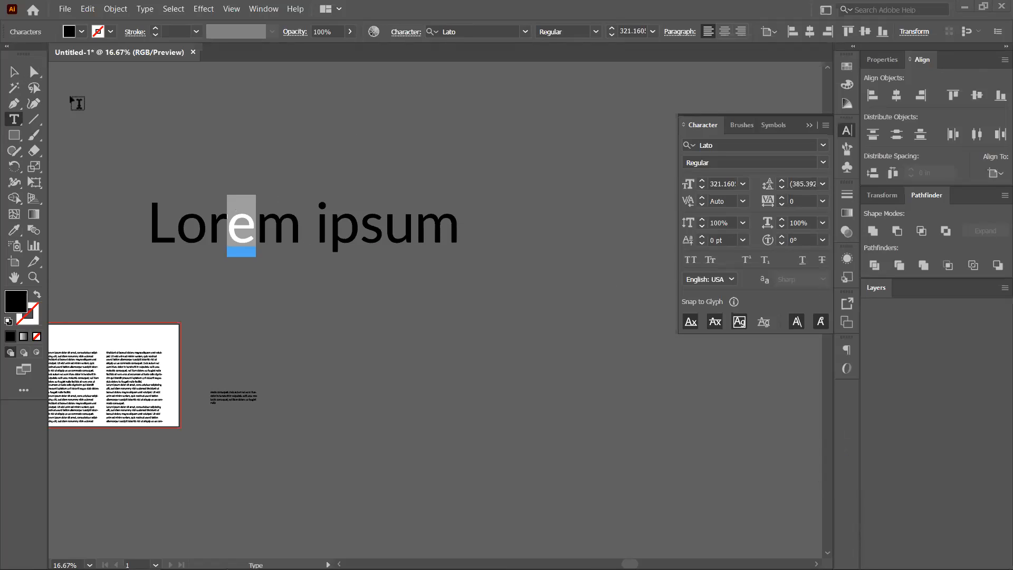
pyautogui.click(250, 236)
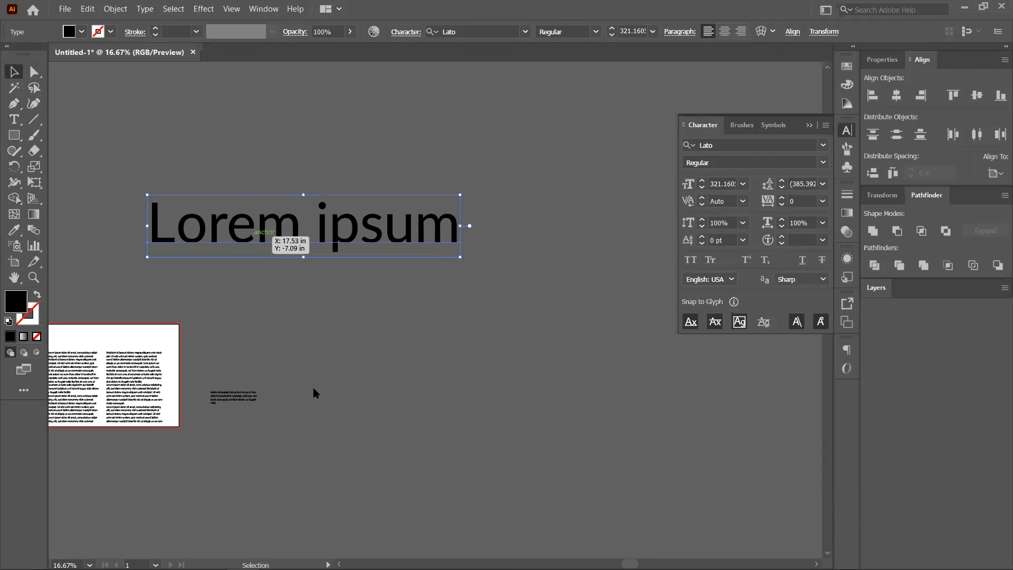
# Convert the Lorem ipsum heading to outlines and ungroup the letters.
pyautogui.rightClick(313, 393)
pyautogui.click(285, 334)
pyautogui.click(267, 280)
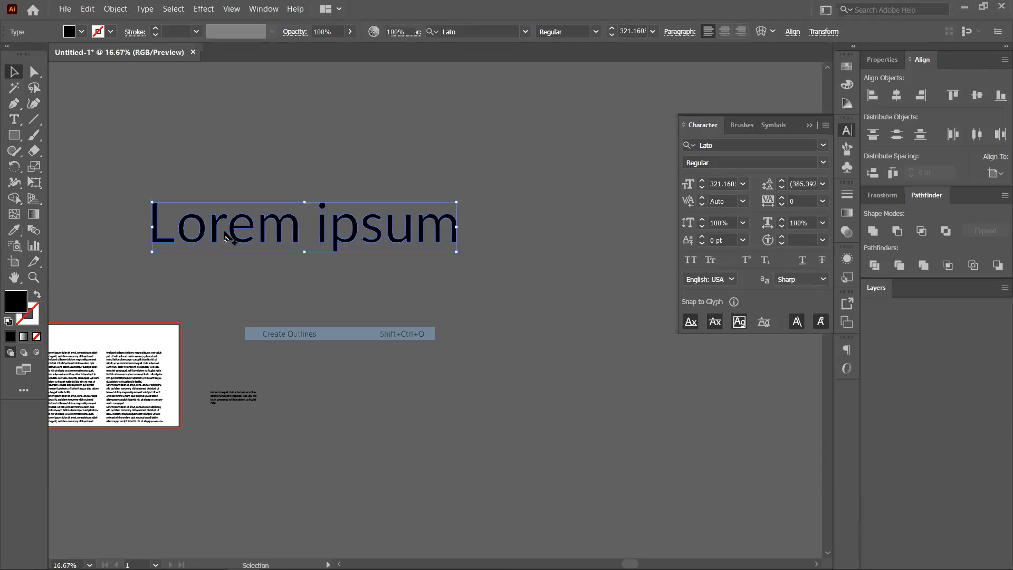
pyautogui.scroll(2, 226, 232)
pyautogui.click(243, 228)
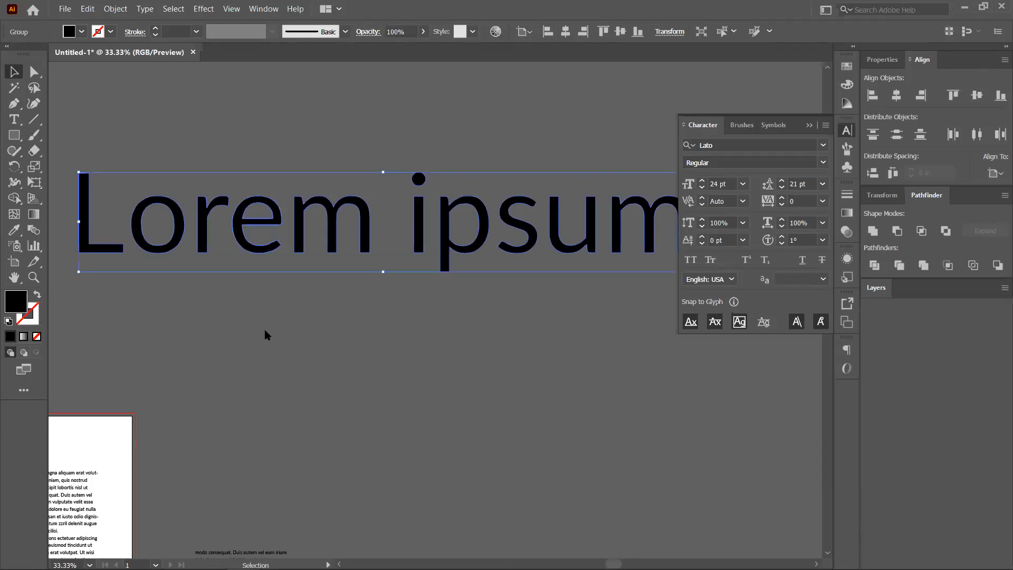
pyautogui.rightClick(265, 323)
pyautogui.click(273, 316)
# Tilt the letter e about 23 degrees and raise the o above the baseline.
pyautogui.moveTo(236, 246); pyautogui.dragTo(267, 168)
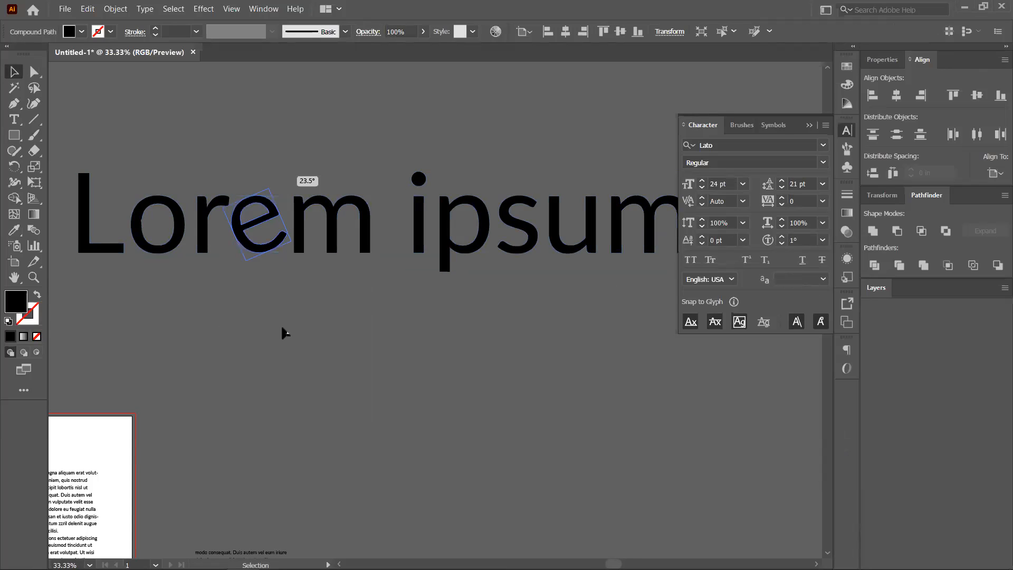
pyautogui.click(168, 212)
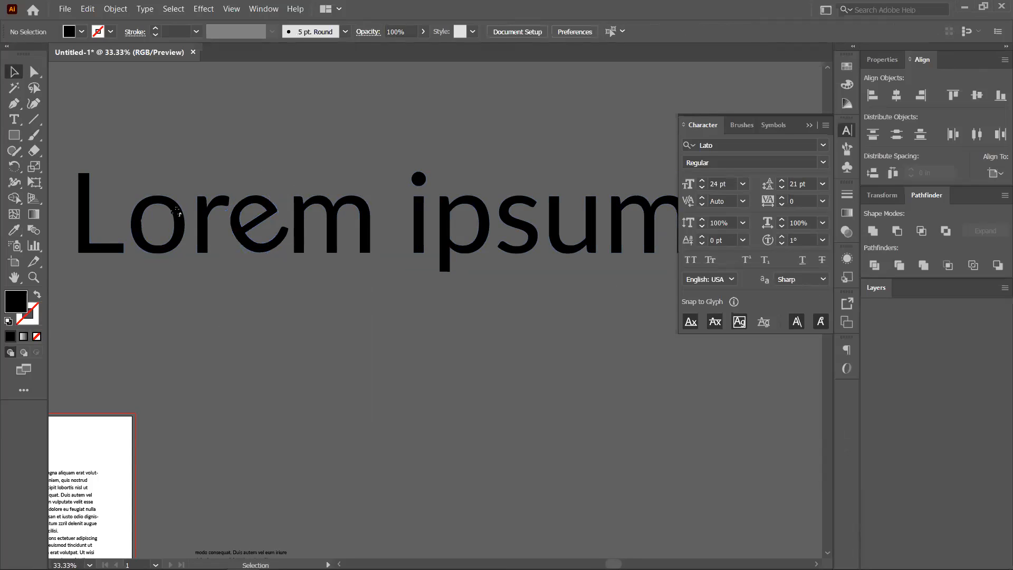
pyautogui.click(185, 235)
pyautogui.press('Up')
pyautogui.press('Up')
pyautogui.press('Up')
pyautogui.hotkey('shift', 'Up')
pyautogui.hotkey('shift', 'Up')
pyautogui.click(332, 313)
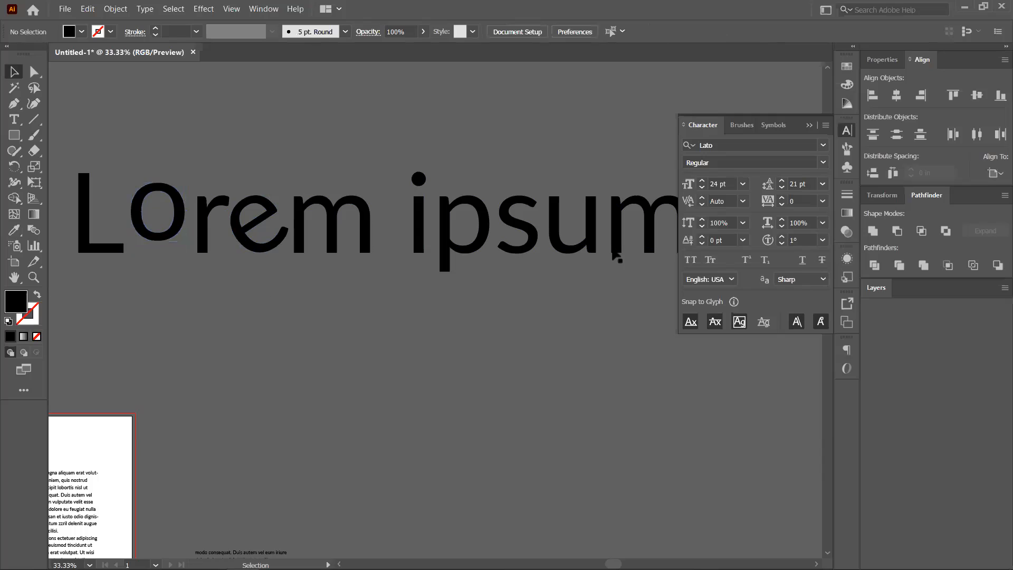
# Reset character rotation to 0° and zoom out to view the heading.
pyautogui.click(822, 240)
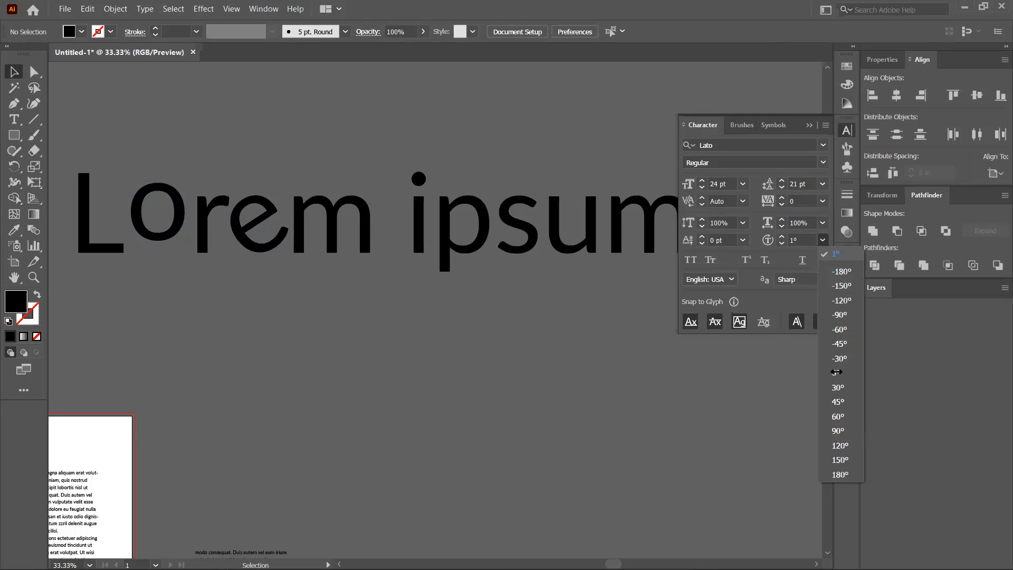
pyautogui.click(836, 372)
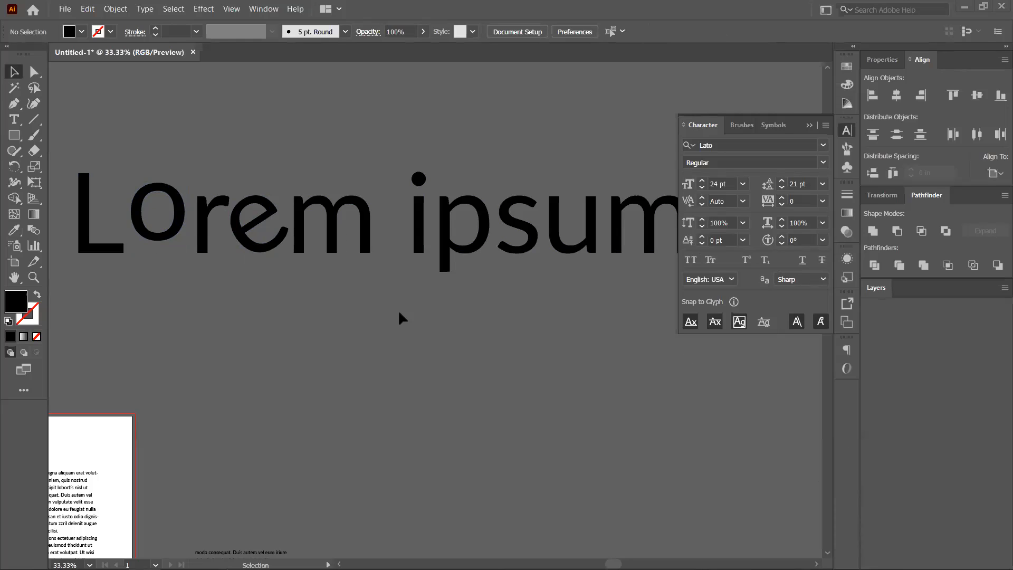
pyautogui.hotkey('ctrl', '-')
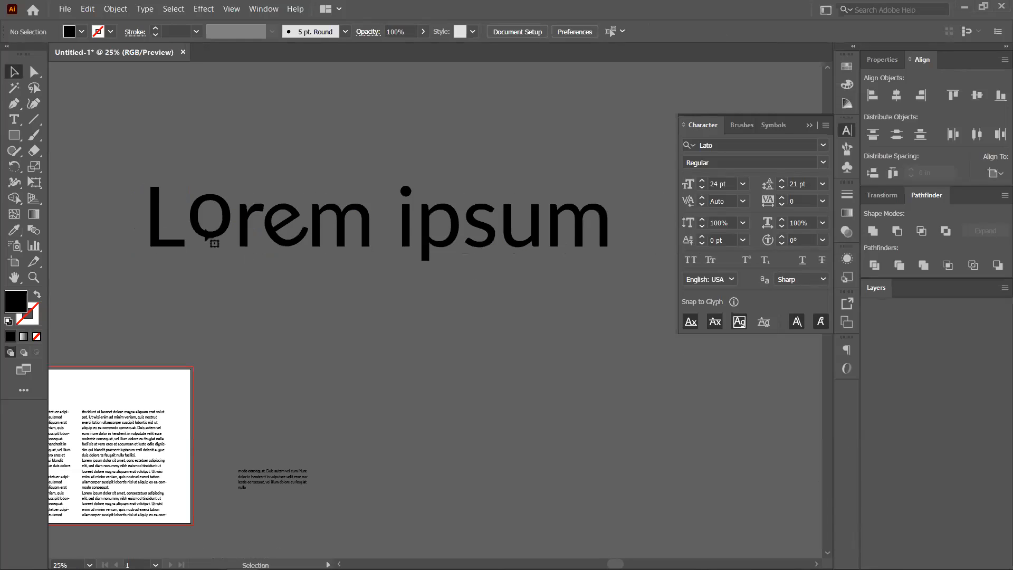
# Drag the o and m out of the word, then undo the move.
pyautogui.moveTo(230, 239); pyautogui.dragTo(302, 343)
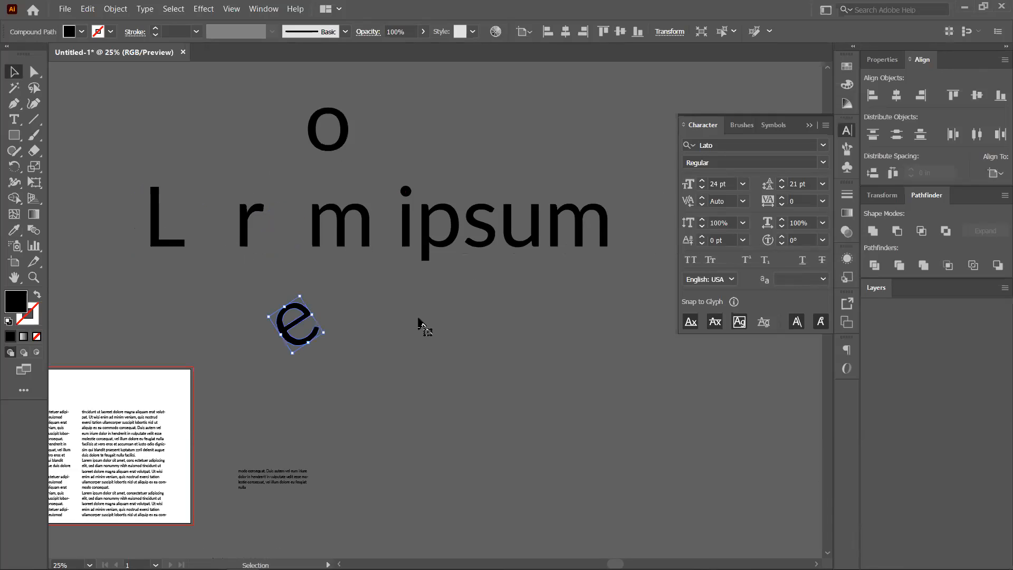
pyautogui.moveTo(346, 237); pyautogui.dragTo(415, 315)
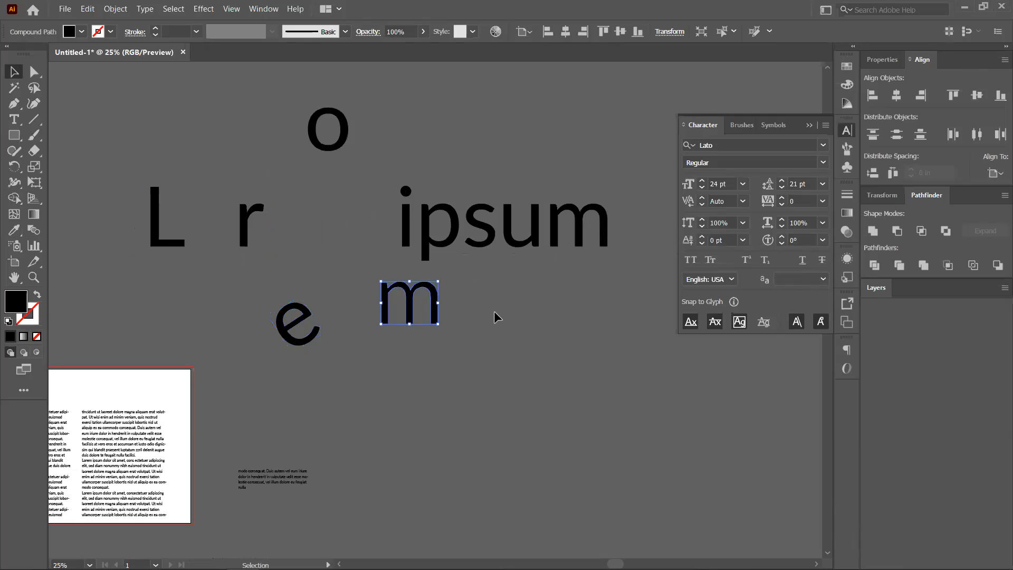
pyautogui.hotkey('ctrl', 'z')
pyautogui.hotkey('ctrl', 'z')
pyautogui.hotkey('ctrl', 'z')
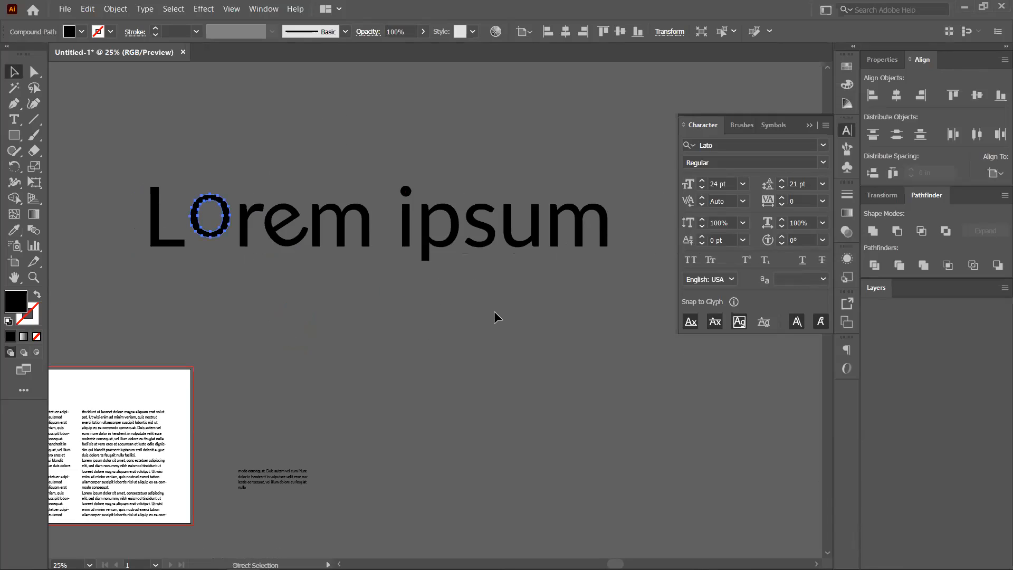
# Reselect the outlined o and nudge it back down to the baseline.
pyautogui.click(782, 237)
pyautogui.press('ctrl')
pyautogui.hotkey('ctrl', 'z')
pyautogui.hotkey('ctrl', 'z')
pyautogui.hotkey('ctrl', 'z')
pyautogui.hotkey('ctrl', 'z')
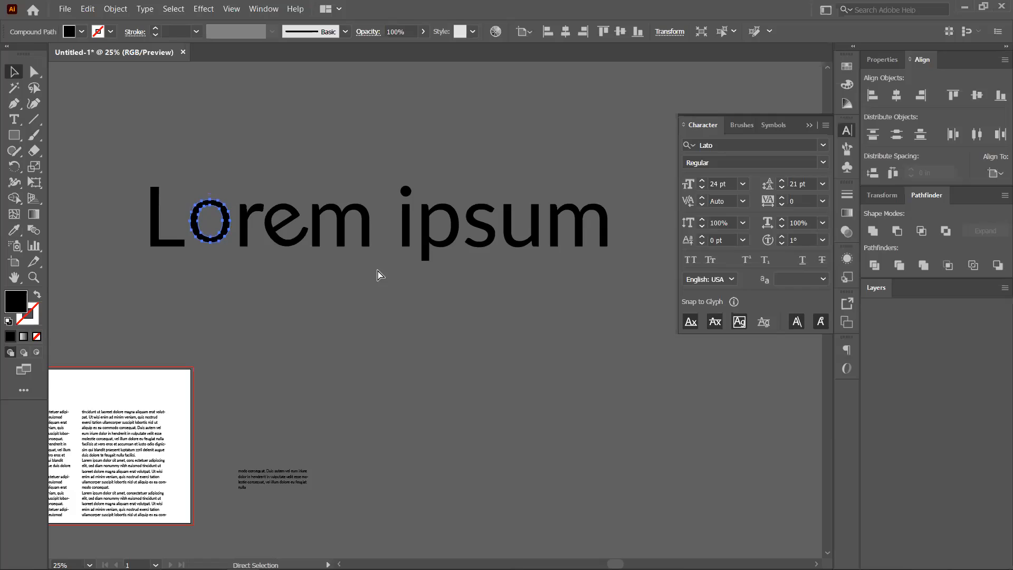
pyautogui.hotkey('ctrl', 'z')
pyautogui.hotkey('ctrl', 'z')
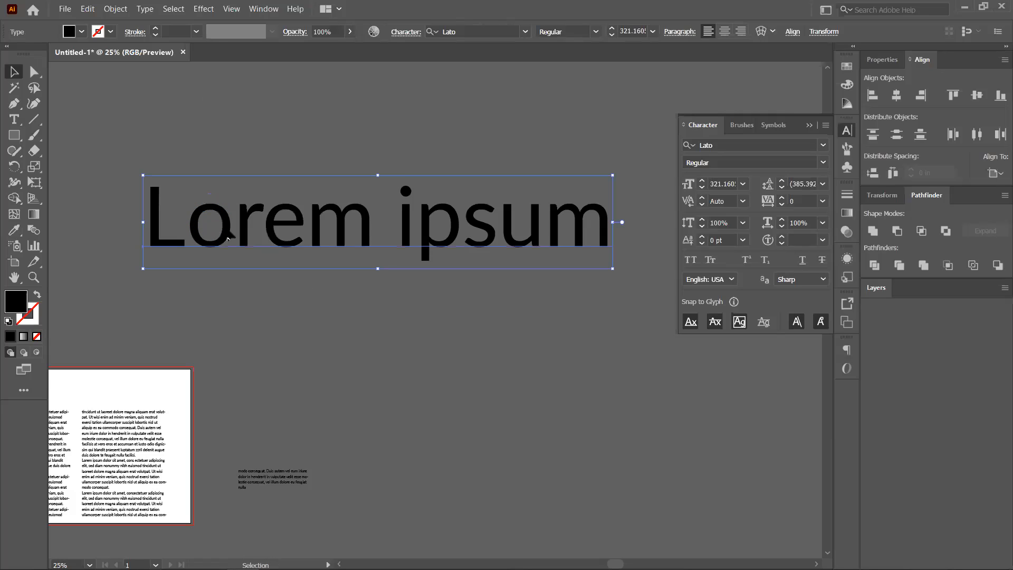
# Restore the heading as live Lato text, try All Caps and Small Caps, then revert to mixed case.
pyautogui.click(248, 280)
pyautogui.click(334, 203)
pyautogui.click(691, 260)
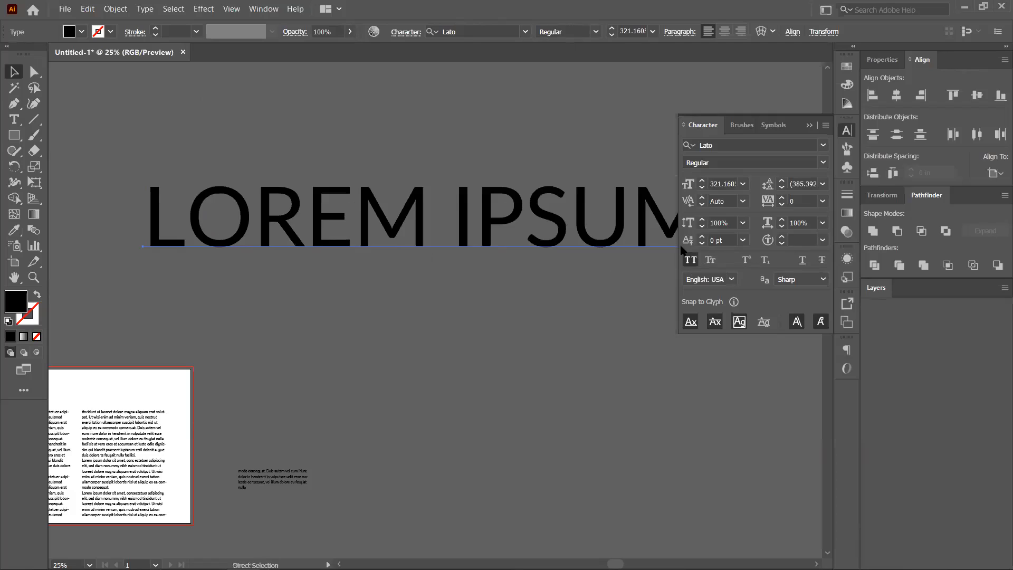
pyautogui.click(691, 260)
pyautogui.click(711, 261)
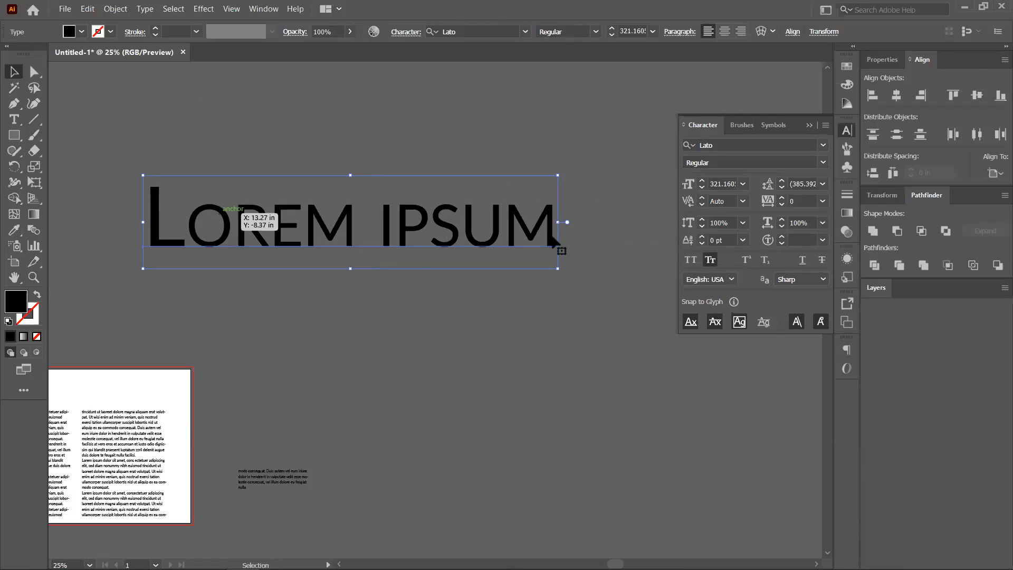
pyautogui.hotkey('ctrl', 'z')
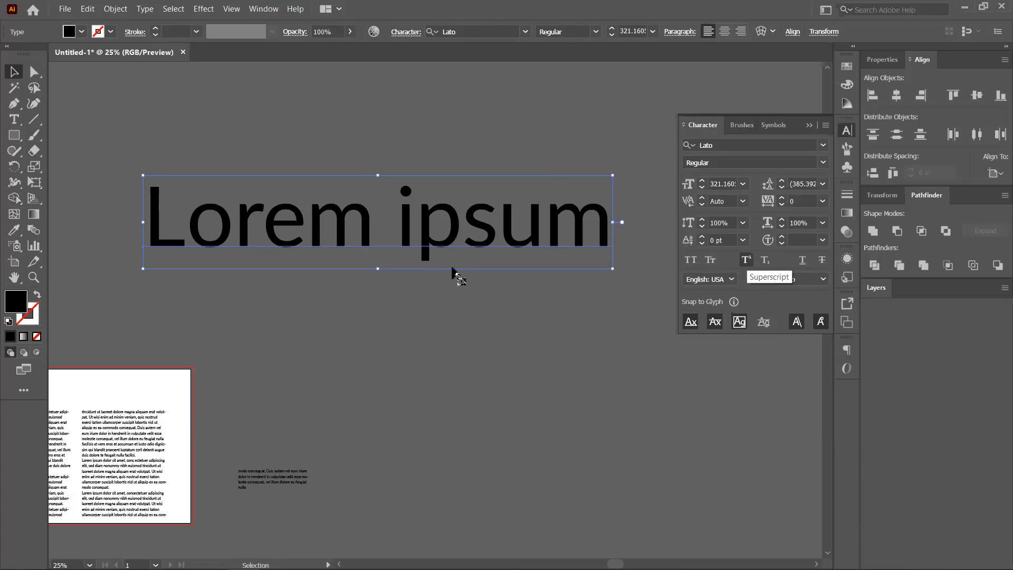
pyautogui.click(457, 278)
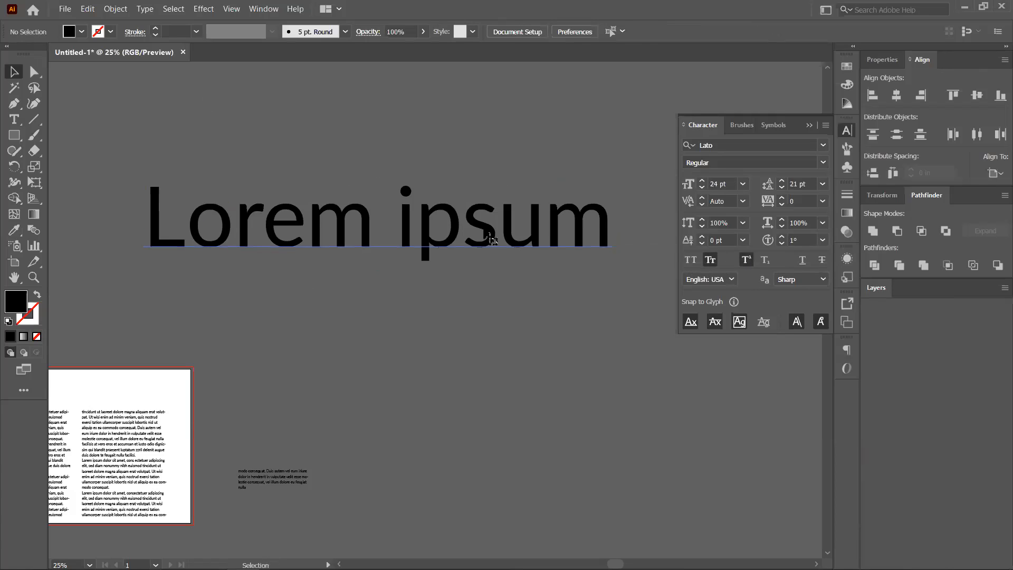
pyautogui.click(491, 239)
pyautogui.doubleClick(496, 232)
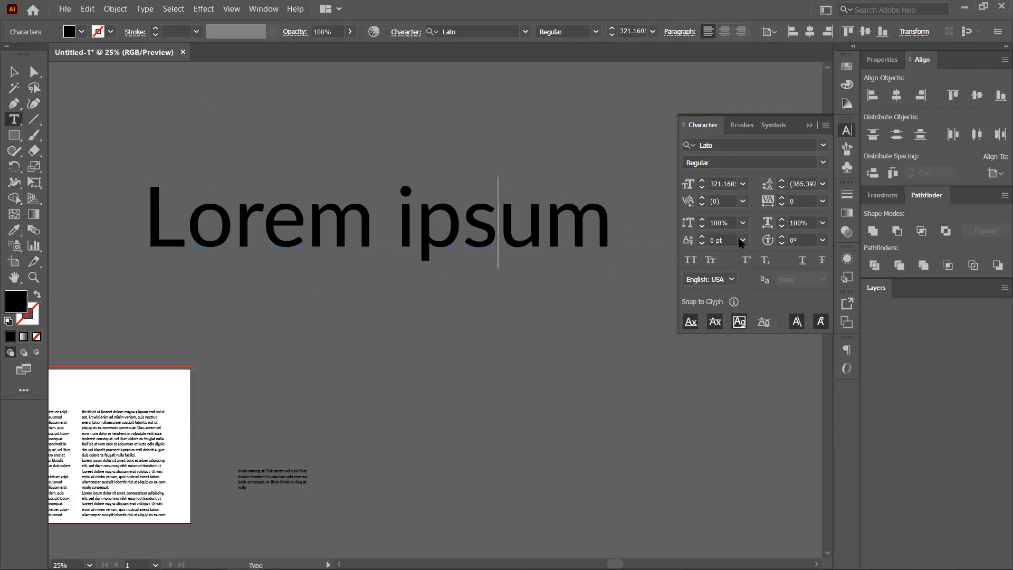
pyautogui.hotkey('shift', 'Left')
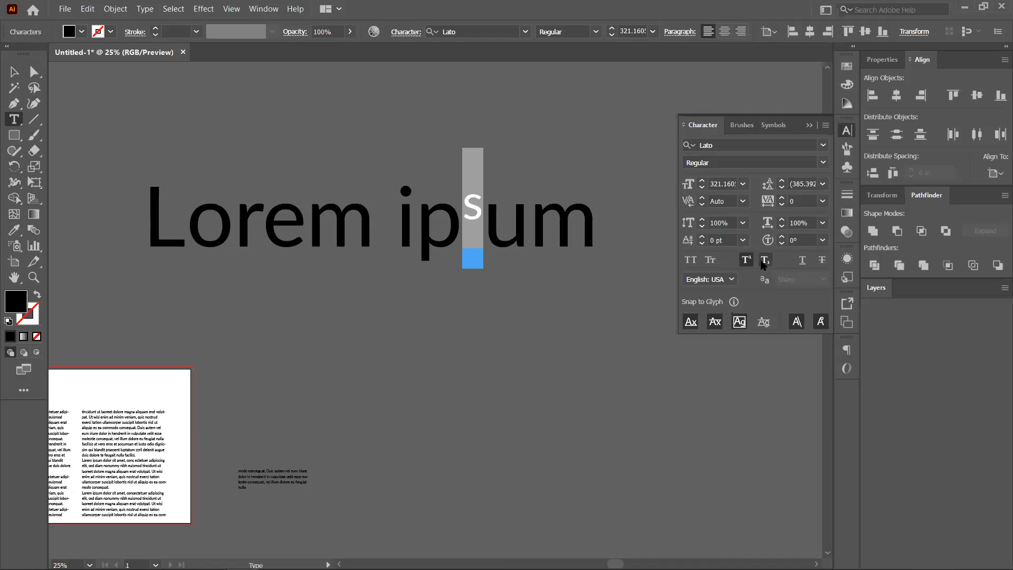
pyautogui.click(764, 260)
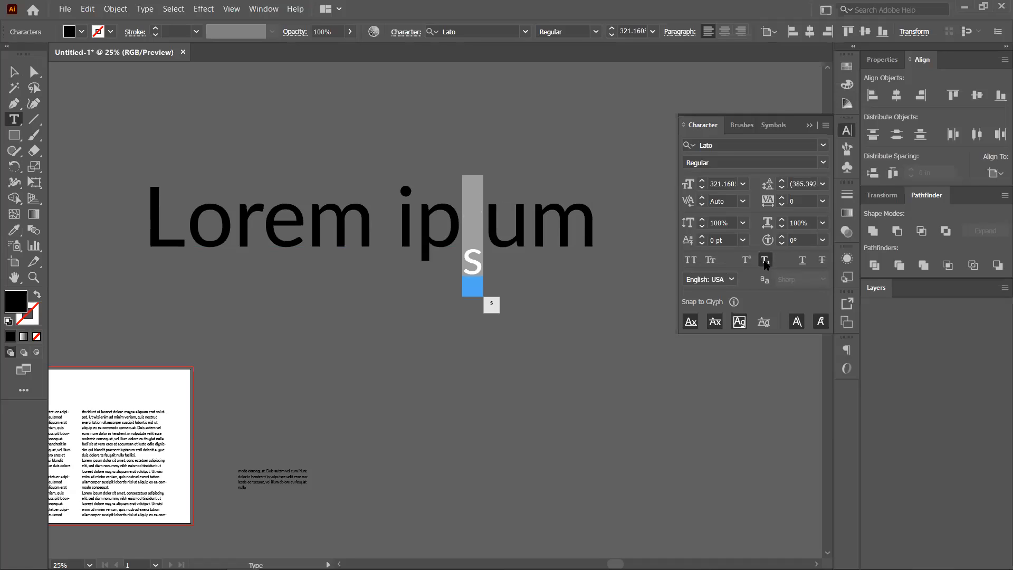
pyautogui.click(765, 261)
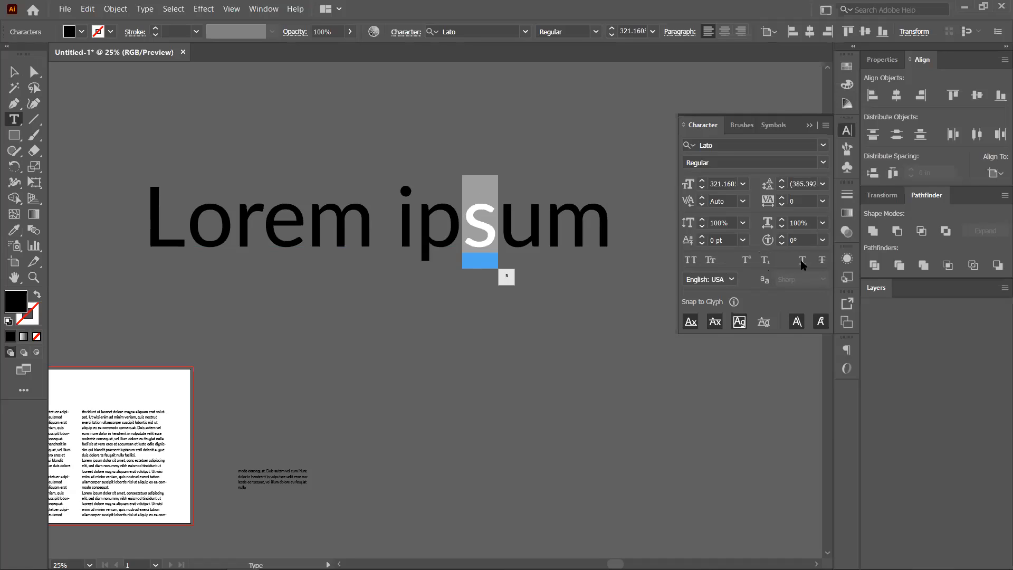
pyautogui.keyDown('ctrl'); pyautogui.click(144, 226); pyautogui.keyUp('ctrl')
pyautogui.click(11, 70)
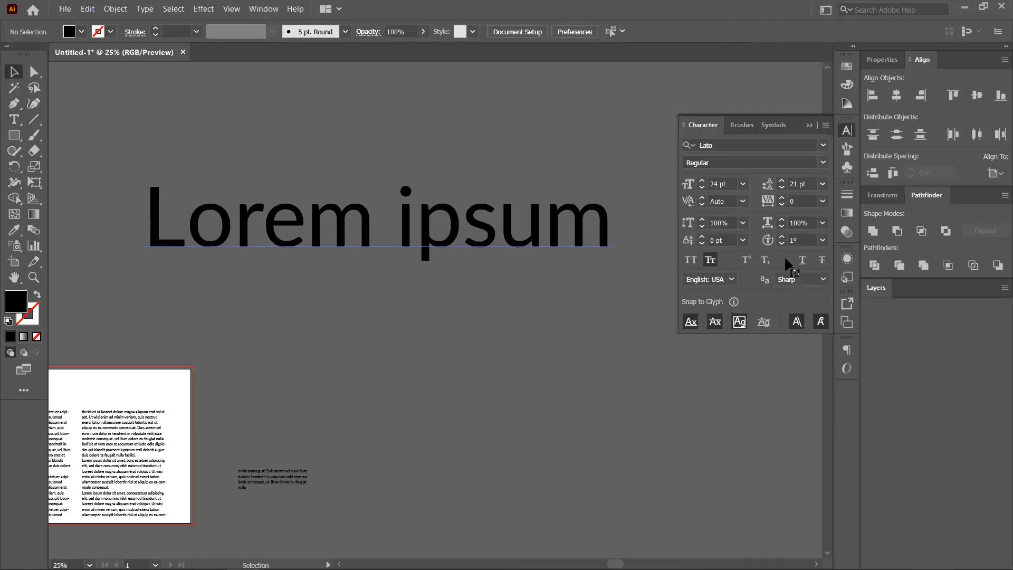
# Try underline and strikethrough on the heading, remove both, and deselect it.
pyautogui.click(805, 260)
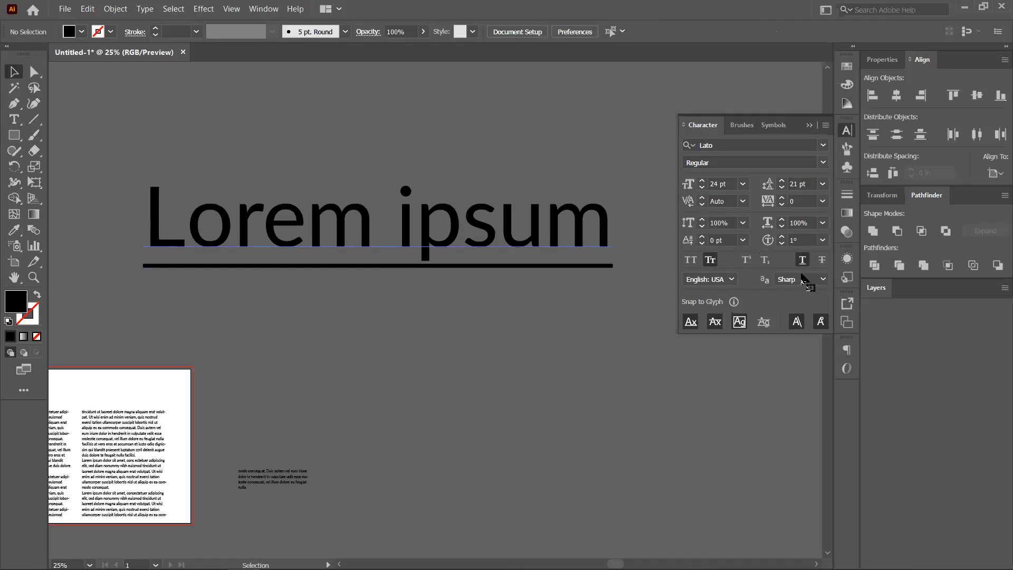
pyautogui.click(823, 261)
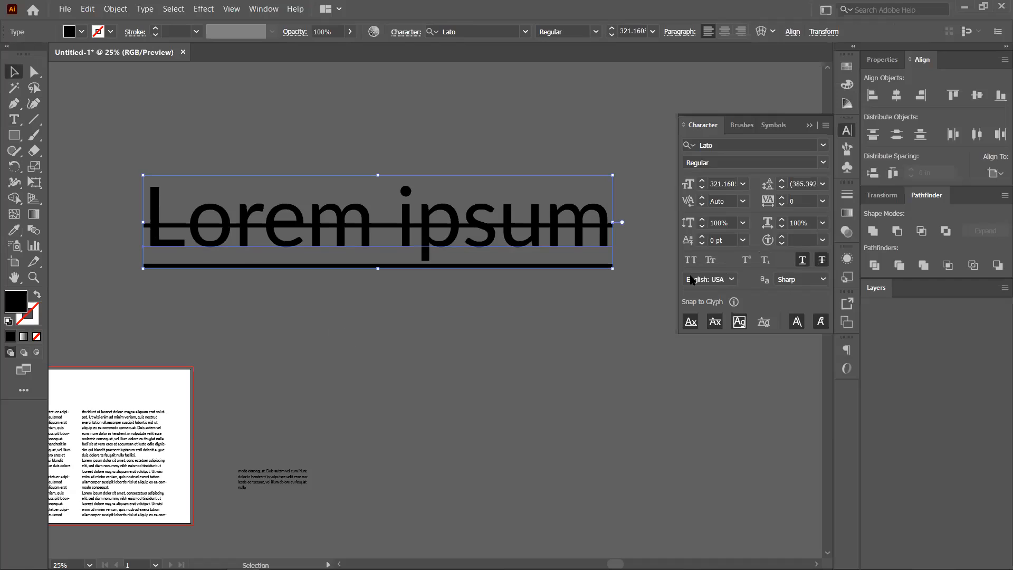
pyautogui.click(806, 261)
pyautogui.click(821, 260)
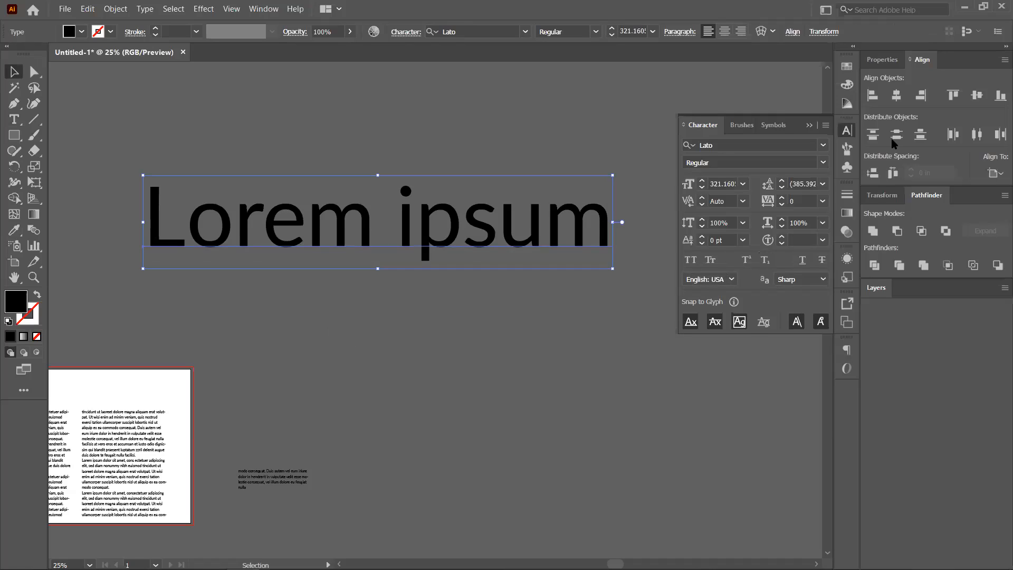
pyautogui.hotkey('ctrl', 'shift', 'a')
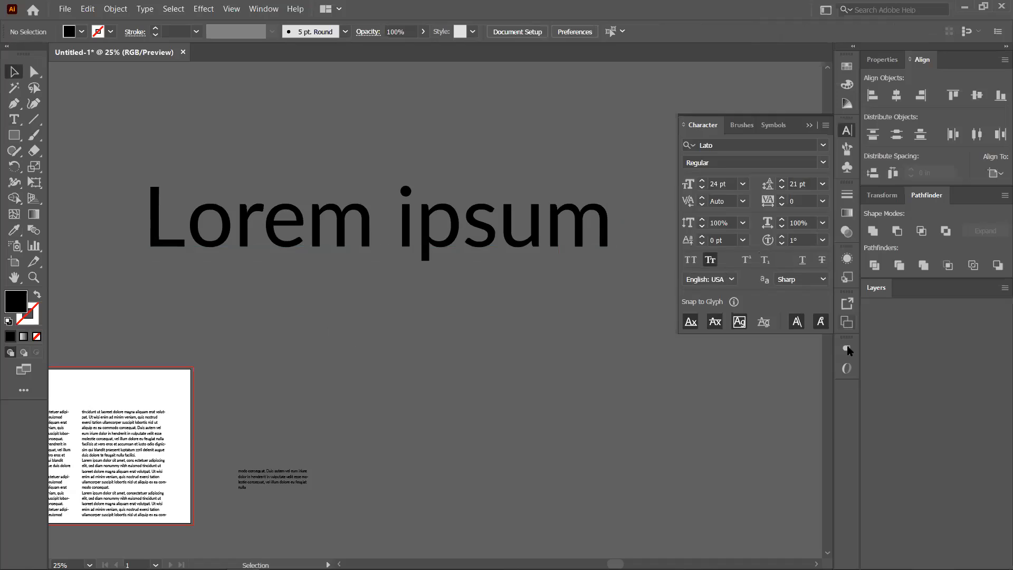
pyautogui.click(847, 349)
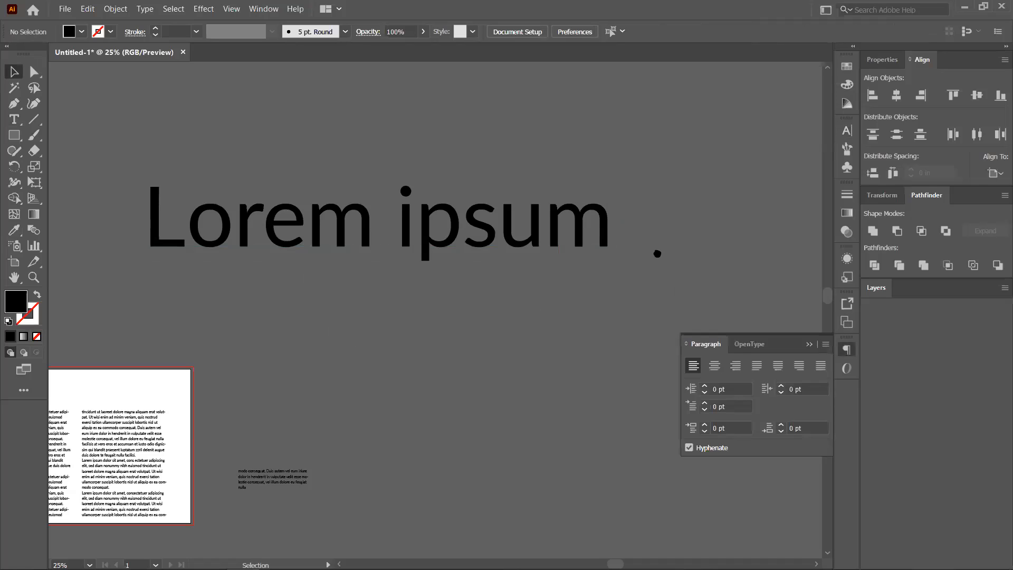
# Select the body column and, after trying center and right, justify it with last line left.
pyautogui.scroll(-3, 394, 295)
pyautogui.hscroll(-6, 395, 295)
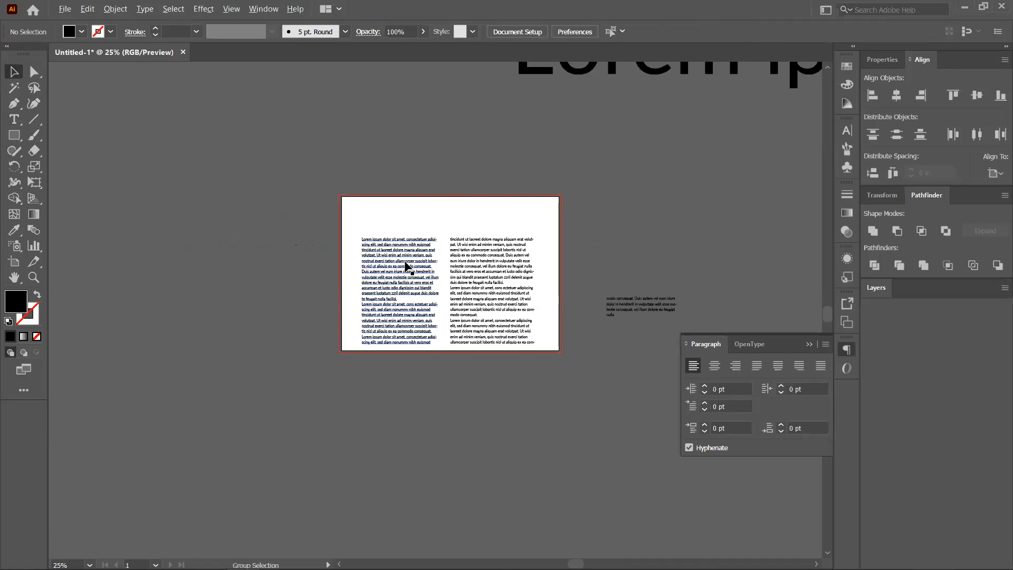
pyautogui.scroll(1, 409, 265)
pyautogui.click(425, 290)
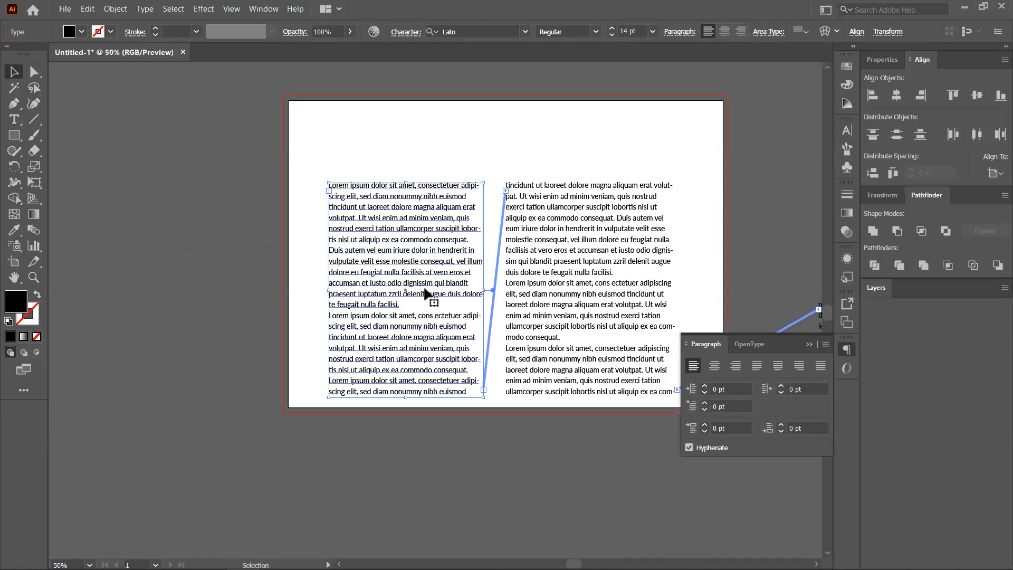
pyautogui.click(715, 366)
pyautogui.click(736, 365)
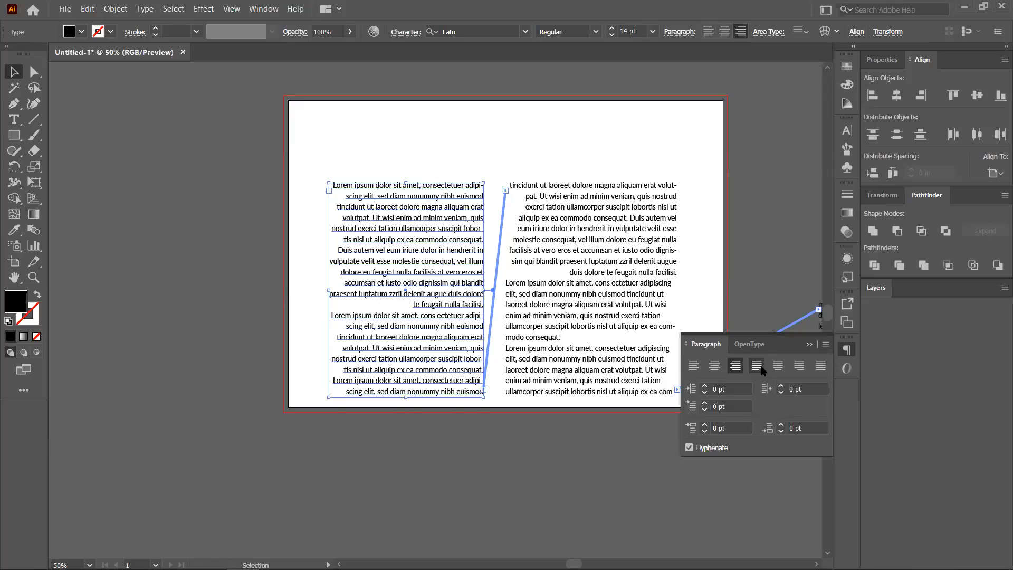
pyautogui.click(756, 365)
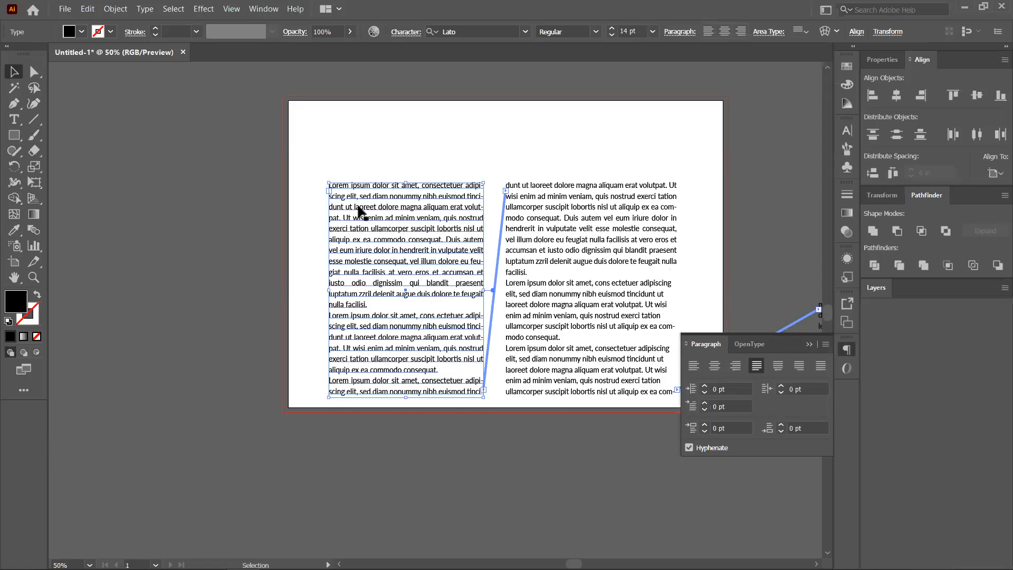
# Select the first paragraph's text in the left column, then deselect the columns.
pyautogui.doubleClick(332, 186)
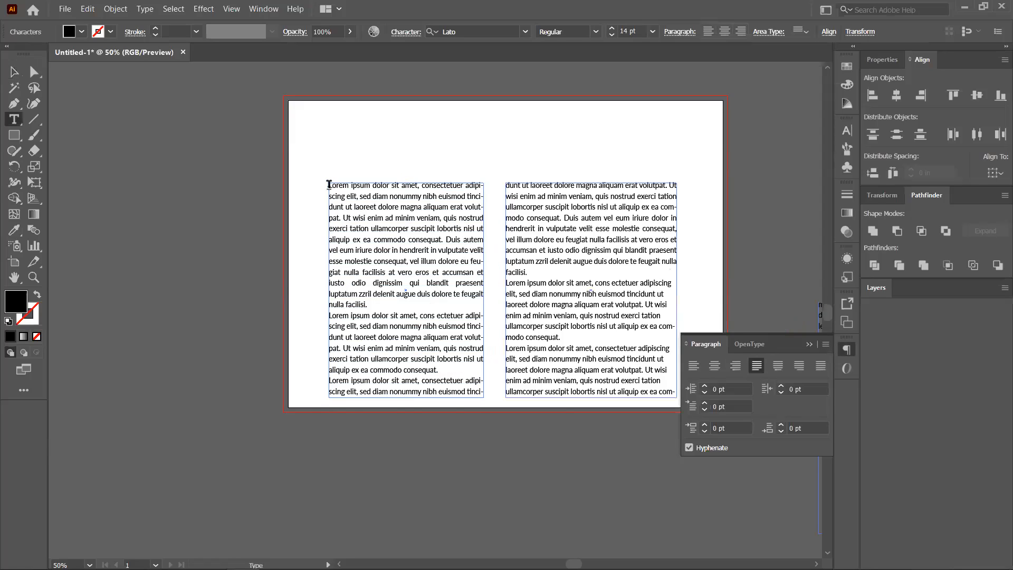
pyautogui.keyDown('shift'); pyautogui.click(464, 301); pyautogui.keyUp('shift')
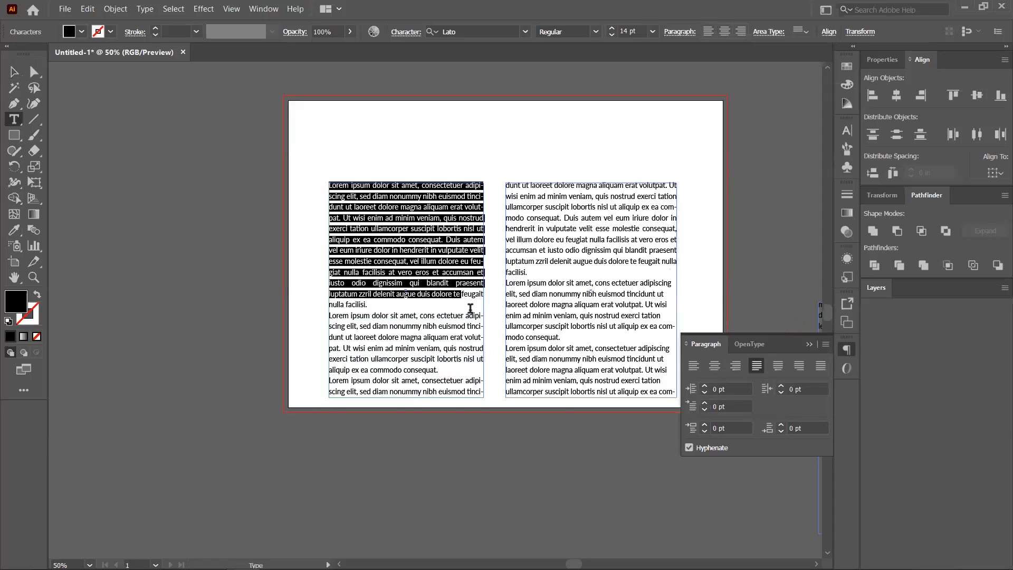
pyautogui.keyDown('shift'); pyautogui.click(470, 309); pyautogui.keyUp('shift')
pyautogui.hotkey('ctrl', 'c')
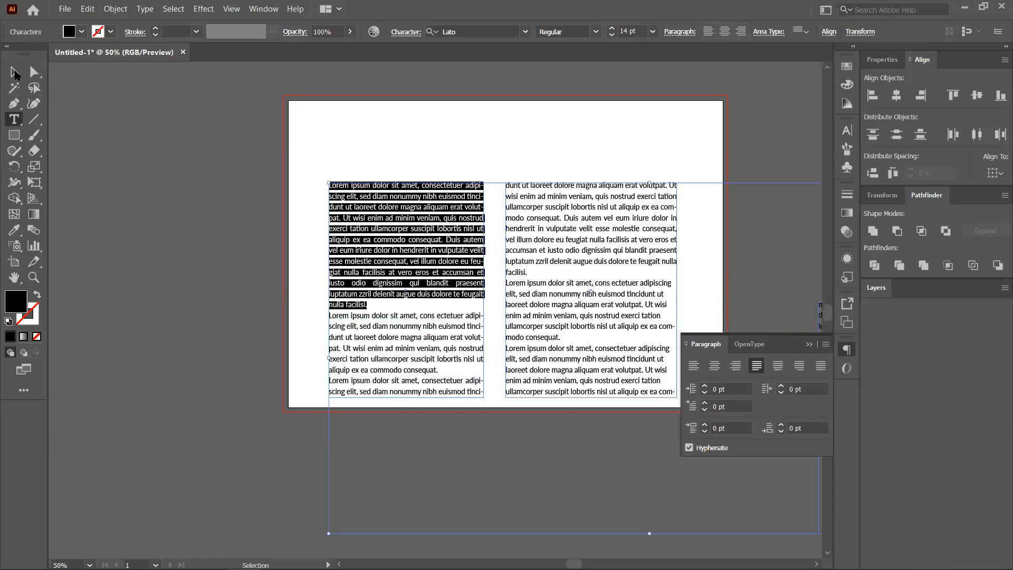
pyautogui.click(14, 73)
pyautogui.click(135, 243)
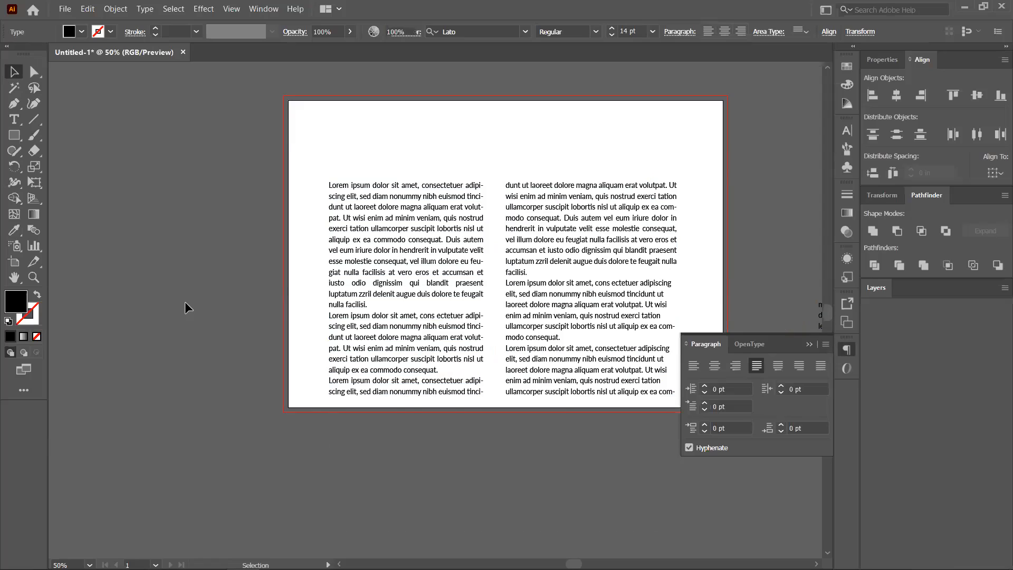
# Paste the paragraph as single-line text and draw a rectangle, undoing both.
pyautogui.hotkey('ctrl', 'v')
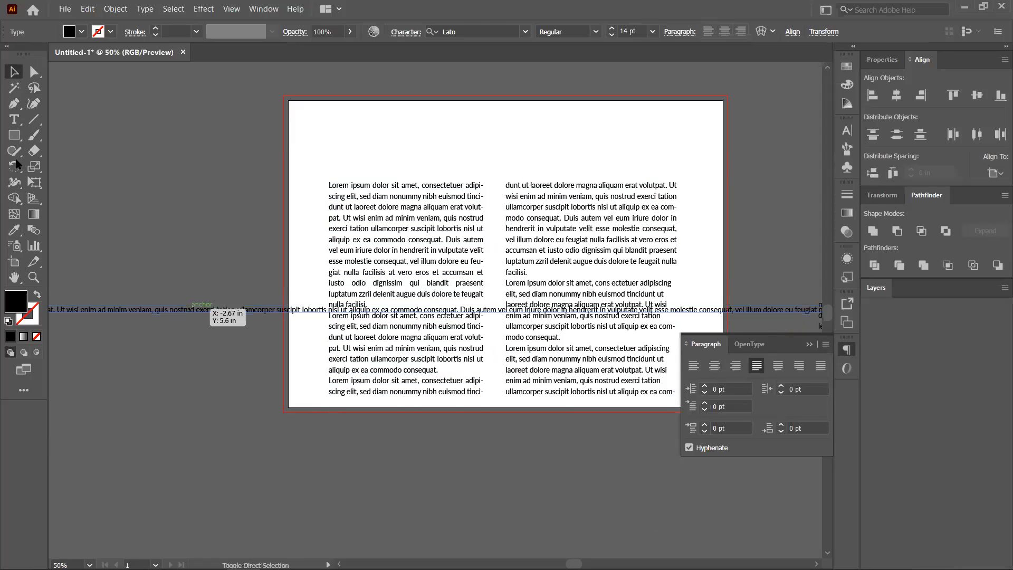
pyautogui.hotkey('ctrl', 'z')
pyautogui.press('m')
pyautogui.moveTo(106, 168); pyautogui.dragTo(122, 190)
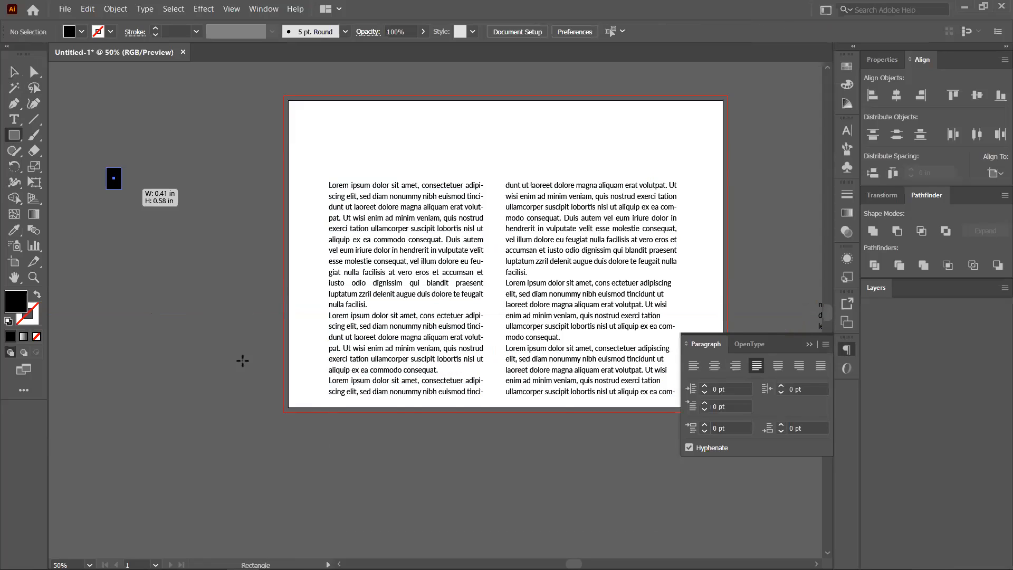
pyautogui.moveTo(242, 361); pyautogui.dragTo(243, 361)
pyautogui.hotkey('ctrl', 'z')
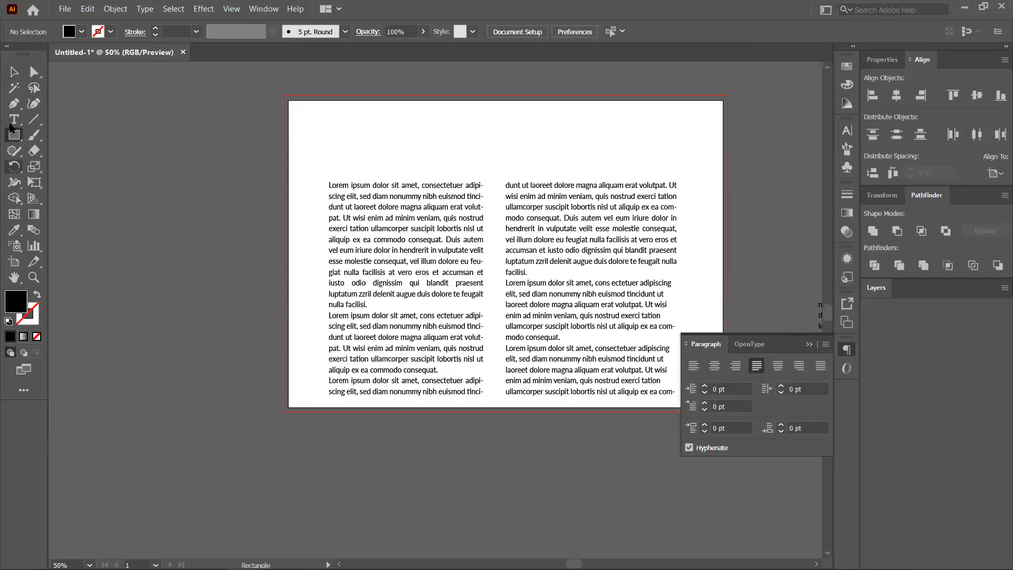
# Draw a text frame left of the artboard, paste the paragraph, then move it down and narrow it.
pyautogui.press('t')
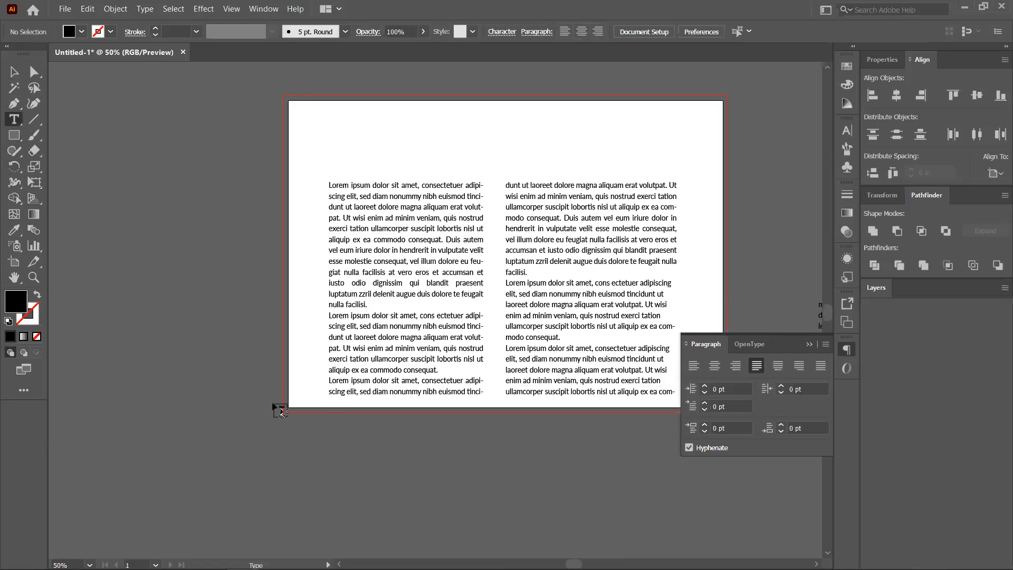
pyautogui.moveTo(102, 175); pyautogui.dragTo(273, 407)
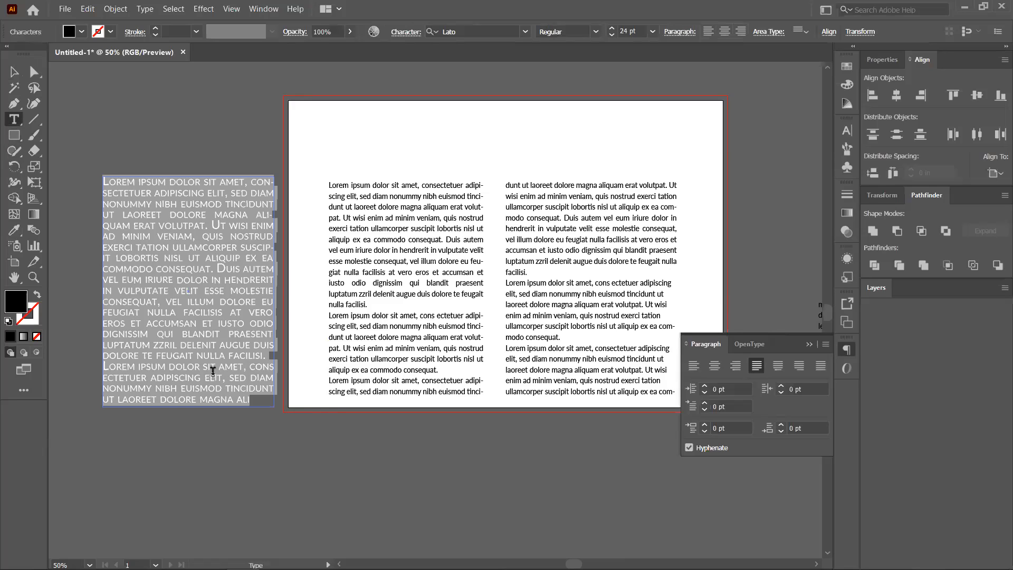
pyautogui.hotkey('ctrl', 'v')
pyautogui.click(13, 72)
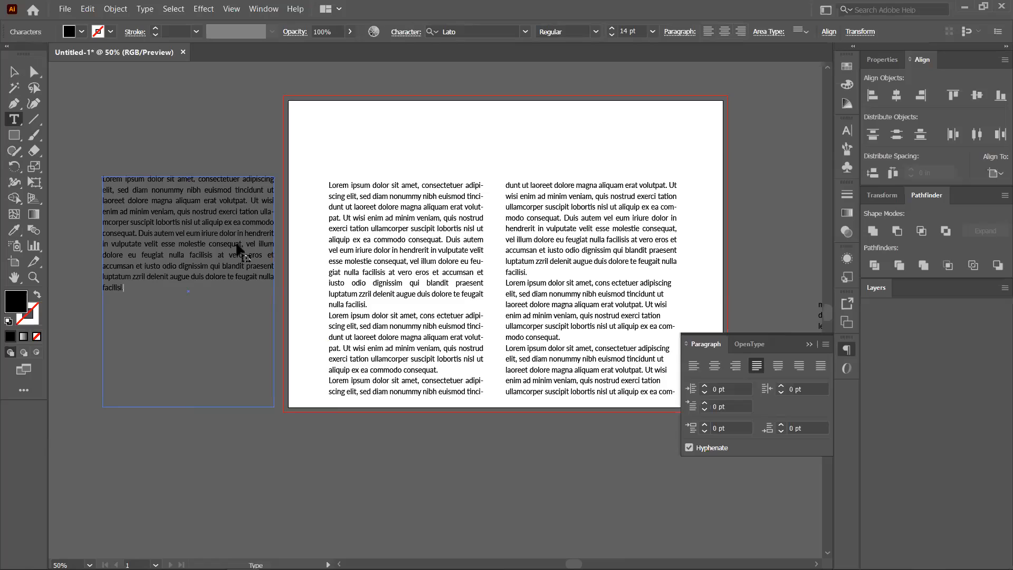
pyautogui.press('Escape')
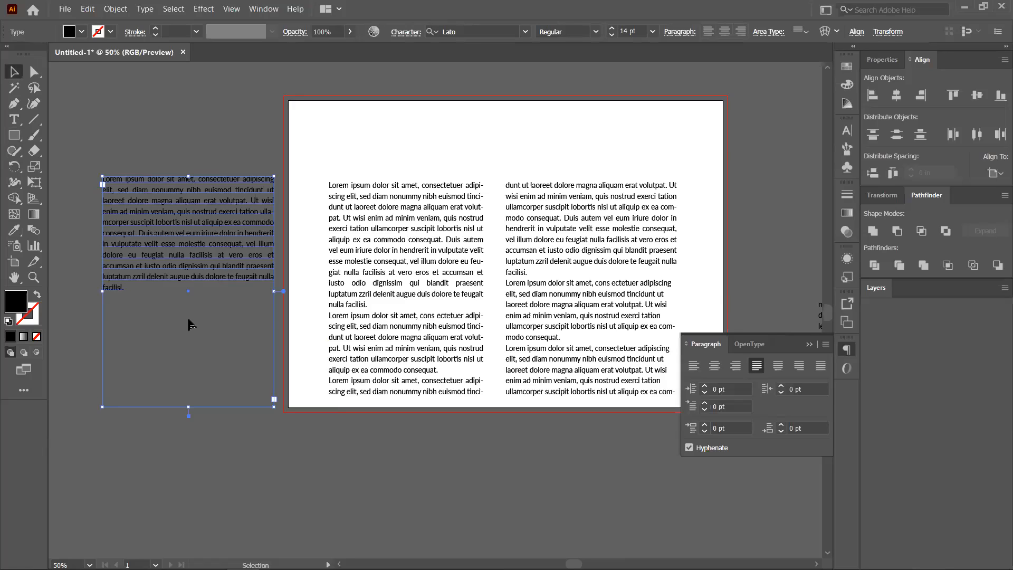
pyautogui.moveTo(189, 271); pyautogui.dragTo(188, 319)
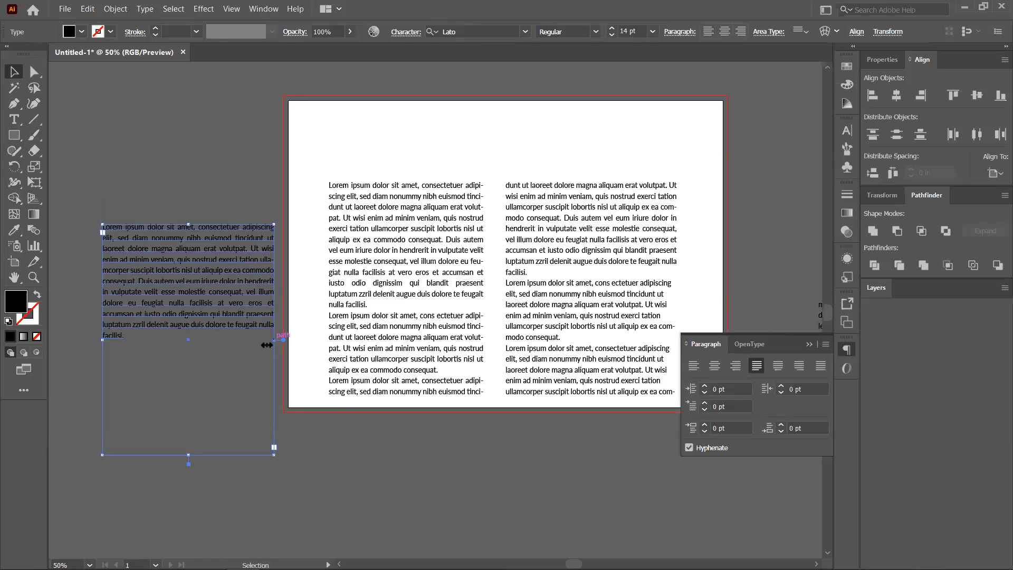
pyautogui.moveTo(273, 340); pyautogui.dragTo(268, 340)
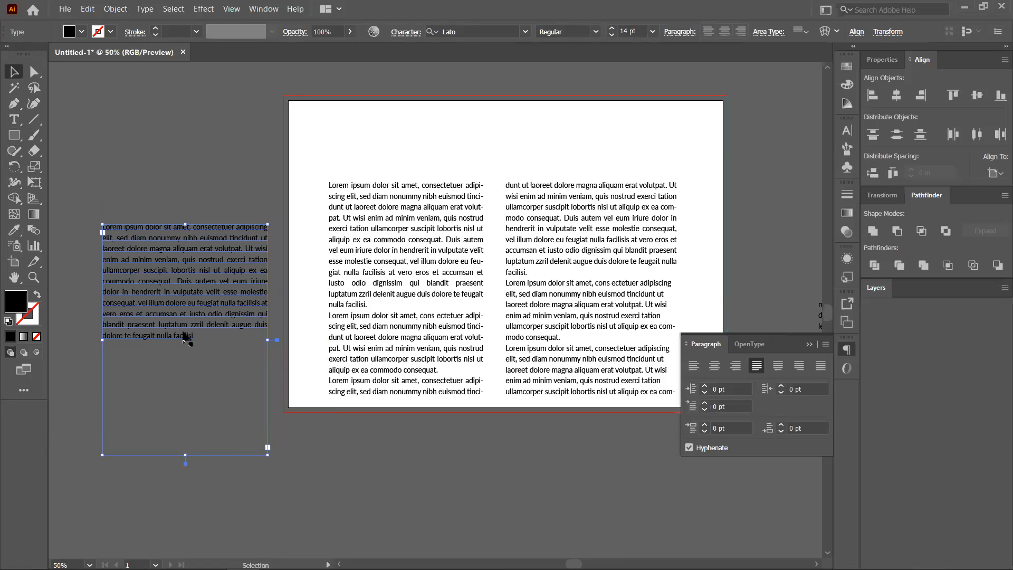
pyautogui.hotkey('ctrl', 'shift', 'a')
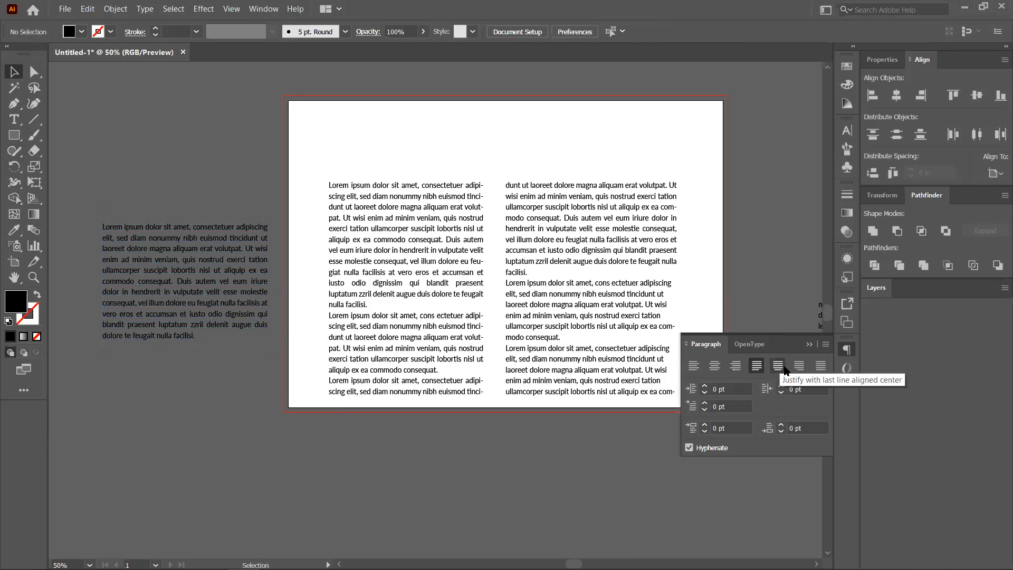
# Try the justify options on the copied paragraph, then settle on Align Left.
pyautogui.click(170, 310)
pyautogui.click(779, 369)
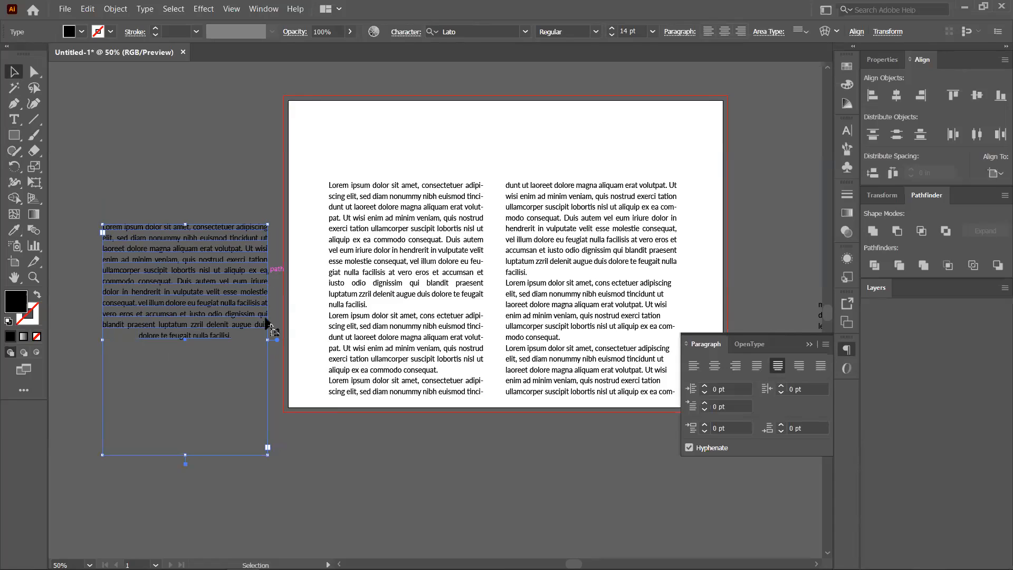
pyautogui.click(797, 368)
pyautogui.click(819, 367)
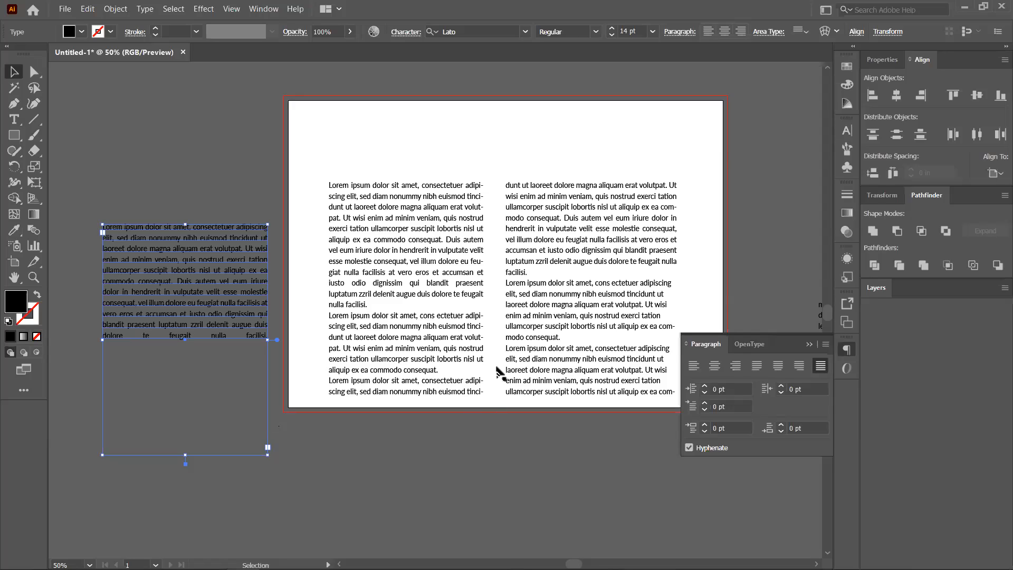
pyautogui.click(694, 366)
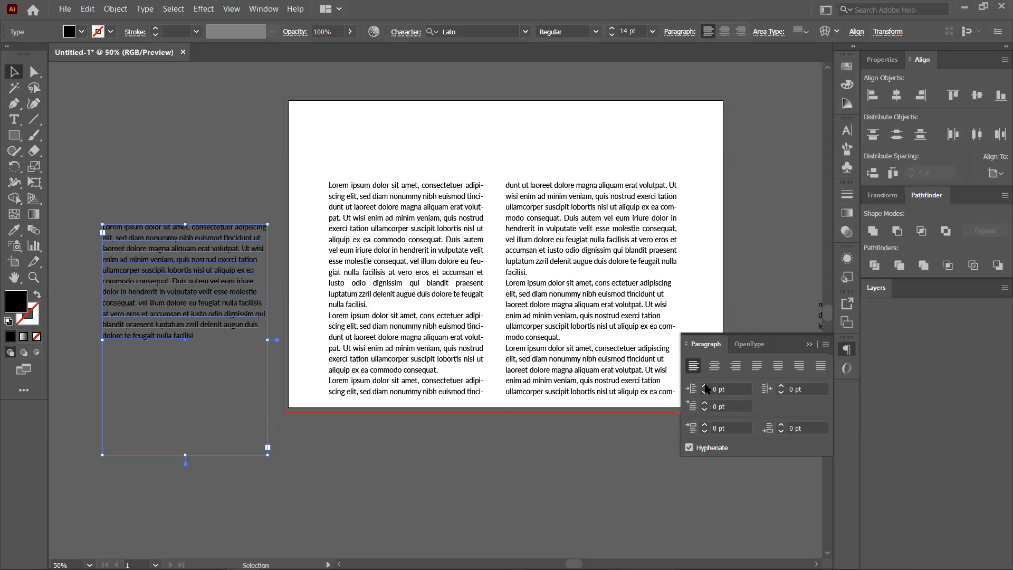
# Set the paragraph's left indent back to 0 pt after trying 7 and 35 pt.
pyautogui.click(705, 389)
pyautogui.click(706, 388)
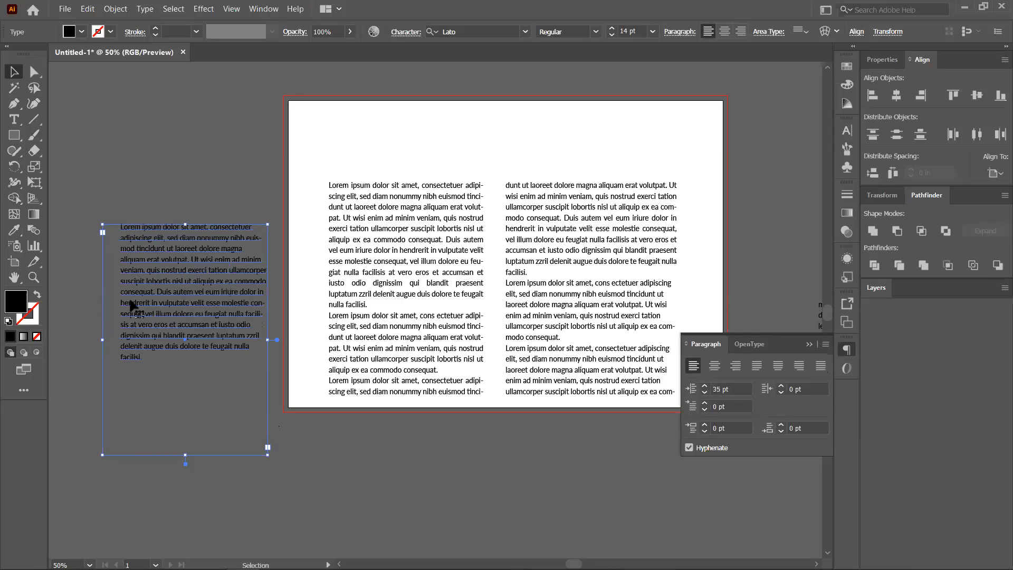
pyautogui.press('a')
pyautogui.hotkey('ctrl', 'z')
pyautogui.moveTo(736, 389); pyautogui.dragTo(159, 391)
pyautogui.write('0')
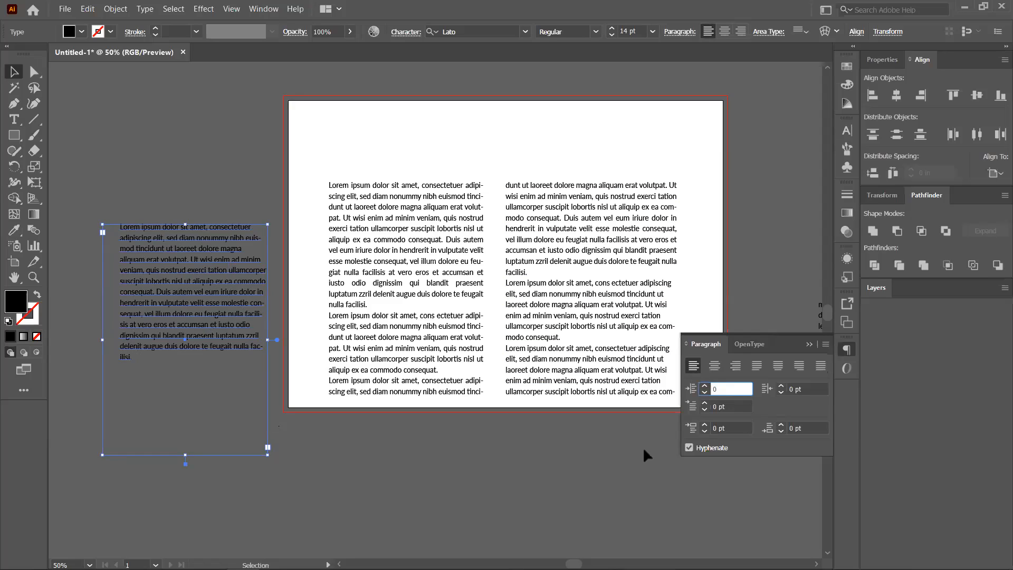
pyautogui.click(624, 491)
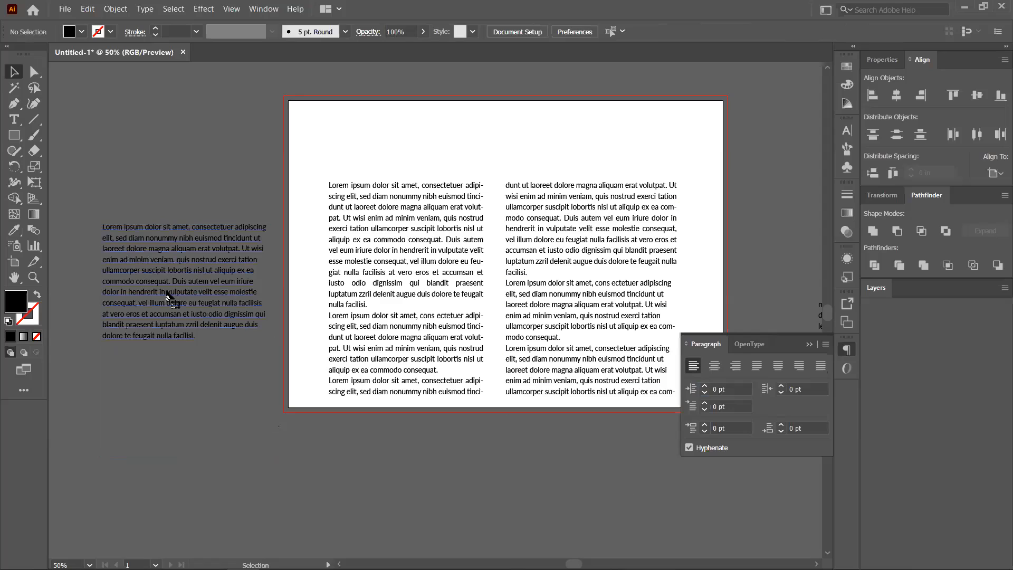
pyautogui.click(168, 297)
# Break the side text into a new paragraph at 'Duis autem' and select the first paragraph.
pyautogui.doubleClick(205, 300)
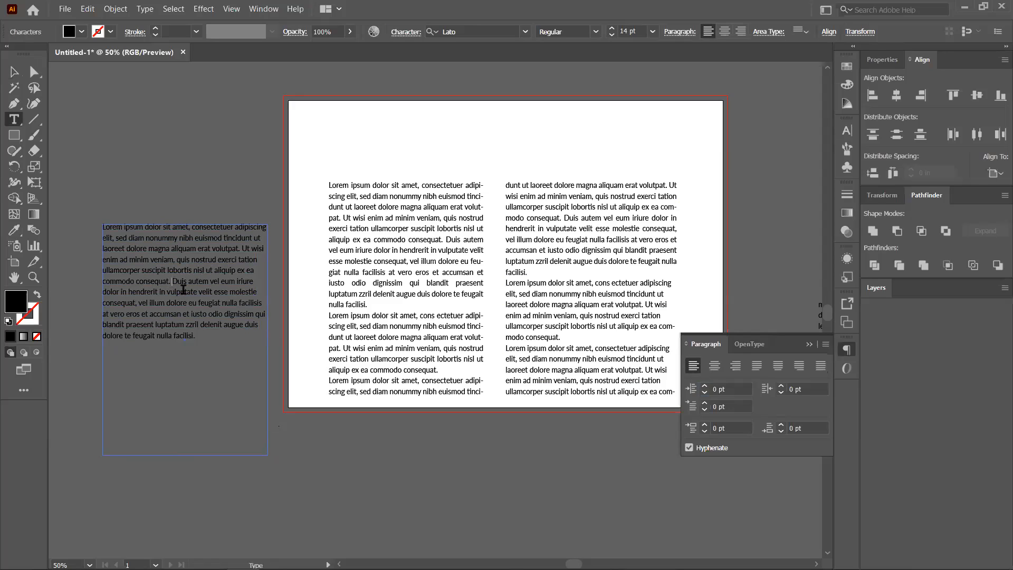
pyautogui.press('Return')
pyautogui.press('Return')
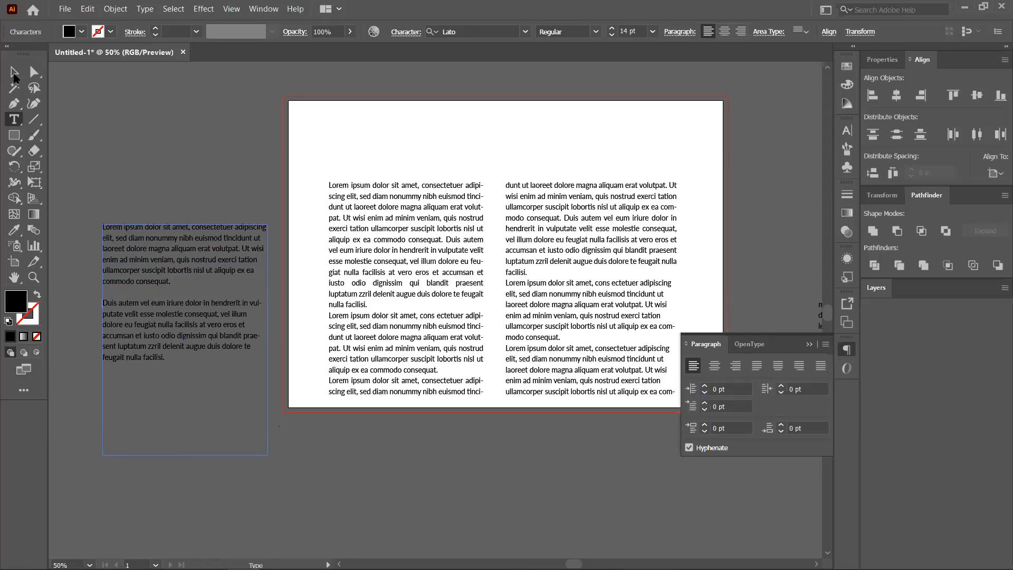
pyautogui.press('Escape')
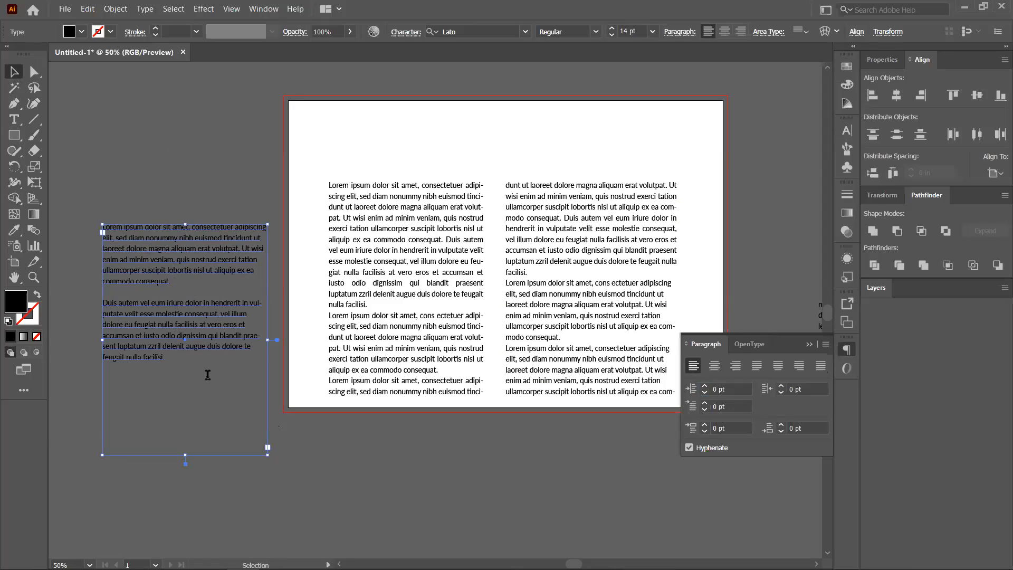
pyautogui.press('t')
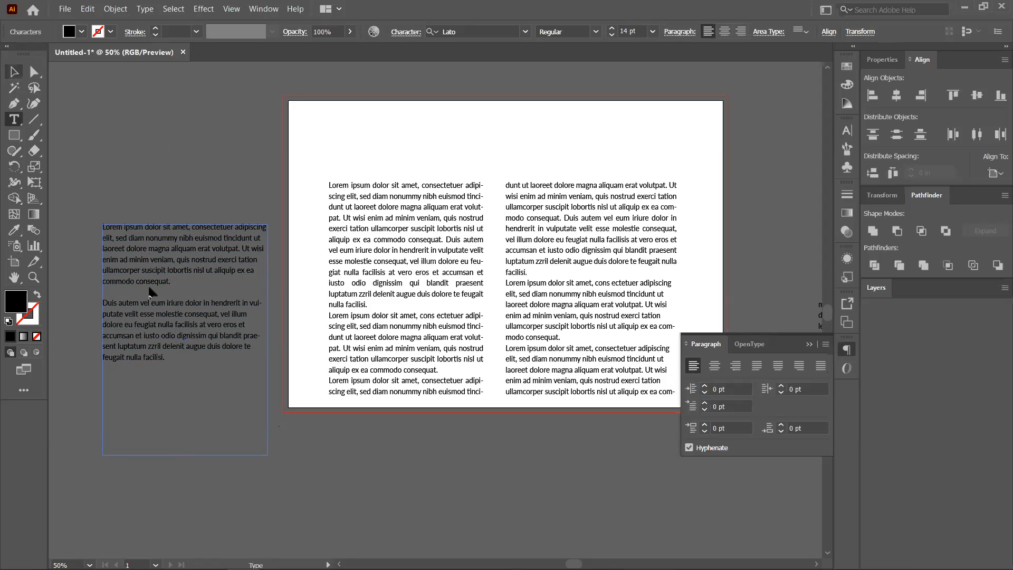
pyautogui.press('Escape')
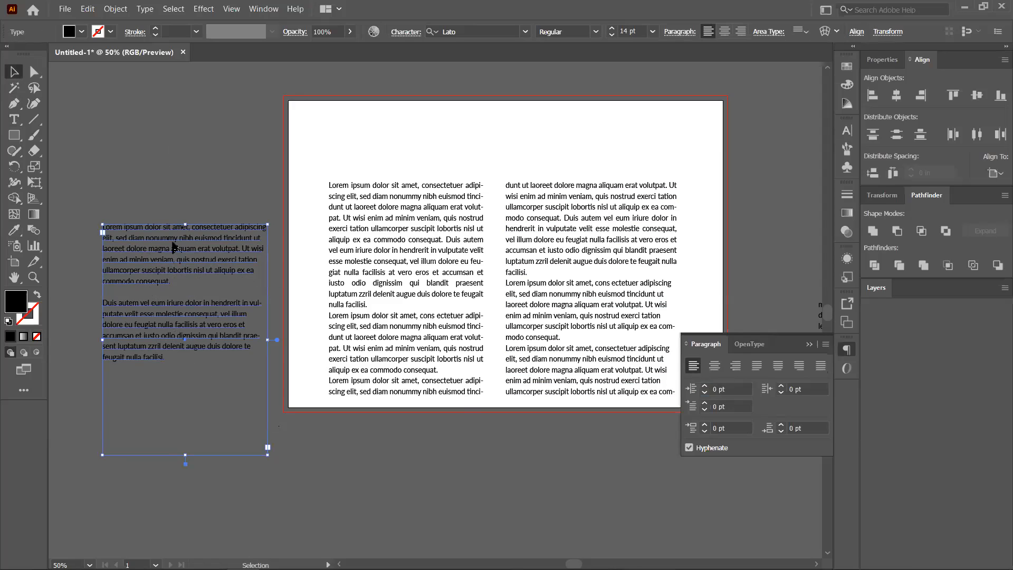
pyautogui.press('t')
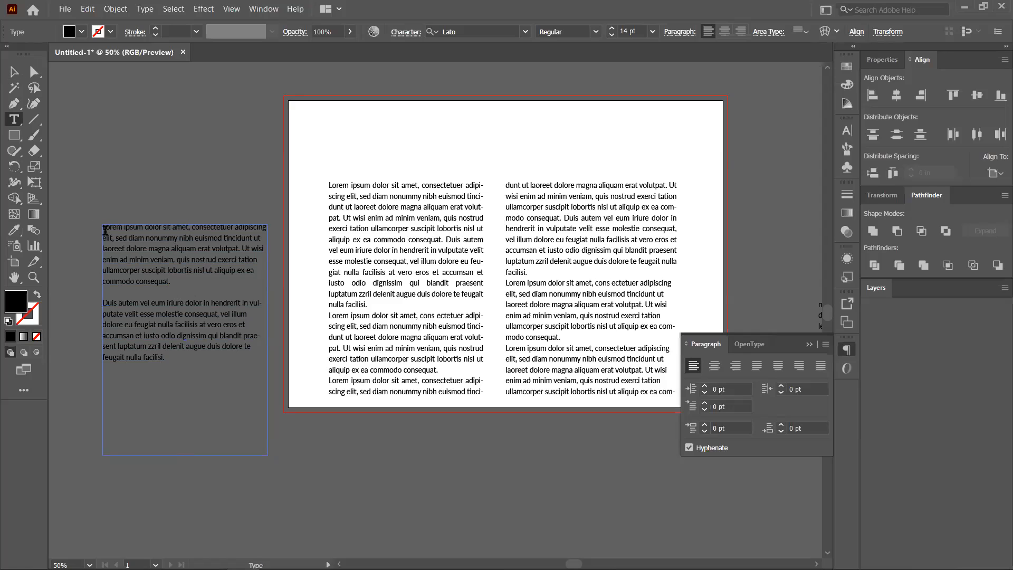
pyautogui.tripleClick(157, 259)
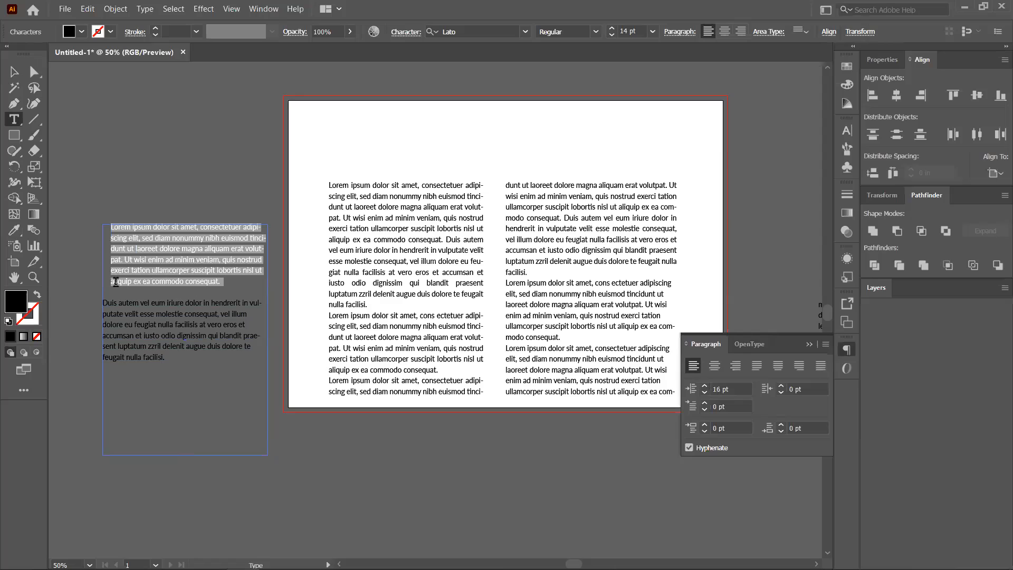
# Lower the first paragraph's left indent to 4 pt, then reset it to 0 pt.
pyautogui.hotkey('ctrl', 'z')
pyautogui.press('Down')
pyautogui.press('Down')
pyautogui.press('Down')
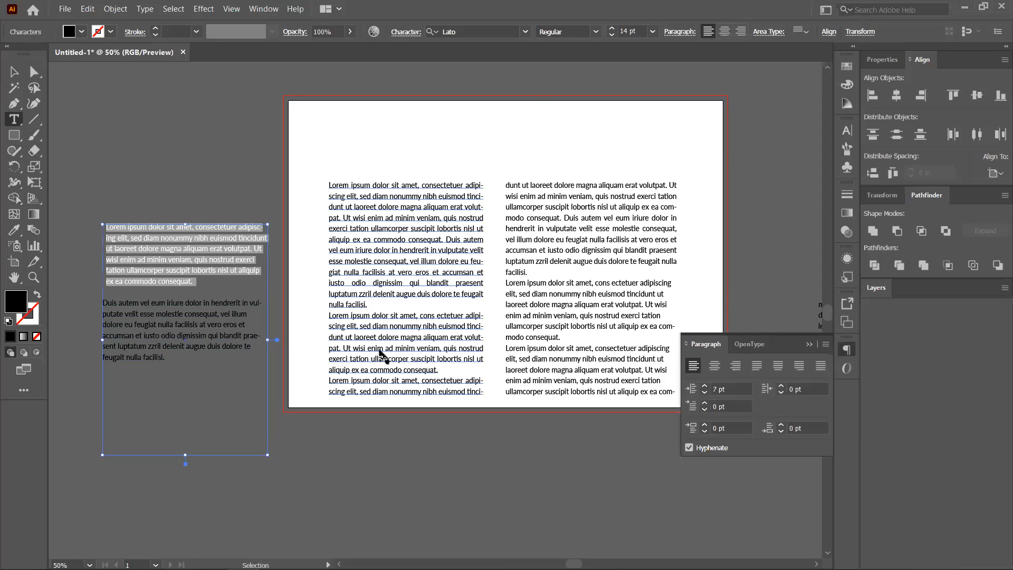
pyautogui.press('Down')
pyautogui.press('Down')
pyautogui.press('Down')
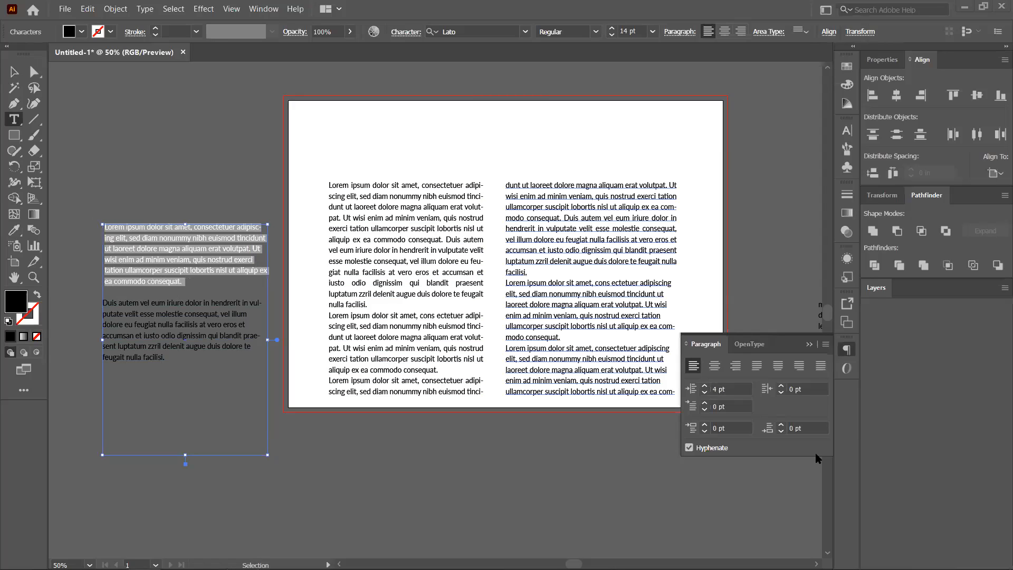
pyautogui.click(724, 390)
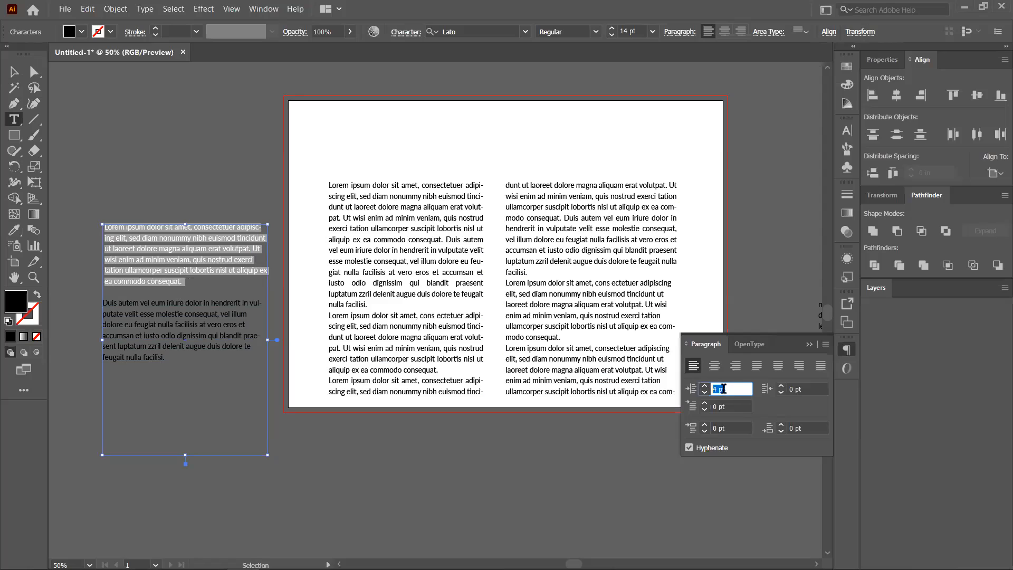
pyautogui.write('0')
pyautogui.click(785, 391)
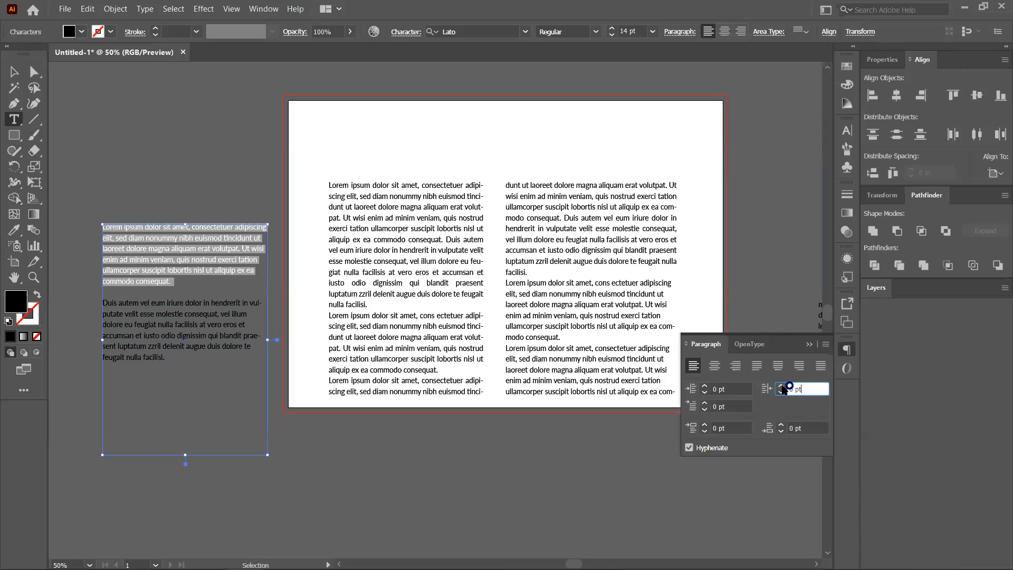
# Test right indents of 5, 10, 27 and 46 pt, then reset the right indent to 0 pt.
pyautogui.write('5')
pyautogui.press('Return')
pyautogui.click(782, 387)
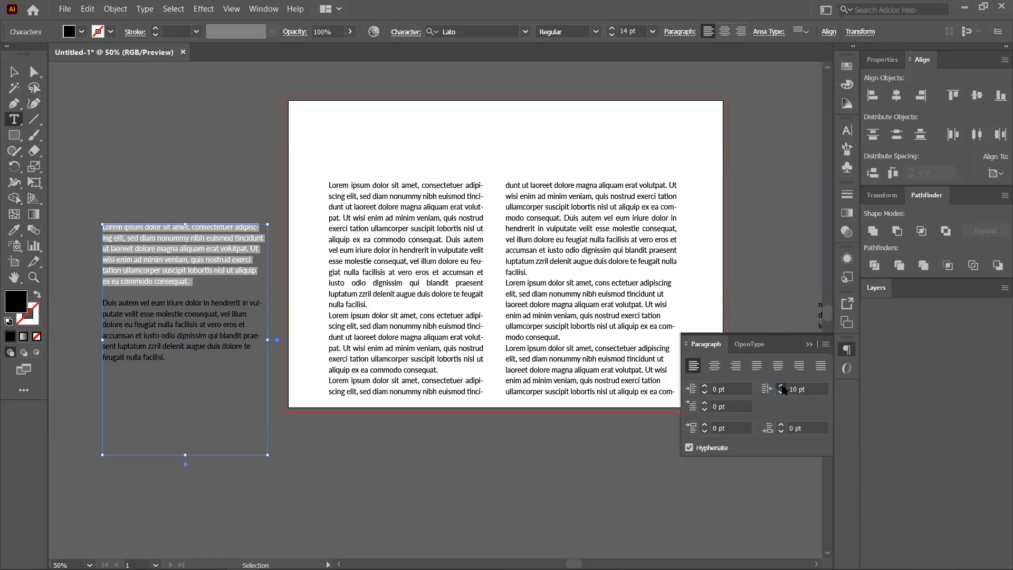
pyautogui.click(782, 387)
pyautogui.click(783, 386)
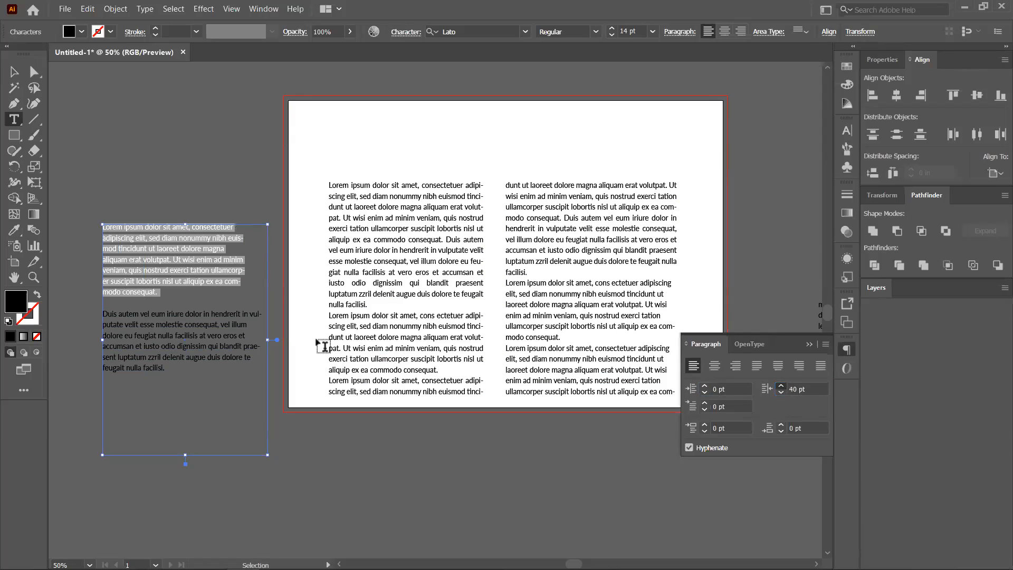
pyautogui.click(763, 393)
pyautogui.click(766, 392)
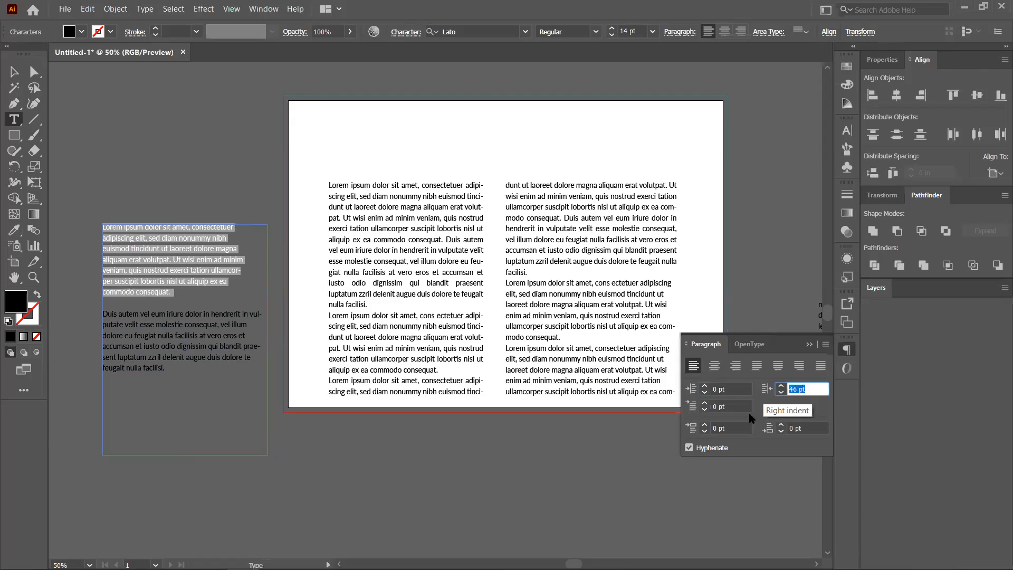
pyautogui.write('0')
pyautogui.click(715, 407)
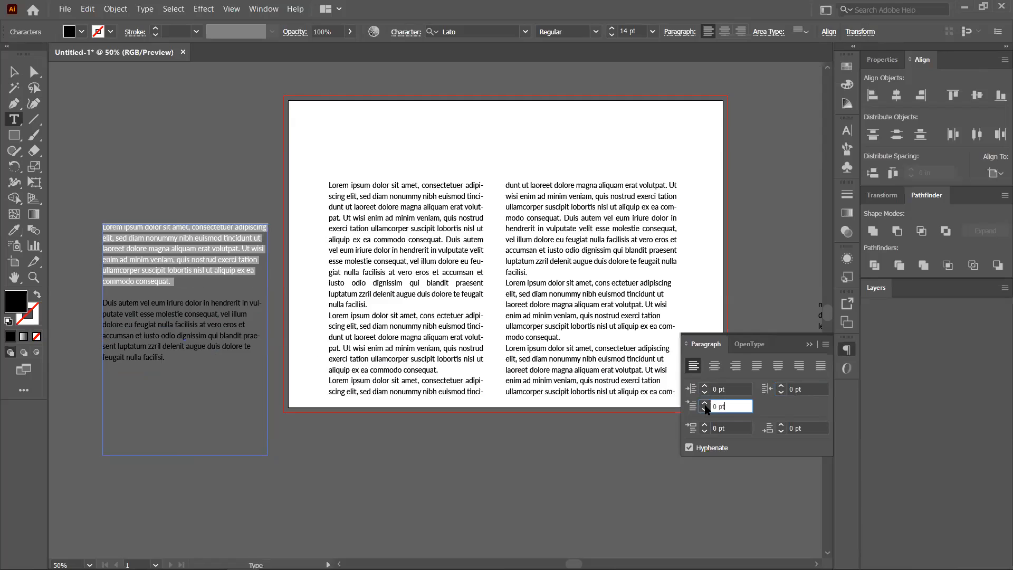
# Try first-line indents up to 30 pt, reset it to 0 pt, and check space before.
pyautogui.click(704, 404)
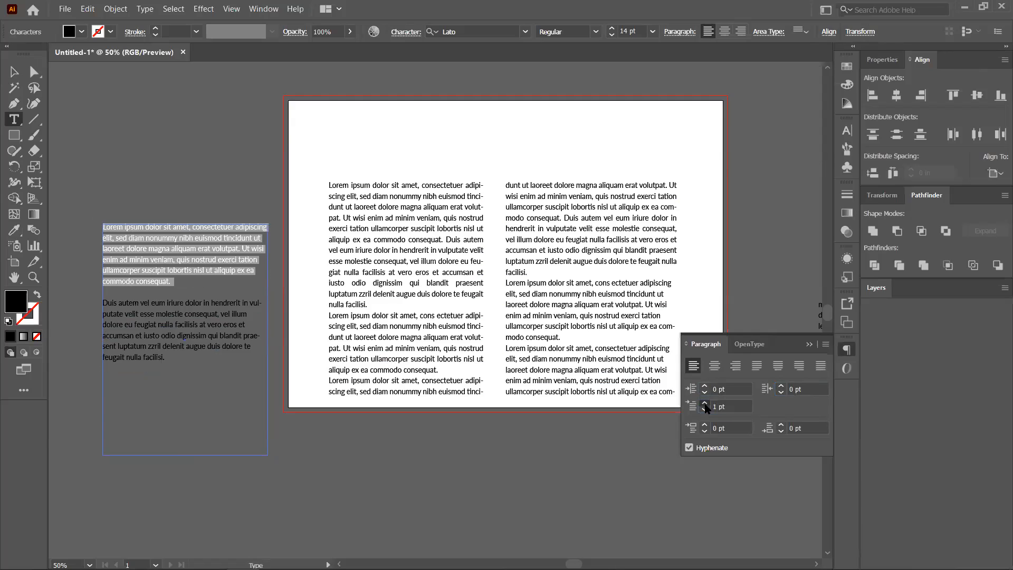
pyautogui.click(705, 404)
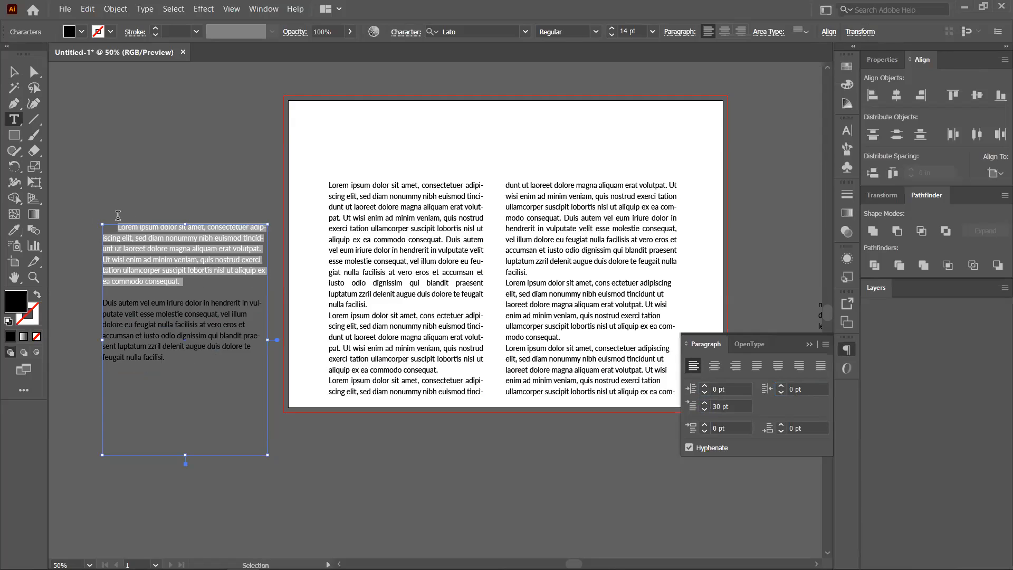
pyautogui.scroll(2, 114, 229)
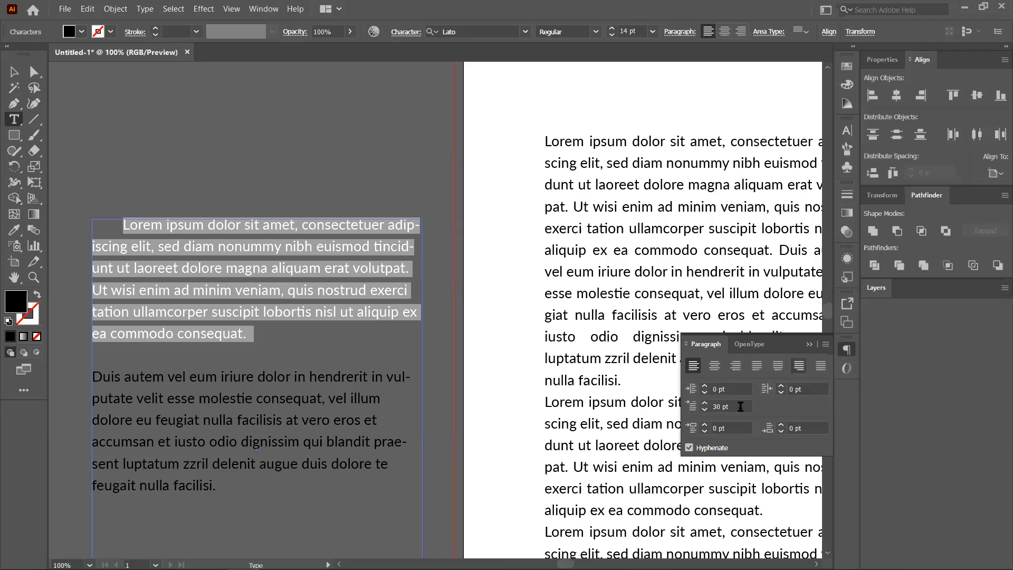
pyautogui.click(740, 406)
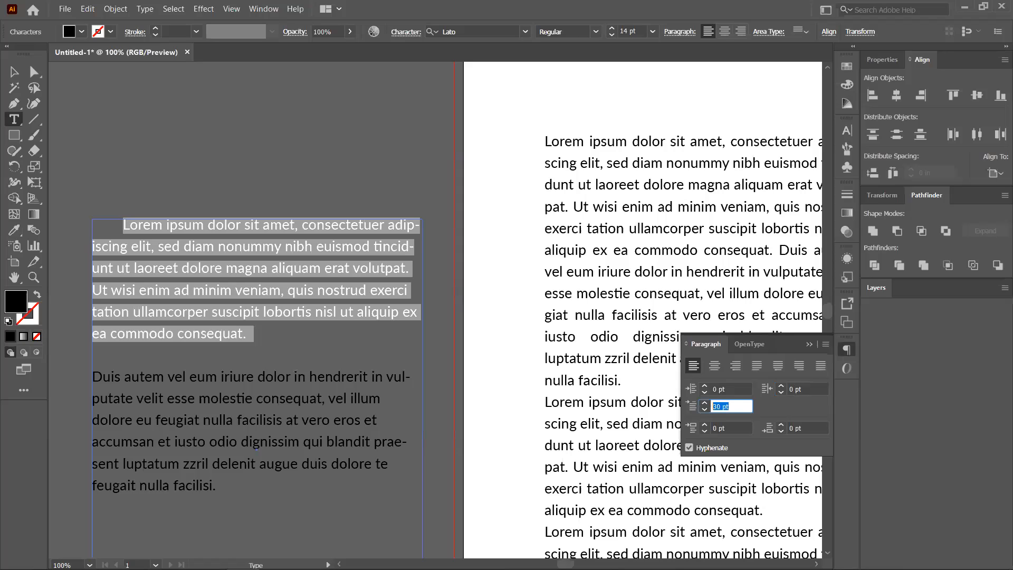
pyautogui.write('0')
pyautogui.press('Return')
pyautogui.click(705, 426)
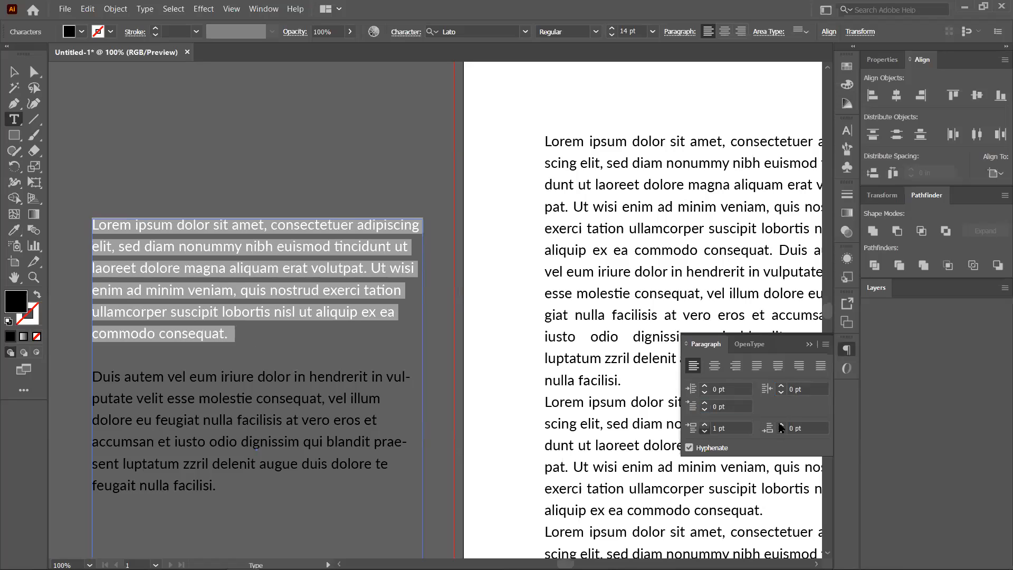
pyautogui.click(481, 296)
# Collapse the Paragraph panel and delete the side test text frame.
pyautogui.scroll(-3, 175, 141)
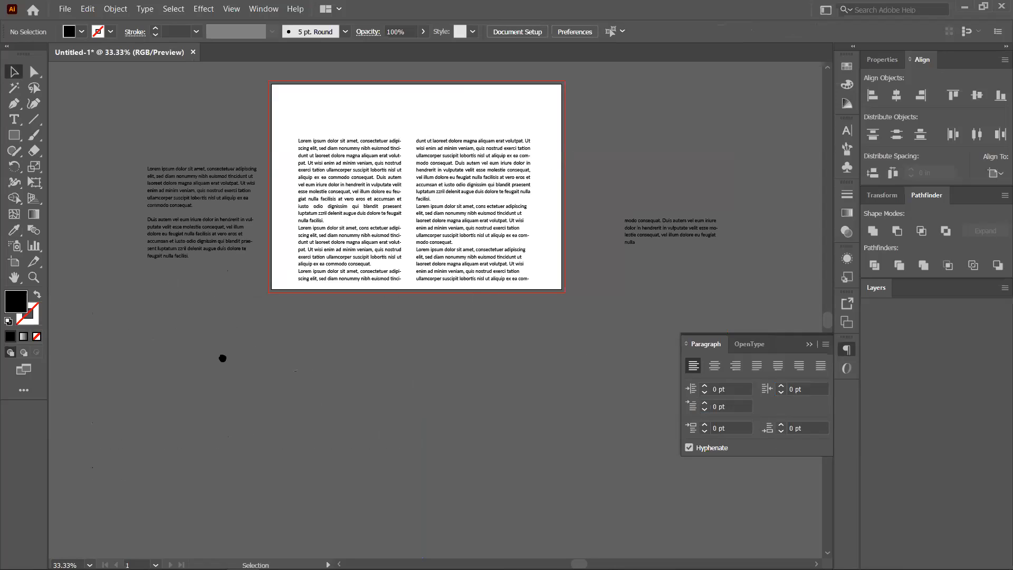
pyautogui.click(265, 277)
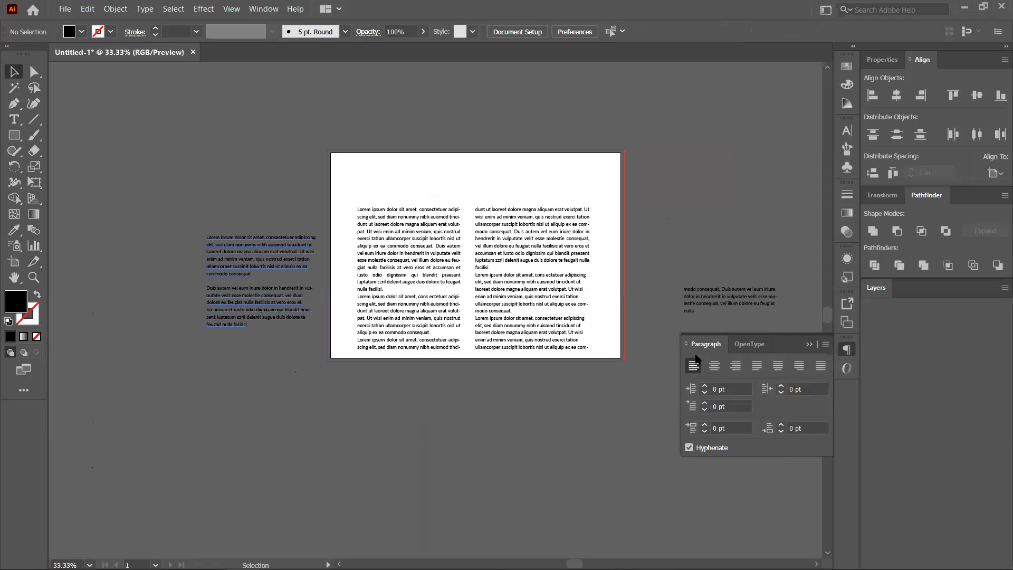
pyautogui.click(811, 345)
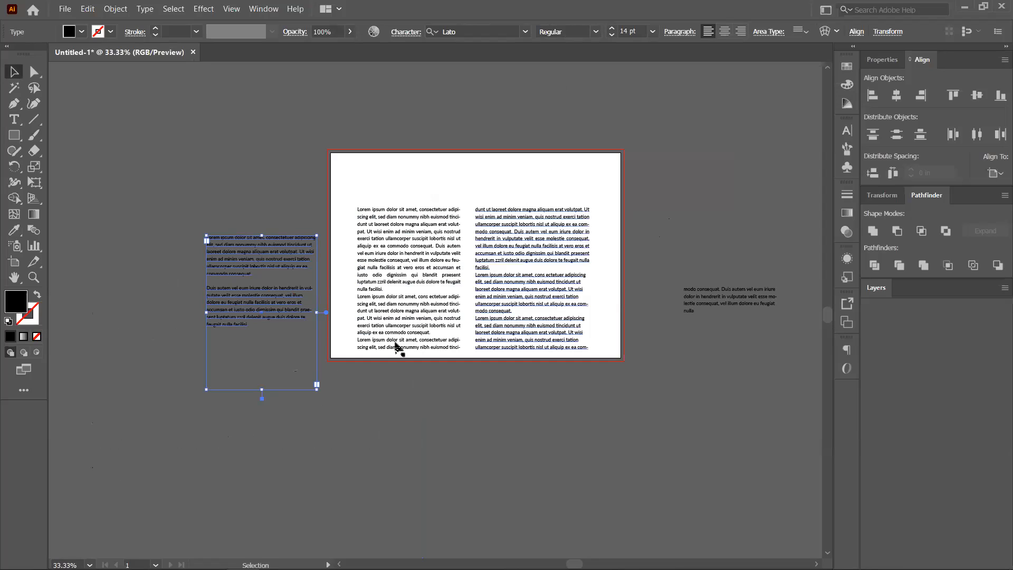
pyautogui.hotkey('ctrl', 'shift', 'a')
pyautogui.click(253, 252)
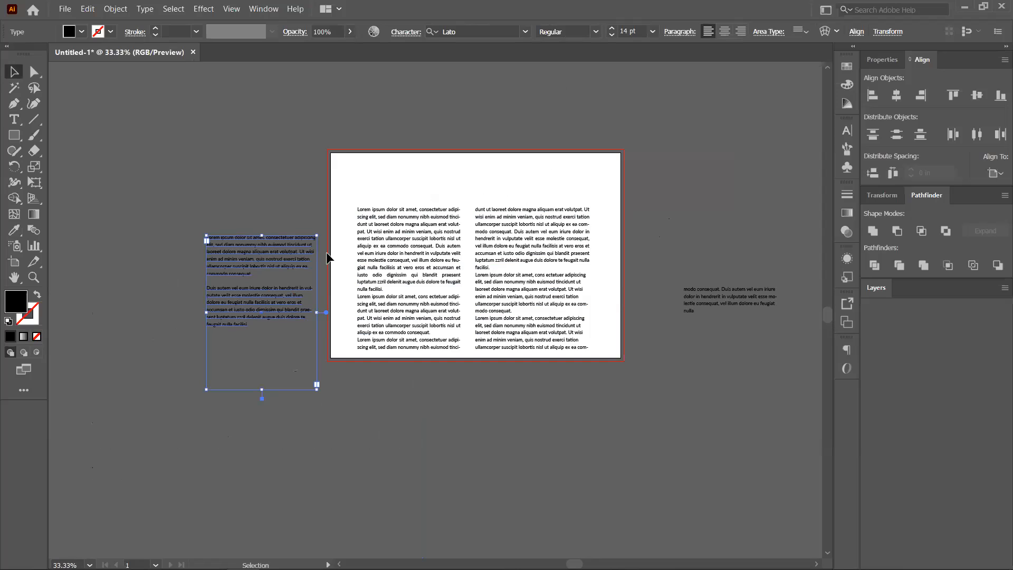
pyautogui.press('Delete')
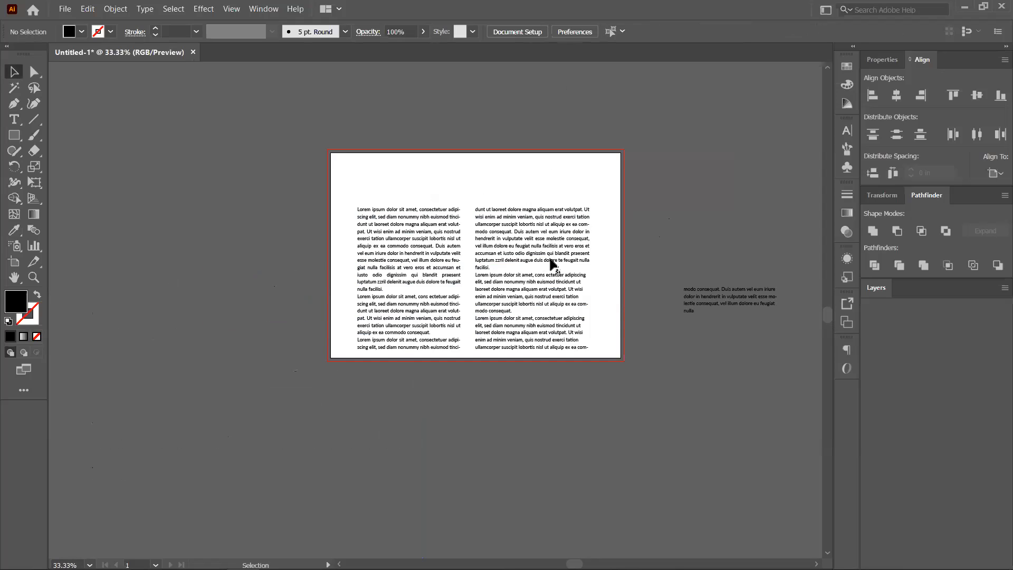
# Delete both threaded body text columns and zoom out to the whole canvas.
pyautogui.click(454, 275)
pyautogui.press('Delete')
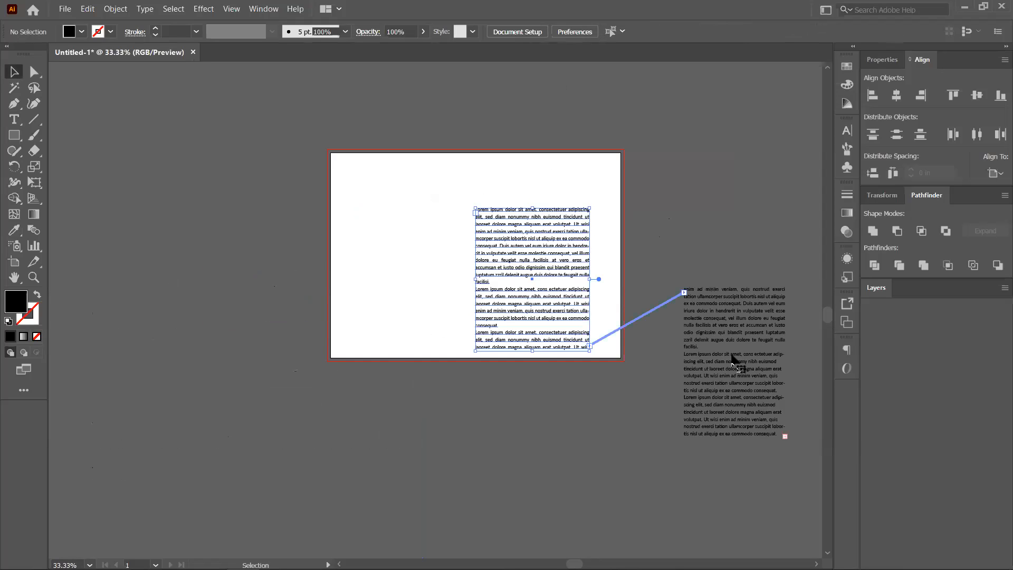
pyautogui.keyDown('shift'); pyautogui.click(734, 361); pyautogui.keyUp('shift')
pyautogui.press('Delete')
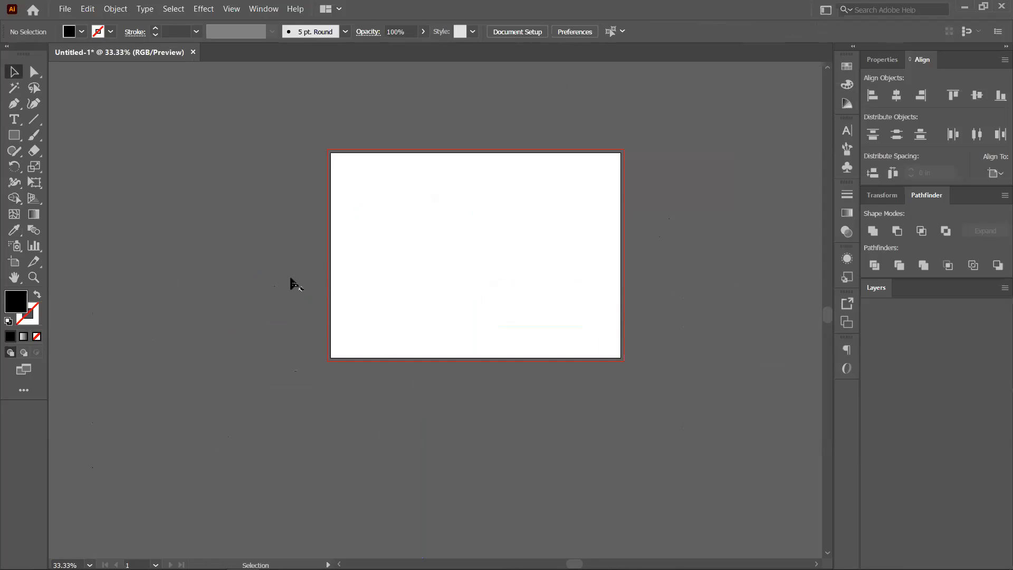
pyautogui.hotkey('ctrl', '-')
pyautogui.hotkey('ctrl', '-')
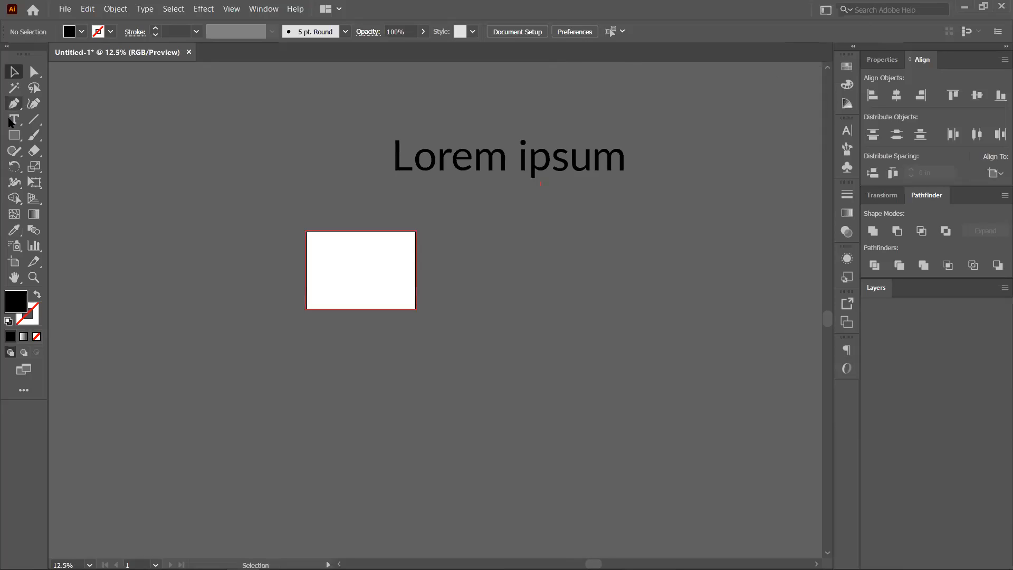
pyautogui.moveTo(9, 121); pyautogui.dragTo(91, 124)
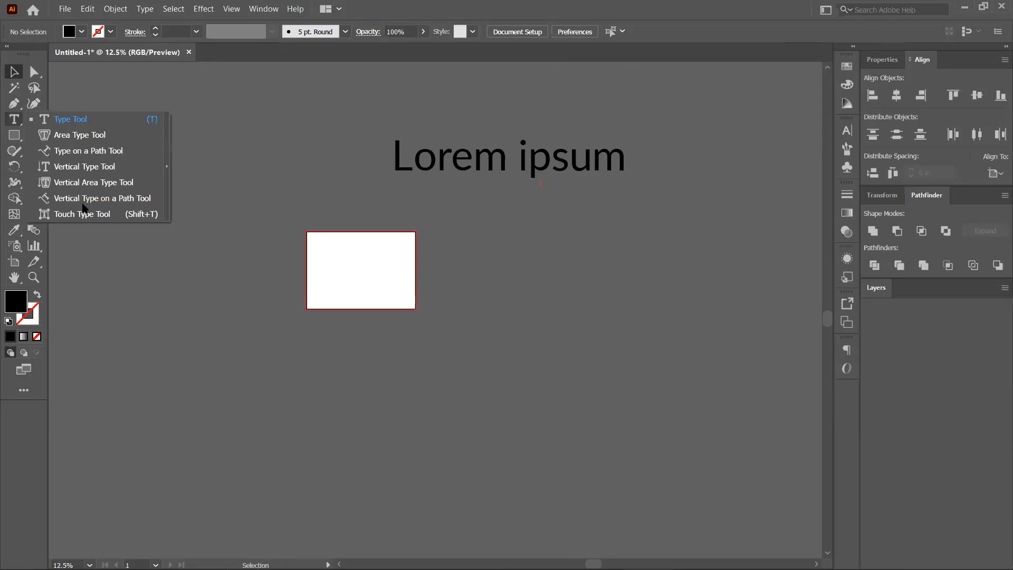
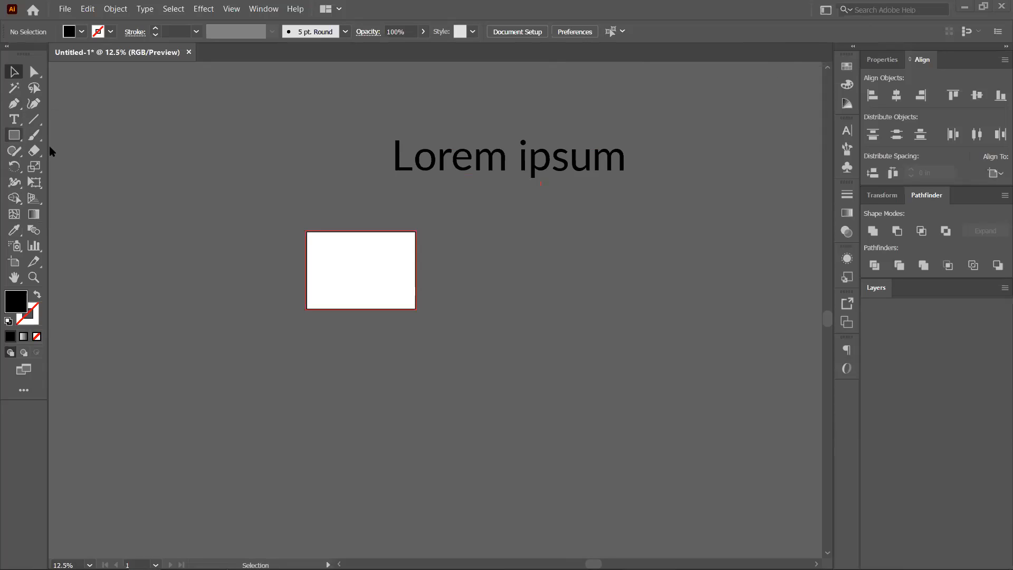
# Draw a tall ellipse beside the white rectangle and try flowing area type into it.
pyautogui.click(142, 170)
pyautogui.moveTo(137, 158)
pyautogui.mouseDown()
pyautogui.moveTo(321, 466)
pyautogui.moveTo(328, 448)
pyautogui.moveTo(319, 466)
pyautogui.mouseUp()
pyautogui.click(14, 120)
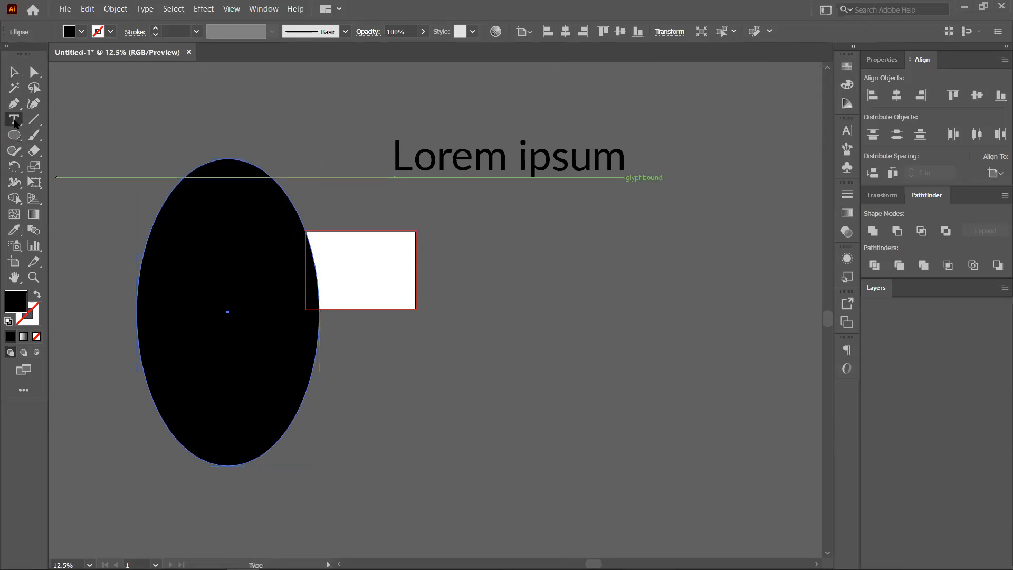
pyautogui.click(15, 122)
pyautogui.click(79, 135)
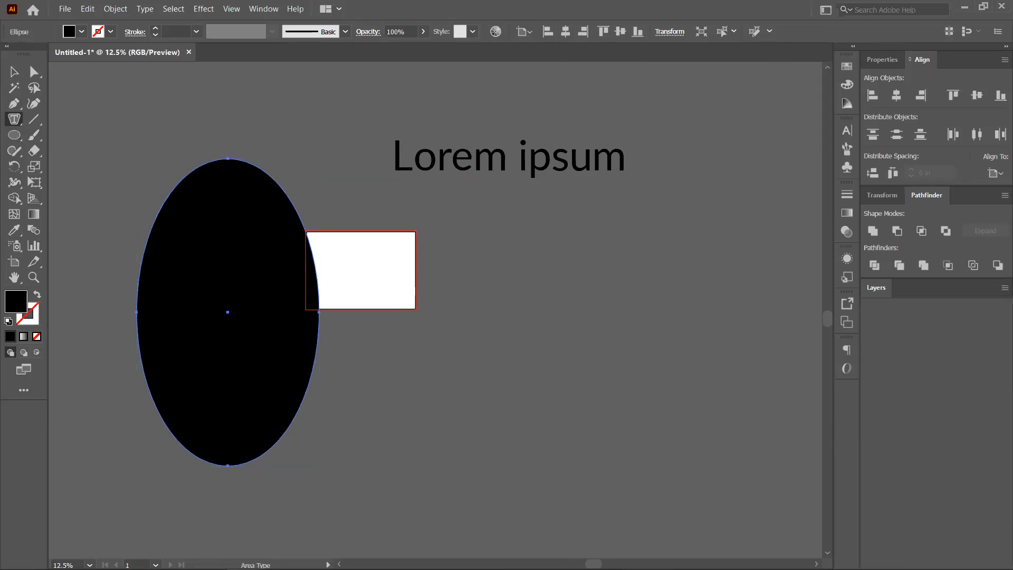
pyautogui.click(372, 305)
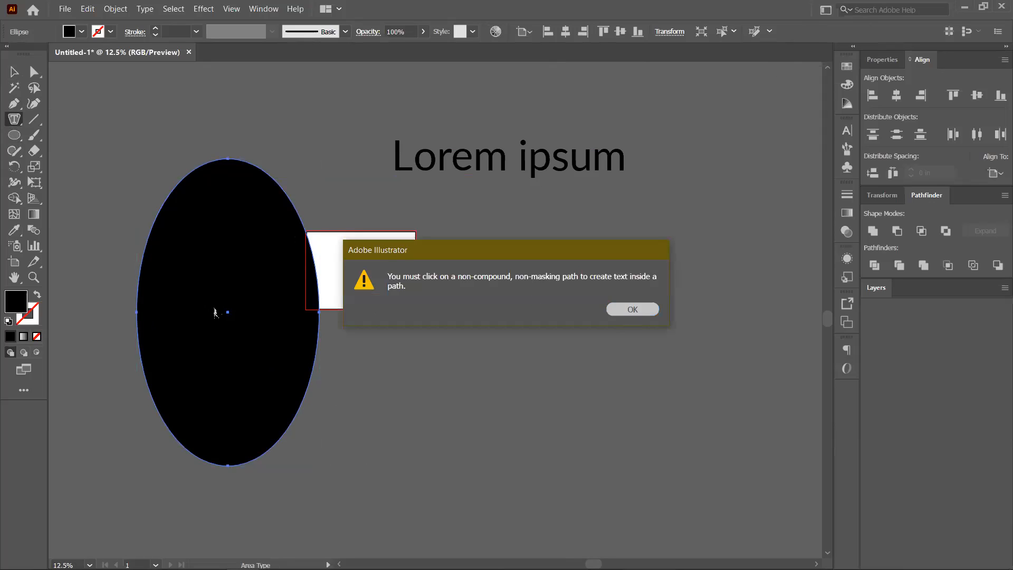
pyautogui.press('Return')
# Set the ellipse's fill to None and give it a thin black outline.
pyautogui.click(37, 337)
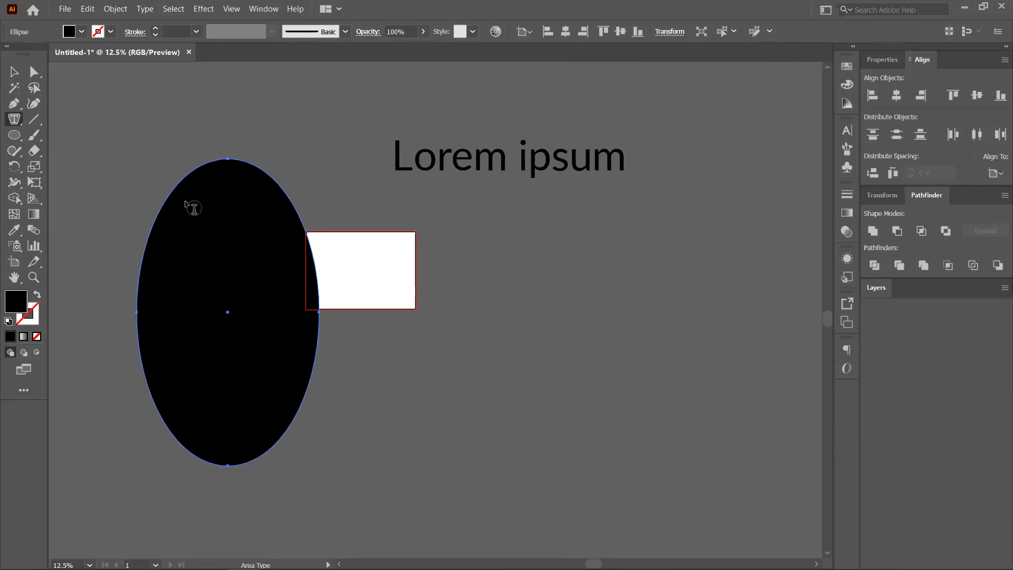
pyautogui.click(189, 185)
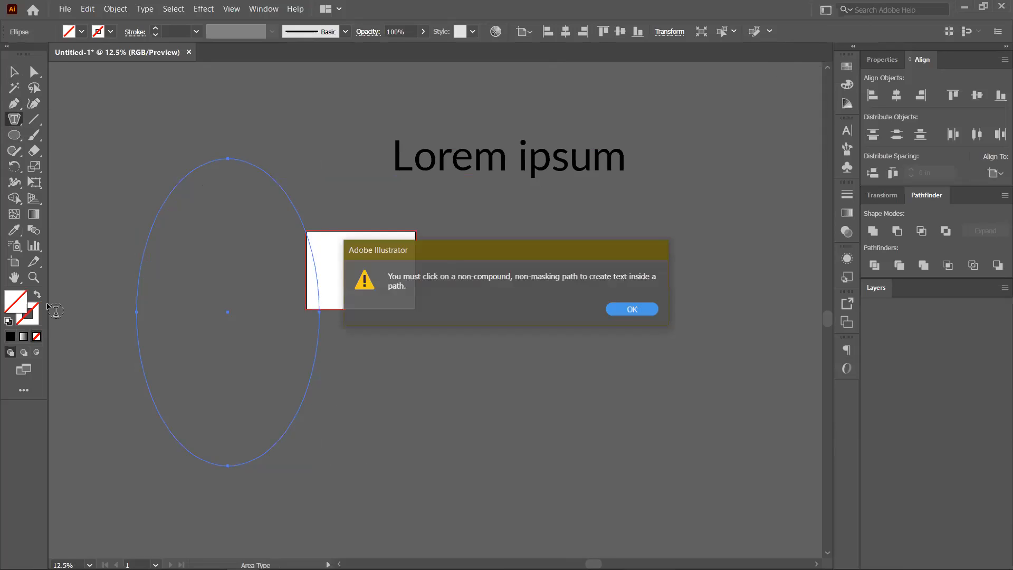
pyautogui.press('Return')
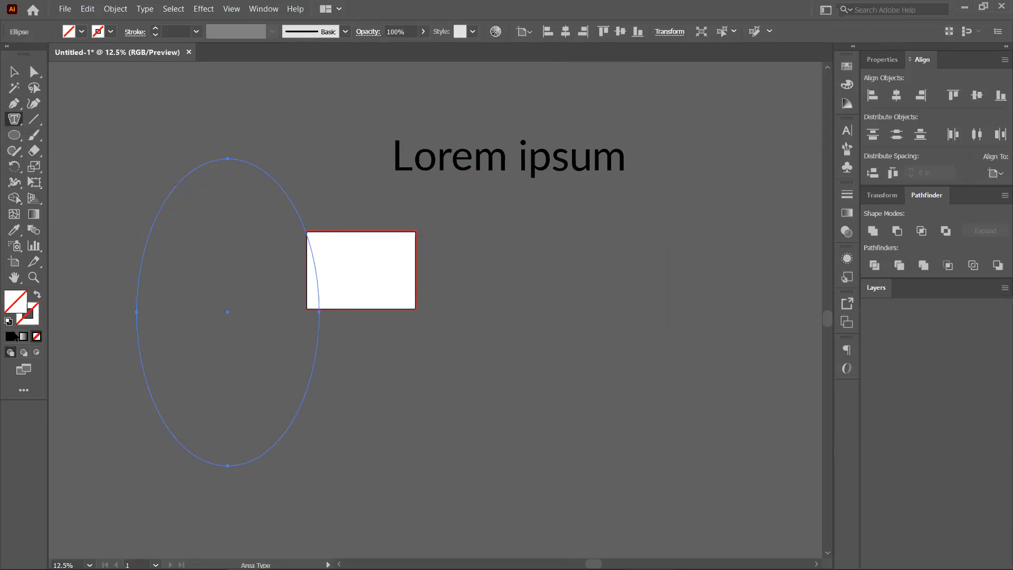
pyautogui.click(37, 294)
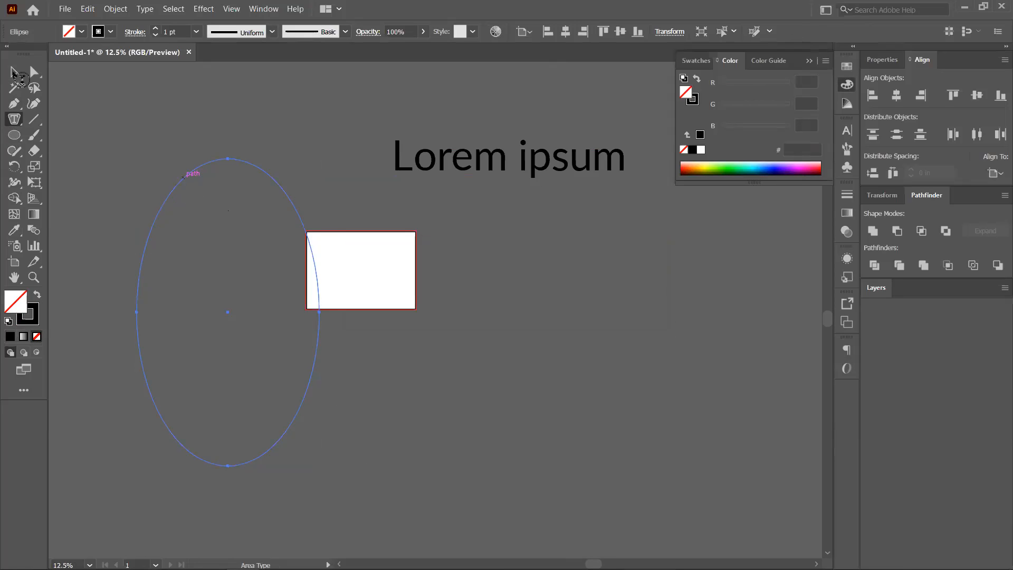
# Fill the ellipse with placeholder text, undo it, and move the ellipse right of the rectangle.
pyautogui.click(163, 210)
pyautogui.click(186, 272)
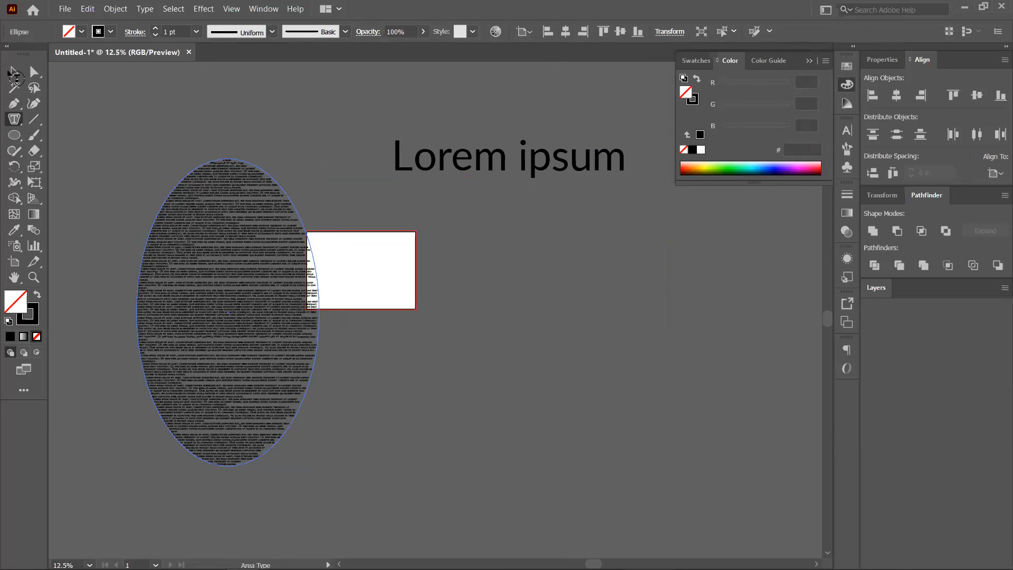
pyautogui.click(14, 72)
pyautogui.hotkey('ctrl', 'z')
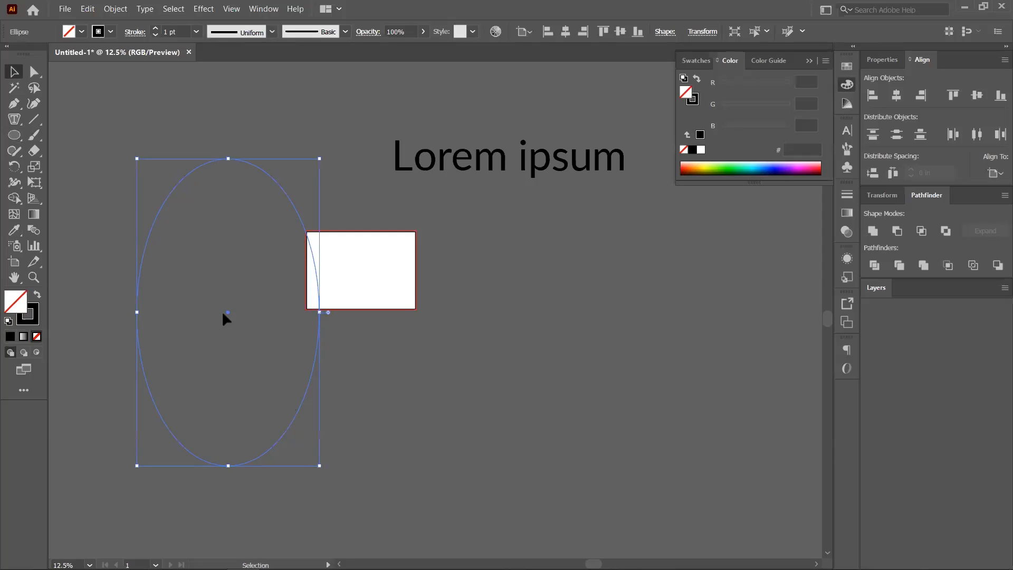
pyautogui.moveTo(227, 317); pyautogui.dragTo(527, 341)
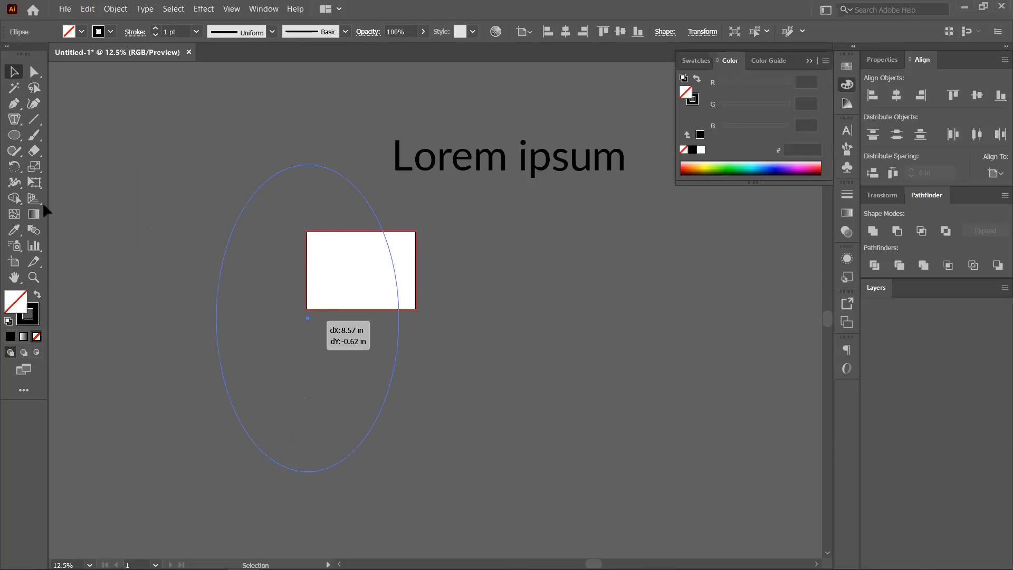
# Refill the ellipse with Area Type placeholder text, inspect it zoomed in, then delete it.
pyautogui.click(14, 122)
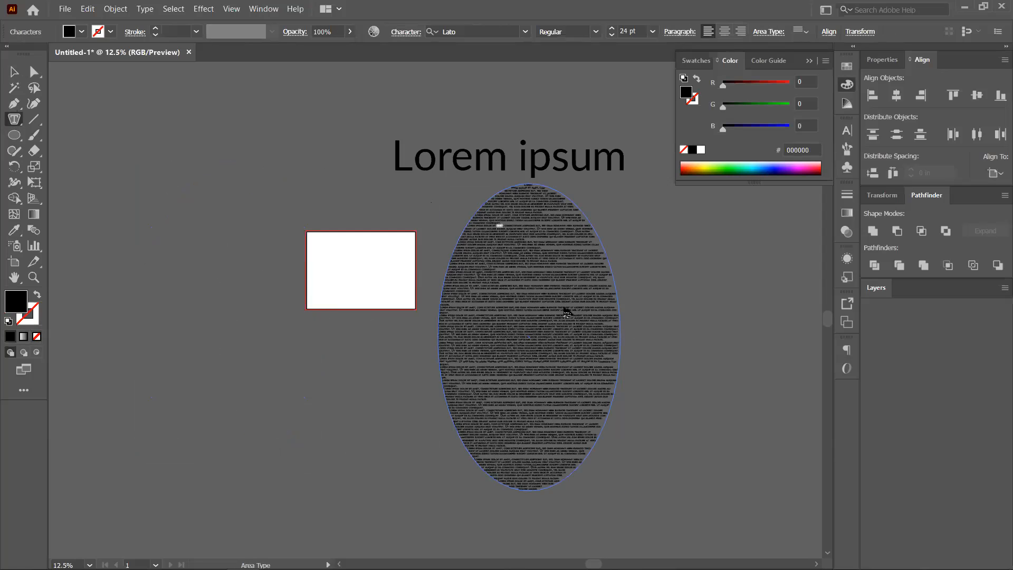
pyautogui.hotkey('ctrl', '+')
pyautogui.hotkey('ctrl', '+')
pyautogui.hotkey('ctrl', '+')
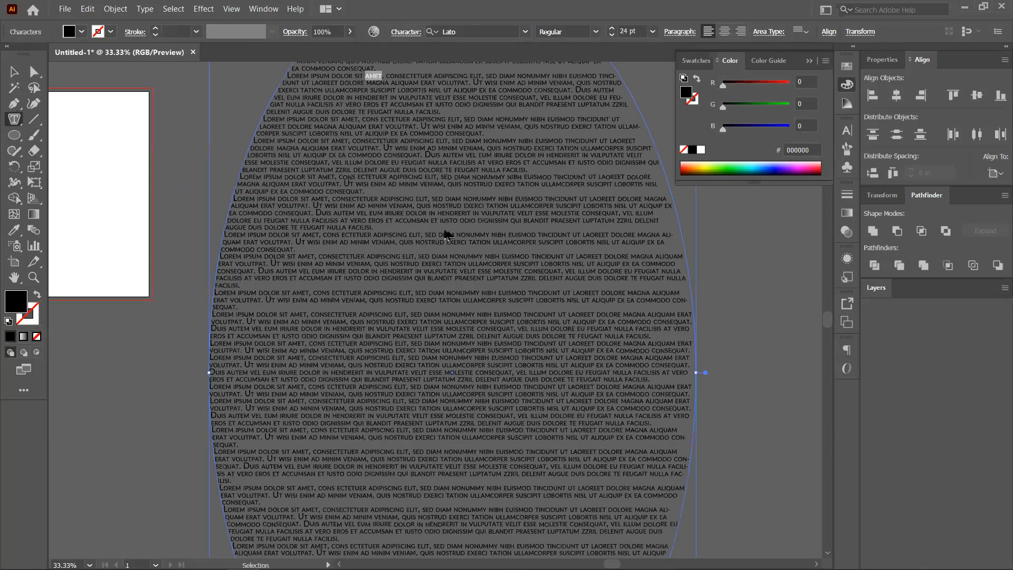
pyautogui.scroll(-2, 445, 230)
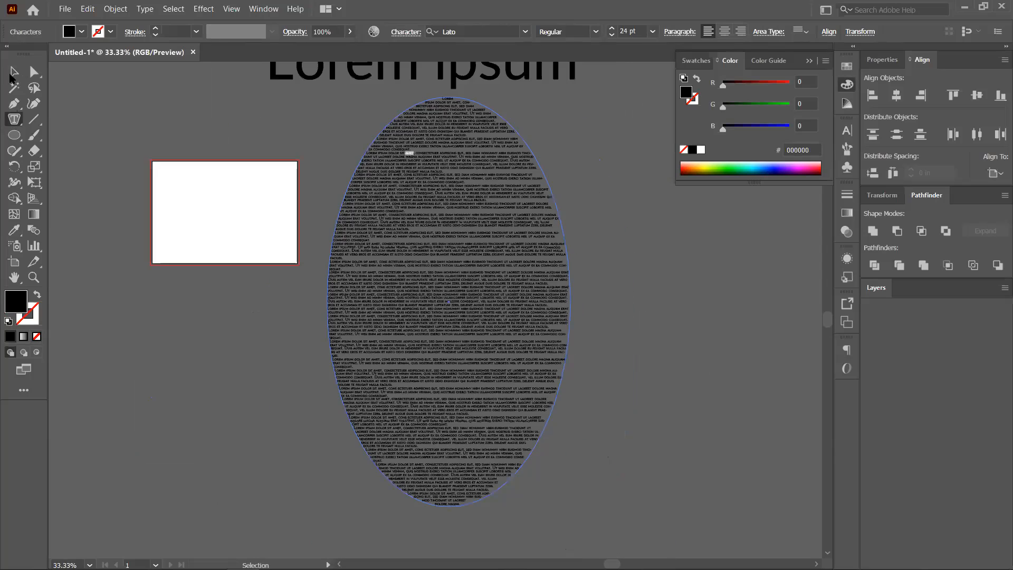
pyautogui.click(14, 74)
pyautogui.click(414, 265)
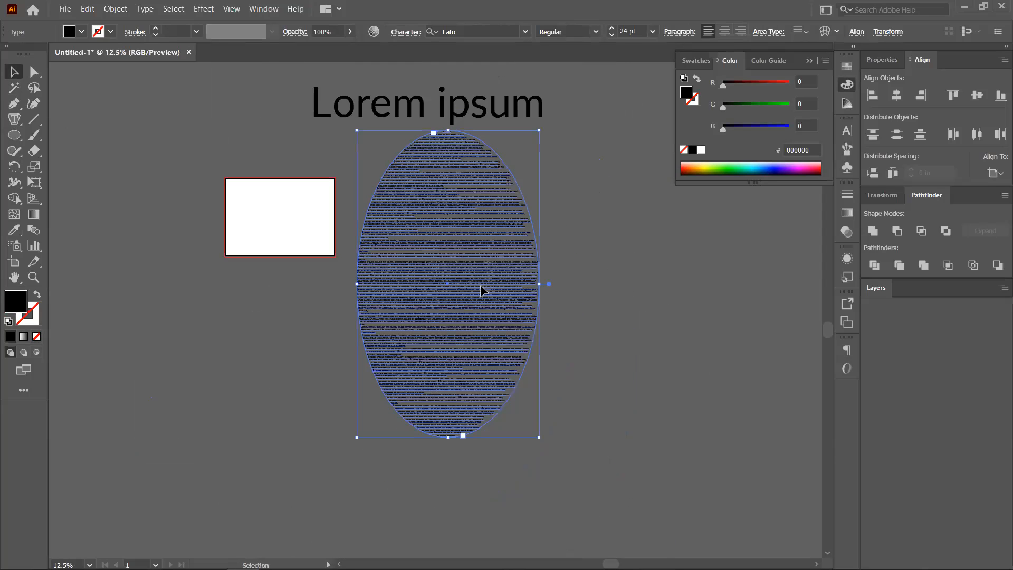
pyautogui.click(568, 293)
pyautogui.click(490, 318)
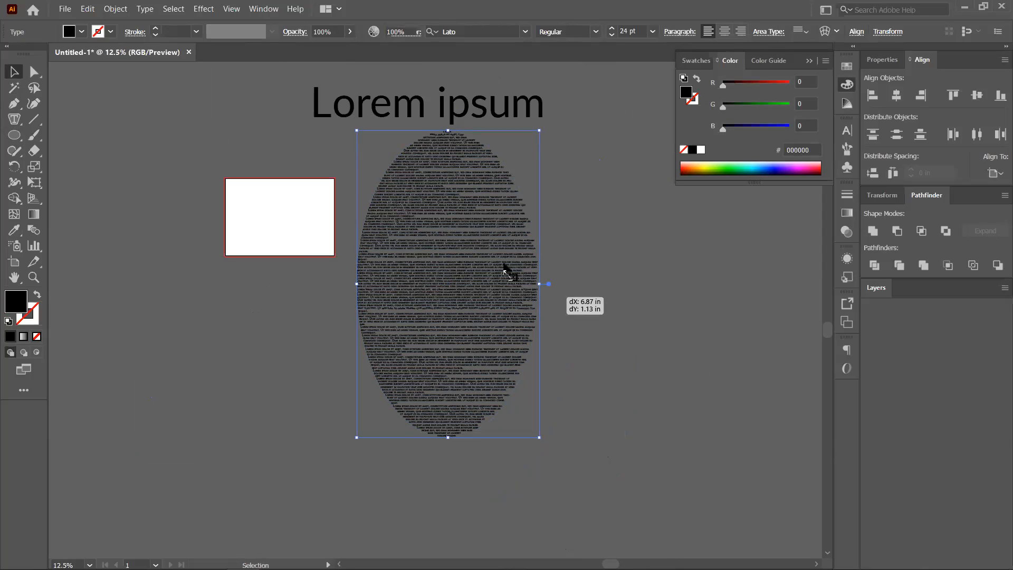
pyautogui.press('Delete')
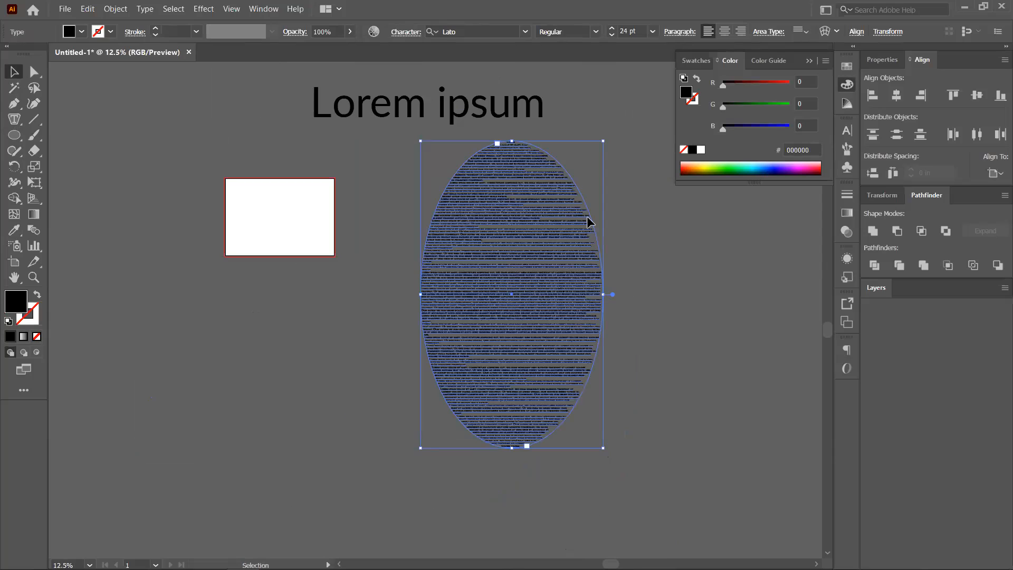
pyautogui.press('Delete')
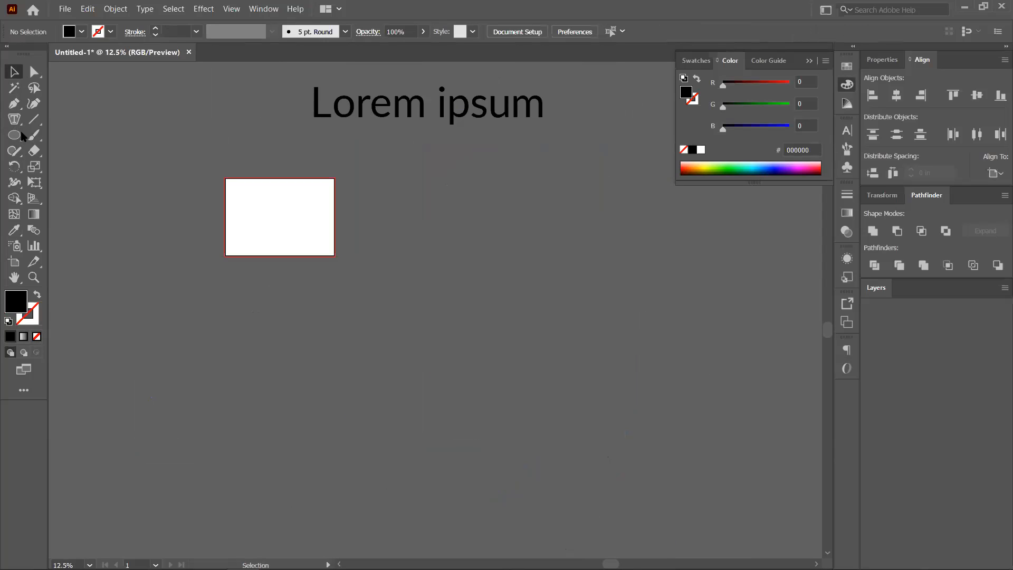
# Browse the shape and type tool flyouts without changing tools.
pyautogui.rightClick(15, 129)
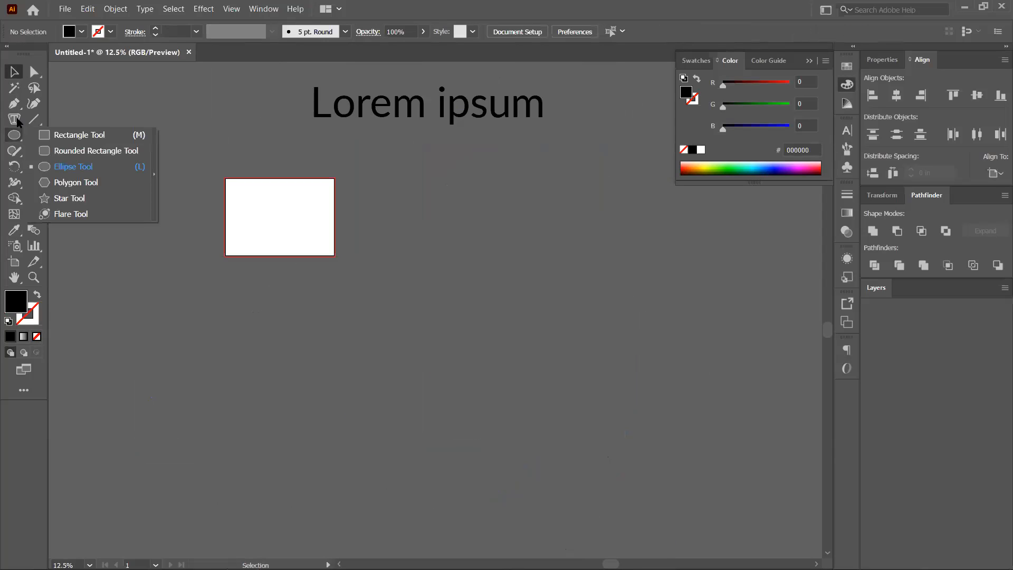
pyautogui.click(17, 119)
pyautogui.rightClick(18, 121)
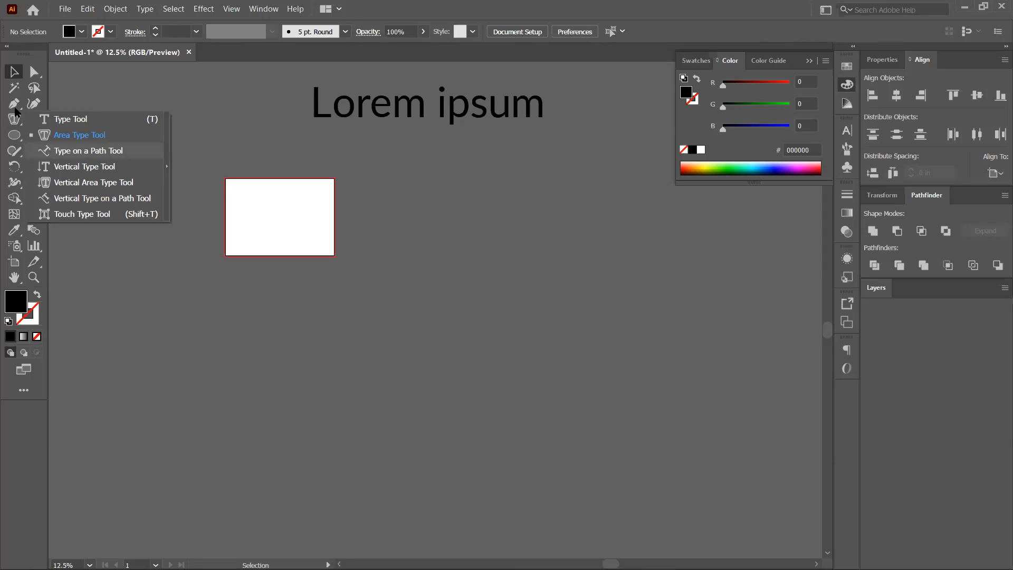
pyautogui.click(163, 270)
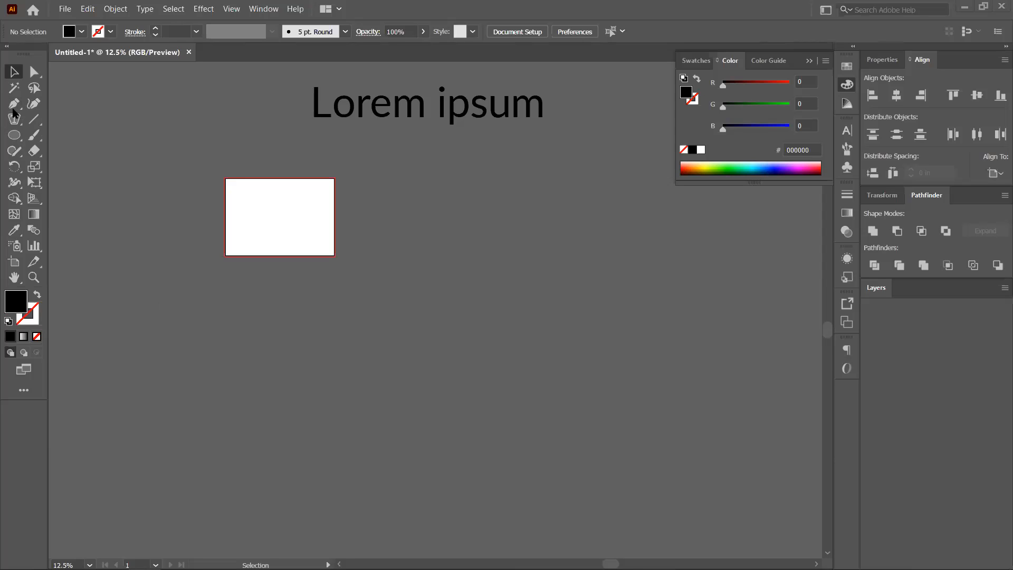
# Draw a flowing S-shaped open path with the Pen, no fill and a 1 pt black stroke.
pyautogui.press('p')
pyautogui.click(173, 334)
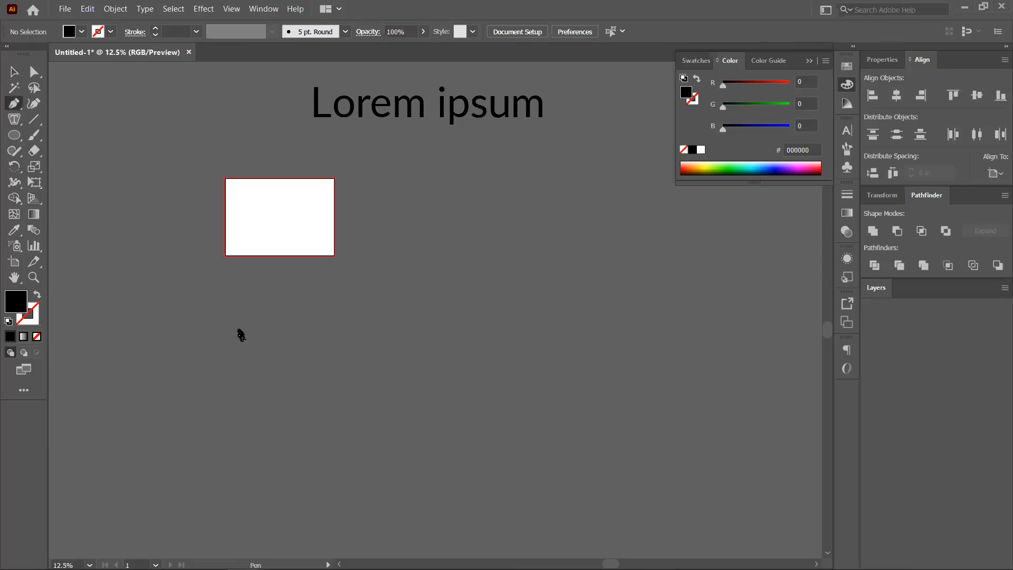
pyautogui.moveTo(410, 397); pyautogui.dragTo(426, 411)
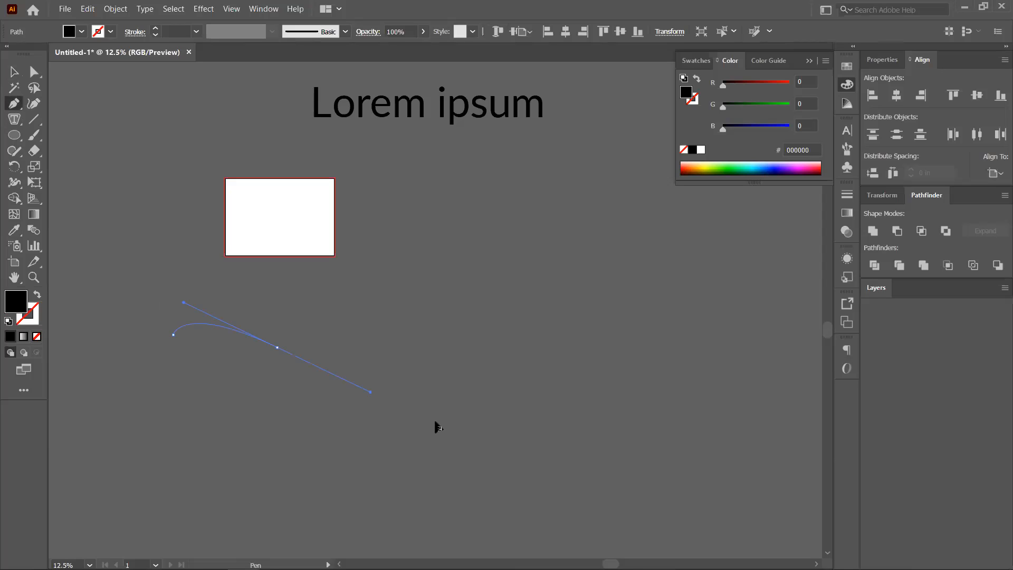
pyautogui.moveTo(559, 484); pyautogui.dragTo(559, 508)
pyautogui.moveTo(657, 330); pyautogui.dragTo(637, 283)
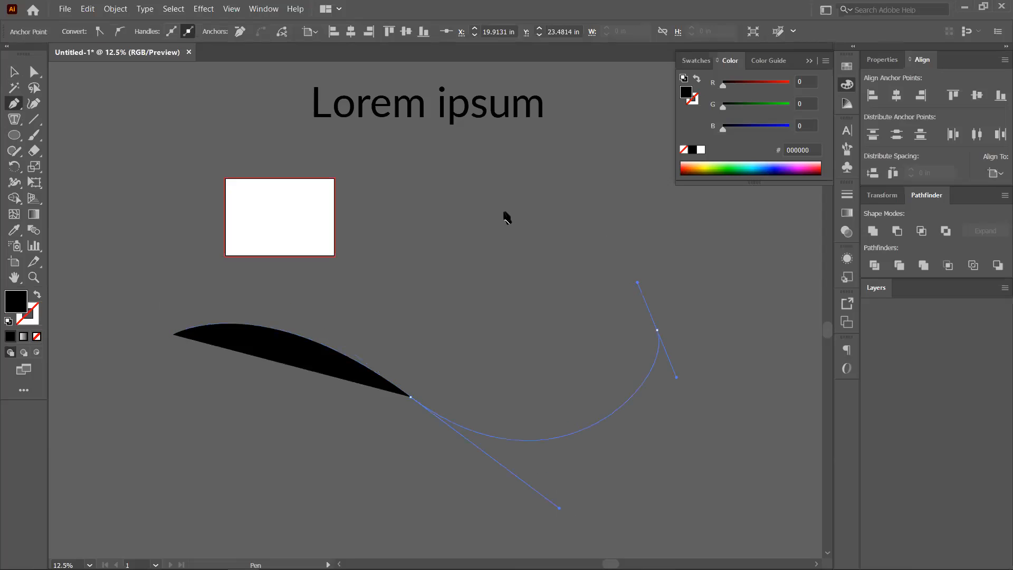
pyautogui.moveTo(502, 213); pyautogui.dragTo(512, 146)
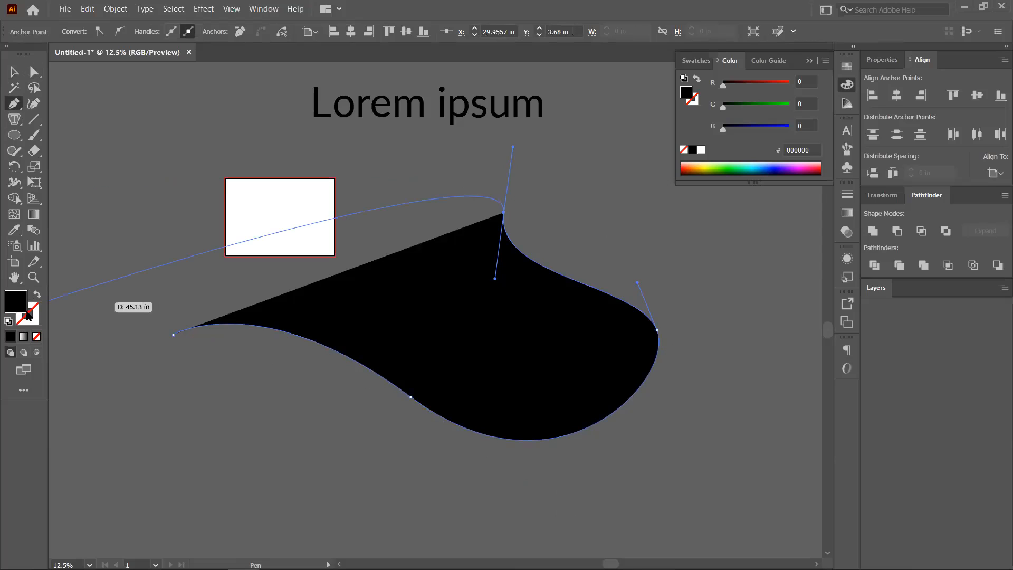
pyautogui.hotkey('shift', 'x')
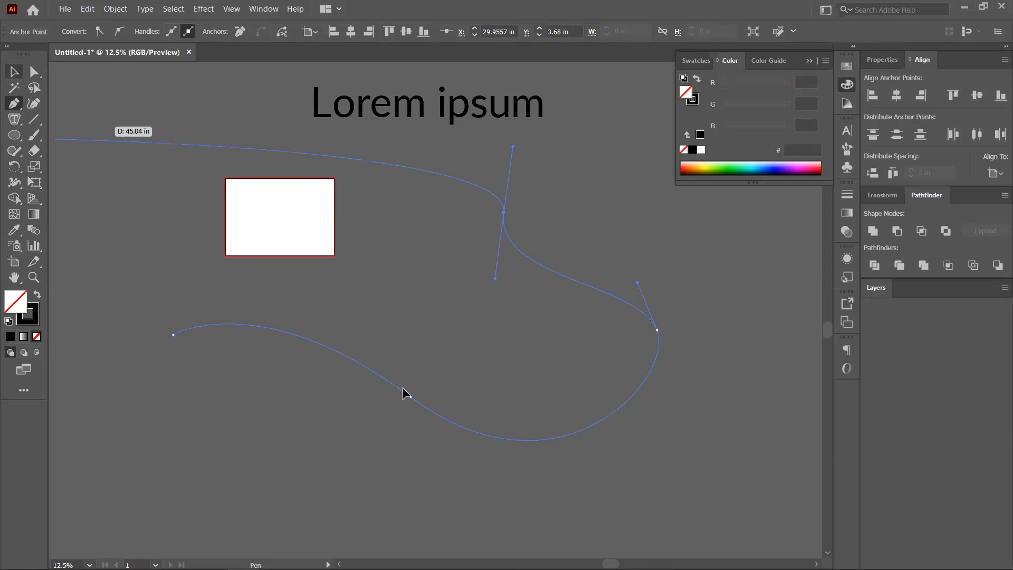
pyautogui.press('v')
pyautogui.click(285, 412)
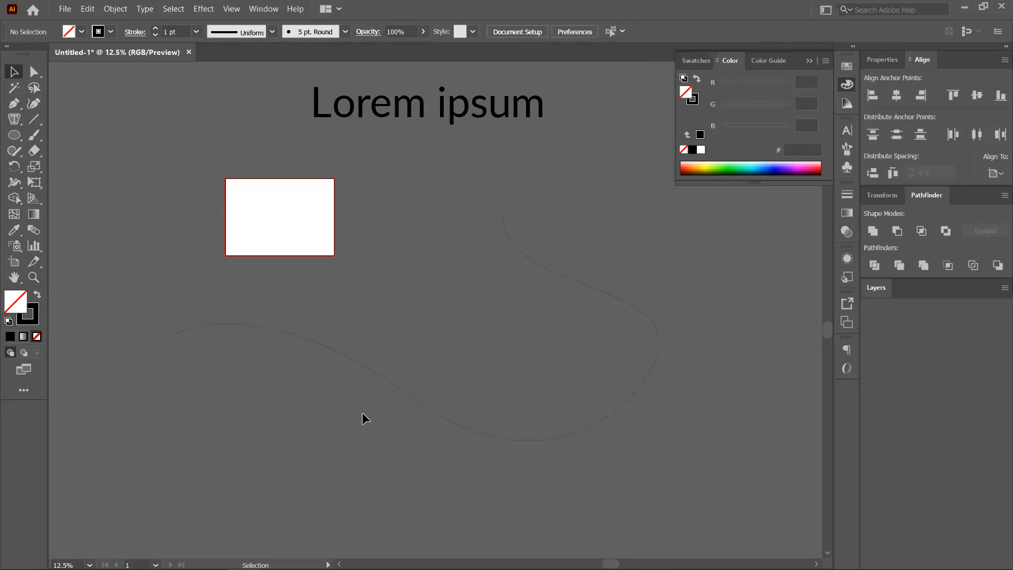
pyautogui.click(367, 368)
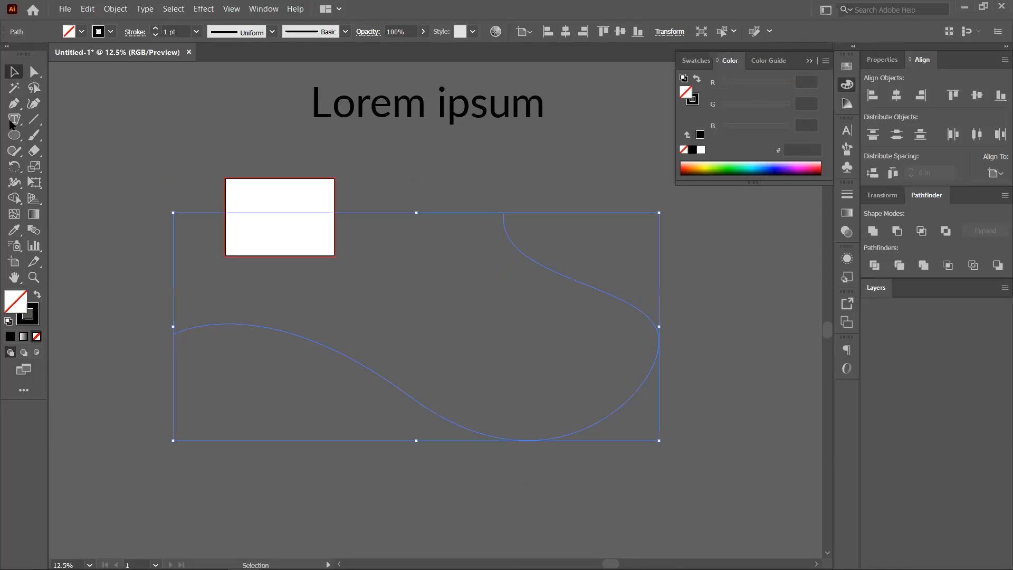
# Flow placeholder text along the S-shaped curve with Type on a Path.
pyautogui.click(14, 119)
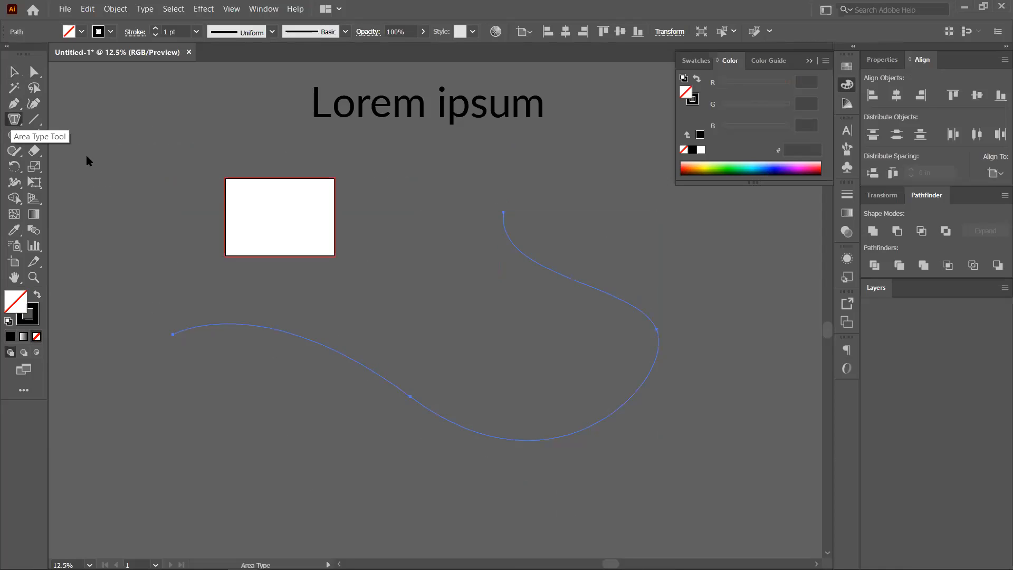
pyautogui.click(14, 119)
pyautogui.click(73, 152)
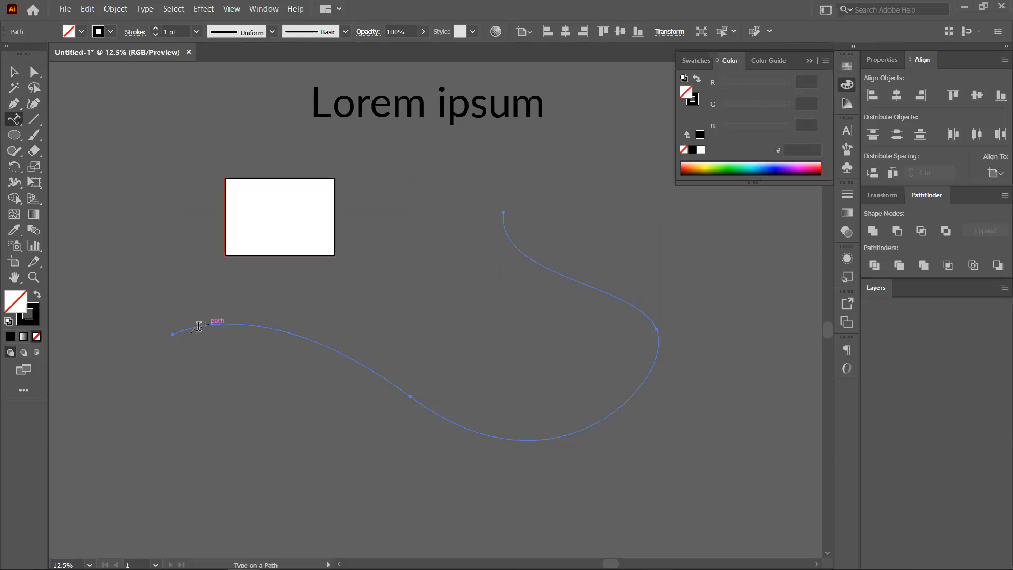
pyautogui.click(199, 324)
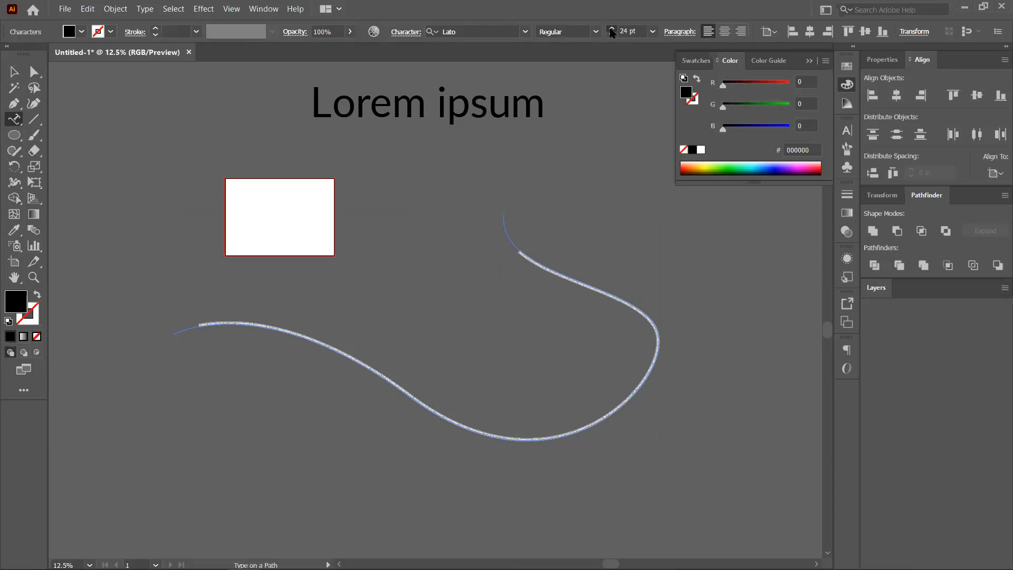
# Raise the path text to 31 pt and review it along the curve.
pyautogui.click(612, 29)
pyautogui.click(611, 30)
pyautogui.click(612, 30)
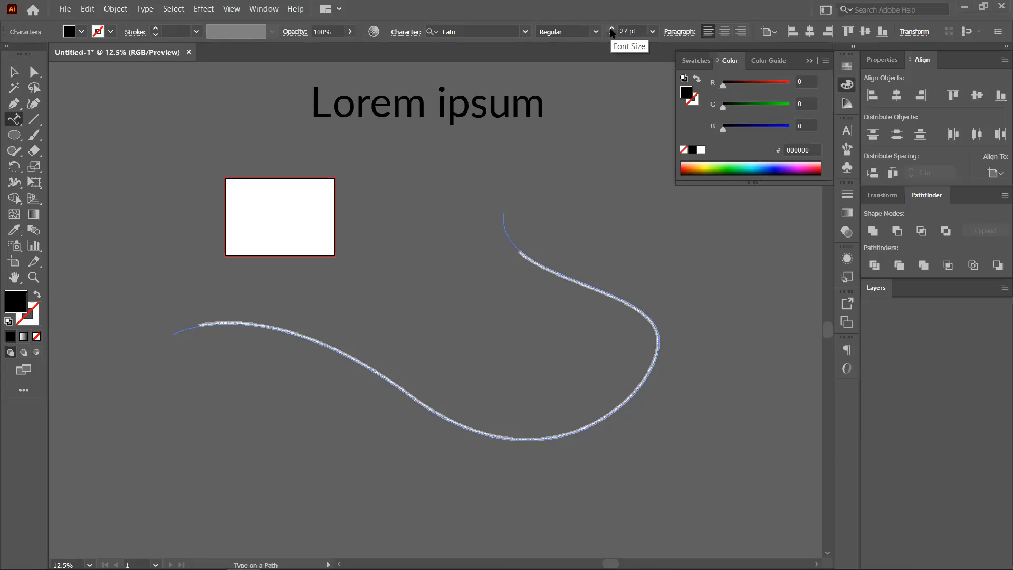
pyautogui.click(611, 29)
pyautogui.click(611, 29)
pyautogui.click(611, 29)
pyautogui.click(611, 29)
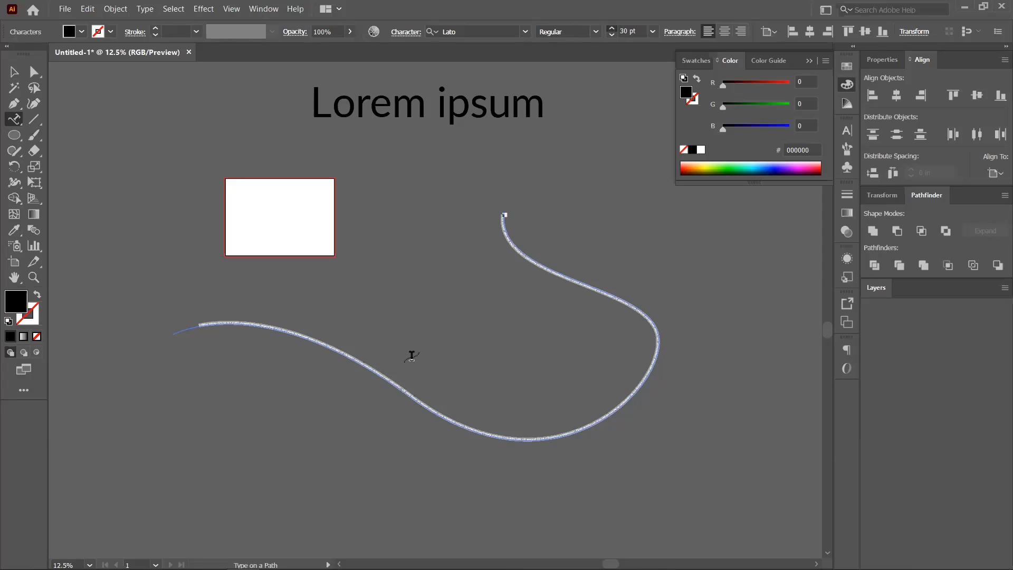
pyautogui.keyDown('ctrl'); pyautogui.click(277, 368); pyautogui.keyUp('ctrl')
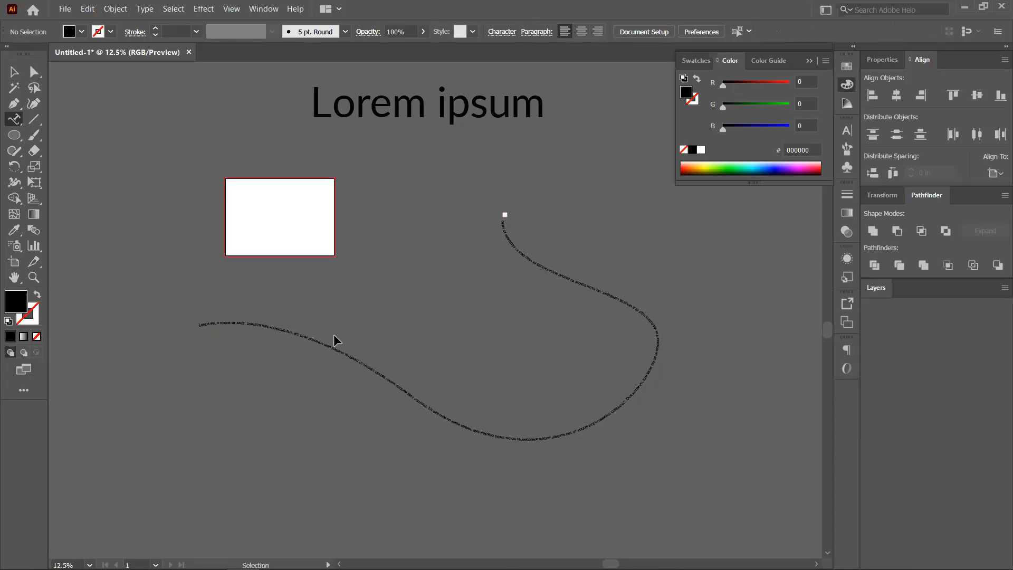
pyautogui.scroll(3, 333, 341)
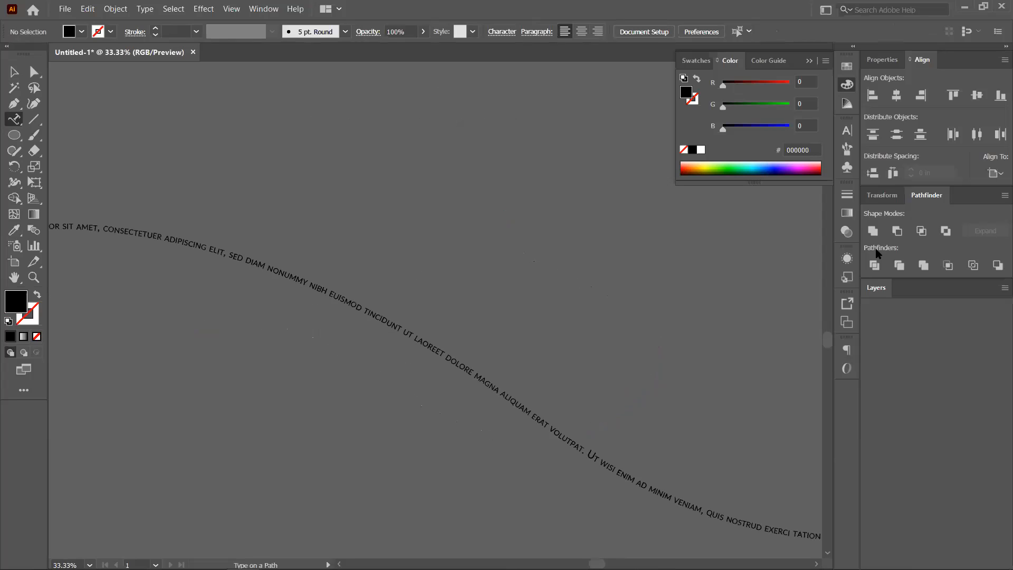
pyautogui.keyDown('ctrl'); pyautogui.click(583, 453); pyautogui.keyUp('ctrl')
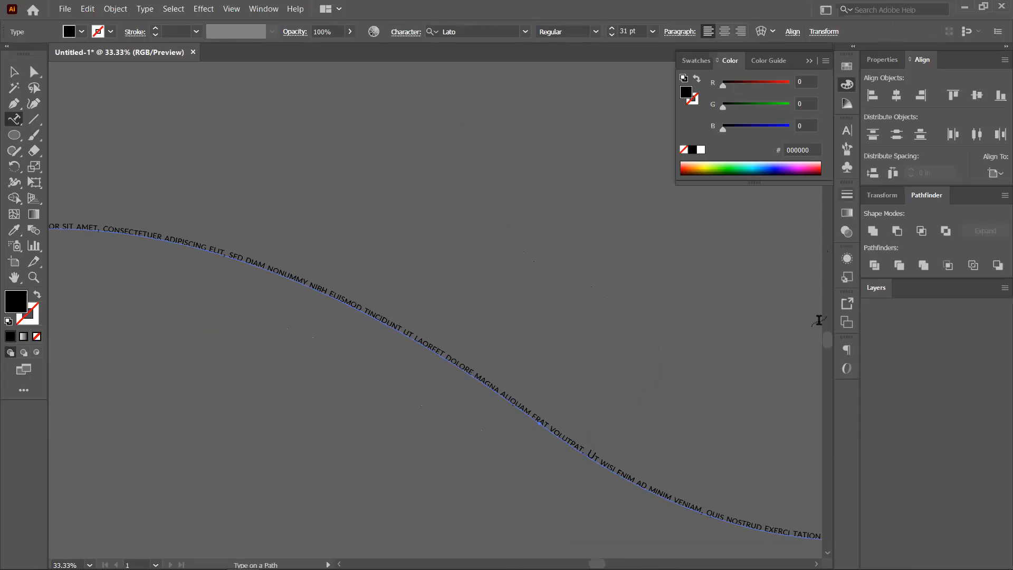
pyautogui.click(14, 72)
pyautogui.click(174, 134)
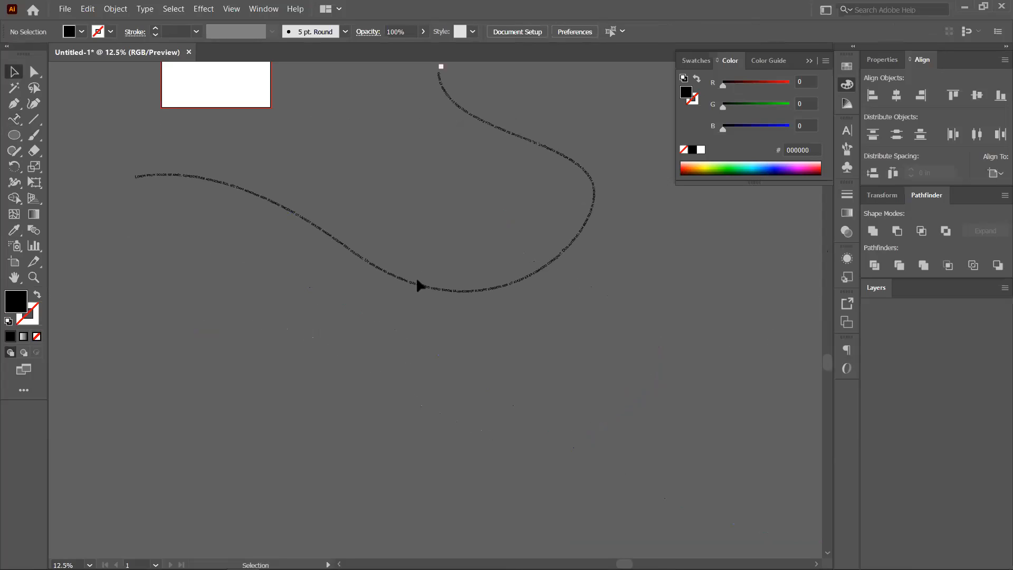
# Delete the curved path text and draw a horizontal straight line.
pyautogui.click(245, 194)
pyautogui.press('Delete')
pyautogui.click(39, 121)
pyautogui.moveTo(163, 210); pyautogui.dragTo(456, 209)
# Flow placeholder text along the horizontal line with Type on a Path.
pyautogui.click(15, 120)
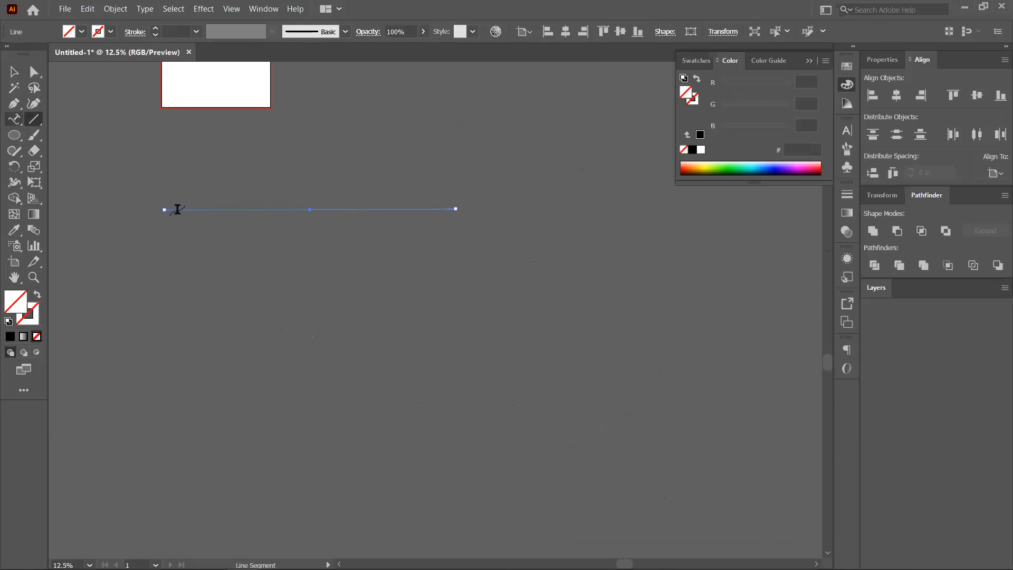
pyautogui.click(212, 216)
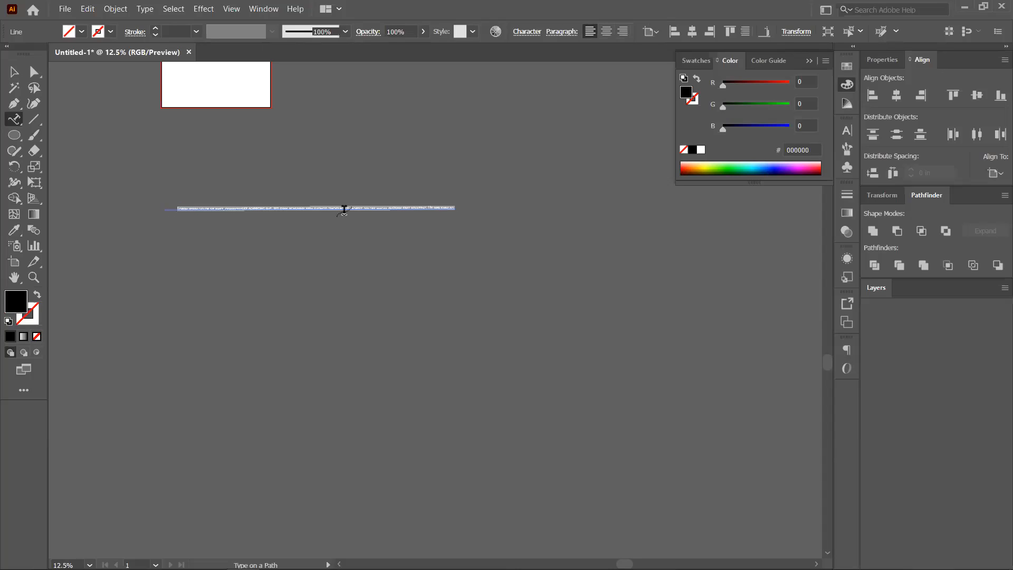
pyautogui.scroll(4, 285, 212)
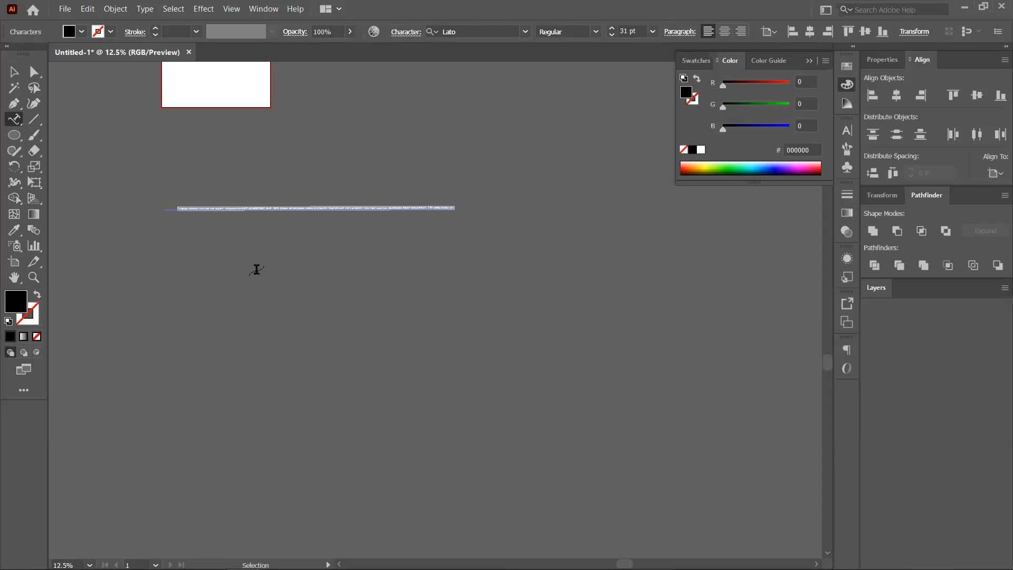
pyautogui.click(643, 314)
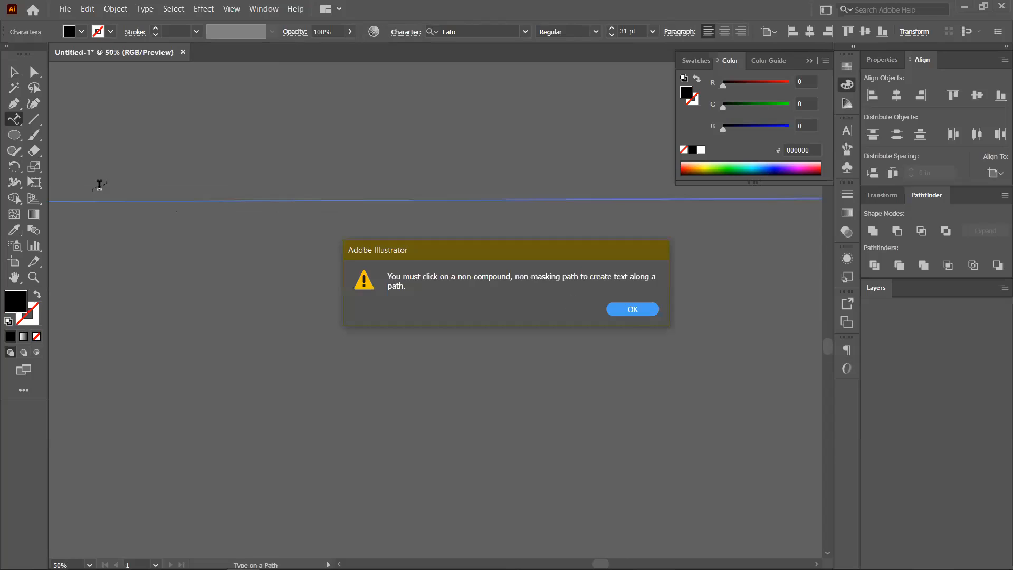
pyautogui.press('Return')
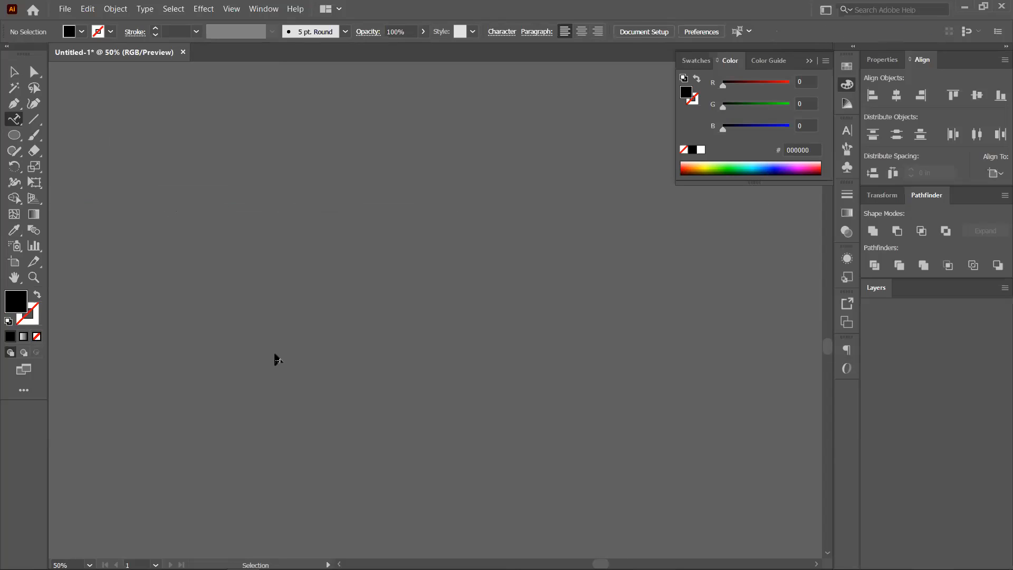
pyautogui.hotkey('ctrl', 'z')
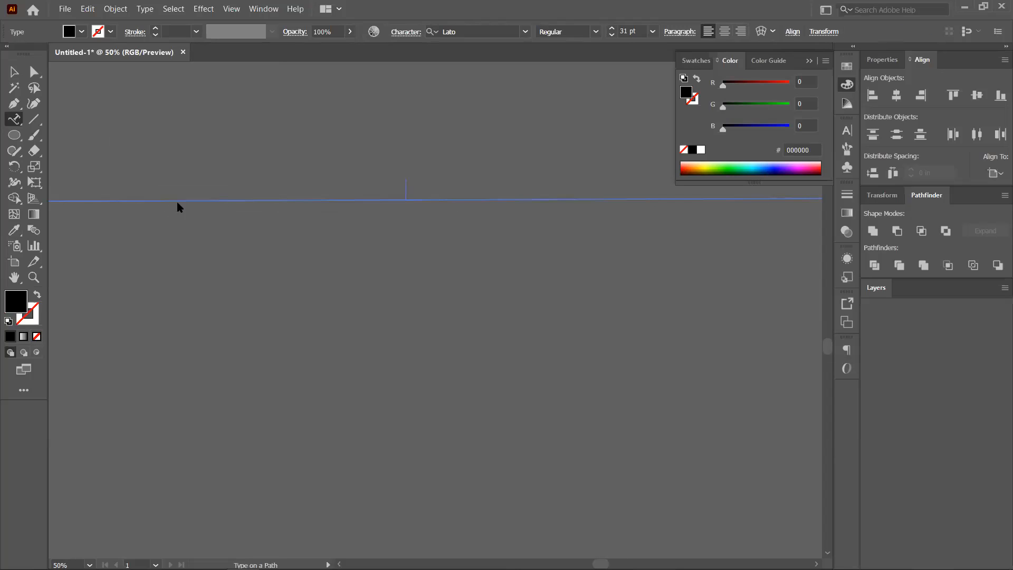
pyautogui.click(631, 306)
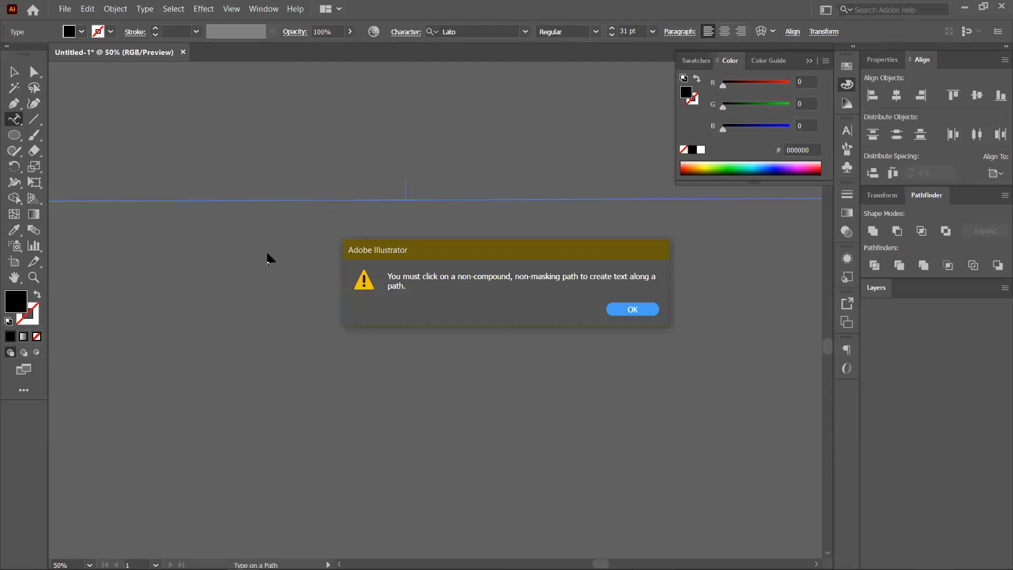
pyautogui.press('Return')
pyautogui.click(195, 198)
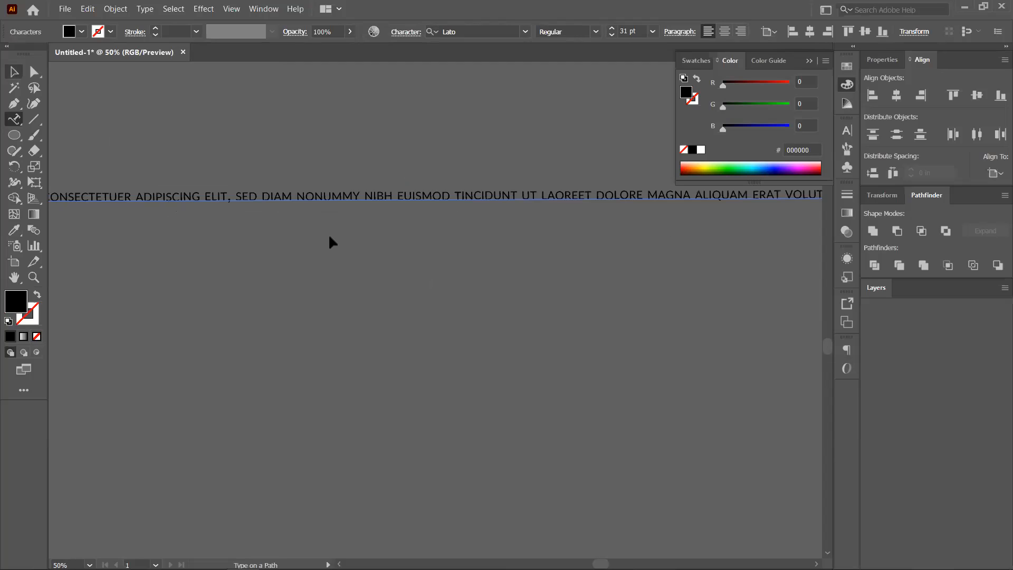
pyautogui.press('Escape')
pyautogui.click(304, 281)
# Try flipping the line text to the other side, then undo the flip and stray text box.
pyautogui.scroll(-1, 322, 286)
pyautogui.moveTo(325, 286); pyautogui.dragTo(405, 324)
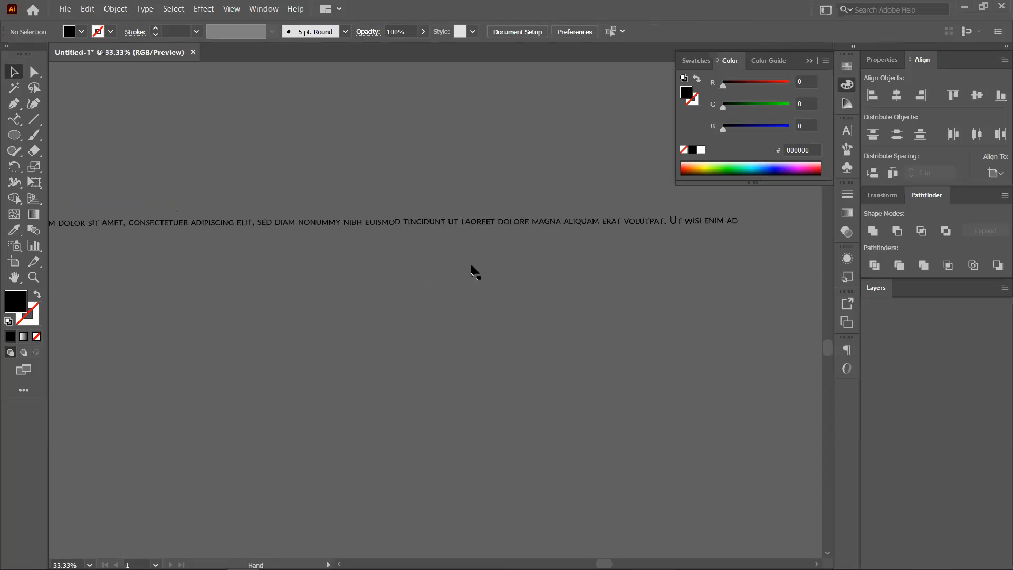
pyautogui.click(401, 264)
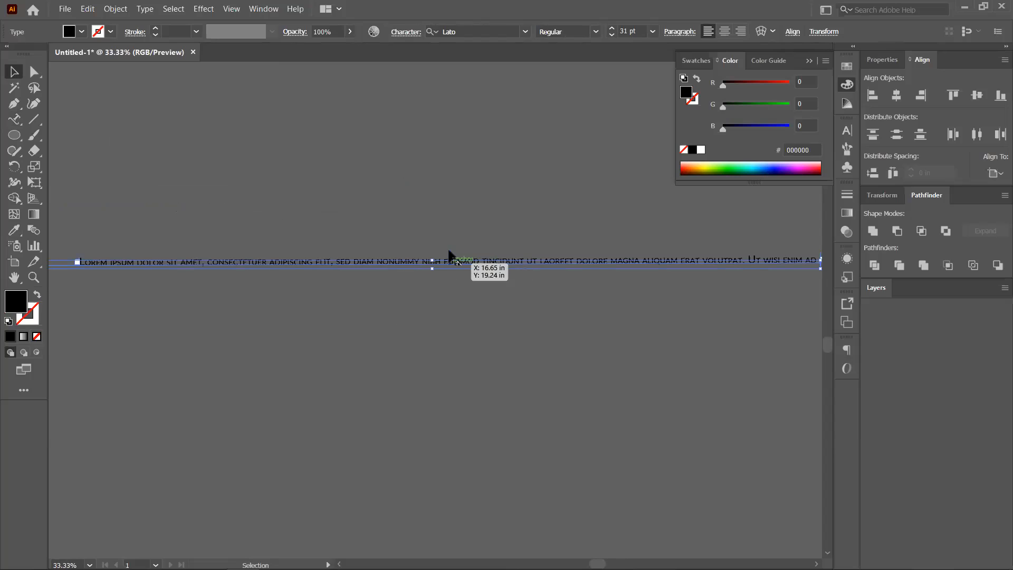
pyautogui.moveTo(454, 285); pyautogui.dragTo(417, 330)
pyautogui.click(444, 324)
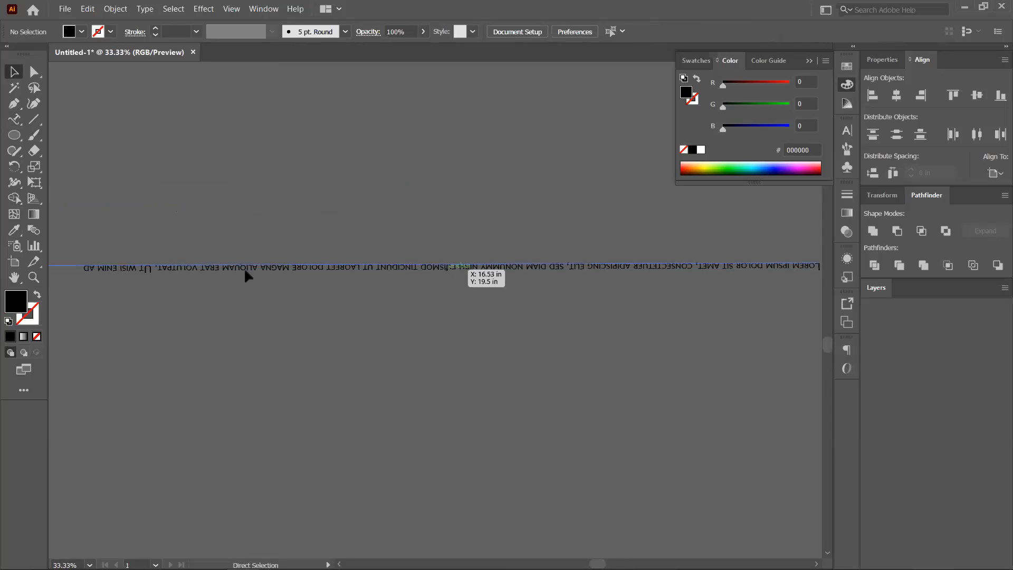
pyautogui.hotkey('ctrl', 'z')
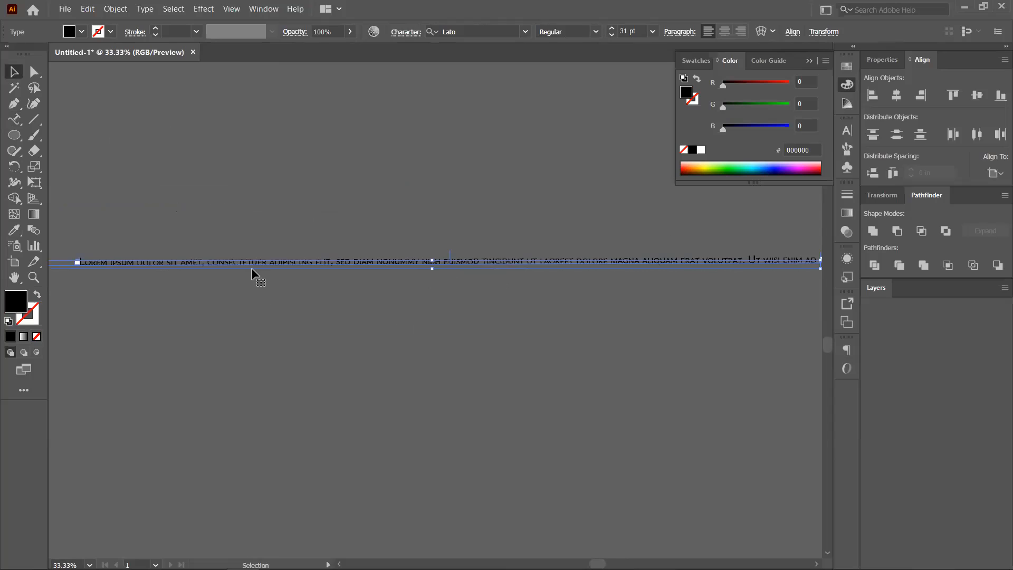
pyautogui.hotkey('ctrl', 'z')
pyautogui.press('t')
pyautogui.moveTo(253, 268); pyautogui.dragTo(368, 285)
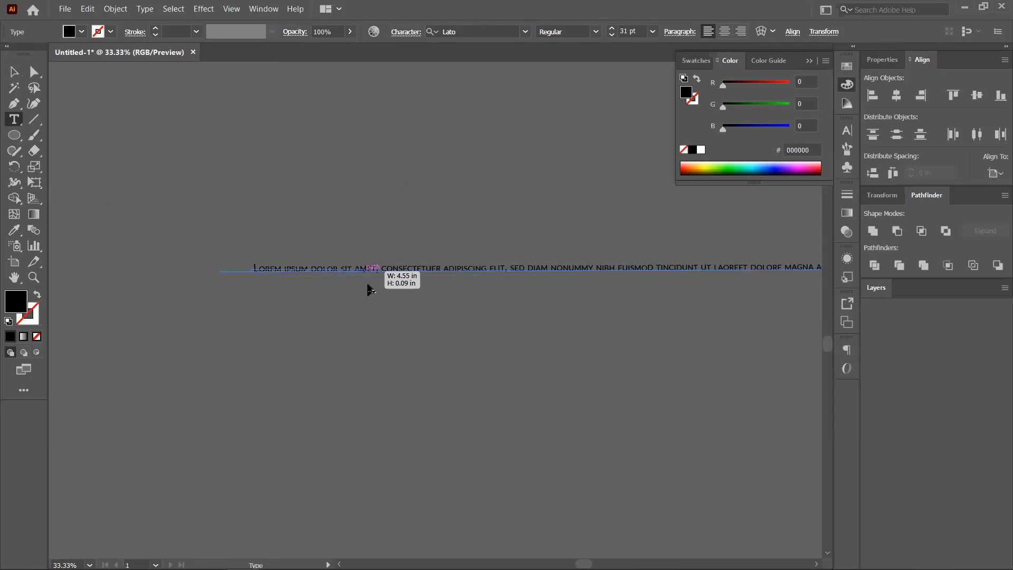
pyautogui.press('Escape')
pyautogui.hotkey('ctrl', 'z')
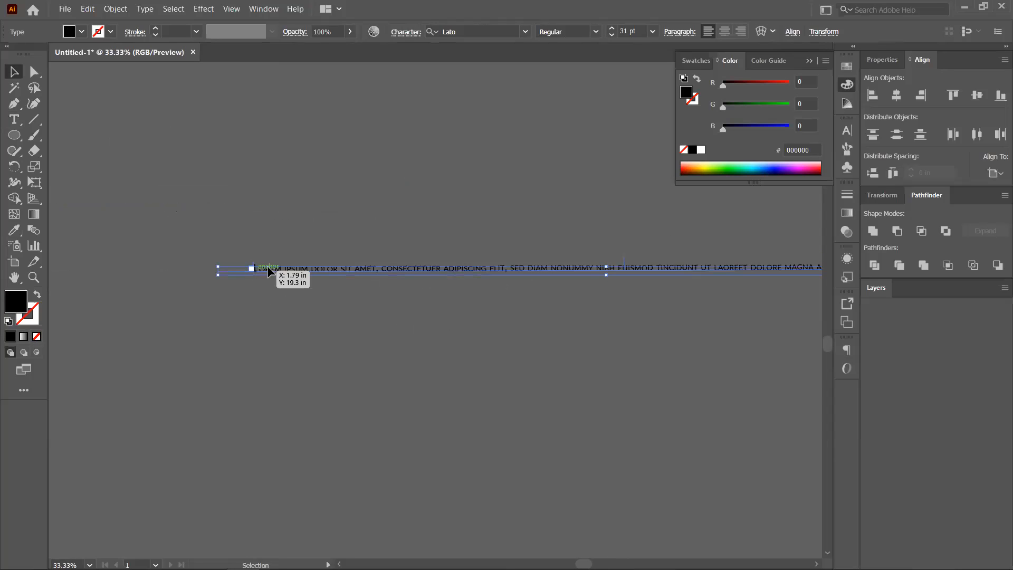
# Set the line text to small caps and move its starting point further right.
pyautogui.press('t')
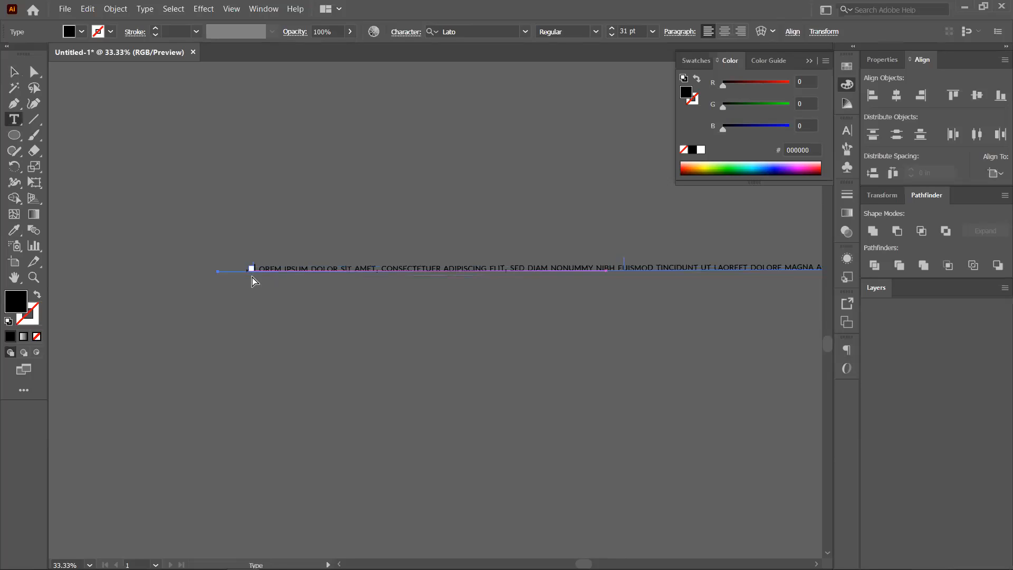
pyautogui.hotkey('ctrl', '1')
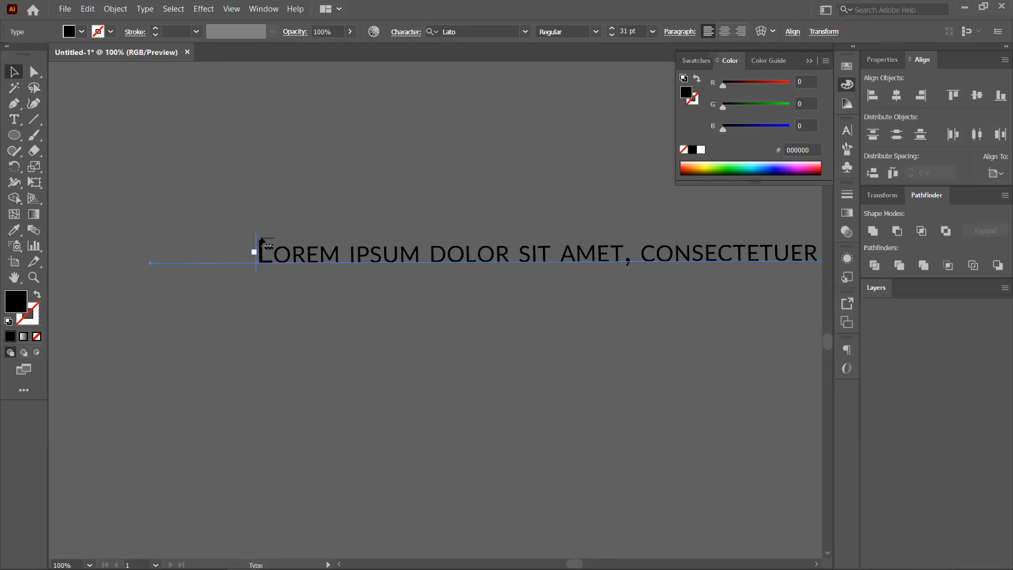
pyautogui.hotkey('ctrl', 'shift', 'k')
pyautogui.hotkey('ctrl', 'shift', 'h')
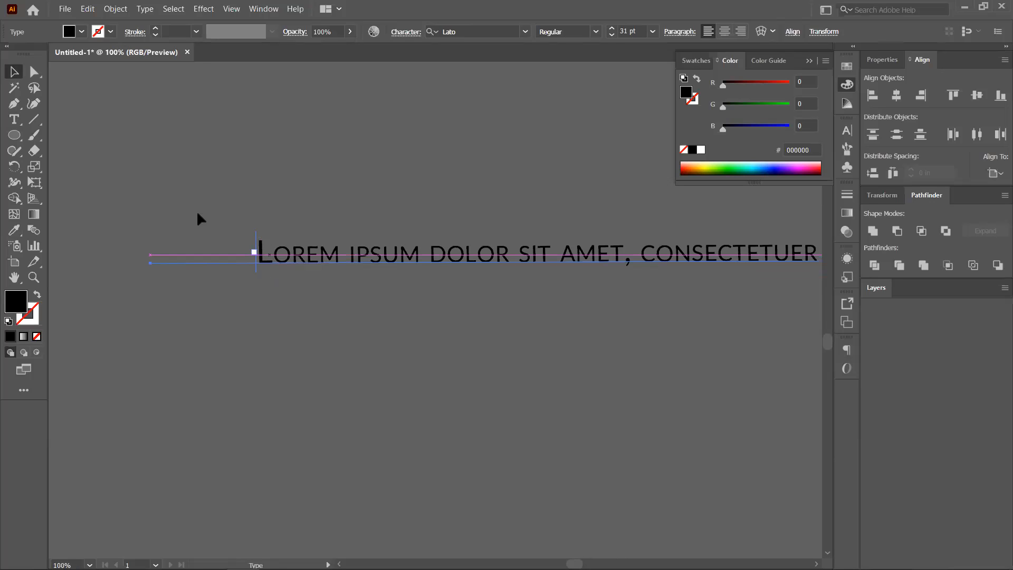
pyautogui.click(266, 305)
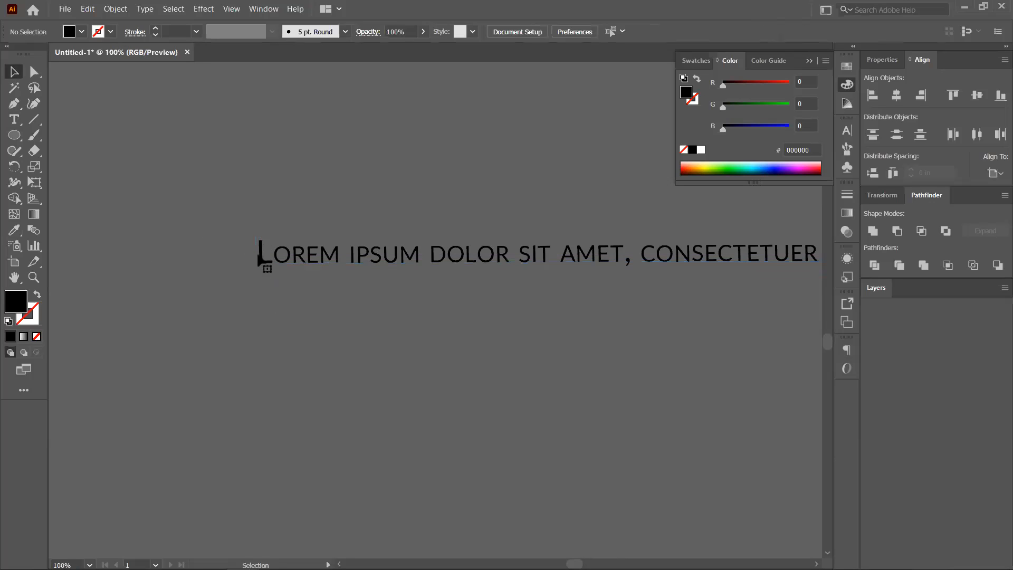
pyautogui.click(262, 260)
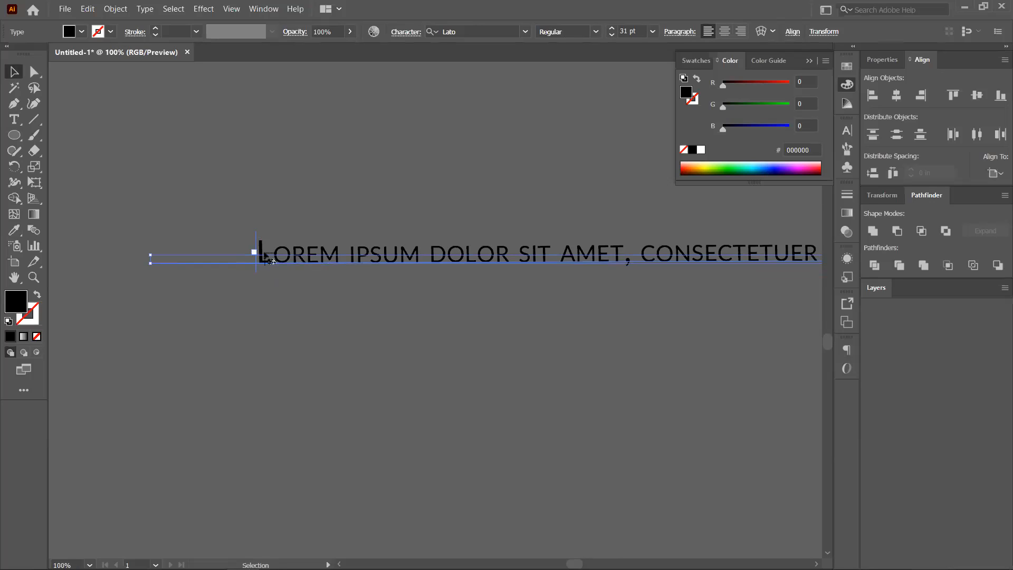
pyautogui.doubleClick(272, 260)
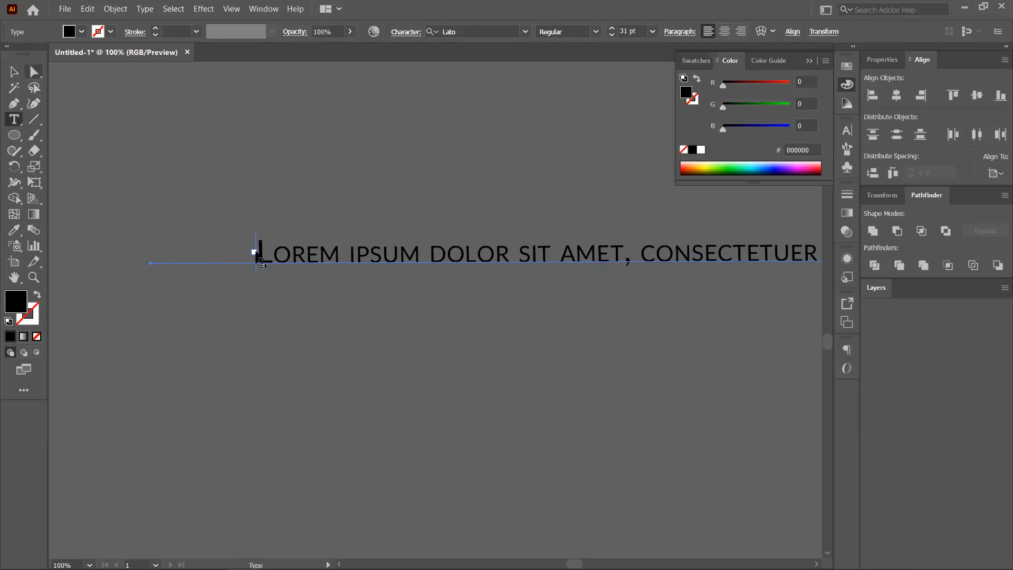
pyautogui.moveTo(255, 252); pyautogui.dragTo(444, 258)
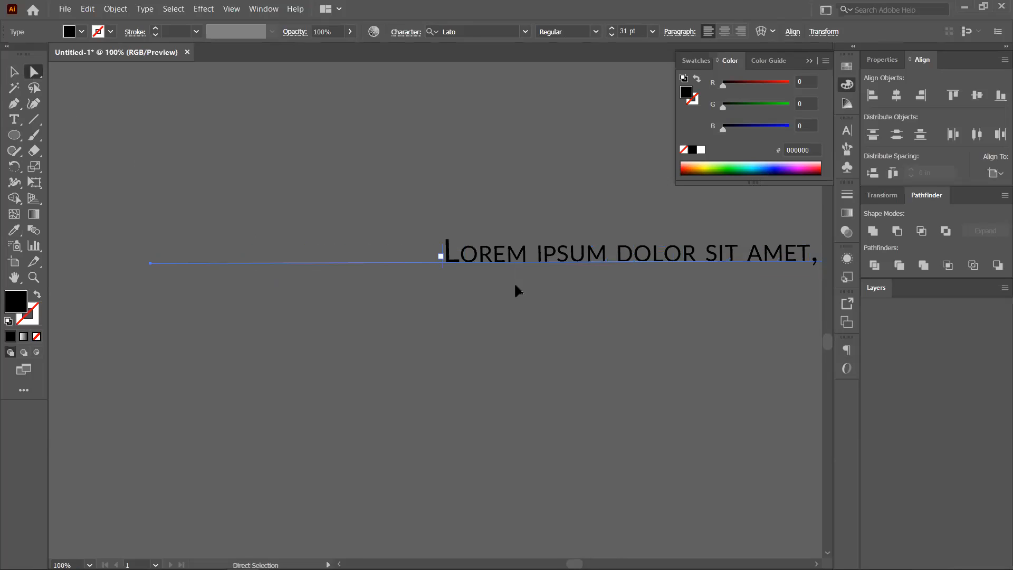
# Pan along the straight line to review the path text from end to end.
pyautogui.scroll(-3, 516, 277)
pyautogui.moveTo(353, 337); pyautogui.dragTo(294, 339)
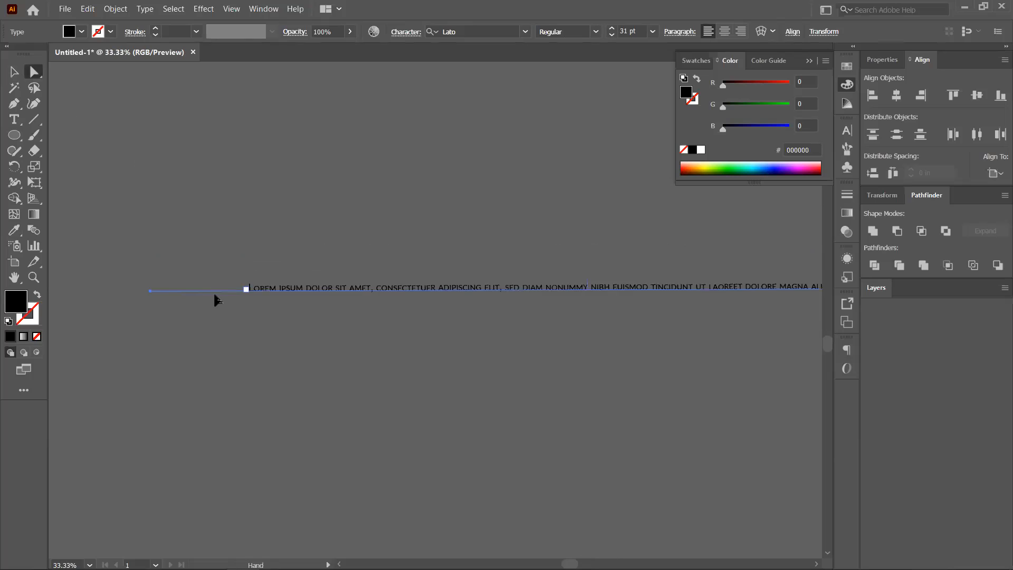
pyautogui.scroll(-2, 564, 304)
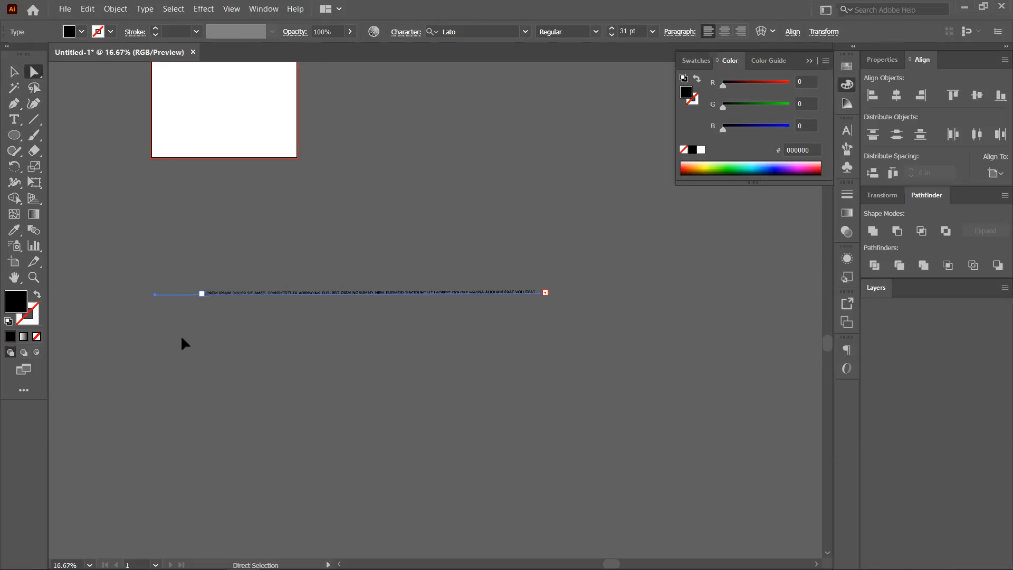
pyautogui.scroll(2, 172, 346)
pyautogui.moveTo(388, 349); pyautogui.dragTo(639, 339)
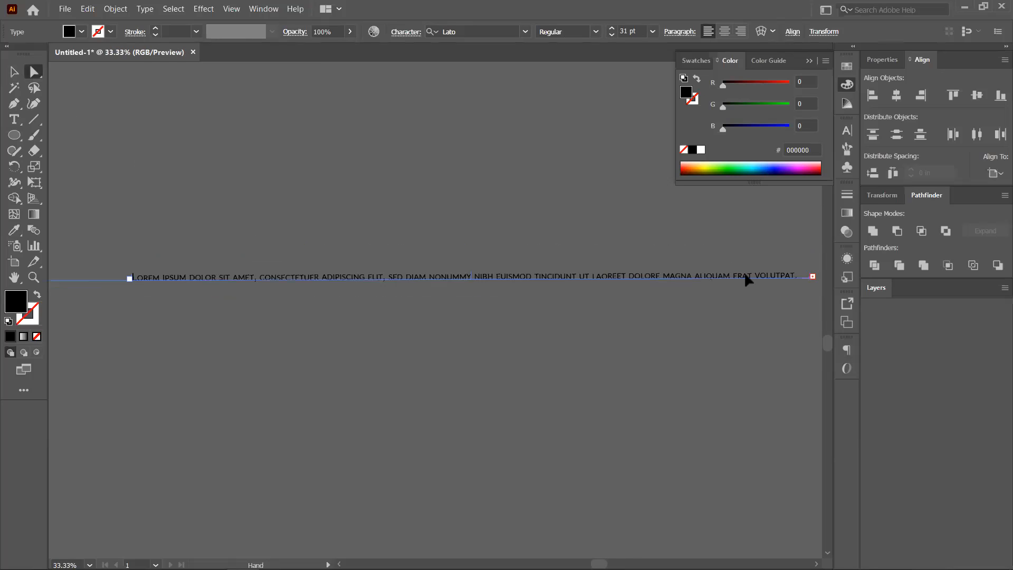
pyautogui.click(14, 138)
# Draw a circle, remove its fill, and wrap placeholder text around its outline.
pyautogui.moveTo(190, 128)
pyautogui.mouseDown()
pyautogui.moveTo(270, 243)
pyautogui.moveTo(273, 234)
pyautogui.mouseUp()
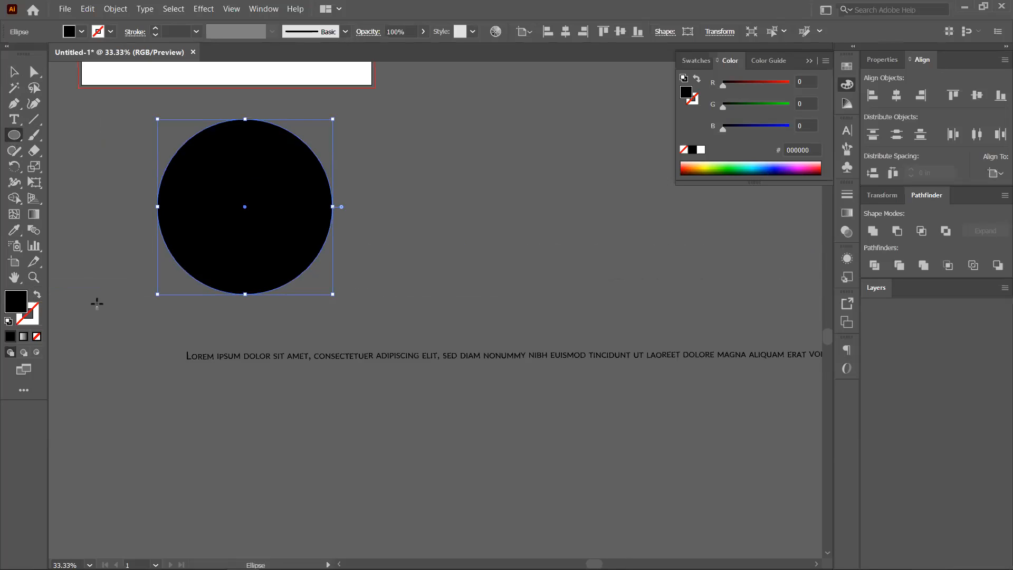
pyautogui.press('/')
pyautogui.click(15, 119)
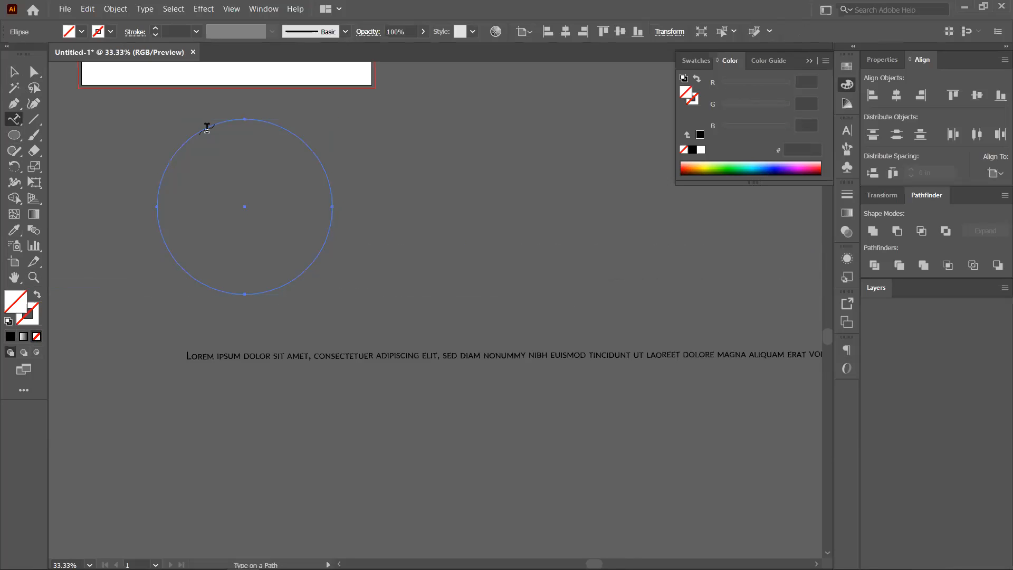
pyautogui.click(205, 124)
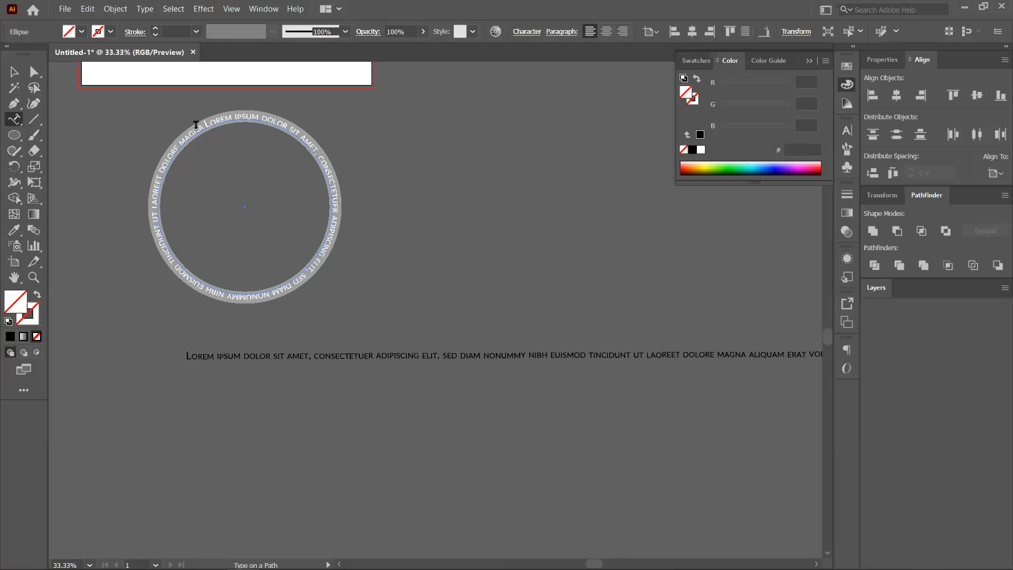
pyautogui.click(33, 72)
pyautogui.click(206, 126)
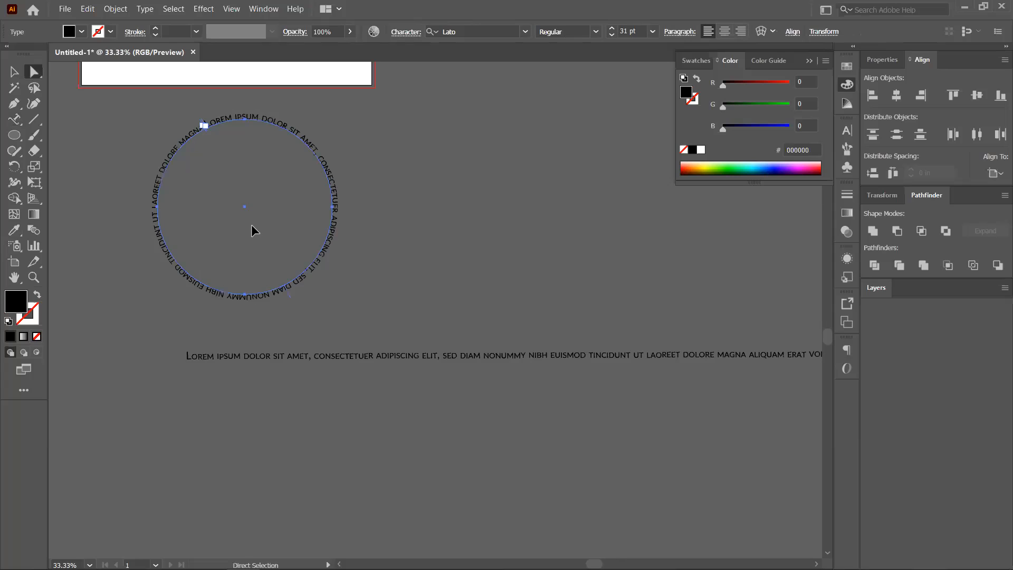
# Zoom in on the circular text, then draw a second, larger black circle beside it.
pyautogui.hotkey('ctrl', '=')
pyautogui.hotkey('ctrl', '=')
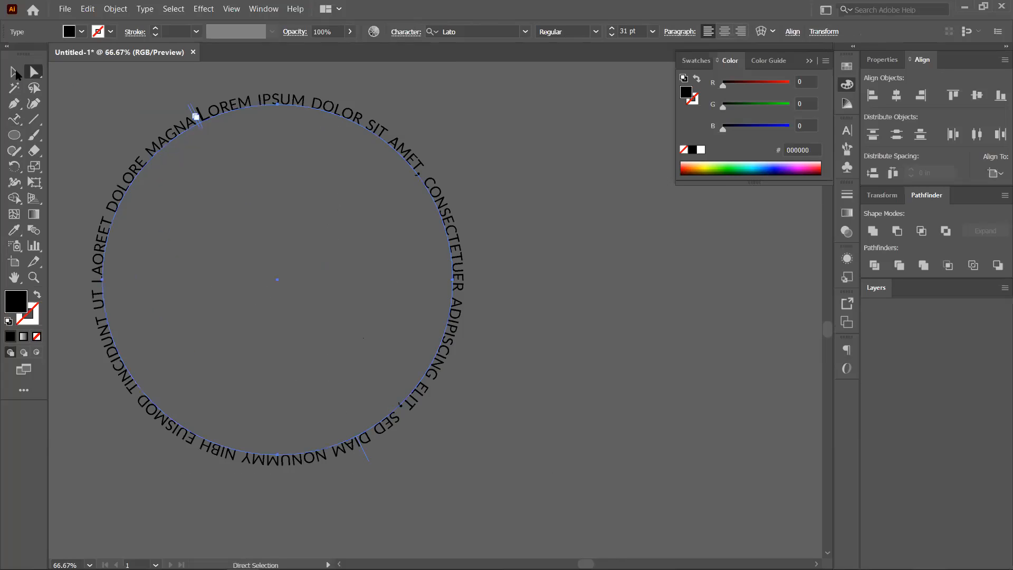
pyautogui.scroll(-2, 299, 230)
pyautogui.moveTo(451, 231); pyautogui.dragTo(369, 216)
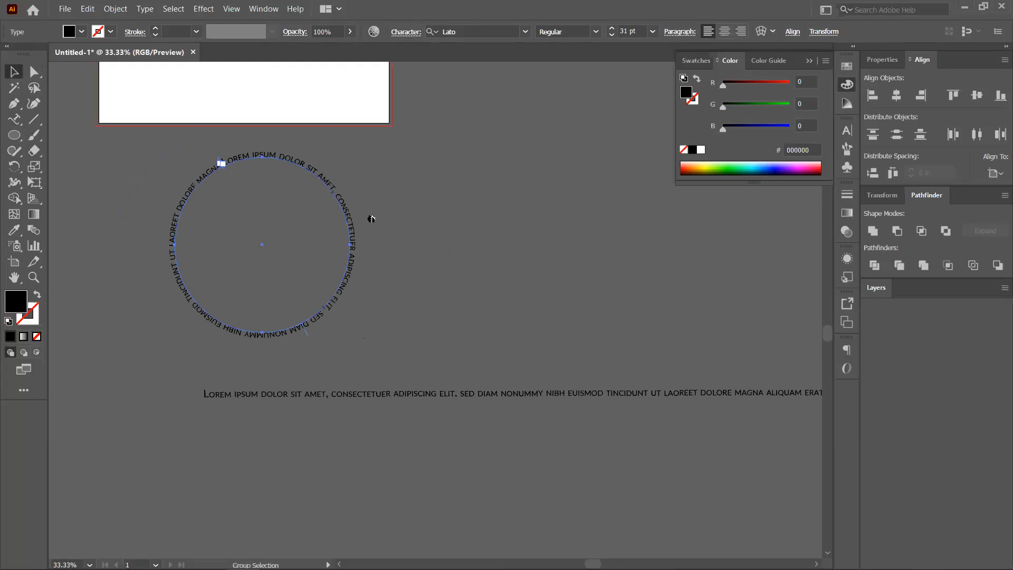
pyautogui.click(34, 124)
pyautogui.press('l')
pyautogui.moveTo(416, 109); pyautogui.dragTo(531, 224)
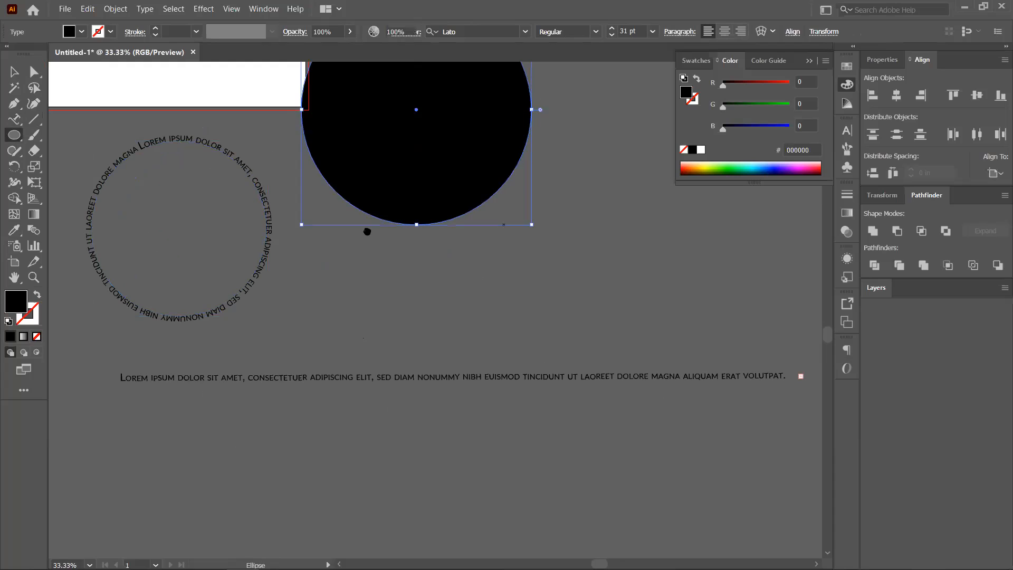
# Move the new black circle slightly down-right and remove its fill.
pyautogui.press('v')
pyautogui.moveTo(415, 208); pyautogui.dragTo(362, 282)
pyautogui.moveTo(417, 281); pyautogui.dragTo(423, 284)
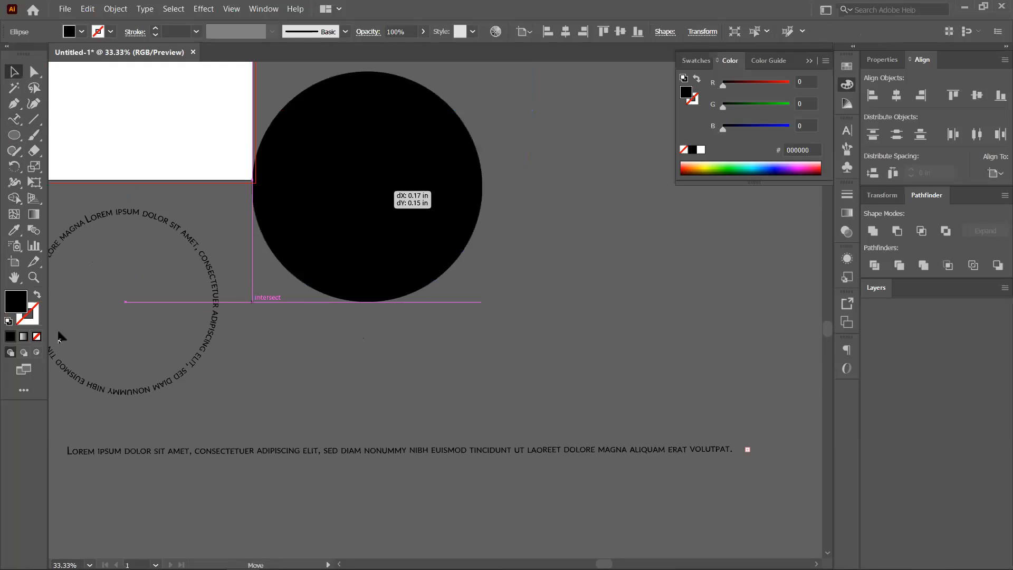
pyautogui.press('/')
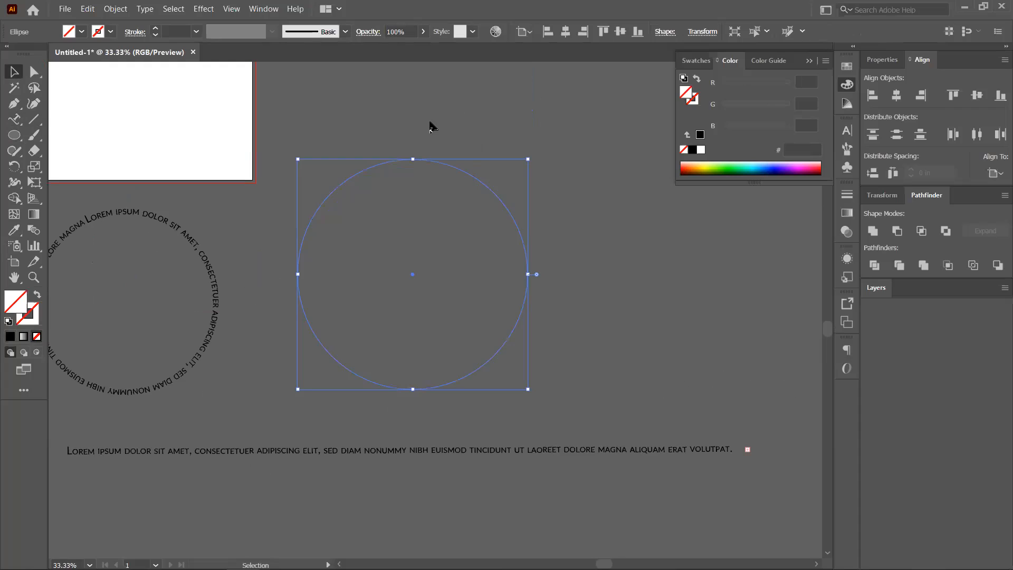
pyautogui.click(431, 127)
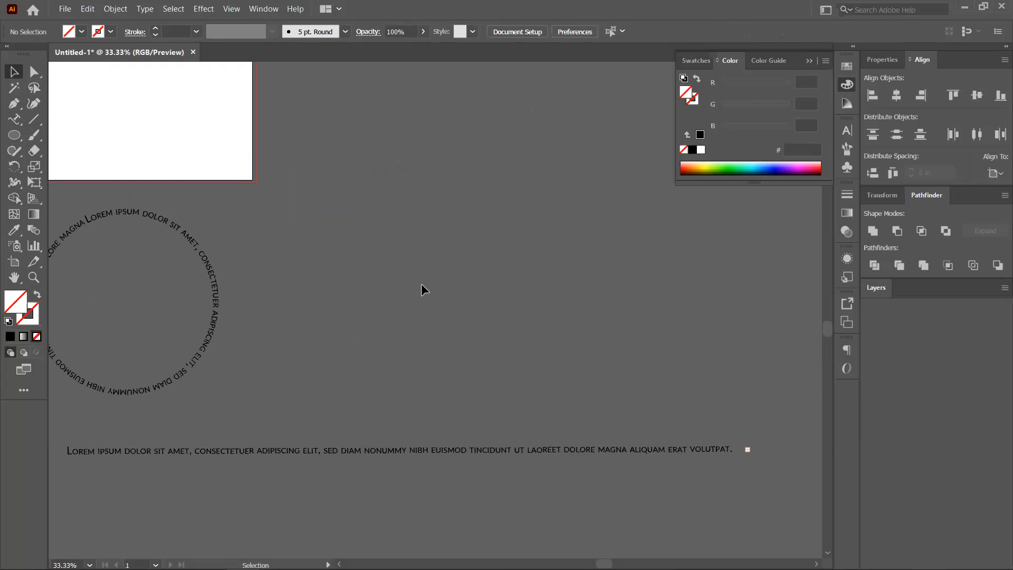
pyautogui.moveTo(422, 285); pyautogui.dragTo(300, 225)
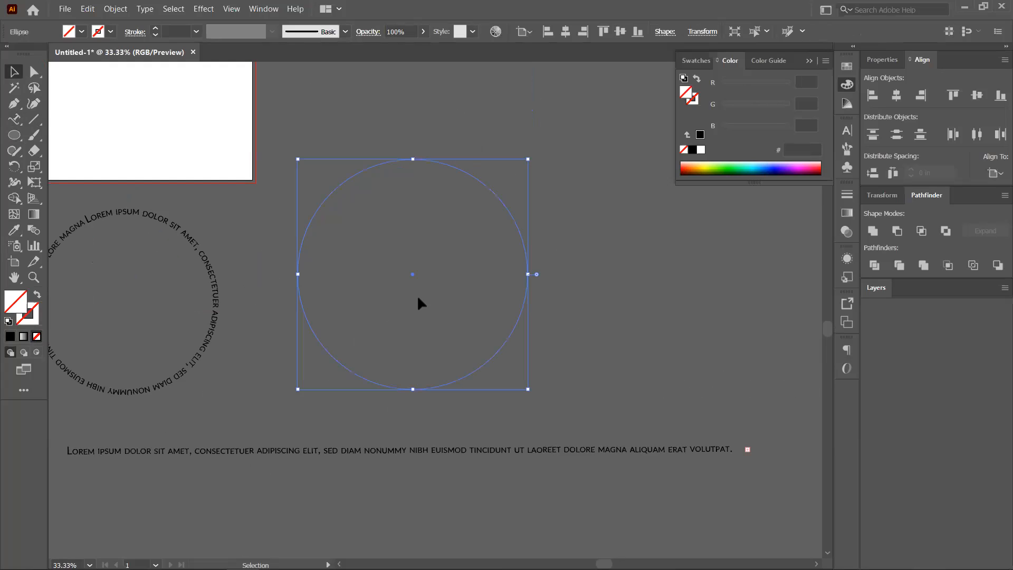
pyautogui.click(399, 365)
pyautogui.hotkey('ctrl', 'z')
# Wrap placeholder text around the large circle and delete the small text ring.
pyautogui.click(11, 121)
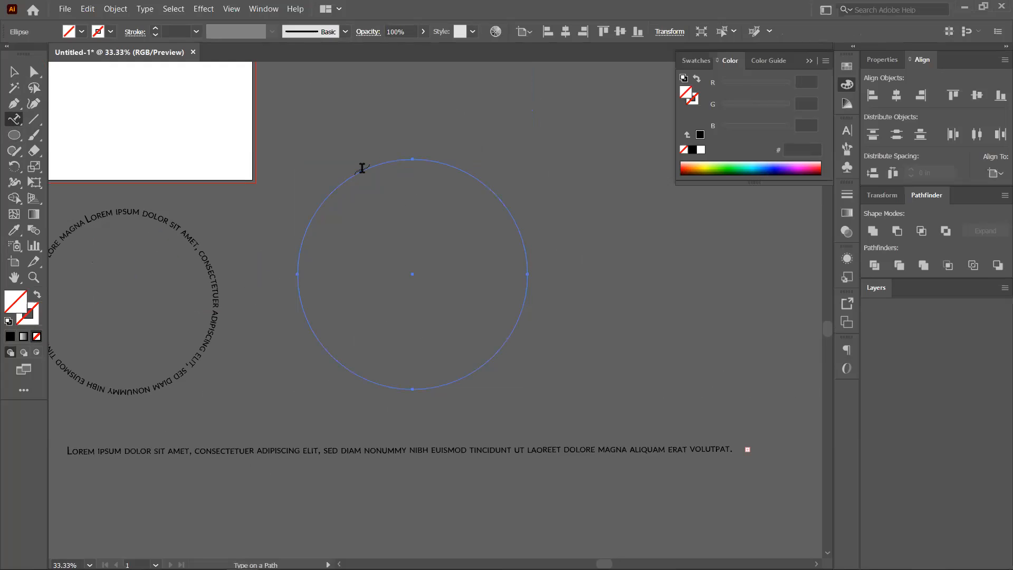
pyautogui.click(362, 167)
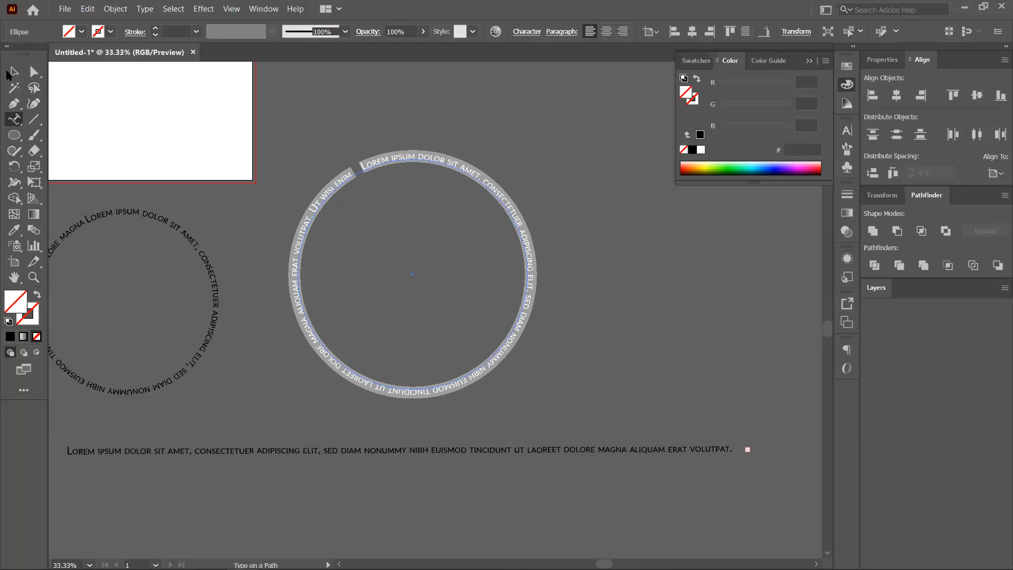
pyautogui.click(8, 73)
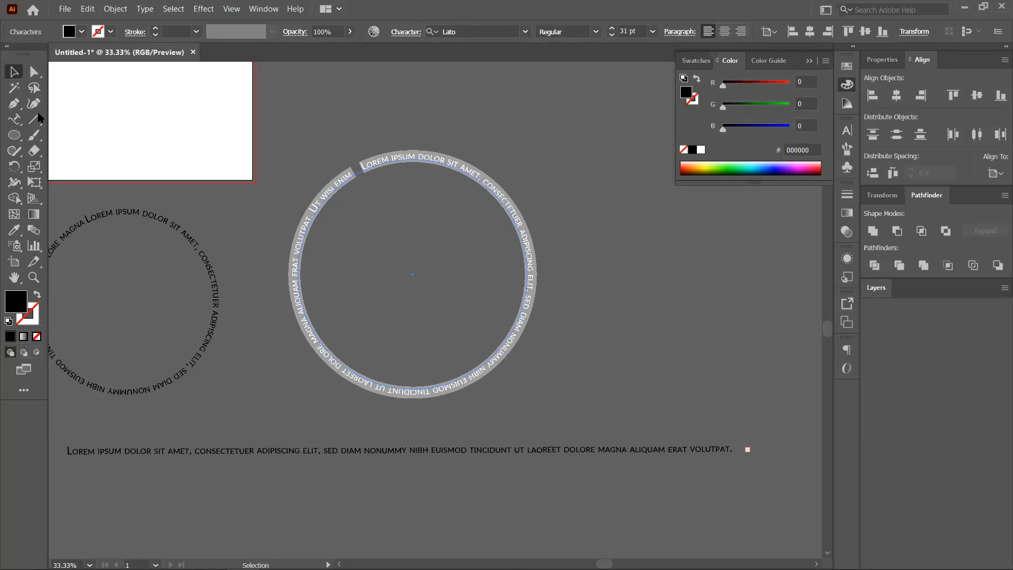
pyautogui.click(199, 257)
pyautogui.press('Delete')
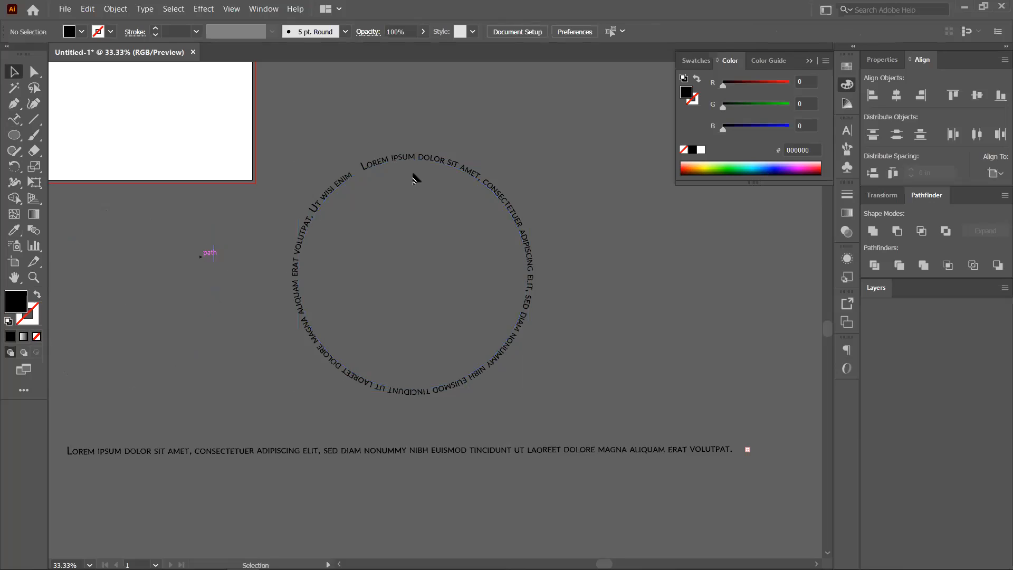
pyautogui.click(403, 156)
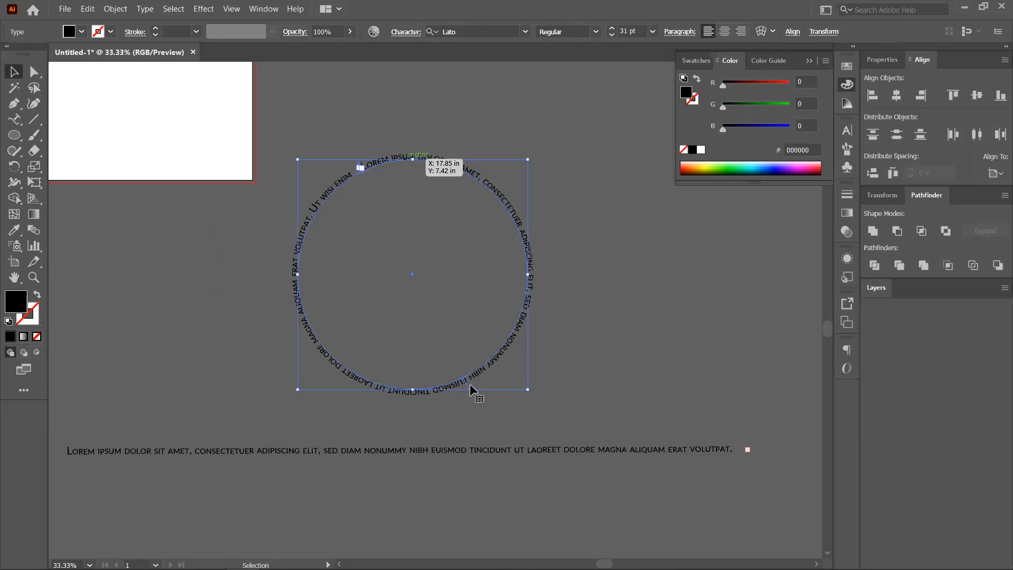
pyautogui.scroll(2, 467, 386)
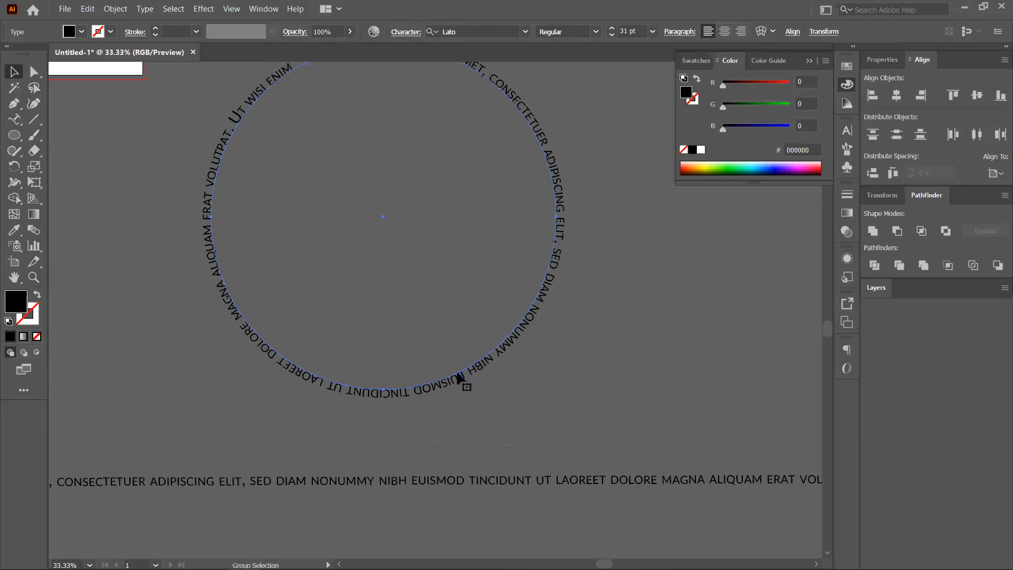
# Flip the circular text inside and back out, then slide its start around the circle.
pyautogui.scroll(2, 458, 375)
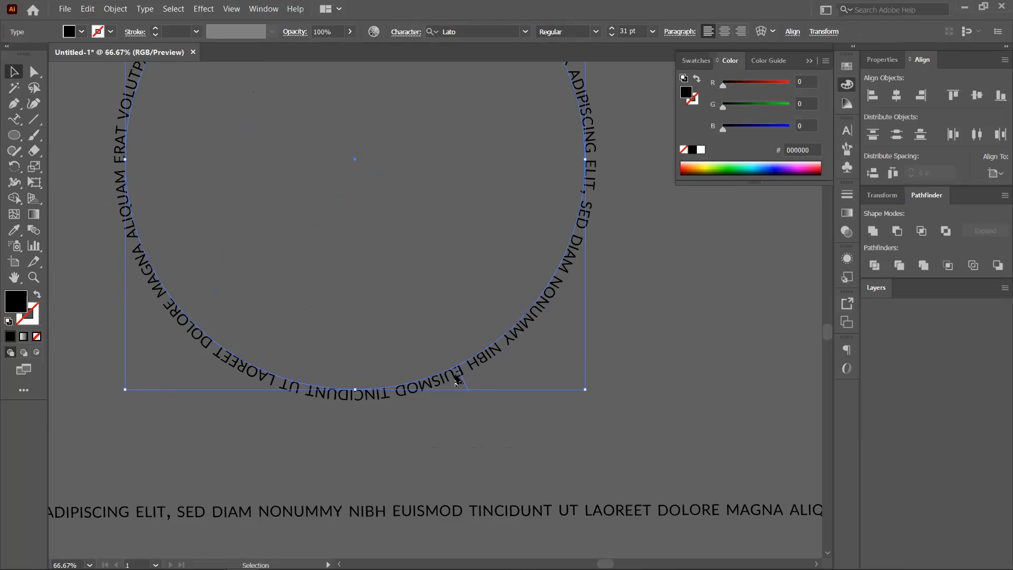
pyautogui.moveTo(443, 376); pyautogui.dragTo(397, 299)
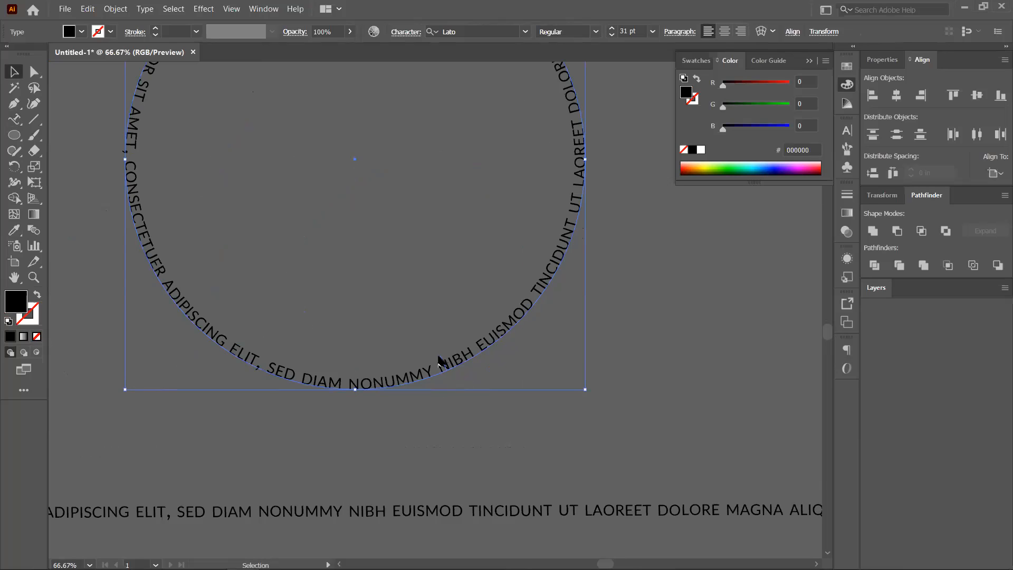
pyautogui.moveTo(445, 362); pyautogui.dragTo(459, 393)
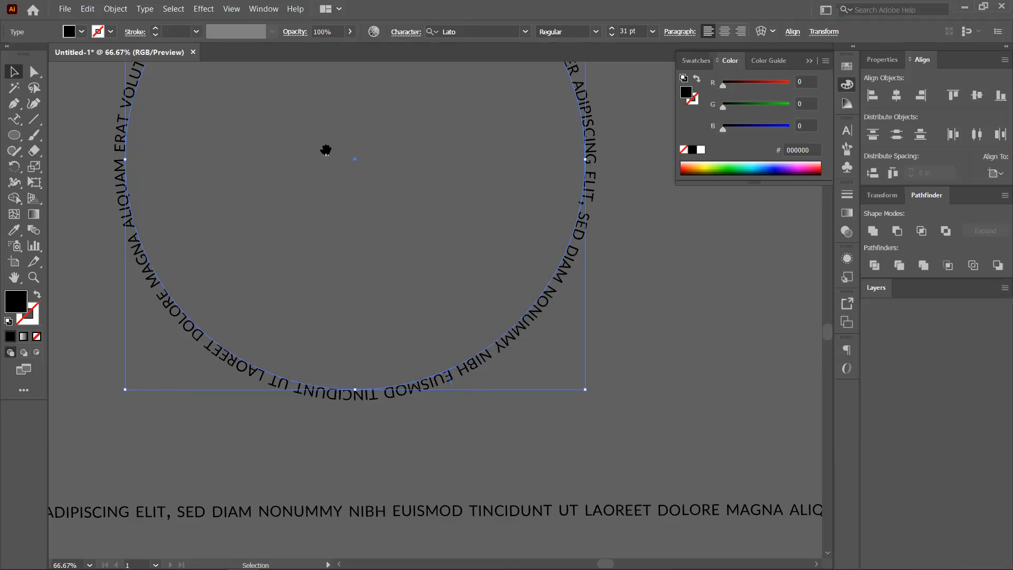
pyautogui.moveTo(362, 331); pyautogui.dragTo(353, 274)
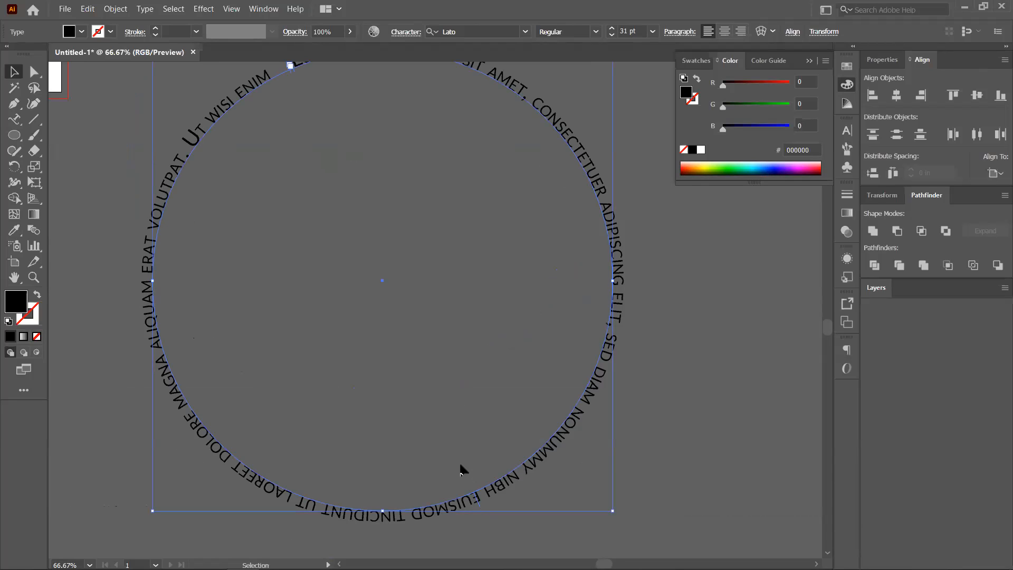
pyautogui.moveTo(444, 446); pyautogui.dragTo(509, 444)
pyautogui.moveTo(539, 381); pyautogui.dragTo(568, 244)
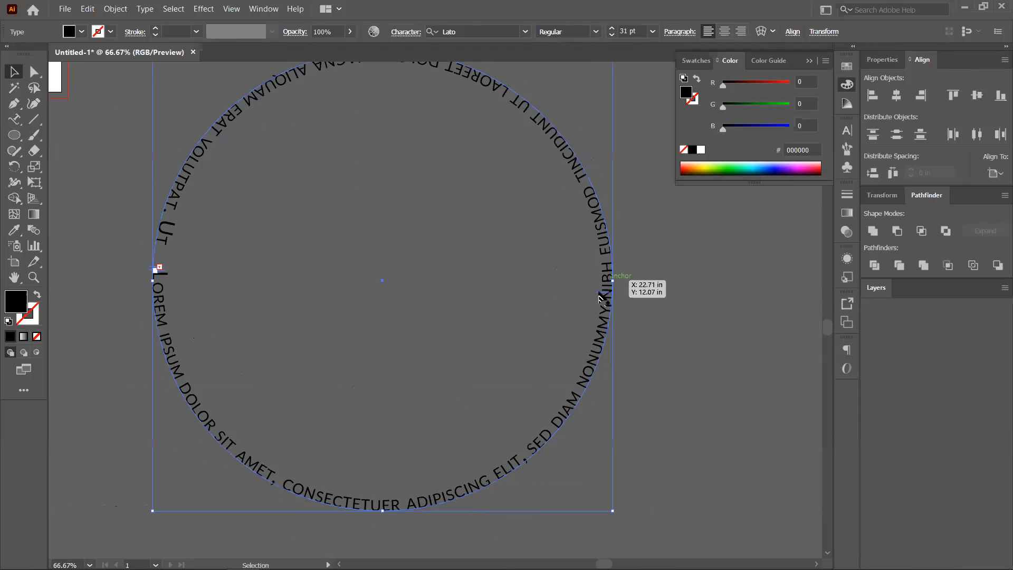
pyautogui.moveTo(583, 362); pyautogui.dragTo(552, 426)
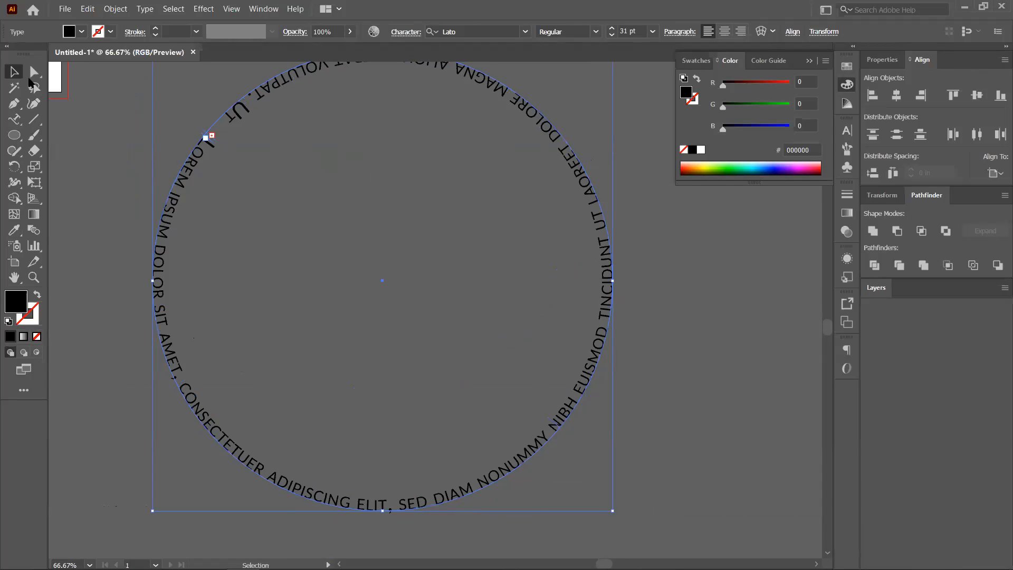
# Slide the circular text's starting point further around, undoing an accidental text box.
pyautogui.press('a')
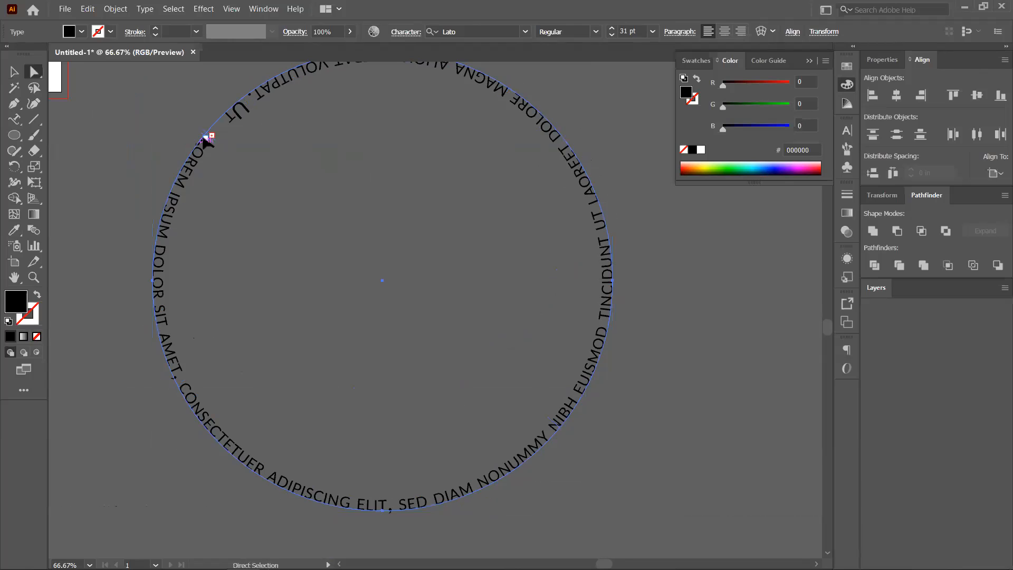
pyautogui.moveTo(205, 138); pyautogui.dragTo(183, 190)
pyautogui.press('t')
pyautogui.press('Escape')
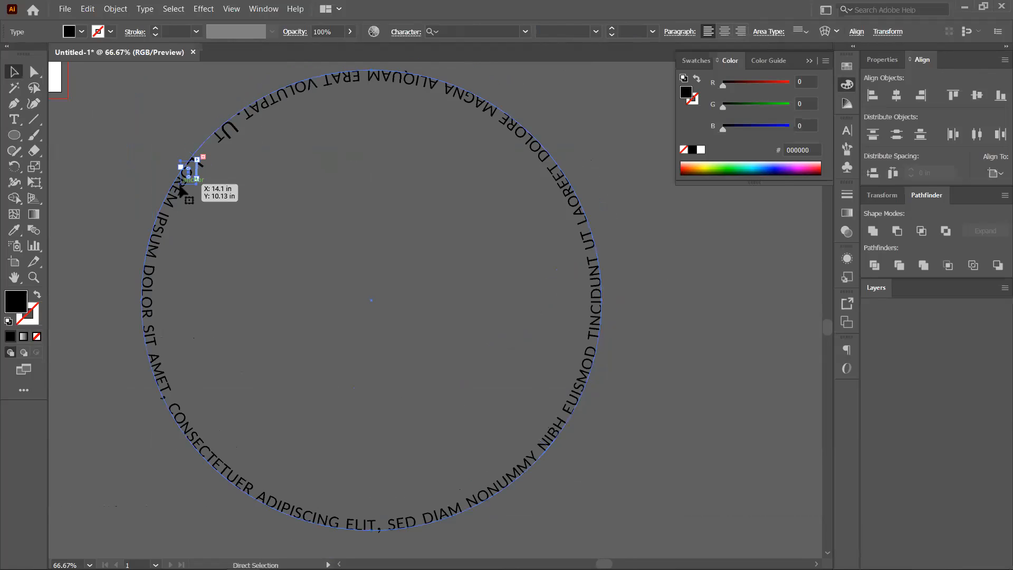
pyautogui.hotkey('ctrl', 'z')
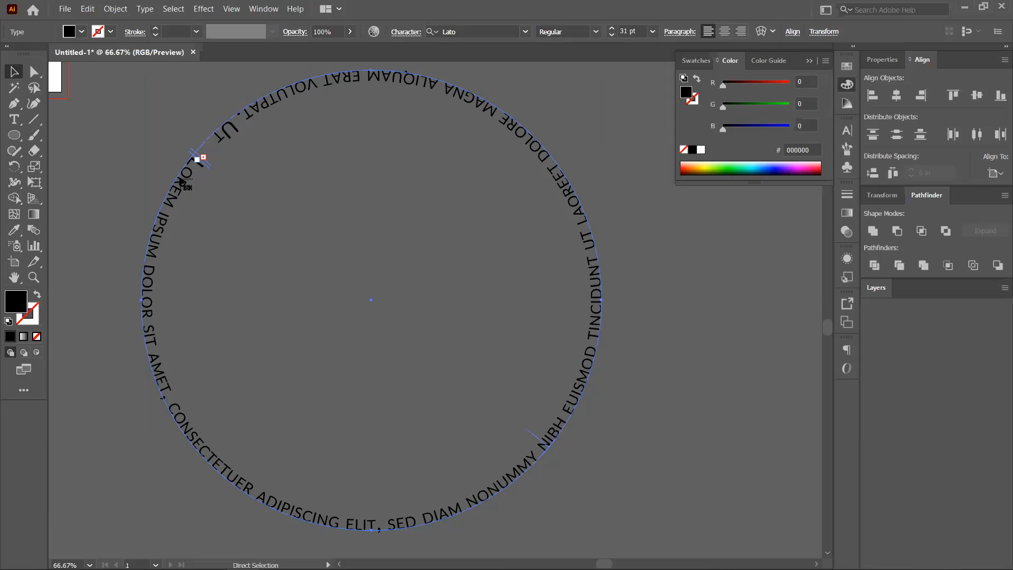
pyautogui.press('t')
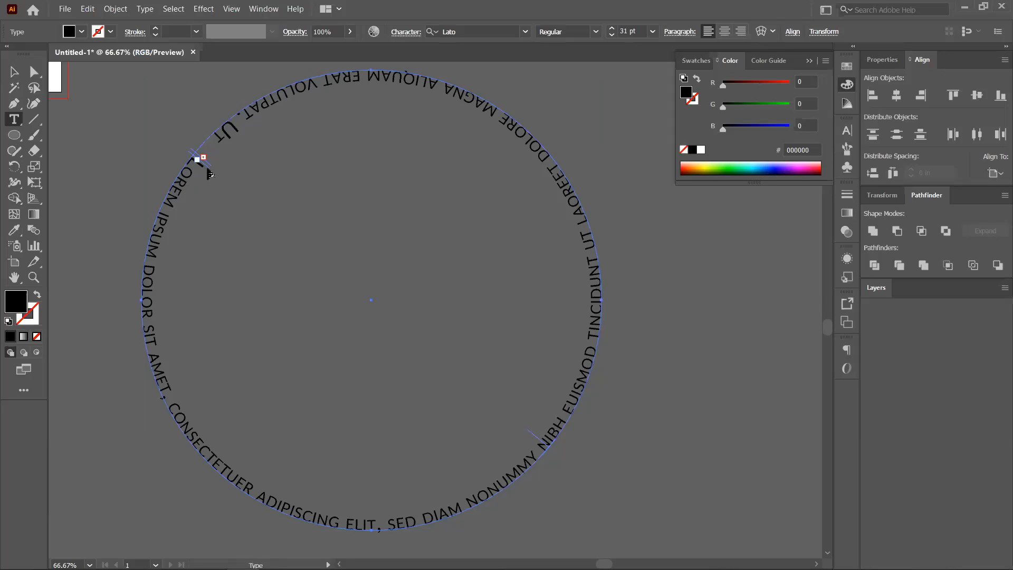
pyautogui.press('Escape')
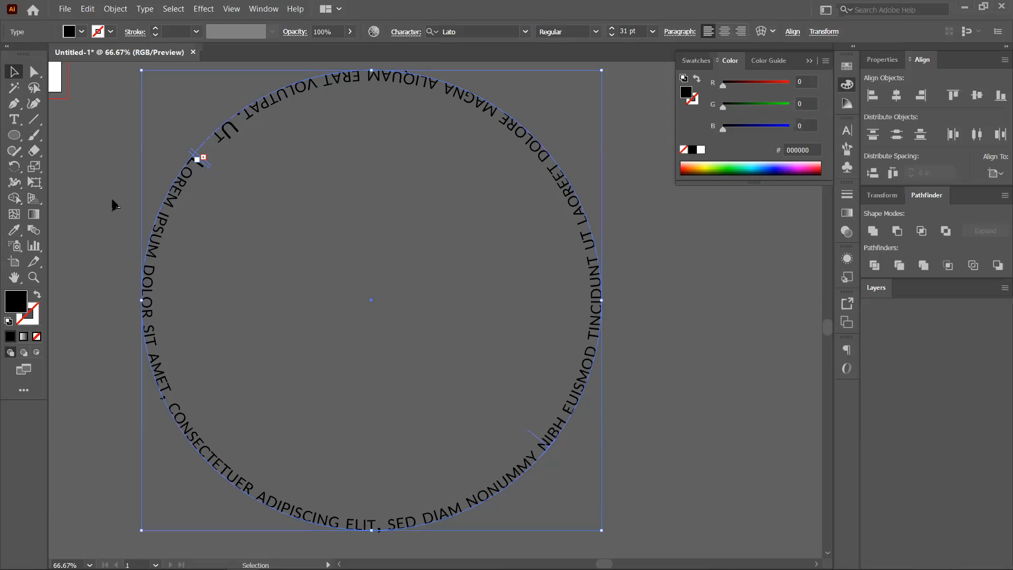
pyautogui.moveTo(199, 161); pyautogui.dragTo(186, 194)
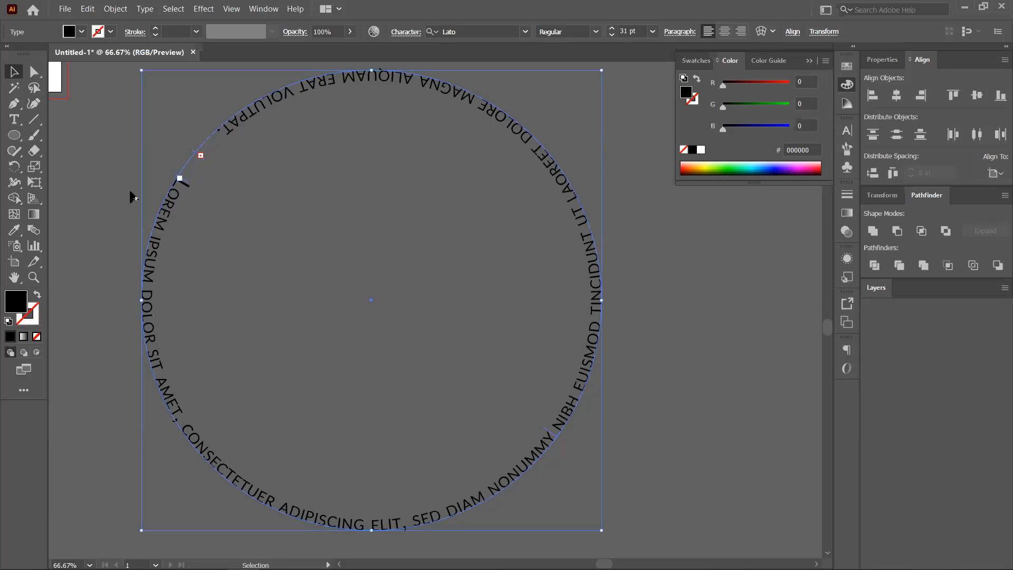
pyautogui.click(231, 177)
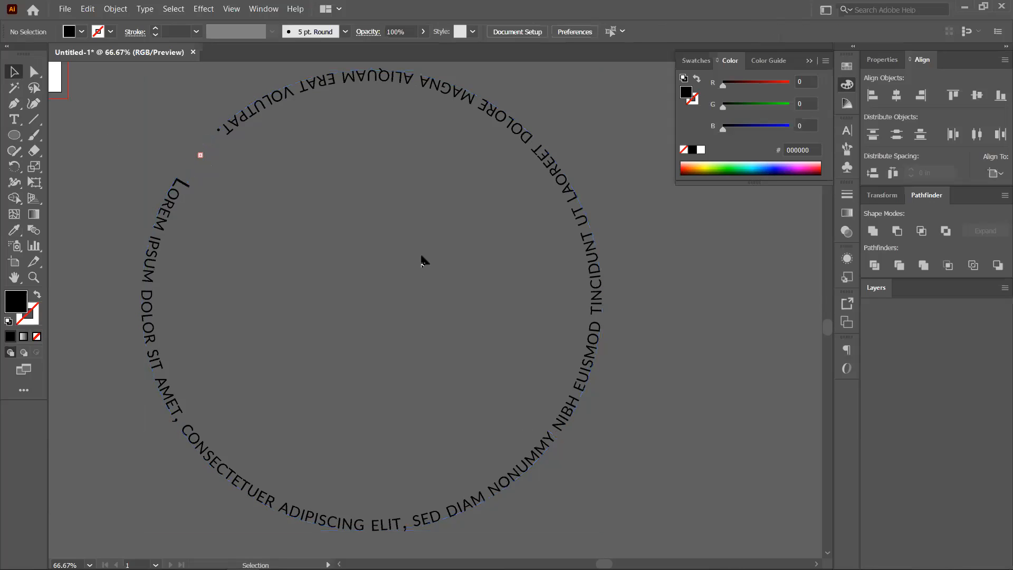
# Delete the circular and straight-line path text objects.
pyautogui.press('a')
pyautogui.scroll(-2, 270, 233)
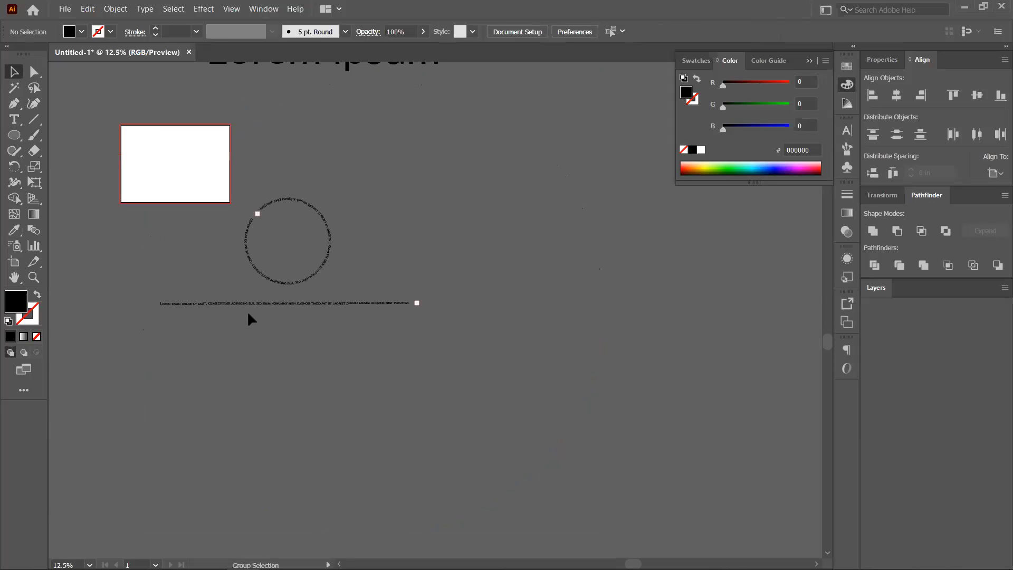
pyautogui.scroll(-1, 268, 227)
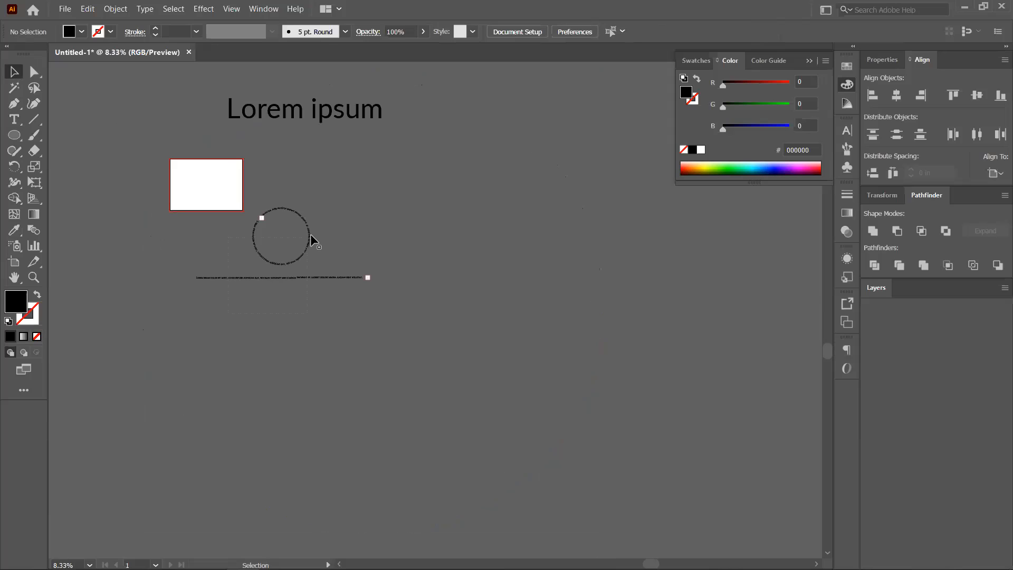
pyautogui.click(310, 233)
pyautogui.press('Delete')
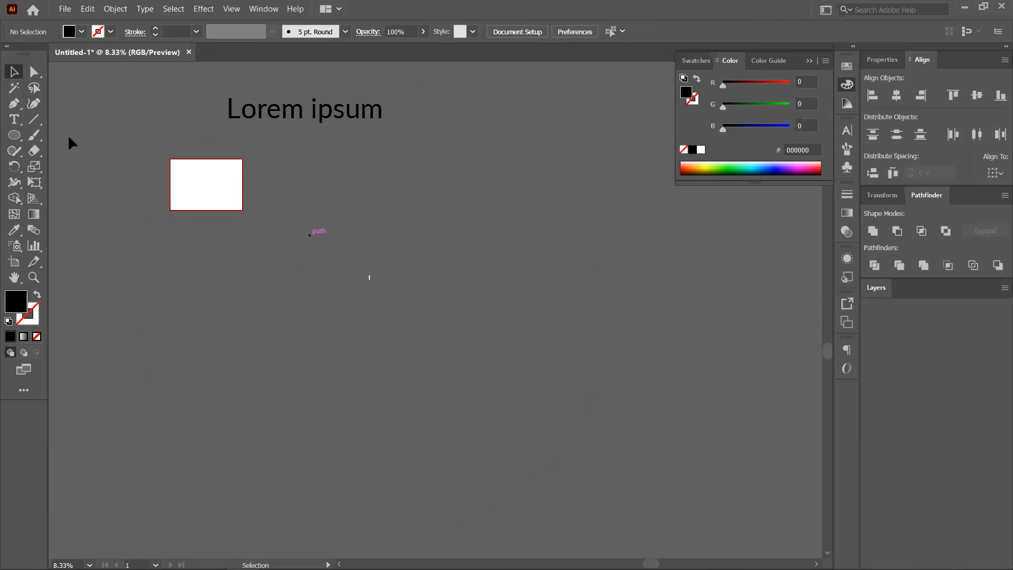
pyautogui.rightClick(14, 139)
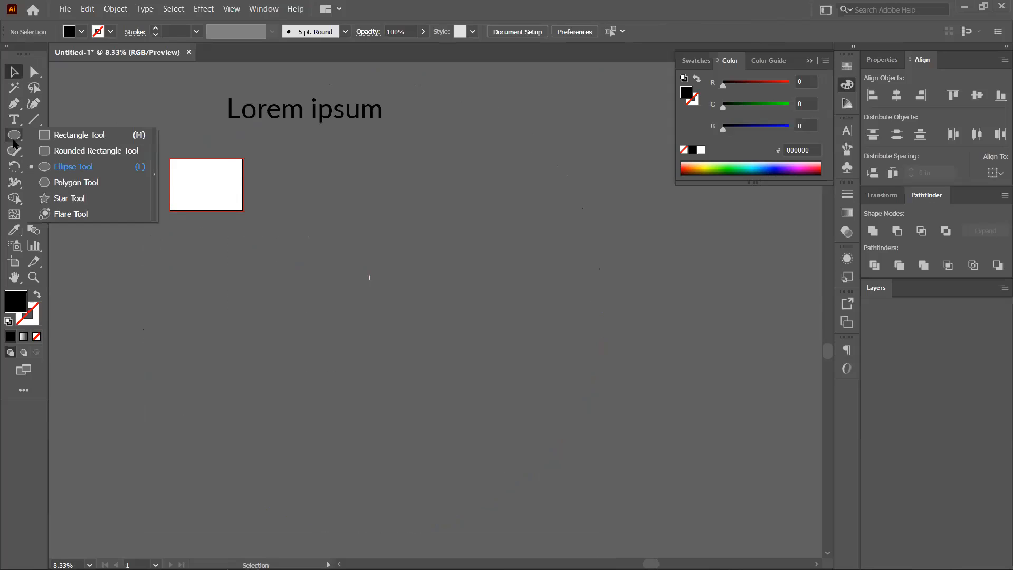
# Start a vertical Lorem ipsum text line on the canvas with the Vertical Type Tool.
pyautogui.click(14, 122)
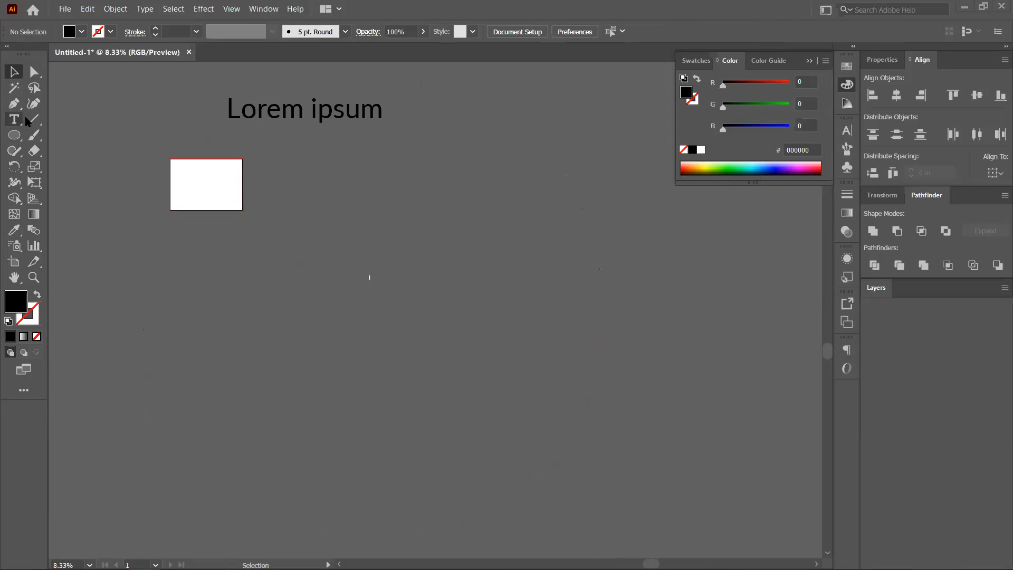
pyautogui.rightClick(26, 120)
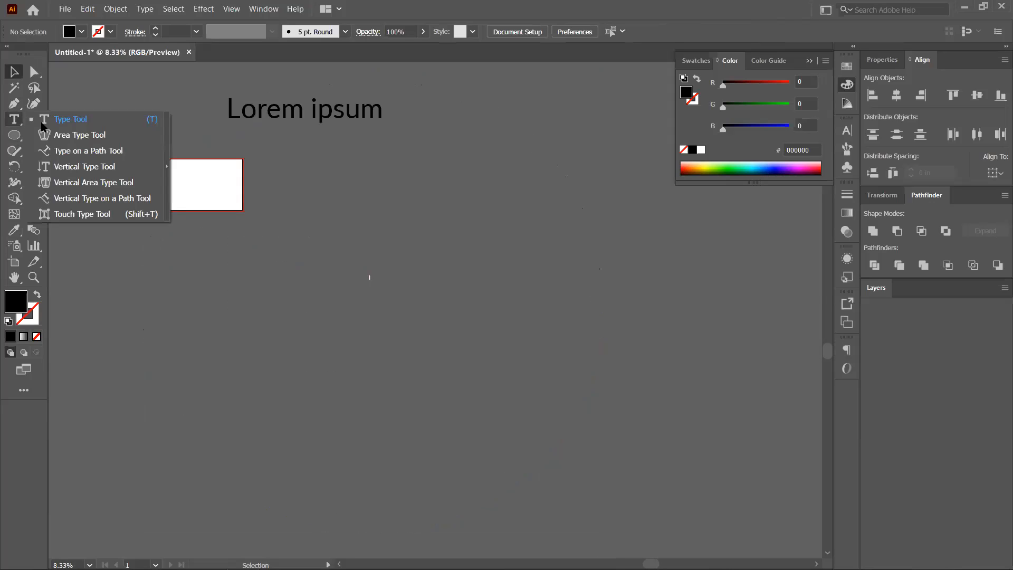
pyautogui.click(84, 168)
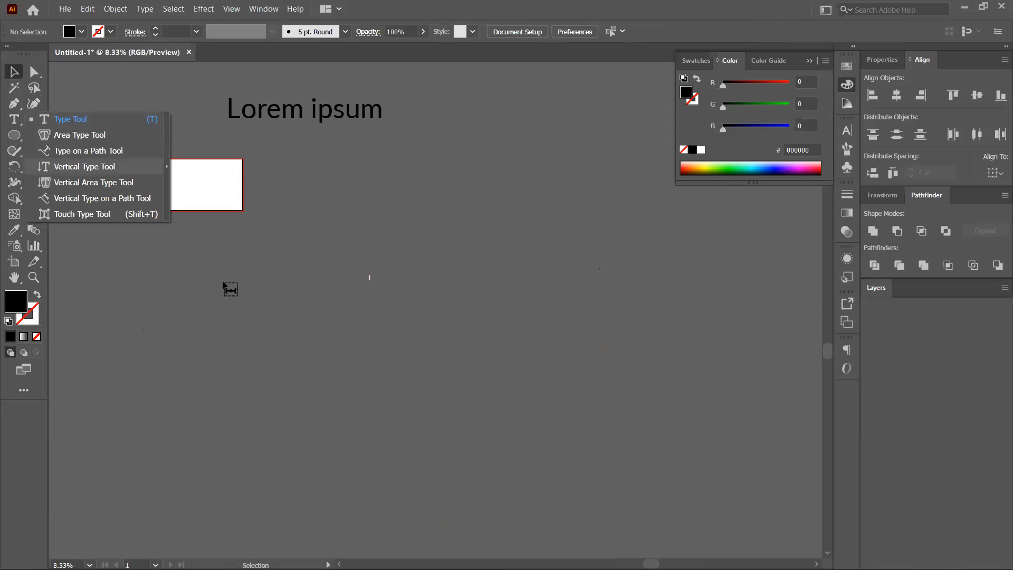
pyautogui.click(224, 290)
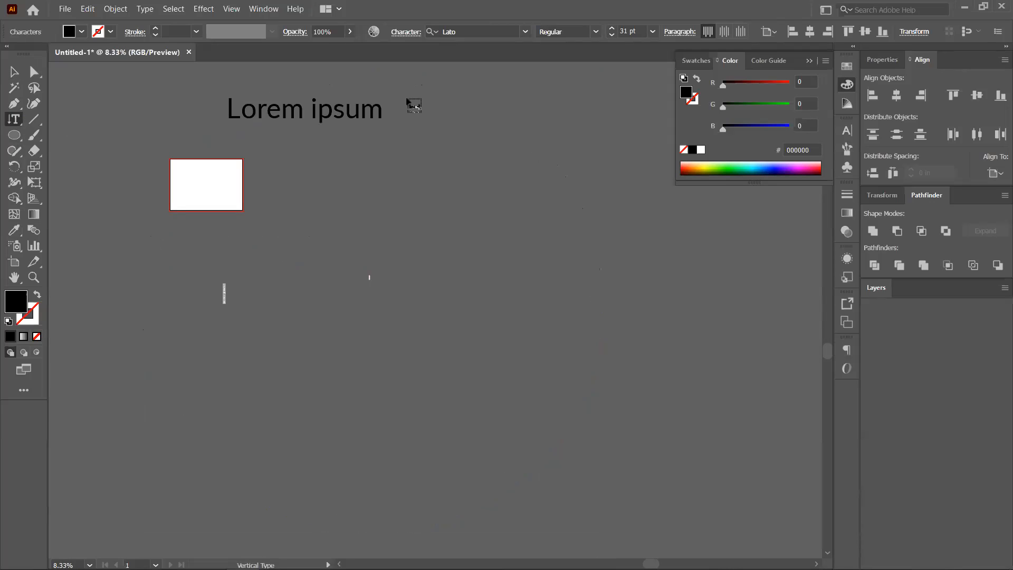
# Preview the vertical text at 72 pt, revert it to 31 pt, then finish editing and deselect.
pyautogui.click(653, 32)
pyautogui.press('Return')
pyautogui.scroll(2, 214, 296)
pyautogui.click(357, 323)
pyautogui.scroll(2, 359, 323)
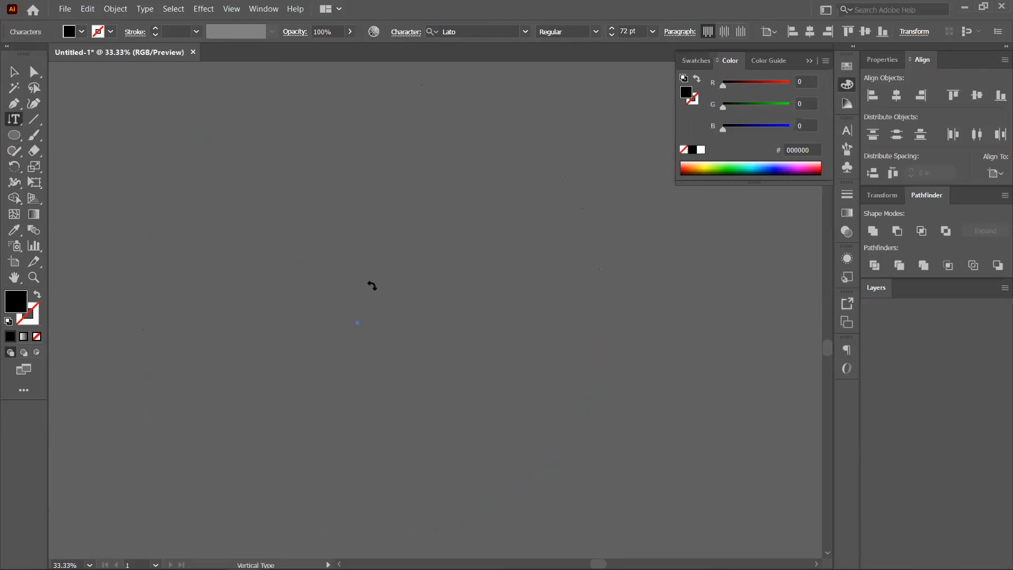
pyautogui.keyDown('ctrl'); pyautogui.click(74, 223); pyautogui.keyUp('ctrl')
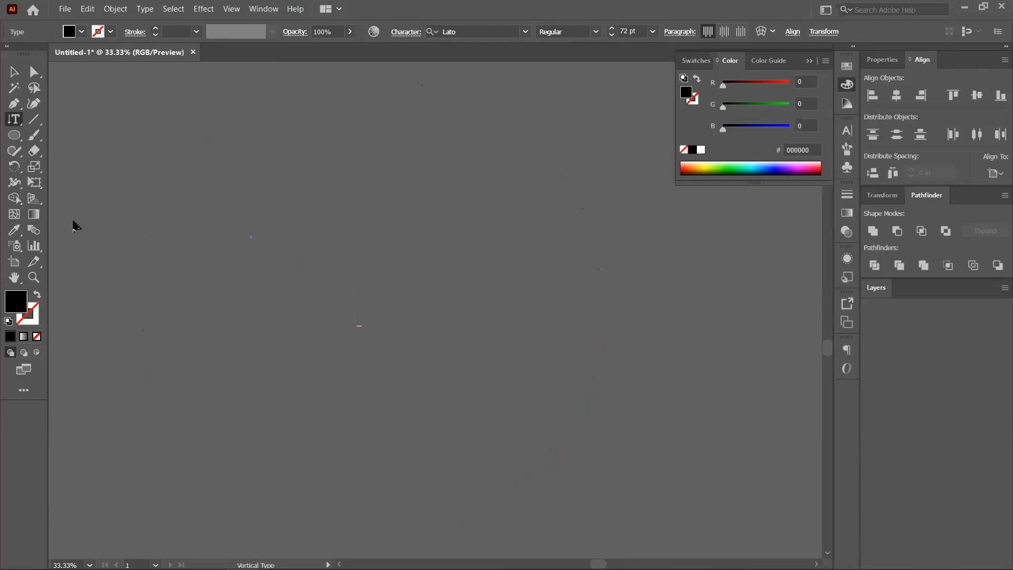
pyautogui.hotkey('ctrl', 'z')
pyautogui.hotkey('ctrl', 'z')
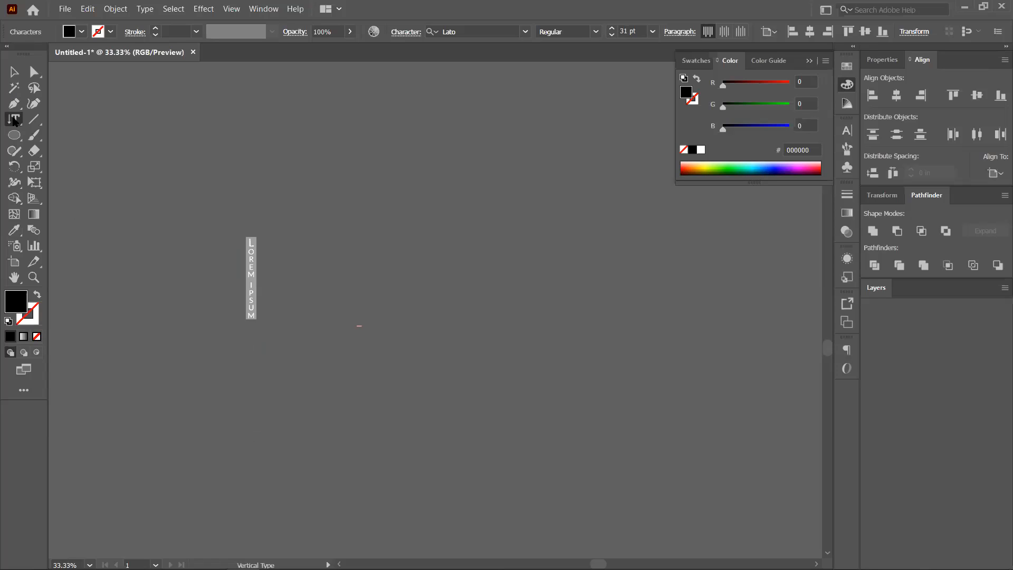
pyautogui.rightClick(14, 120)
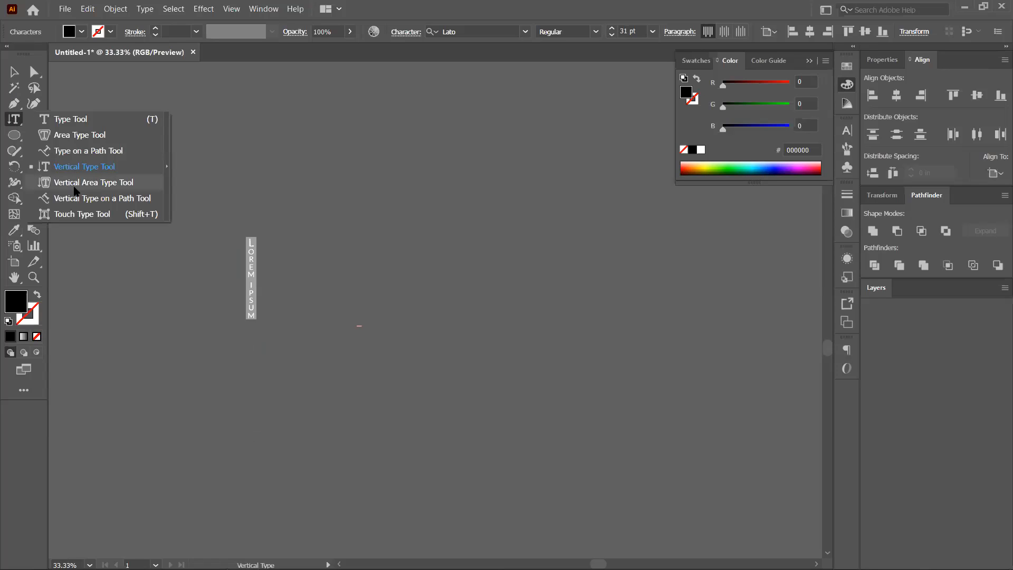
pyautogui.click(252, 265)
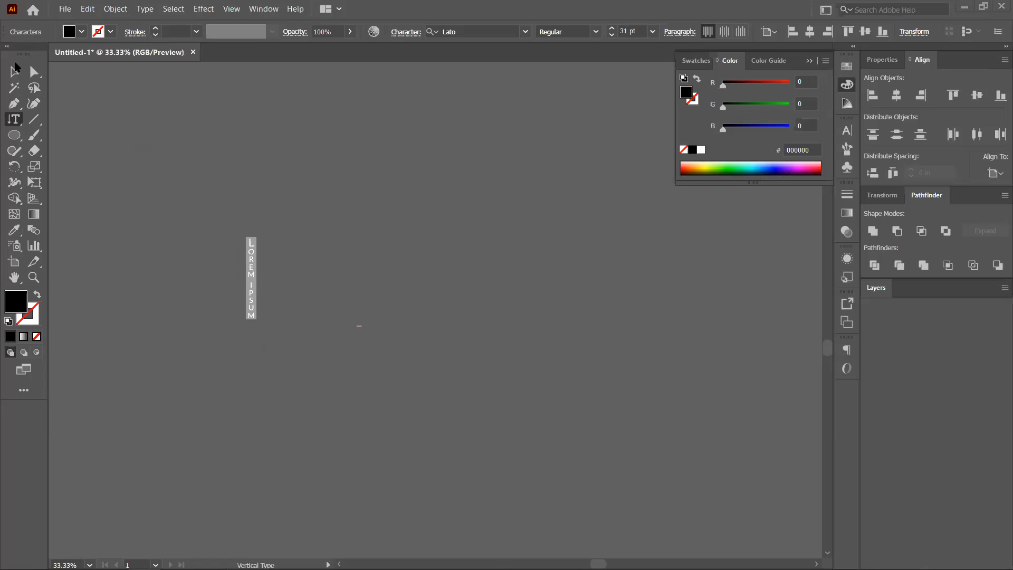
pyautogui.press('Escape')
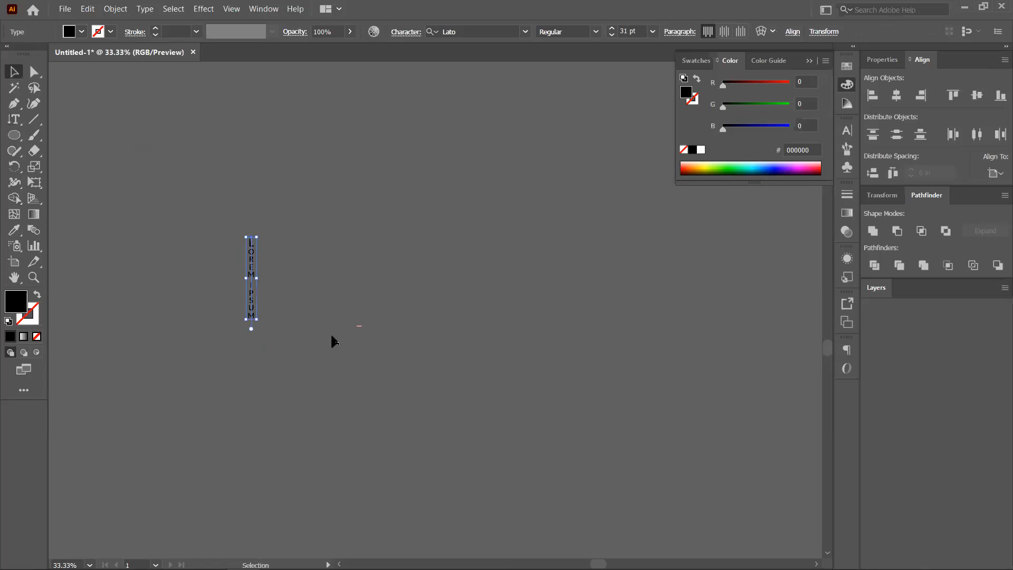
pyautogui.click(458, 417)
# Draw a wide unfilled ellipse and fill it with vertical area placeholder text.
pyautogui.click(15, 138)
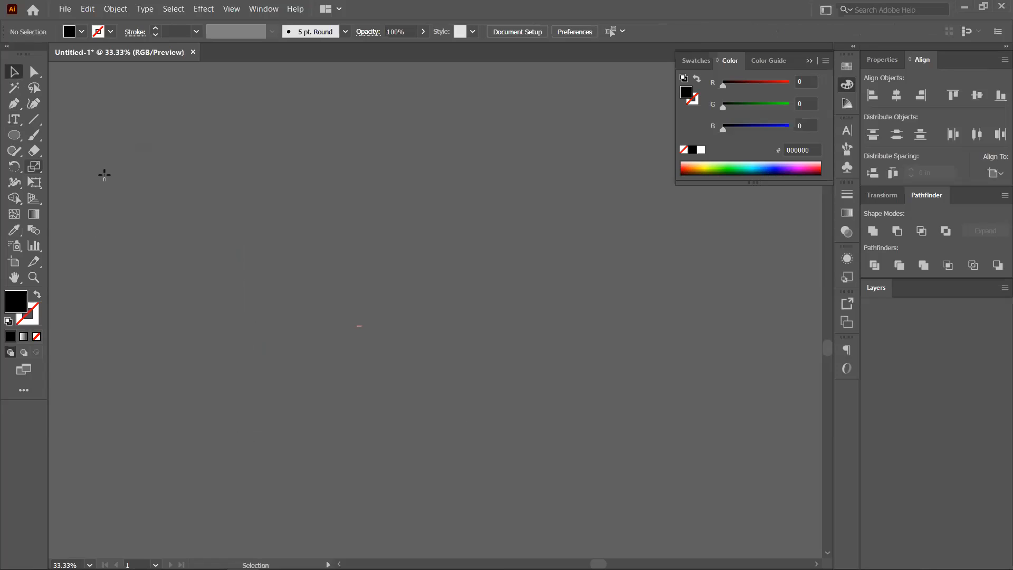
pyautogui.moveTo(113, 178); pyautogui.dragTo(282, 255)
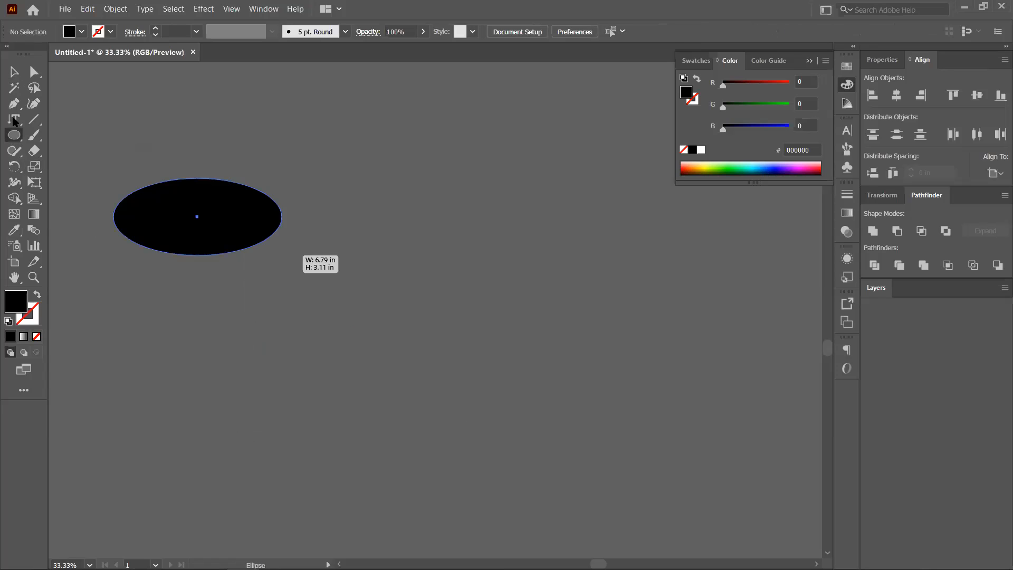
pyautogui.rightClick(14, 119)
pyautogui.click(64, 187)
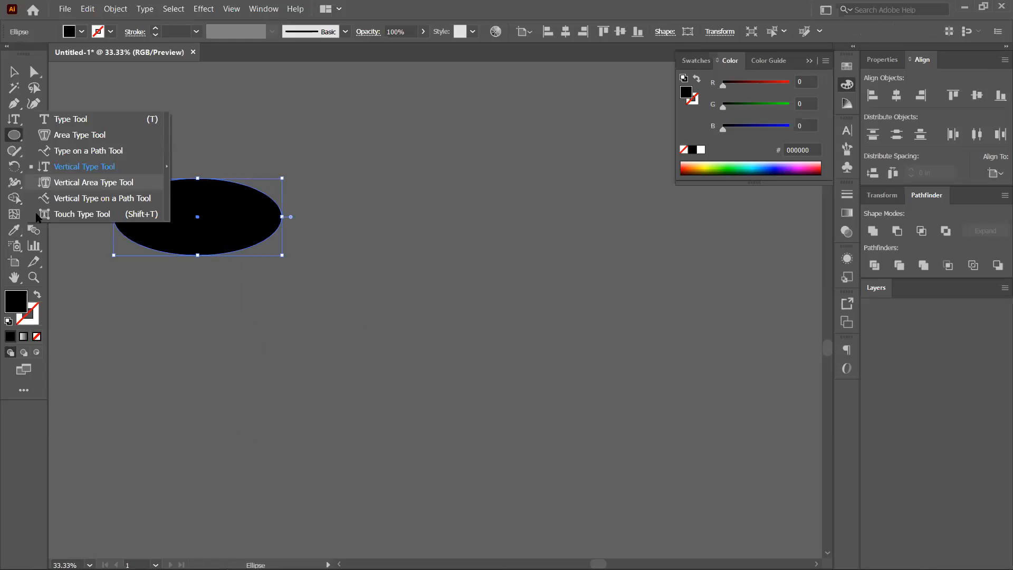
pyautogui.click(37, 337)
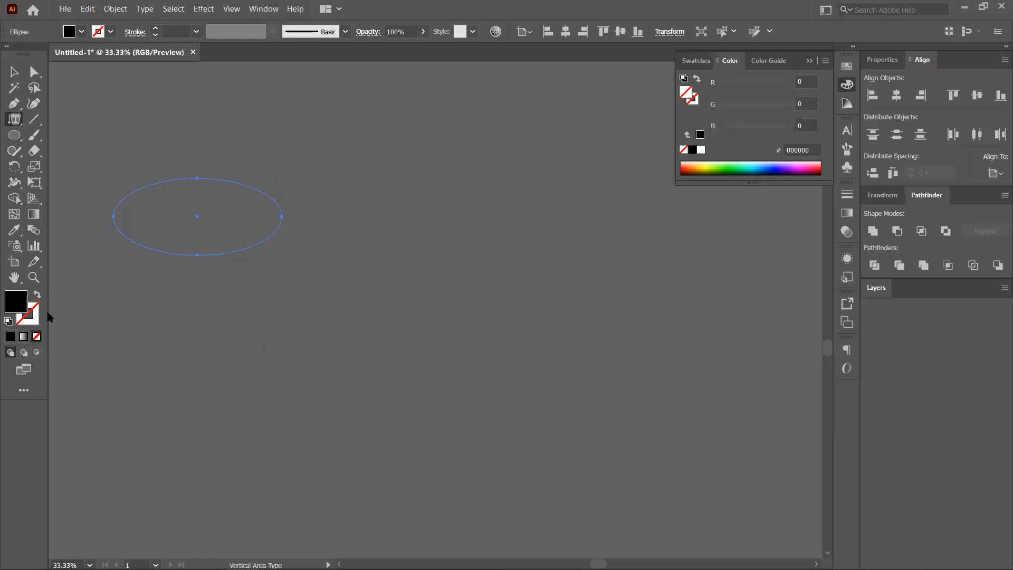
pyautogui.click(195, 240)
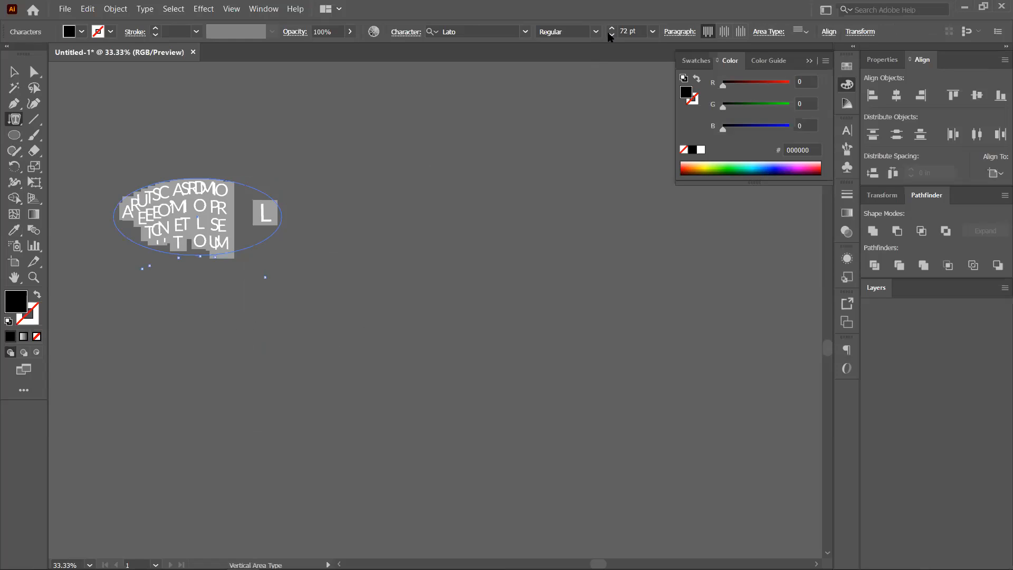
# Try smaller and then larger font sizes for the vertical area text.
pyautogui.click(612, 35)
pyautogui.click(613, 35)
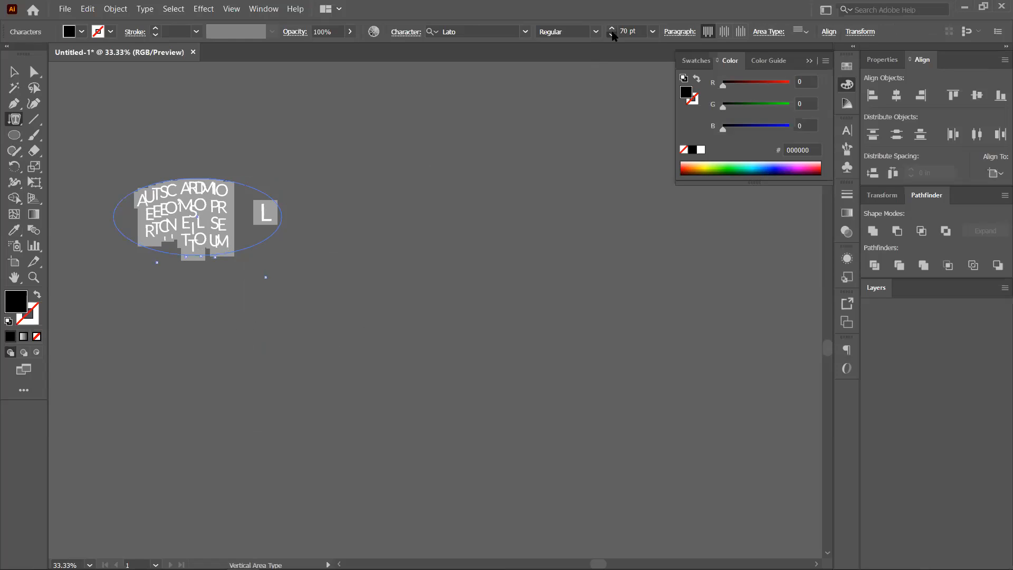
pyautogui.click(613, 35)
pyautogui.click(612, 35)
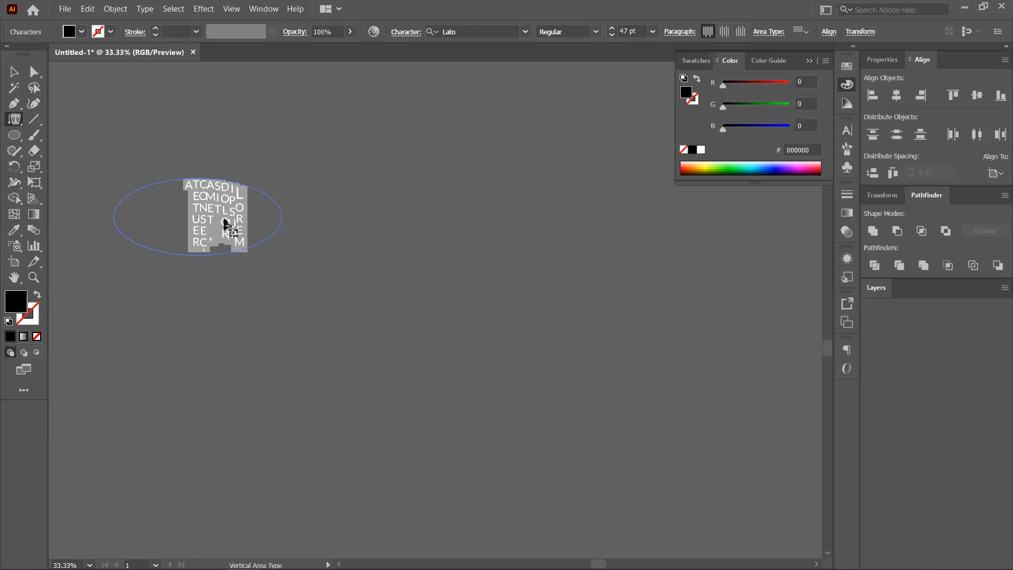
pyautogui.hotkey('ctrl', 'shift', '.')
pyautogui.hotkey('ctrl', 'shift', '.')
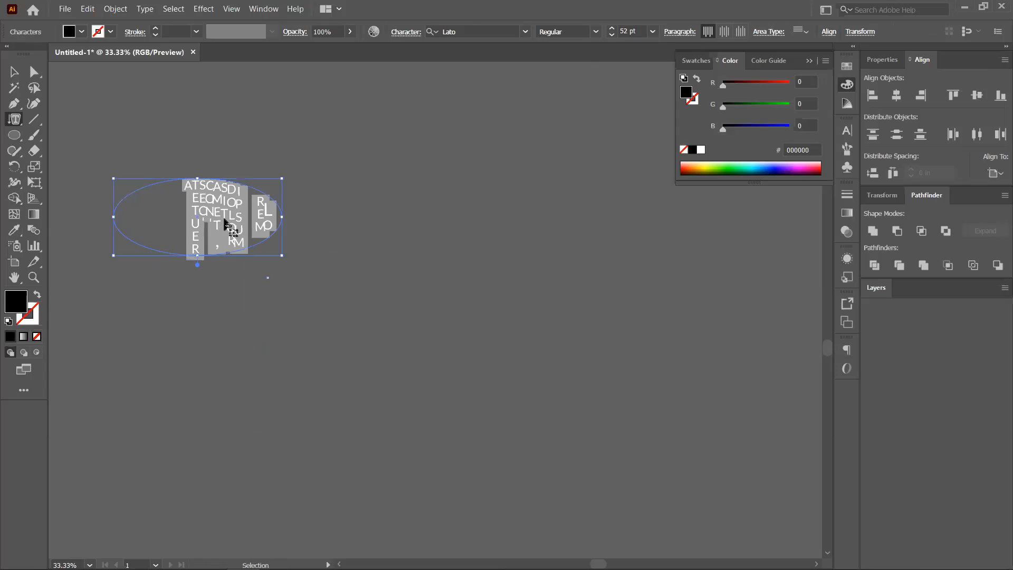
pyautogui.hotkey('ctrl', 'shift', '.')
pyautogui.hotkey('ctrl', 'shift', '.')
pyautogui.hotkey('ctrl', 'shift', '.')
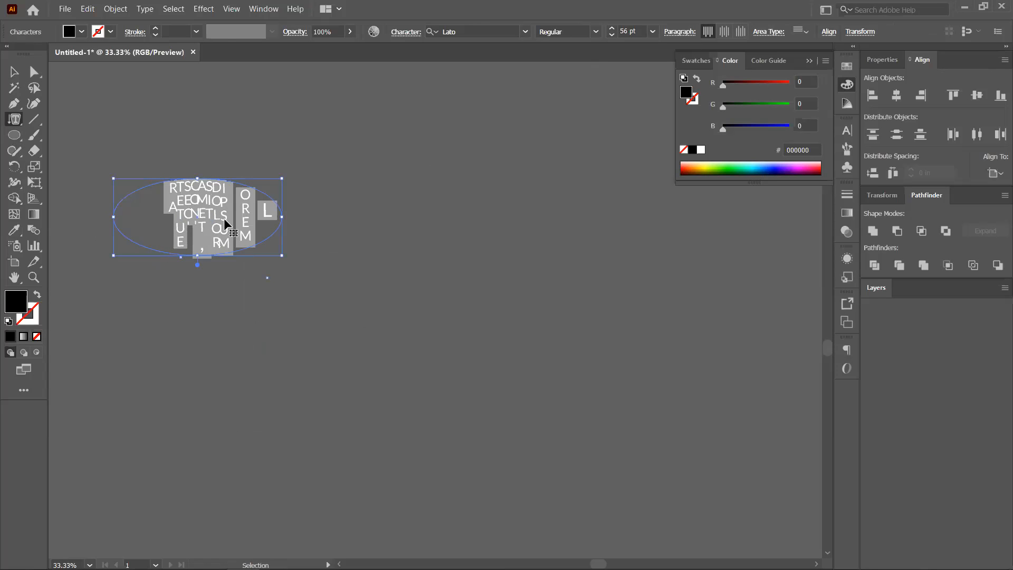
pyautogui.hotkey('ctrl', 'shift', '.')
pyautogui.hotkey('ctrl', 'shift', '.')
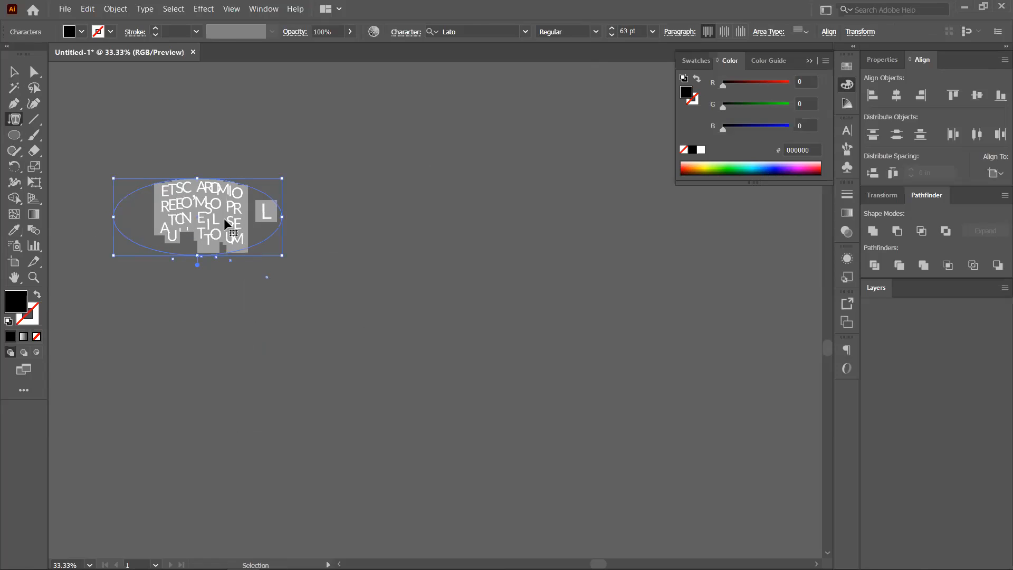
# Undo back to the empty unfilled ellipse and open the Character panel with Ctrl+T.
pyautogui.hotkey('ctrl', 'z')
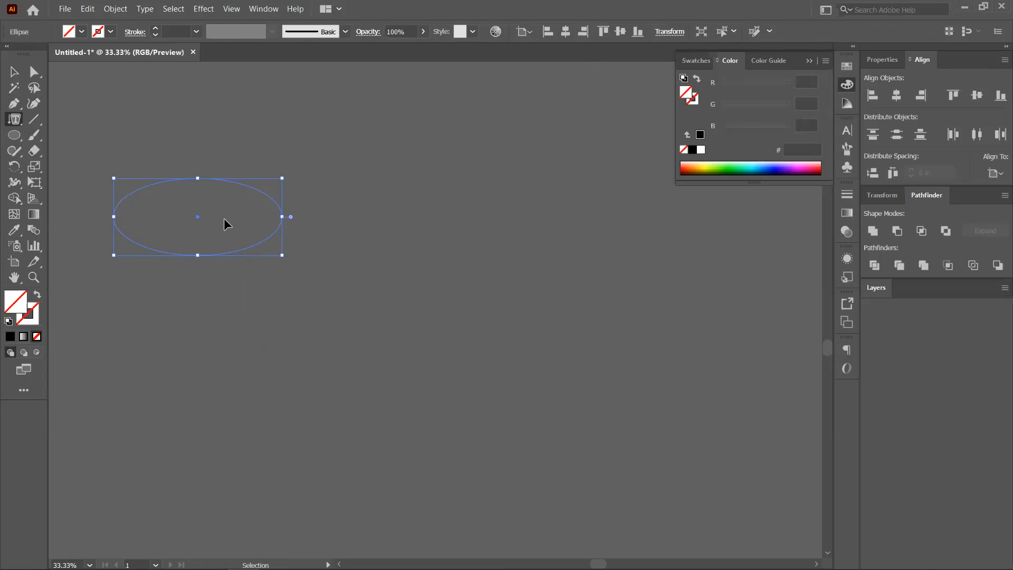
pyautogui.hotkey('ctrl', 'z')
pyautogui.hotkey('ctrl', 'shift', 'z')
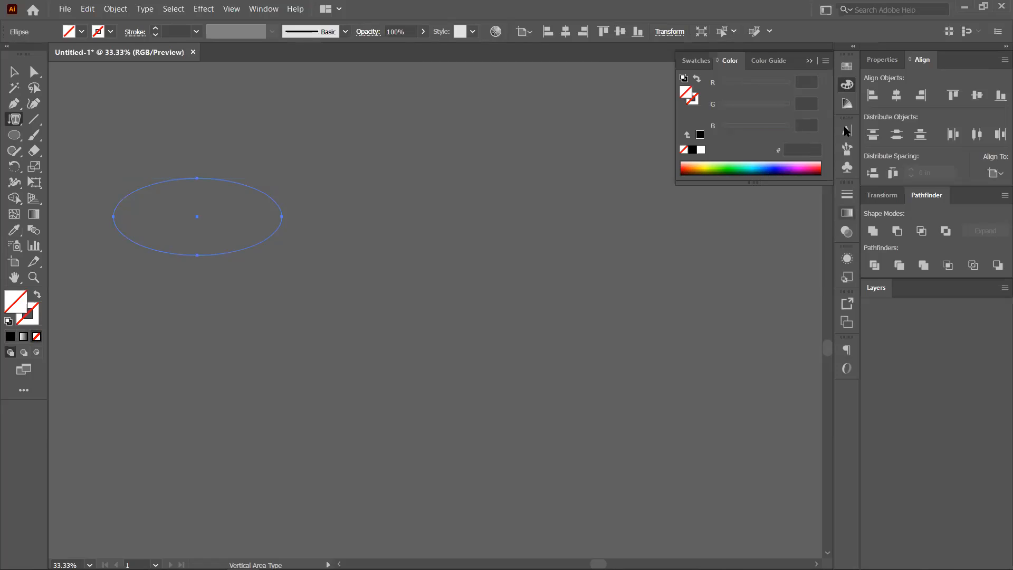
pyautogui.hotkey('ctrl', 't')
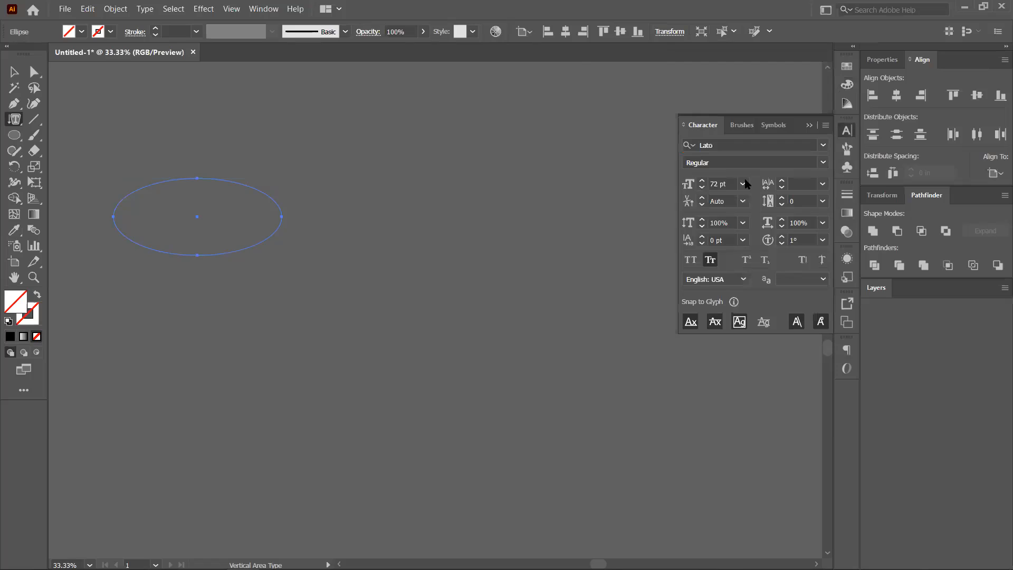
# Set the size to 10 pt and fill the ellipse with vertical placeholder text.
pyautogui.click(743, 185)
pyautogui.click(763, 274)
pyautogui.click(169, 182)
pyautogui.click(15, 74)
pyautogui.click(182, 205)
pyautogui.scroll(2, 210, 203)
# Collapse the Character panel and undo twice, removing the vertical text from the ellipse.
pyautogui.rightClick(16, 121)
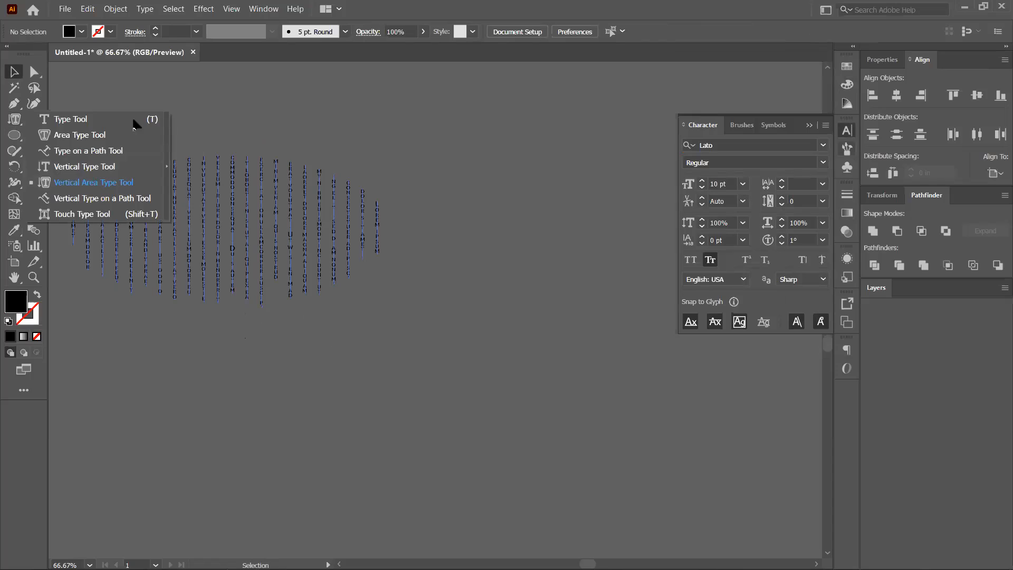
pyautogui.click(214, 218)
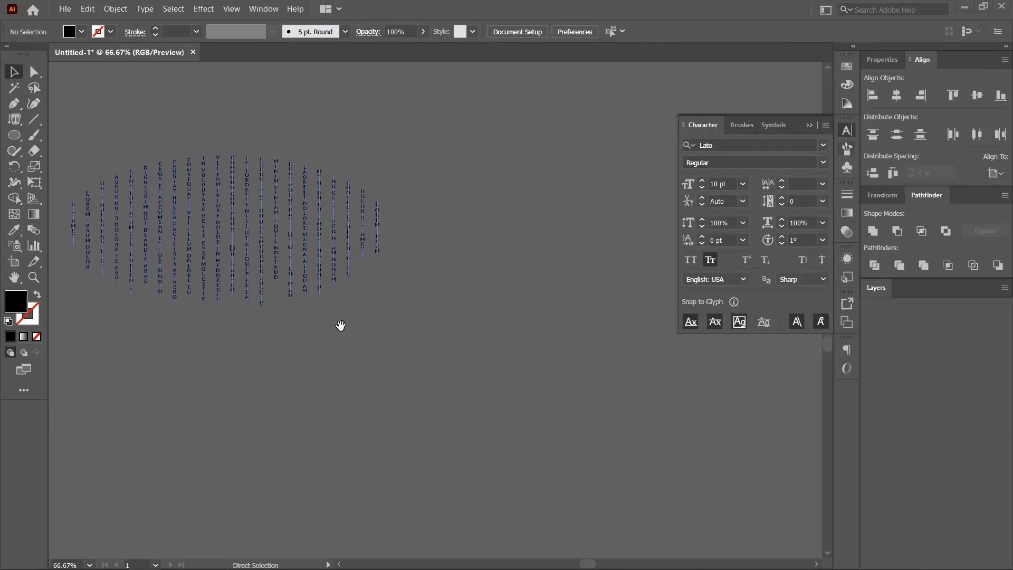
pyautogui.click(809, 127)
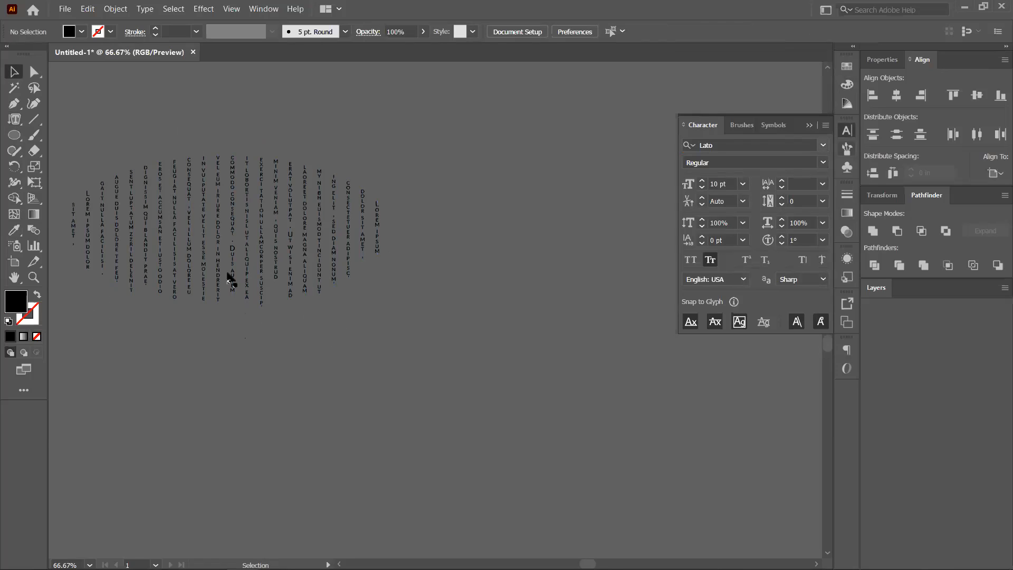
pyautogui.hotkey('ctrl', 'z')
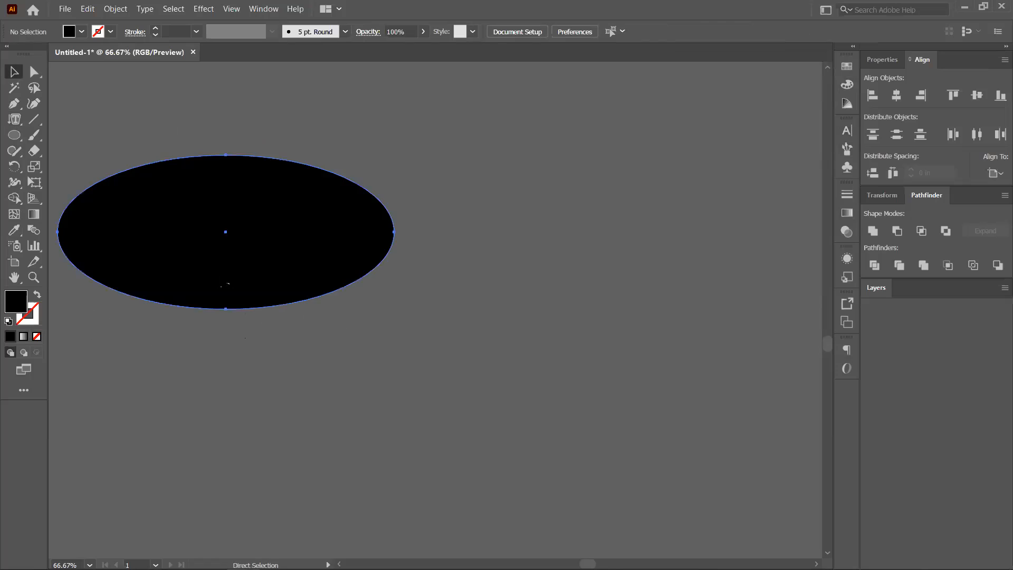
pyautogui.hotkey('ctrl', 'z')
pyautogui.hotkey('ctrl', 'z')
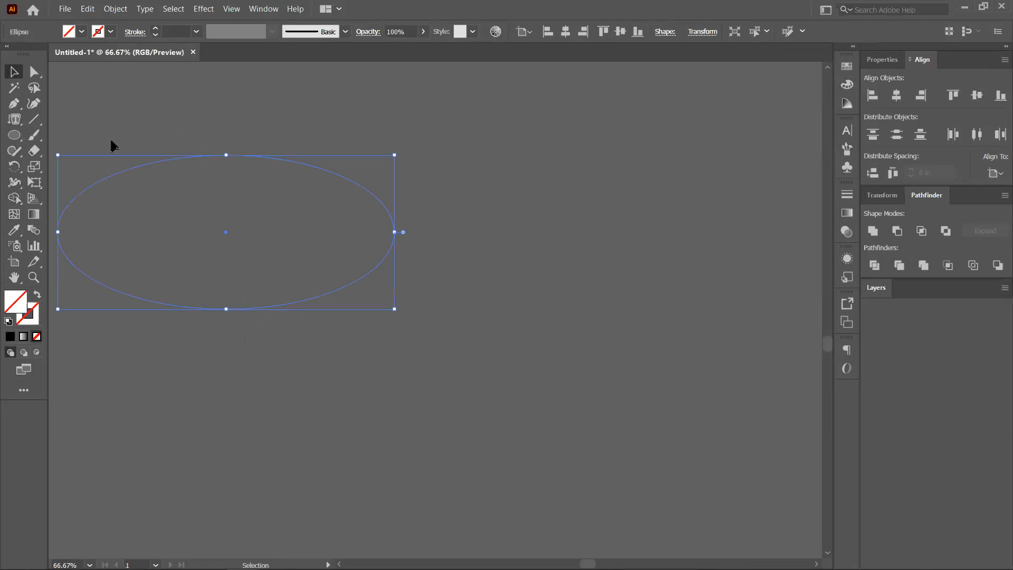
pyautogui.click(11, 121)
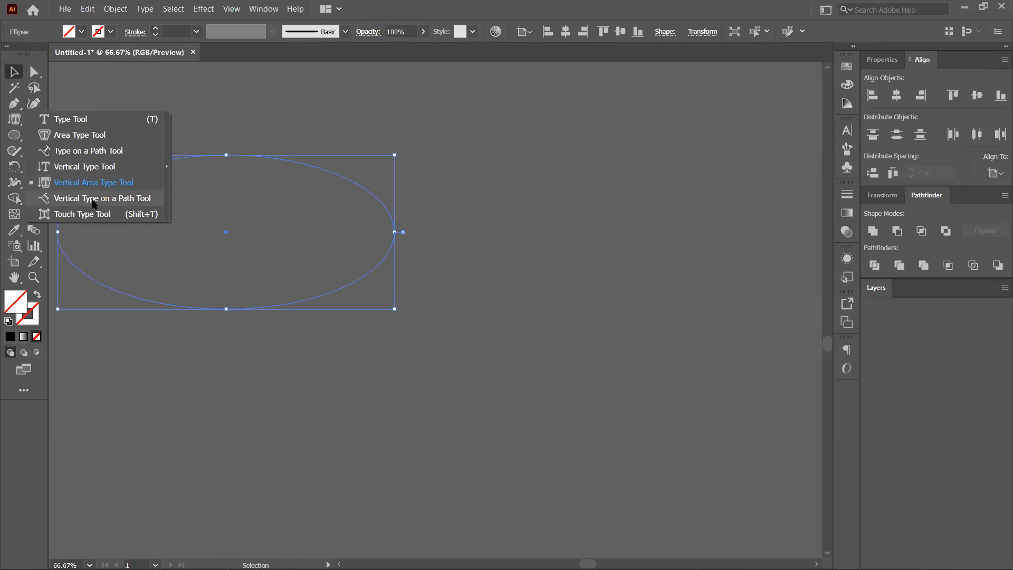
pyautogui.click(87, 203)
pyautogui.click(157, 161)
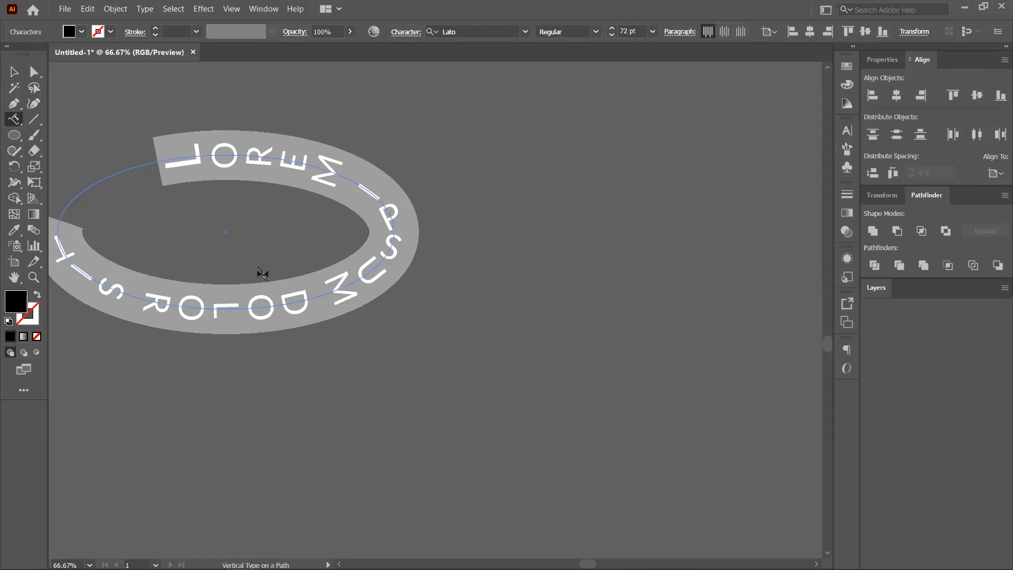
pyautogui.hotkey('ctrl', 'z')
pyautogui.click(13, 119)
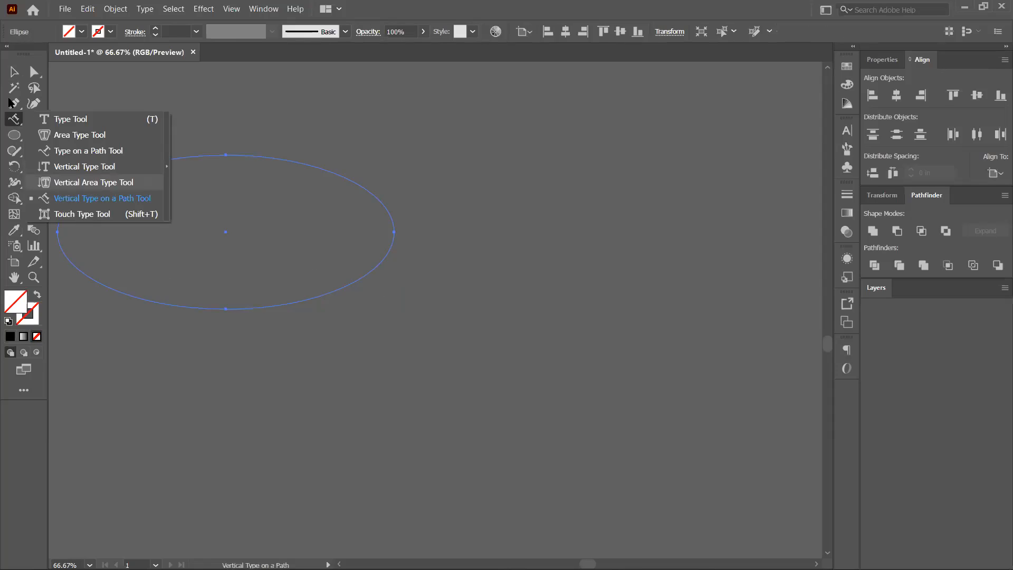
pyautogui.click(16, 73)
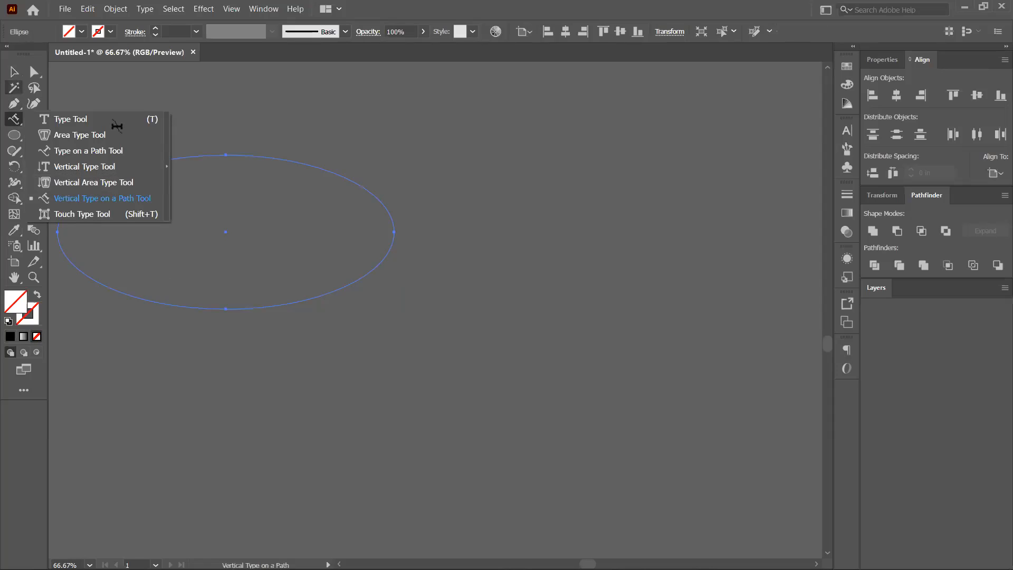
pyautogui.moveTo(150, 122); pyautogui.dragTo(313, 353)
pyautogui.scroll(-4, 313, 354)
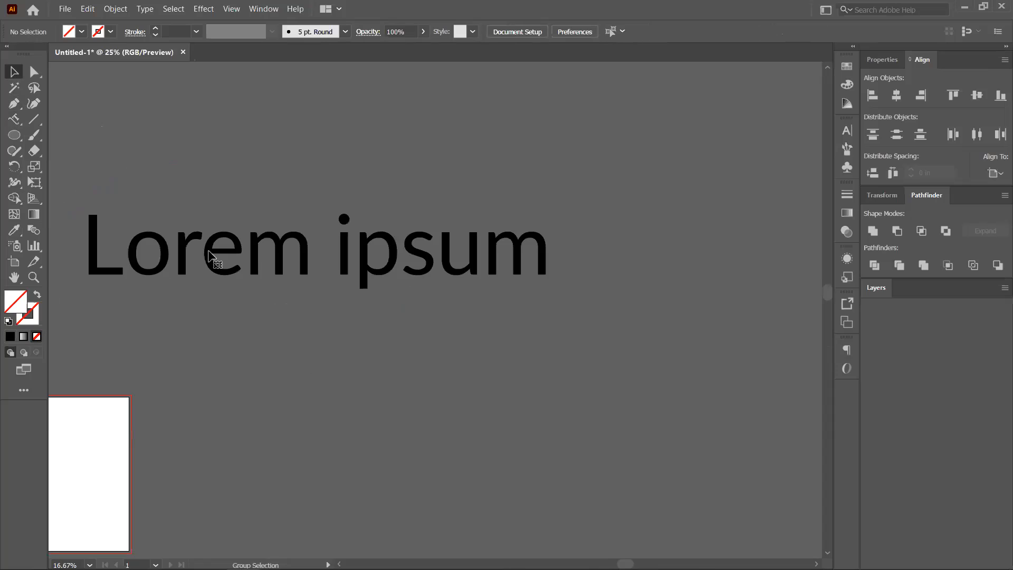
pyautogui.hotkey('ctrl', 'a')
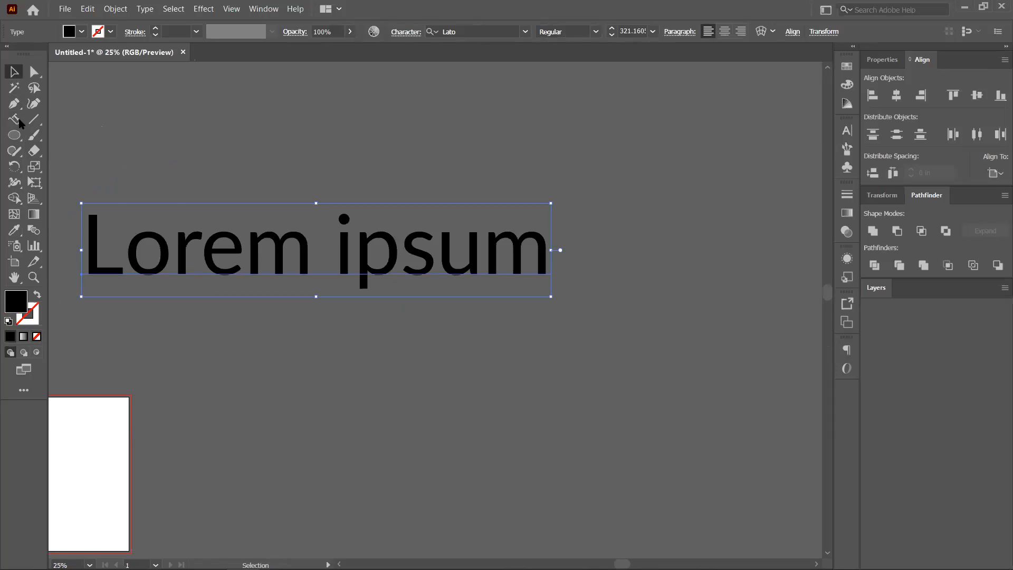
pyautogui.click(19, 122)
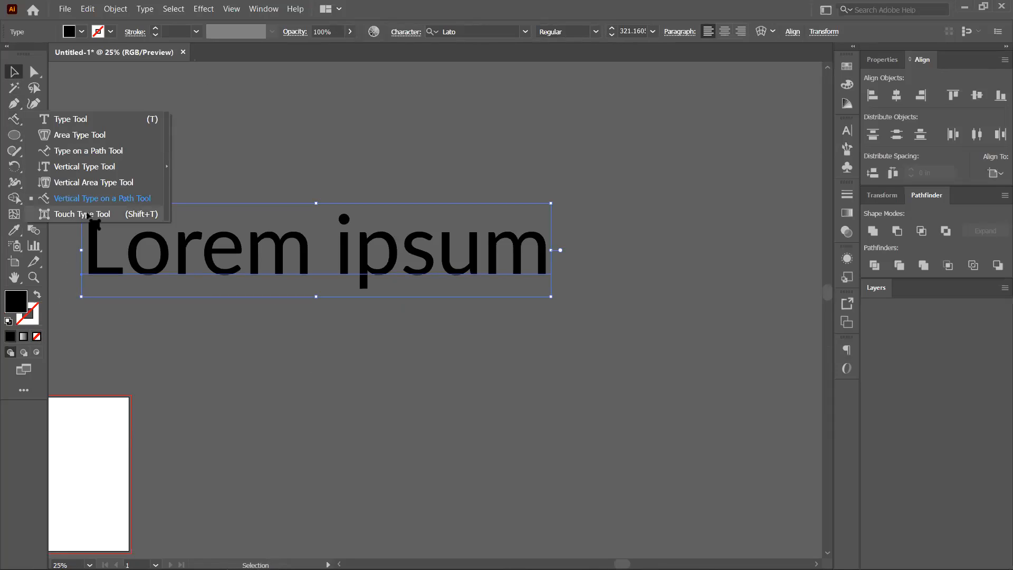
pyautogui.click(88, 214)
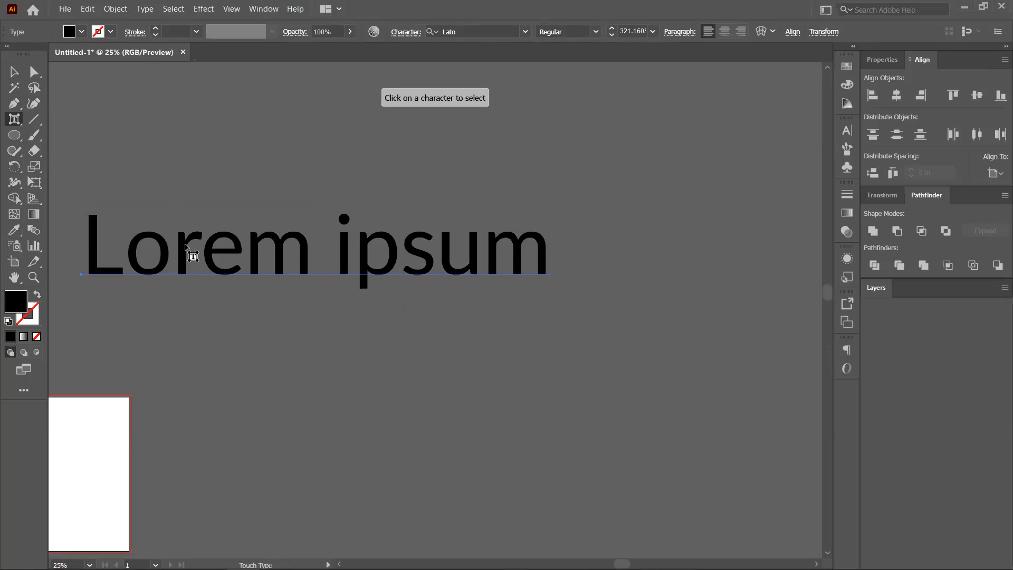
pyautogui.click(188, 249)
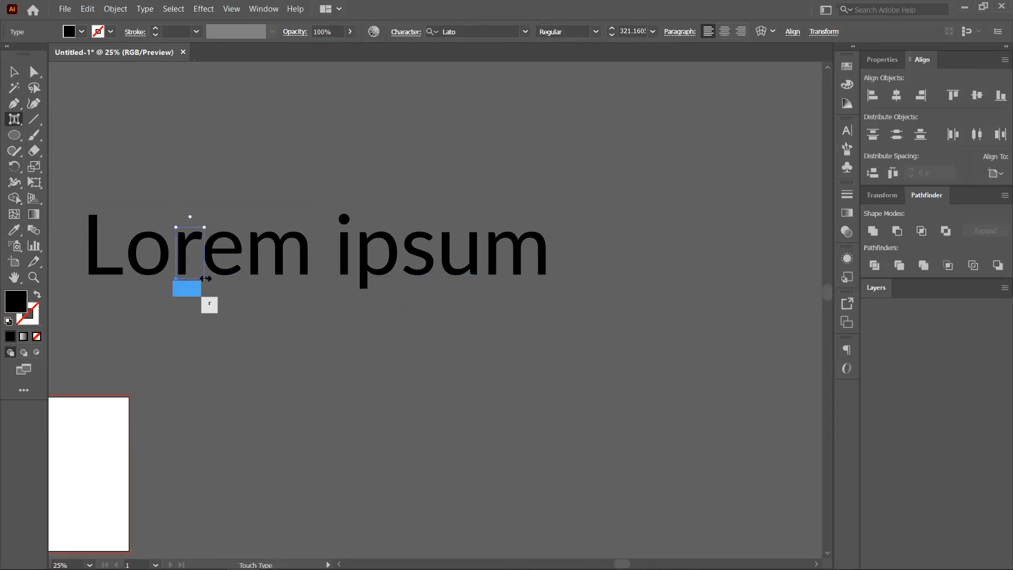
pyautogui.moveTo(206, 280); pyautogui.dragTo(194, 258)
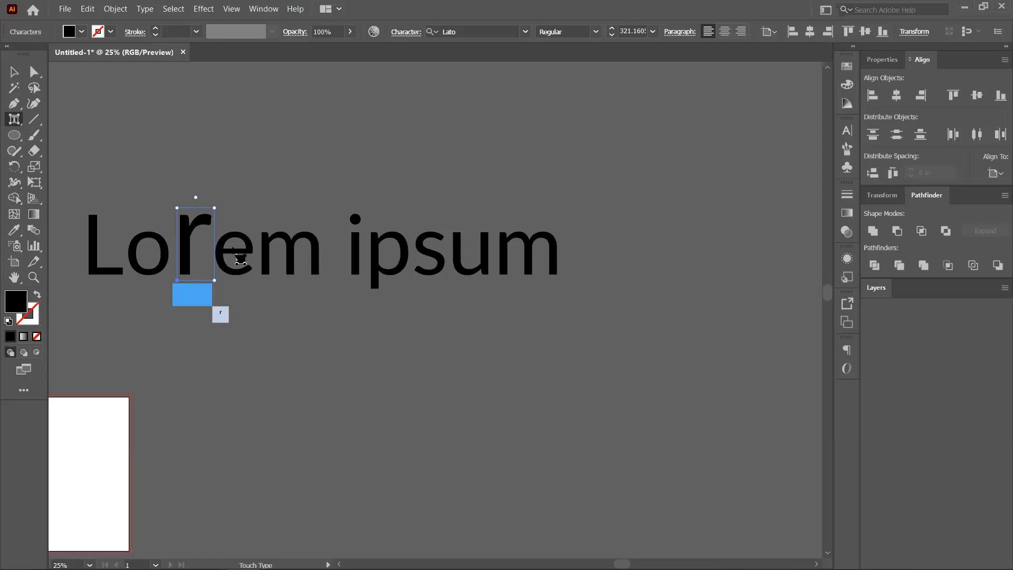
pyautogui.click(235, 255)
pyautogui.click(296, 255)
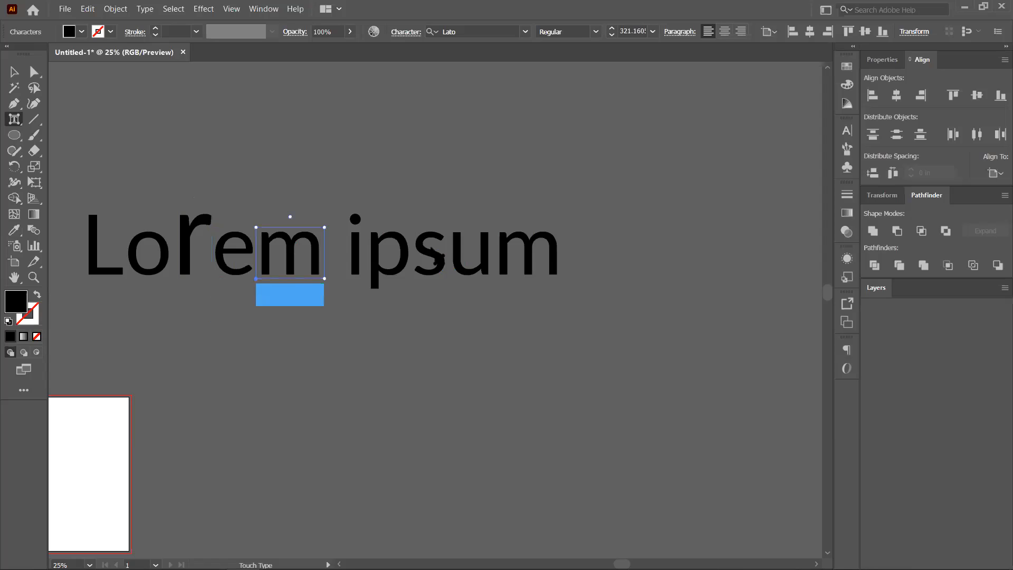
pyautogui.click(475, 257)
pyautogui.click(514, 263)
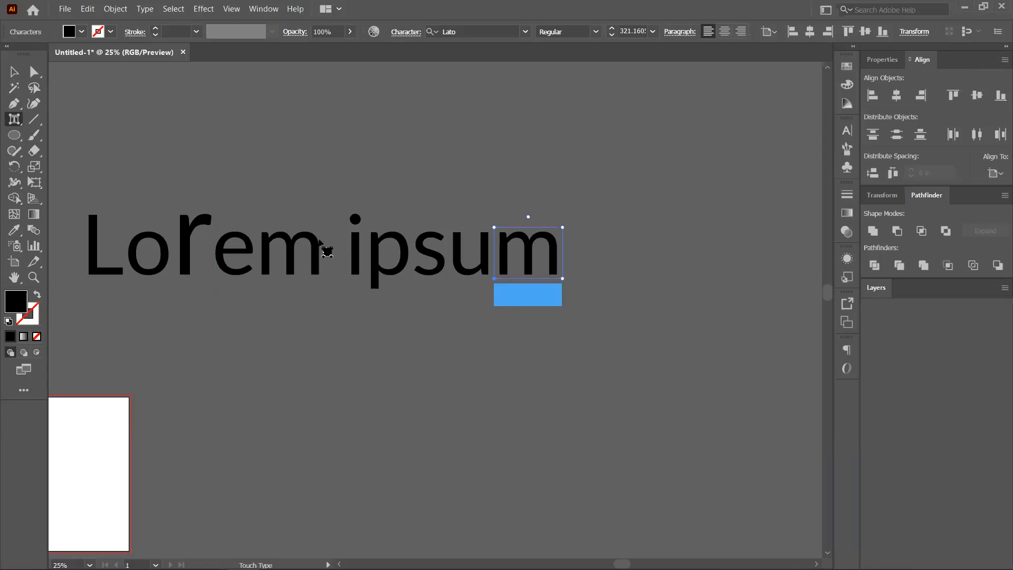
pyautogui.moveTo(490, 179); pyautogui.dragTo(485, 215)
pyautogui.moveTo(609, 278); pyautogui.dragTo(430, 329)
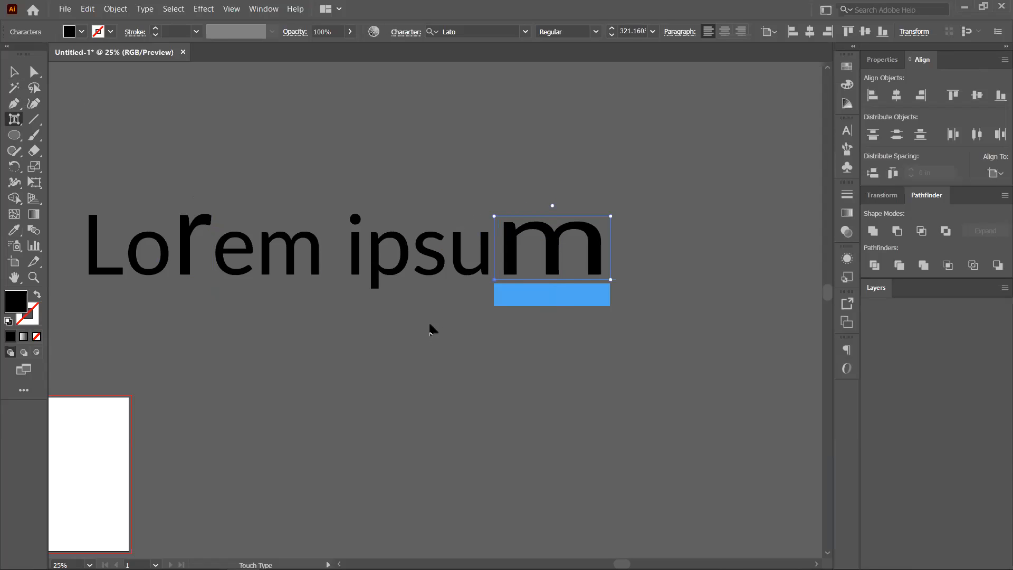
pyautogui.hotkey('ctrl', 'z')
pyautogui.hotkey('ctrl', 'z')
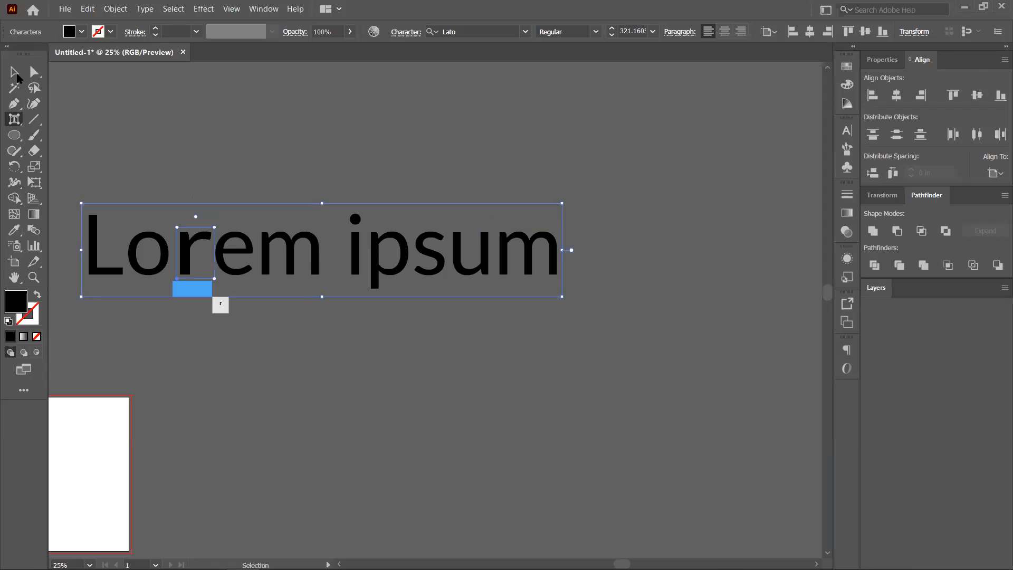
pyautogui.hotkey('shift', 't')
pyautogui.press('Escape')
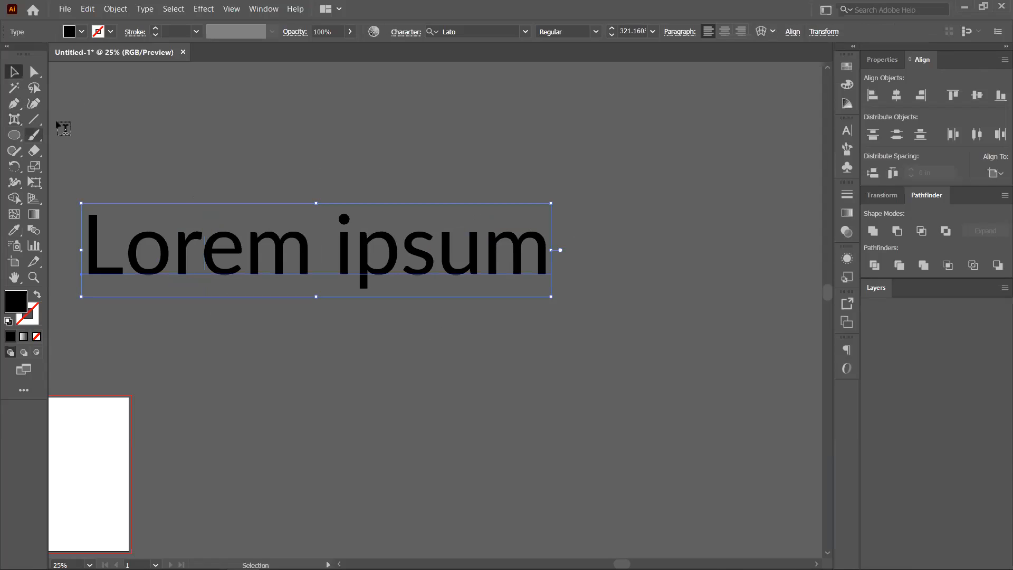
pyautogui.press('t')
pyautogui.click(18, 77)
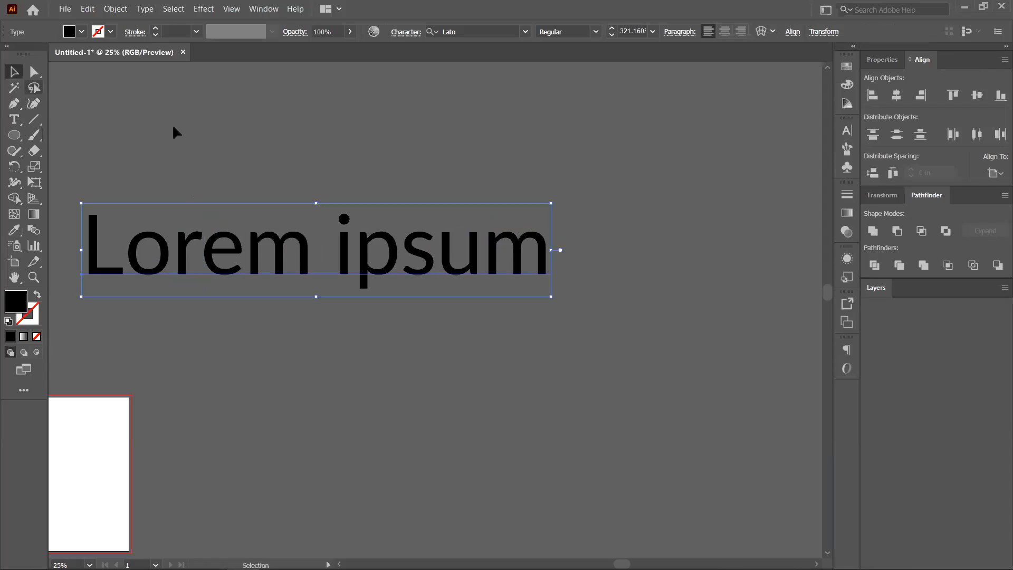
pyautogui.click(612, 282)
pyautogui.scroll(-1, 332, 366)
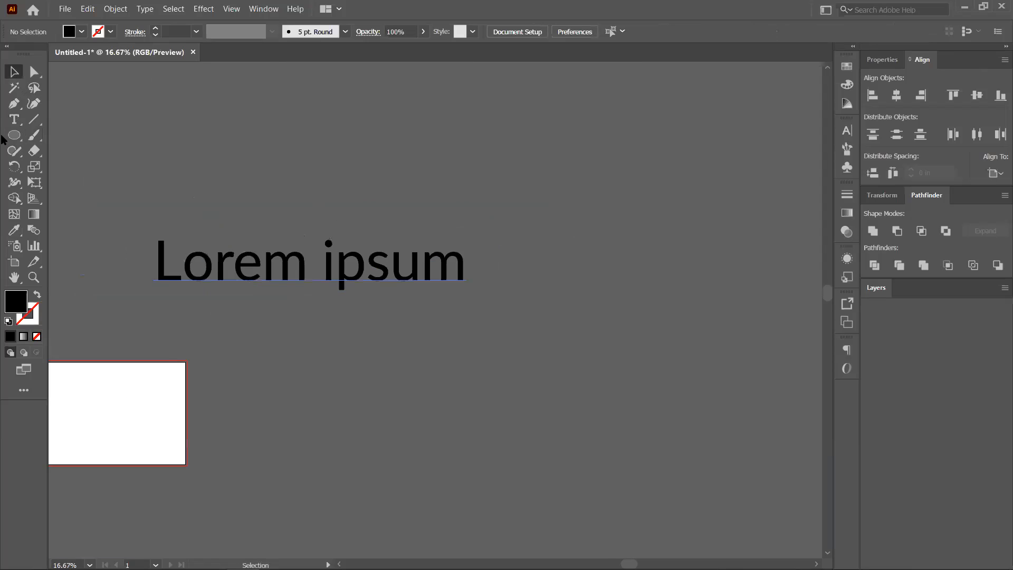
pyautogui.hscroll(-3, 2, 140)
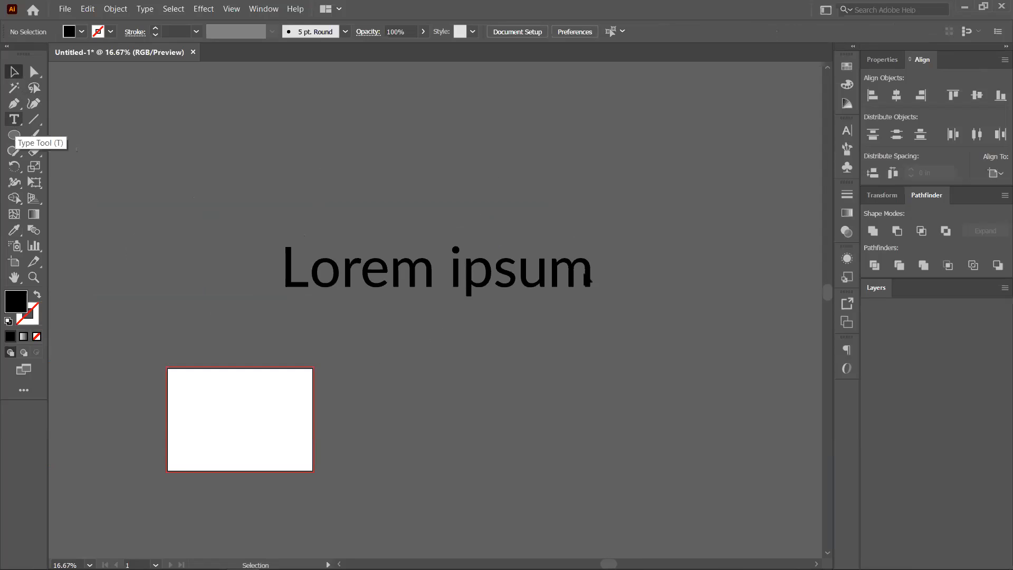
pyautogui.hotkey('ctrl', 'a')
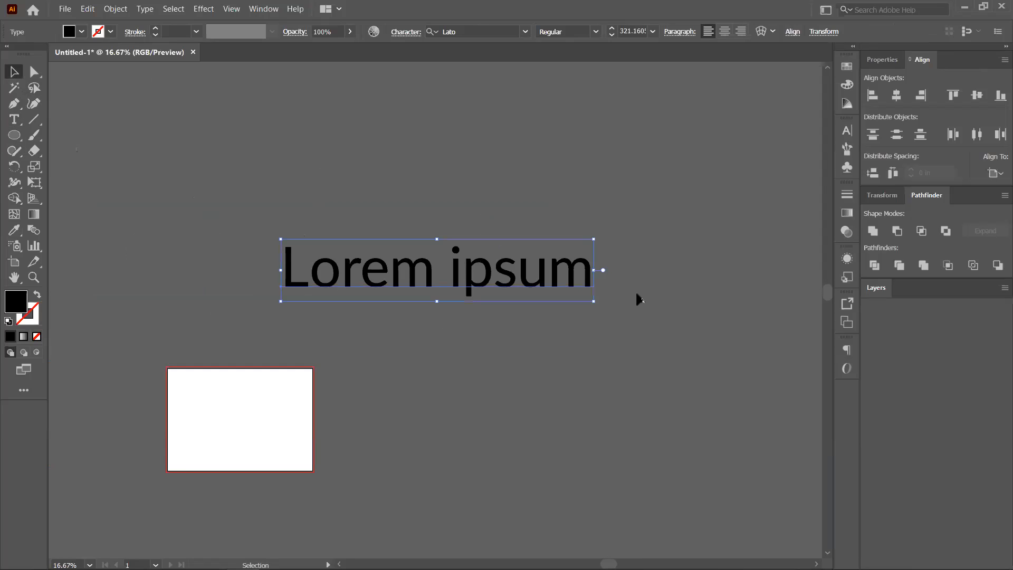
# Delete the Lorem ipsum text, draw a rectangle right of the white artboard, and apply a linear gradient.
pyautogui.press('Delete')
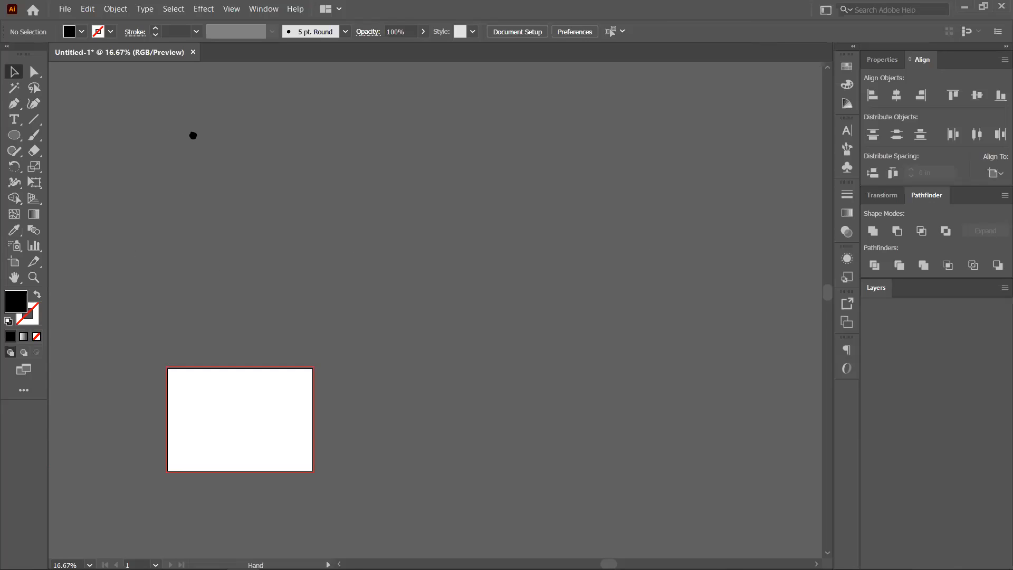
pyautogui.moveTo(193, 136); pyautogui.dragTo(161, 123)
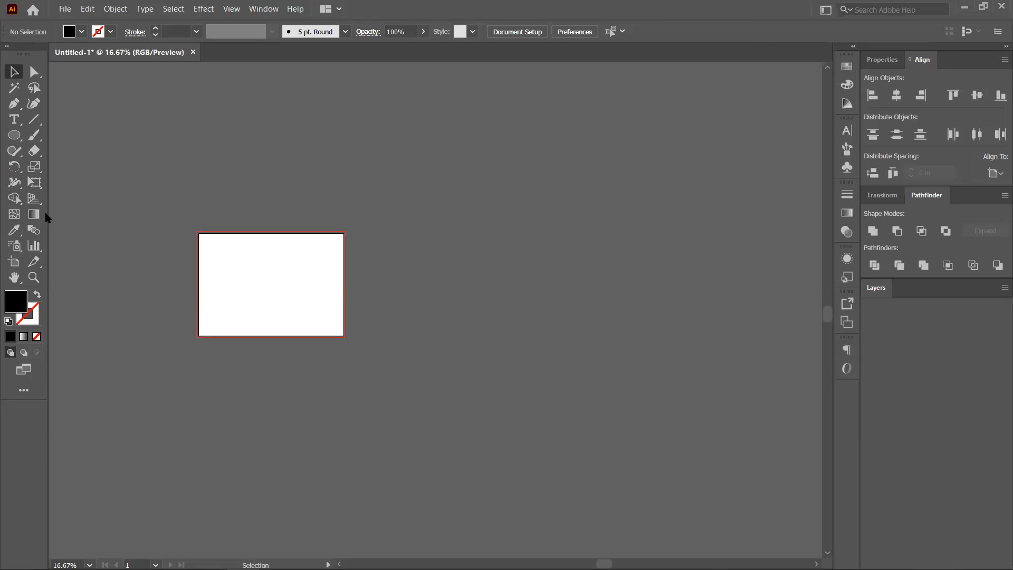
pyautogui.click(14, 139)
pyautogui.press('m')
pyautogui.moveTo(397, 216); pyautogui.dragTo(579, 350)
pyautogui.click(14, 72)
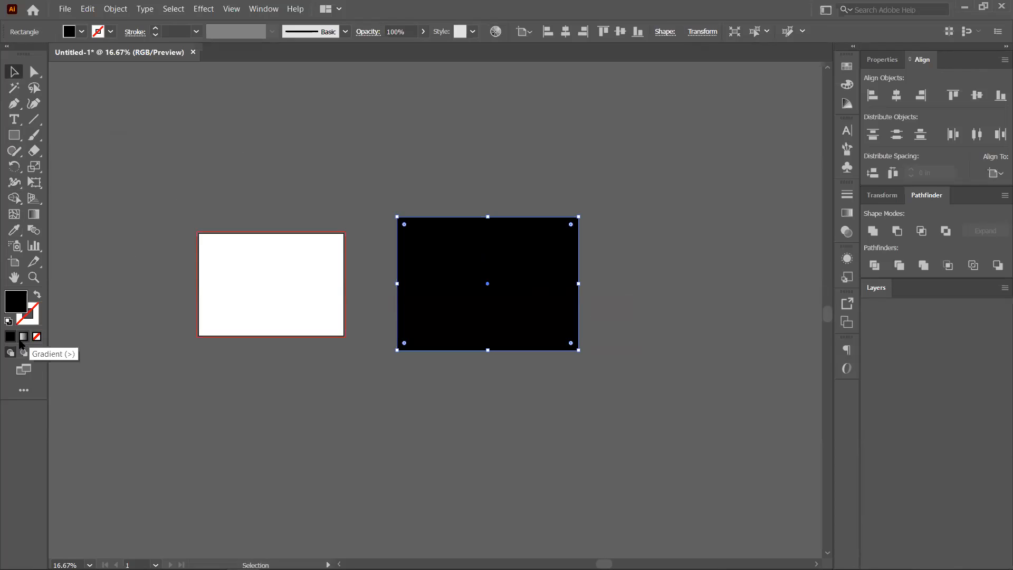
pyautogui.click(22, 338)
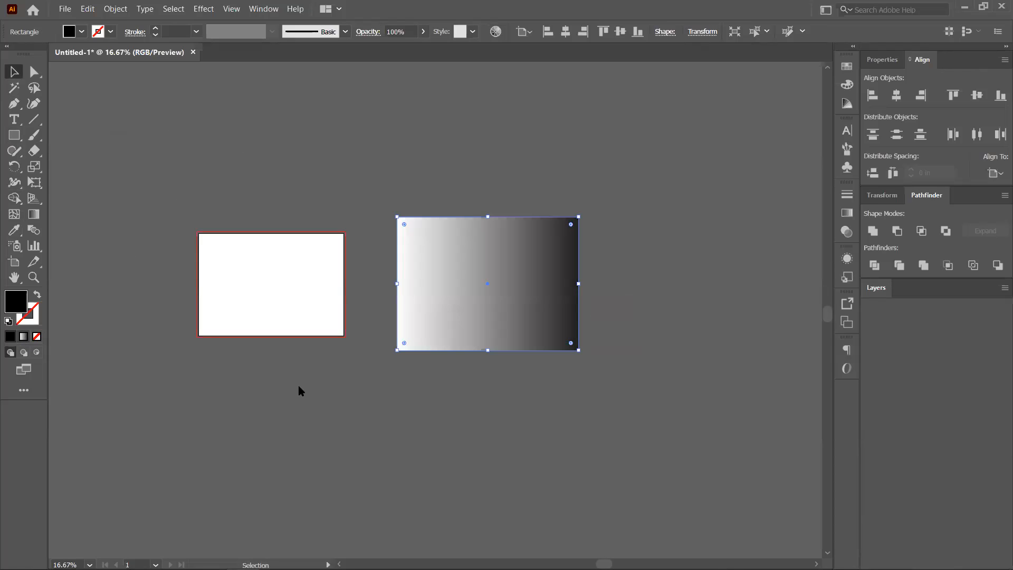
# Redraw the white-to-black gradient diagonally, light at top-left and dark at bottom-right (about -47.37°).
pyautogui.click(32, 214)
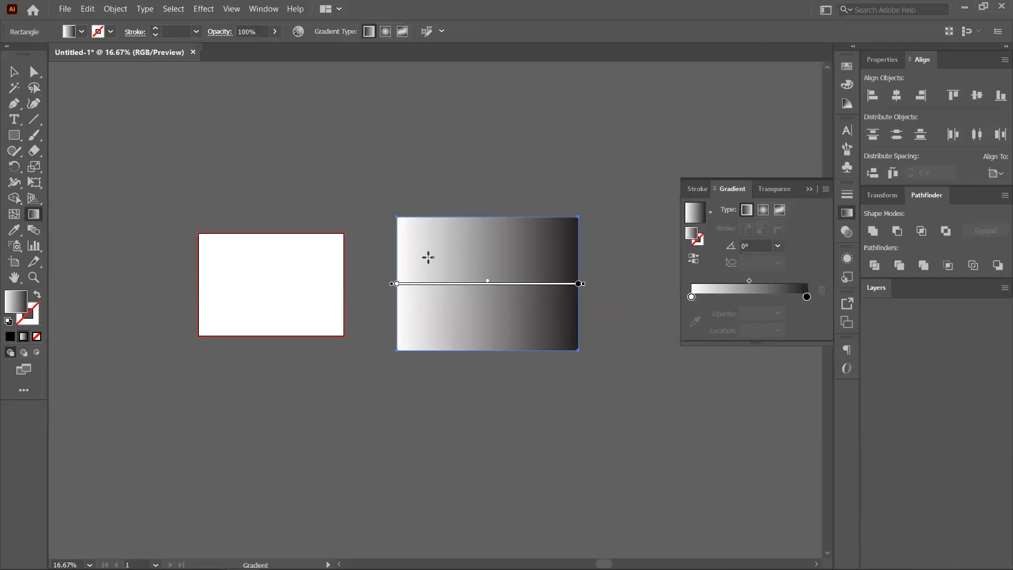
pyautogui.moveTo(338, 164); pyautogui.dragTo(561, 343)
pyautogui.moveTo(406, 236)
pyautogui.mouseDown()
pyautogui.moveTo(435, 254)
pyautogui.moveTo(429, 249)
pyautogui.mouseUp()
pyautogui.moveTo(563, 332); pyautogui.dragTo(536, 315)
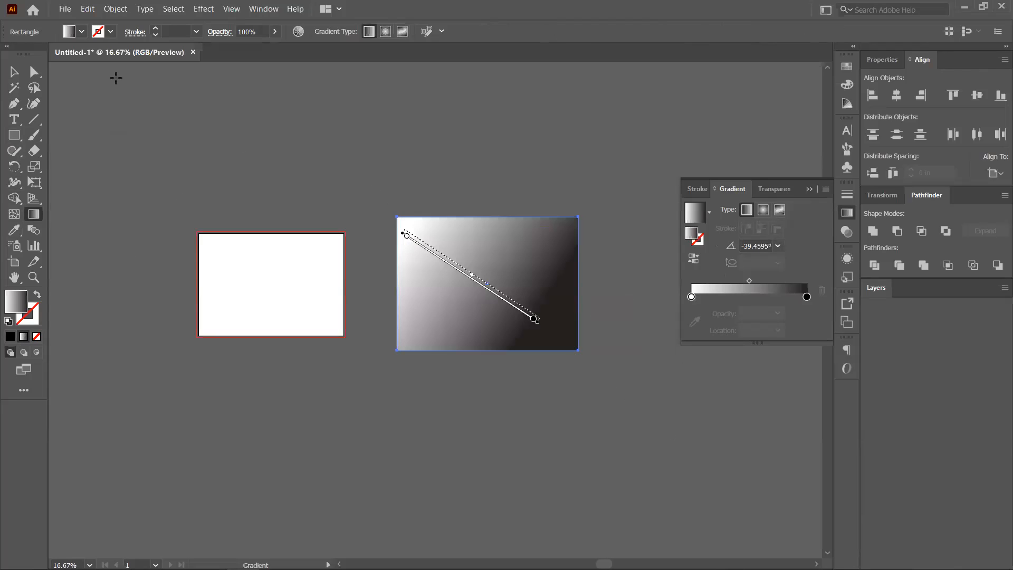
pyautogui.moveTo(107, 74); pyautogui.dragTo(704, 466)
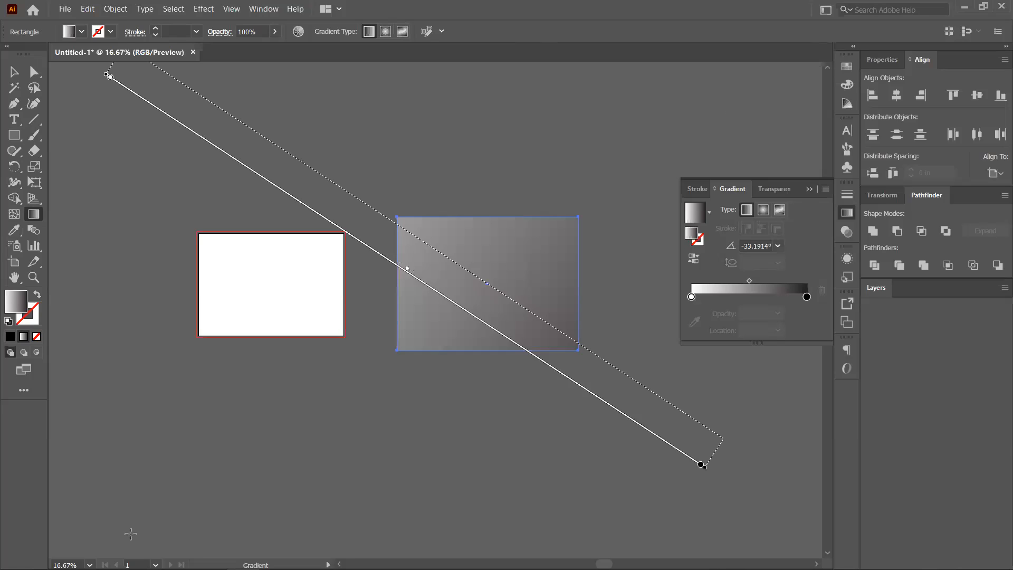
pyautogui.moveTo(128, 63); pyautogui.dragTo(781, 474)
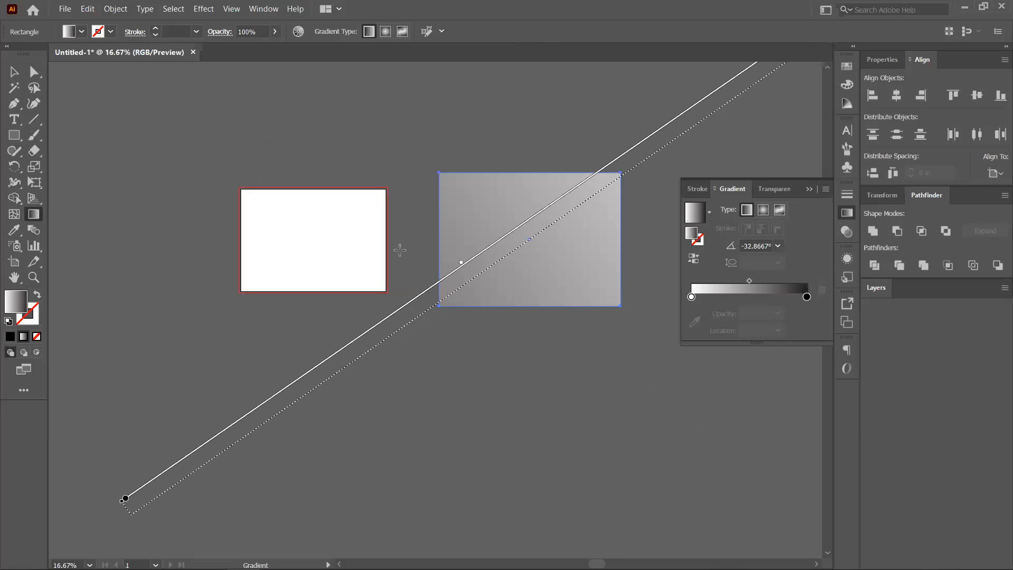
pyautogui.moveTo(165, 233); pyautogui.dragTo(713, 255)
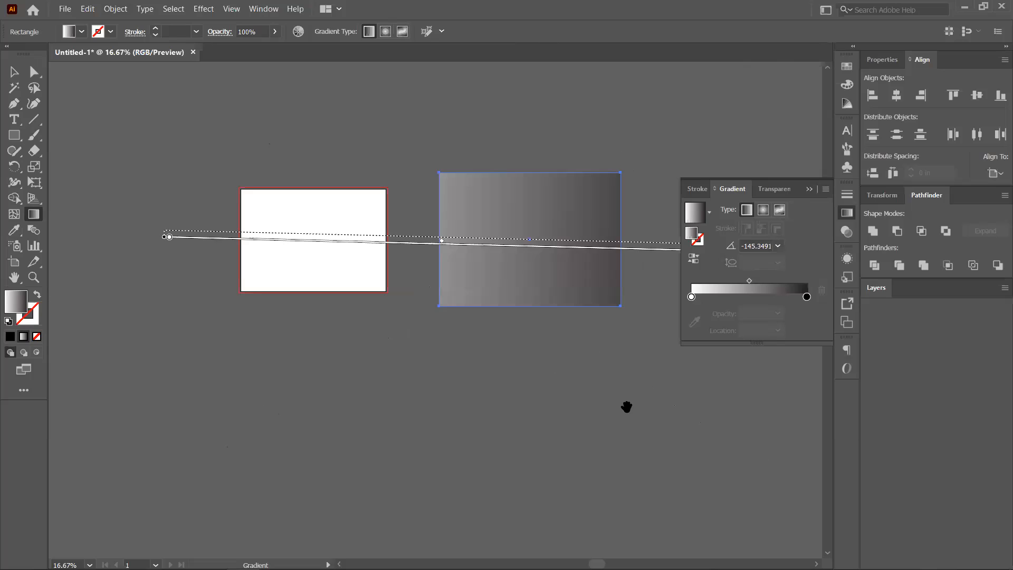
pyautogui.moveTo(626, 406); pyautogui.dragTo(590, 417)
pyautogui.moveTo(245, 180)
pyautogui.mouseDown()
pyautogui.moveTo(466, 397)
pyautogui.moveTo(428, 383)
pyautogui.moveTo(679, 401)
pyautogui.mouseUp()
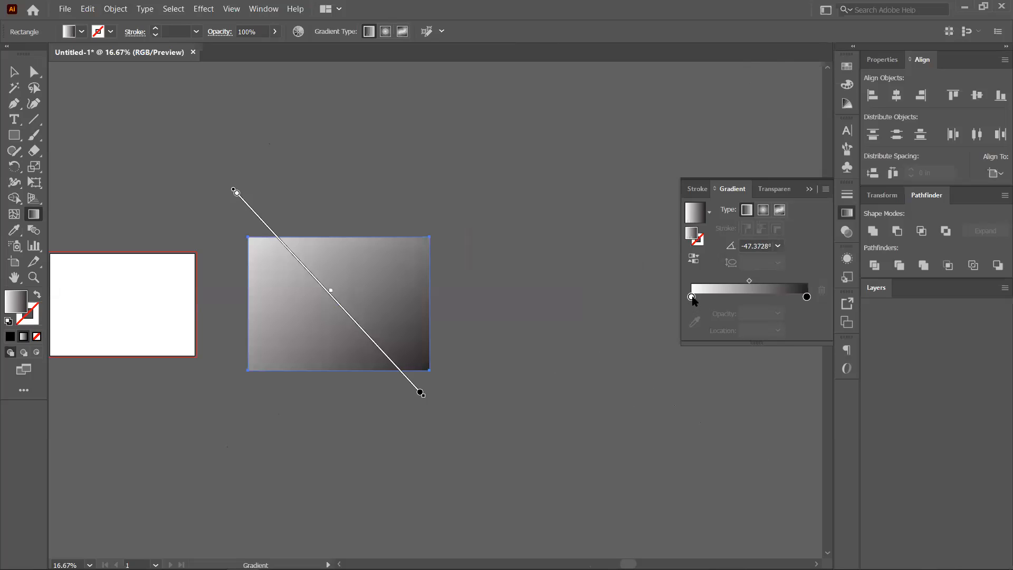
pyautogui.click(692, 298)
# Make the gradient's starting stop green from the swatches.
pyautogui.doubleClick(691, 297)
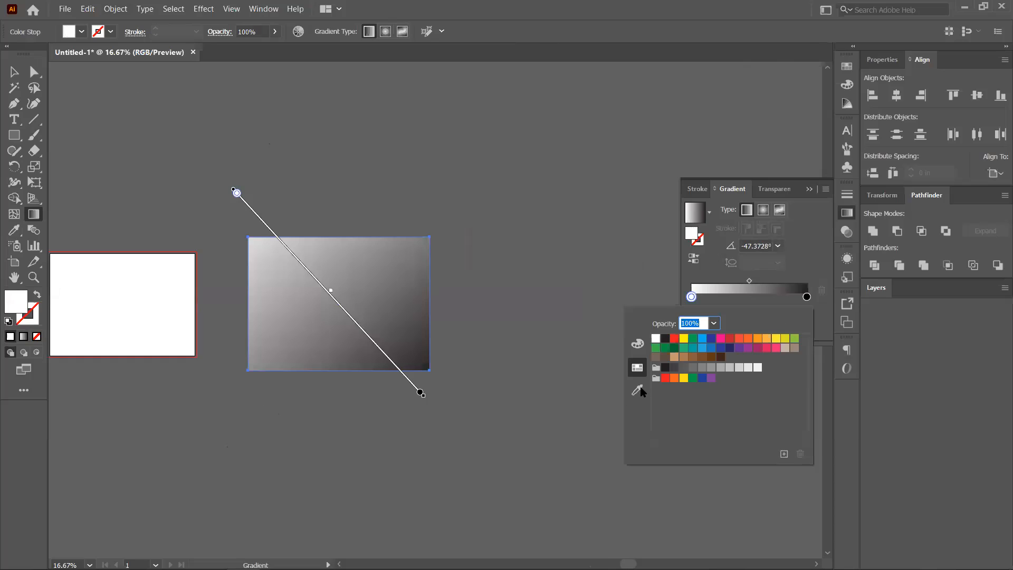
pyautogui.click(637, 345)
pyautogui.click(639, 368)
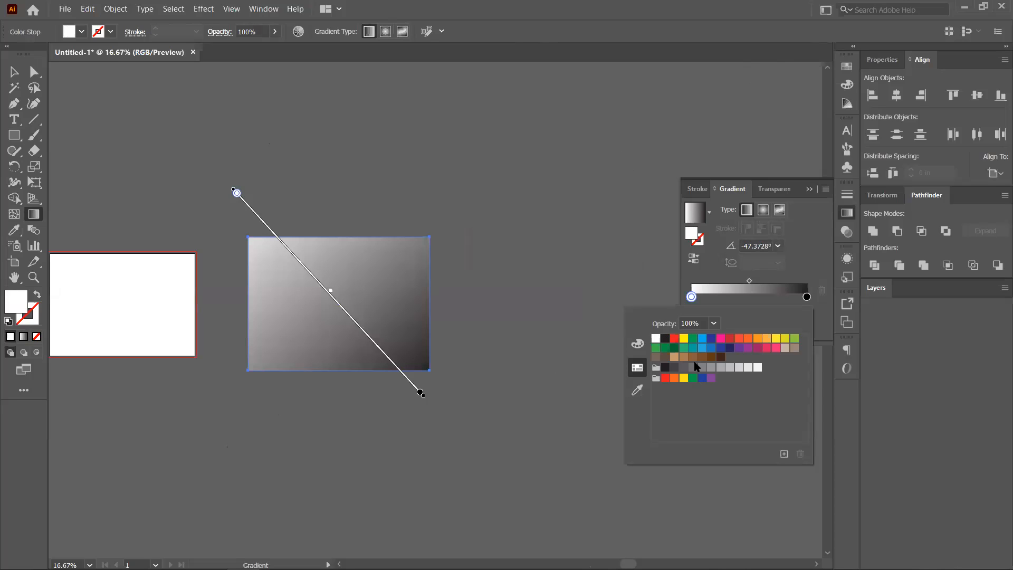
pyautogui.click(685, 348)
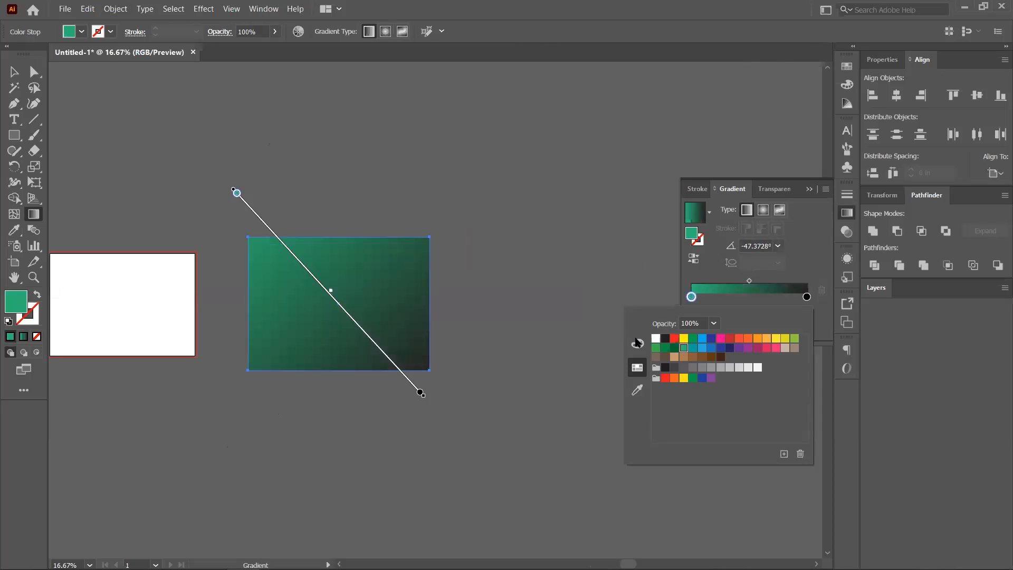
# Set the gradient's ending stop to a dark green swatch.
pyautogui.doubleClick(807, 297)
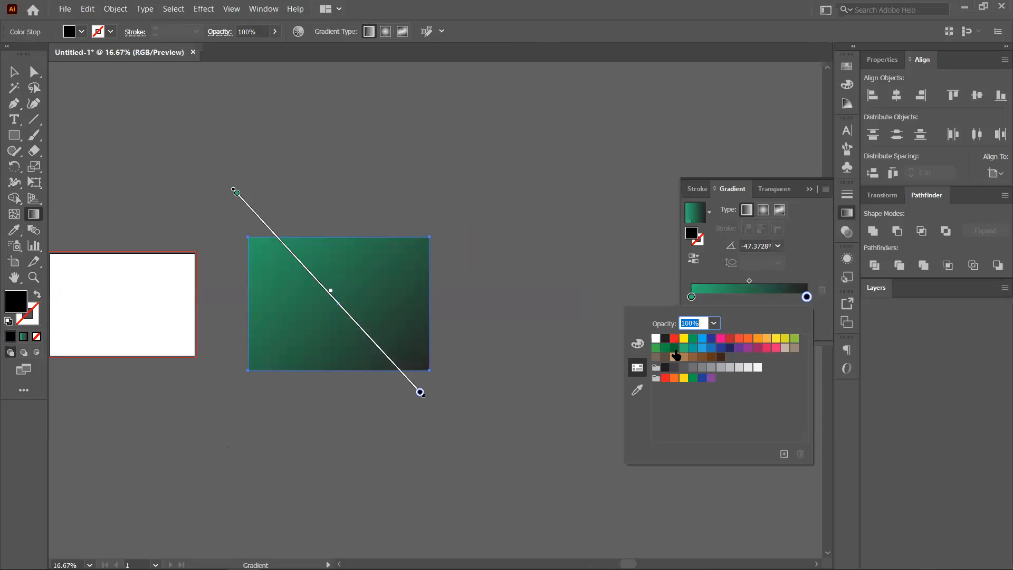
pyautogui.click(675, 349)
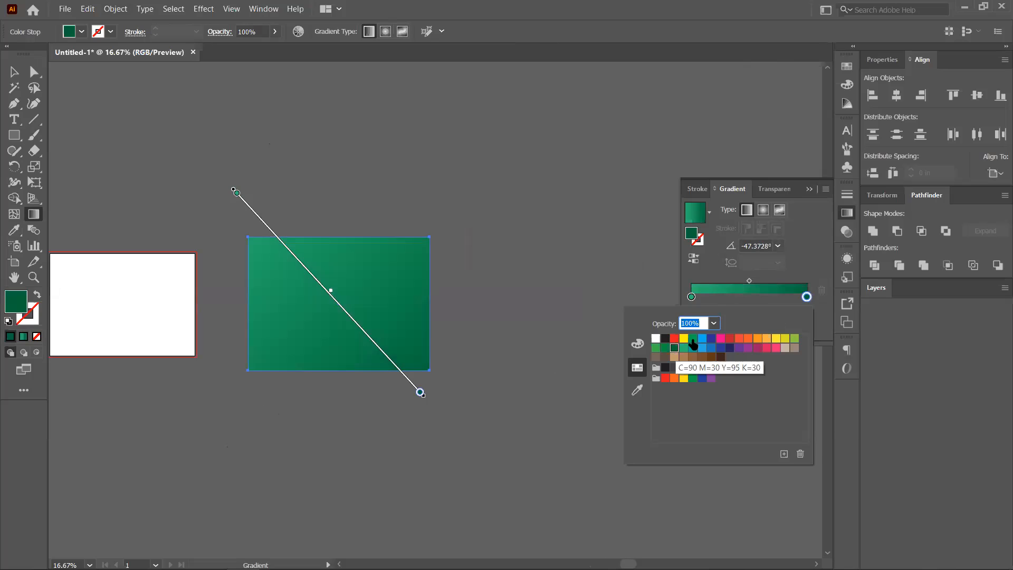
pyautogui.click(693, 339)
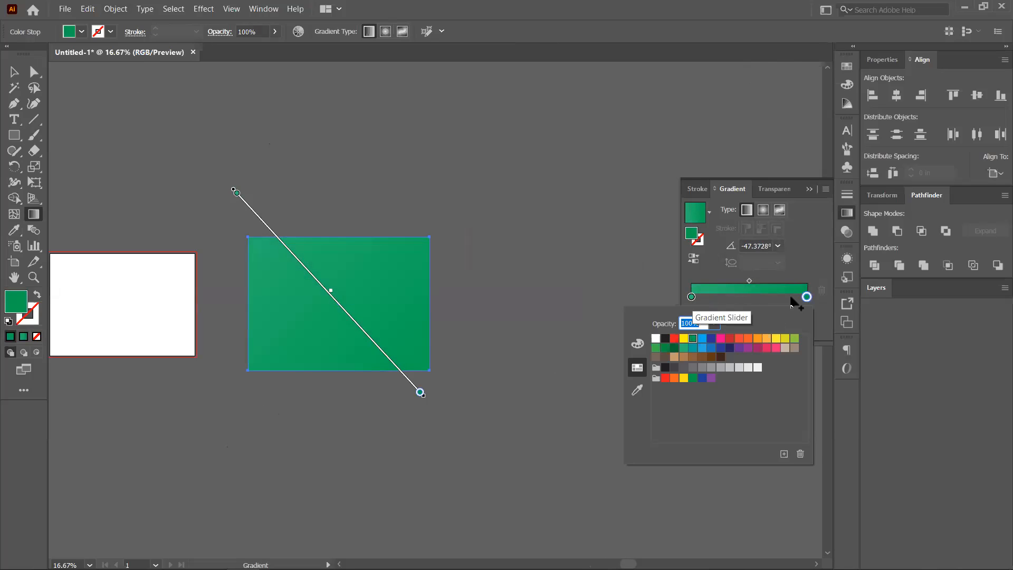
pyautogui.click(807, 298)
pyautogui.doubleClick(807, 297)
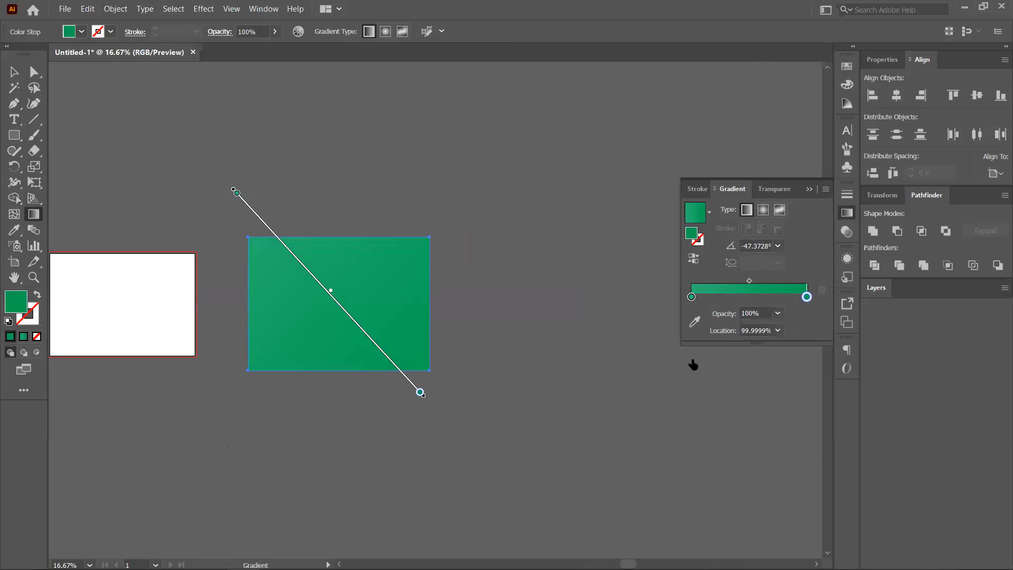
pyautogui.click(677, 349)
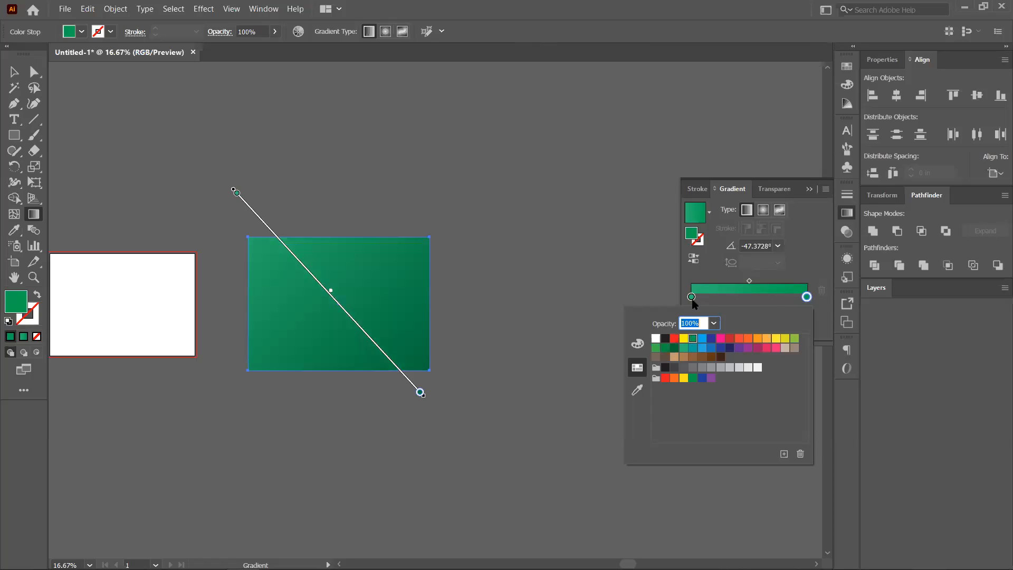
pyautogui.click(692, 298)
# Change the starting stop to yellow-green and try a left-to-right gradient direction.
pyautogui.click(692, 297)
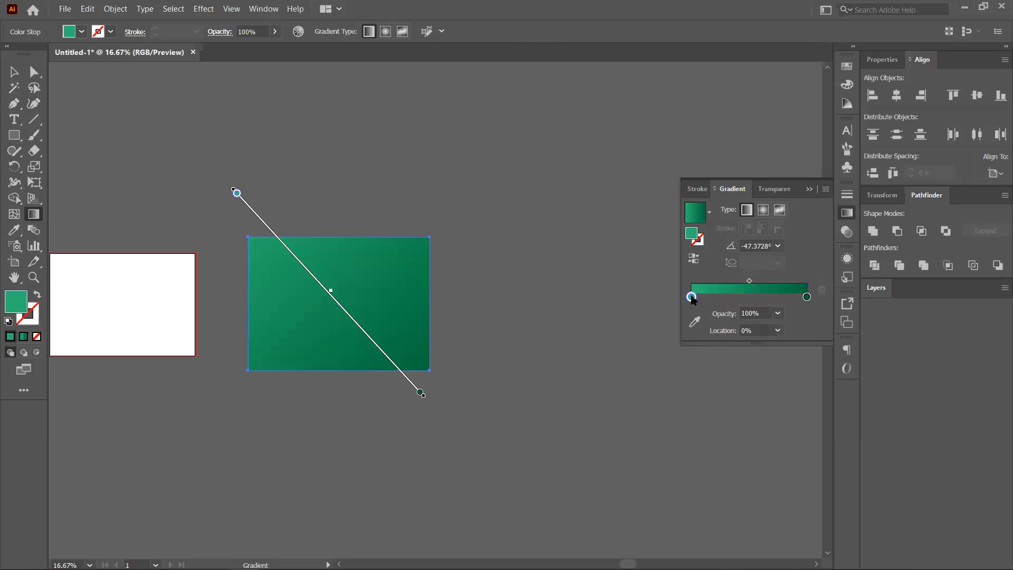
pyautogui.doubleClick(692, 297)
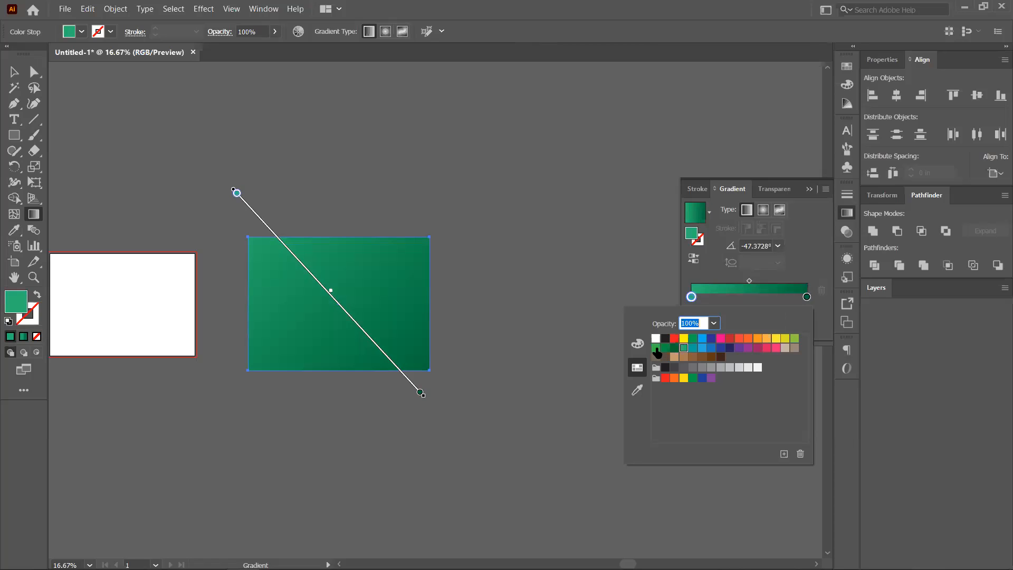
pyautogui.click(656, 350)
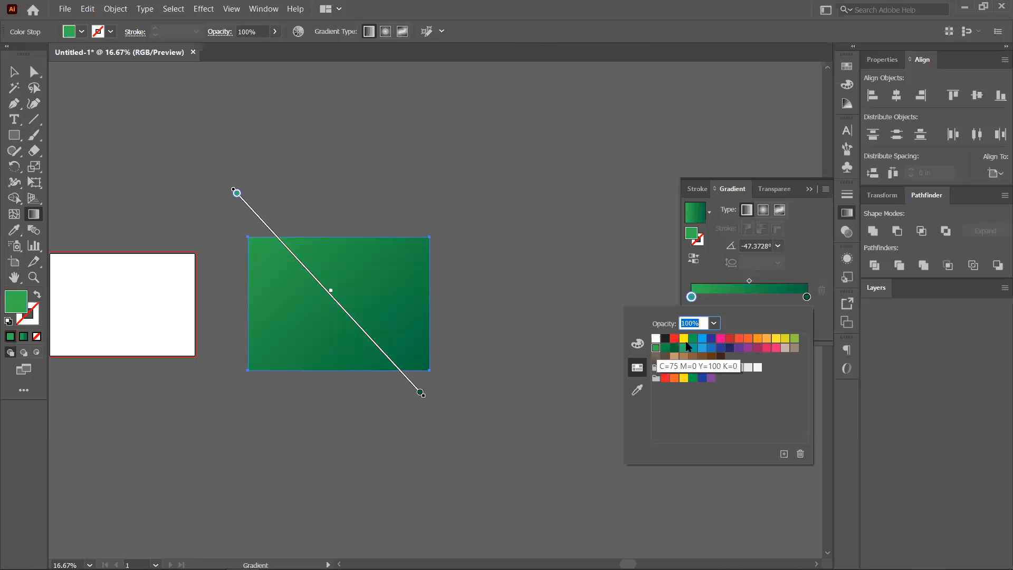
pyautogui.click(793, 339)
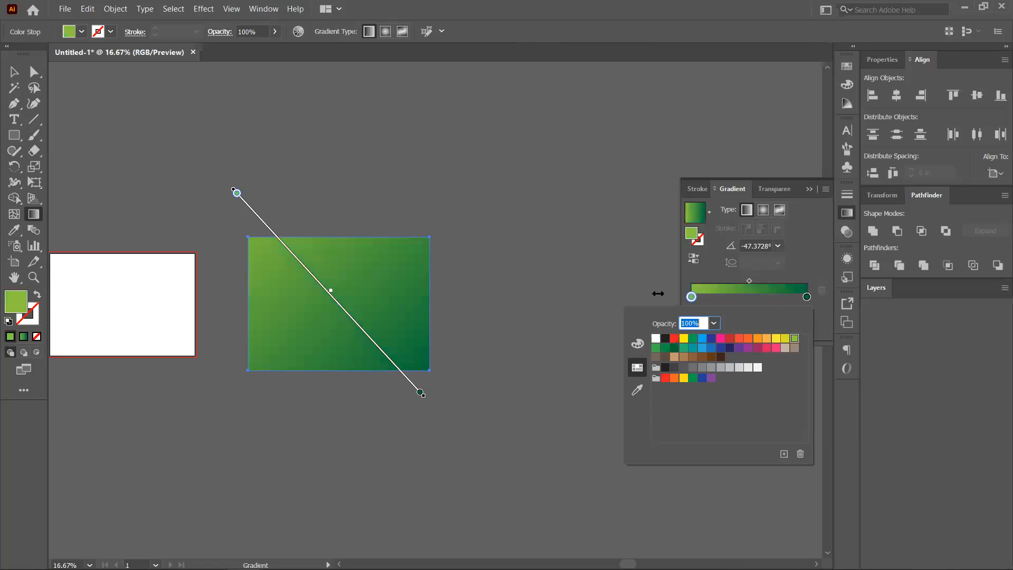
pyautogui.click(709, 268)
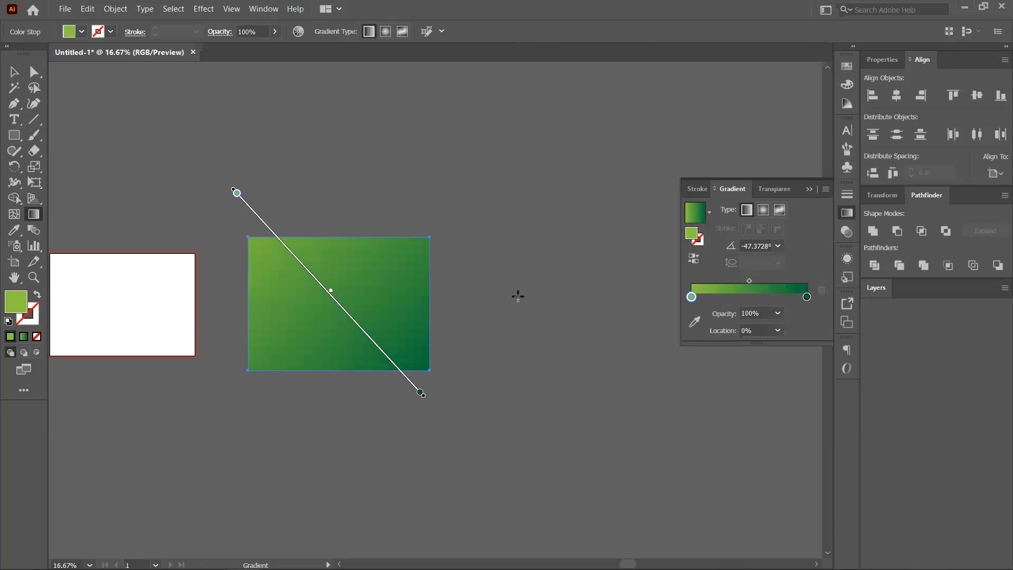
pyautogui.moveTo(142, 308); pyautogui.dragTo(519, 296)
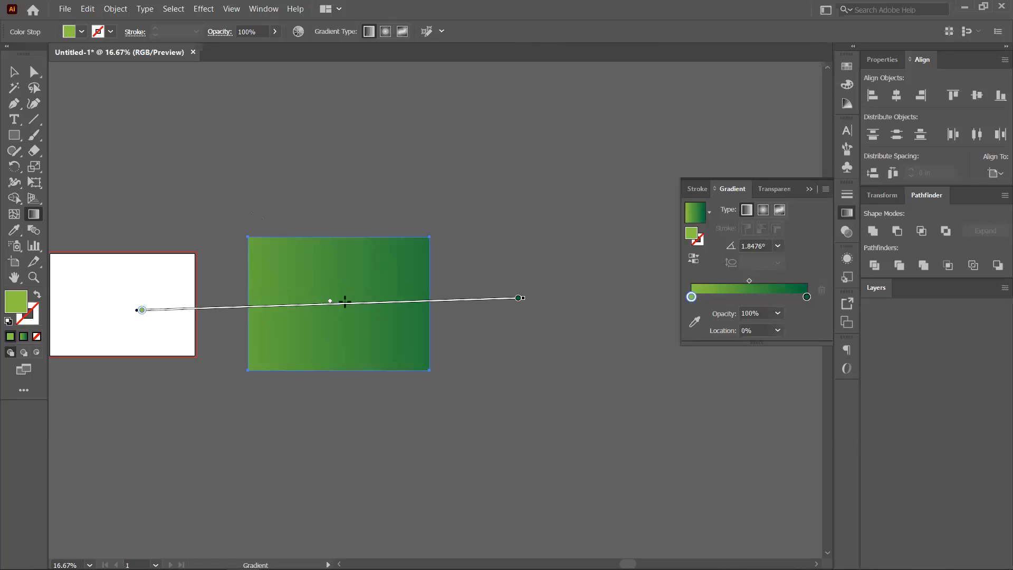
# Undo the left-to-right redraw, angle the gradient to the bottom-right corner, and add a stop at 42.067%.
pyautogui.hotkey('ctrl', 'z')
pyautogui.moveTo(405, 345)
pyautogui.mouseDown()
pyautogui.moveTo(425, 362)
pyautogui.moveTo(419, 372)
pyautogui.mouseUp()
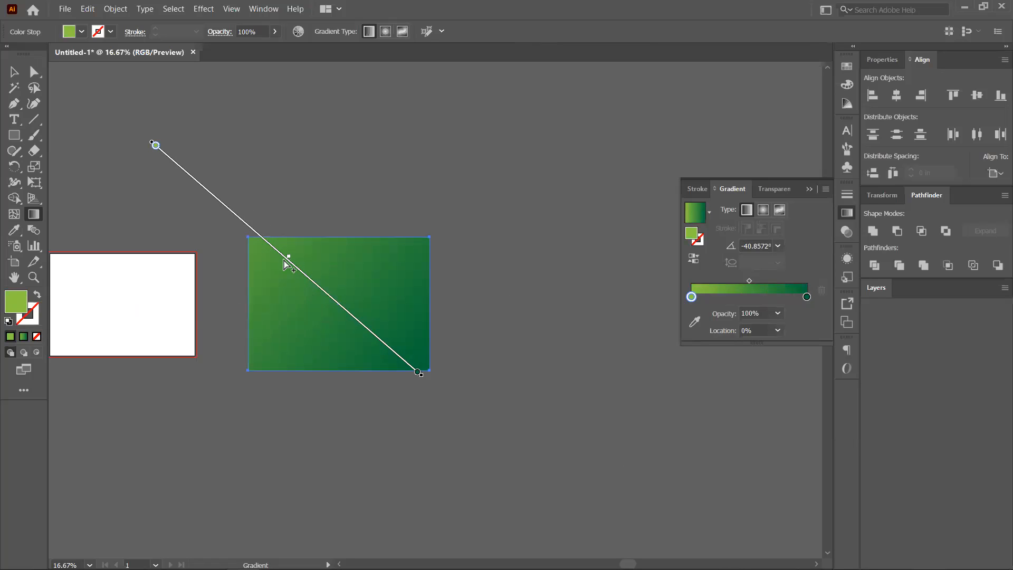
pyautogui.moveTo(278, 267)
pyautogui.mouseDown()
pyautogui.moveTo(177, 188)
pyautogui.moveTo(185, 192)
pyautogui.mouseUp()
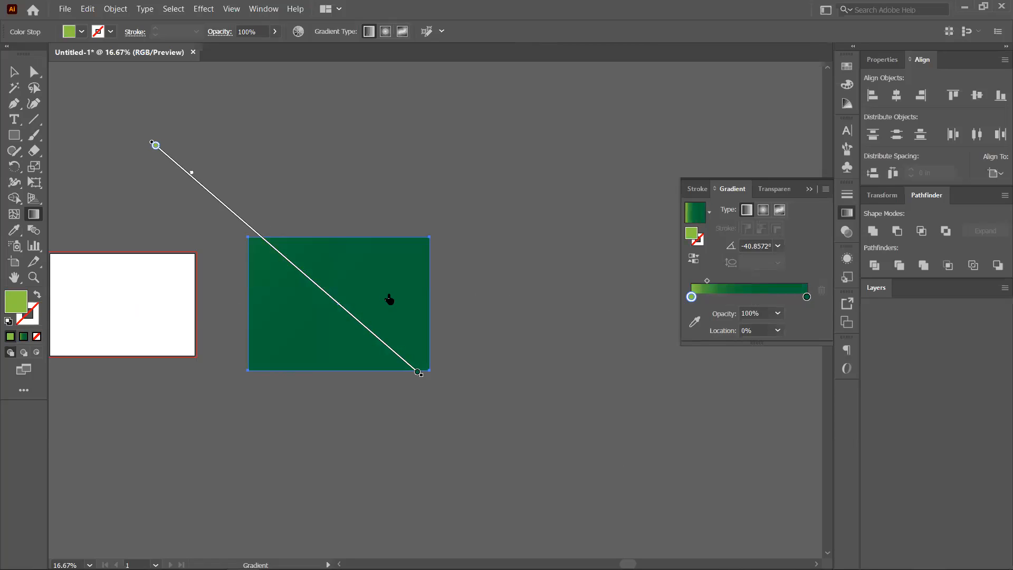
pyautogui.hotkey('ctrl', 'z')
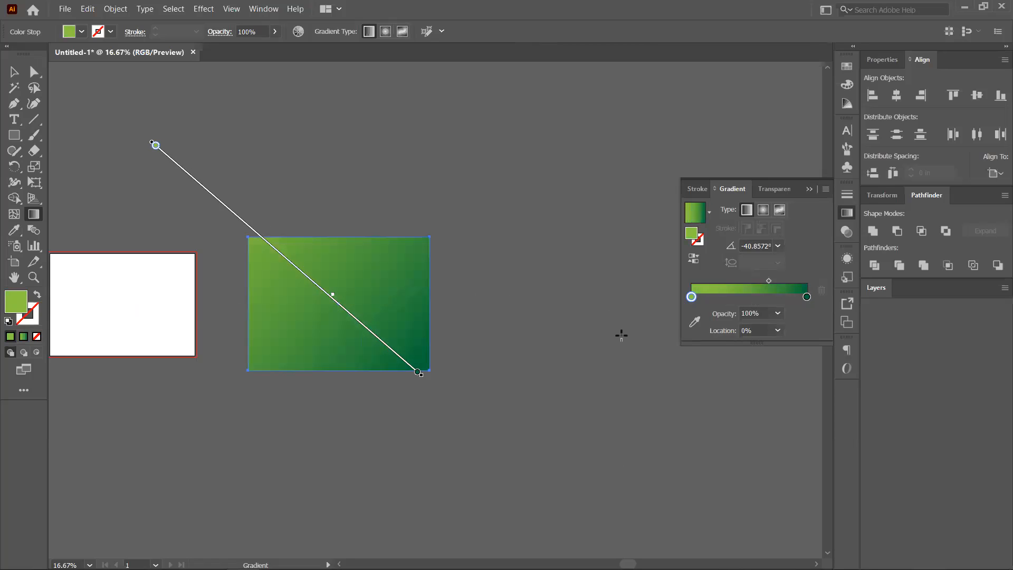
pyautogui.click(741, 298)
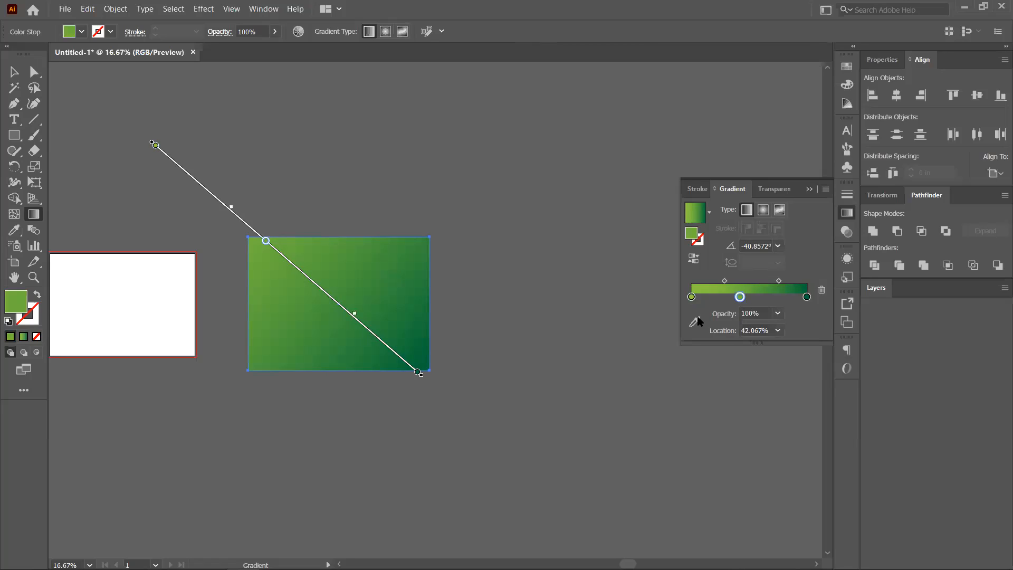
# Make the new middle stop yellow and shift it slightly toward the end.
pyautogui.doubleClick(740, 297)
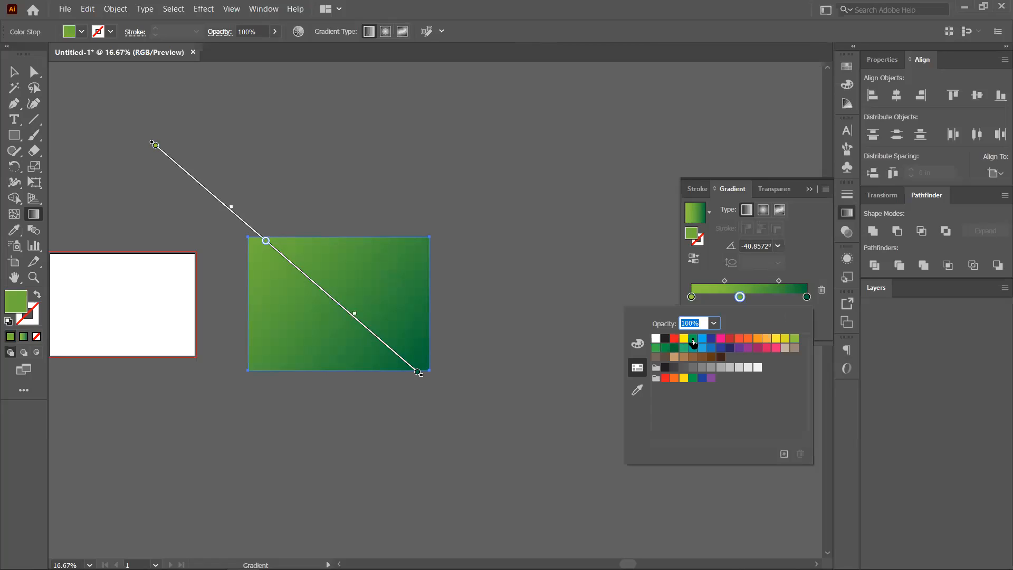
pyautogui.click(683, 338)
pyautogui.click(739, 295)
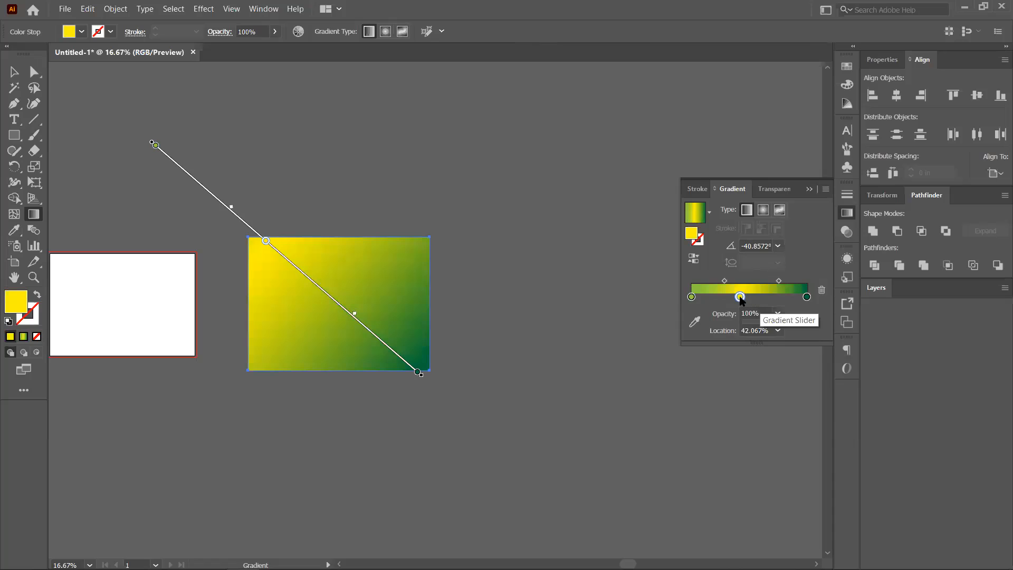
pyautogui.moveTo(740, 297); pyautogui.dragTo(774, 282)
# Try several gradient angles, ending lower-left to upper-right, then delete the yellow middle stop.
pyautogui.moveTo(231, 239); pyautogui.dragTo(417, 344)
pyautogui.moveTo(653, 431); pyautogui.dragTo(650, 432)
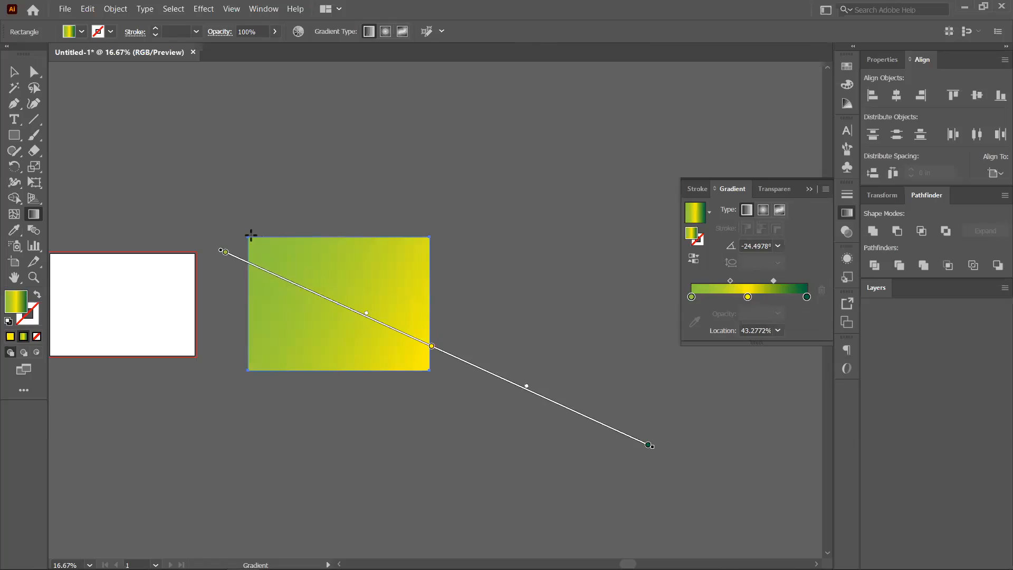
pyautogui.moveTo(243, 228); pyautogui.dragTo(289, 262)
pyautogui.moveTo(379, 320); pyautogui.dragTo(380, 322)
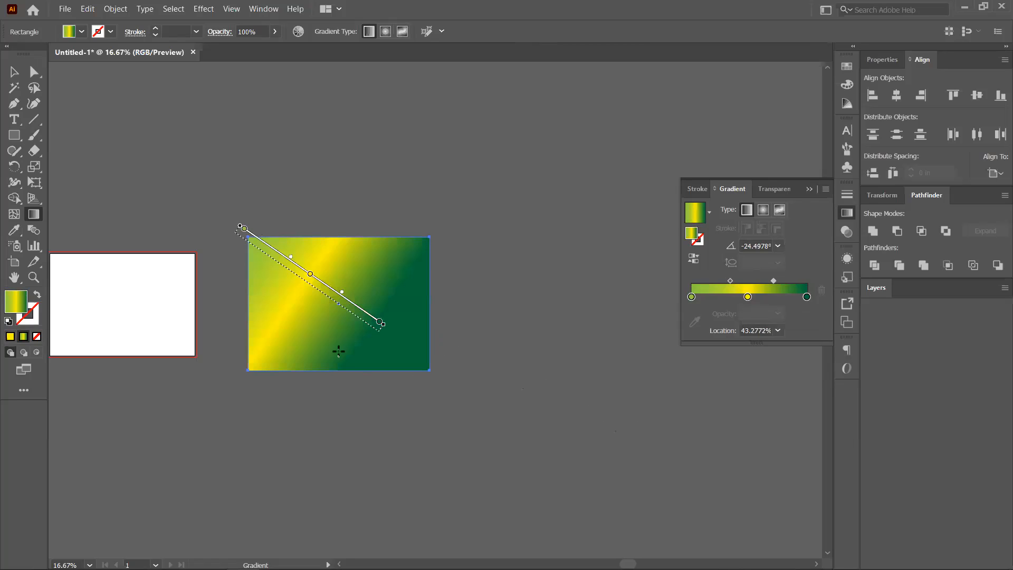
pyautogui.moveTo(389, 155); pyautogui.dragTo(368, 240)
pyautogui.moveTo(278, 406); pyautogui.dragTo(363, 262)
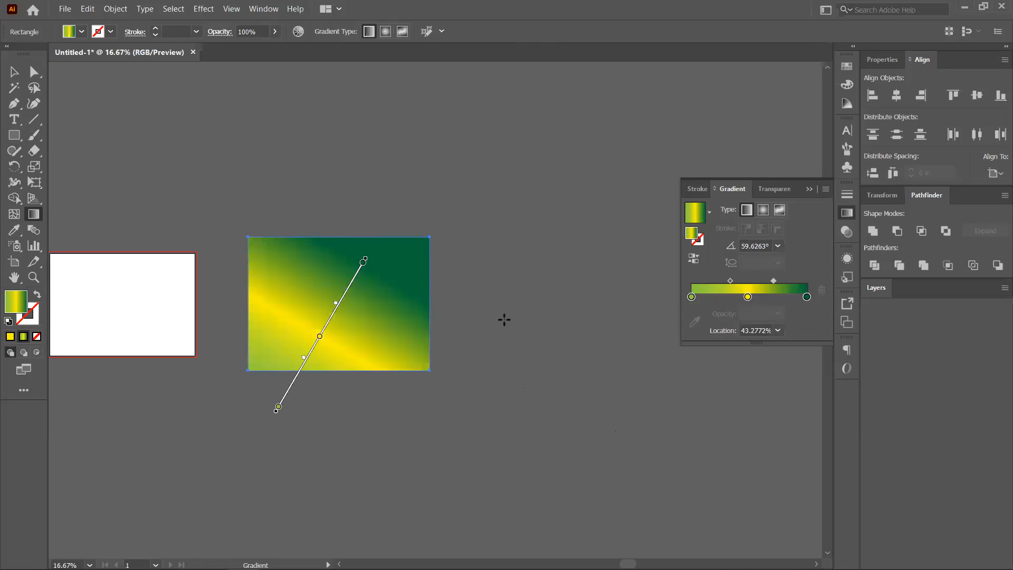
pyautogui.click(749, 297)
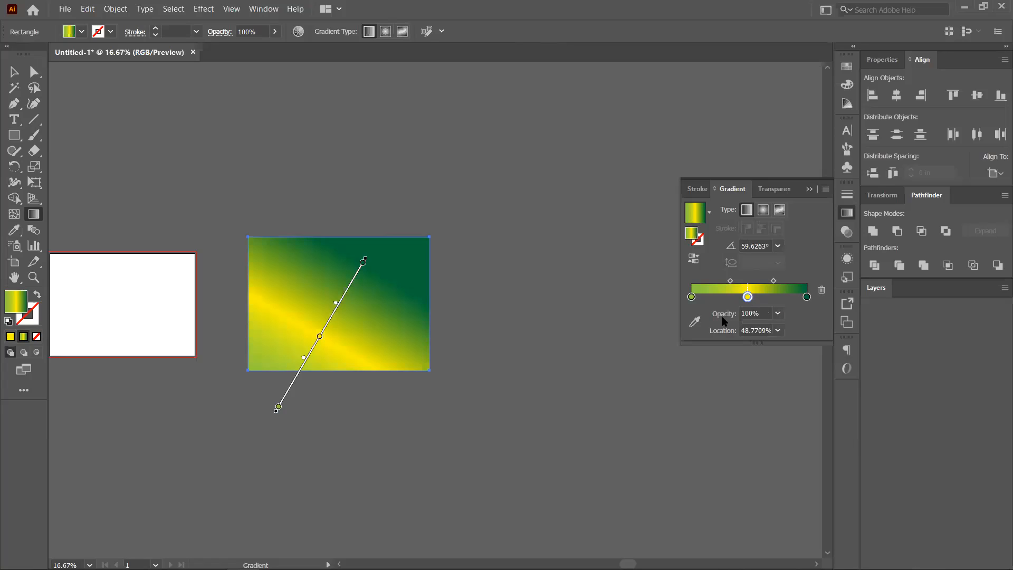
pyautogui.press('Delete')
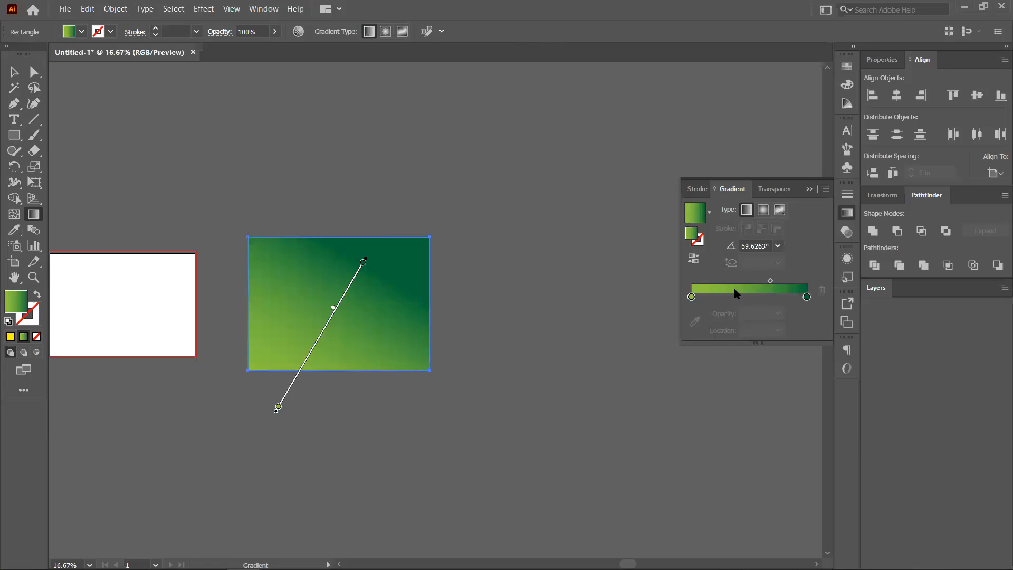
# Set the dark-green end stop's opacity to 0% so the gradient fades into transparency.
pyautogui.click(807, 298)
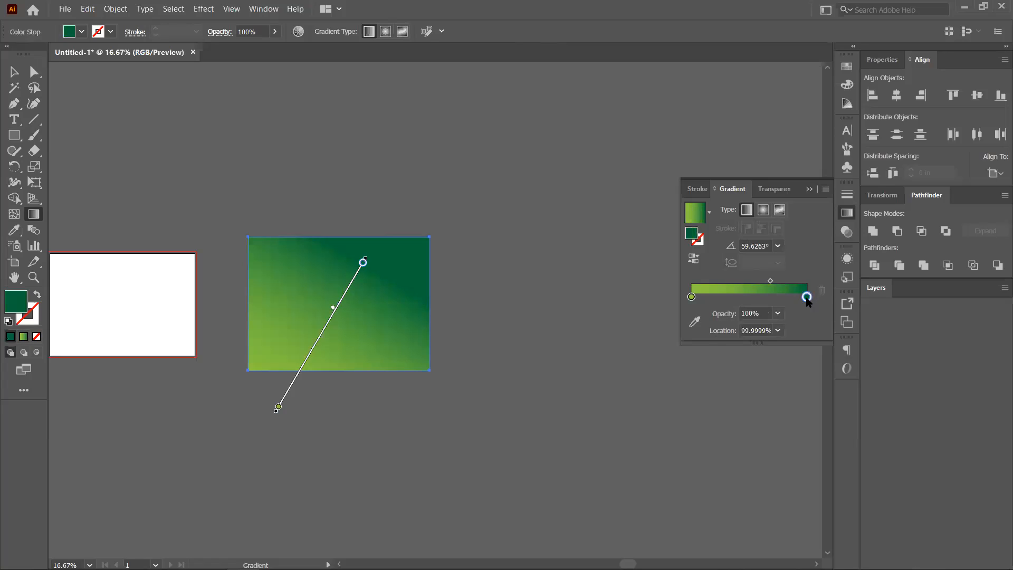
pyautogui.click(778, 313)
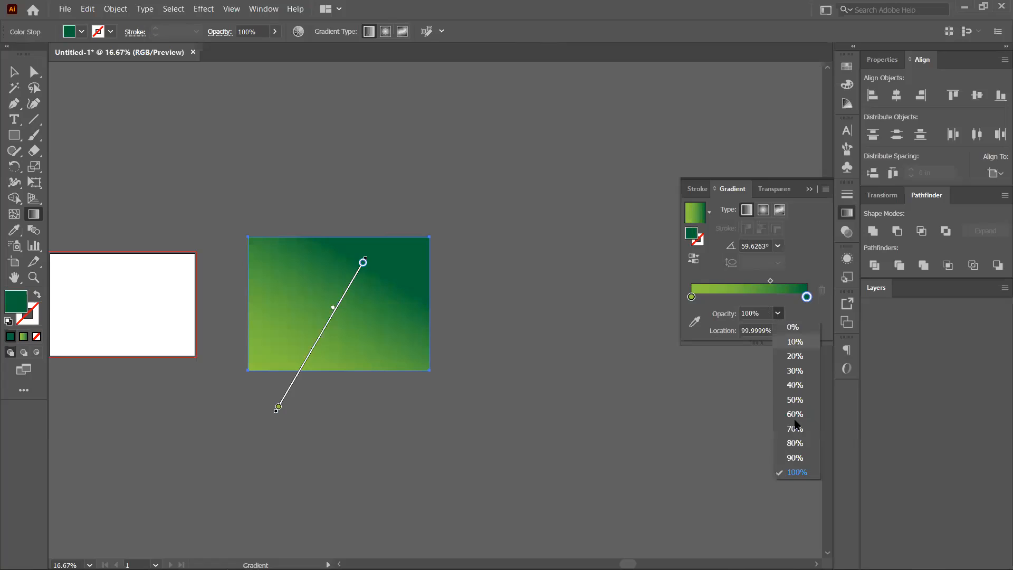
pyautogui.click(794, 417)
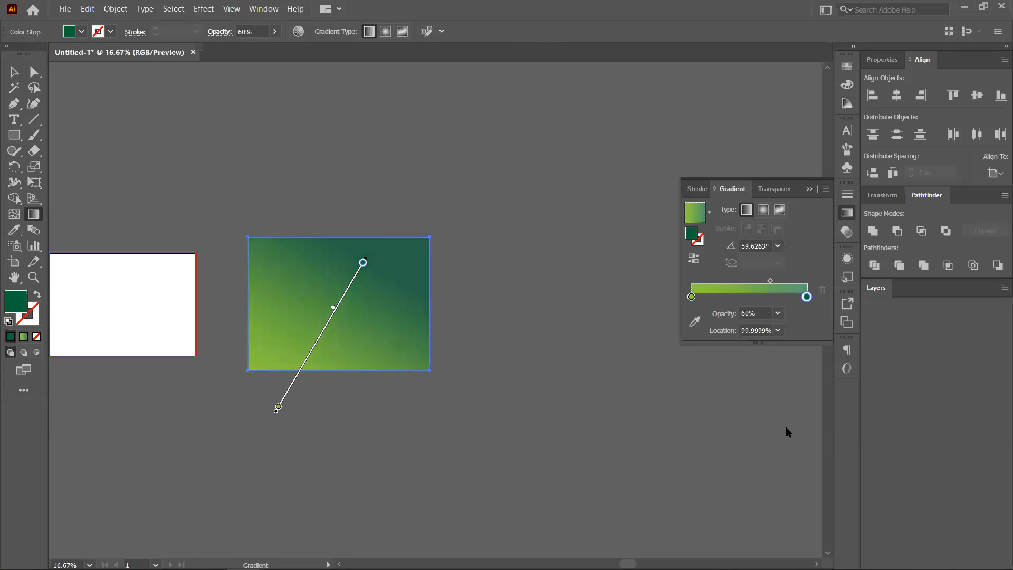
pyautogui.click(778, 314)
pyautogui.click(795, 370)
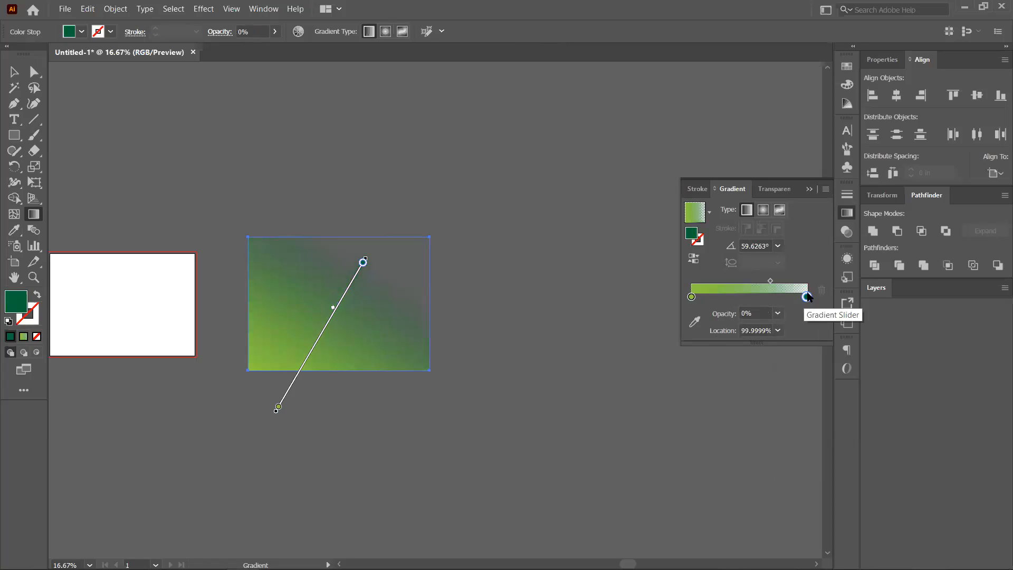
pyautogui.click(771, 281)
pyautogui.hotkey('ctrl', 'z')
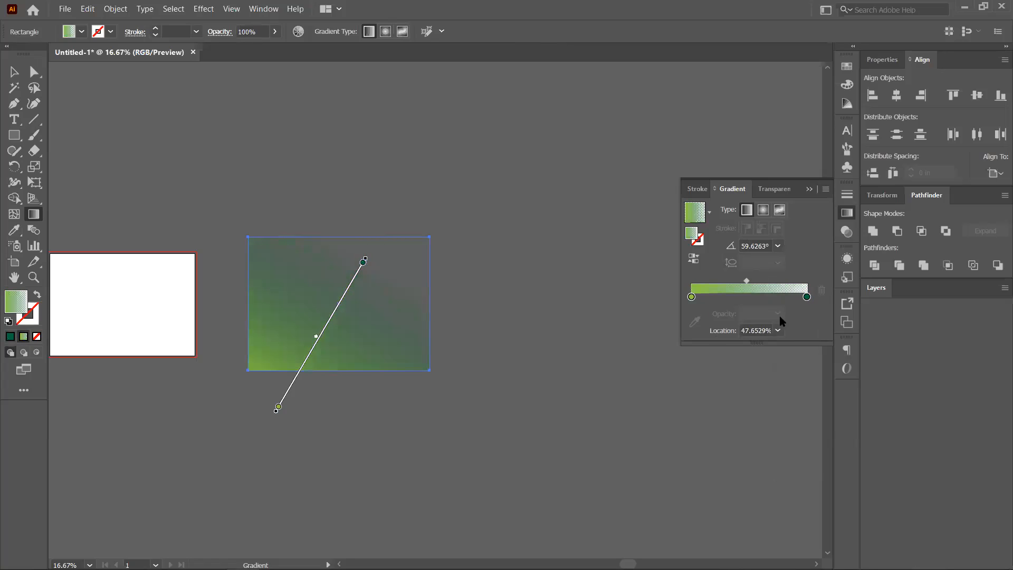
pyautogui.click(807, 297)
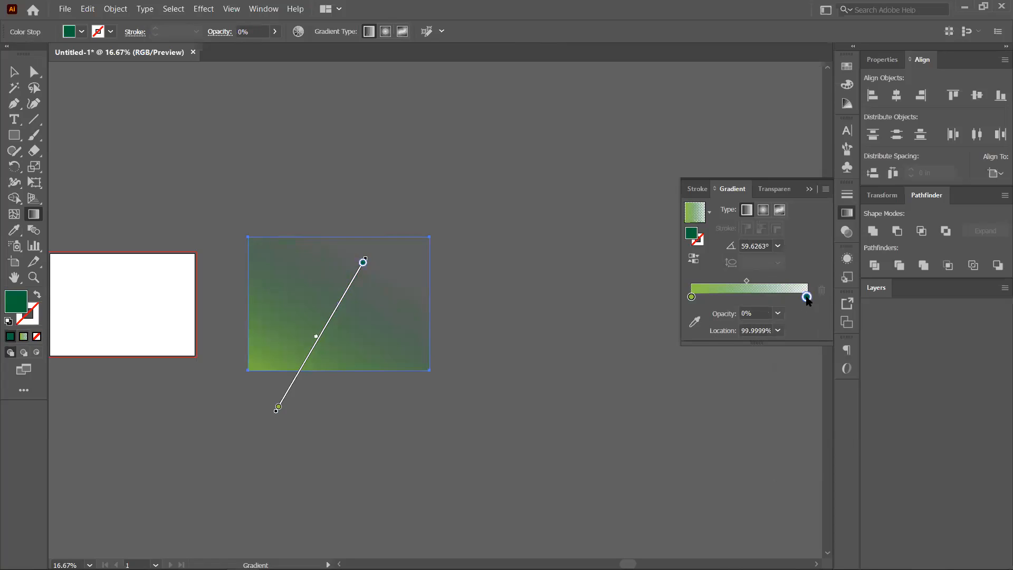
# Open the light-green starting stop's colour settings with RGB sliders showing.
pyautogui.doubleClick(807, 297)
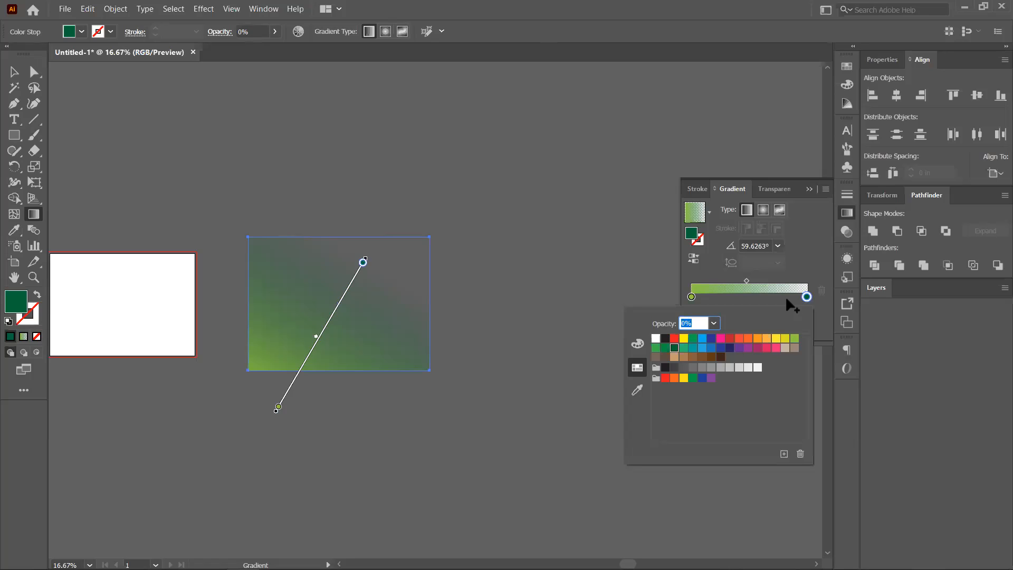
pyautogui.click(745, 282)
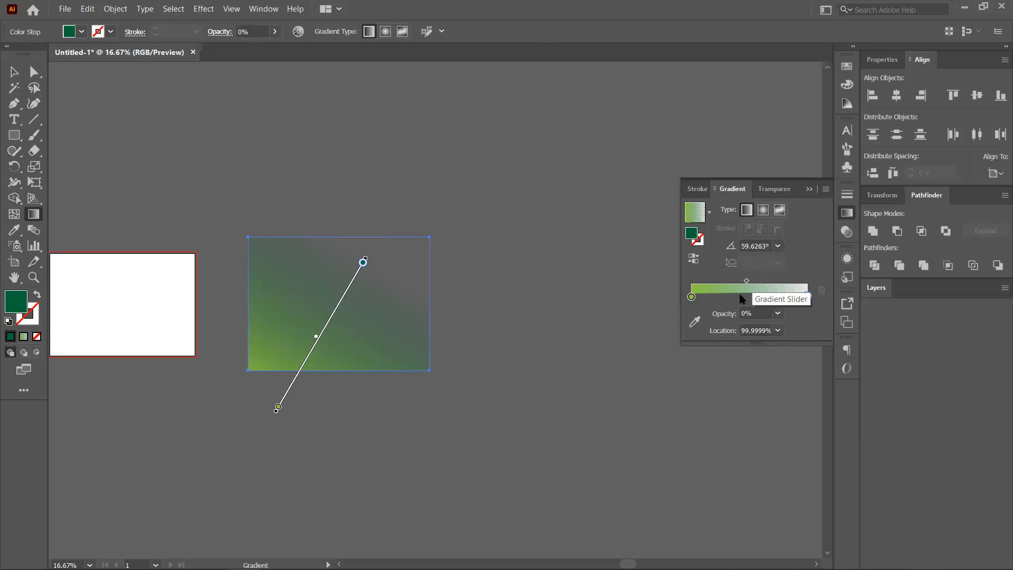
pyautogui.moveTo(692, 298)
pyautogui.mouseDown()
pyautogui.moveTo(718, 296)
pyautogui.moveTo(691, 301)
pyautogui.mouseUp()
pyautogui.doubleClick(691, 298)
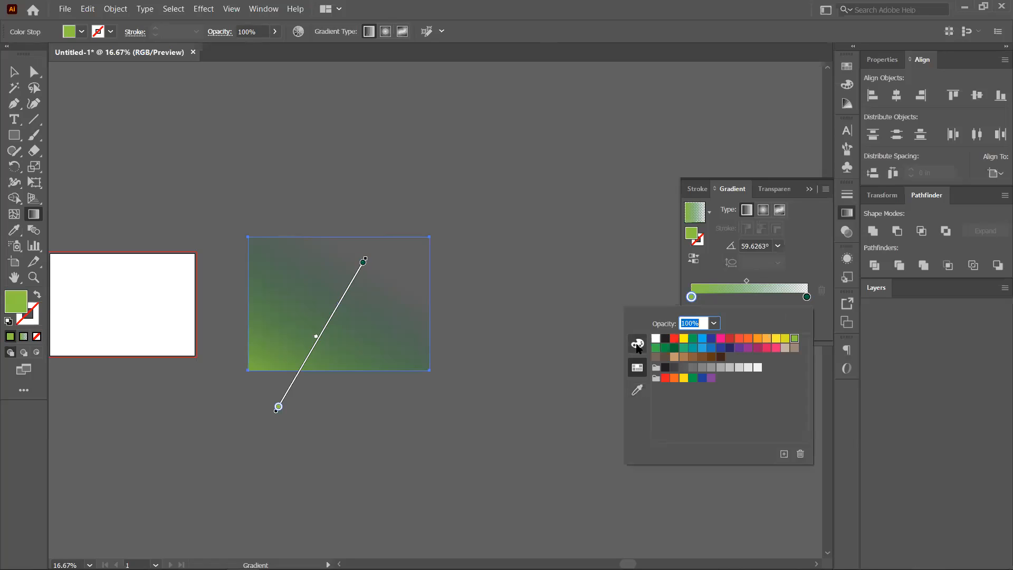
pyautogui.click(637, 345)
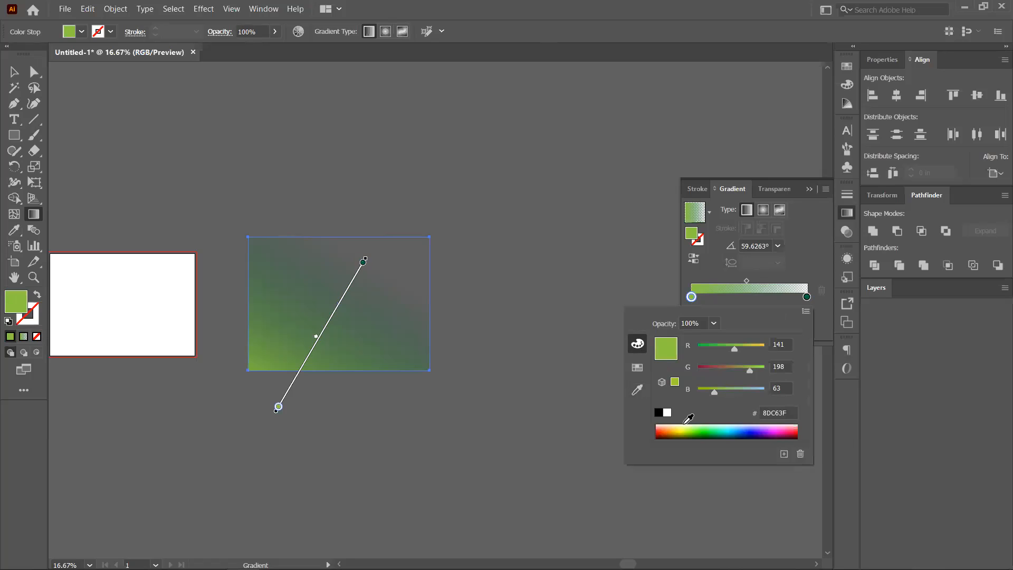
pyautogui.click(789, 422)
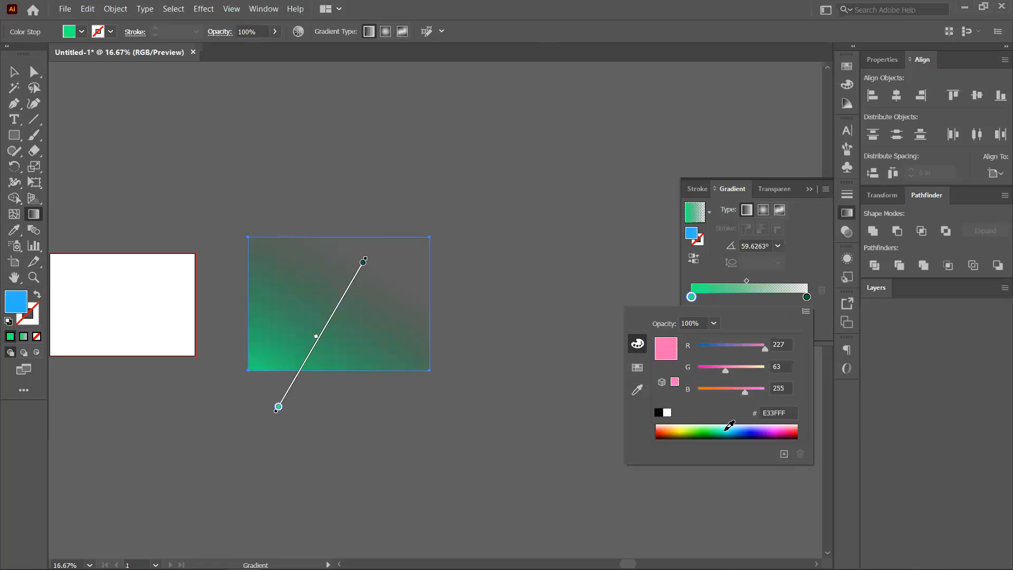
pyautogui.click(687, 425)
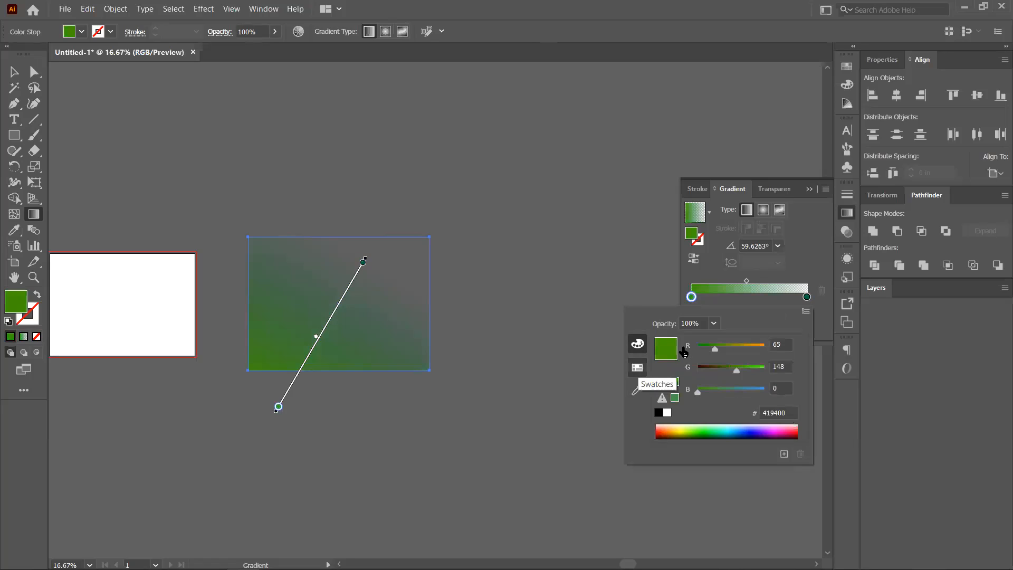
pyautogui.click(638, 368)
pyautogui.click(638, 344)
pyautogui.click(661, 426)
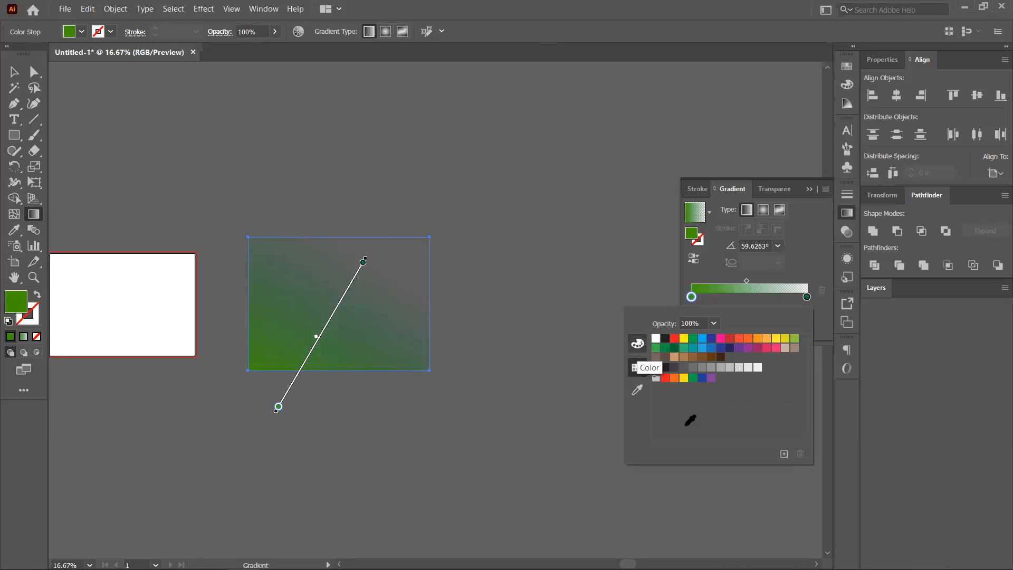
# Set the starting stop colour to magenta C700D4.
pyautogui.moveTo(705, 428); pyautogui.dragTo(726, 432)
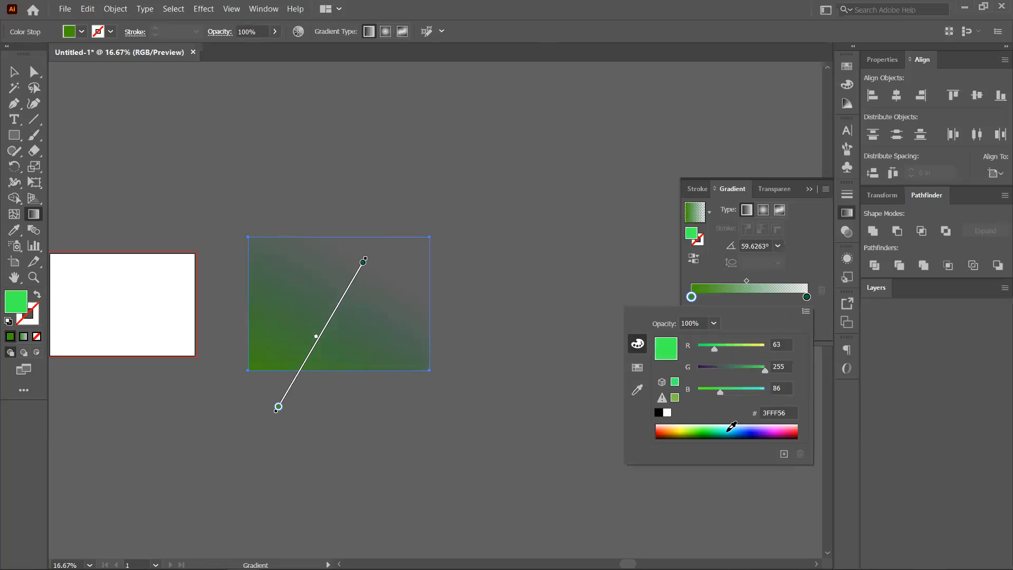
pyautogui.click(711, 346)
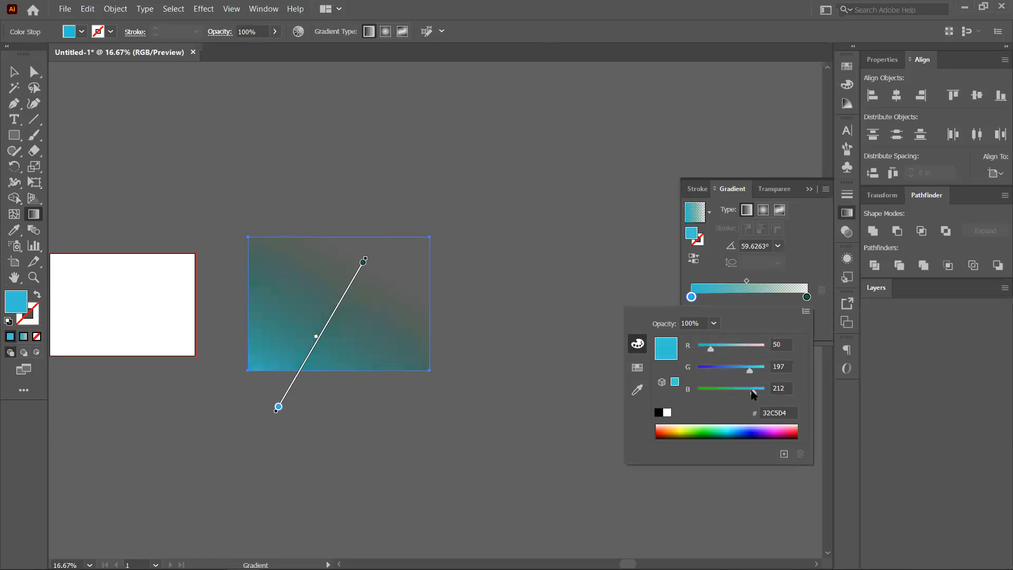
pyautogui.click(728, 369)
pyautogui.click(722, 391)
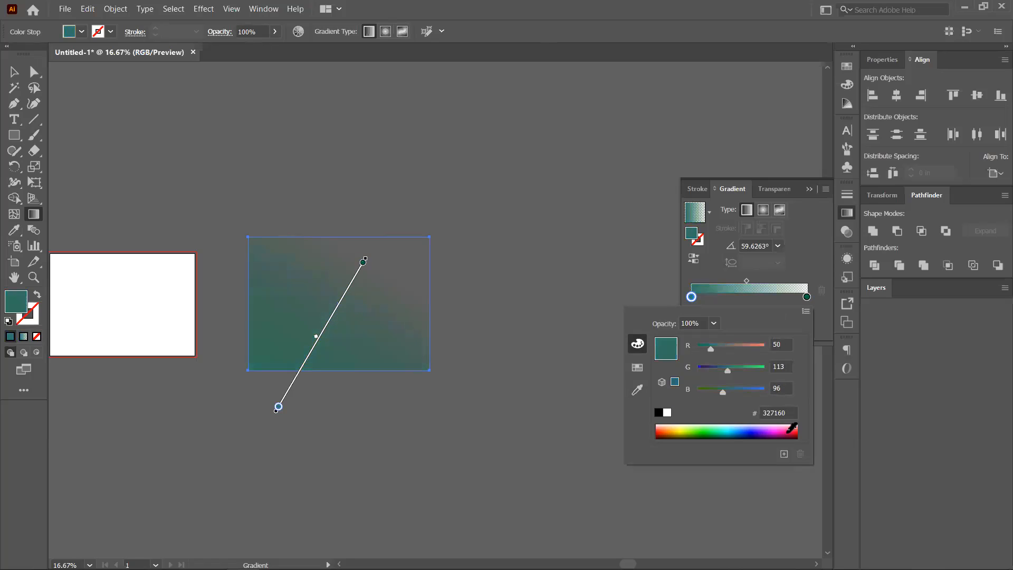
pyautogui.click(790, 431)
pyautogui.click(775, 431)
pyautogui.hotkey('ctrl', 'z')
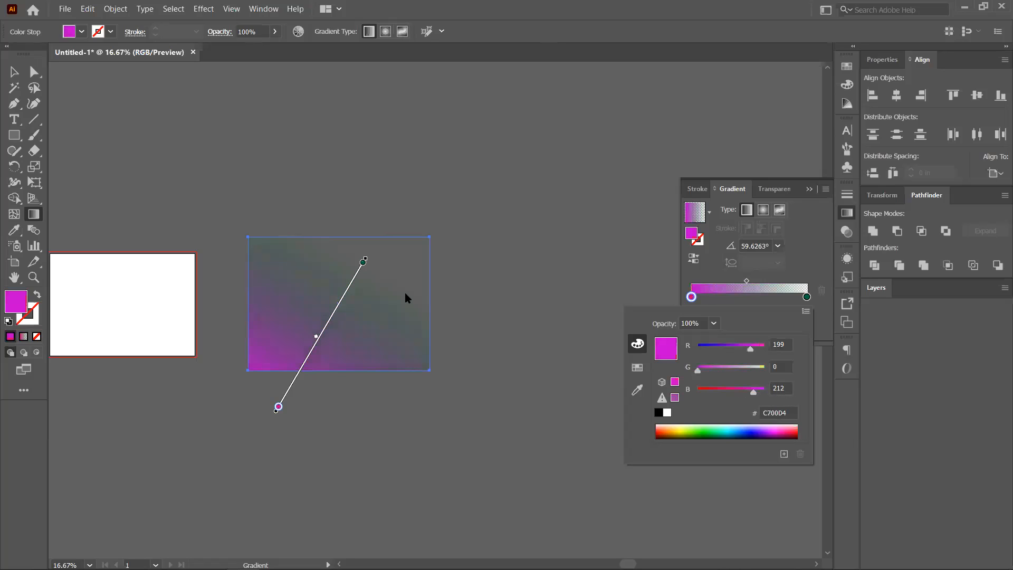
pyautogui.click(711, 270)
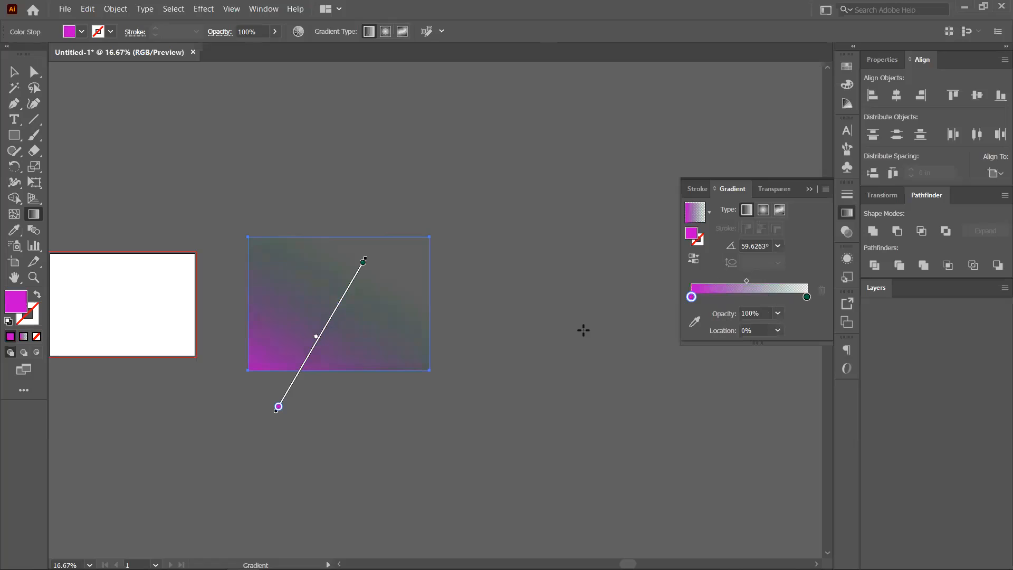
# Make the end stop dark purple 320039 at 100% opacity.
pyautogui.doubleClick(808, 297)
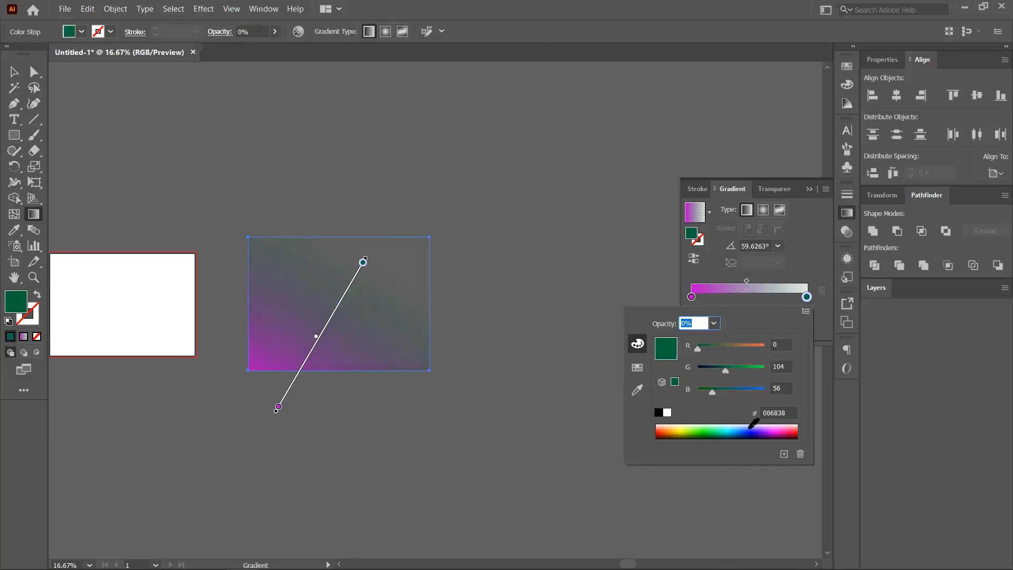
pyautogui.click(771, 430)
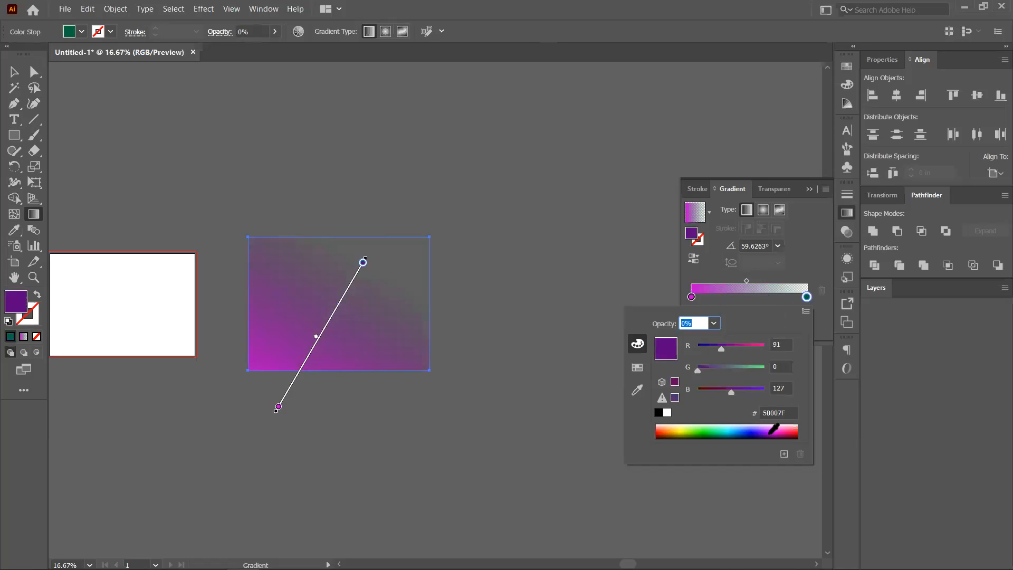
pyautogui.click(722, 390)
pyautogui.click(710, 393)
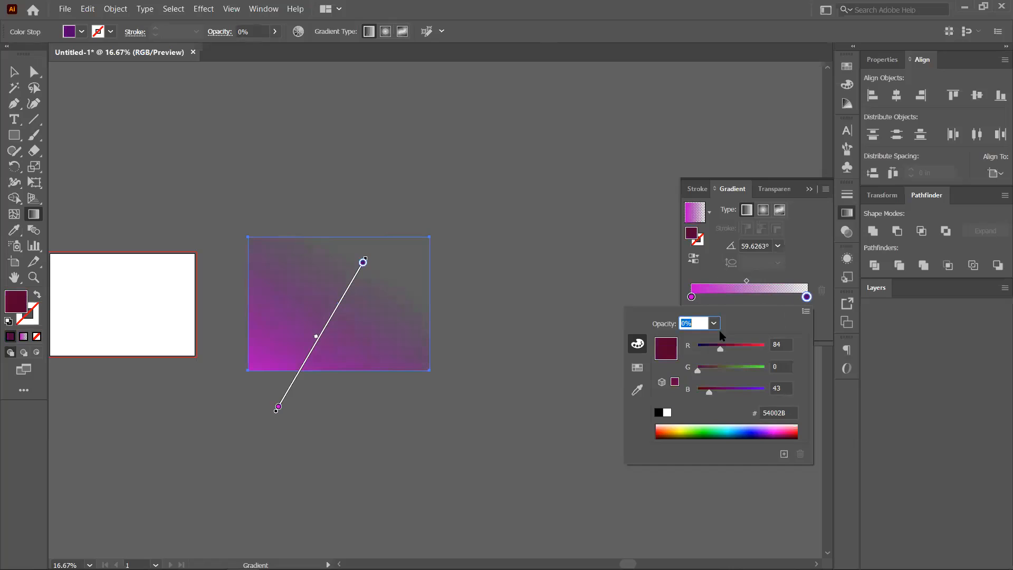
pyautogui.moveTo(711, 353); pyautogui.dragTo(711, 350)
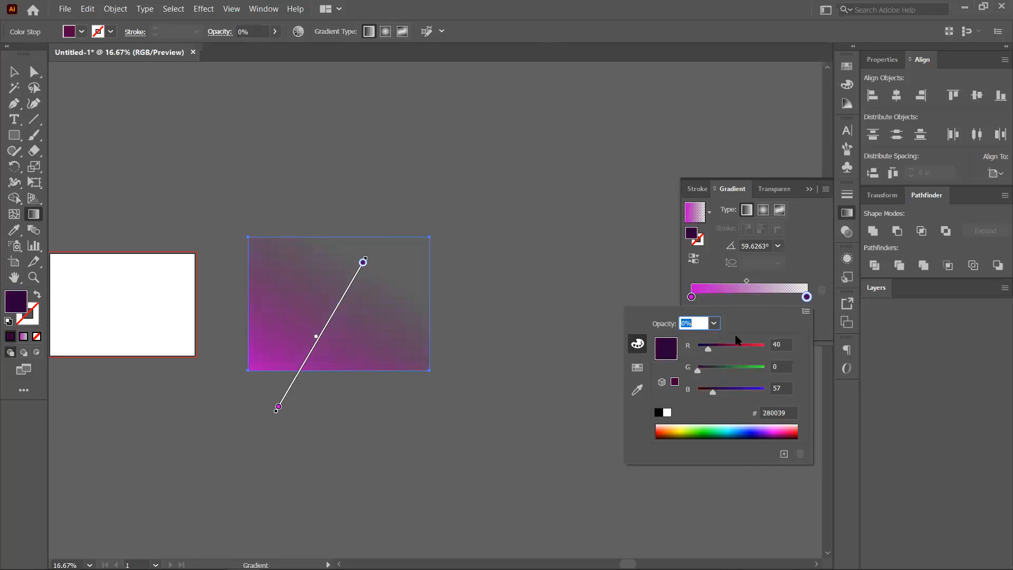
pyautogui.click(714, 323)
pyautogui.click(736, 482)
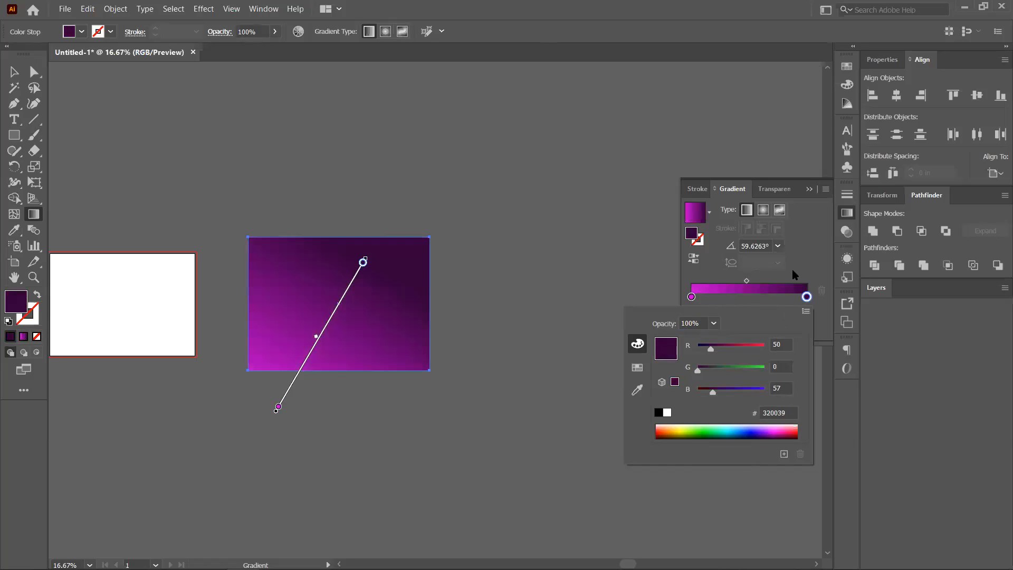
pyautogui.click(441, 226)
# Redraw the rectangle's gradient from lower left to upper right and shift its midpoint toward magenta.
pyautogui.moveTo(349, 322); pyautogui.dragTo(315, 374)
pyautogui.moveTo(184, 421); pyautogui.dragTo(460, 241)
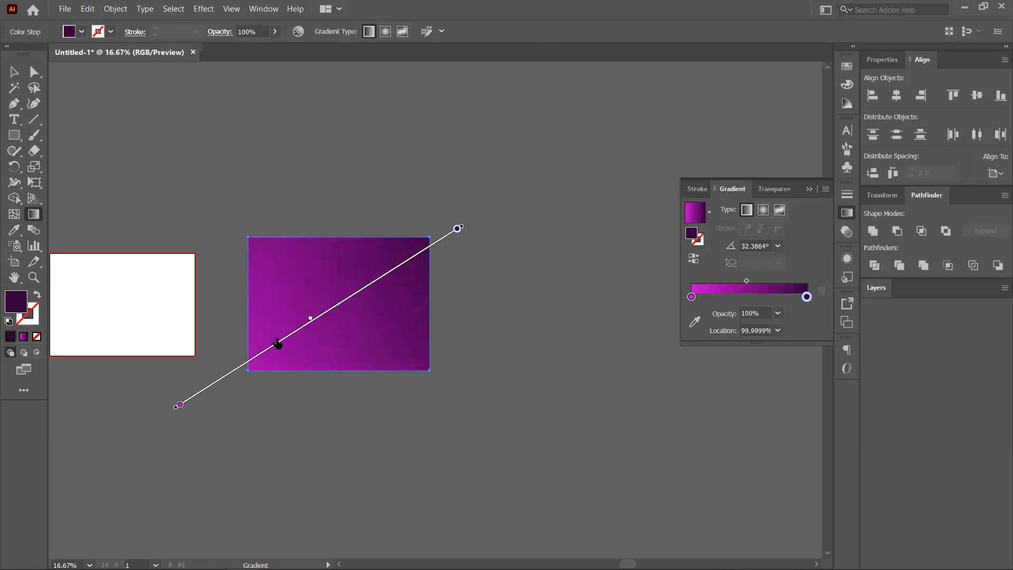
pyautogui.moveTo(310, 318); pyautogui.dragTo(277, 341)
pyautogui.click(741, 281)
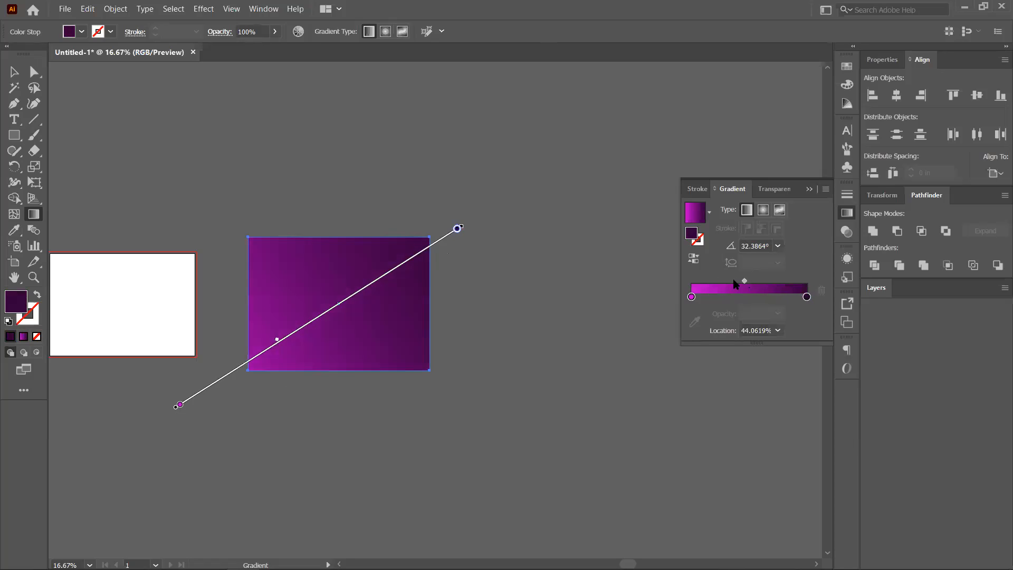
# Try reversing the gradient, undo it, then swap the gradient from fill to a 1 pt stroke.
pyautogui.click(693, 258)
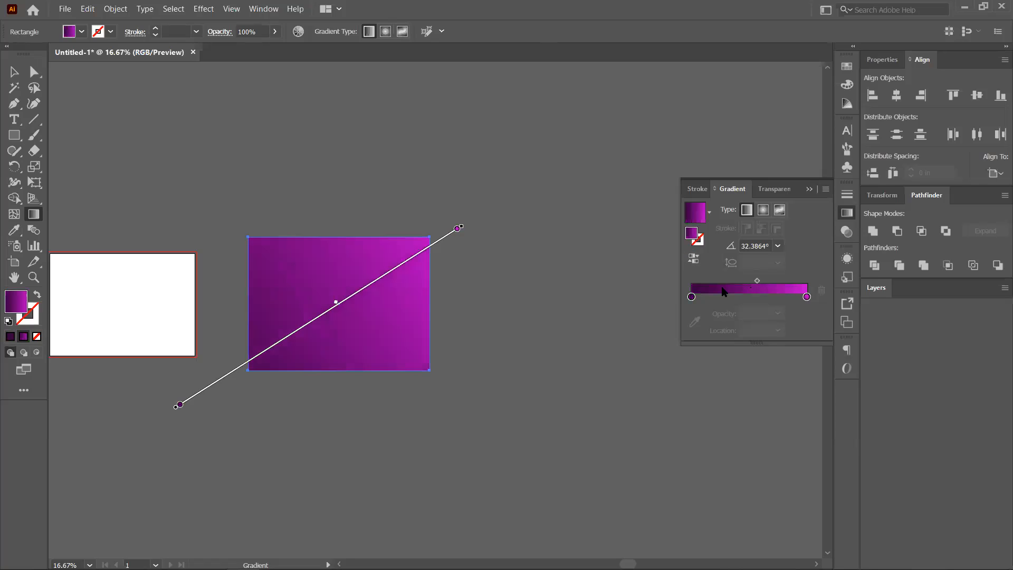
pyautogui.click(694, 263)
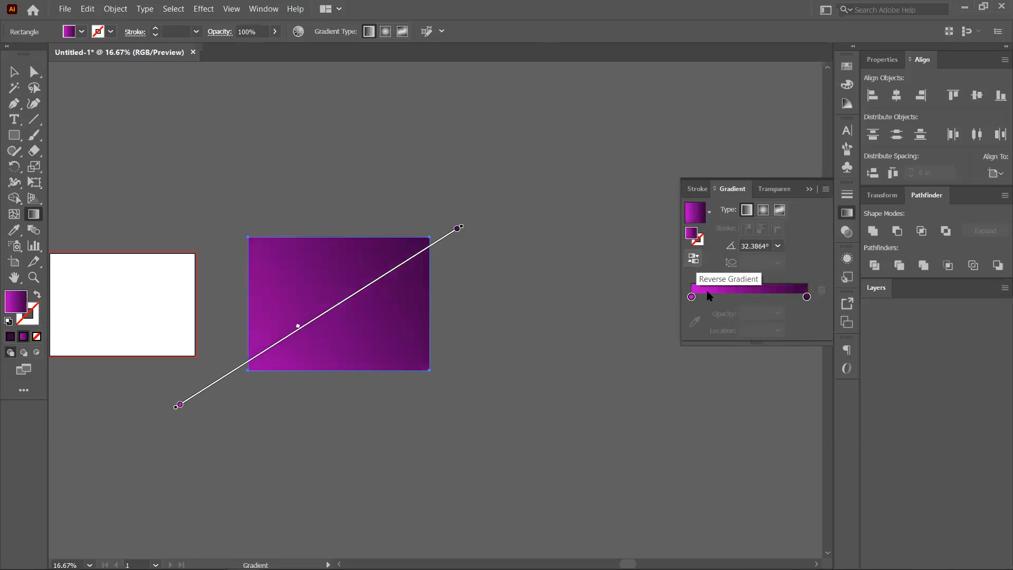
pyautogui.click(693, 263)
pyautogui.hotkey('ctrl', 'z')
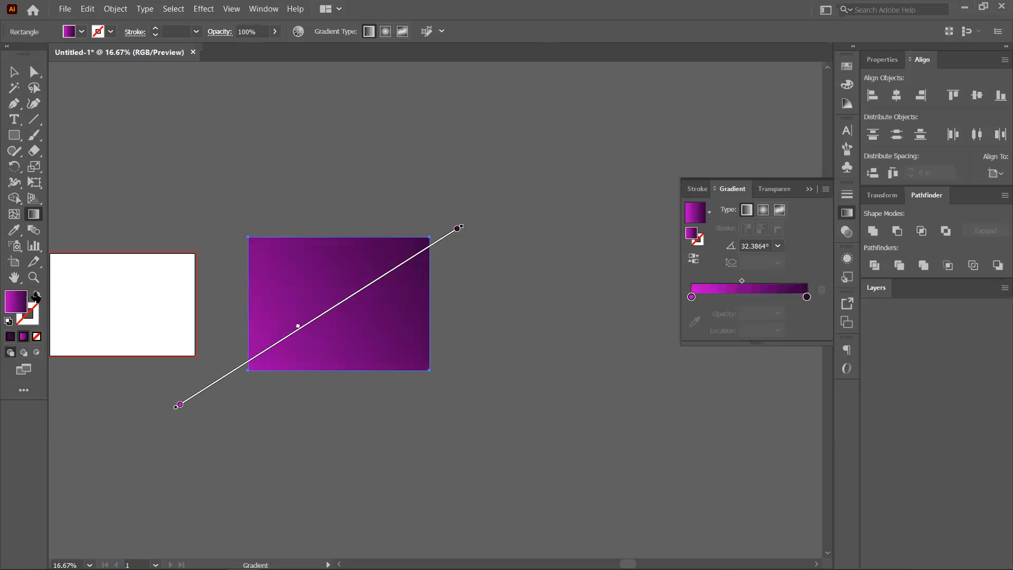
pyautogui.hotkey('shift', 'x')
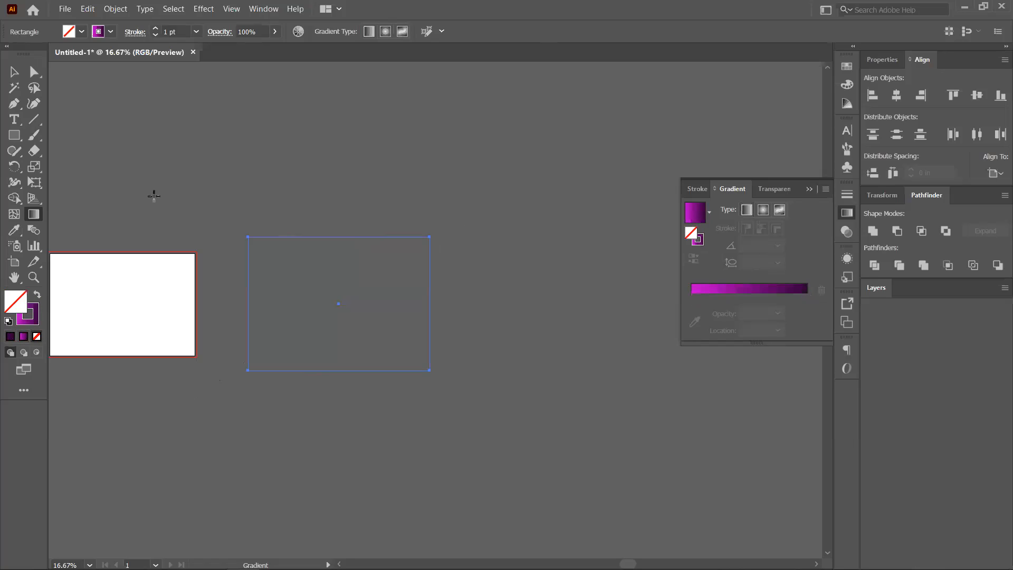
# Thicken the gradient stroke, then swap it back to a 32.3864° fill with no outline.
pyautogui.keyDown('shift'); pyautogui.click(156, 30); pyautogui.keyUp('shift')
pyautogui.keyDown('shift'); pyautogui.click(155, 30); pyautogui.keyUp('shift')
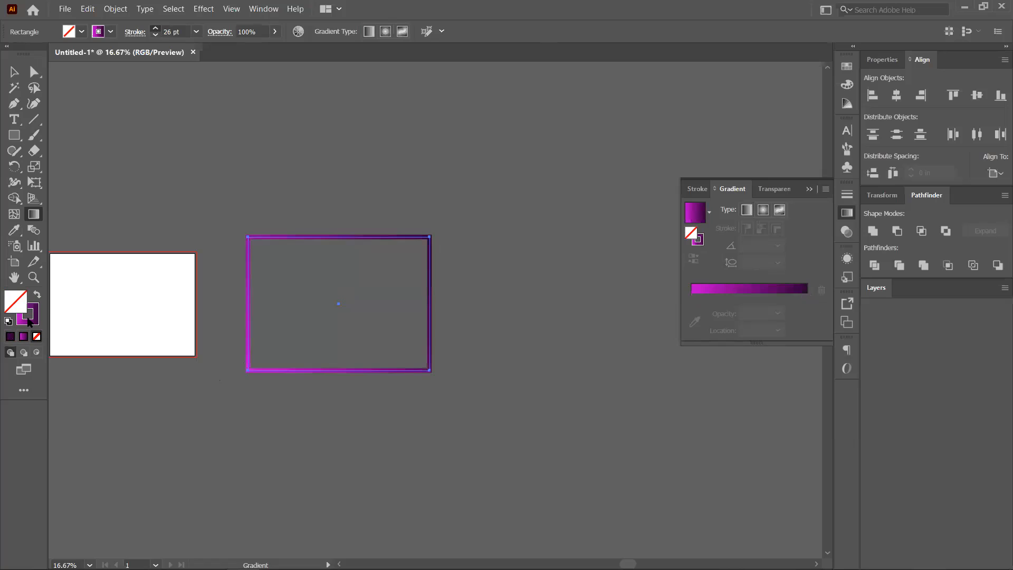
pyautogui.click(37, 296)
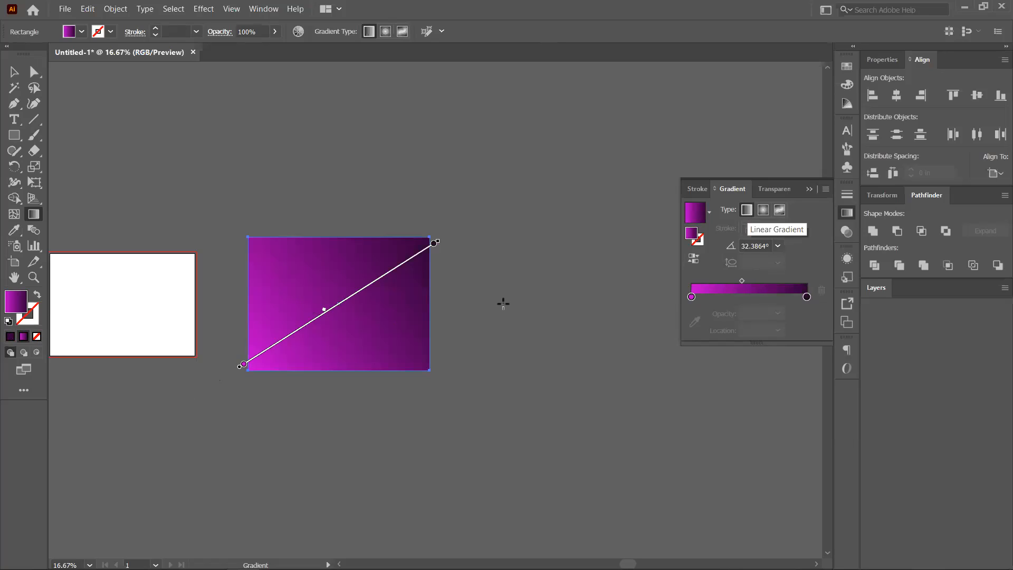
# Make the rectangle's gradient radial, squash and rotate it to about 47°, then redraw it from the upper-right corner.
pyautogui.click(766, 211)
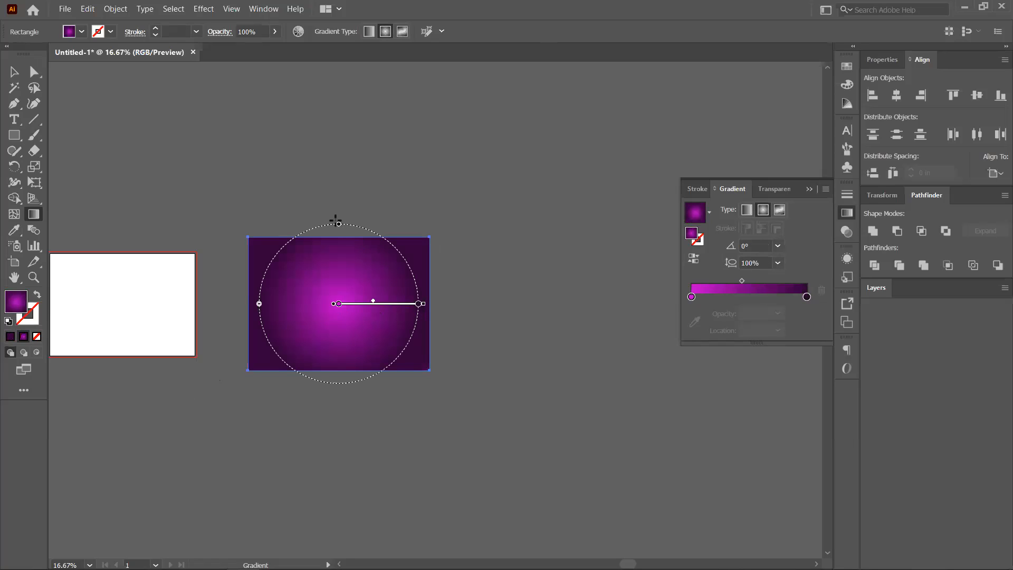
pyautogui.moveTo(339, 225); pyautogui.dragTo(338, 281)
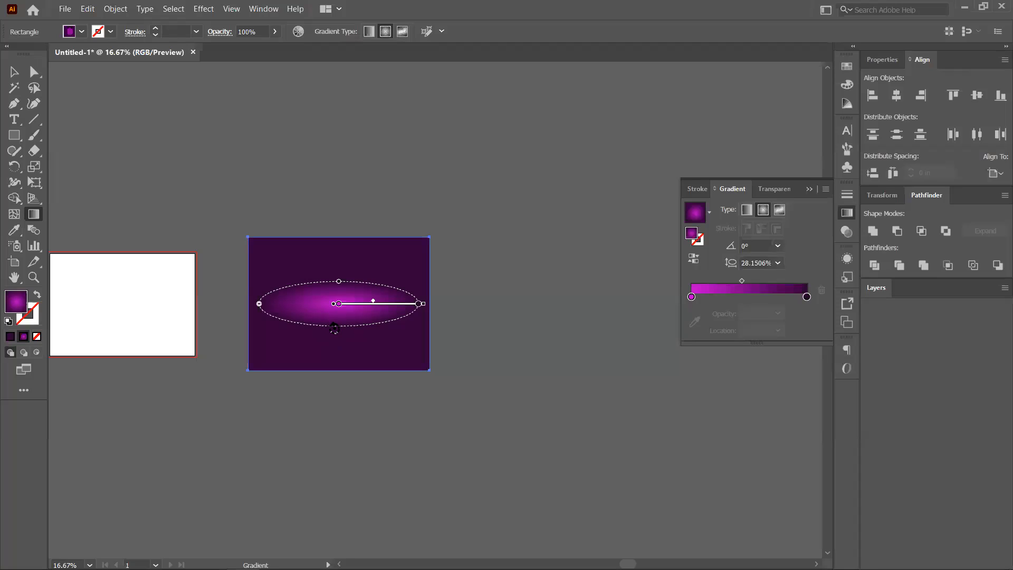
pyautogui.moveTo(385, 367); pyautogui.dragTo(384, 339)
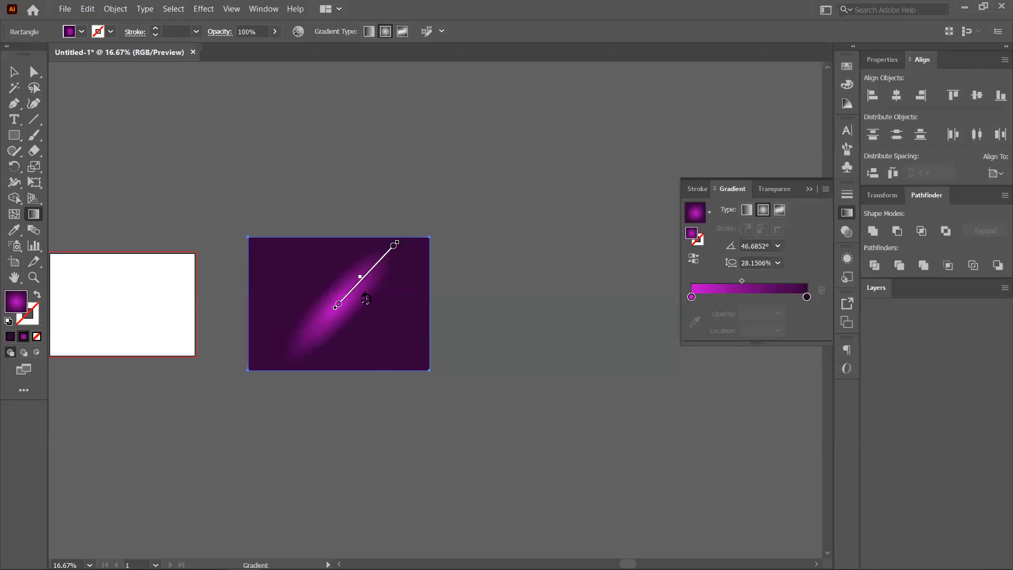
pyautogui.moveTo(271, 257); pyautogui.dragTo(159, 173)
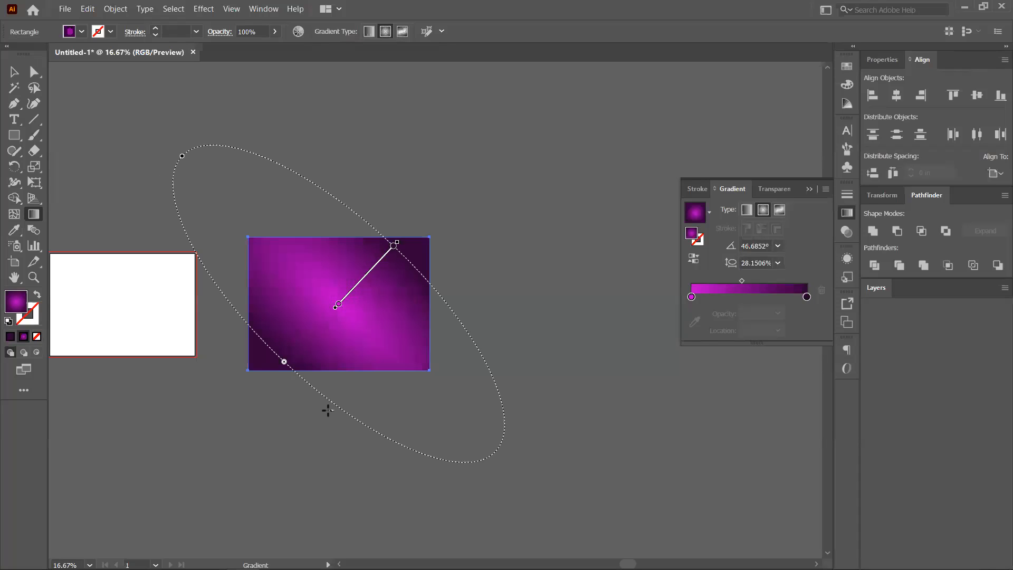
pyautogui.moveTo(429, 200)
pyautogui.mouseDown()
pyautogui.moveTo(392, 236)
pyautogui.moveTo(303, 378)
pyautogui.moveTo(322, 361)
pyautogui.mouseUp()
pyautogui.click(12, 136)
# Draw a perfect circle above the rectangles with the Ellipse tool.
pyautogui.press('l')
pyautogui.moveTo(167, 112); pyautogui.dragTo(240, 185)
pyautogui.press('space')
pyautogui.moveTo(409, 258); pyautogui.dragTo(413, 266)
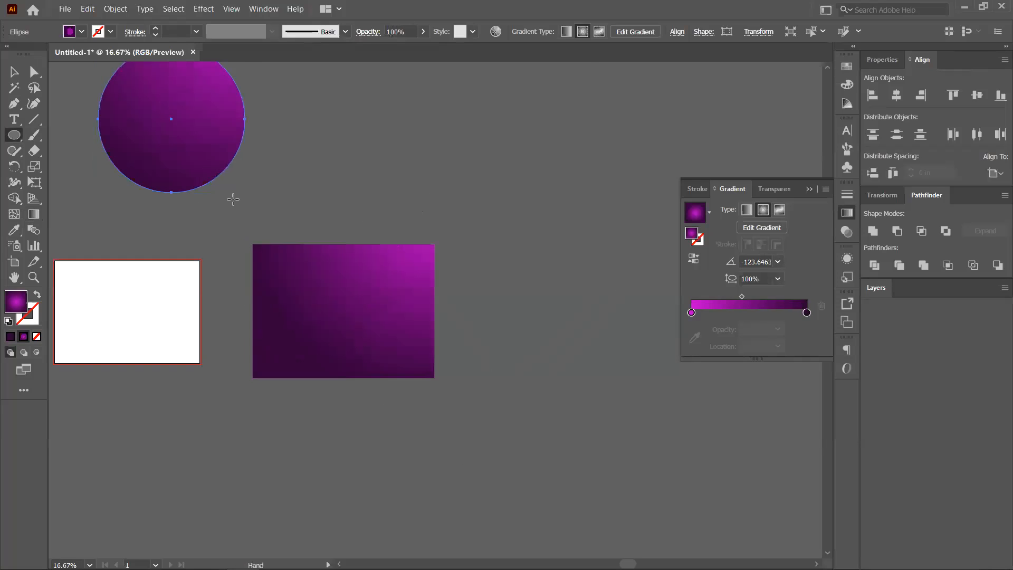
pyautogui.click(15, 70)
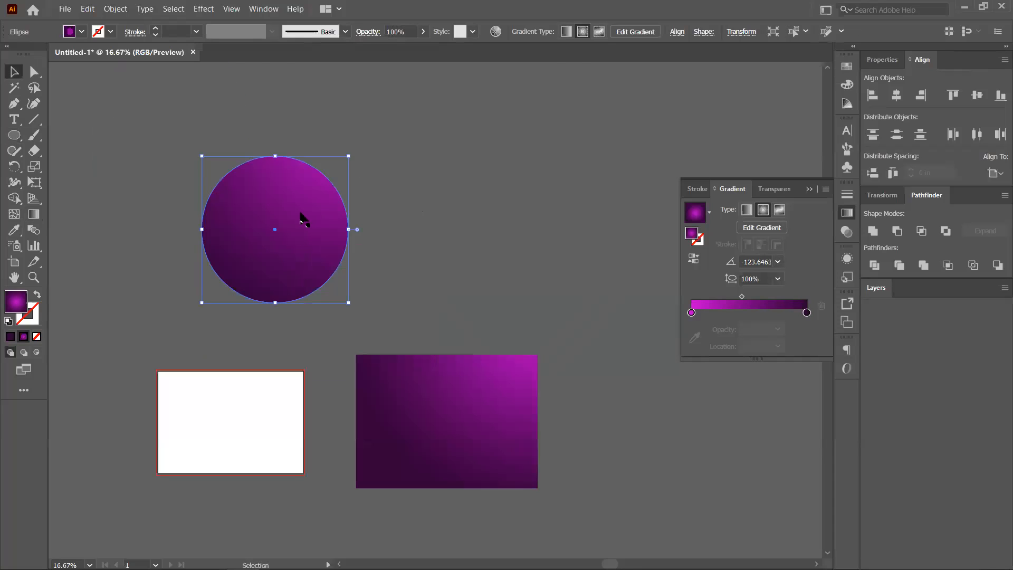
# Drag the circle's gradient diagonally at -39.9759° and add a third colour stop at 30%.
pyautogui.click(35, 215)
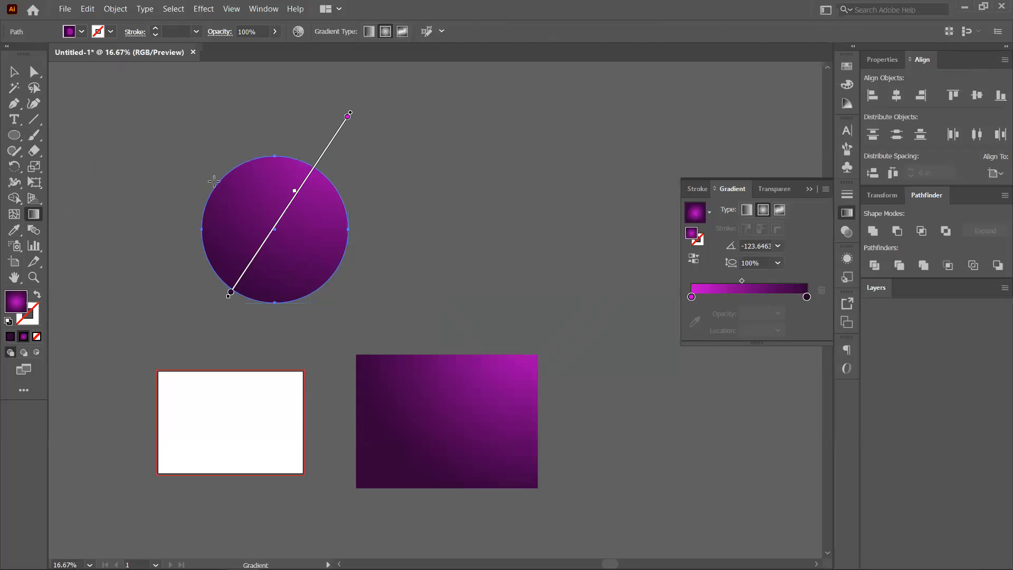
pyautogui.moveTo(161, 138)
pyautogui.mouseDown()
pyautogui.moveTo(303, 245)
pyautogui.moveTo(318, 271)
pyautogui.mouseUp()
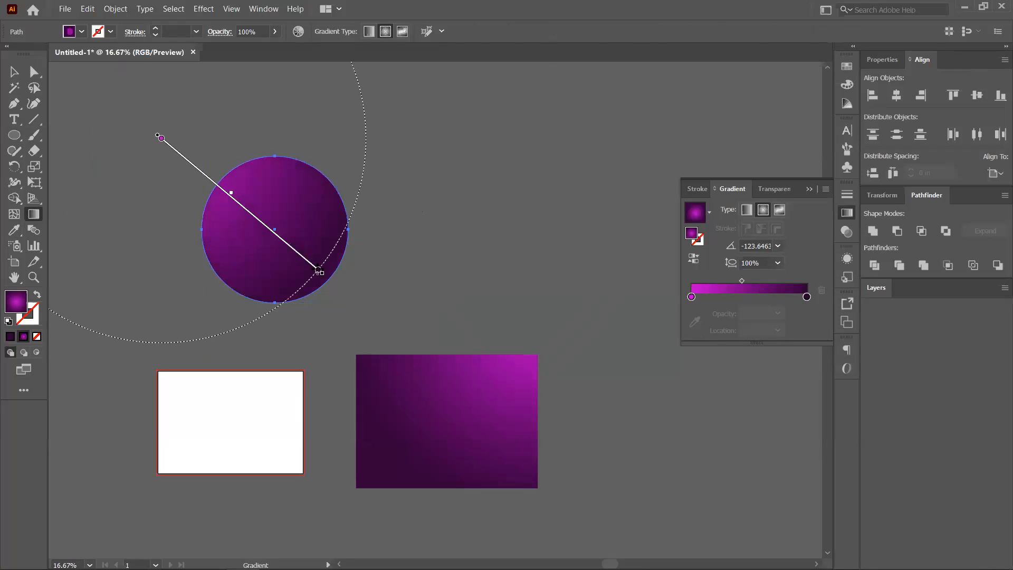
pyautogui.click(727, 296)
# Make the new 30% stop white and move the midpoint closer to the first stop.
pyautogui.doubleClick(727, 298)
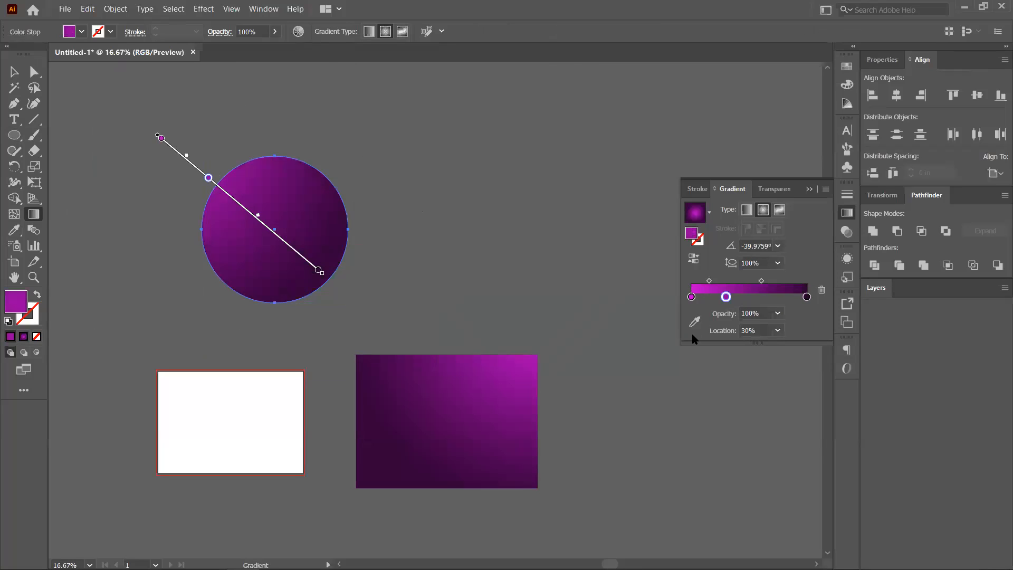
pyautogui.click(667, 412)
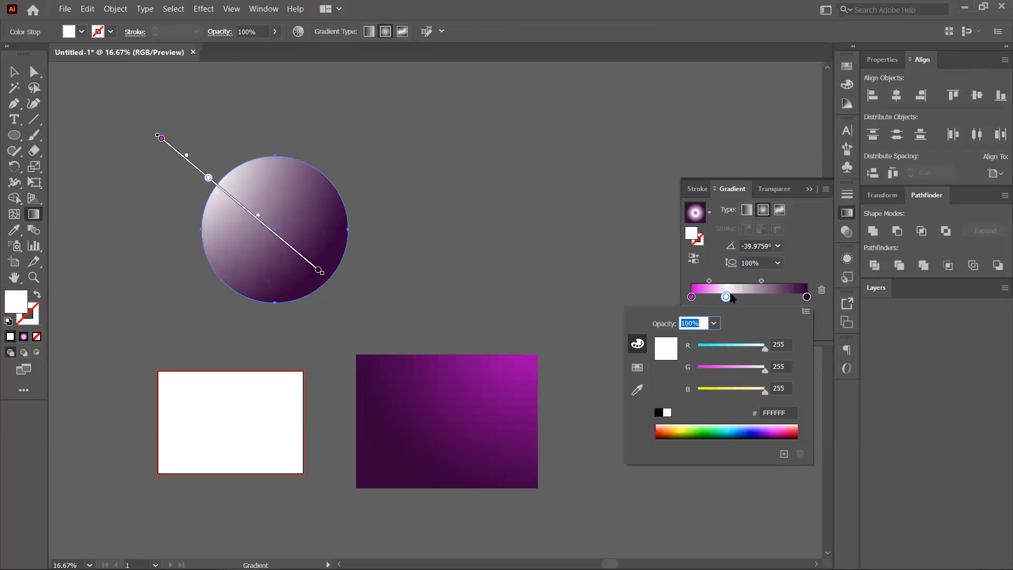
pyautogui.click(747, 283)
pyautogui.moveTo(761, 283); pyautogui.dragTo(715, 281)
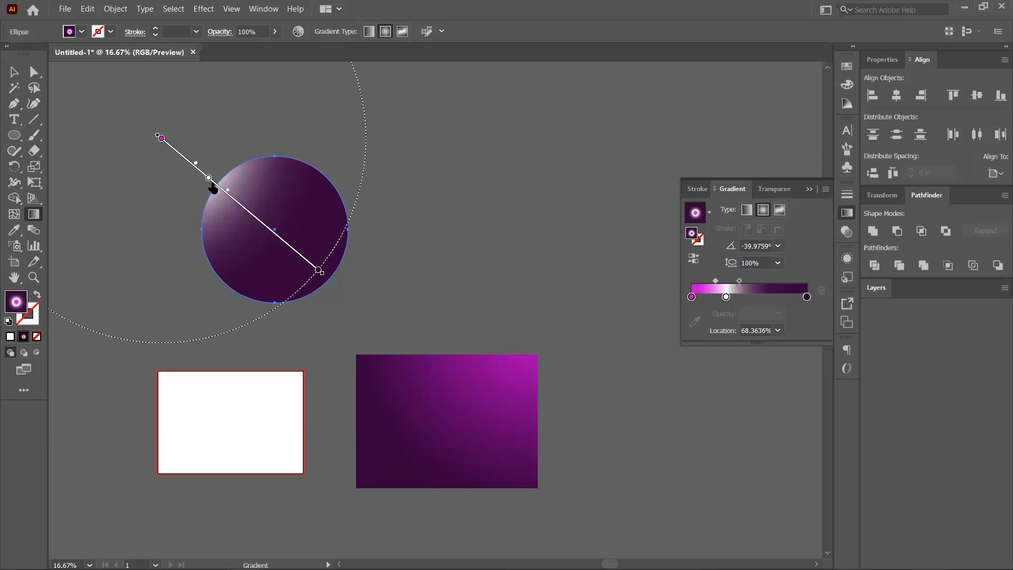
# Reposition and shorten the gradient so the white highlight sits at the upper left, at -41.001°.
pyautogui.moveTo(208, 182); pyautogui.dragTo(212, 188)
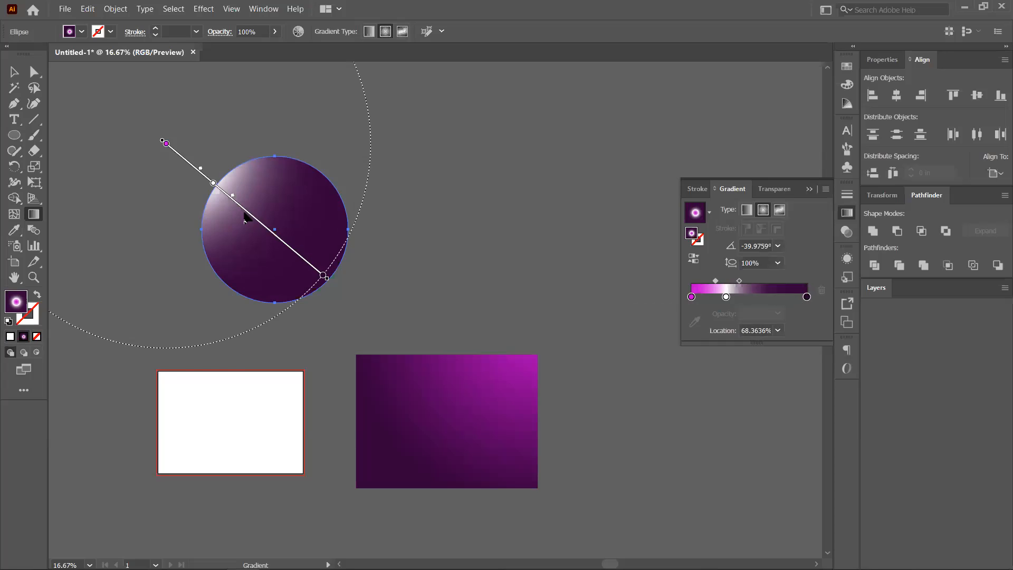
pyautogui.moveTo(244, 218); pyautogui.dragTo(266, 239)
pyautogui.moveTo(730, 300)
pyautogui.mouseDown()
pyautogui.moveTo(715, 282)
pyautogui.moveTo(705, 283)
pyautogui.moveTo(712, 296)
pyautogui.moveTo(691, 297)
pyautogui.moveTo(728, 294)
pyautogui.moveTo(678, 298)
pyautogui.moveTo(783, 281)
pyautogui.moveTo(754, 281)
pyautogui.mouseUp()
pyautogui.hotkey('ctrl', 'z')
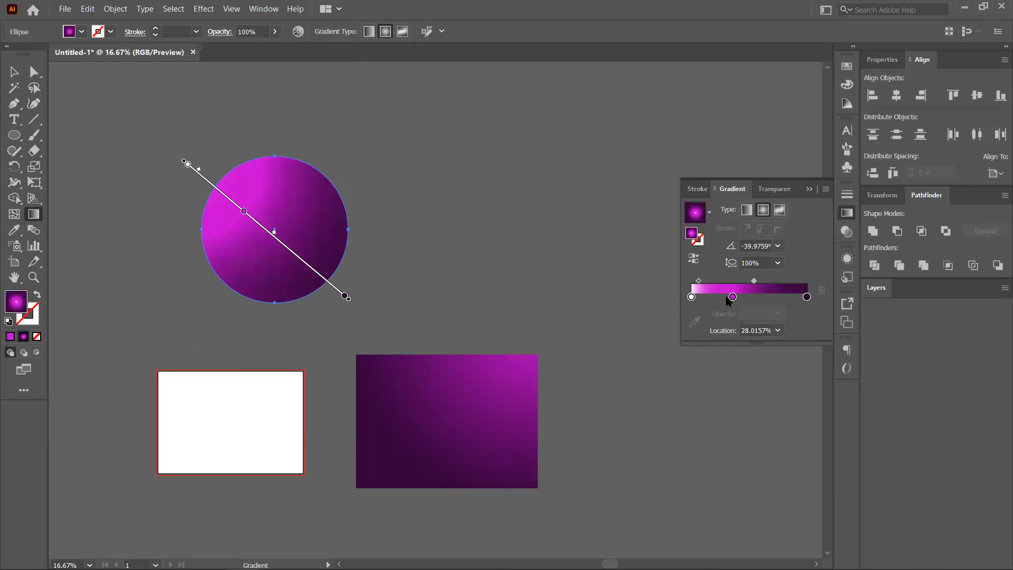
pyautogui.moveTo(244, 211); pyautogui.dragTo(234, 203)
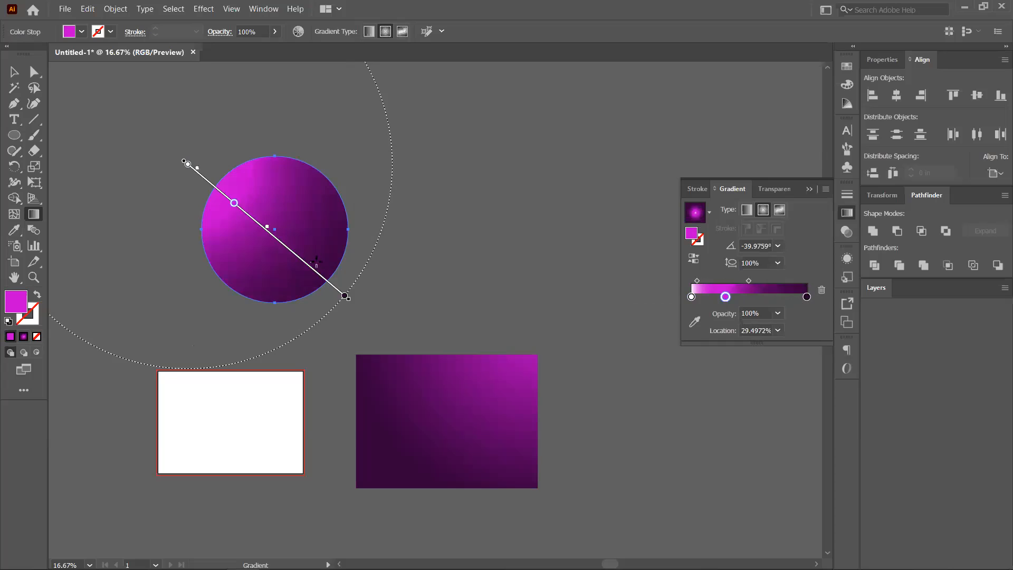
pyautogui.moveTo(225, 183); pyautogui.dragTo(319, 265)
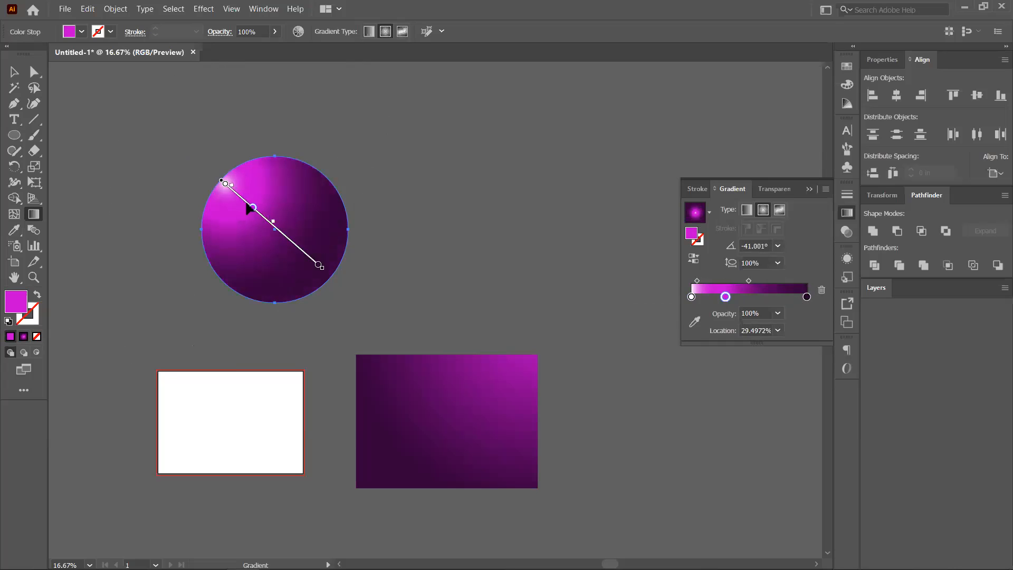
pyautogui.moveTo(247, 205); pyautogui.dragTo(260, 220)
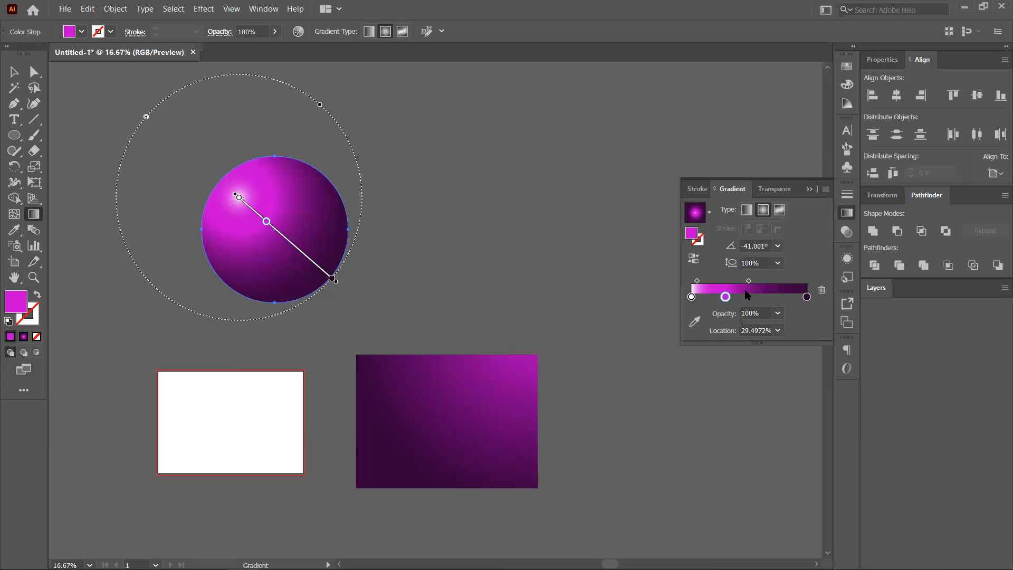
pyautogui.moveTo(749, 281)
pyautogui.mouseDown()
pyautogui.moveTo(757, 281)
pyautogui.moveTo(741, 296)
pyautogui.moveTo(765, 280)
pyautogui.moveTo(701, 293)
pyautogui.moveTo(737, 298)
pyautogui.moveTo(724, 297)
pyautogui.moveTo(748, 282)
pyautogui.mouseUp()
# Deselect the sphere and nudge it slightly up and left, still above the rectangles.
pyautogui.click(15, 73)
pyautogui.click(414, 225)
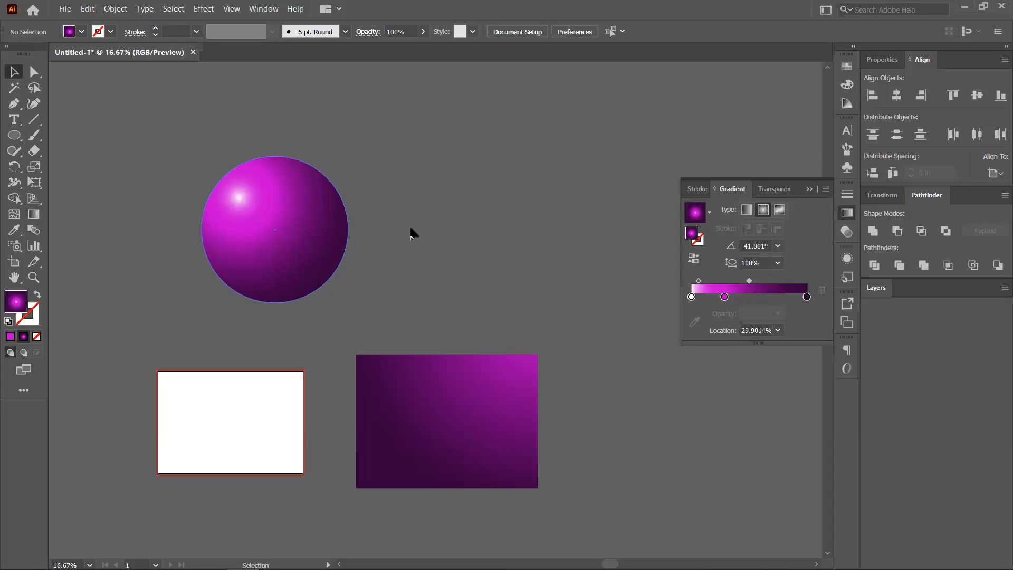
pyautogui.moveTo(266, 234); pyautogui.dragTo(365, 203)
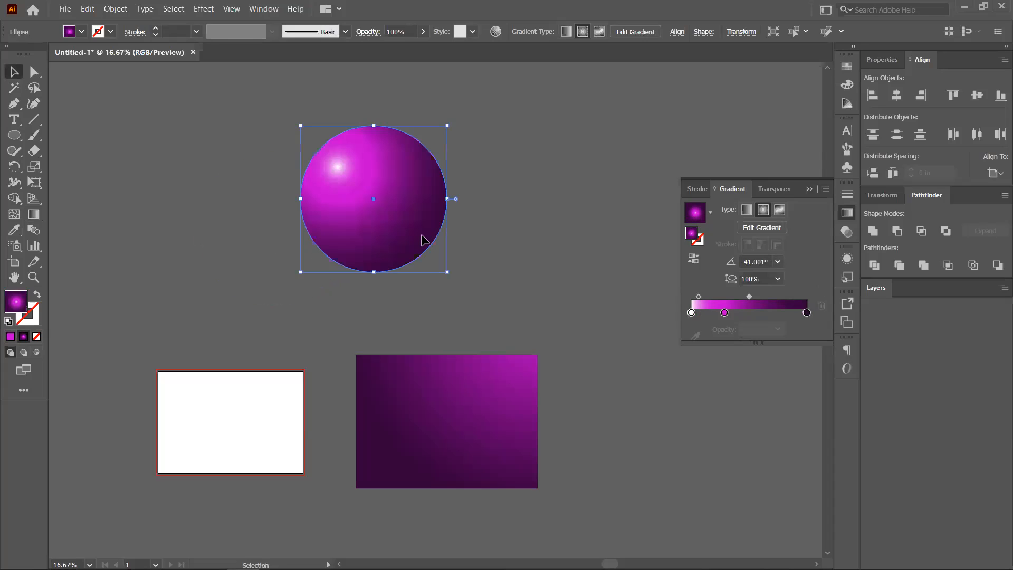
pyautogui.moveTo(421, 235); pyautogui.dragTo(302, 247)
pyautogui.click(464, 277)
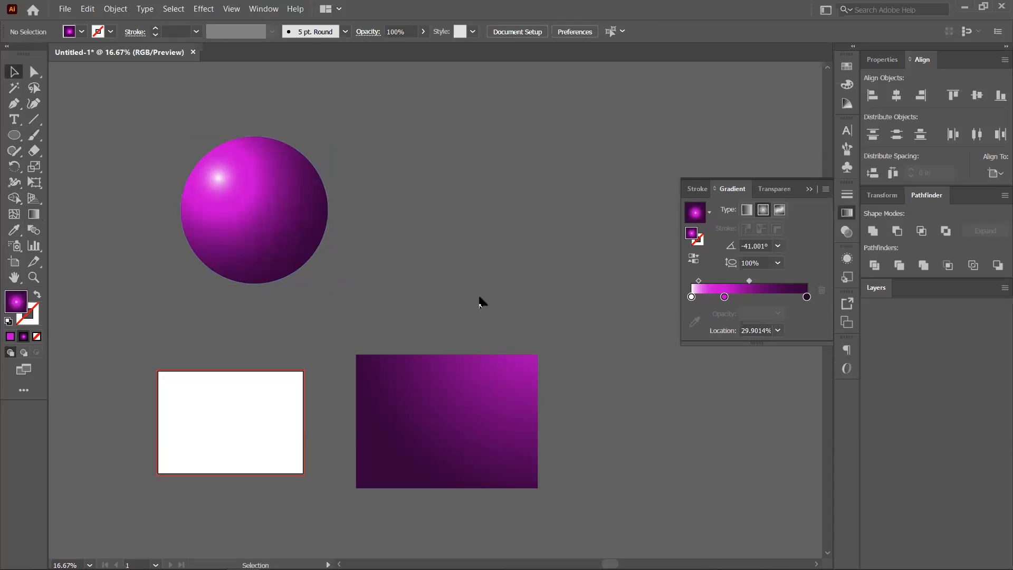
# Convert the sphere to a plain white freeform gradient, then select the purple rectangle for gradient editing.
pyautogui.click(779, 213)
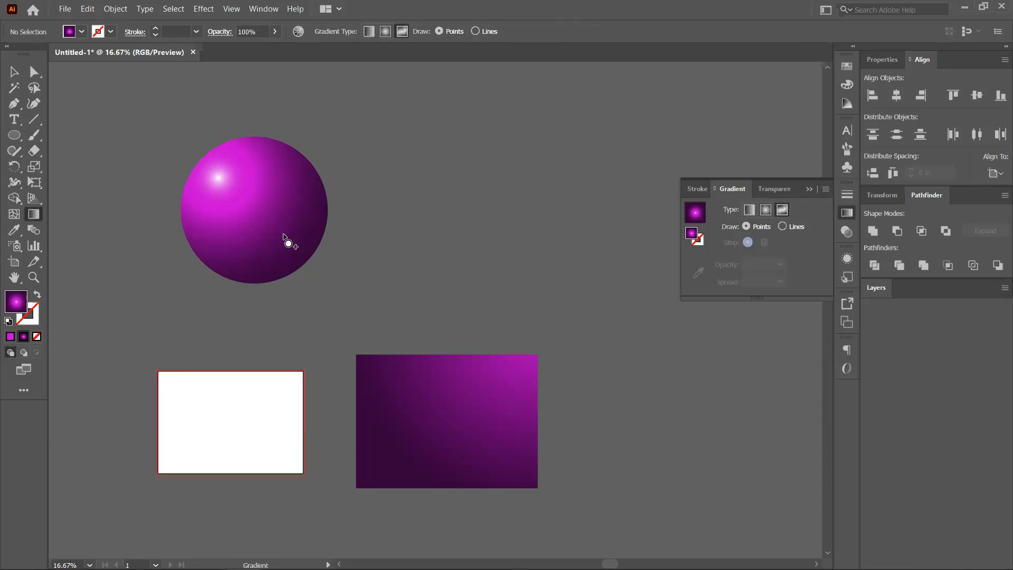
pyautogui.click(296, 203)
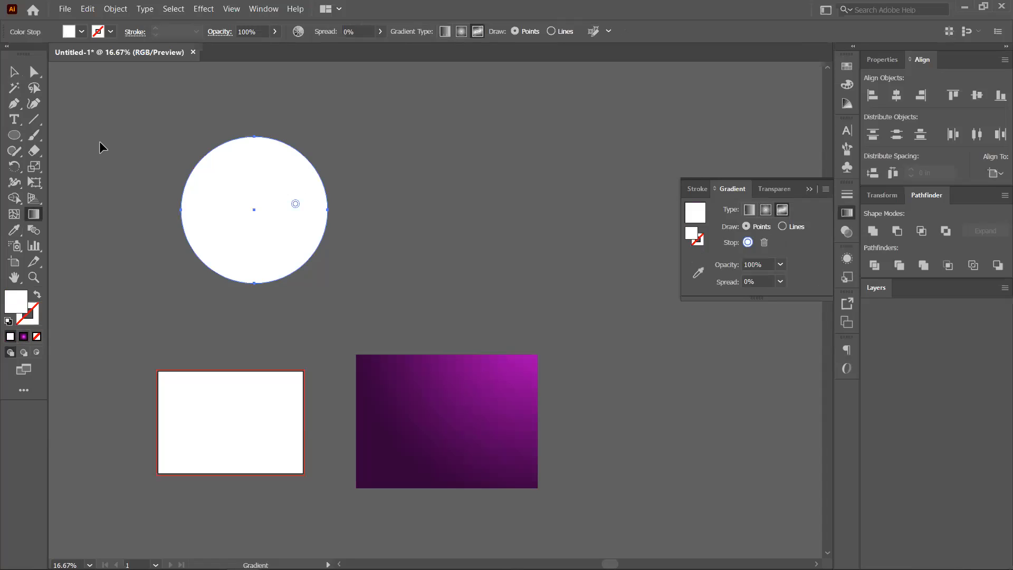
pyautogui.press('v')
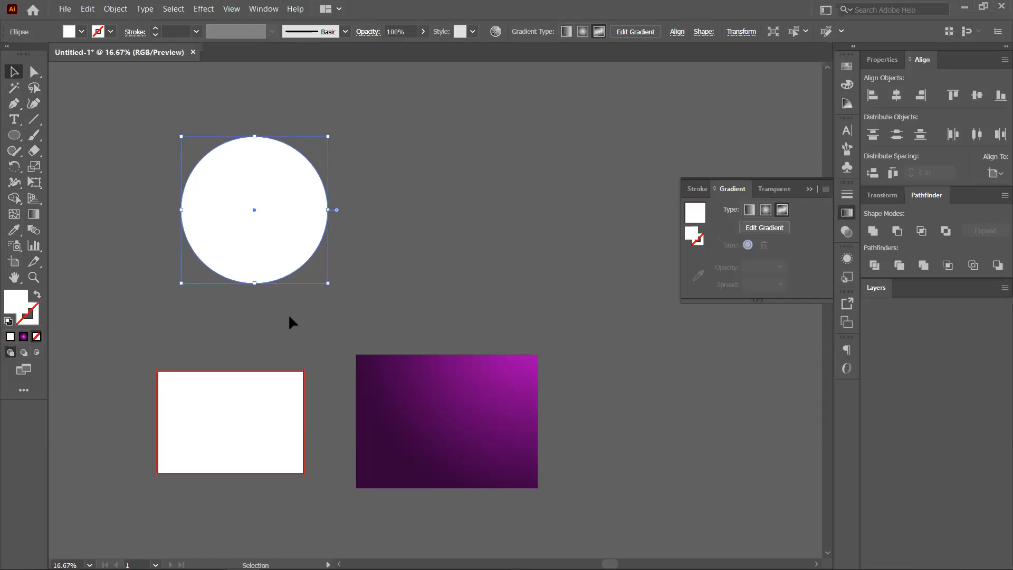
pyautogui.click(432, 417)
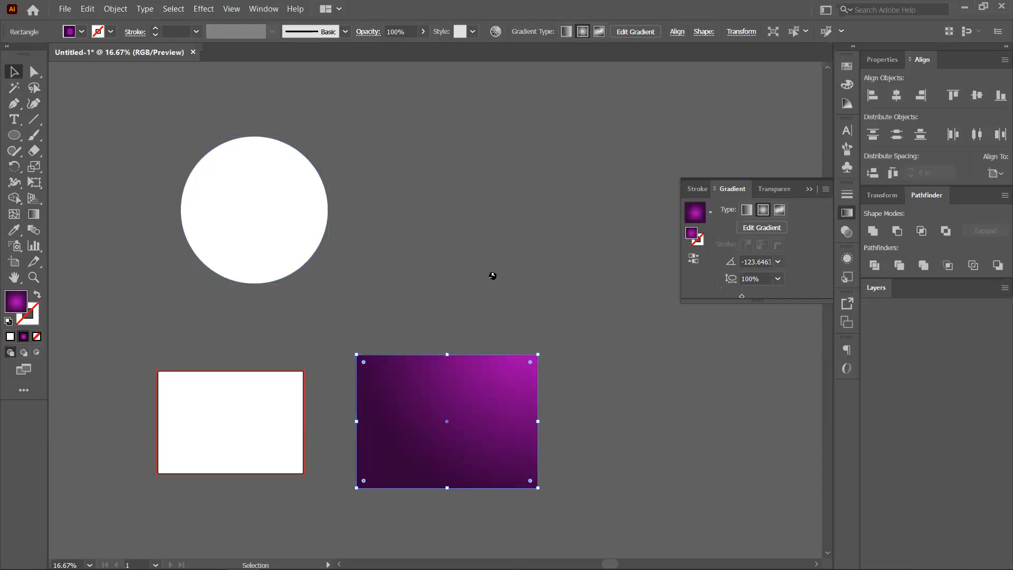
pyautogui.moveTo(492, 276); pyautogui.dragTo(335, 279)
pyautogui.click(35, 215)
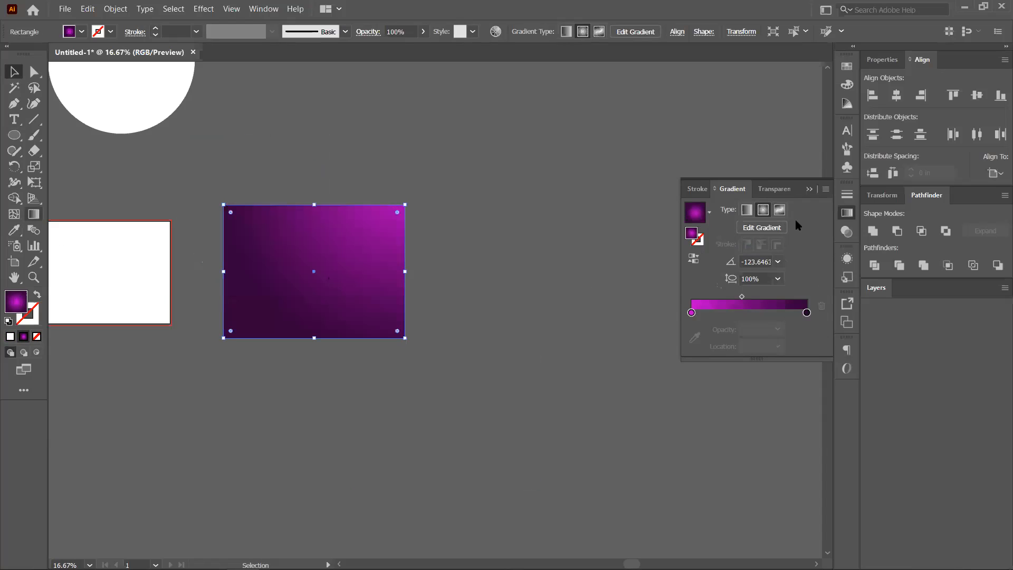
pyautogui.press('g')
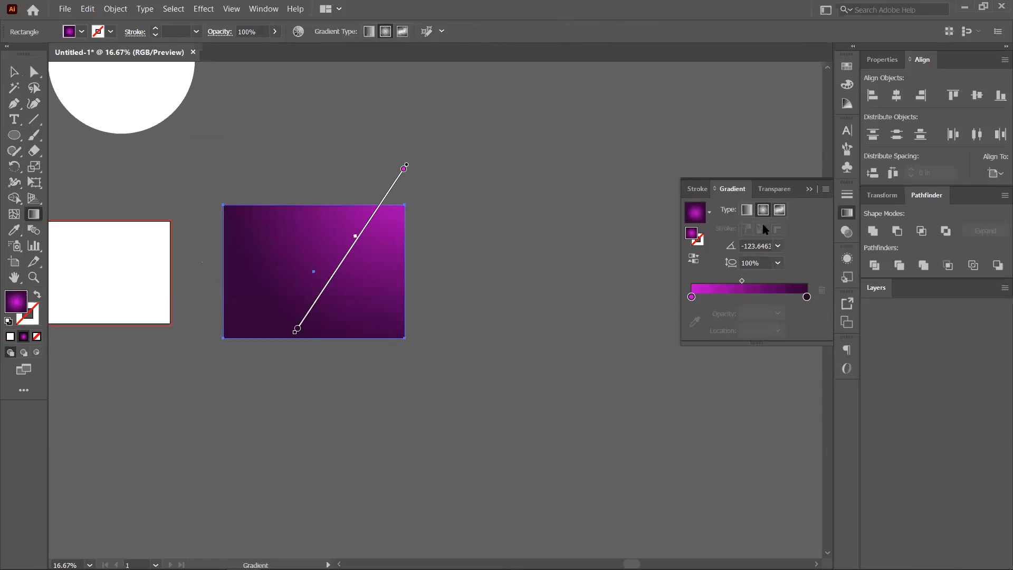
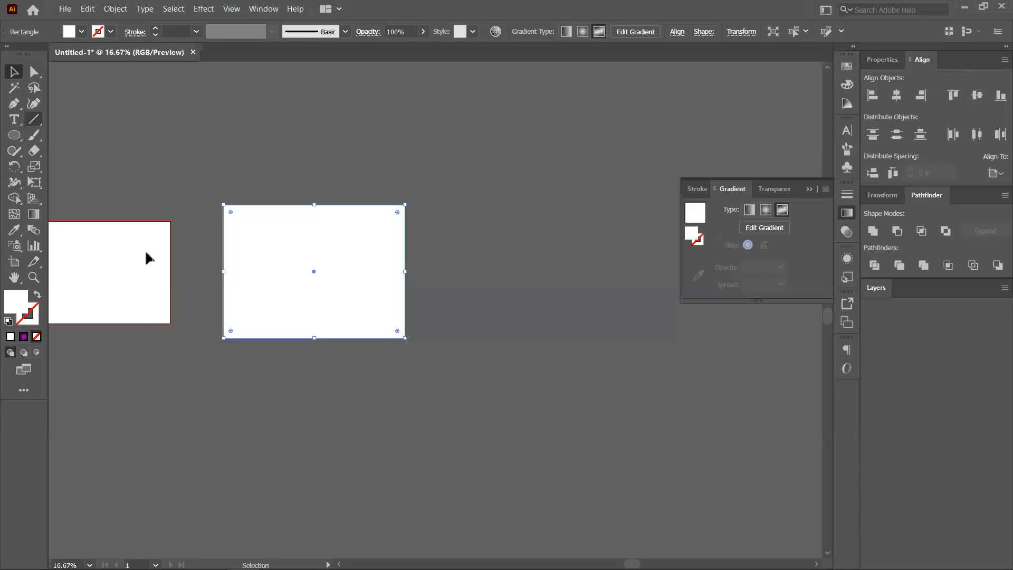
# Move a freeform gradient point lower on the rectangle and colour the points yellow-green and orange.
pyautogui.click(775, 230)
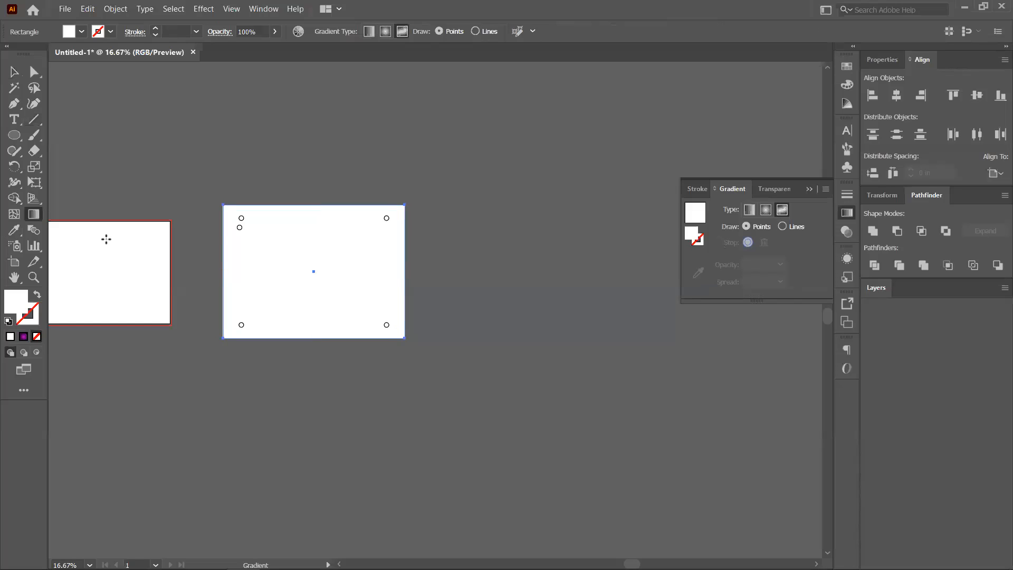
pyautogui.moveTo(240, 228); pyautogui.dragTo(269, 269)
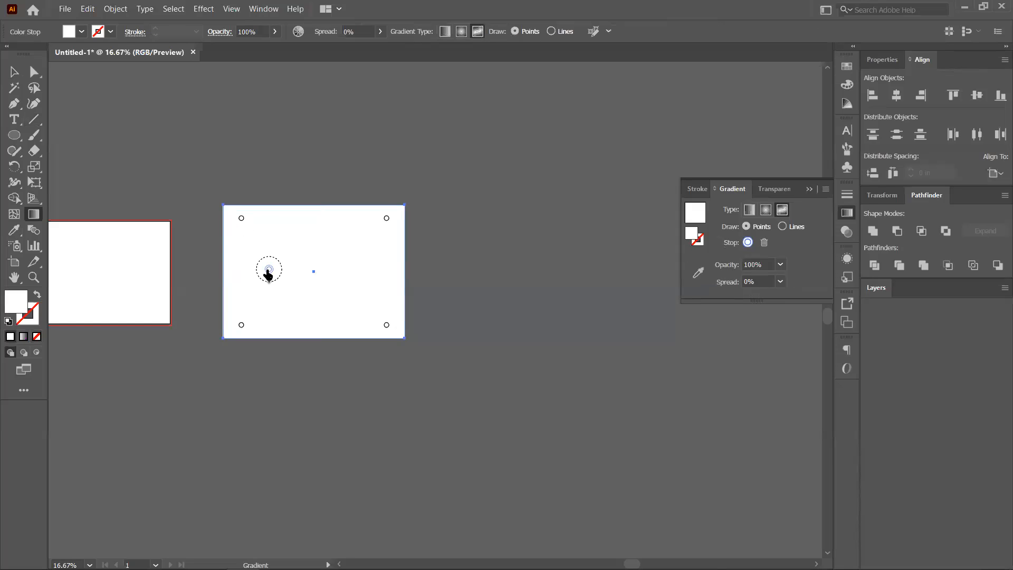
pyautogui.doubleClick(242, 325)
pyautogui.click(150, 395)
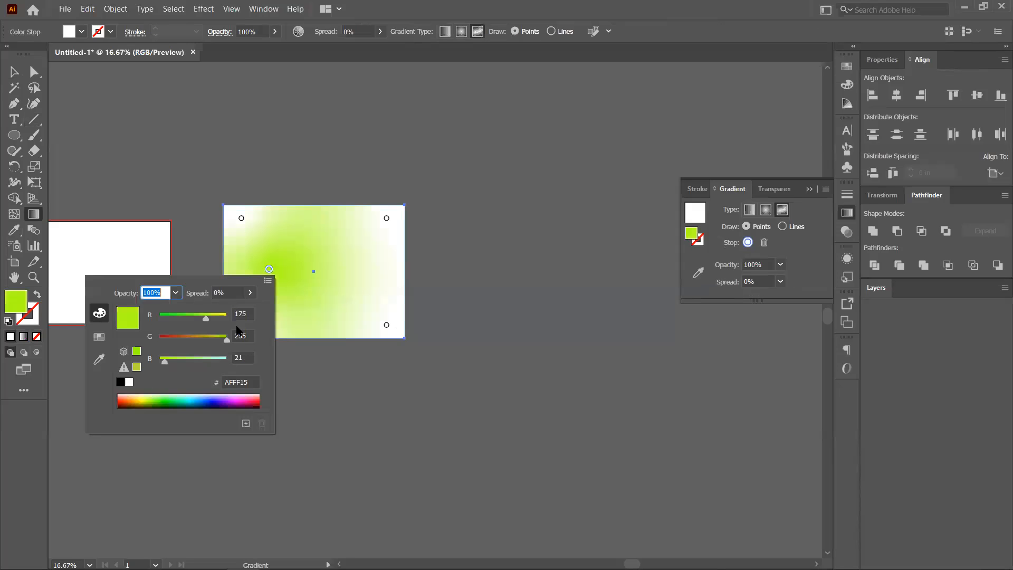
pyautogui.click(241, 228)
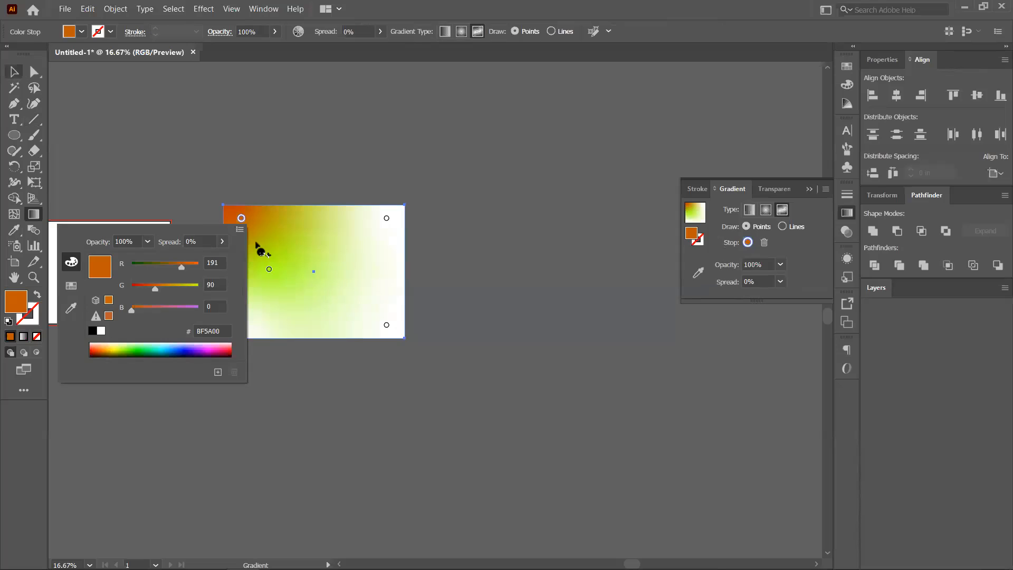
pyautogui.click(269, 267)
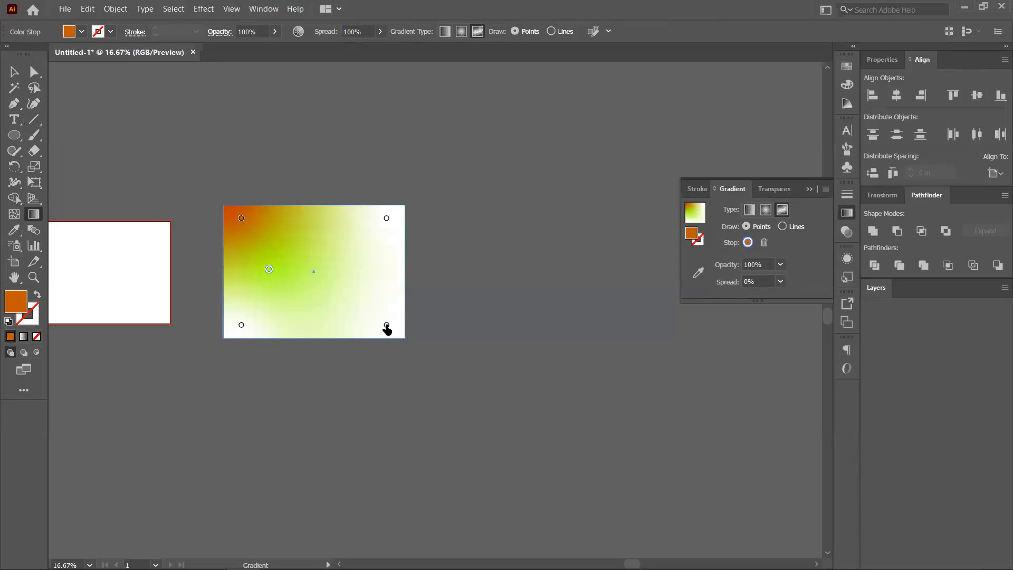
# Colour the bottom-right gradient point cyan and the top-right point magenta.
pyautogui.click(386, 325)
pyautogui.doubleClick(387, 326)
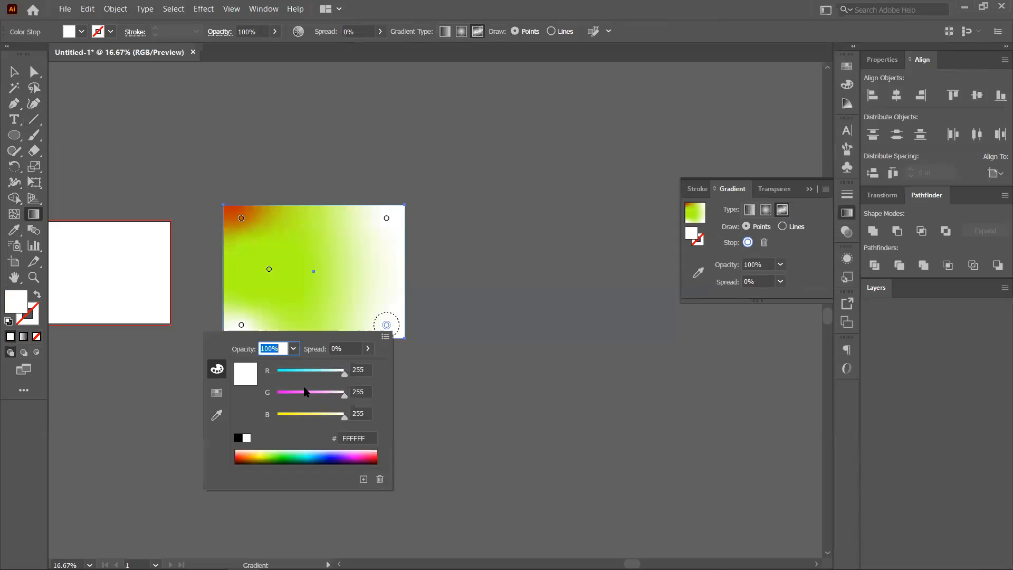
pyautogui.click(302, 456)
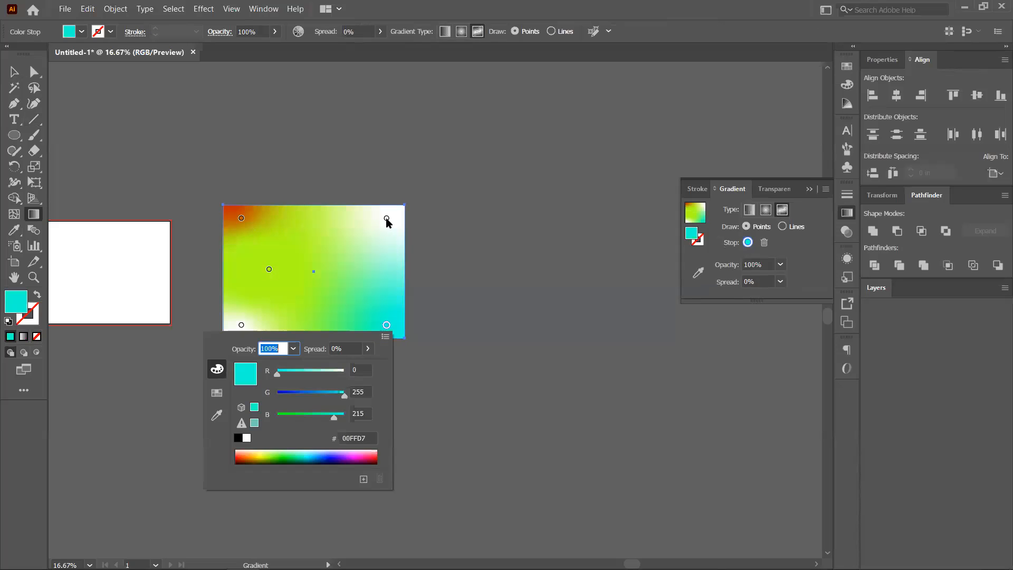
pyautogui.click(387, 219)
pyautogui.doubleClick(386, 218)
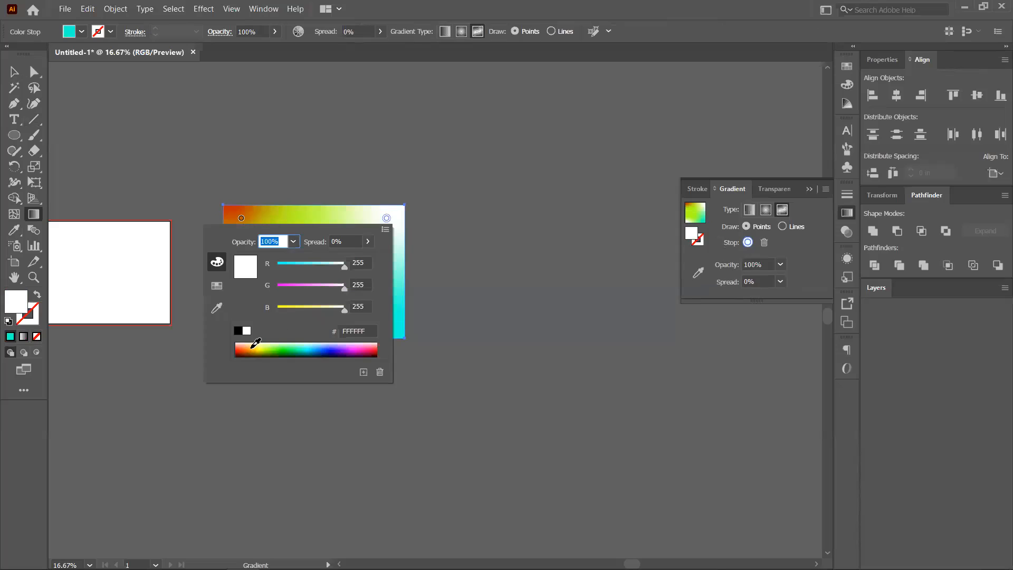
pyautogui.click(354, 349)
pyautogui.click(387, 216)
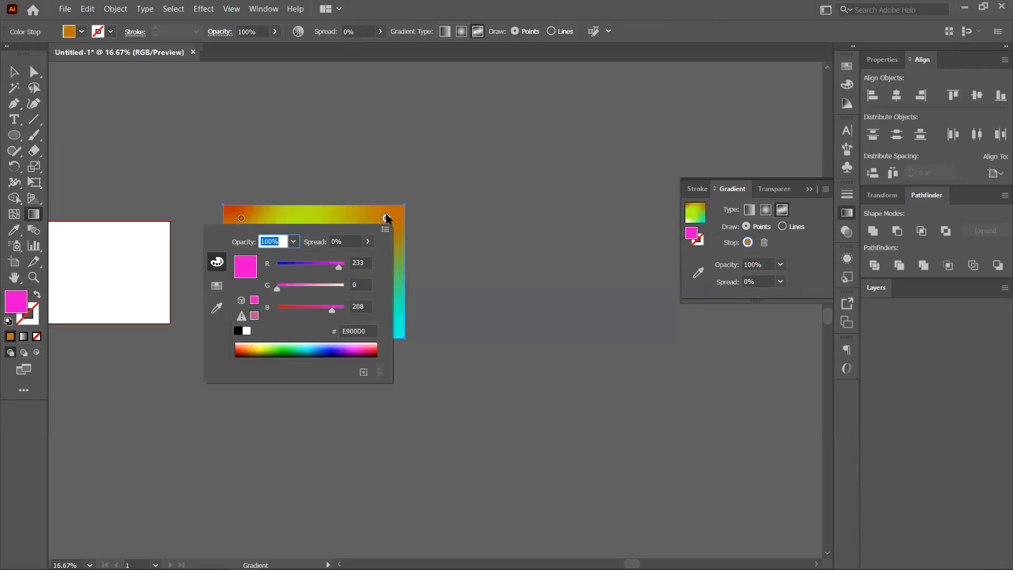
pyautogui.press('Escape')
# Make the bottom-left point dark green, move it to bottom centre, and add dark green points at centre and top.
pyautogui.doubleClick(241, 325)
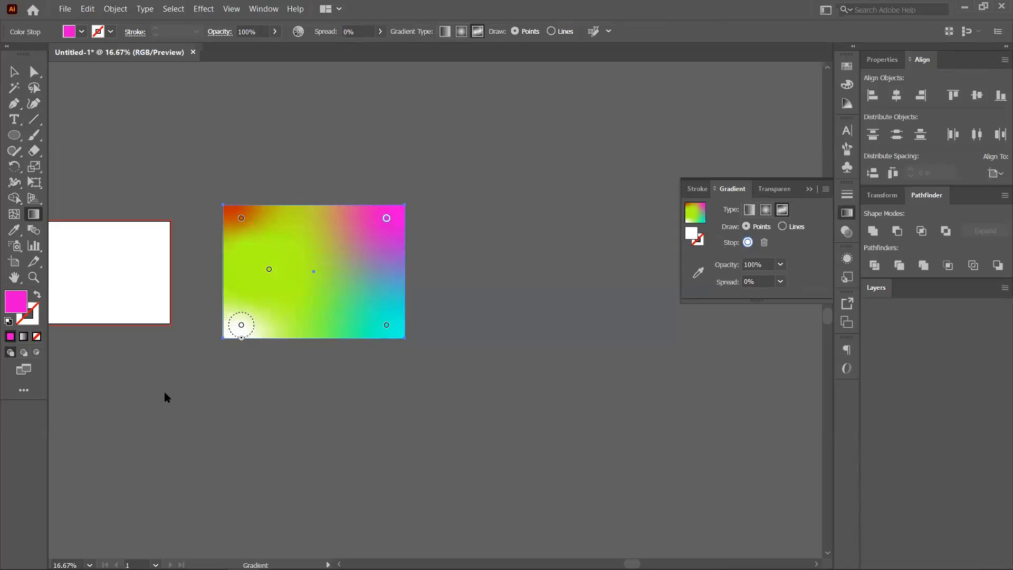
pyautogui.click(129, 460)
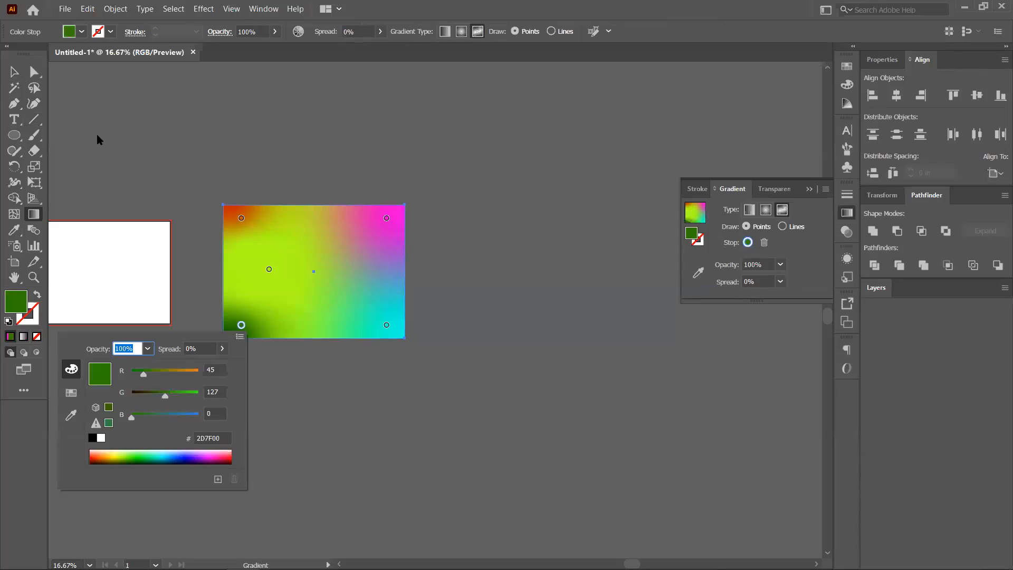
pyautogui.moveTo(245, 331); pyautogui.dragTo(324, 373)
pyautogui.moveTo(312, 336); pyautogui.dragTo(312, 329)
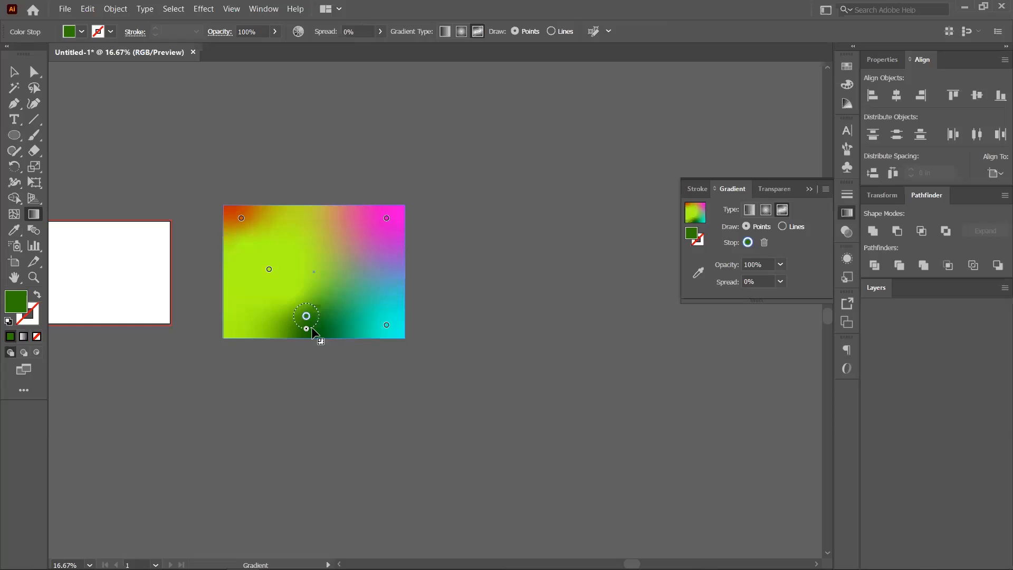
pyautogui.click(314, 271)
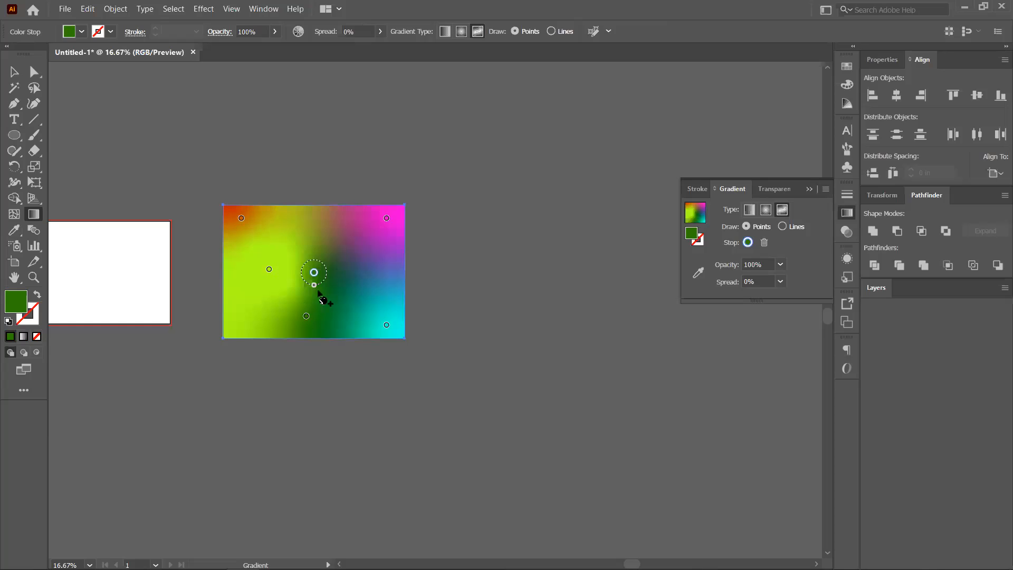
pyautogui.click(302, 228)
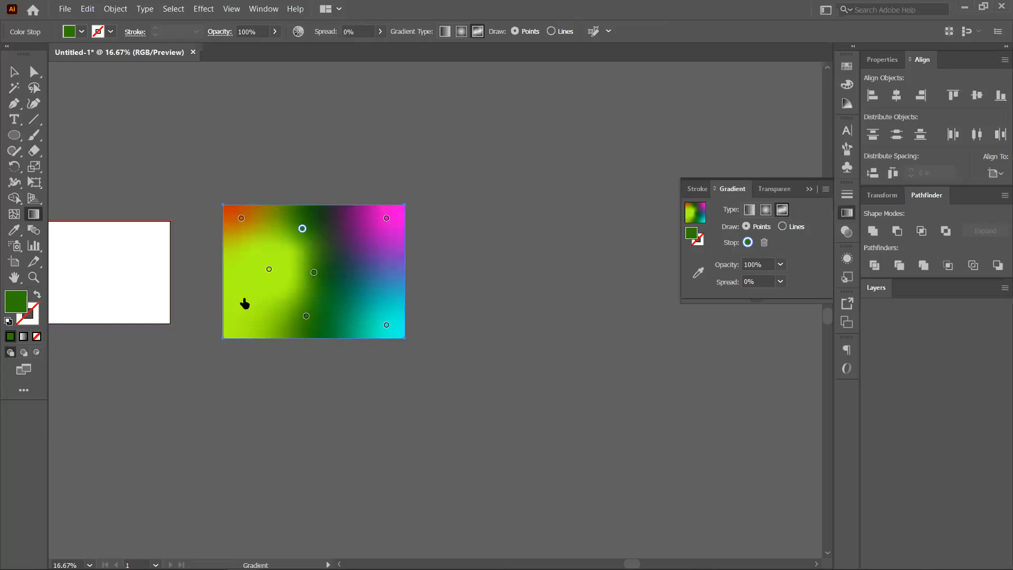
# Add a blue (#0051BF) gradient point at the rectangle's lower left.
pyautogui.click(246, 302)
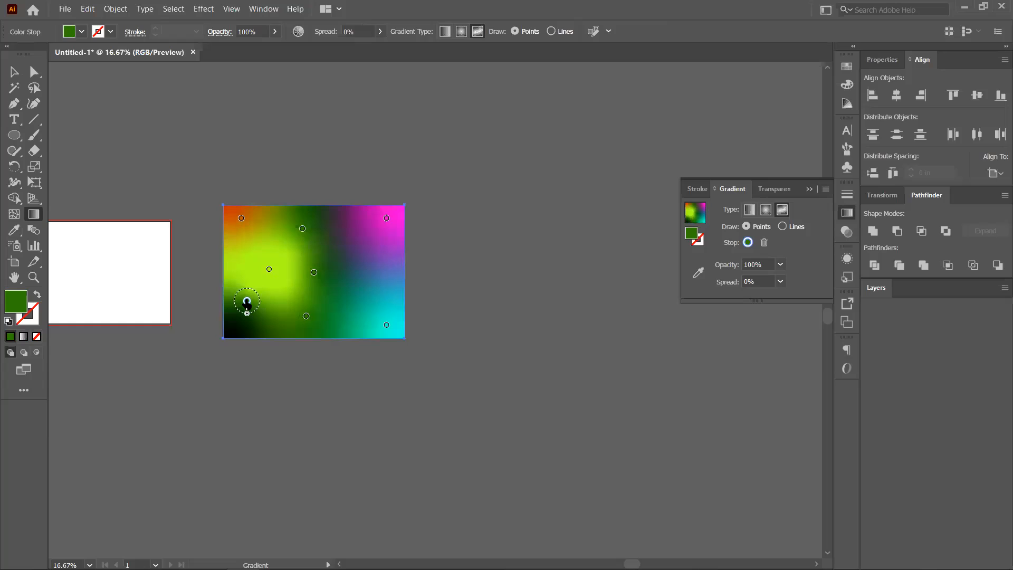
pyautogui.doubleClick(247, 302)
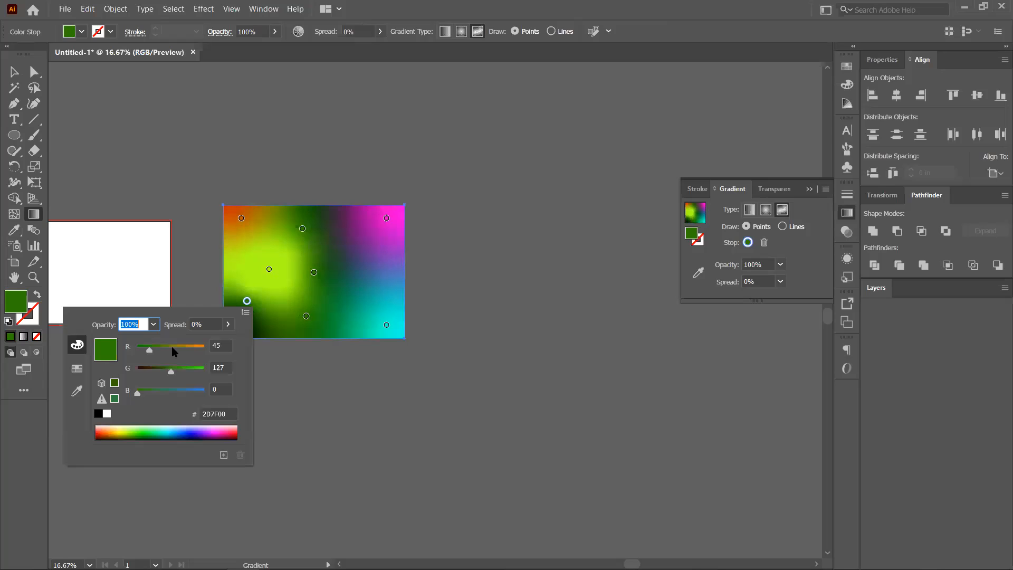
pyautogui.click(179, 431)
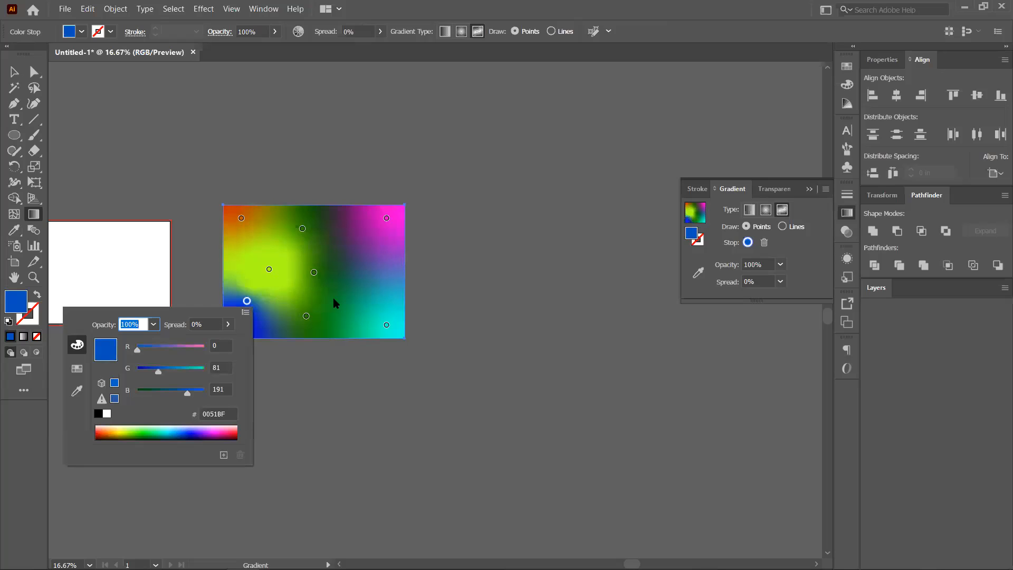
pyautogui.click(18, 78)
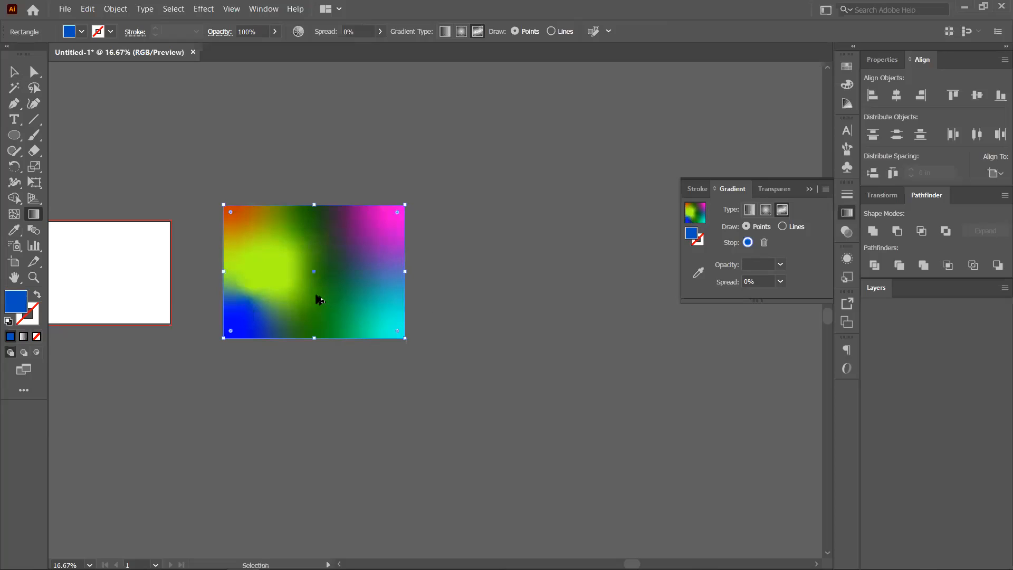
pyautogui.scroll(2, 319, 297)
# Zoom in and undo the blue and dark green gradient changes, restoring a white top-right corner.
pyautogui.press('g')
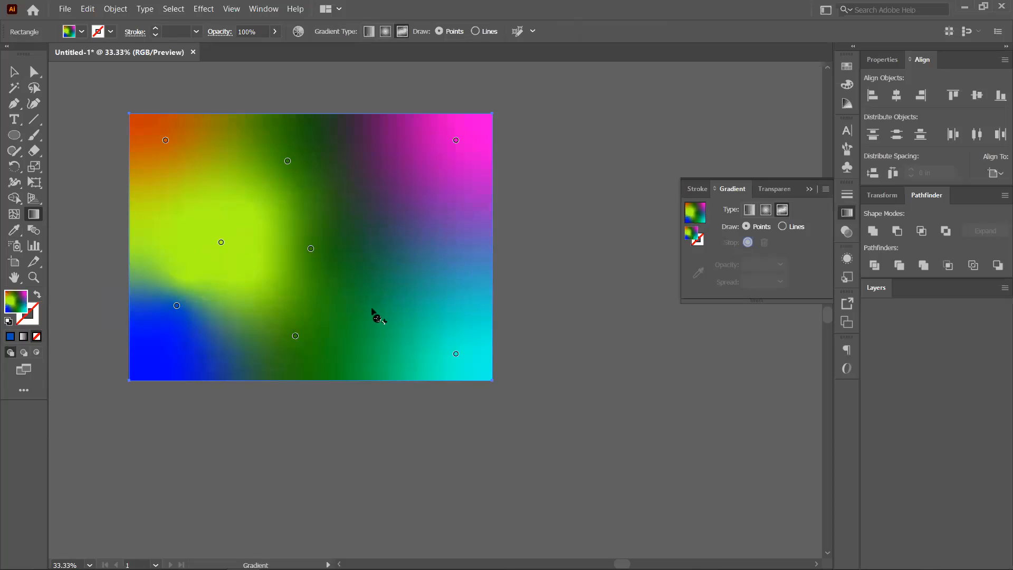
pyautogui.press('v')
pyautogui.hotkey('ctrl', 'z')
pyautogui.hotkey('ctrl', 'z')
pyautogui.hotkey('ctrl', 'z')
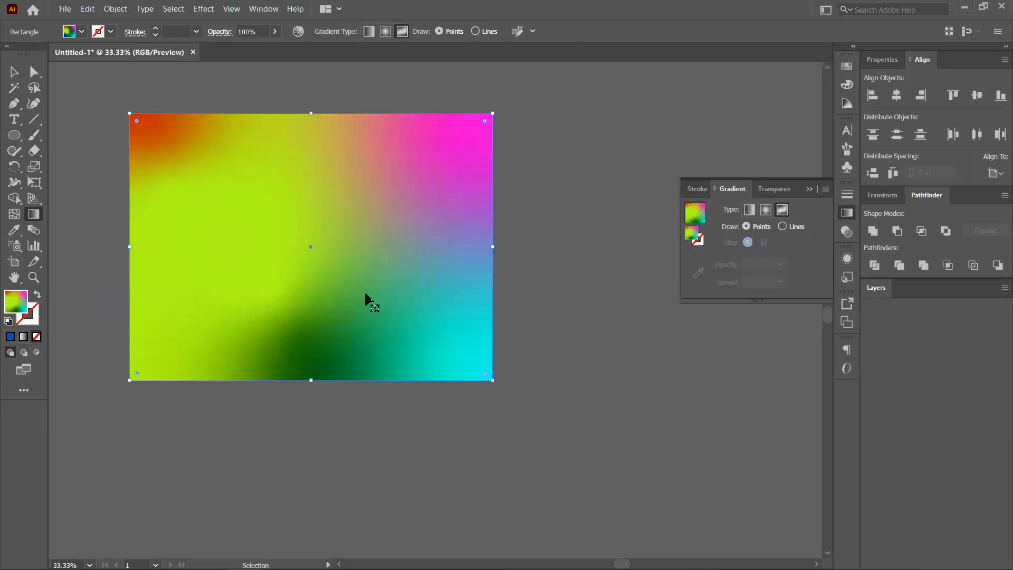
pyautogui.hotkey('ctrl', 'z')
pyautogui.hotkey('ctrl', 'z')
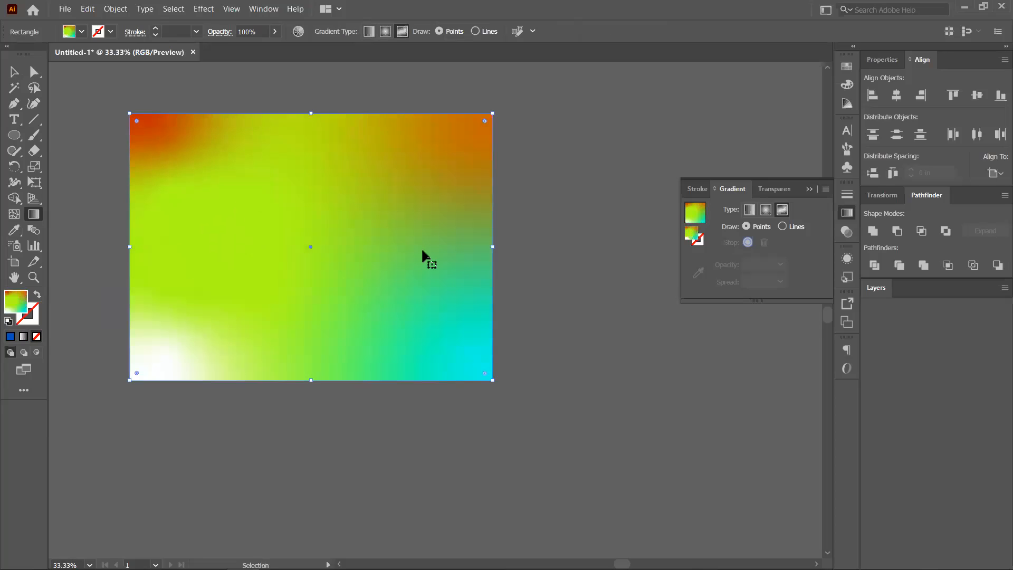
pyautogui.hotkey('ctrl', 'z')
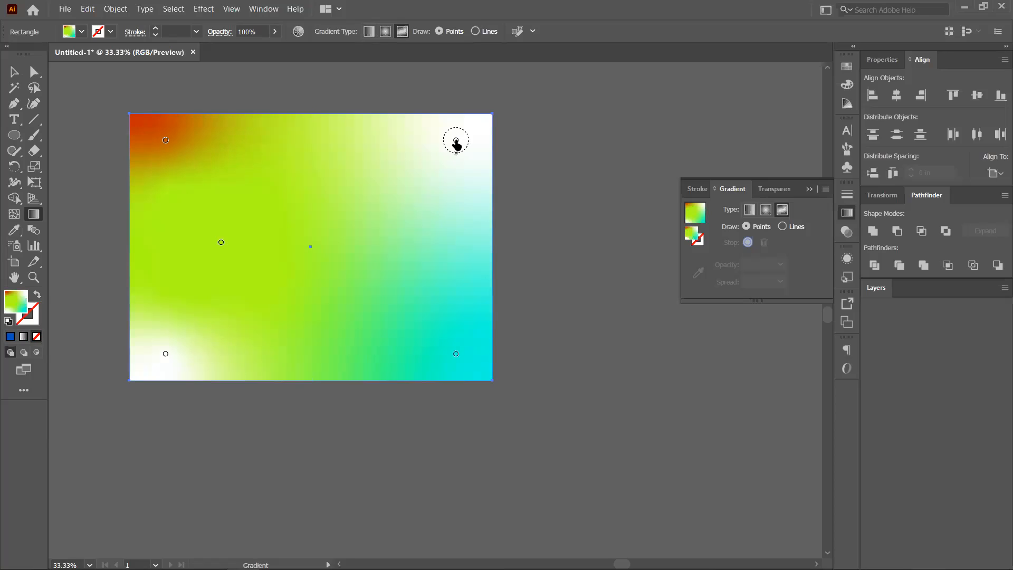
# Add a white point near the upper right and a yellow point in the lower middle.
pyautogui.click(456, 140)
pyautogui.click(432, 183)
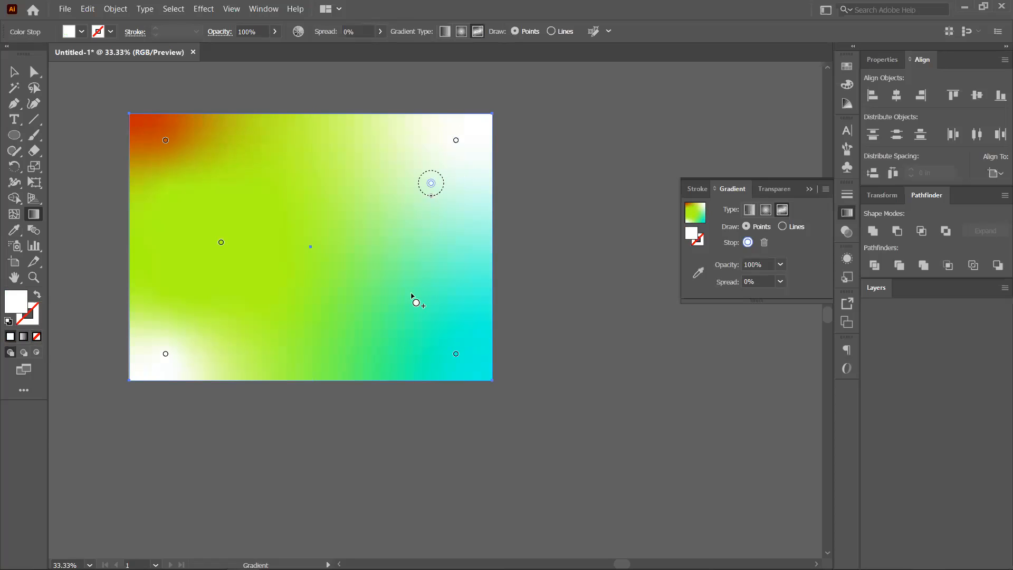
pyautogui.click(371, 305)
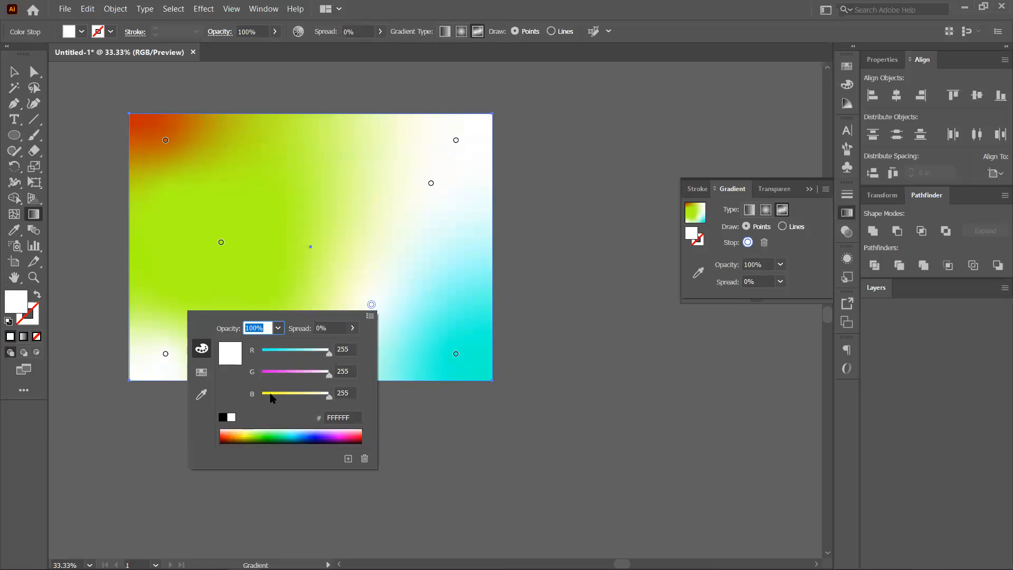
pyautogui.click(271, 394)
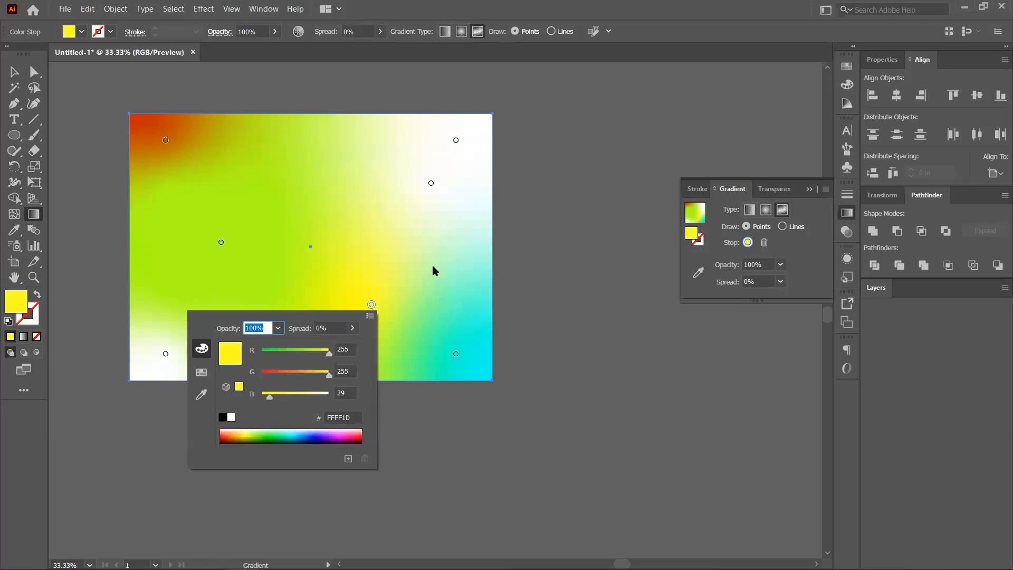
pyautogui.click(431, 184)
# Make the upper-right gradient point magenta (#FF23FF).
pyautogui.doubleClick(431, 183)
pyautogui.click(331, 250)
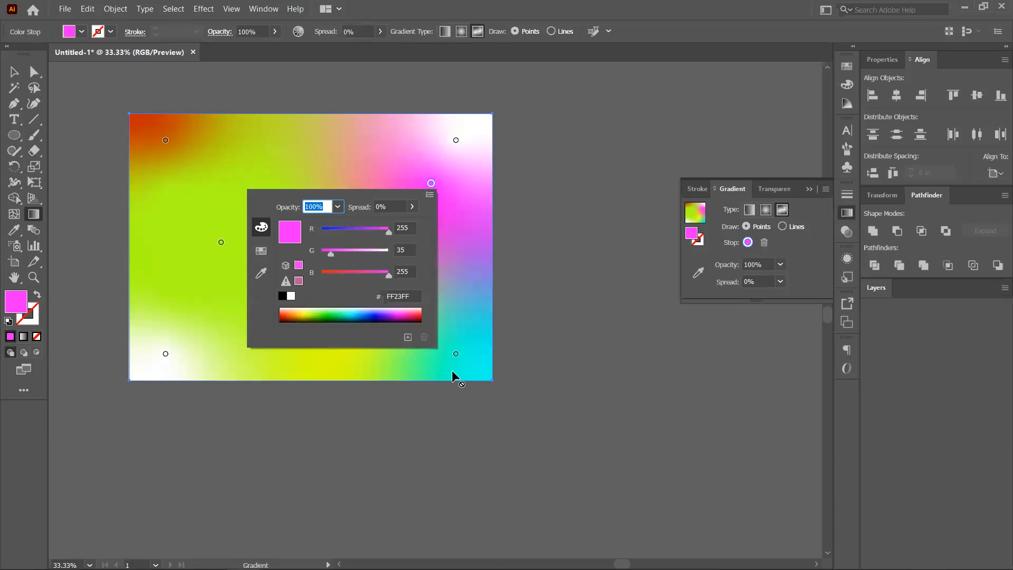
pyautogui.click(287, 396)
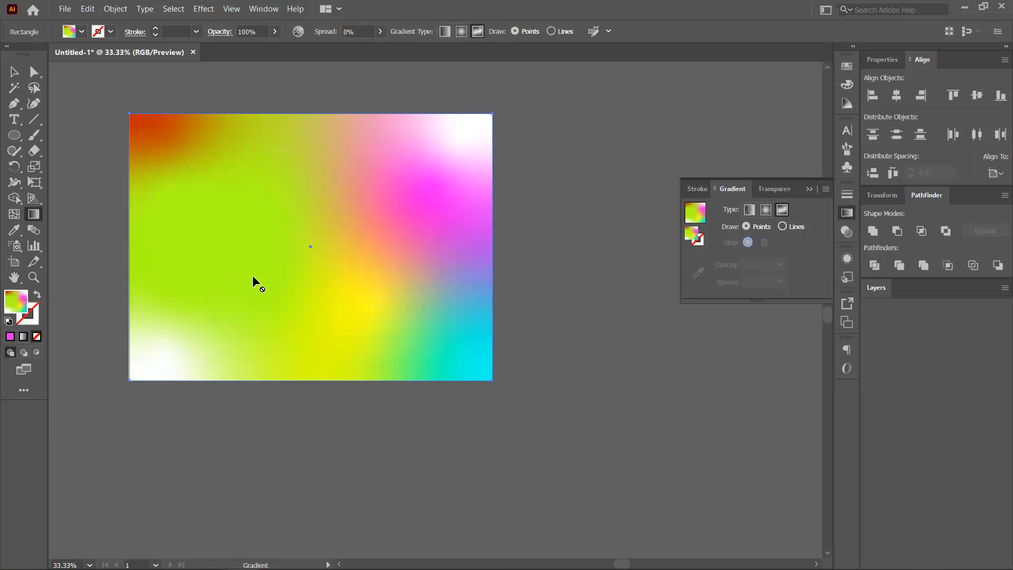
pyautogui.click(14, 135)
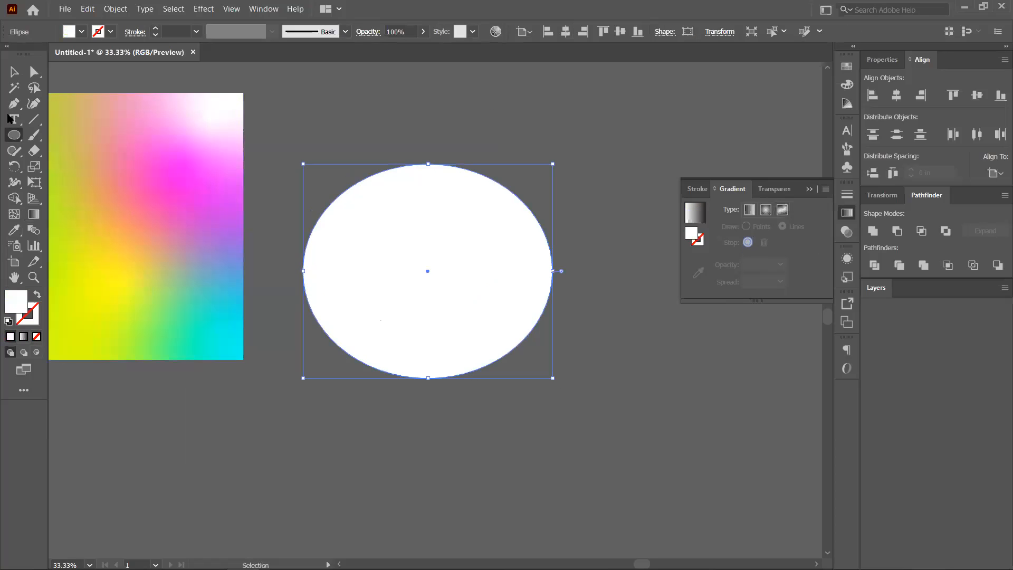
# Select the white ellipse and apply a freeform gradient to it.
pyautogui.click(11, 73)
pyautogui.click(347, 124)
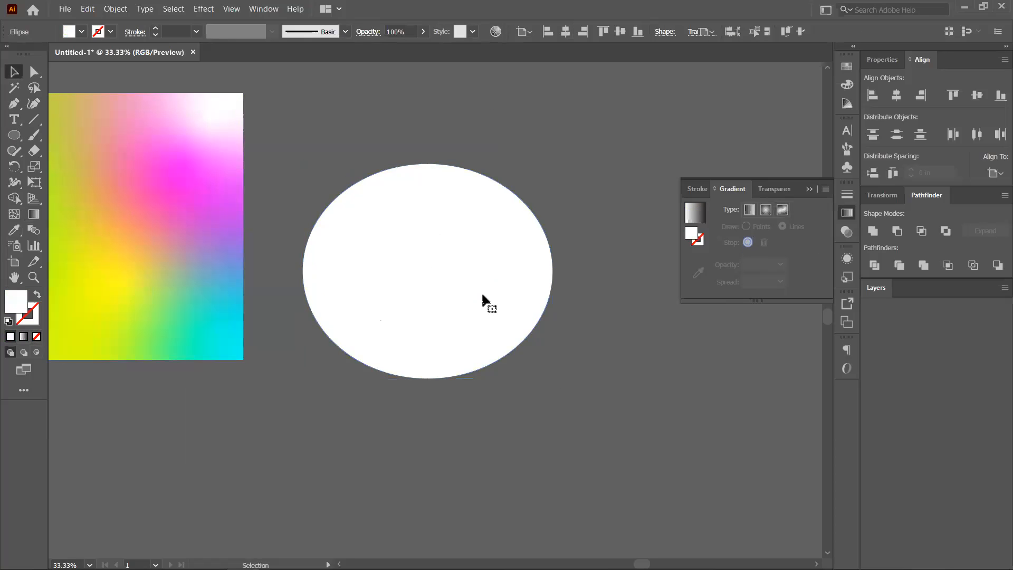
pyautogui.click(463, 297)
pyautogui.click(784, 210)
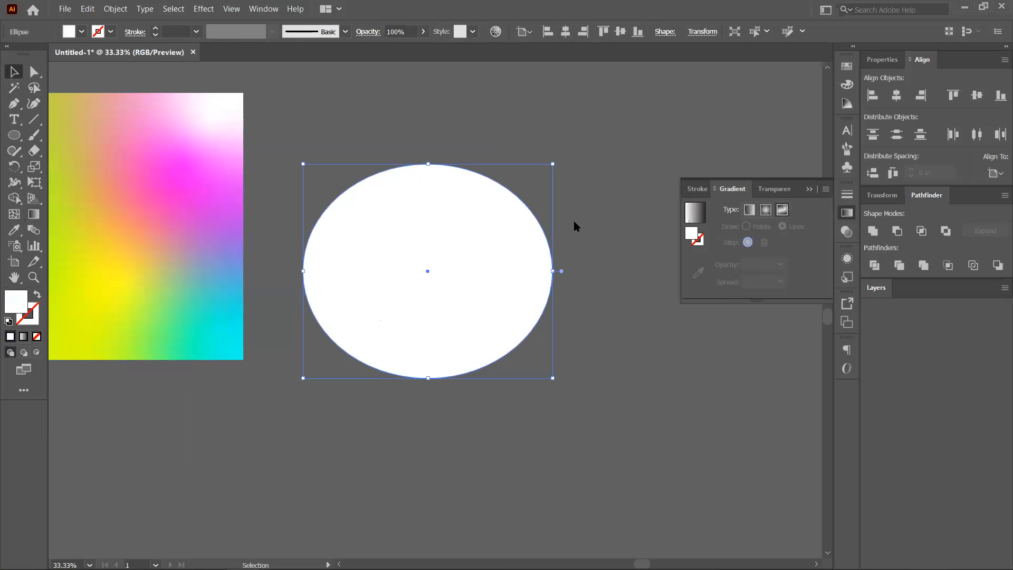
pyautogui.click(40, 214)
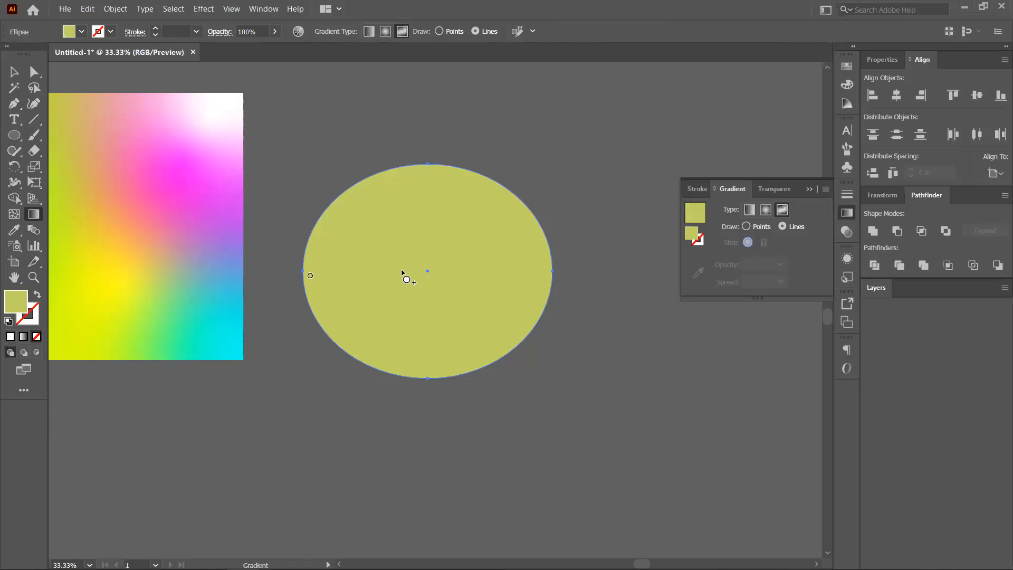
# Place three gradient stops in a curved line on the ellipse, moving one nearer the centre.
pyautogui.click(448, 222)
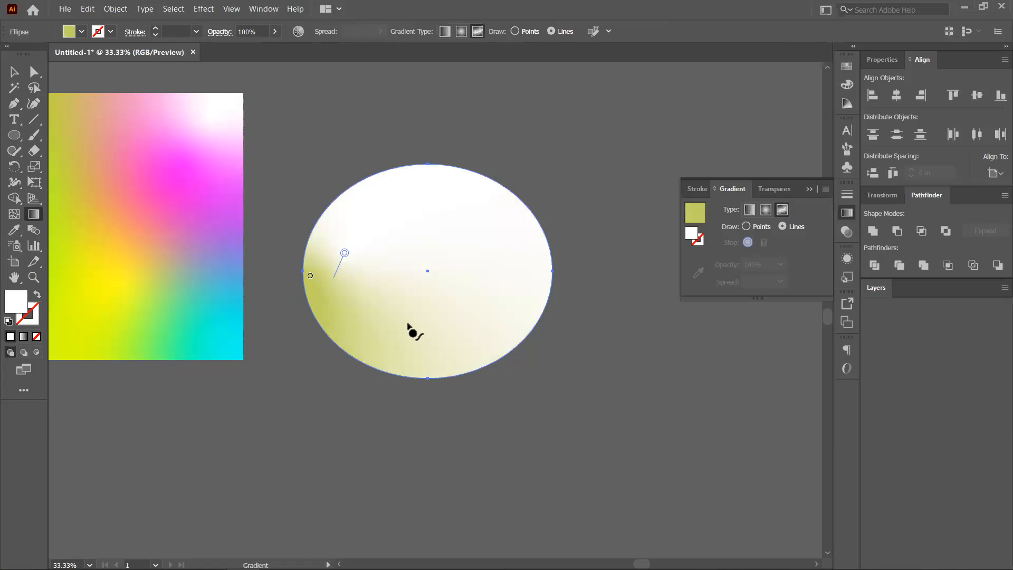
pyautogui.click(438, 324)
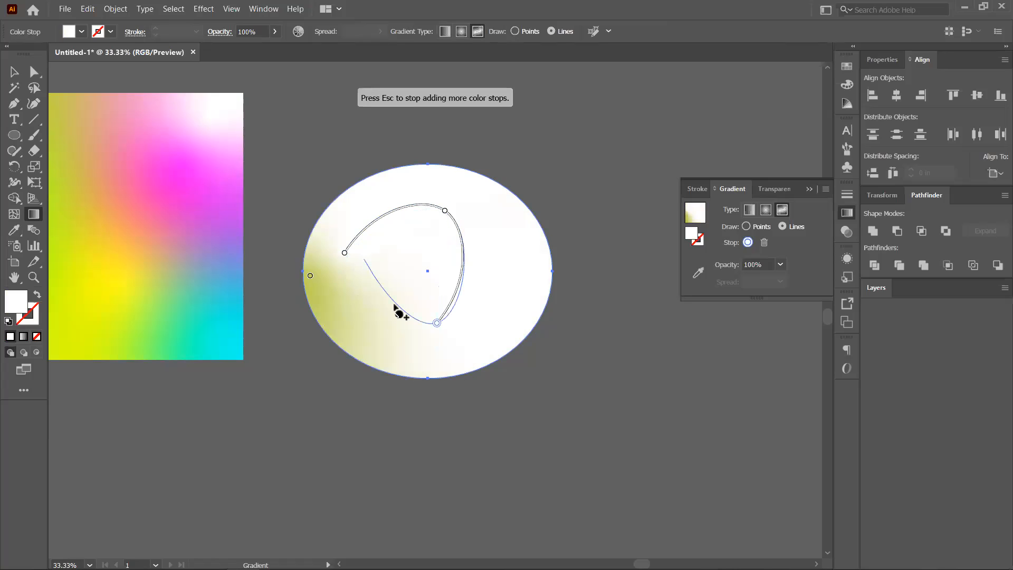
pyautogui.click(364, 260)
pyautogui.press('Escape')
pyautogui.moveTo(364, 259); pyautogui.dragTo(399, 274)
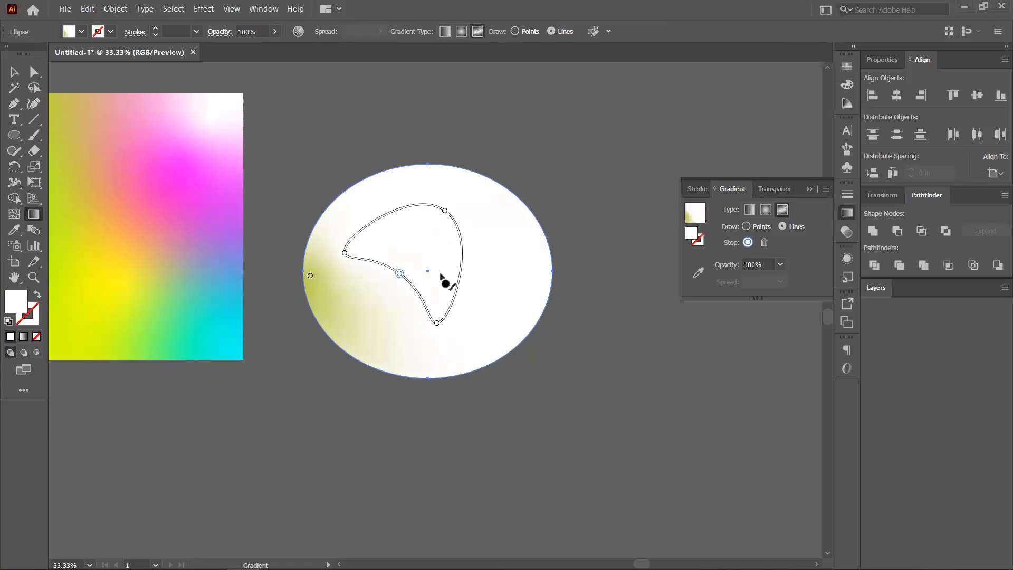
# Colour the ellipse's stops magenta (left), yellow (top), green (bottom) and pale yellow (middle).
pyautogui.doubleClick(345, 252)
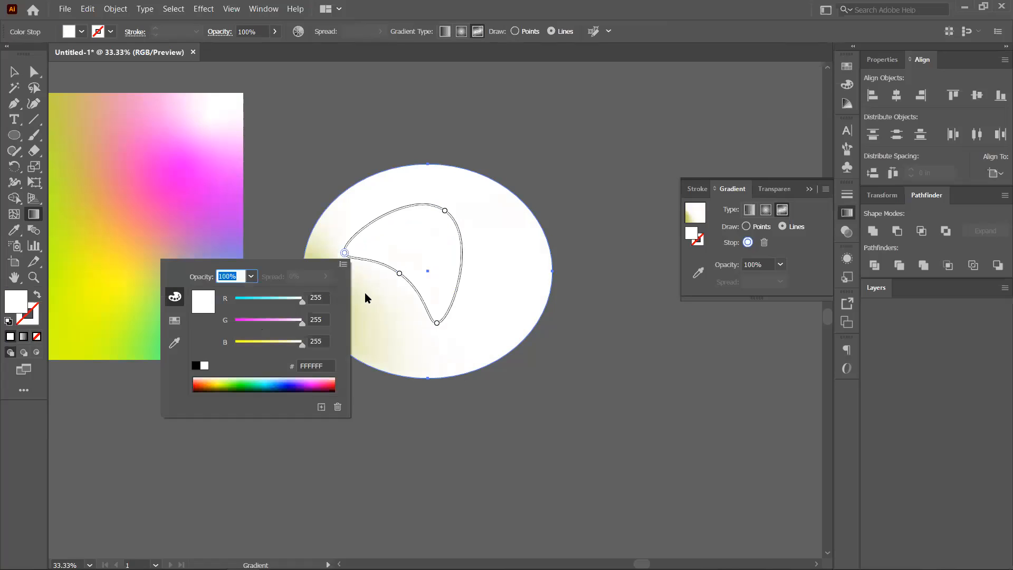
pyautogui.click(311, 384)
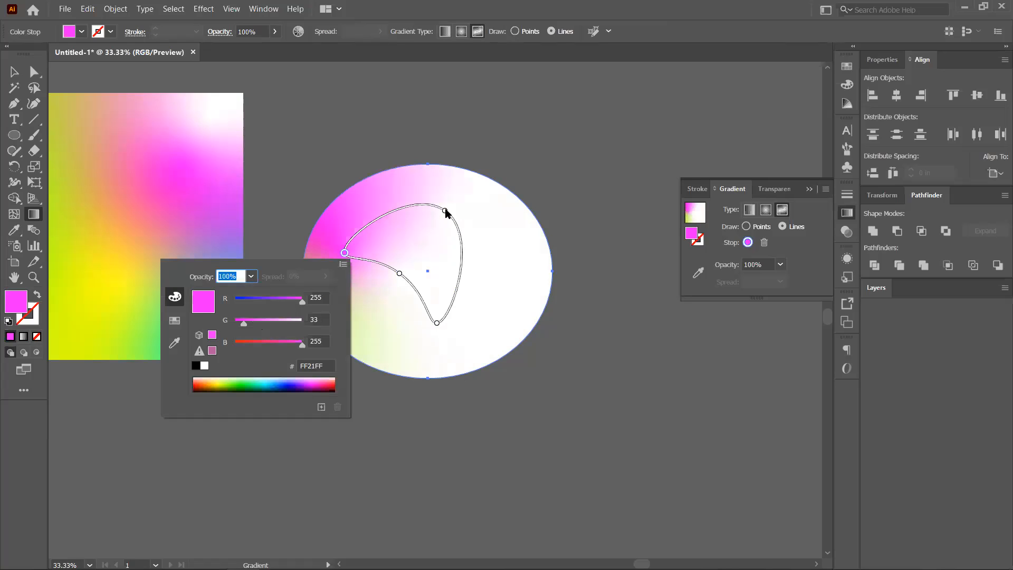
pyautogui.doubleClick(445, 211)
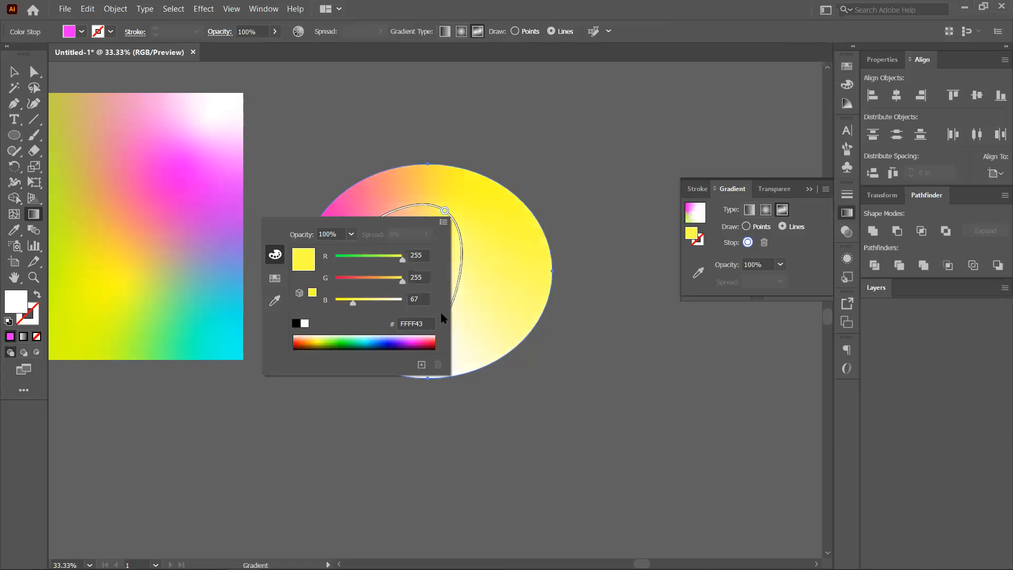
pyautogui.click(436, 324)
pyautogui.doubleClick(437, 323)
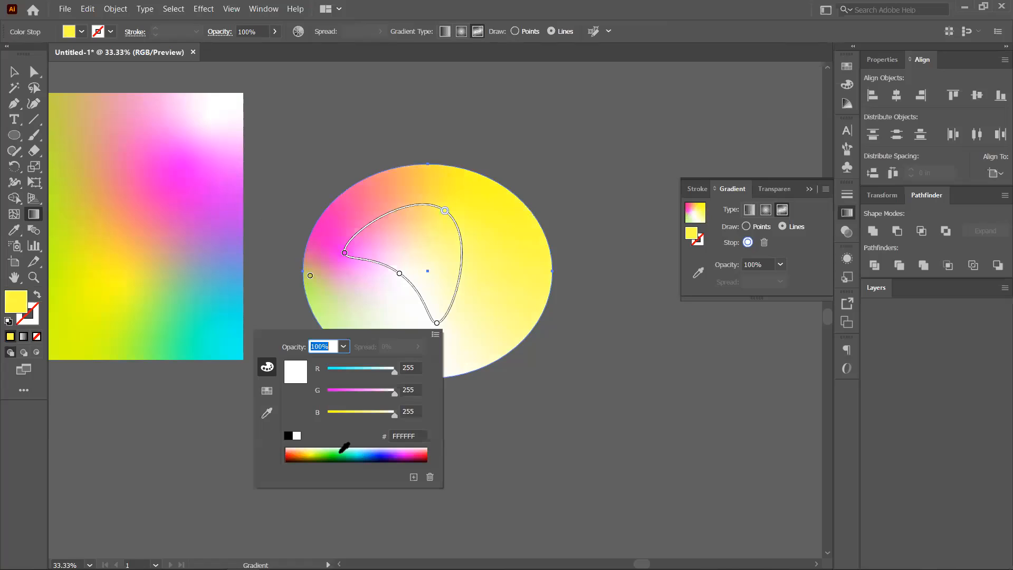
pyautogui.click(341, 452)
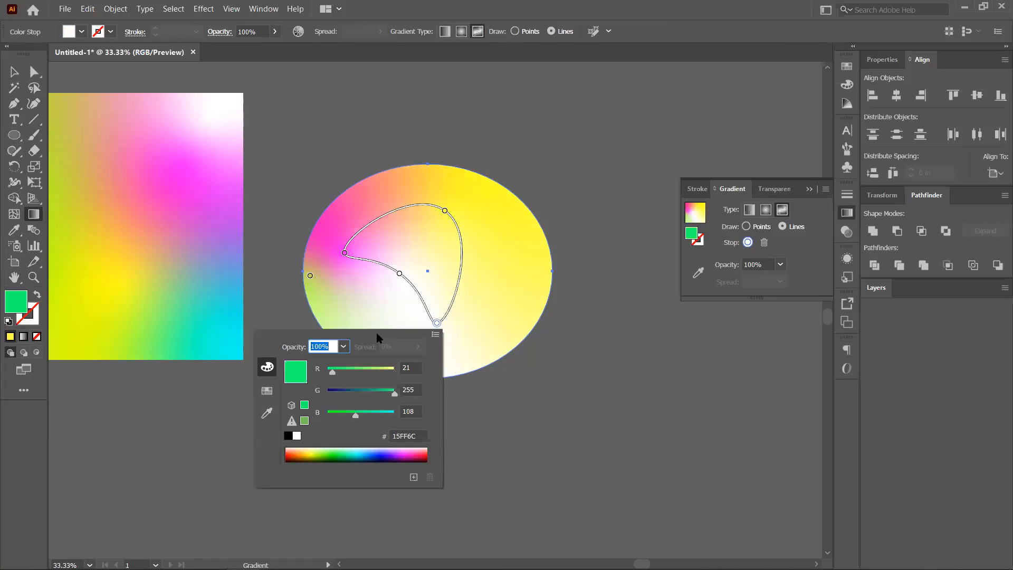
pyautogui.doubleClick(399, 274)
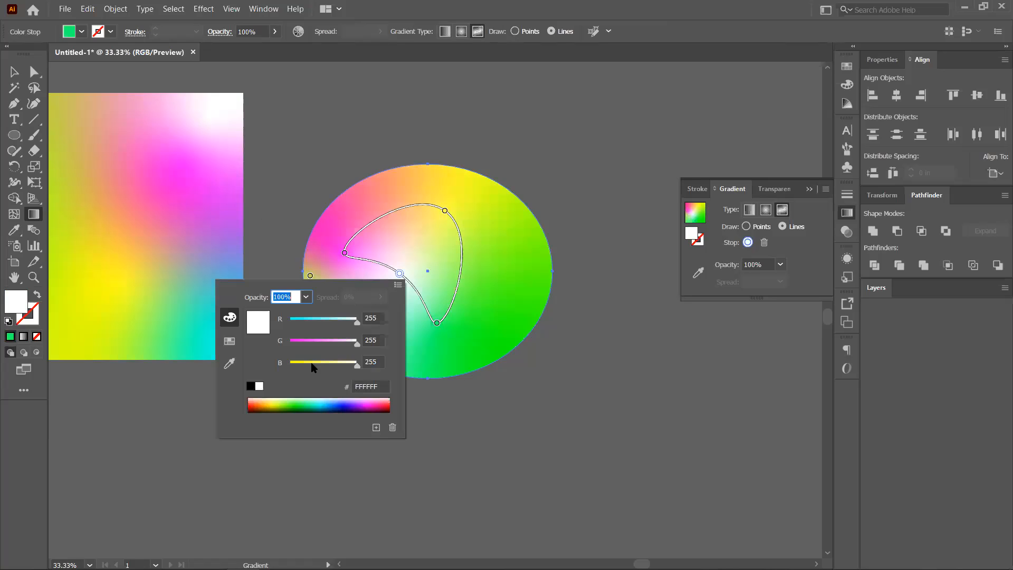
pyautogui.click(311, 364)
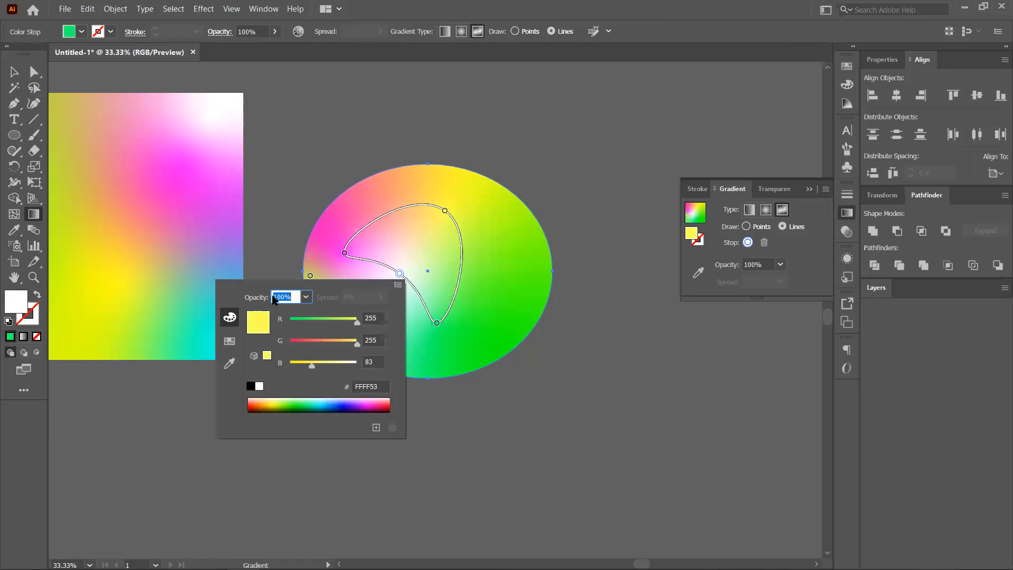
pyautogui.click(11, 72)
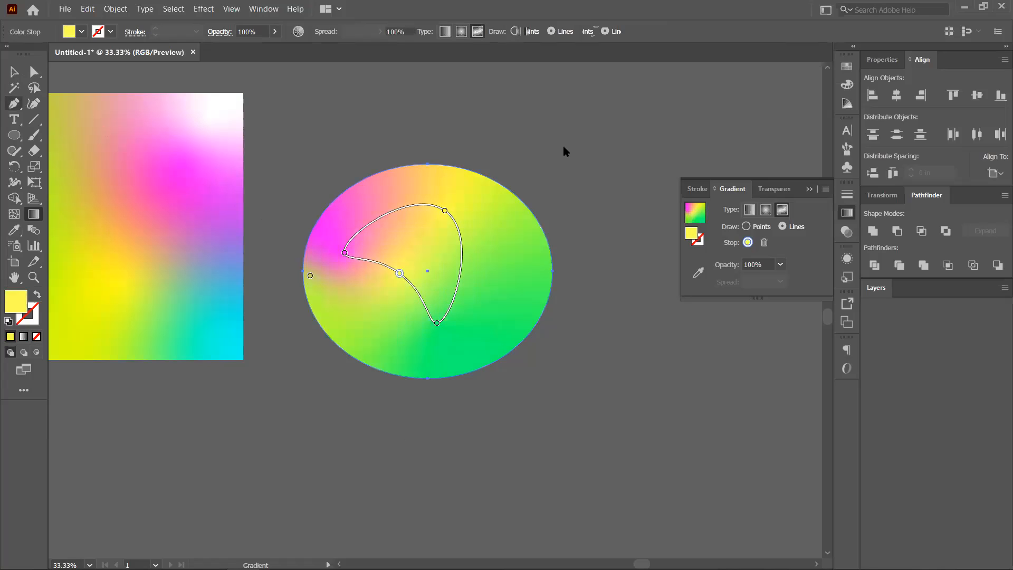
# Zoom out and move the gradient ellipse further right of the rectangle.
pyautogui.press('v')
pyautogui.scroll(-1, 504, 256)
pyautogui.hotkey('ctrl', 'shift', 'a')
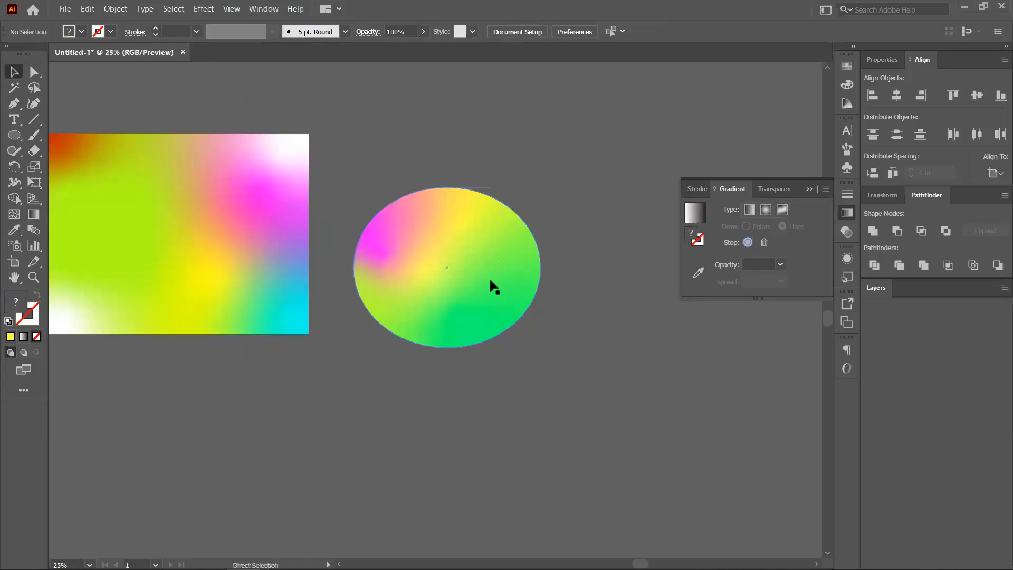
pyautogui.moveTo(521, 361); pyautogui.dragTo(572, 357)
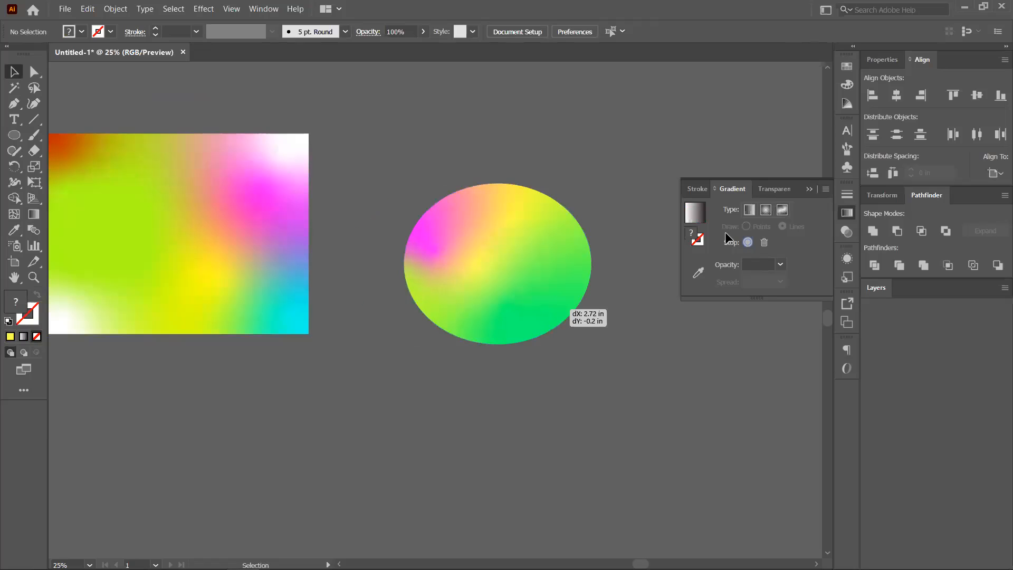
pyautogui.moveTo(725, 232); pyautogui.dragTo(764, 225)
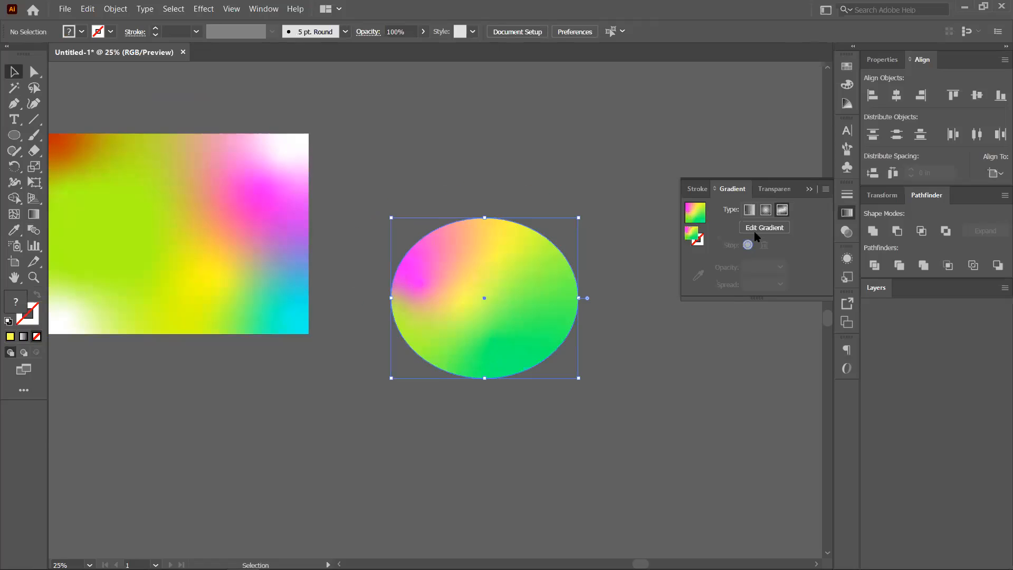
pyautogui.press('g')
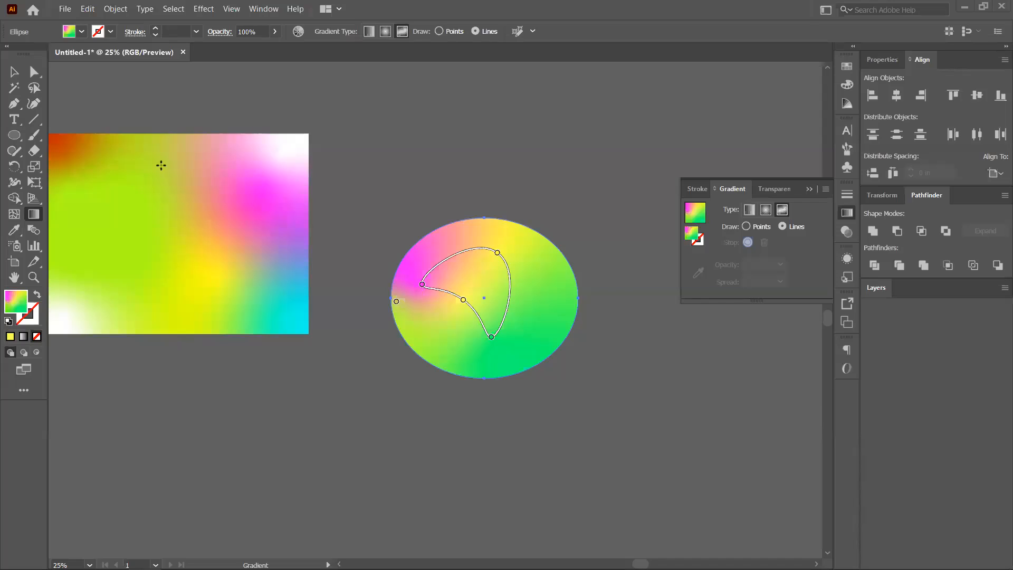
pyautogui.click(15, 72)
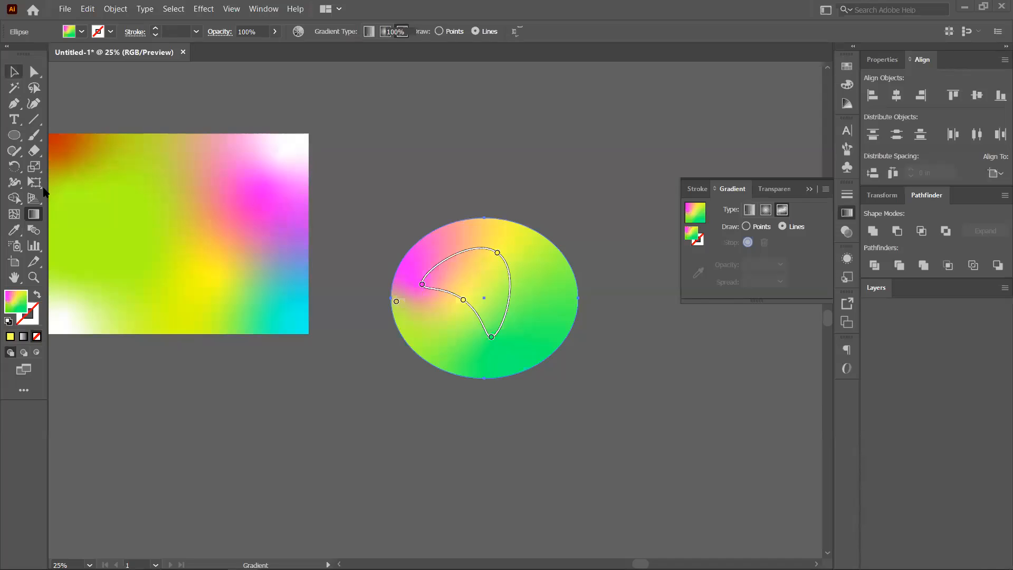
# Pan to show all three shapes, then Shift-select the gradient ellipse and gradient rectangle.
pyautogui.click(342, 331)
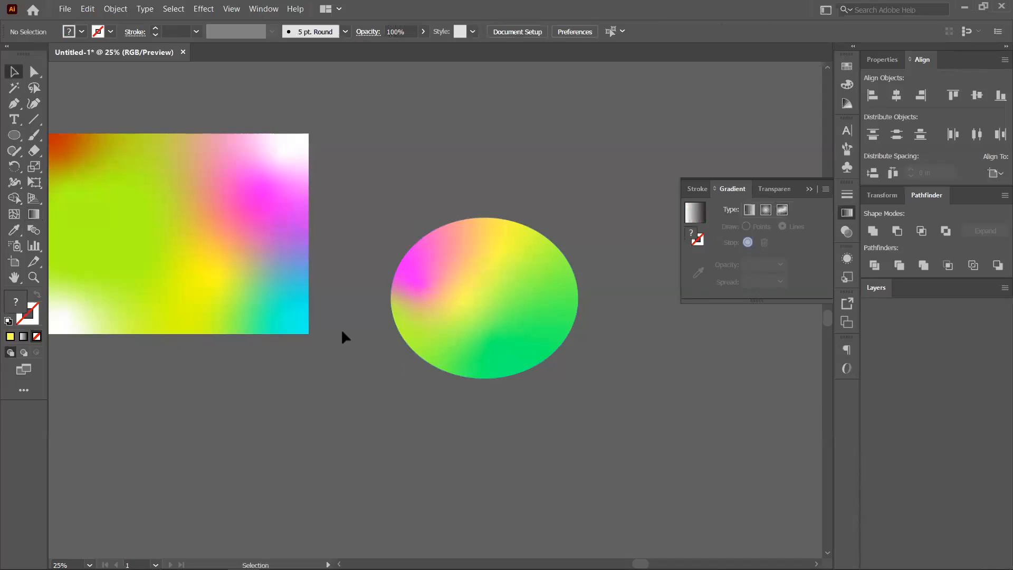
pyautogui.scroll(-1, 343, 333)
pyautogui.scroll(-1, 333, 364)
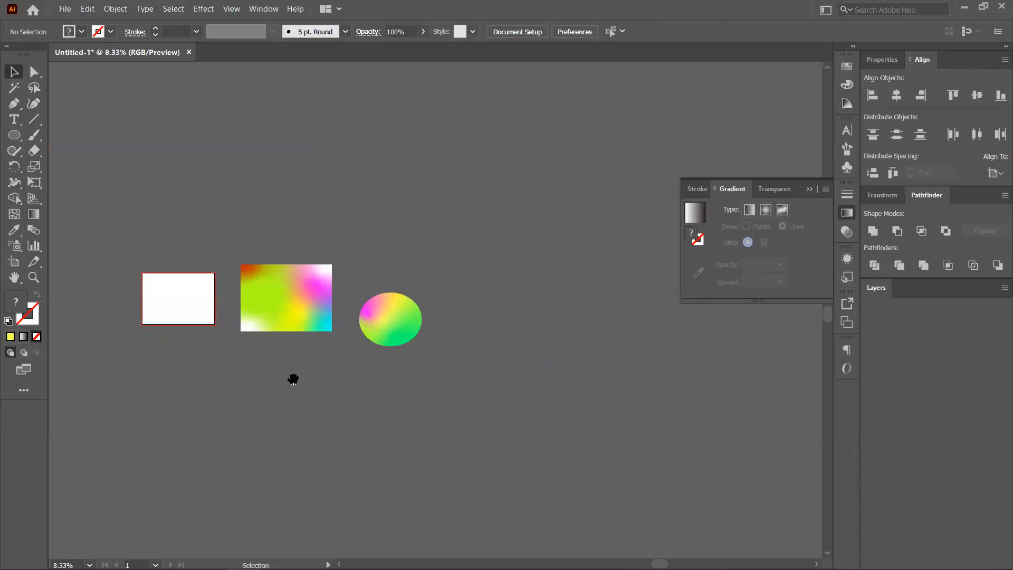
pyautogui.moveTo(366, 381); pyautogui.dragTo(435, 380)
pyautogui.scroll(1, 530, 339)
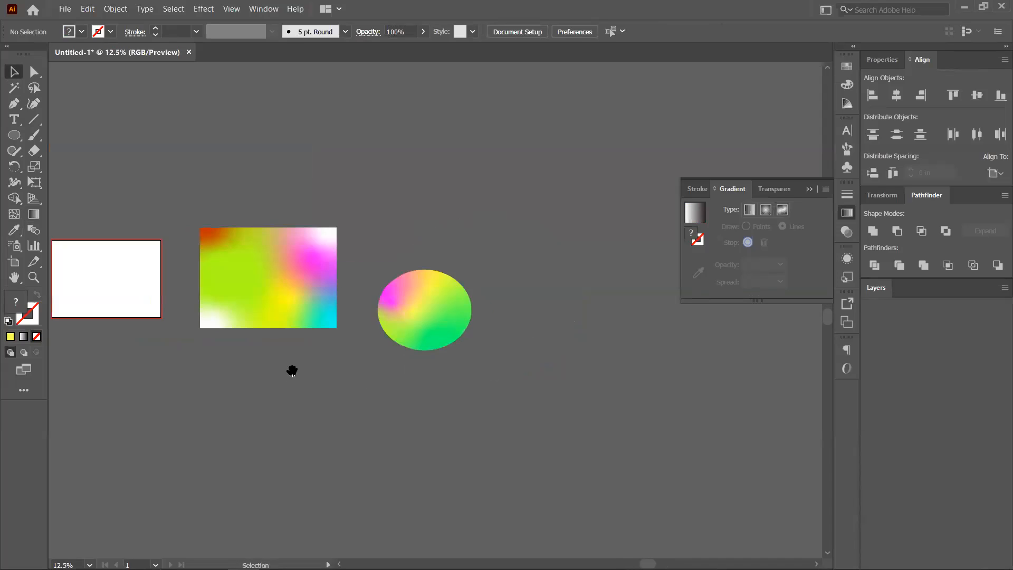
pyautogui.moveTo(225, 394); pyautogui.dragTo(321, 410)
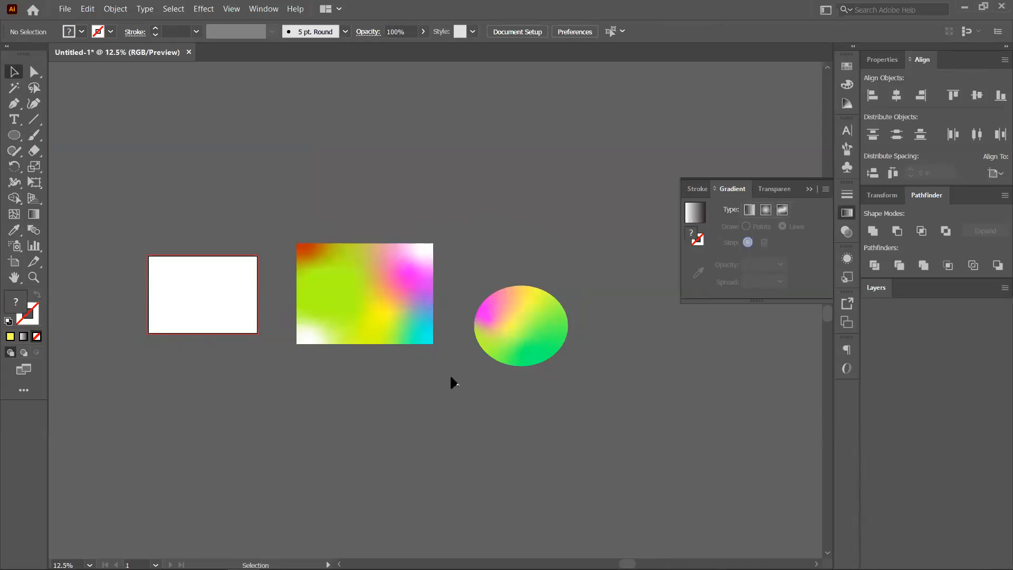
pyautogui.click(515, 323)
pyautogui.click(539, 335)
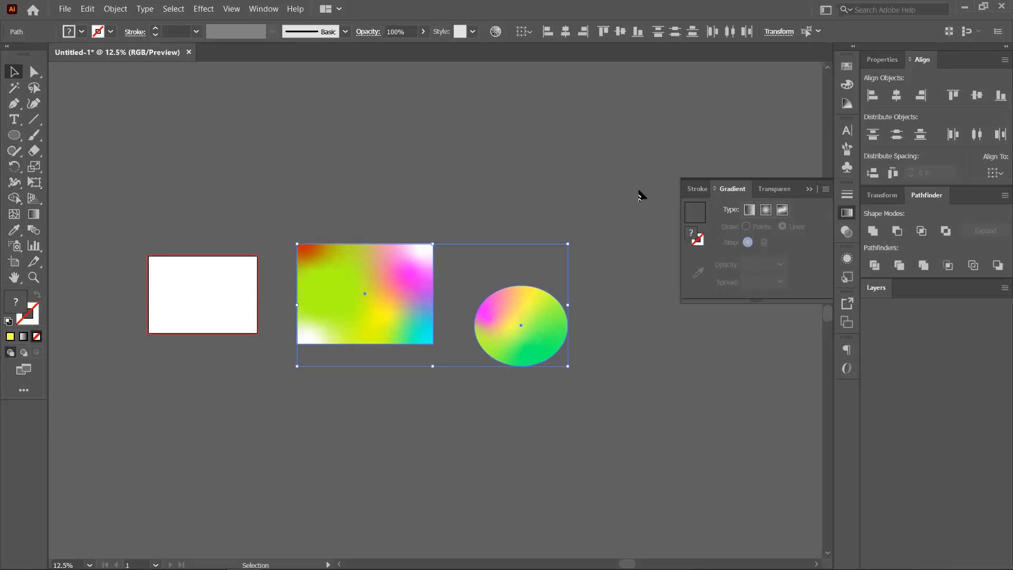
# Browse the Transparency panel's blend modes and the View/Window menus, then delete both gradient shapes.
pyautogui.click(778, 188)
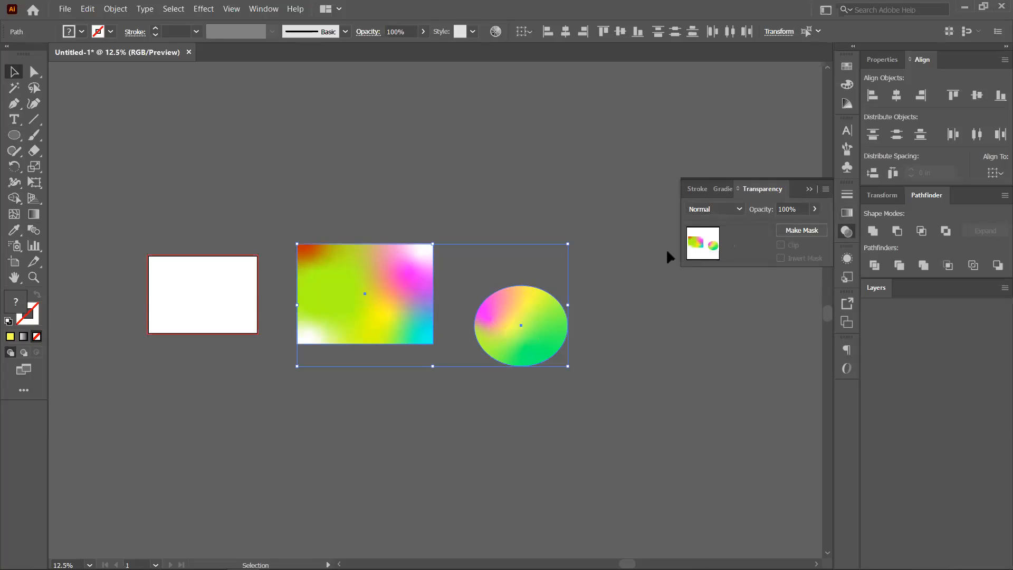
pyautogui.click(736, 214)
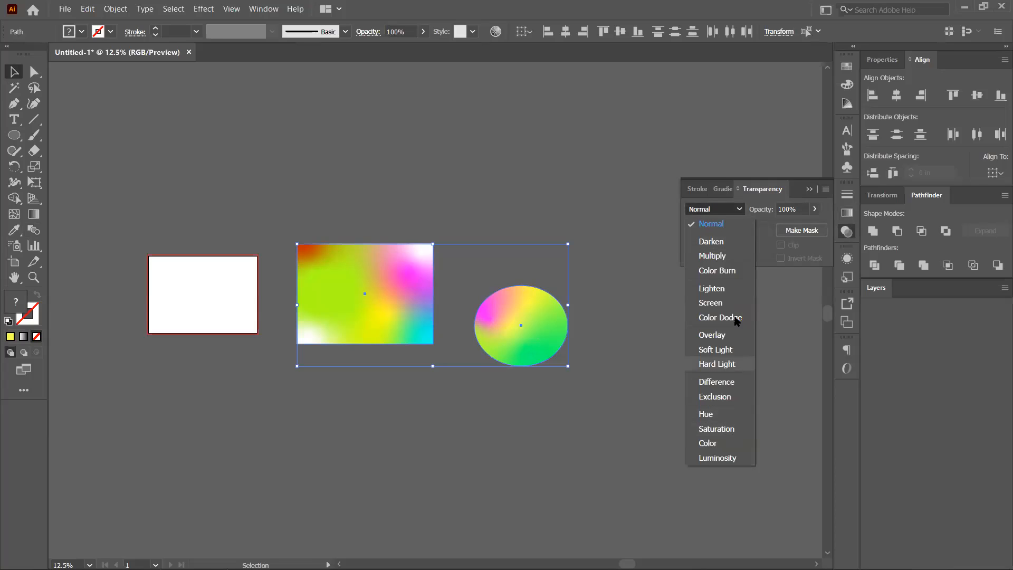
pyautogui.click(230, 9)
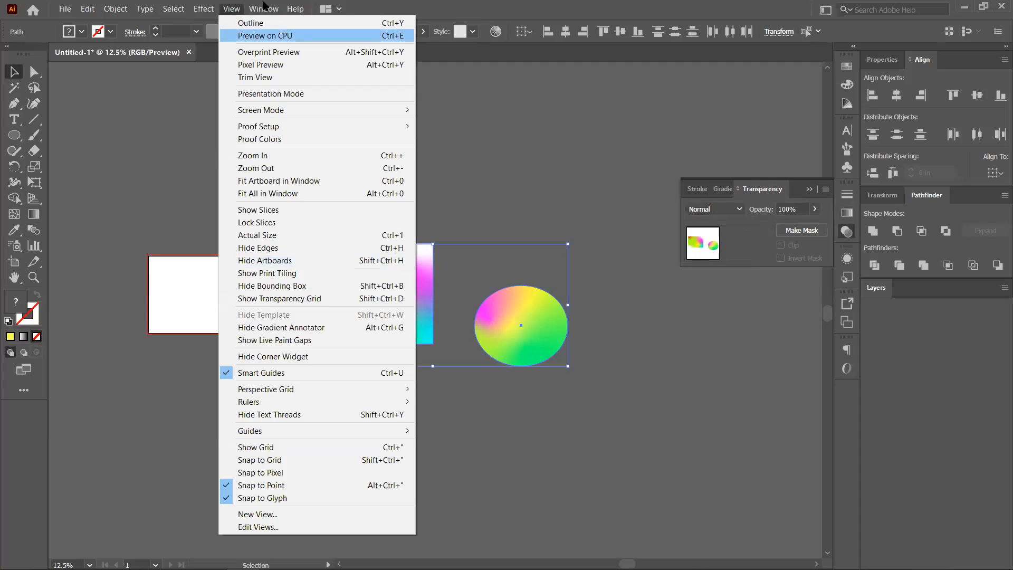
pyautogui.press('Right')
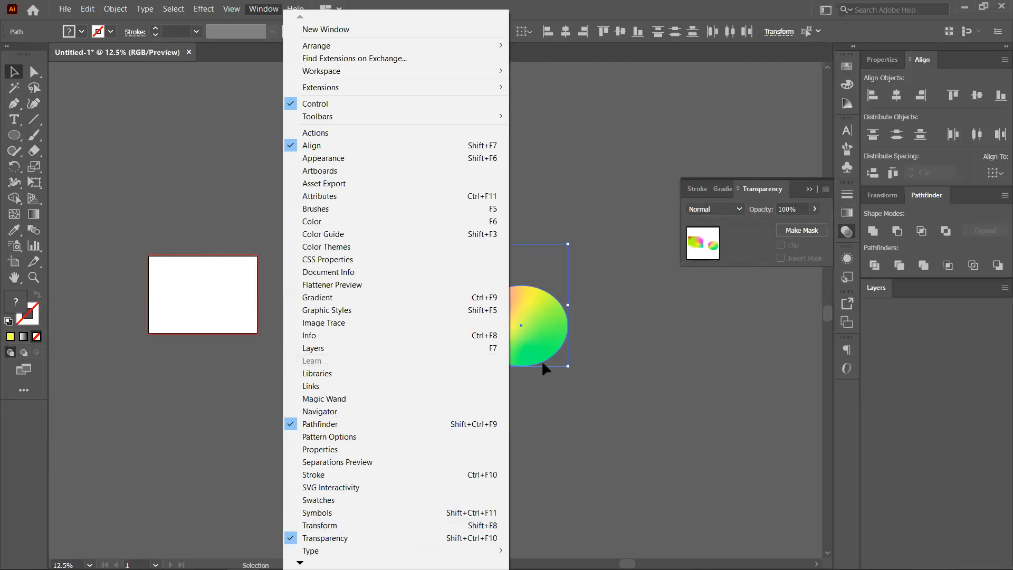
pyautogui.click(549, 371)
pyautogui.press('Delete')
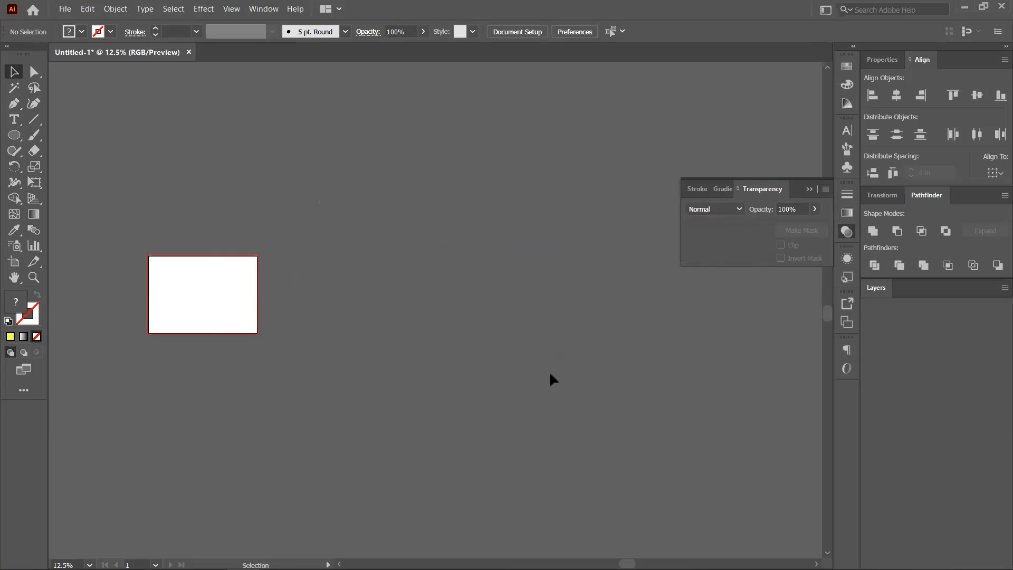
# Draw a large yellow ellipse right of the rectangle and move it down slightly left.
pyautogui.click(14, 136)
pyautogui.moveTo(322, 202)
pyautogui.mouseDown()
pyautogui.moveTo(418, 301)
pyautogui.moveTo(432, 298)
pyautogui.mouseUp()
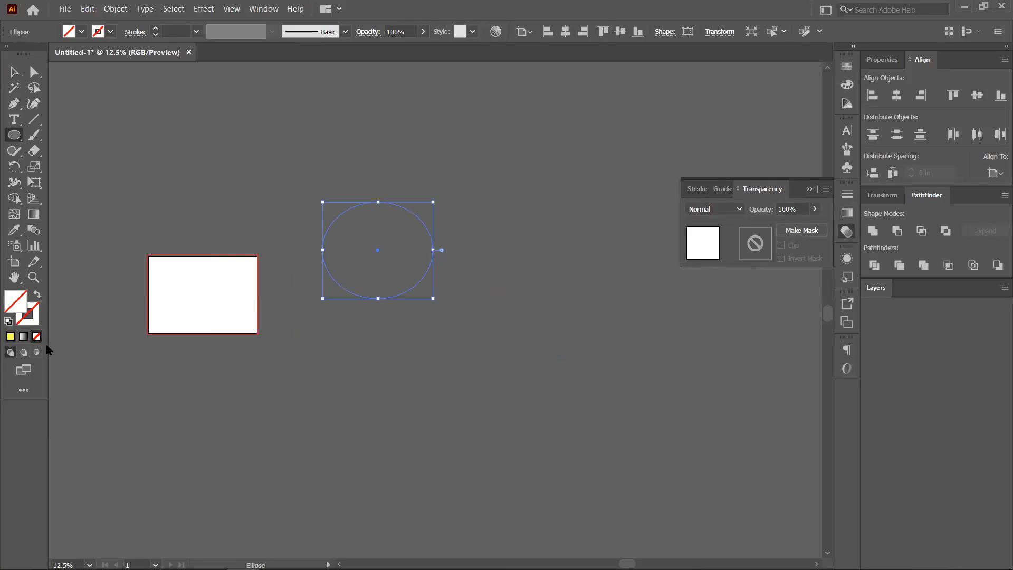
pyautogui.press('v')
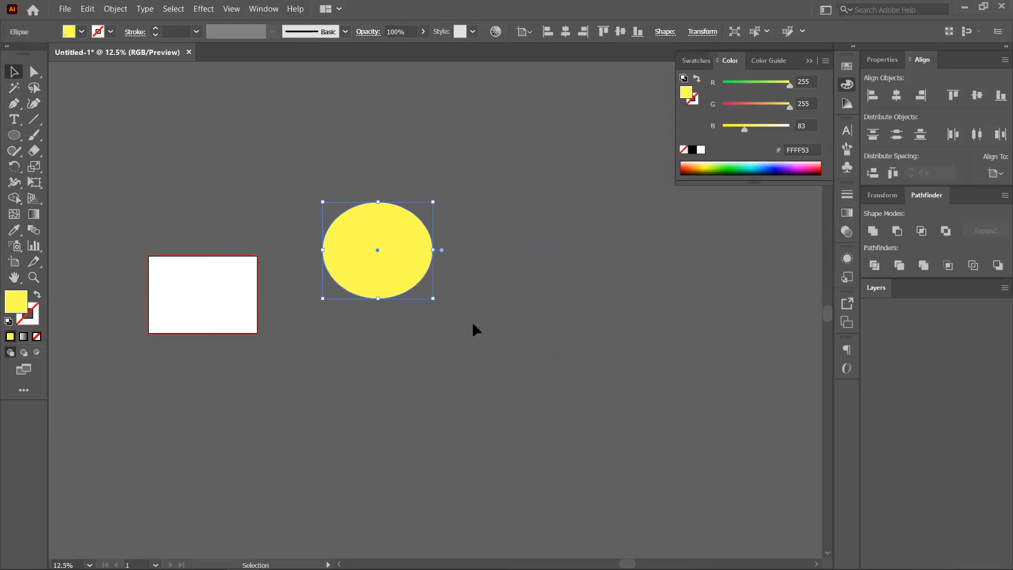
pyautogui.moveTo(416, 247); pyautogui.dragTo(407, 292)
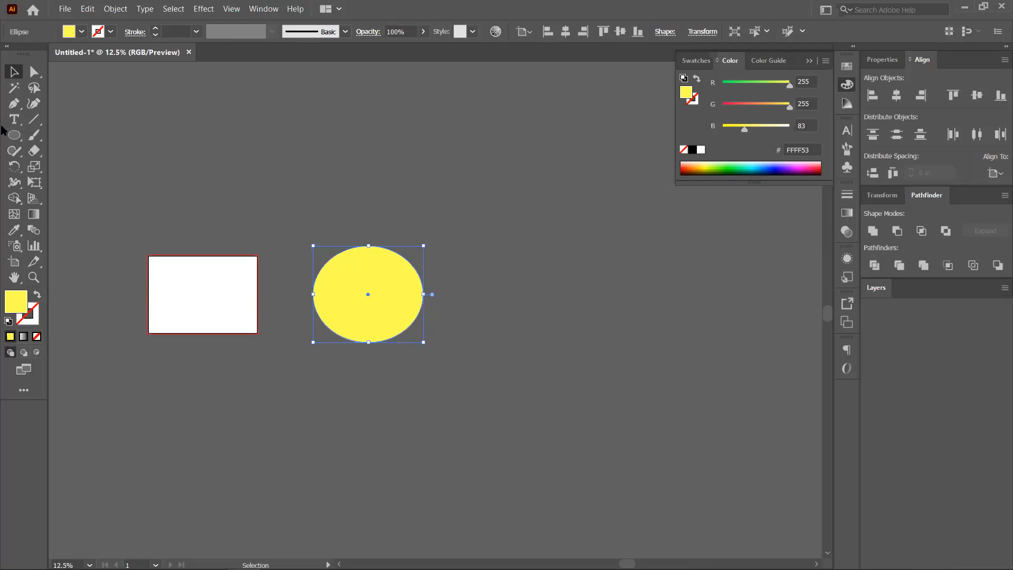
# Draw several test yellow ellipses around the canvas with the Ellipse tool.
pyautogui.click(14, 135)
pyautogui.moveTo(467, 223); pyautogui.dragTo(548, 314)
pyautogui.moveTo(501, 357); pyautogui.dragTo(594, 425)
pyautogui.moveTo(385, 373); pyautogui.dragTo(444, 454)
pyautogui.moveTo(389, 188); pyautogui.dragTo(478, 238)
pyautogui.moveTo(474, 142); pyautogui.dragTo(550, 181)
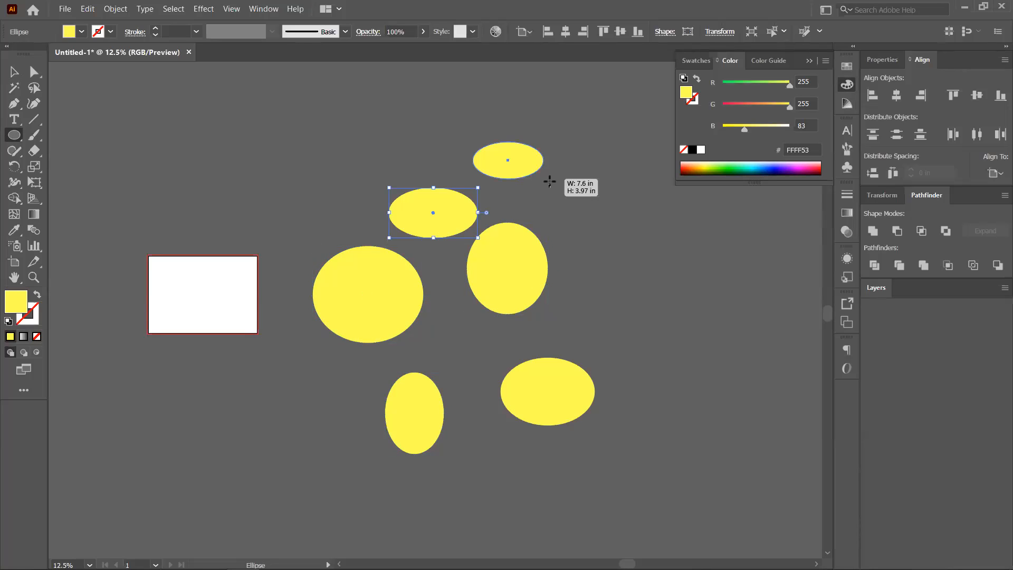
pyautogui.moveTo(574, 228); pyautogui.dragTo(633, 314)
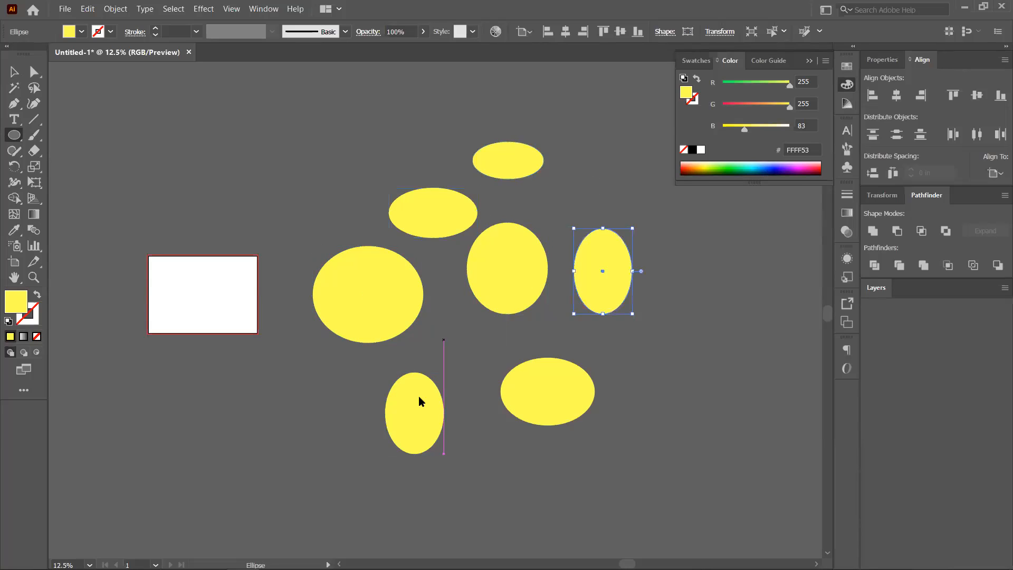
pyautogui.click(534, 307)
pyautogui.press('Escape')
# Shift the tall and round test ellipses left and draw another yellow ellipse at the upper left.
pyautogui.click(13, 72)
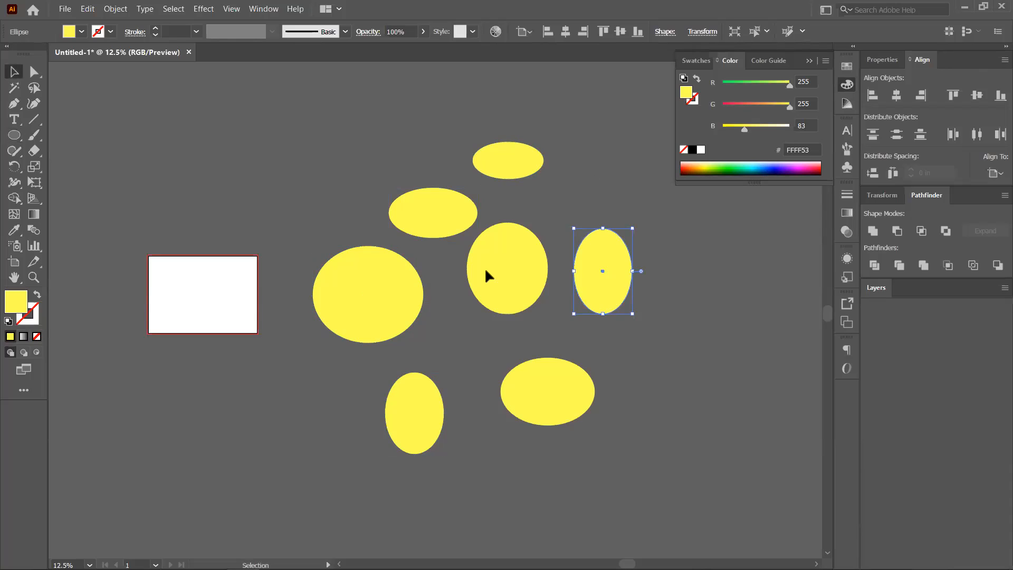
pyautogui.moveTo(591, 272); pyautogui.dragTo(550, 272)
pyautogui.moveTo(482, 291); pyautogui.dragTo(499, 303)
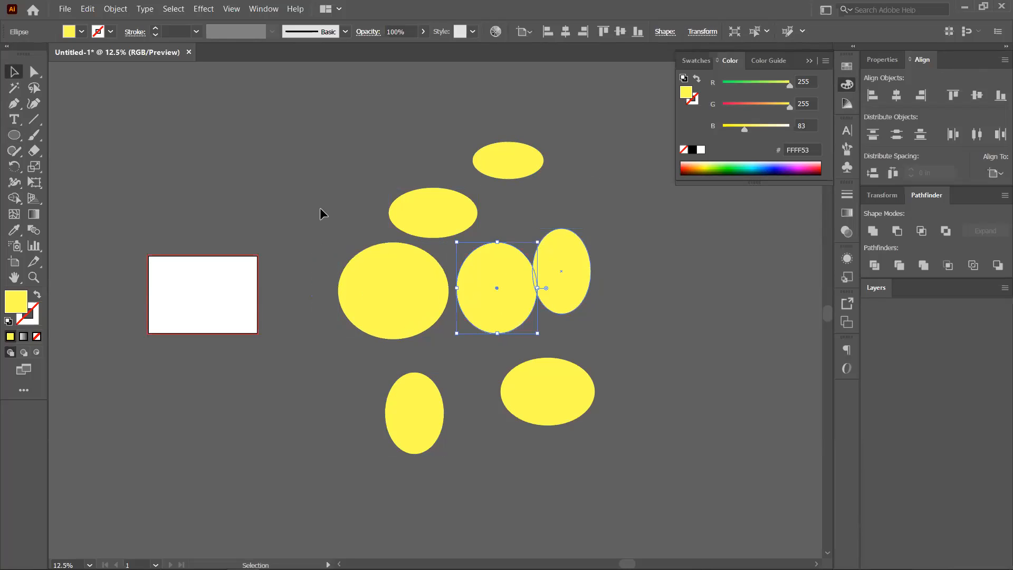
pyautogui.moveTo(195, 134); pyautogui.dragTo(272, 188)
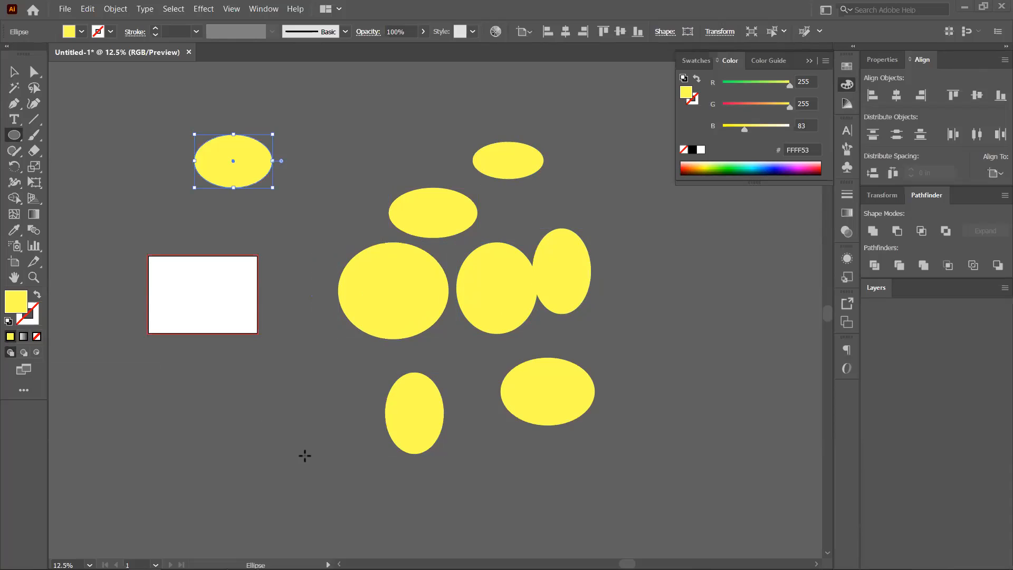
pyautogui.click(480, 332)
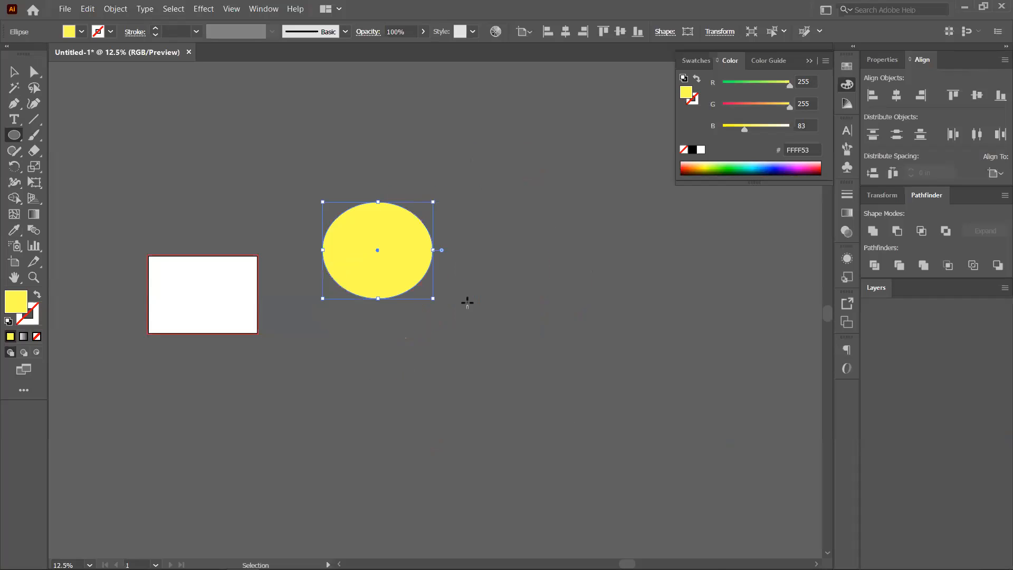
pyautogui.click(23, 353)
pyautogui.moveTo(384, 248)
pyautogui.mouseDown()
pyautogui.moveTo(520, 343)
pyautogui.moveTo(546, 377)
pyautogui.mouseUp()
pyautogui.click(712, 164)
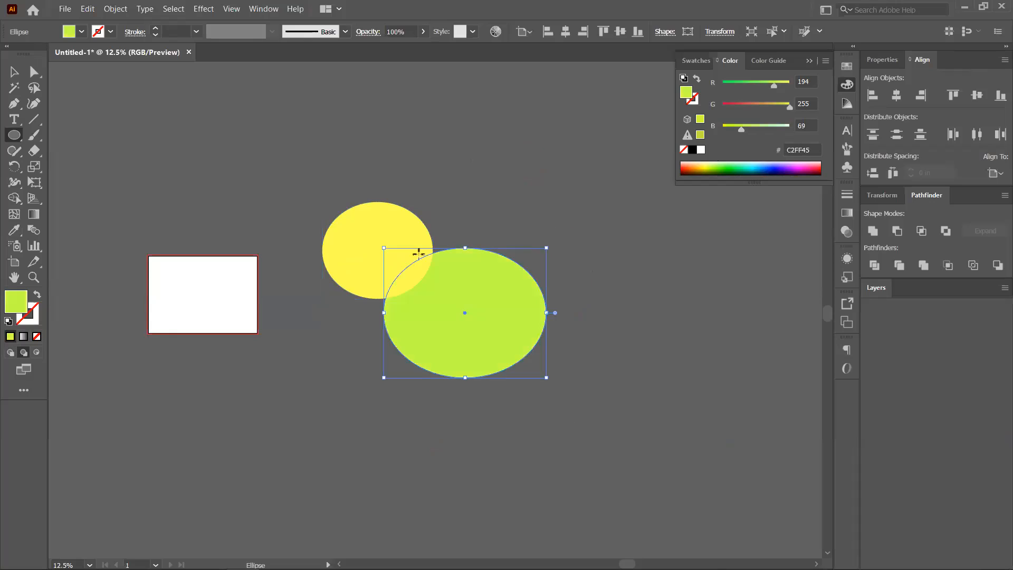
pyautogui.click(786, 168)
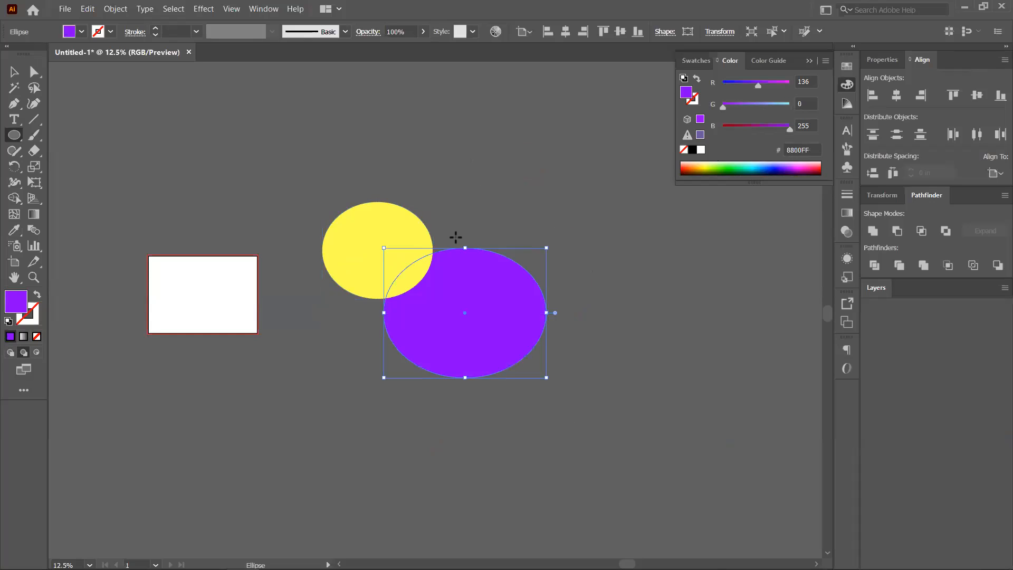
pyautogui.click(538, 315)
pyautogui.moveTo(342, 180); pyautogui.dragTo(411, 247)
pyautogui.moveTo(465, 154); pyautogui.dragTo(576, 226)
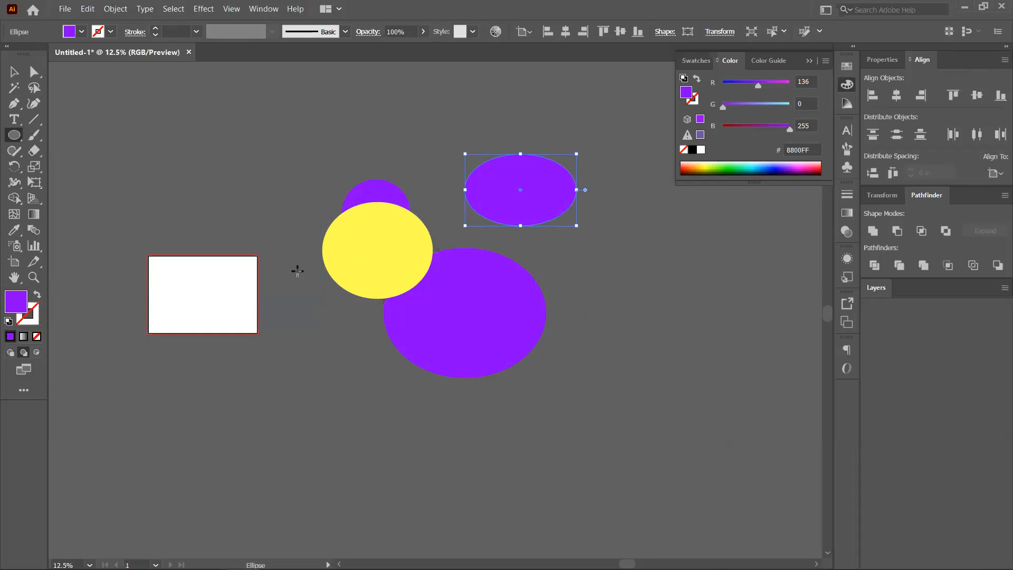
pyautogui.moveTo(298, 272); pyautogui.dragTo(413, 339)
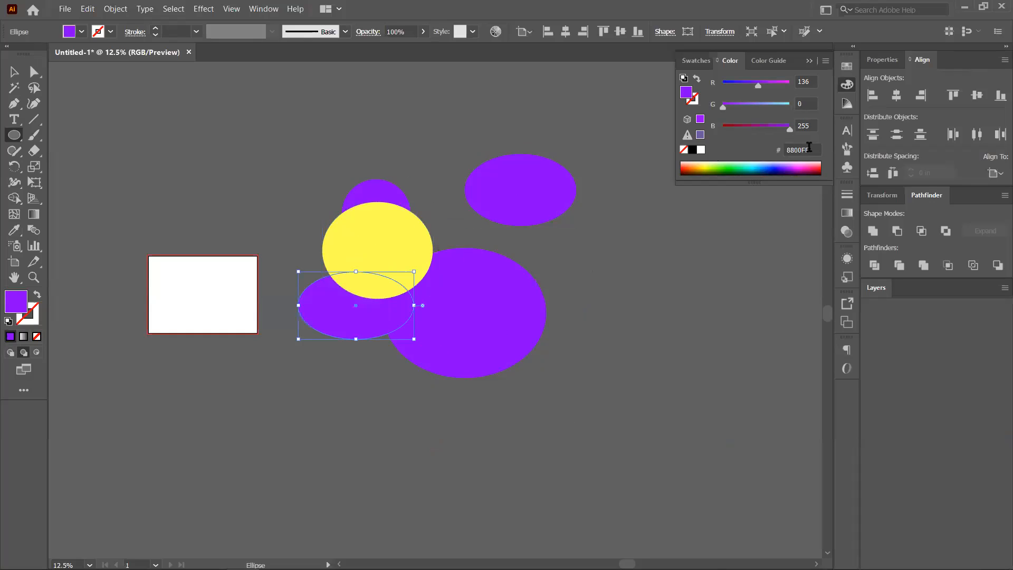
pyautogui.click(724, 167)
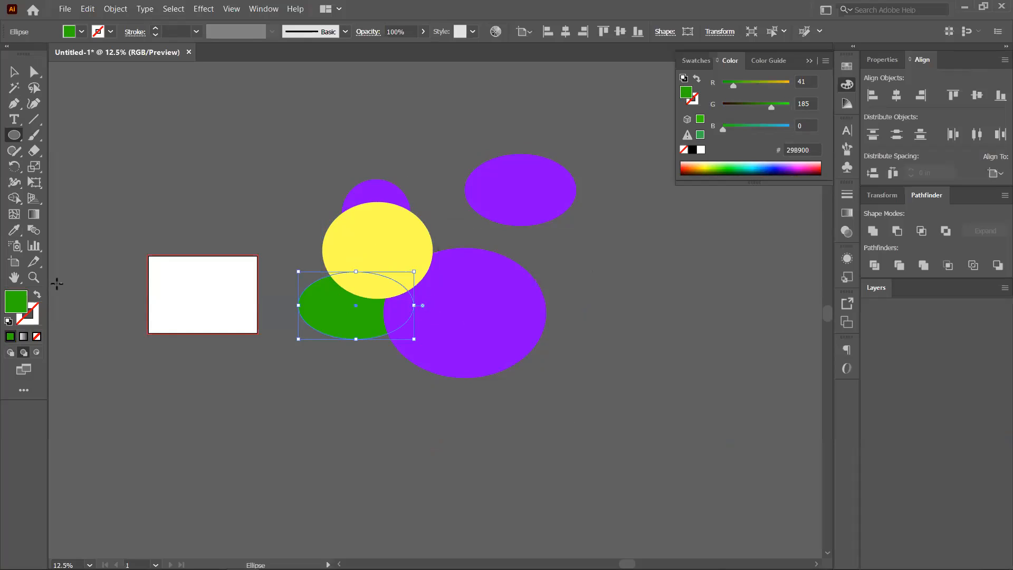
pyautogui.hotkey('ctrl', 'z')
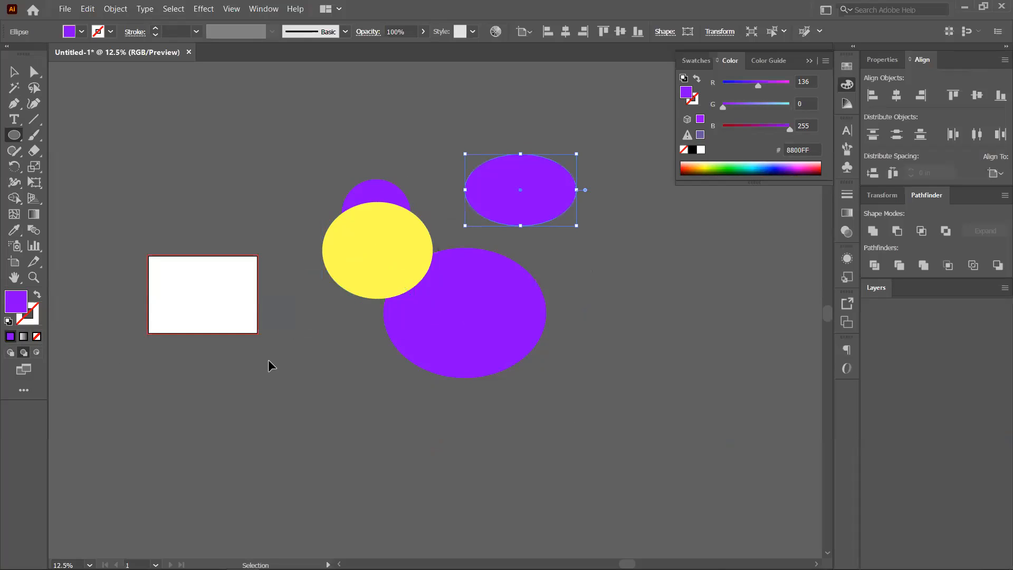
pyautogui.hotkey('ctrl', 'z')
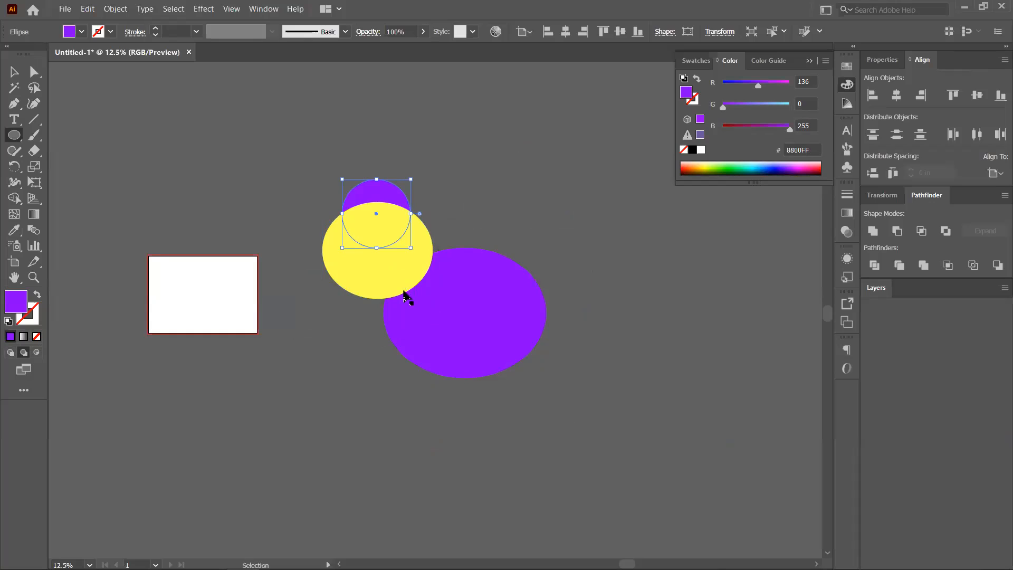
pyautogui.click(10, 353)
pyautogui.moveTo(345, 357); pyautogui.dragTo(389, 400)
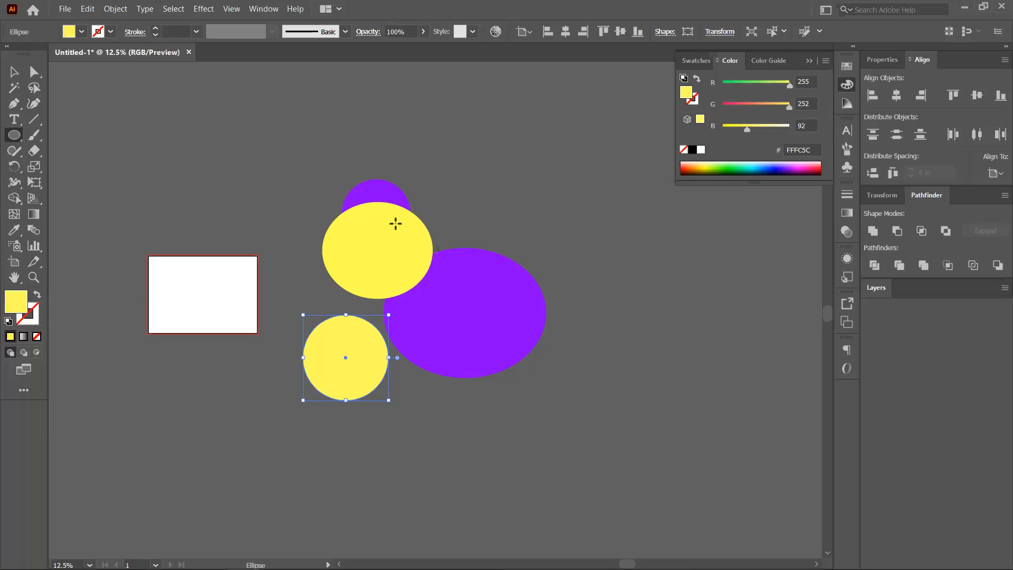
pyautogui.click(723, 168)
pyautogui.moveTo(357, 233); pyautogui.dragTo(466, 284)
pyautogui.moveTo(384, 186); pyautogui.dragTo(457, 242)
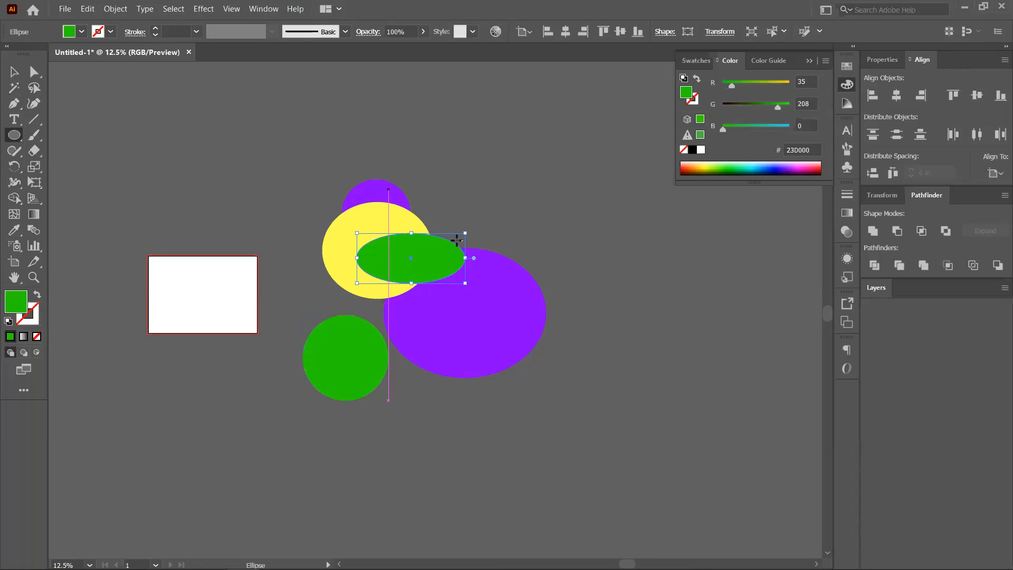
pyautogui.click(777, 171)
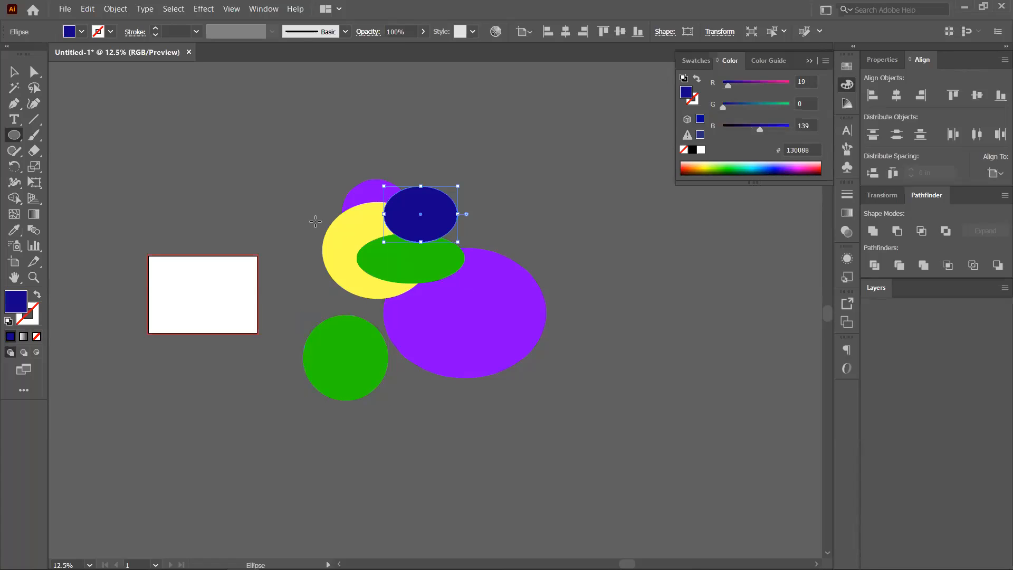
pyautogui.hotkey('ctrl', 'z')
pyautogui.hotkey('ctrl', 'z')
pyautogui.hotkey('ctrl', 'z')
pyautogui.hotkey('ctrl', 'z')
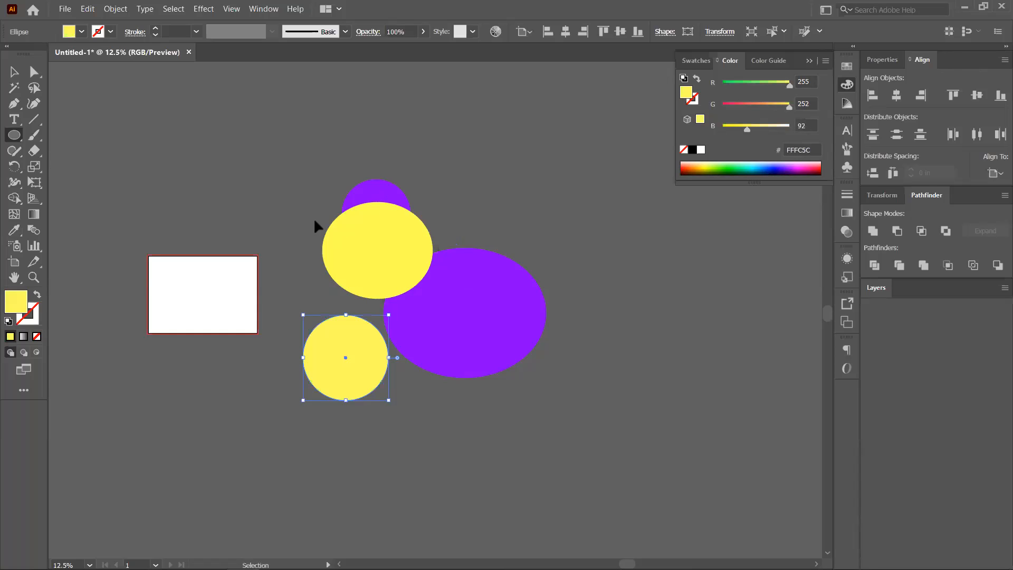
pyautogui.hotkey('ctrl', 'z')
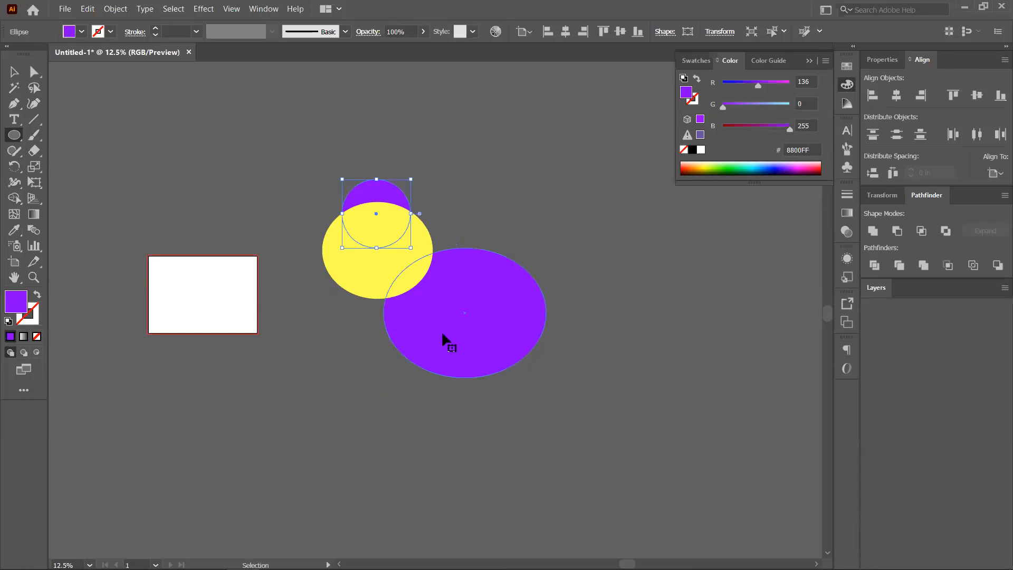
pyautogui.hotkey('ctrl', 'z')
pyautogui.hotkey('ctrl', 'z')
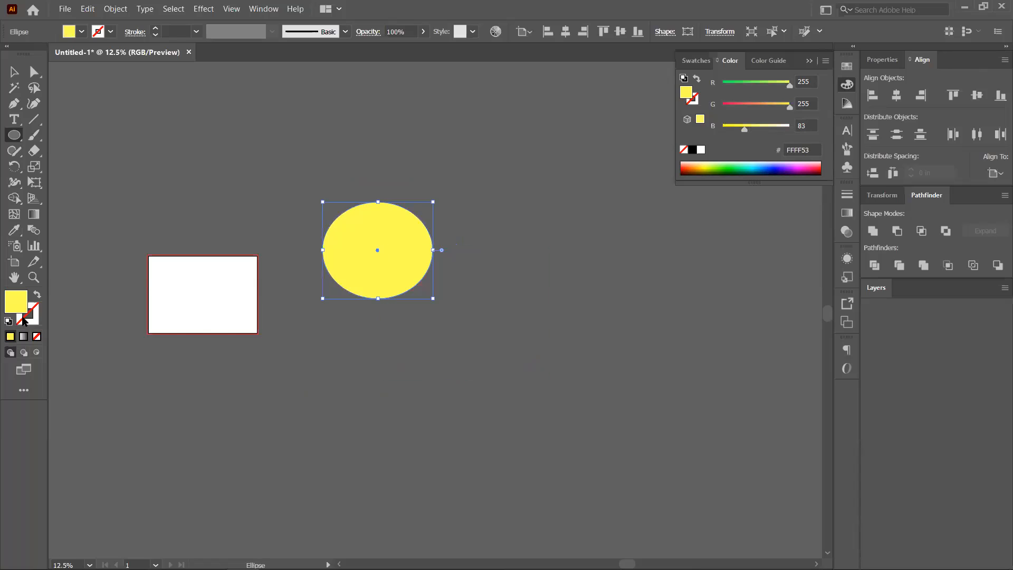
# In Draw Inside mode, draw yellow-green (#ADFF17) spots clipped inside the yellow ellipse, undoing the last one.
pyautogui.click(37, 353)
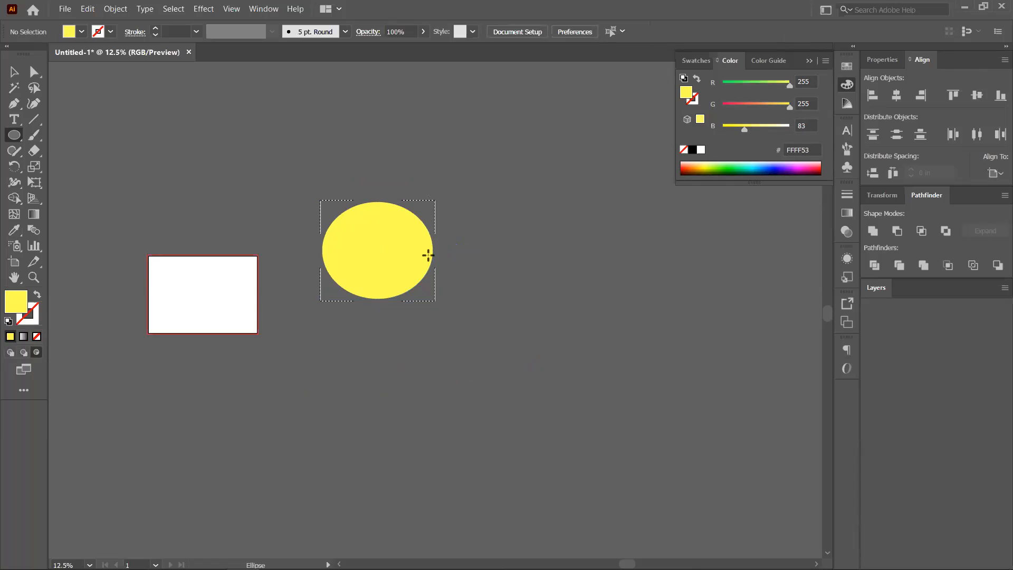
pyautogui.moveTo(405, 245); pyautogui.dragTo(496, 327)
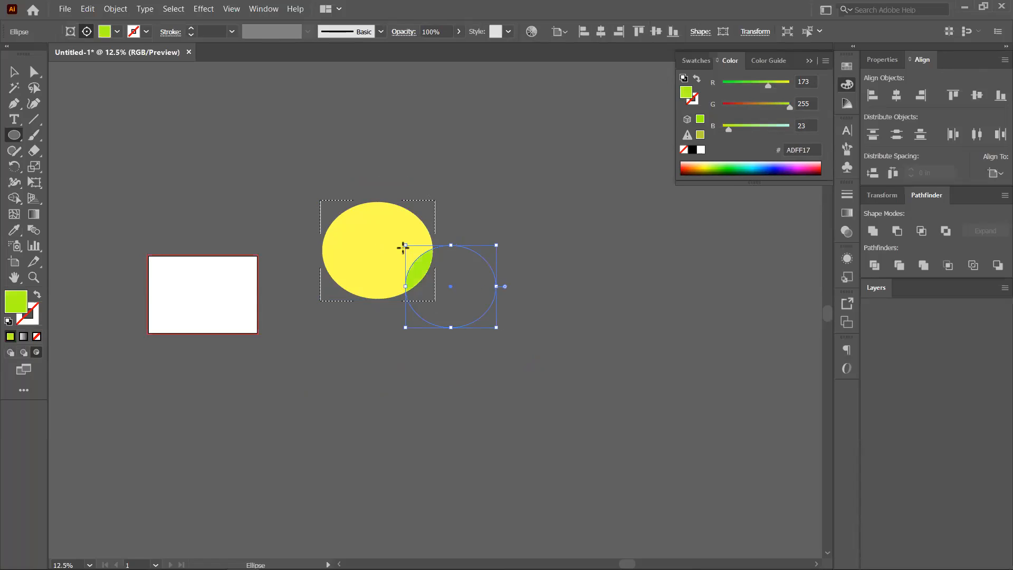
pyautogui.moveTo(335, 178); pyautogui.dragTo(402, 240)
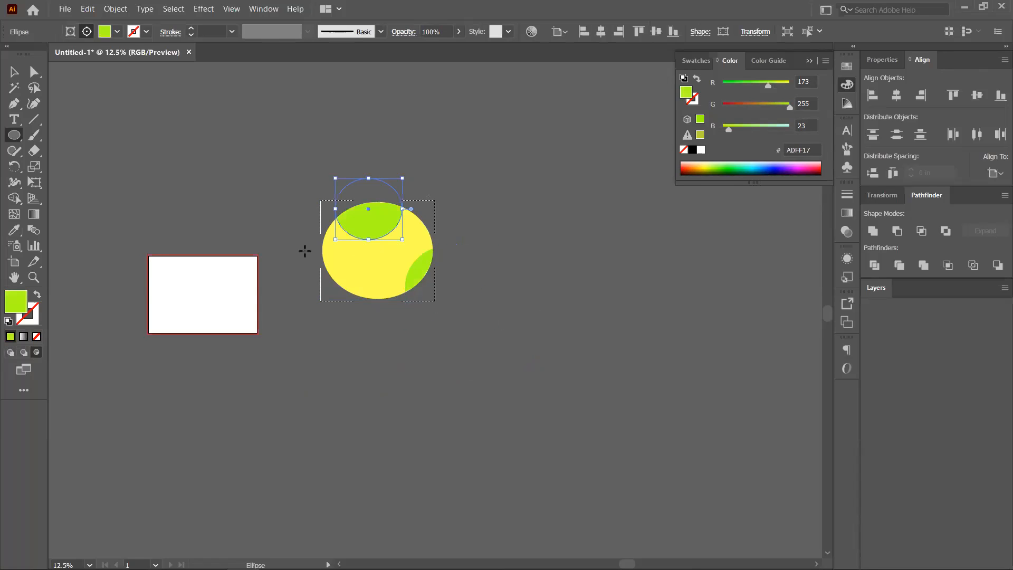
pyautogui.moveTo(385, 291); pyautogui.dragTo(305, 233)
pyautogui.moveTo(486, 242); pyautogui.dragTo(403, 243)
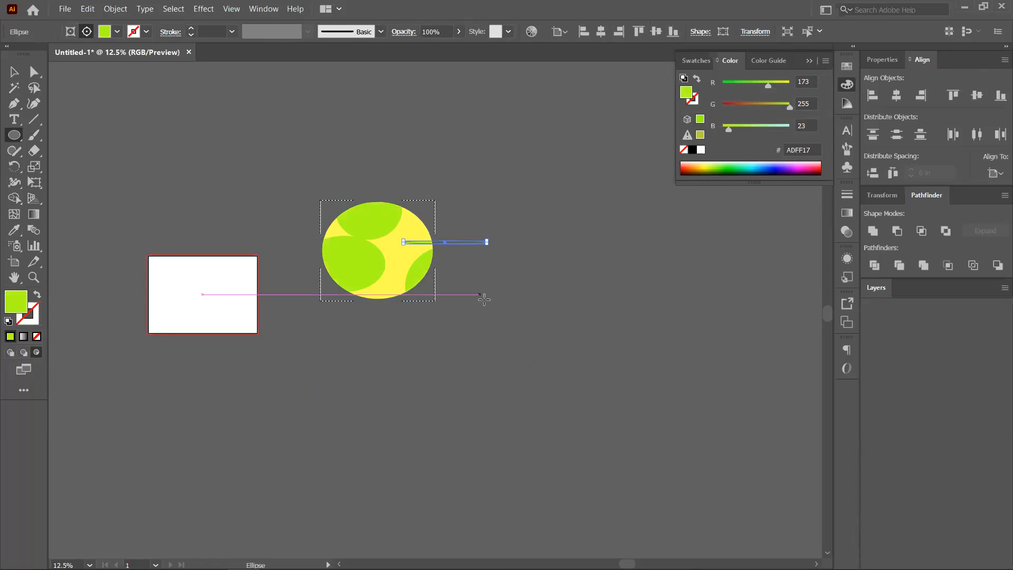
pyautogui.moveTo(480, 294); pyautogui.dragTo(530, 388)
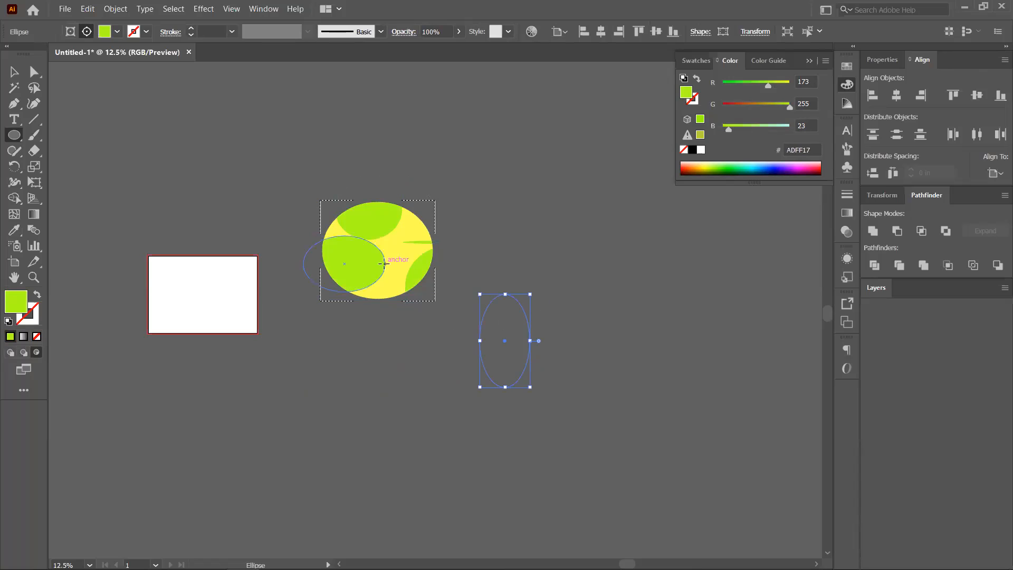
pyautogui.moveTo(419, 311); pyautogui.dragTo(388, 241)
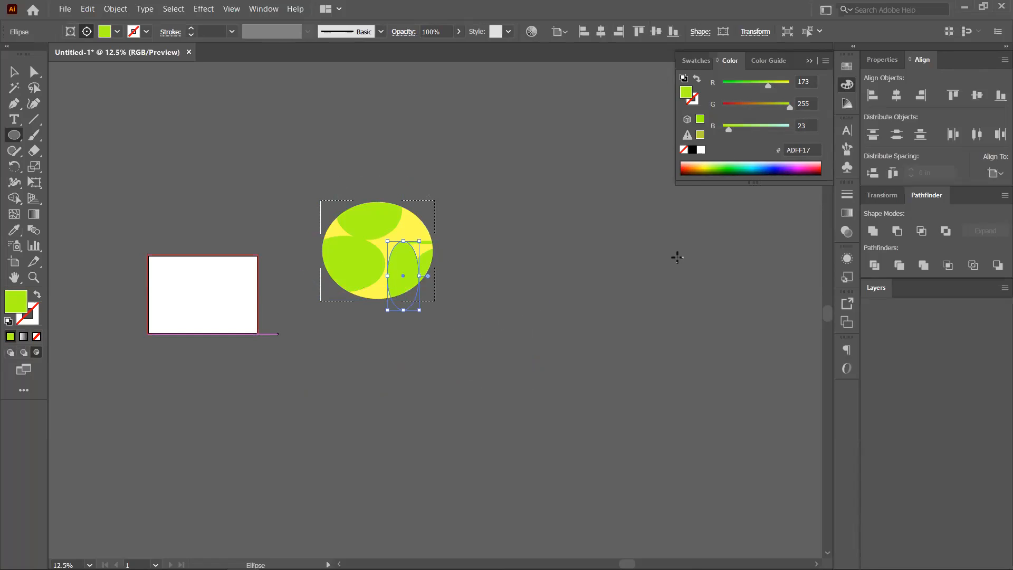
pyautogui.hotkey('ctrl', 'z')
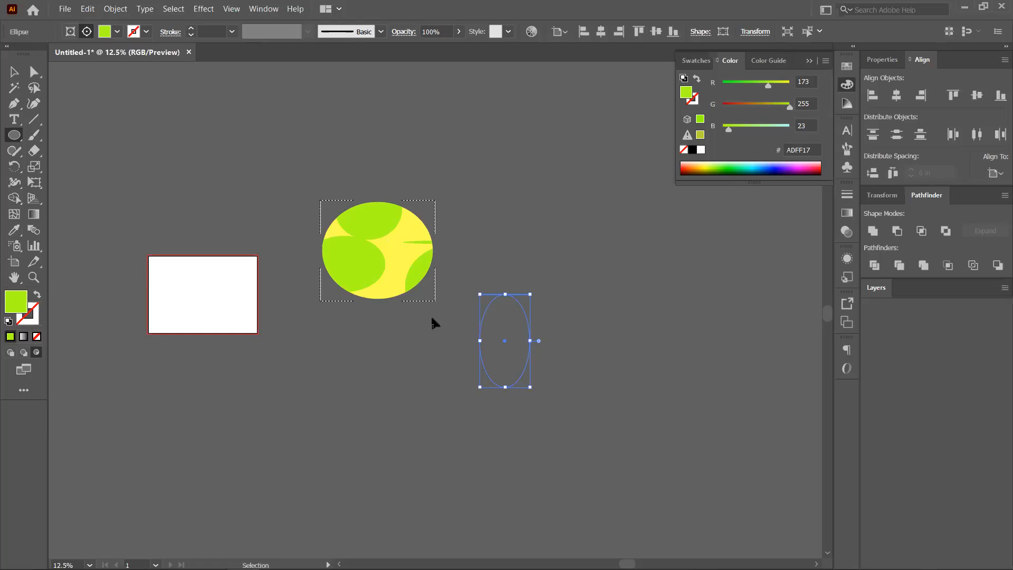
# Undo another spot and draw two more yellow ellipses, at lower right and near the top.
pyautogui.hotkey('ctrl', 'z')
pyautogui.hotkey('ctrl', 'z')
pyautogui.hotkey('ctrl', 'z')
pyautogui.hotkey('ctrl', 'z')
pyautogui.hotkey('ctrl', 'z')
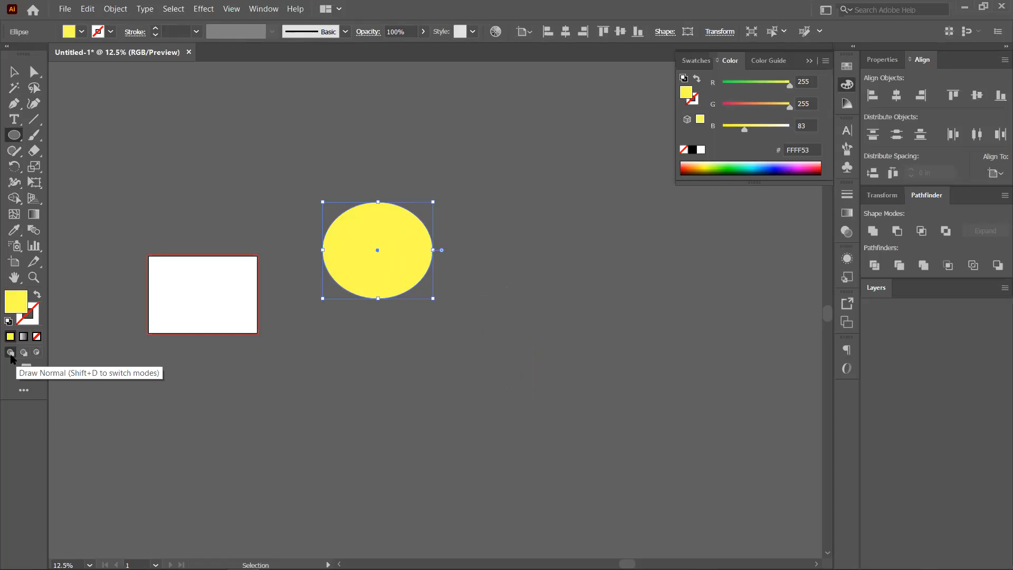
pyautogui.click(524, 285)
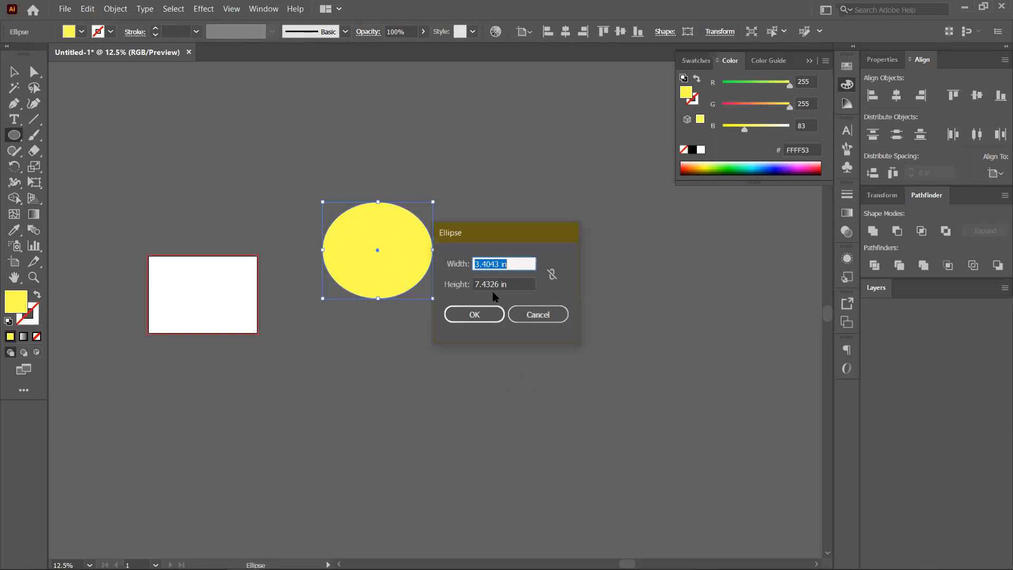
pyautogui.click(536, 316)
pyautogui.moveTo(489, 246)
pyautogui.mouseDown()
pyautogui.moveTo(570, 323)
pyautogui.moveTo(574, 340)
pyautogui.mouseUp()
pyautogui.moveTo(472, 139); pyautogui.dragTo(567, 196)
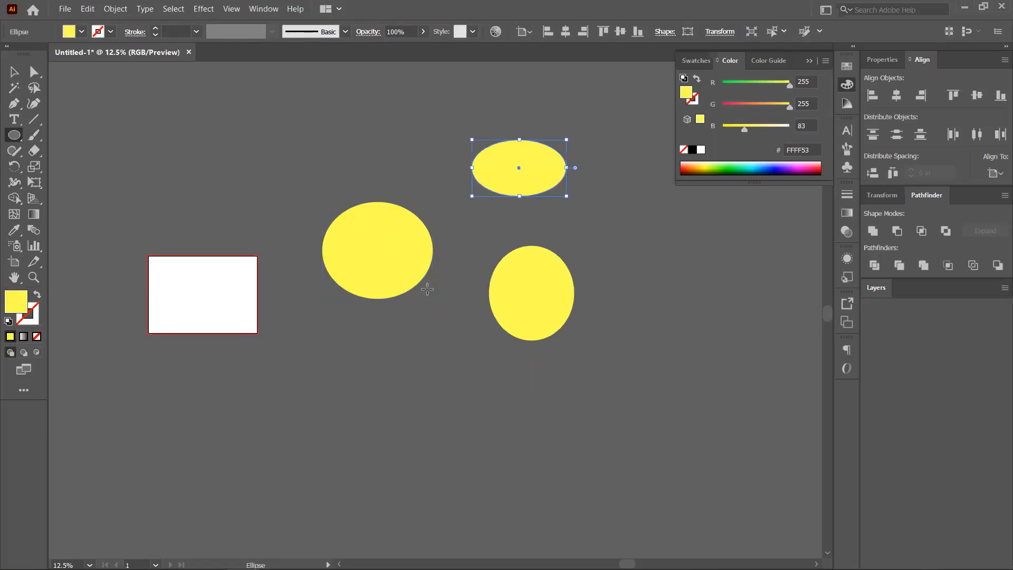
# Draw a green (#45FF6F) ellipse, narrow it vertically and centre it over the left yellow ellipse.
pyautogui.moveTo(378, 238); pyautogui.dragTo(529, 348)
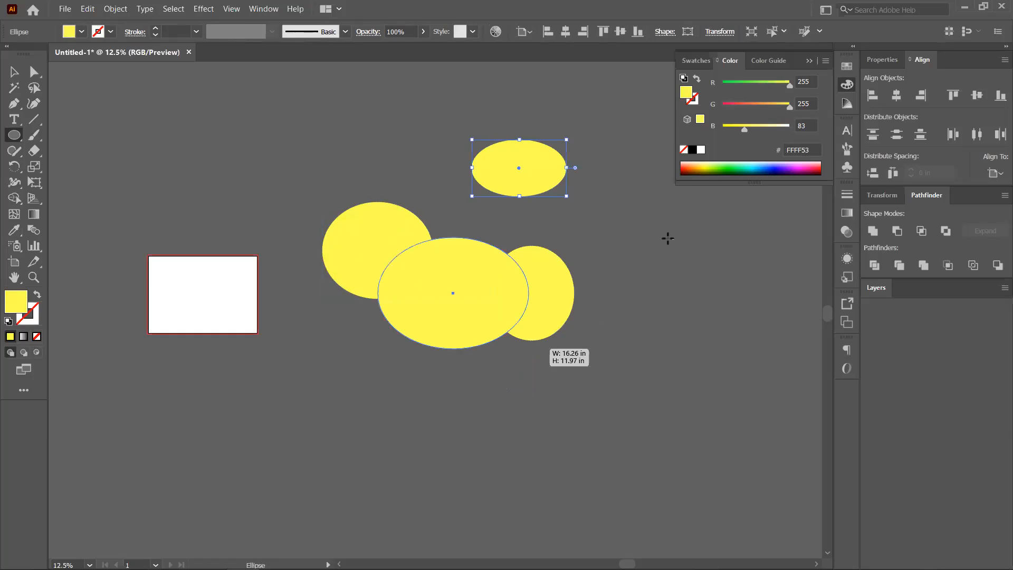
pyautogui.click(733, 165)
pyautogui.click(15, 72)
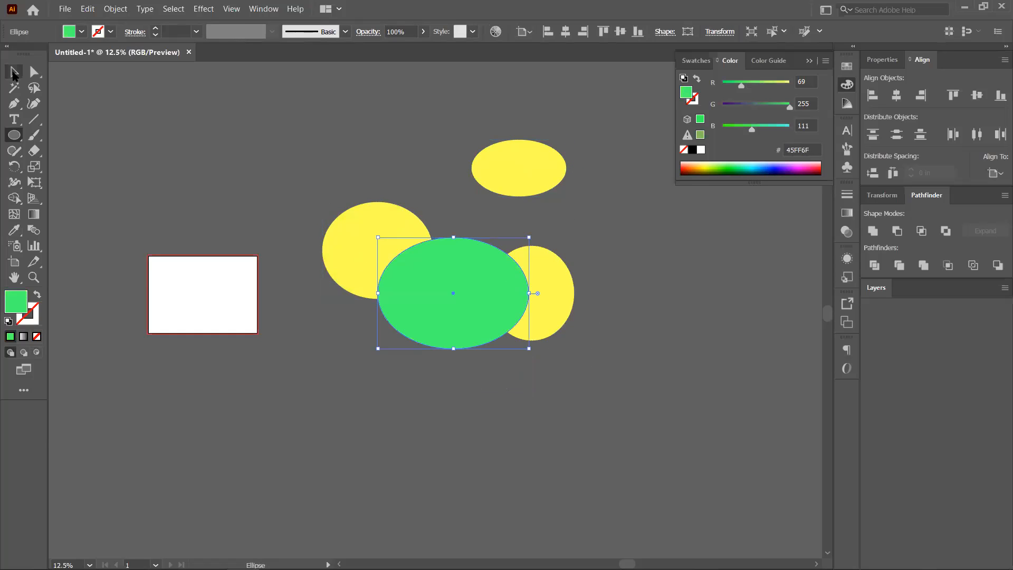
pyautogui.click(355, 176)
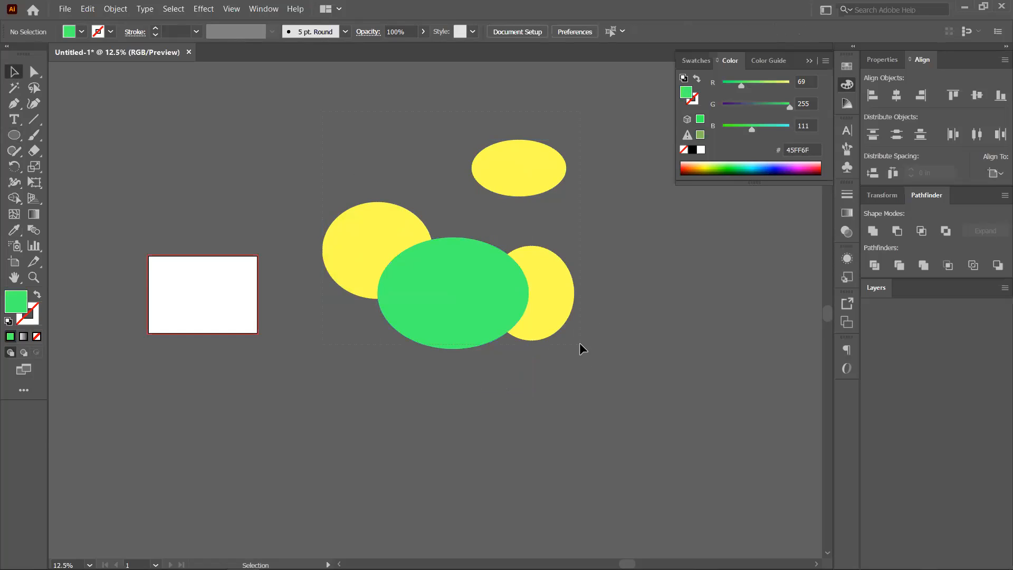
pyautogui.moveTo(475, 263); pyautogui.dragTo(556, 308)
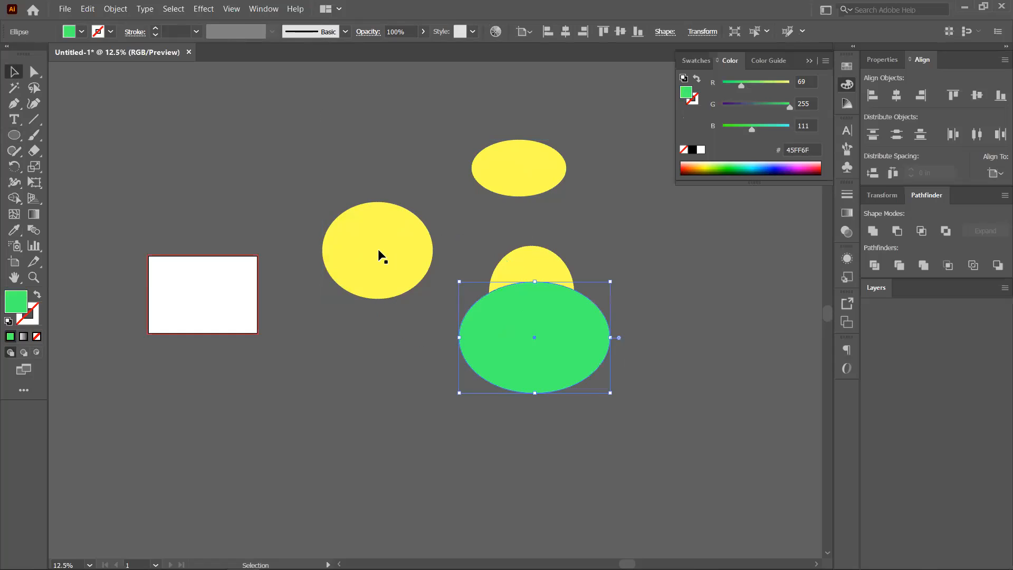
pyautogui.moveTo(379, 247); pyautogui.dragTo(326, 283)
pyautogui.moveTo(522, 337); pyautogui.dragTo(392, 339)
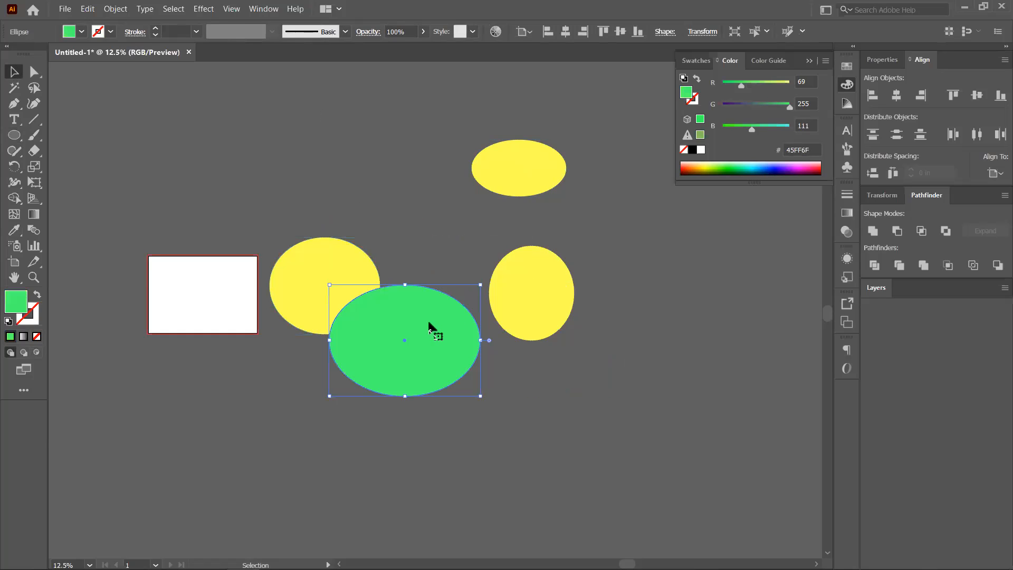
pyautogui.moveTo(480, 285); pyautogui.dragTo(384, 213)
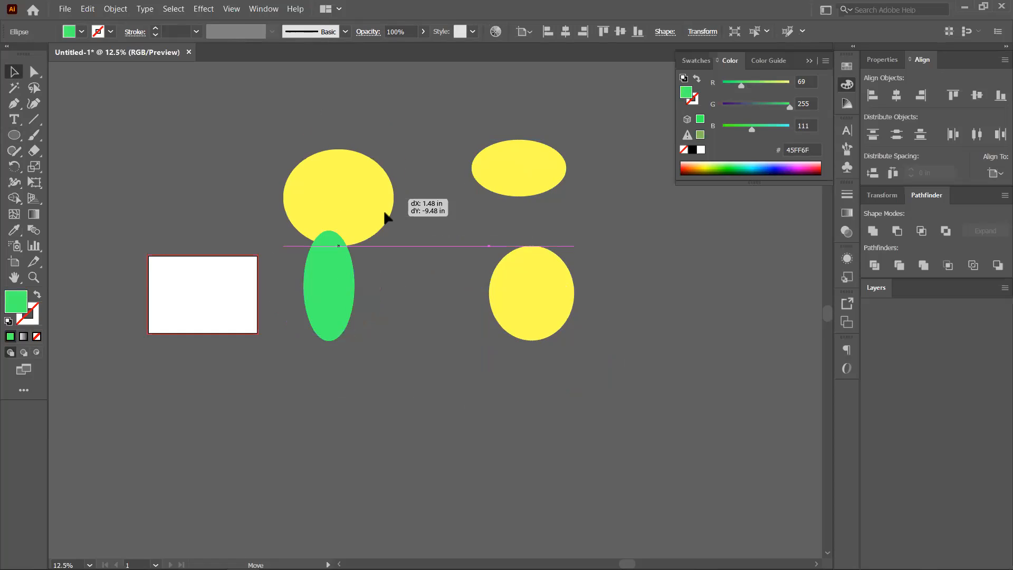
pyautogui.moveTo(371, 283)
pyautogui.mouseDown()
pyautogui.moveTo(378, 292)
pyautogui.moveTo(391, 284)
pyautogui.mouseUp()
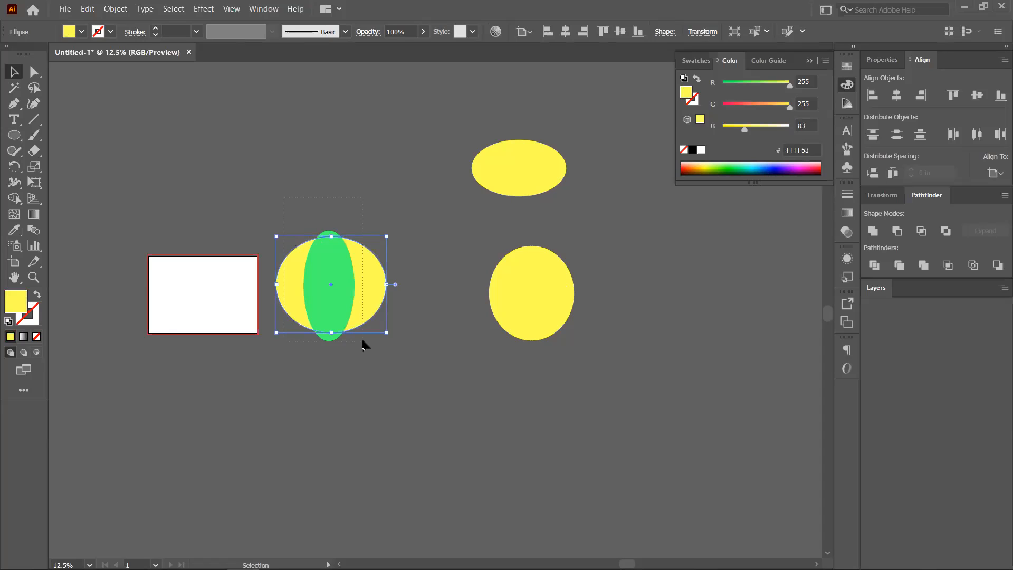
# Clip the yellow ellipse to the green ellipse with Make Clipping Mask, then undo it.
pyautogui.click(278, 183)
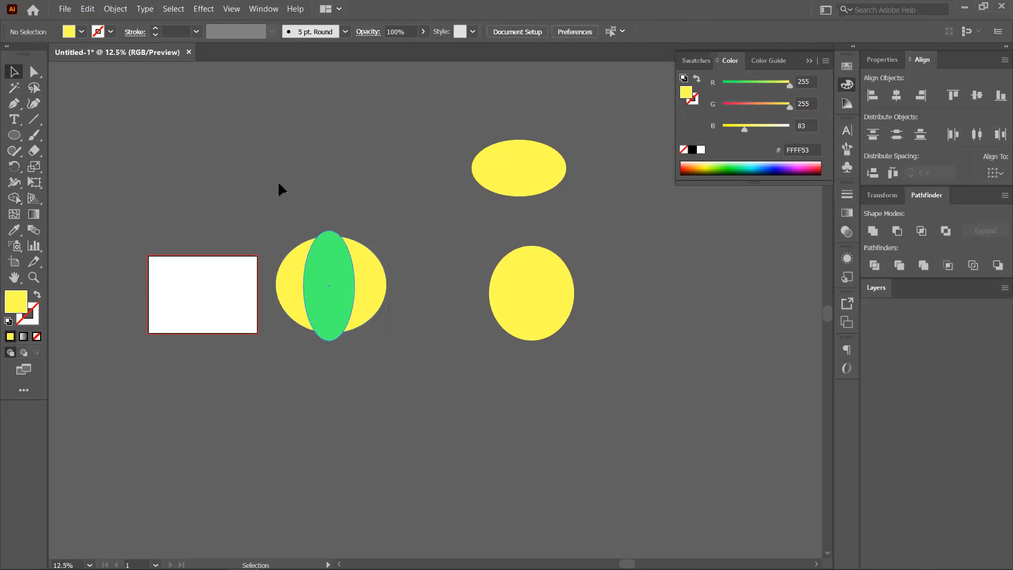
pyautogui.moveTo(389, 366); pyautogui.dragTo(338, 275)
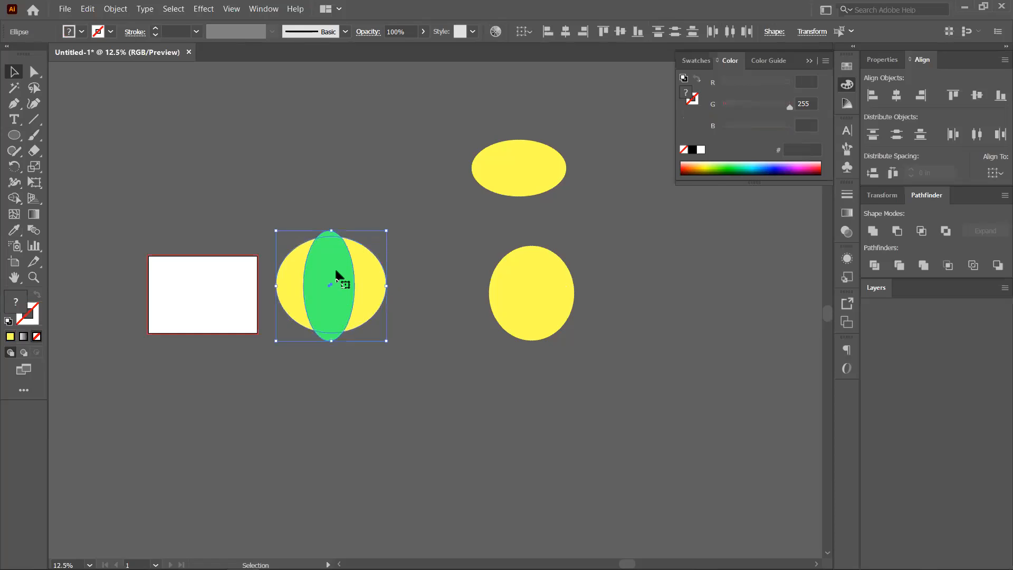
pyautogui.rightClick(338, 274)
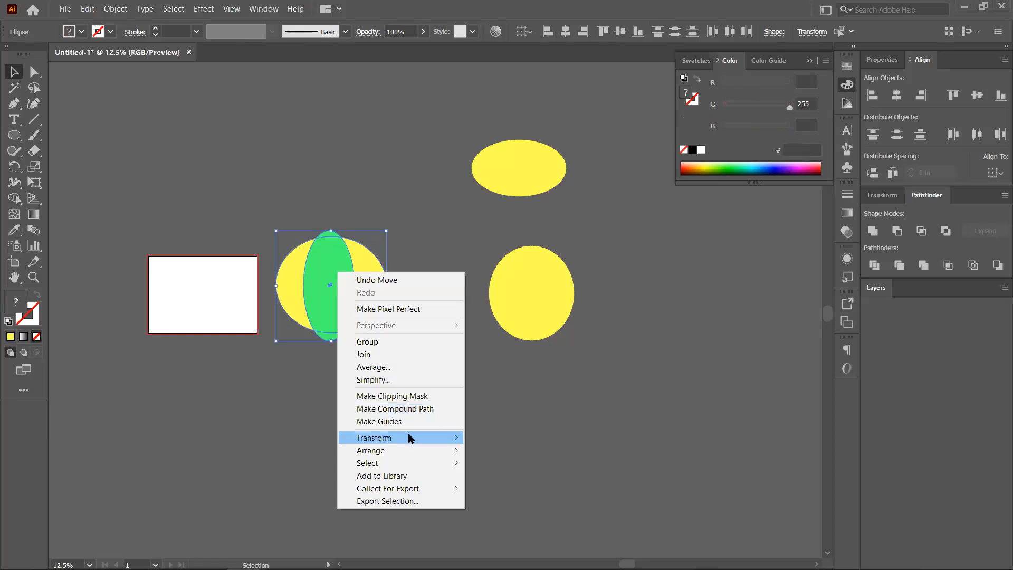
pyautogui.click(399, 393)
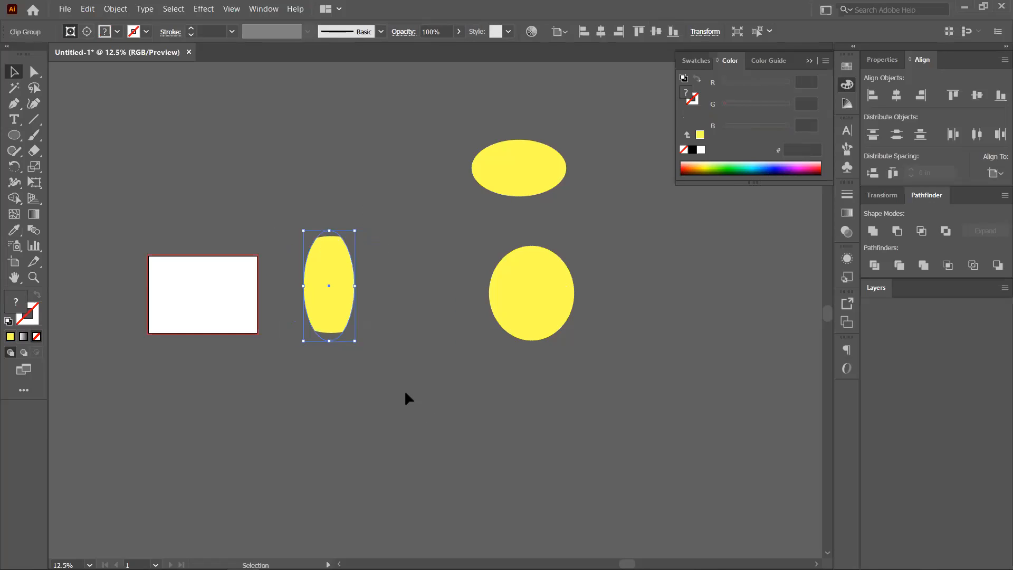
pyautogui.click(370, 386)
pyautogui.hotkey('ctrl', 'z')
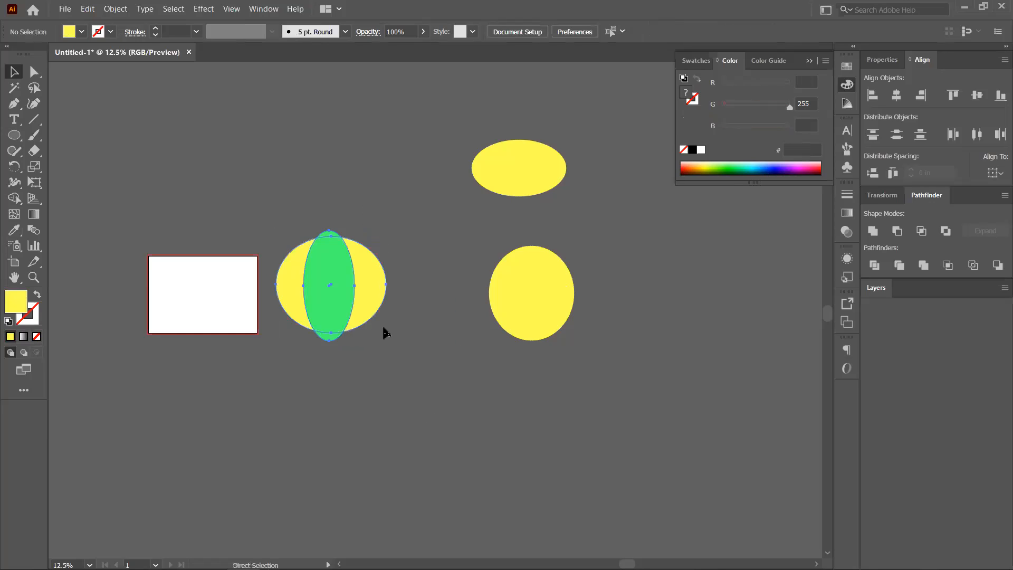
pyautogui.click(397, 345)
# Rearrange the ellipses, moving the green one right and stacking the top yellow ellipse onto the yellow circles.
pyautogui.scroll(-1, 349, 347)
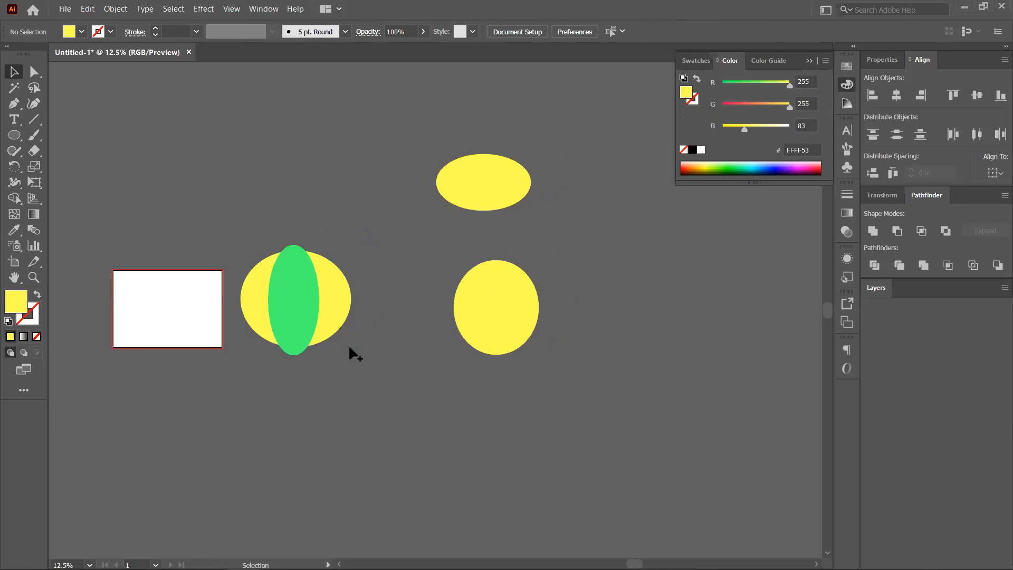
pyautogui.scroll(1, 293, 290)
pyautogui.moveTo(293, 290); pyautogui.dragTo(312, 305)
pyautogui.moveTo(371, 284); pyautogui.dragTo(414, 294)
pyautogui.click(543, 294)
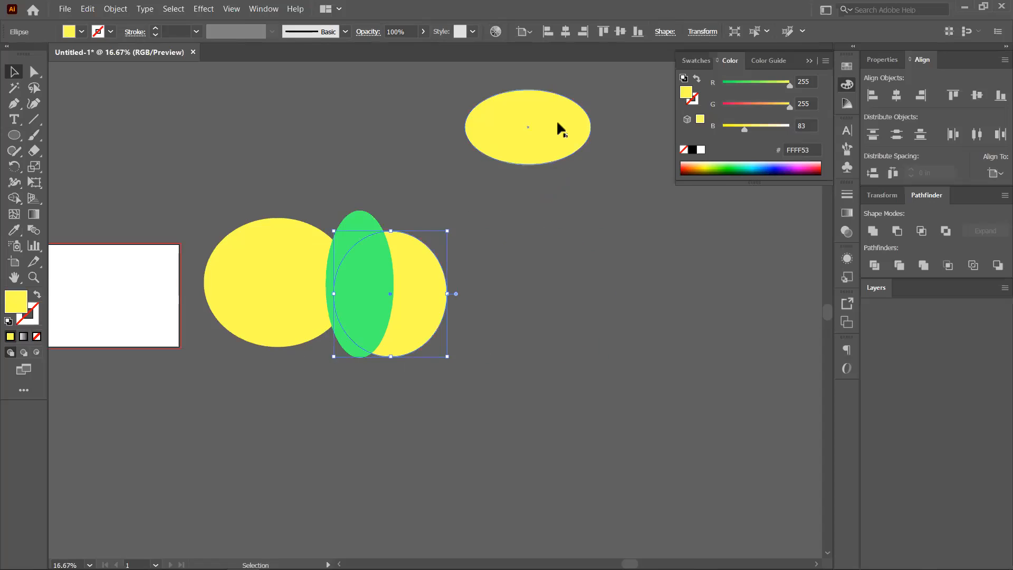
pyautogui.moveTo(556, 123); pyautogui.dragTo(396, 229)
pyautogui.moveTo(366, 310); pyautogui.dragTo(461, 308)
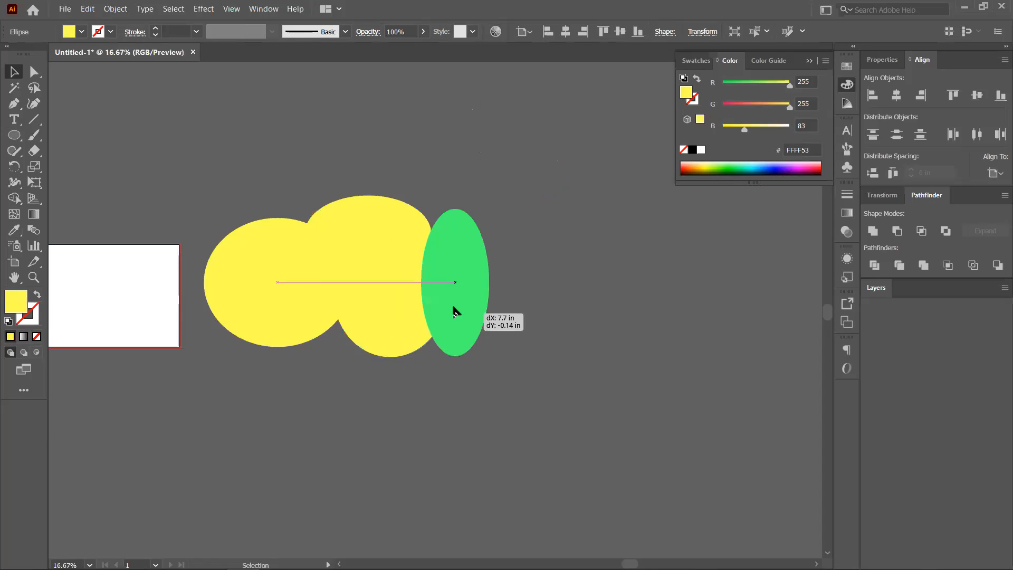
pyautogui.moveTo(395, 327); pyautogui.dragTo(403, 310)
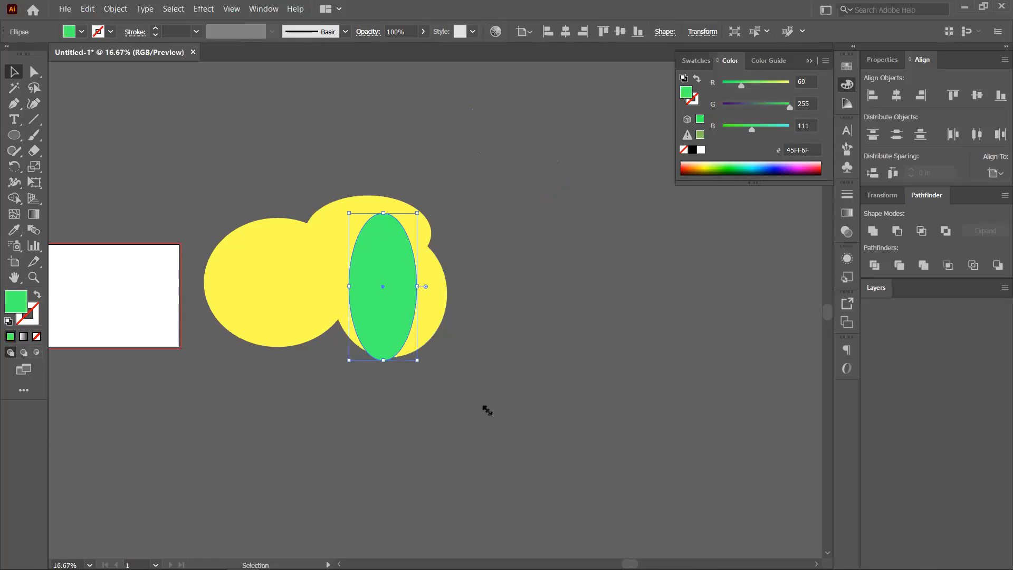
# Shrink and tilt the green ellipse, move the upper yellow ellipse clear, then delete the green ellipse.
pyautogui.moveTo(533, 448); pyautogui.dragTo(547, 366)
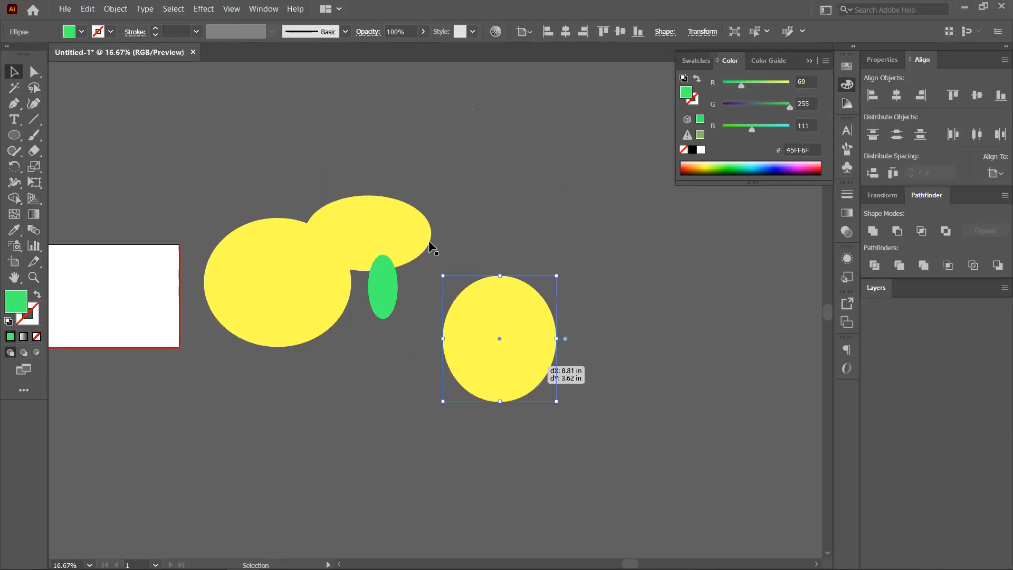
pyautogui.moveTo(427, 218); pyautogui.dragTo(455, 163)
pyautogui.click(396, 286)
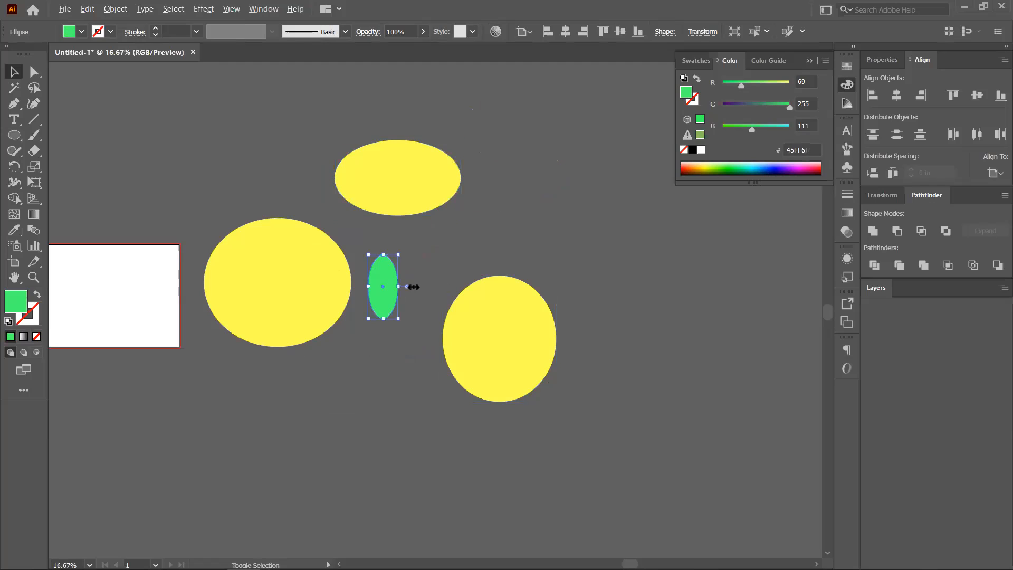
pyautogui.moveTo(397, 319); pyautogui.dragTo(390, 300)
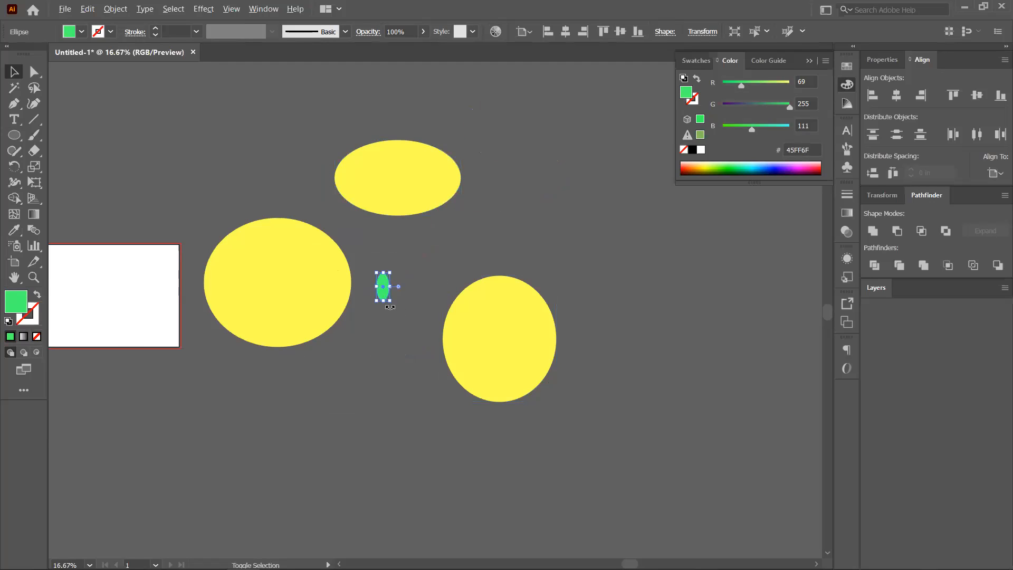
pyautogui.moveTo(412, 324); pyautogui.dragTo(410, 326)
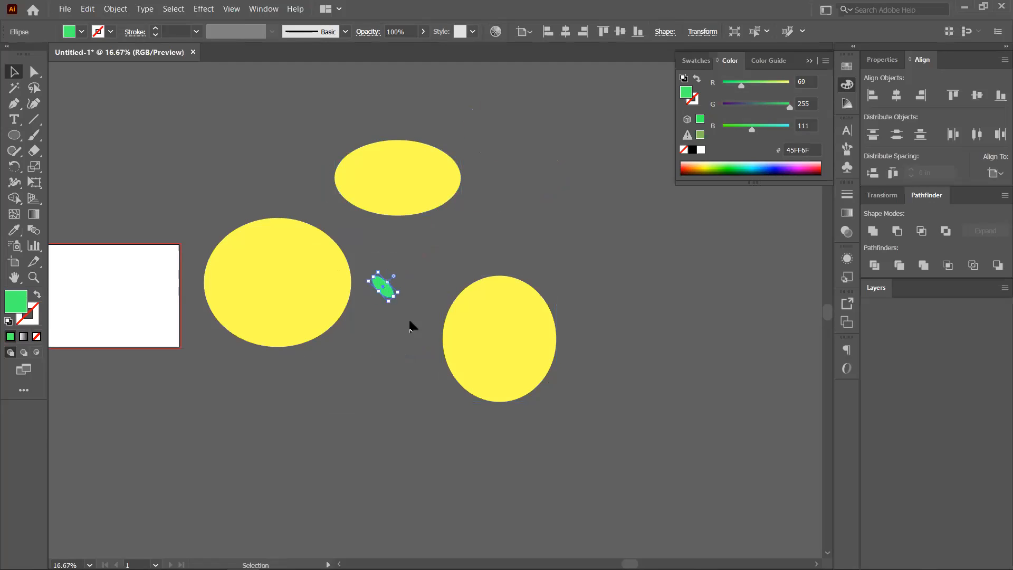
pyautogui.press('Delete')
pyautogui.click(14, 137)
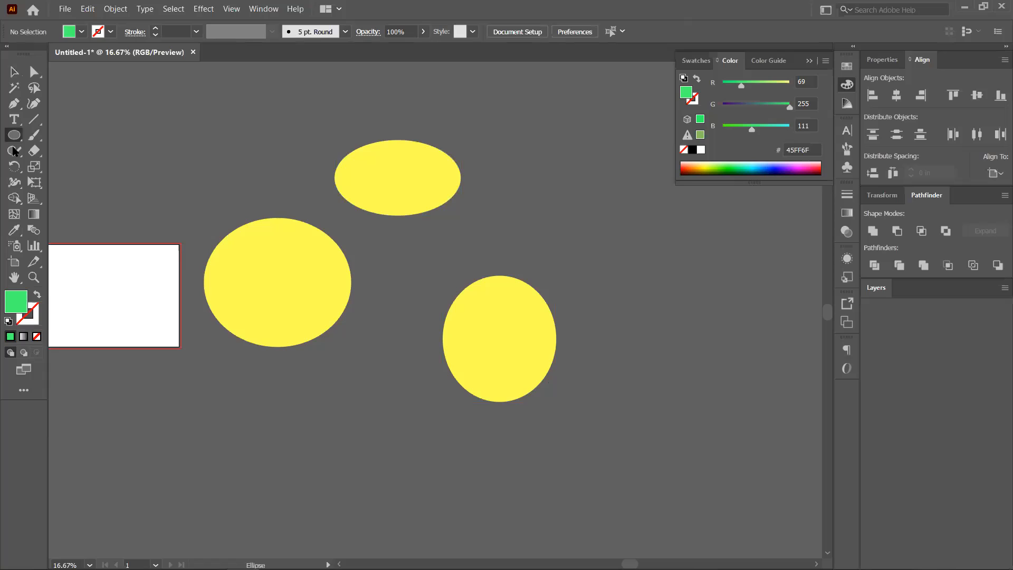
# Draw a large green rectangle over the ellipses and send it to the back.
pyautogui.click(17, 137)
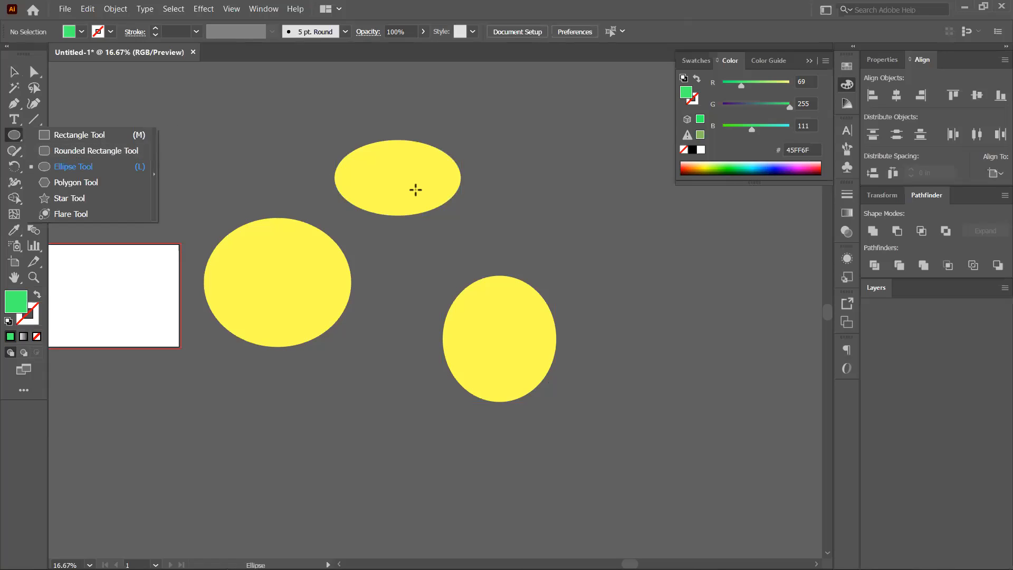
pyautogui.click(208, 134)
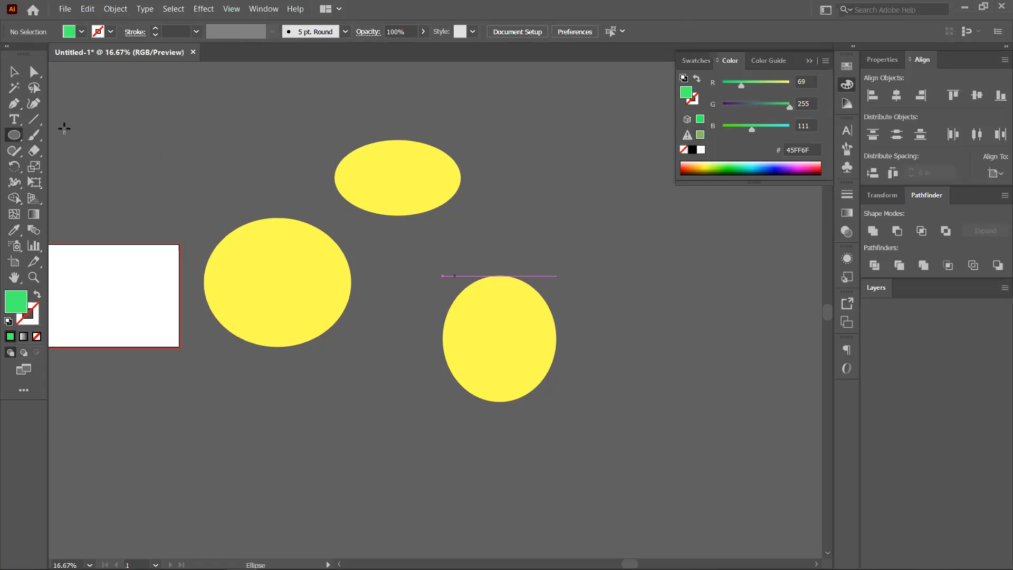
pyautogui.press('m')
pyautogui.moveTo(174, 129)
pyautogui.mouseDown()
pyautogui.moveTo(199, 165)
pyautogui.moveTo(631, 418)
pyautogui.moveTo(643, 450)
pyautogui.mouseUp()
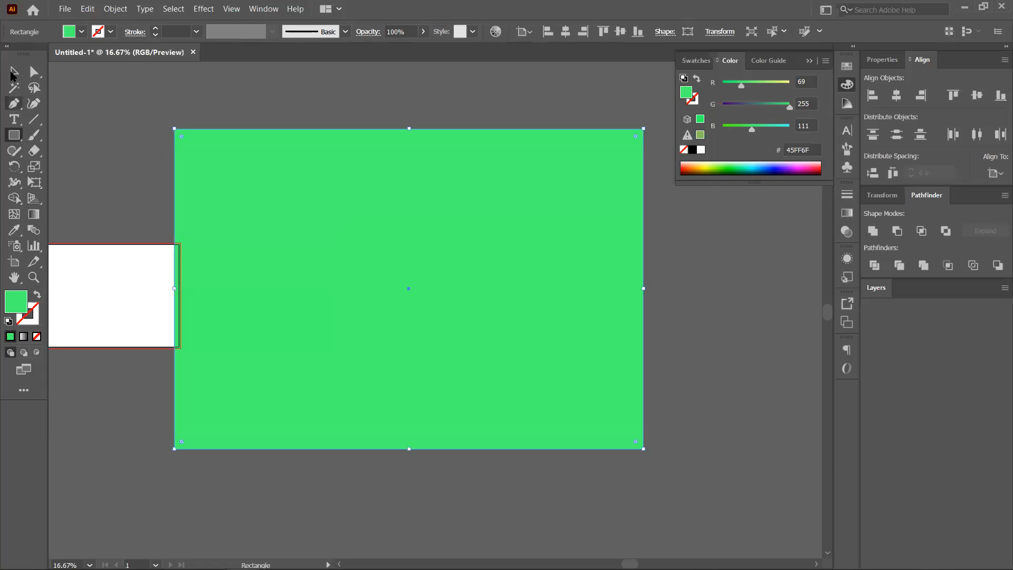
pyautogui.click(13, 73)
pyautogui.hotkey('ctrl', 'shift', '[')
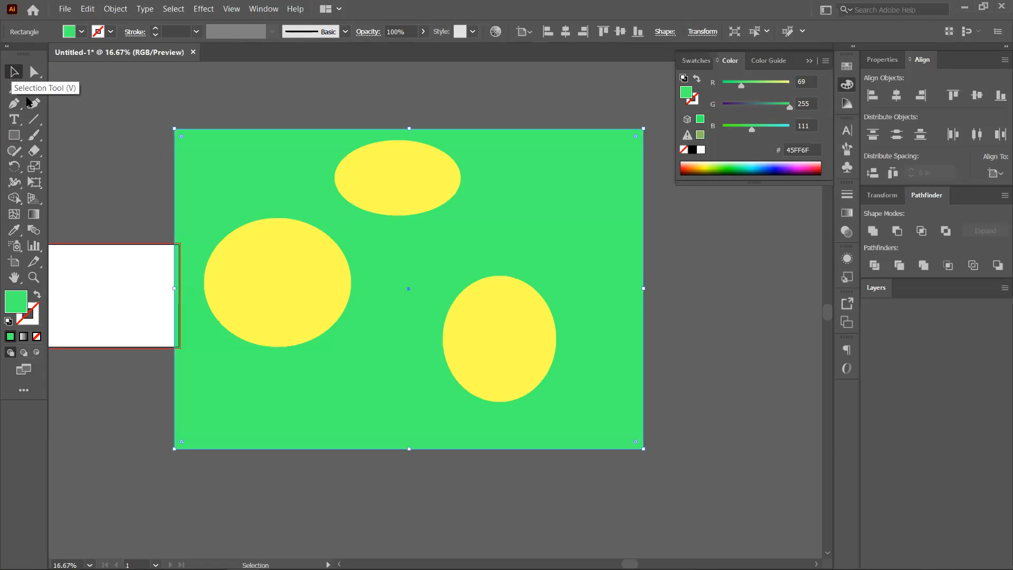
# Draw a new circle at the artboard's right and fill it purple (9E00D0).
pyautogui.rightClick(14, 137)
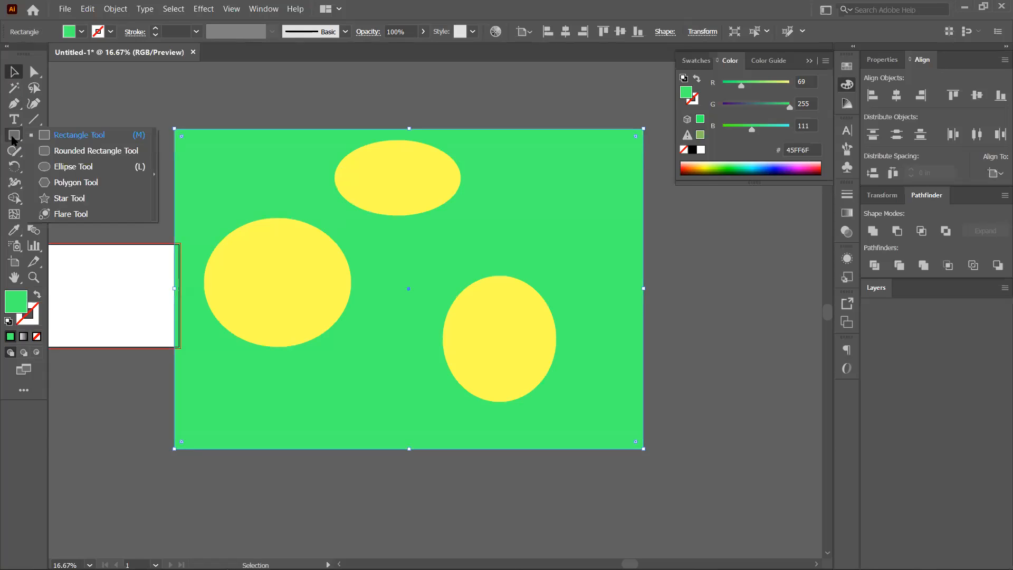
pyautogui.moveTo(576, 197); pyautogui.dragTo(717, 331)
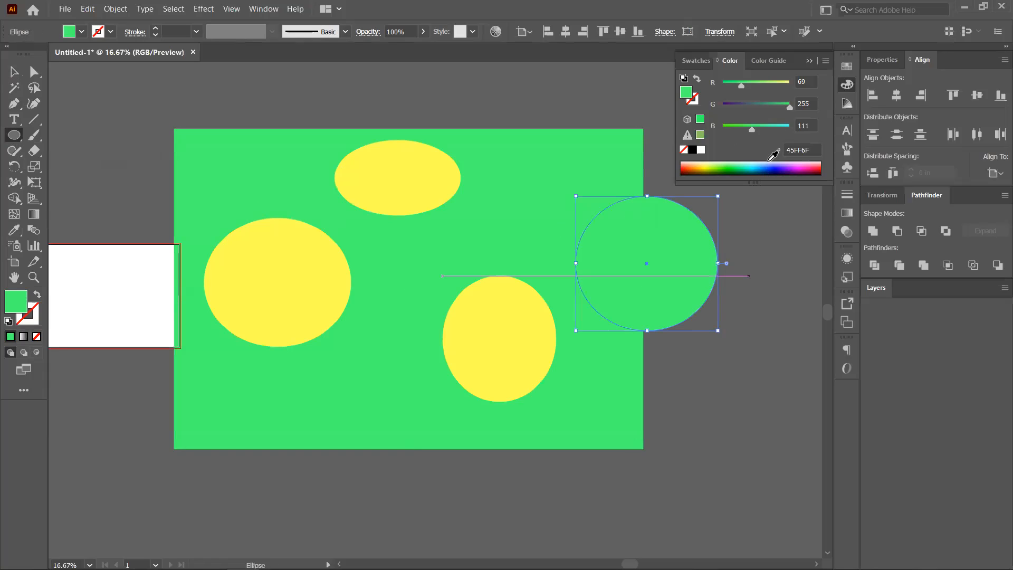
pyautogui.click(752, 166)
pyautogui.click(796, 165)
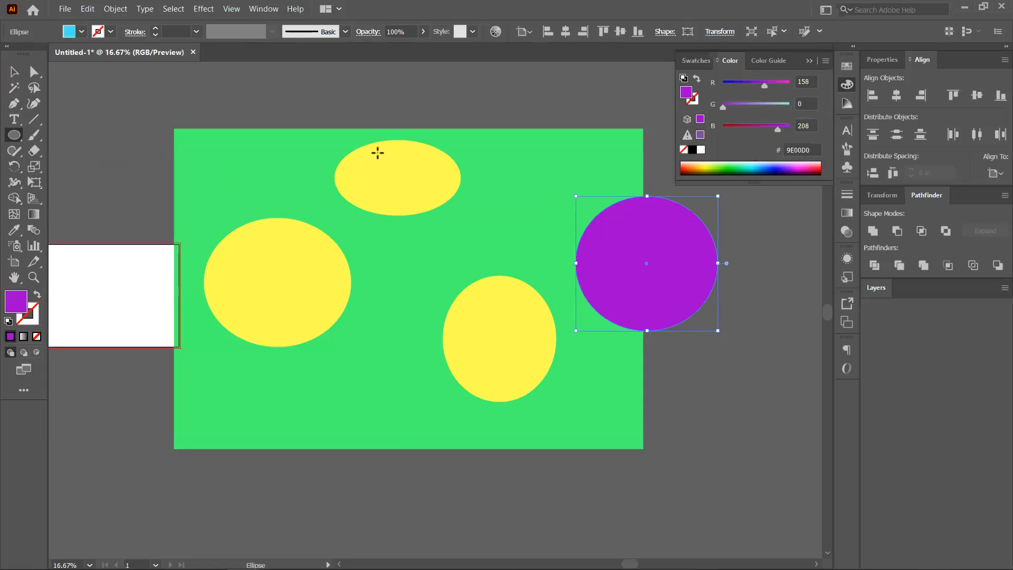
pyautogui.click(14, 74)
# Reposition the yellow ellipses and the purple circle onto the green rectangle, then marquee-select all shapes.
pyautogui.click(205, 92)
pyautogui.scroll(-1, 259, 142)
pyautogui.moveTo(371, 253); pyautogui.dragTo(283, 296)
pyautogui.moveTo(337, 188); pyautogui.dragTo(338, 201)
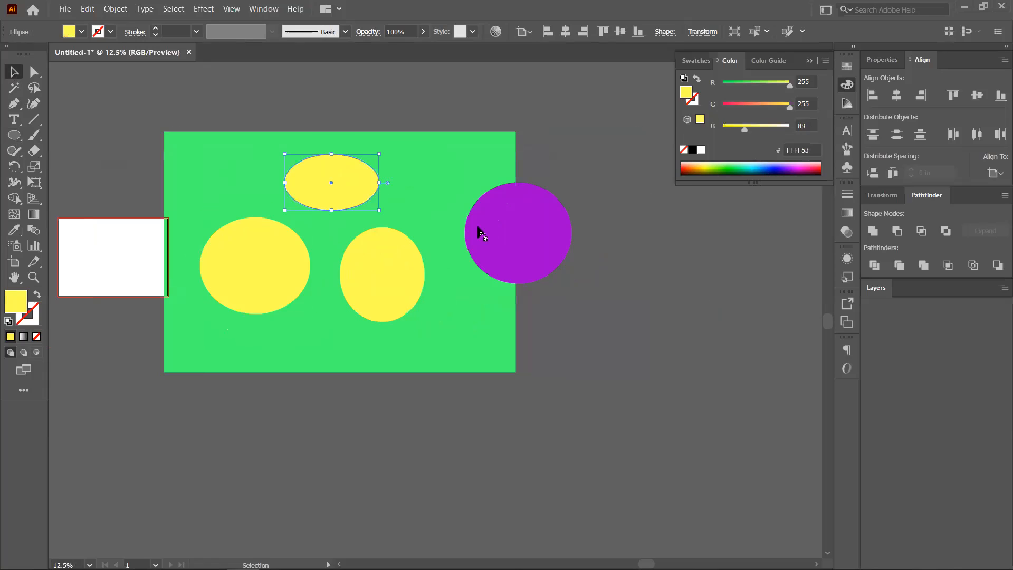
pyautogui.moveTo(487, 220); pyautogui.dragTo(437, 174)
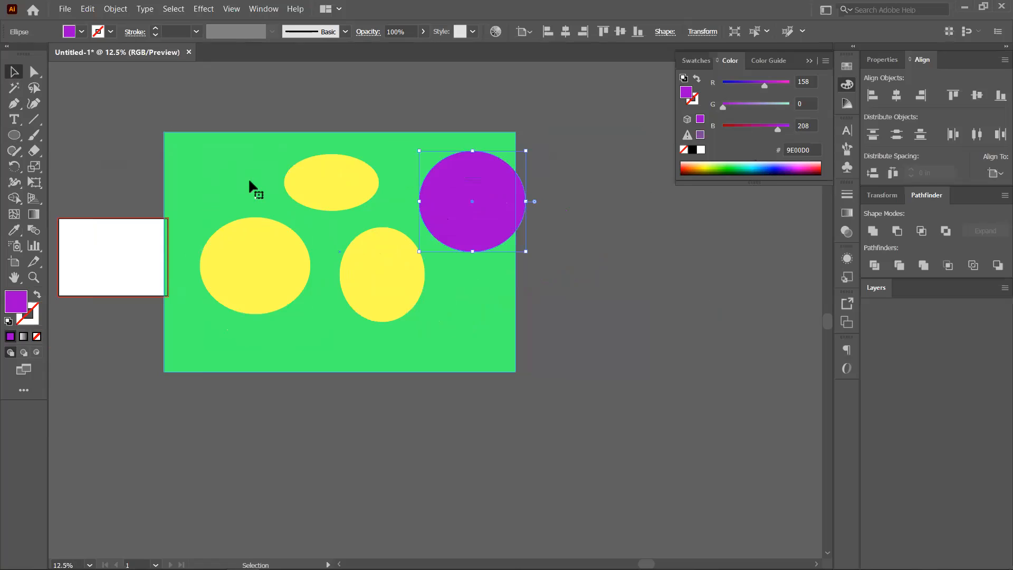
pyautogui.click(494, 257)
pyautogui.moveTo(159, 102); pyautogui.dragTo(596, 406)
# Clip all five shapes to the purple circle with Make Clipping Mask, then undo it.
pyautogui.moveTo(568, 375); pyautogui.dragTo(569, 377)
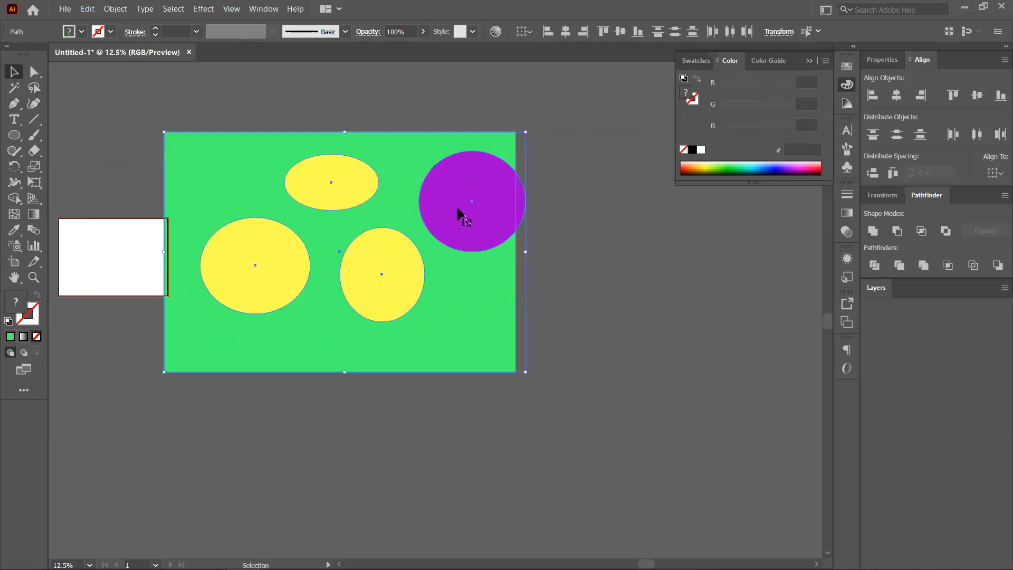
pyautogui.rightClick(376, 261)
pyautogui.rightClick(282, 261)
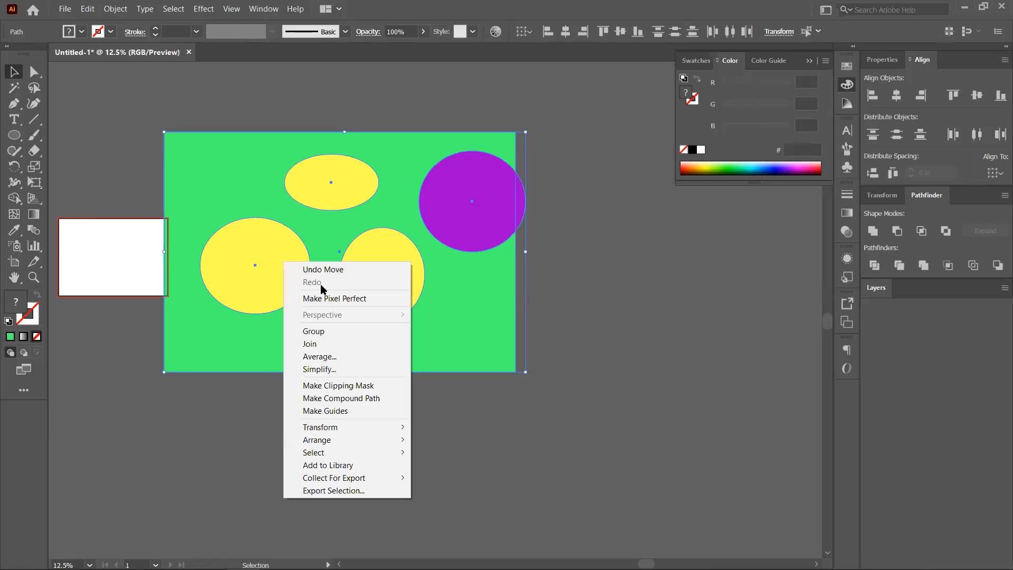
pyautogui.press('Return')
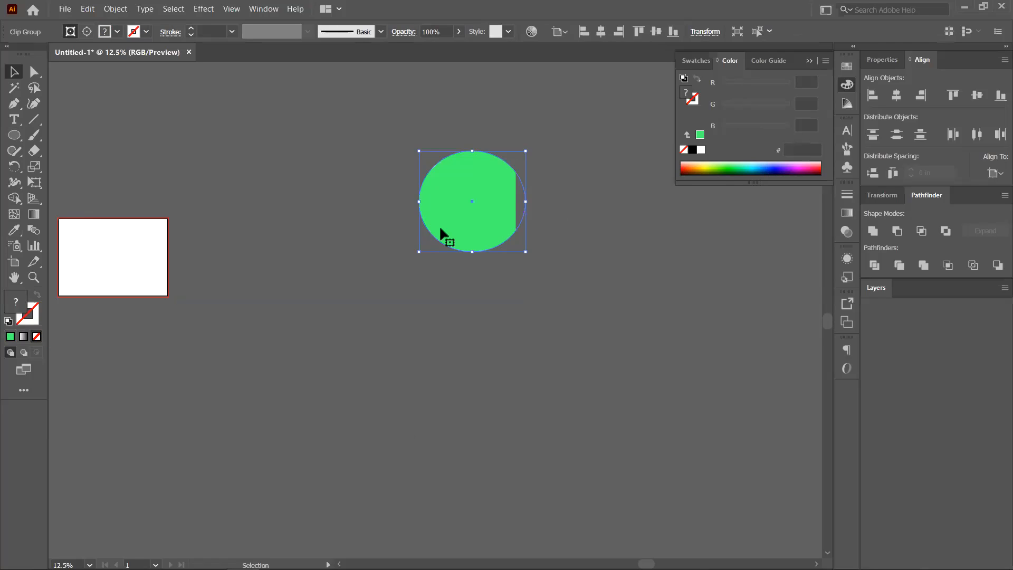
pyautogui.hotkey('ctrl', 'z')
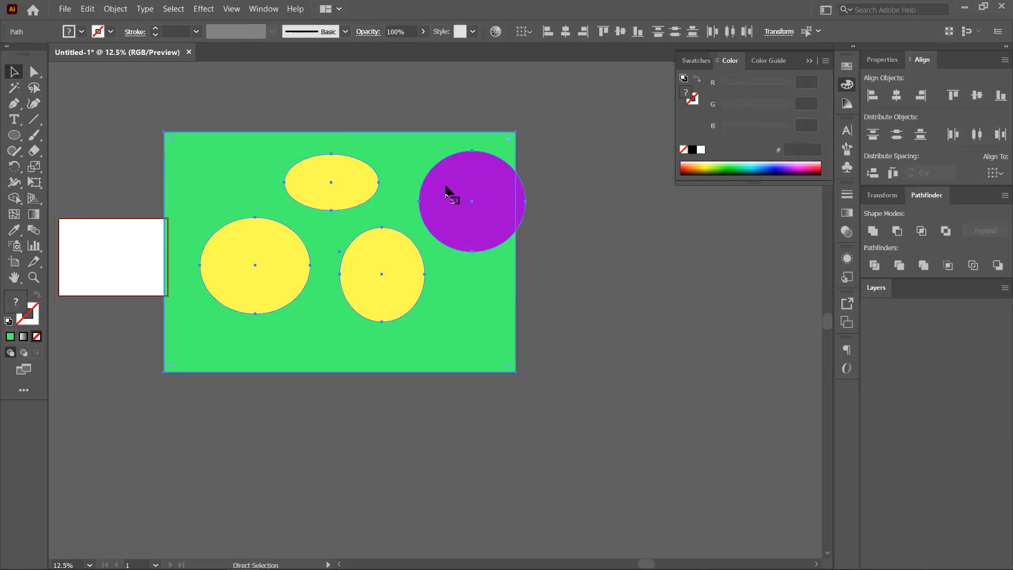
# Nudge the purple circle around, then undo the moves to restore the earlier layout.
pyautogui.hotkey('ctrl', 'shift', 'a')
pyautogui.moveTo(475, 209); pyautogui.dragTo(470, 218)
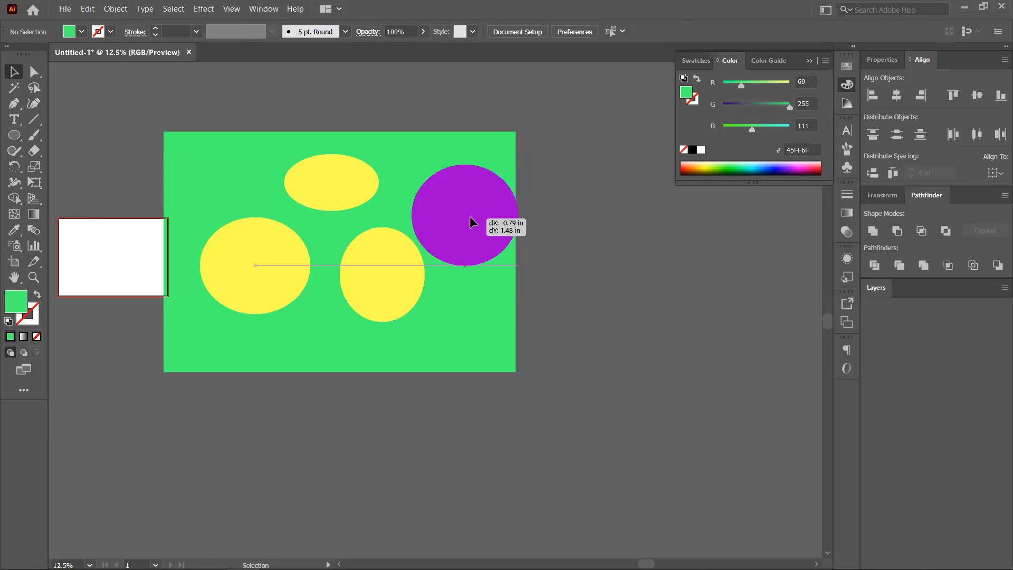
pyautogui.hotkey('ctrl', 'z')
pyautogui.click(511, 207)
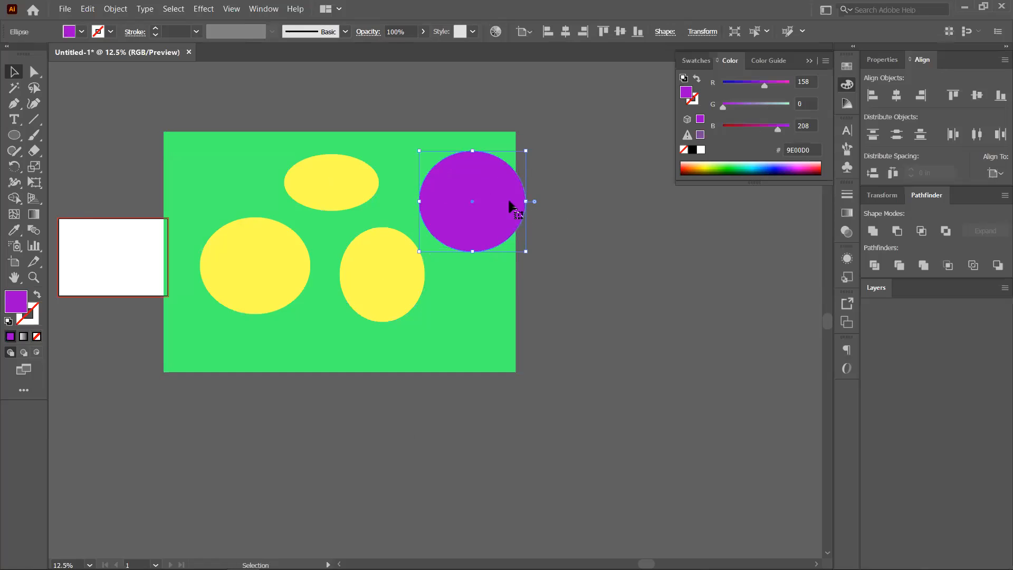
pyautogui.moveTo(509, 202); pyautogui.dragTo(496, 191)
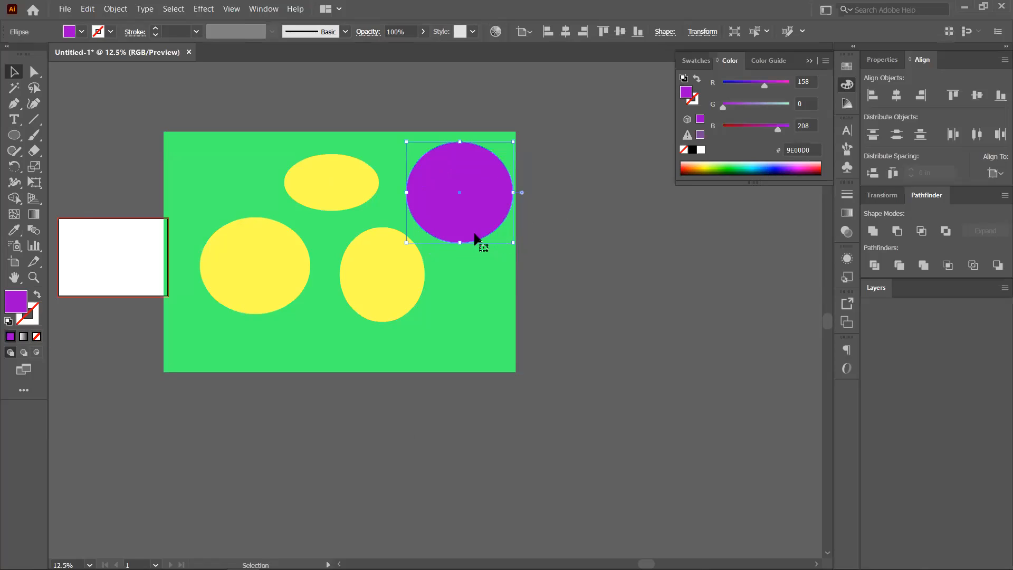
pyautogui.hotkey('ctrl', 'z')
pyautogui.hotkey('ctrl', 'z')
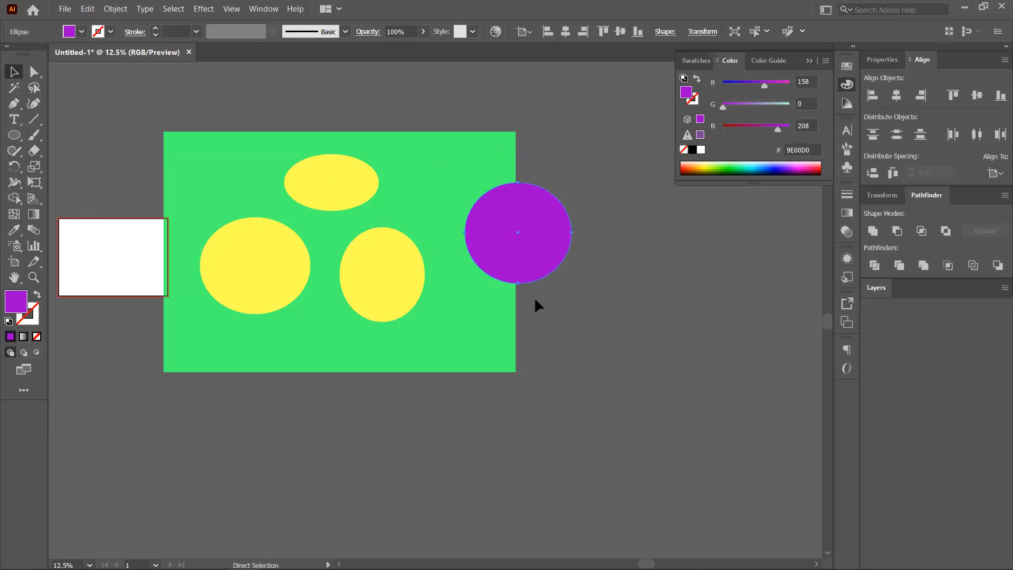
pyautogui.hotkey('ctrl', 'z')
pyautogui.hotkey('ctrl', 'z')
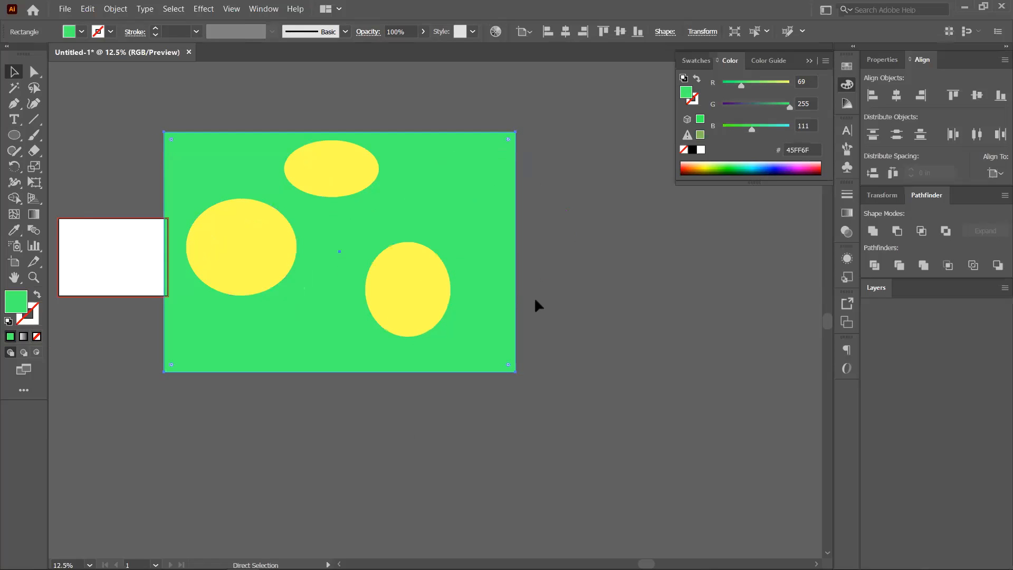
pyautogui.hotkey('ctrl', 'z')
pyautogui.hotkey('ctrl', 'z')
pyautogui.hotkey('ctrl', 'z')
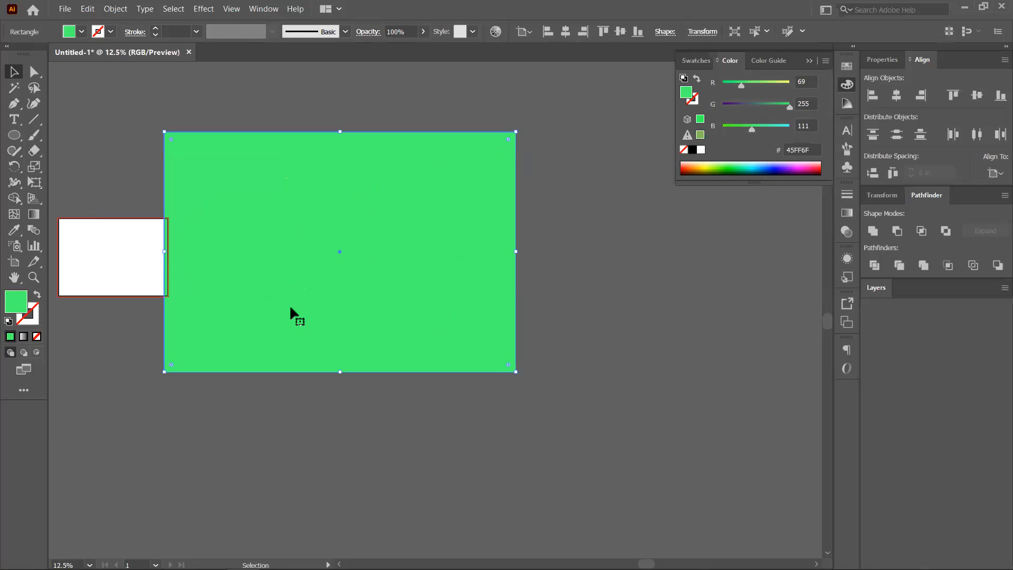
# Delete the green rectangle, then select all remaining shapes and delete them.
pyautogui.moveTo(318, 281); pyautogui.dragTo(480, 392)
pyautogui.press('Delete')
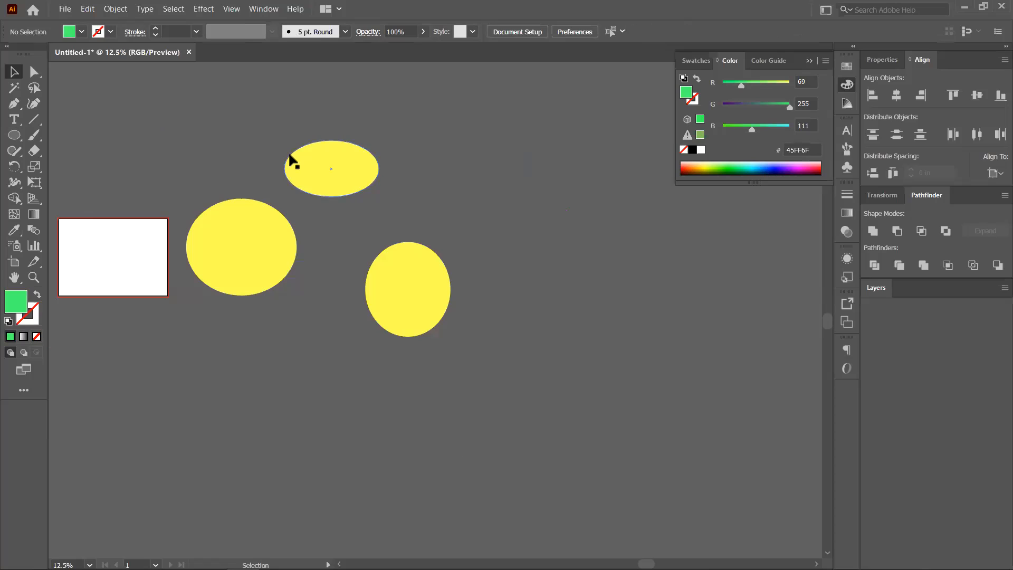
pyautogui.hotkey('ctrl', 'a')
pyautogui.press('Delete')
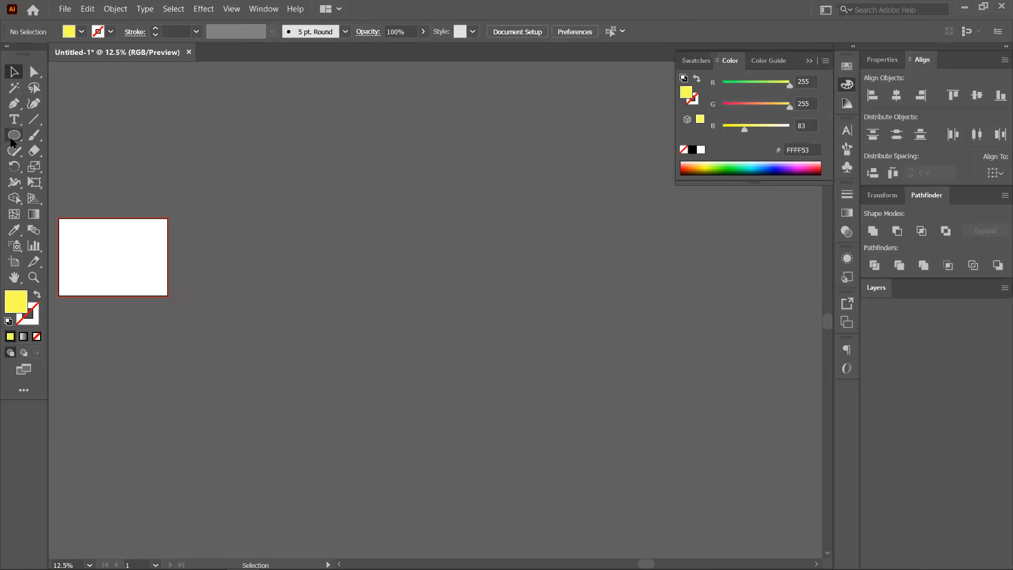
# Draw a large yellow square with the Rectangle tool (M).
pyautogui.press('m')
pyautogui.moveTo(251, 151); pyautogui.dragTo(420, 297)
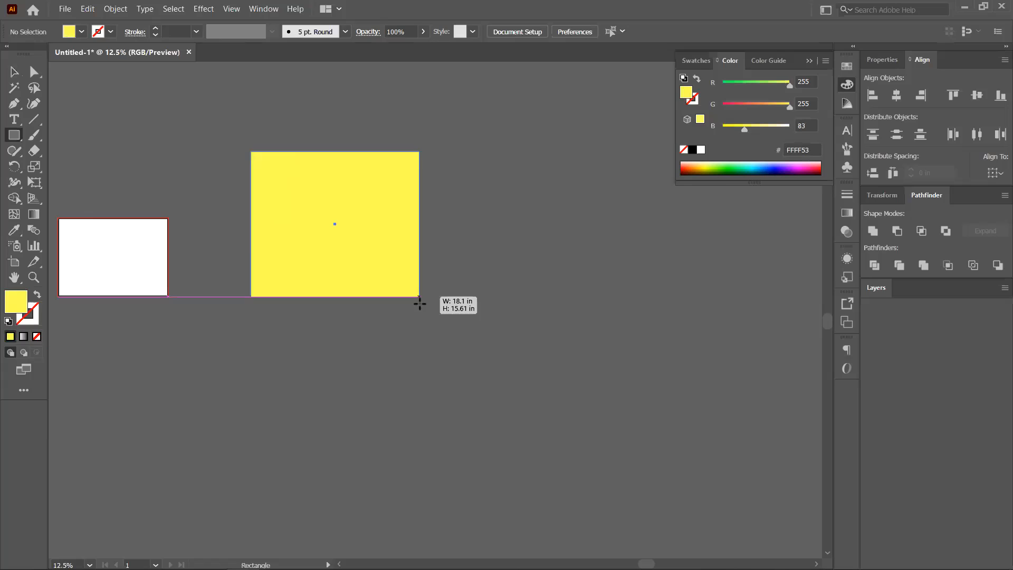
pyautogui.moveTo(476, 353); pyautogui.dragTo(480, 367)
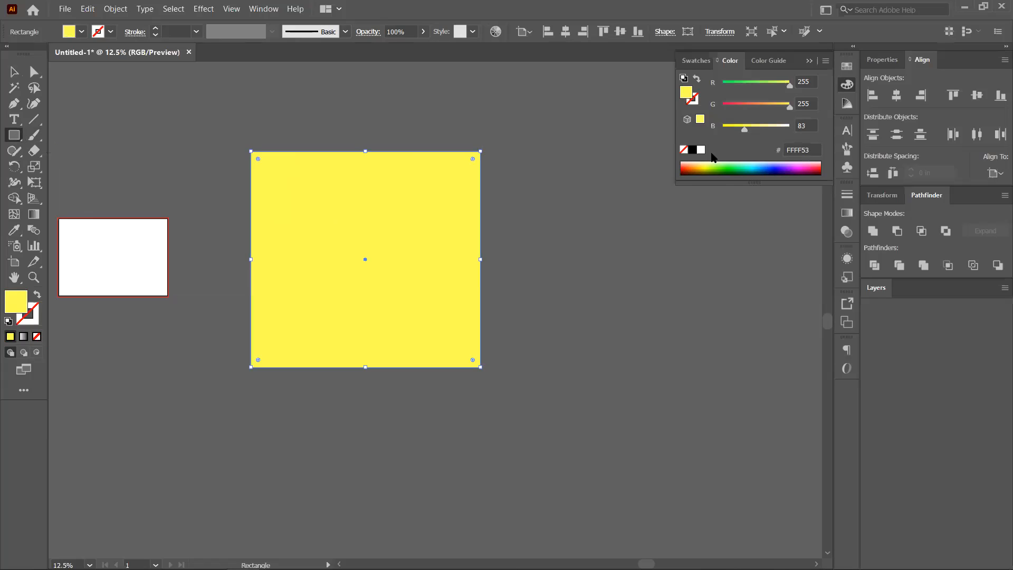
pyautogui.press('v')
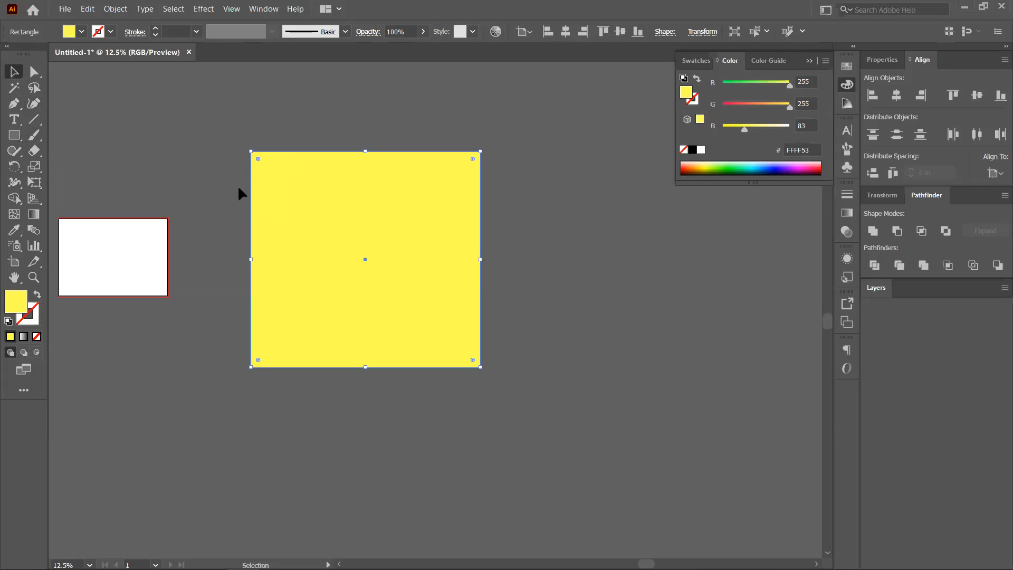
pyautogui.click(156, 120)
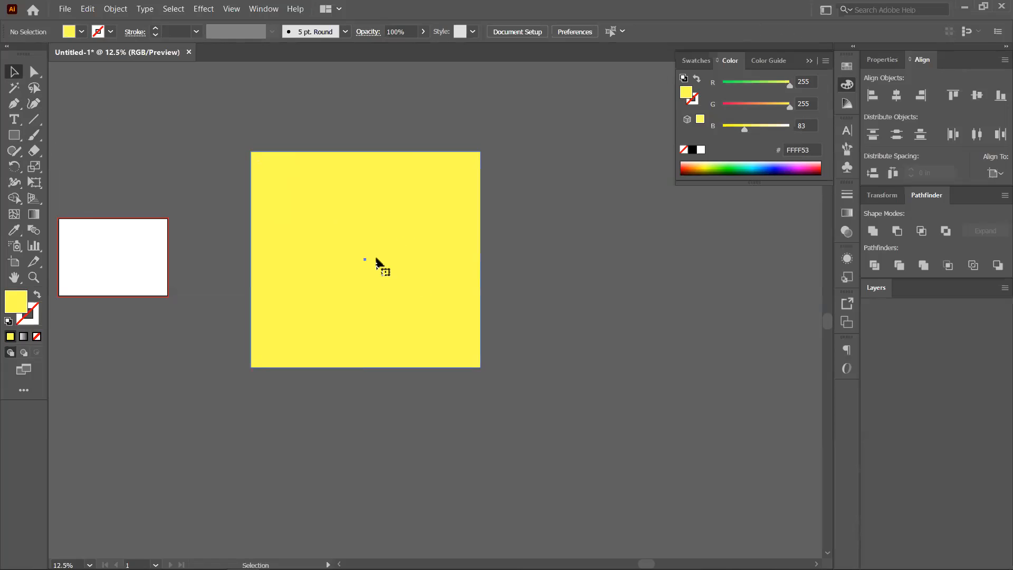
# Alt-drag a copy of the square to the right, narrow it, and round its corners fully.
pyautogui.moveTo(447, 291); pyautogui.dragTo(568, 310)
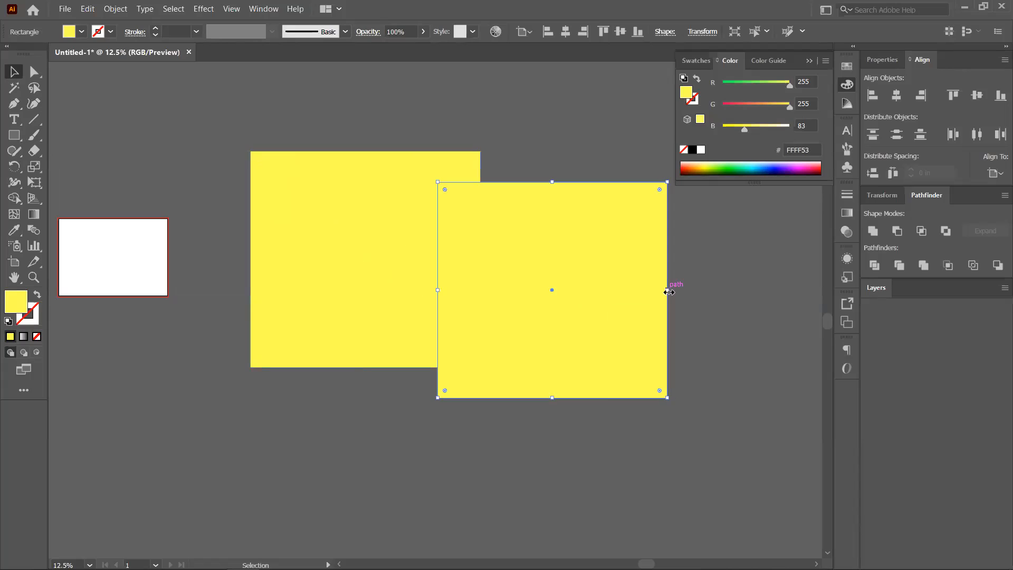
pyautogui.moveTo(667, 289)
pyautogui.mouseDown()
pyautogui.moveTo(547, 296)
pyautogui.moveTo(598, 302)
pyautogui.moveTo(614, 300)
pyautogui.moveTo(578, 295)
pyautogui.moveTo(686, 287)
pyautogui.mouseUp()
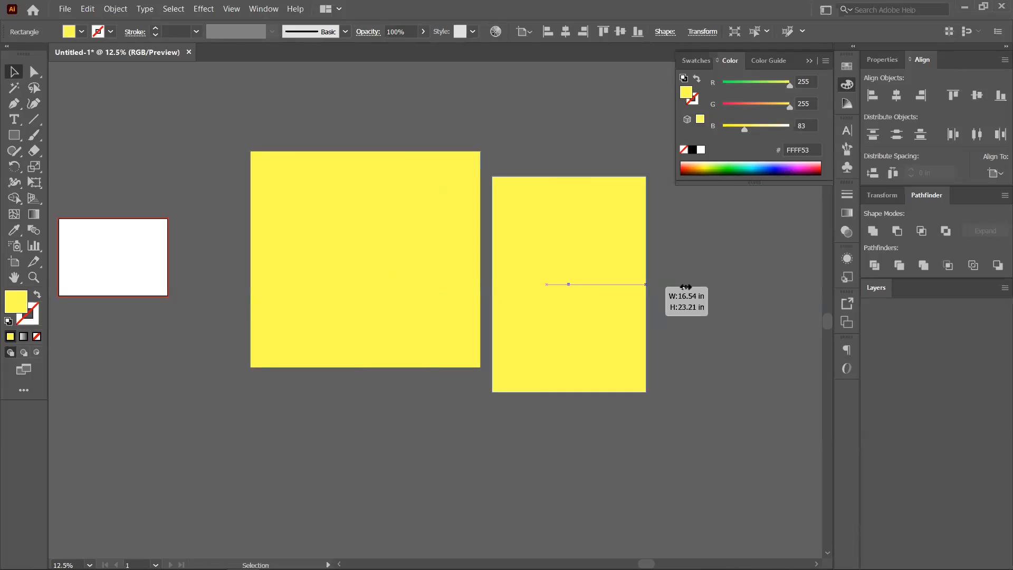
pyautogui.moveTo(691, 235); pyautogui.dragTo(691, 235)
pyautogui.moveTo(500, 188); pyautogui.dragTo(520, 203)
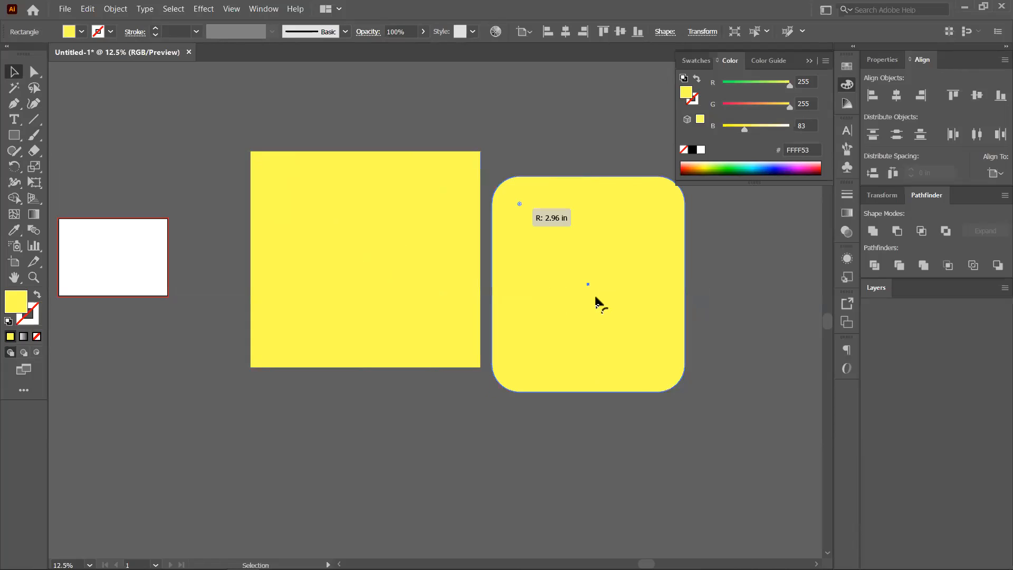
pyautogui.click(217, 86)
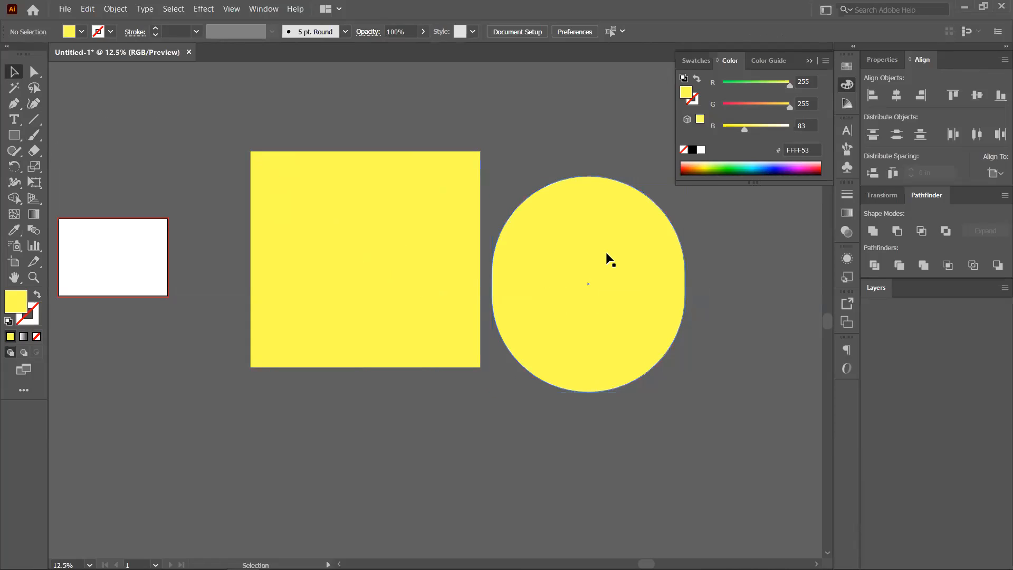
# Move the rounded shape over the yellow square, color it magenta (#E70086), and duplicate it rightward.
pyautogui.moveTo(662, 263); pyautogui.dragTo(538, 262)
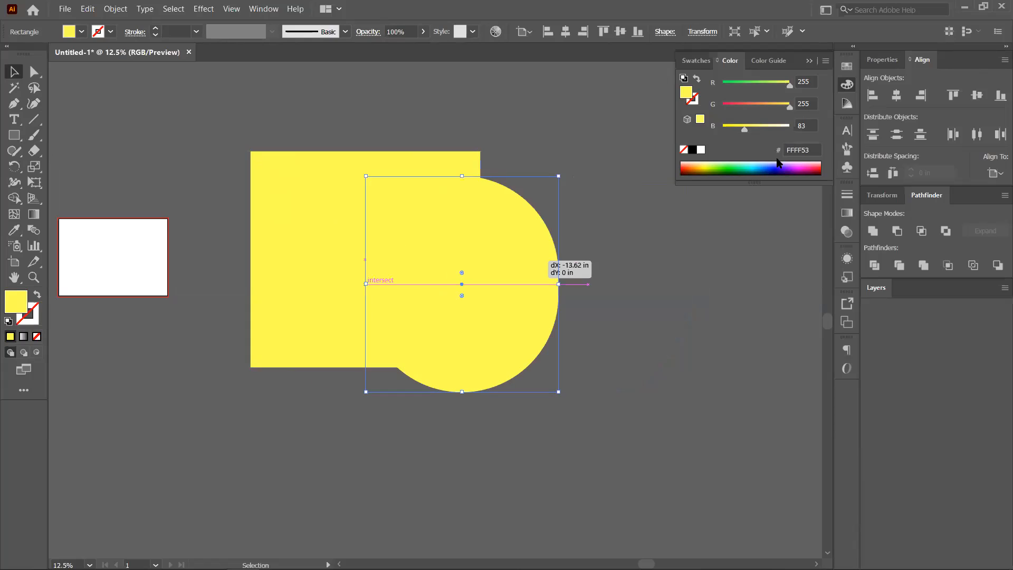
pyautogui.click(803, 167)
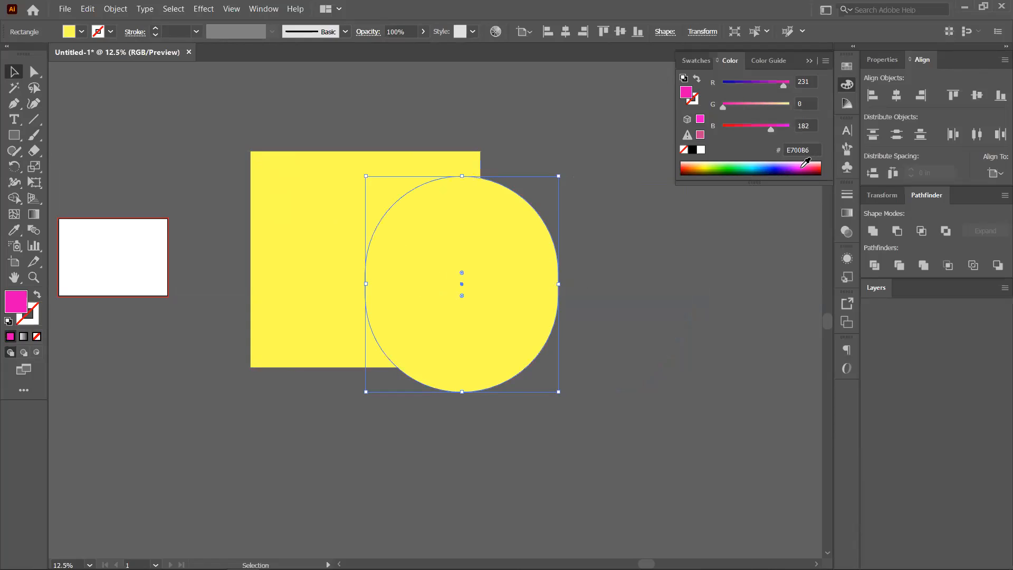
pyautogui.moveTo(517, 285)
pyautogui.mouseDown()
pyautogui.moveTo(584, 262)
pyautogui.moveTo(521, 278)
pyautogui.moveTo(517, 267)
pyautogui.mouseUp()
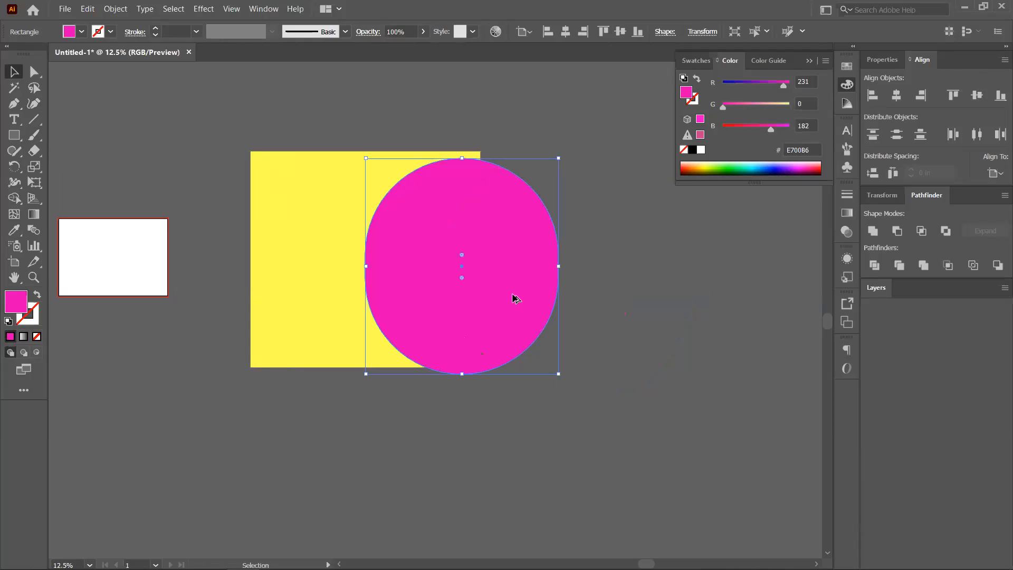
pyautogui.moveTo(678, 301); pyautogui.dragTo(713, 311)
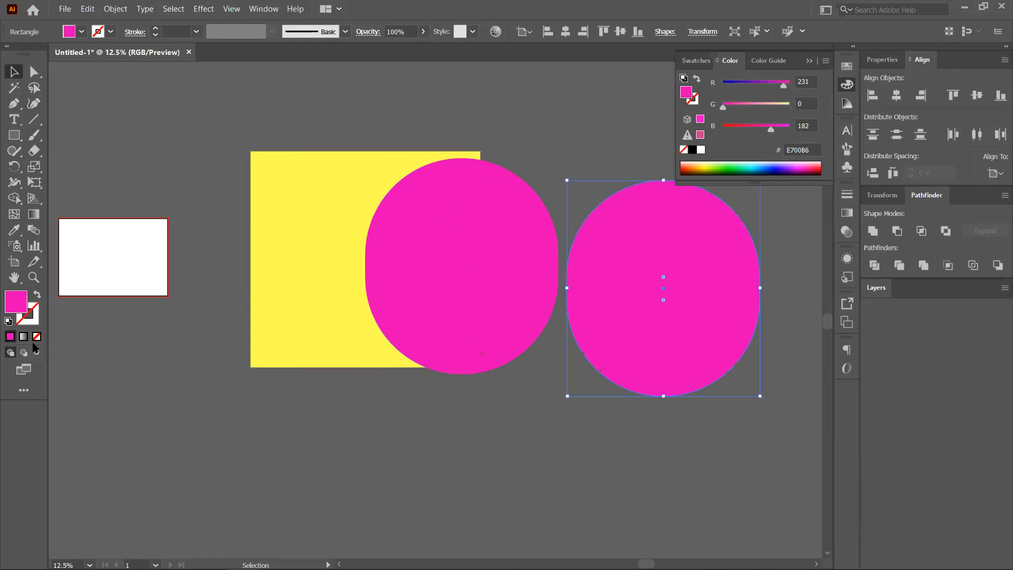
# Fill the copy with a white-to-black gradient and overlap it on the left-shifted magenta shape.
pyautogui.press('.')
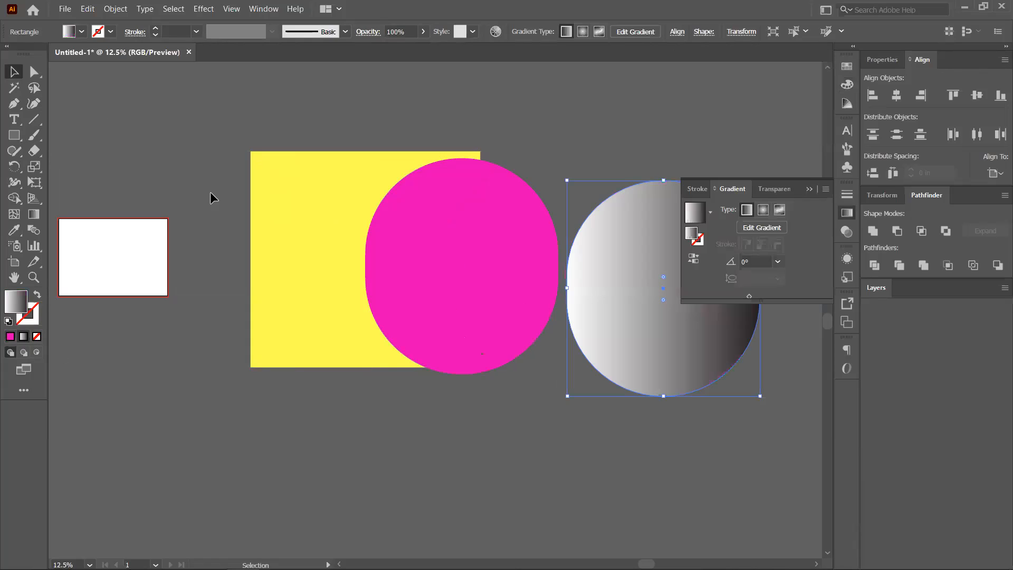
pyautogui.click(810, 189)
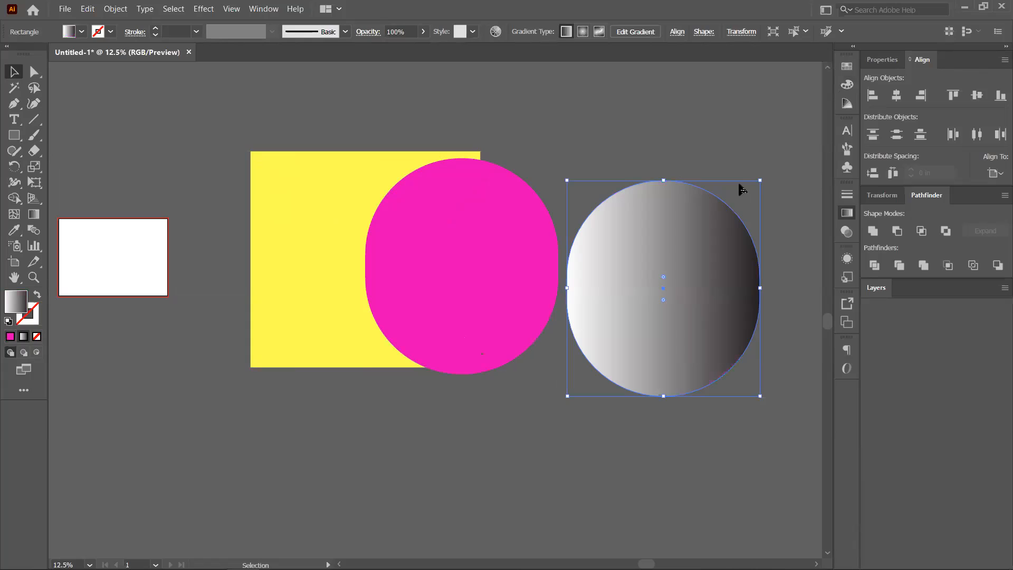
pyautogui.click(601, 142)
pyautogui.press('space')
pyautogui.moveTo(601, 142); pyautogui.dragTo(536, 194)
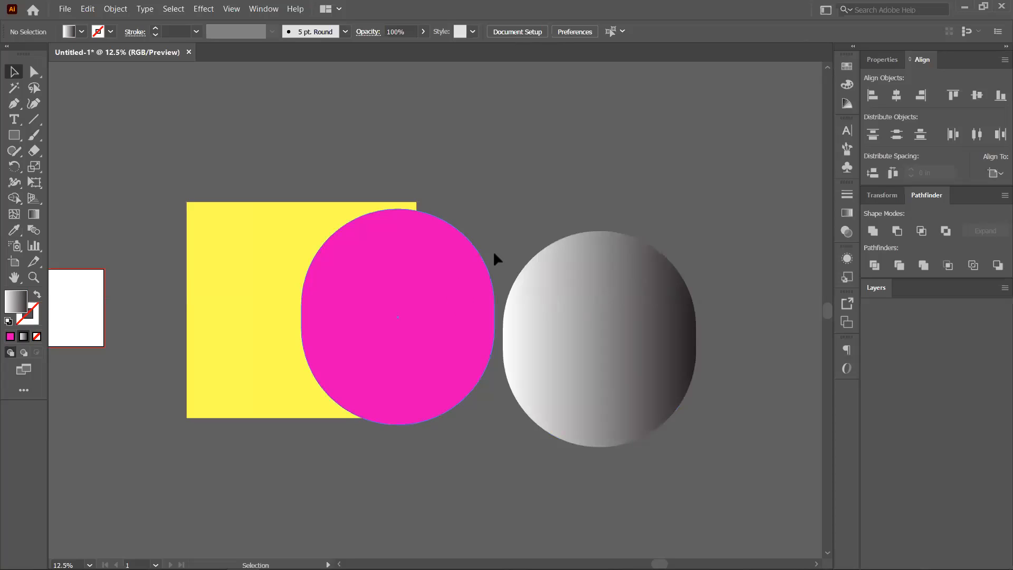
pyautogui.moveTo(417, 285); pyautogui.dragTo(416, 285)
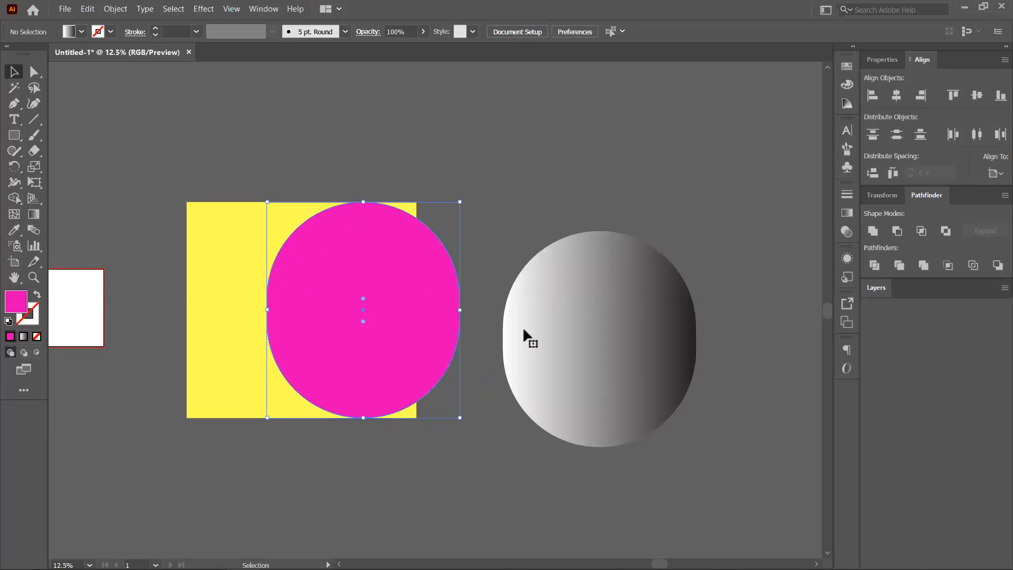
pyautogui.moveTo(601, 330); pyautogui.dragTo(448, 301)
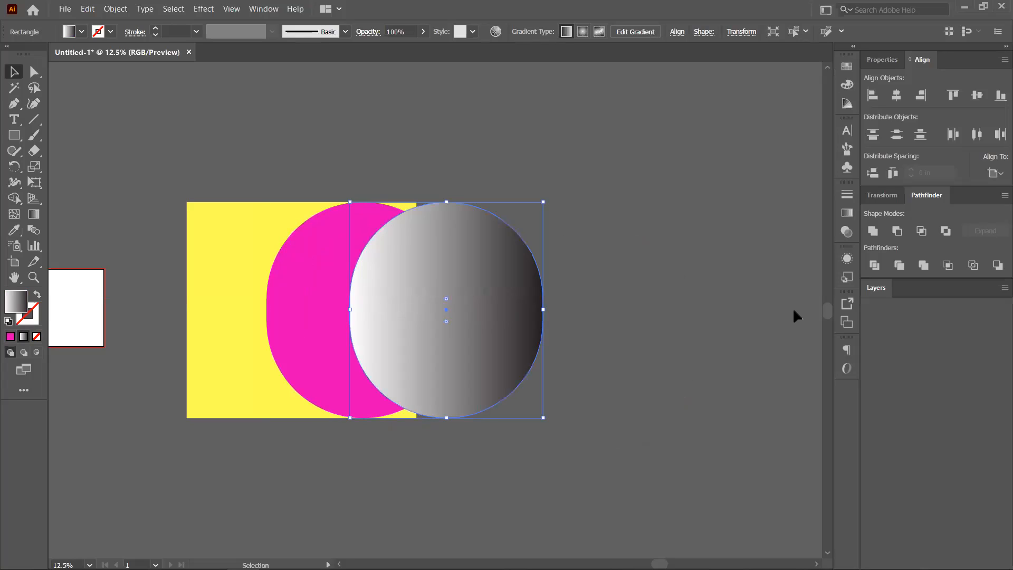
# Select both shapes, apply Make Mask in Transparency, and move the faded shape onto the yellow square.
pyautogui.hotkey('ctrl', 'shift', 'F10')
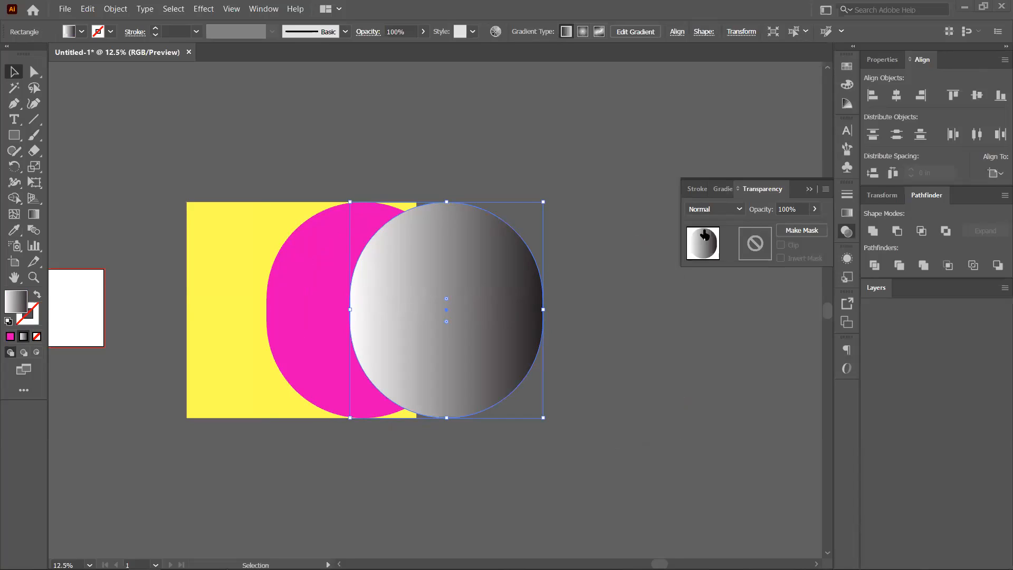
pyautogui.click(263, 11)
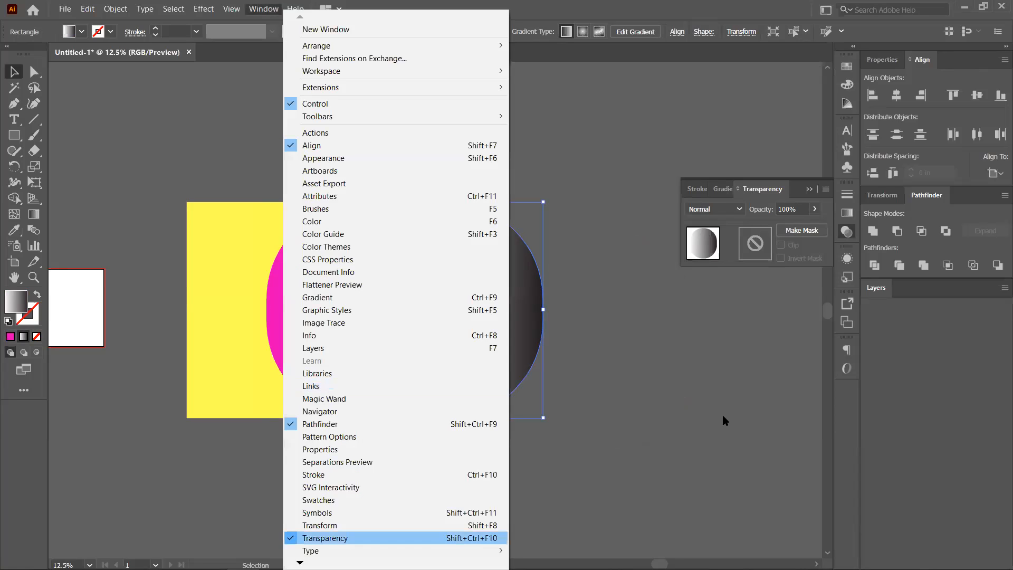
pyautogui.click(785, 358)
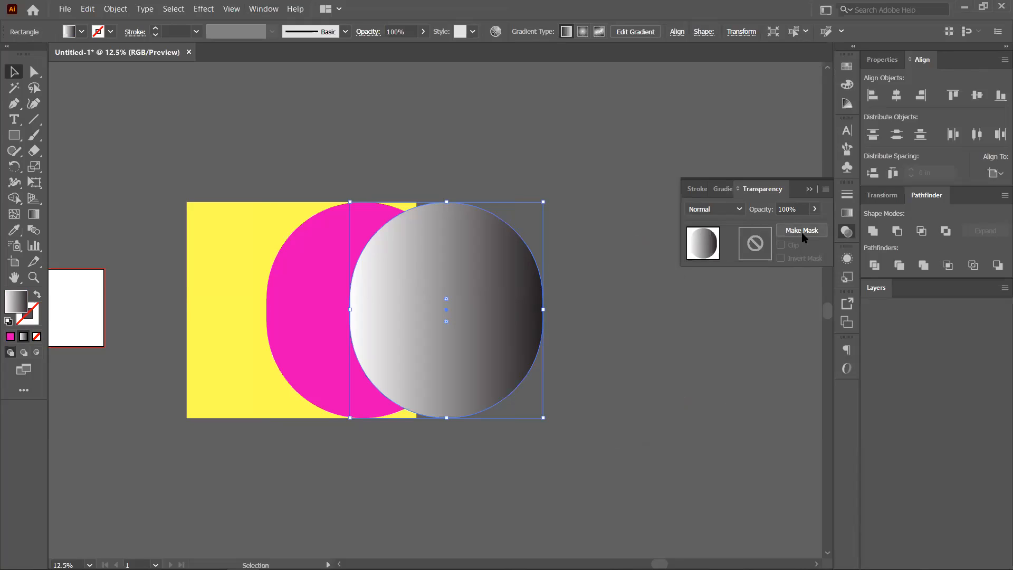
pyautogui.moveTo(441, 323); pyautogui.dragTo(461, 280)
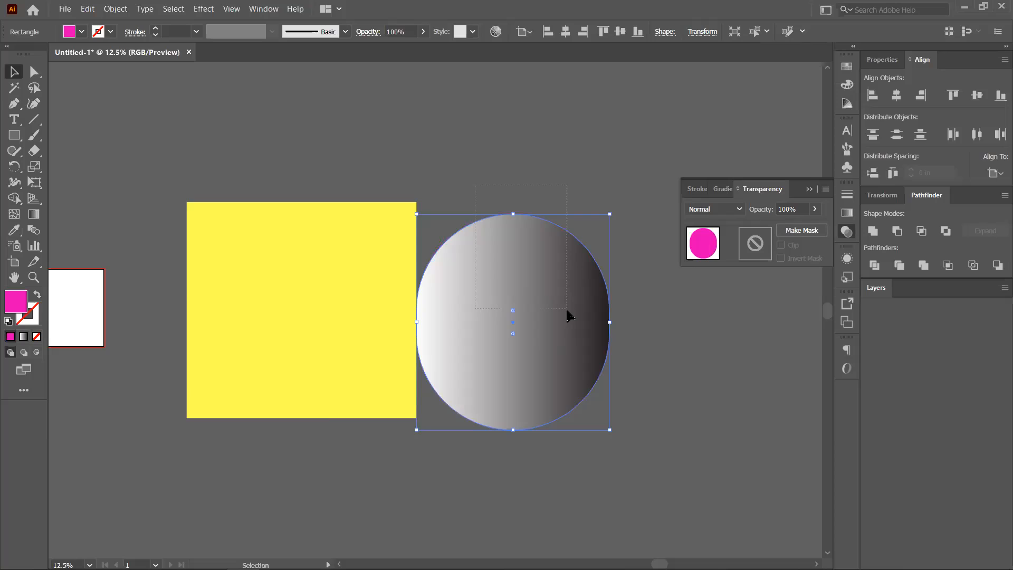
pyautogui.moveTo(475, 185); pyautogui.dragTo(567, 308)
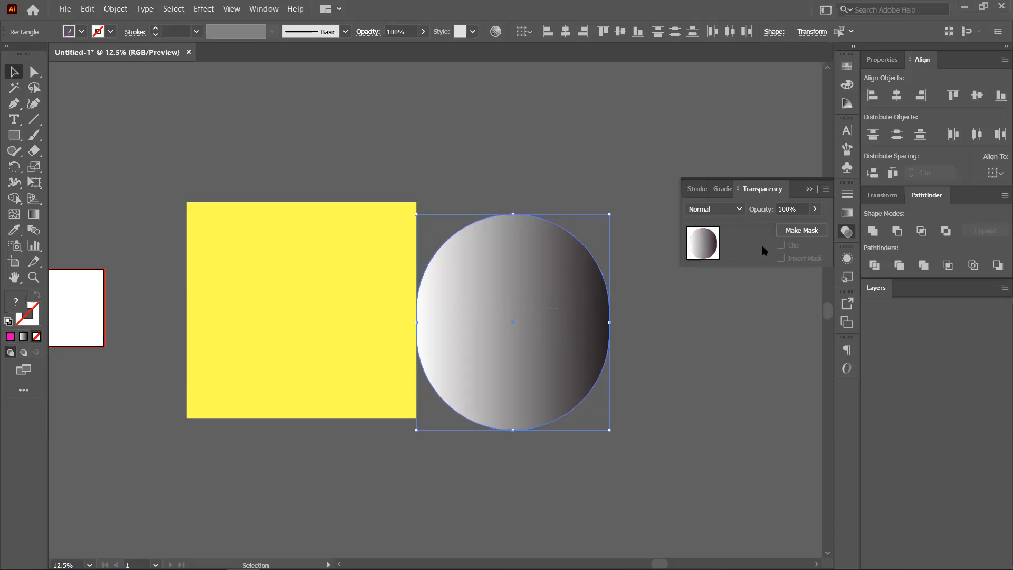
pyautogui.click(792, 232)
pyautogui.click(651, 444)
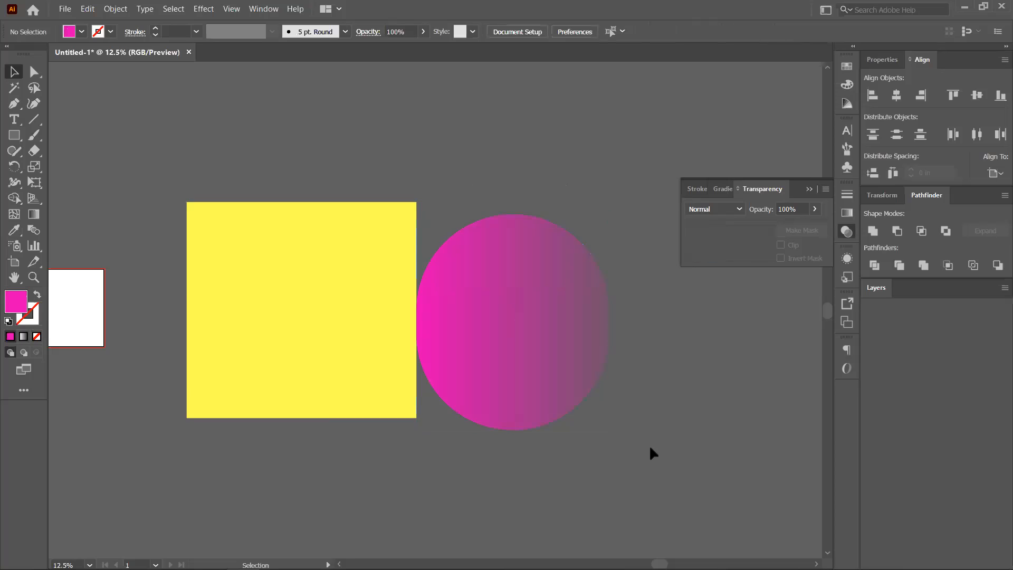
pyautogui.moveTo(580, 319); pyautogui.dragTo(303, 303)
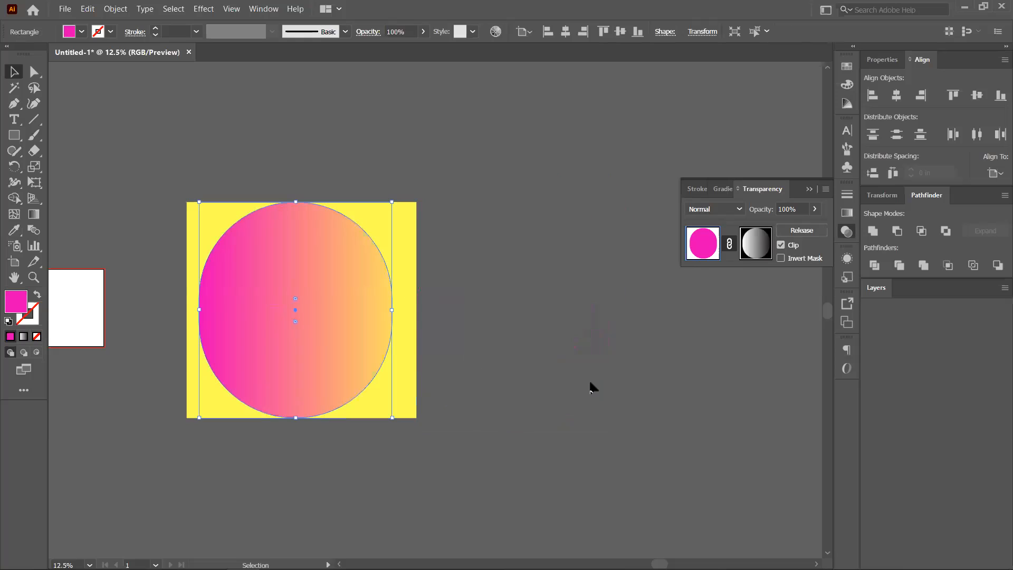
# Undo the move, release the opacity mask, and move the gradient circle onto the yellow square.
pyautogui.hotkey('ctrl', 'z')
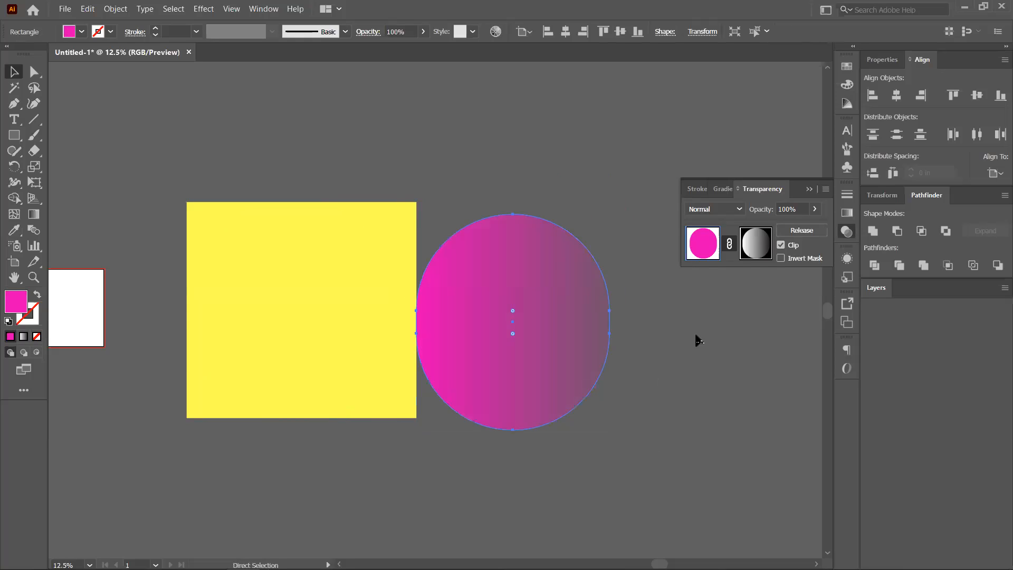
pyautogui.click(795, 231)
pyautogui.click(707, 353)
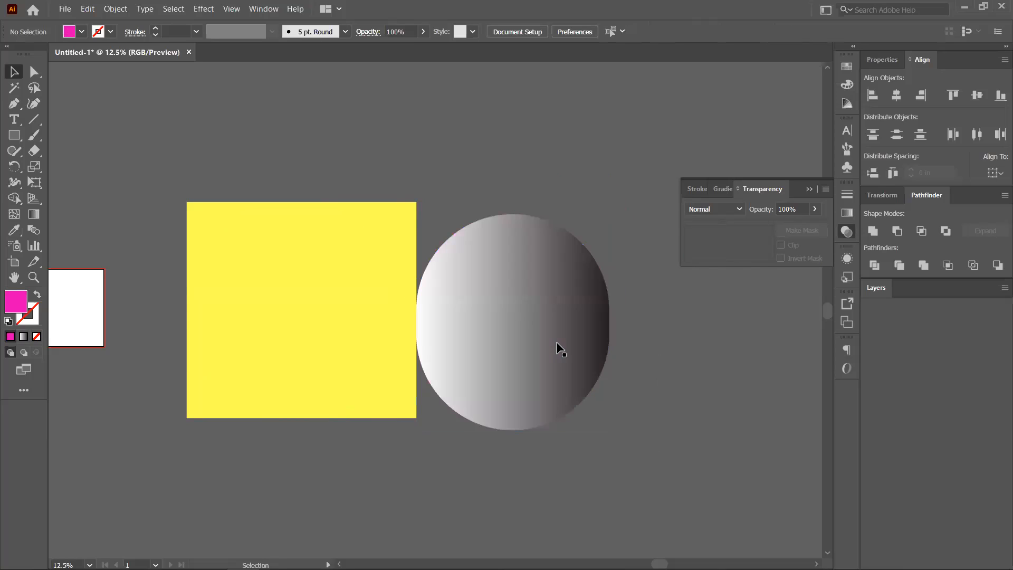
pyautogui.moveTo(502, 339); pyautogui.dragTo(606, 408)
pyautogui.moveTo(580, 367); pyautogui.dragTo(474, 294)
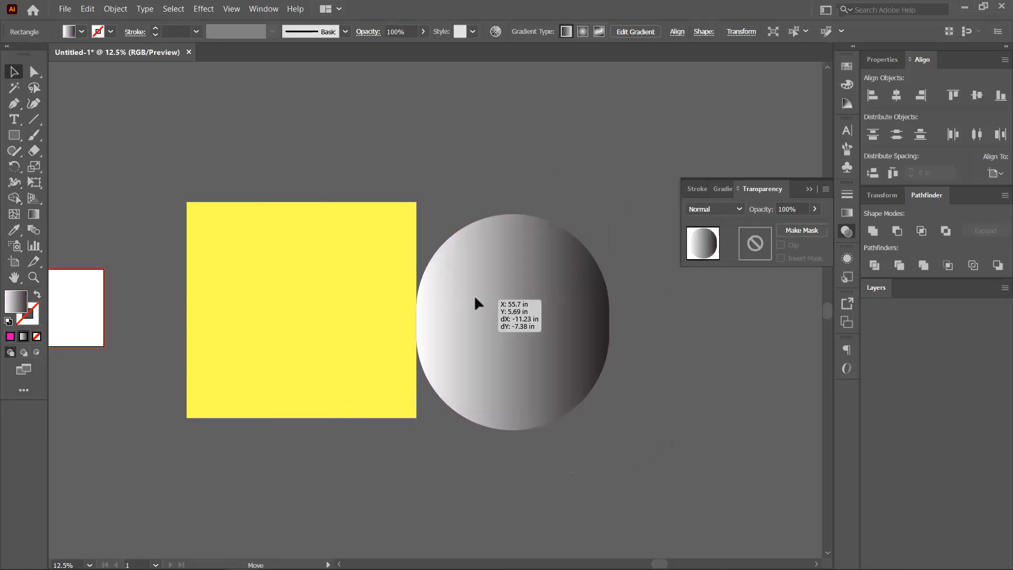
pyautogui.moveTo(575, 290); pyautogui.dragTo(375, 276)
# Re-apply the opacity mask to everything, then undo back to separate gradient and magenta shapes.
pyautogui.hotkey('ctrl', 'a')
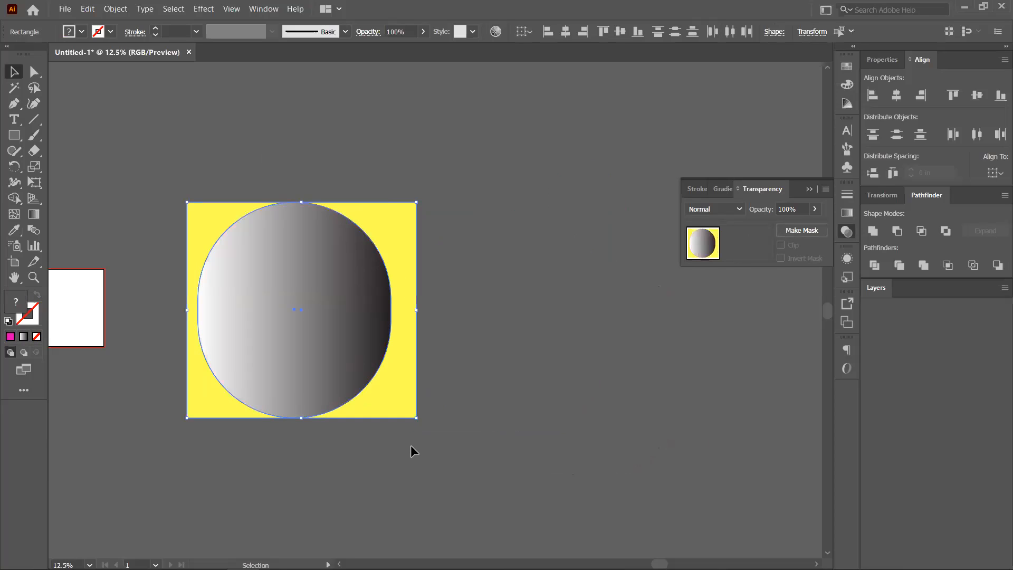
pyautogui.click(803, 231)
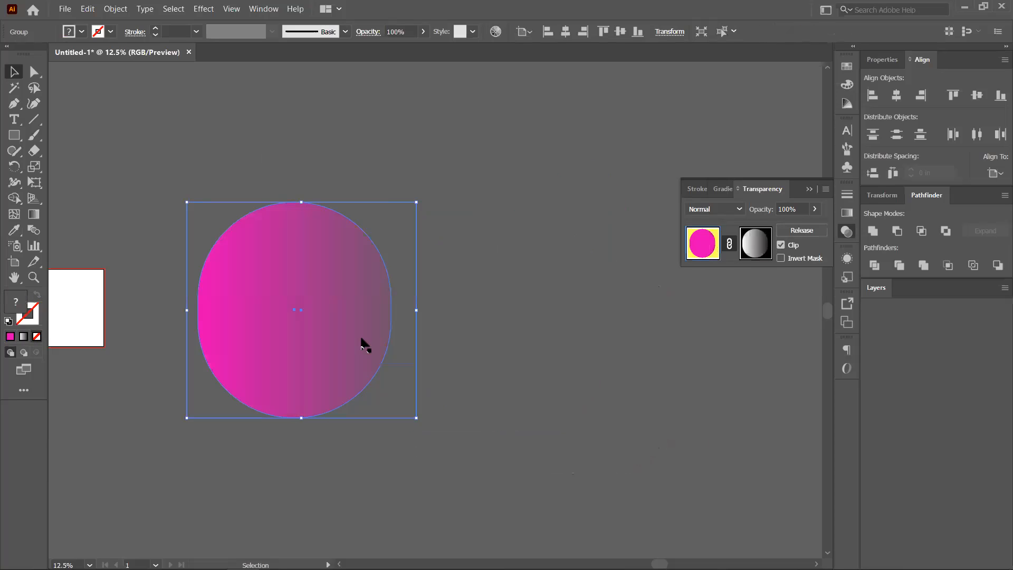
pyautogui.moveTo(311, 346); pyautogui.dragTo(359, 310)
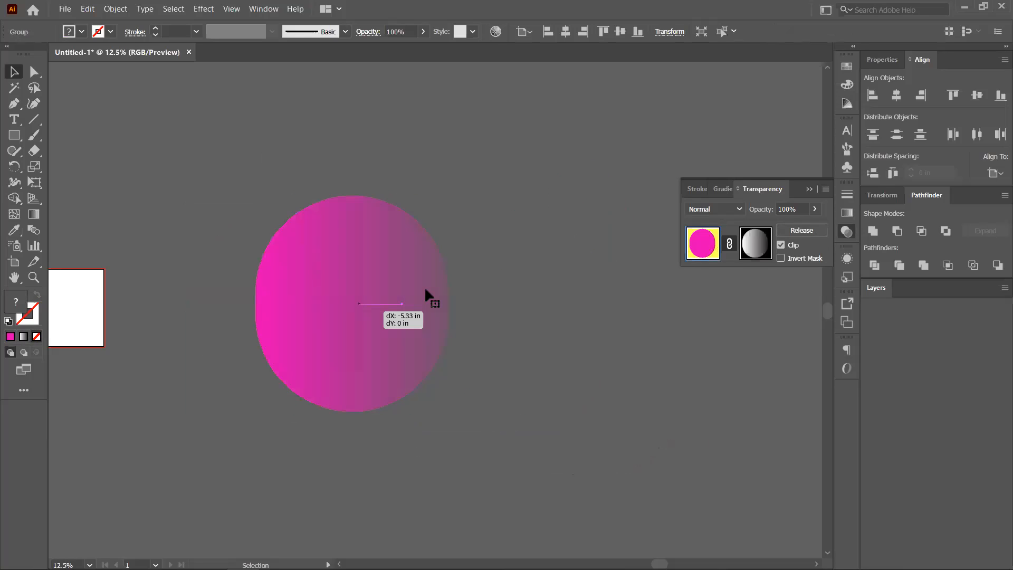
pyautogui.moveTo(450, 275); pyautogui.dragTo(449, 274)
pyautogui.hotkey('ctrl', 'z')
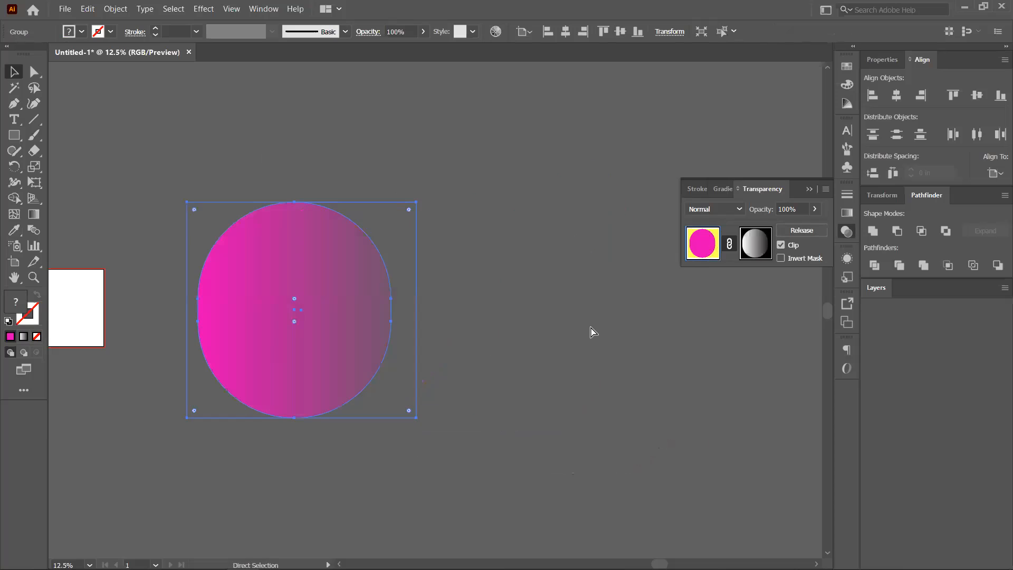
pyautogui.hotkey('ctrl', 'z')
pyautogui.click(595, 364)
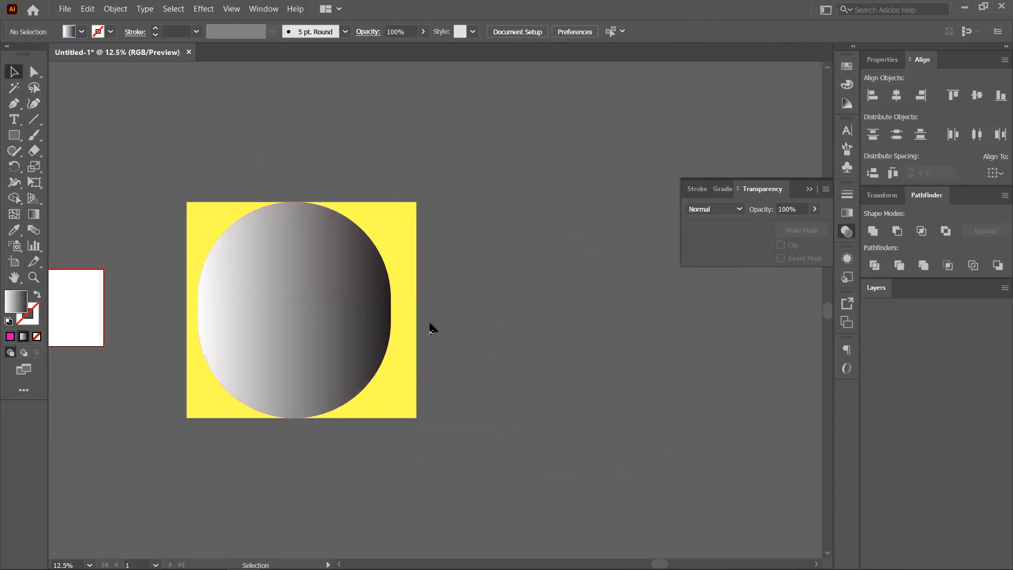
pyautogui.hotkey('ctrl', 'z')
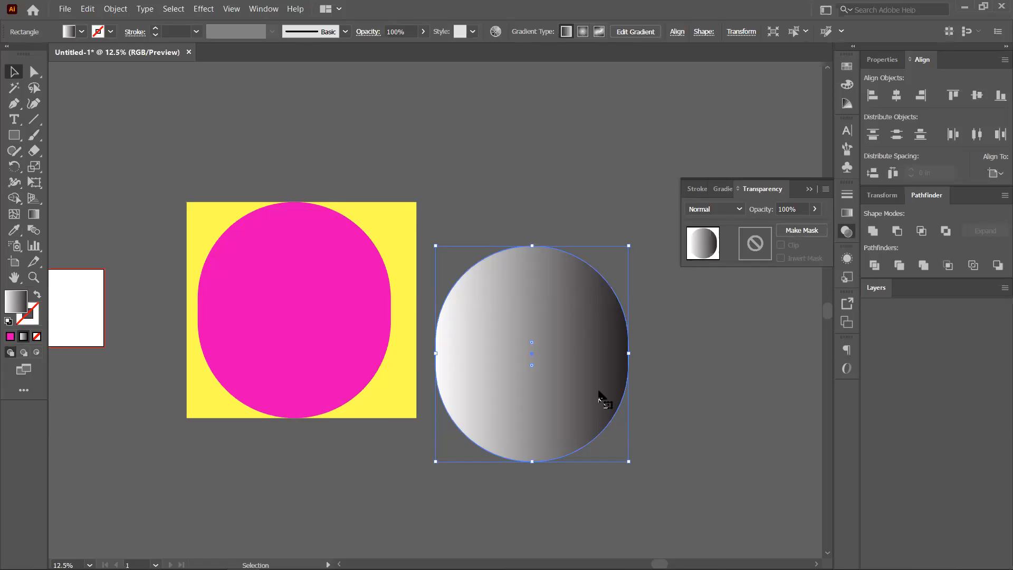
# Fill the rounded shape with orange from Swatches and slide it directly behind the gradient circle.
pyautogui.moveTo(594, 338); pyautogui.dragTo(595, 393)
pyautogui.moveTo(374, 322); pyautogui.dragTo(587, 267)
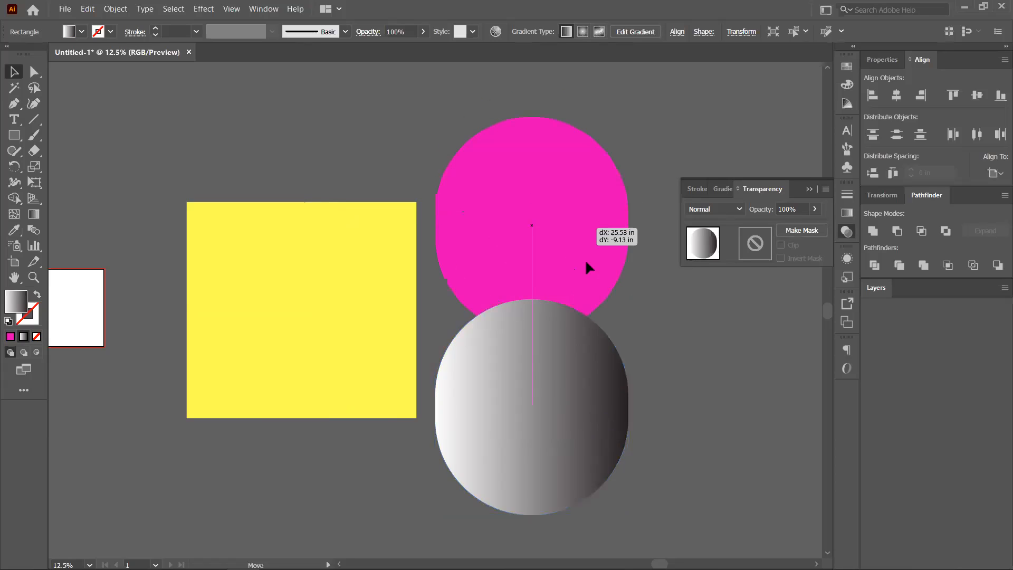
pyautogui.moveTo(585, 344); pyautogui.dragTo(577, 229)
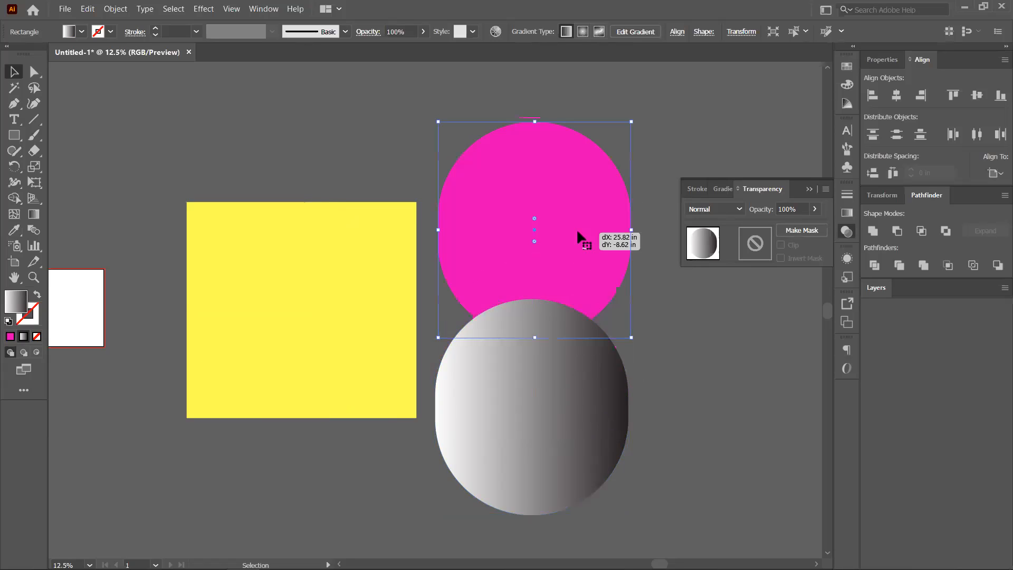
pyautogui.click(844, 70)
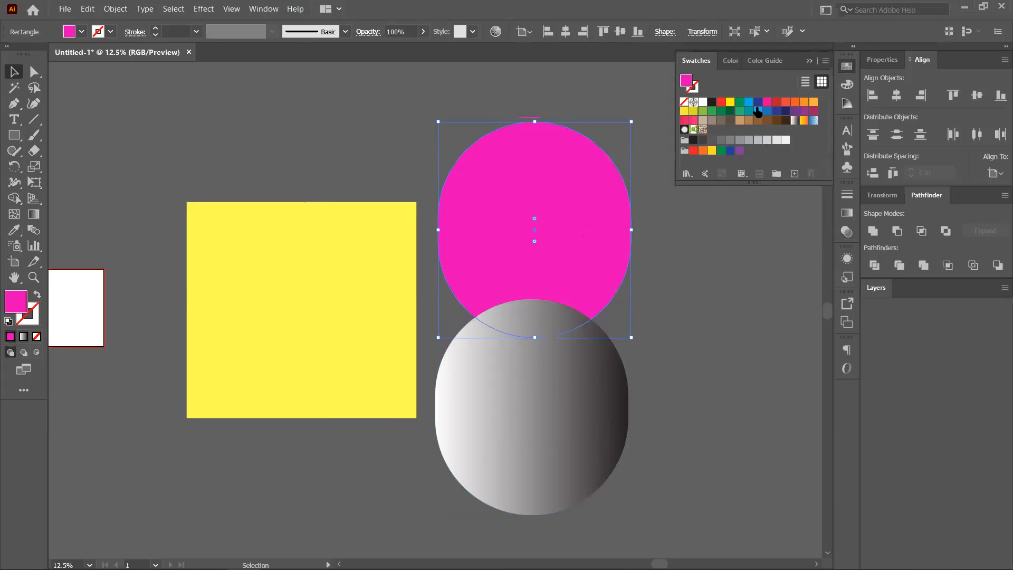
pyautogui.click(813, 101)
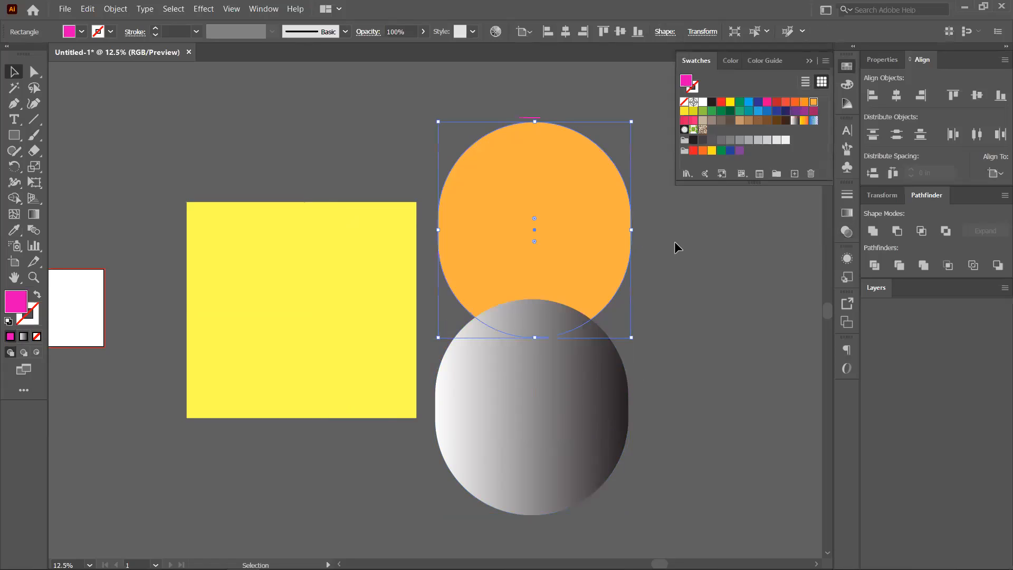
pyautogui.moveTo(590, 242); pyautogui.dragTo(594, 343)
pyautogui.moveTo(588, 377); pyautogui.dragTo(584, 407)
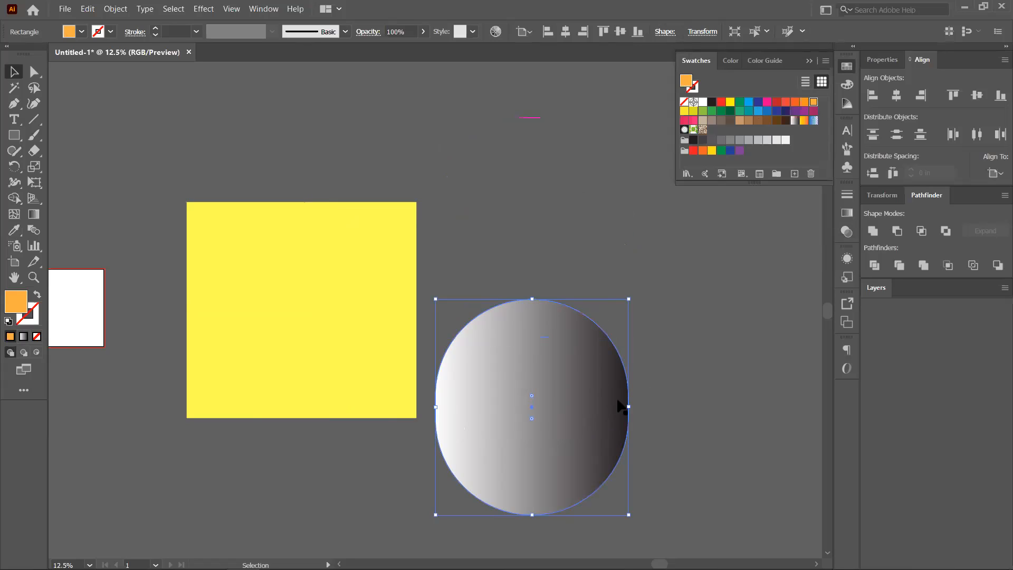
# Select the orange shape with the gradient circle and apply Make Mask in the Transparency panel.
pyautogui.keyDown('shift'); pyautogui.click(547, 460); pyautogui.keyUp('shift')
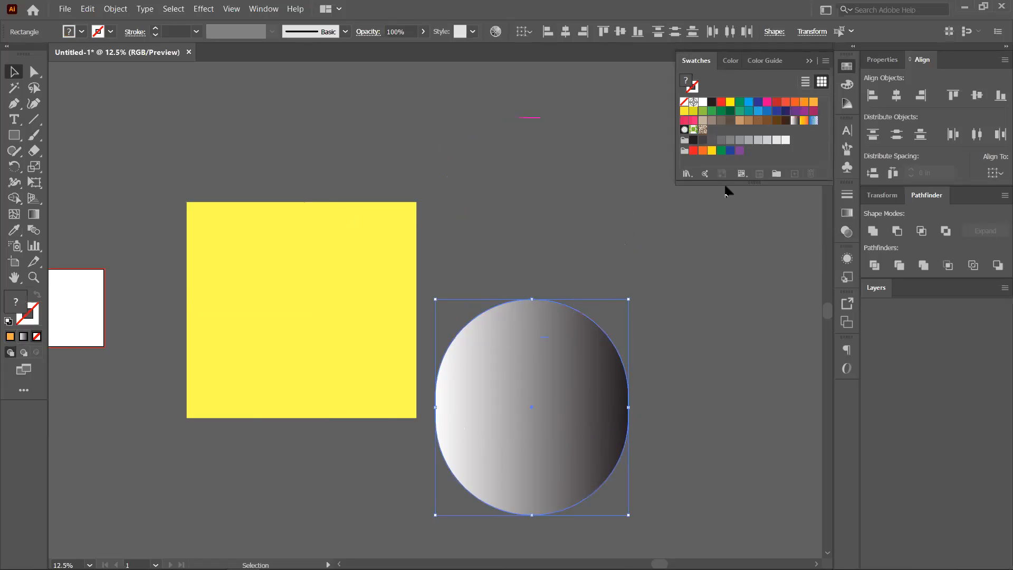
pyautogui.click(847, 259)
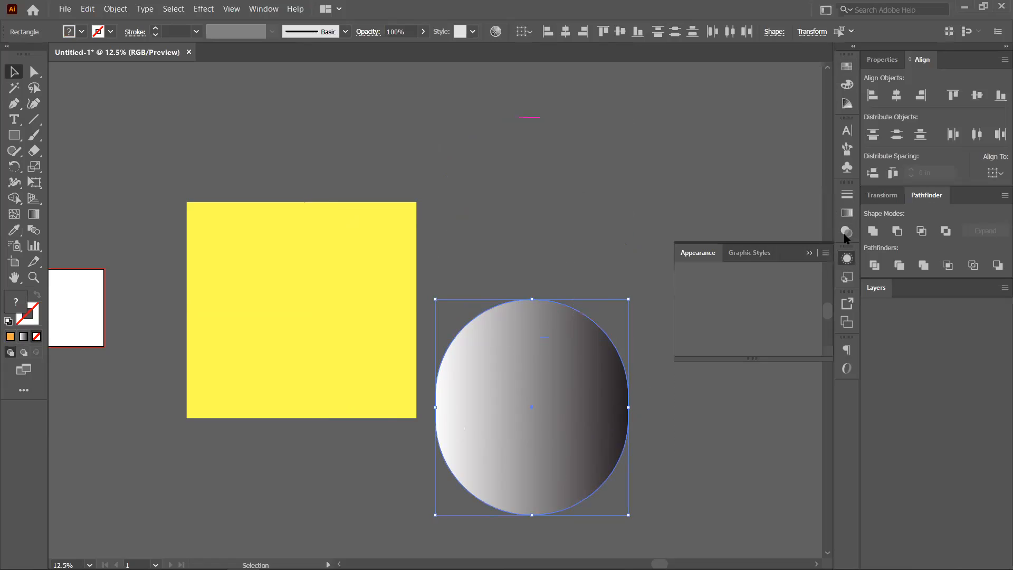
pyautogui.click(847, 232)
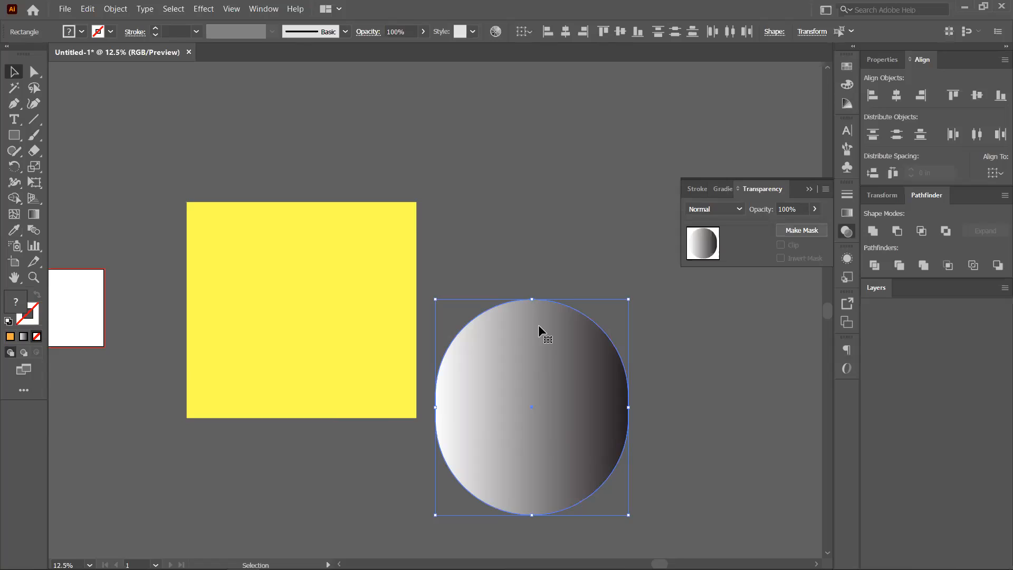
pyautogui.click(802, 230)
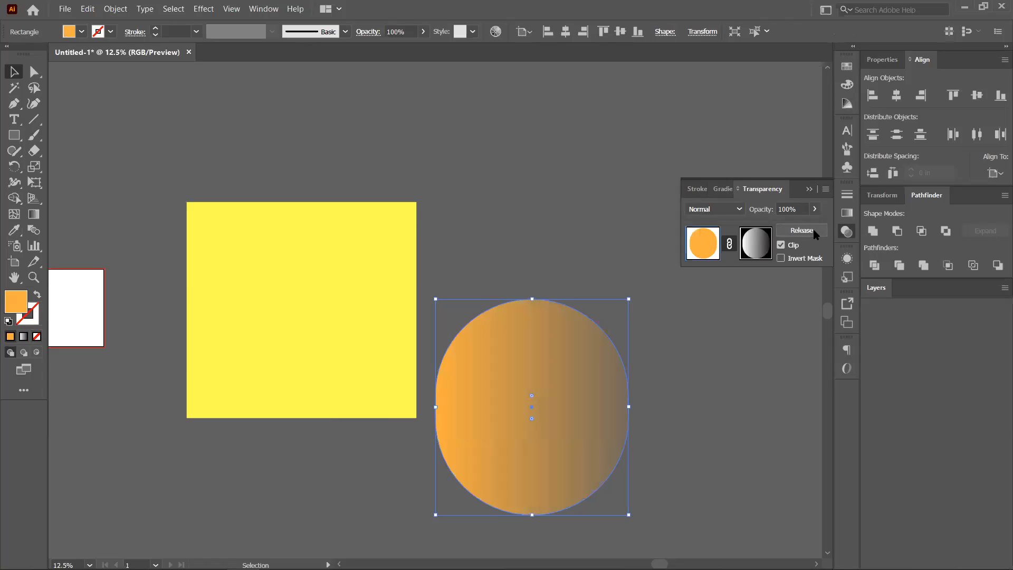
pyautogui.click(660, 397)
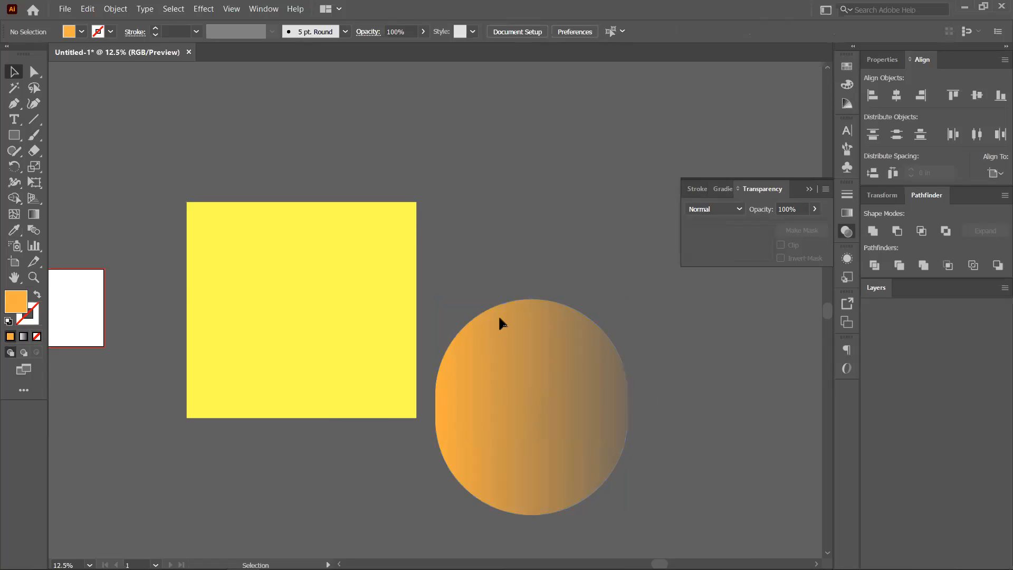
# Toggle Invert Mask on and off, then move the masked shape onto the yellow square.
pyautogui.moveTo(539, 301); pyautogui.dragTo(496, 320)
pyautogui.moveTo(563, 267); pyautogui.dragTo(618, 364)
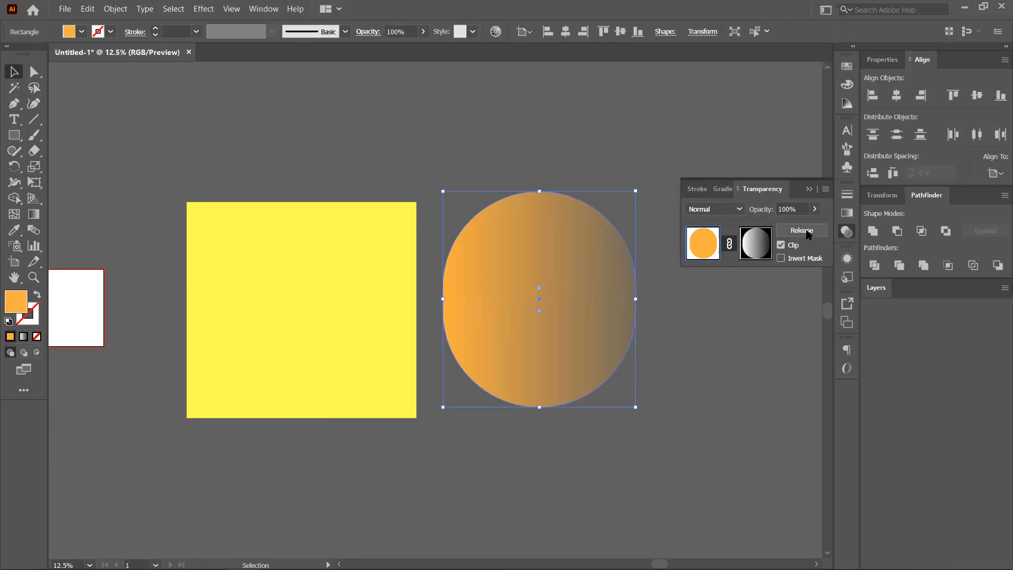
pyautogui.click(781, 258)
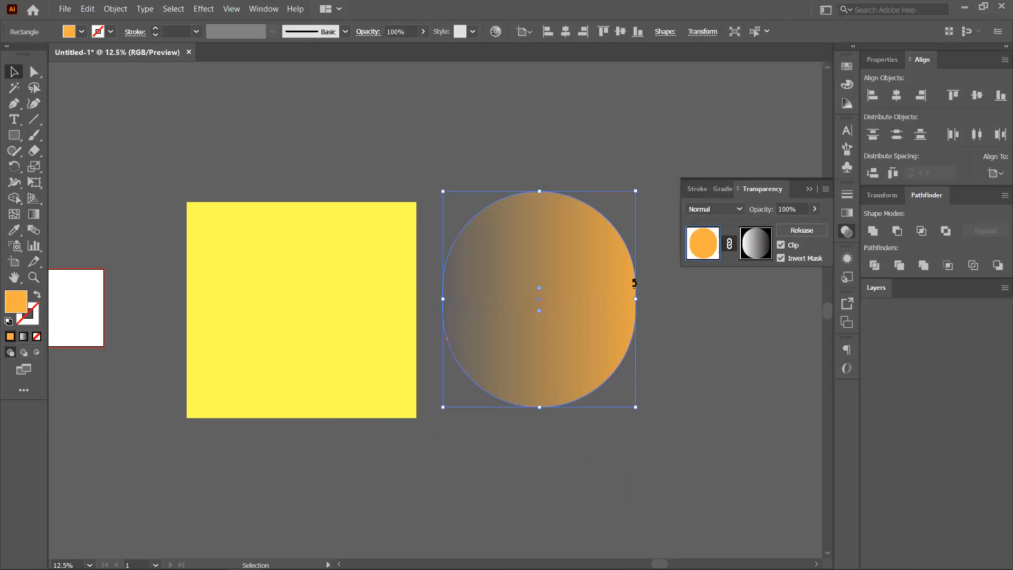
pyautogui.click(781, 258)
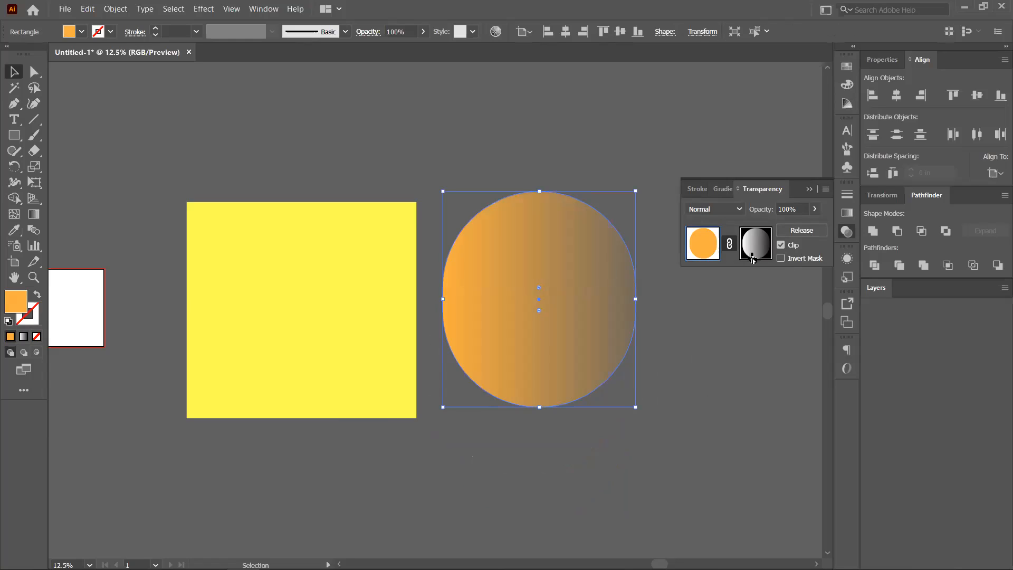
pyautogui.click(737, 212)
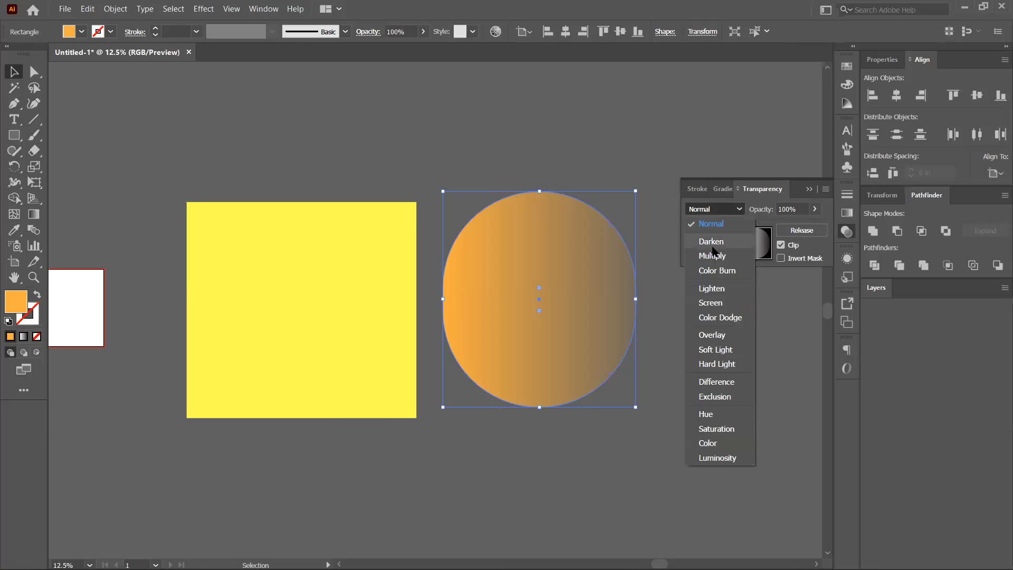
pyautogui.click(581, 421)
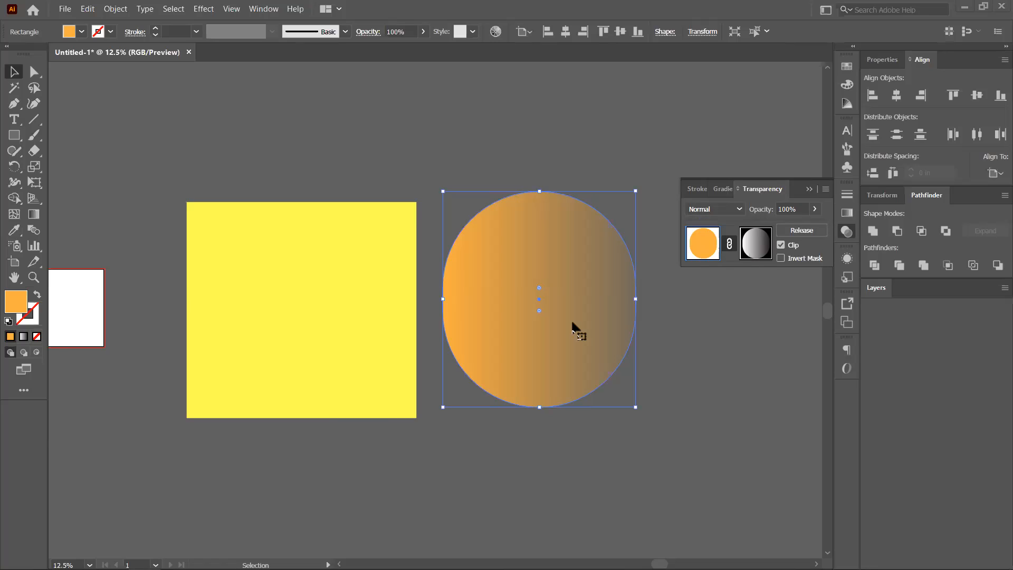
pyautogui.click(664, 373)
pyautogui.moveTo(633, 323); pyautogui.dragTo(403, 331)
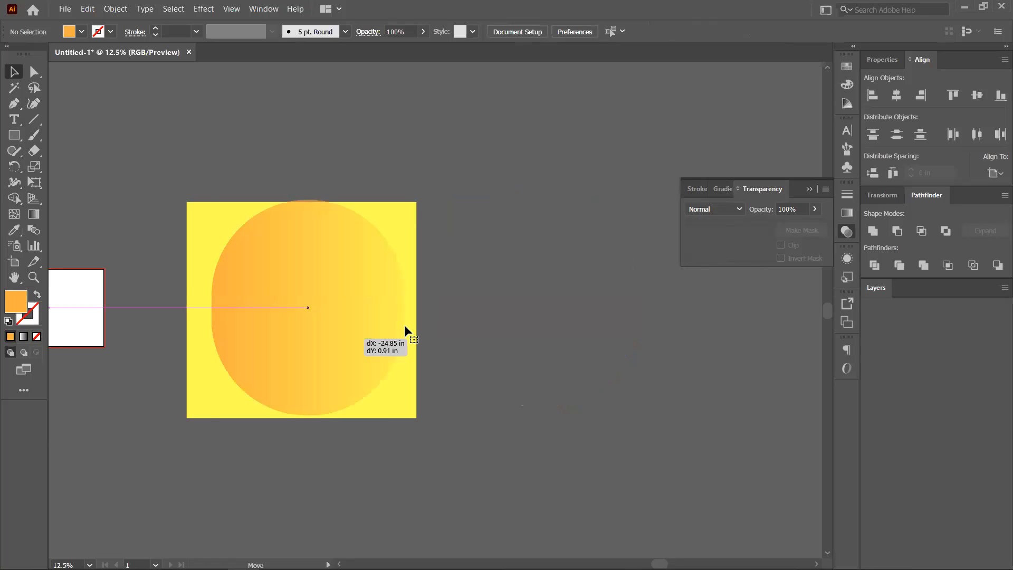
# Try the Multiply, Screen, Soft Light, Hard Light and Exclusion blend modes.
pyautogui.click(716, 254)
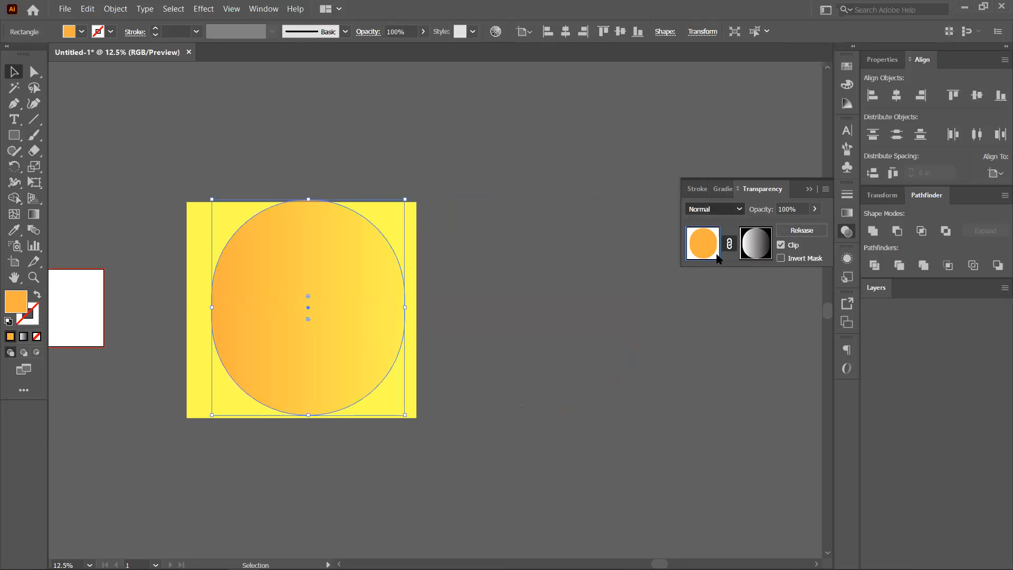
pyautogui.click(489, 354)
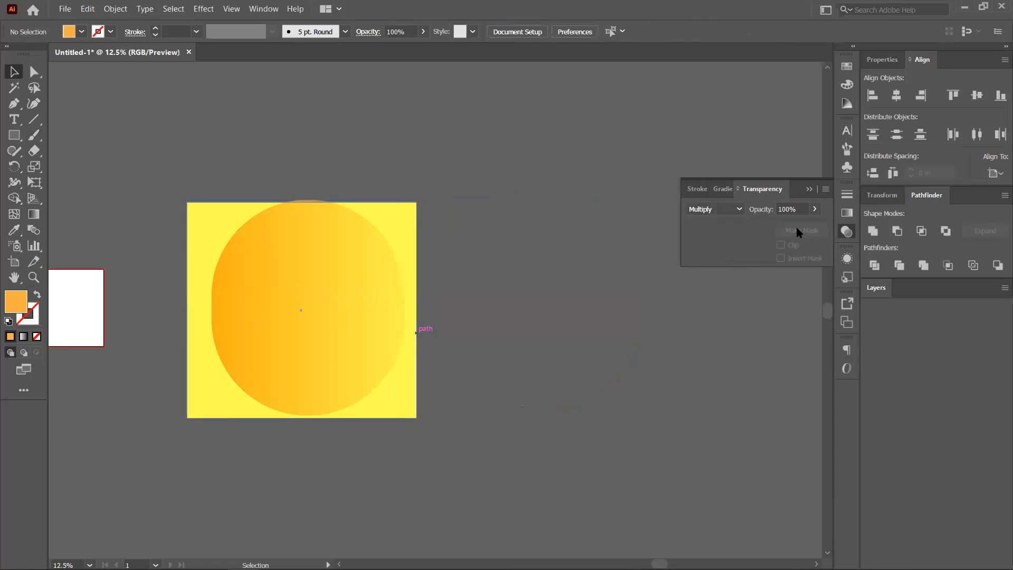
pyautogui.click(724, 209)
pyautogui.click(720, 304)
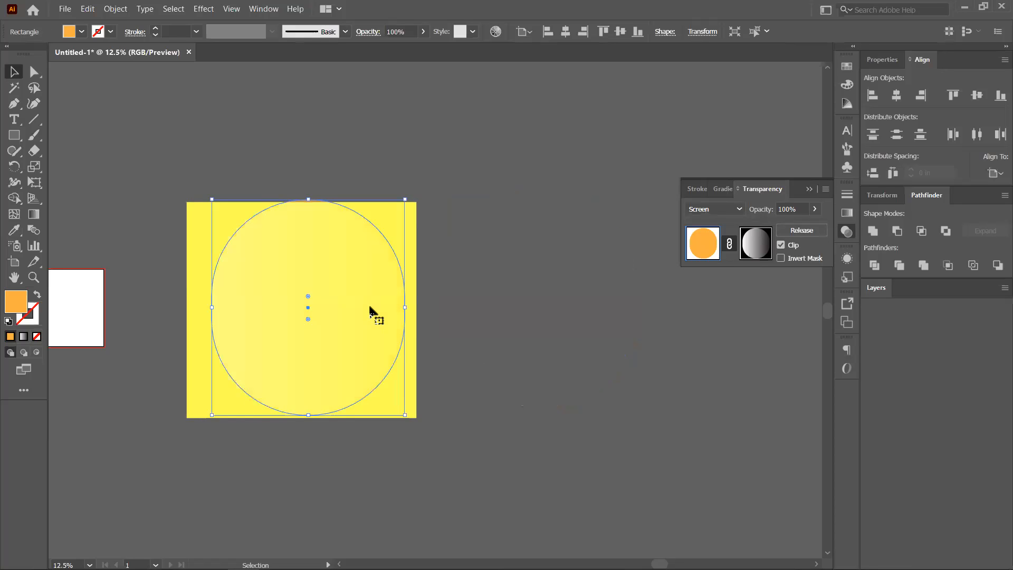
pyautogui.click(722, 211)
pyautogui.click(708, 350)
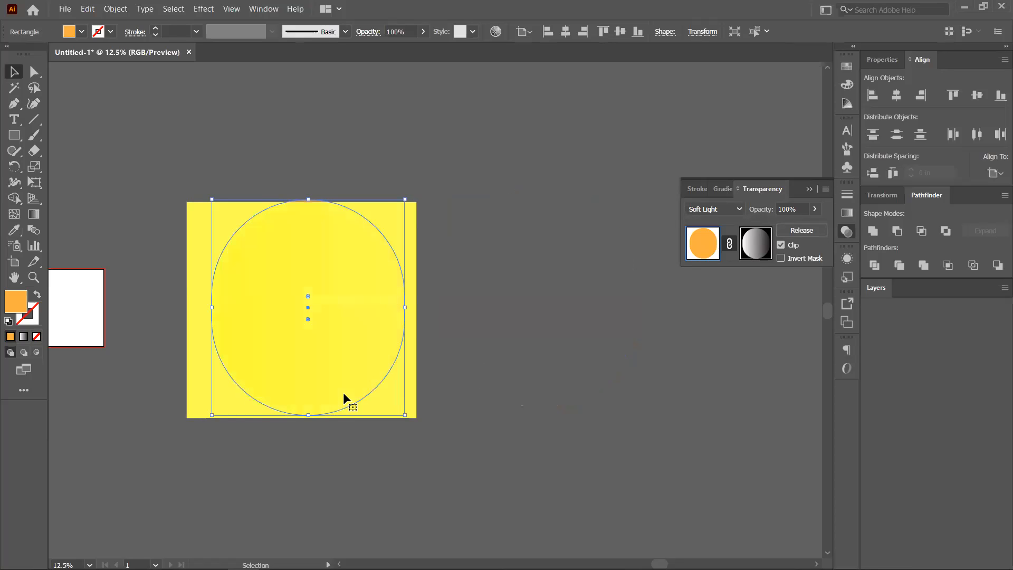
pyautogui.click(704, 209)
pyautogui.click(709, 364)
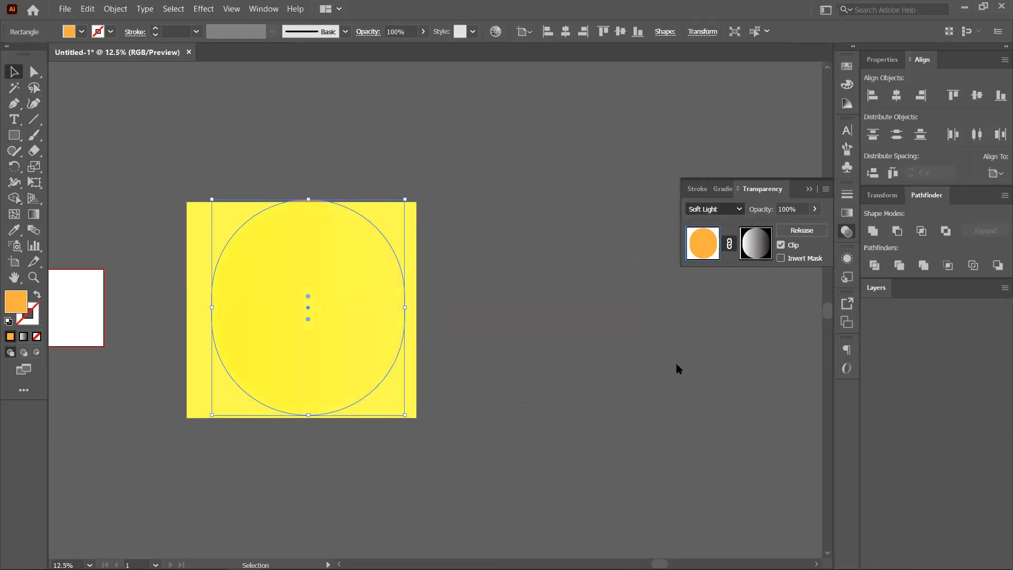
pyautogui.click(713, 209)
pyautogui.click(715, 394)
# Nudge the masked shape right and down and set its blend mode back to Normal.
pyautogui.click(439, 311)
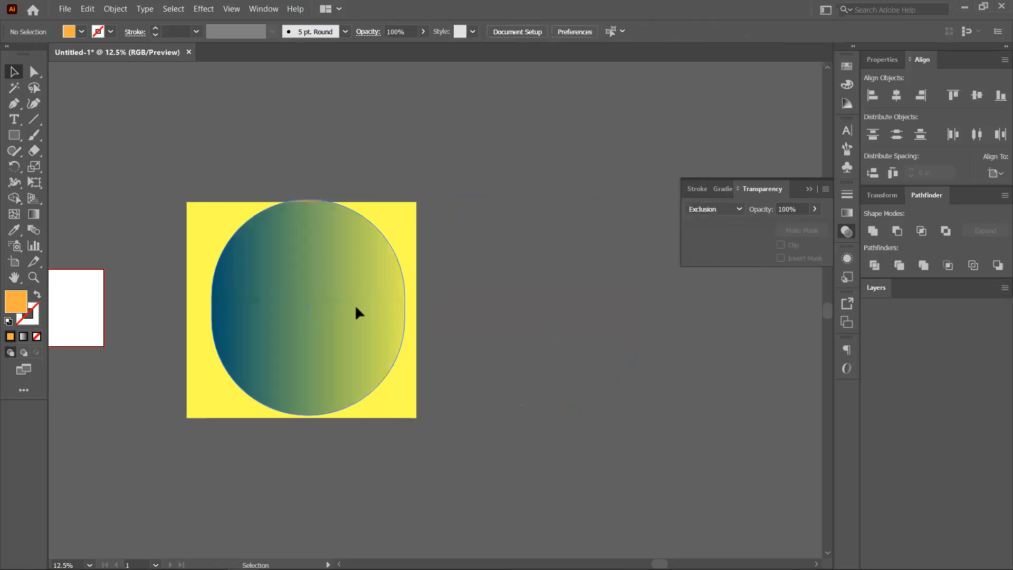
pyautogui.moveTo(358, 305); pyautogui.dragTo(386, 318)
pyautogui.click(721, 213)
pyautogui.click(713, 226)
# Reposition the masked orange shape beside the square and lower its opacity to about a third.
pyautogui.moveTo(360, 338); pyautogui.dragTo(615, 321)
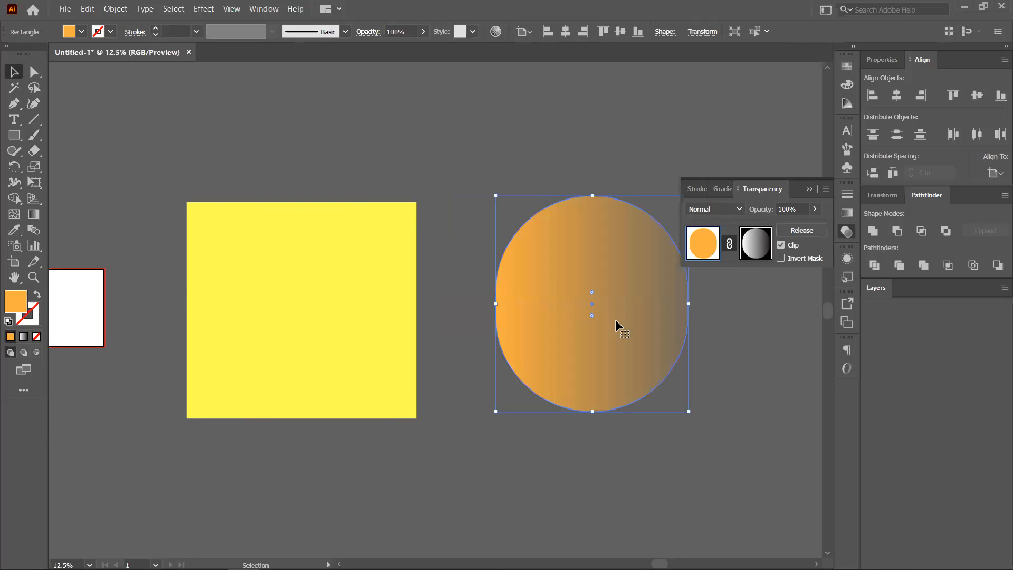
pyautogui.moveTo(516, 304); pyautogui.dragTo(454, 300)
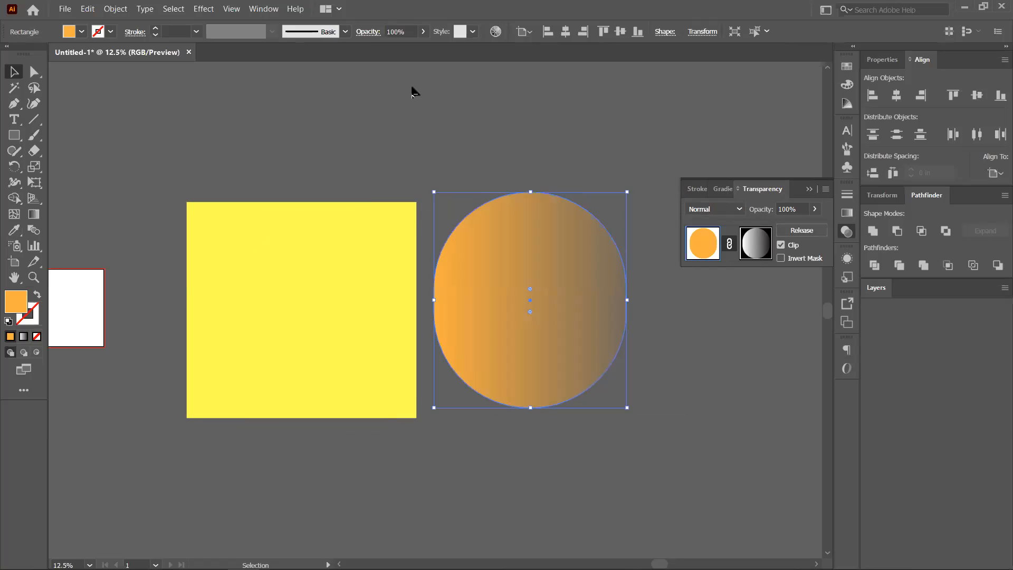
pyautogui.click(376, 36)
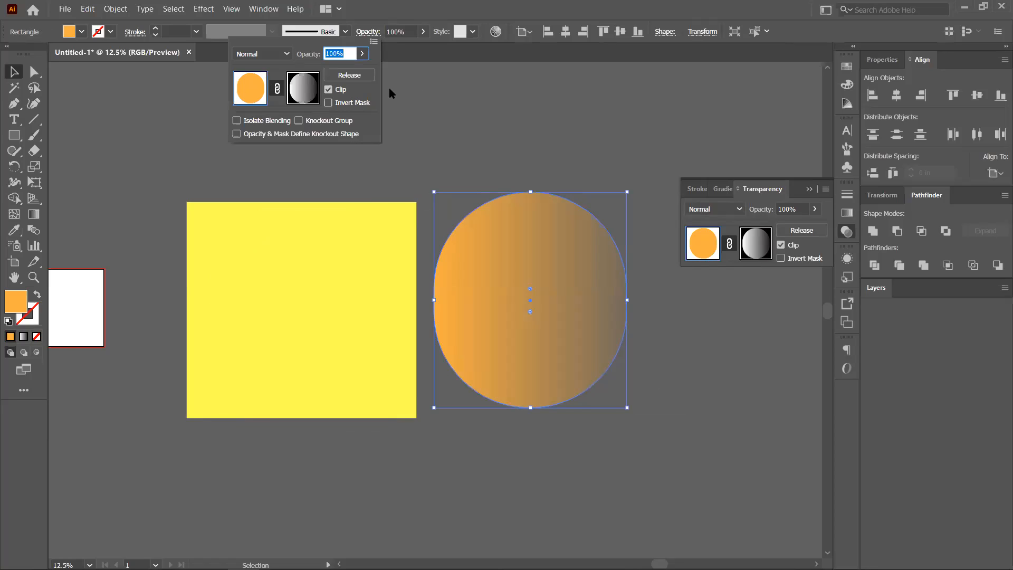
pyautogui.moveTo(362, 53); pyautogui.dragTo(381, 77)
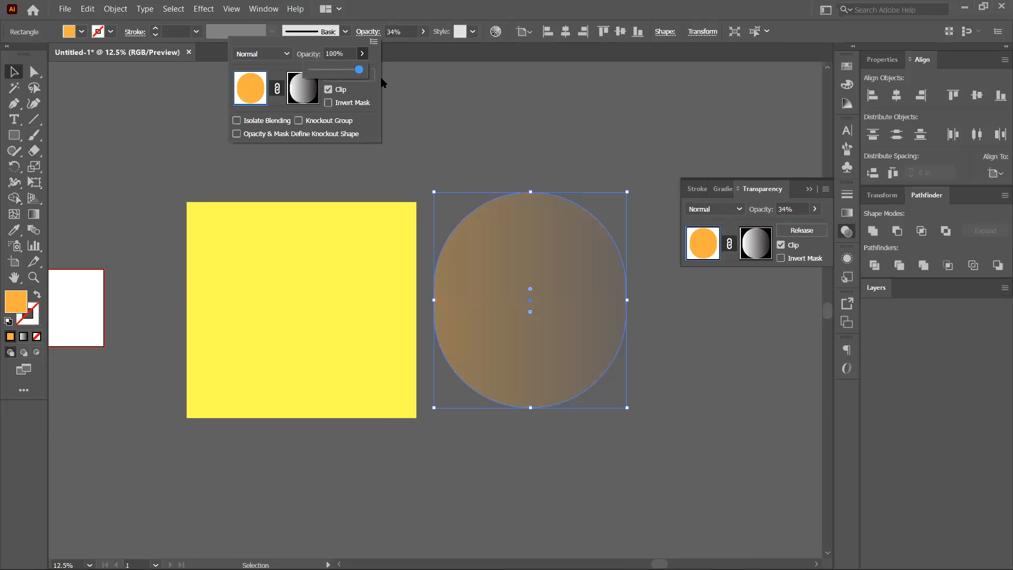
# Undo the opacity drop, keeping 100% opacity and Normal blending, and nudge the shape left.
pyautogui.hotkey('ctrl', 'z')
pyautogui.click(286, 50)
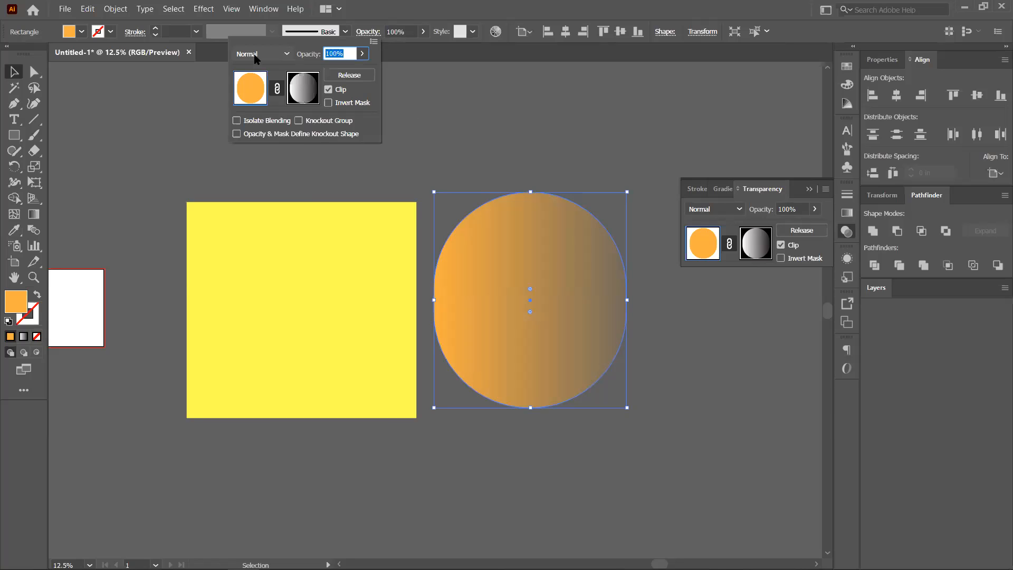
pyautogui.click(283, 54)
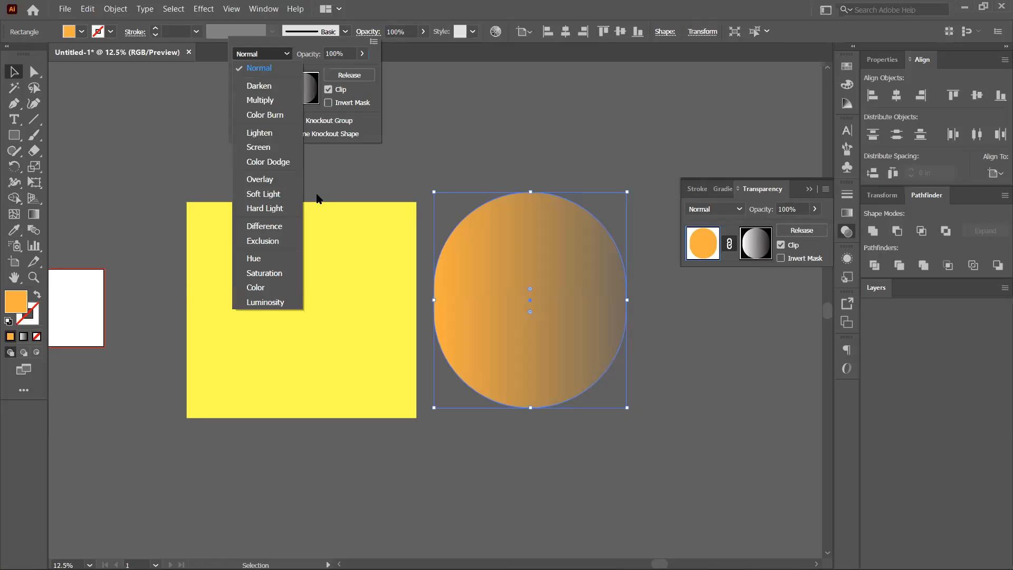
pyautogui.click(540, 133)
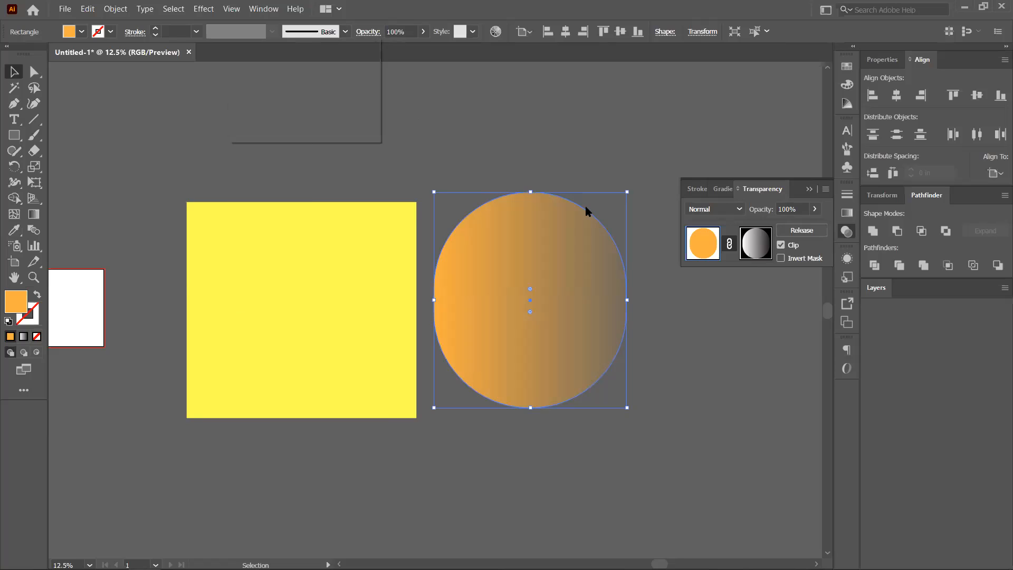
pyautogui.moveTo(498, 259); pyautogui.dragTo(455, 268)
# Delete the orange shape, select the yellow square, and open the Textures graphic style library.
pyautogui.press('Delete')
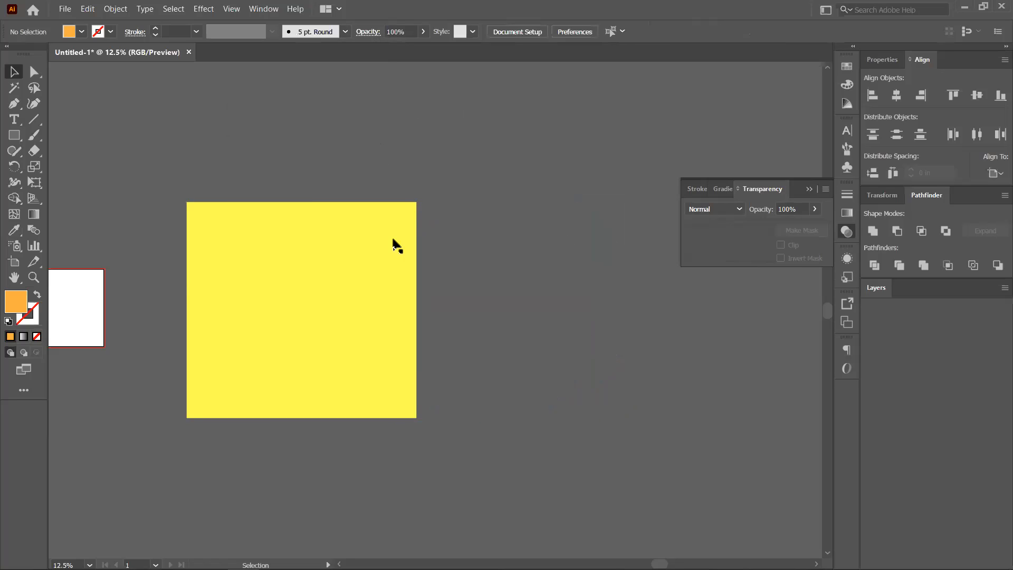
pyautogui.click(394, 242)
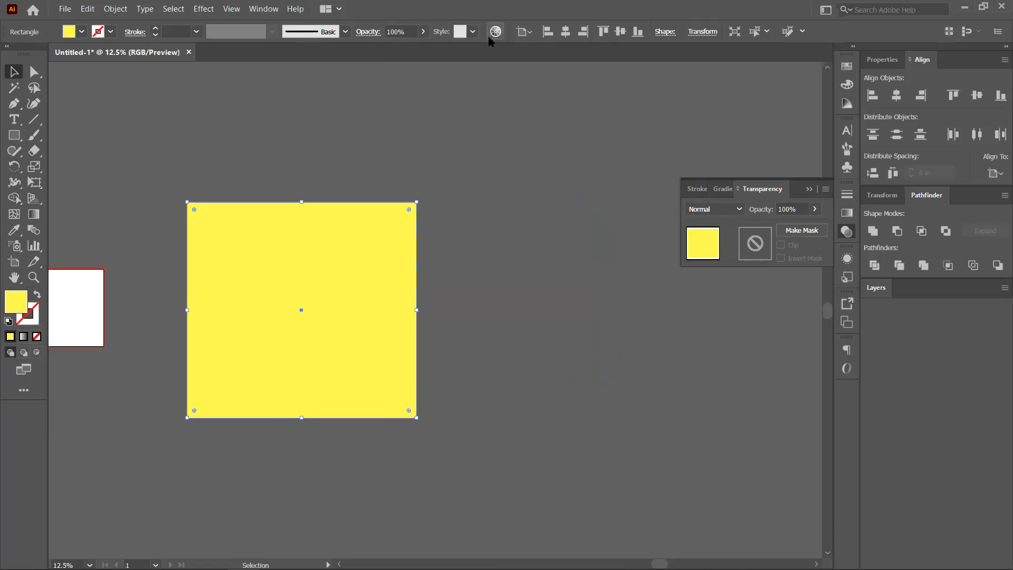
pyautogui.click(471, 33)
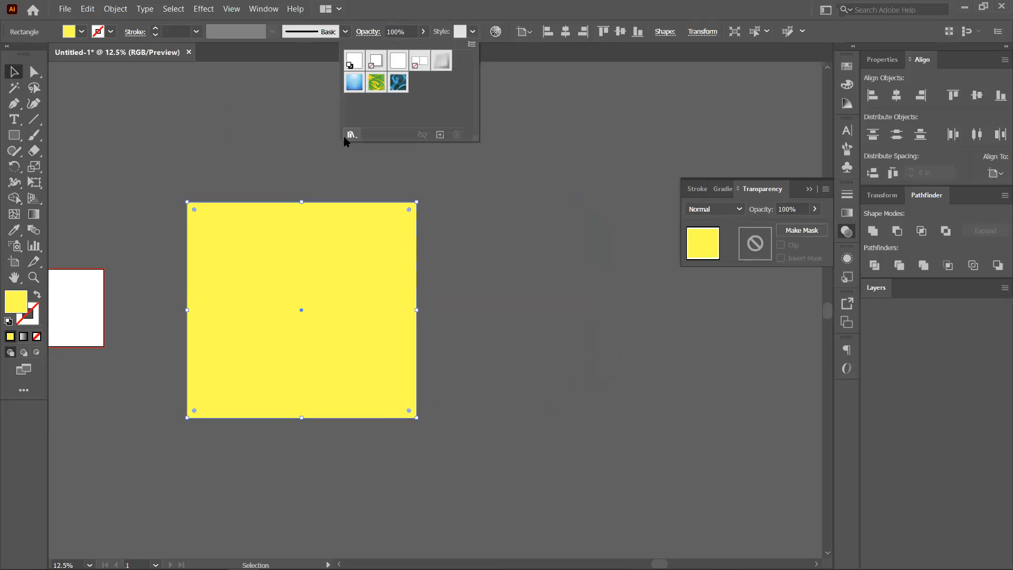
pyautogui.click(351, 135)
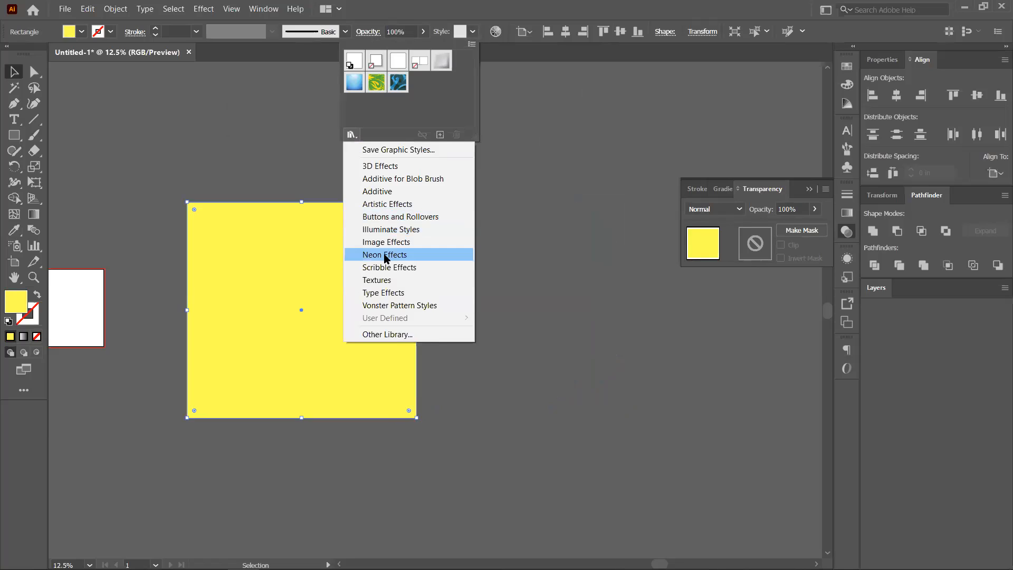
pyautogui.click(382, 280)
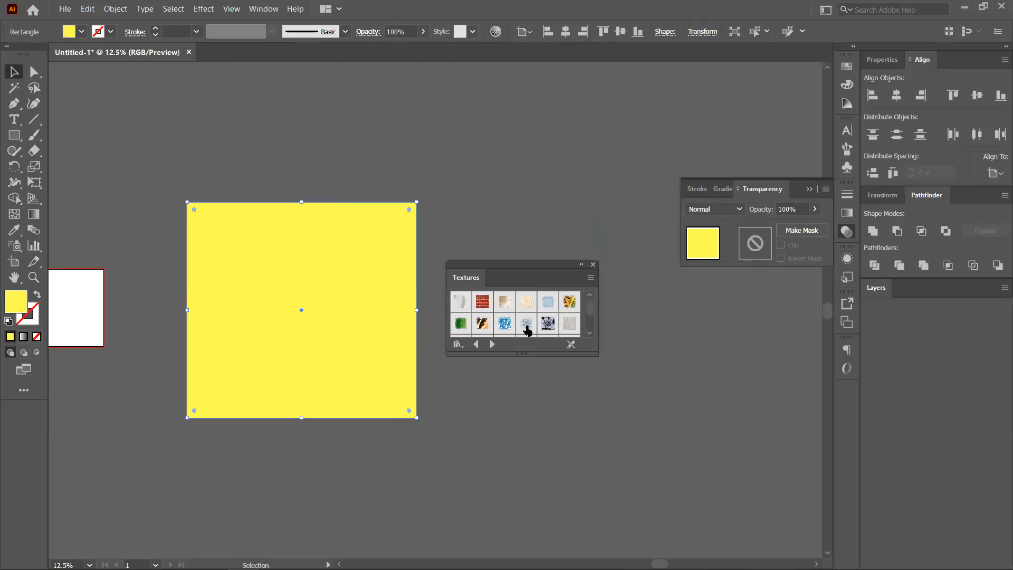
# Enlarge and move the Textures panel, then apply an orange texture style to the square.
pyautogui.moveTo(521, 354); pyautogui.dragTo(521, 460)
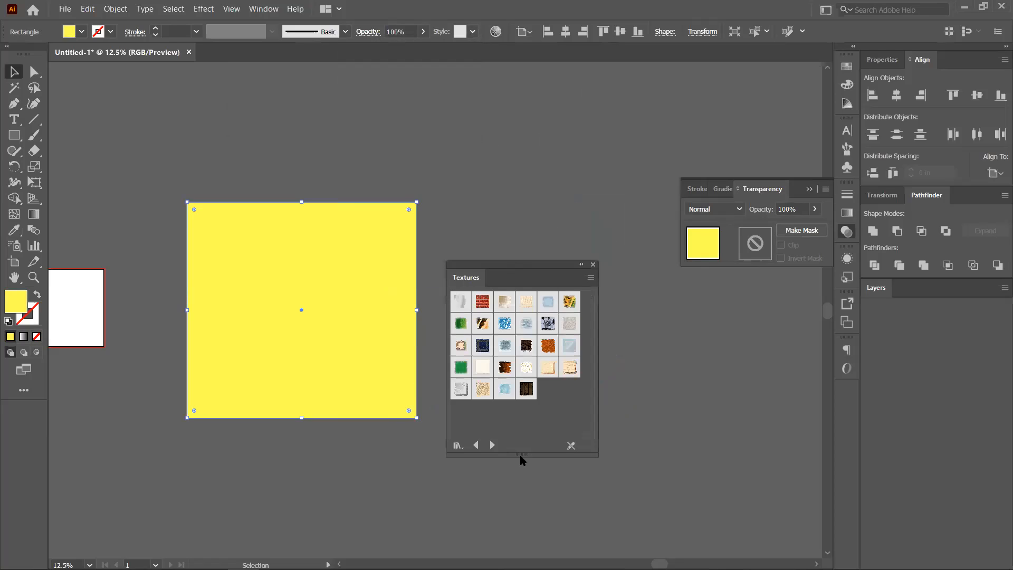
pyautogui.moveTo(526, 270); pyautogui.dragTo(559, 134)
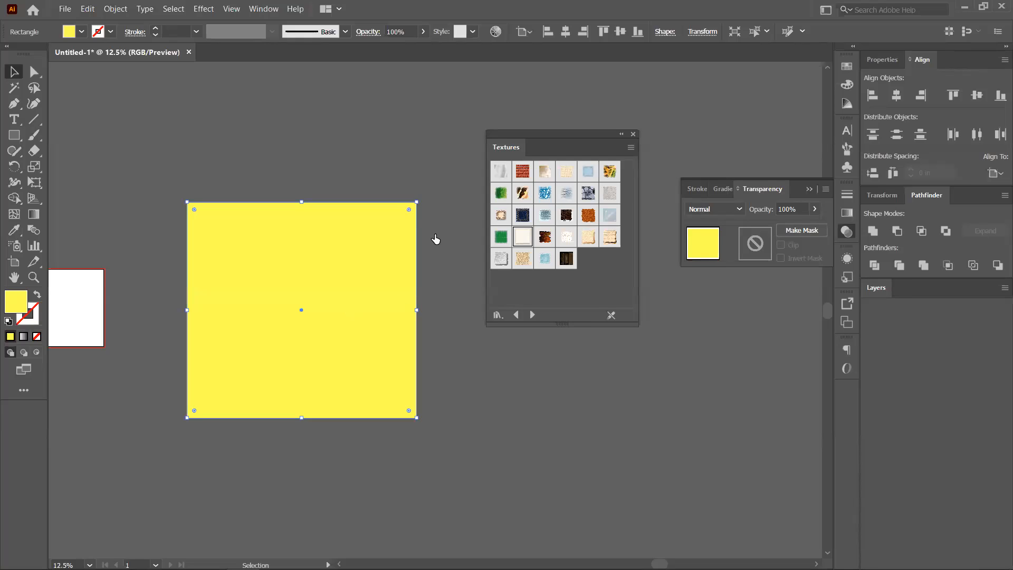
pyautogui.click(595, 214)
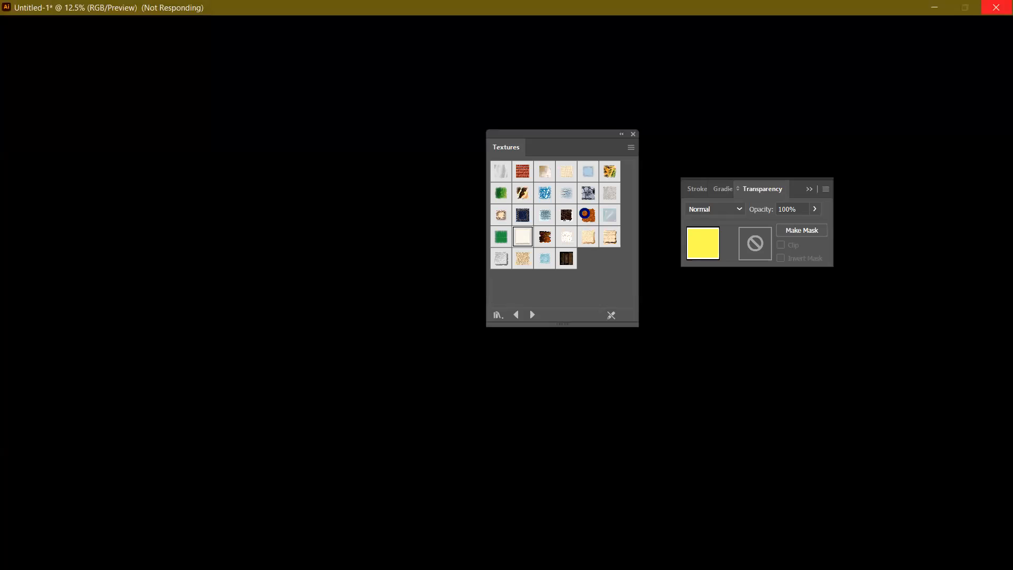